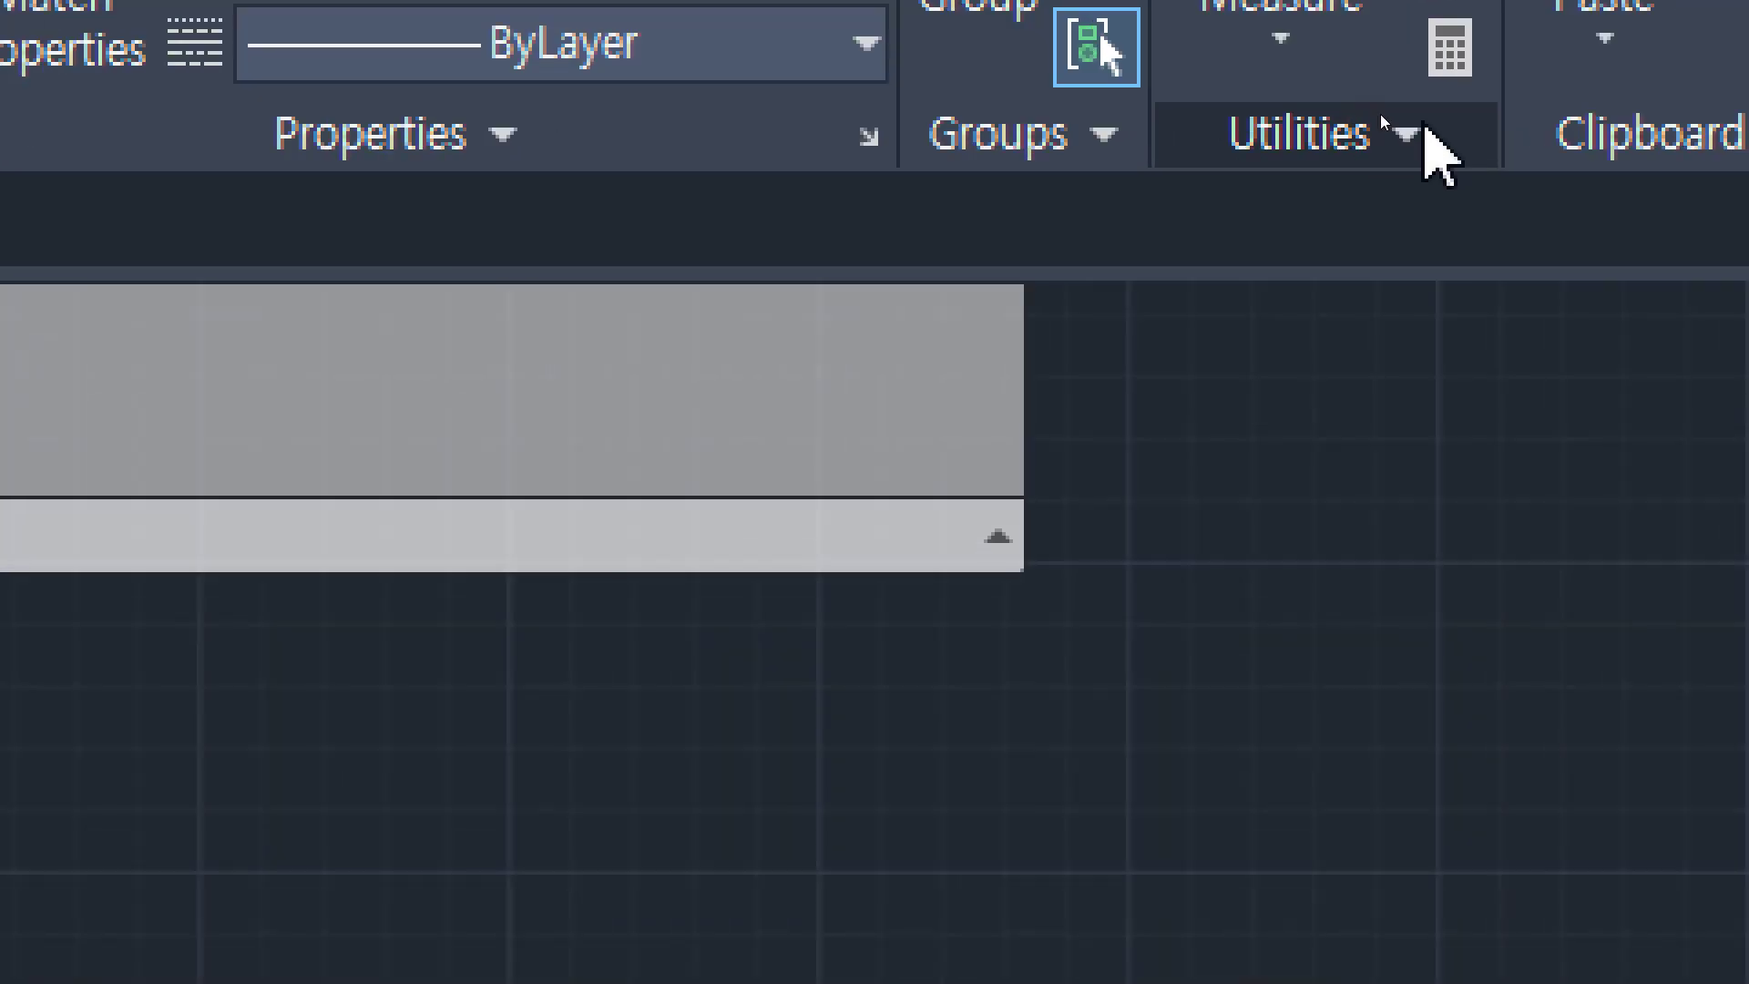
Step: Expand and pin the Utilities tools, and review the available Measure options
{"action": "left_click", "coordinate": [1409, 134]}
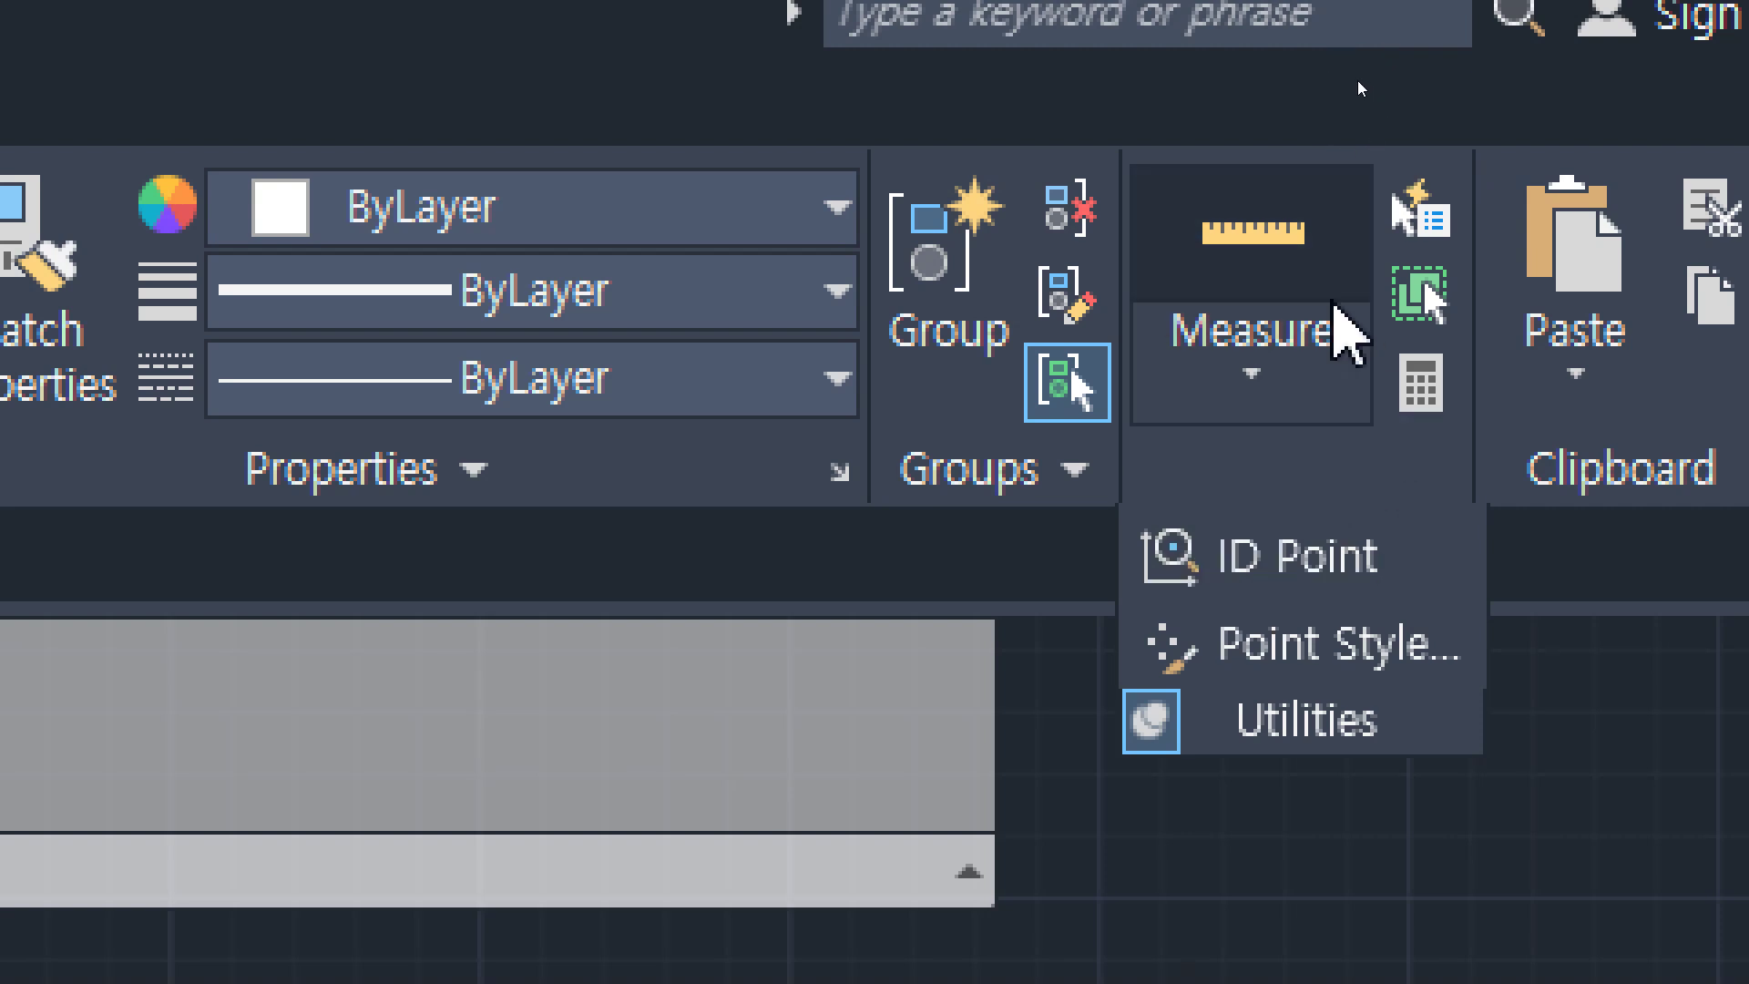
{"action": "left_click", "coordinate": [1280, 381]}
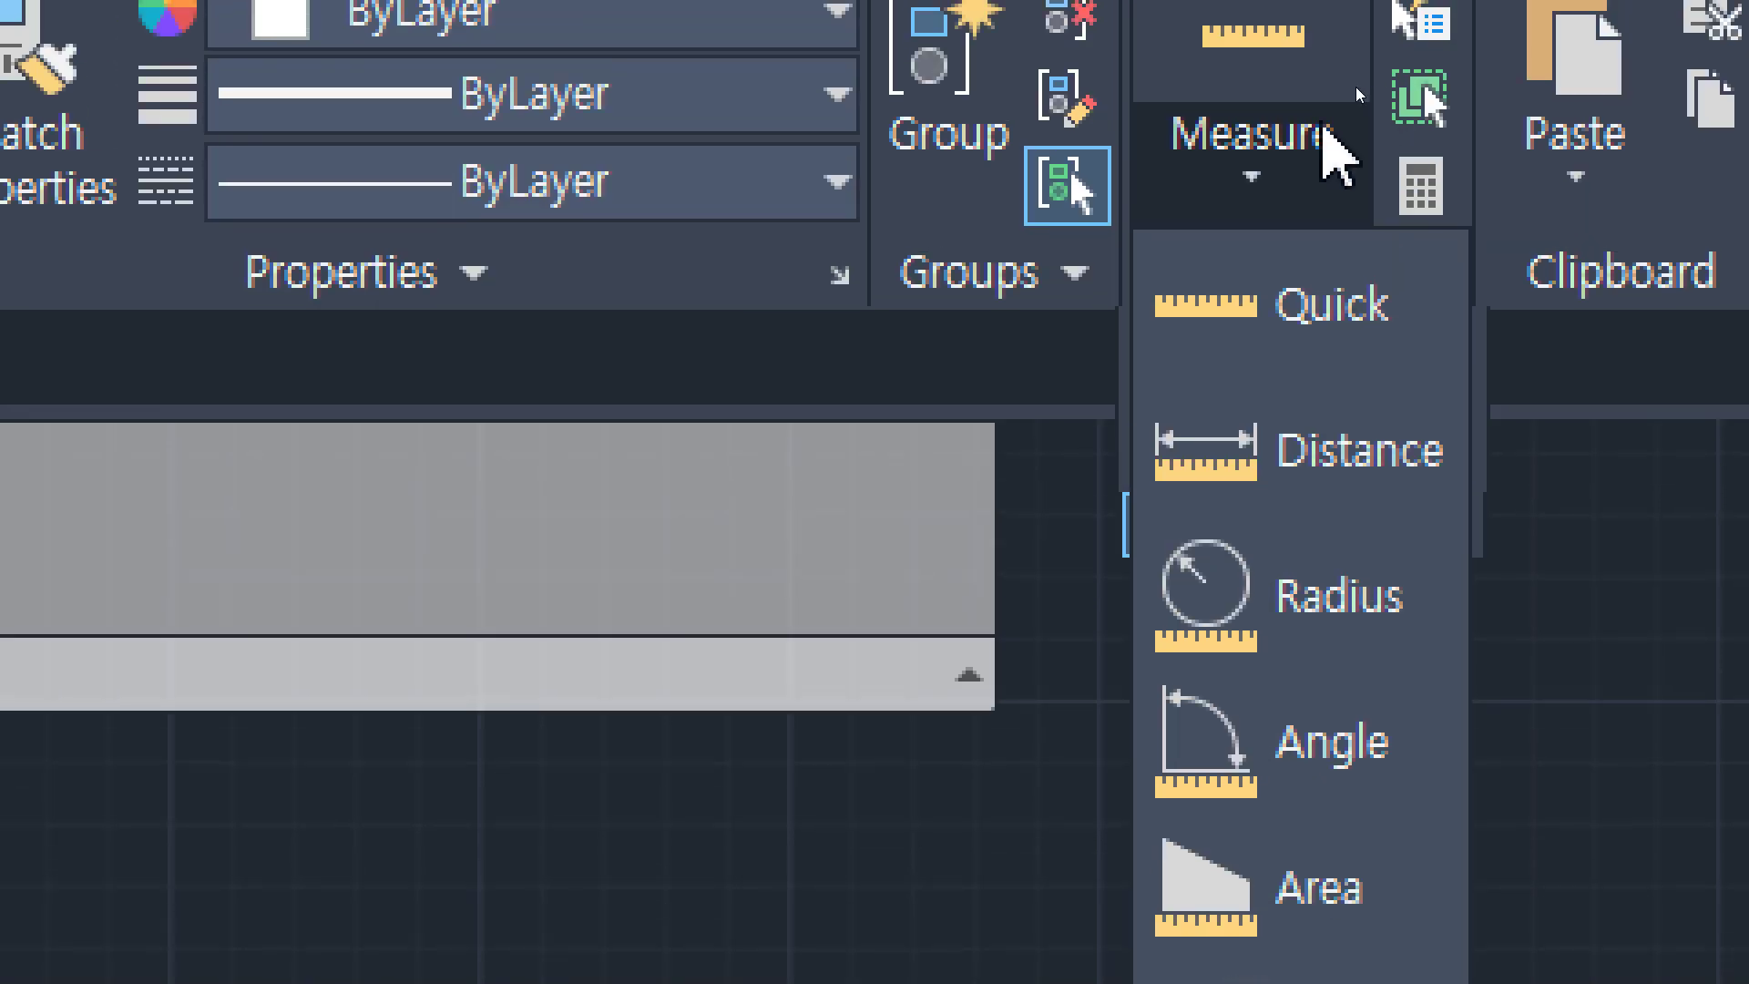
{"action": "left_click", "coordinate": [1292, 165]}
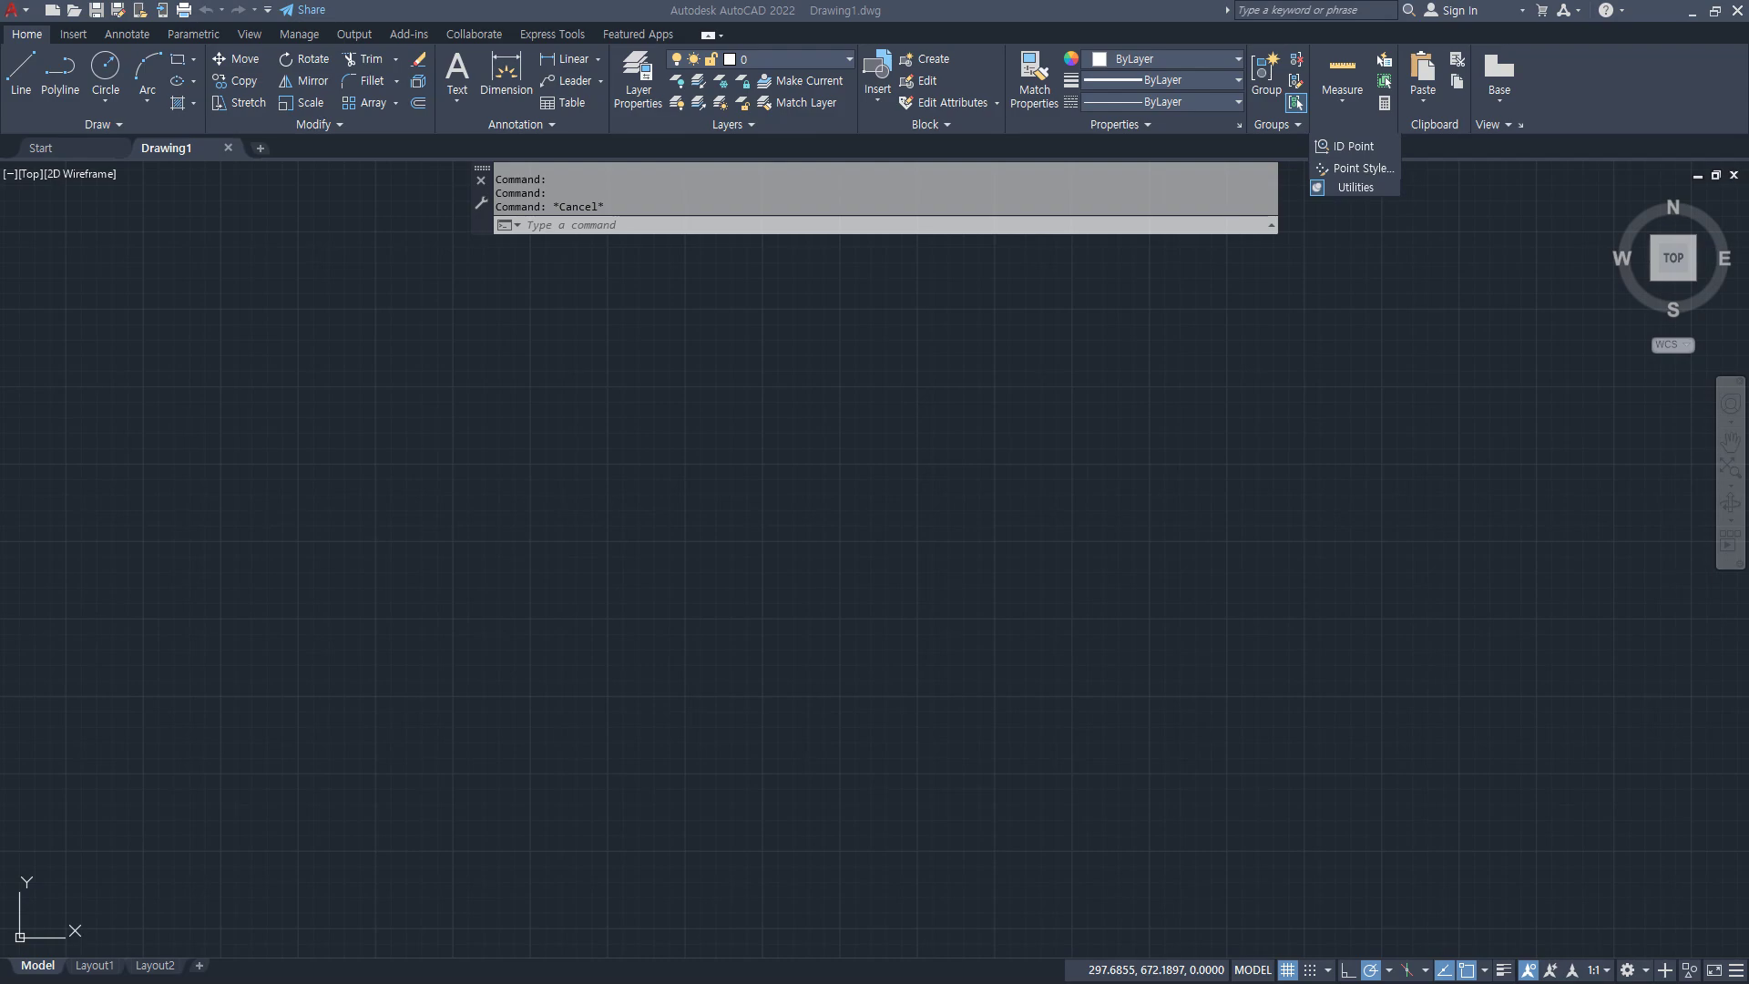
Step: Switch to the Notepad notes and add the line "AreA(면적 AA)" below the ID, DIst and MEAsuregeom entry
{"action": "key", "text": "alt+Tab"}
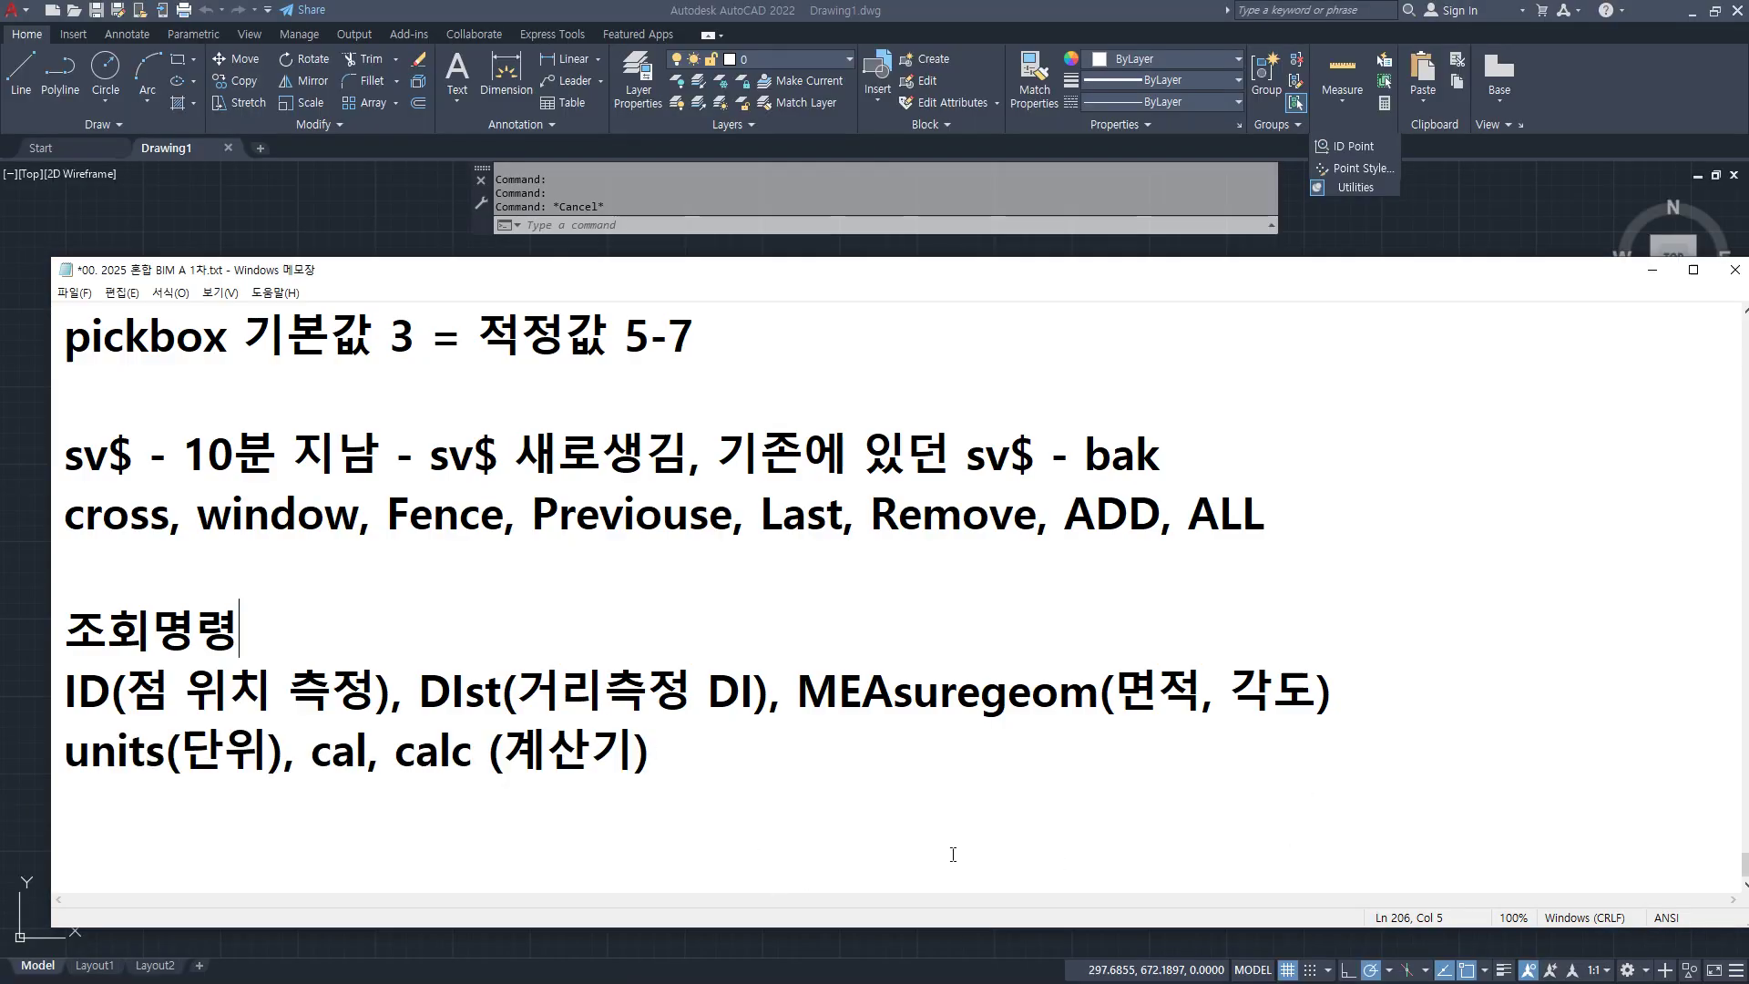
{"action": "left_click", "coordinate": [1392, 686]}
{"action": "key", "text": "Return"}
{"action": "type", "text": "AreA"}
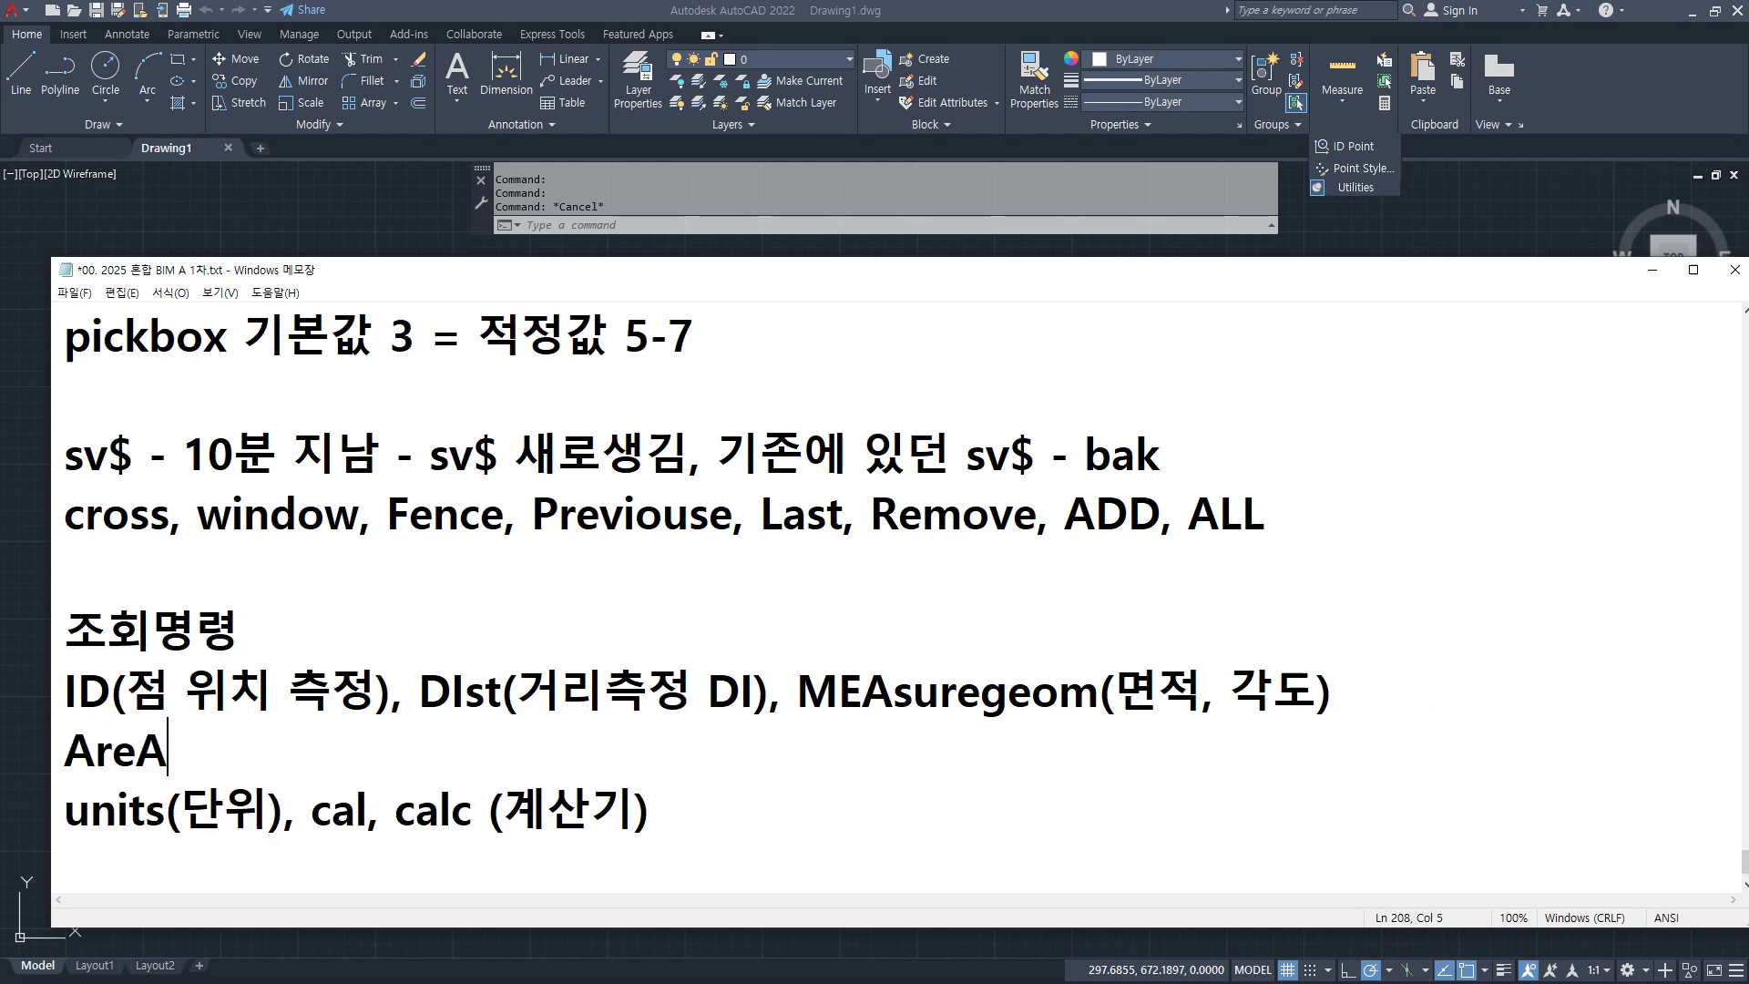
{"action": "type", "text": "(면적"}
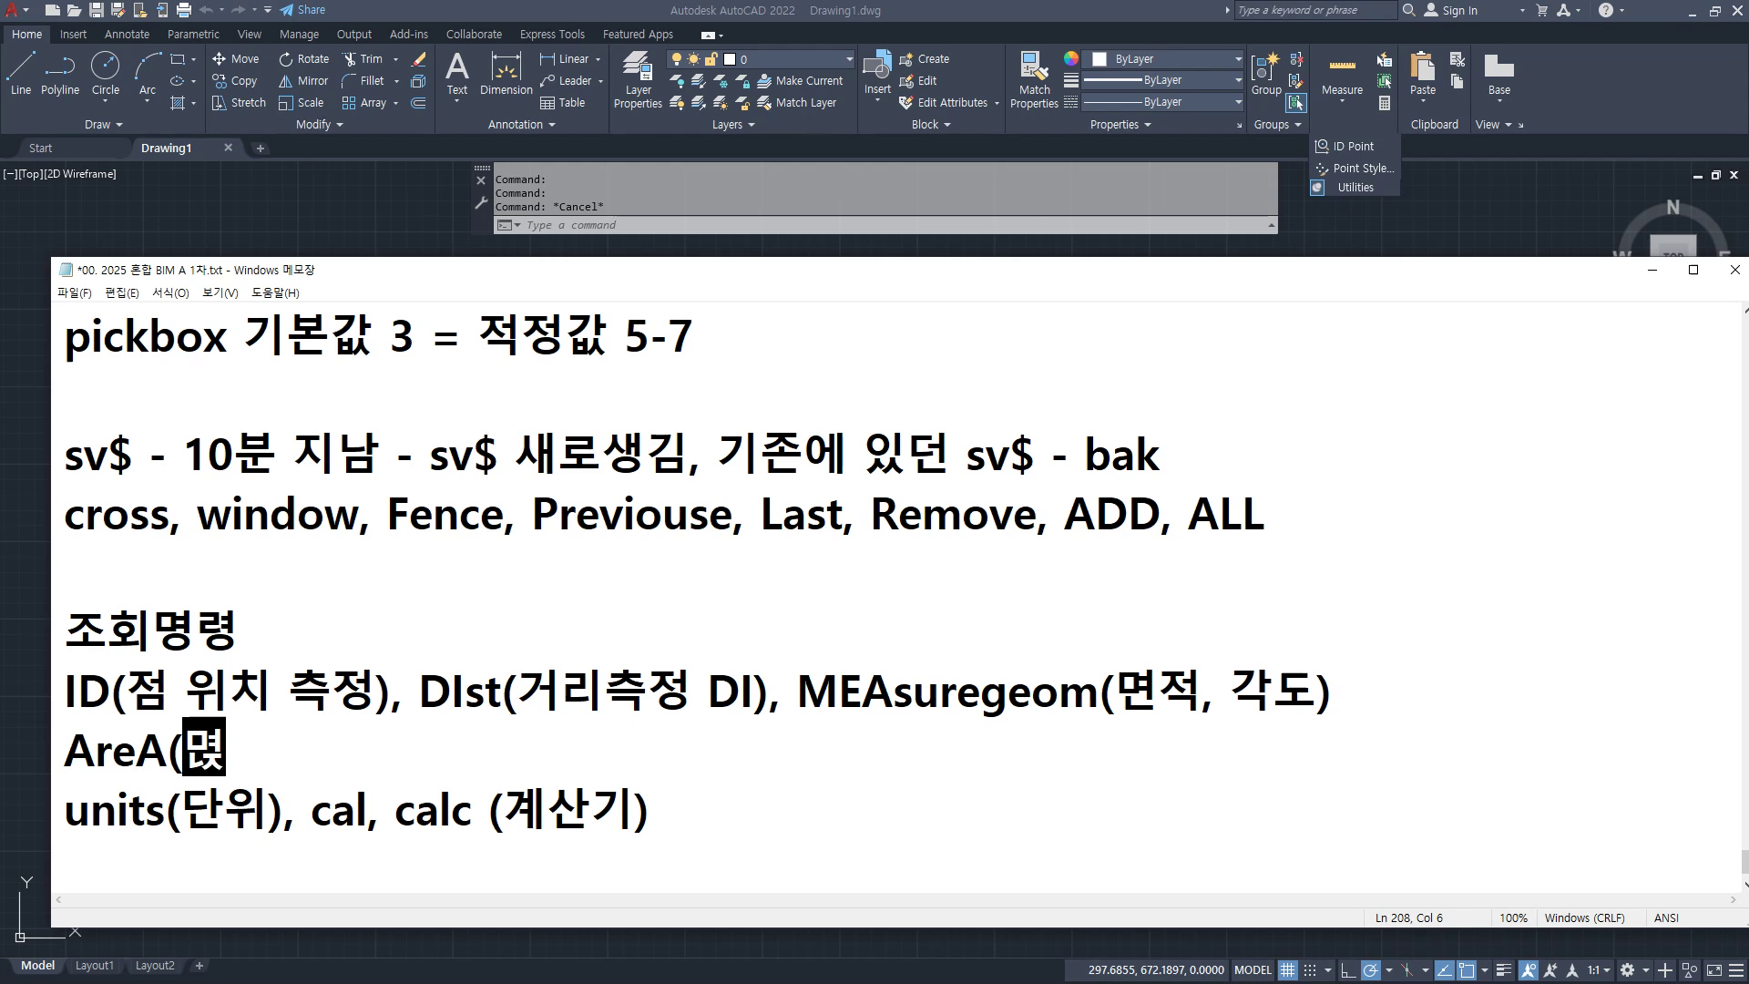
{"action": "type", "text": " AA)"}
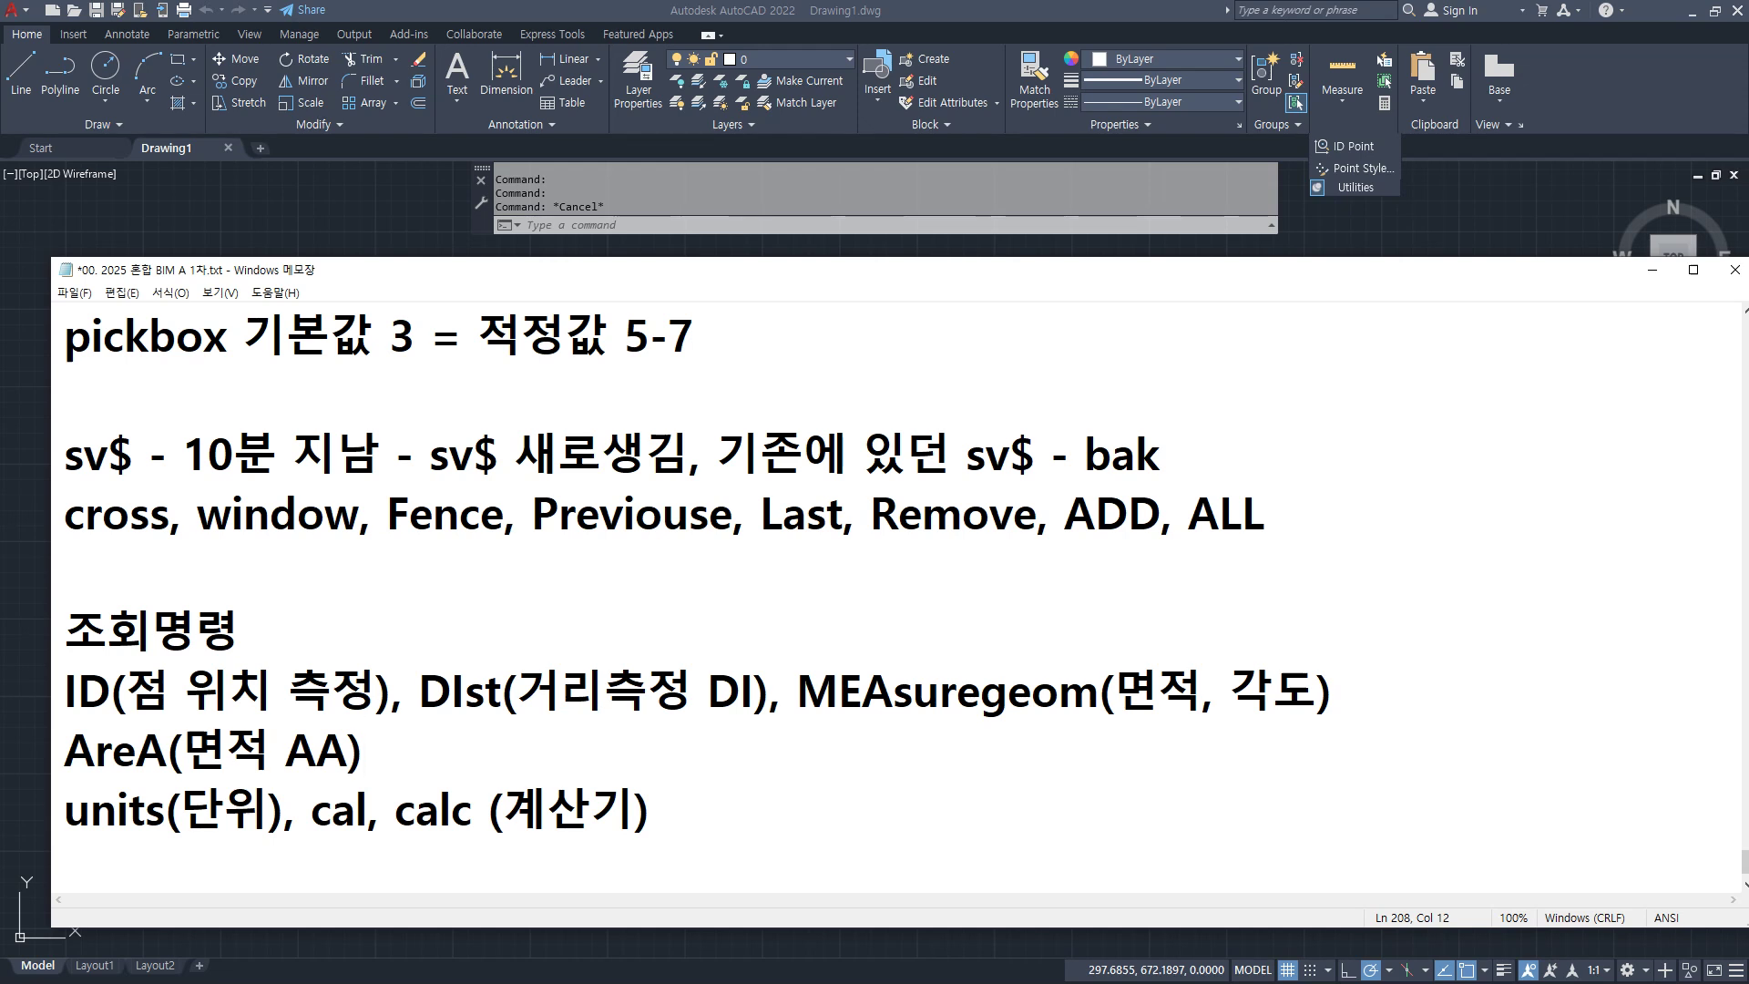
{"action": "key", "text": "ctrl+2"}
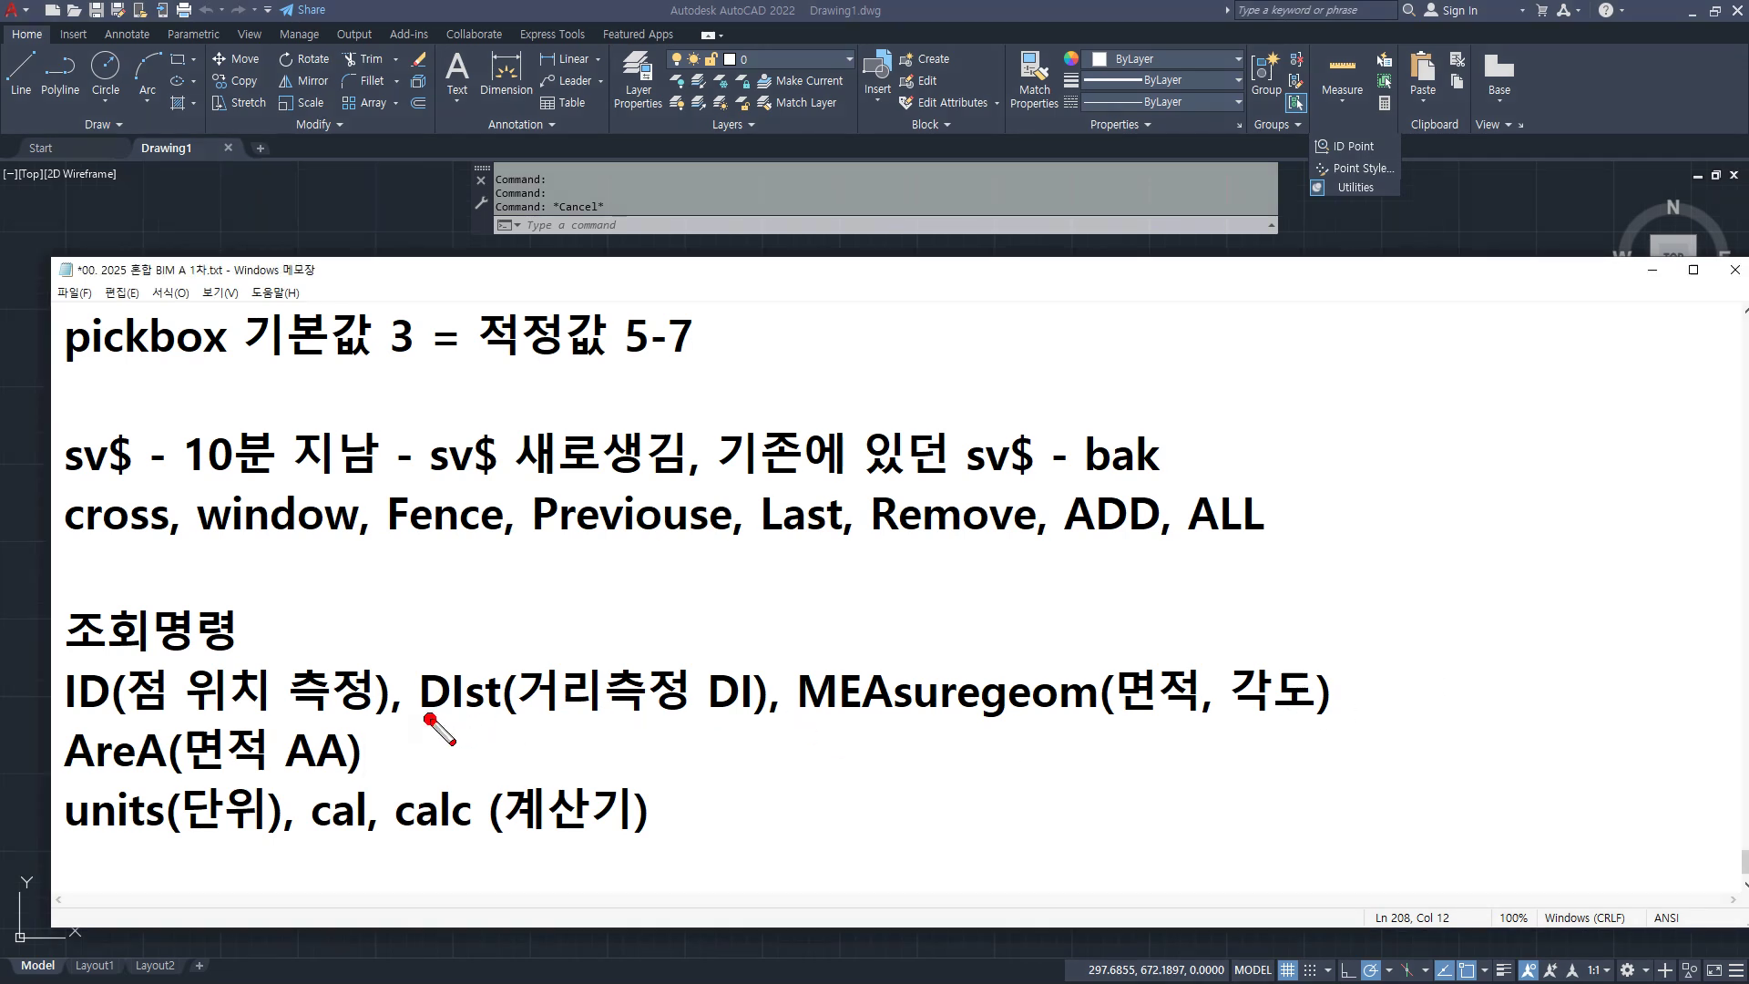
{"action": "left_click_drag", "start_coordinate": [425, 719], "coordinate": [572, 718]}
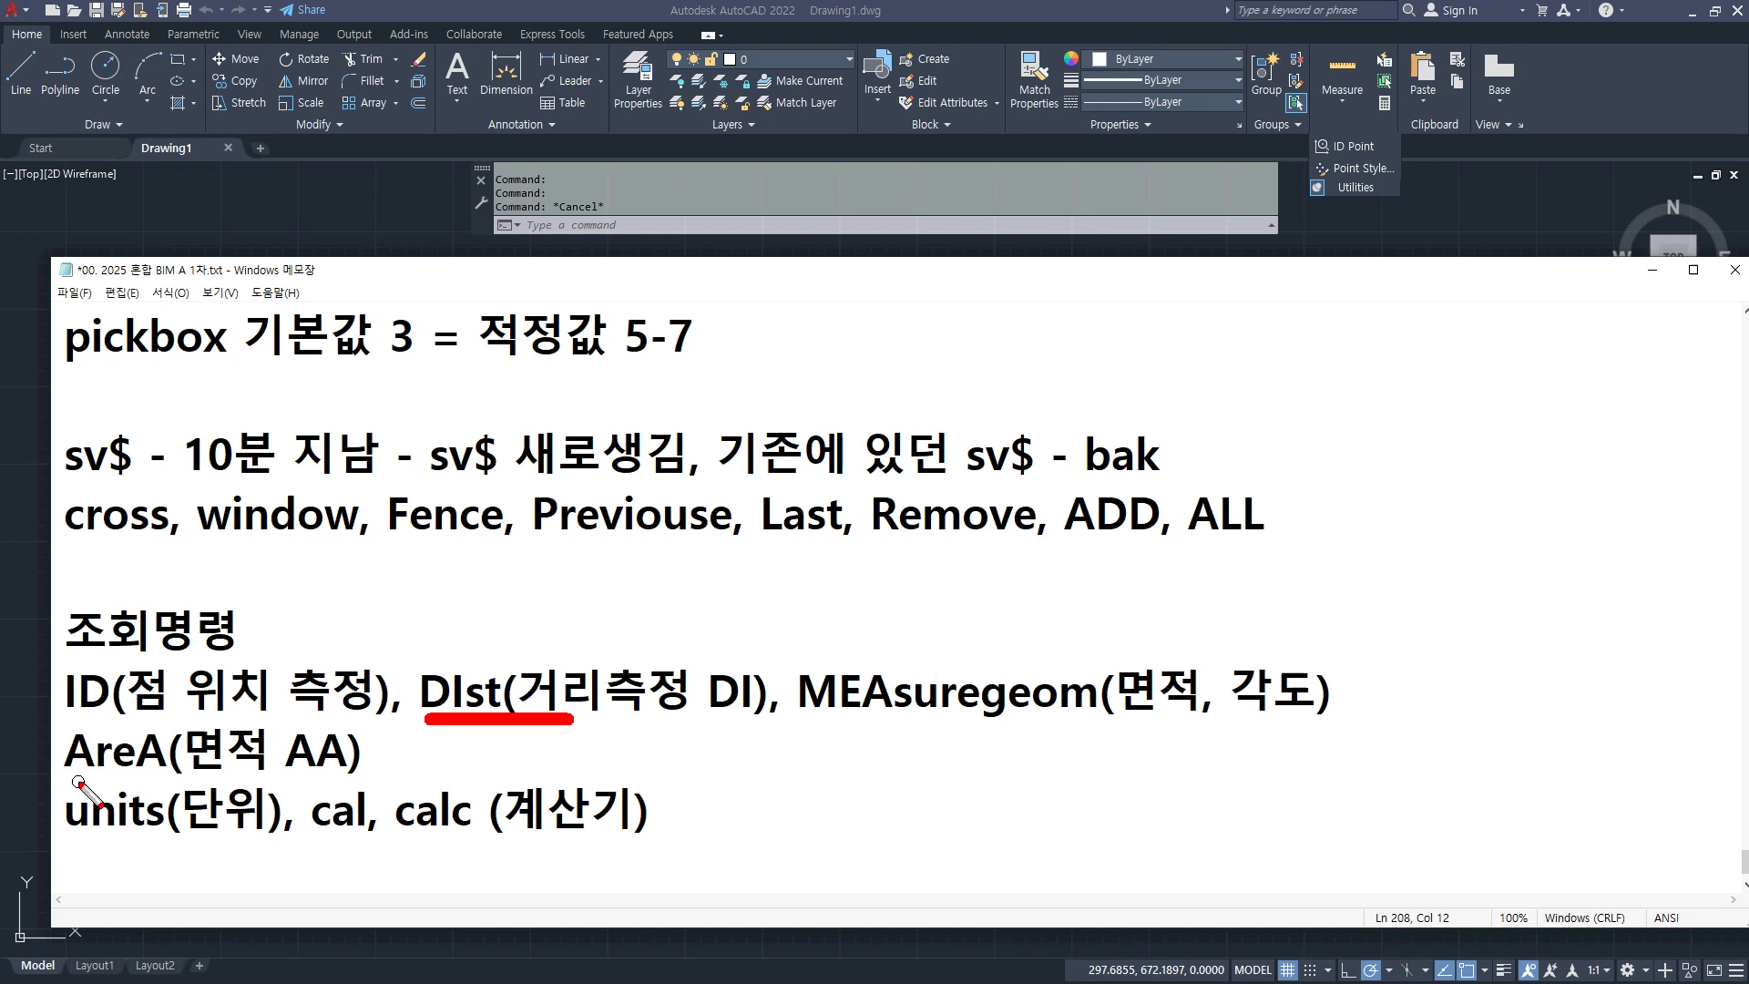
{"action": "left_click_drag", "start_coordinate": [47, 782], "coordinate": [354, 782]}
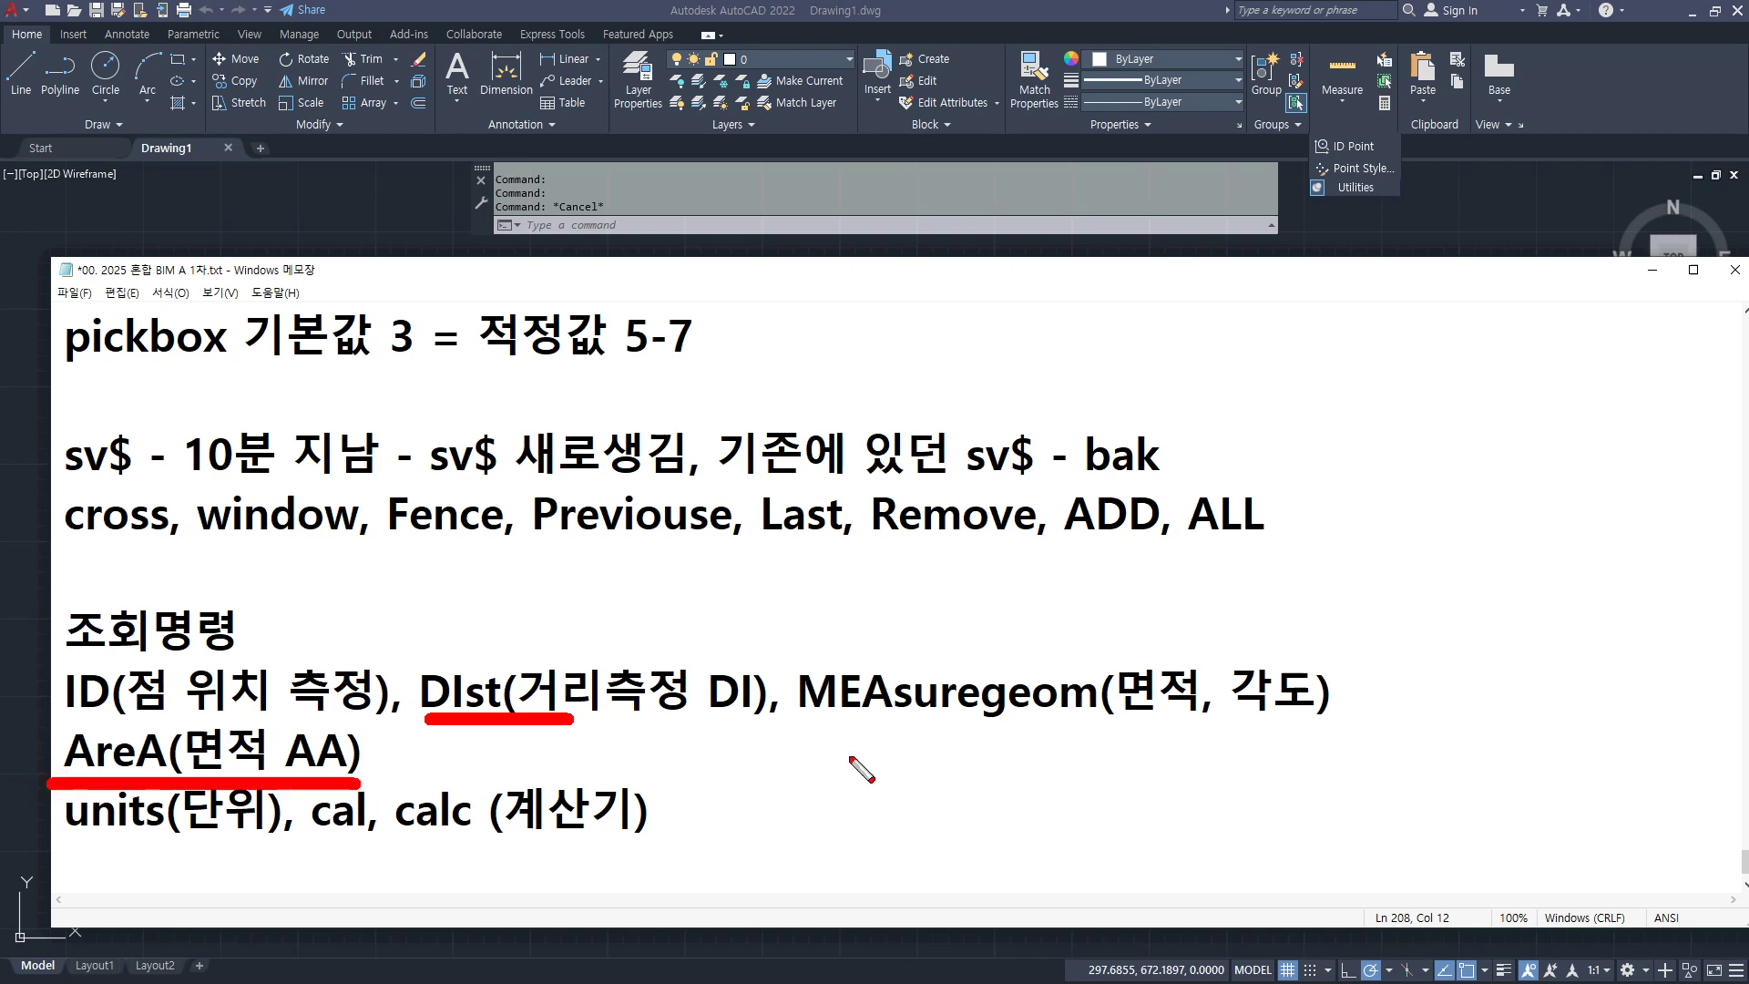
{"action": "left_click_drag", "start_coordinate": [831, 724], "coordinate": [1412, 726]}
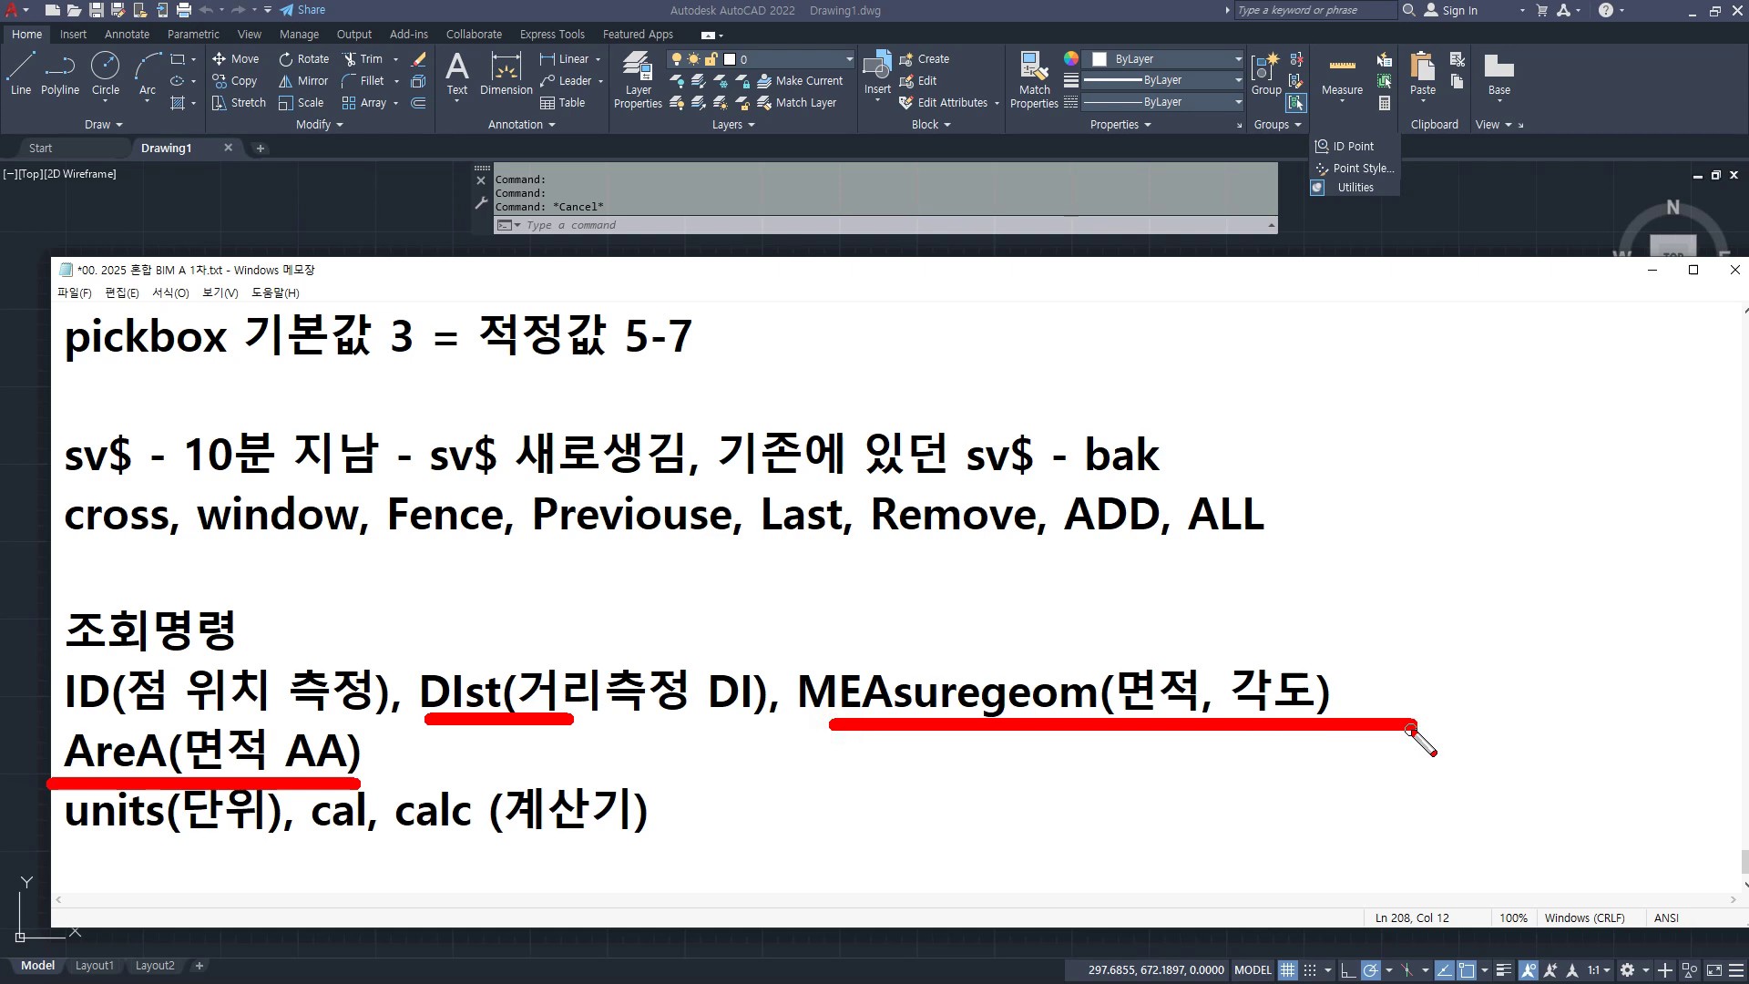
{"action": "mouse_move", "coordinate": [658, 650]}
{"action": "left_mouse_down"}
{"action": "mouse_move", "coordinate": [606, 701]}
{"action": "mouse_move", "coordinate": [717, 603]}
{"action": "mouse_move", "coordinate": [876, 612]}
{"action": "mouse_move", "coordinate": [856, 654]}
{"action": "mouse_move", "coordinate": [871, 615]}
{"action": "left_mouse_up"}
{"action": "key", "text": "e"}
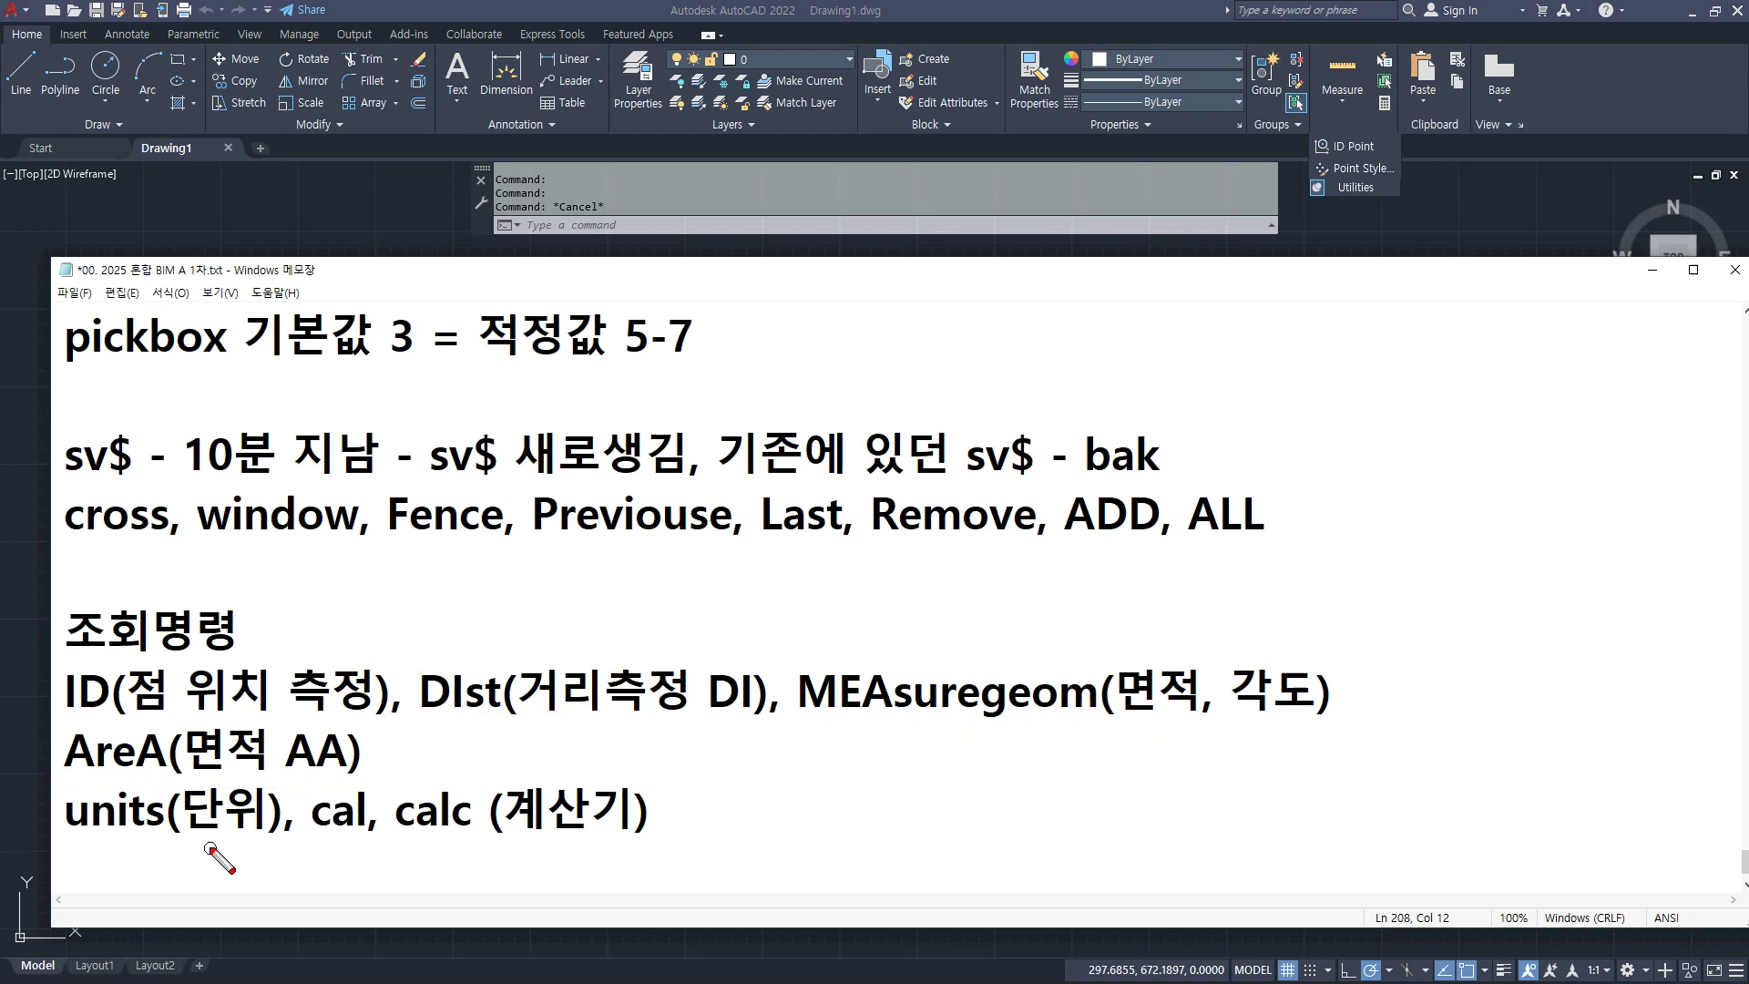
{"action": "left_click_drag", "start_coordinate": [334, 827], "coordinate": [611, 827]}
{"action": "key", "text": "e"}
{"action": "mouse_move", "coordinate": [299, 864]}
{"action": "left_mouse_down"}
{"action": "mouse_move", "coordinate": [23, 743]}
{"action": "mouse_move", "coordinate": [385, 637]}
{"action": "mouse_move", "coordinate": [762, 659]}
{"action": "mouse_move", "coordinate": [679, 888]}
{"action": "mouse_move", "coordinate": [328, 843]}
{"action": "mouse_move", "coordinate": [294, 802]}
{"action": "mouse_move", "coordinate": [53, 754]}
{"action": "mouse_move", "coordinate": [765, 669]}
{"action": "mouse_move", "coordinate": [569, 856]}
{"action": "mouse_move", "coordinate": [437, 854]}
{"action": "left_mouse_up"}
{"action": "key", "text": "e"}
{"action": "left_click_drag", "start_coordinate": [785, 758], "coordinate": [986, 753]}
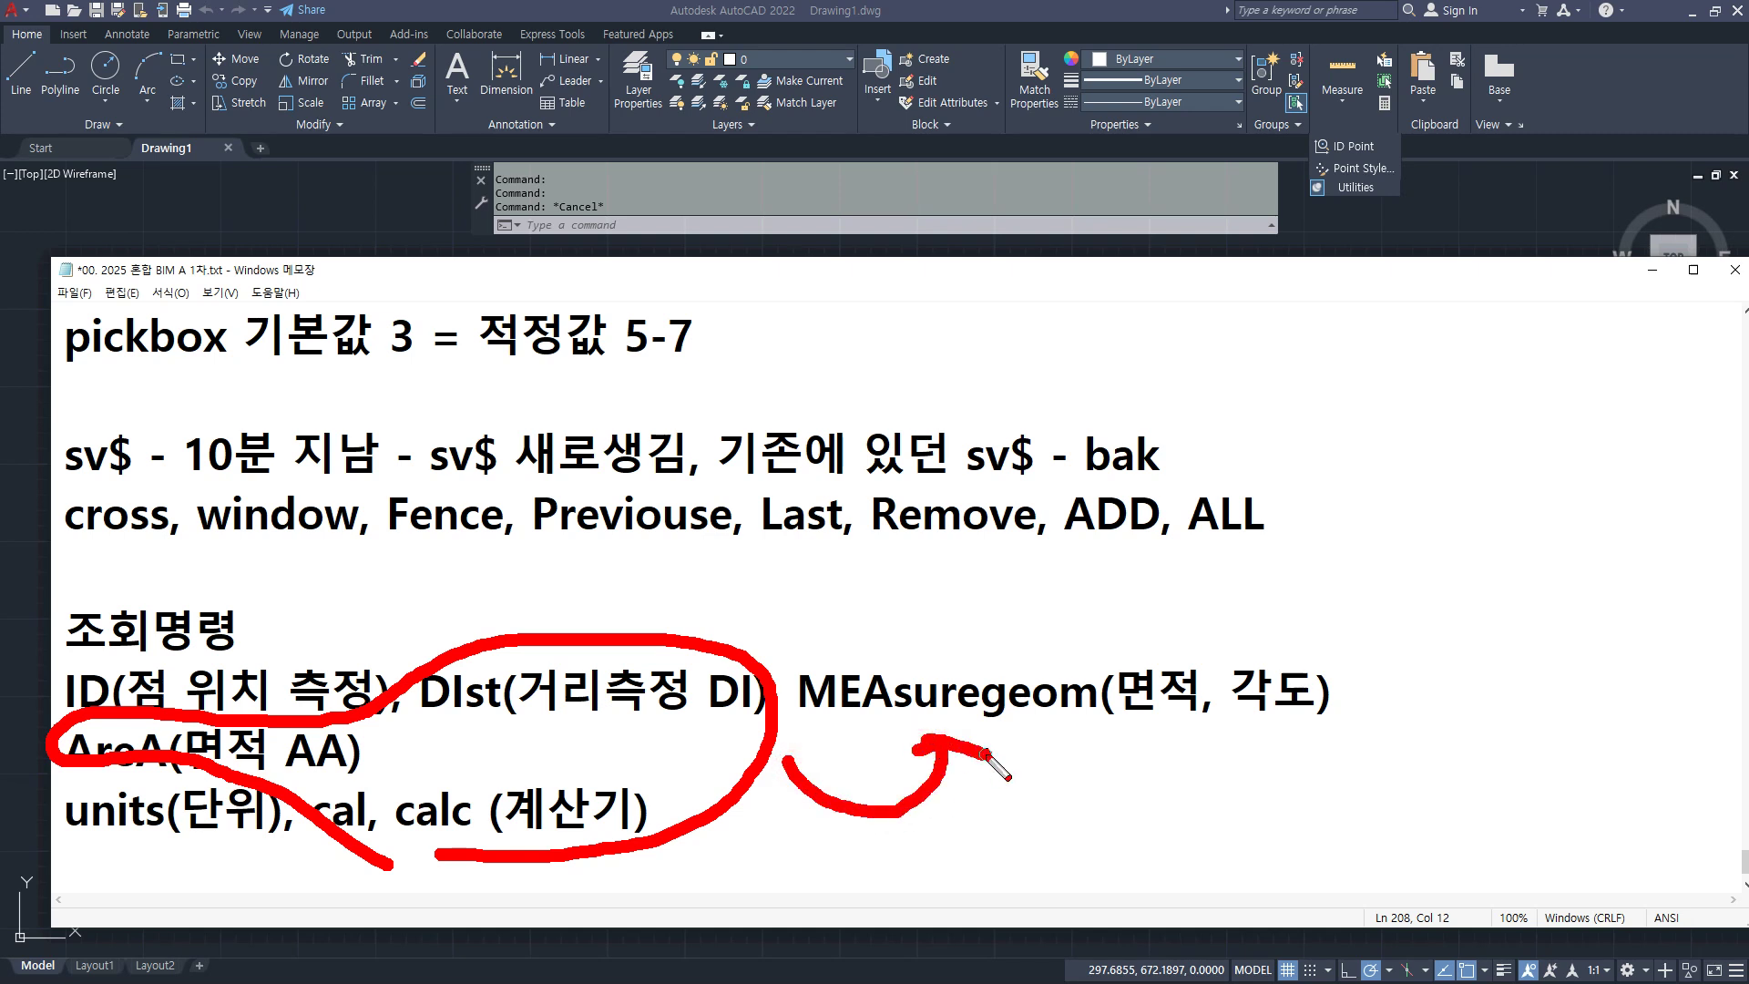
{"action": "key", "text": "e"}
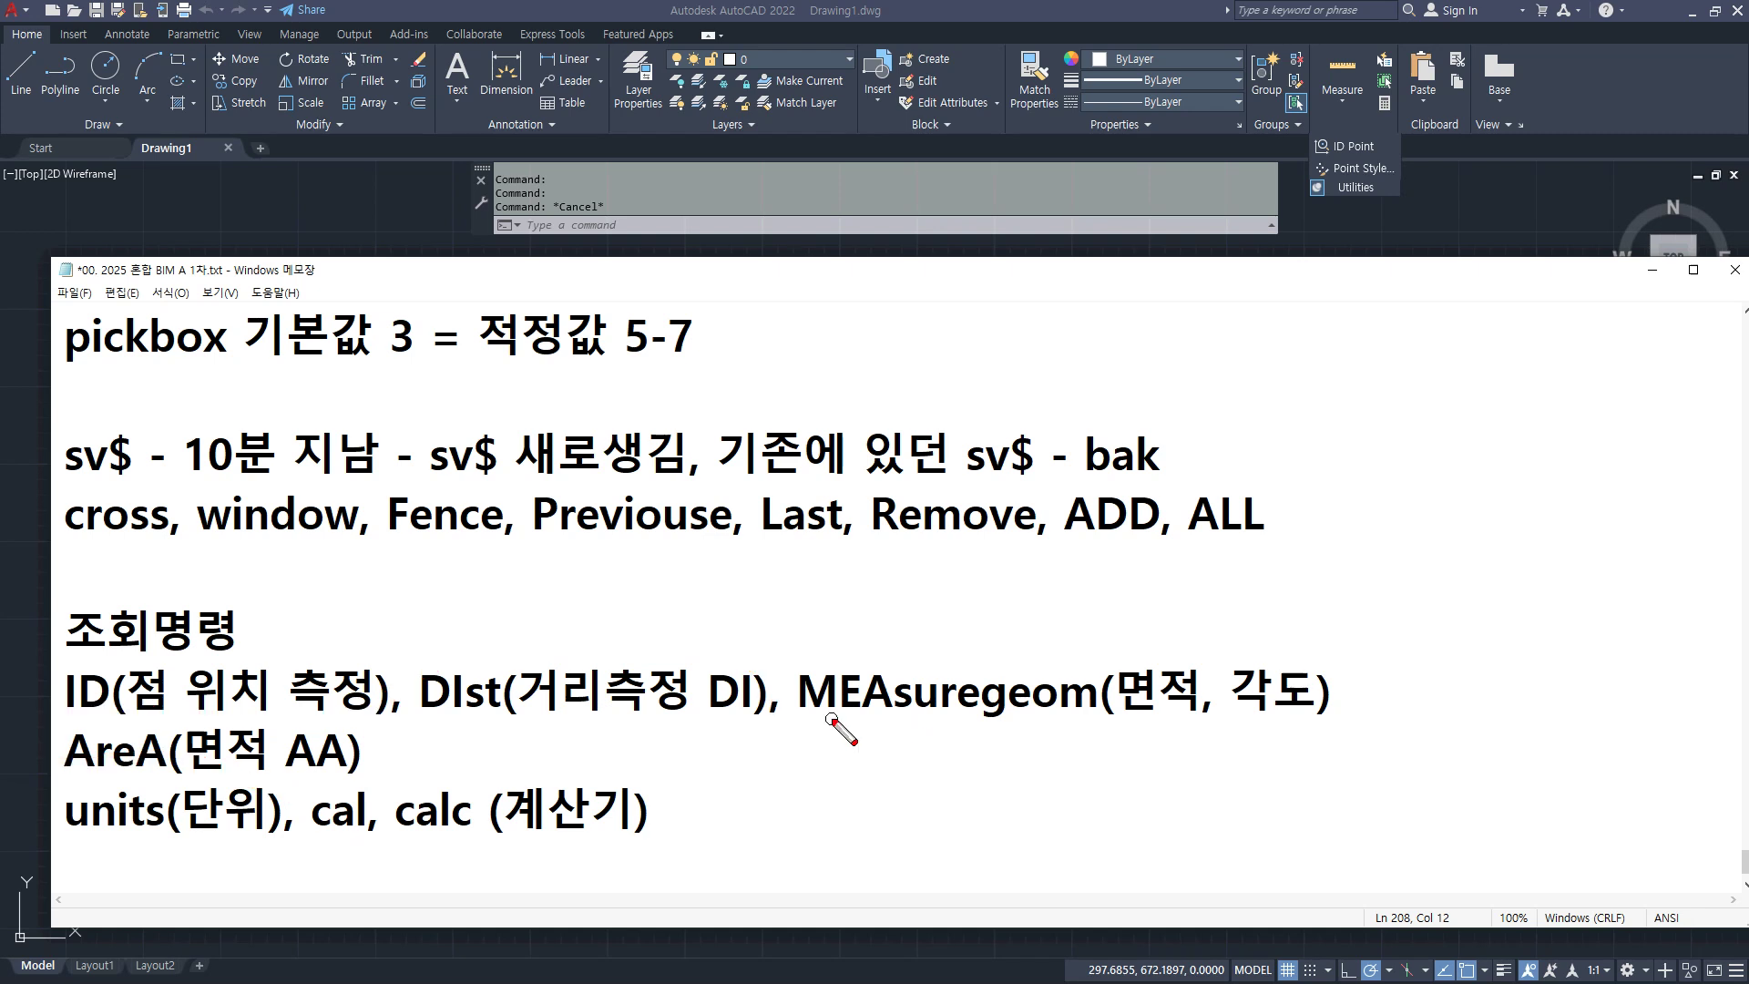
{"action": "left_click_drag", "start_coordinate": [828, 720], "coordinate": [1257, 720]}
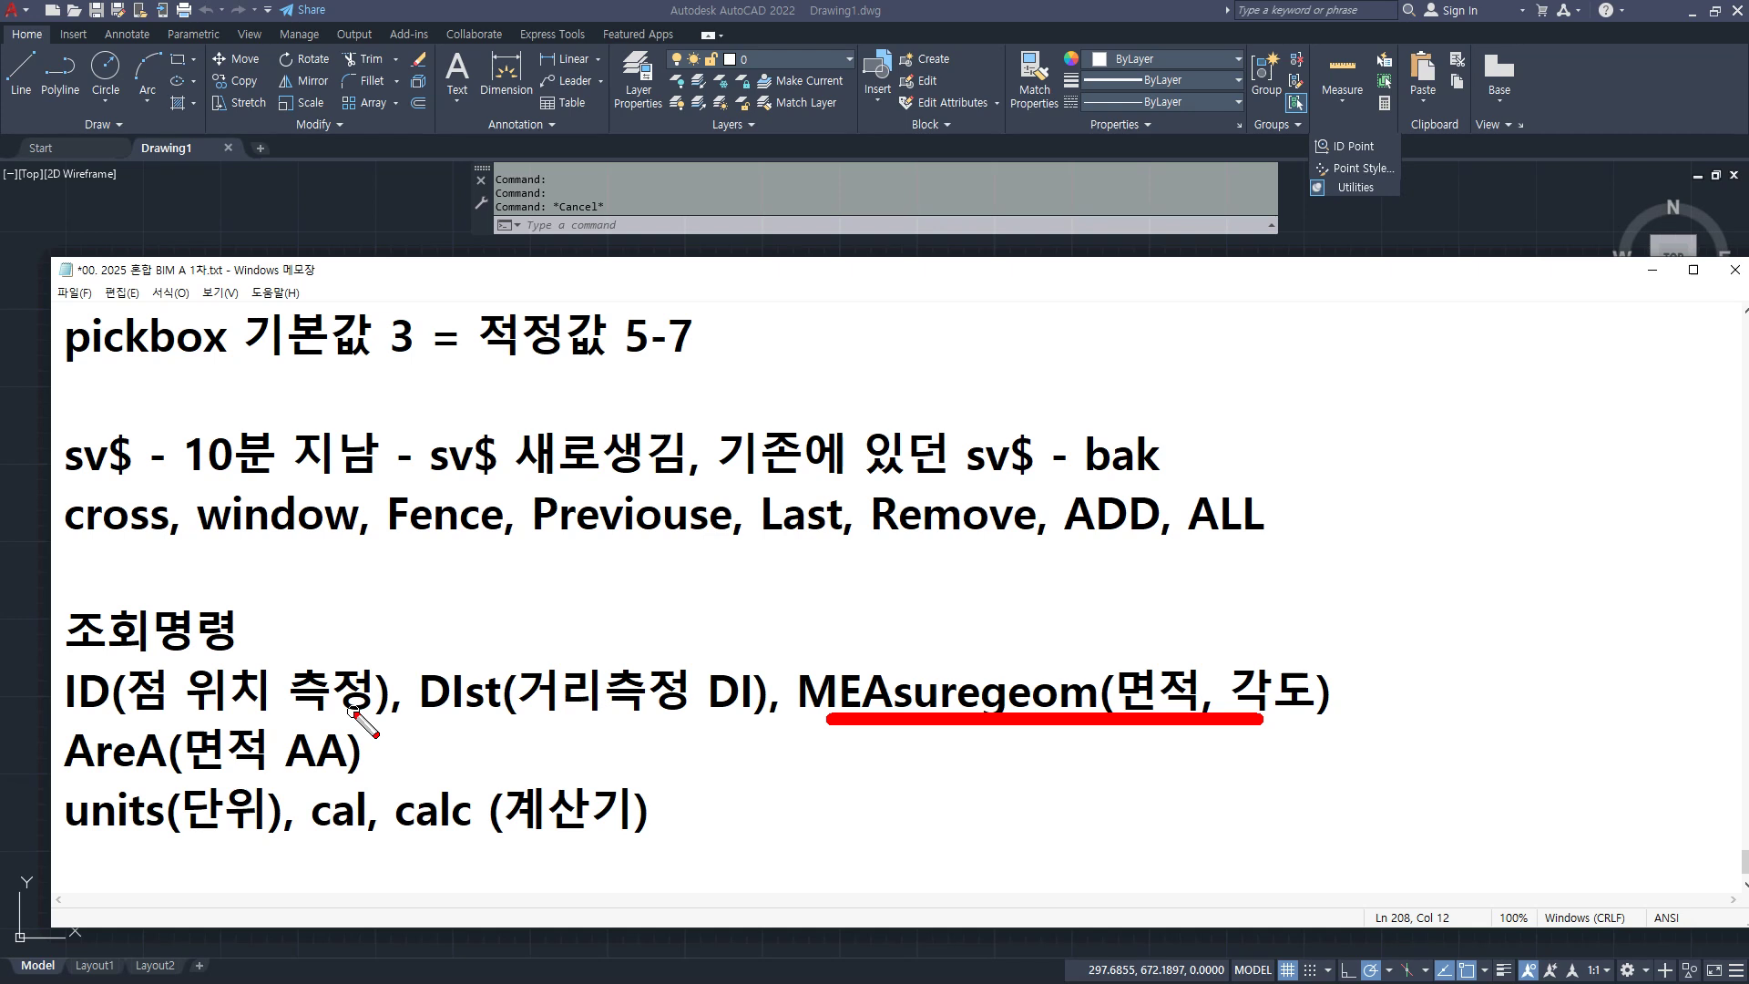
{"action": "key", "text": "Escape"}
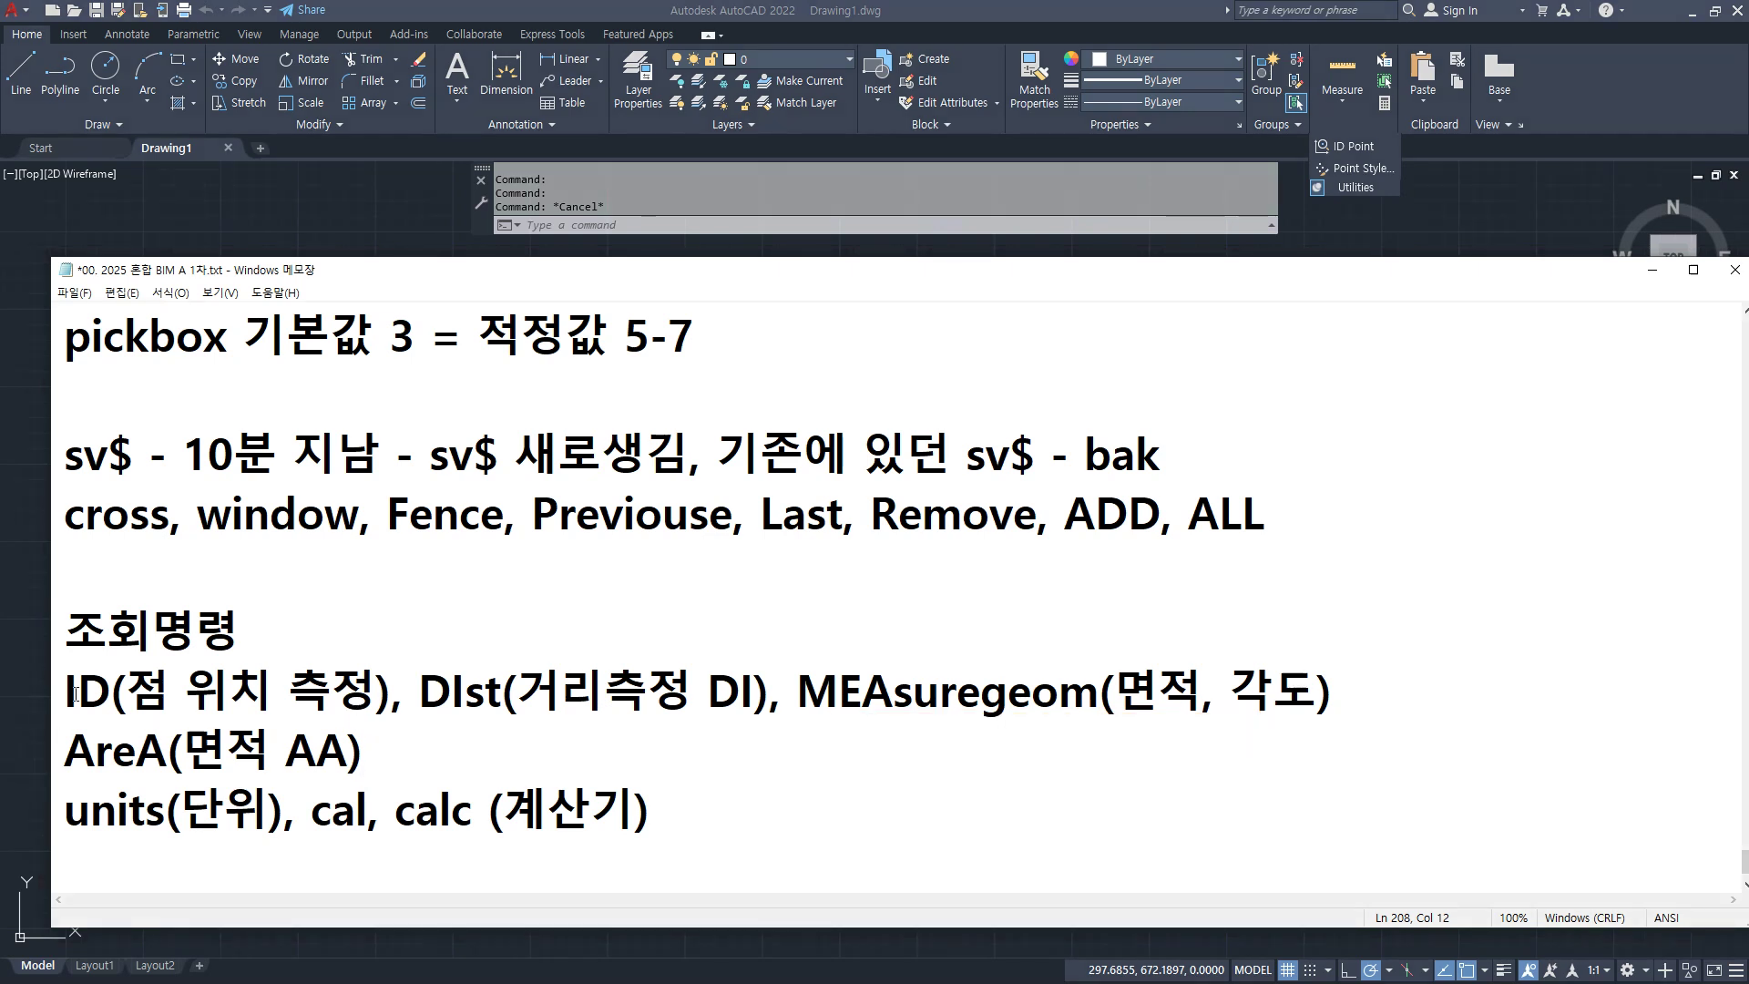
Step: Switch to AutoCAD and draw a single diagonal line about 895 units long at about 51 degrees
{"action": "left_click", "coordinate": [320, 195]}
{"action": "type", "text": "l"}
{"action": "key", "text": "Return"}
{"action": "left_click", "coordinate": [641, 440]}
{"action": "left_click", "coordinate": [468, 652]}
{"action": "key", "text": "Escape"}
Step: Turn on lineweight display for the drawing
{"action": "scroll", "coordinate": [464, 729], "scroll_direction": "up", "scroll_amount": 3}
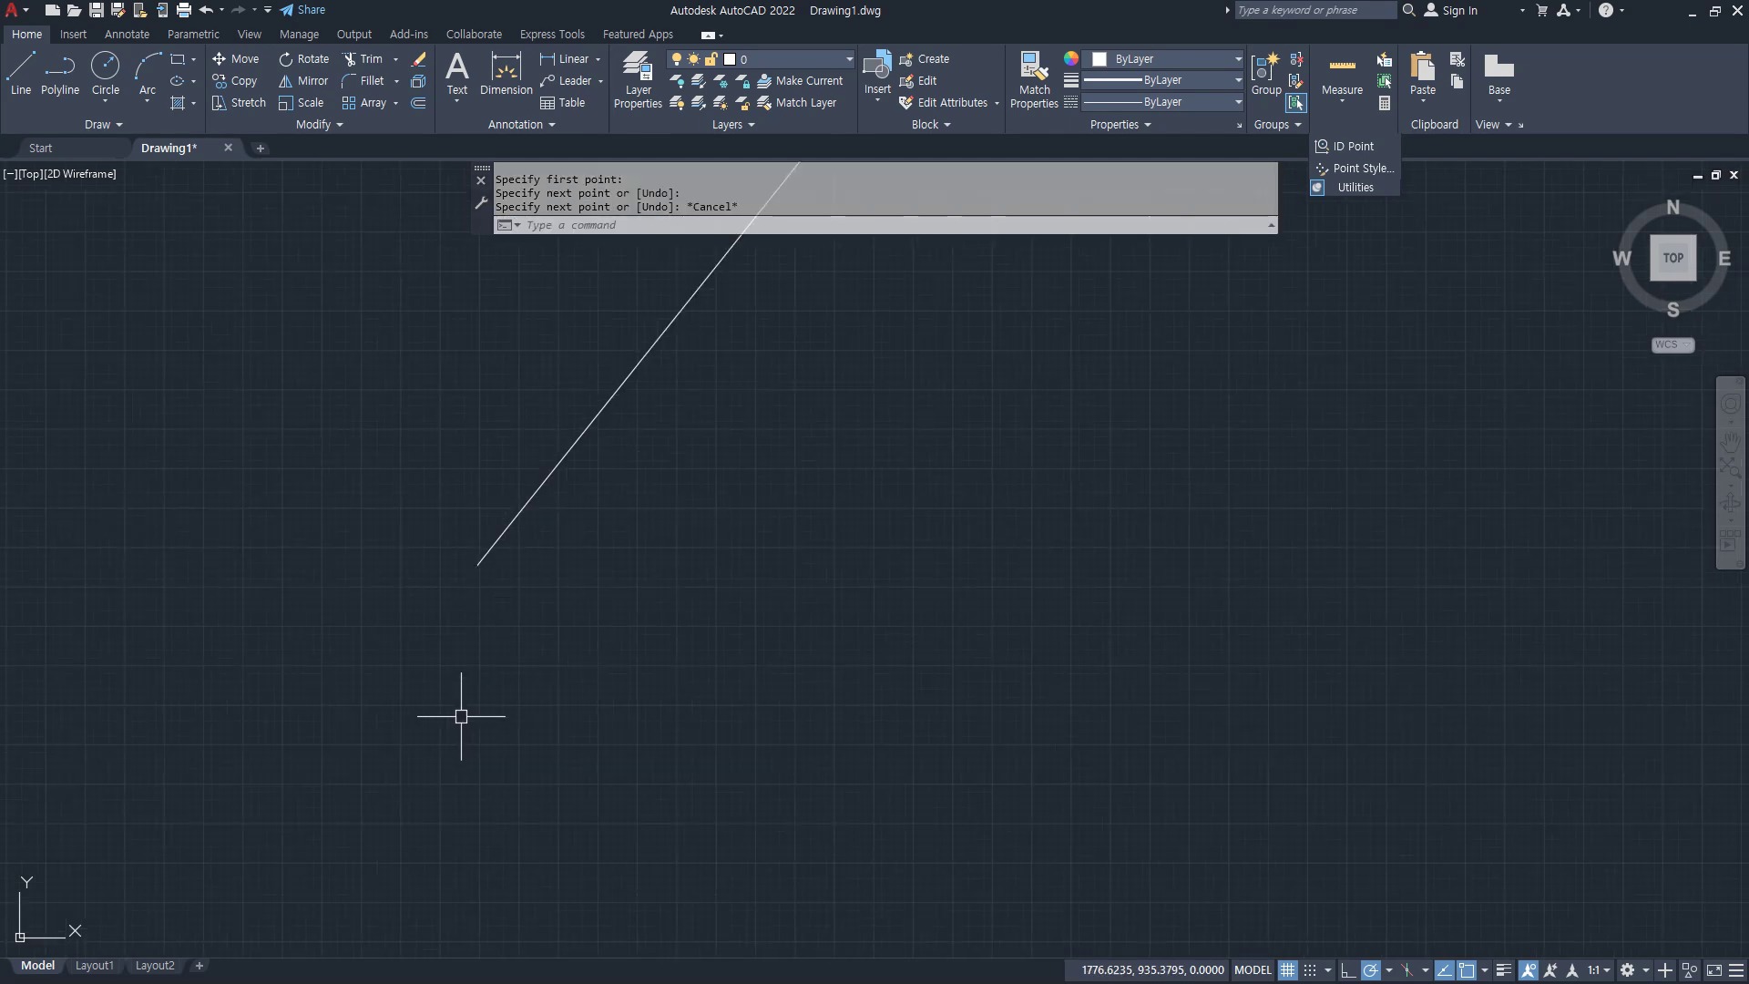
{"action": "mouse_move", "coordinate": [503, 594]}
{"action": "left_mouse_down"}
{"action": "mouse_move", "coordinate": [547, 572]}
{"action": "mouse_move", "coordinate": [510, 557]}
{"action": "left_mouse_up"}
{"action": "key", "text": "Escape"}
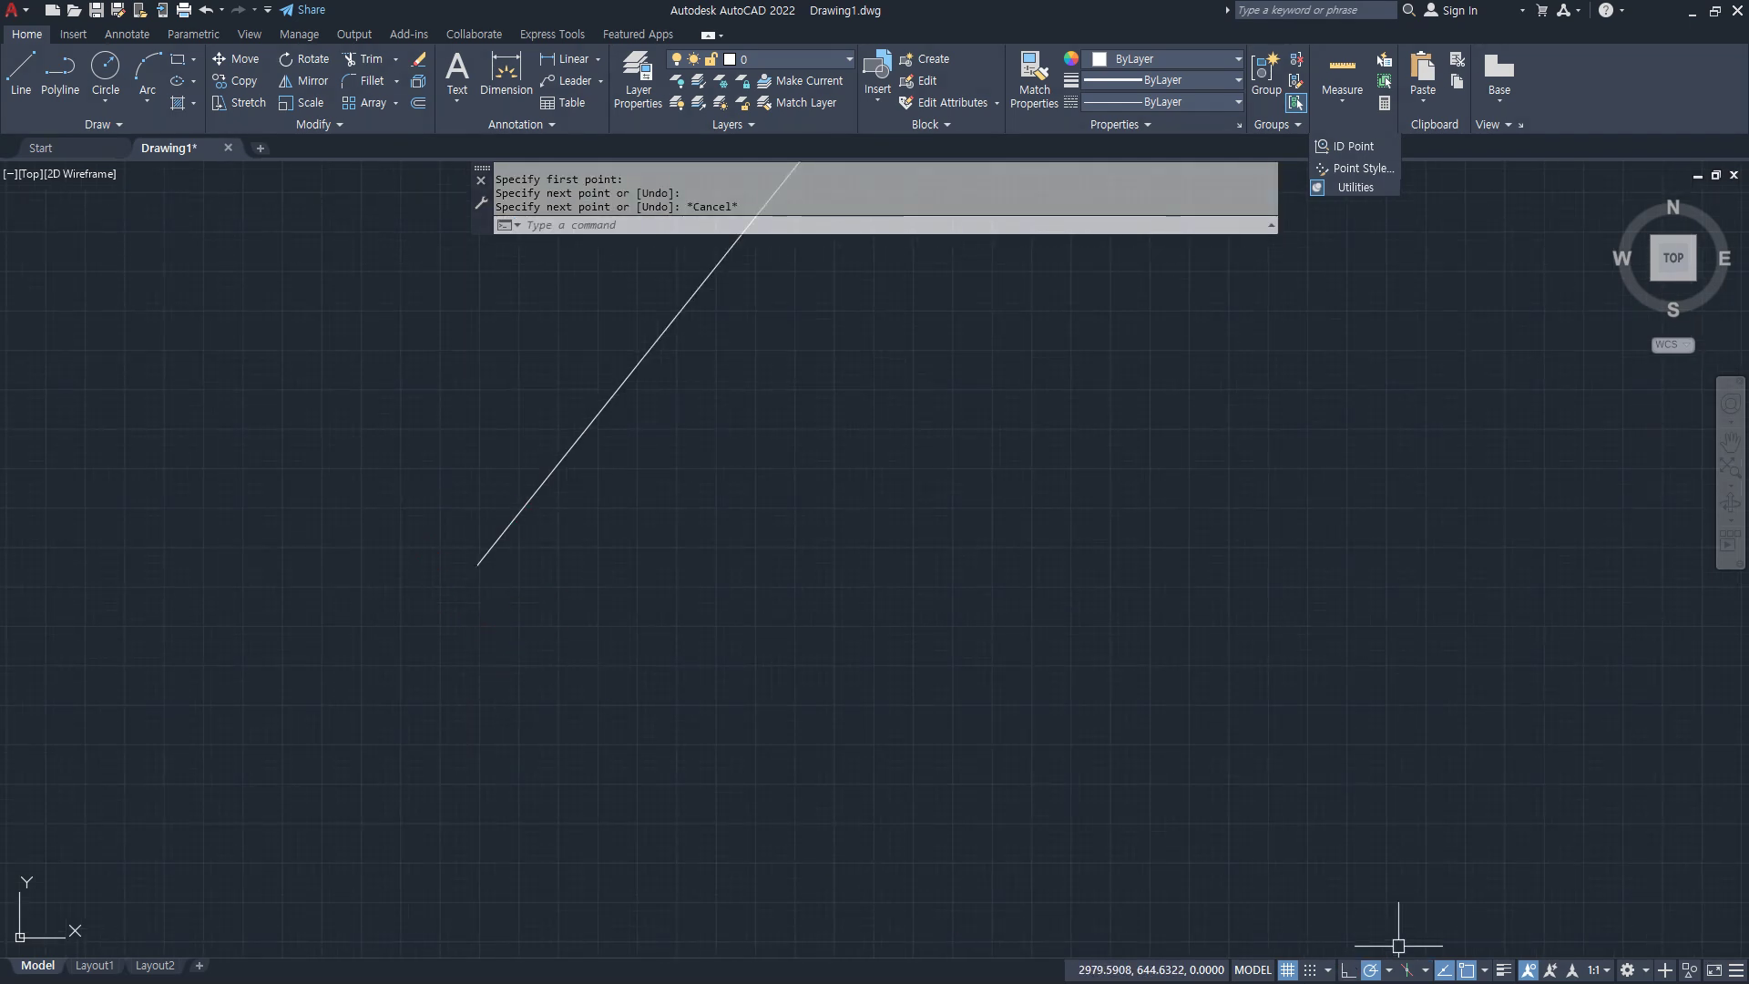
{"action": "left_click", "coordinate": [1501, 973]}
{"action": "mouse_move", "coordinate": [446, 608]}
{"action": "left_mouse_down"}
{"action": "mouse_move", "coordinate": [544, 586]}
{"action": "mouse_move", "coordinate": [437, 592]}
{"action": "mouse_move", "coordinate": [448, 560]}
{"action": "left_mouse_up"}
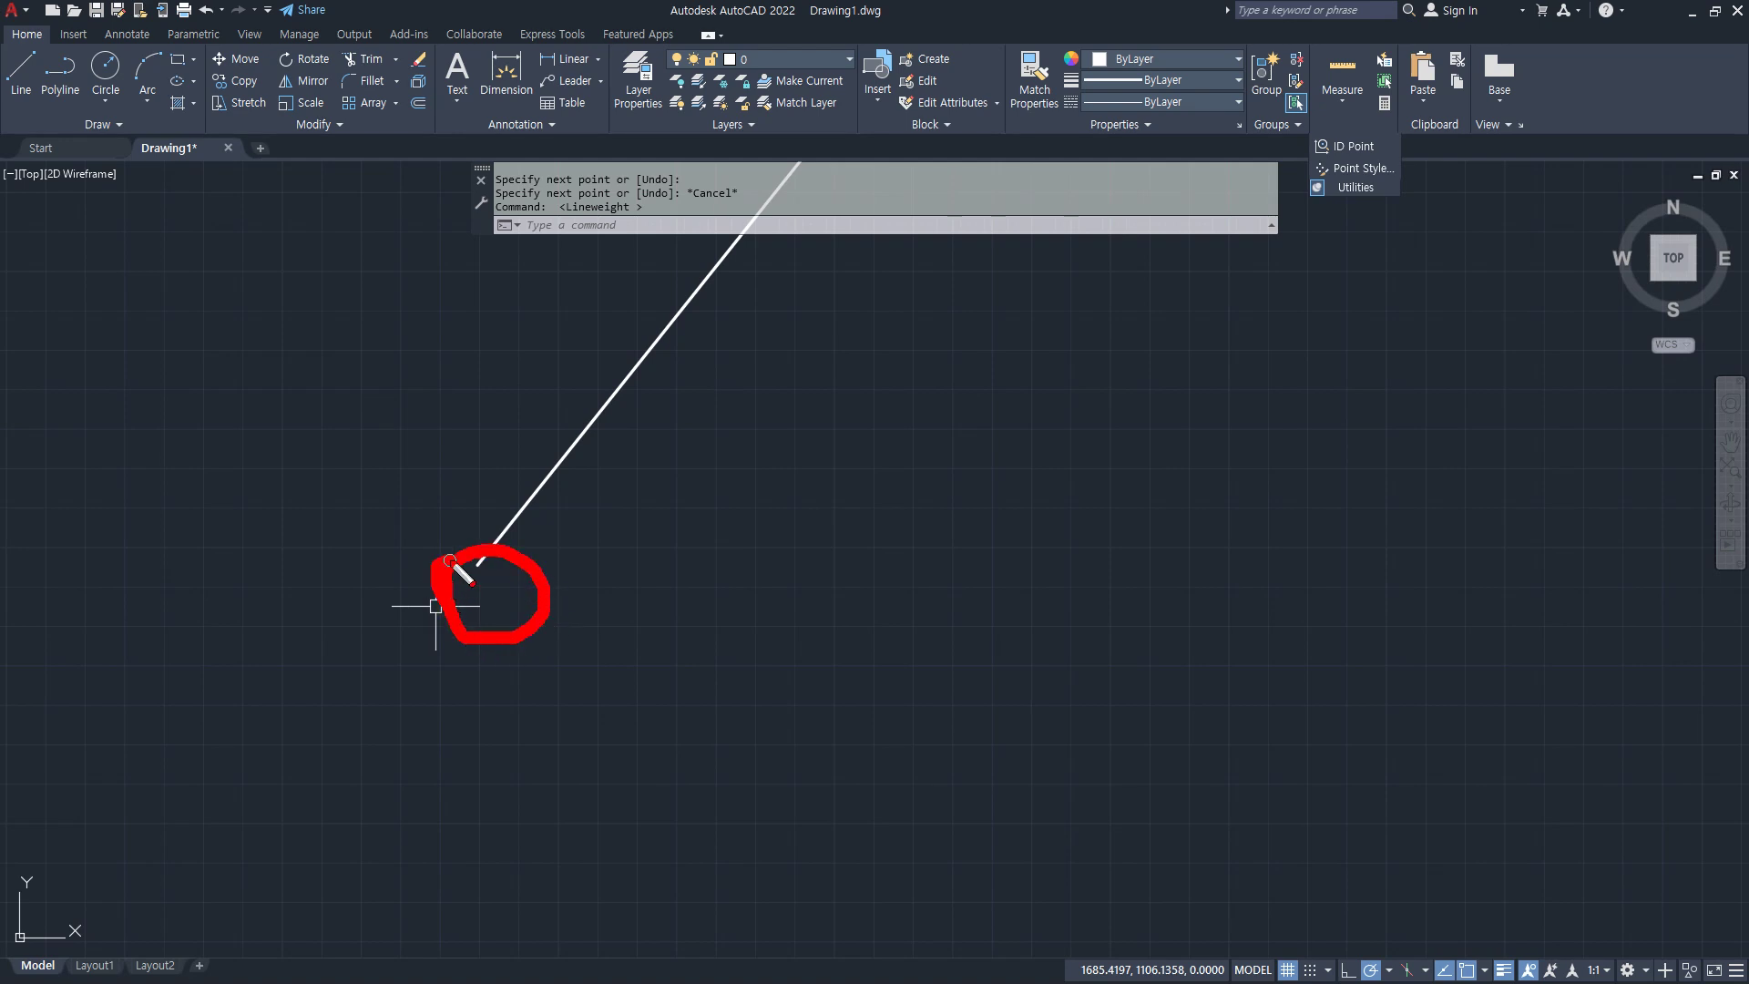
{"action": "key", "text": "Escape"}
Step: Query the coordinates of the line's lower endpoint with the ID command
{"action": "type", "text": "ID"}
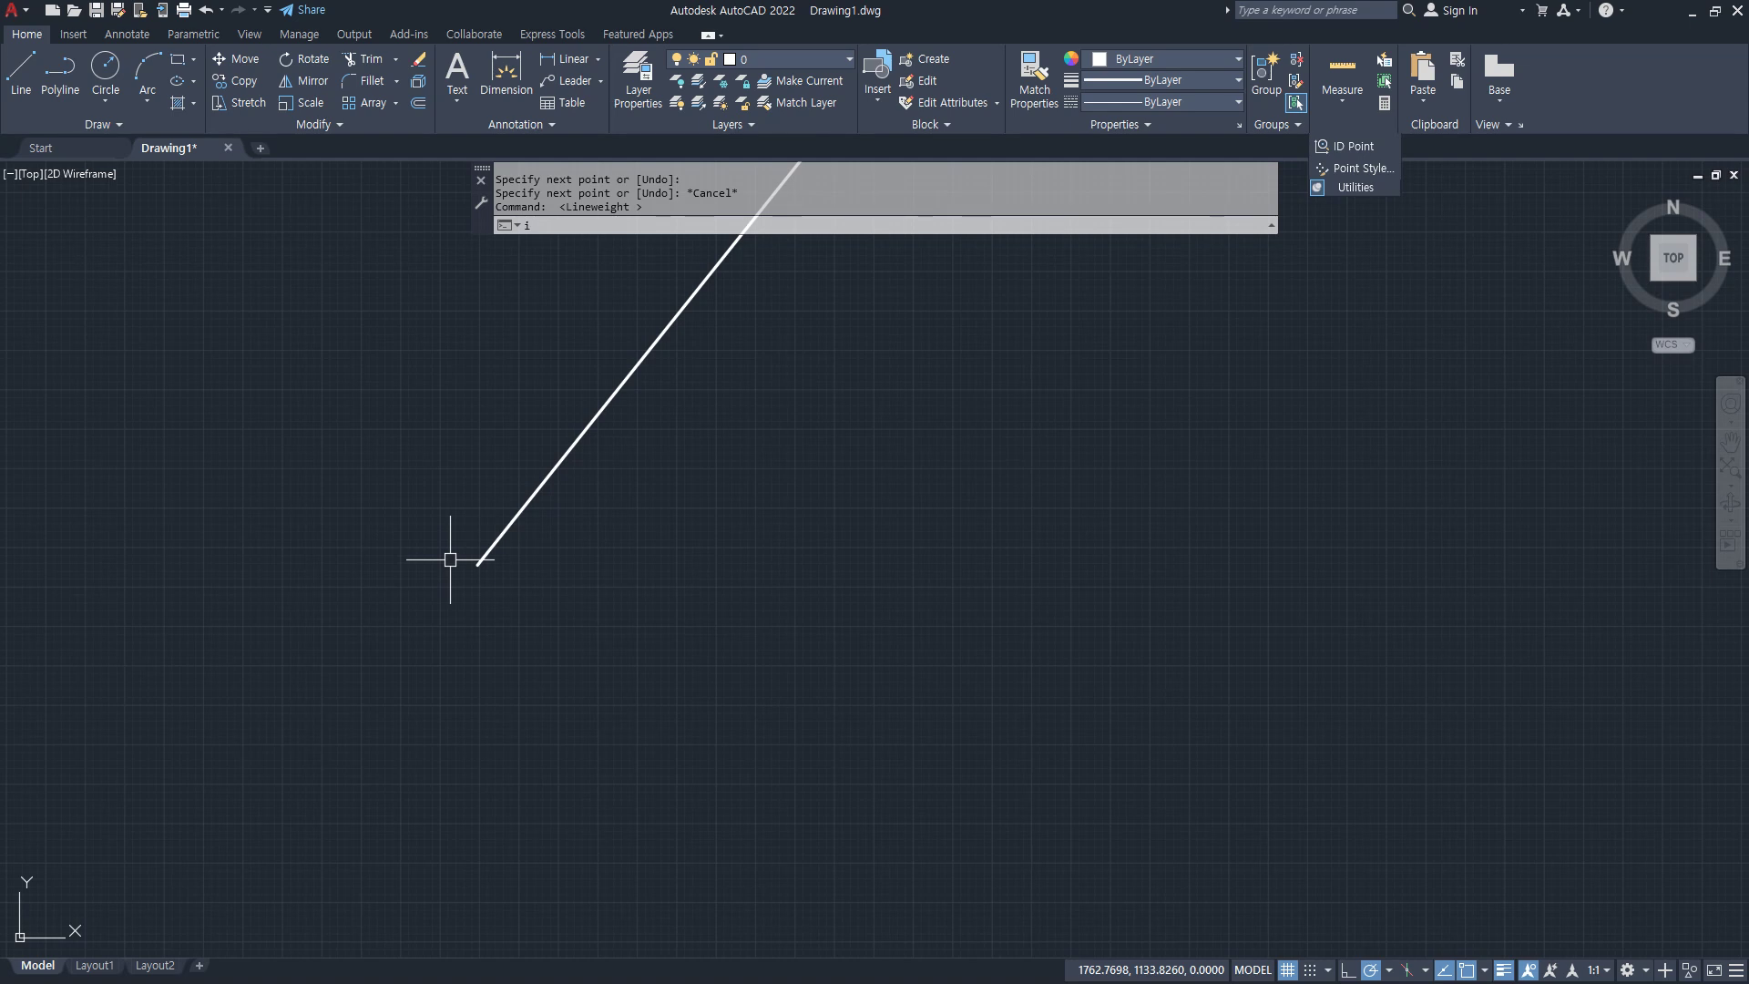
{"action": "key", "text": "Return"}
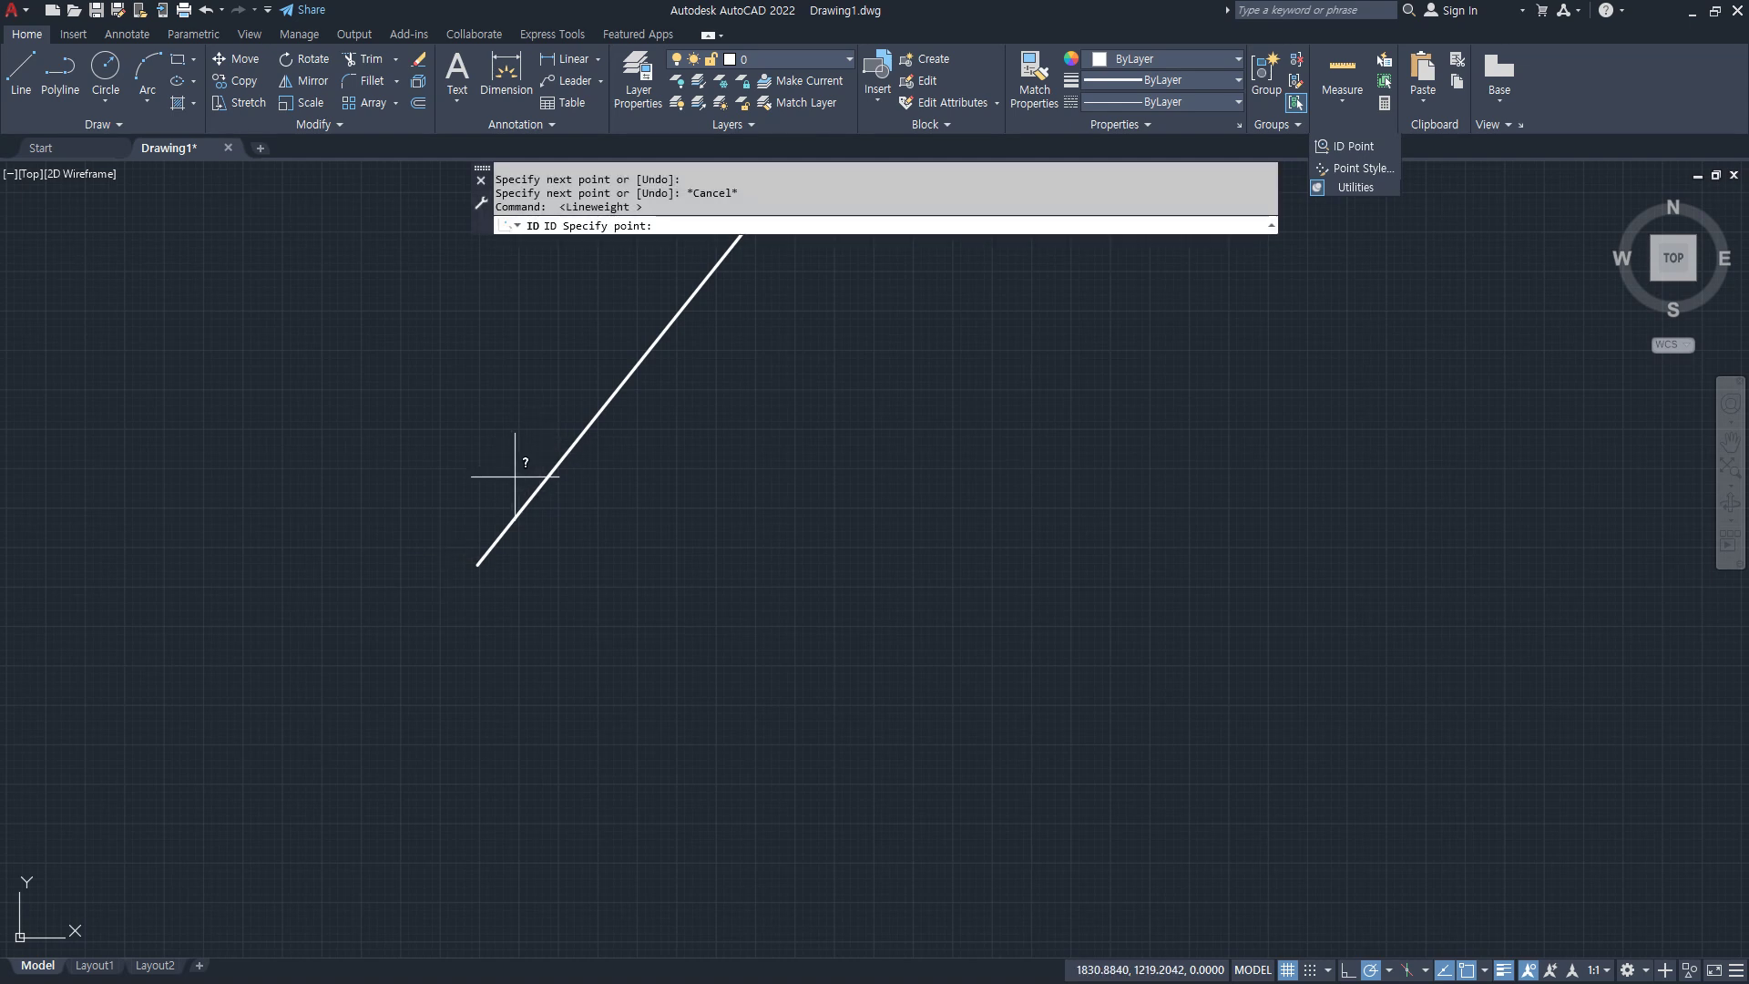
{"action": "left_click", "coordinate": [479, 561]}
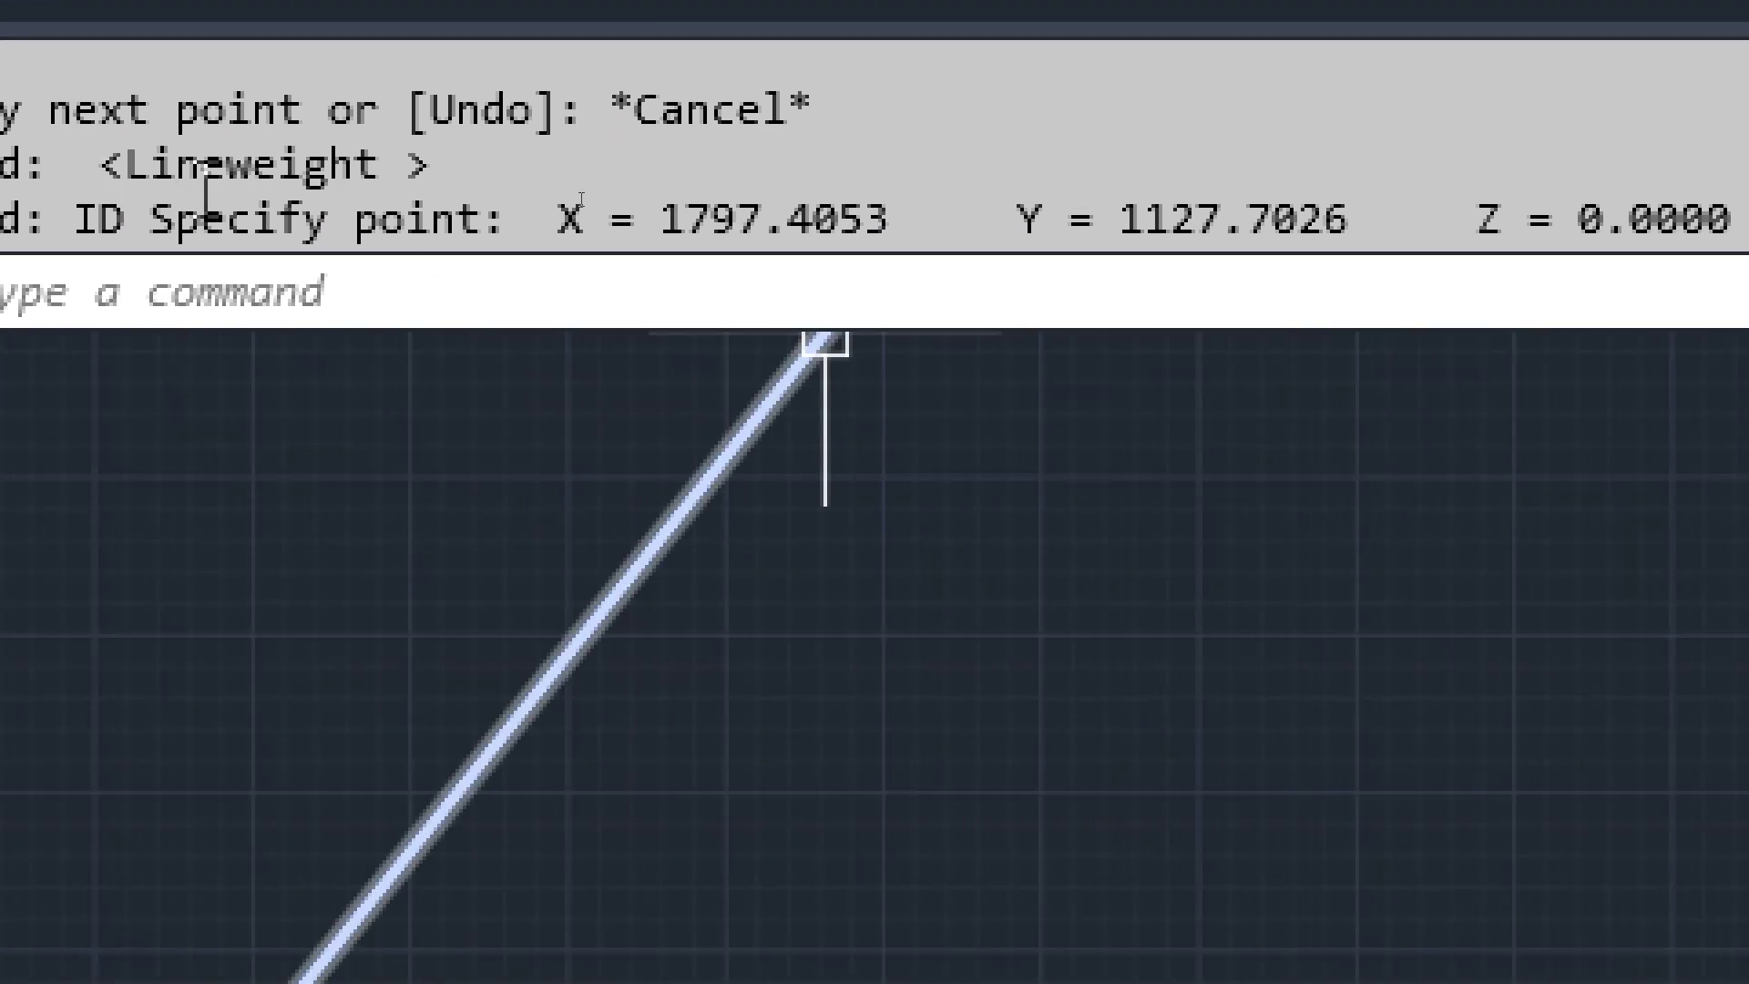
Step: Measure the distance from the line's lower endpoint to its upper endpoint with the DIST command
{"action": "middle_click_drag", "start_coordinate": [722, 528], "coordinate": [741, 734]}
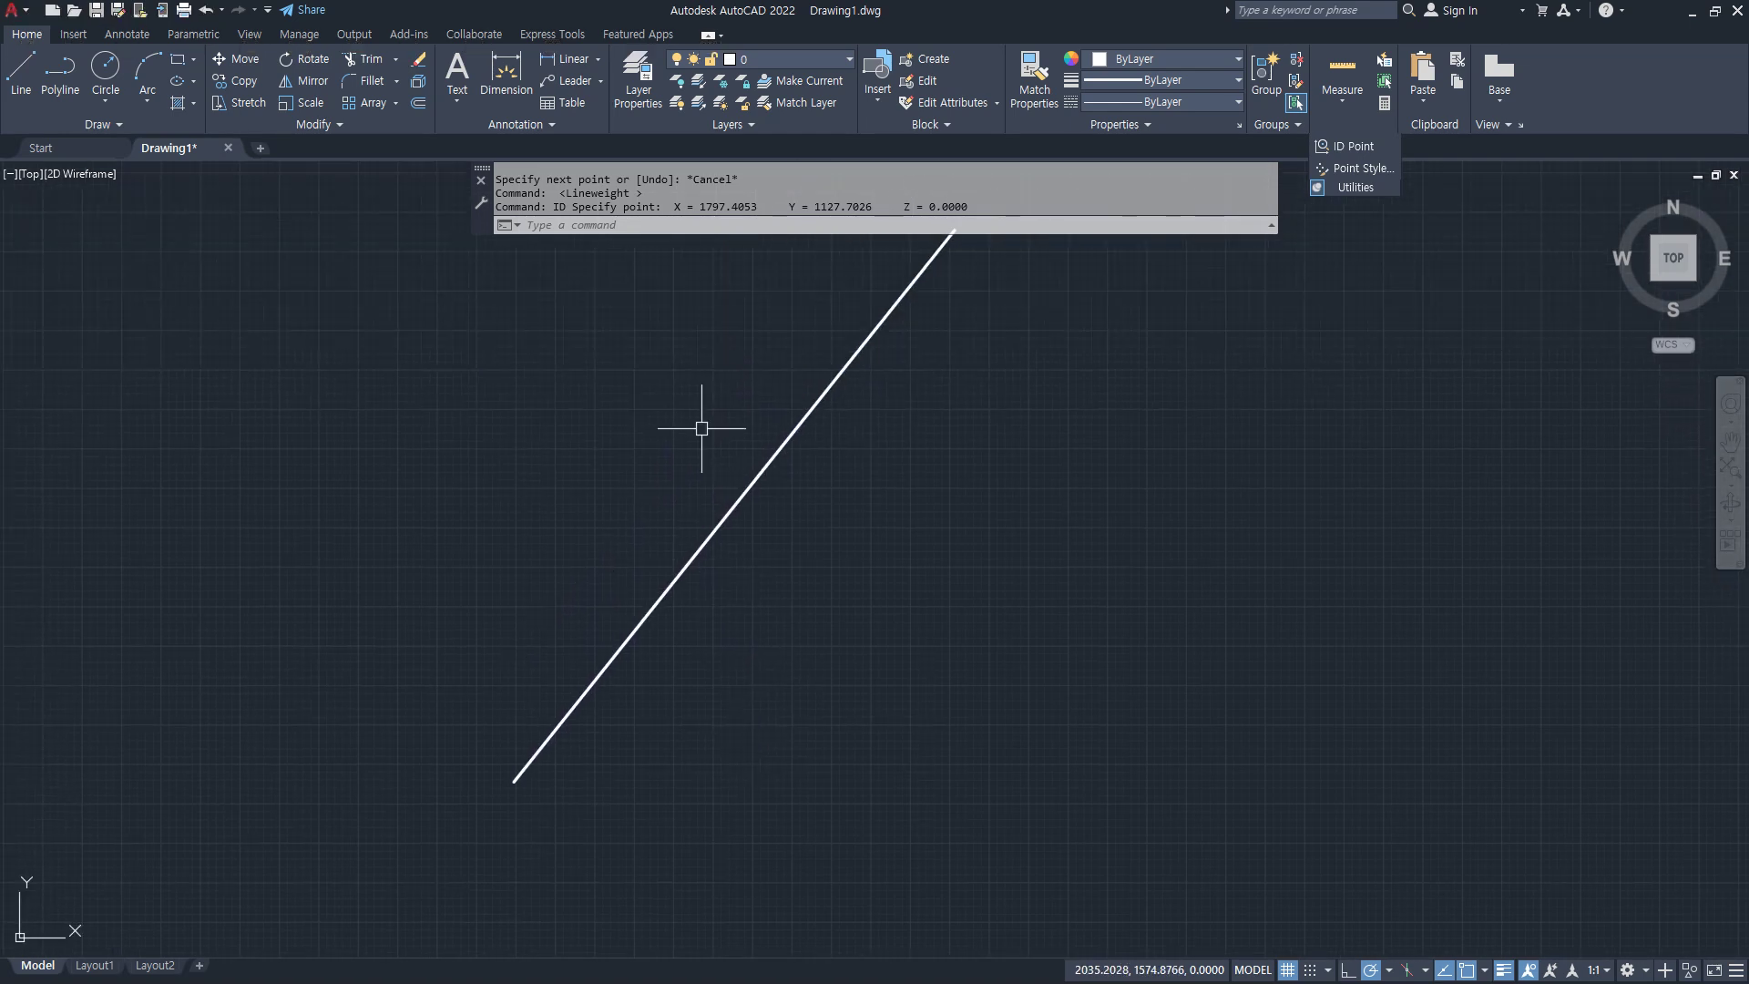
{"action": "scroll", "coordinate": [812, 437], "scroll_direction": "down", "scroll_amount": 2}
{"action": "middle_click_drag", "start_coordinate": [873, 434], "coordinate": [874, 483]}
{"action": "left_click_drag", "start_coordinate": [621, 724], "coordinate": [642, 747]}
{"action": "mouse_move", "coordinate": [897, 369]}
{"action": "left_mouse_down"}
{"action": "mouse_move", "coordinate": [915, 324]}
{"action": "mouse_move", "coordinate": [900, 373]}
{"action": "left_mouse_up"}
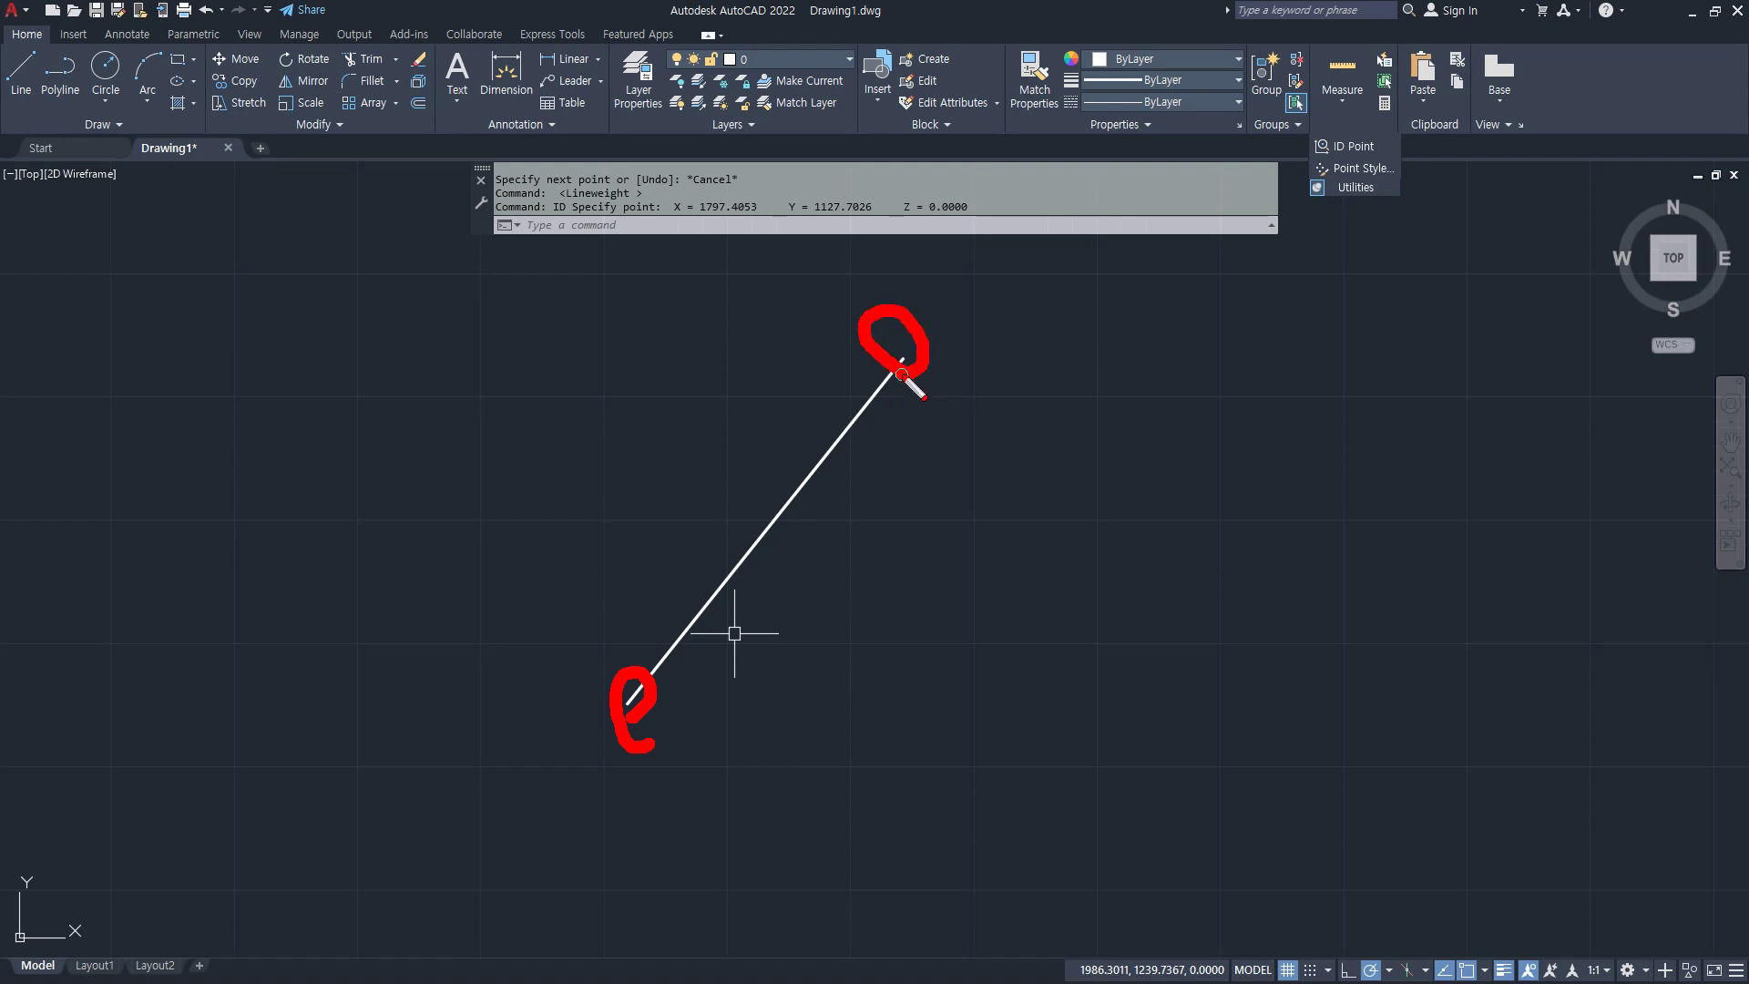
{"action": "type", "text": "di"}
{"action": "key", "text": "Return"}
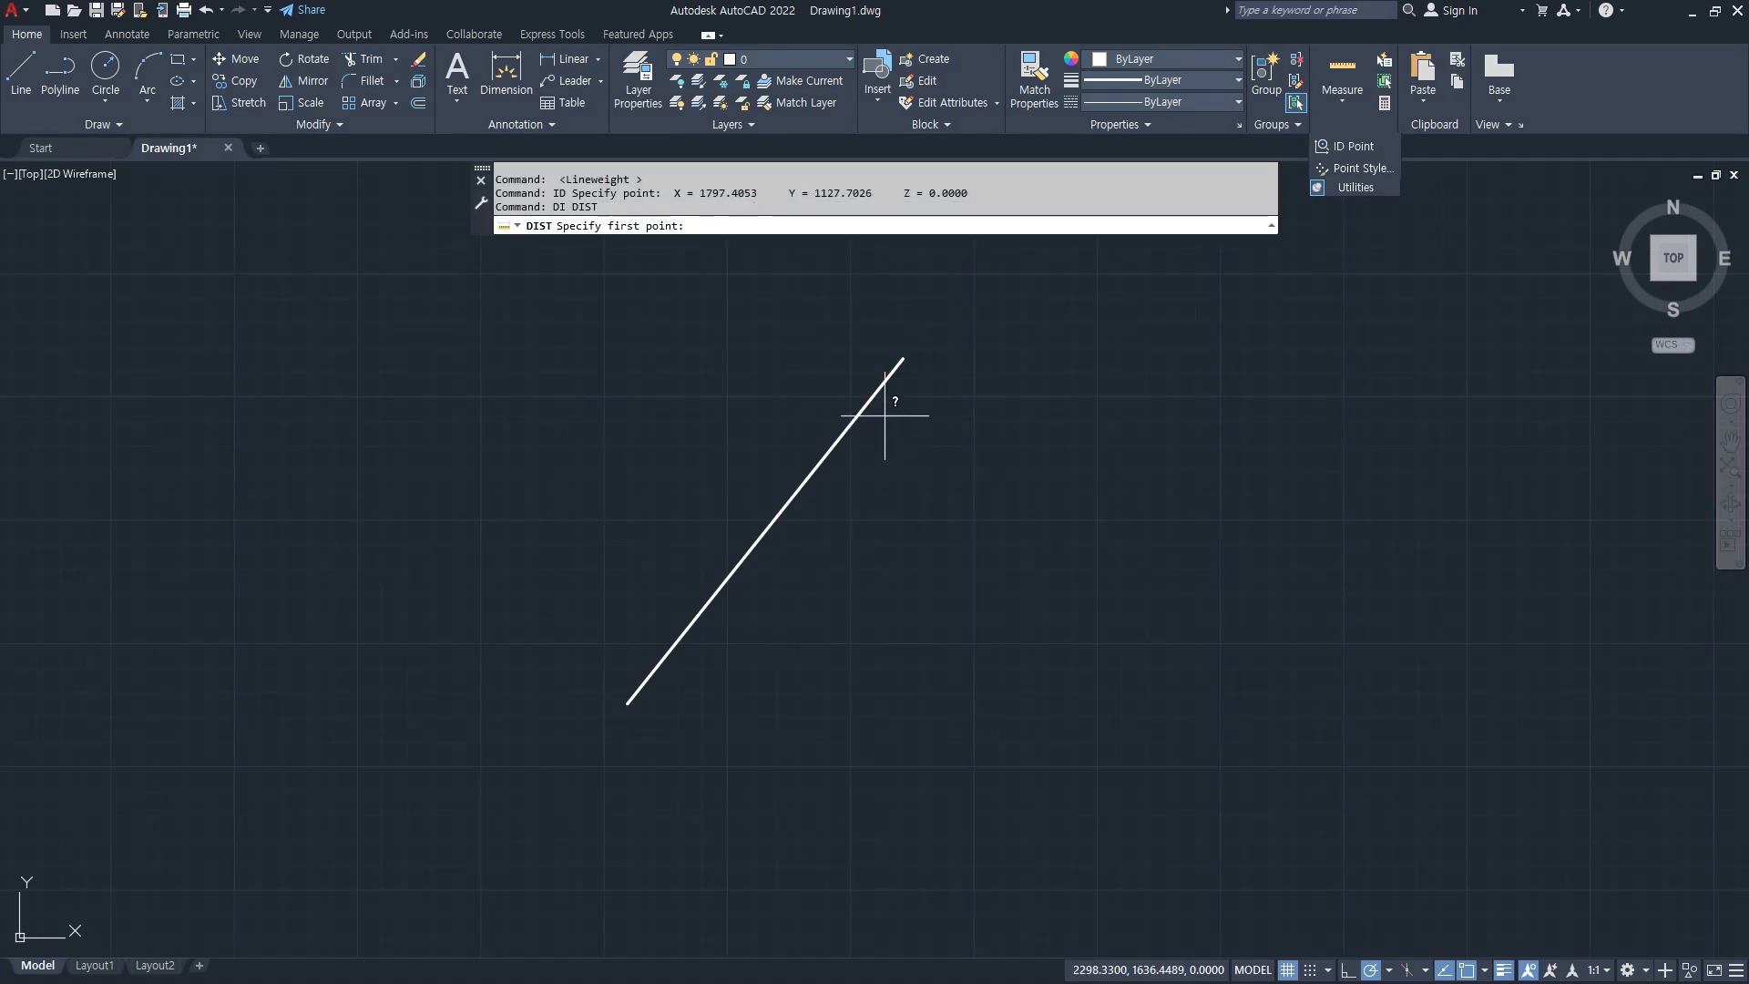
{"action": "left_click", "coordinate": [627, 701]}
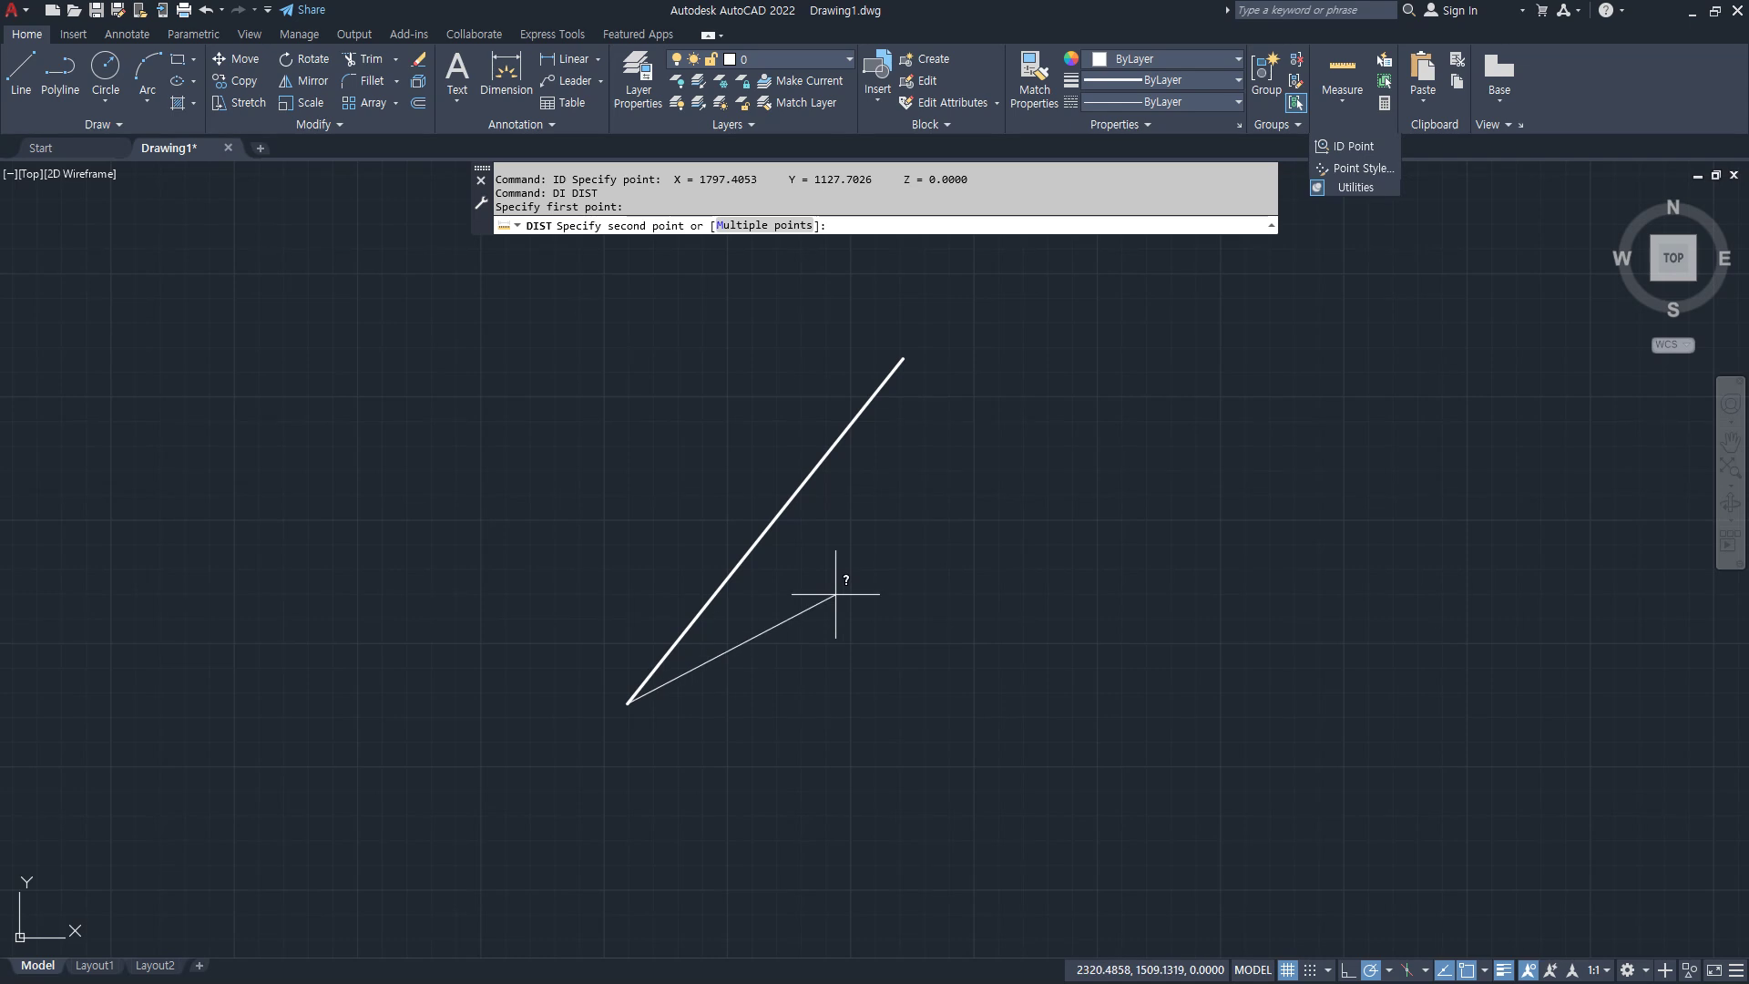
{"action": "left_click", "coordinate": [902, 359]}
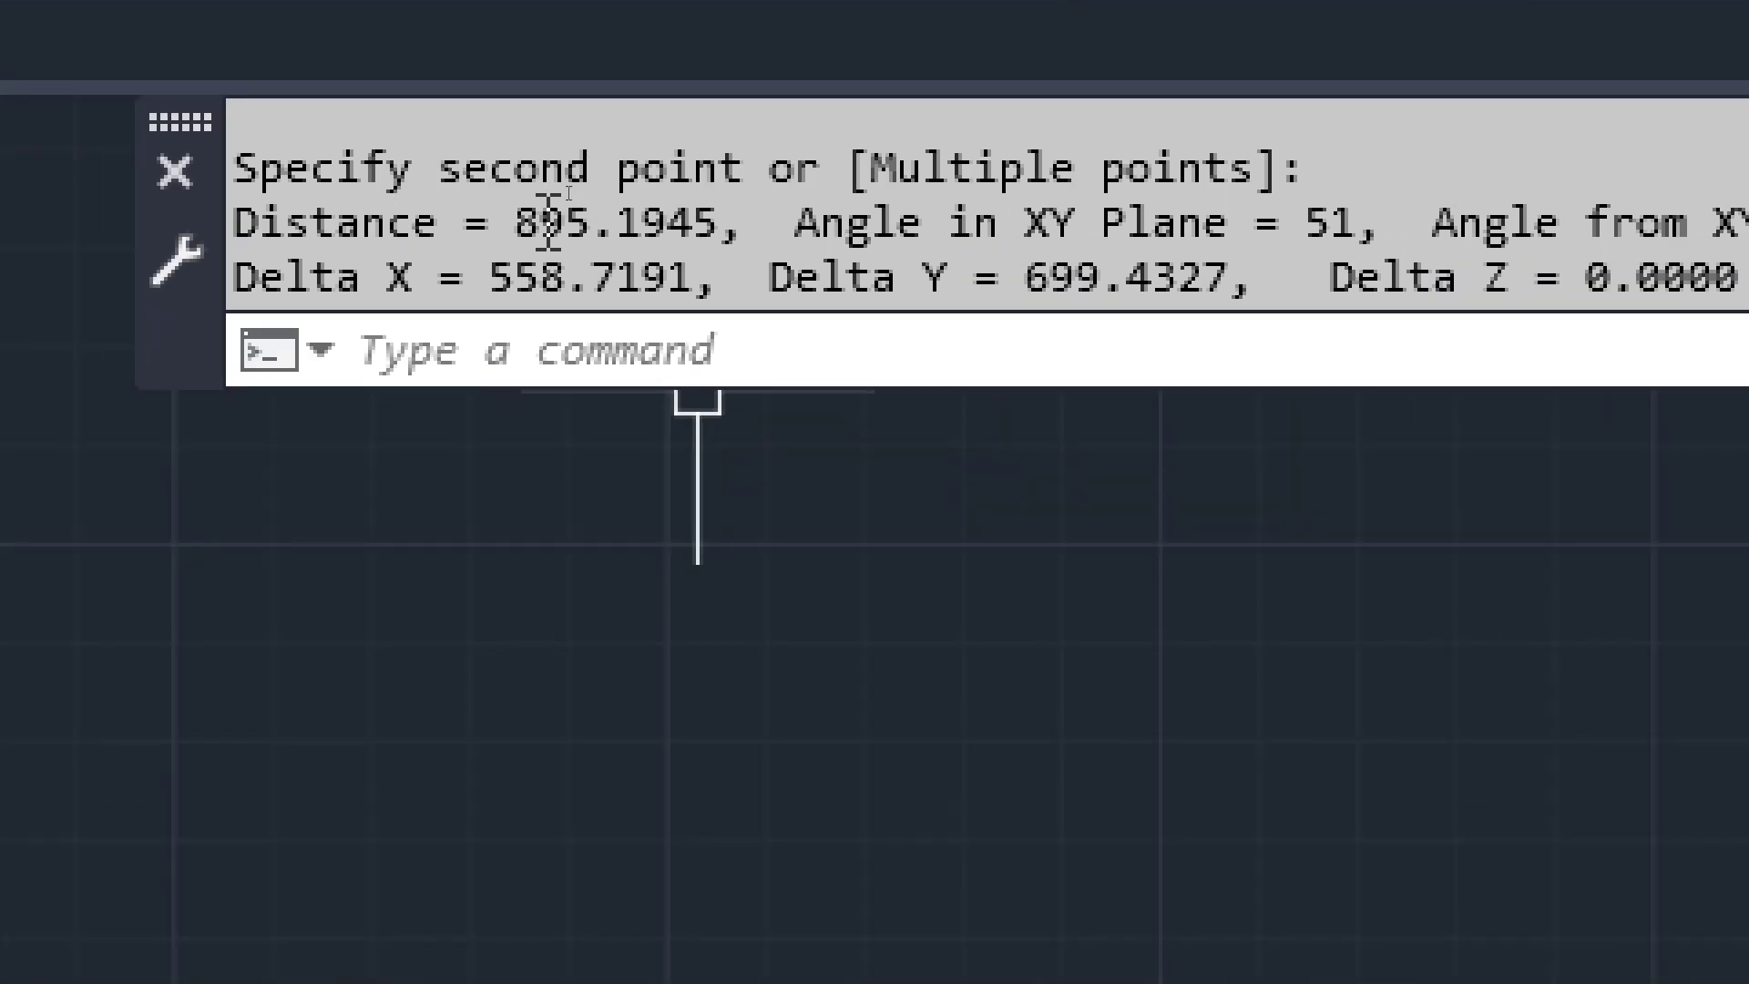
Step: Examine the reported distance, XY-plane angle, Delta X and Delta Y, and expand the command history to review the earlier queries
{"action": "left_click_drag", "start_coordinate": [261, 223], "coordinate": [784, 209]}
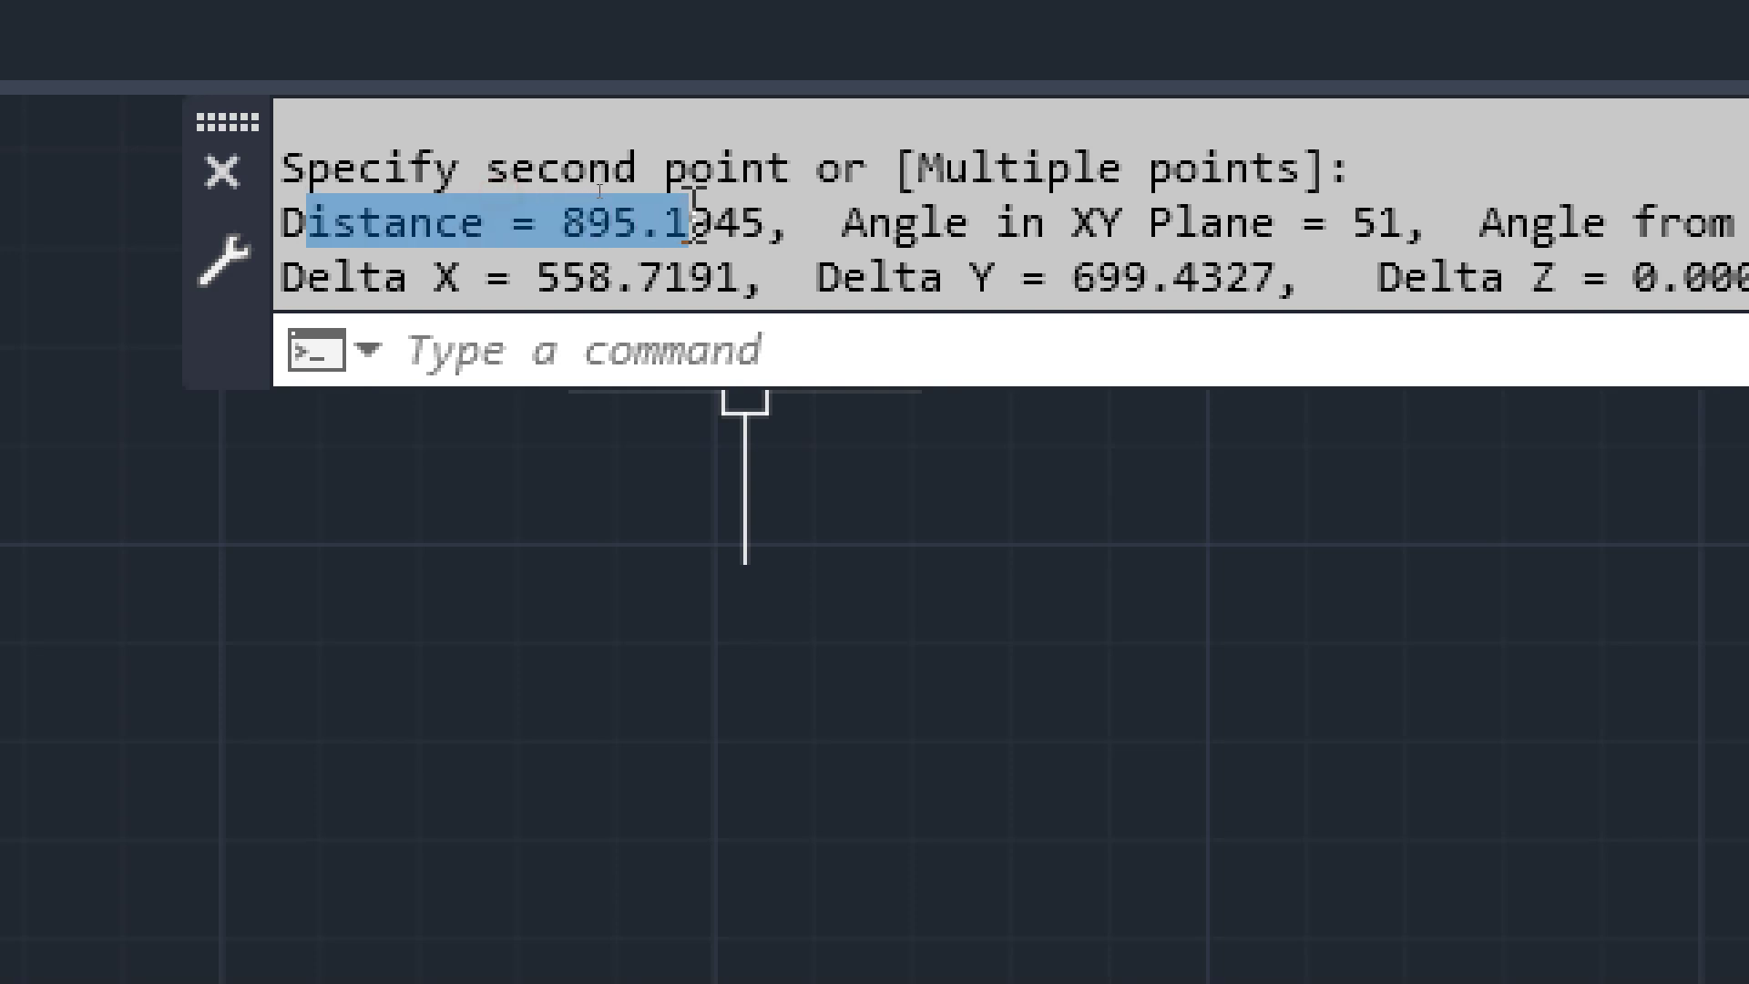
{"action": "left_click_drag", "start_coordinate": [1413, 218], "coordinate": [1347, 223]}
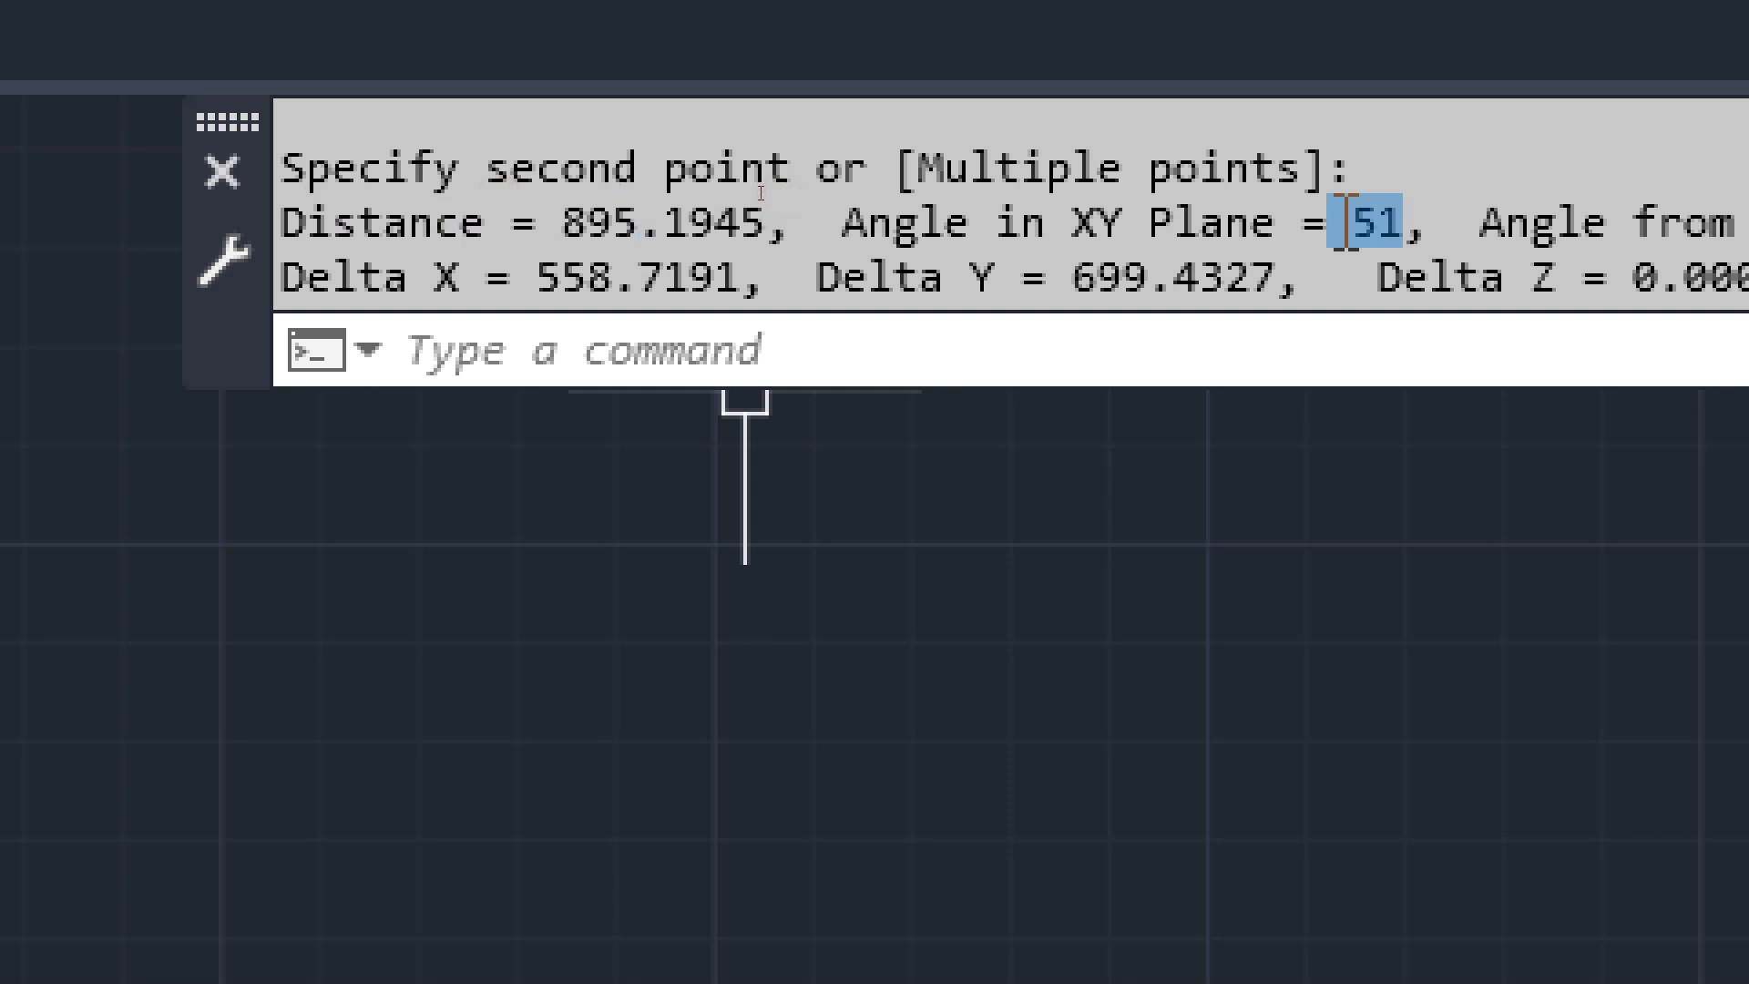
{"action": "left_click_drag", "start_coordinate": [508, 281], "coordinate": [738, 280]}
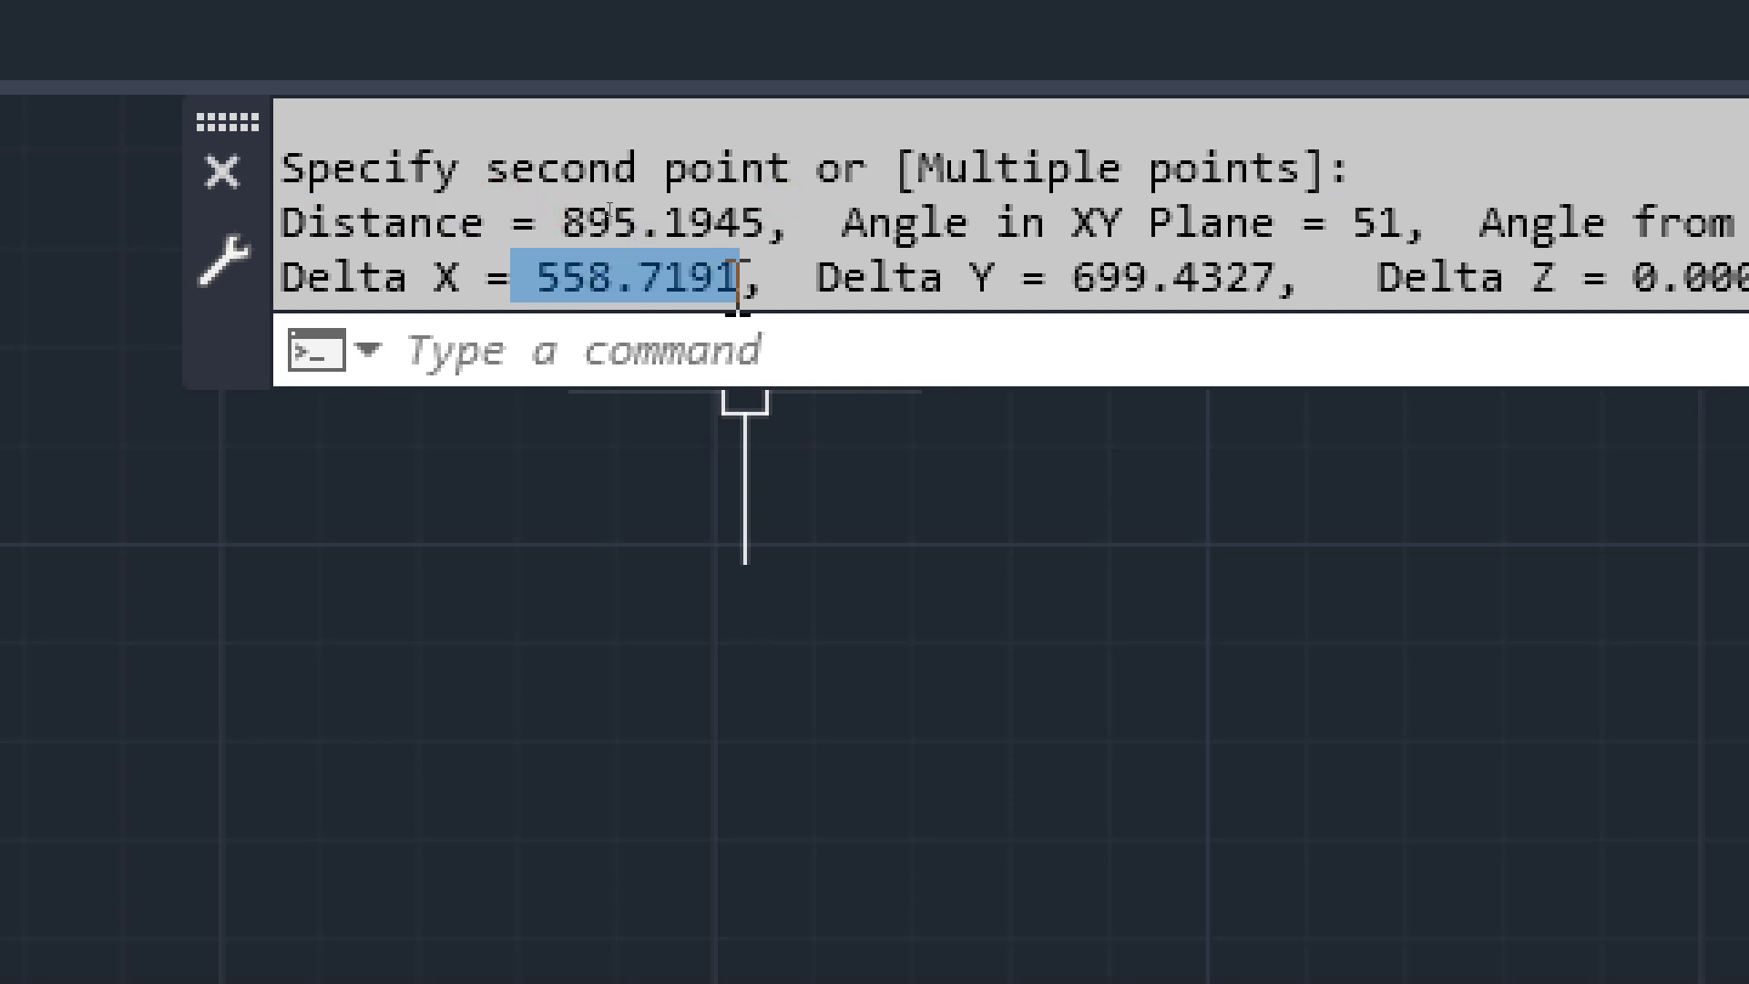
{"action": "left_click_drag", "start_coordinate": [1071, 278], "coordinate": [1281, 274]}
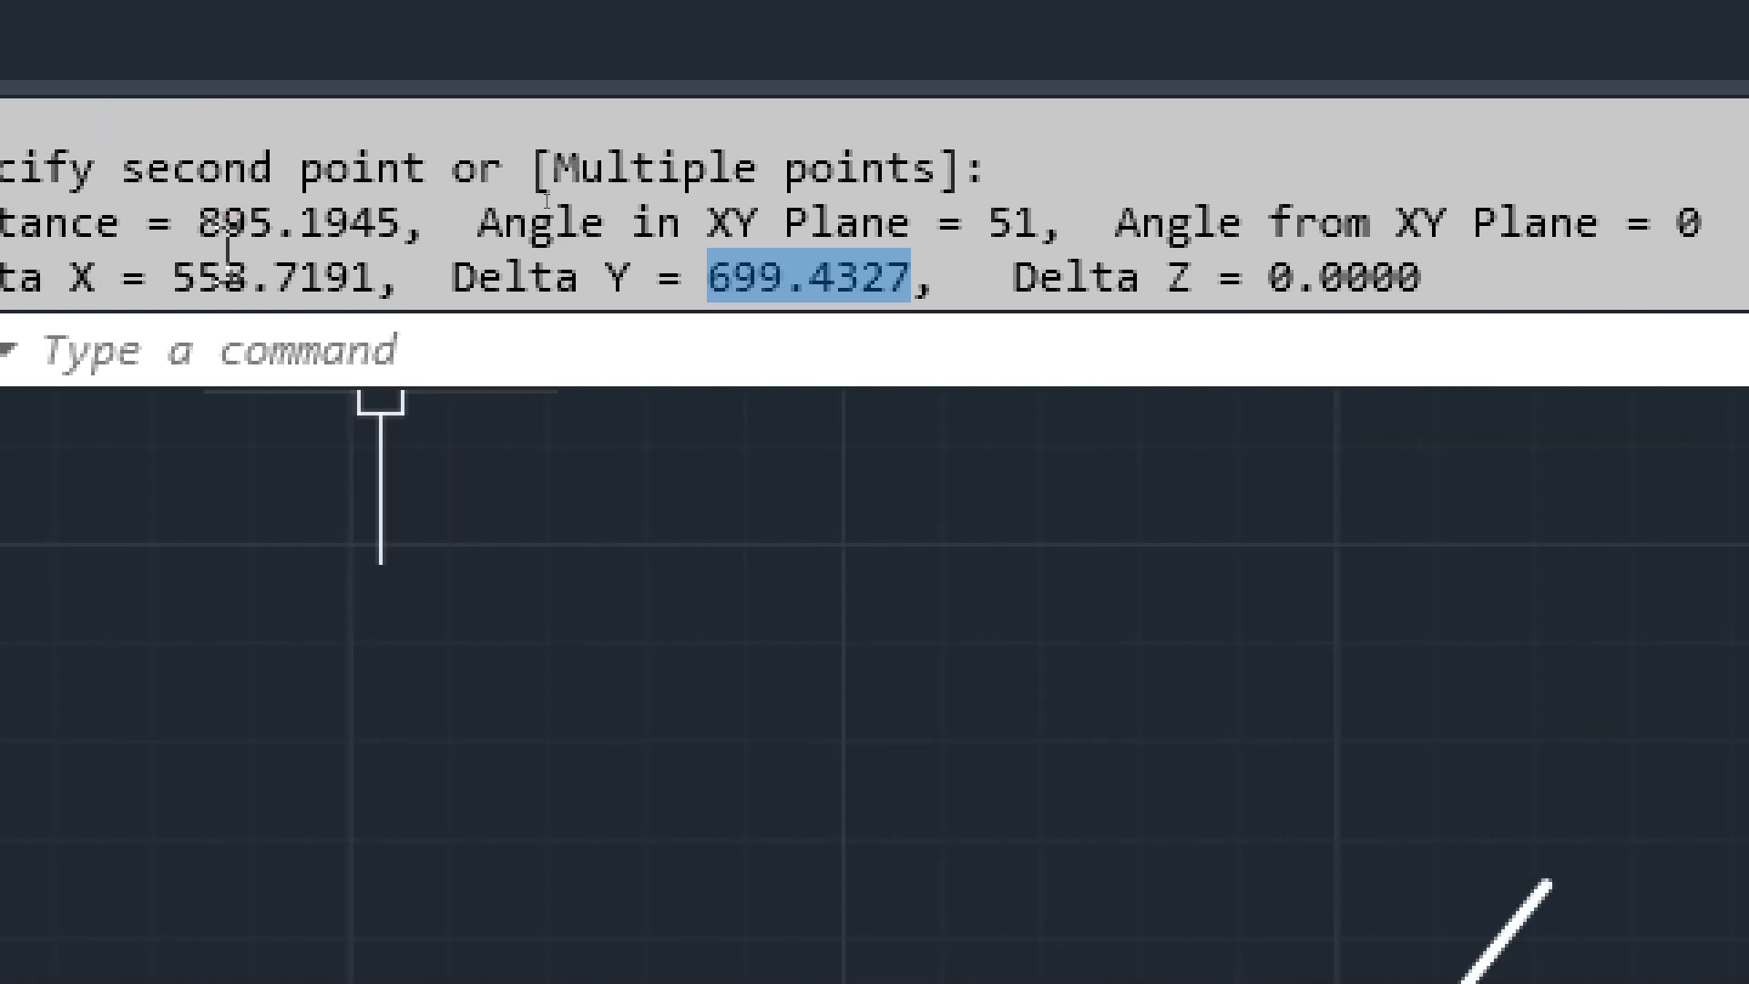
{"action": "left_click", "coordinate": [1211, 243]}
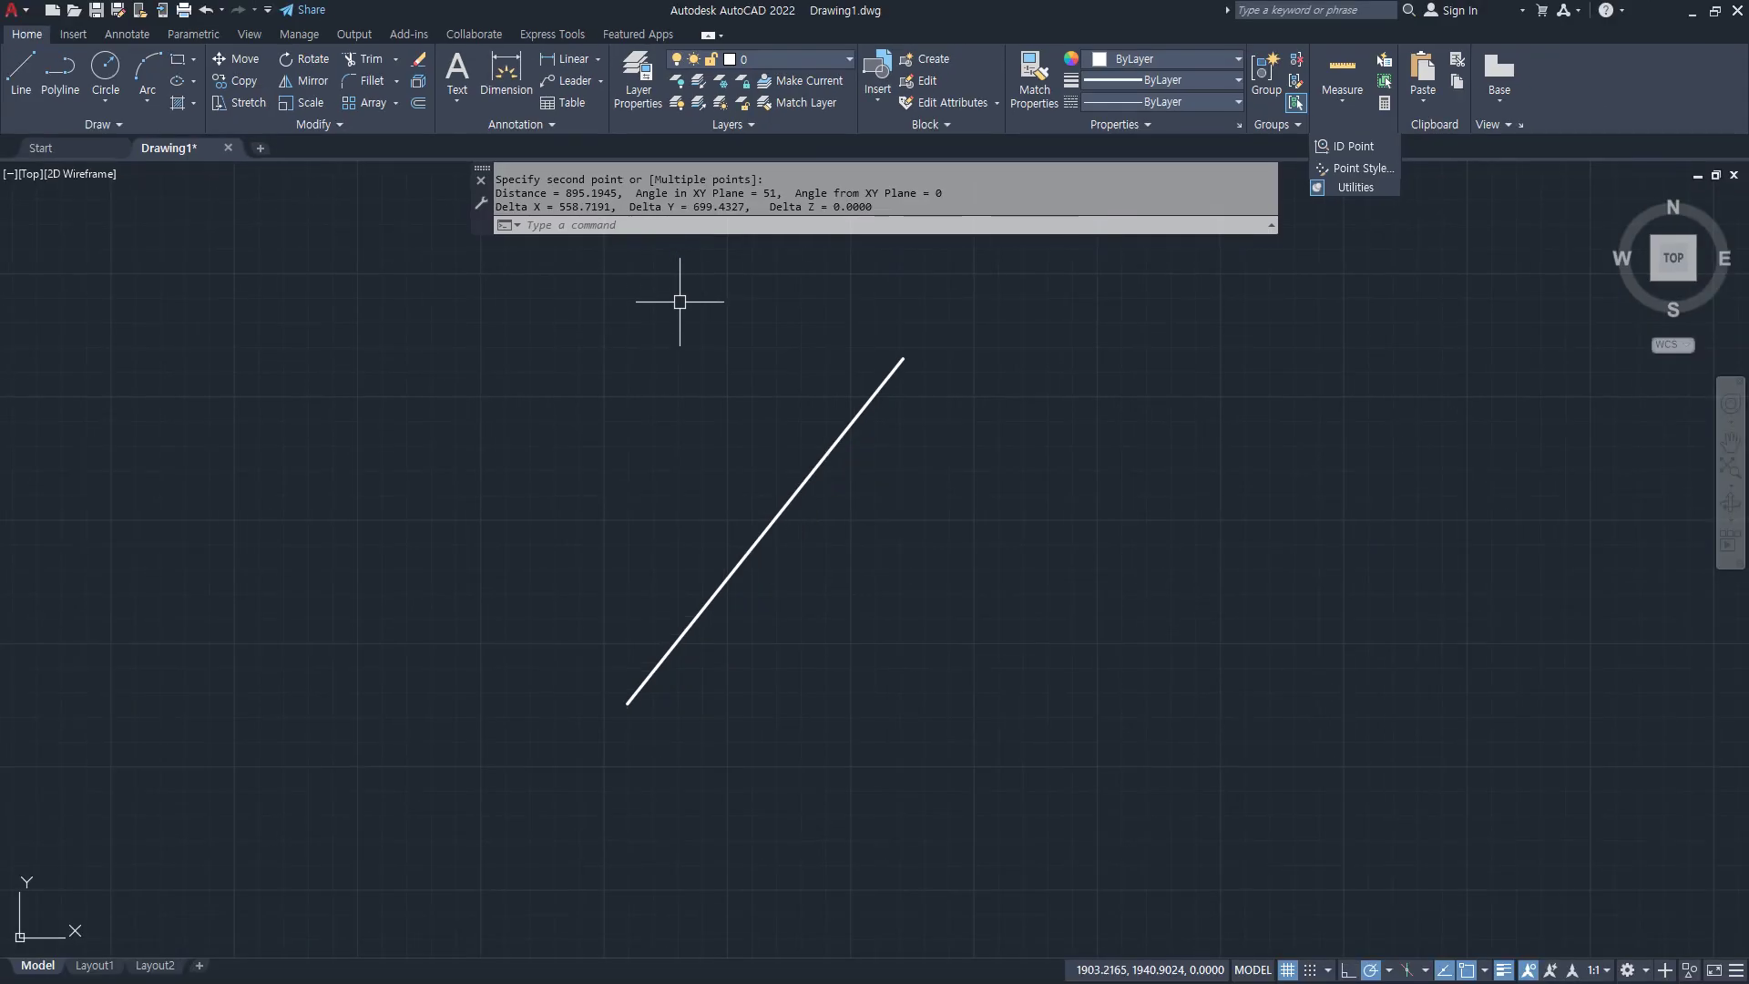
{"action": "key", "text": "F2"}
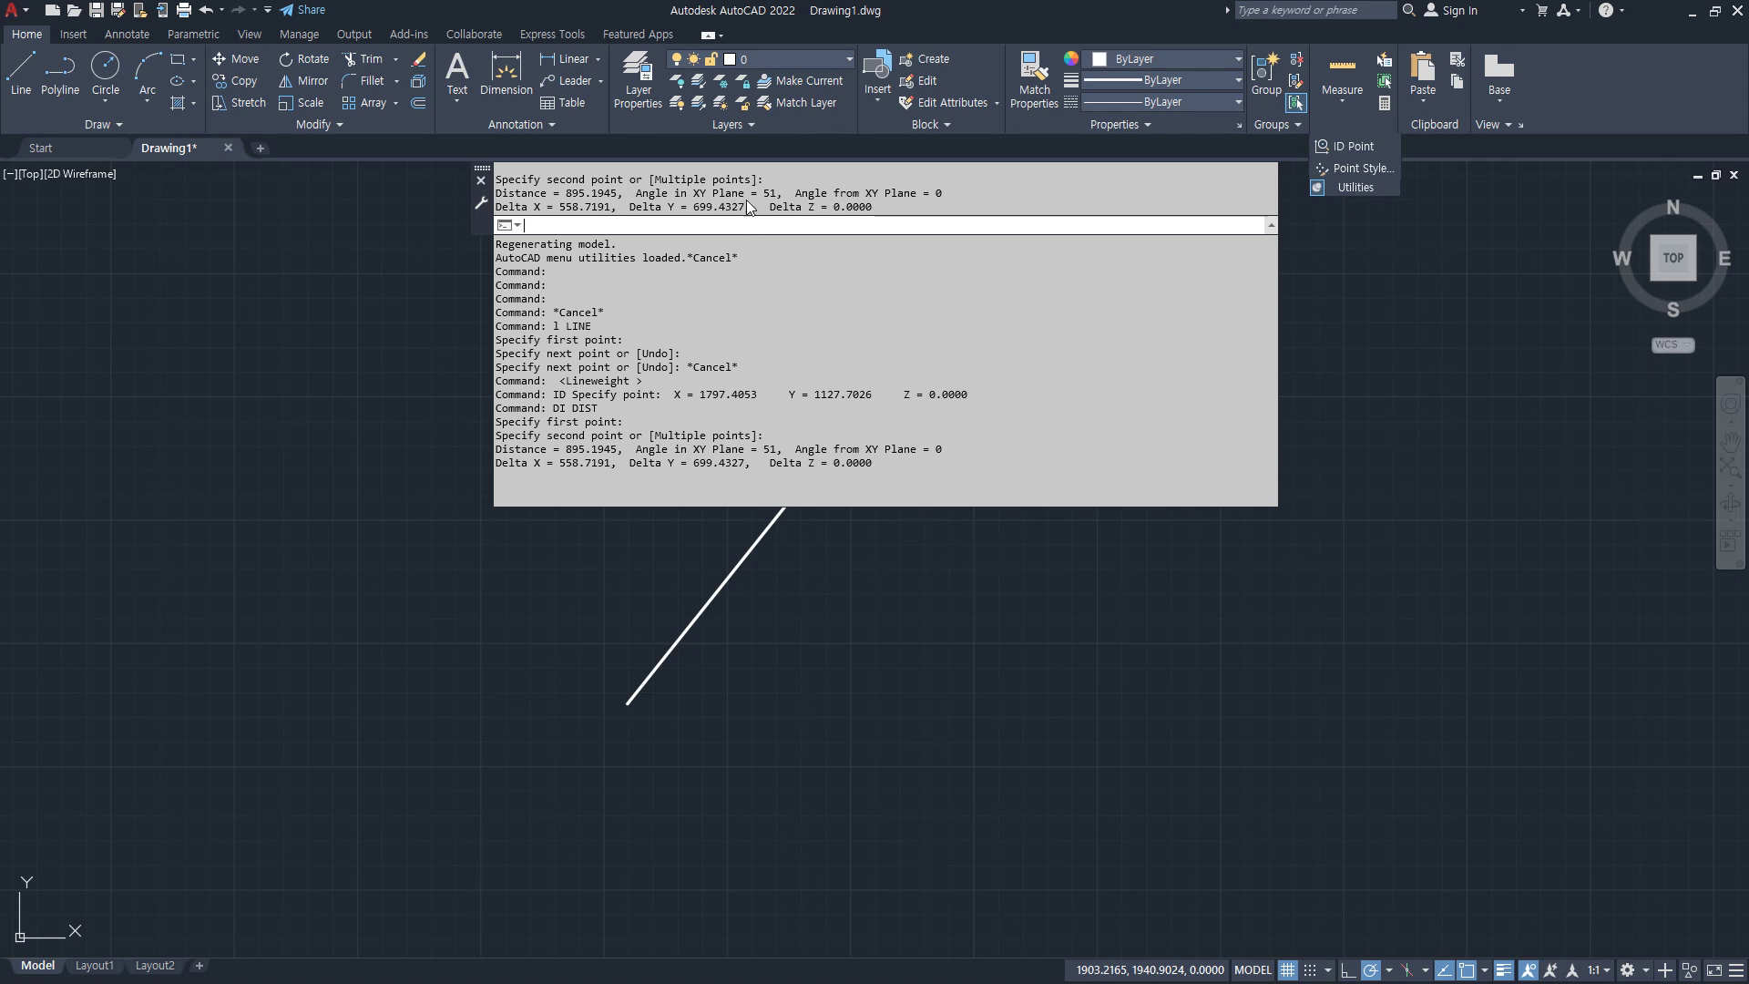
{"action": "key", "text": "F2"}
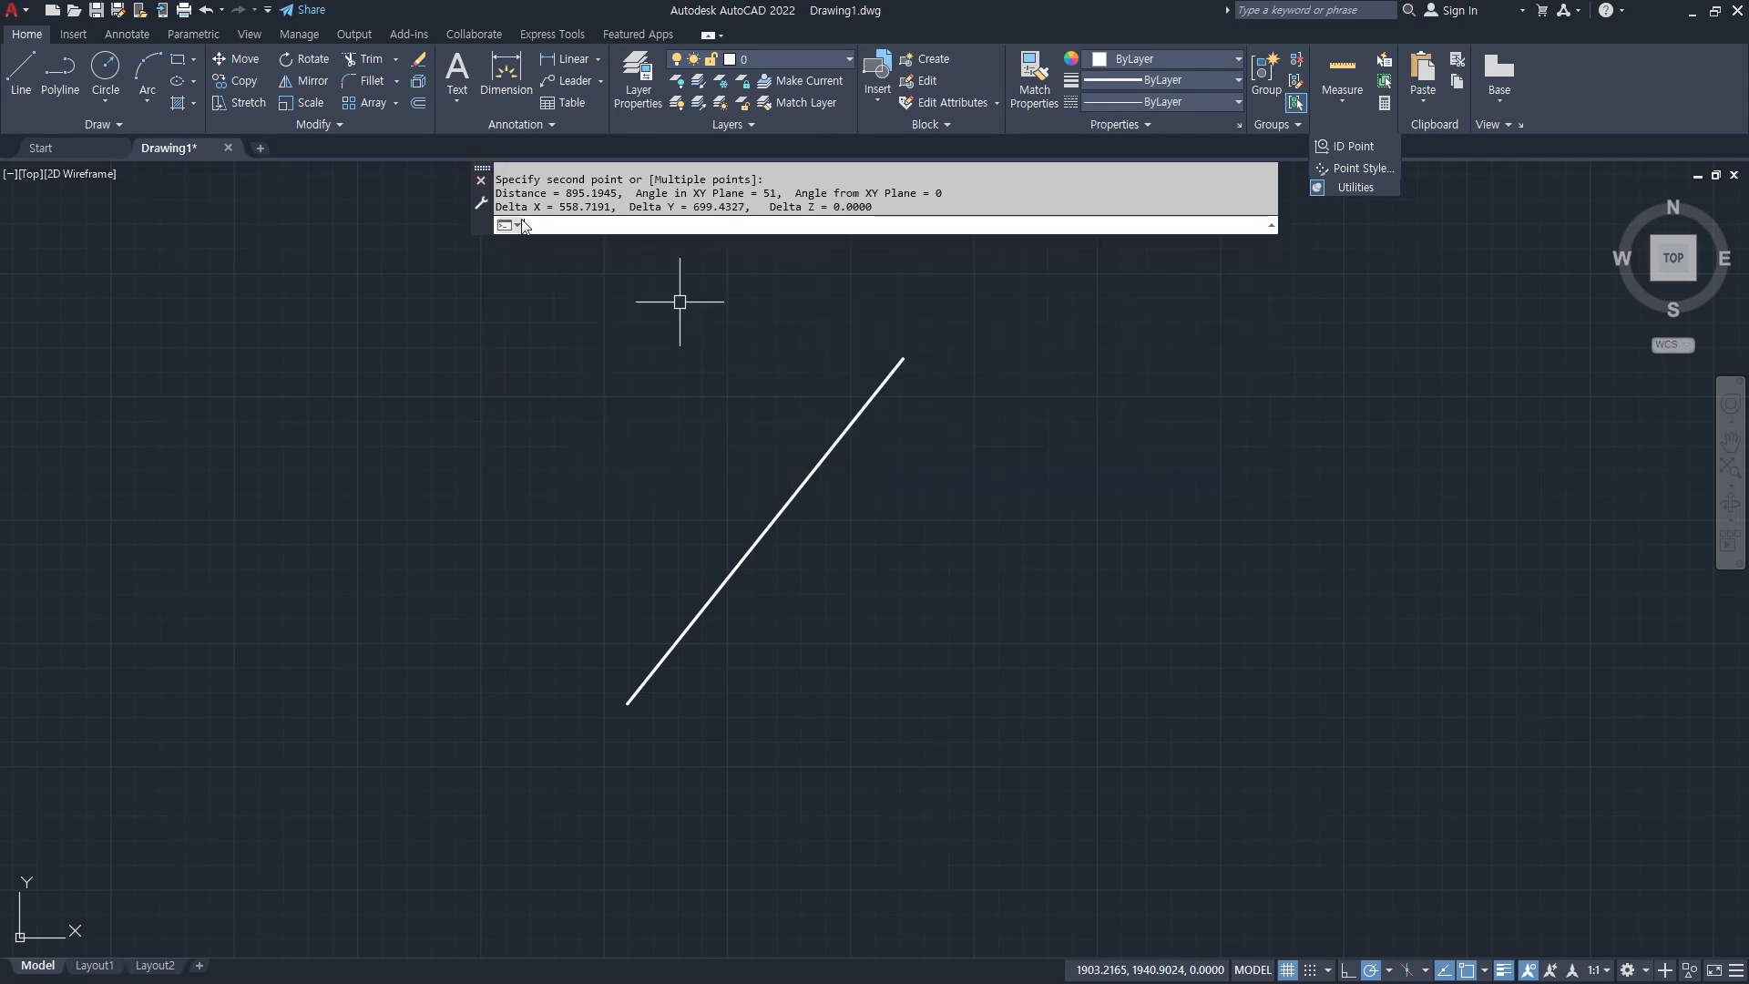
{"action": "key", "text": "F2"}
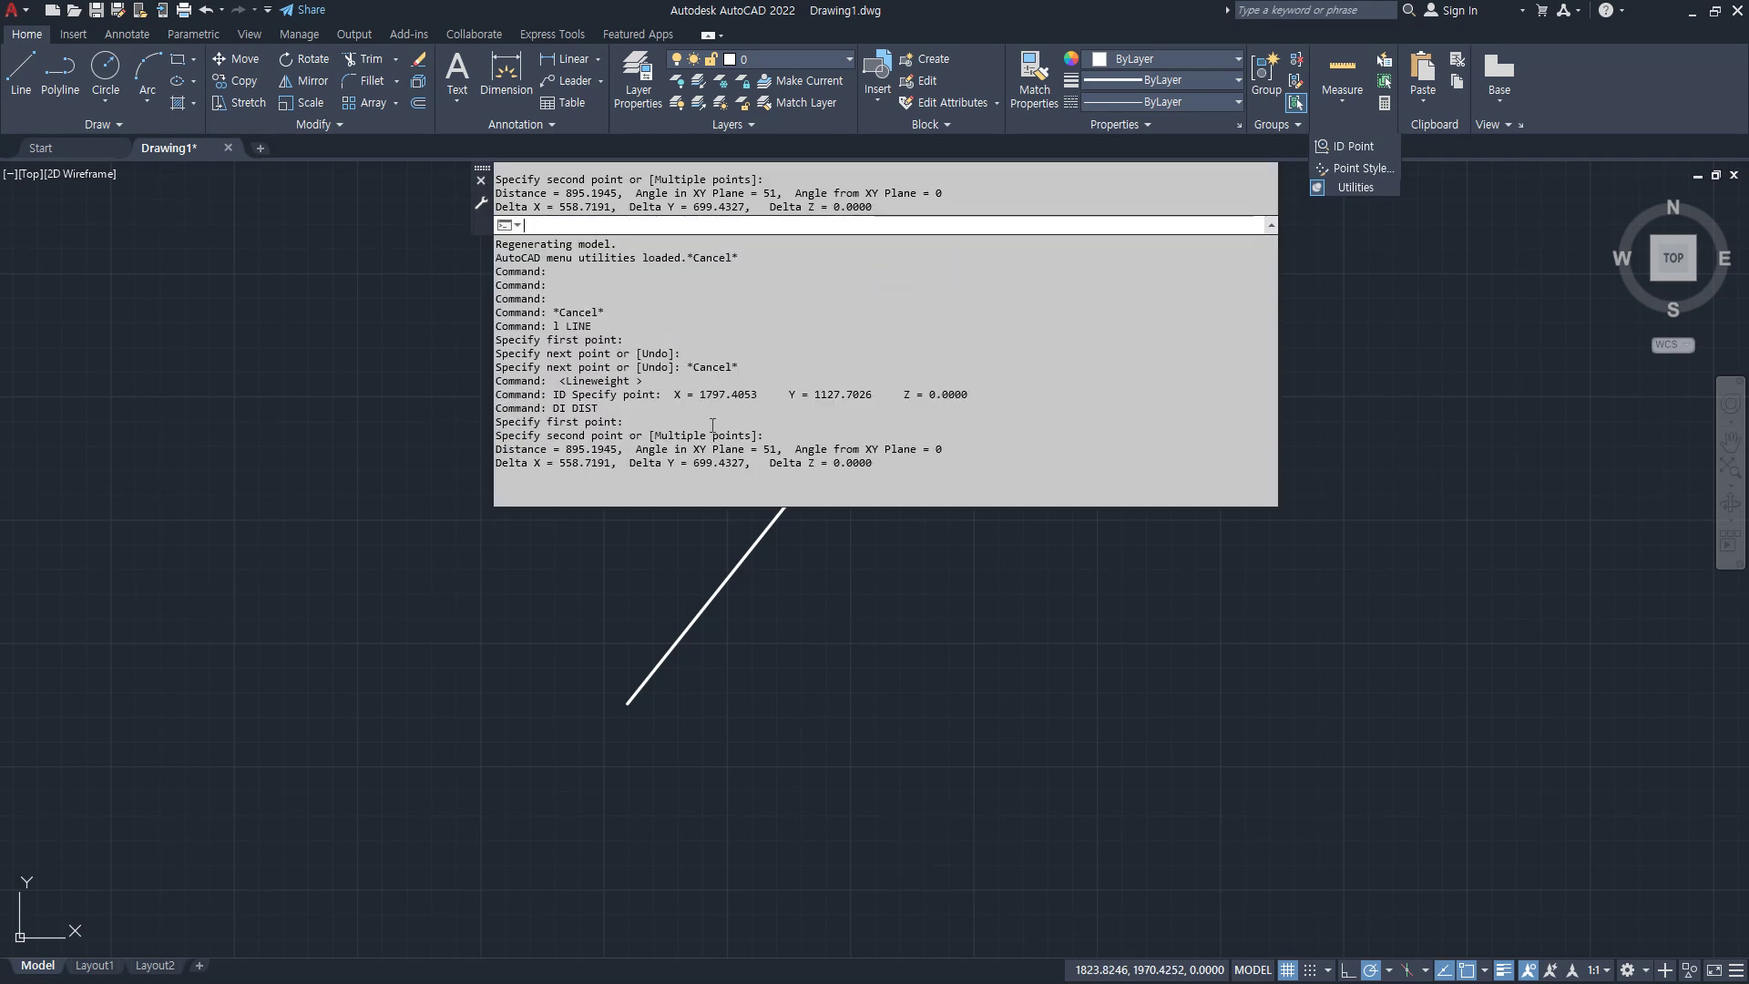
Step: Dock the command line below the drawing to review the history in the separate text window, and float it over the drawing again
{"action": "key", "text": "F2"}
{"action": "left_click_drag", "start_coordinate": [482, 169], "coordinate": [538, 920]}
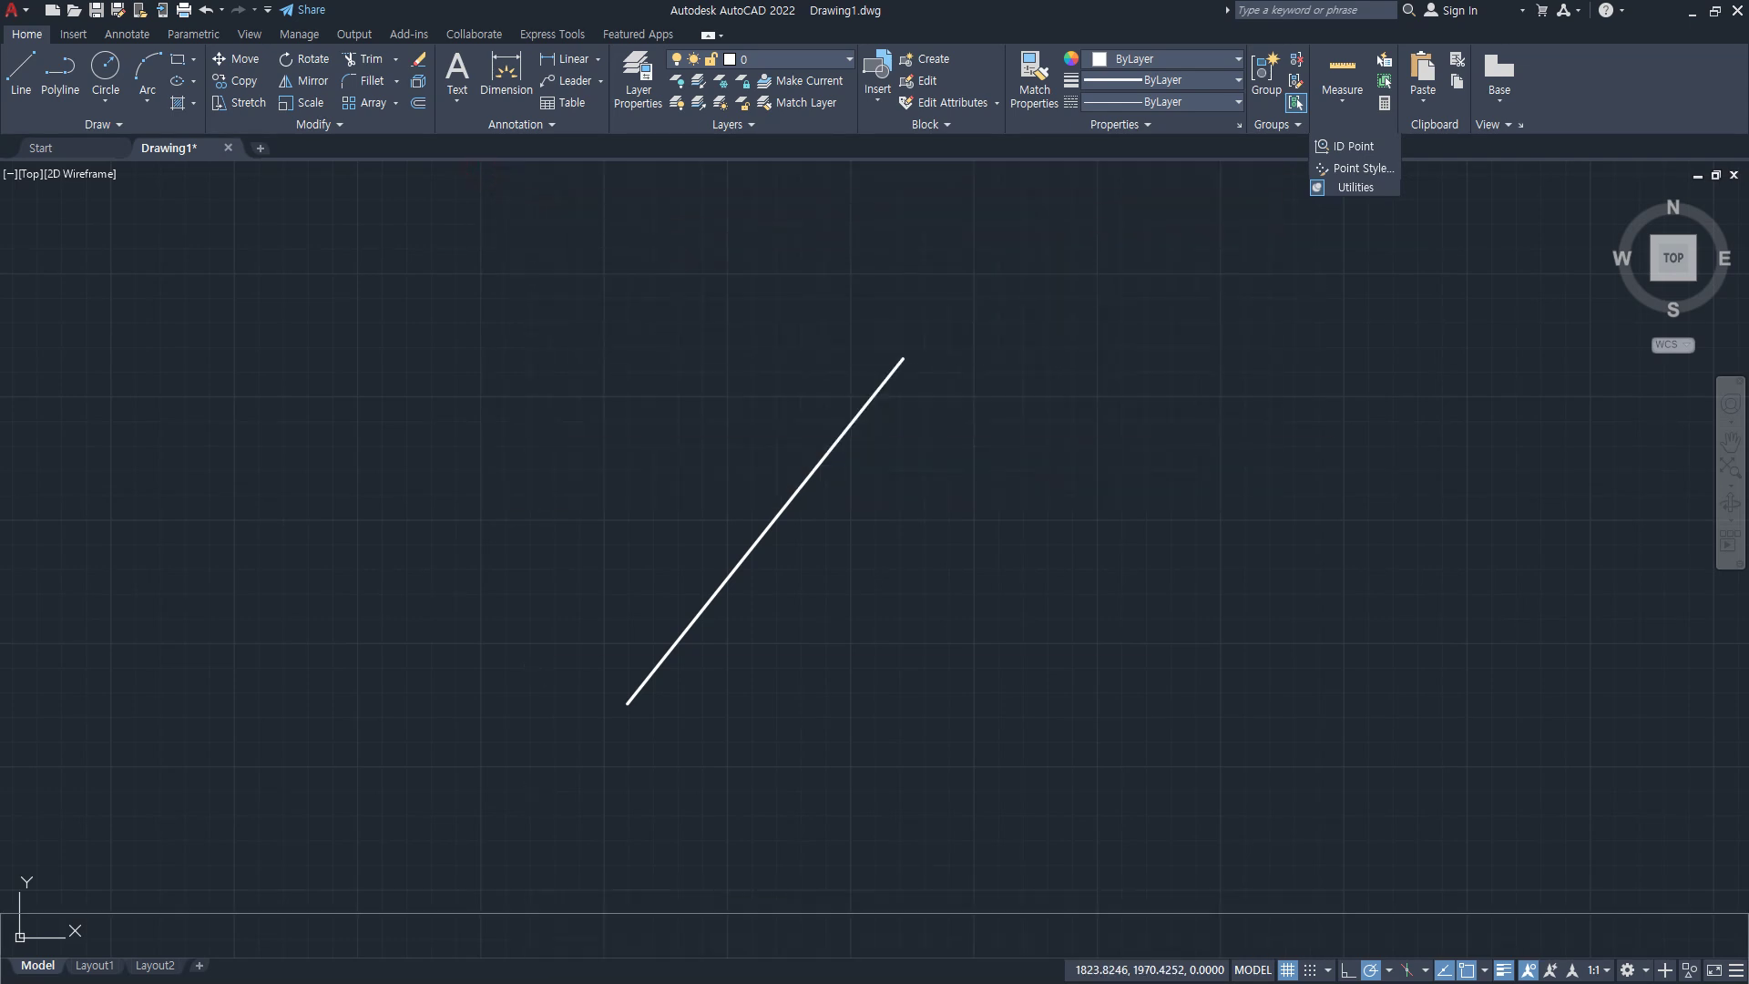
{"action": "key", "text": "F2"}
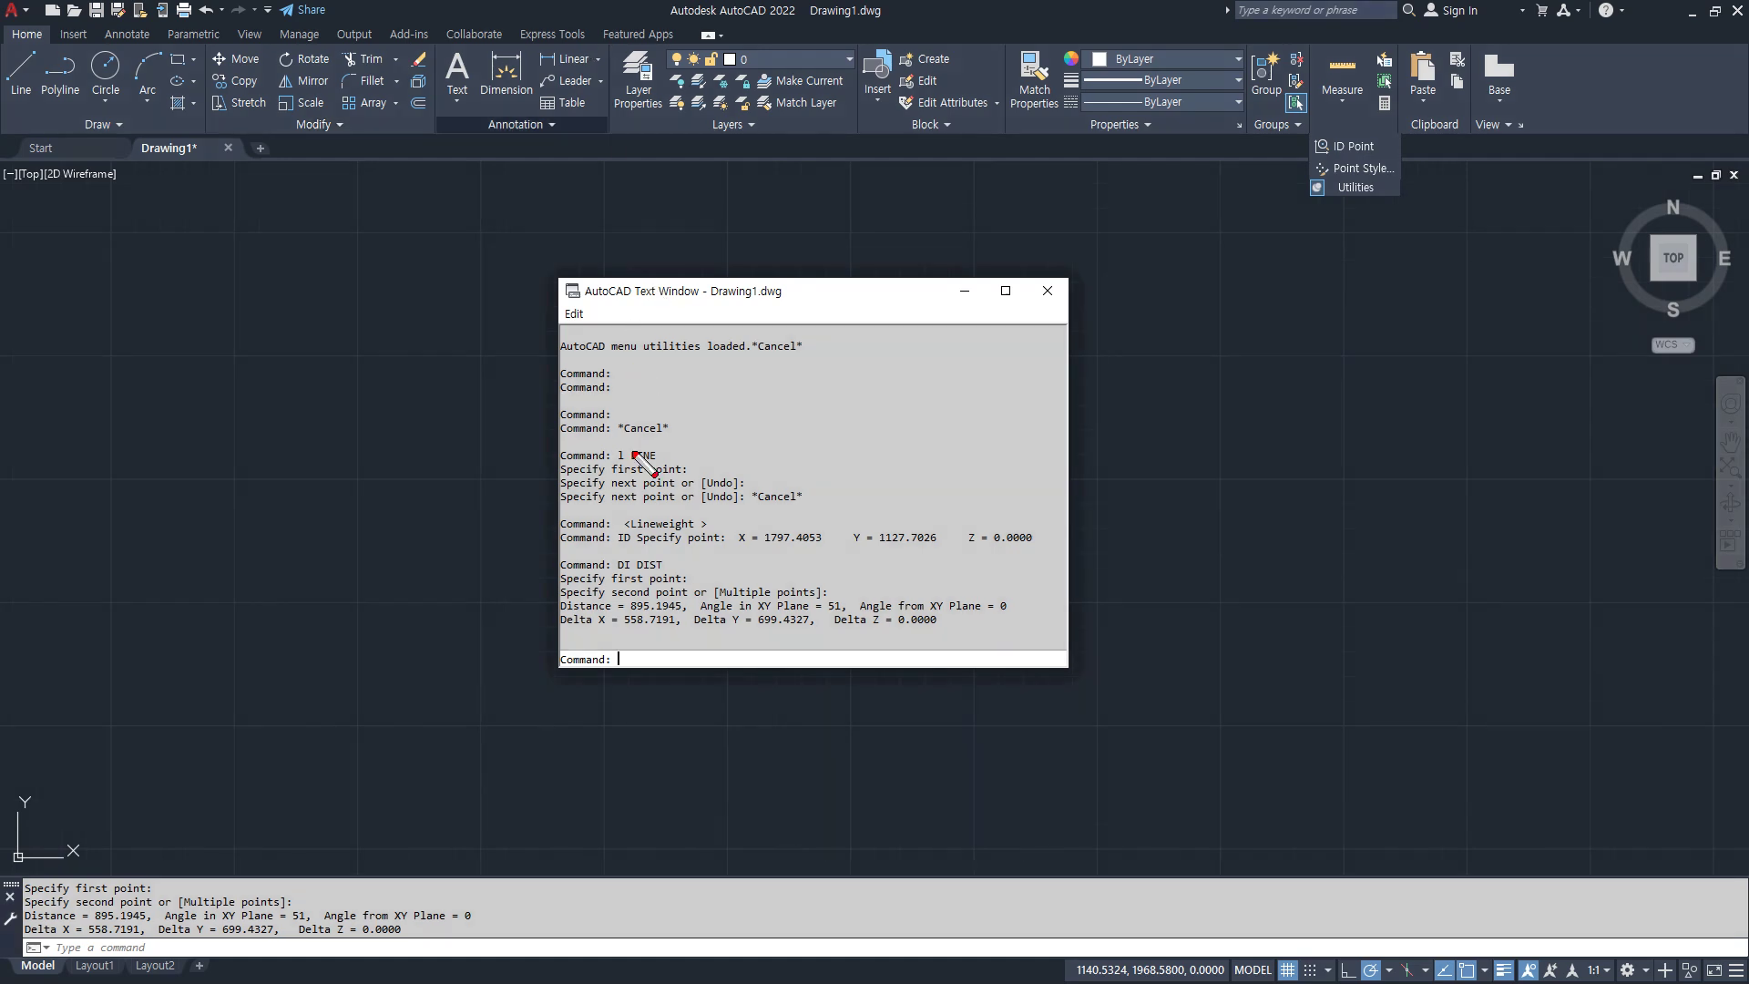
{"action": "mouse_move", "coordinate": [720, 656]}
{"action": "left_mouse_down"}
{"action": "mouse_move", "coordinate": [635, 560]}
{"action": "mouse_move", "coordinate": [839, 539]}
{"action": "left_mouse_up"}
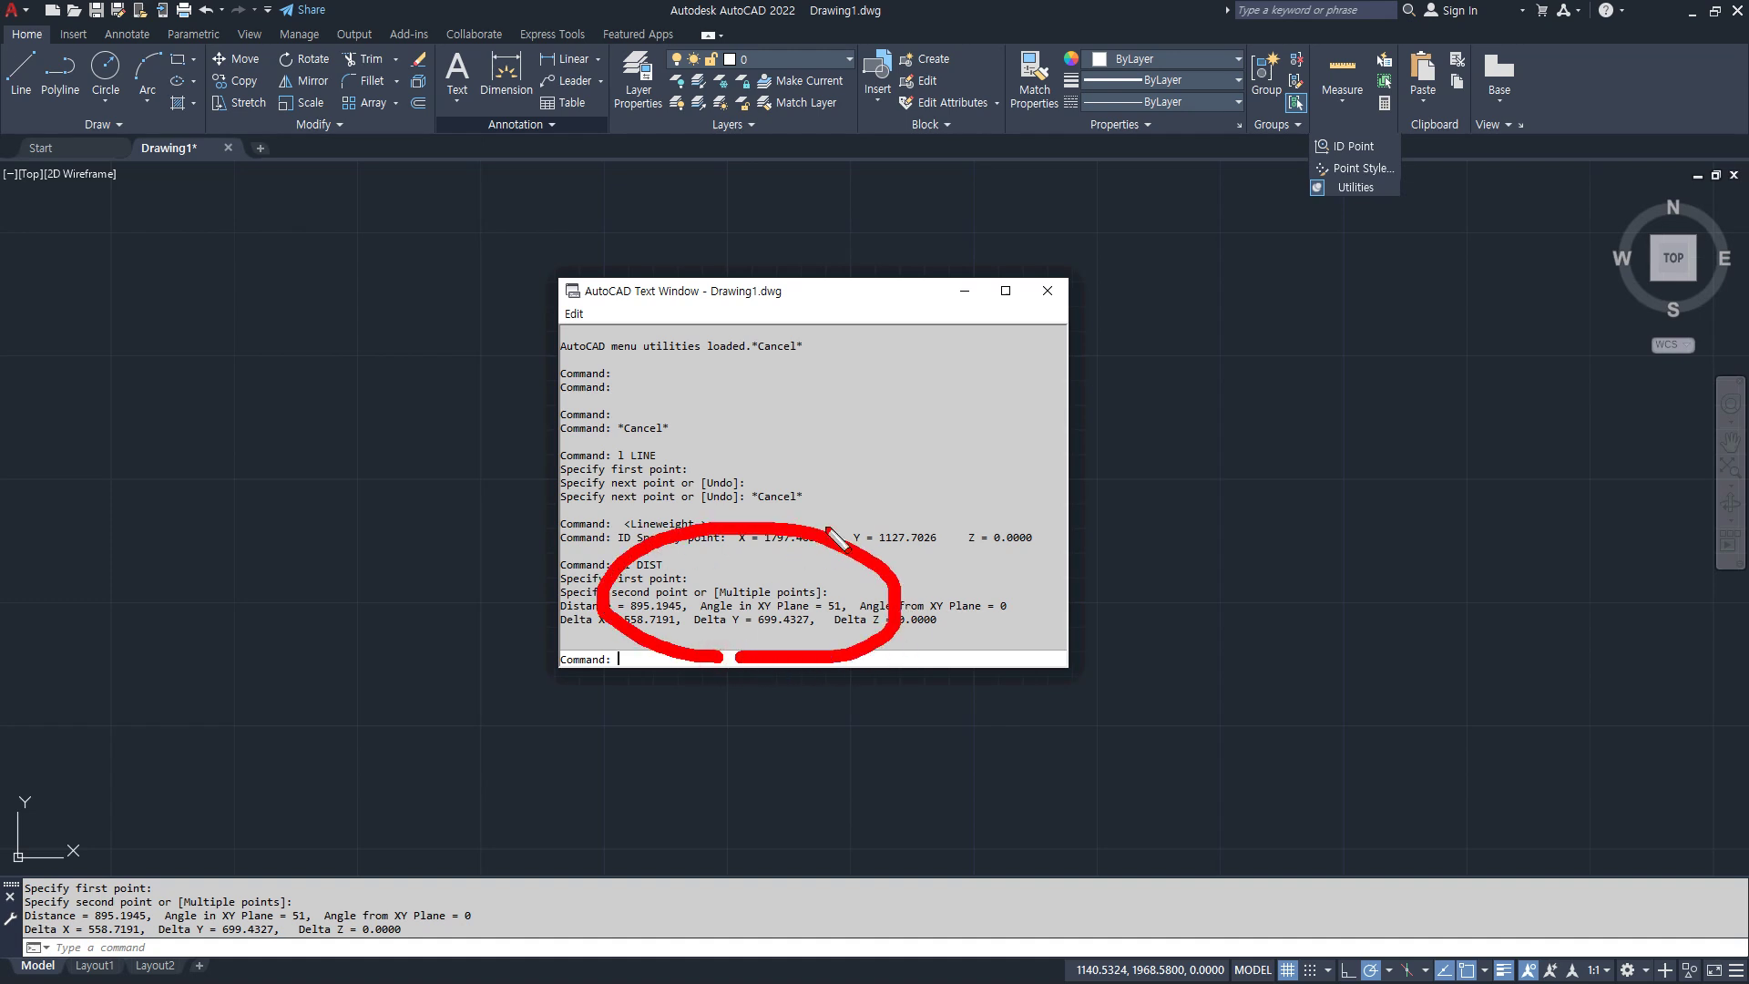
{"action": "key", "text": "Escape"}
{"action": "left_click", "coordinate": [1041, 298]}
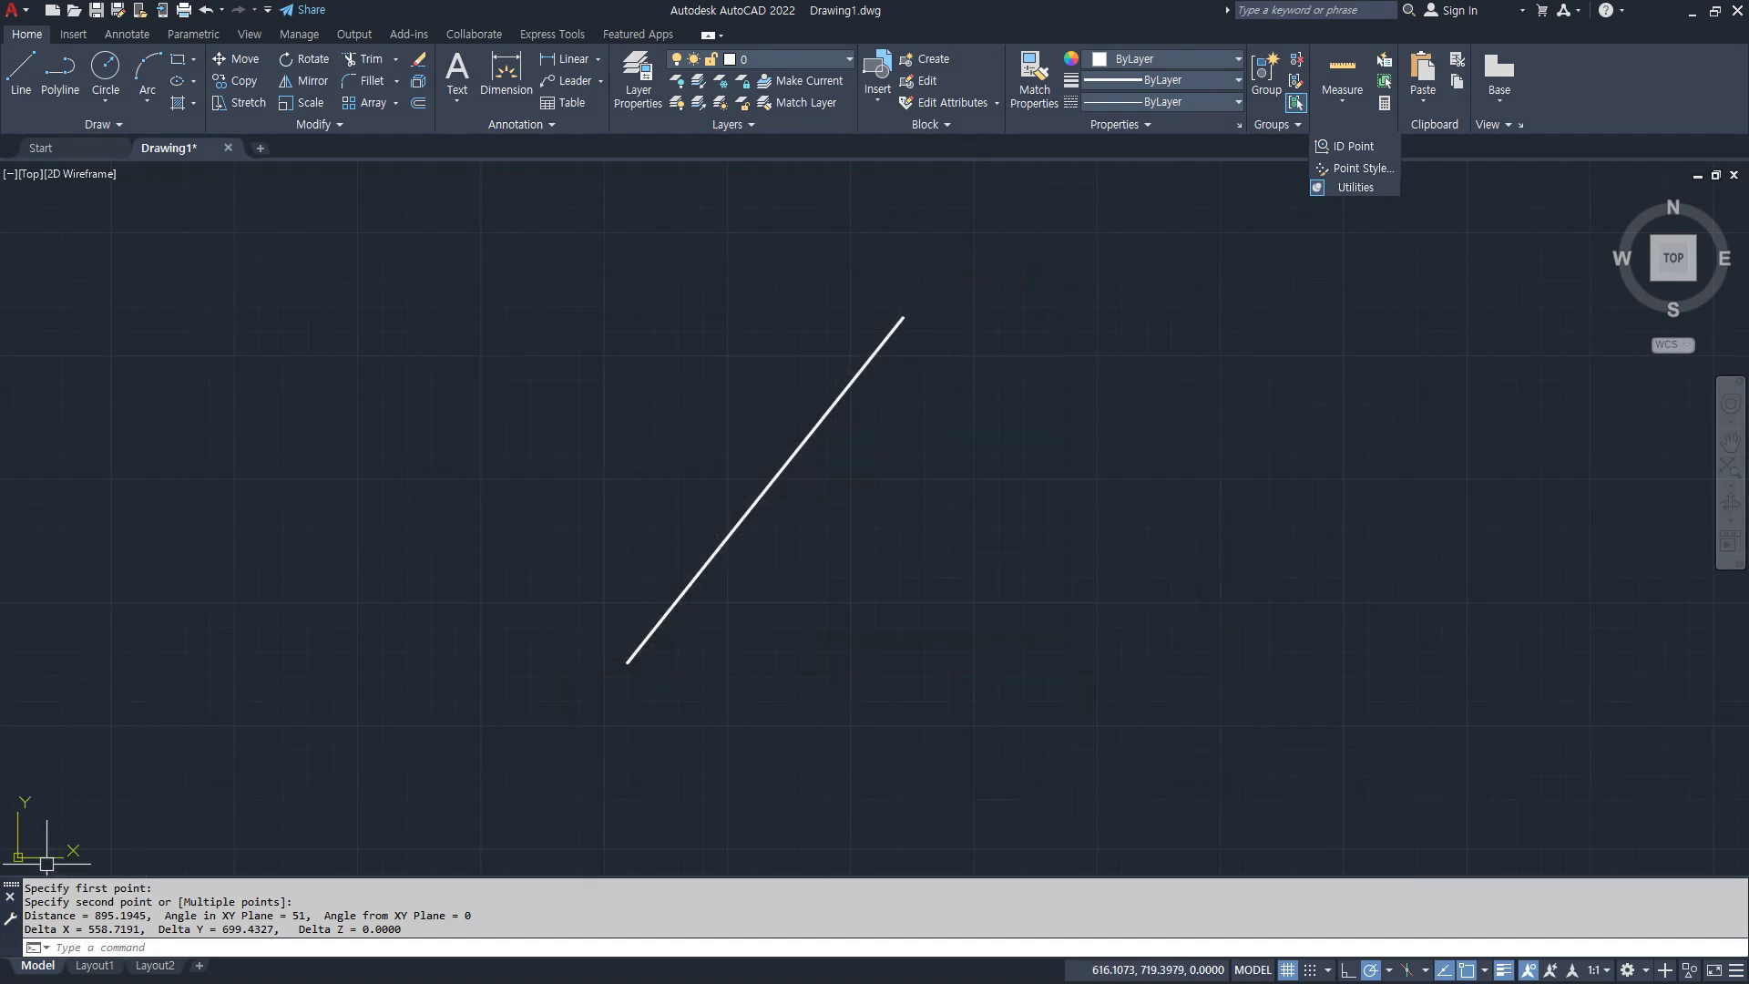
{"action": "mouse_move", "coordinate": [5, 886]}
{"action": "left_mouse_down"}
{"action": "mouse_move", "coordinate": [52, 857]}
{"action": "mouse_move", "coordinate": [273, 305]}
{"action": "mouse_move", "coordinate": [429, 173]}
{"action": "left_mouse_up"}
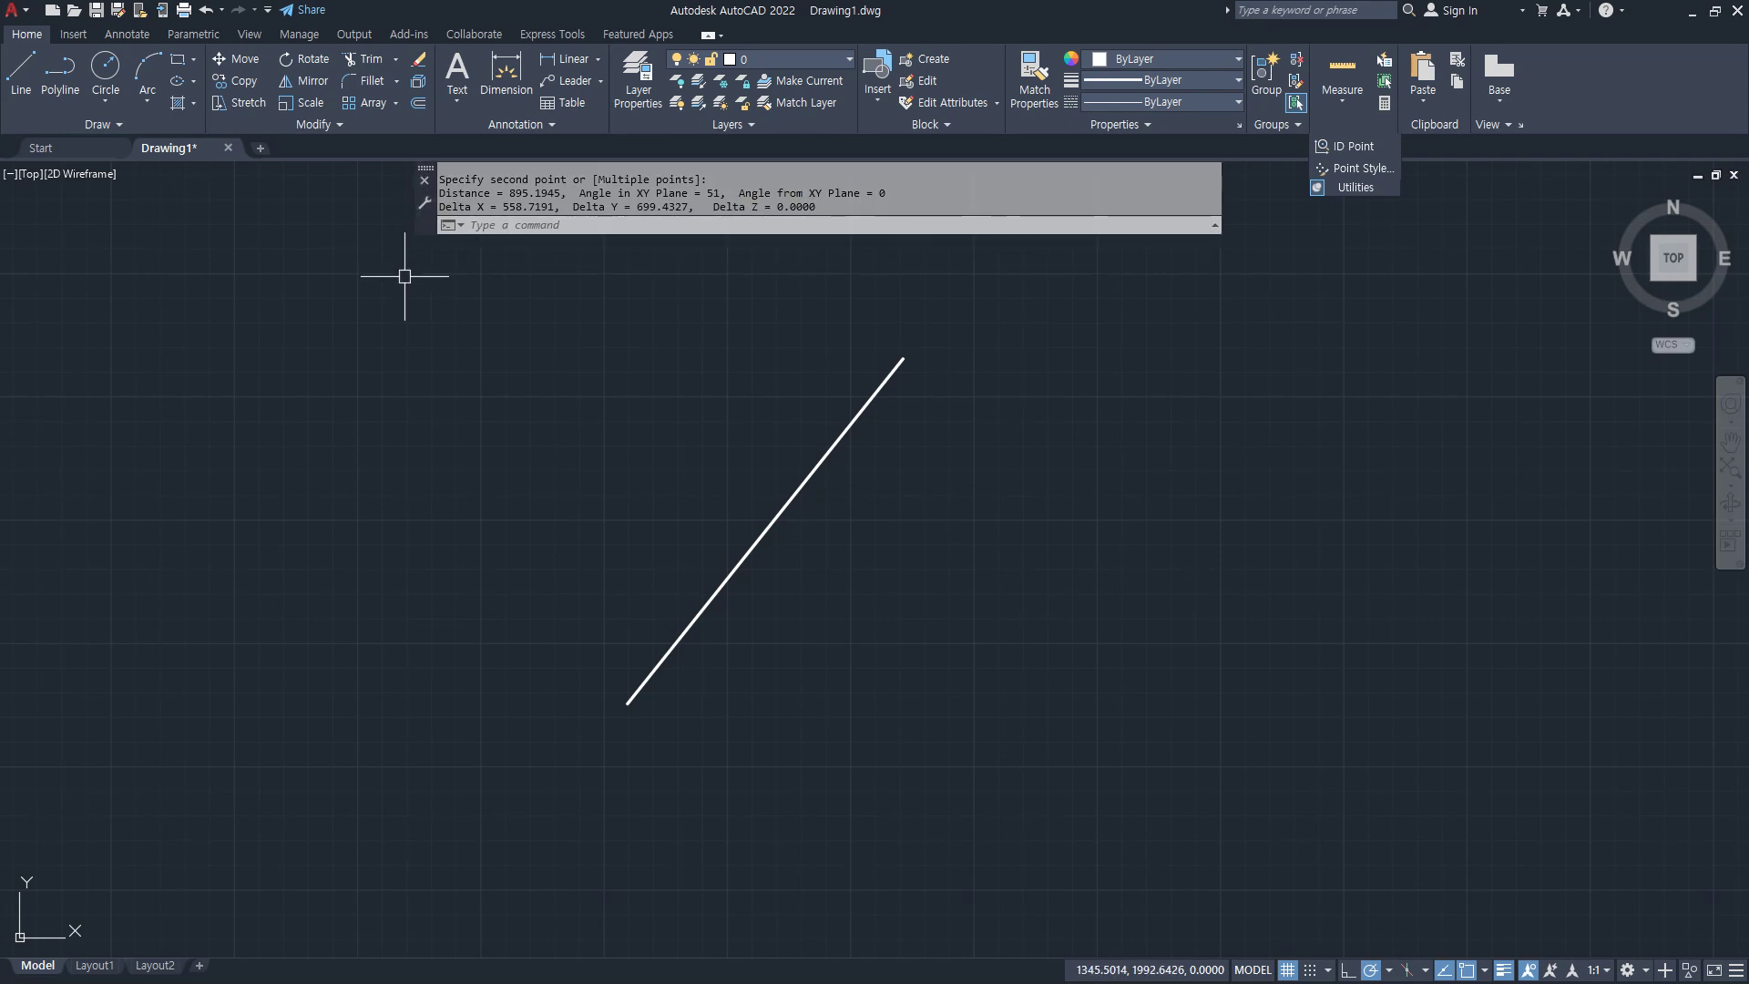
Step: Expand the command history and highlight the angle in the XY plane within the DIST result
{"action": "key", "text": "F2"}
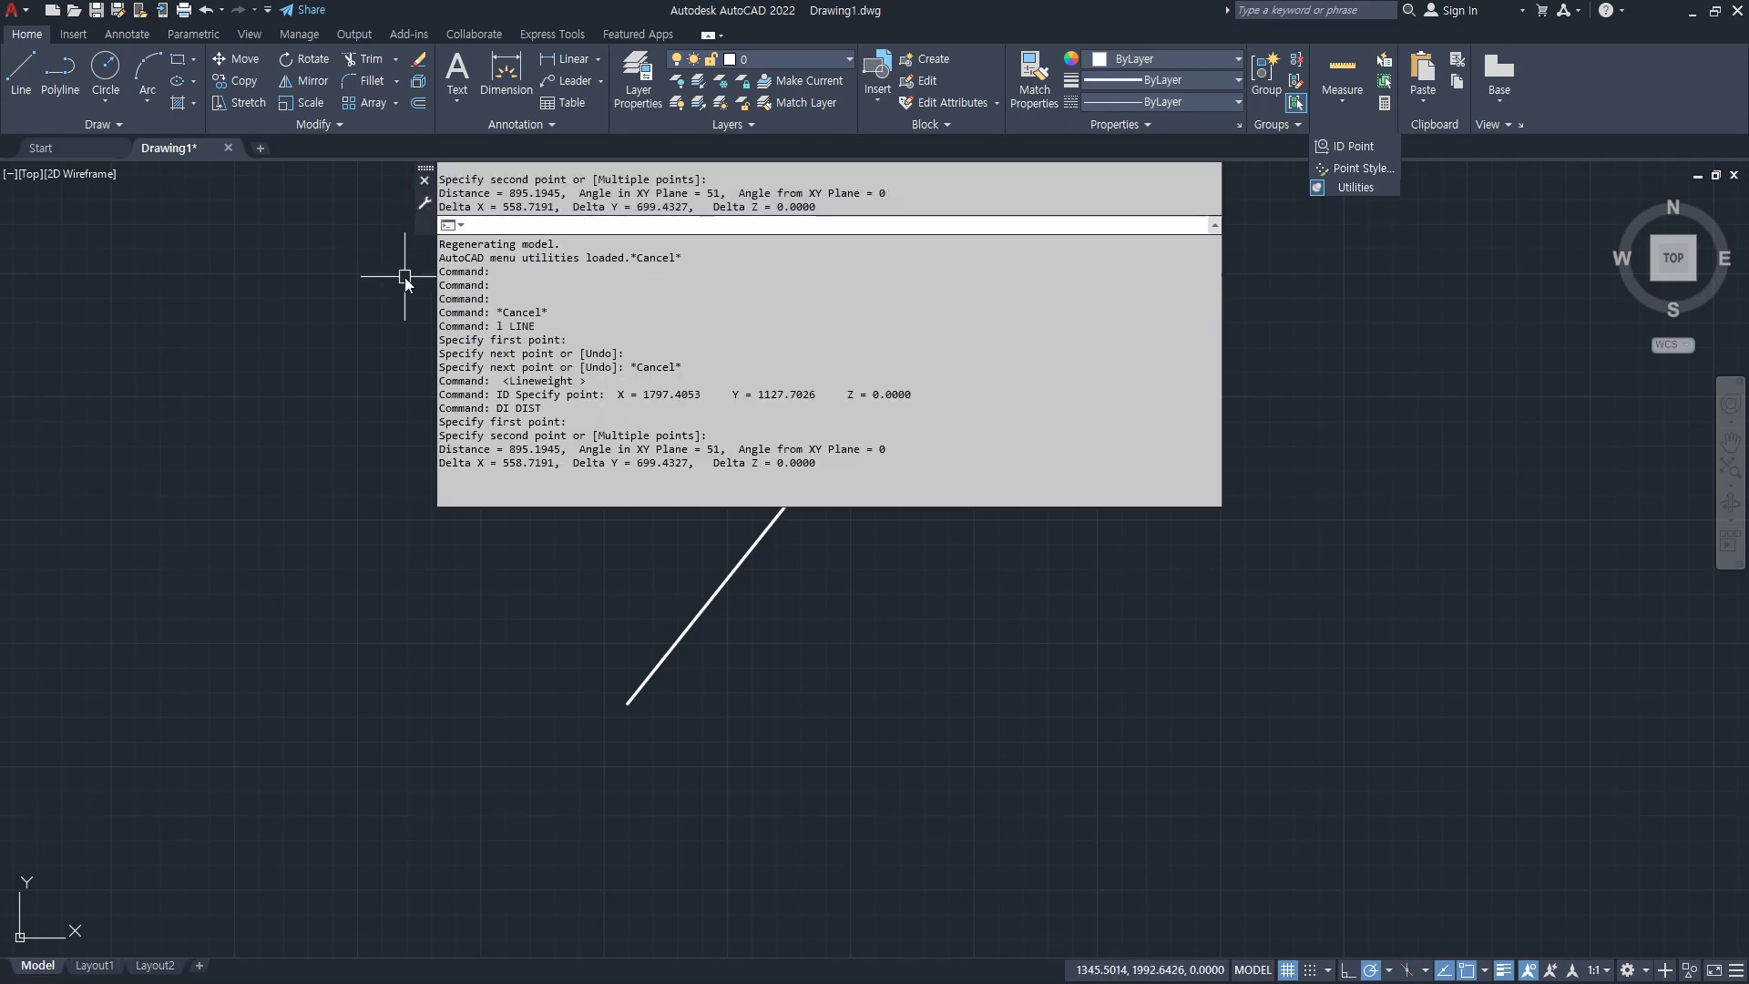
{"action": "key", "text": "F2"}
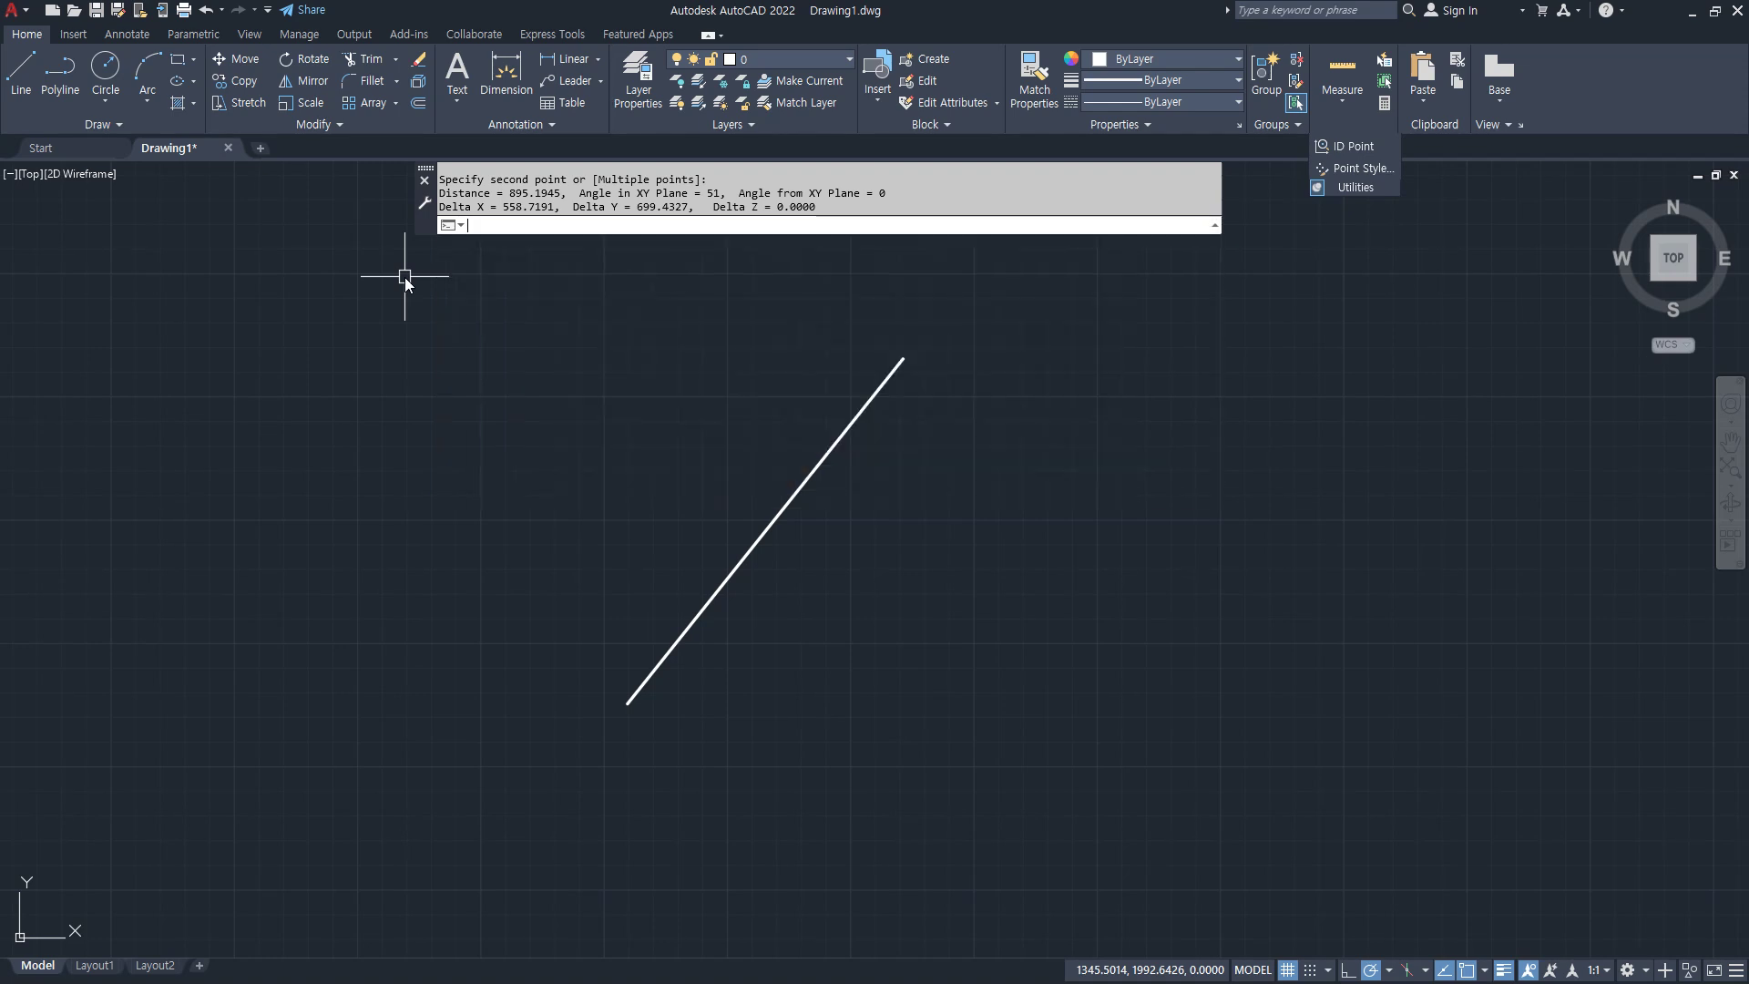
{"action": "key", "text": "F2"}
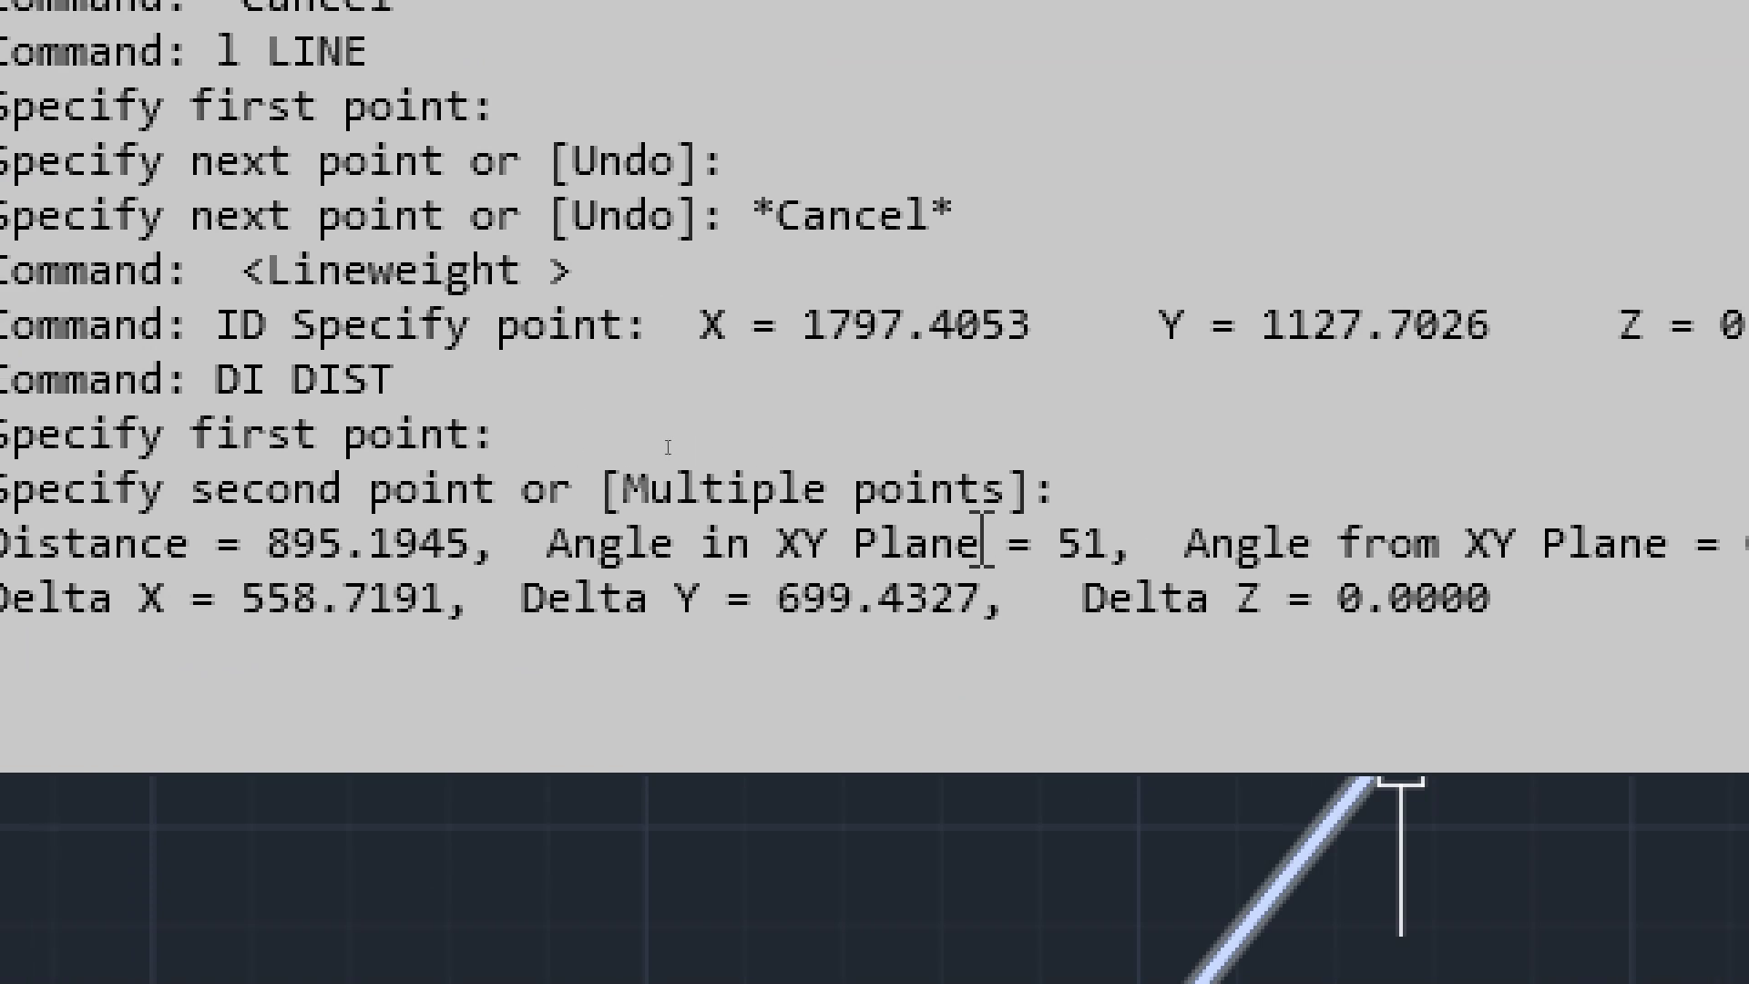
{"action": "mouse_move", "coordinate": [547, 544]}
{"action": "left_mouse_down"}
{"action": "mouse_move", "coordinate": [1121, 544]}
{"action": "mouse_move", "coordinate": [559, 503]}
{"action": "mouse_move", "coordinate": [552, 544]}
{"action": "left_mouse_up"}
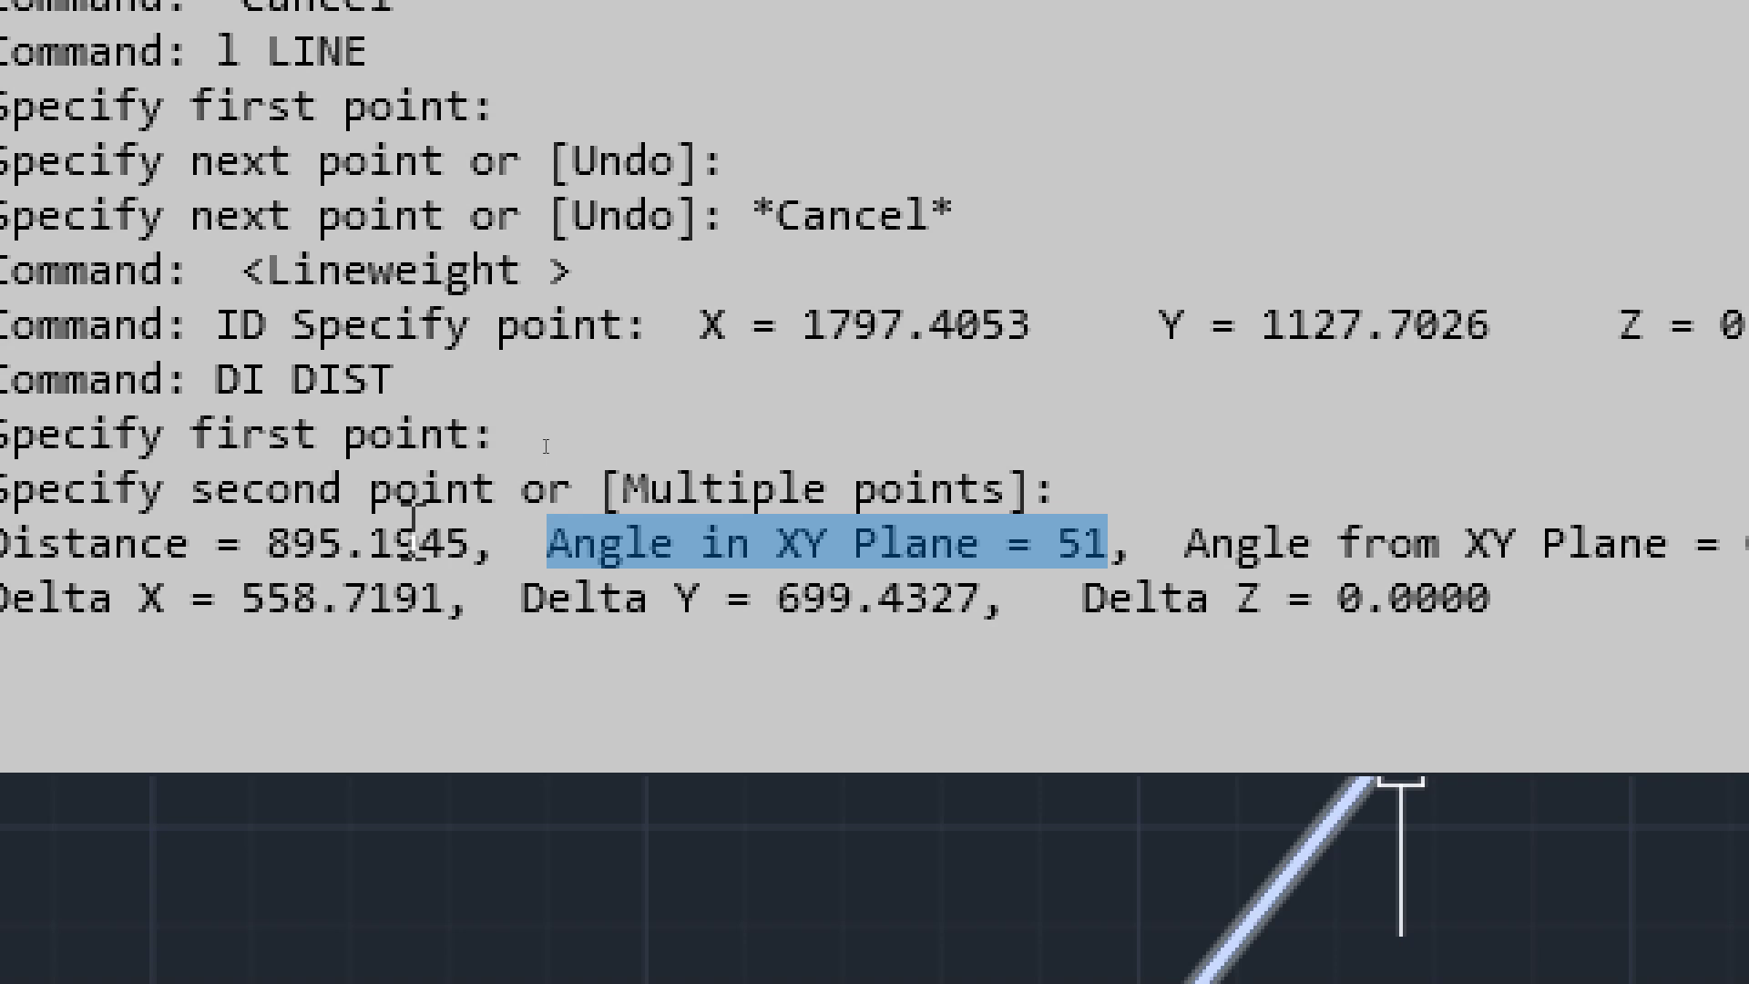
{"action": "key", "text": "F2"}
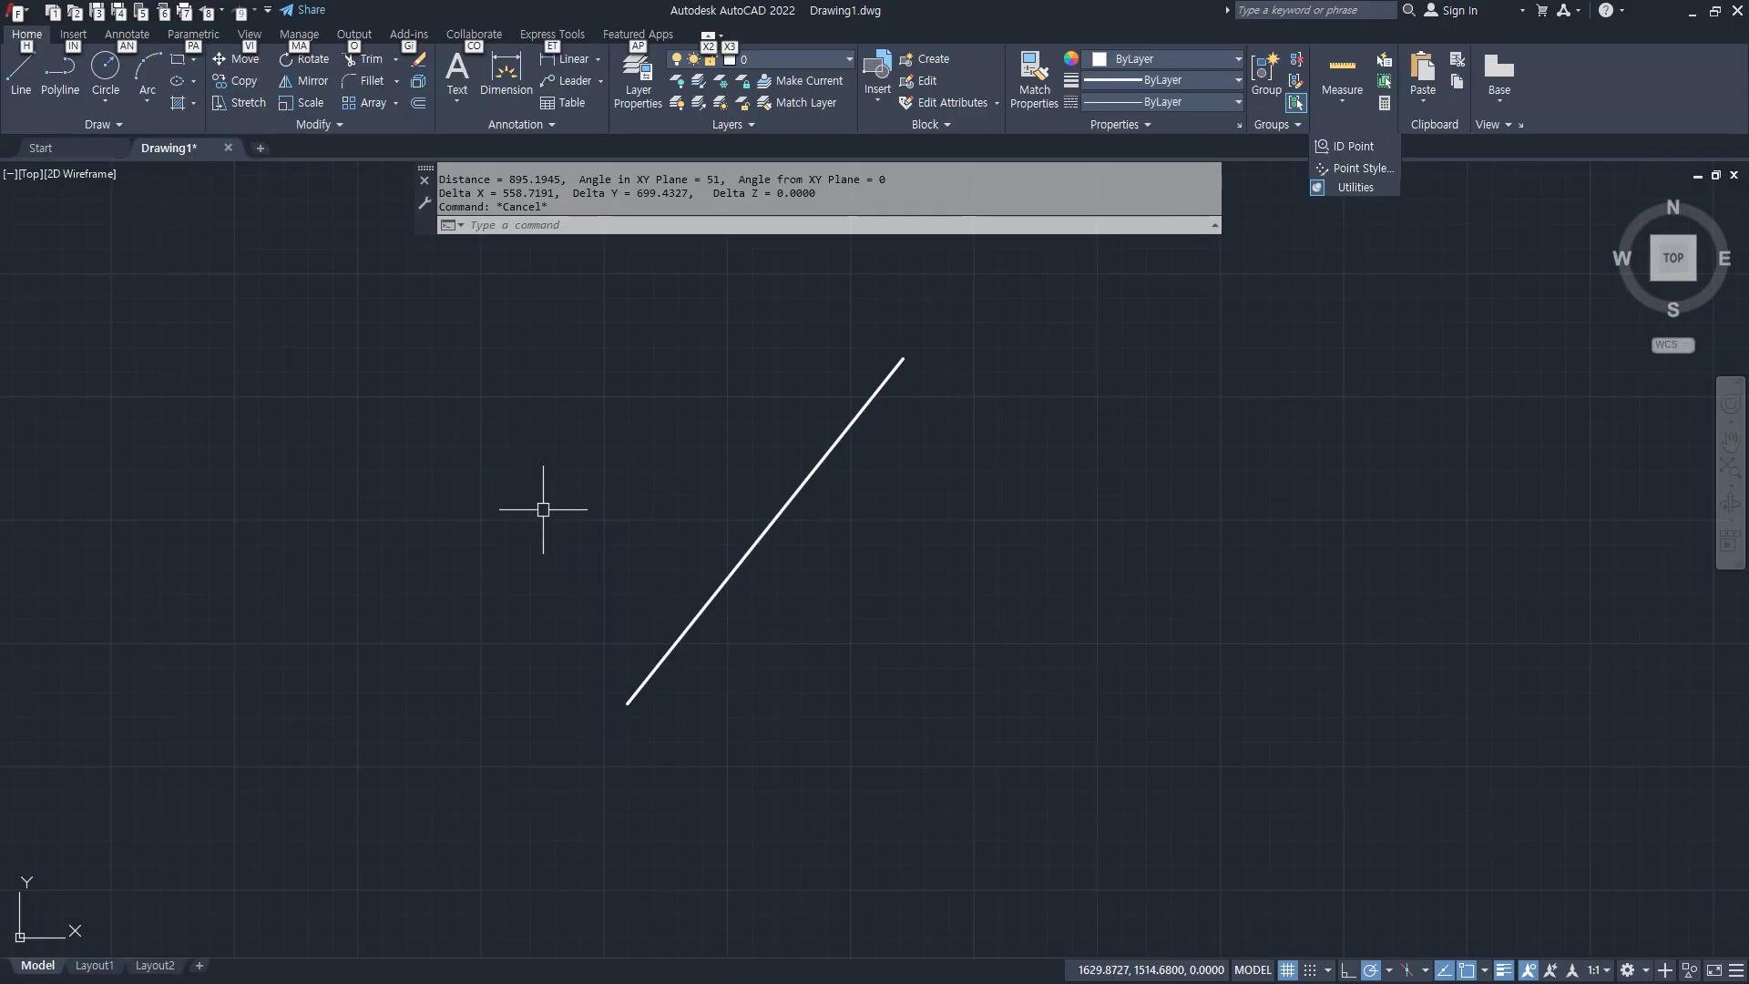
Step: Draw a second line about 698 units long, rising at about 31 degrees, to the upper left of the existing line
{"action": "left_click", "coordinate": [488, 537]}
{"action": "key", "text": "Escape"}
{"action": "type", "text": "l"}
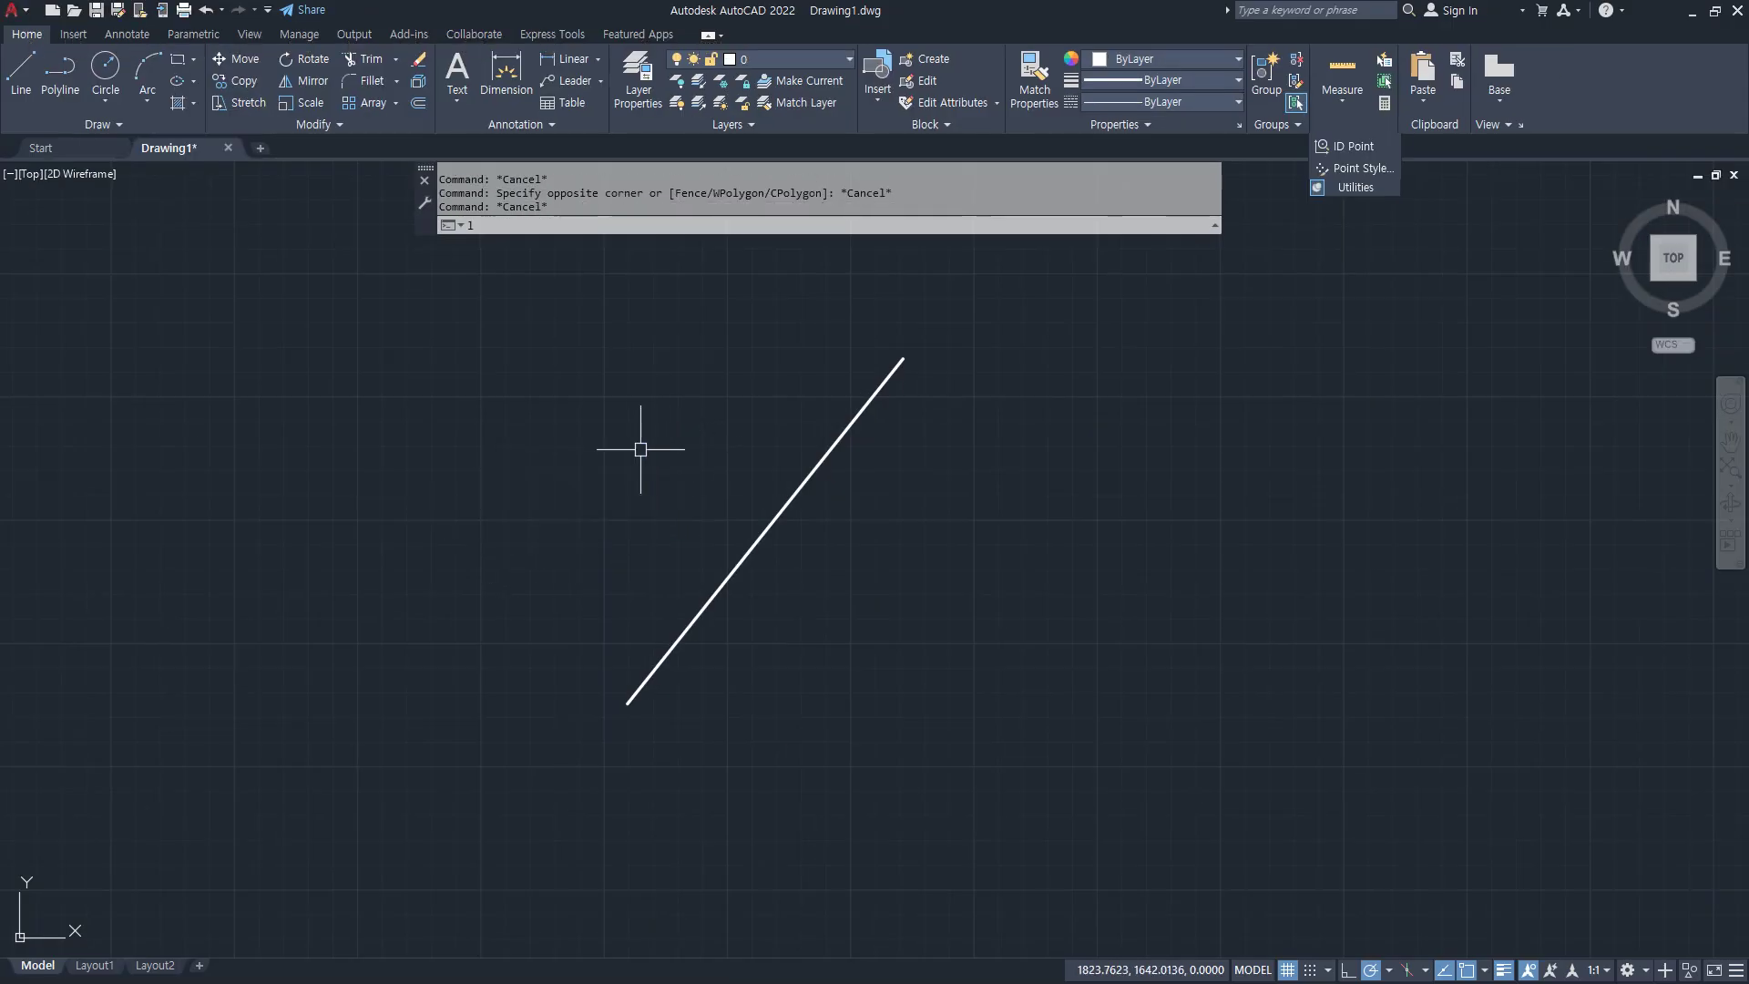
{"action": "key", "text": "Return"}
{"action": "left_click", "coordinate": [443, 547]}
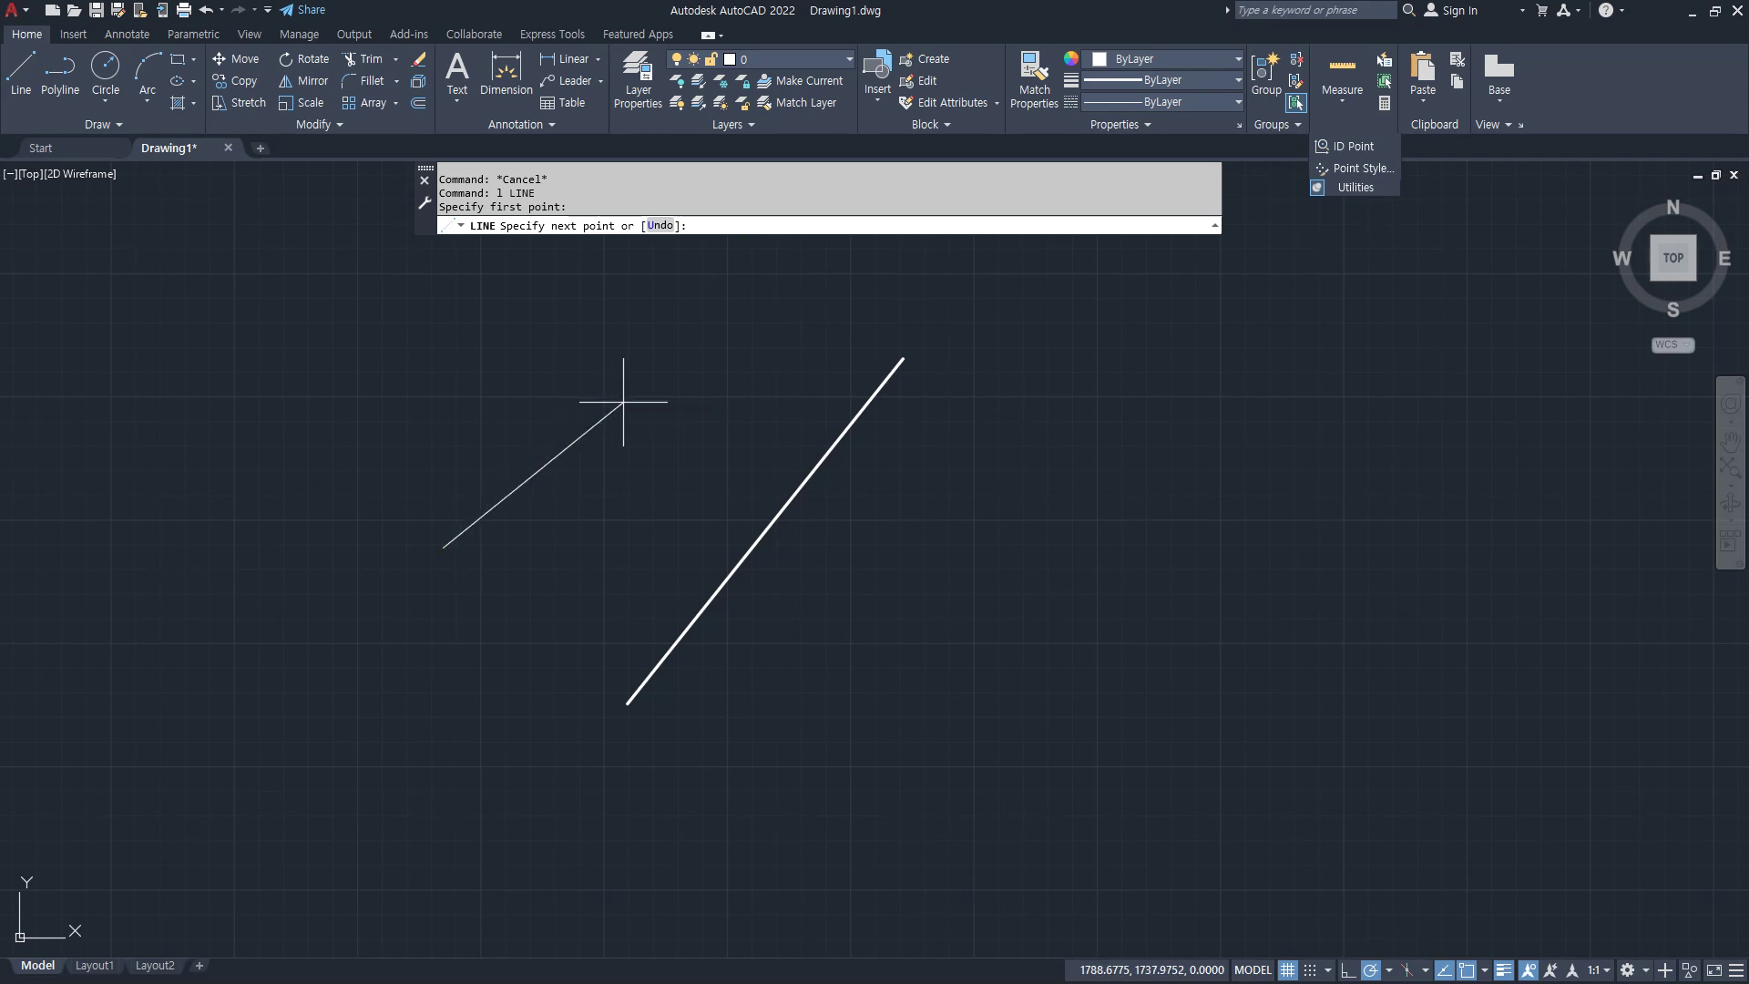
{"action": "left_click", "coordinate": [737, 371]}
{"action": "key", "text": "Return"}
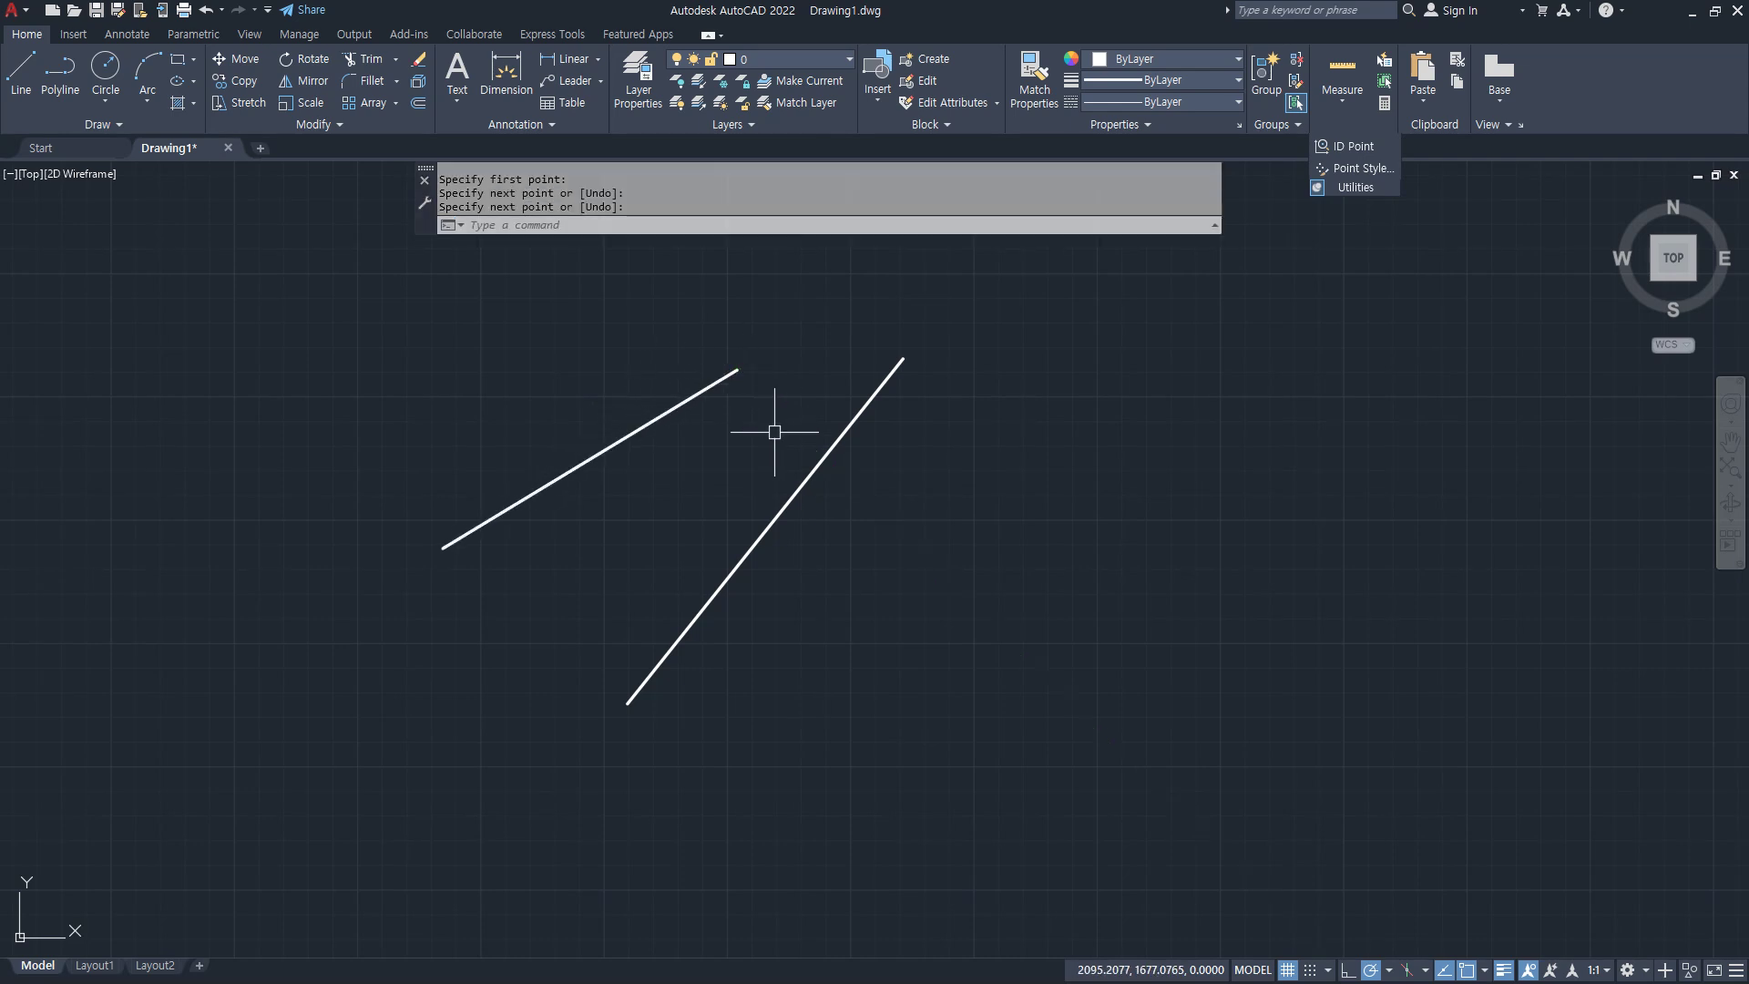
Step: Measure the second line from its lower to its upper endpoint with DIST and review the result in the command history
{"action": "type", "text": "di"}
{"action": "key", "text": "Return"}
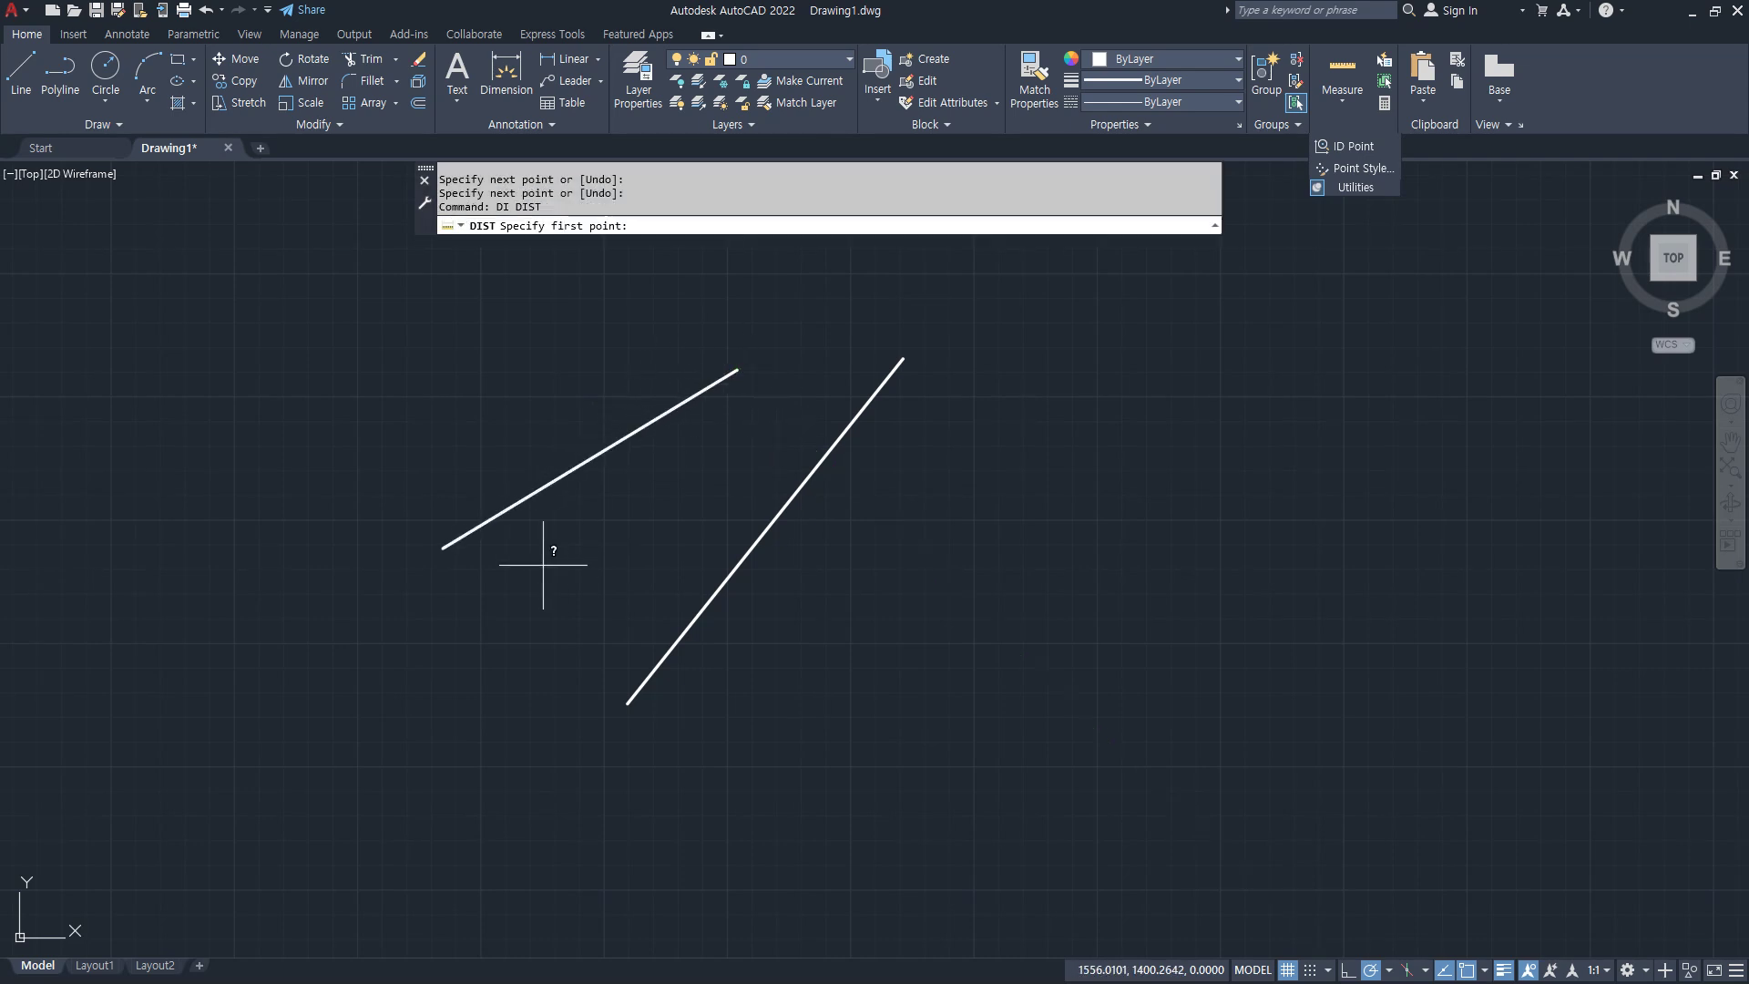
{"action": "left_click", "coordinate": [451, 543]}
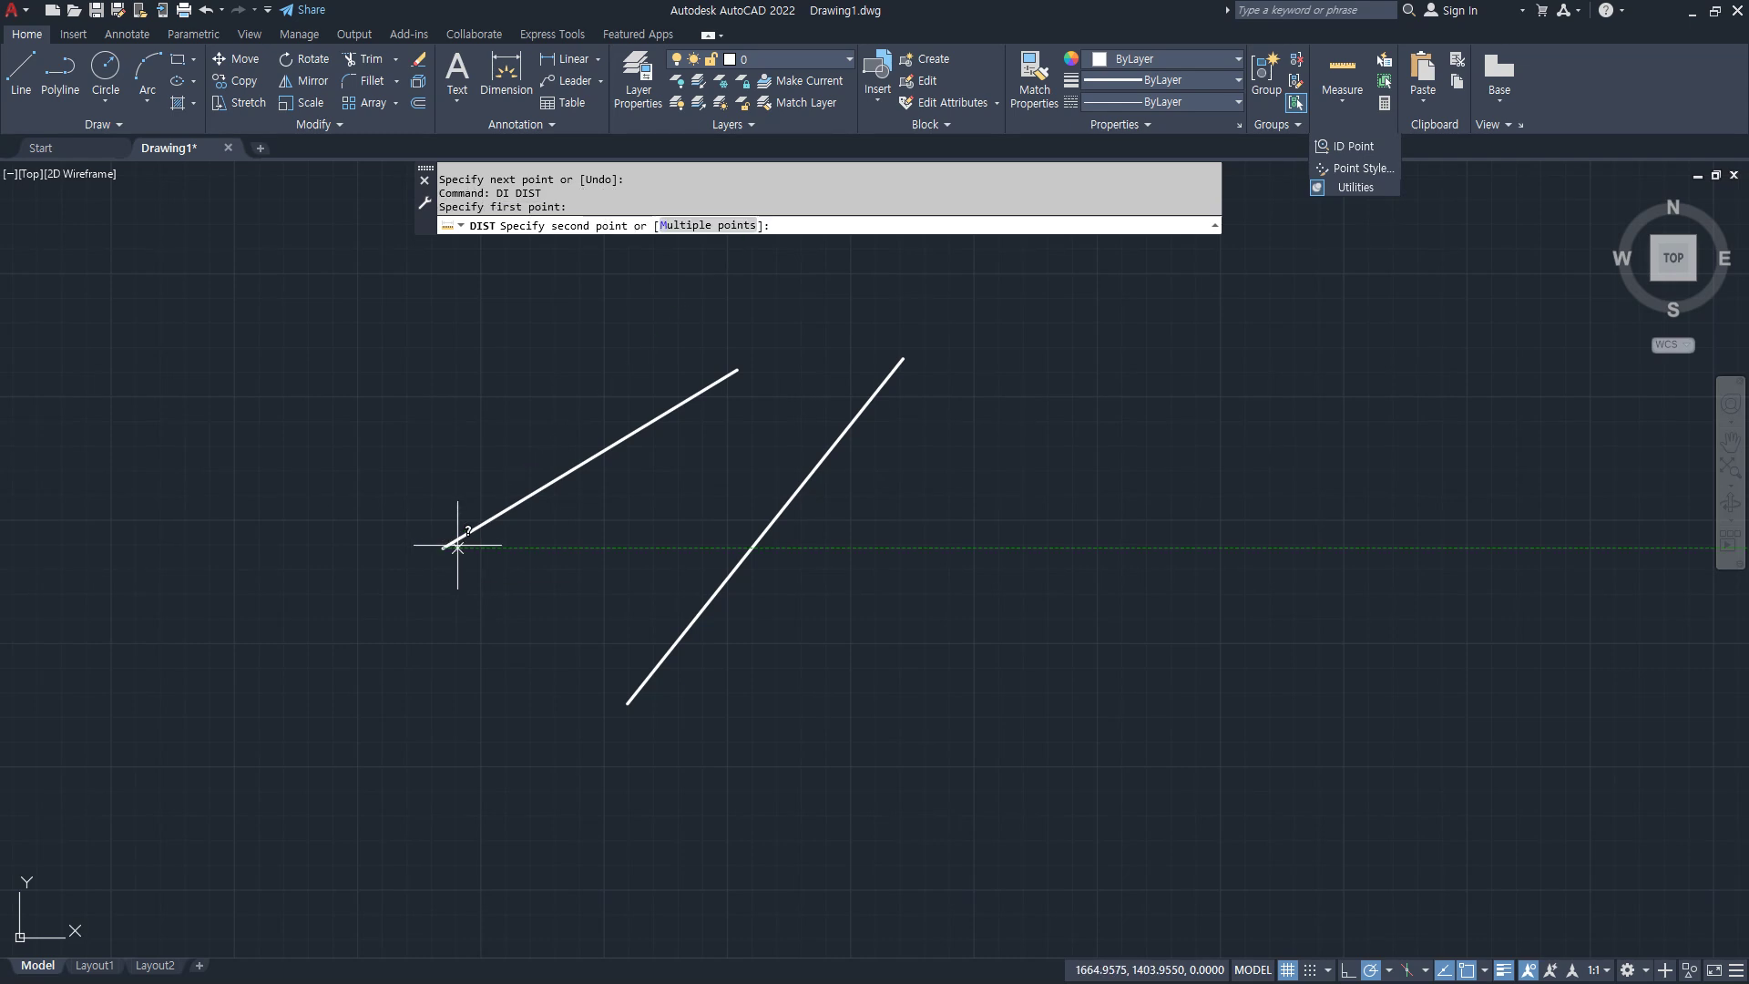
{"action": "left_click", "coordinate": [738, 375]}
{"action": "key", "text": "F2"}
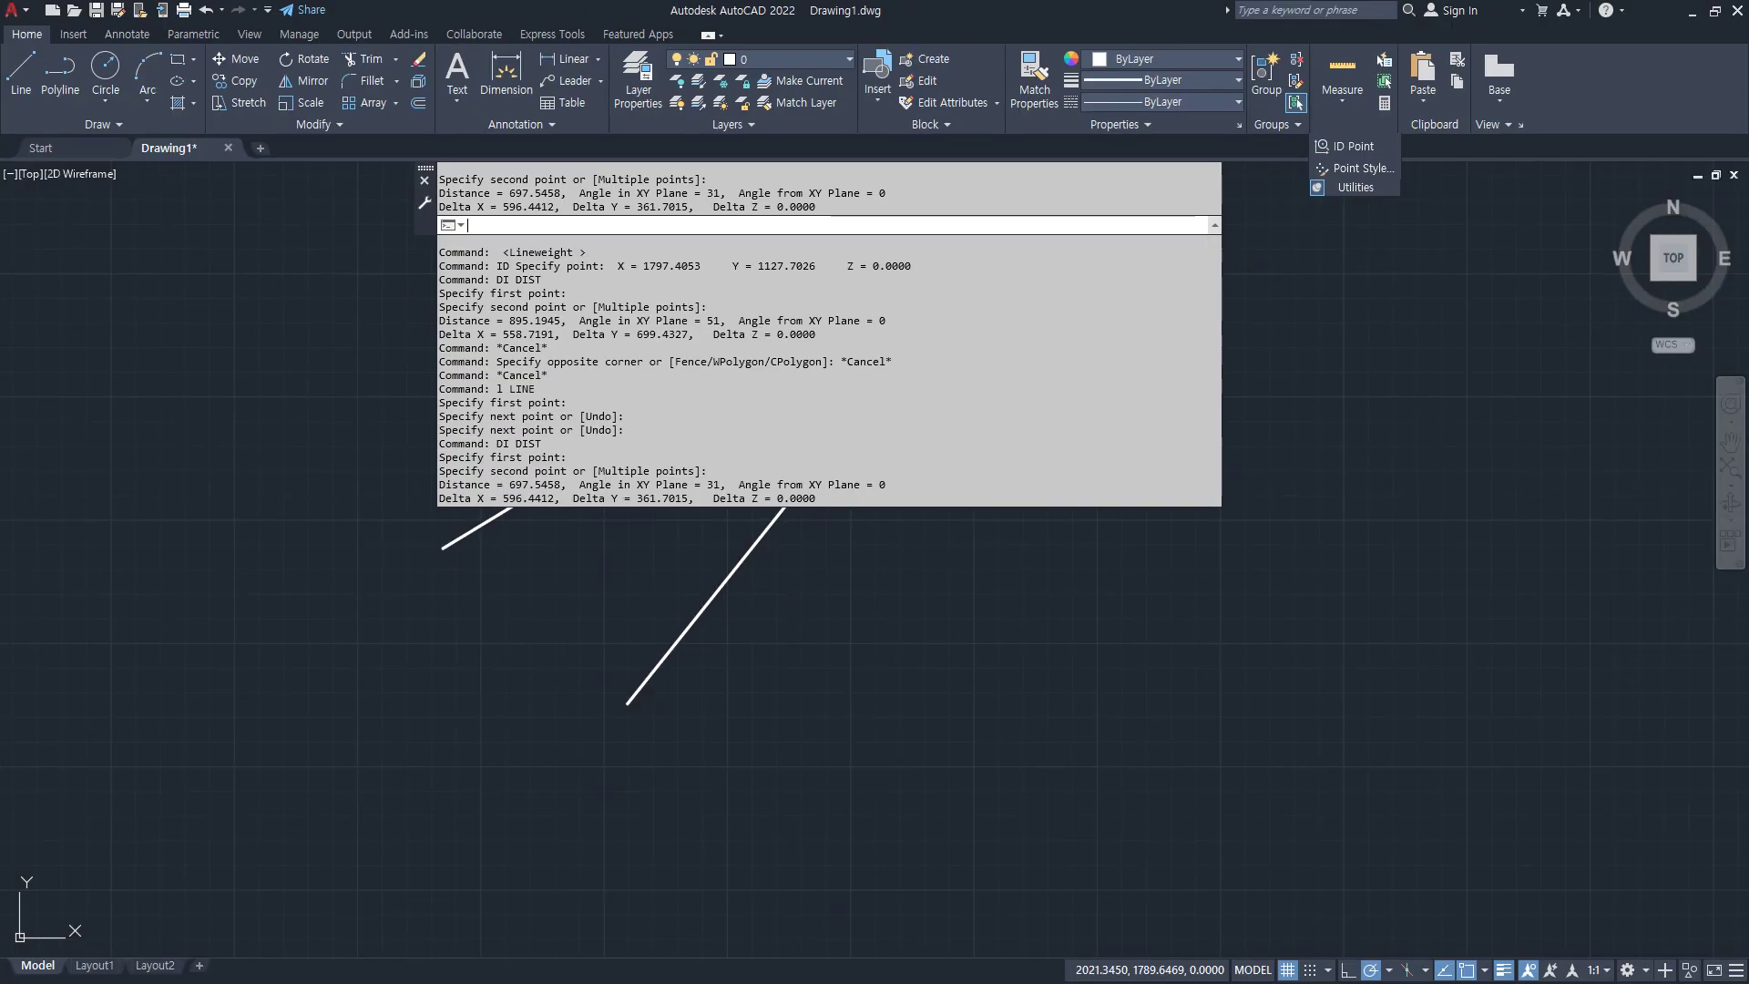
{"action": "key", "text": "F2"}
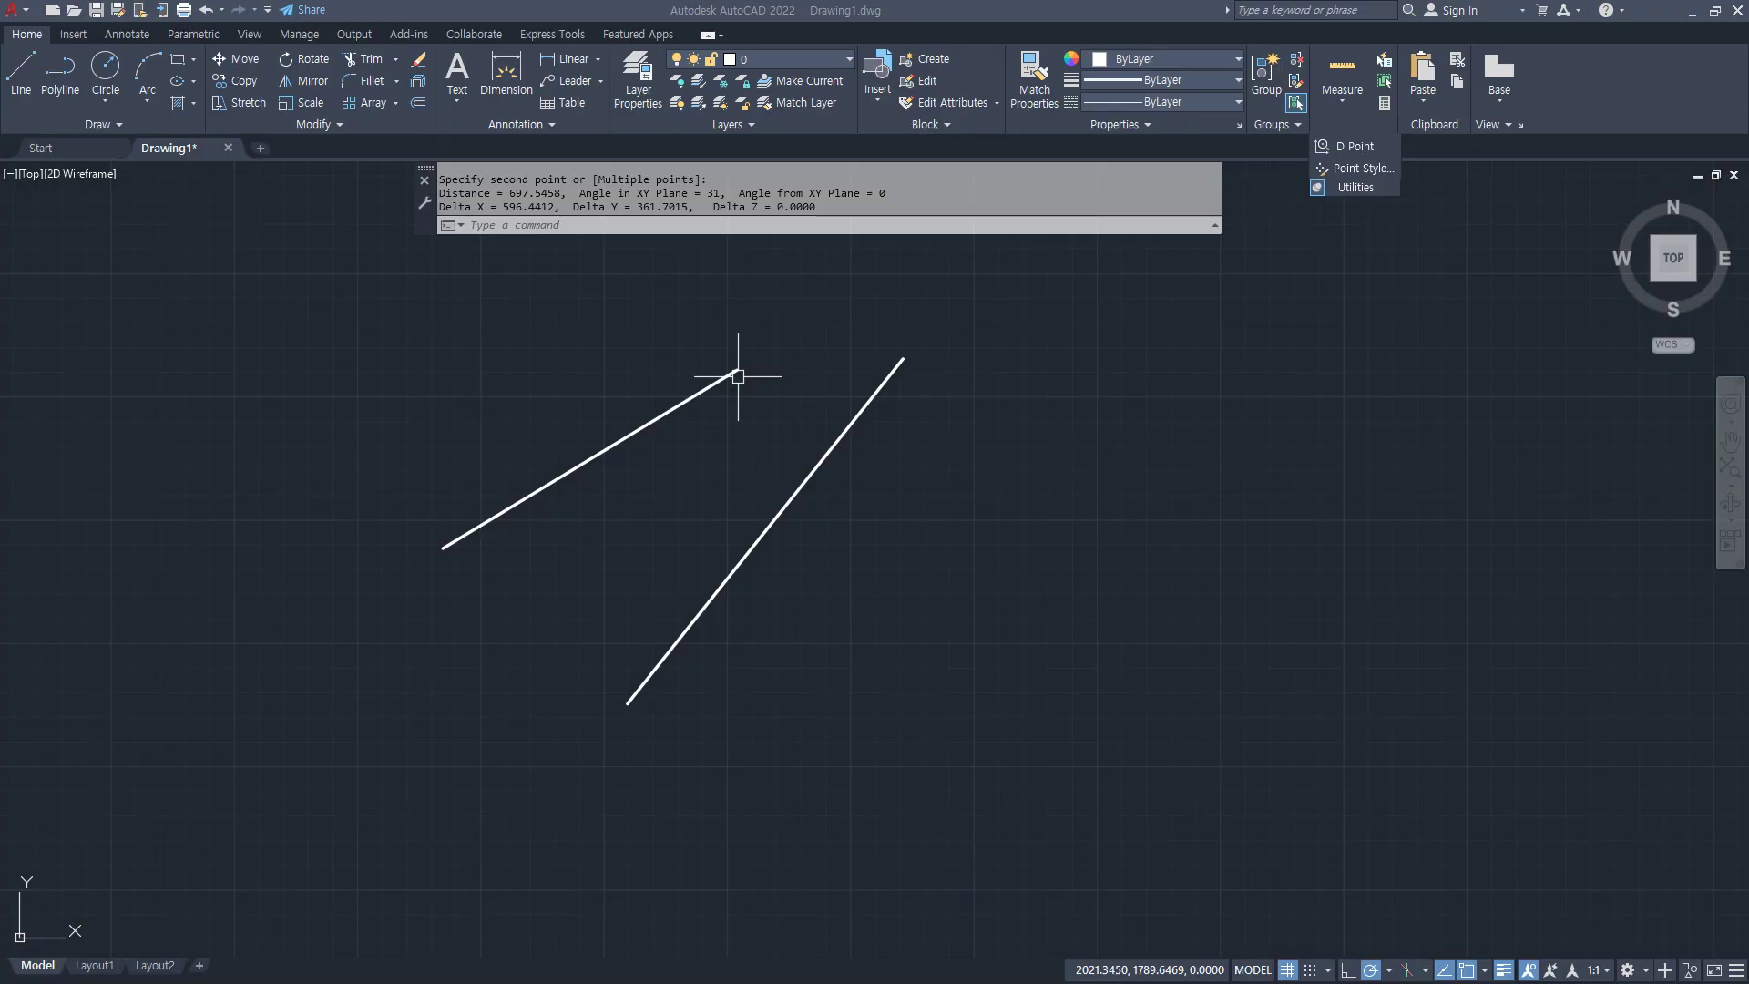
Step: Check the units entry in the Notepad notes and set the drawing's angle precision to 0.00 with the UNITS command
{"action": "key", "text": "alt+Tab"}
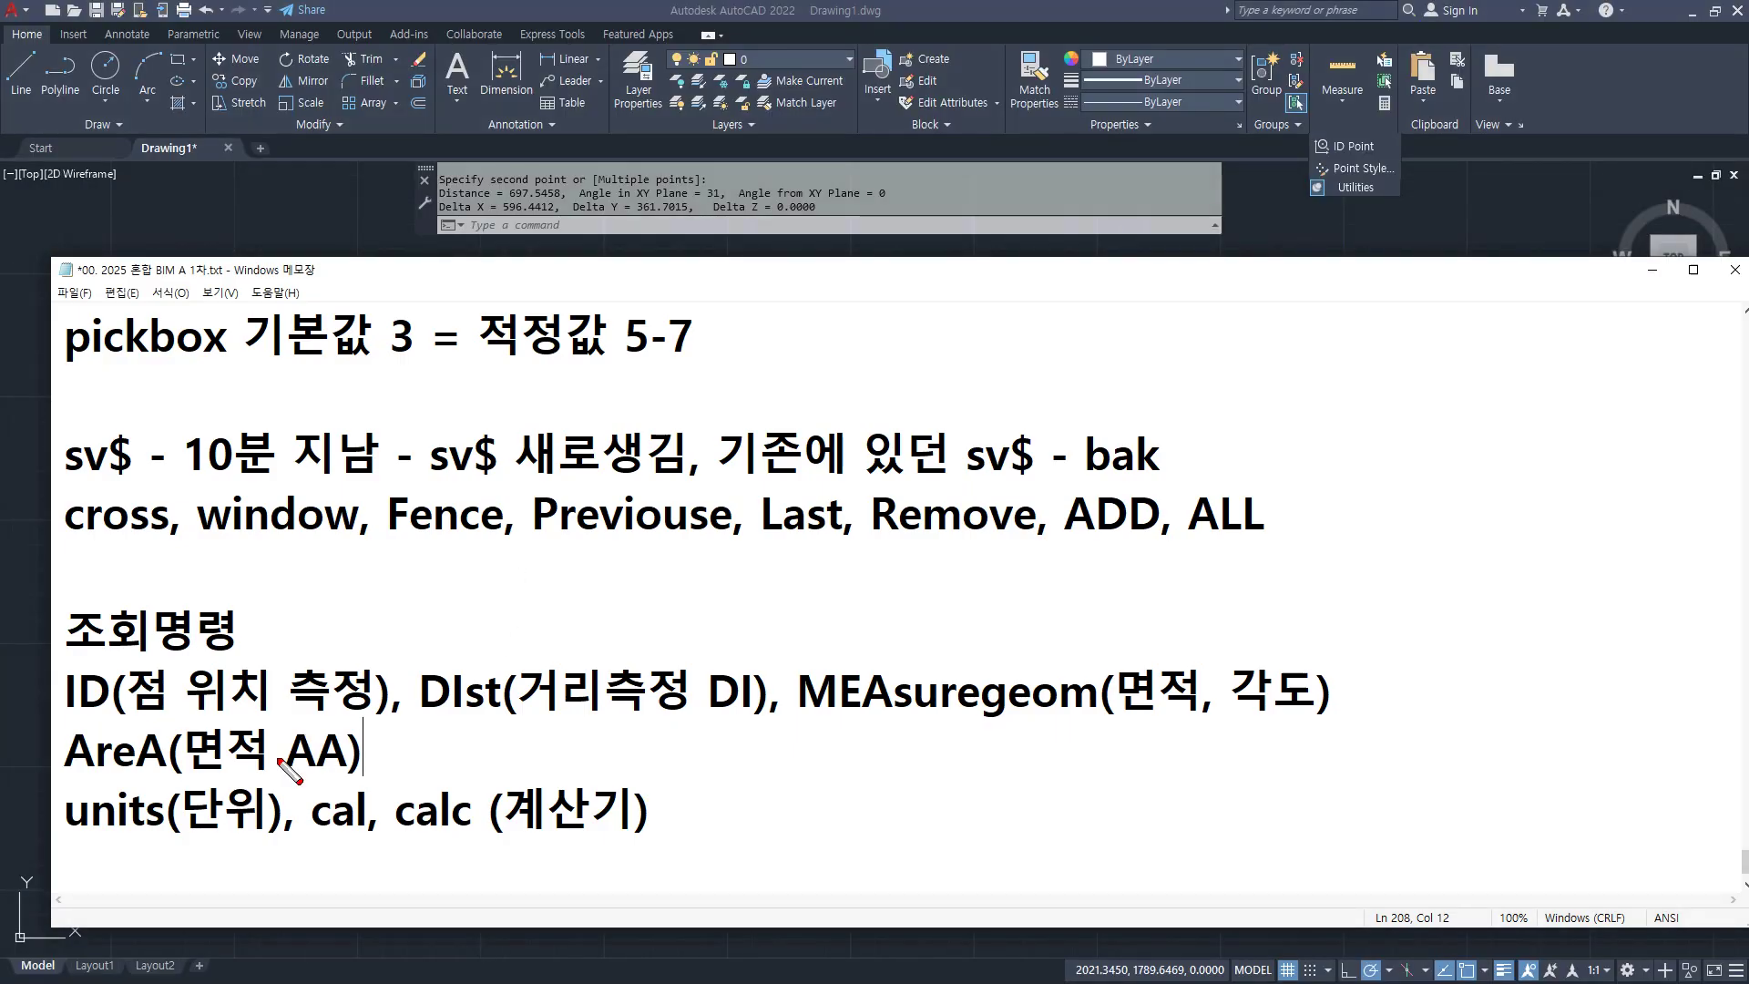
{"action": "left_click_drag", "start_coordinate": [260, 830], "coordinate": [84, 831]}
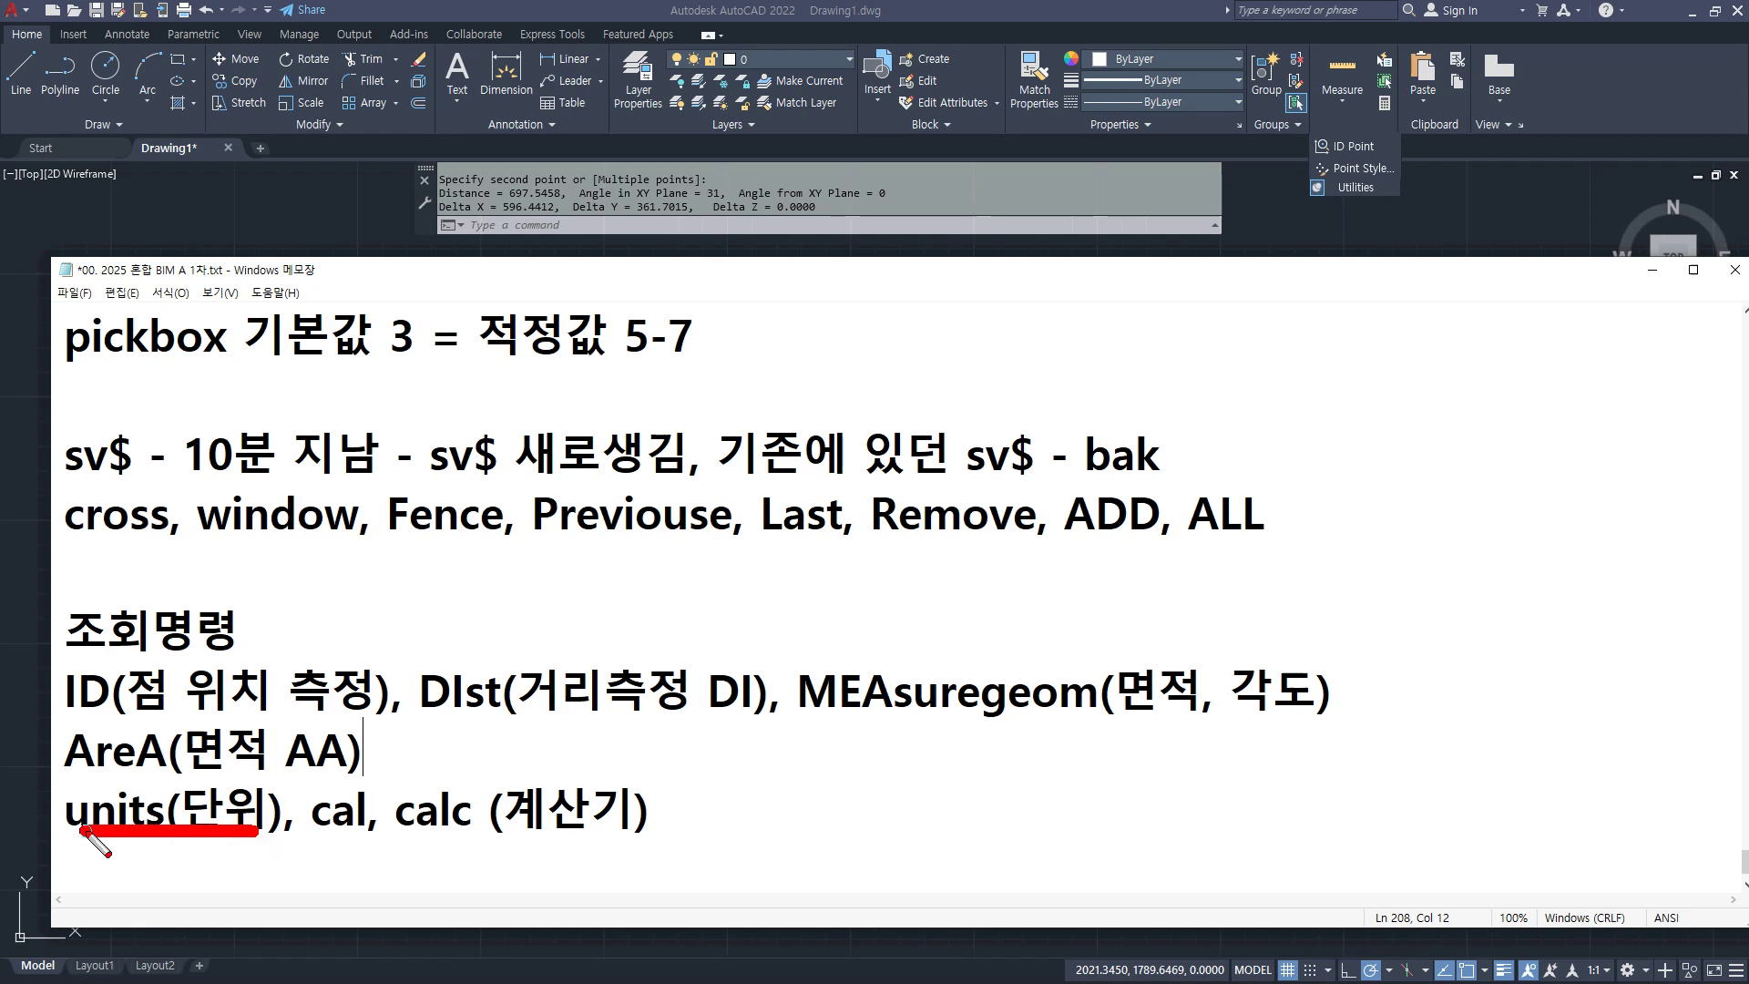
{"action": "left_click", "coordinate": [658, 224]}
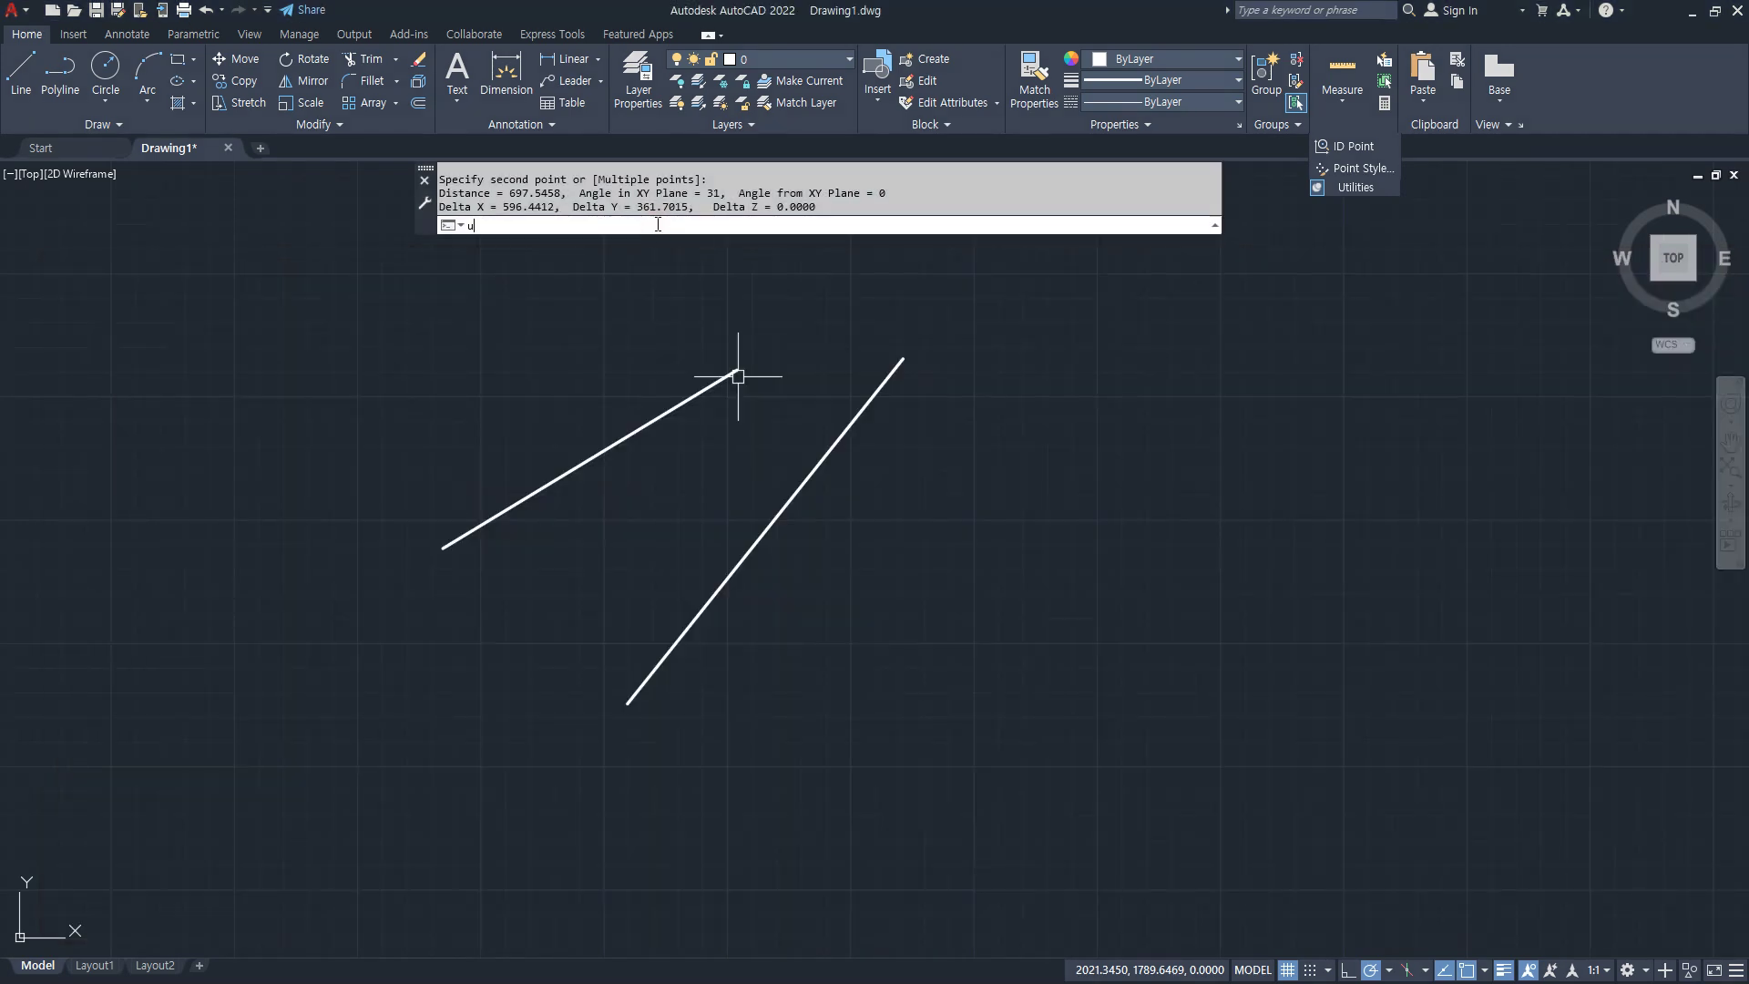
{"action": "key", "text": "Return"}
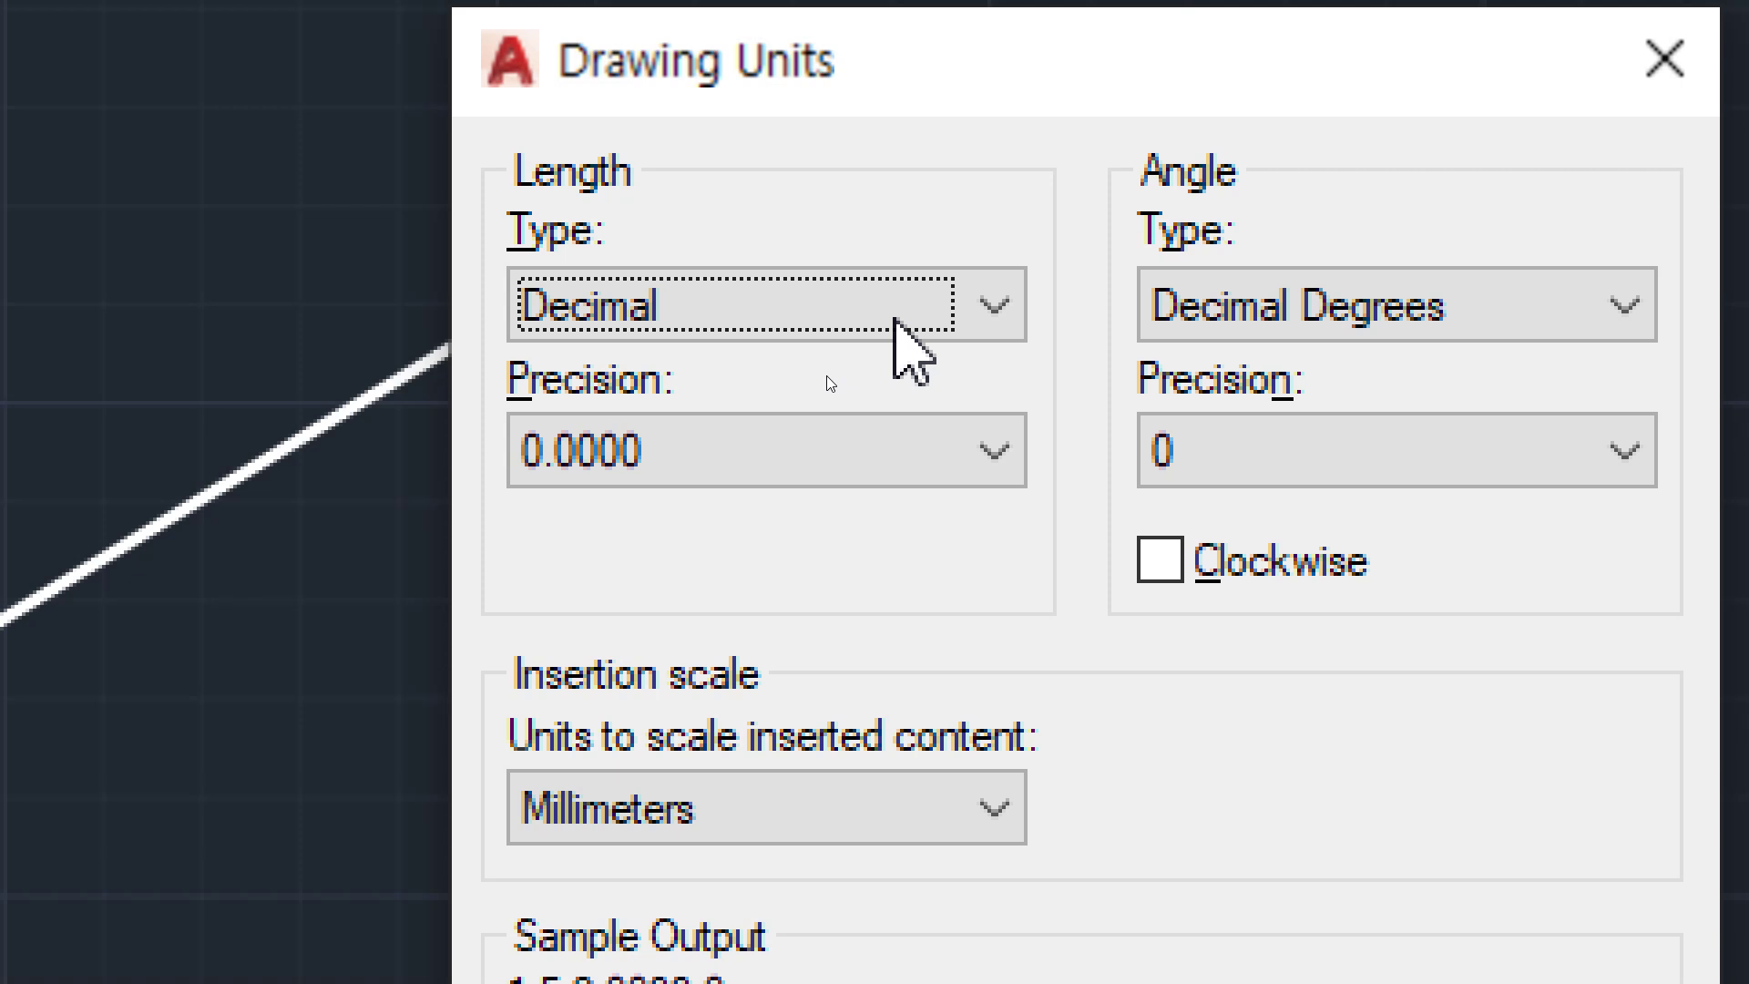
{"action": "left_click", "coordinate": [895, 319]}
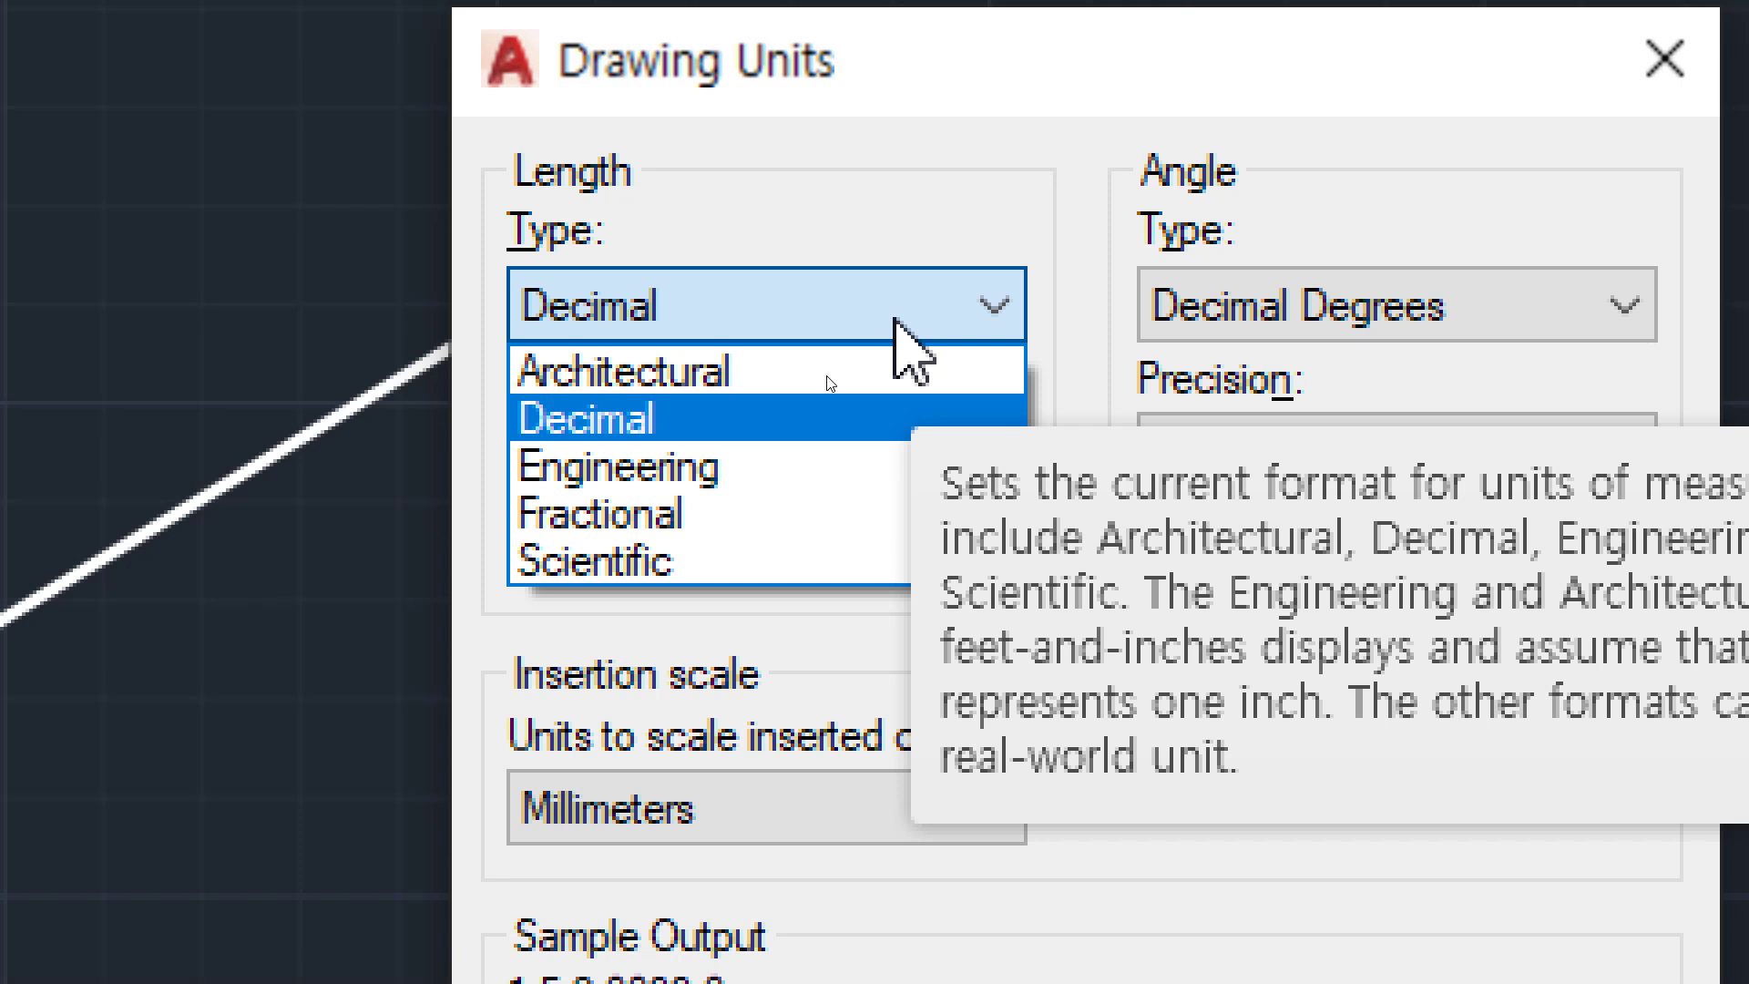
{"action": "left_click", "coordinate": [896, 321]}
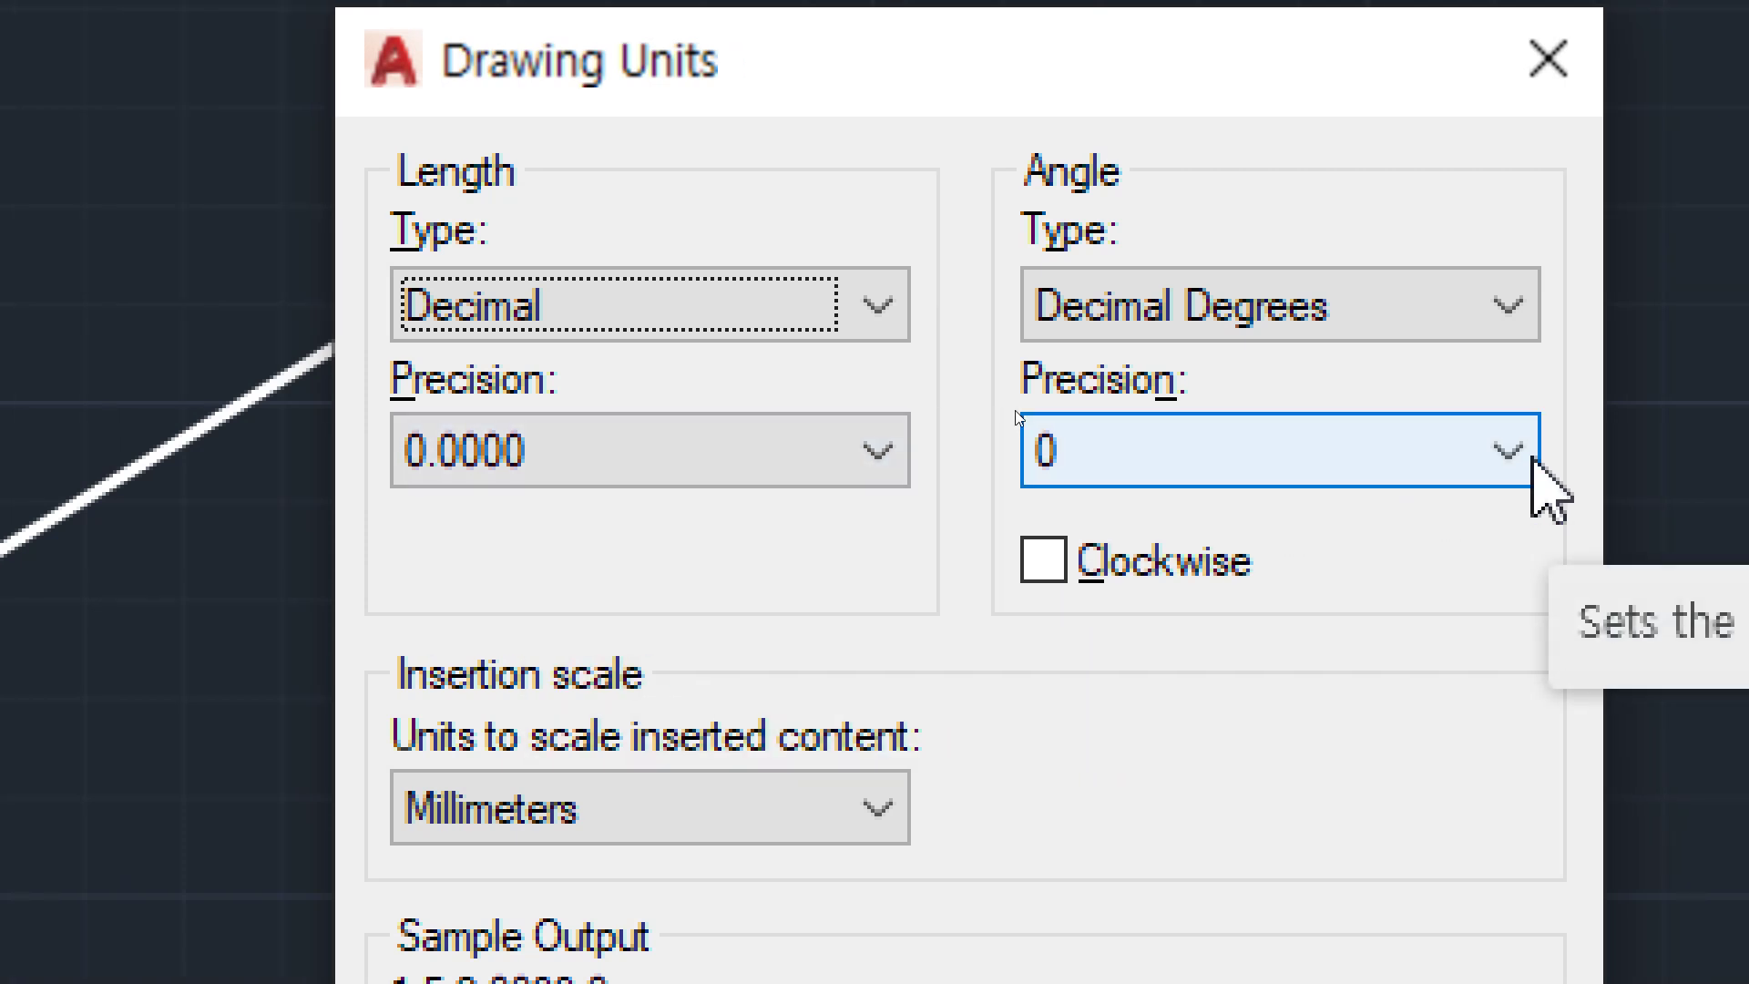
{"action": "left_click", "coordinate": [1533, 460]}
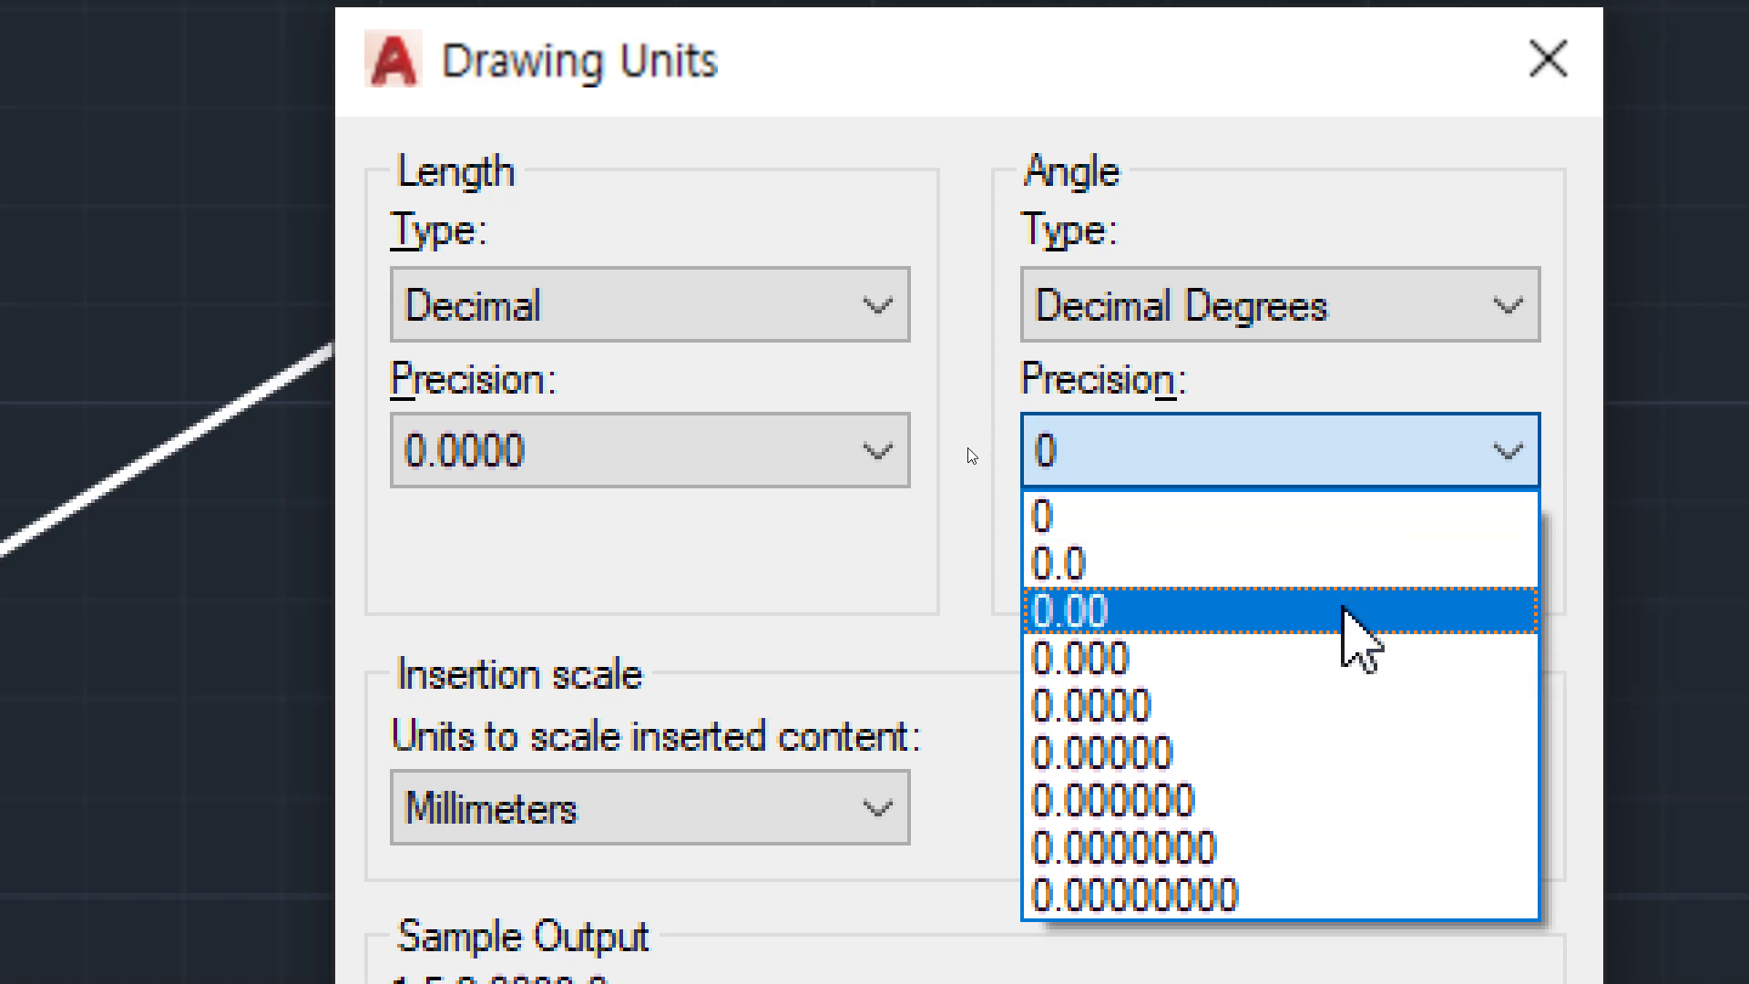
{"action": "left_click", "coordinate": [1344, 610]}
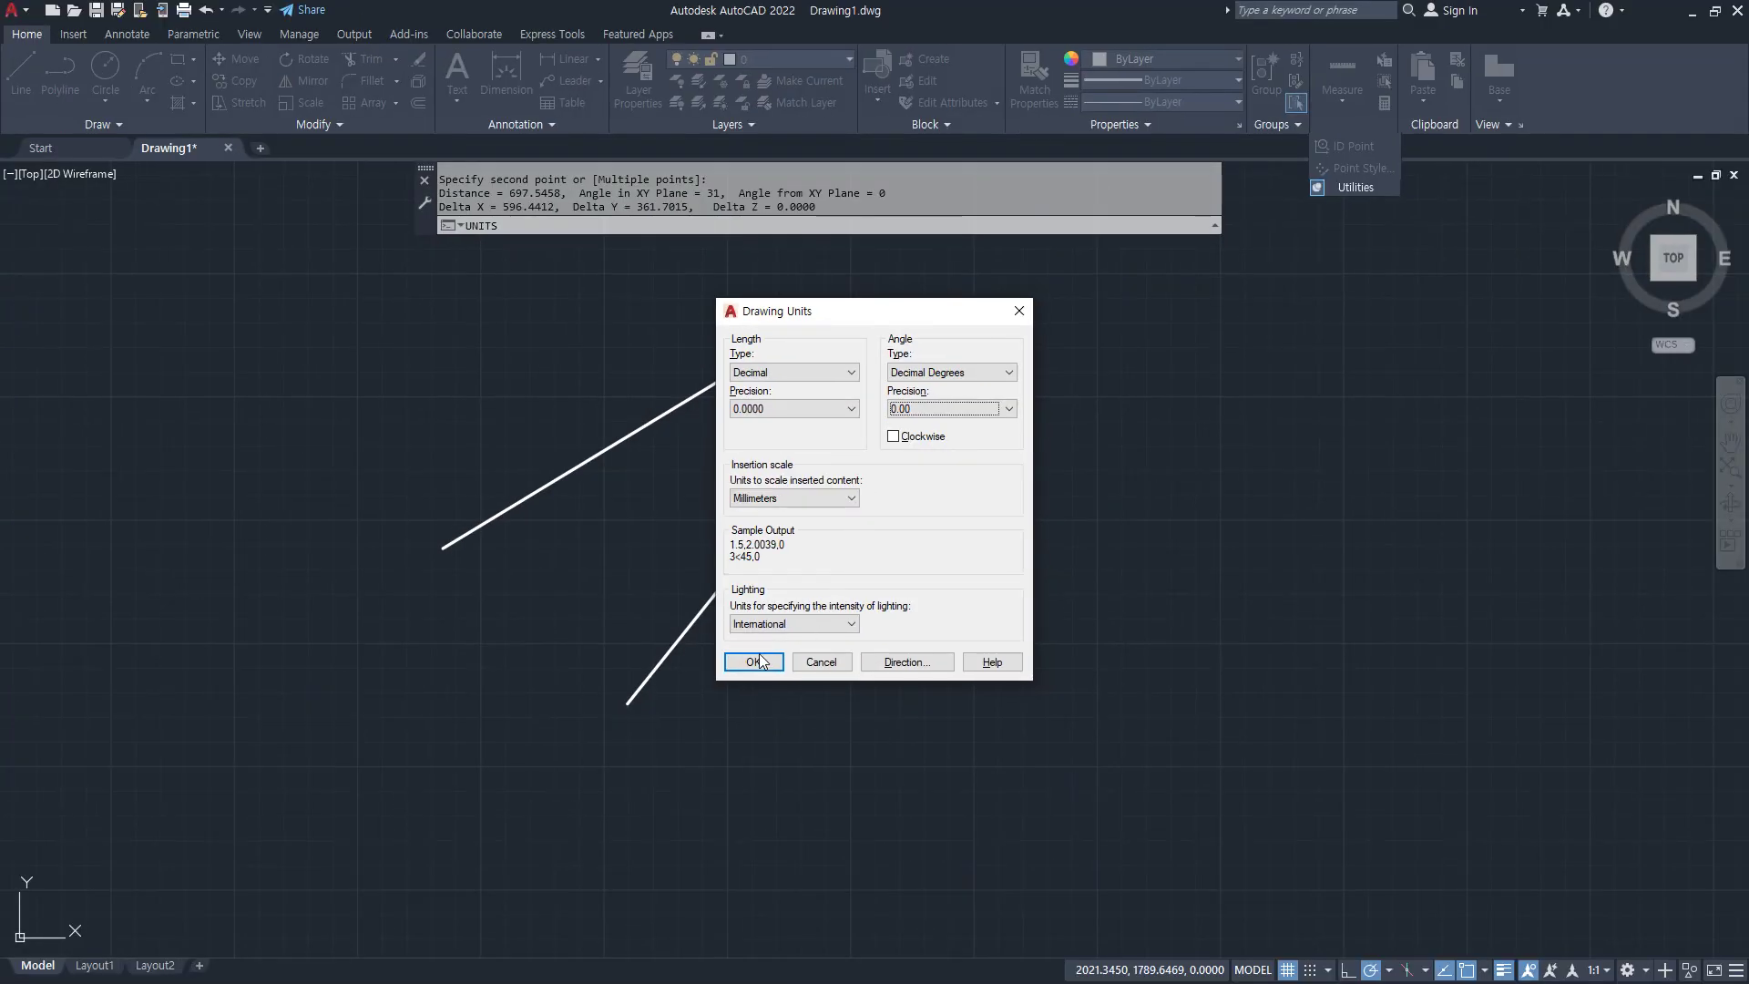
{"action": "left_click", "coordinate": [751, 656]}
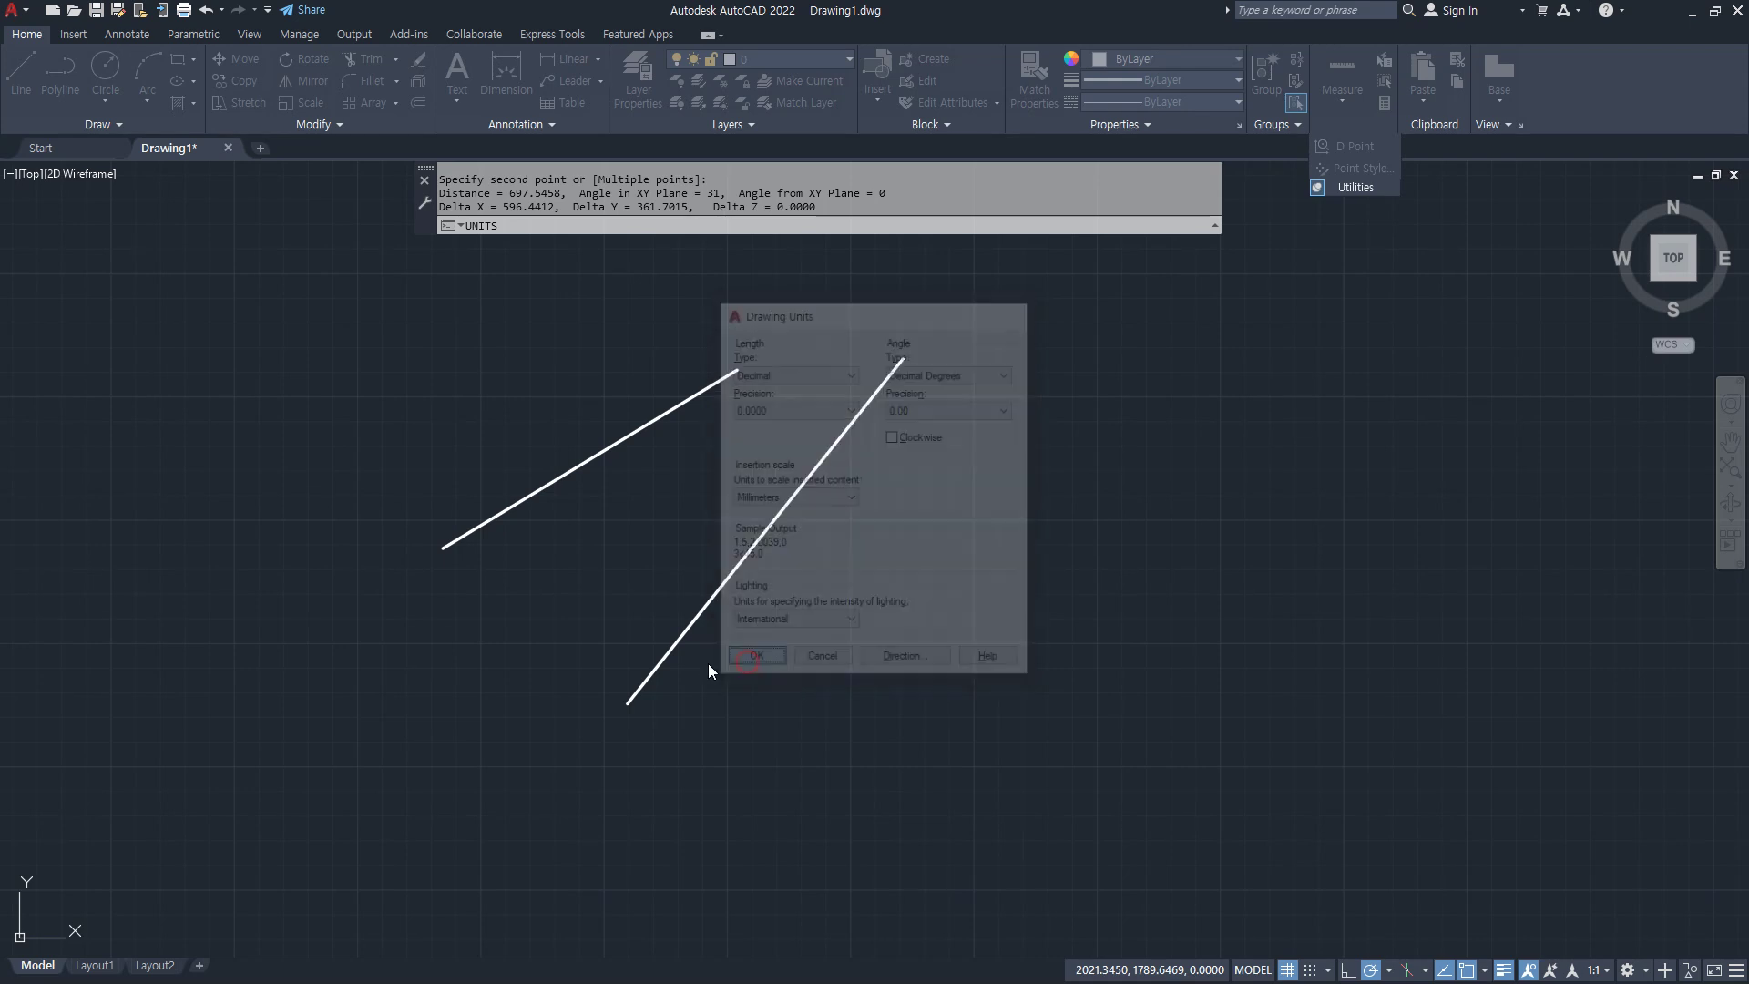
Step: Measure the second line again with DIST and compare its XY-plane angle with the earlier result in the command history
{"action": "type", "text": "di"}
{"action": "key", "text": "Return"}
{"action": "left_click", "coordinate": [462, 531]}
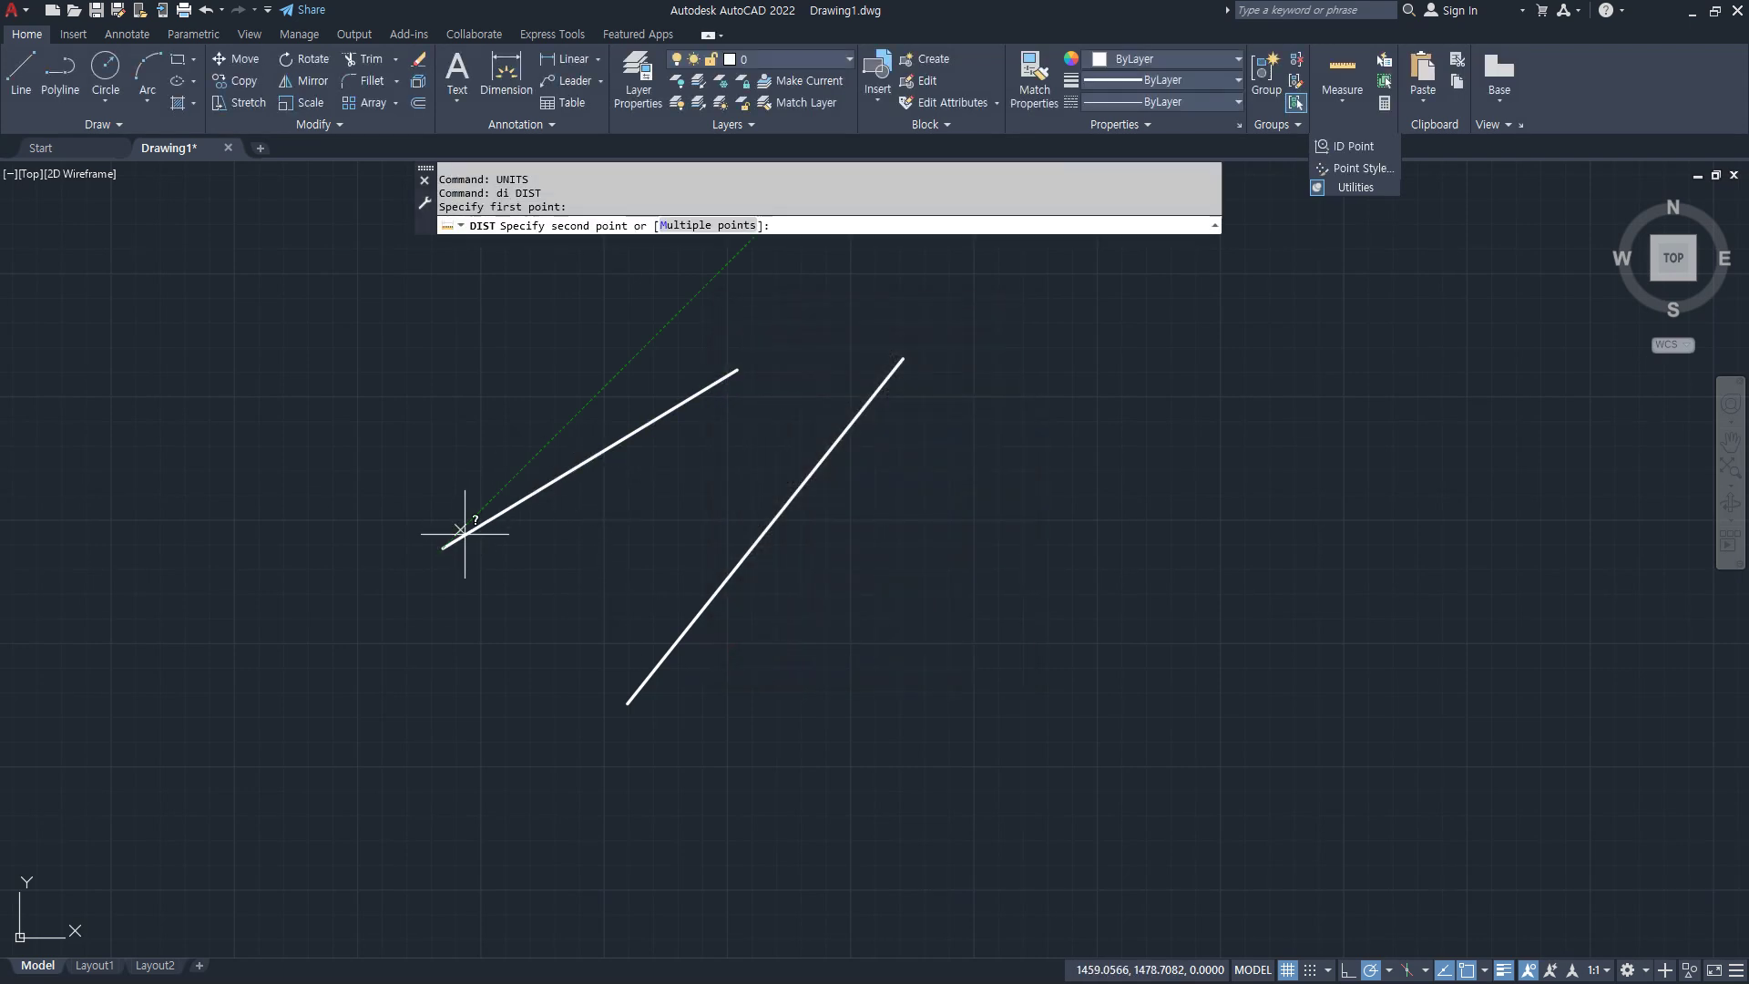
{"action": "left_click", "coordinate": [733, 371]}
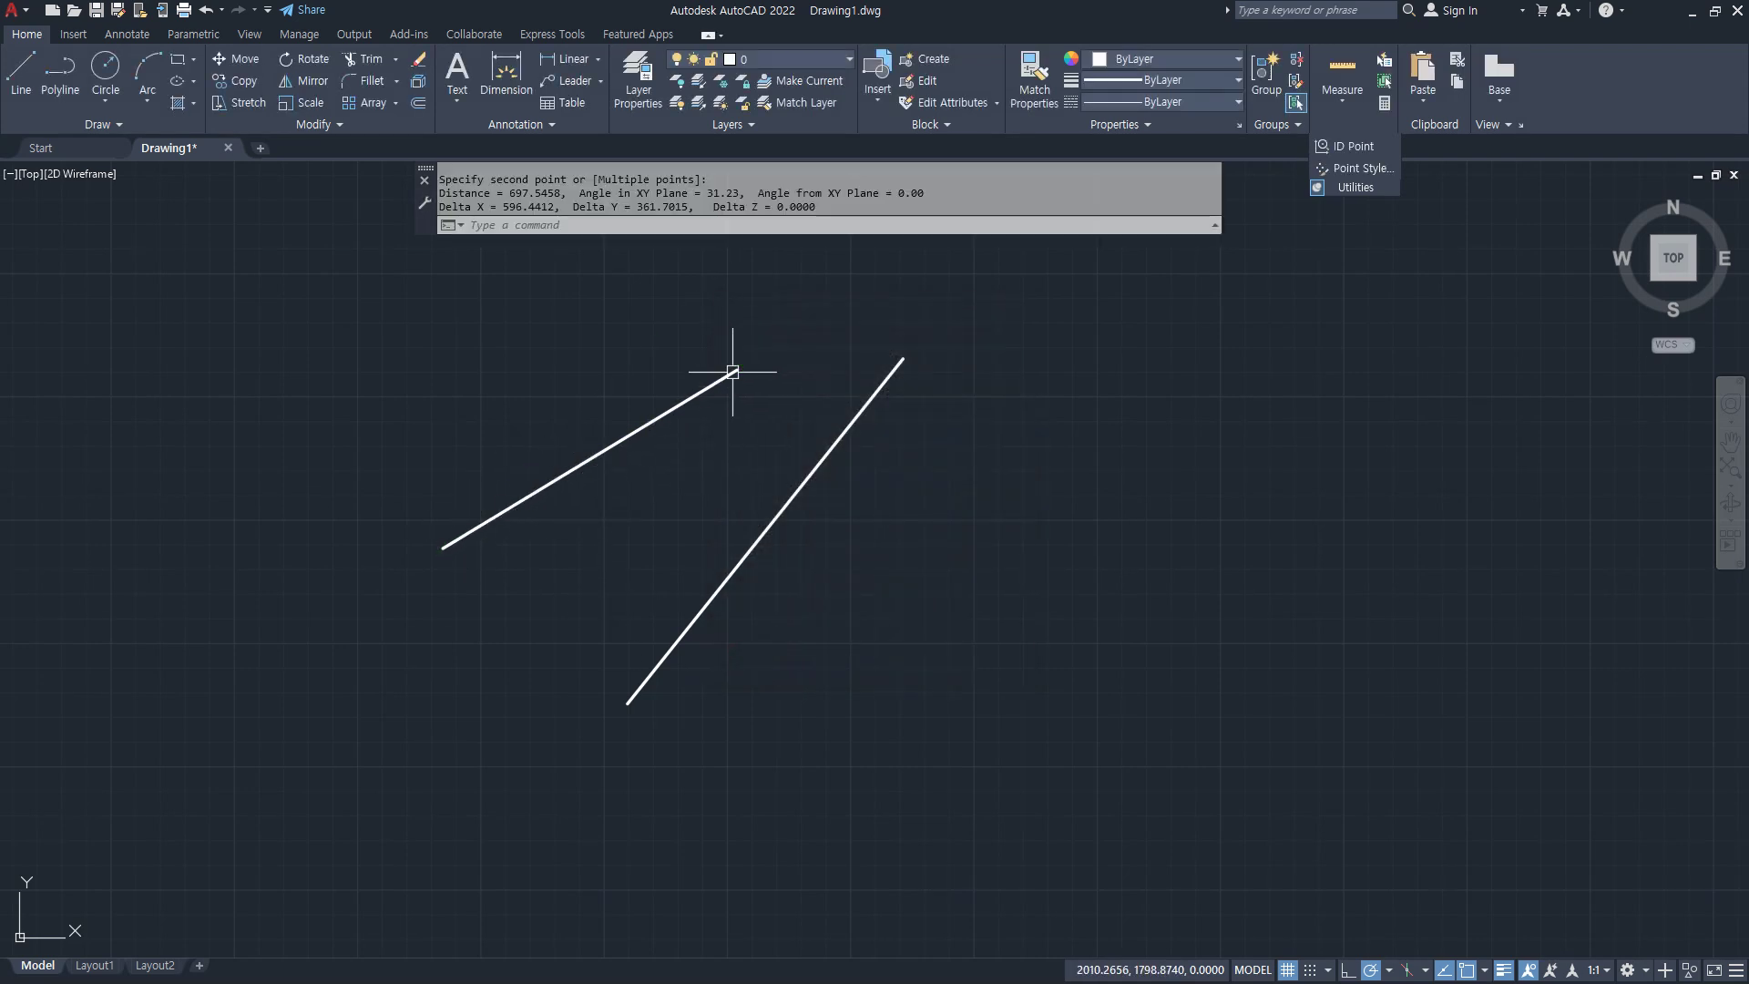
{"action": "key", "text": "F2"}
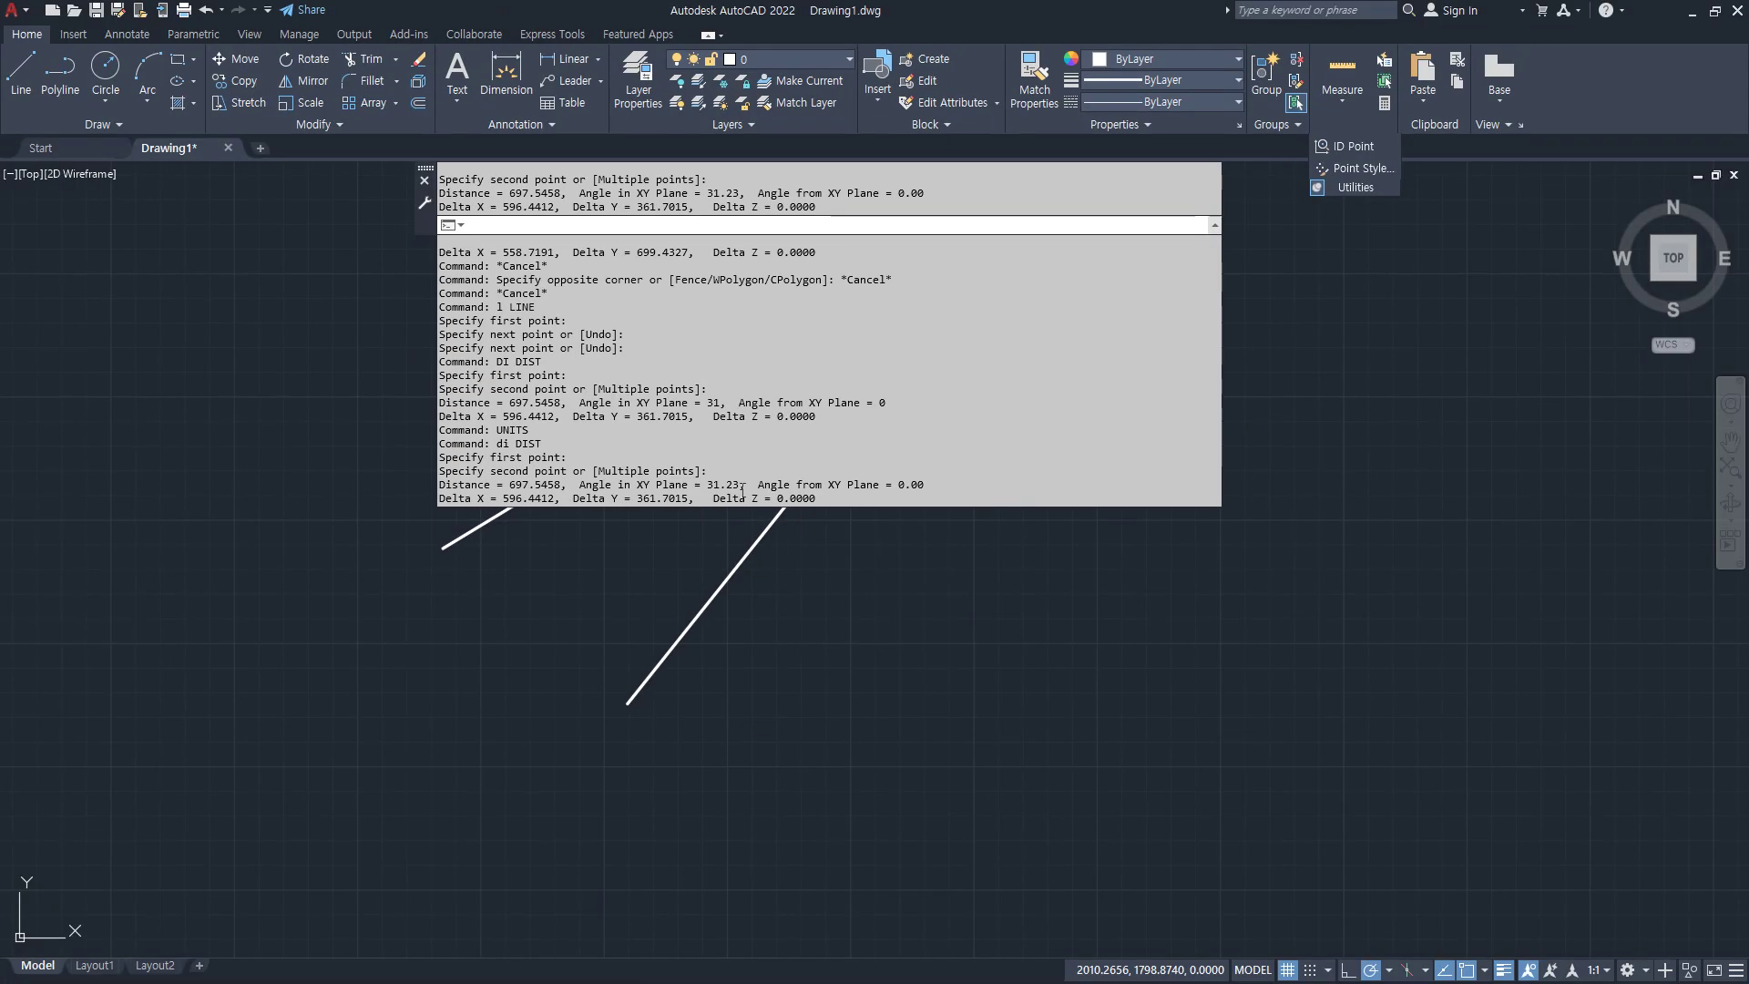
{"action": "left_click", "coordinate": [1157, 367]}
{"action": "key", "text": "Escape"}
{"action": "key", "text": "Escape"}
Step: Examine the insertion scale unit options in the Drawing Units settings, keeping Millimeters for inserted content
{"action": "type", "text": "u"}
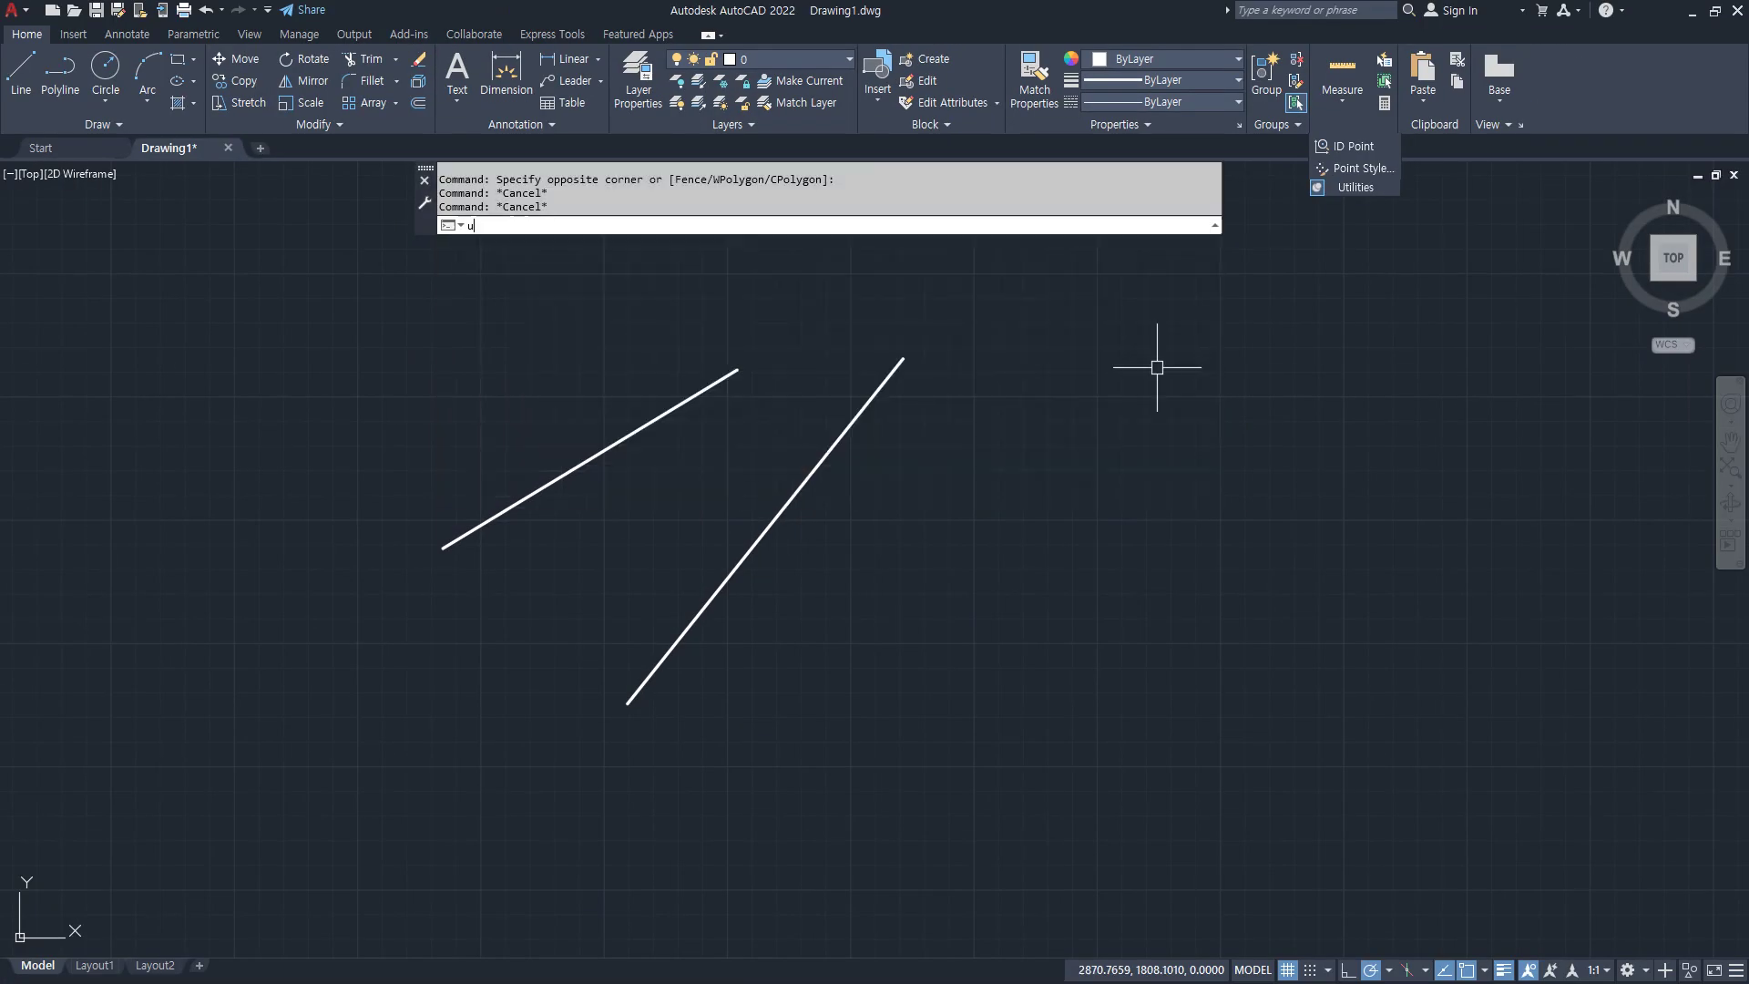
{"action": "type", "text": "nit"}
{"action": "key", "text": "Return"}
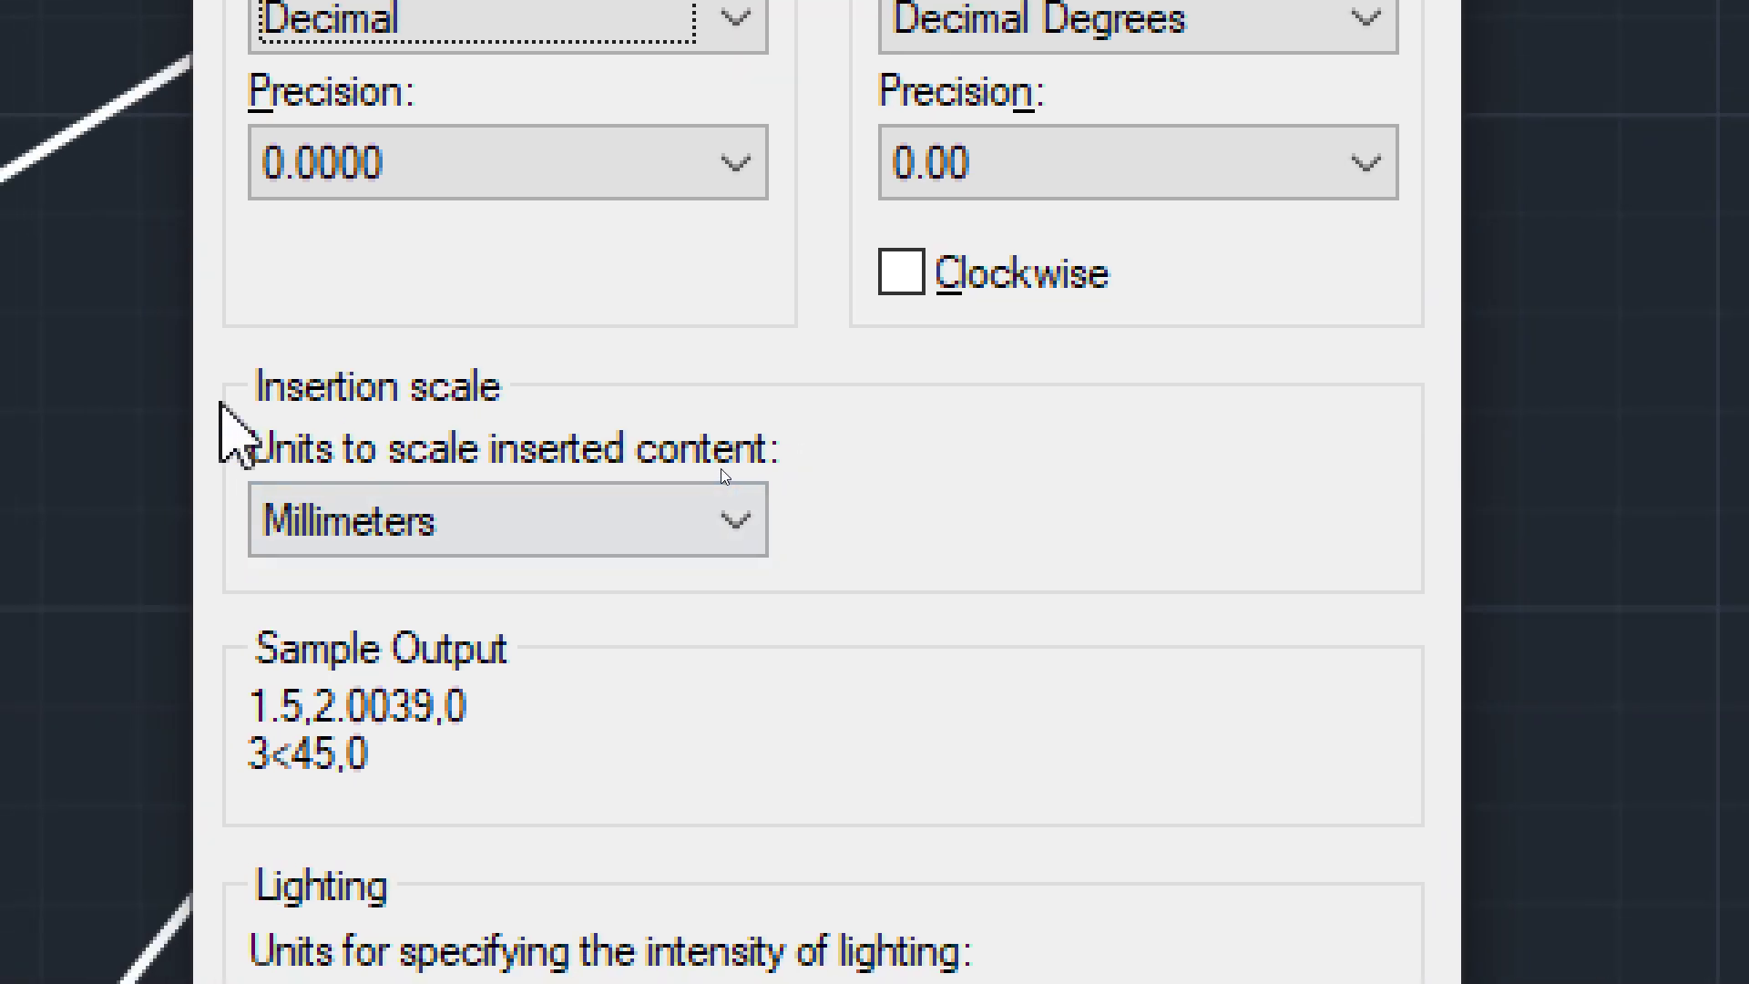
{"action": "left_click", "coordinate": [761, 515]}
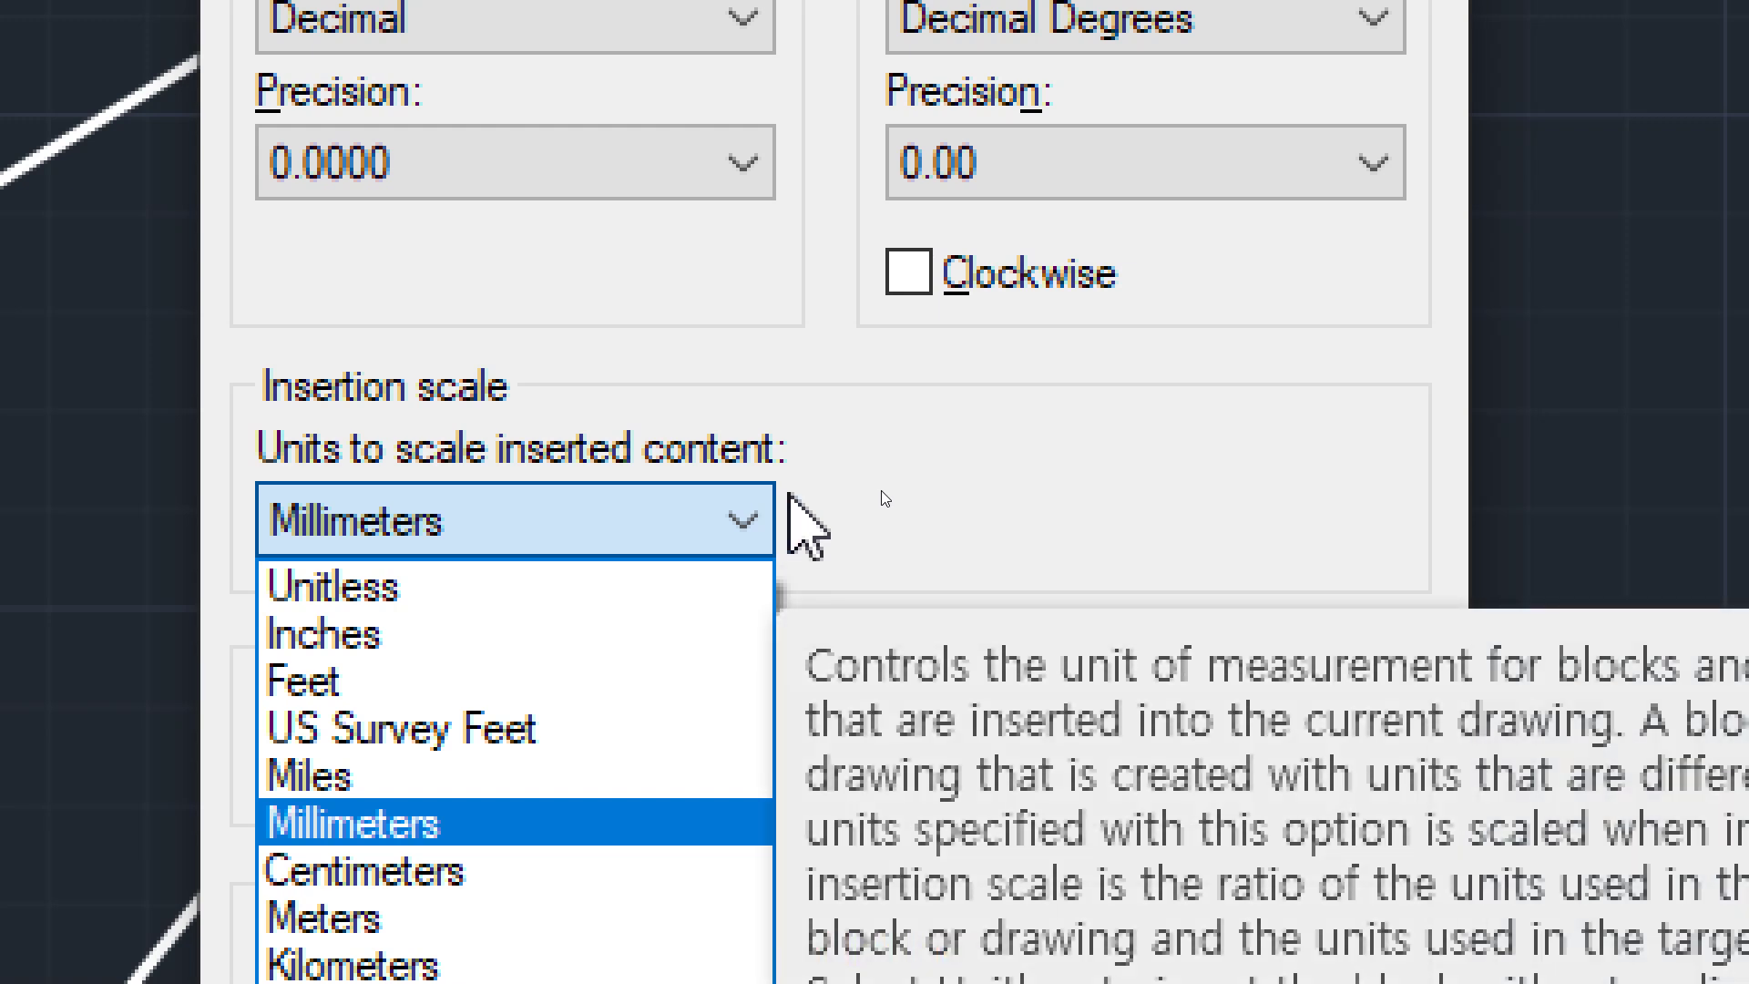
{"action": "left_click", "coordinate": [802, 520]}
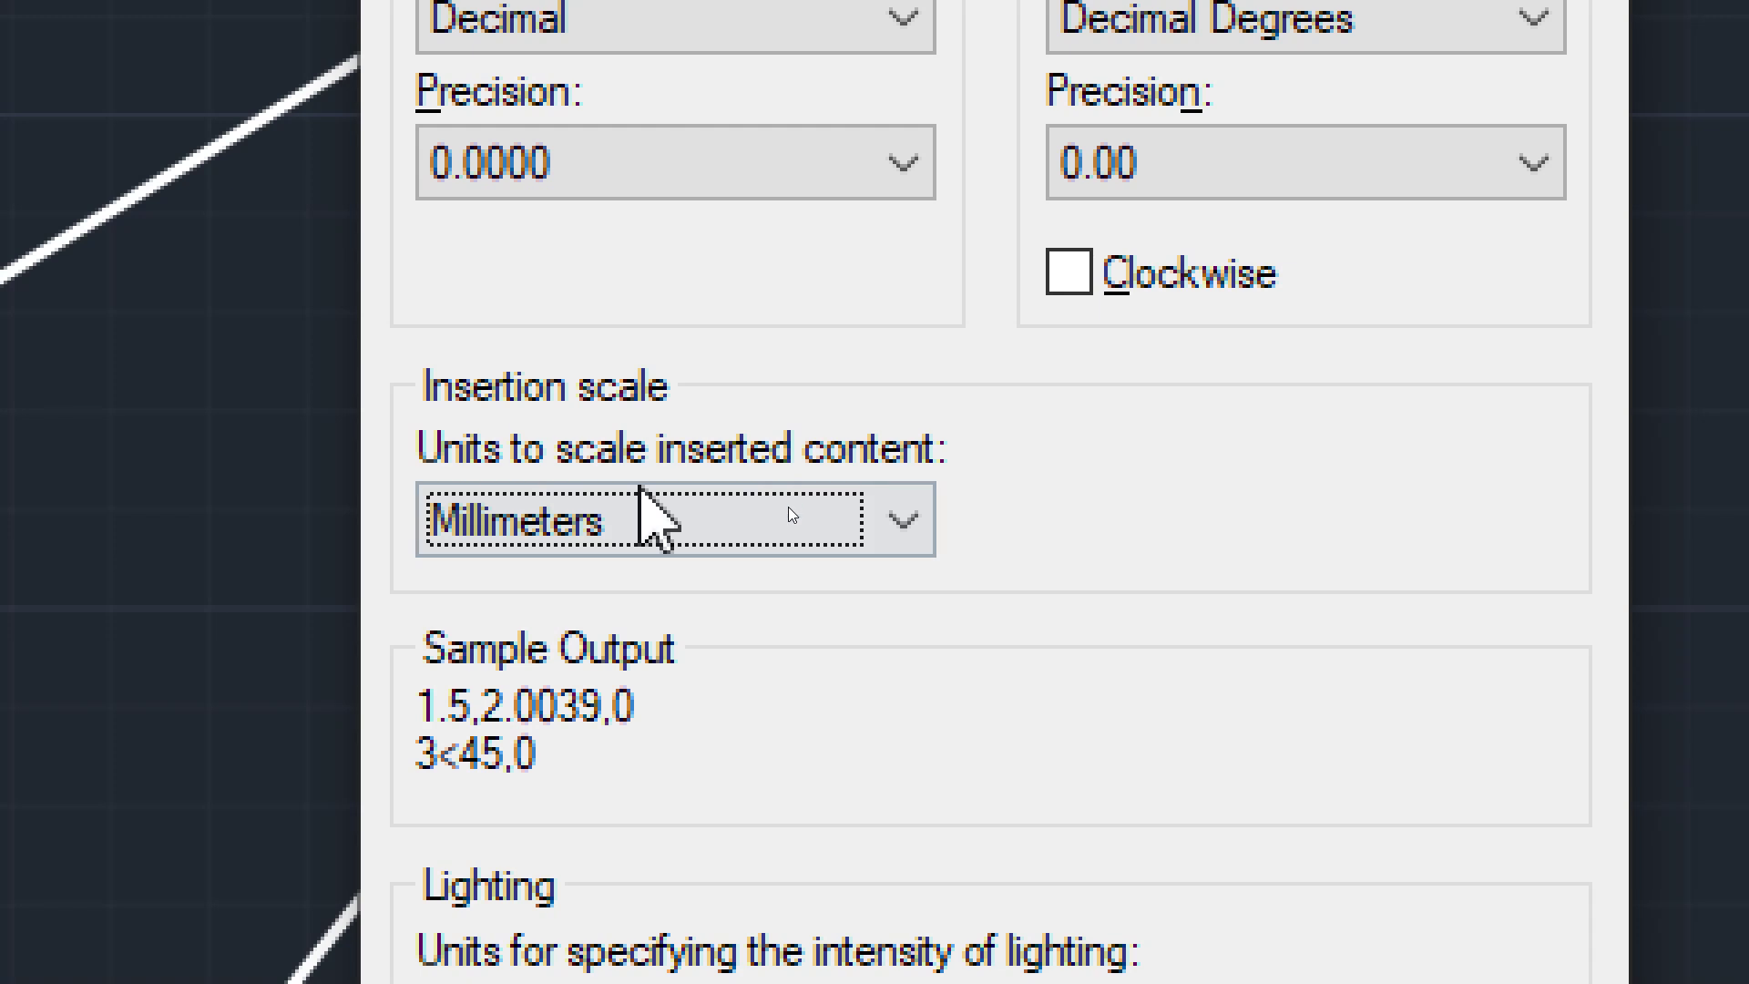
{"action": "mouse_move", "coordinate": [735, 521]}
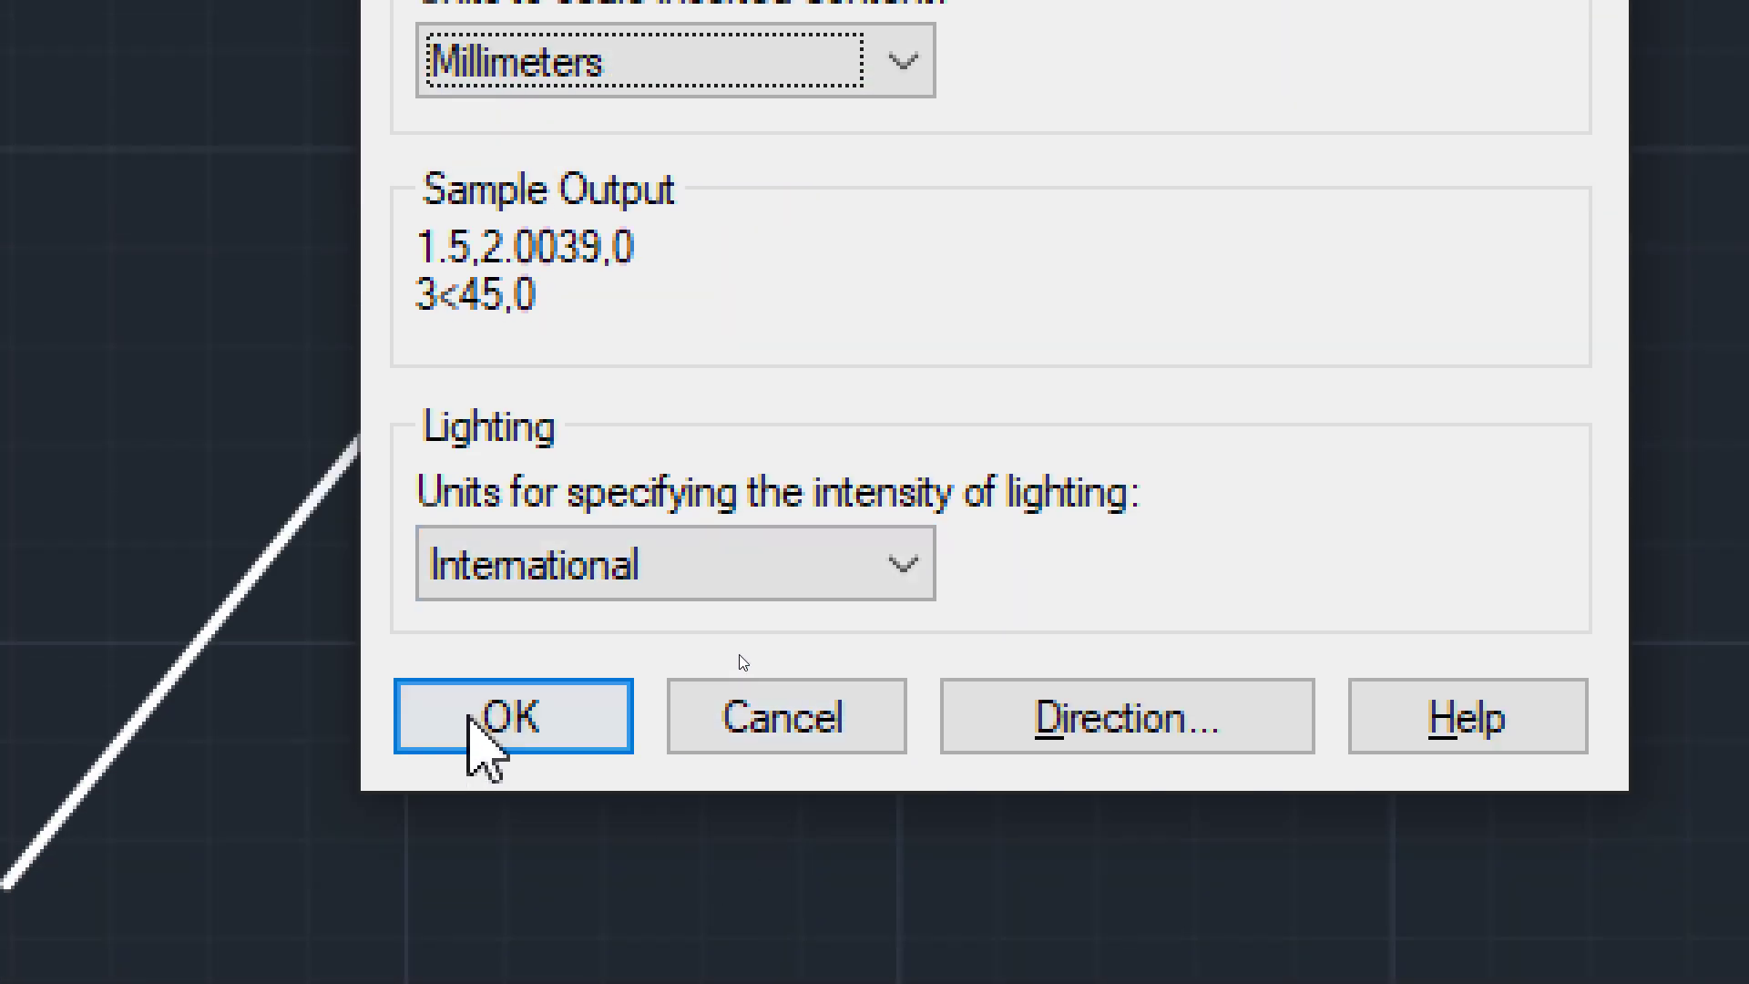
{"action": "left_click", "coordinate": [492, 718]}
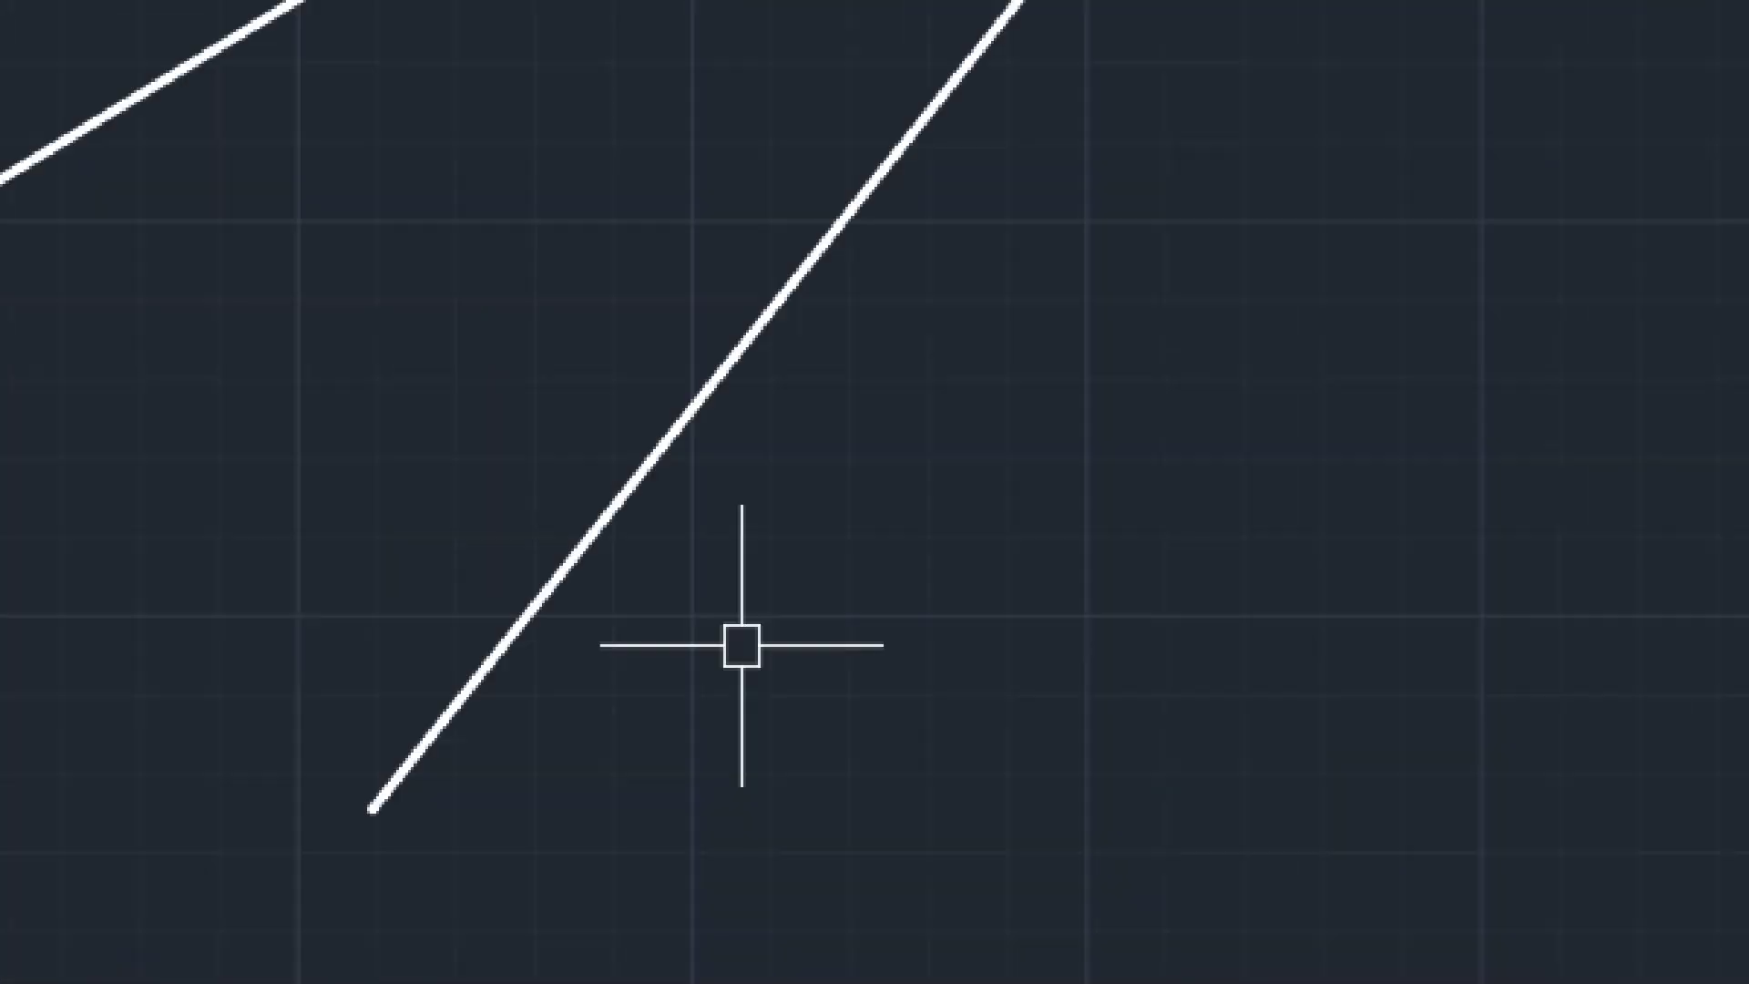
Step: Check the inquiry command entries in the Notepad notes and erase both sample lines from the drawing
{"action": "key", "text": "Escape"}
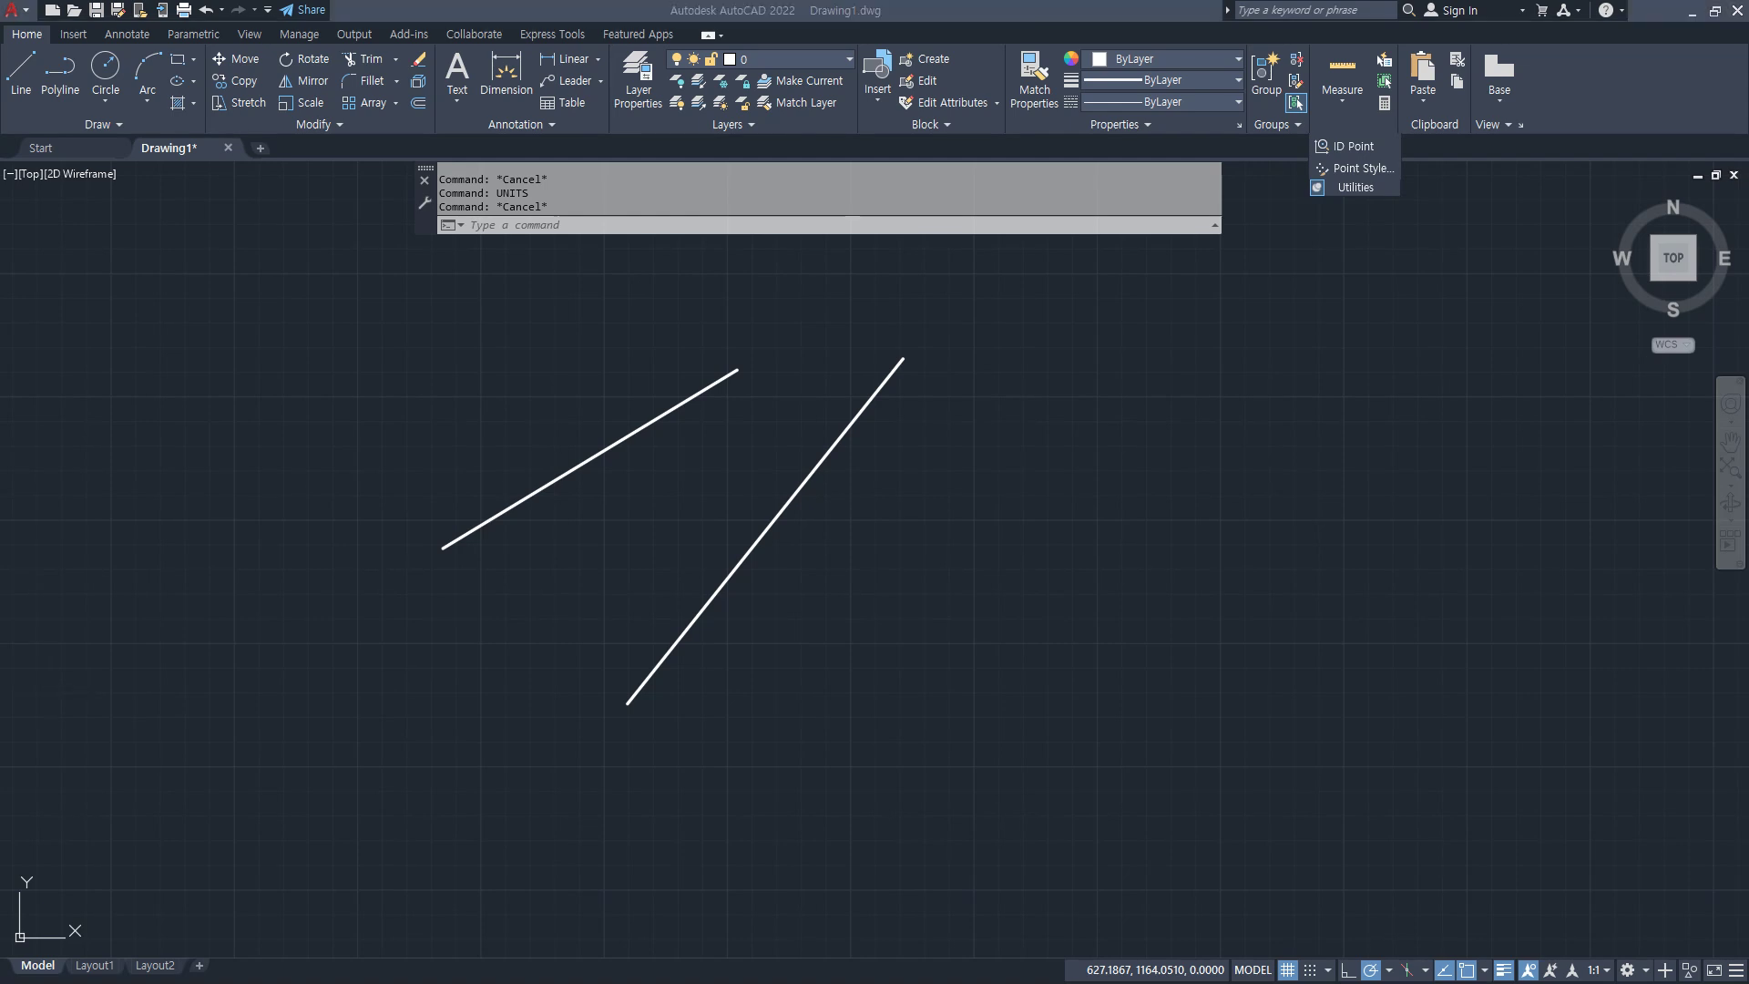
{"action": "key", "text": "alt+Tab"}
{"action": "left_click_drag", "start_coordinate": [428, 746], "coordinate": [63, 745]}
{"action": "left_click", "coordinate": [436, 739]}
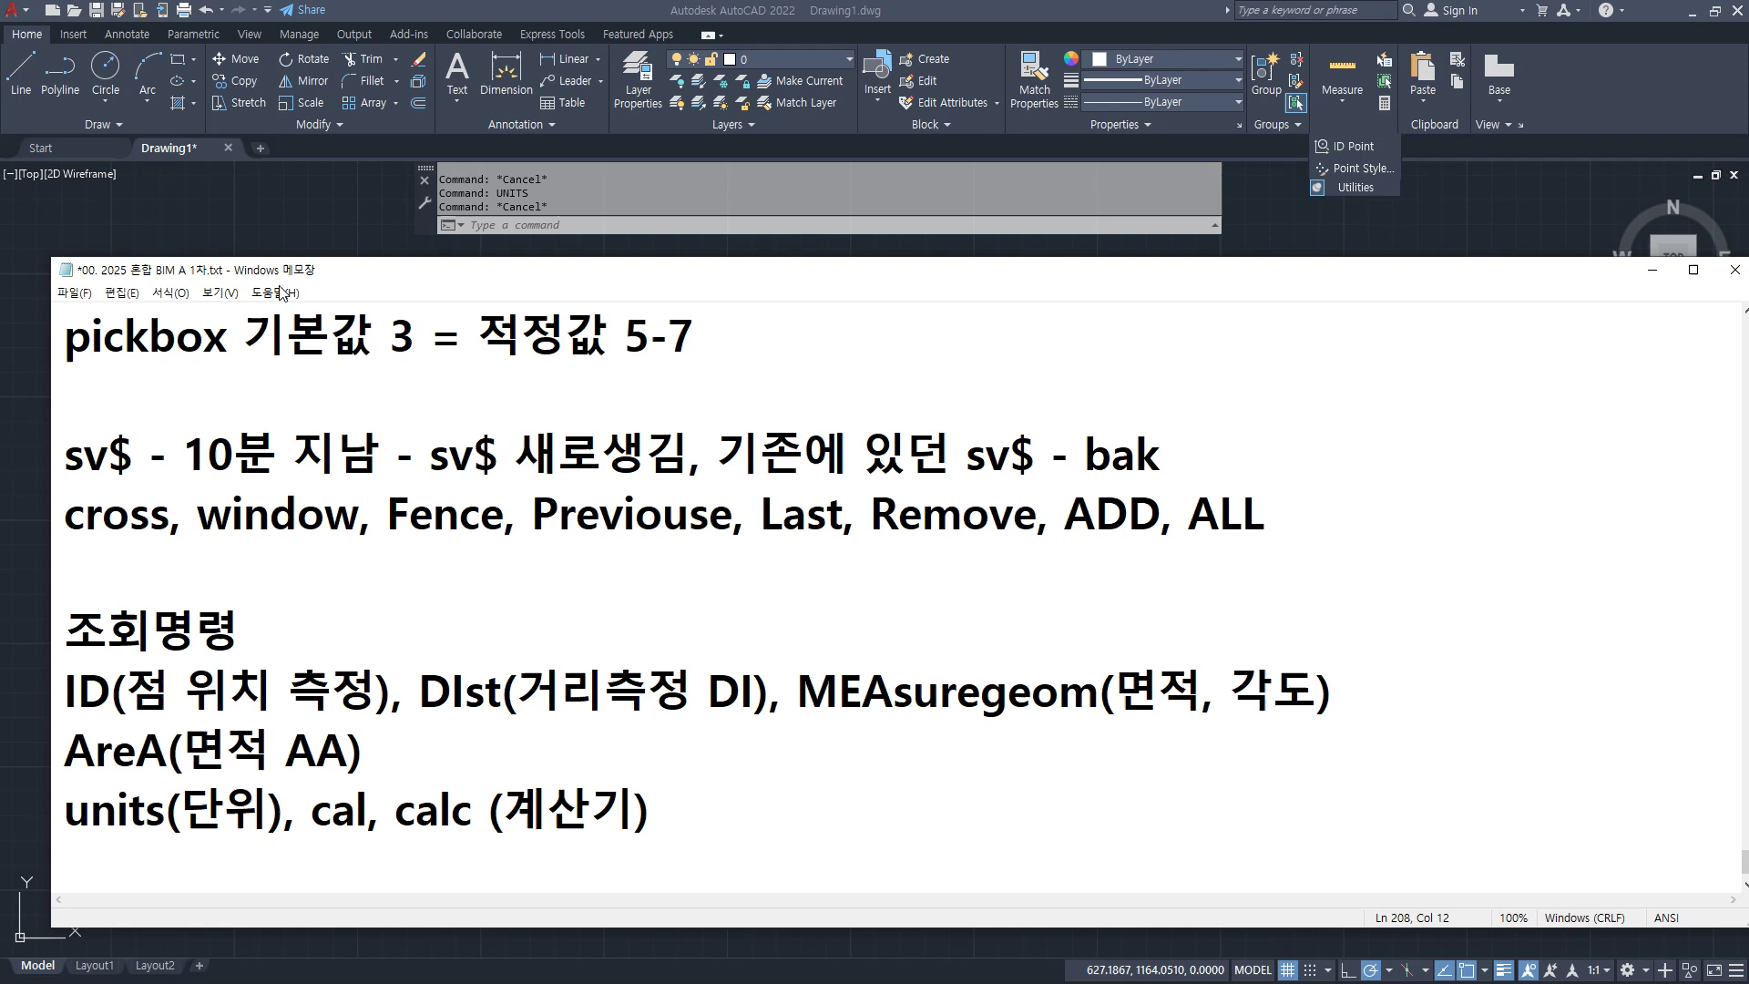
{"action": "left_click", "coordinate": [304, 238]}
{"action": "key", "text": "ctrl+a"}
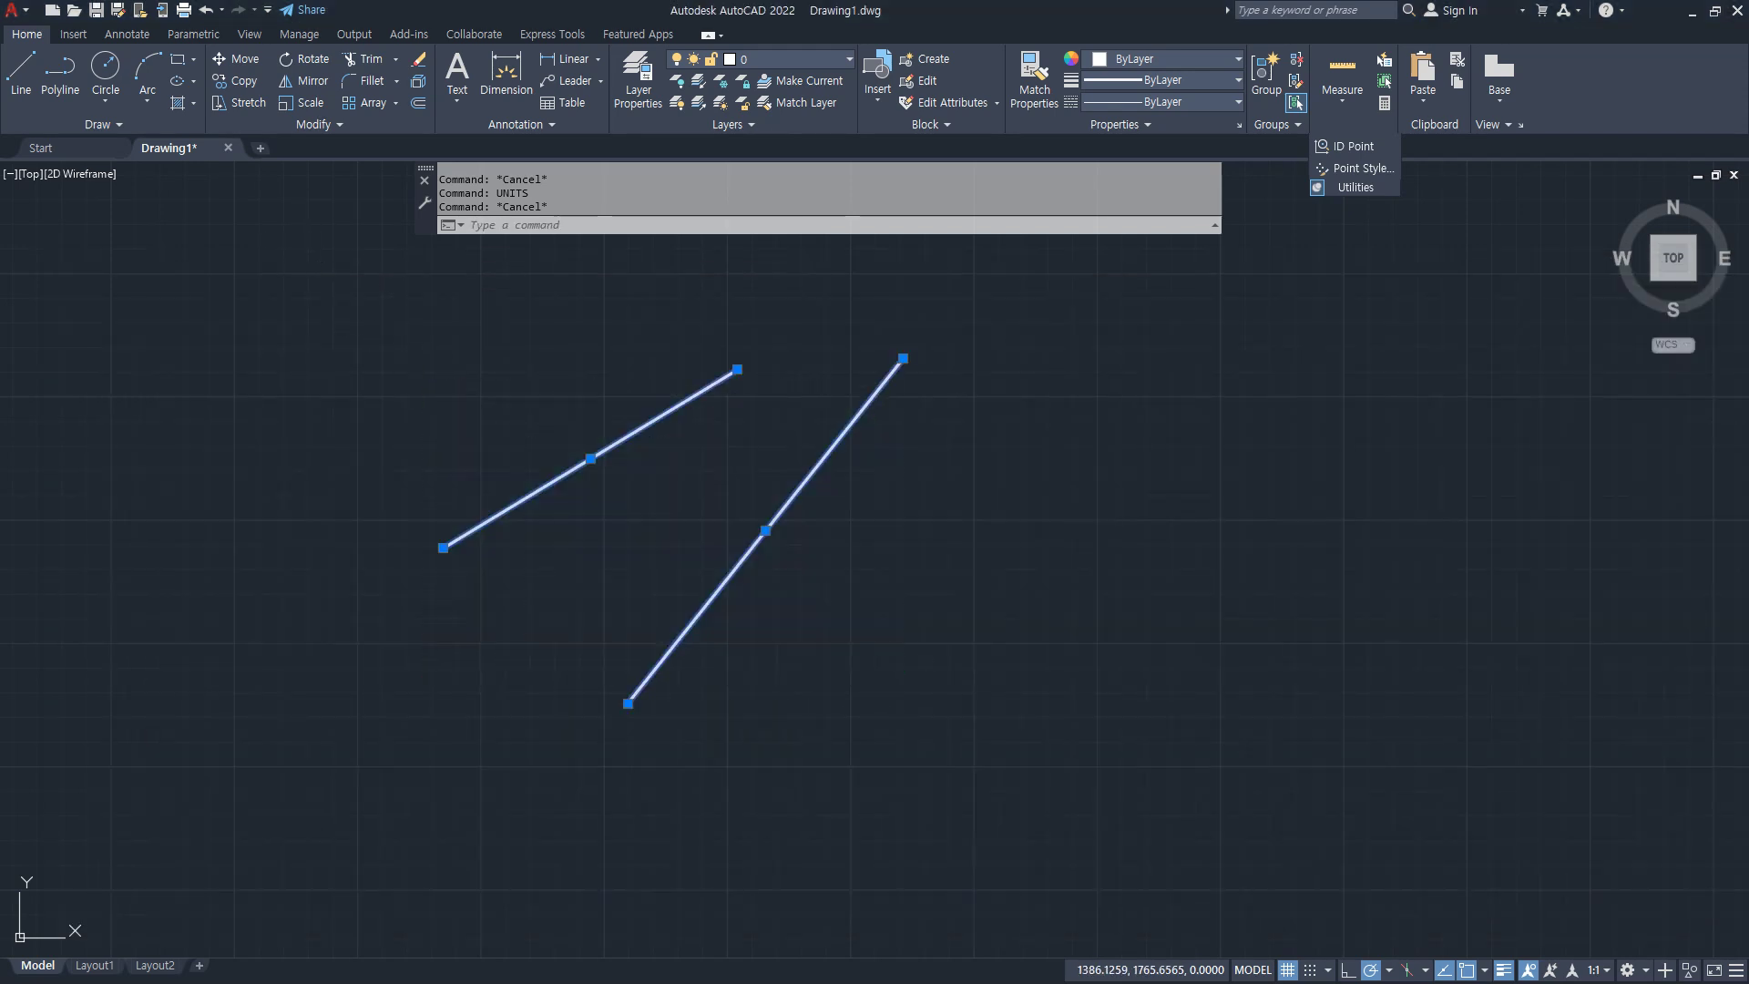
{"action": "key", "text": "Delete"}
{"action": "type", "text": "z"}
{"action": "key", "text": "Return"}
{"action": "type", "text": "a"}
{"action": "key", "text": "Return"}
Step: Check the calculator entry in the Notepad notes and evaluate the expression 5+5*2 with the CAL command
{"action": "key", "text": "alt+Tab"}
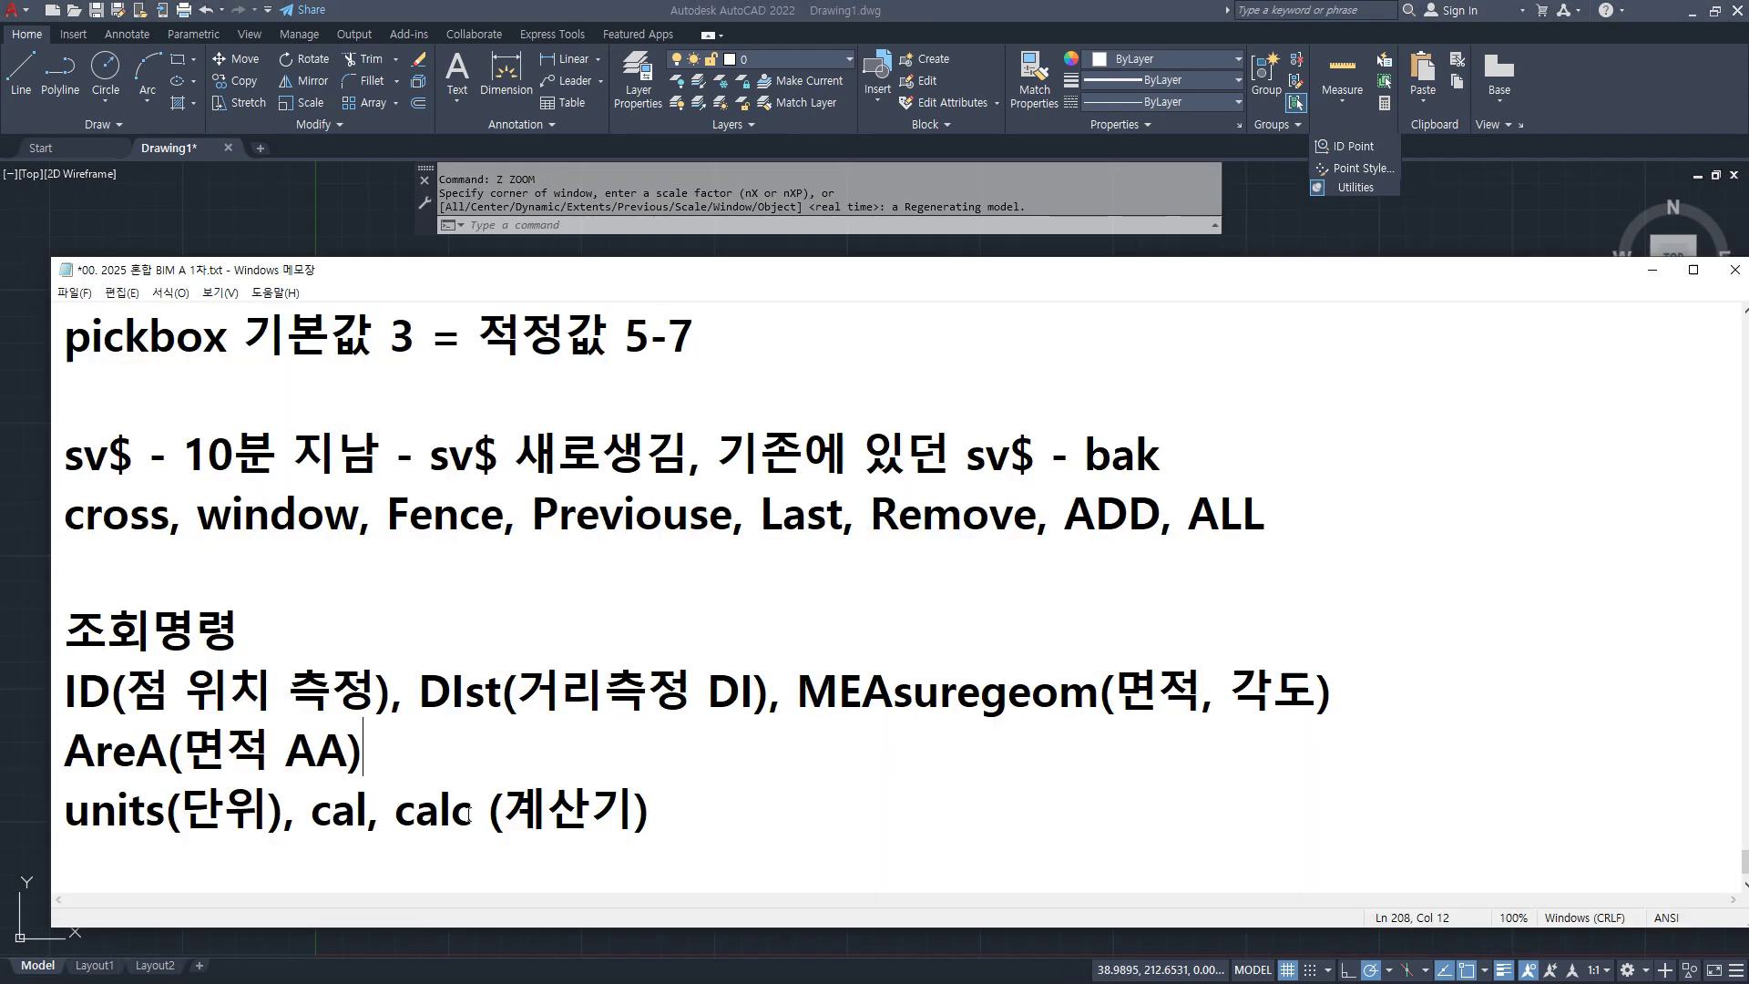
{"action": "left_click_drag", "start_coordinate": [325, 820], "coordinate": [652, 815]}
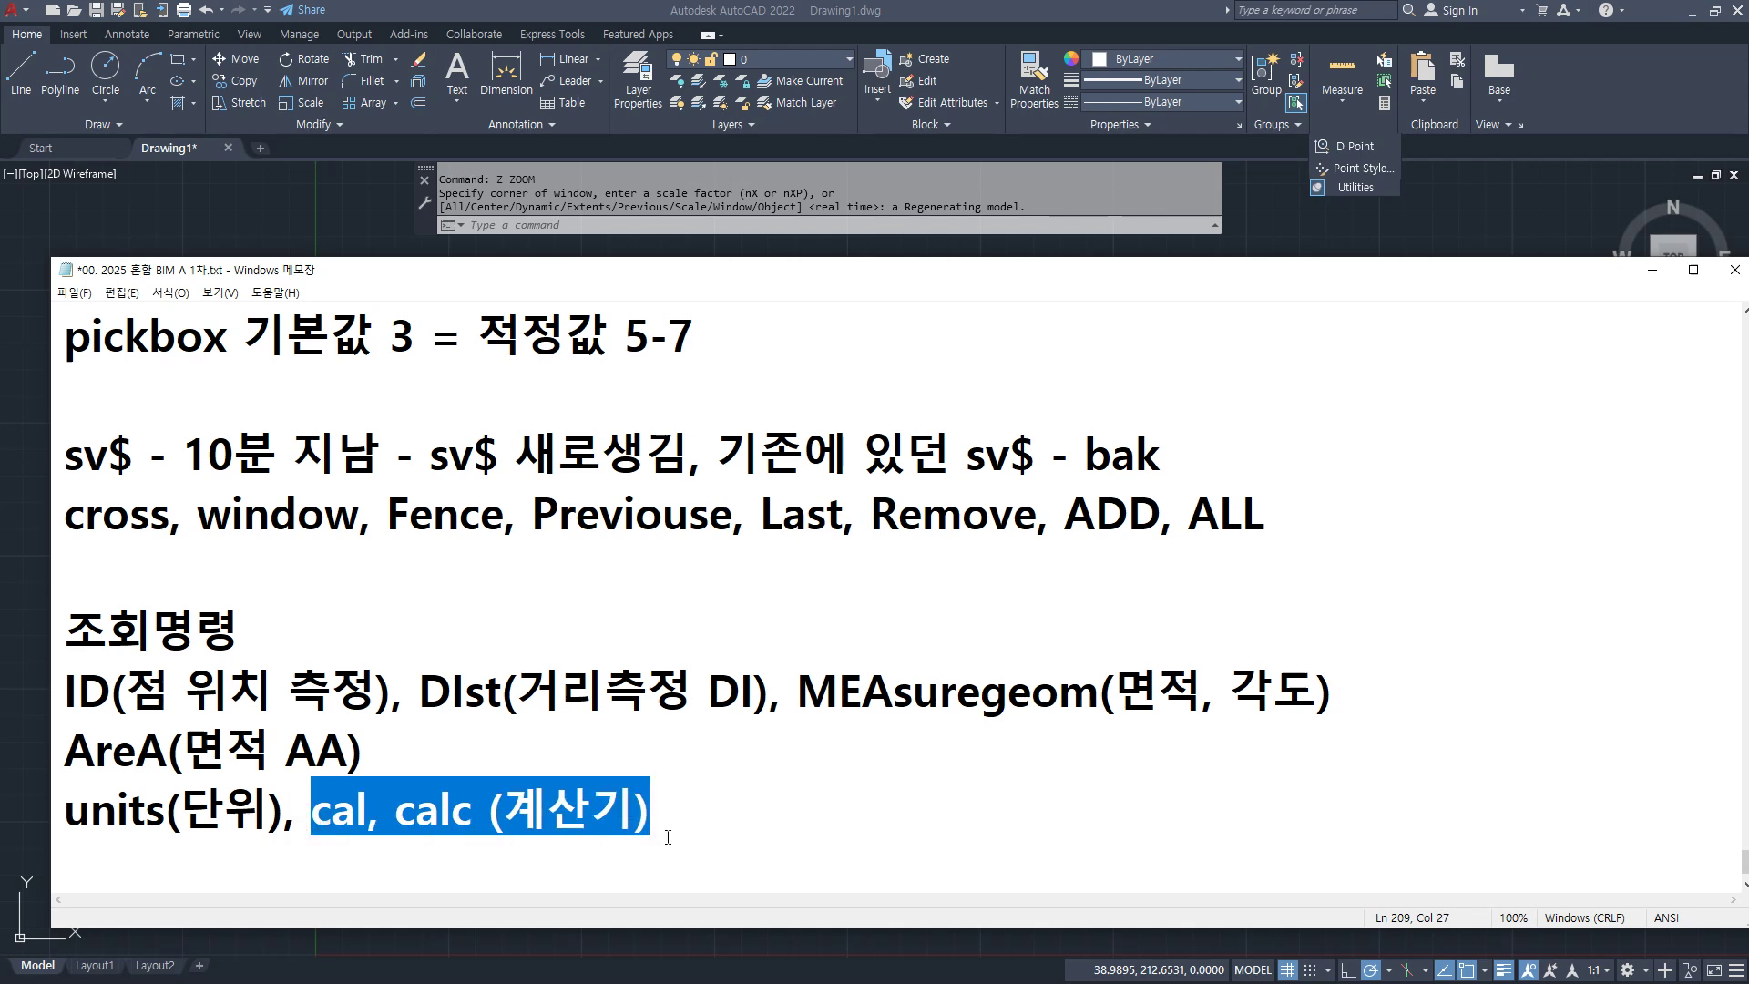
{"action": "key", "text": "Down"}
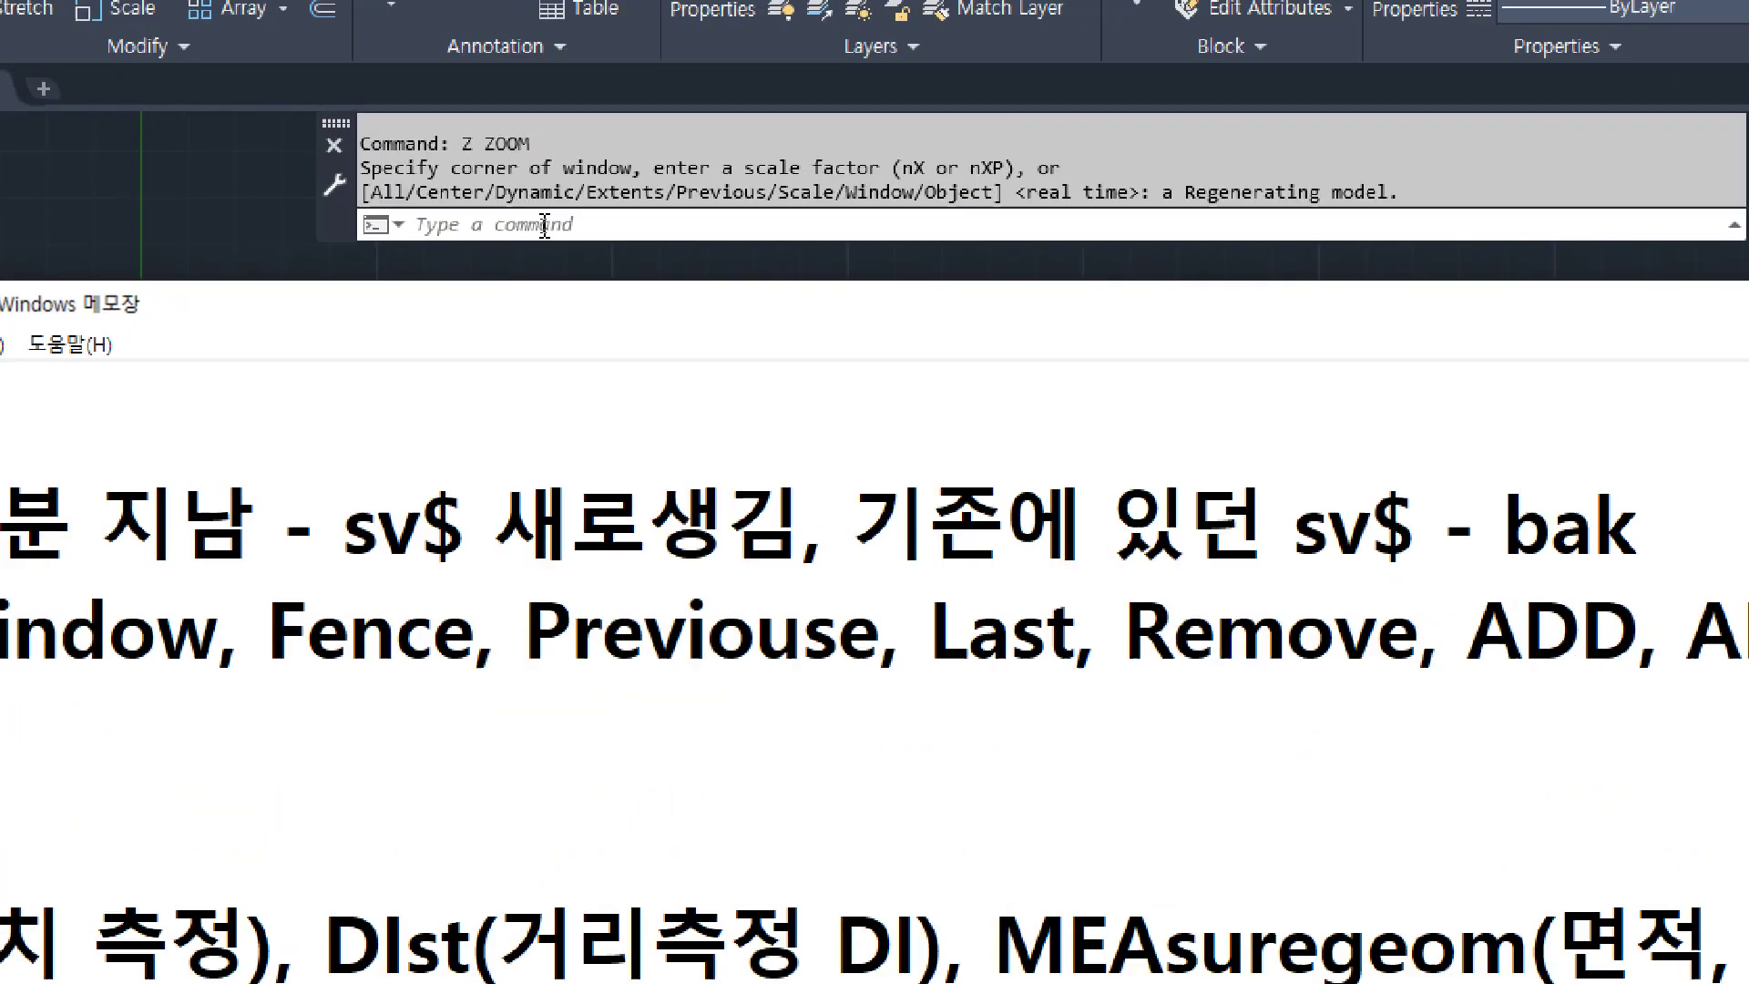
{"action": "left_click", "coordinate": [543, 225]}
{"action": "type", "text": "cal"}
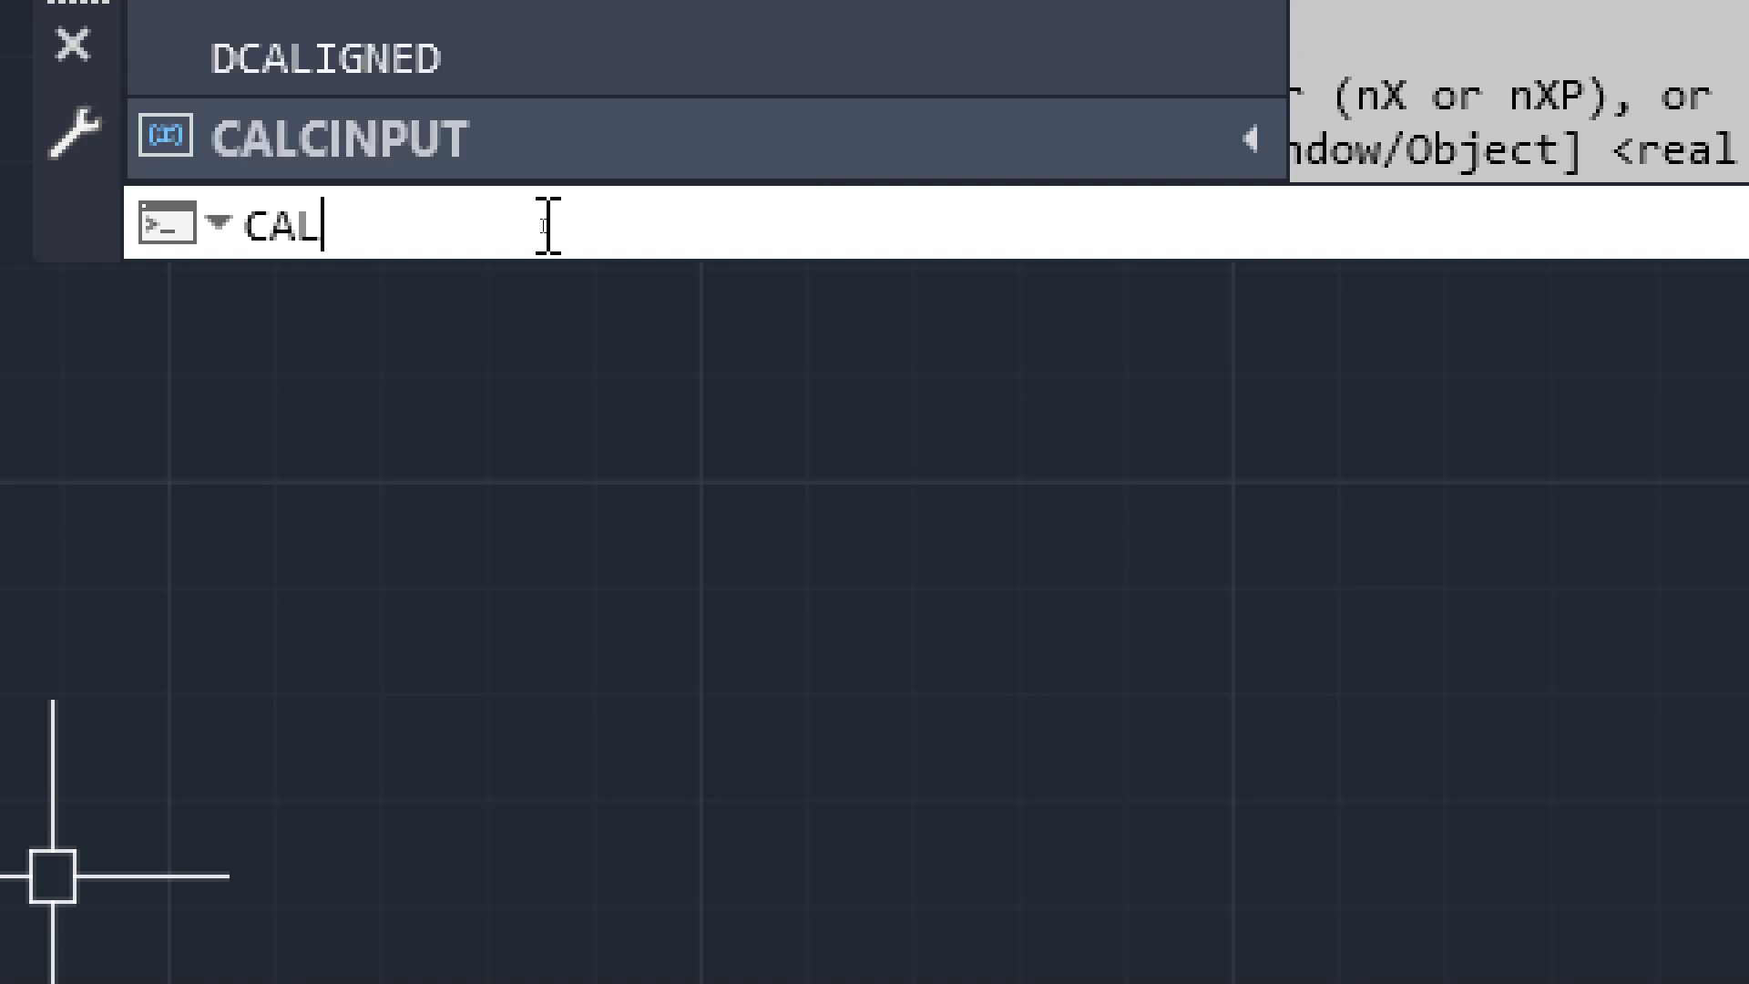
{"action": "key", "text": "Return"}
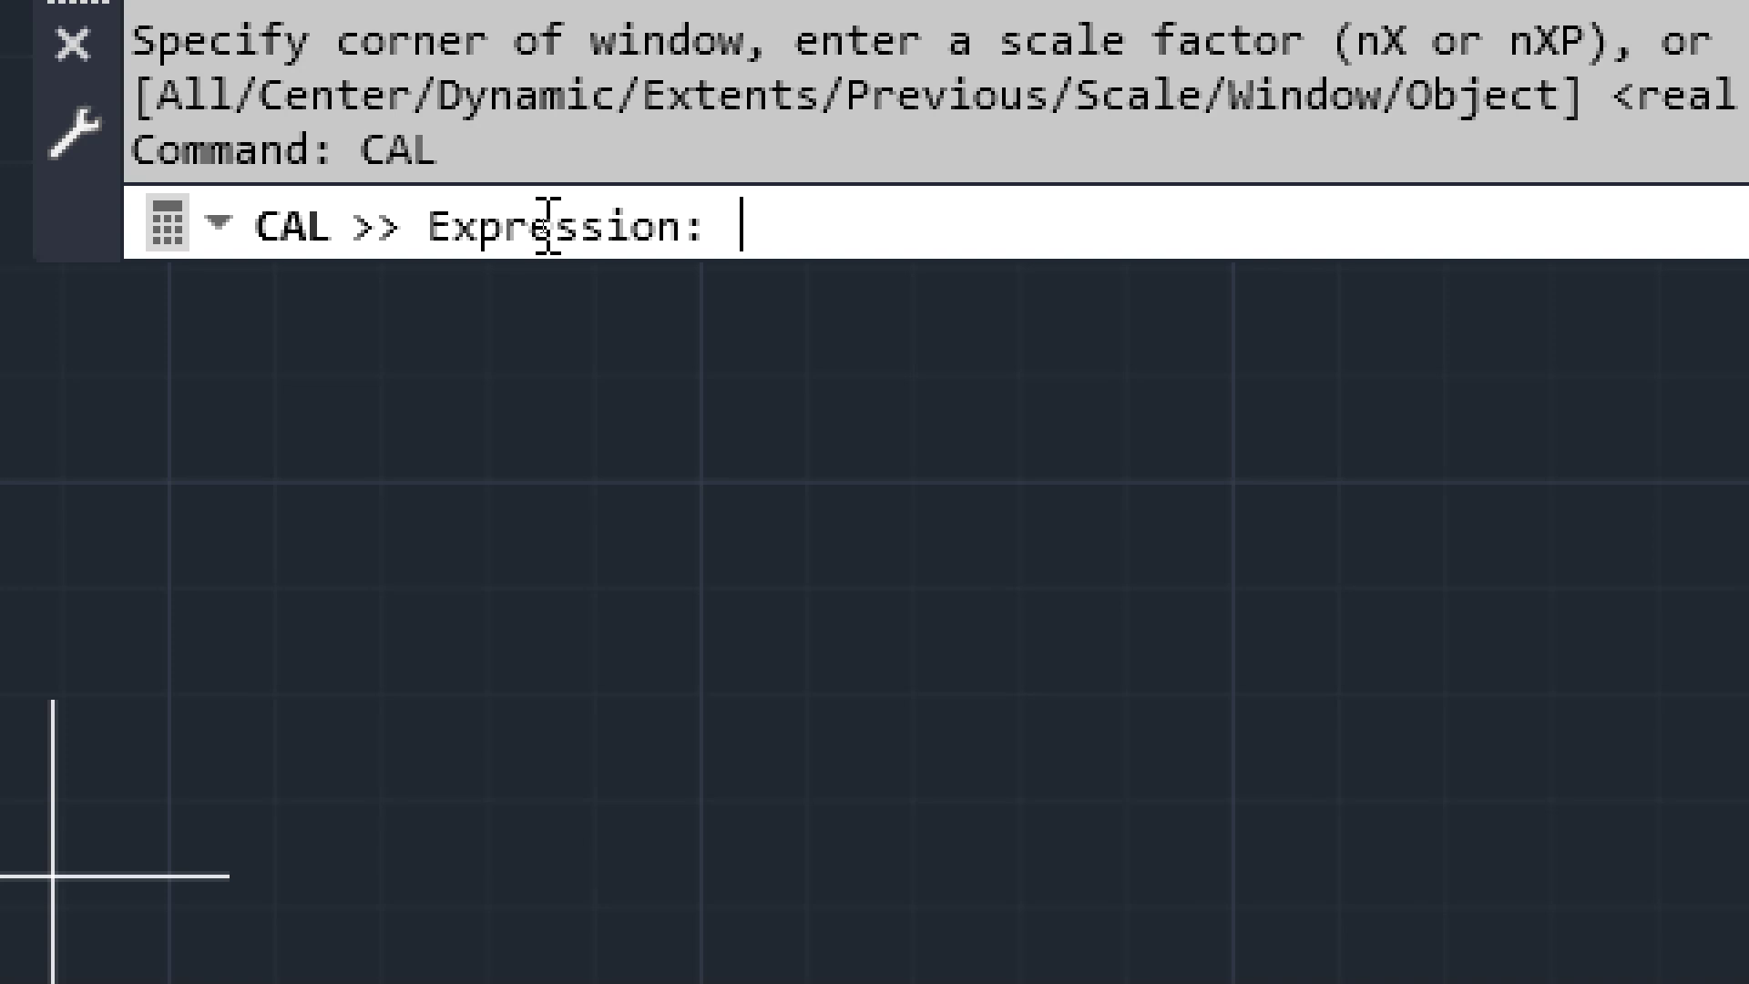
{"action": "type", "text": "5+5*2"}
{"action": "key", "text": "Return"}
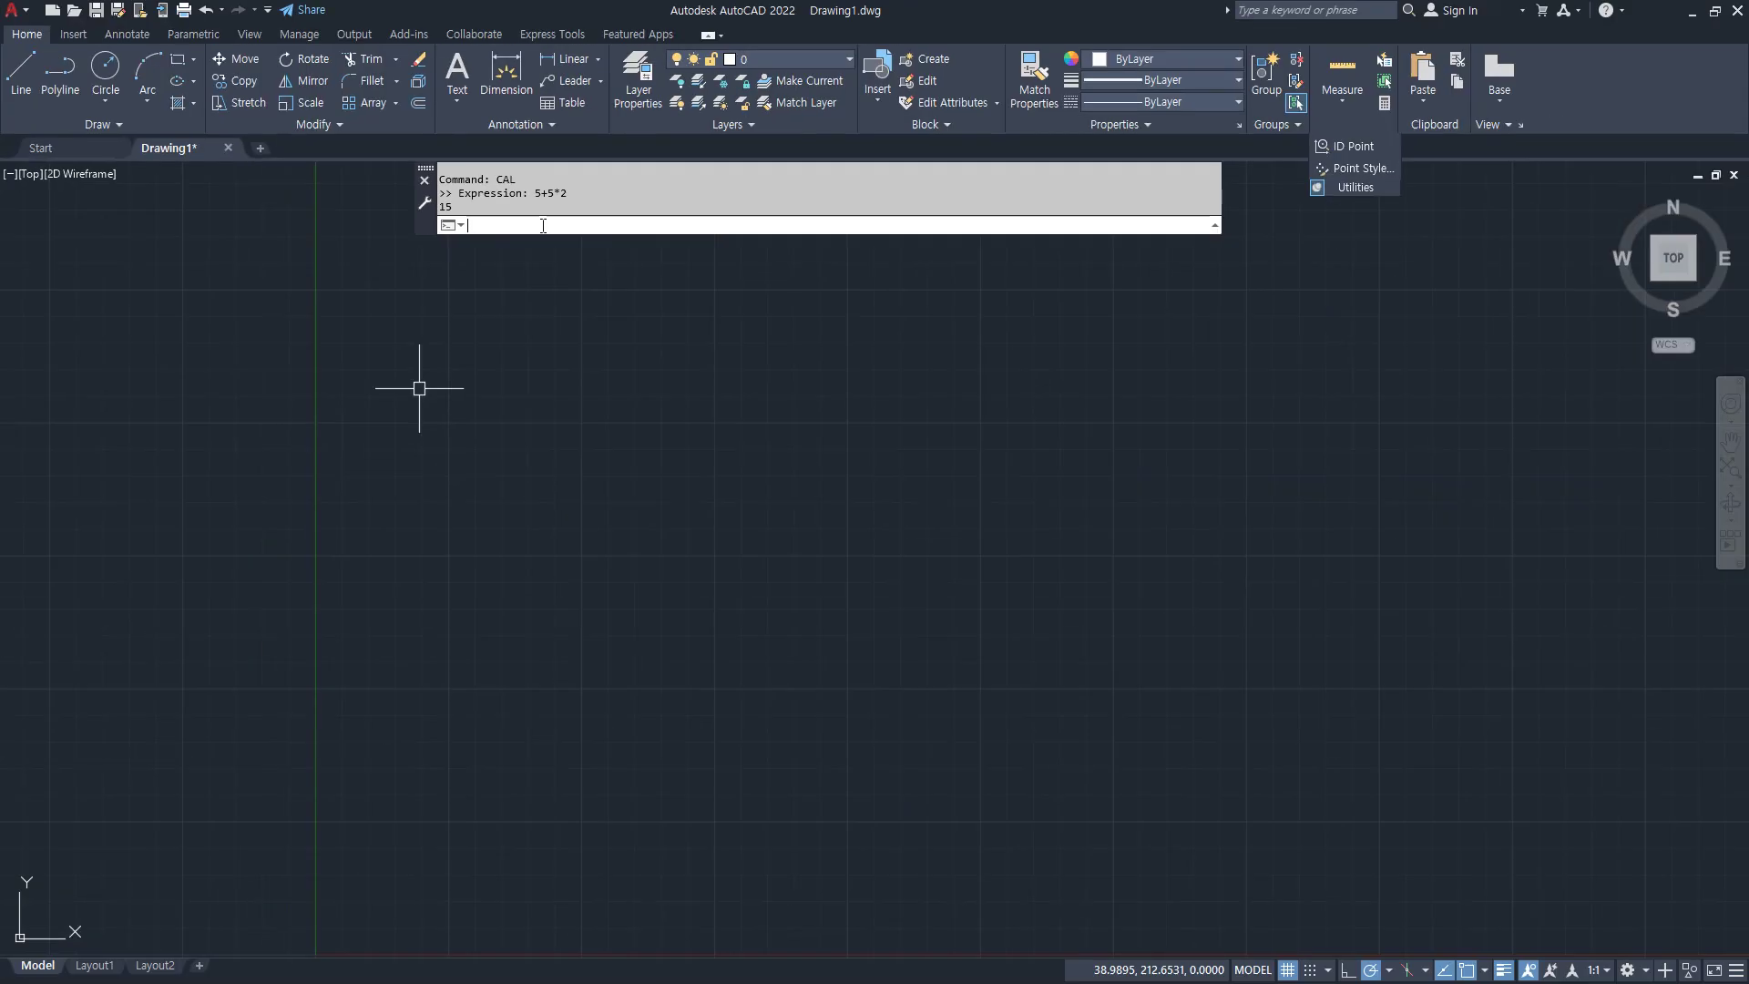
Step: Open QuickCalc with the calc command, move its palette higher and work out an expression ending in 5*2 on its number pad
{"action": "left_click", "coordinate": [615, 227]}
{"action": "type", "text": "c"}
{"action": "type", "text": "alc"}
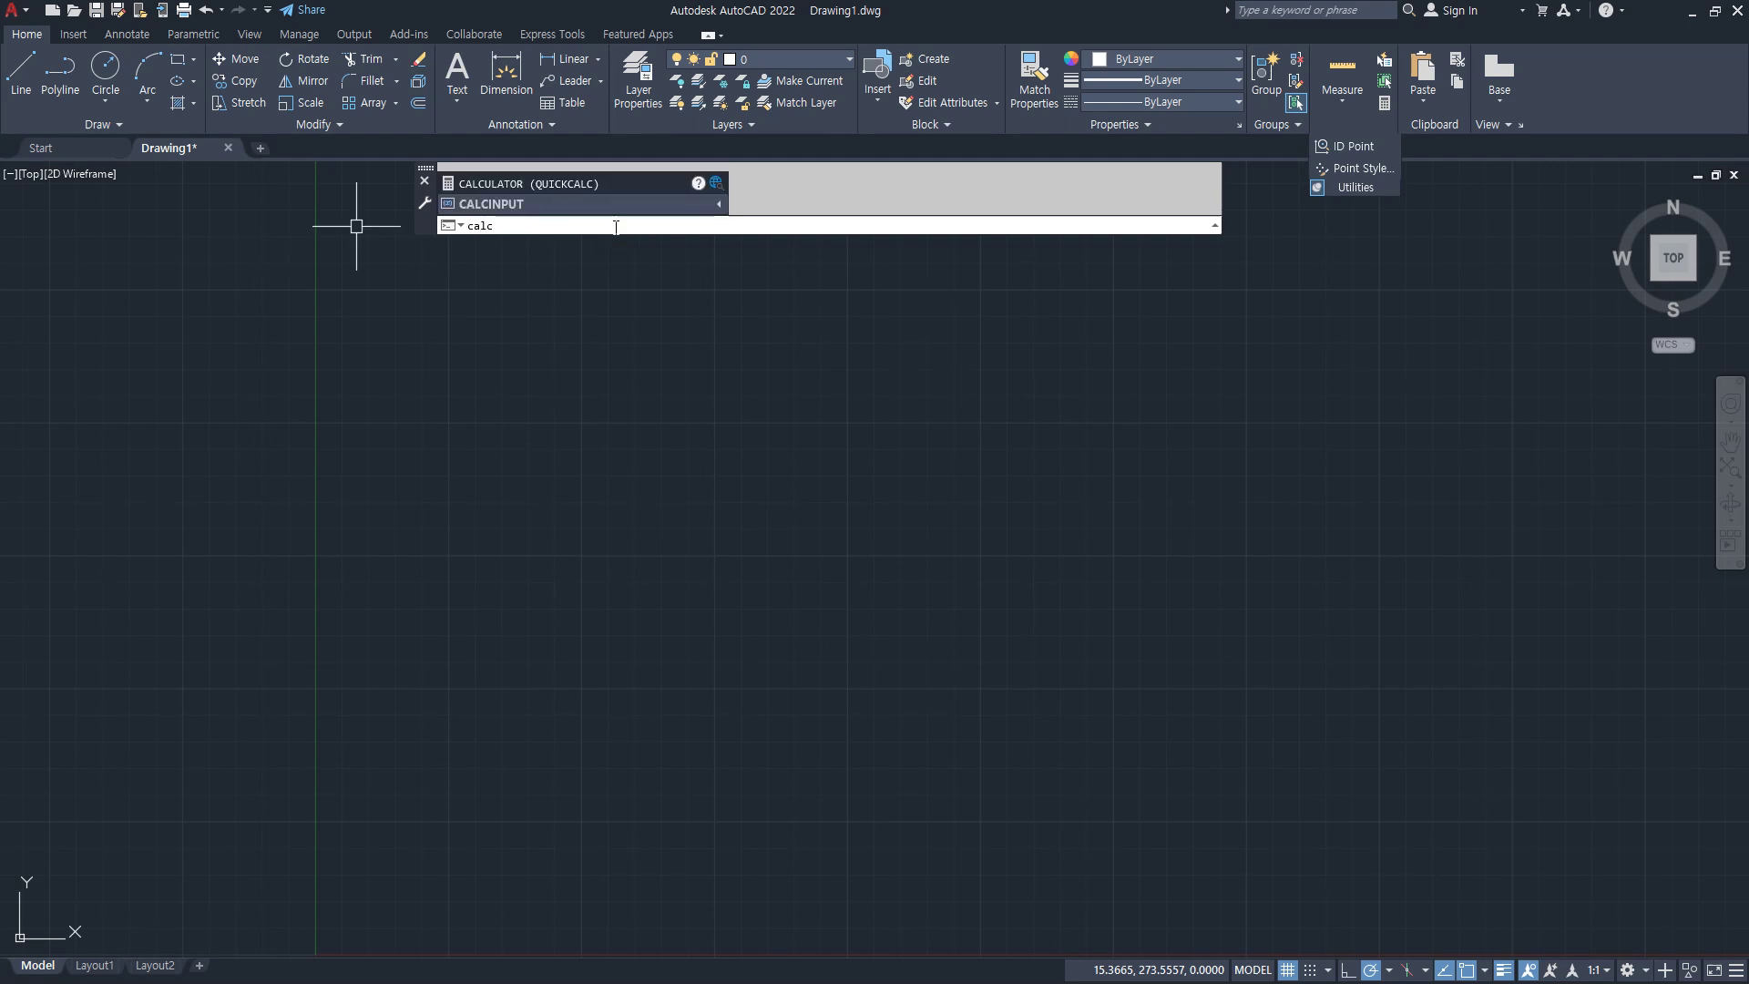
{"action": "key", "text": "Return"}
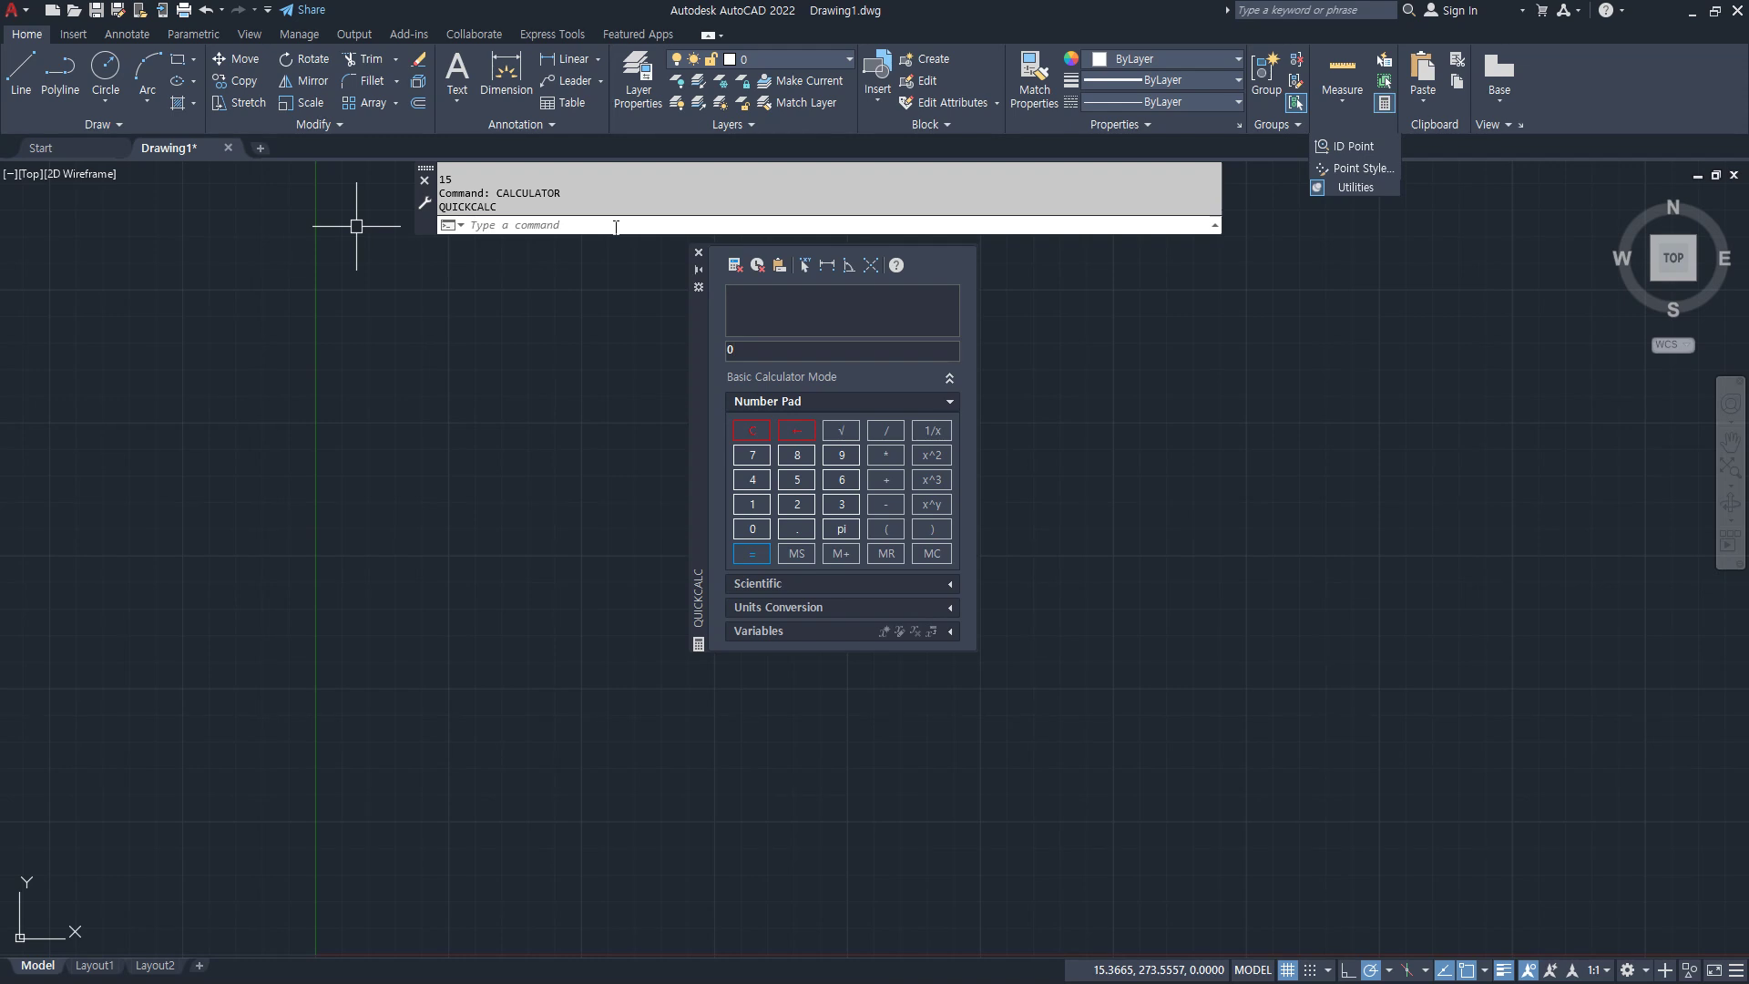
{"action": "mouse_move", "coordinate": [698, 386]}
{"action": "left_mouse_down"}
{"action": "mouse_move", "coordinate": [704, 223]}
{"action": "mouse_move", "coordinate": [665, 226]}
{"action": "mouse_move", "coordinate": [651, 303]}
{"action": "left_mouse_up"}
{"action": "left_click", "coordinate": [747, 391]}
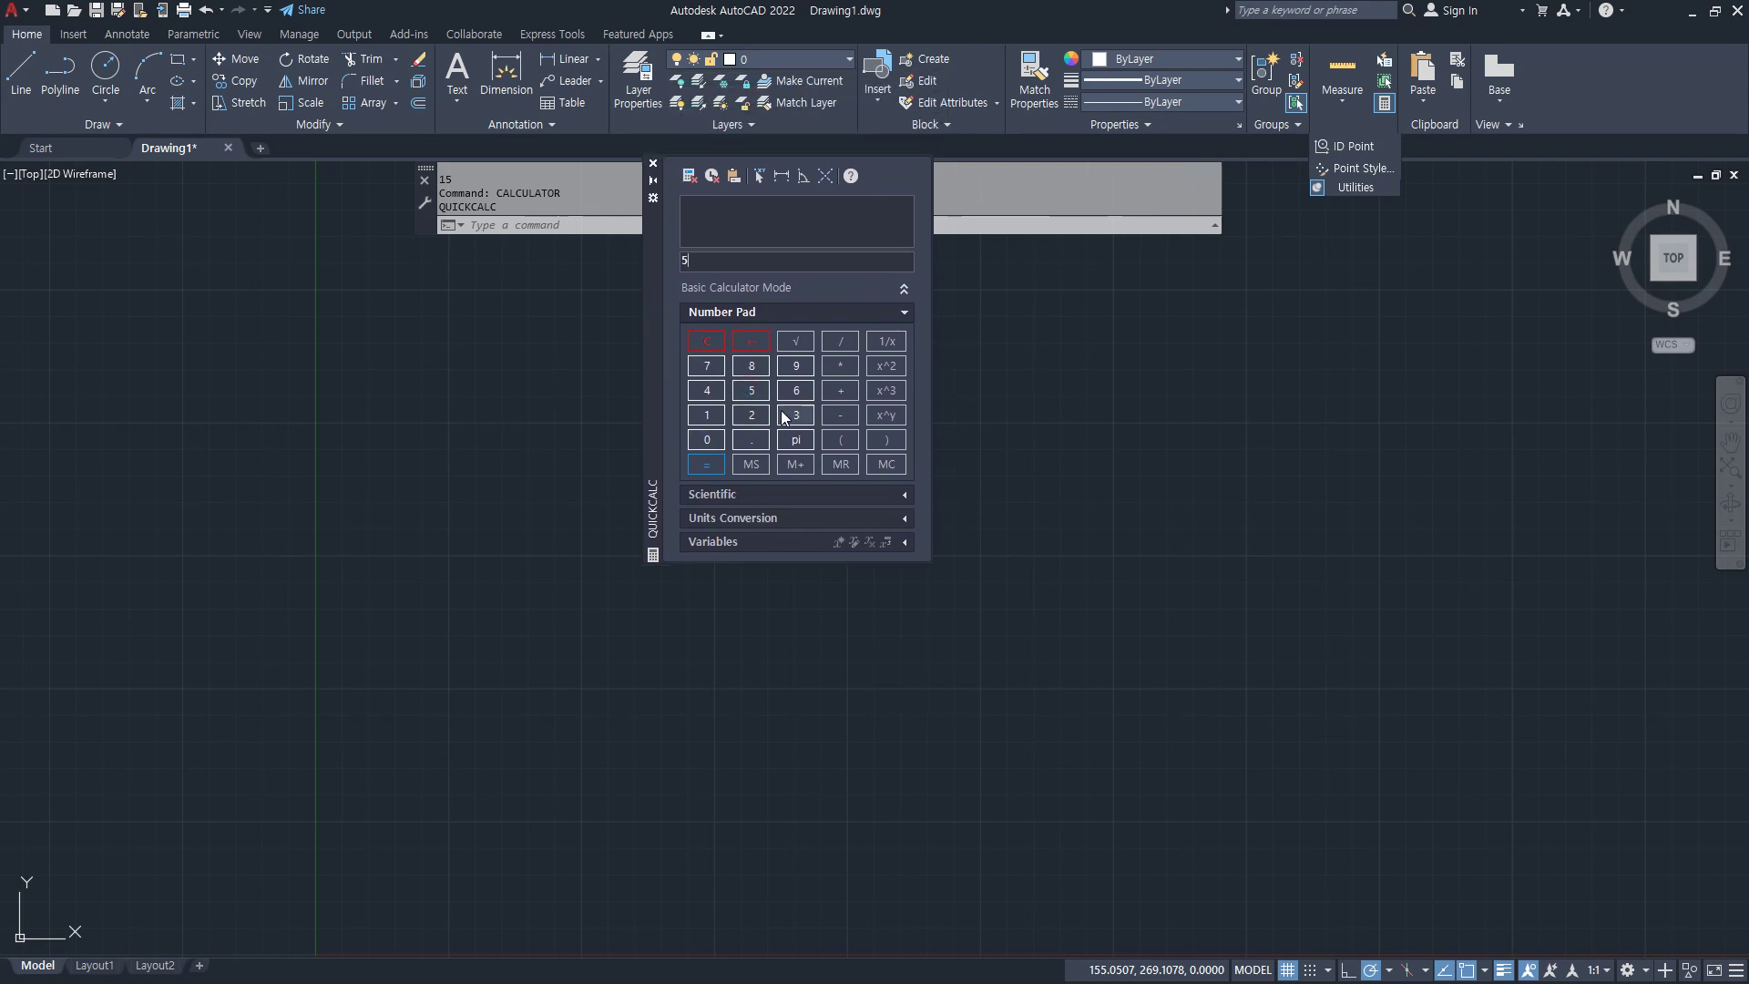
{"action": "left_click", "coordinate": [751, 391]}
{"action": "left_click", "coordinate": [840, 365]}
{"action": "left_click", "coordinate": [753, 414]}
{"action": "left_click", "coordinate": [708, 466]}
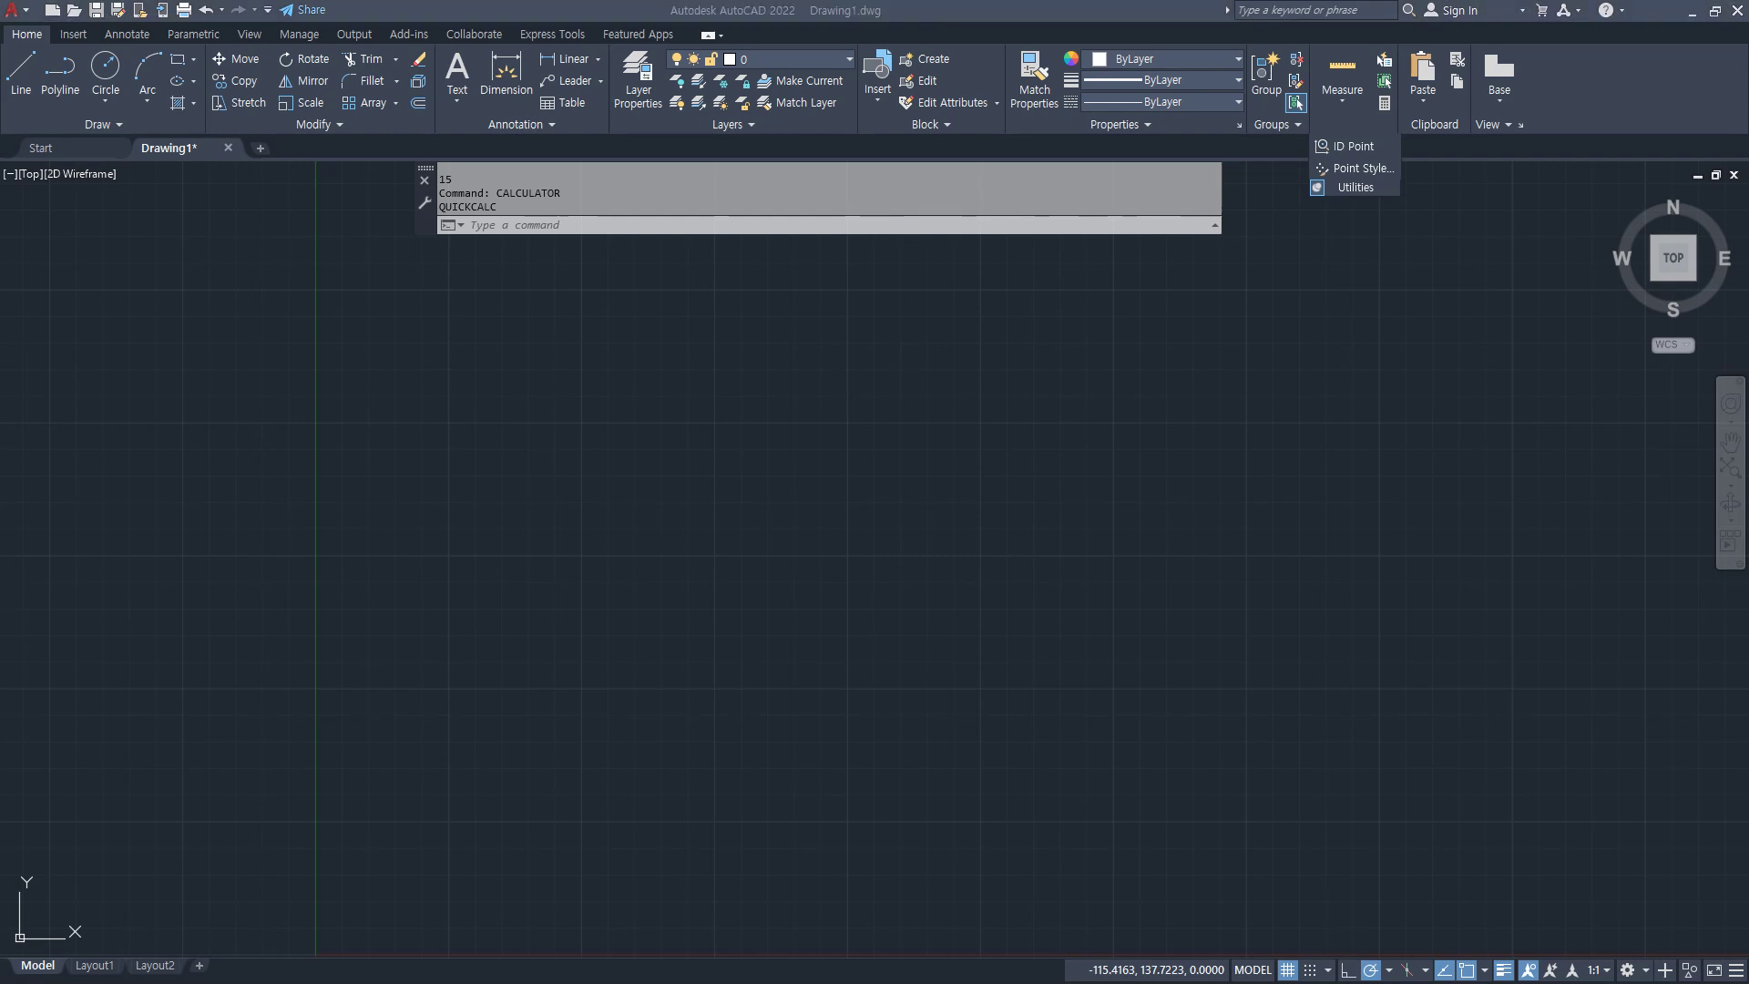
Step: Launch the Windows Calculator by running calc from the Windows Run dialog, then close the calculator
{"action": "key", "text": "super+r"}
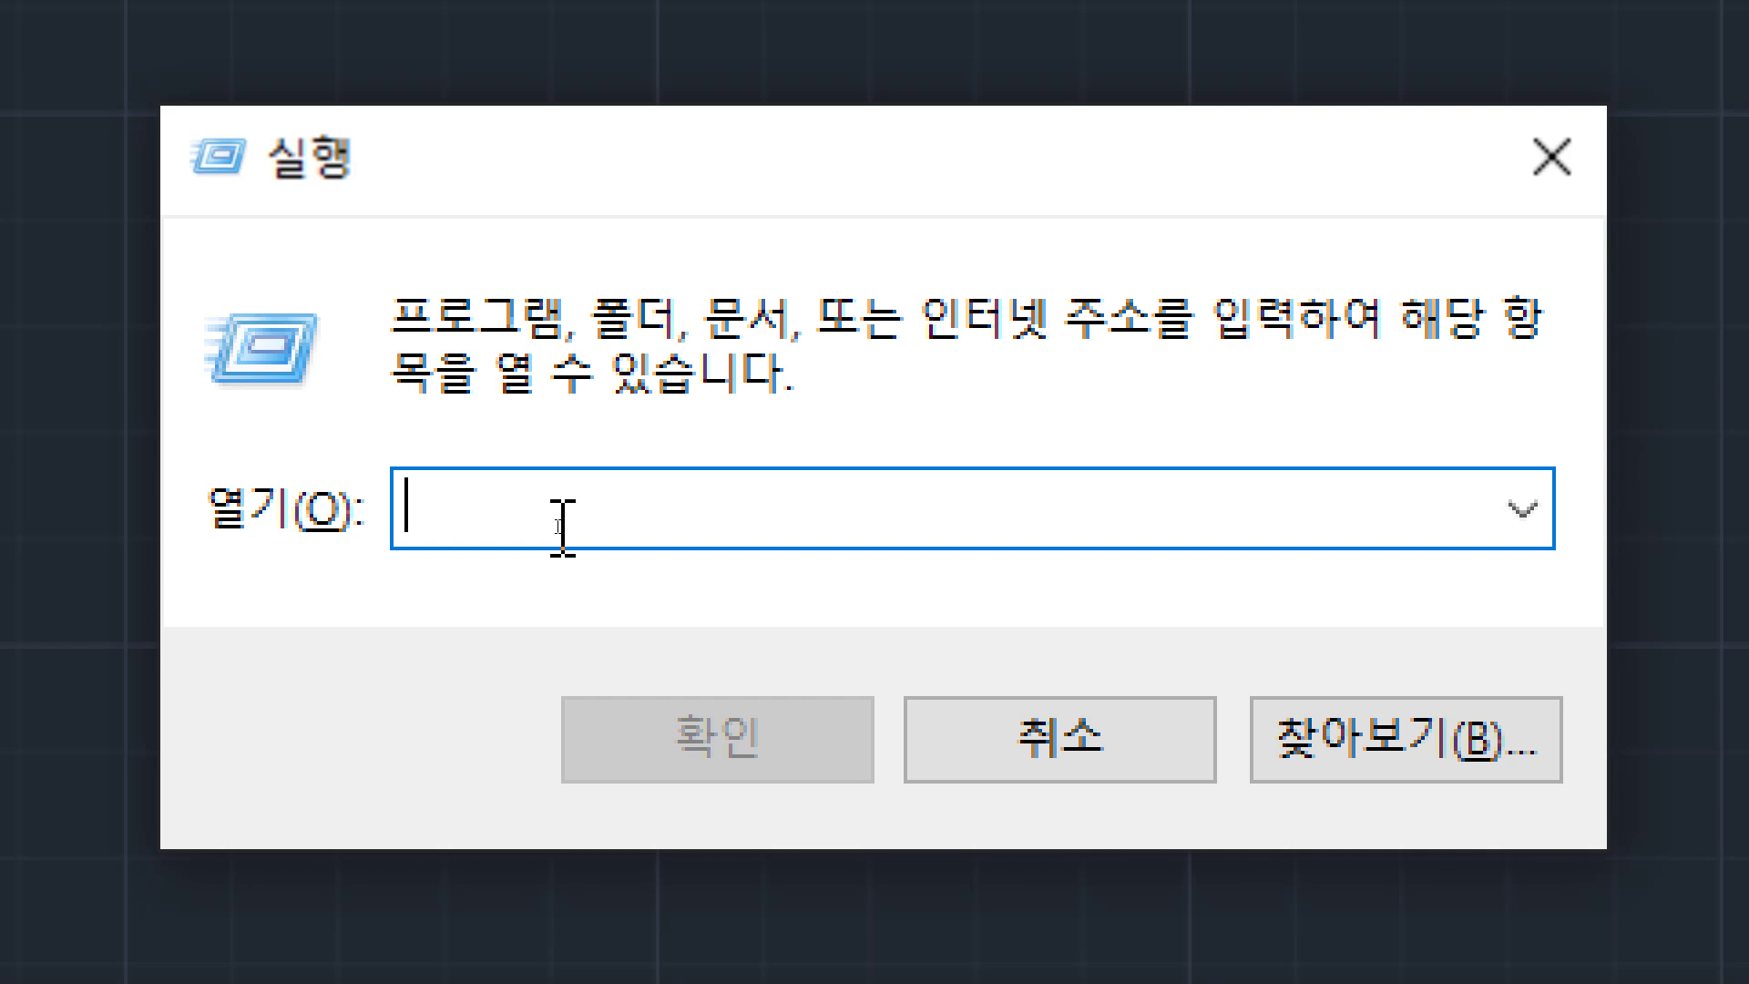
{"action": "type", "text": "c"}
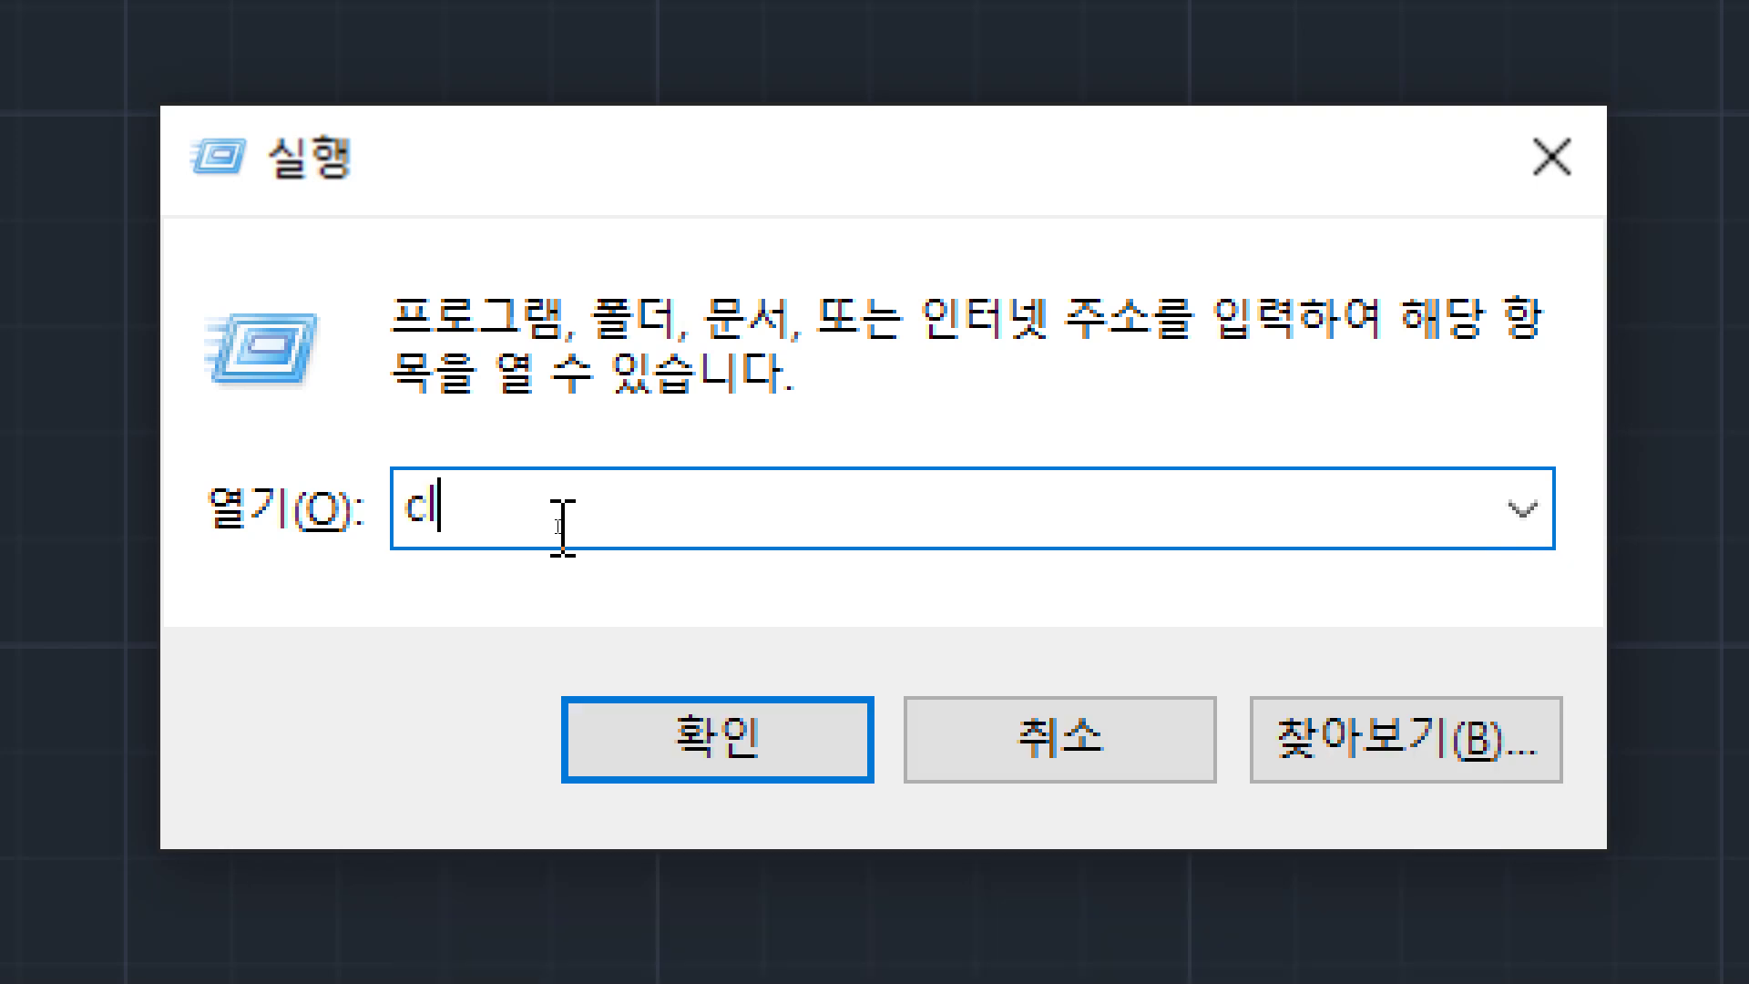
{"action": "type", "text": "alc"}
{"action": "key", "text": "Return"}
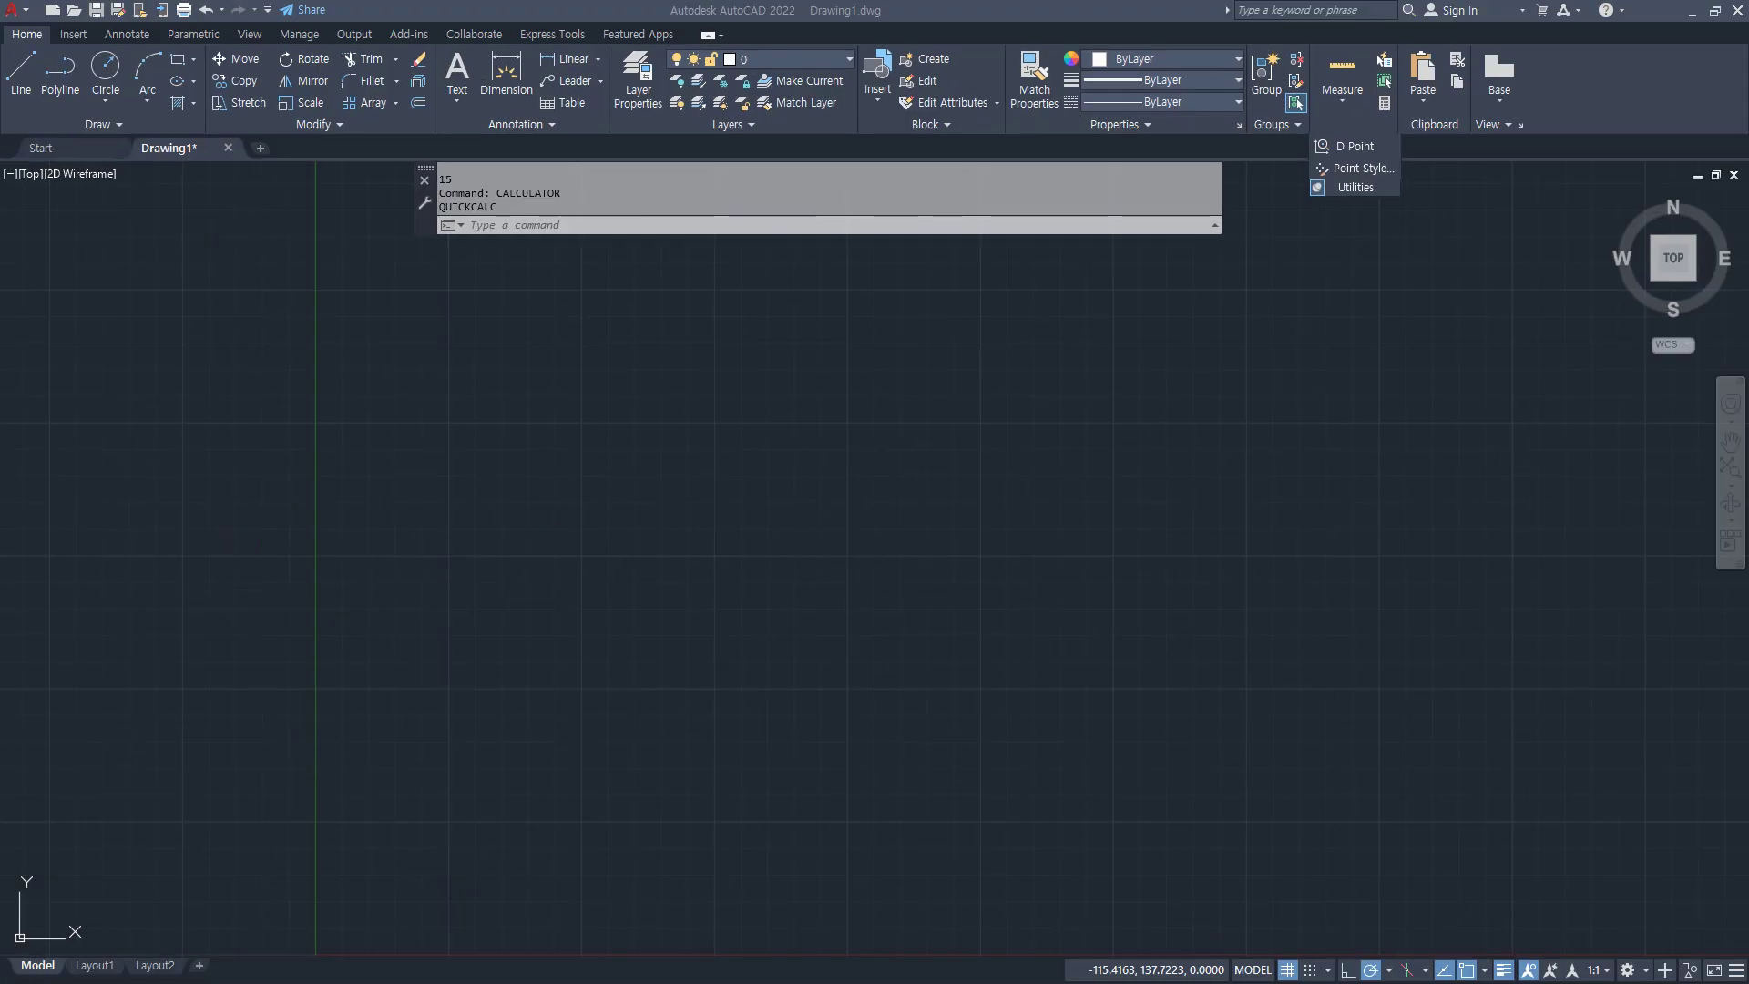
{"action": "left_click_drag", "start_coordinate": [642, 287], "coordinate": [816, 288]}
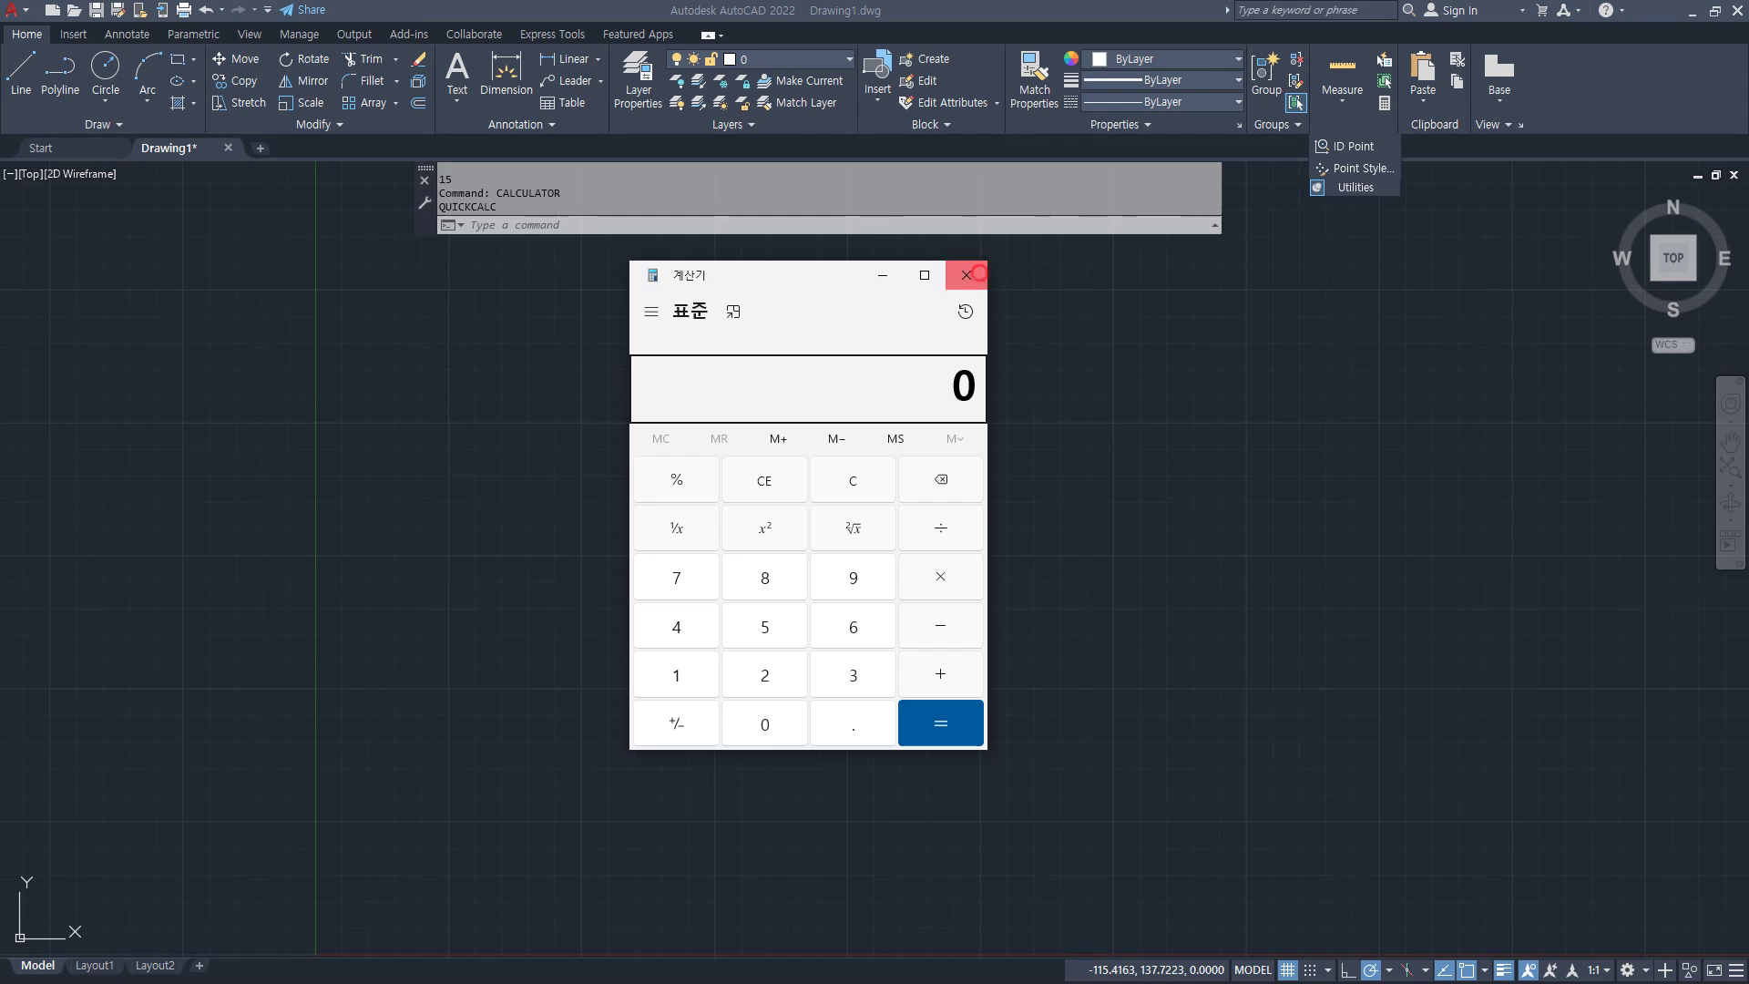
{"action": "left_click", "coordinate": [979, 275]}
Step: Draw a 1000 by 1000 square with RECTANG, with its lower corner placed slightly above and to the right of the origin
{"action": "type", "text": "z"}
{"action": "key", "text": "Return"}
{"action": "type", "text": "a"}
{"action": "key", "text": "Return"}
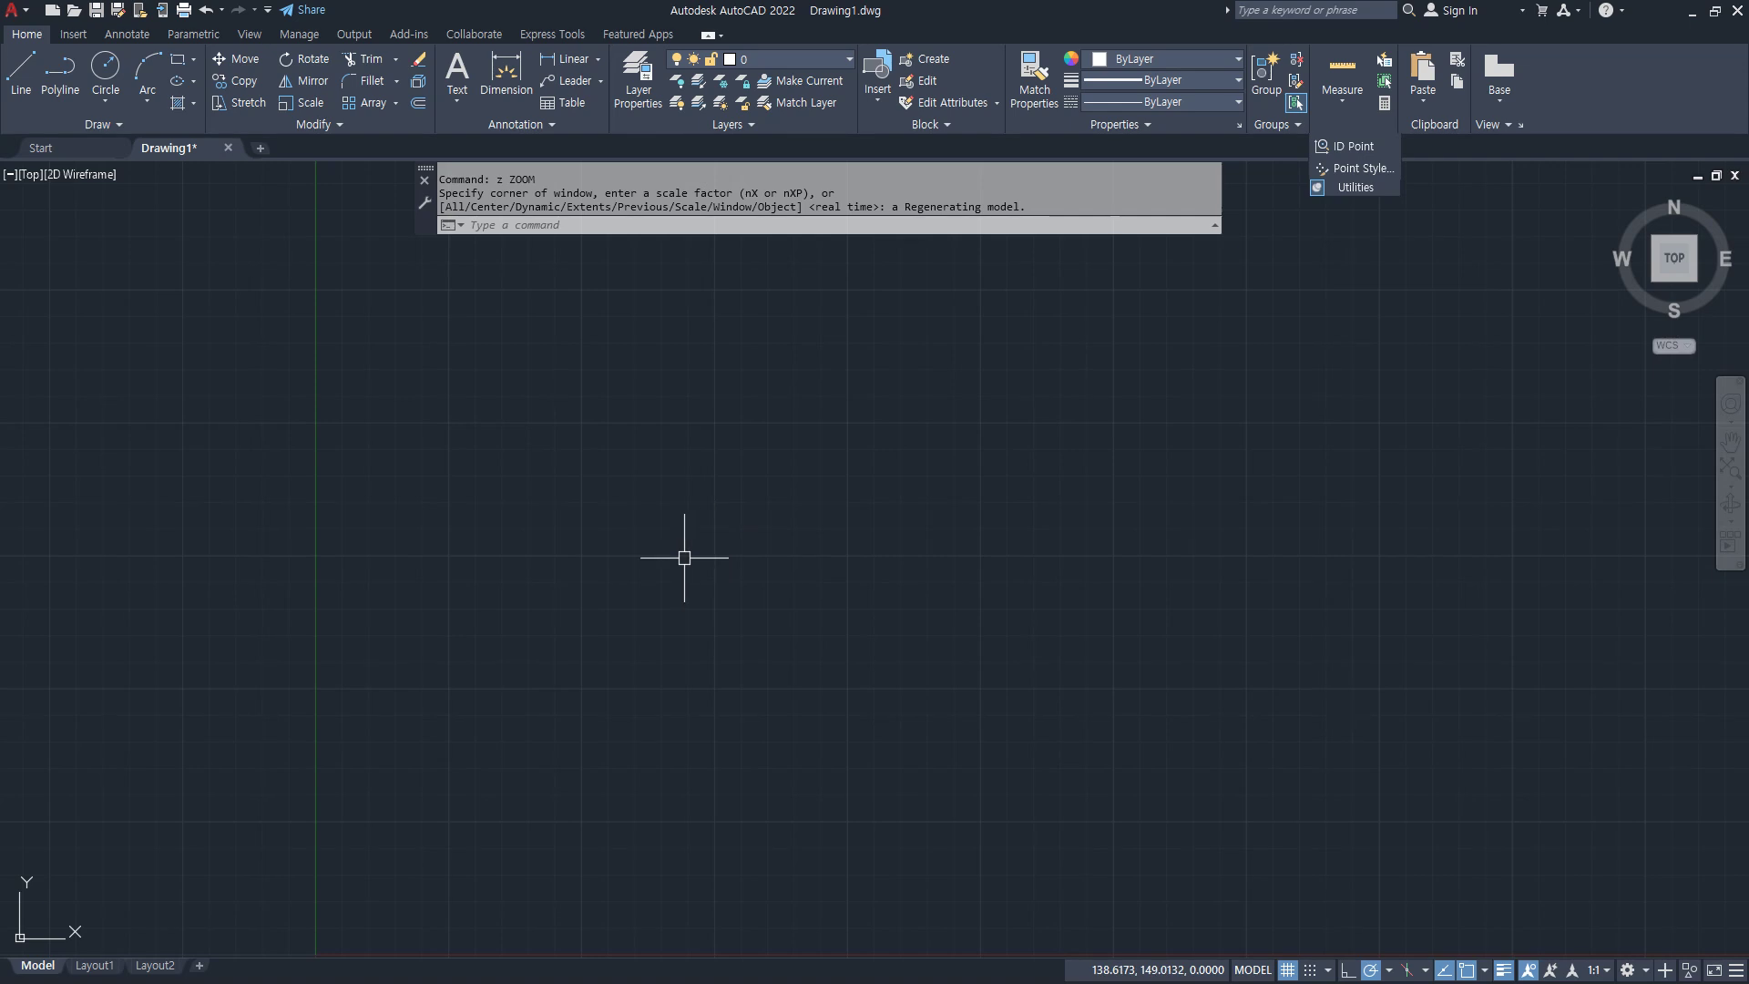
{"action": "type", "text": "rec"}
{"action": "key", "text": "Return"}
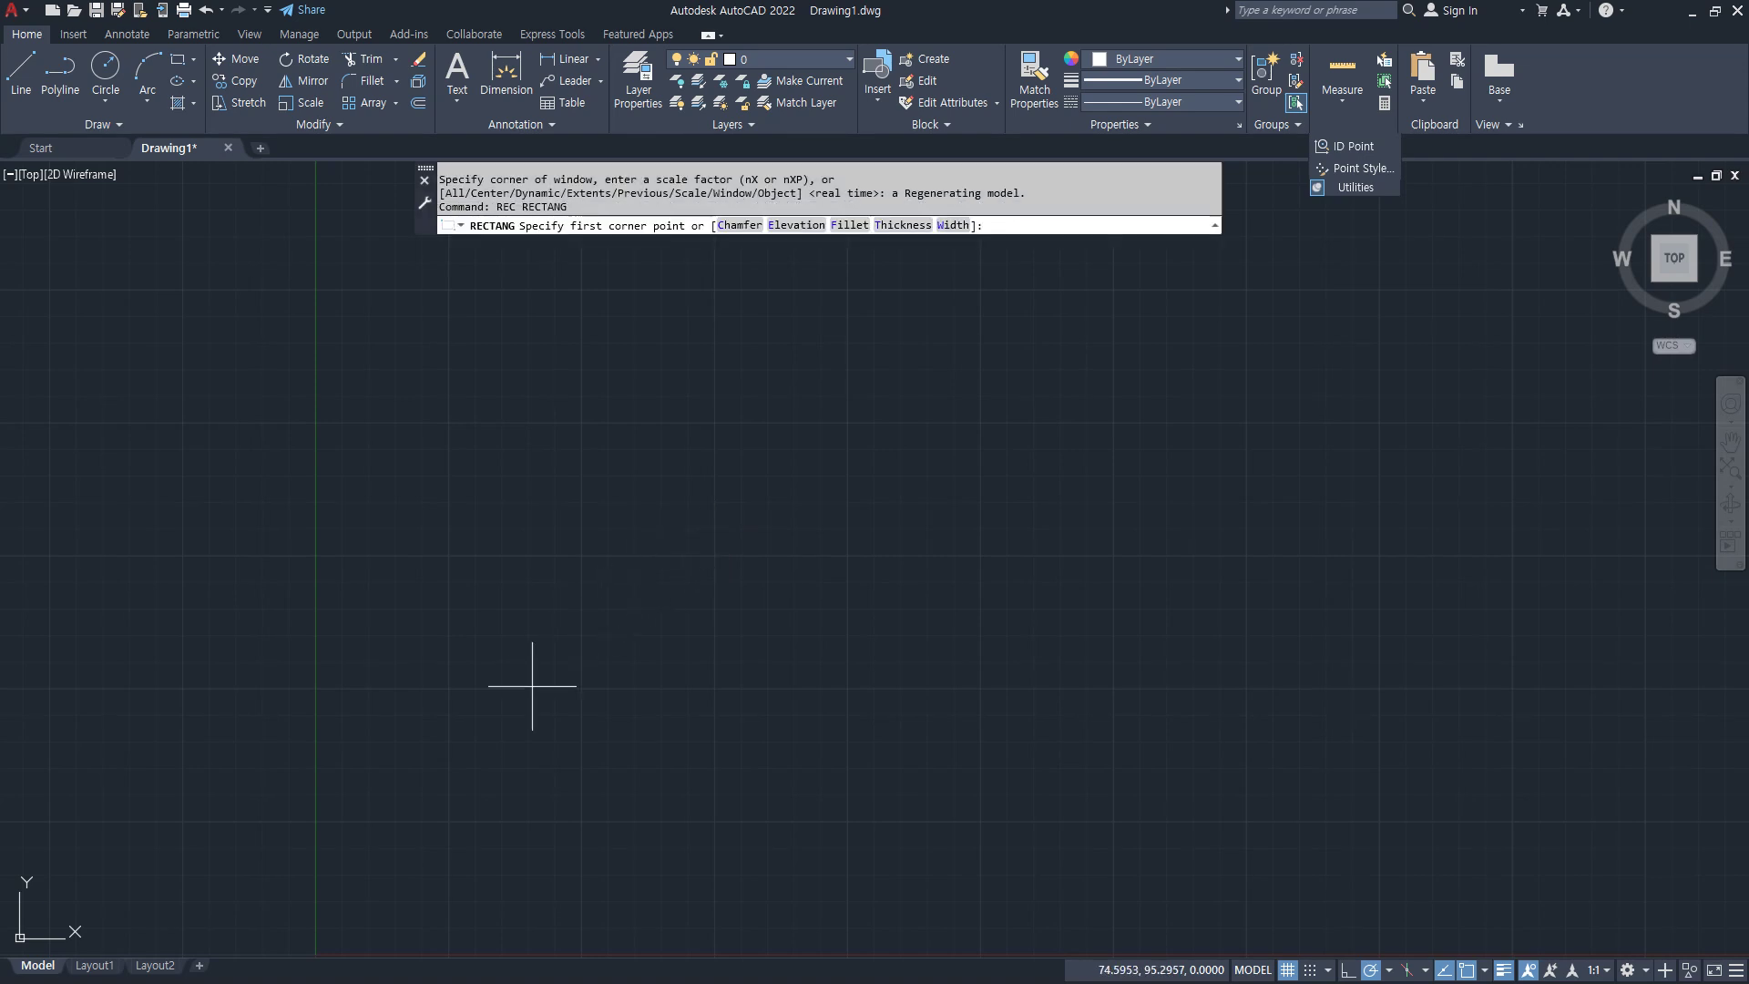
{"action": "left_click", "coordinate": [547, 683]}
{"action": "type", "text": "@1000,1000"}
{"action": "key", "text": "Return"}
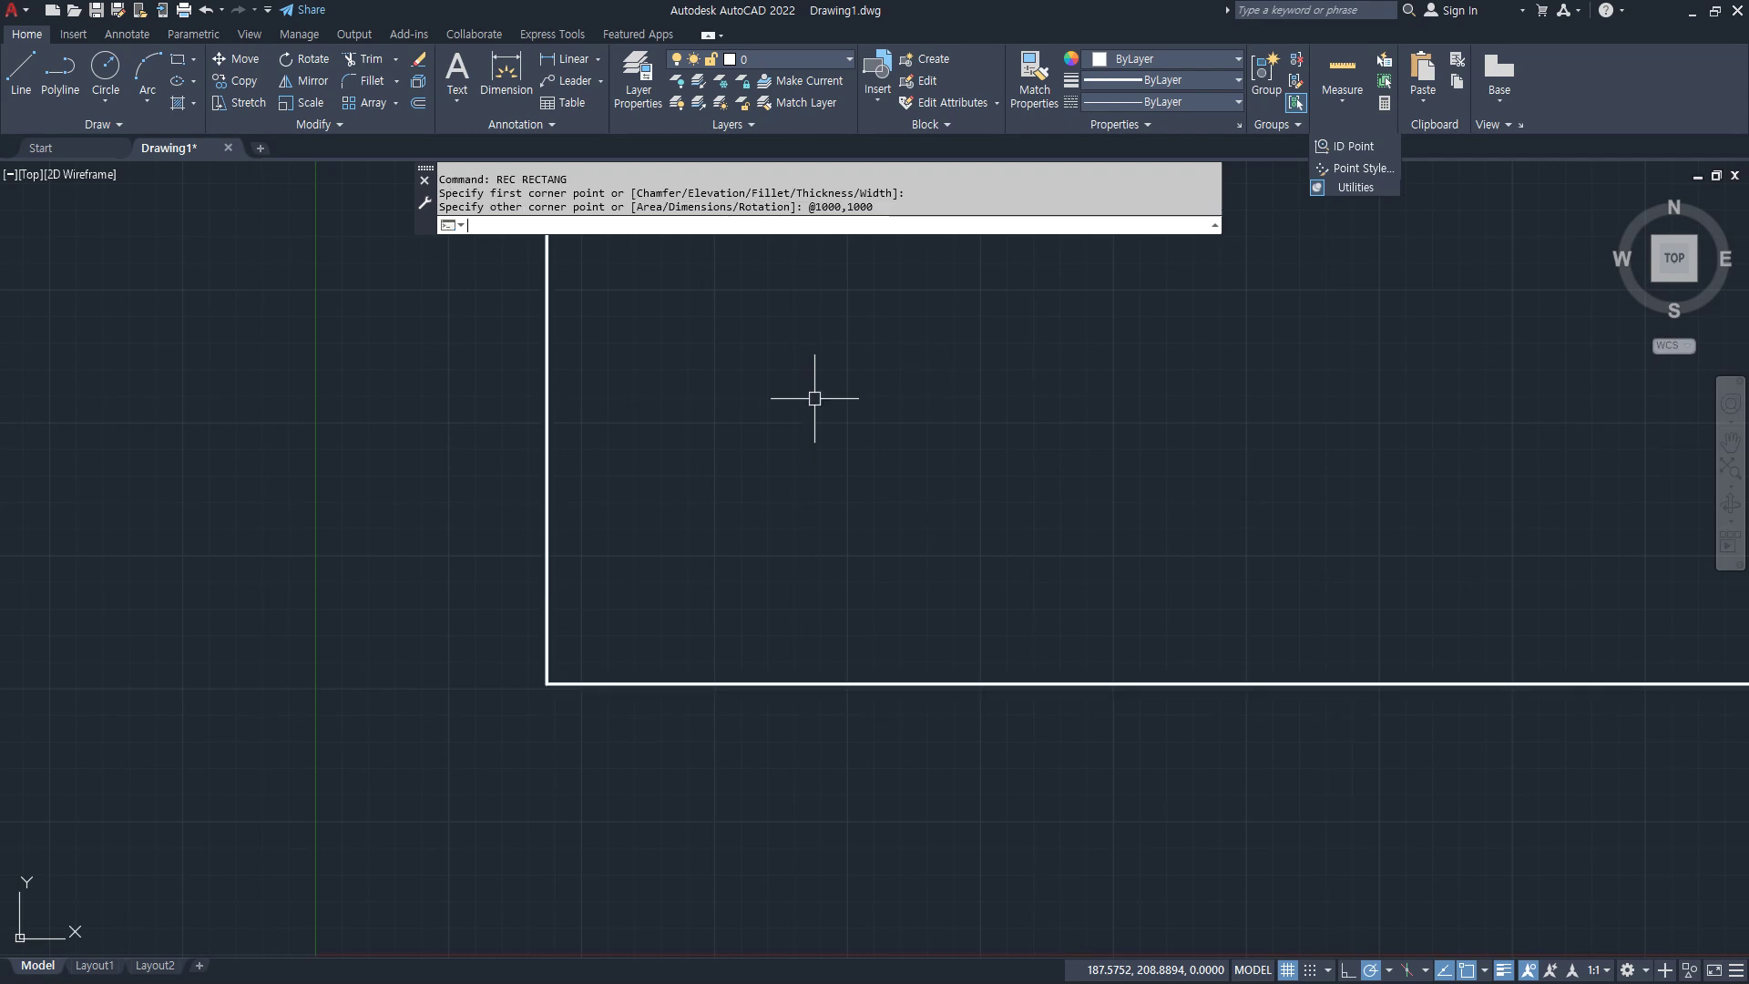
{"action": "scroll", "coordinate": [814, 398], "scroll_direction": "down", "scroll_amount": 5}
{"action": "middle_click_drag", "start_coordinate": [820, 461], "coordinate": [538, 628]}
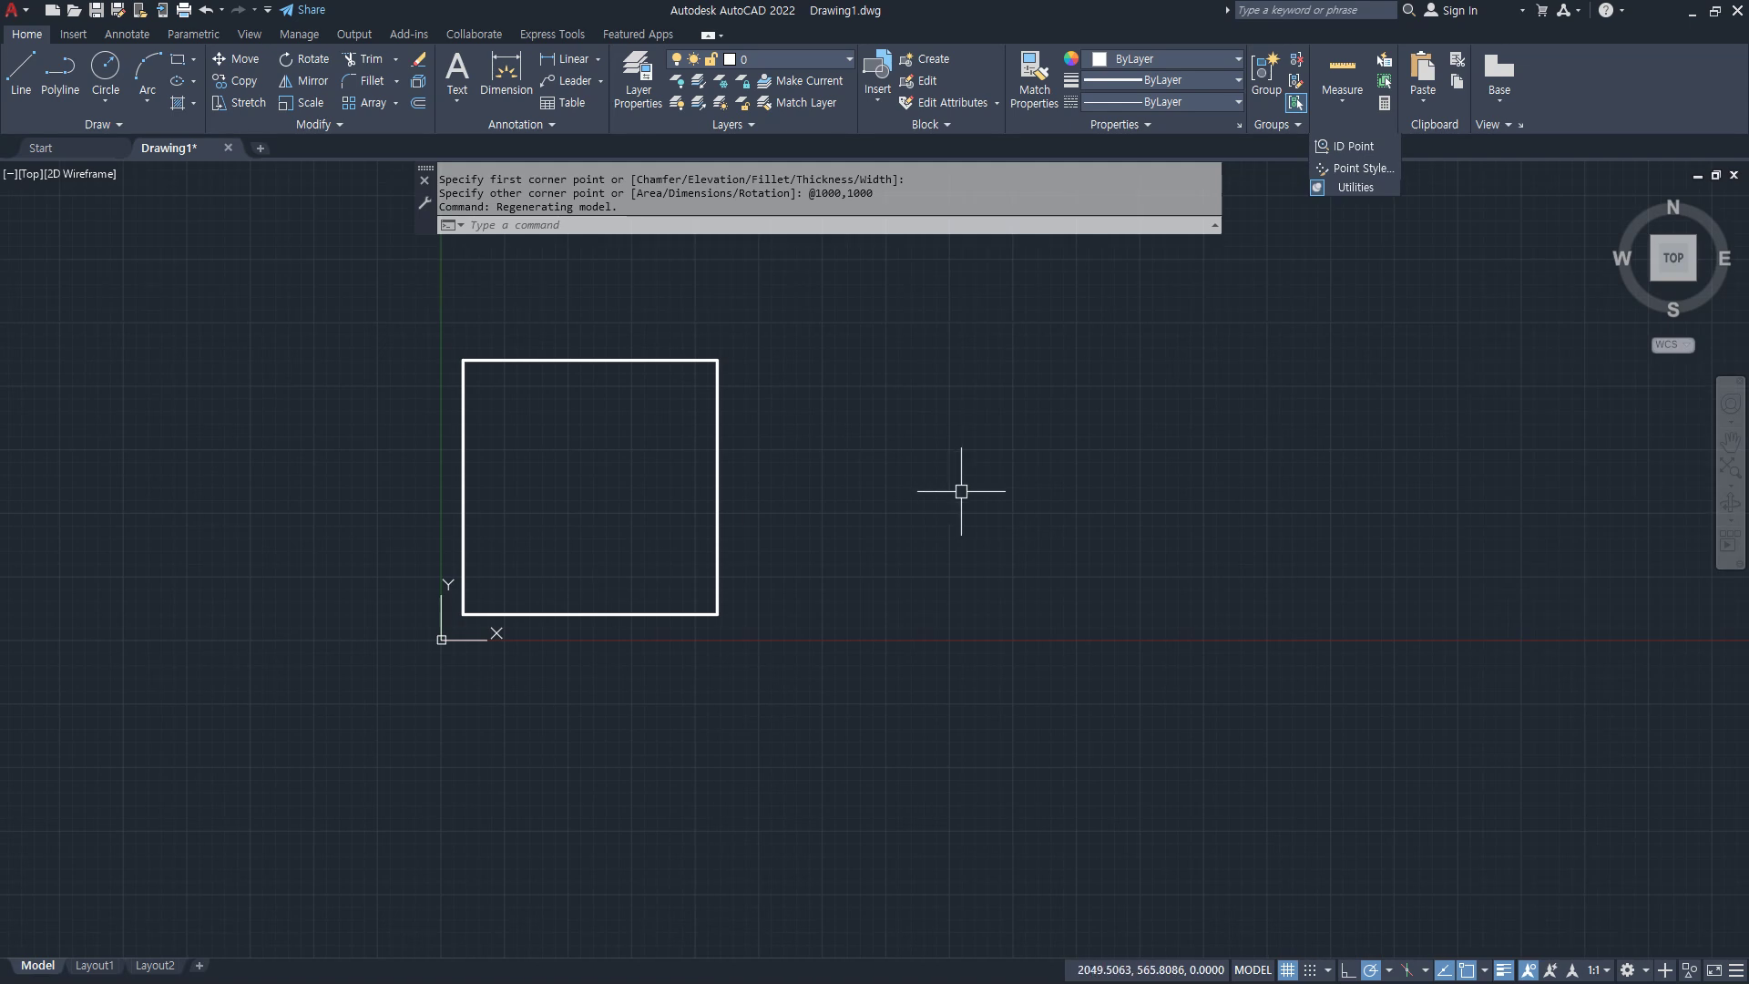
Step: Draw a circle of radius 500 to the right of the square, level with the square's middle
{"action": "type", "text": "c"}
{"action": "key", "text": "Return"}
{"action": "left_click", "coordinate": [945, 491]}
{"action": "type", "text": "500"}
{"action": "key", "text": "Return"}
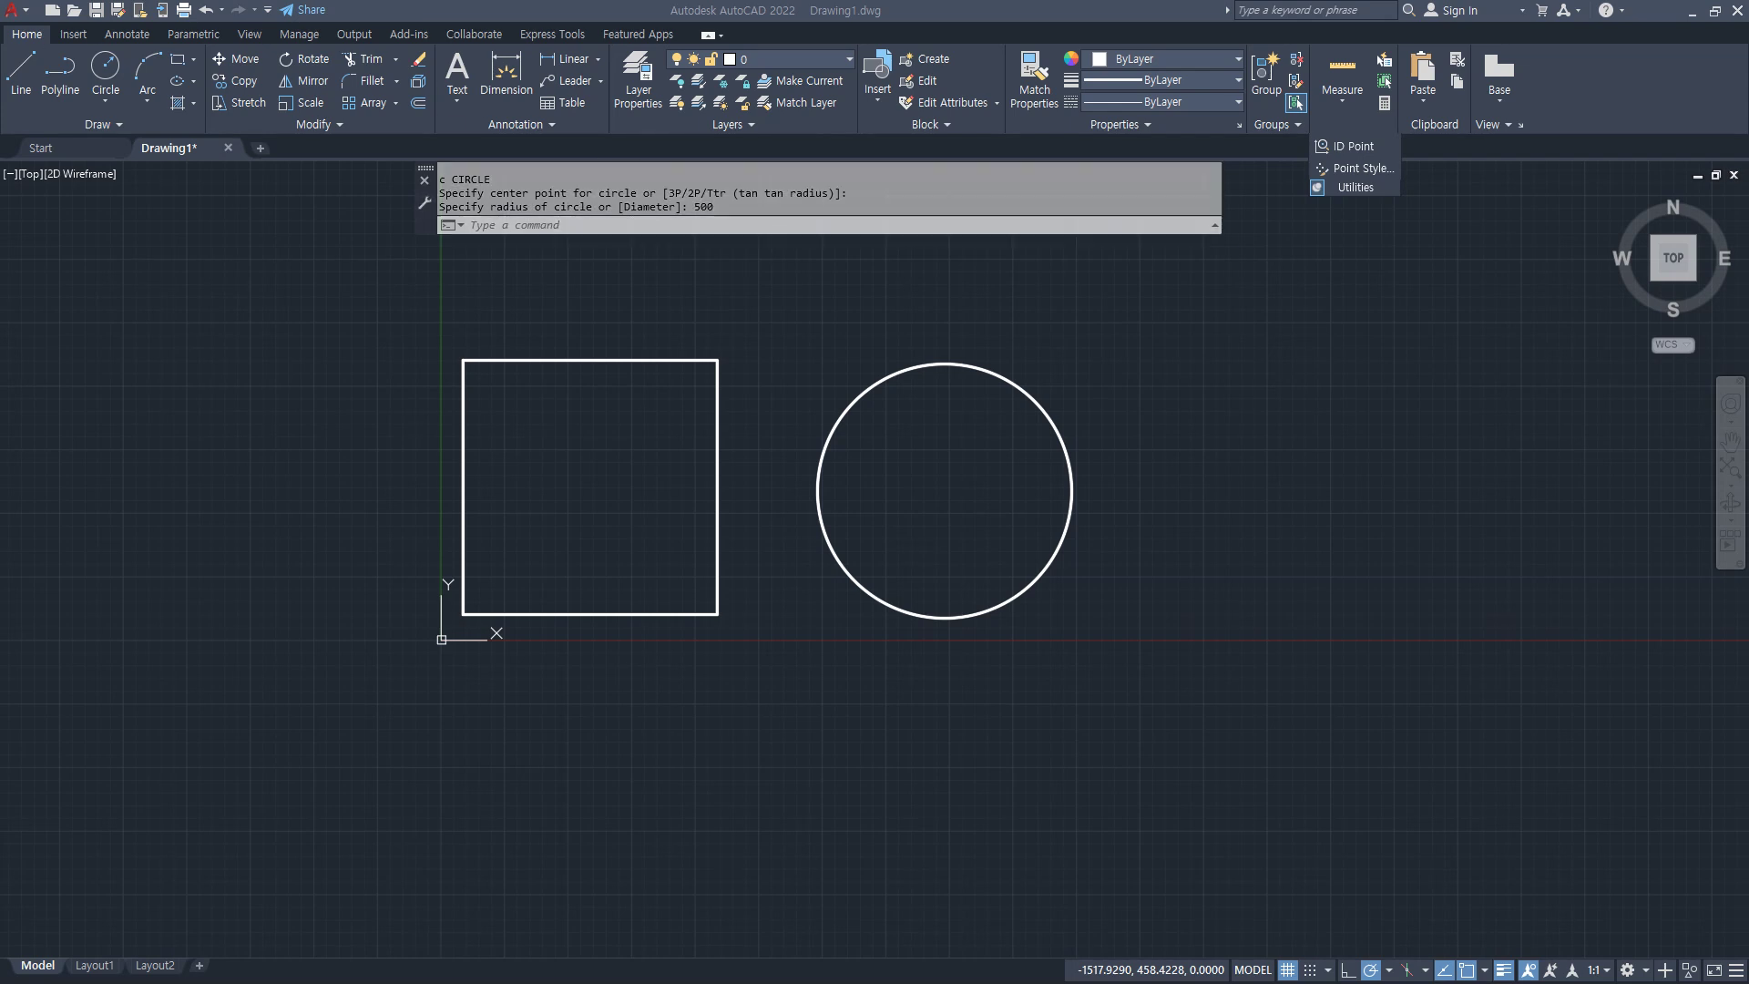
Step: Check the AREA entry in the Notepad notes and measure the square's area with AREA by picking its corners
{"action": "key", "text": "alt+Tab"}
{"action": "left_click_drag", "start_coordinate": [71, 725], "coordinate": [403, 725]}
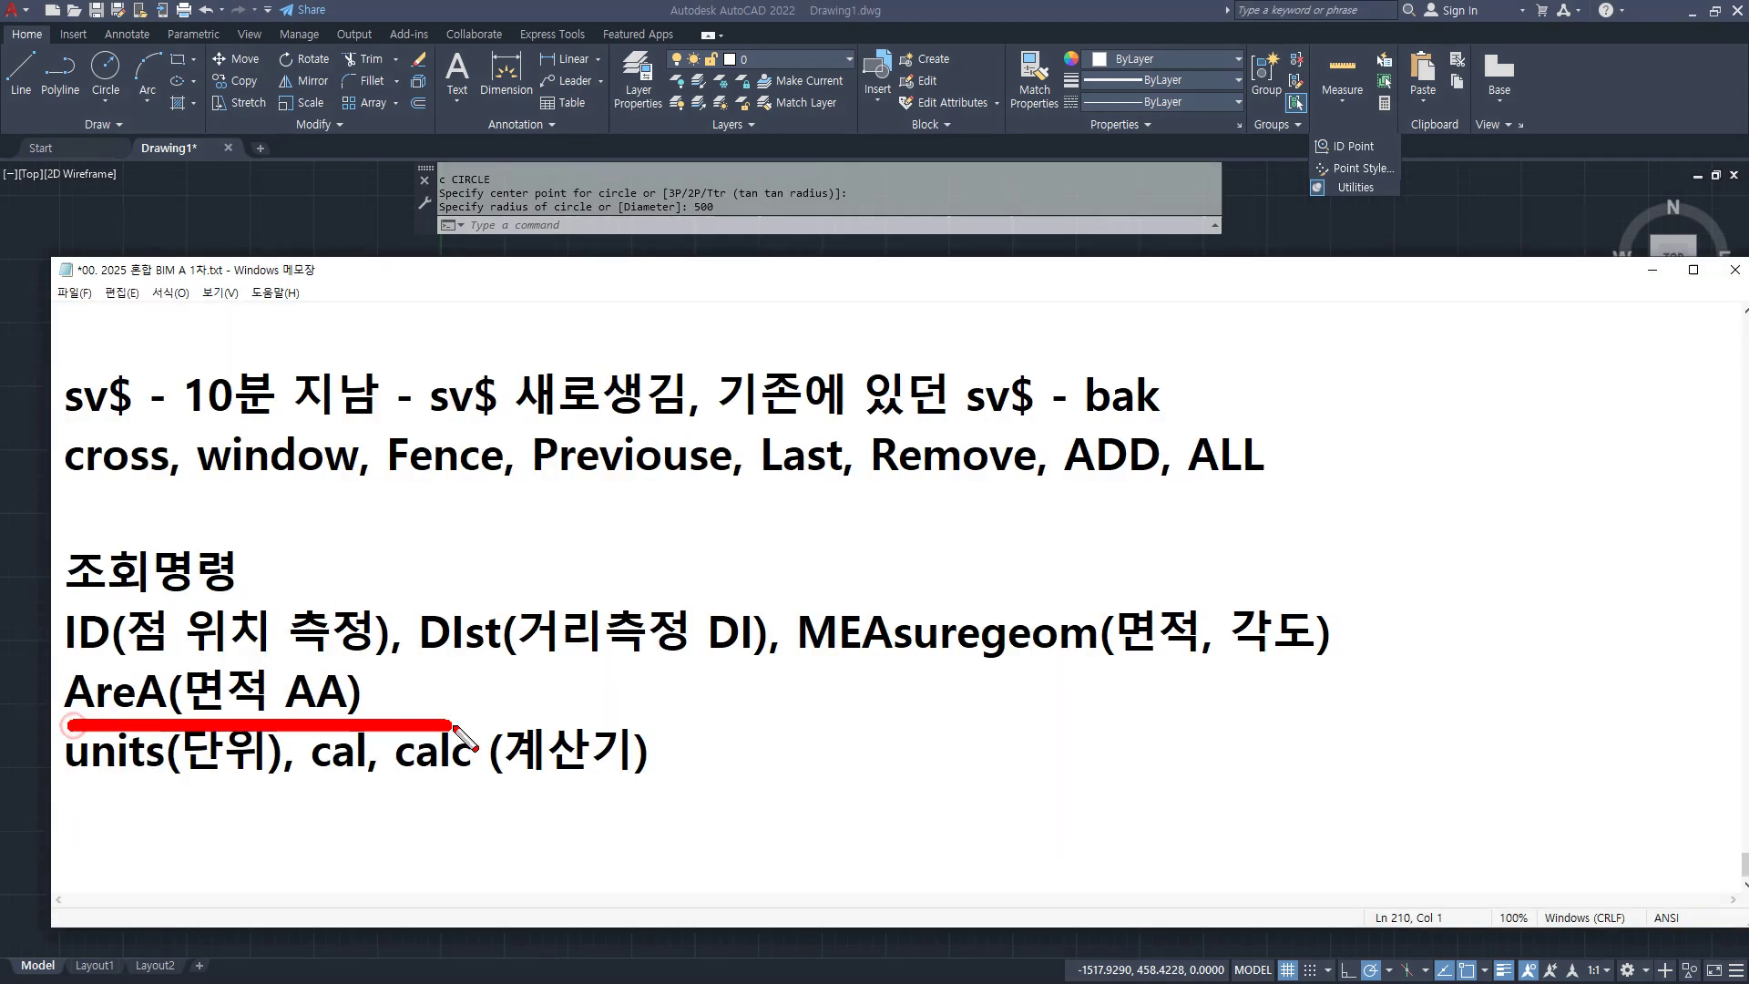
{"action": "key", "text": "Escape"}
{"action": "left_click", "coordinate": [786, 238]}
{"action": "type", "text": "aa"}
{"action": "key", "text": "Return"}
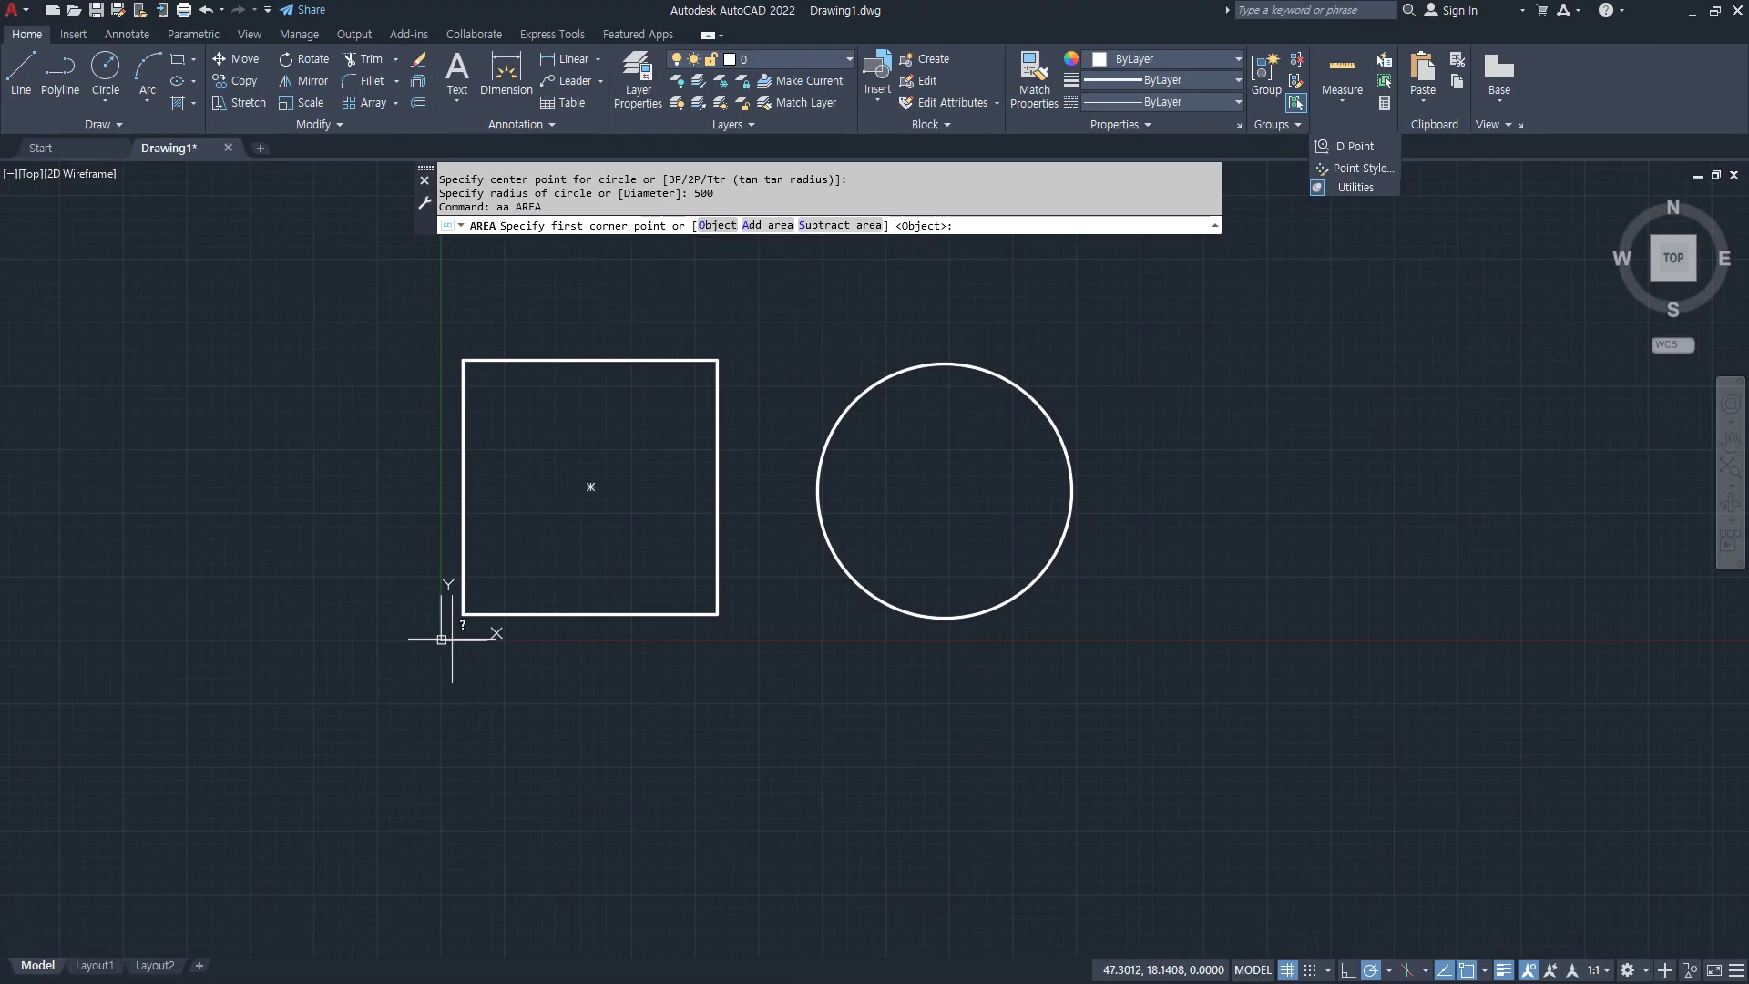
{"action": "left_click", "coordinate": [463, 614]}
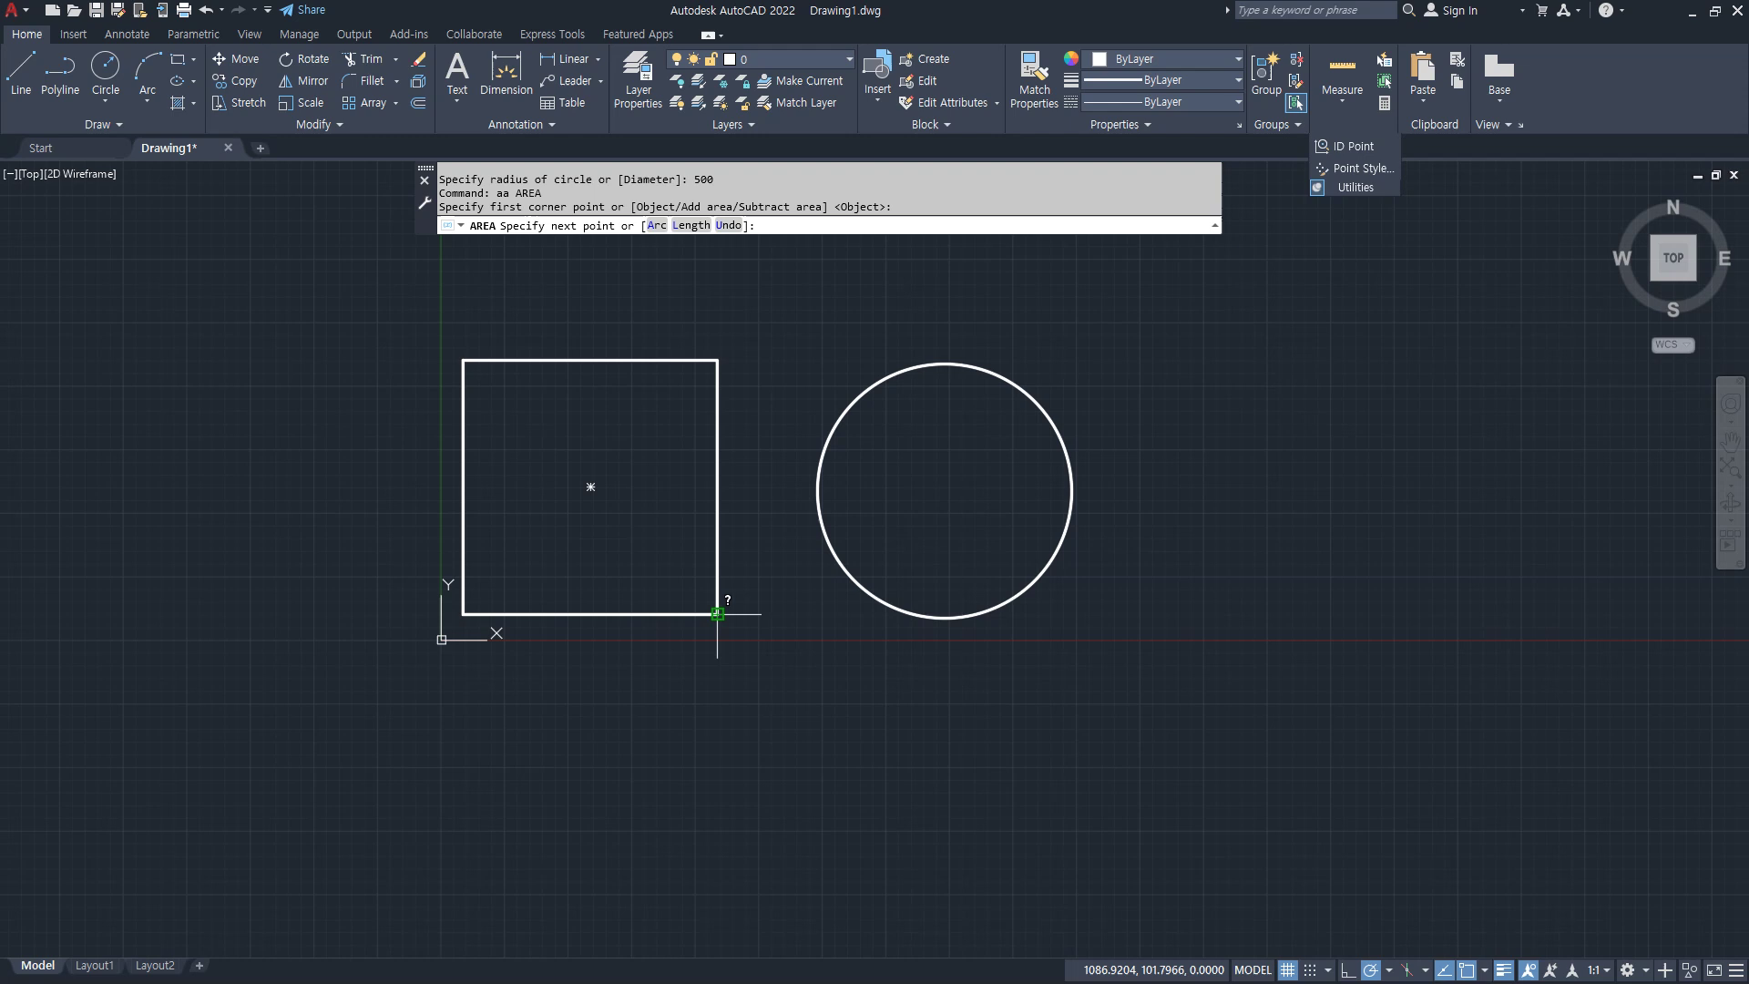
{"action": "left_click", "coordinate": [717, 361]}
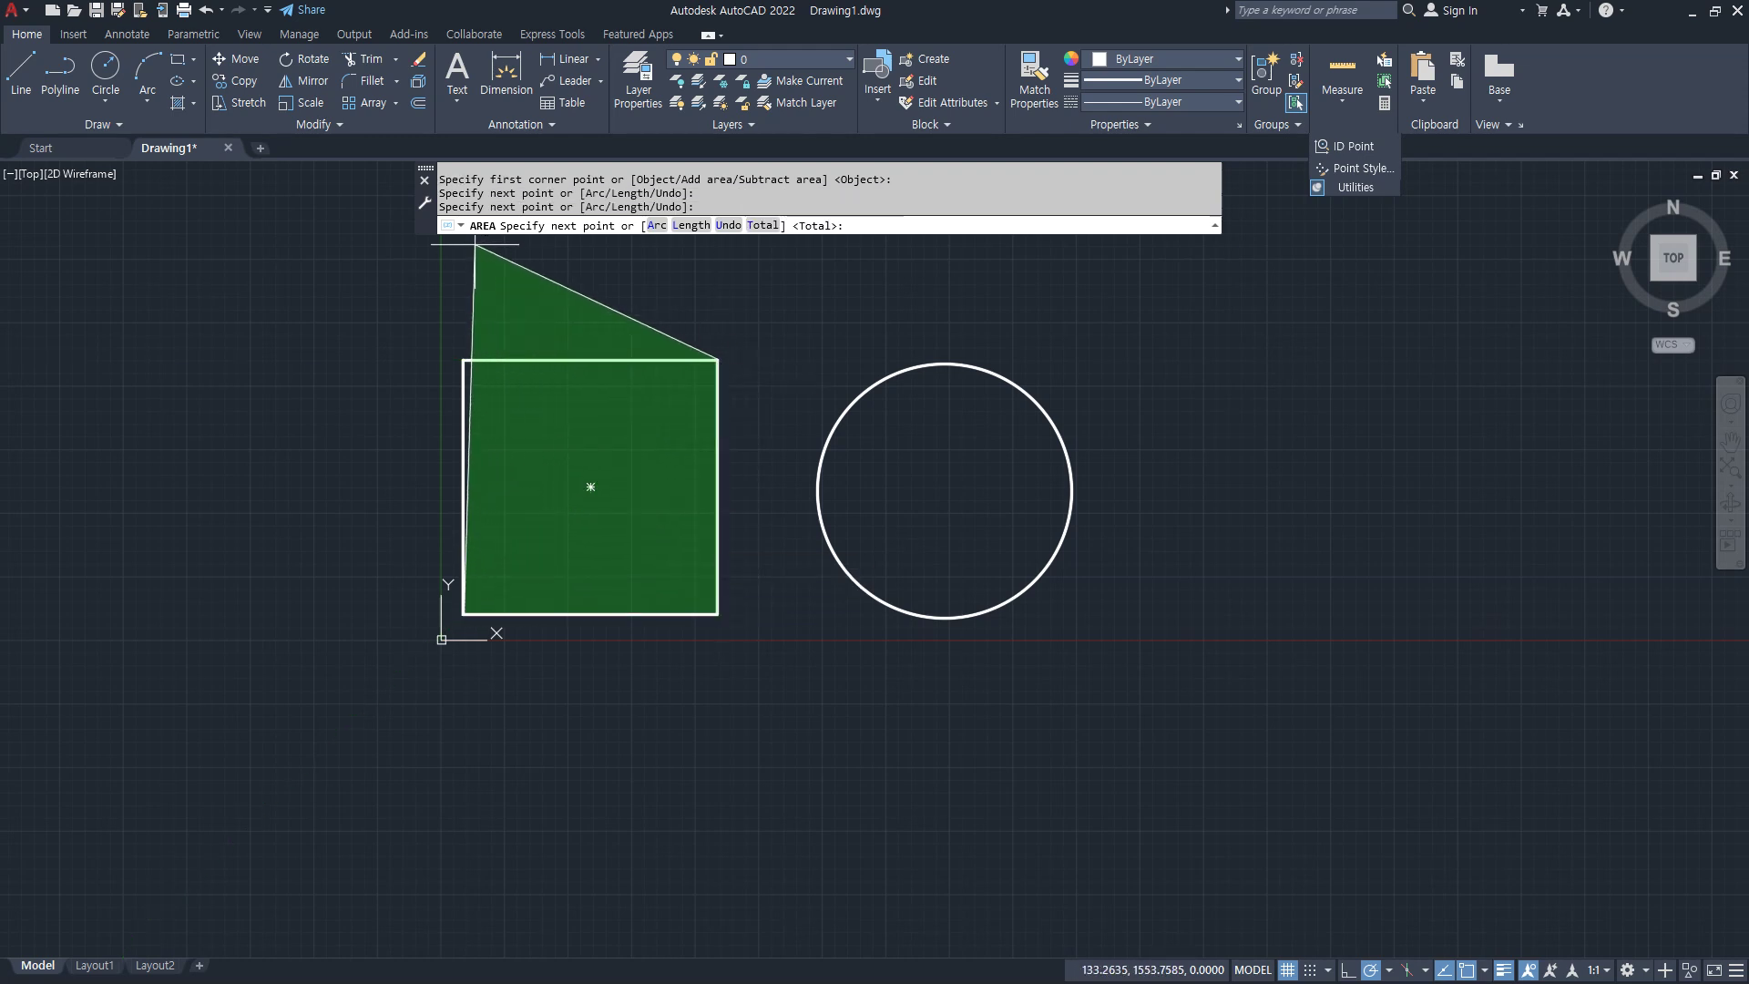
{"action": "left_click", "coordinate": [464, 361]}
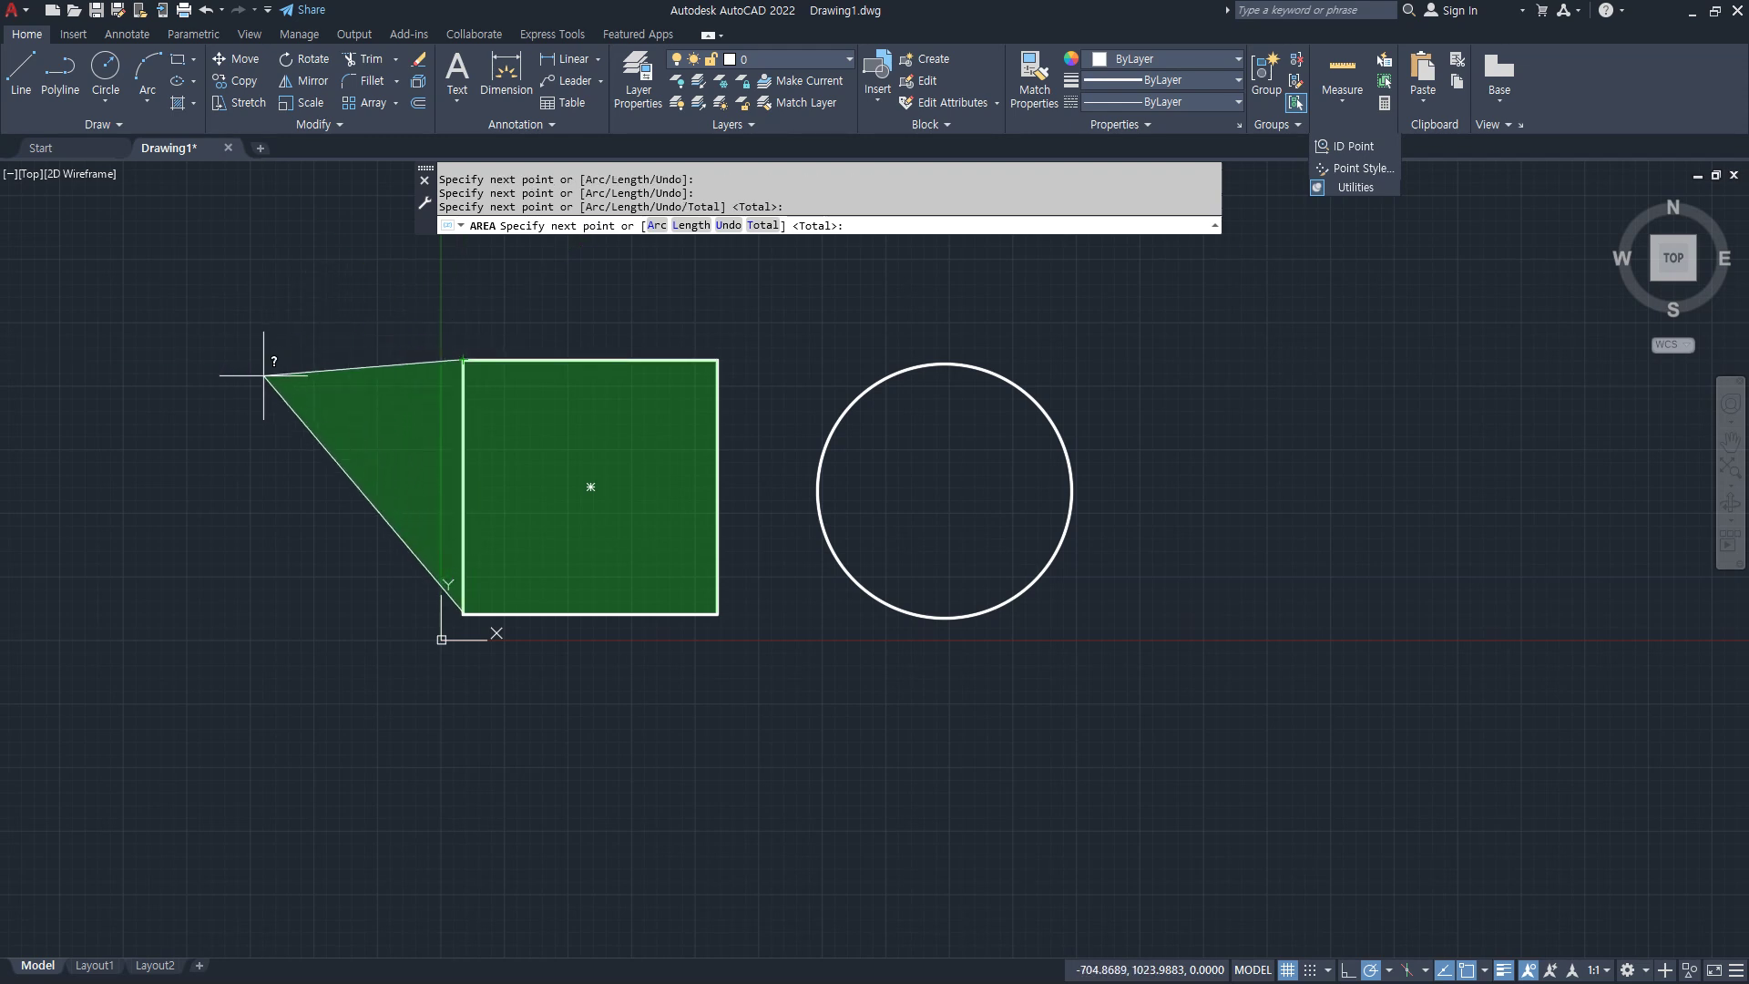
{"action": "key", "text": "Return"}
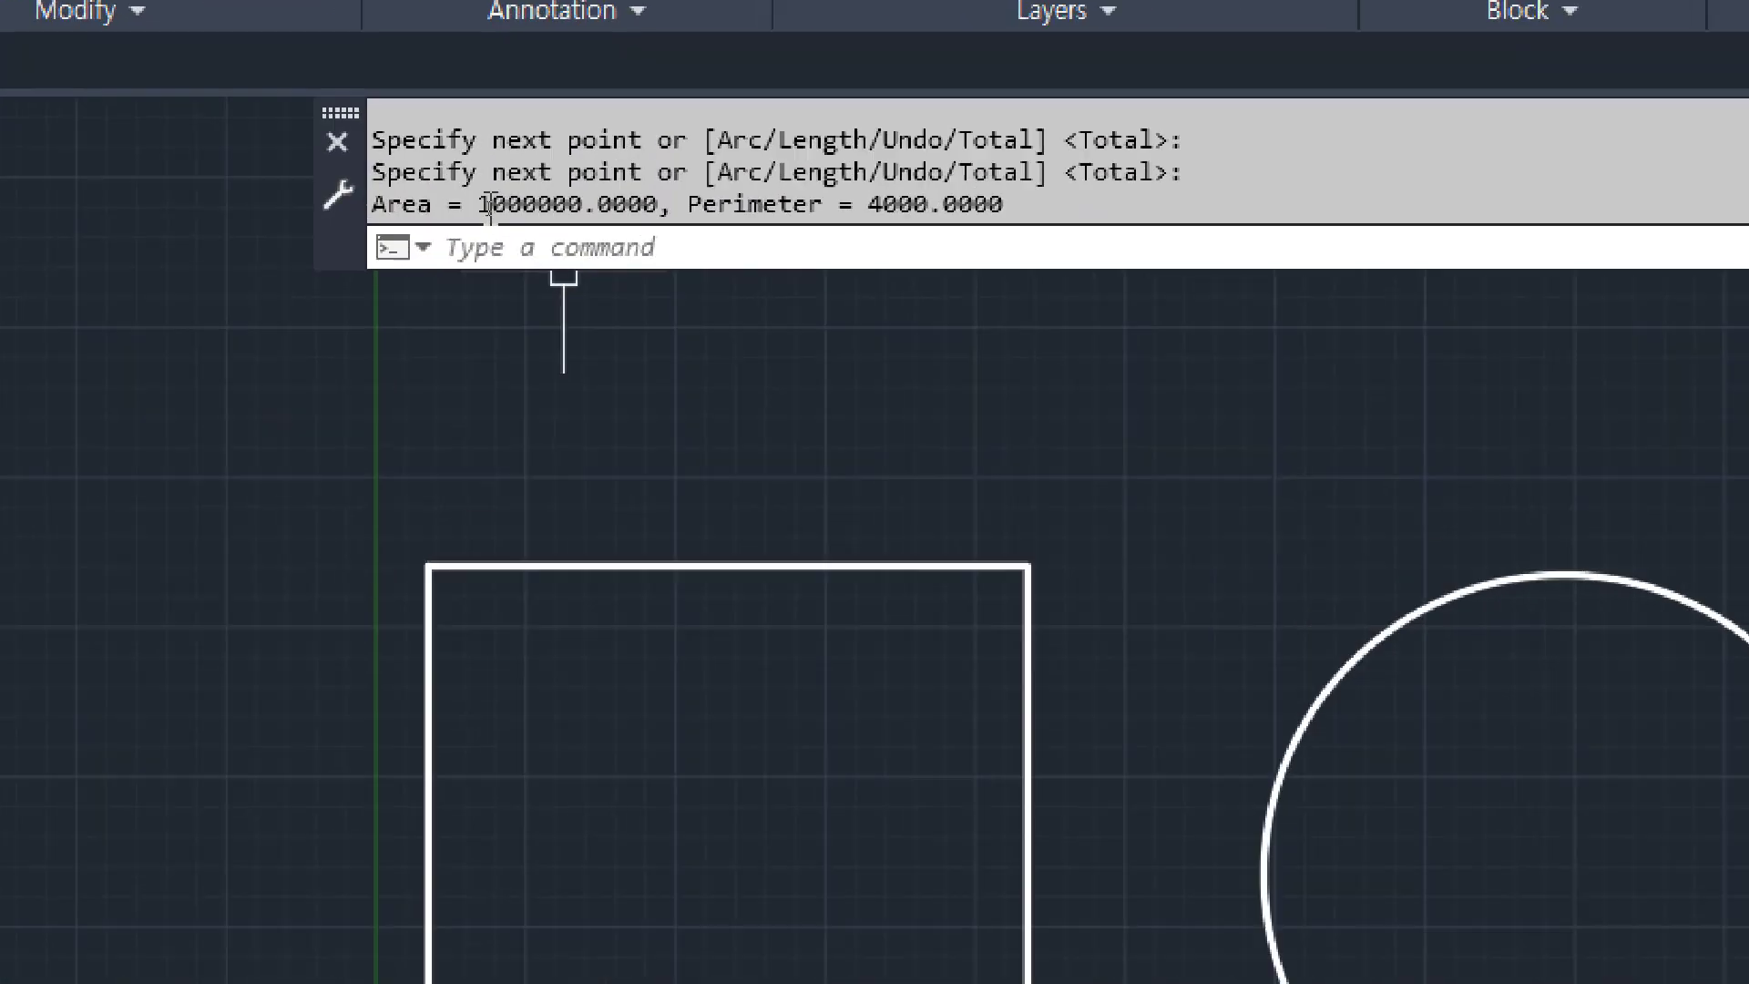
Step: Copy the area and perimeter result from the command history onto the last line of the Notepad notes
{"action": "left_click_drag", "start_coordinate": [1382, 203], "coordinate": [293, 223]}
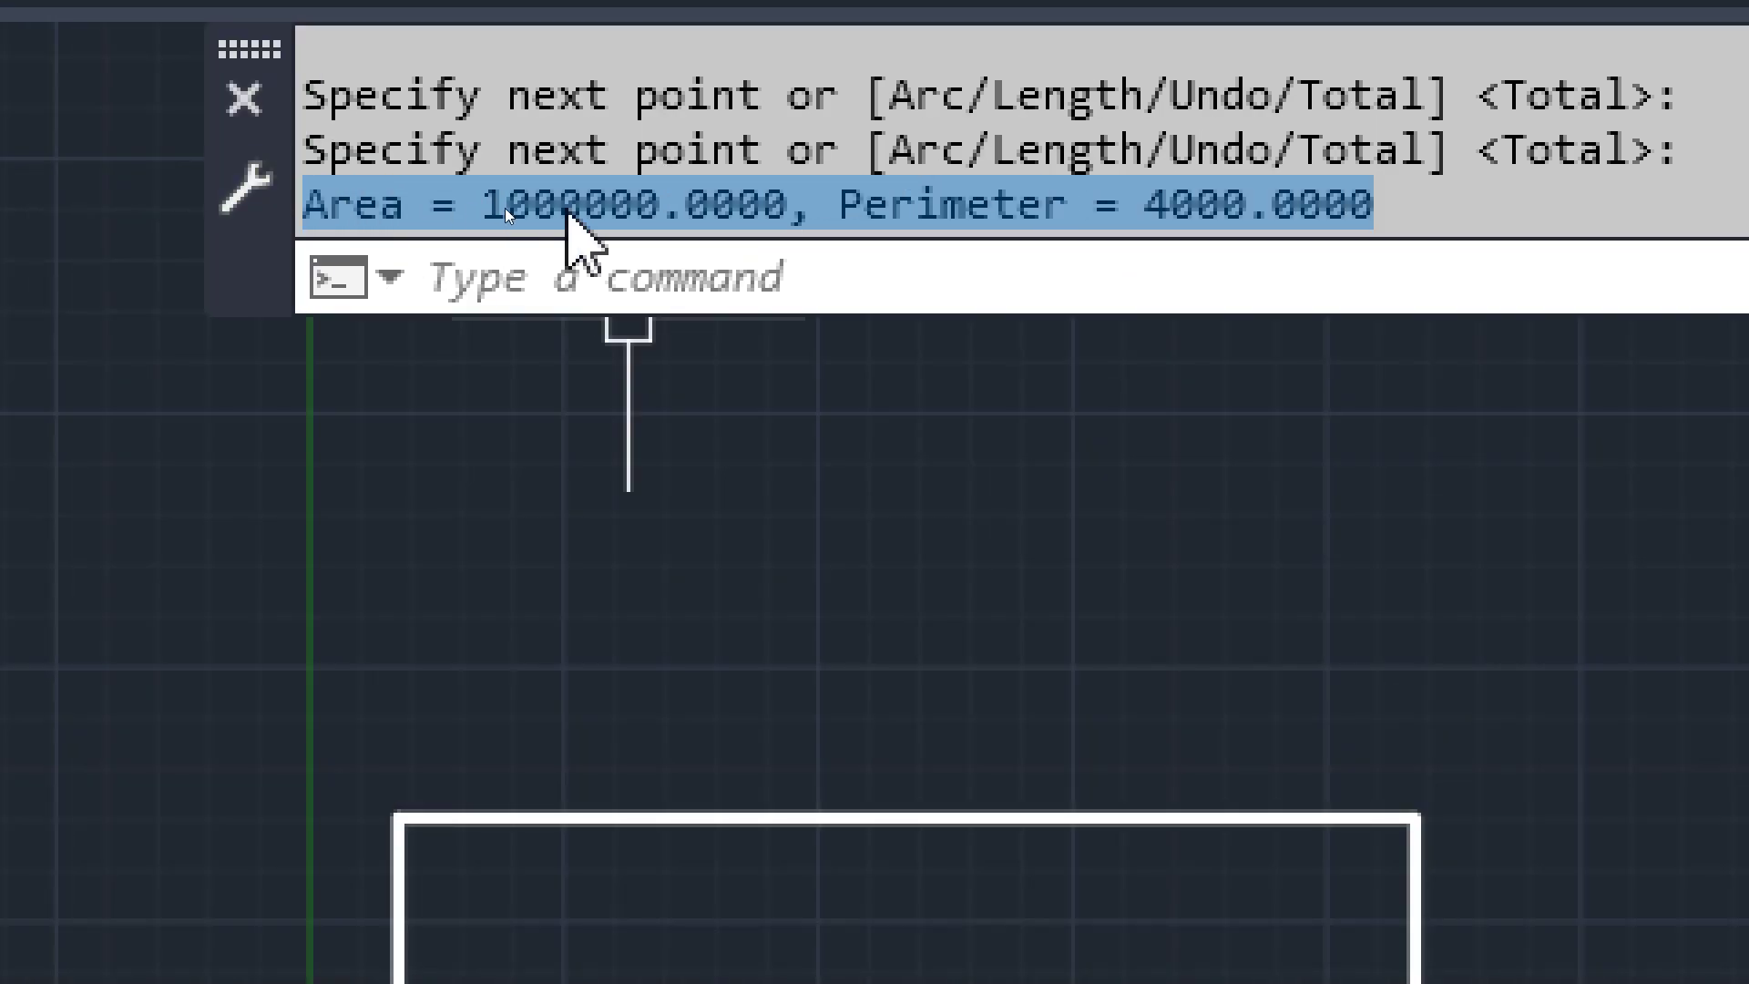
{"action": "right_click", "coordinate": [568, 213]}
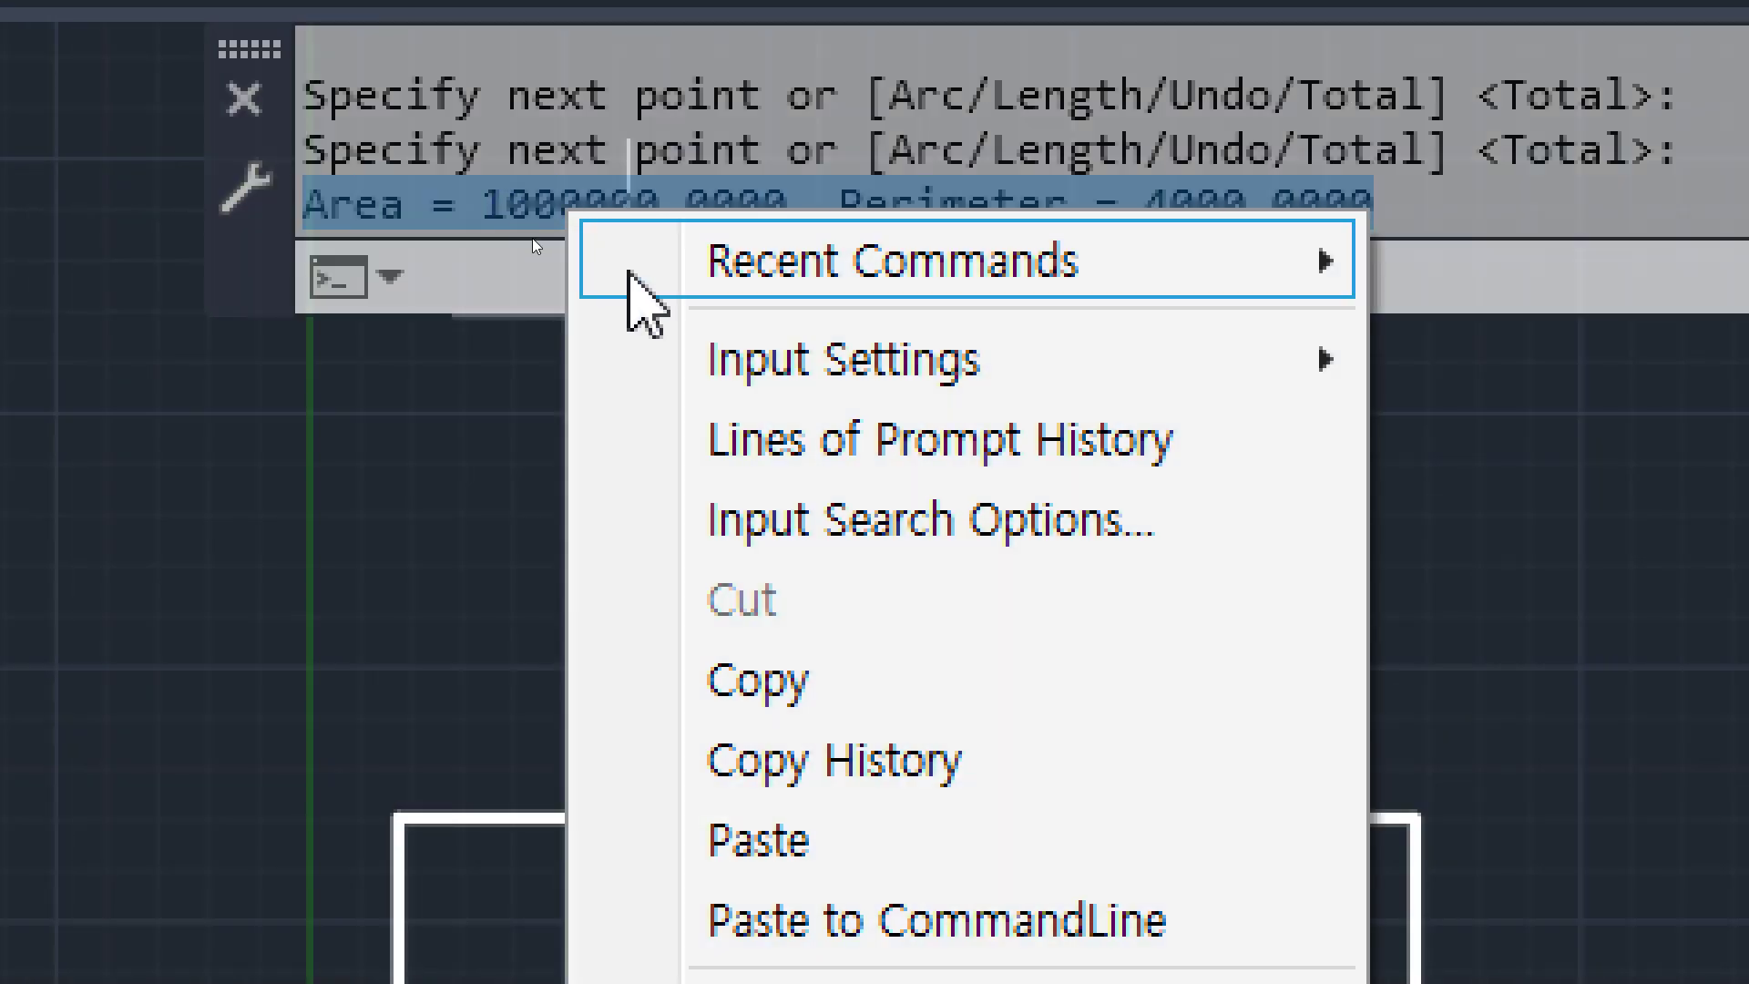
{"action": "left_click", "coordinate": [729, 679]}
{"action": "key", "text": "alt+Tab"}
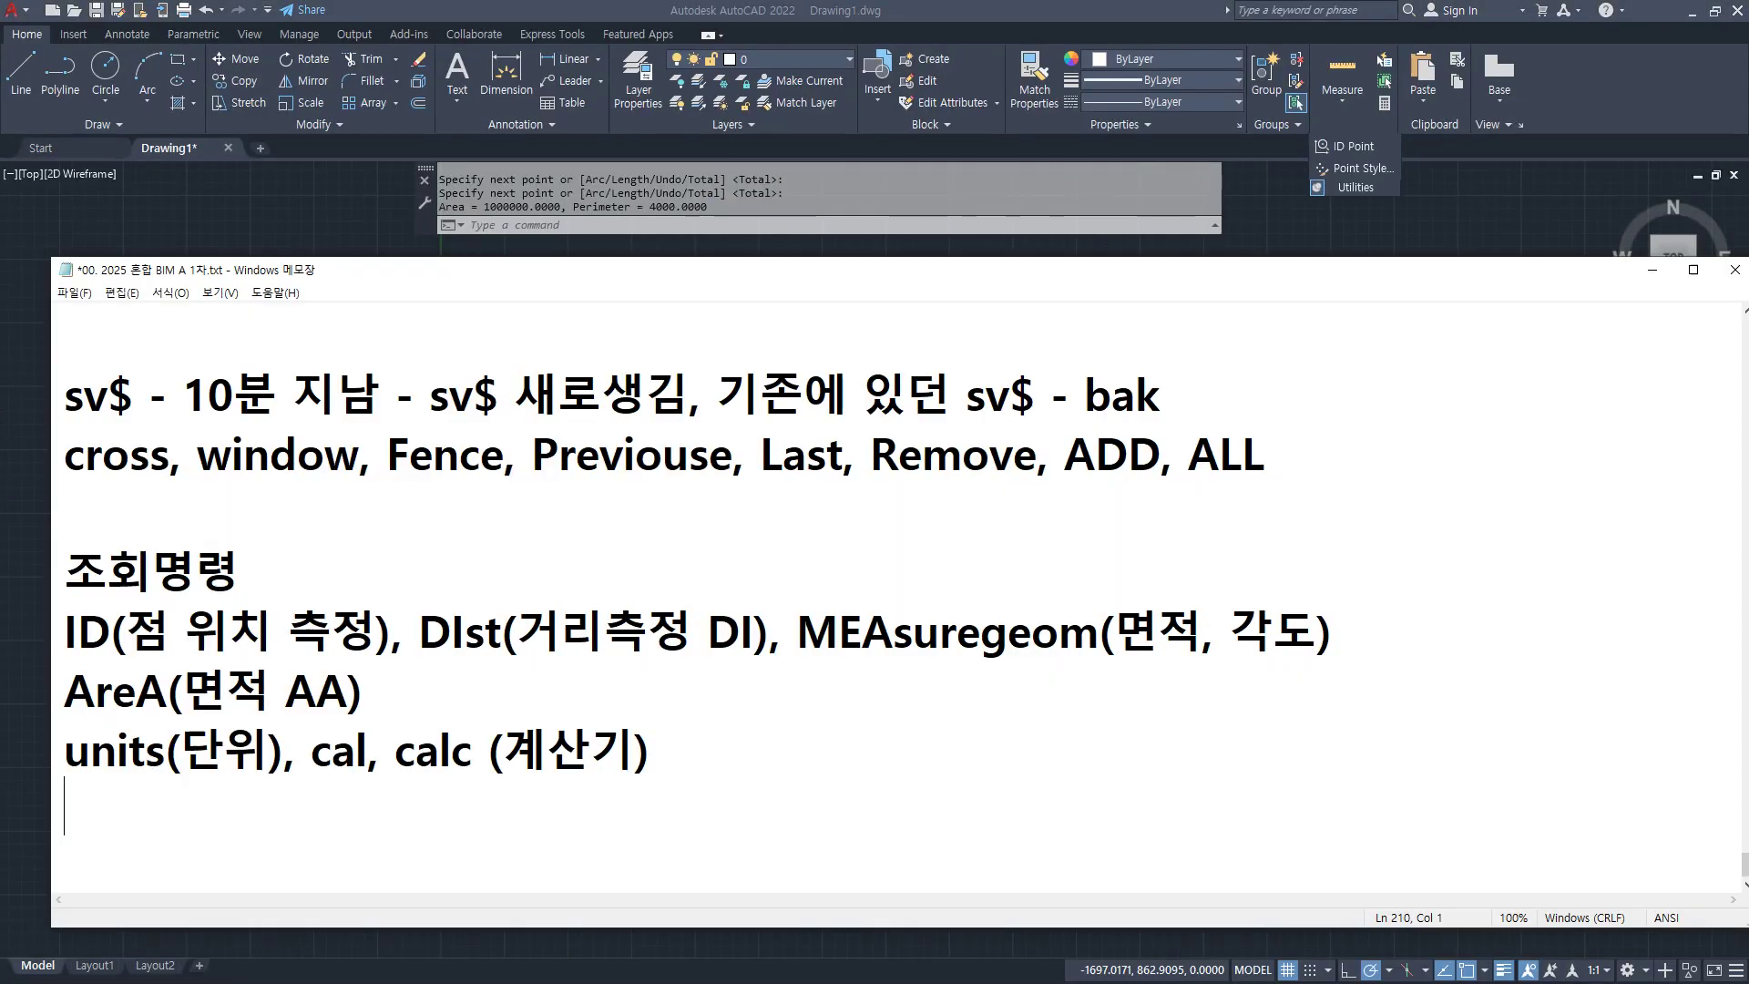
{"action": "left_click", "coordinate": [507, 680]}
{"action": "key", "text": "ctrl+End"}
{"action": "key", "text": "ctrl+v"}
{"action": "key", "text": "Return"}
Step: Remove the decimals from the pasted result and add thousands separators so it reads Area = 1,000,000, Perimeter = 4,000
{"action": "left_click_drag", "start_coordinate": [412, 753], "coordinate": [516, 751]}
{"action": "key", "text": "BackSpace"}
{"action": "key", "text": "BackSpace"}
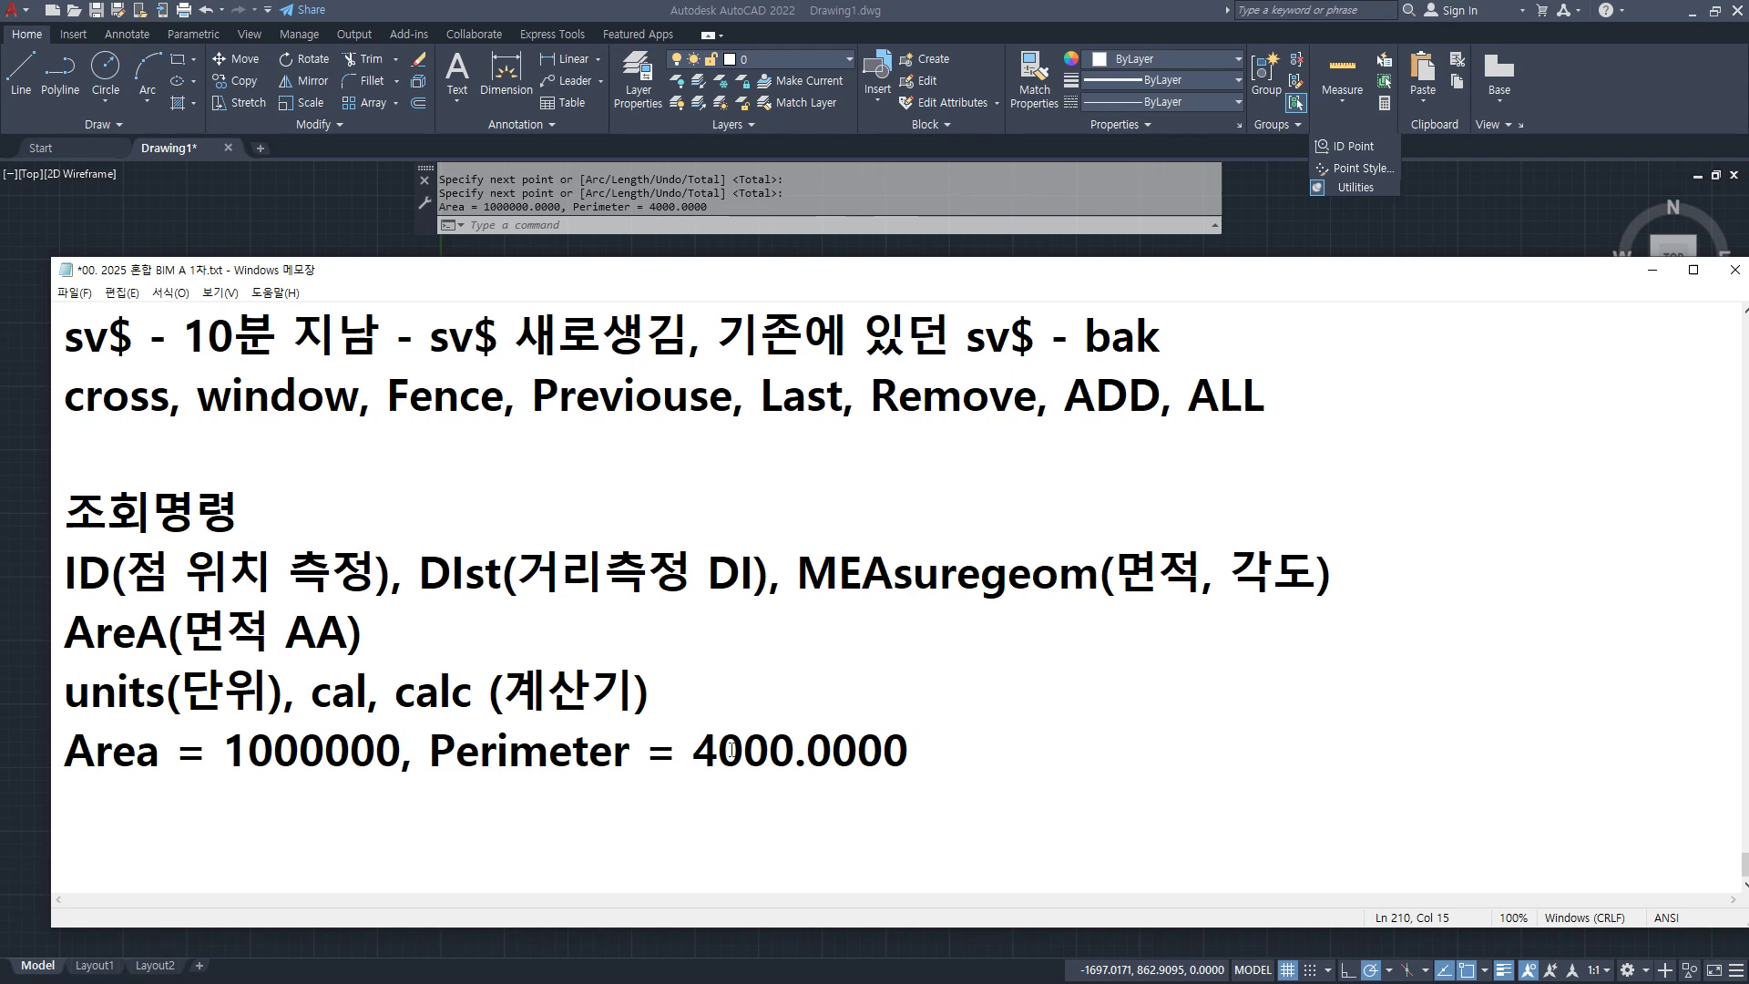
{"action": "left_click_drag", "start_coordinate": [794, 753], "coordinate": [911, 752]}
{"action": "key", "text": "BackSpace"}
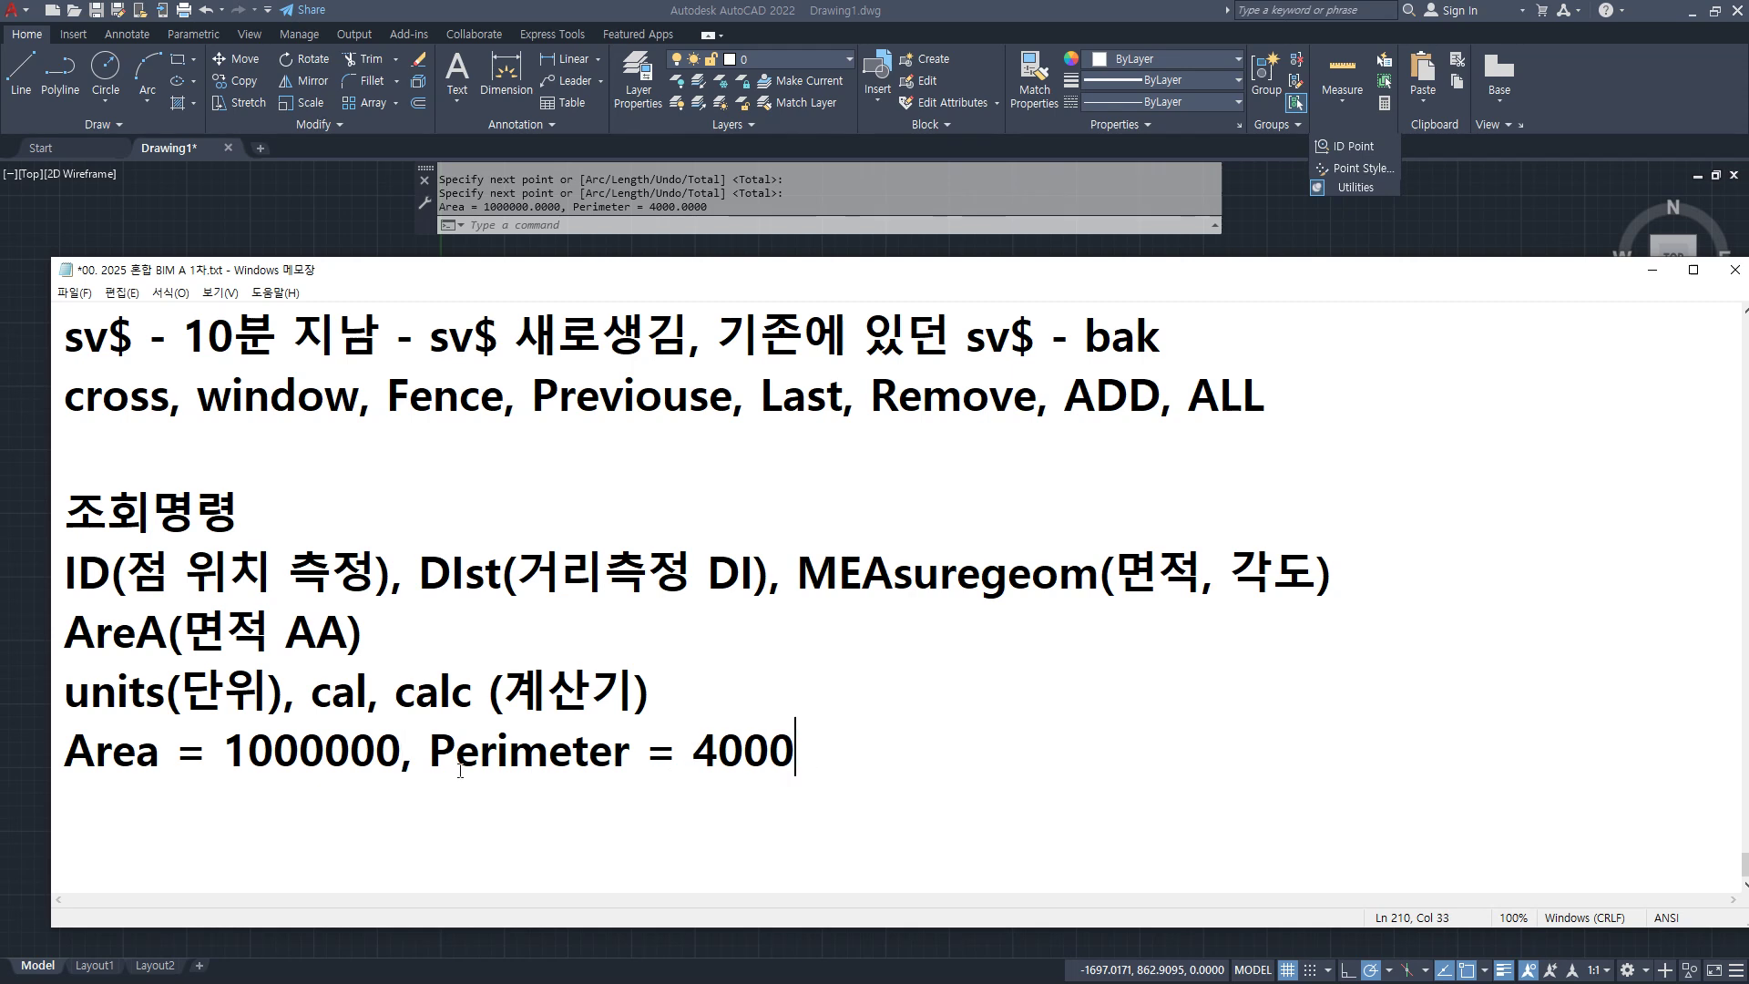
{"action": "left_click", "coordinate": [717, 753]}
{"action": "type", "text": ","}
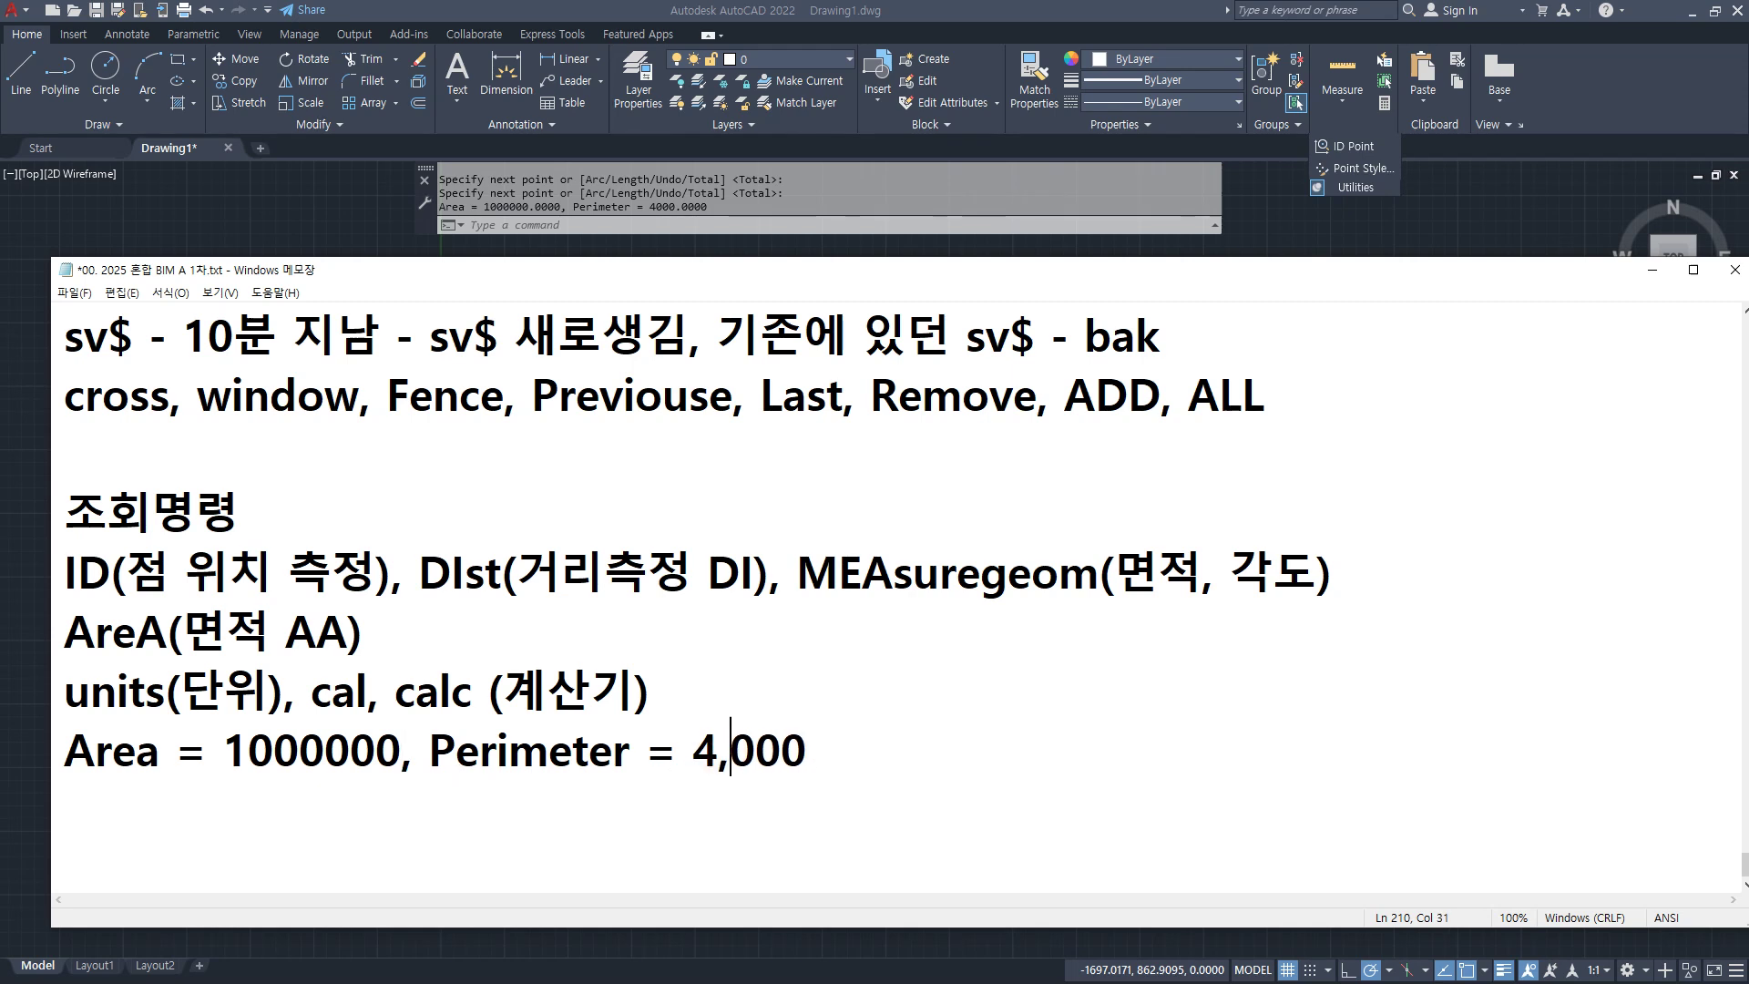
{"action": "left_click", "coordinate": [337, 753]}
{"action": "type", "text": ","}
{"action": "left_click", "coordinate": [242, 749]}
{"action": "type", "text": ","}
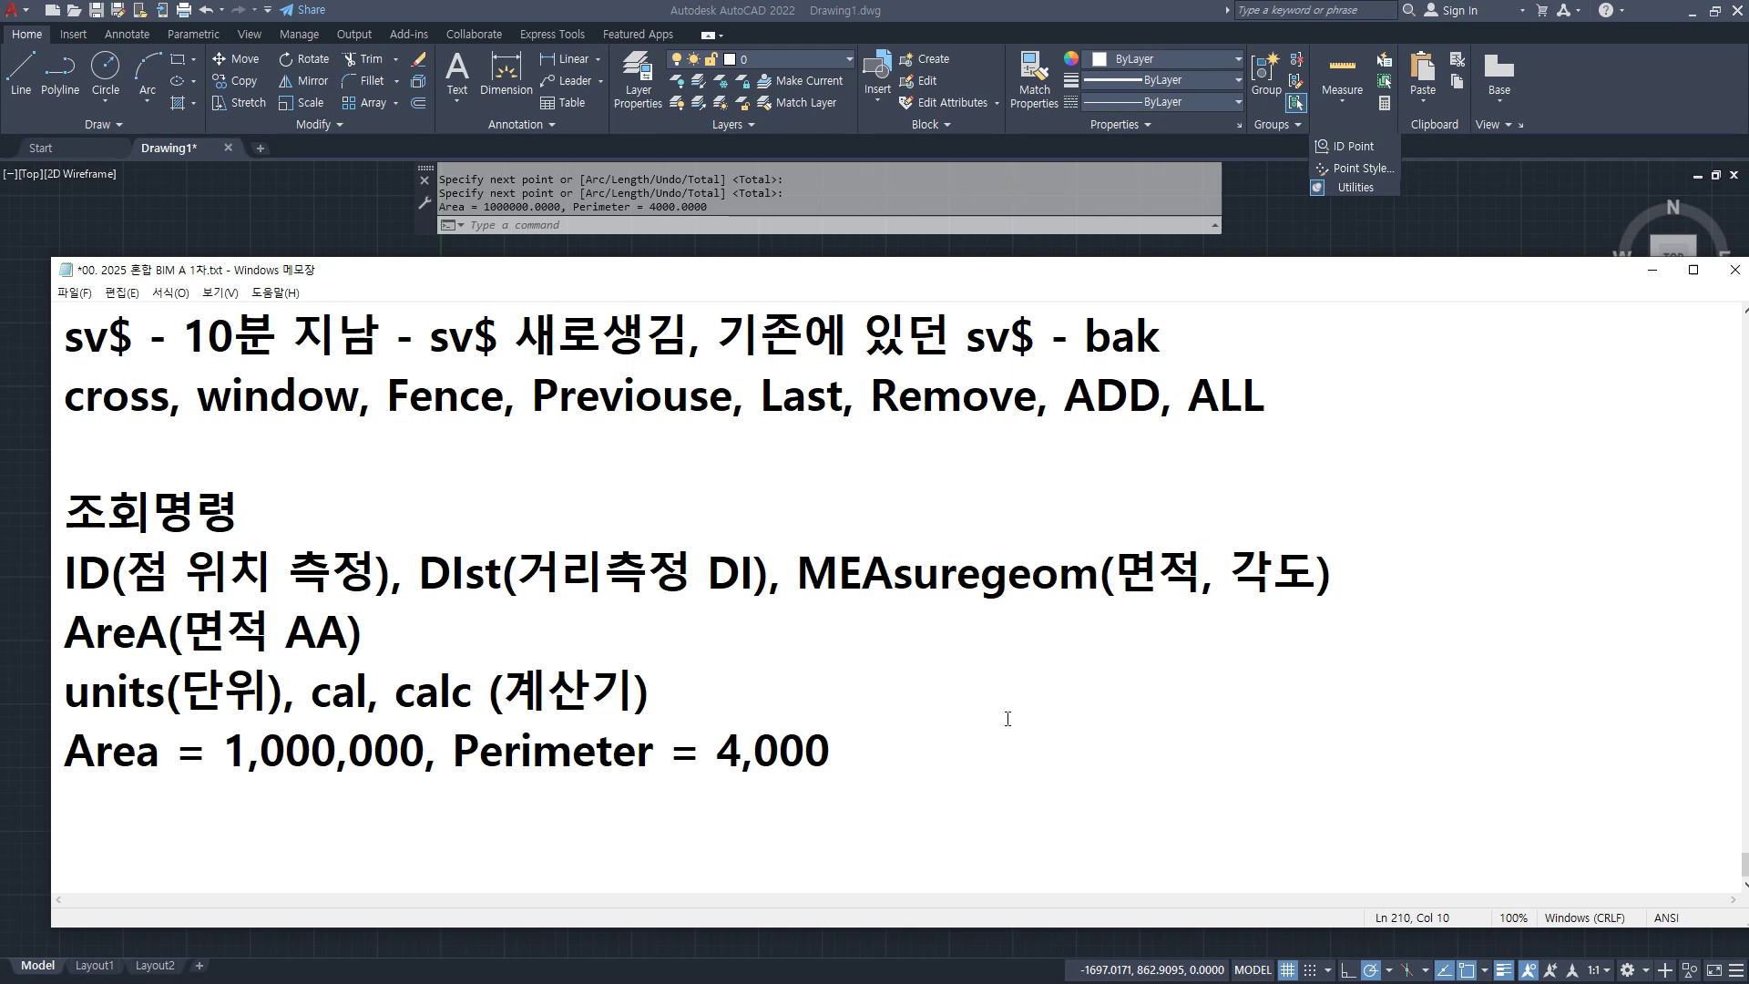
Step: Add the units to the result line in the notes so it reads Area = 1,000,000mm², Perimeter = 4,000mm
{"action": "left_click", "coordinate": [419, 752]}
{"action": "type", "text": "mm"}
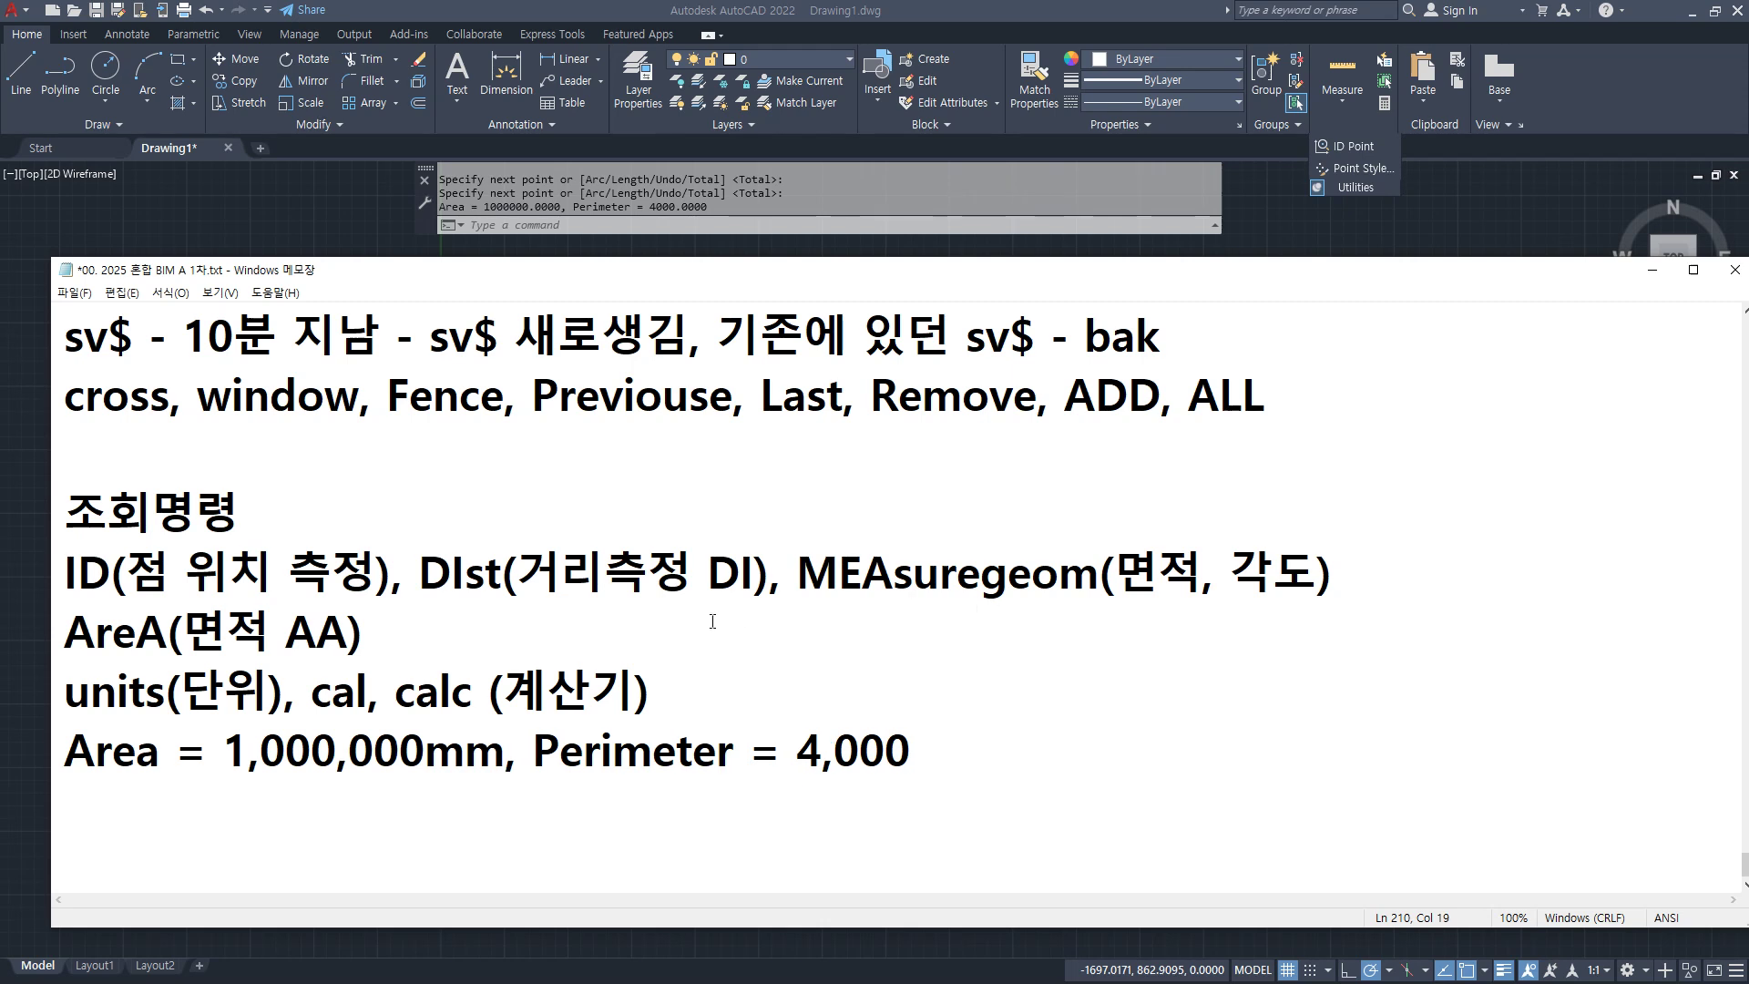
{"action": "key", "text": "super+period"}
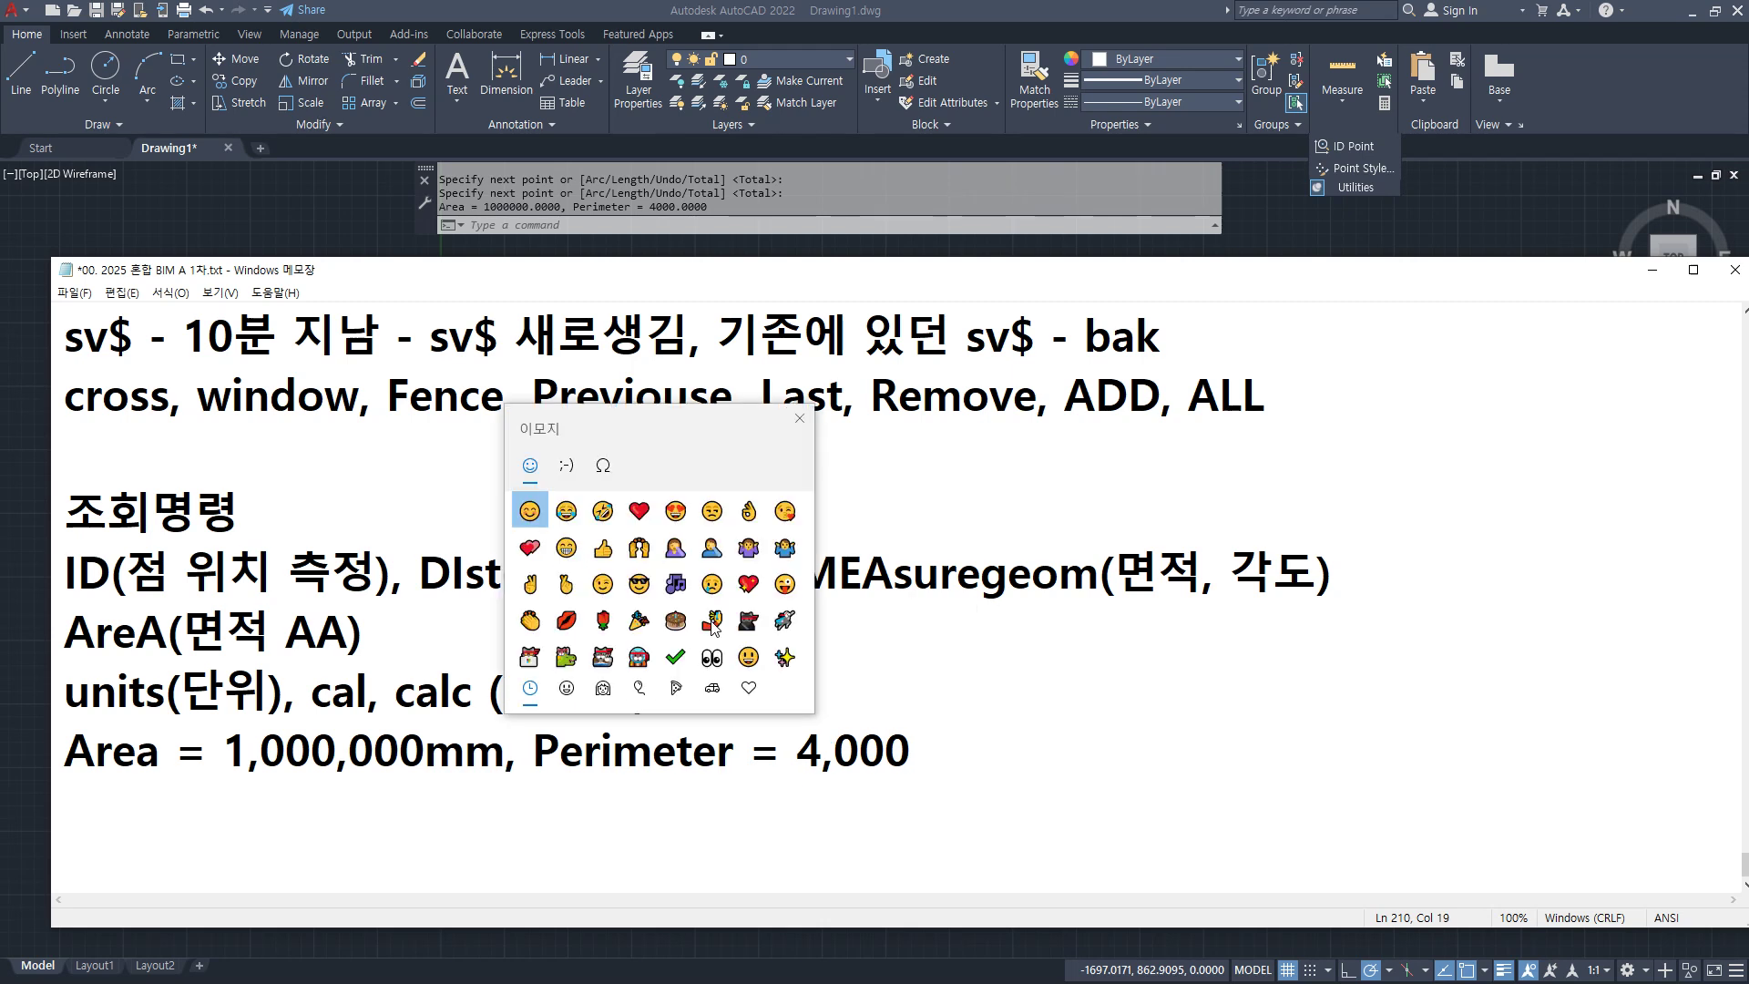
{"action": "left_click", "coordinate": [603, 466]}
{"action": "left_click", "coordinate": [530, 580]}
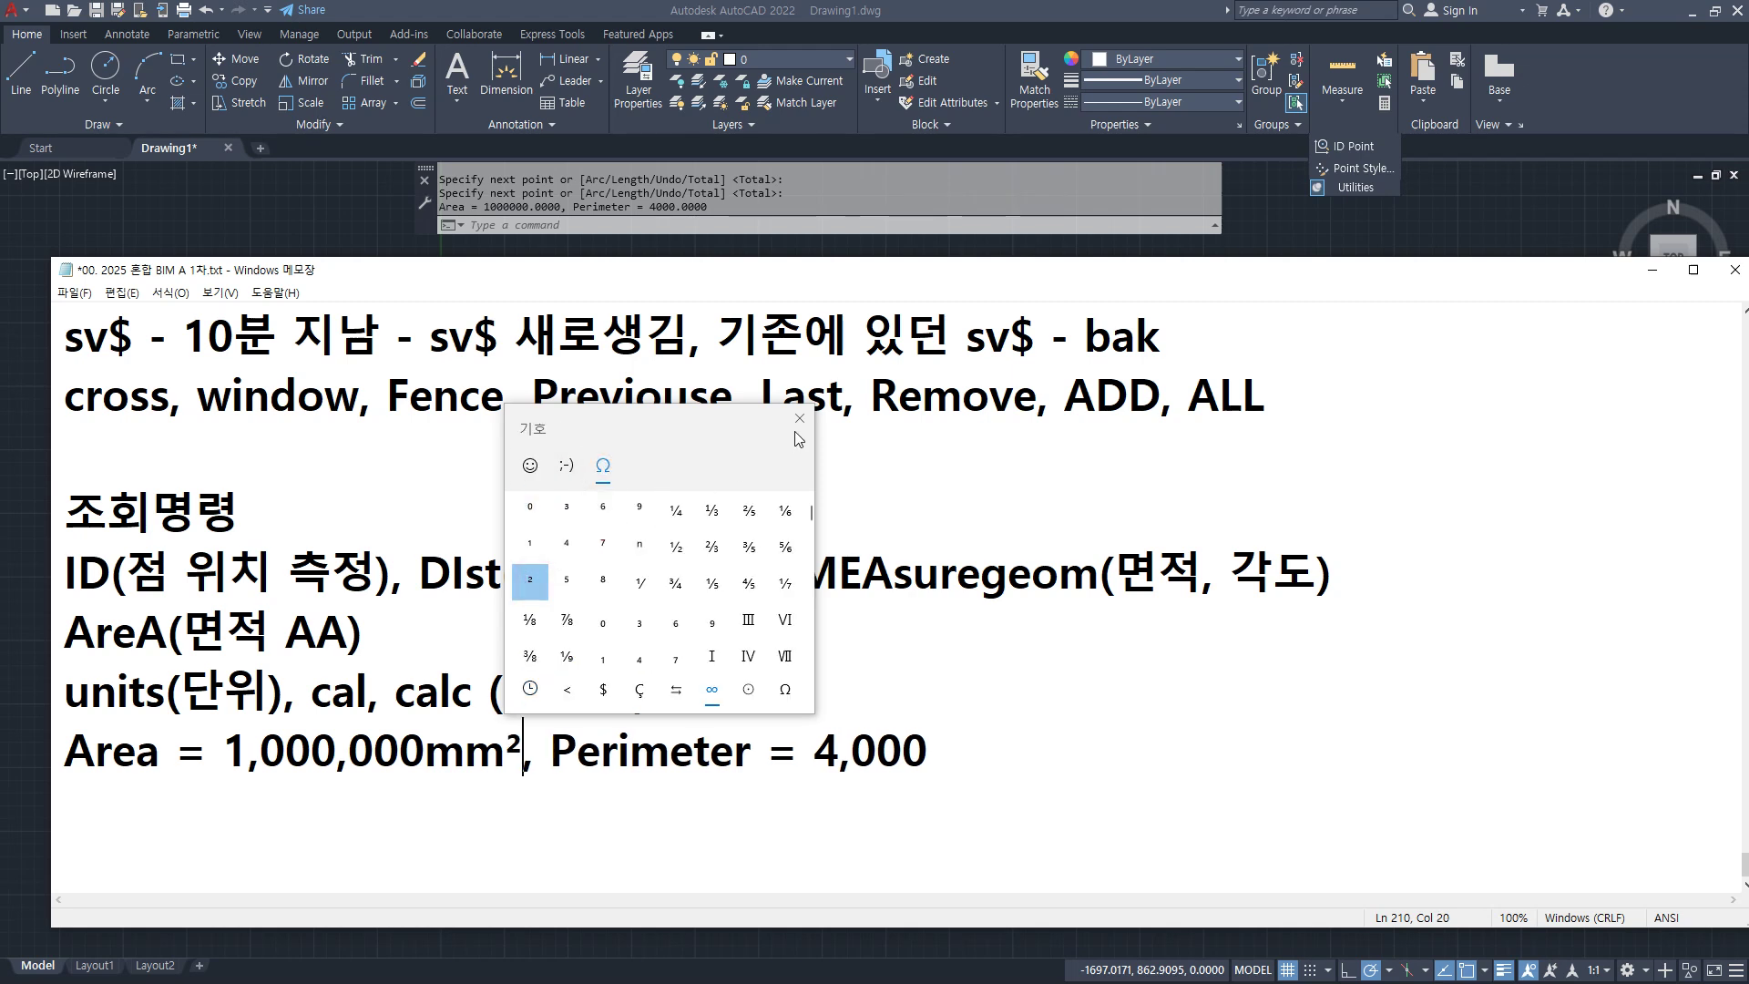
{"action": "left_click", "coordinate": [799, 421]}
{"action": "left_click", "coordinate": [957, 753]}
{"action": "type", "text": "mm"}
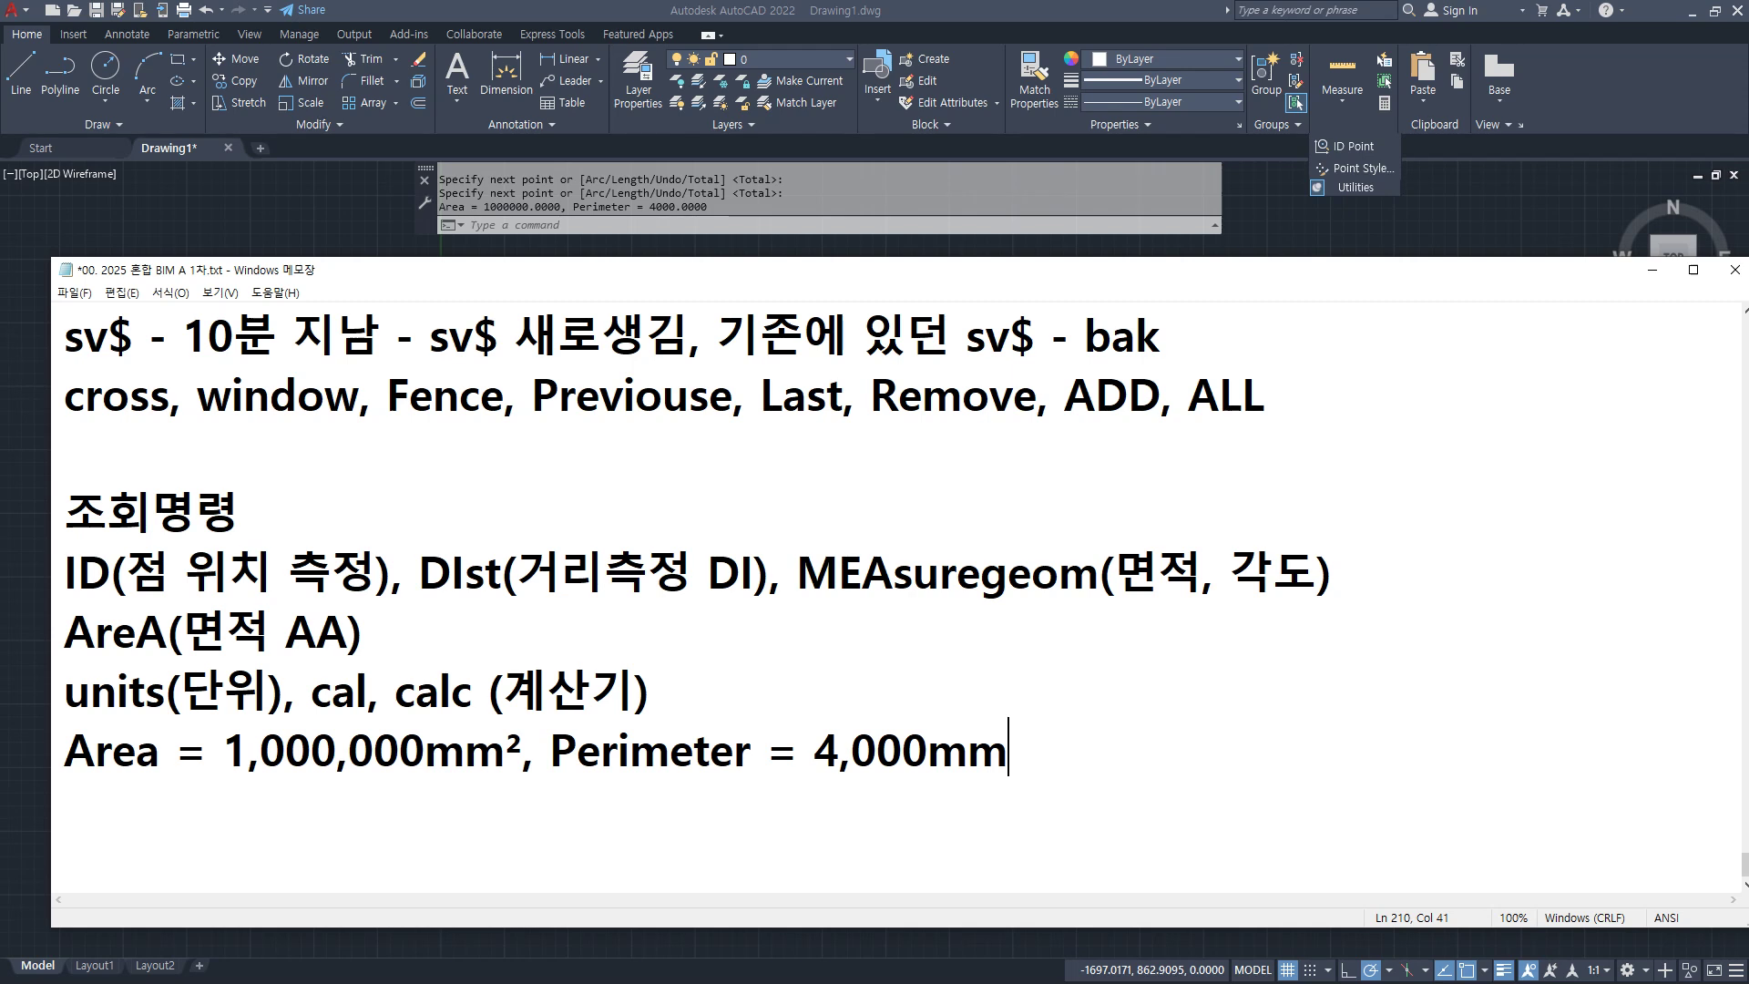
Step: Insert the line 1m = 1,000mm above the Area result in the notes
{"action": "left_click", "coordinate": [1047, 695]}
{"action": "key", "text": "Return"}
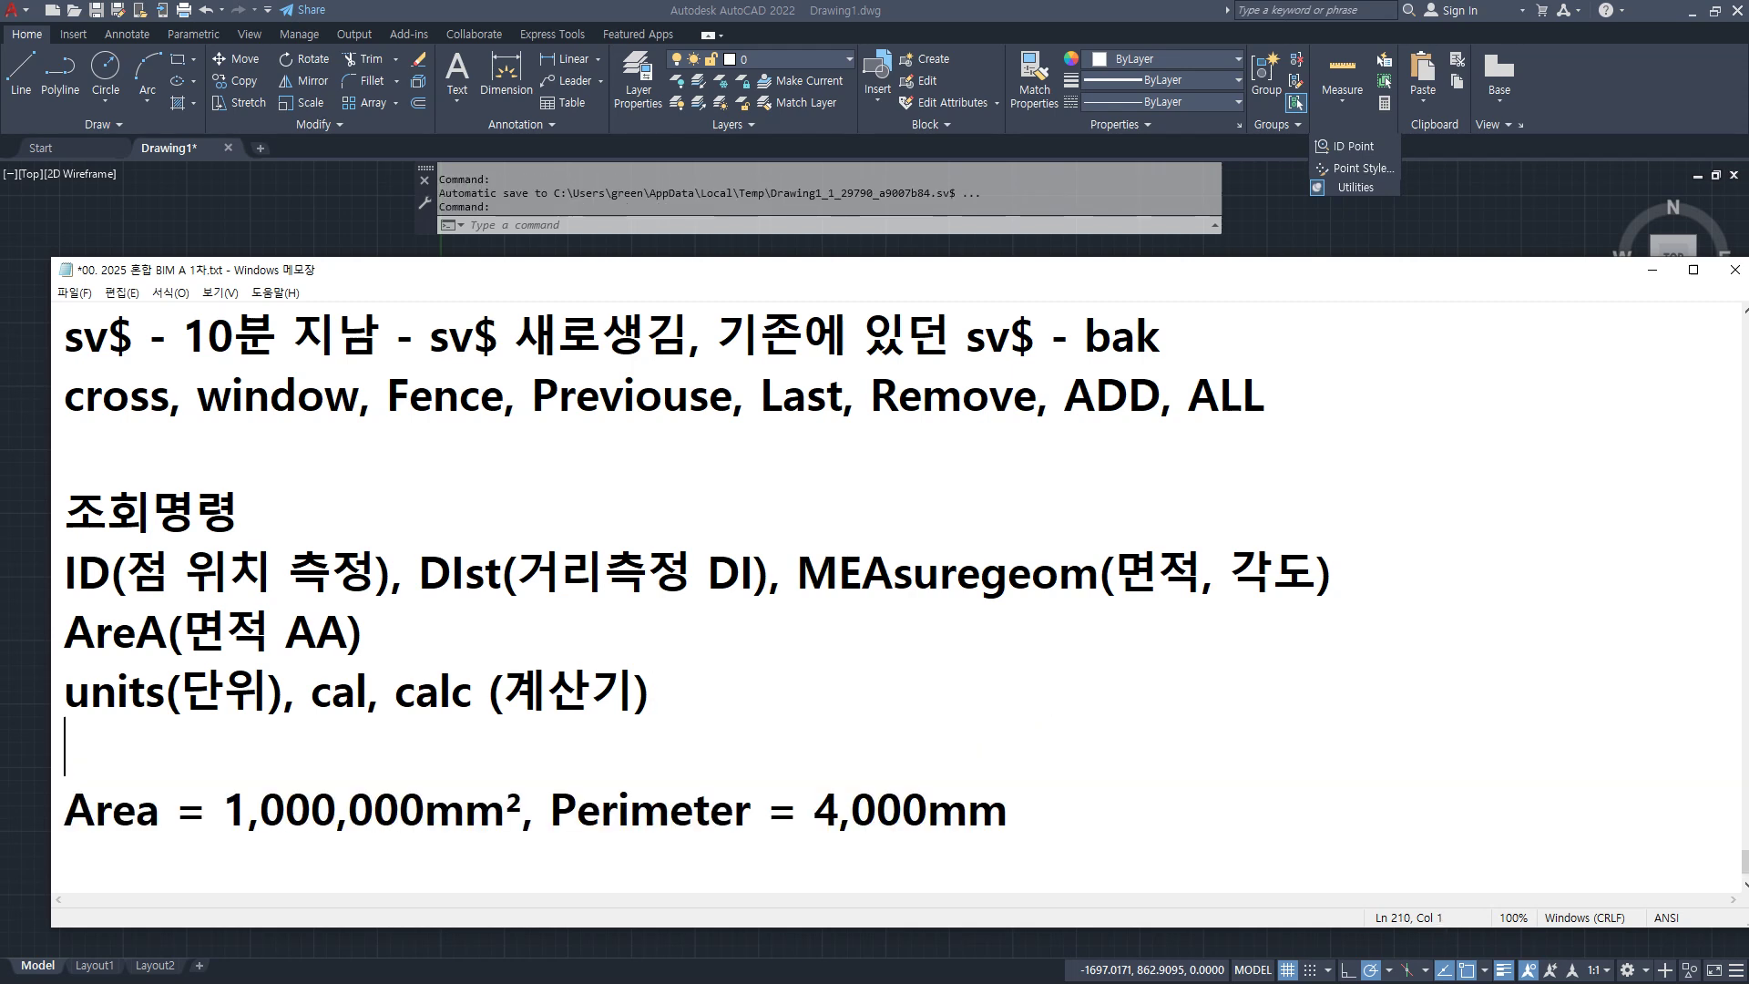
{"action": "scroll", "coordinate": [1285, 691], "scroll_direction": "down", "scroll_amount": 1}
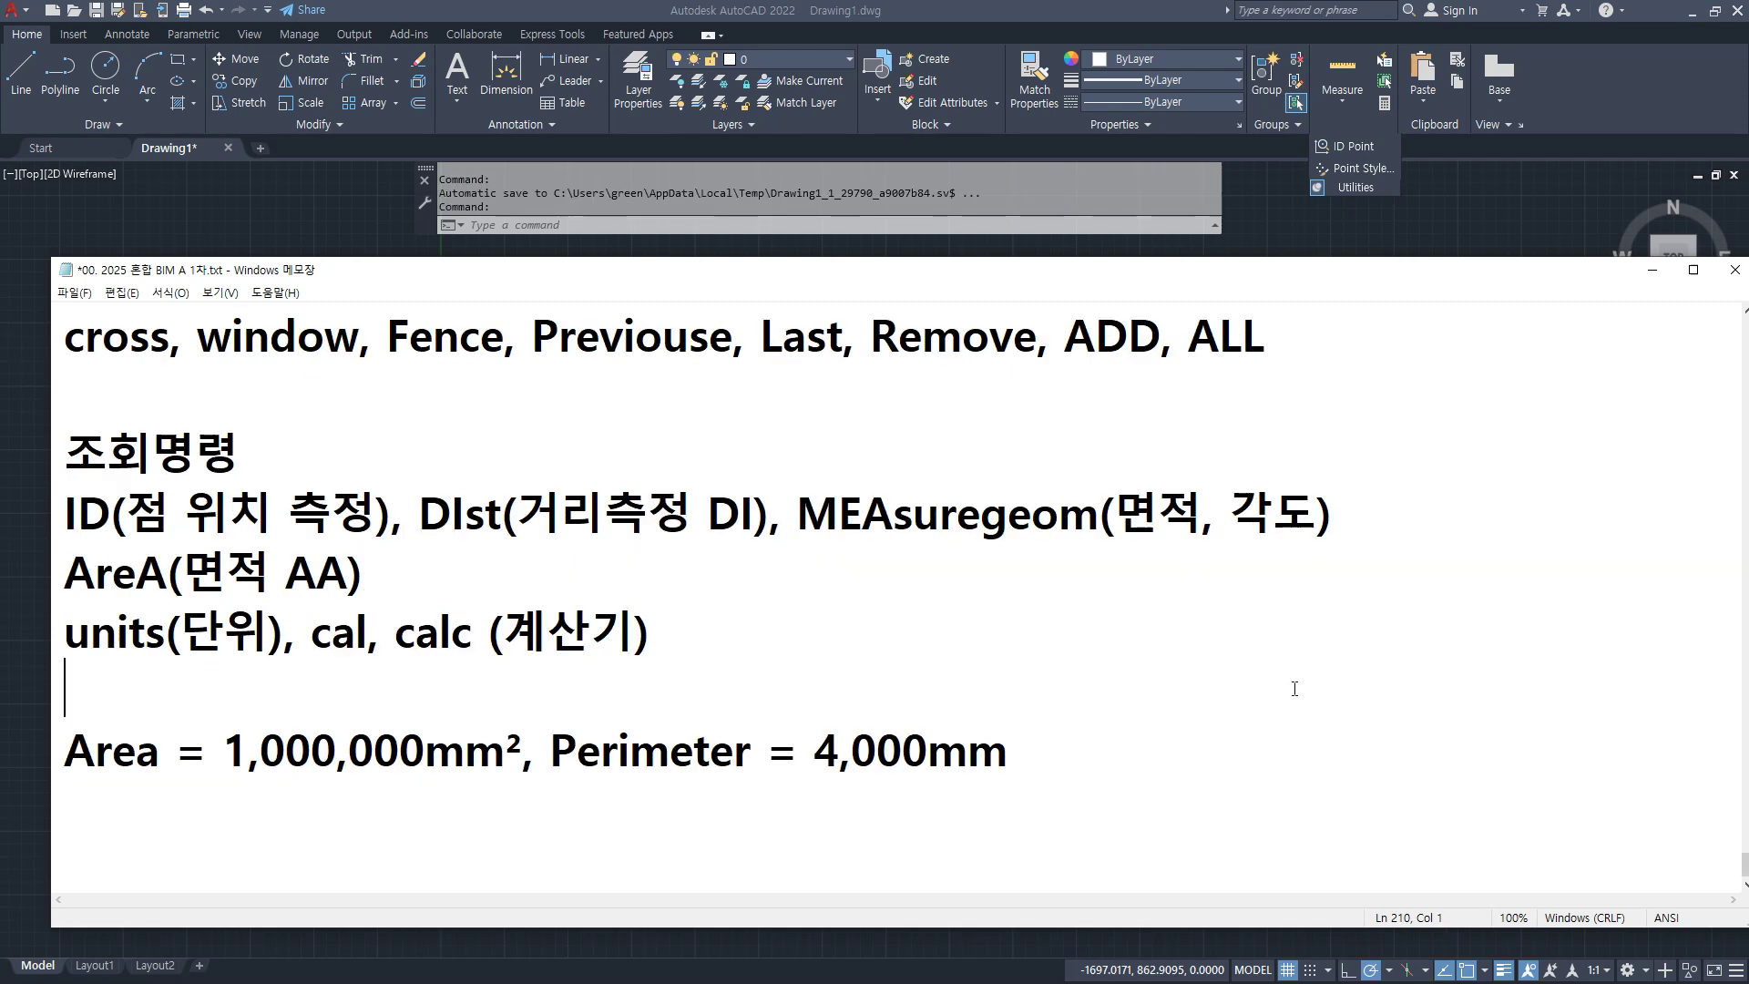
{"action": "type", "text": "1m ="}
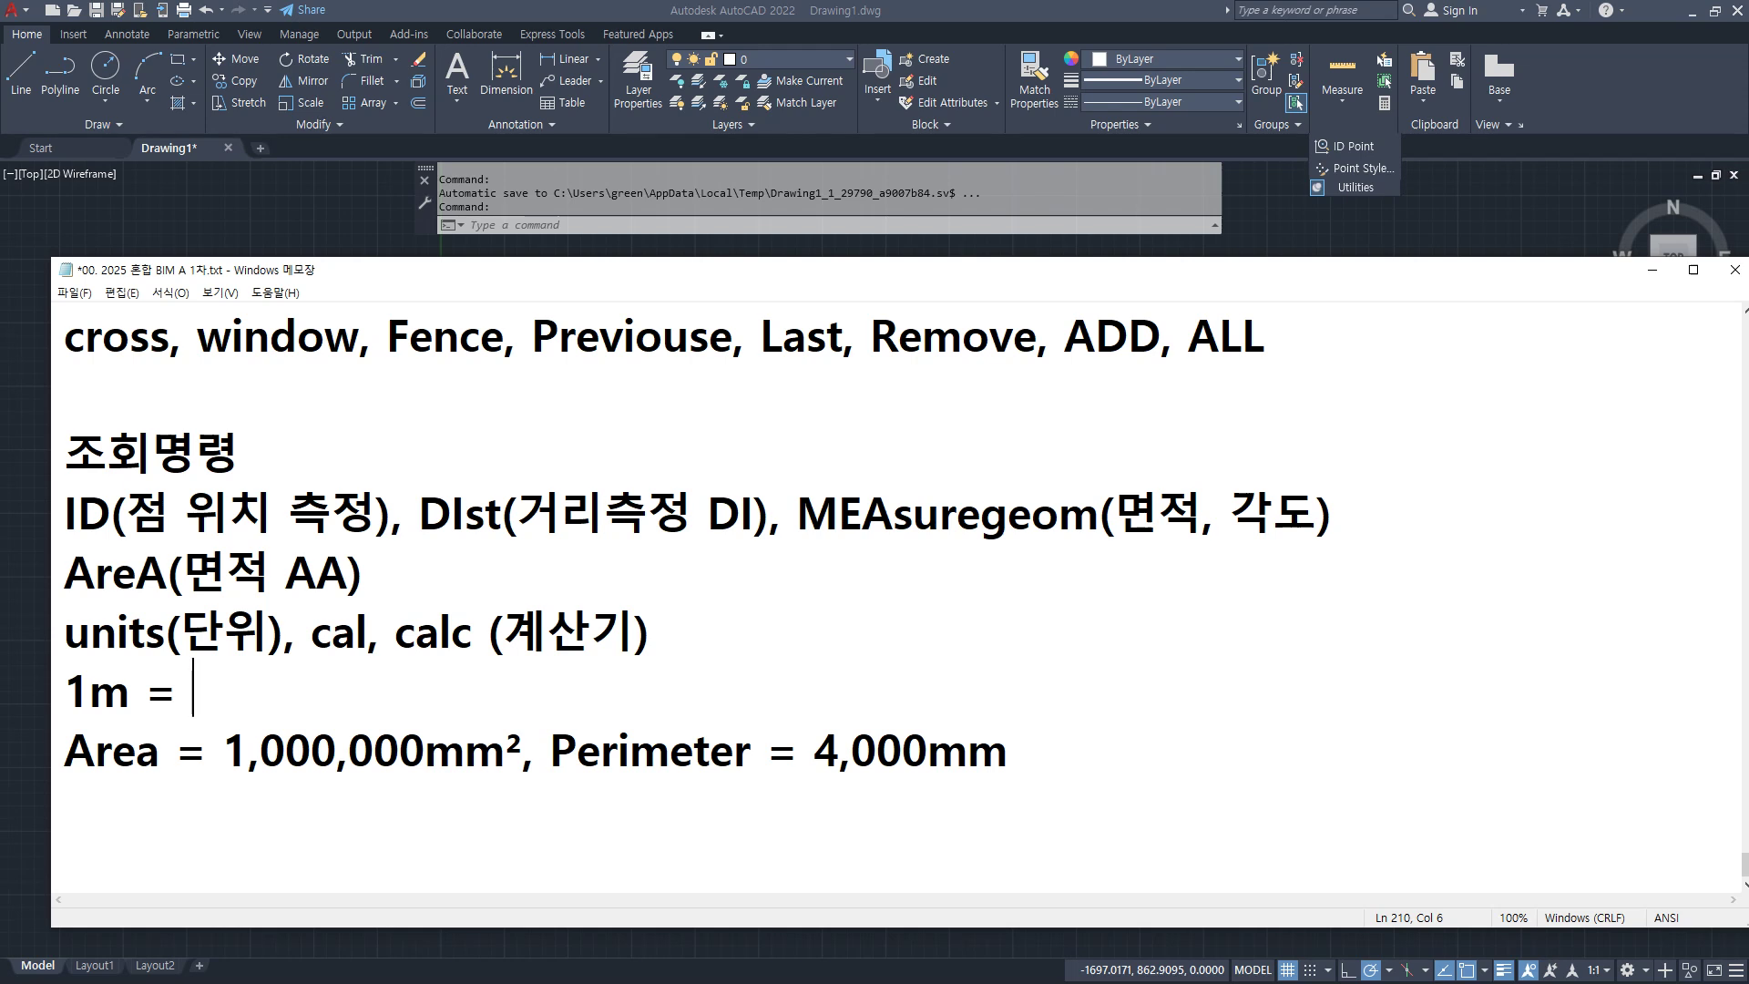
{"action": "type", "text": "1,000mm"}
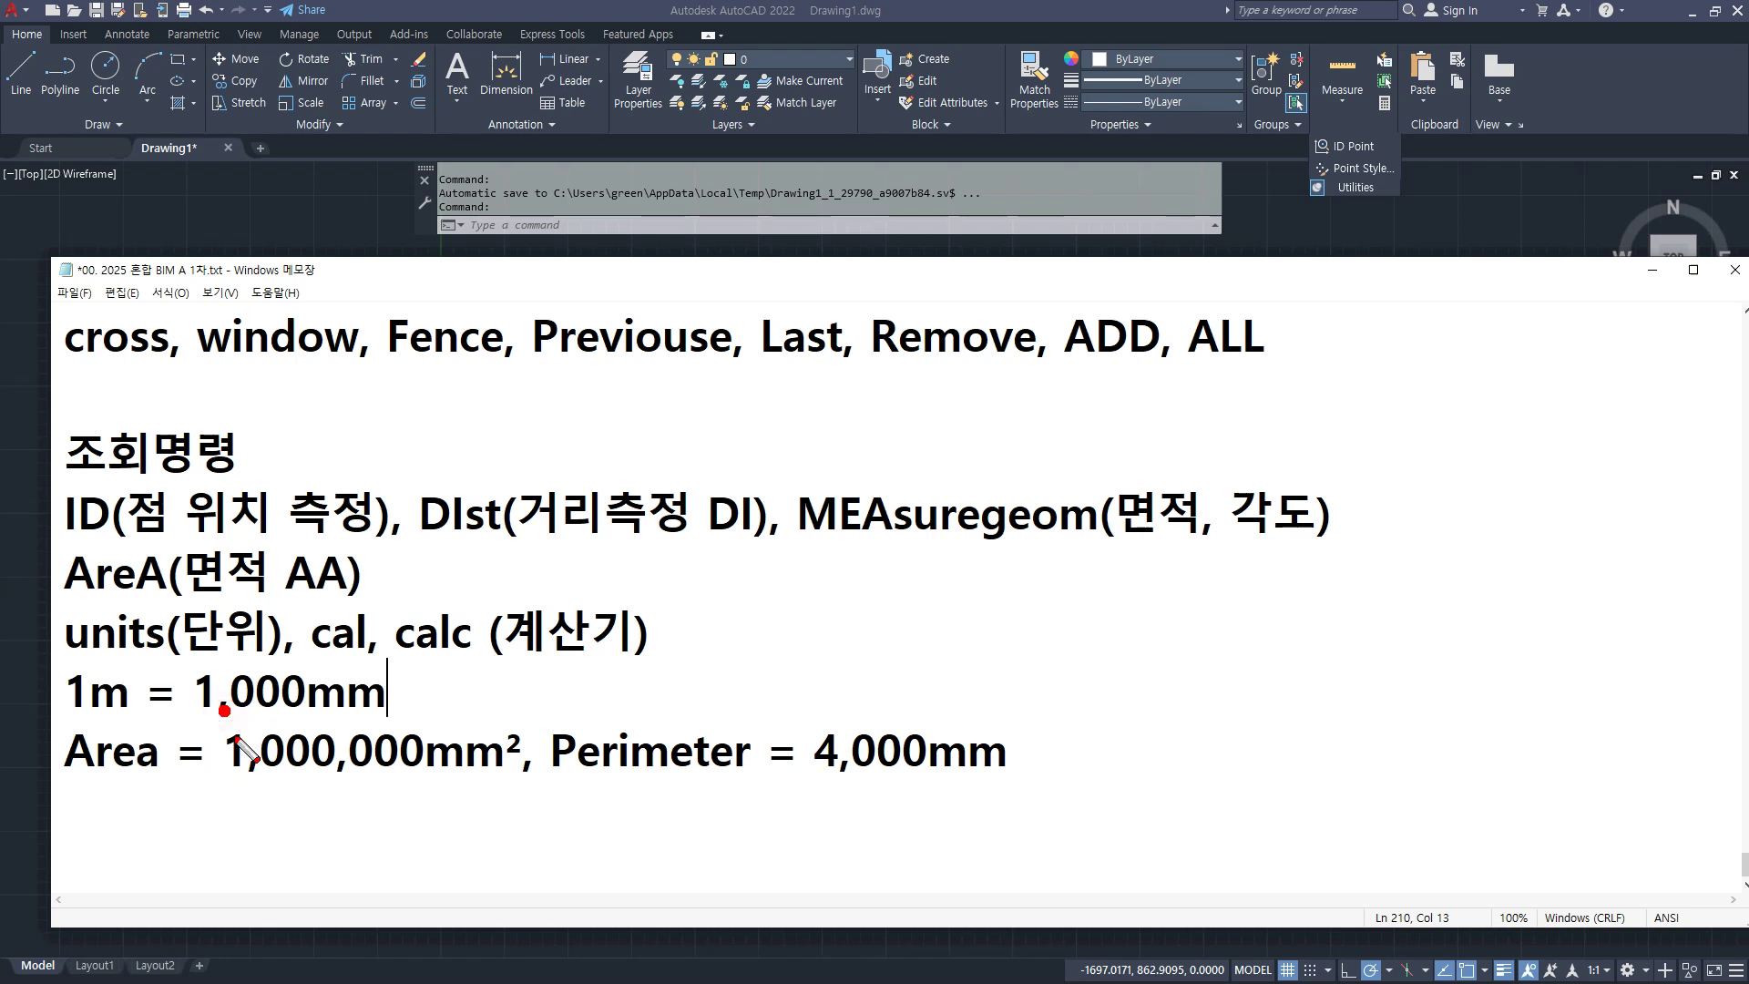
{"action": "left_click_drag", "start_coordinate": [227, 690], "coordinate": [302, 694]}
{"action": "key", "text": "Escape"}
Step: Add the line 1m² = 1,000 x 1,000 = 1,000,000mm² below the metre conversion, reusing the ² symbol from the Area line
{"action": "left_click_drag", "start_coordinate": [465, 751], "coordinate": [526, 751]}
{"action": "left_click", "coordinate": [473, 693]}
{"action": "key", "text": "Return"}
{"action": "type", "text": "1"}
{"action": "key", "text": "ctrl+v"}
{"action": "type", "text": "= 1"}
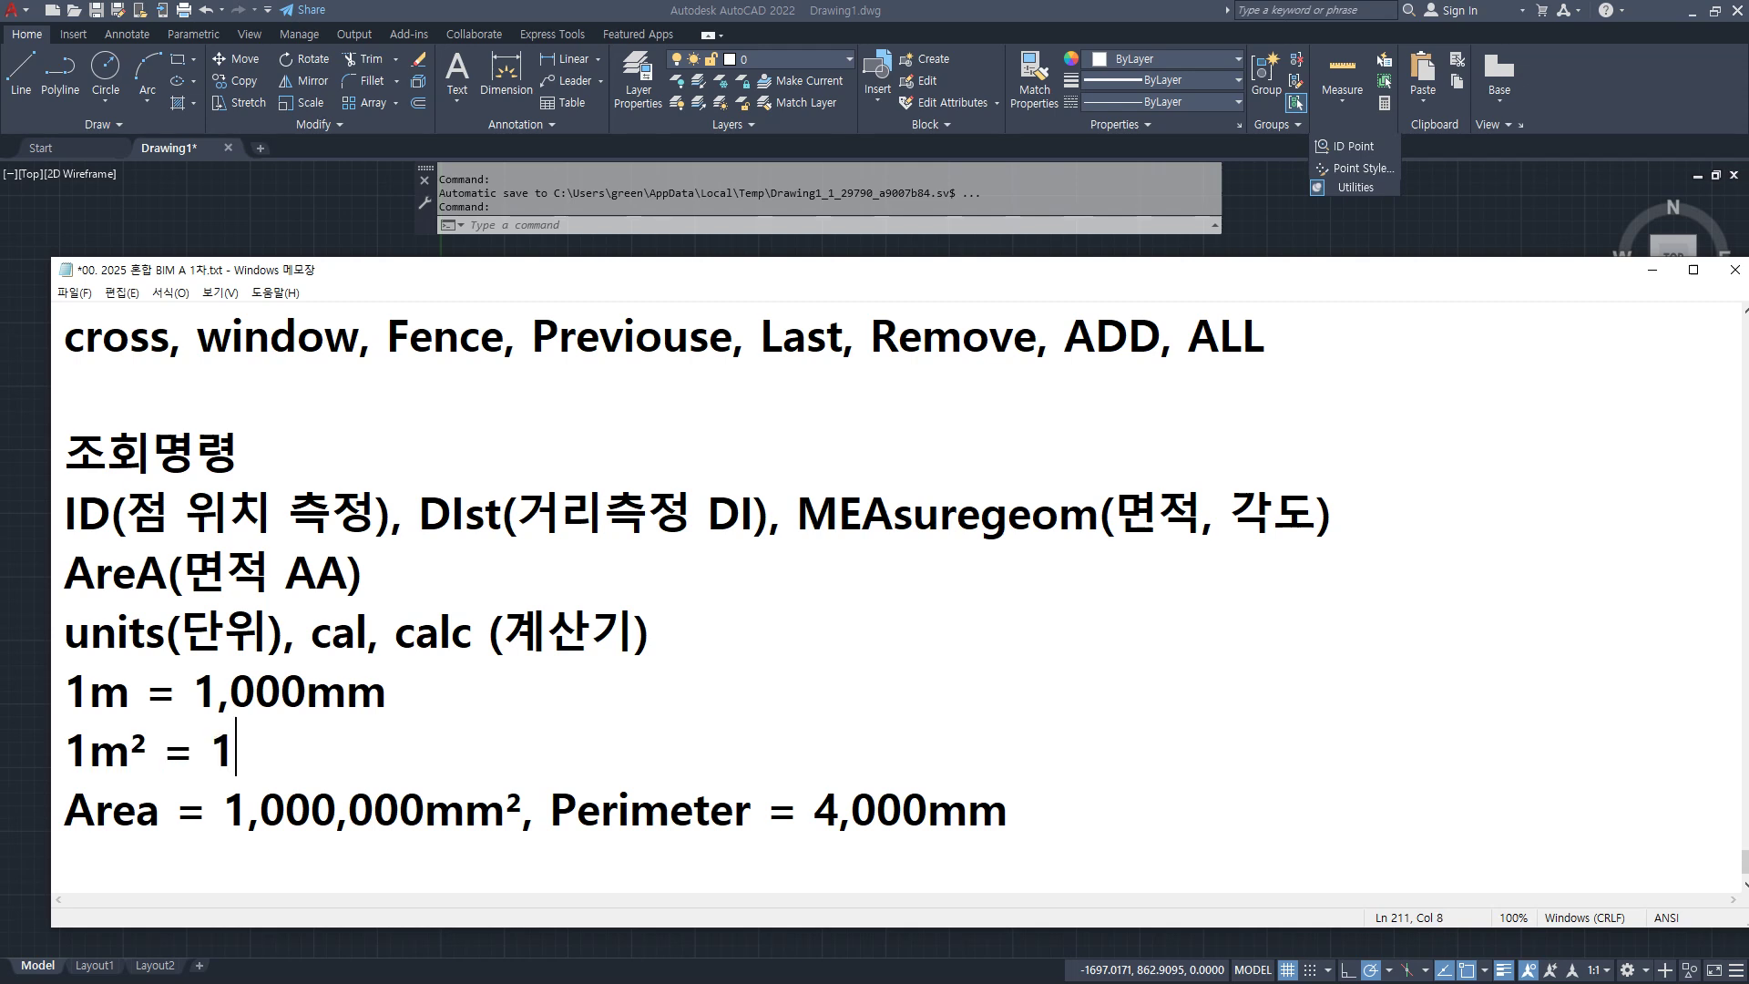
{"action": "type", "text": ",000 x 1,000"}
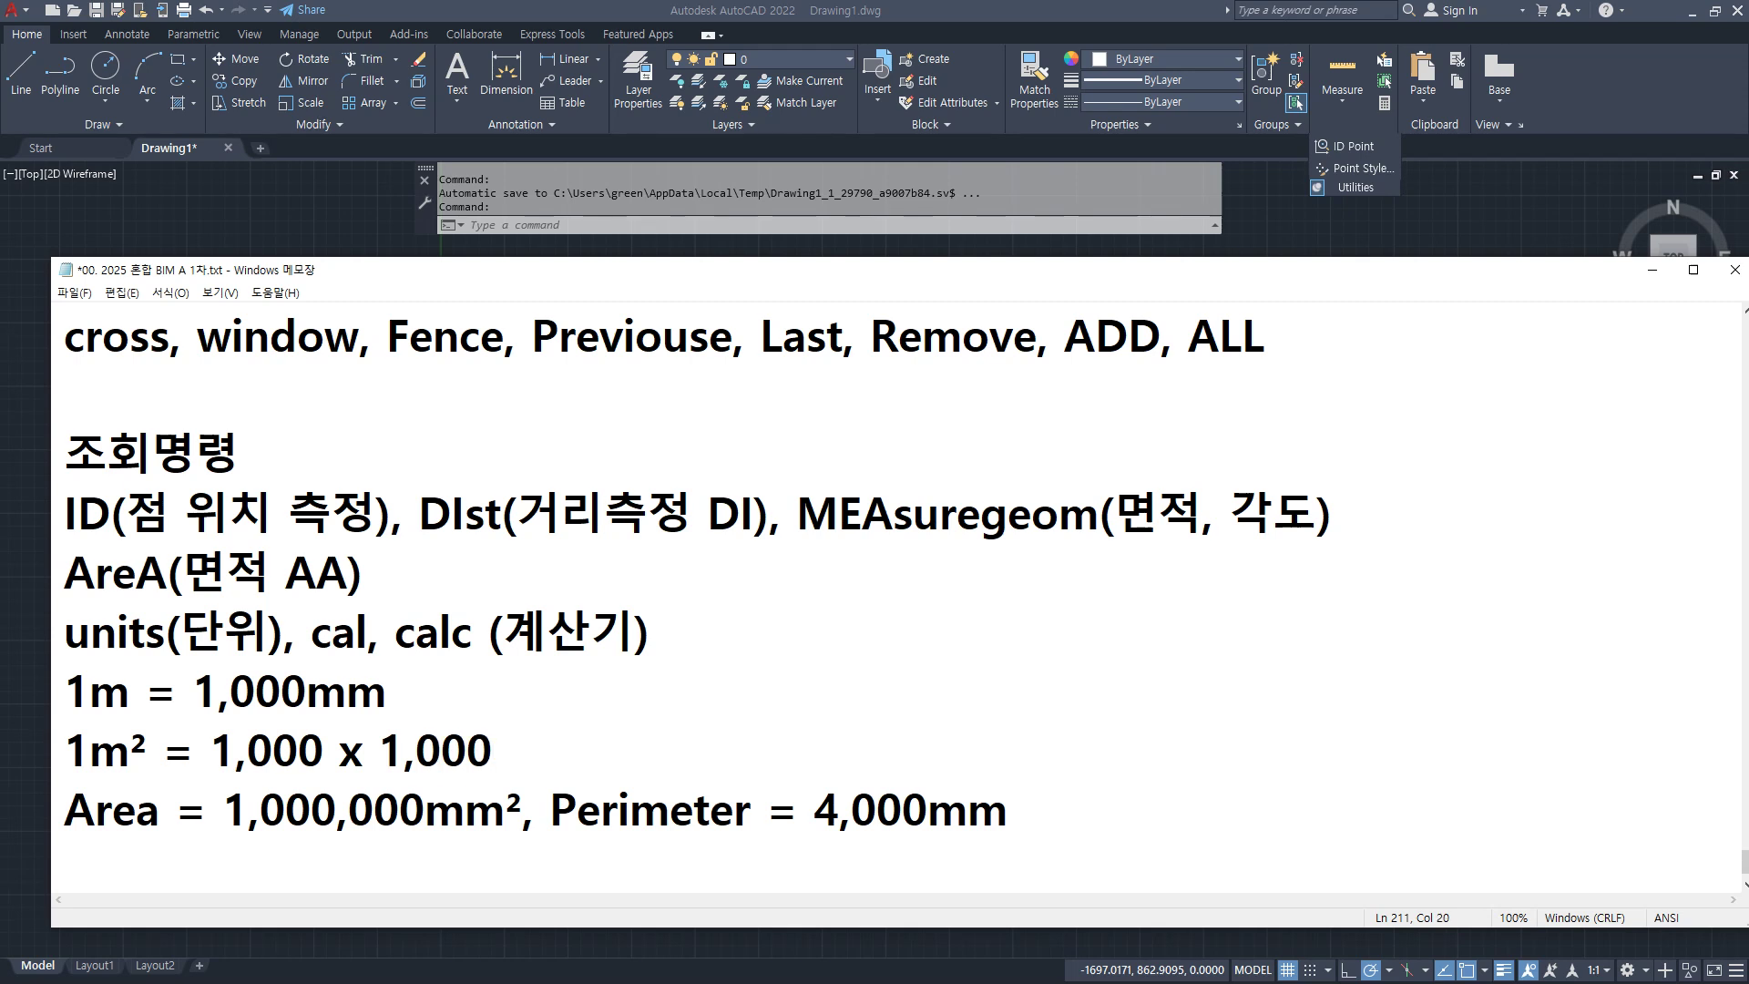
{"action": "type", "text": " = 1,000"}
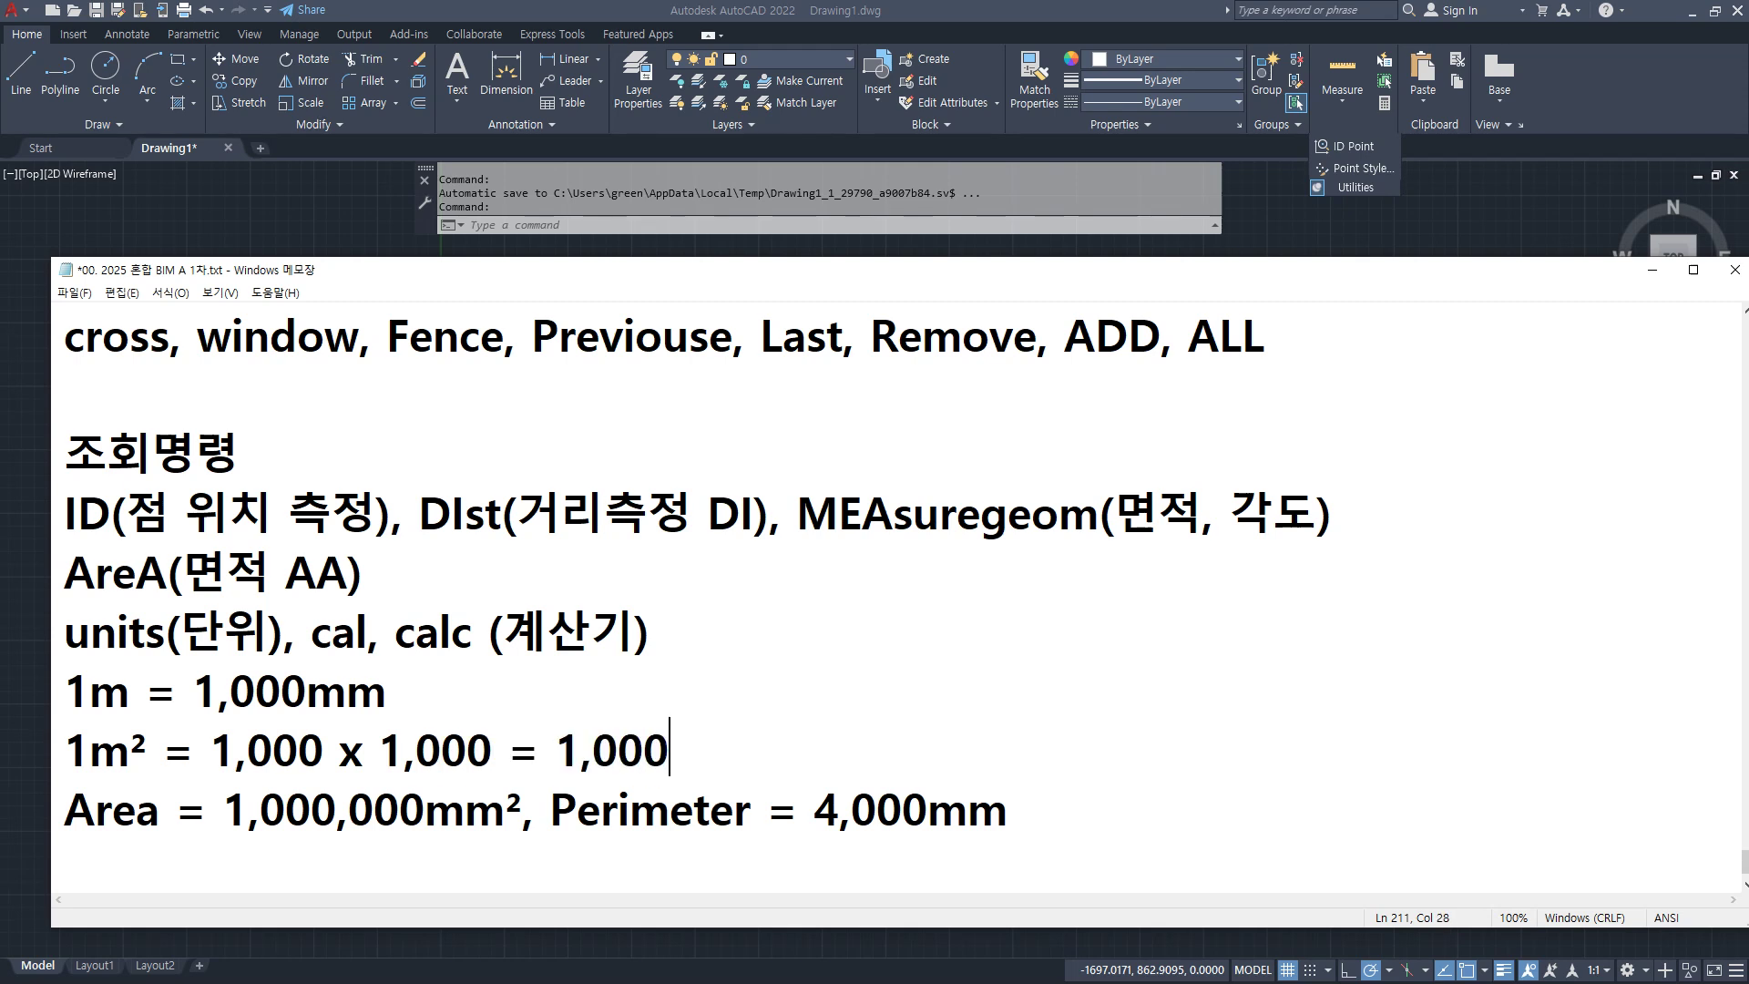
{"action": "type", "text": ",000"}
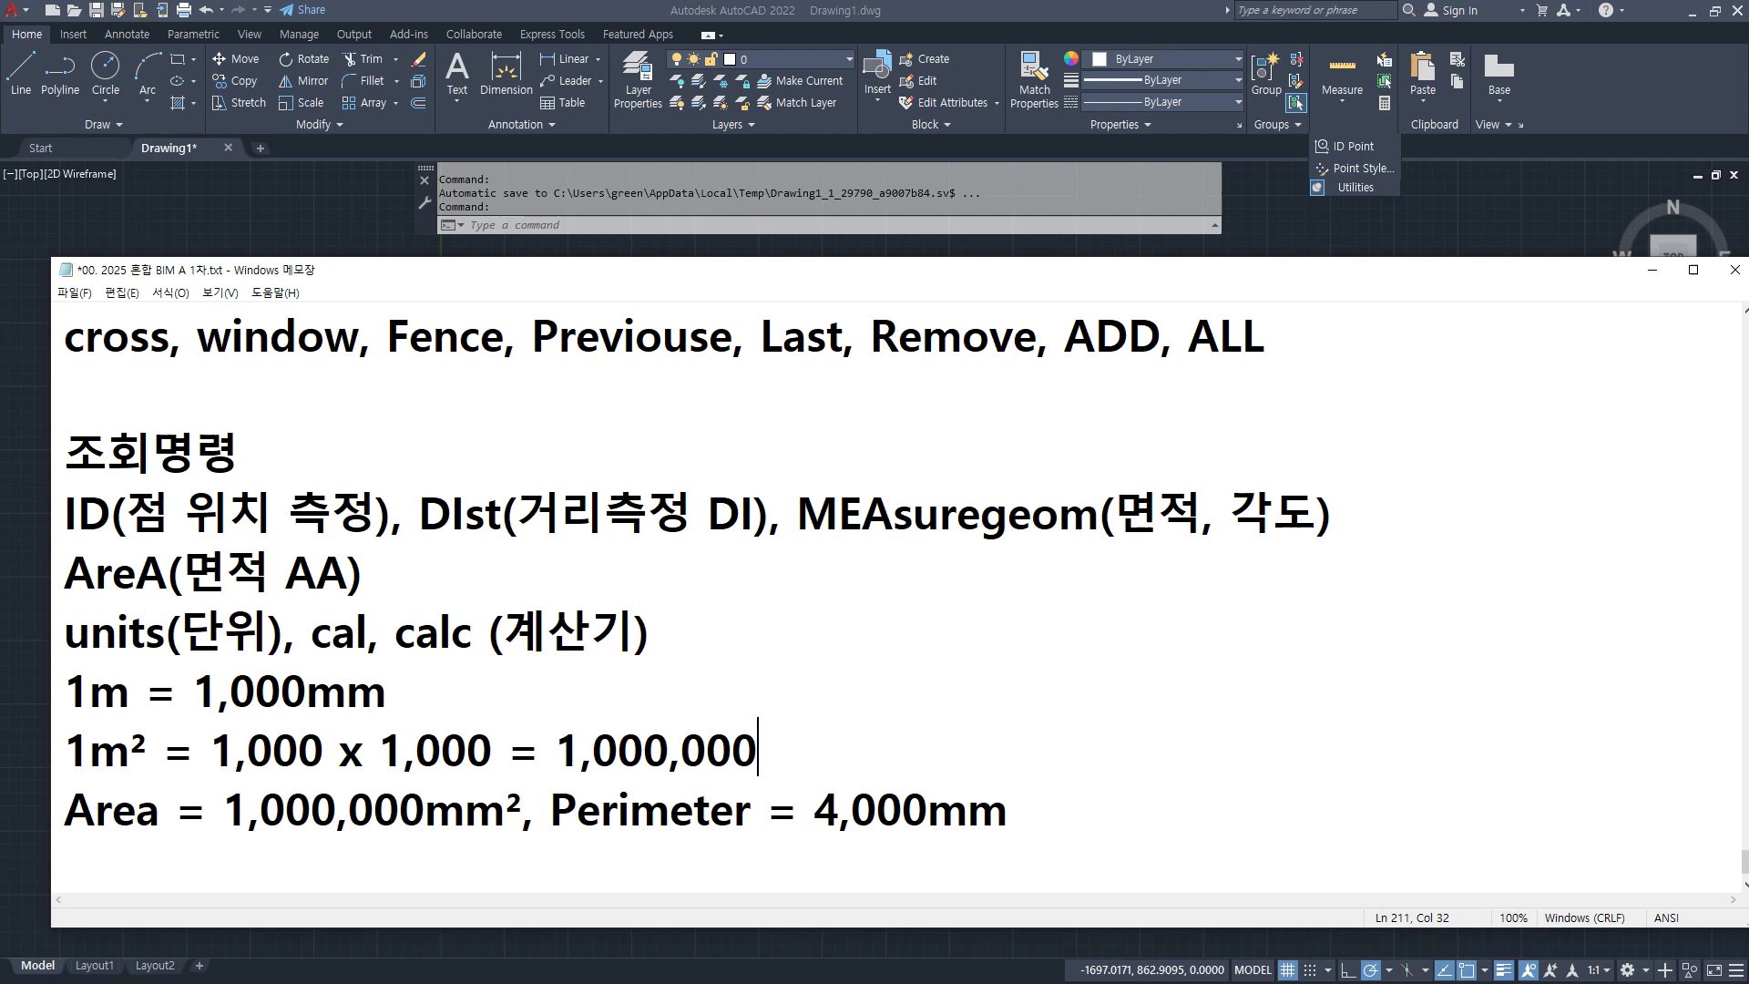
{"action": "type", "text": "mm²"}
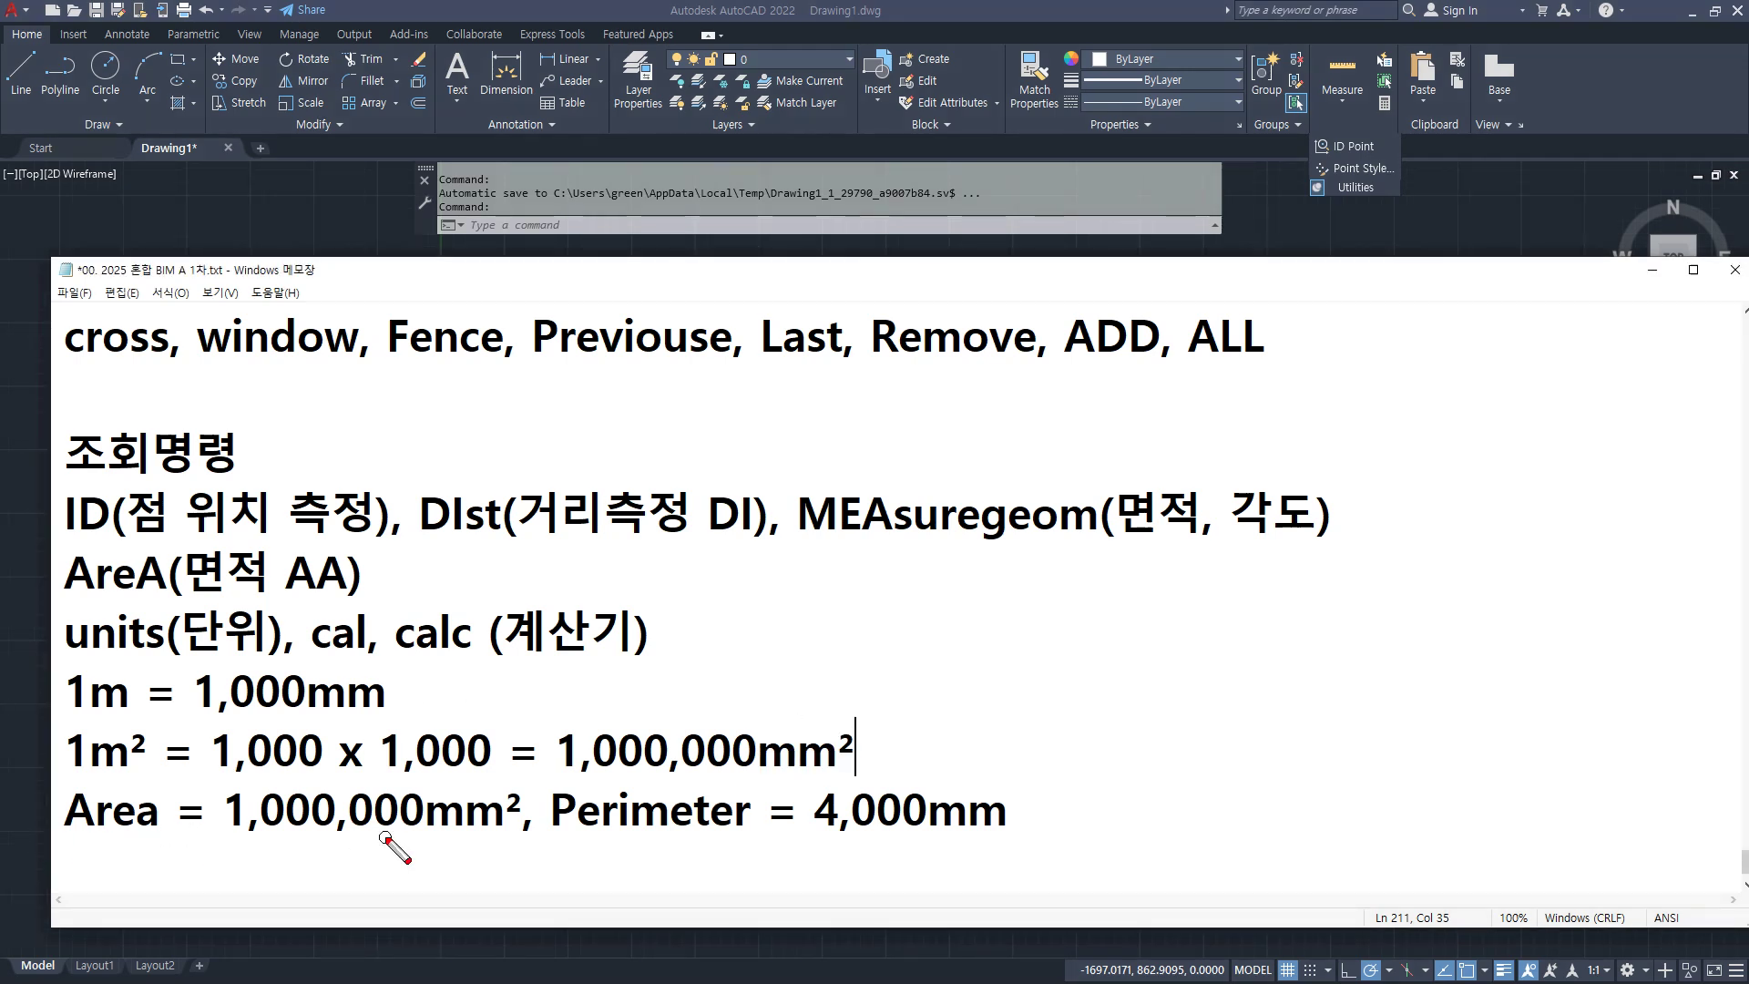
{"action": "left_click_drag", "start_coordinate": [234, 840], "coordinate": [545, 839]}
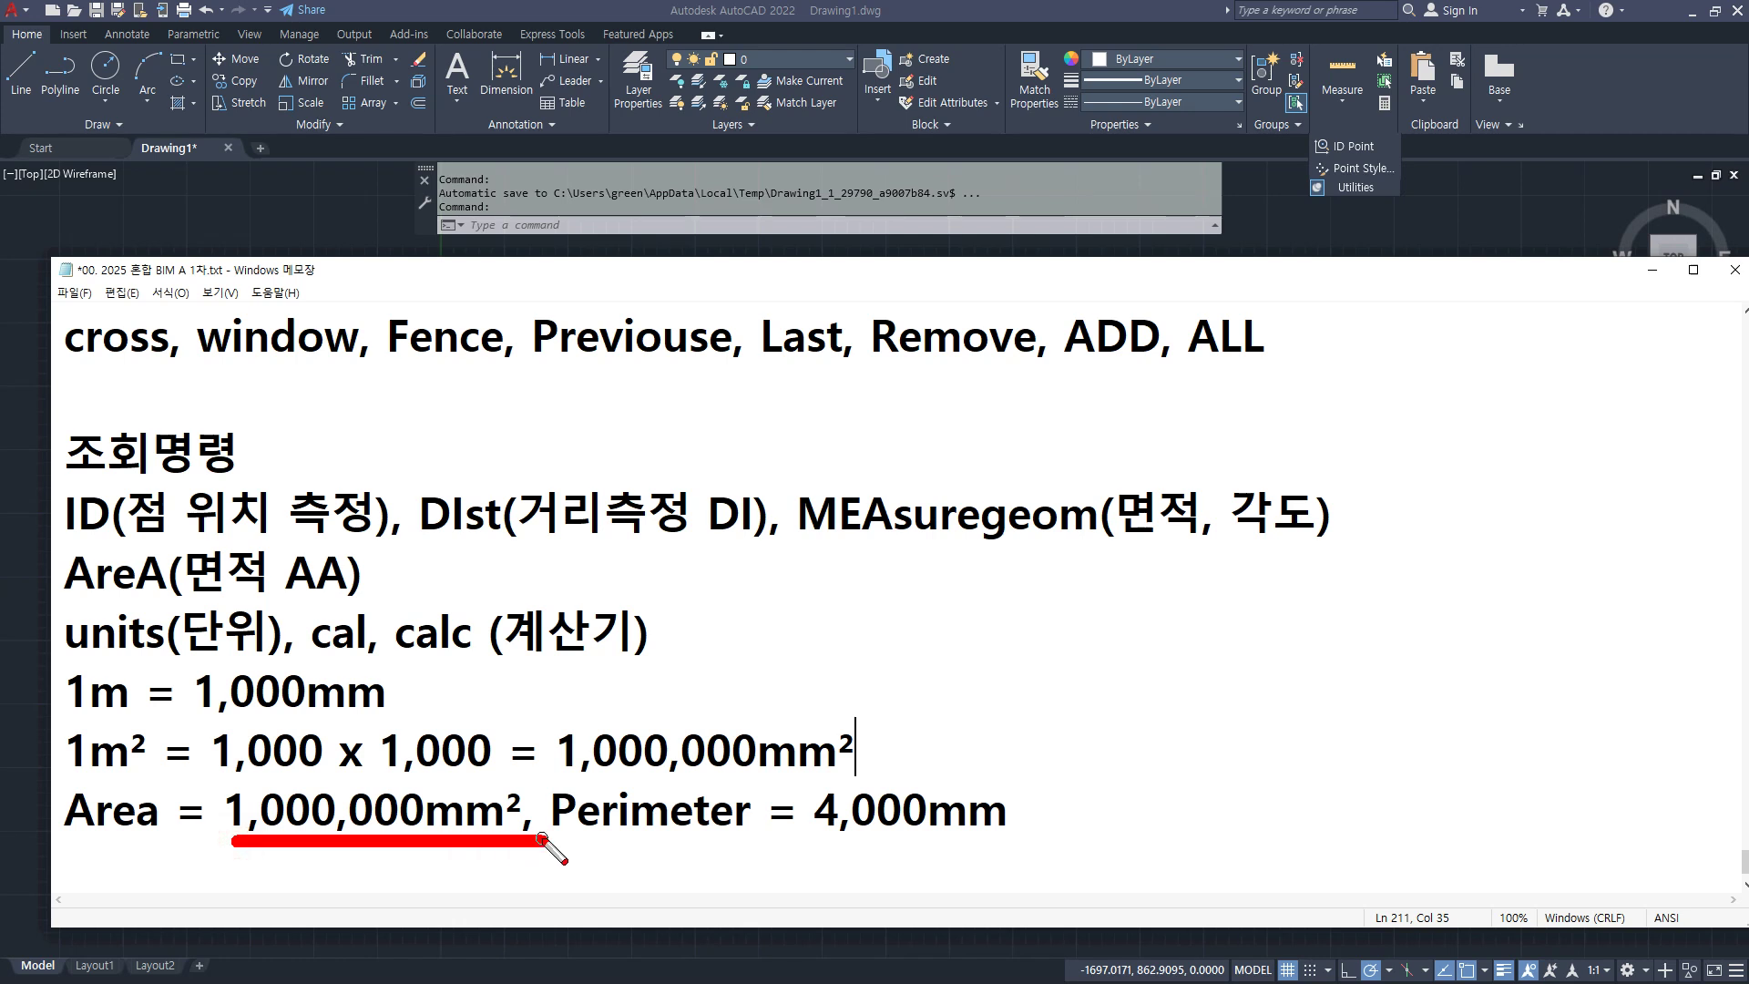
{"action": "left_click_drag", "start_coordinate": [146, 781], "coordinate": [58, 782]}
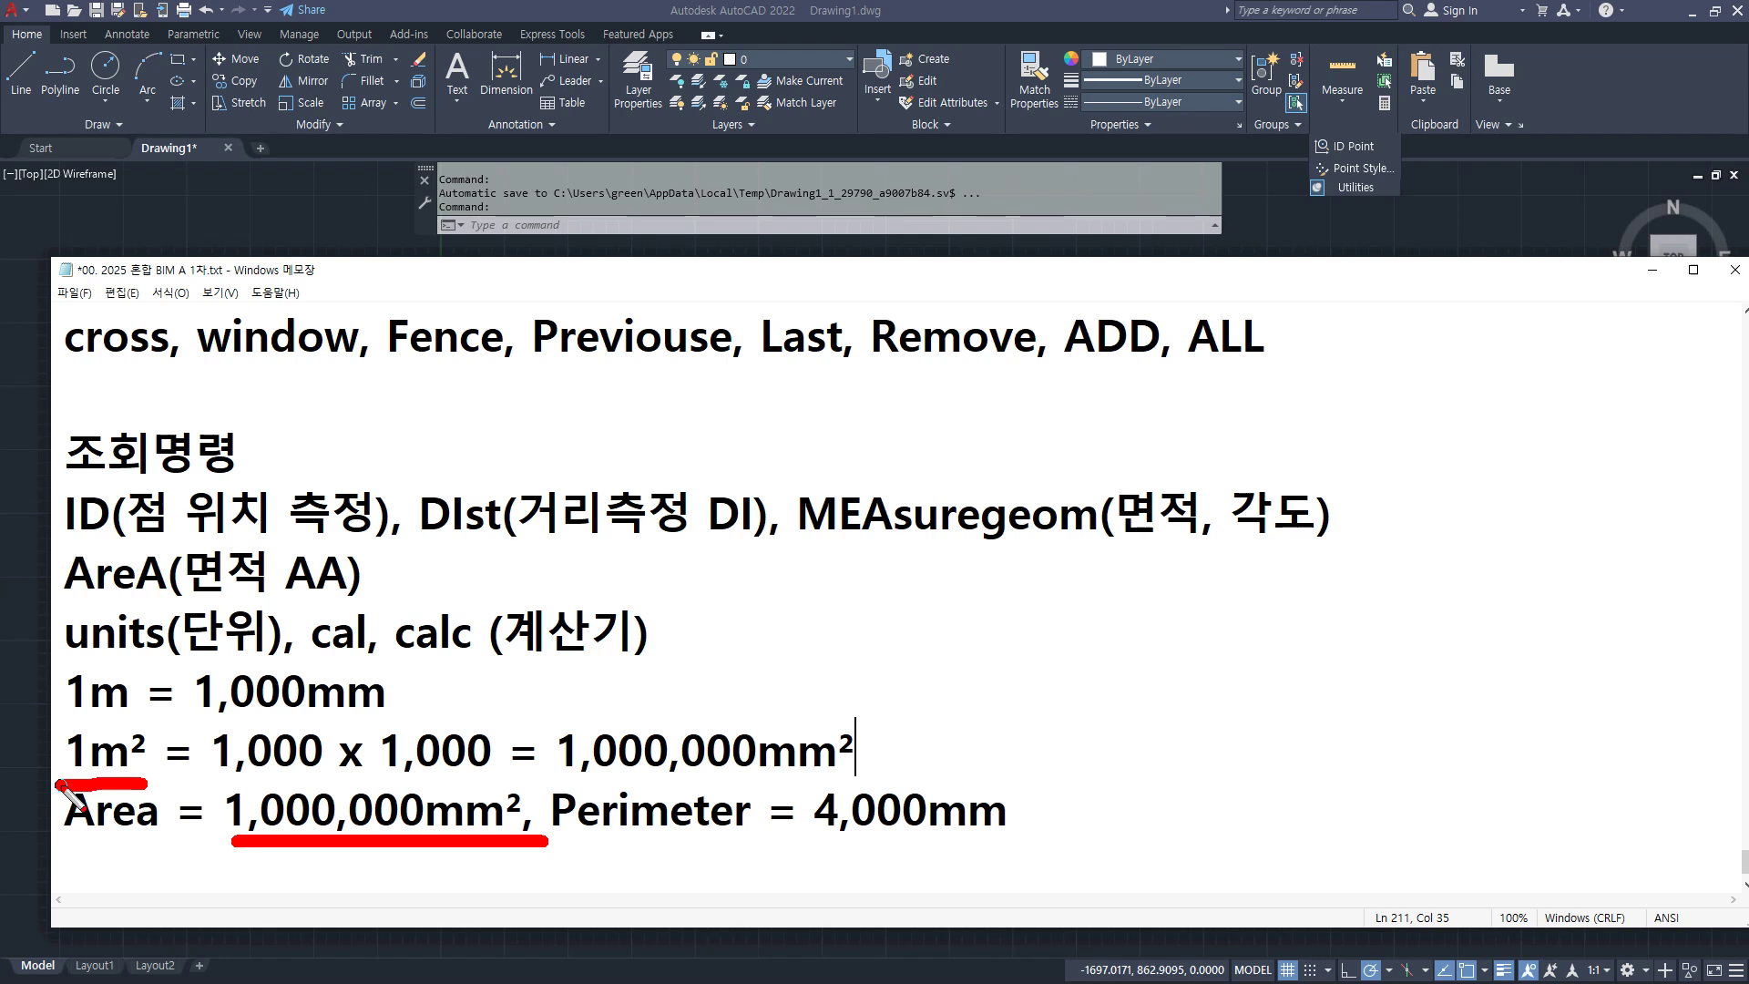
{"action": "key", "text": "e"}
{"action": "left_click_drag", "start_coordinate": [262, 815], "coordinate": [428, 814]}
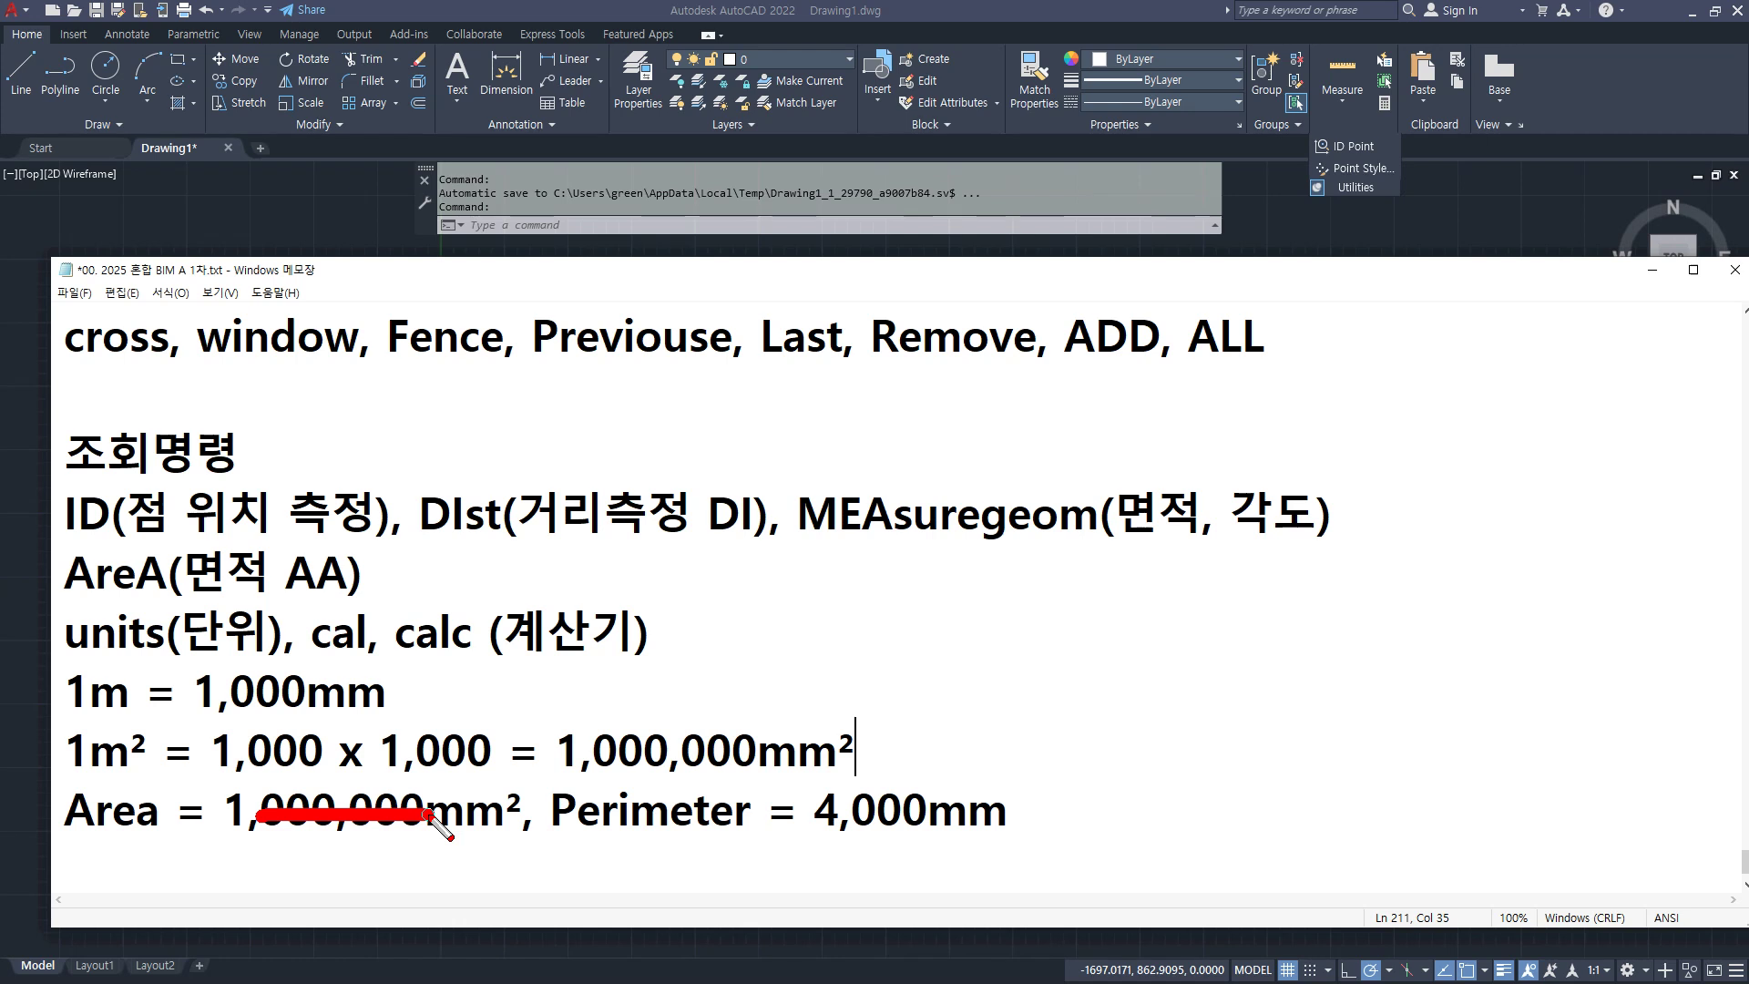
{"action": "left_click", "coordinate": [415, 774]}
{"action": "left_click", "coordinate": [247, 771]}
{"action": "left_click", "coordinate": [249, 842]}
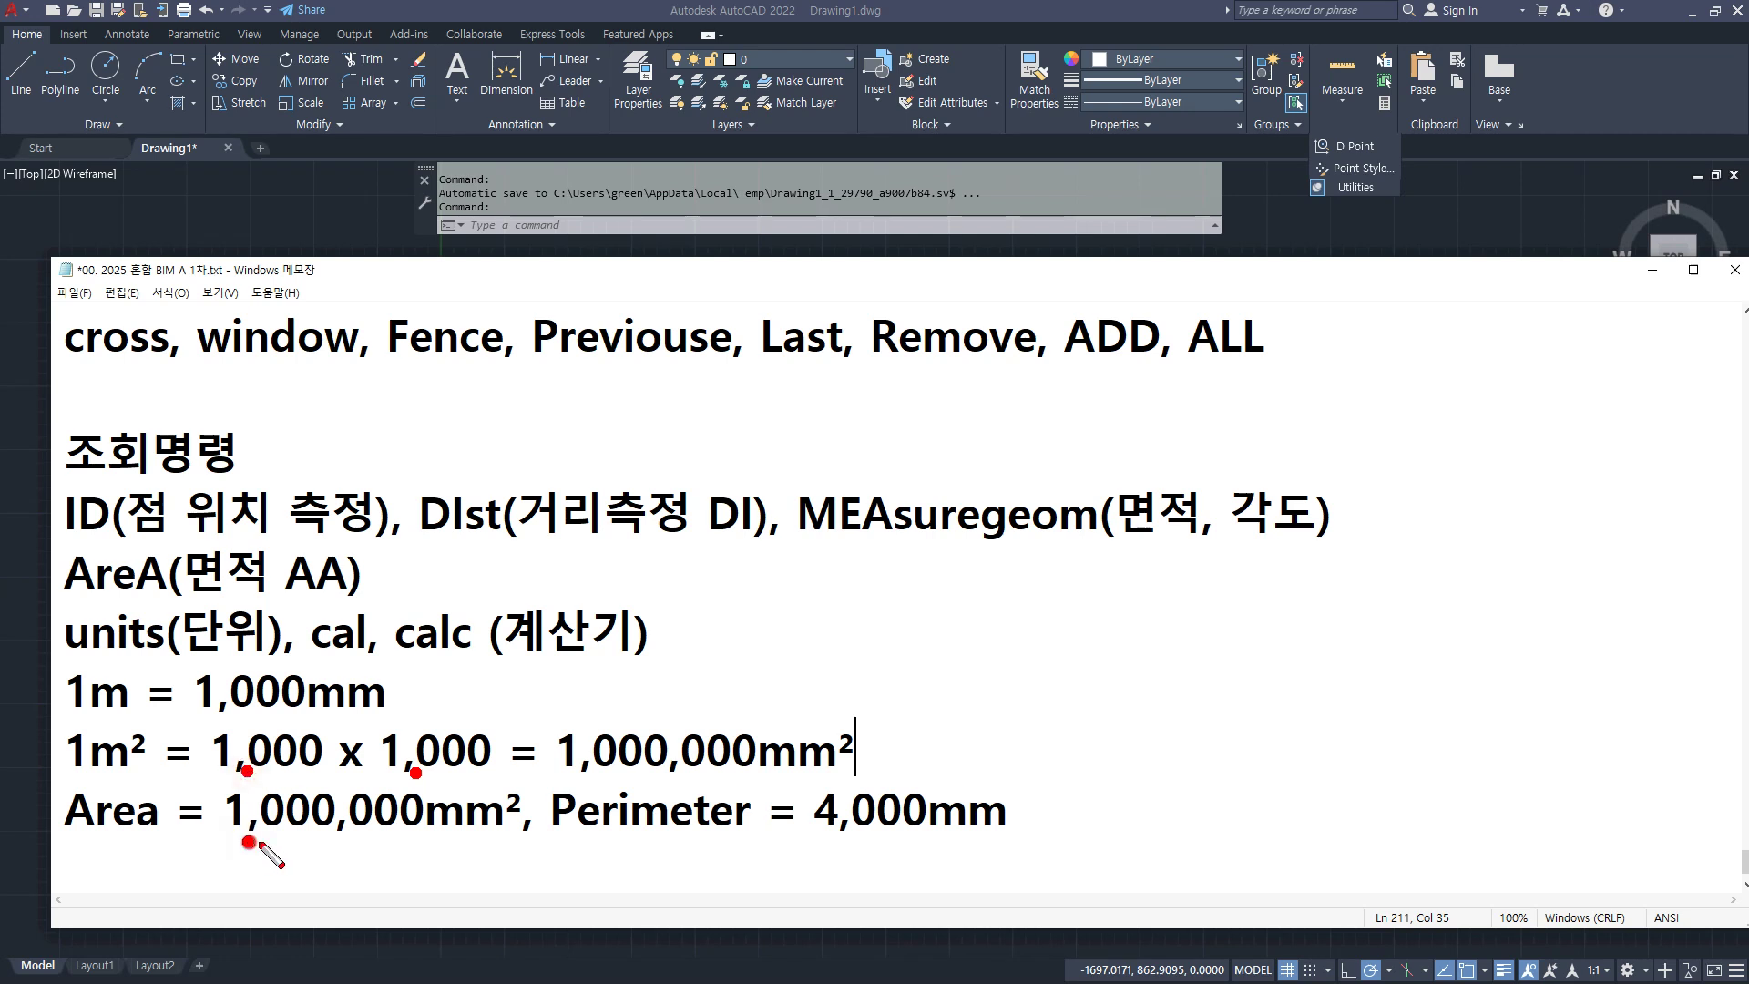
{"action": "left_click", "coordinate": [334, 841]}
{"action": "key", "text": "Escape"}
Step: Switch back to the AutoCAD drawing with the square and the circle
{"action": "left_click", "coordinate": [561, 141]}
{"action": "left_click", "coordinate": [965, 485]}
{"action": "left_click", "coordinate": [930, 497]}
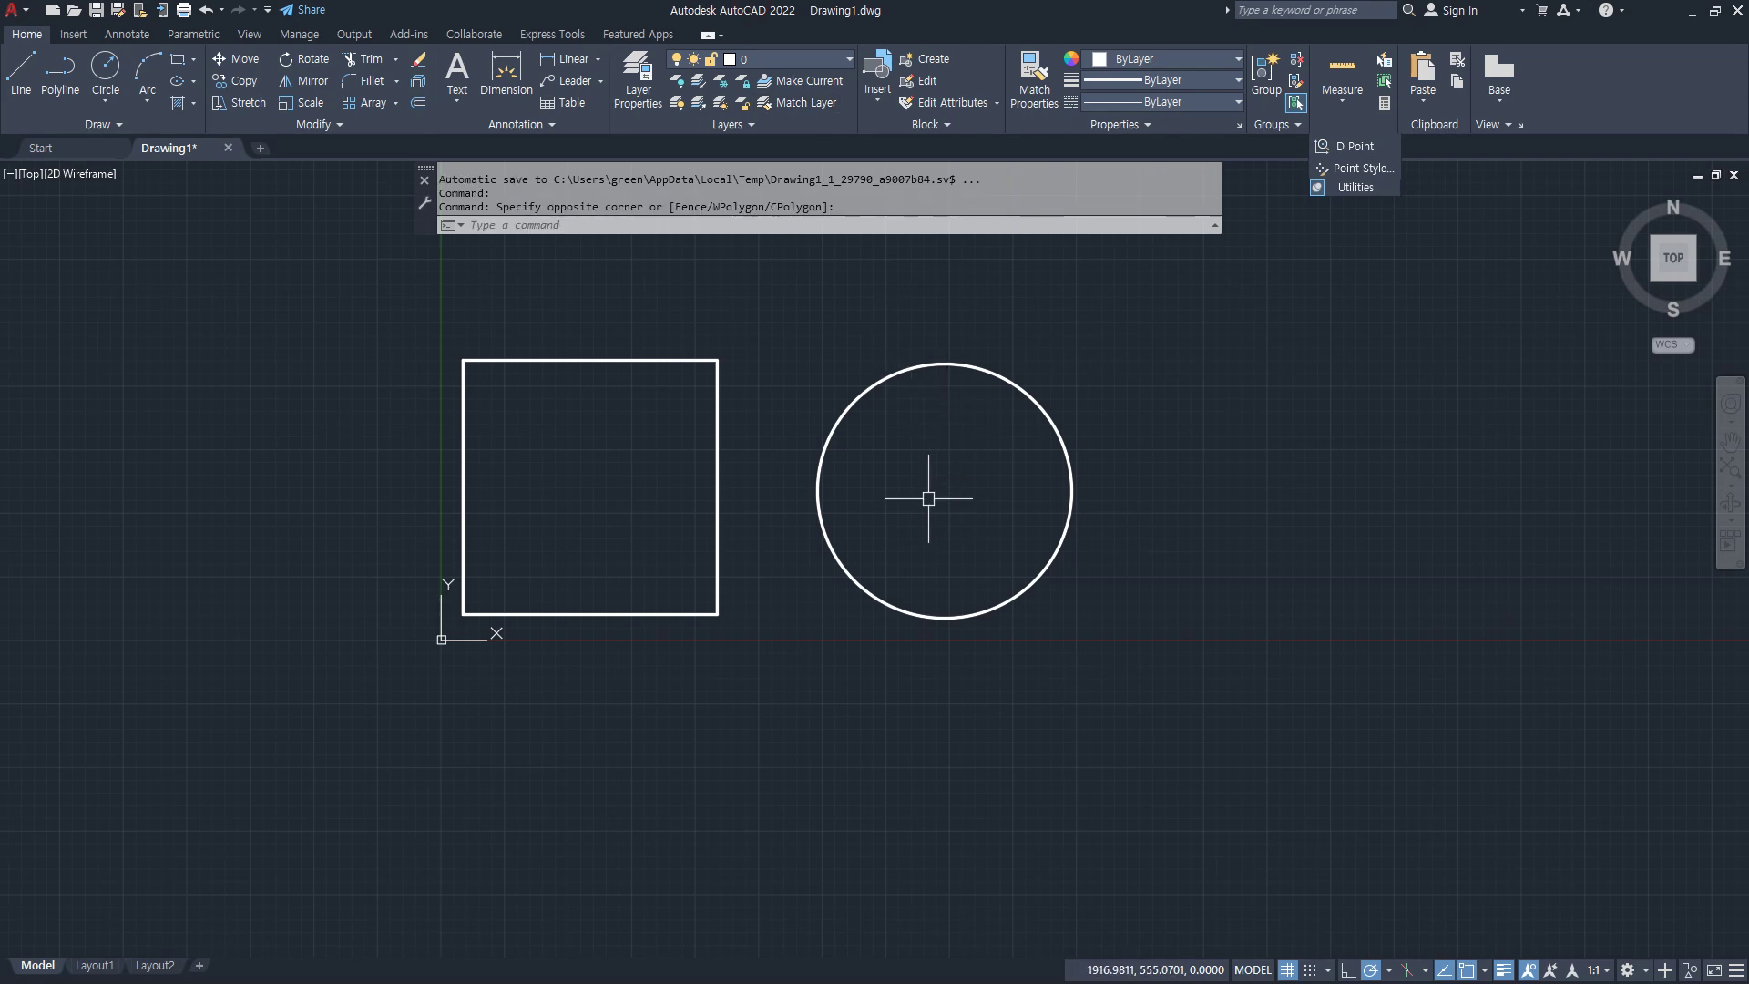
{"action": "type", "text": "AR"}
{"action": "key", "text": "Return"}
{"action": "key", "text": "Escape"}
{"action": "key", "text": "Escape"}
Step: Measure the circle's area and circumference with the AREA command's Object option
{"action": "type", "text": "AA"}
{"action": "key", "text": "Return"}
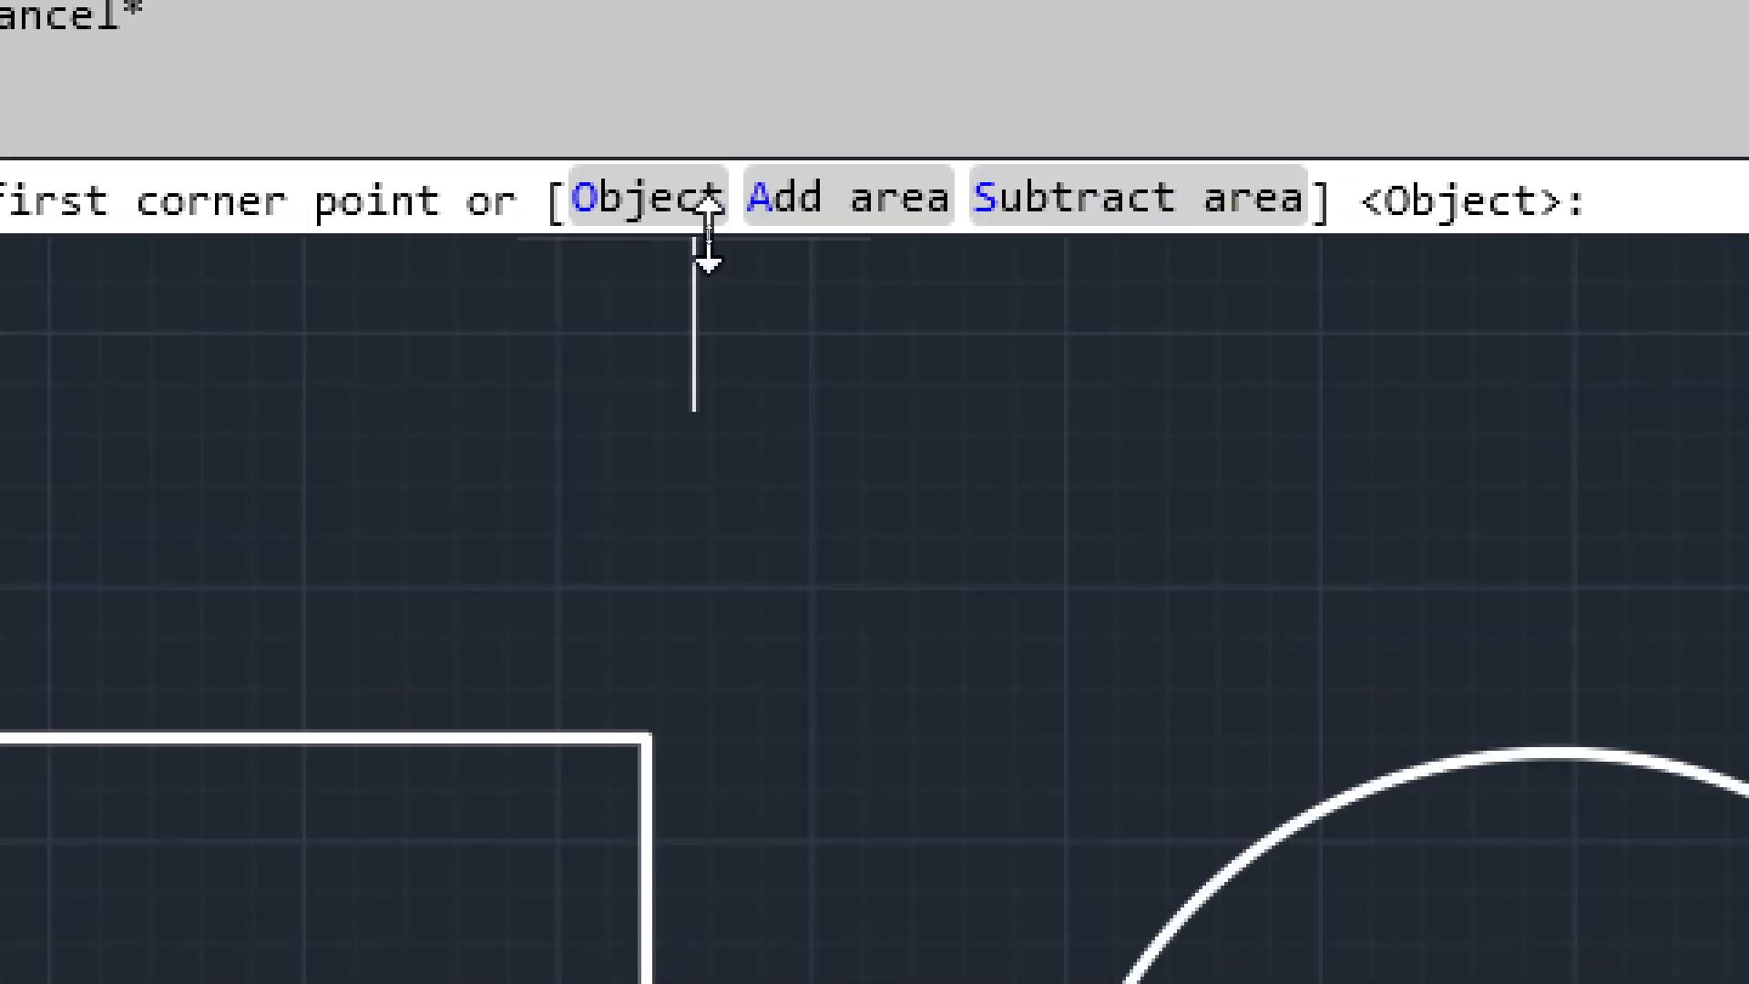
{"action": "left_click", "coordinate": [622, 214]}
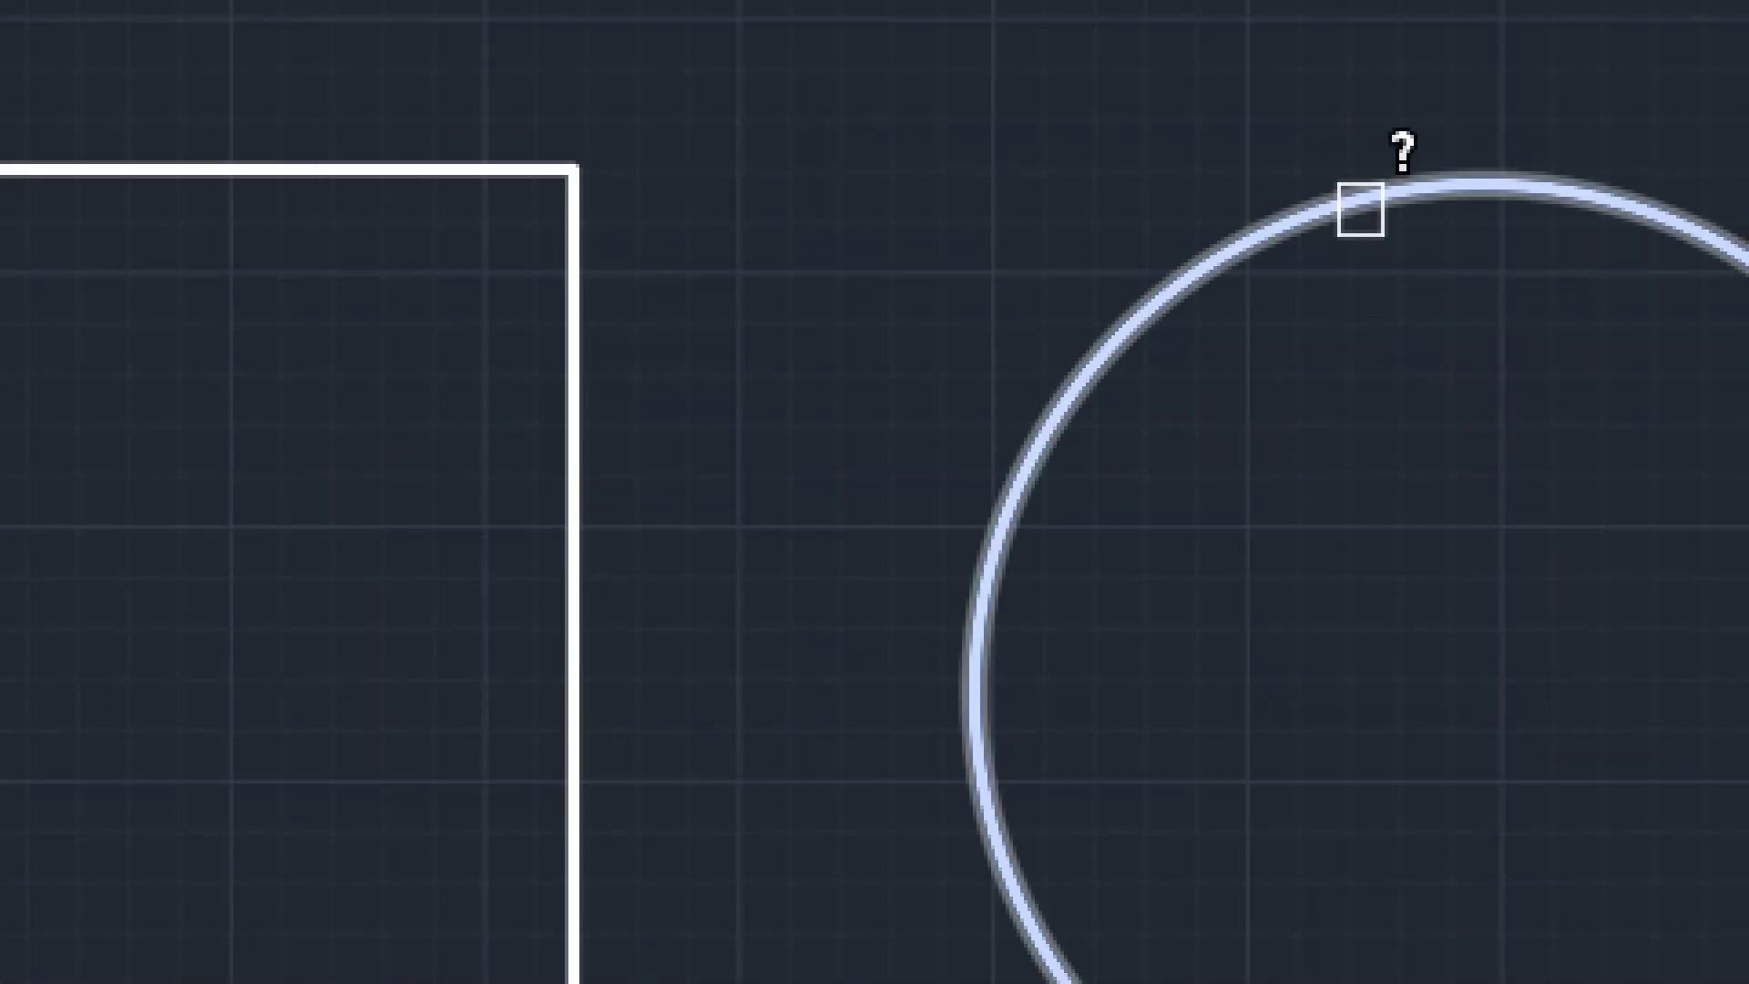
{"action": "left_click", "coordinate": [1360, 209]}
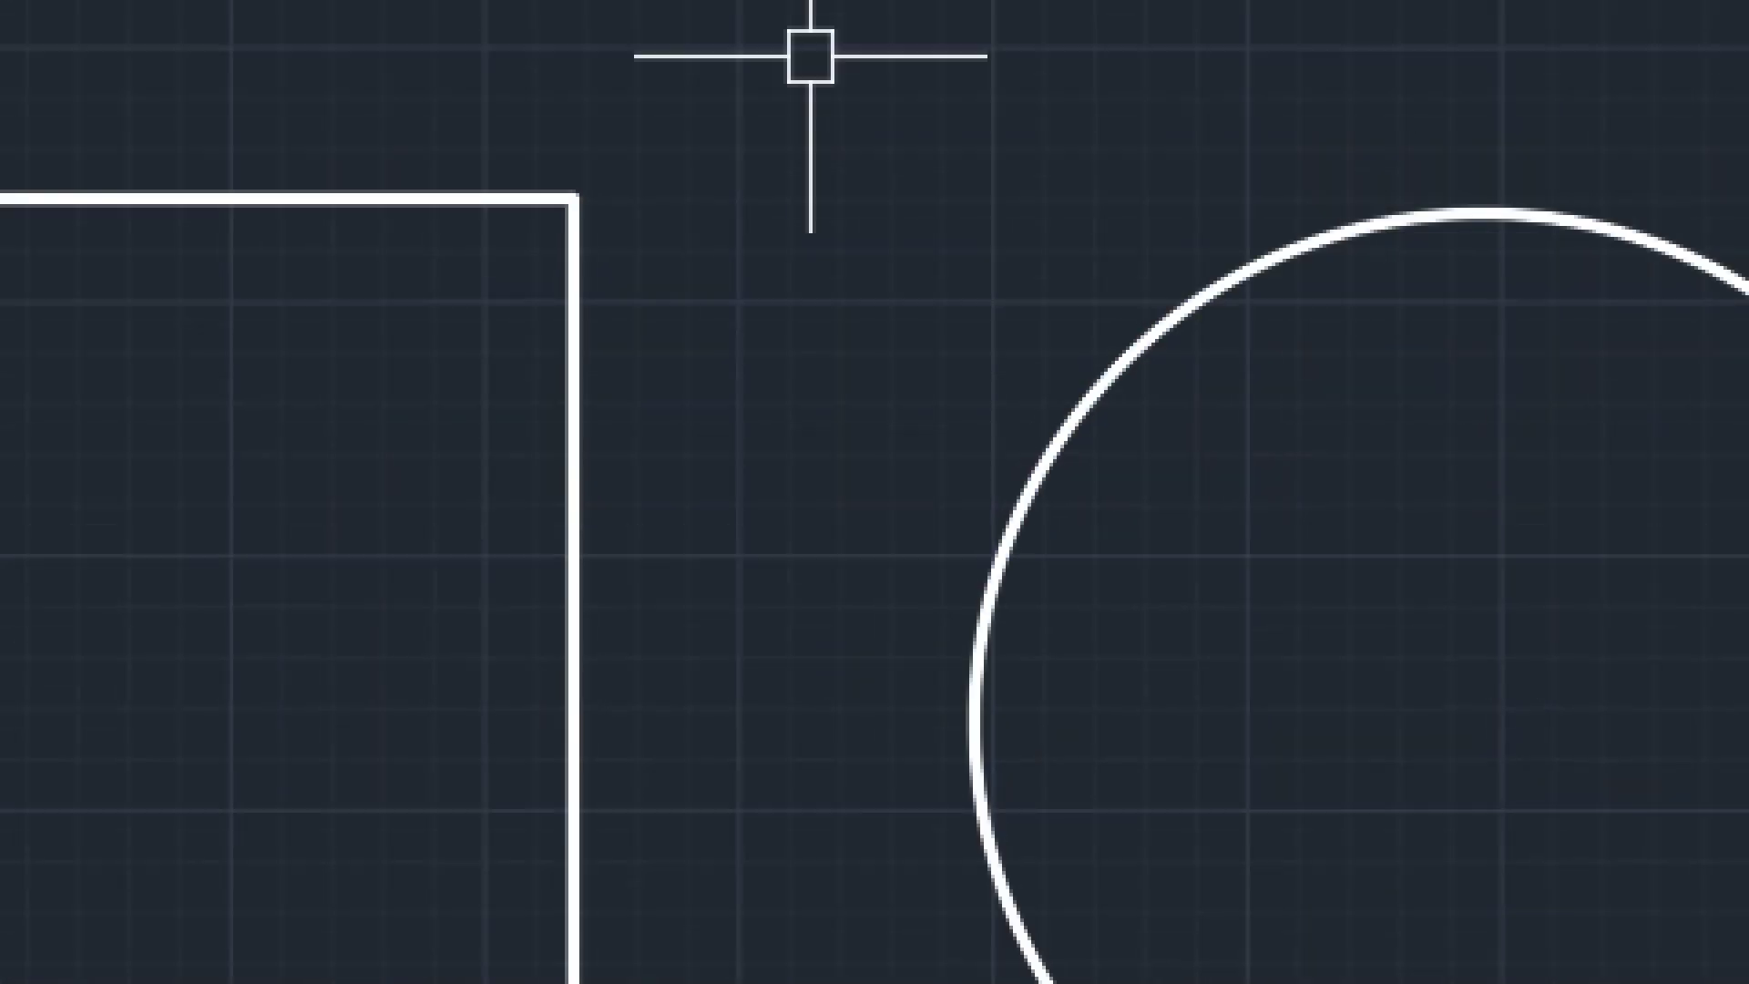
Step: Copy the circle's area and circumference result from the command history onto a new last line of the Notepad notes
{"action": "left_click_drag", "start_coordinate": [1430, 132], "coordinate": [221, 131]}
{"action": "key", "text": "ctrl+c"}
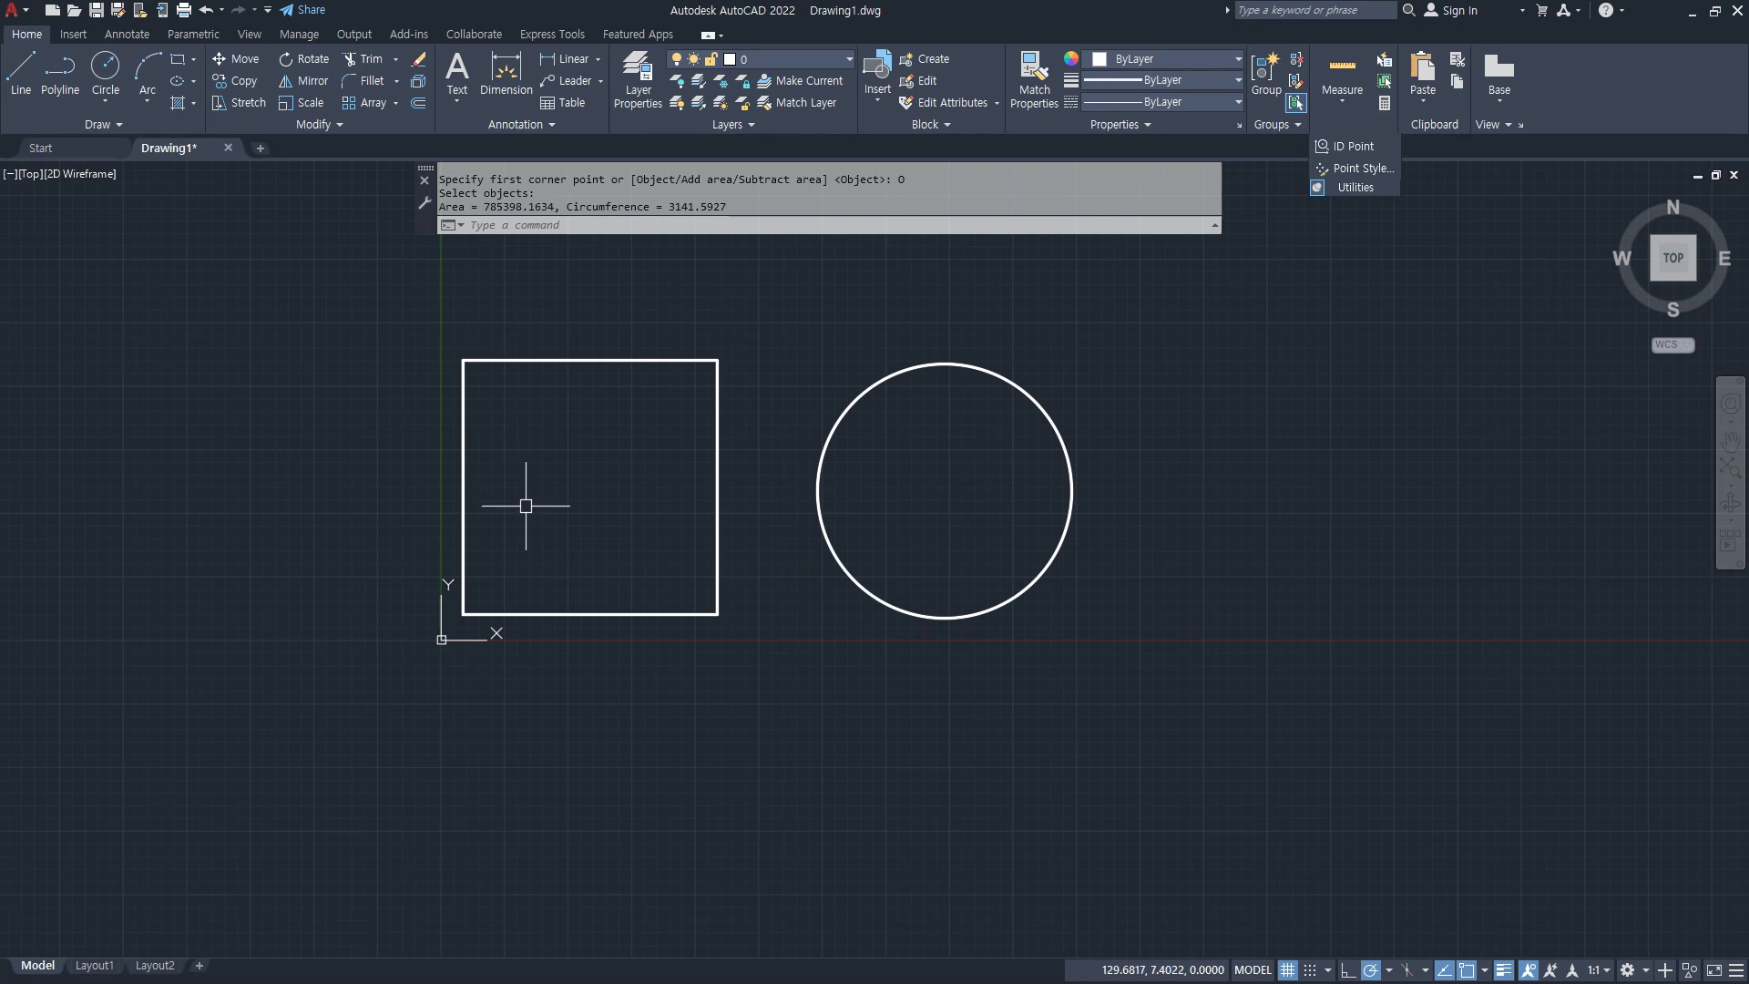
{"action": "key", "text": "alt+Tab"}
{"action": "left_click", "coordinate": [1031, 811]}
{"action": "key", "text": "Return"}
{"action": "key", "text": "ctrl+v"}
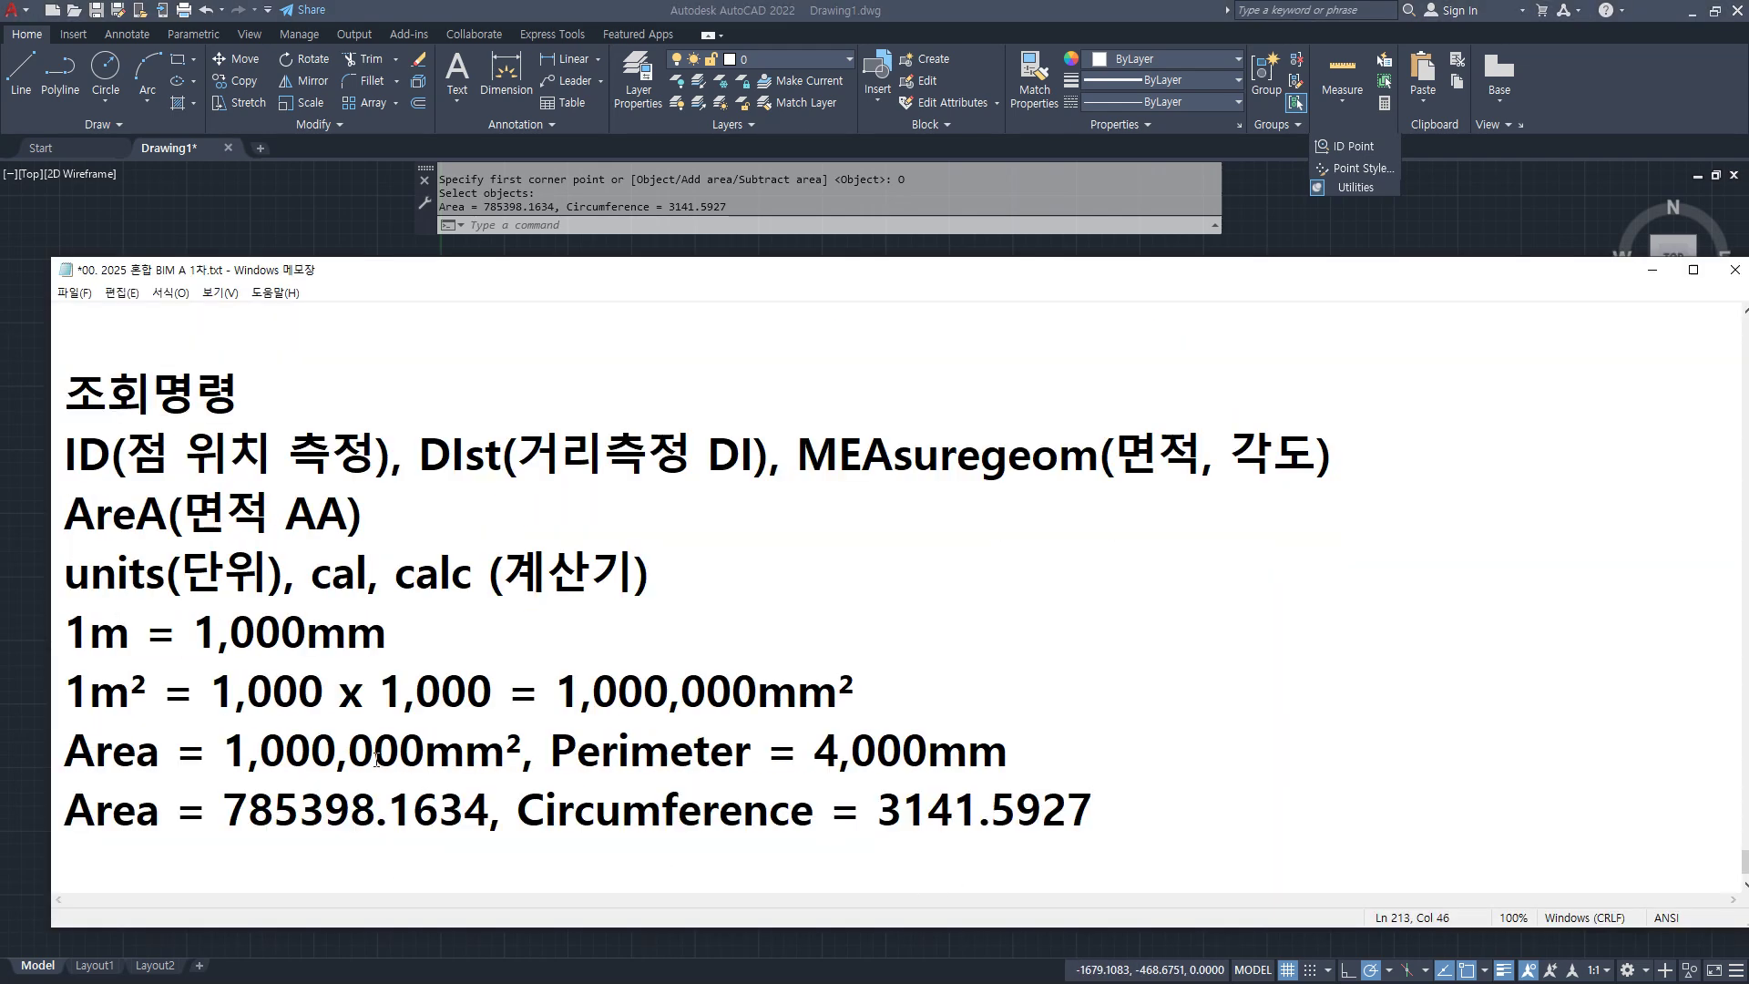
Step: Add thousands separators so the line reads Area = 785,398.1634, Circumference = 3,141.5927, and switch back to AutoCAD
{"action": "left_click", "coordinate": [299, 815]}
{"action": "type", "text": ","}
{"action": "left_click", "coordinate": [225, 816]}
{"action": "type", "text": ","}
{"action": "left_click", "coordinate": [218, 814]}
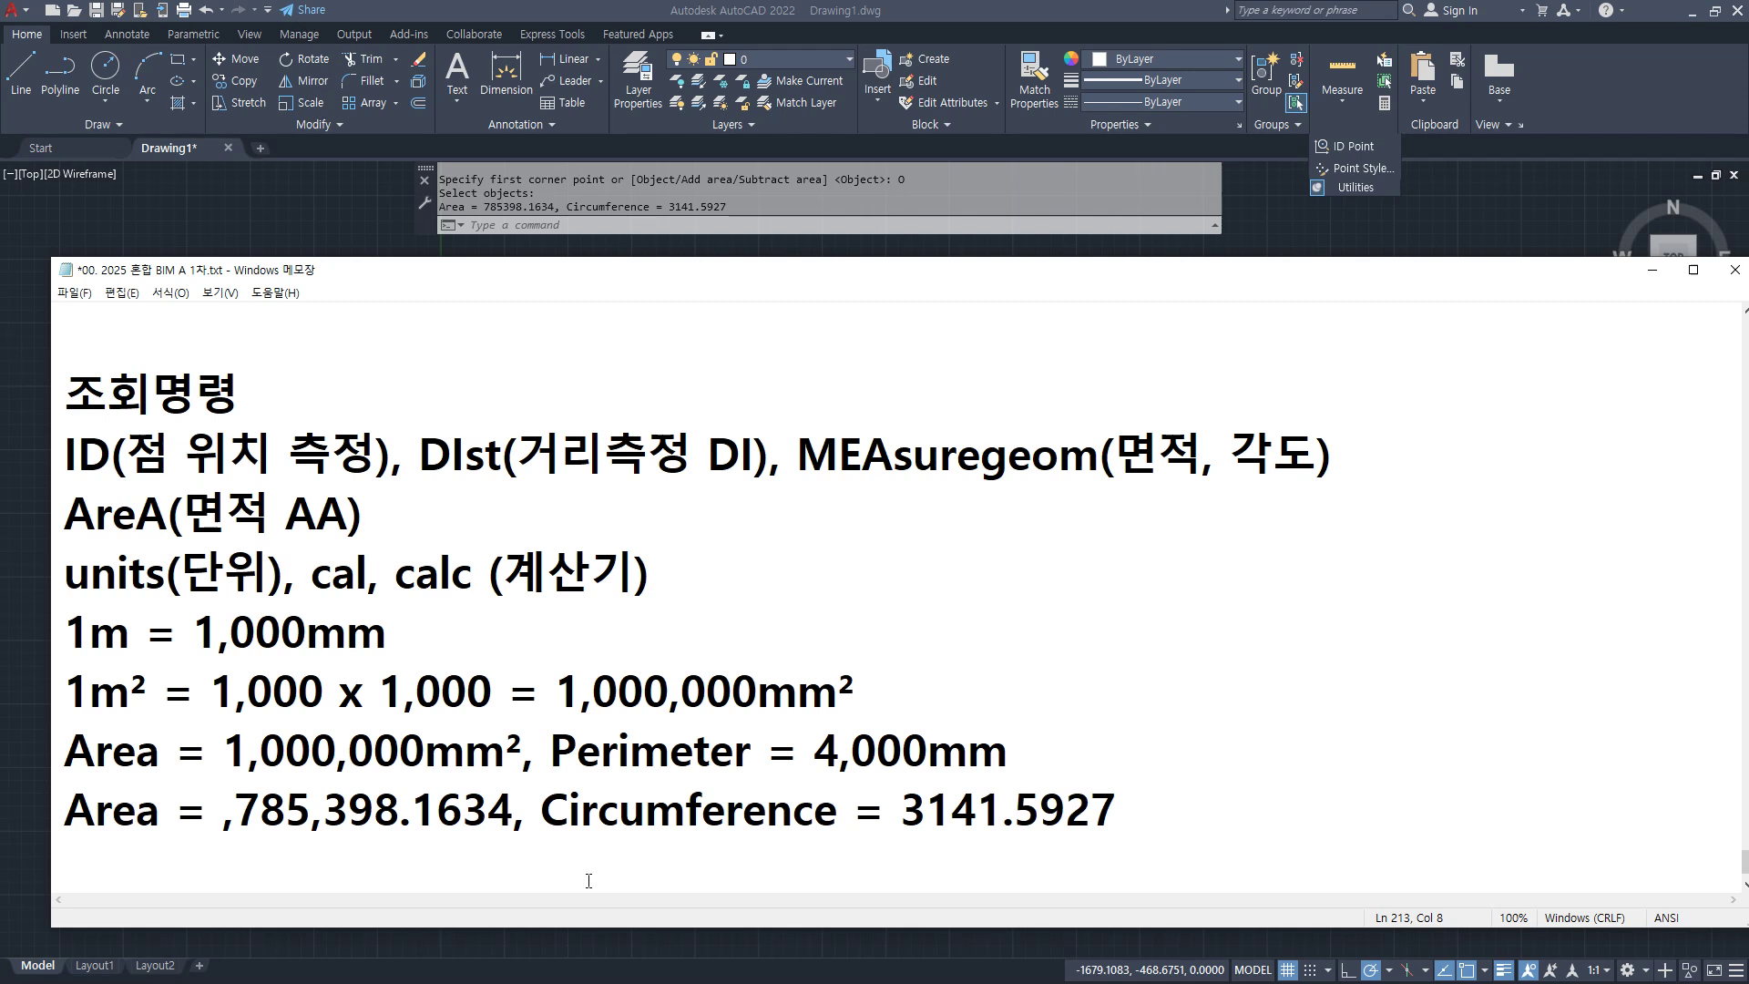
{"action": "key", "text": "Delete"}
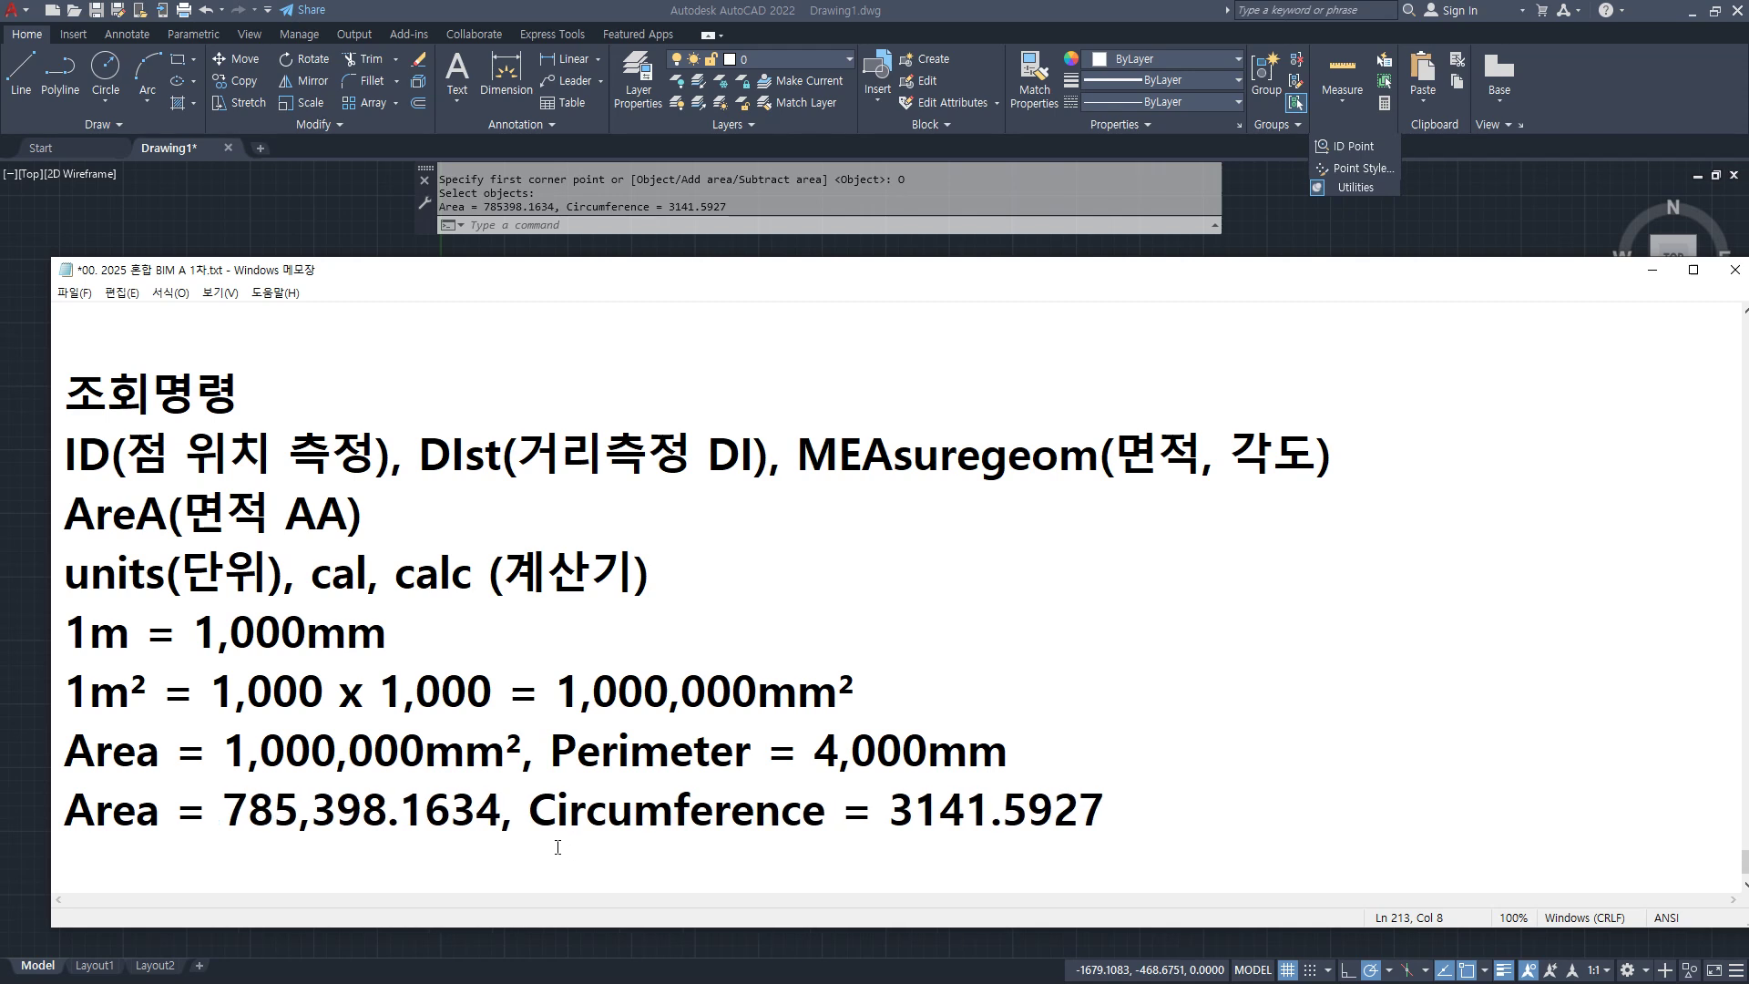
{"action": "left_click", "coordinate": [916, 813]}
{"action": "type", "text": ","}
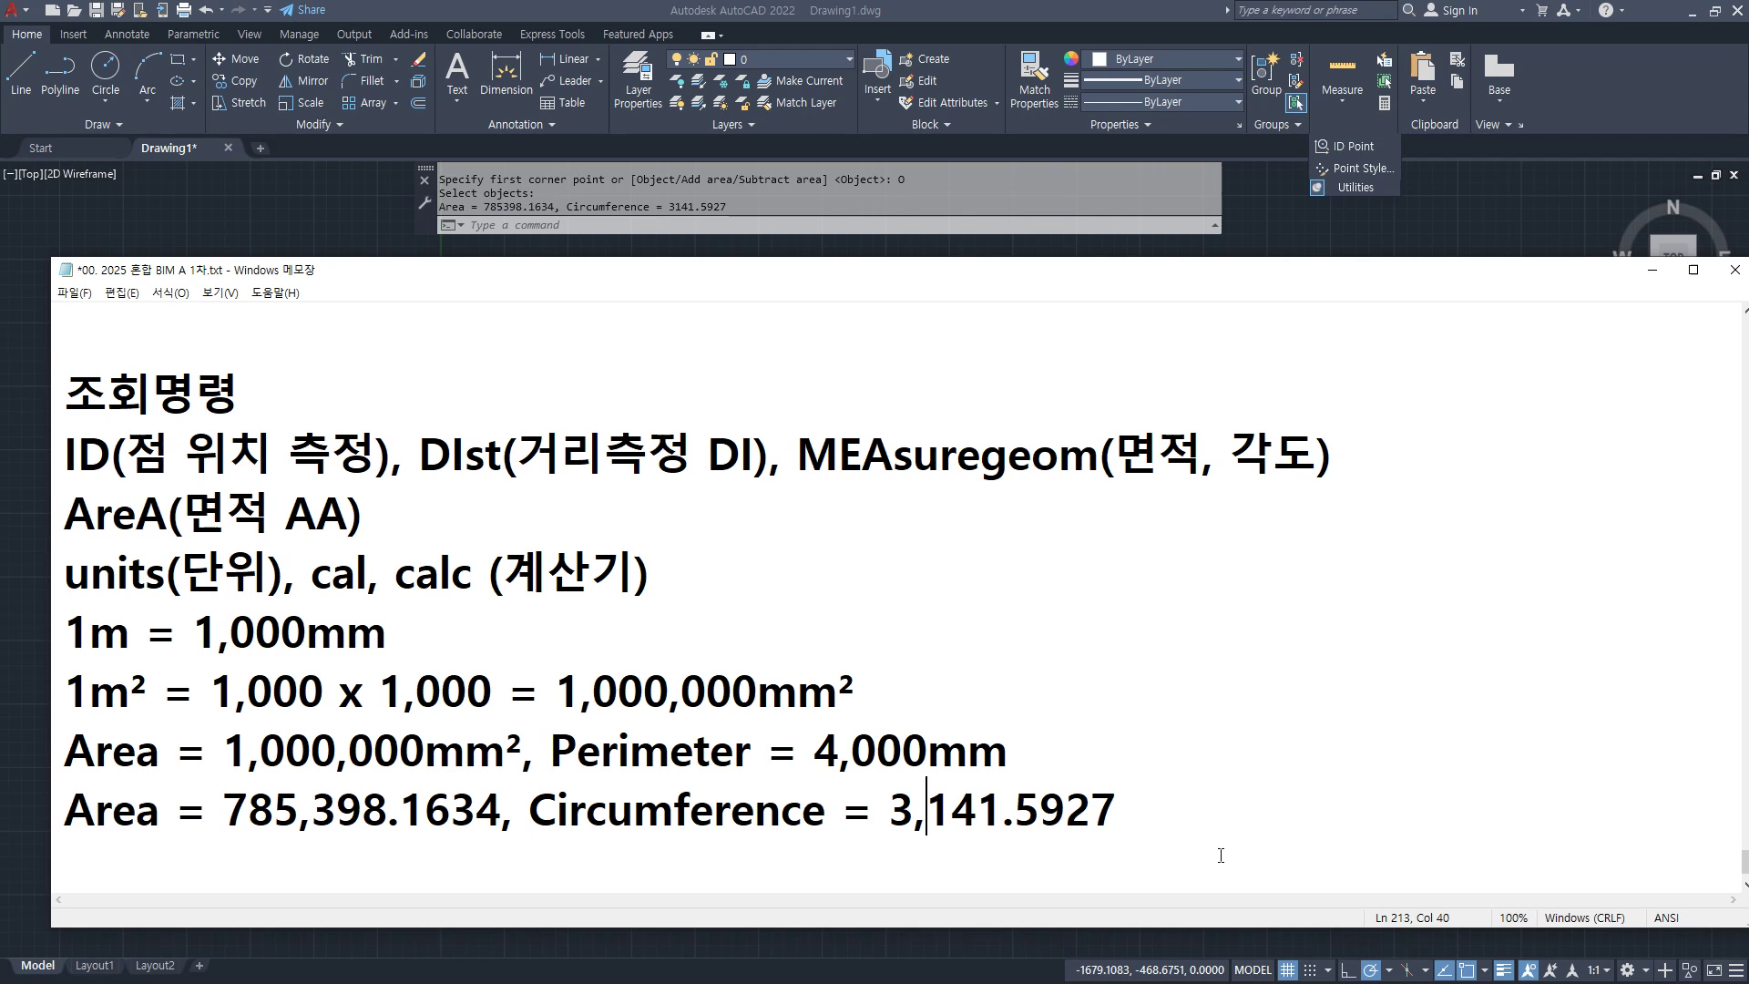
{"action": "key", "text": "alt+Tab"}
{"action": "type", "text": "c"}
{"action": "key", "text": "Return"}
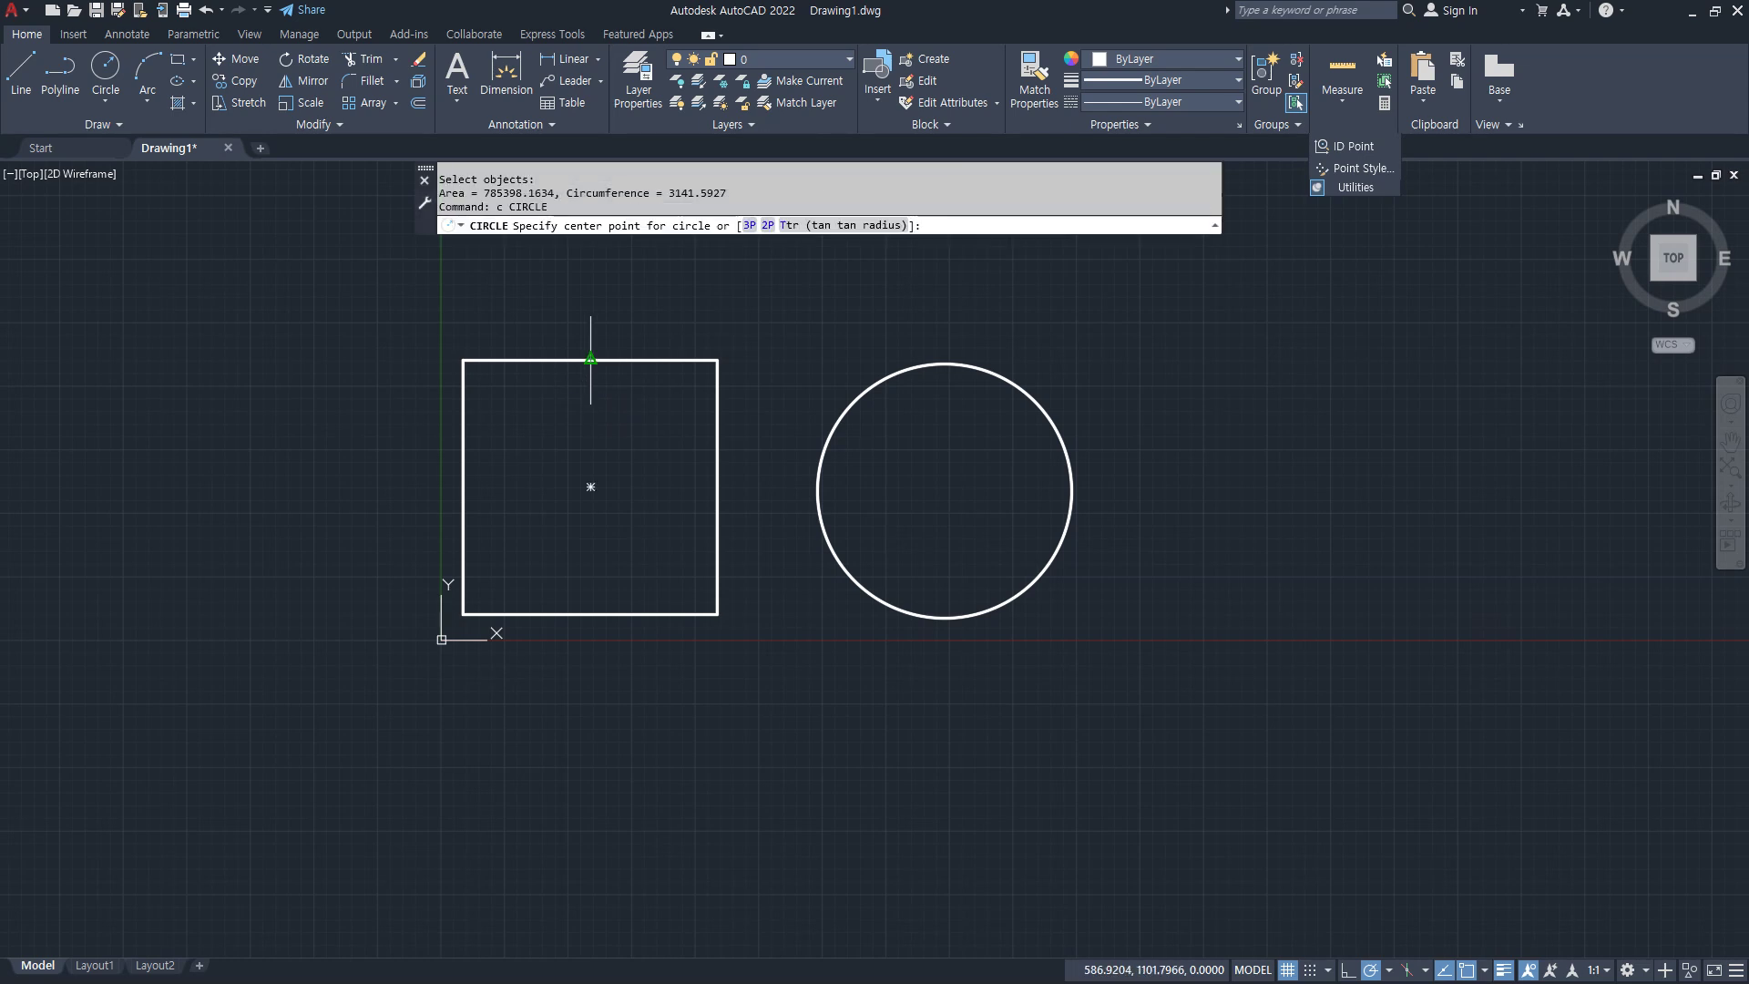
{"action": "left_click", "coordinate": [591, 360]}
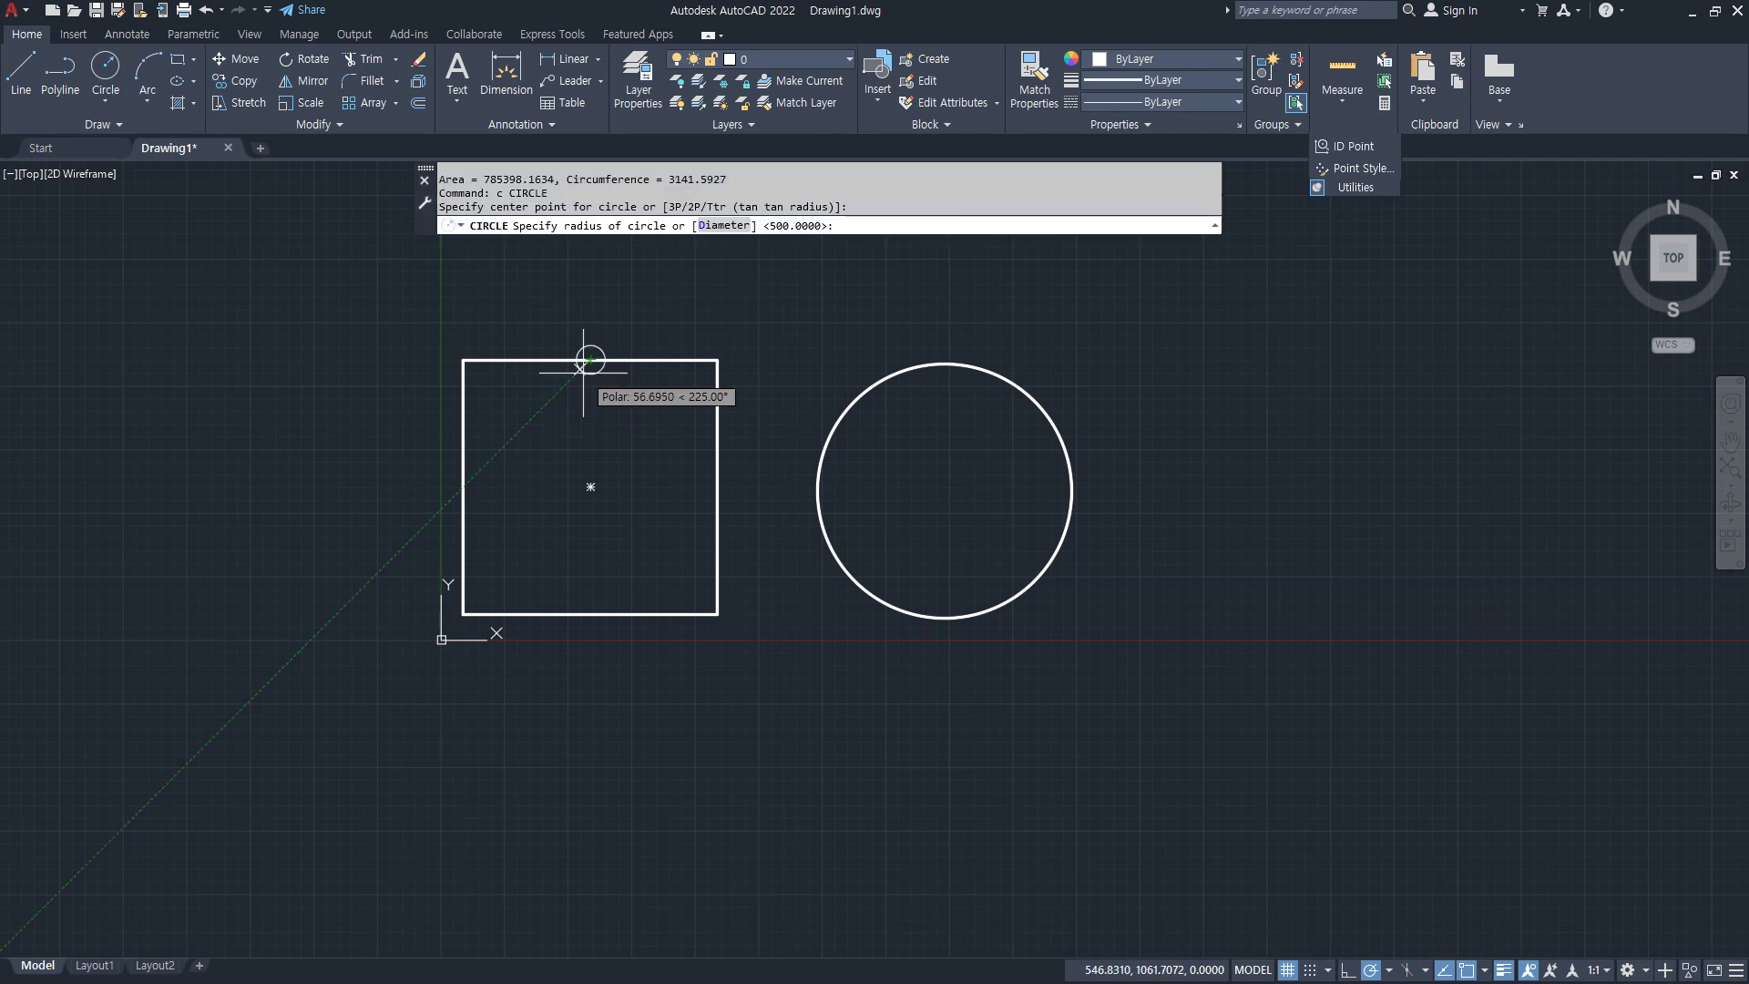
{"action": "type", "text": "500"}
{"action": "key", "text": "Return"}
{"action": "left_click", "coordinate": [591, 486]}
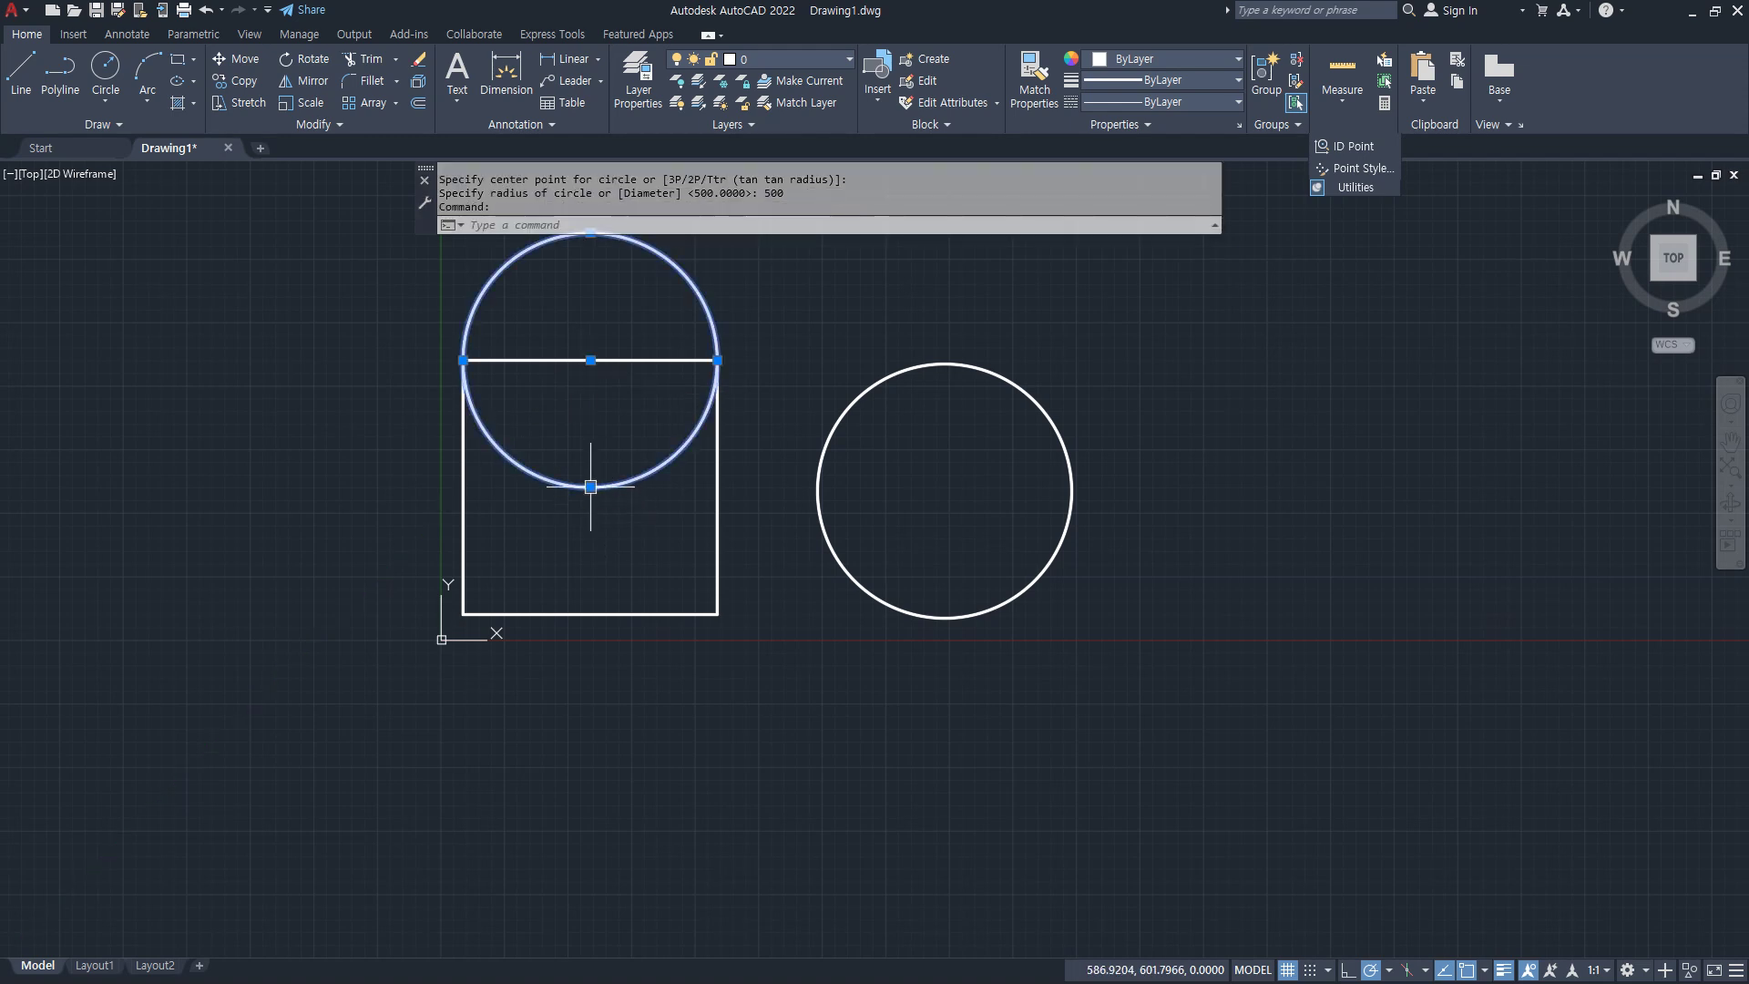
{"action": "type", "text": "e"}
{"action": "key", "text": "Return"}
Step: Draw a circle of radius 100 at the midpoint of the square's top edge and one of radius 150 at its right edge's midpoint
{"action": "type", "text": "c"}
{"action": "key", "text": "Return"}
{"action": "left_click", "coordinate": [590, 360]}
{"action": "type", "text": "100"}
{"action": "key", "text": "Return"}
{"action": "key", "text": "Return"}
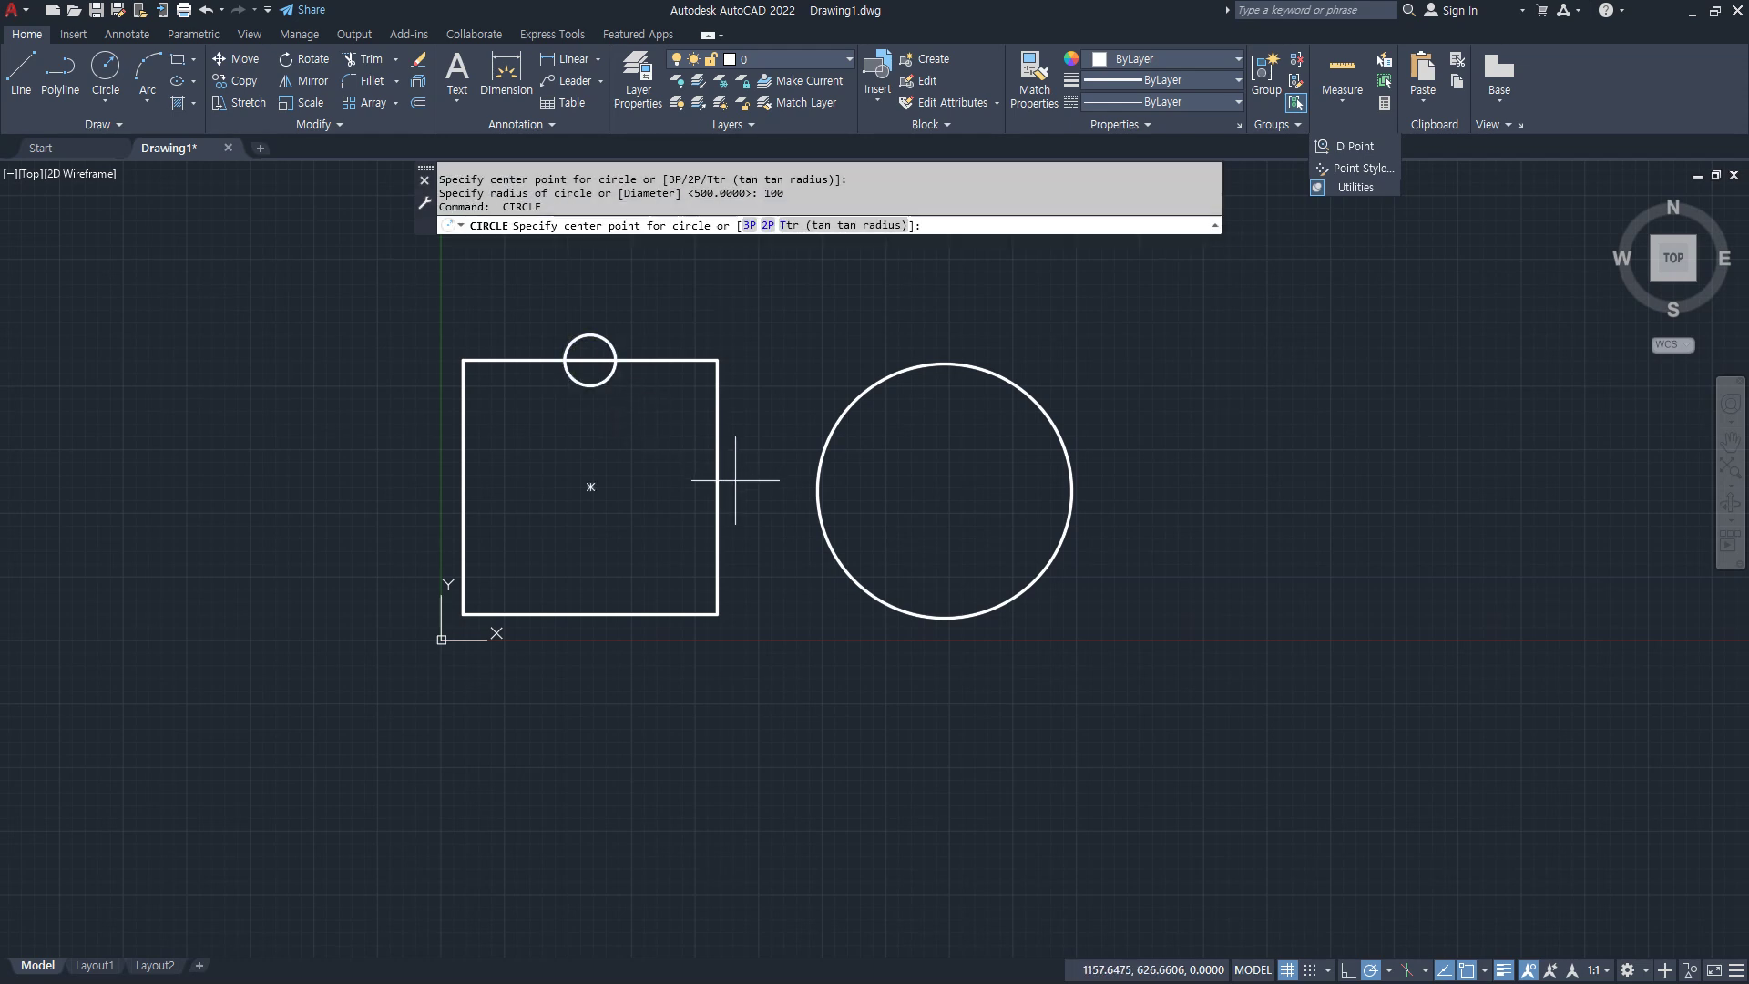
{"action": "left_click", "coordinate": [717, 480]}
{"action": "type", "text": "150"}
{"action": "key", "text": "Return"}
Step: Draw a circle of radius 200 at the midpoint of the square's bottom edge and one of radius 250 at its left edge's midpoint
{"action": "key", "text": "Return"}
{"action": "left_click", "coordinate": [591, 615]}
{"action": "type", "text": "200"}
{"action": "key", "text": "Return"}
{"action": "key", "text": "Return"}
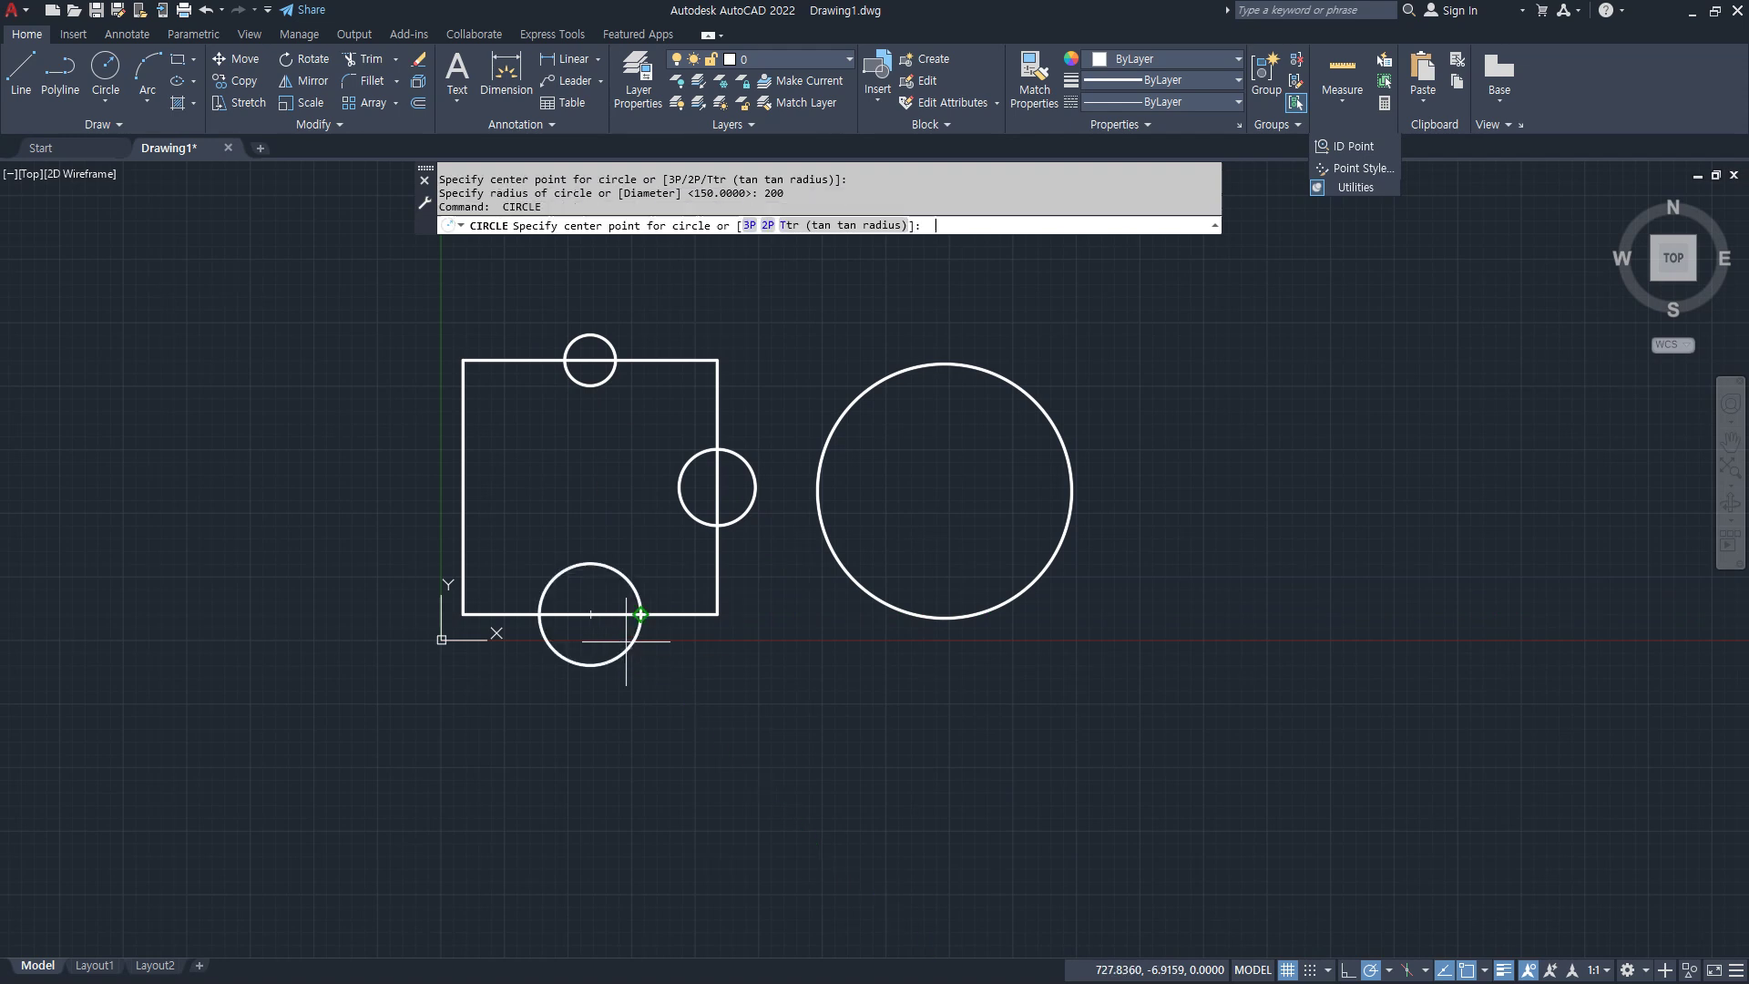
{"action": "left_click", "coordinate": [463, 487]}
{"action": "type", "text": "250"}
{"action": "key", "text": "Return"}
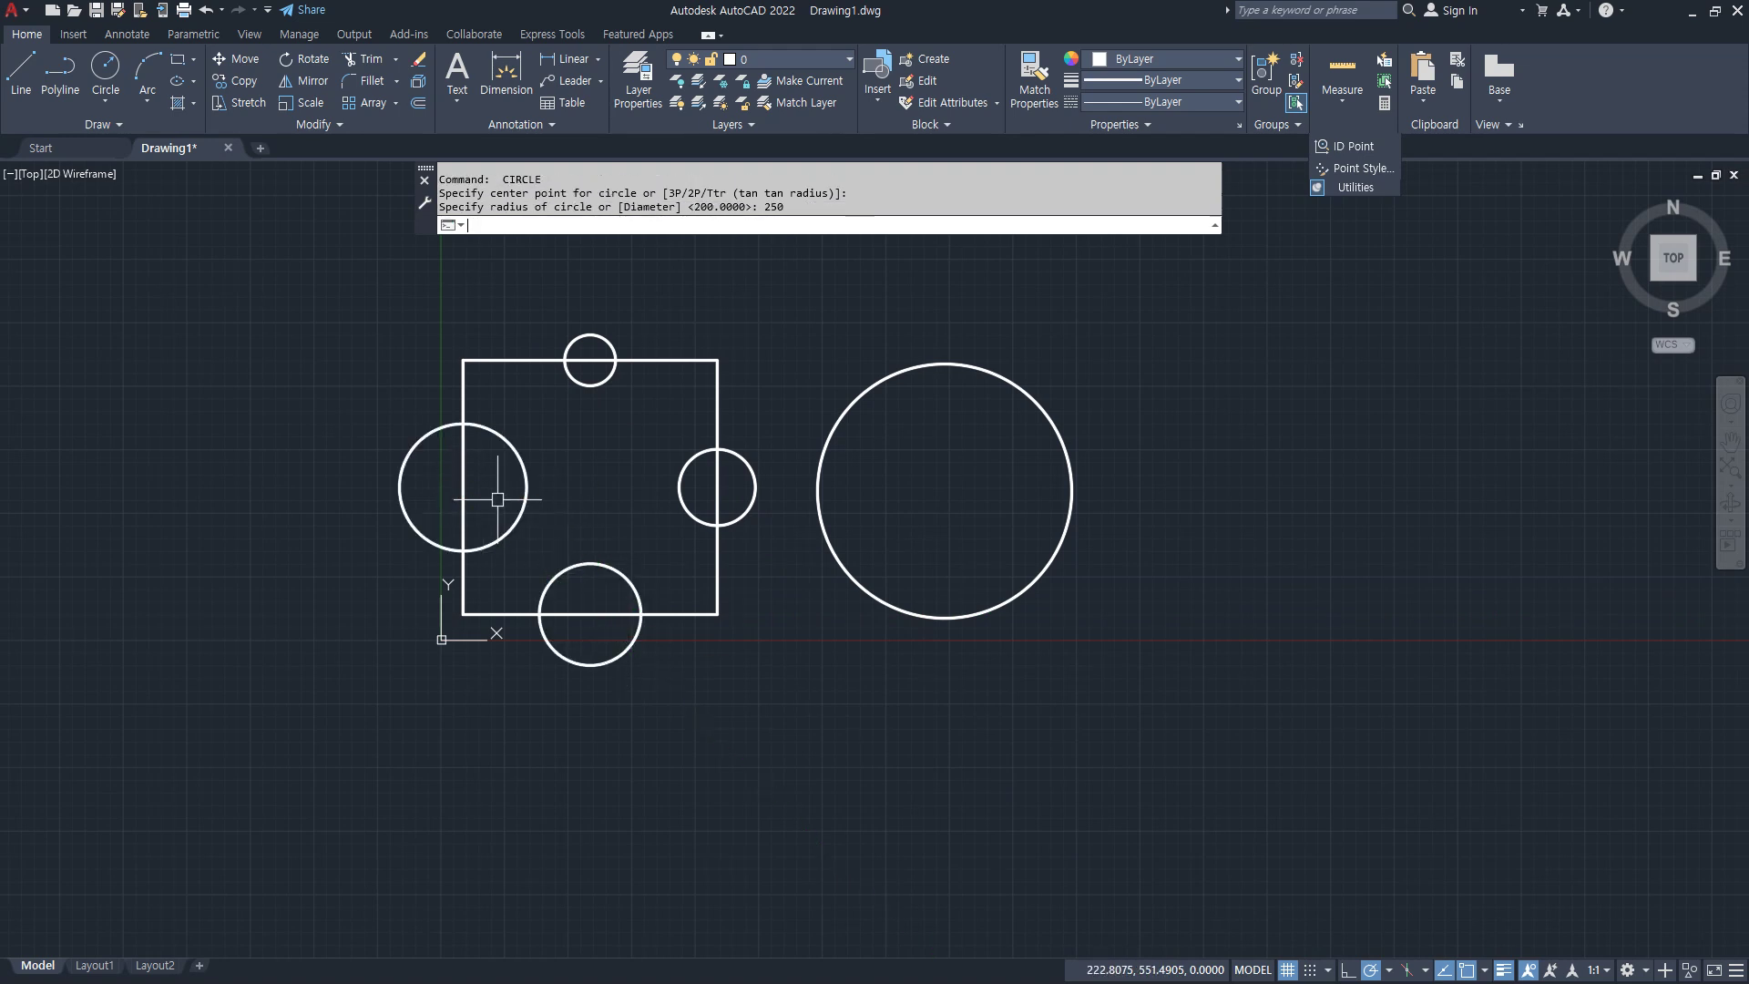
Step: Trim the outer halves of the left and right circles and the square's edge segments inside them, using fence lines
{"action": "type", "text": "tr"}
{"action": "key", "text": "Return"}
{"action": "left_click", "coordinate": [498, 499]}
{"action": "left_click", "coordinate": [390, 488]}
{"action": "key", "text": "Return"}
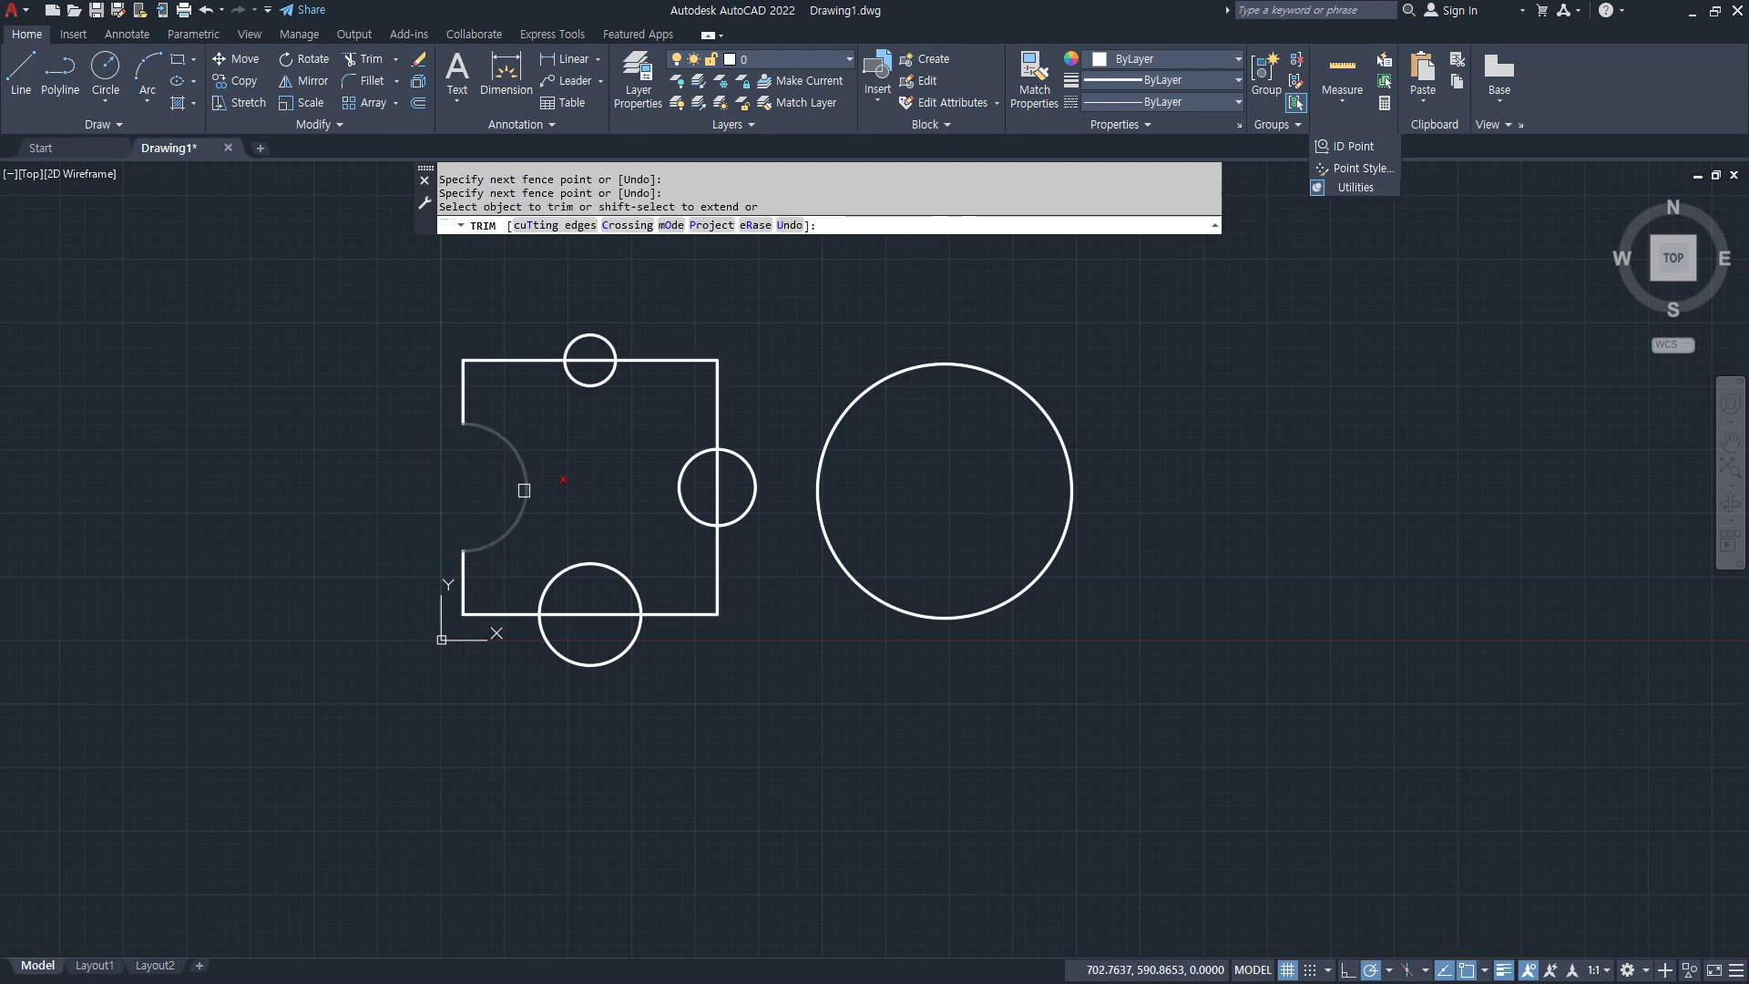
{"action": "left_click", "coordinate": [701, 478]}
{"action": "left_click", "coordinate": [805, 478]}
{"action": "key", "text": "Return"}
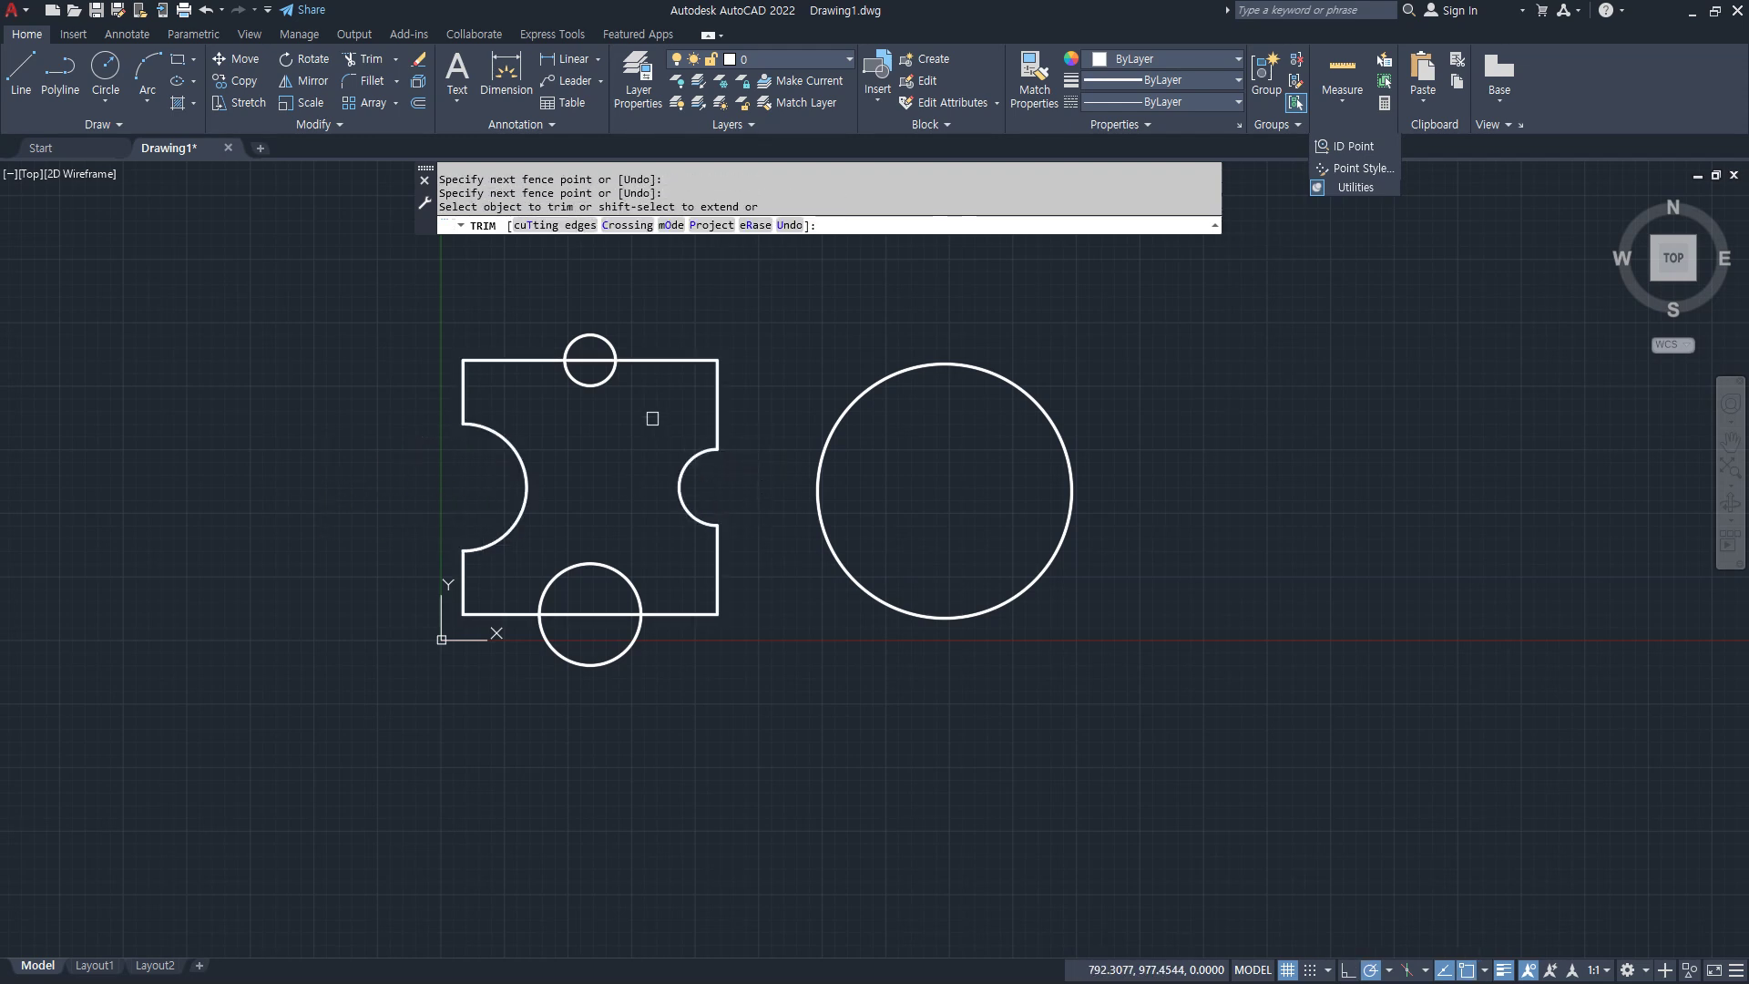
Step: Trim the inner halves of the top and bottom circles and the square's edge segments inside them, using fence lines
{"action": "left_click", "coordinate": [586, 346]}
{"action": "left_click", "coordinate": [586, 428]}
{"action": "key", "text": "Return"}
{"action": "left_click", "coordinate": [589, 510]}
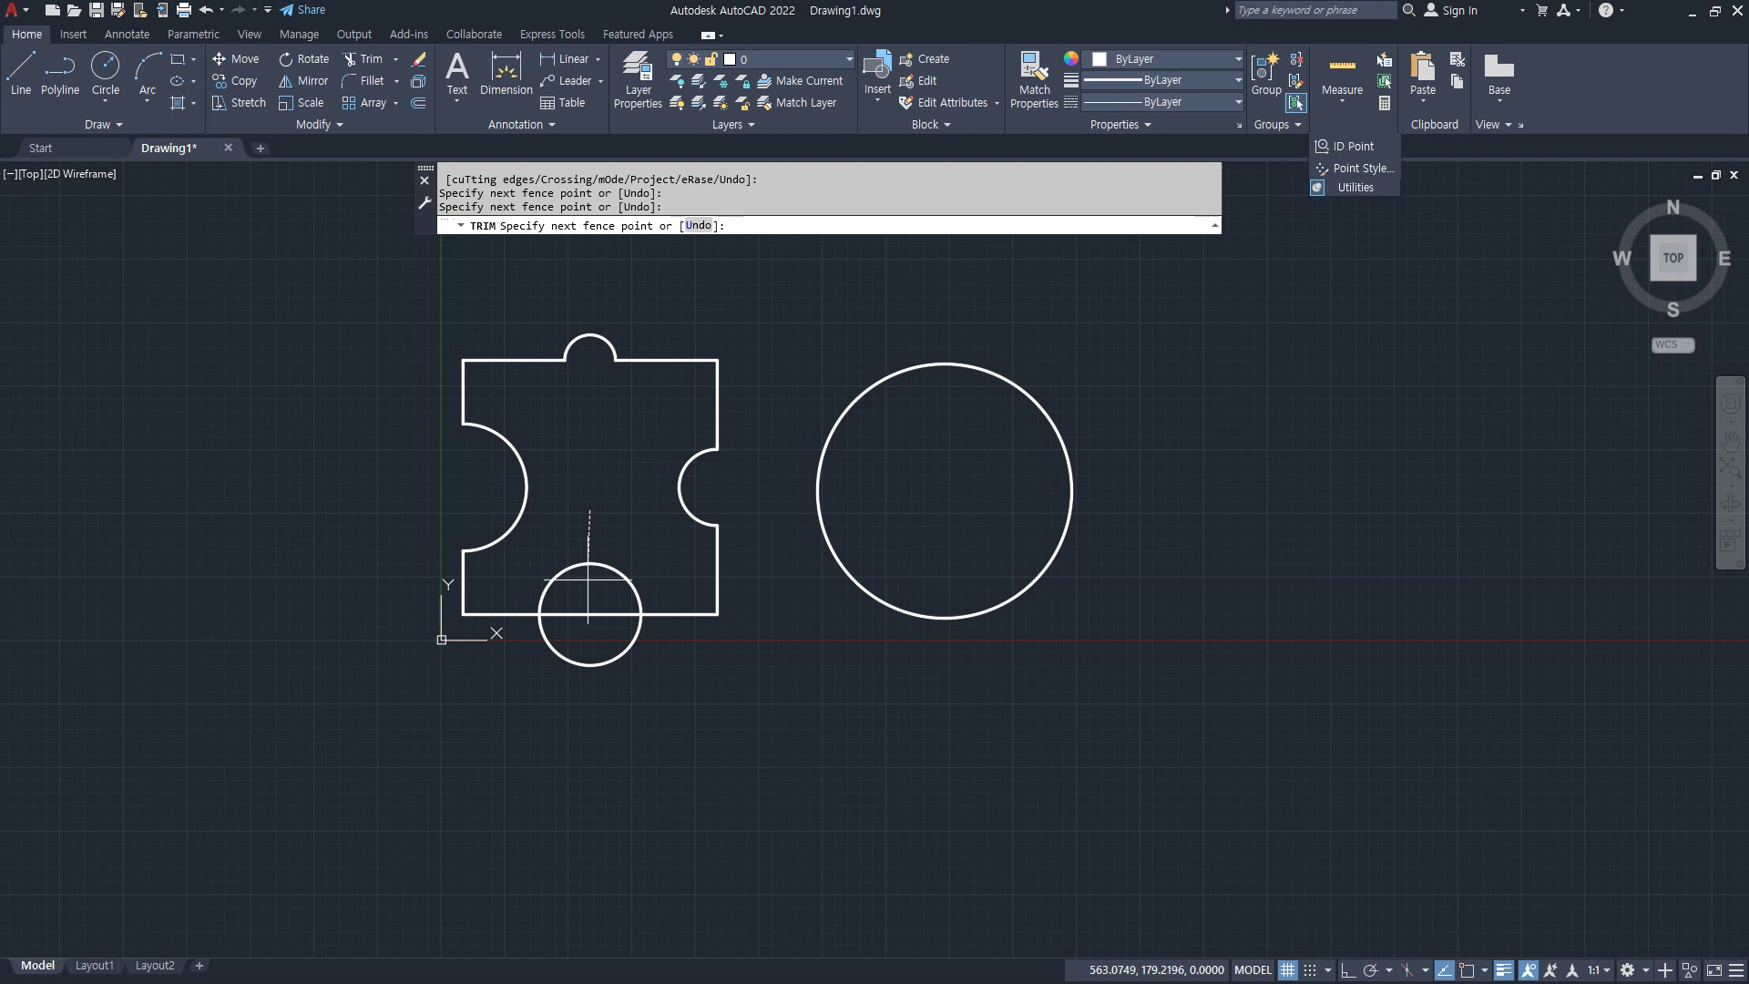
{"action": "left_click", "coordinate": [583, 616]}
{"action": "key", "text": "Return"}
{"action": "key", "text": "Return"}
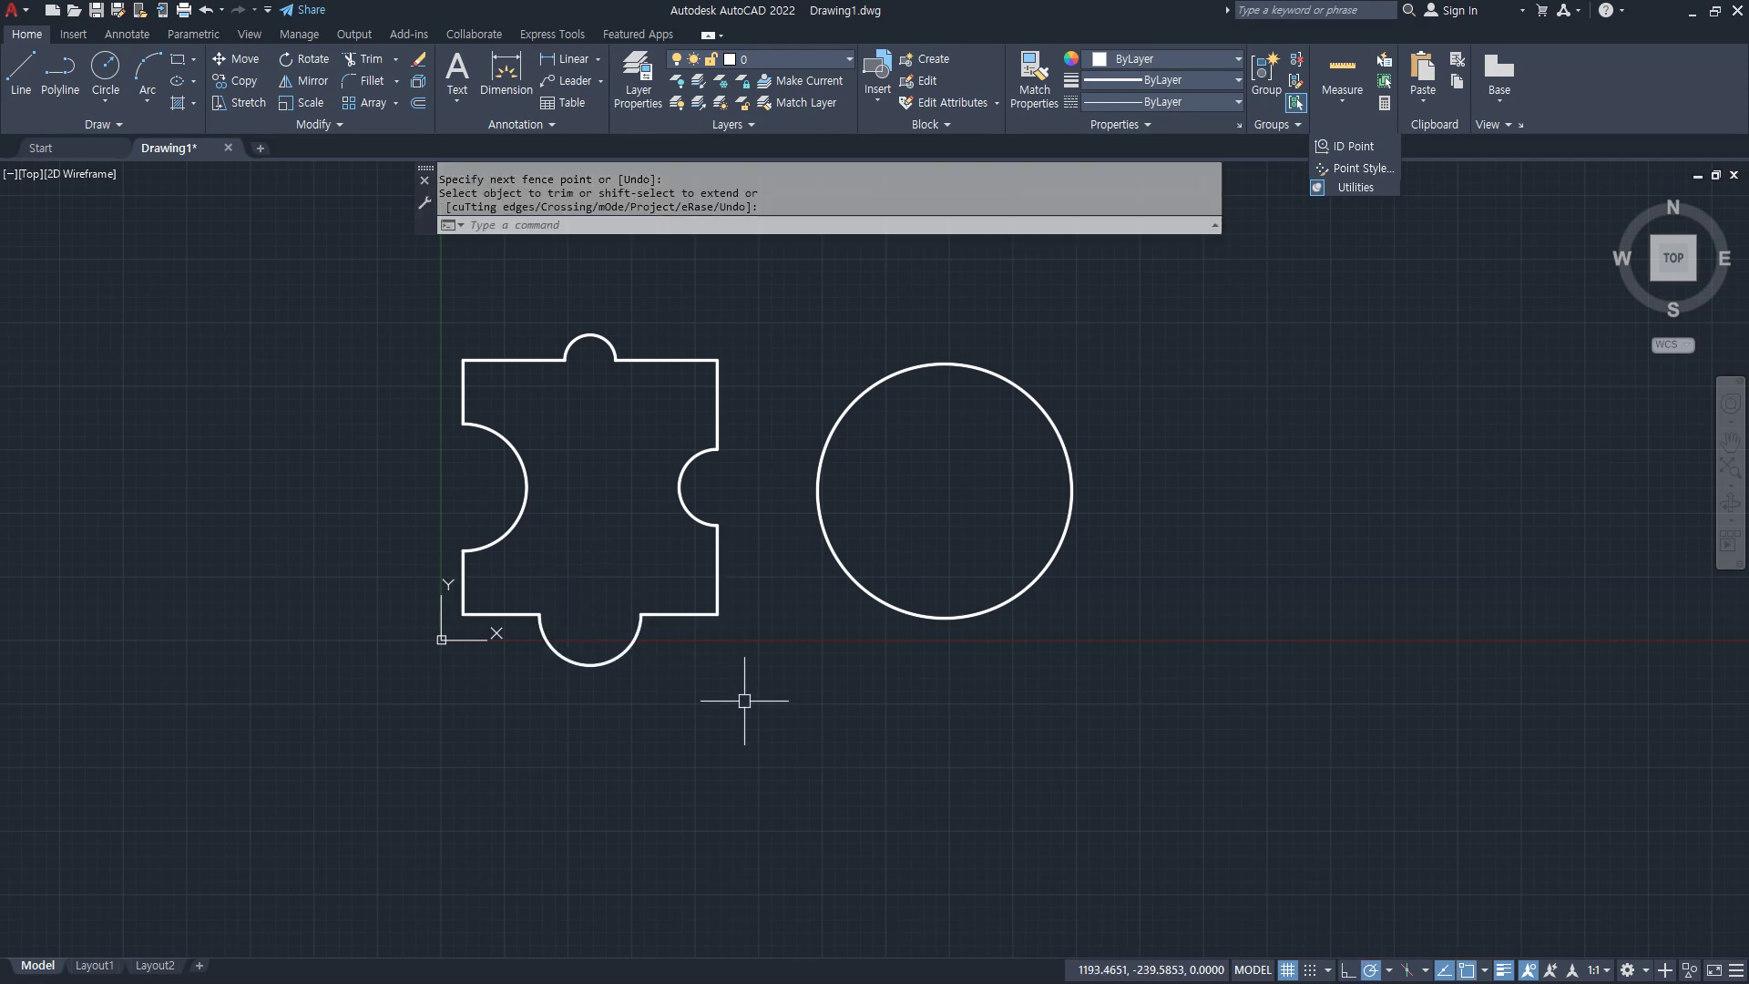
Step: Try to measure the shape's area by tracing points from the upper-left corner along the top edge and arcs over the bump
{"action": "key", "text": "Return"}
{"action": "type", "text": "AA"}
{"action": "key", "text": "Return"}
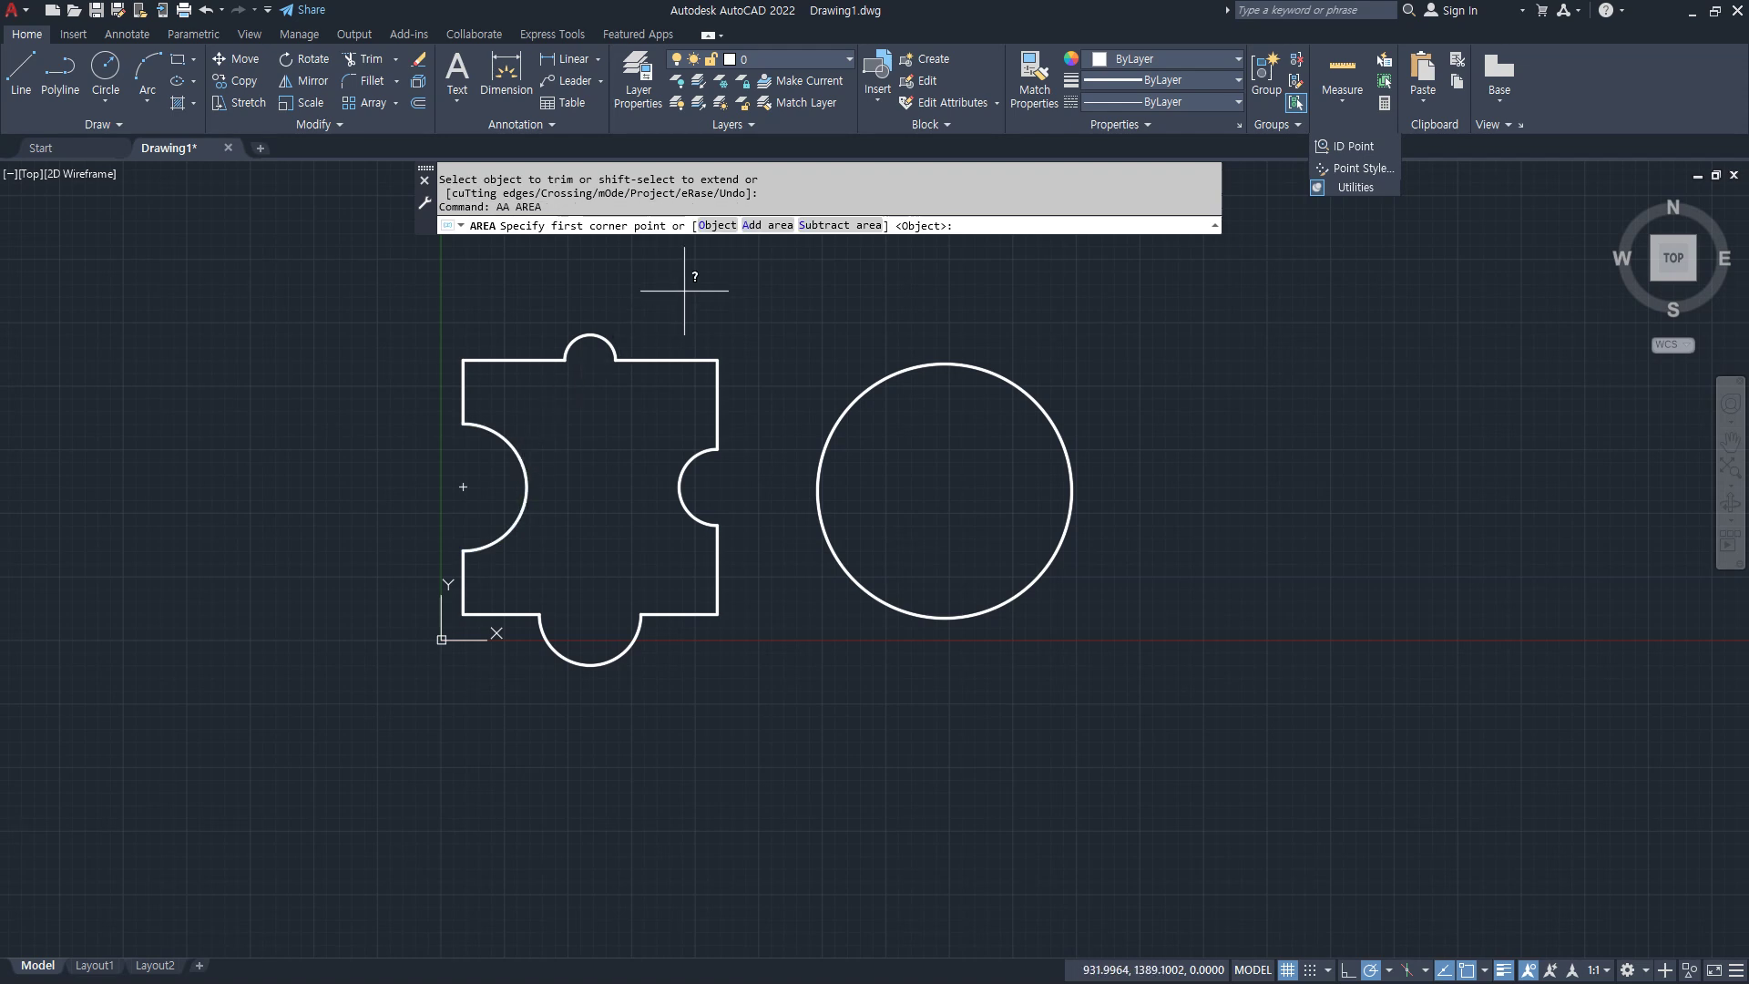
{"action": "left_click", "coordinate": [463, 360]}
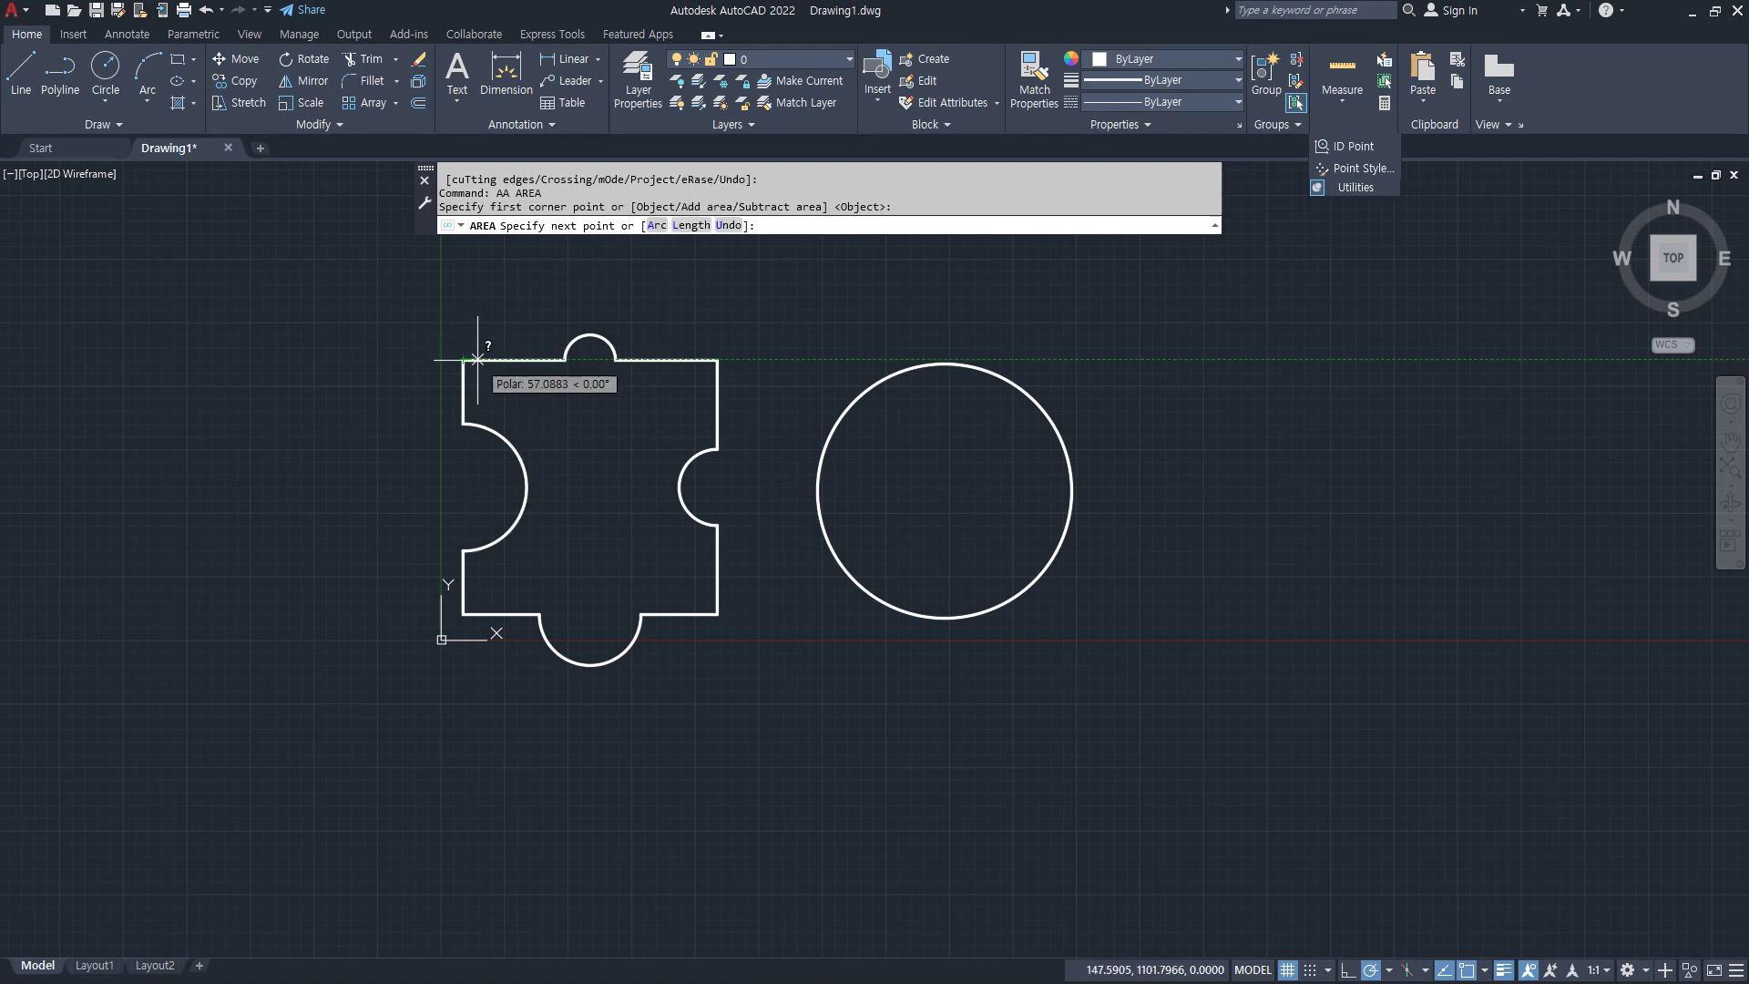
{"action": "left_click", "coordinate": [565, 360]}
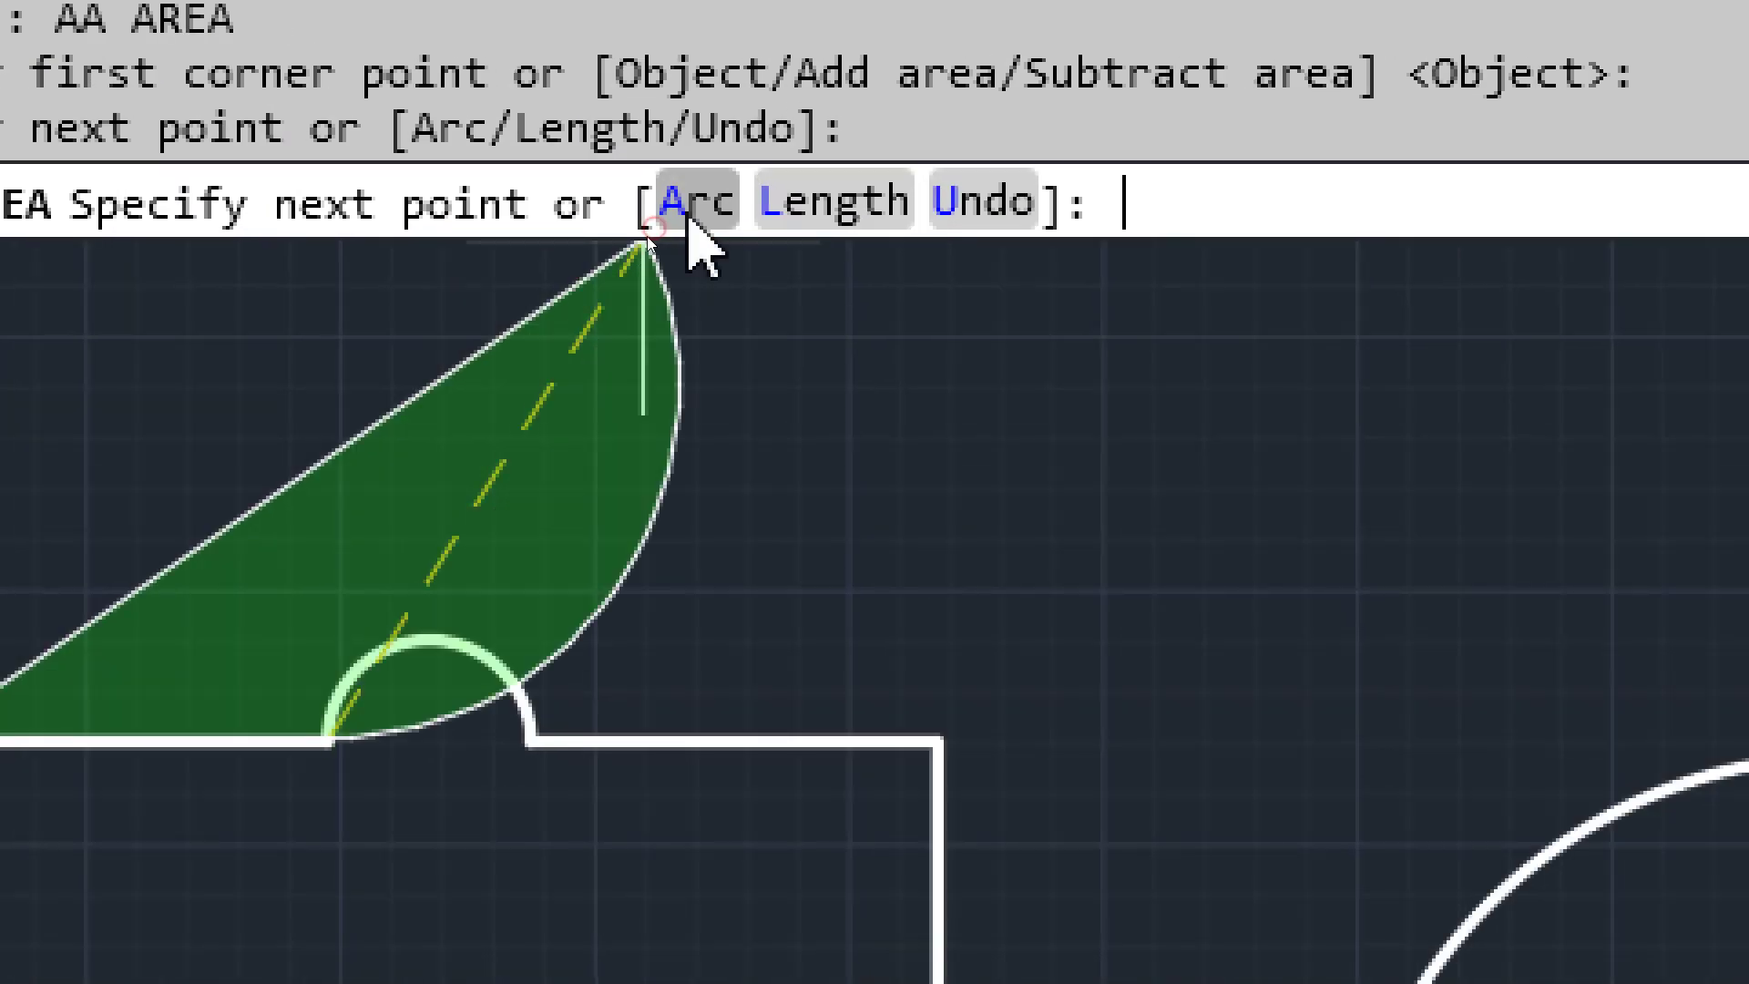
{"action": "left_click", "coordinate": [660, 219]}
{"action": "left_click", "coordinate": [430, 638]}
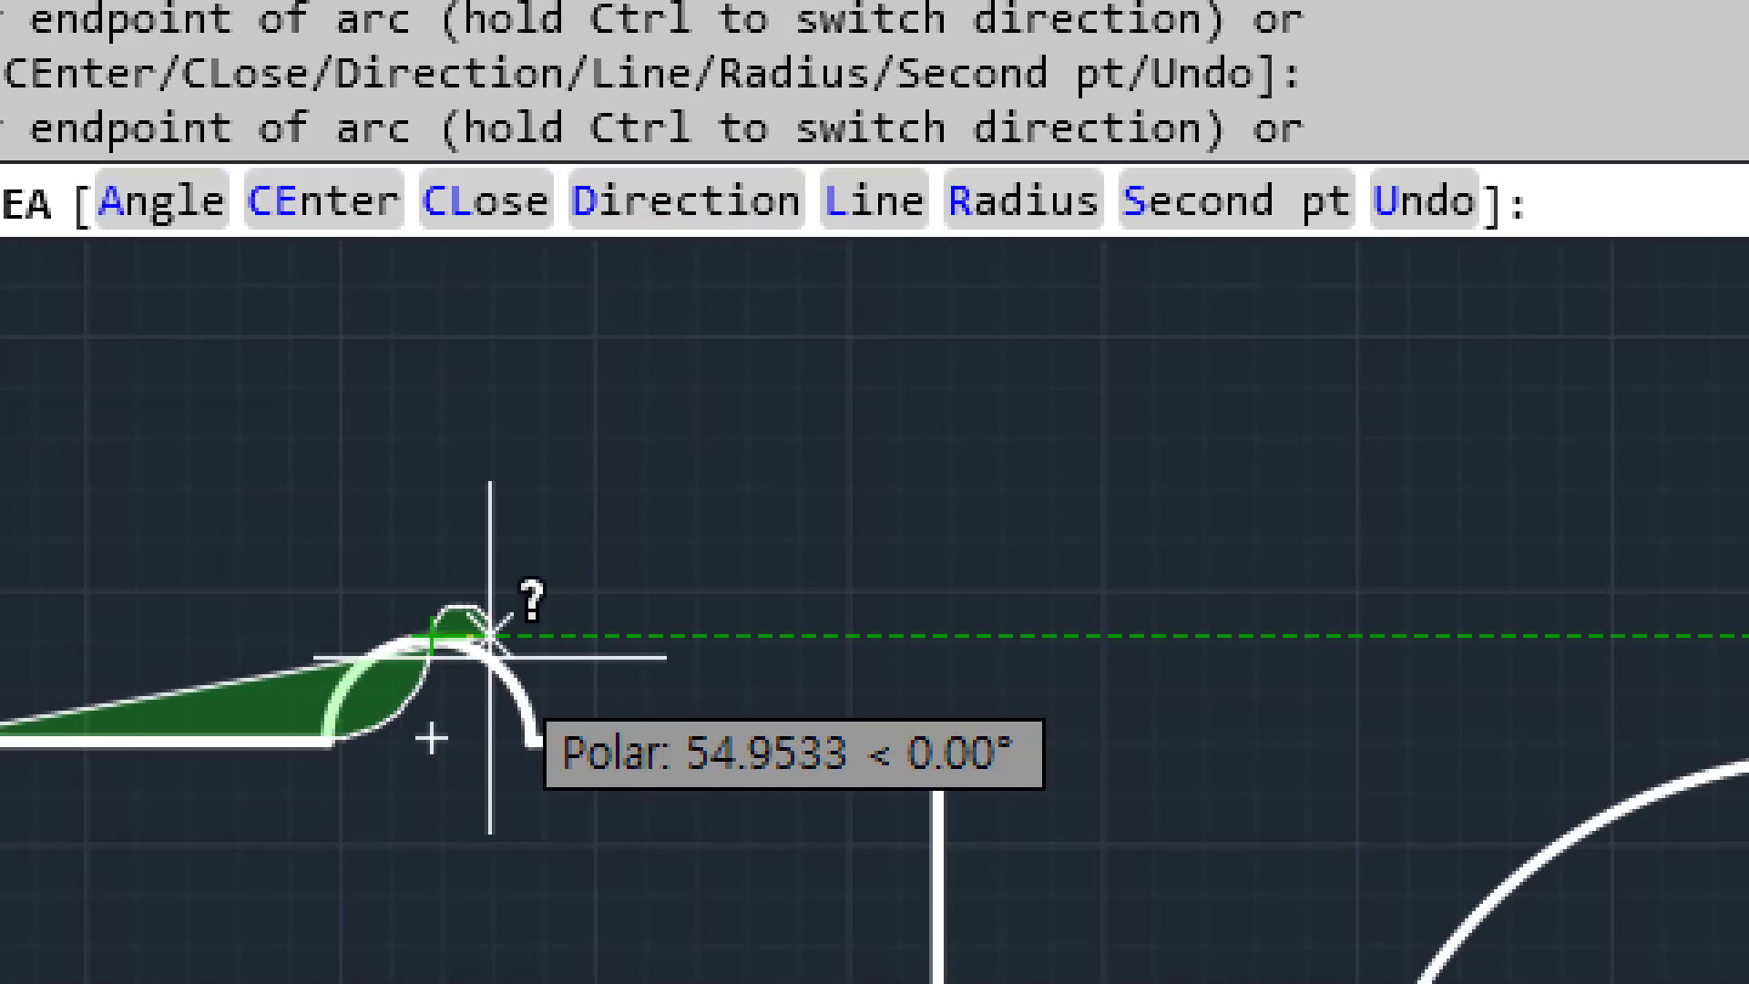
{"action": "left_click", "coordinate": [532, 737]}
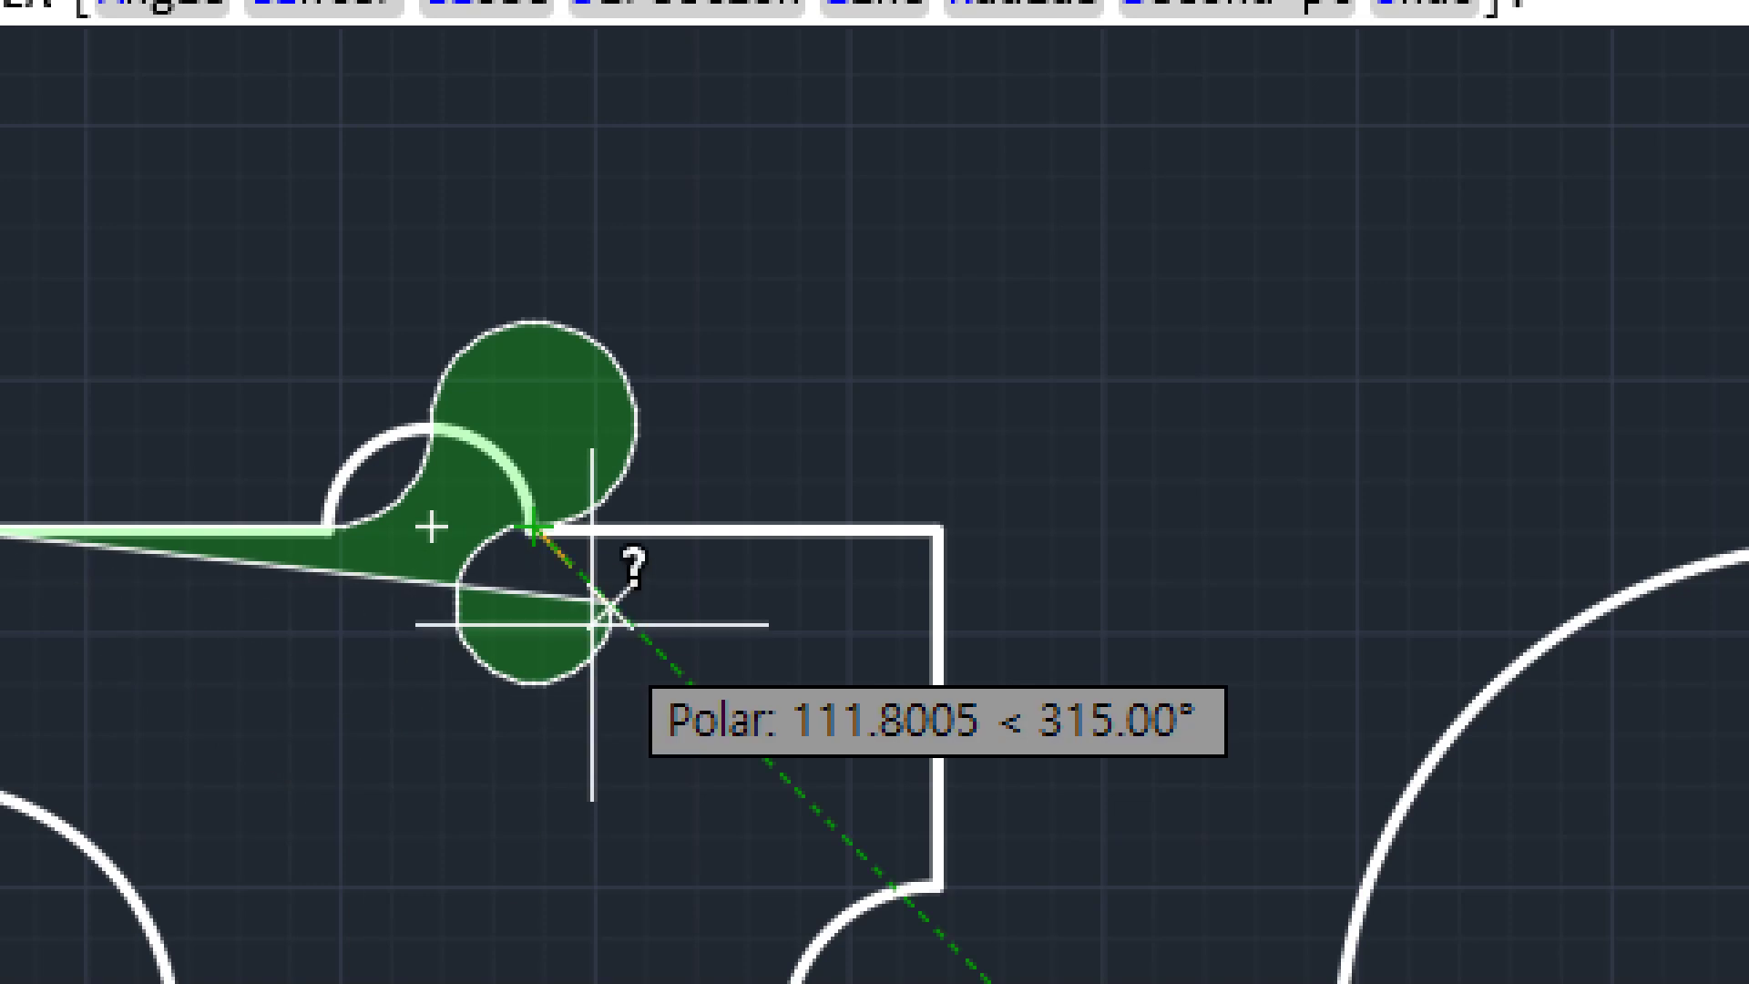
{"action": "key", "text": "Return"}
{"action": "scroll", "coordinate": [292, 522], "scroll_direction": "down", "scroll_amount": 2}
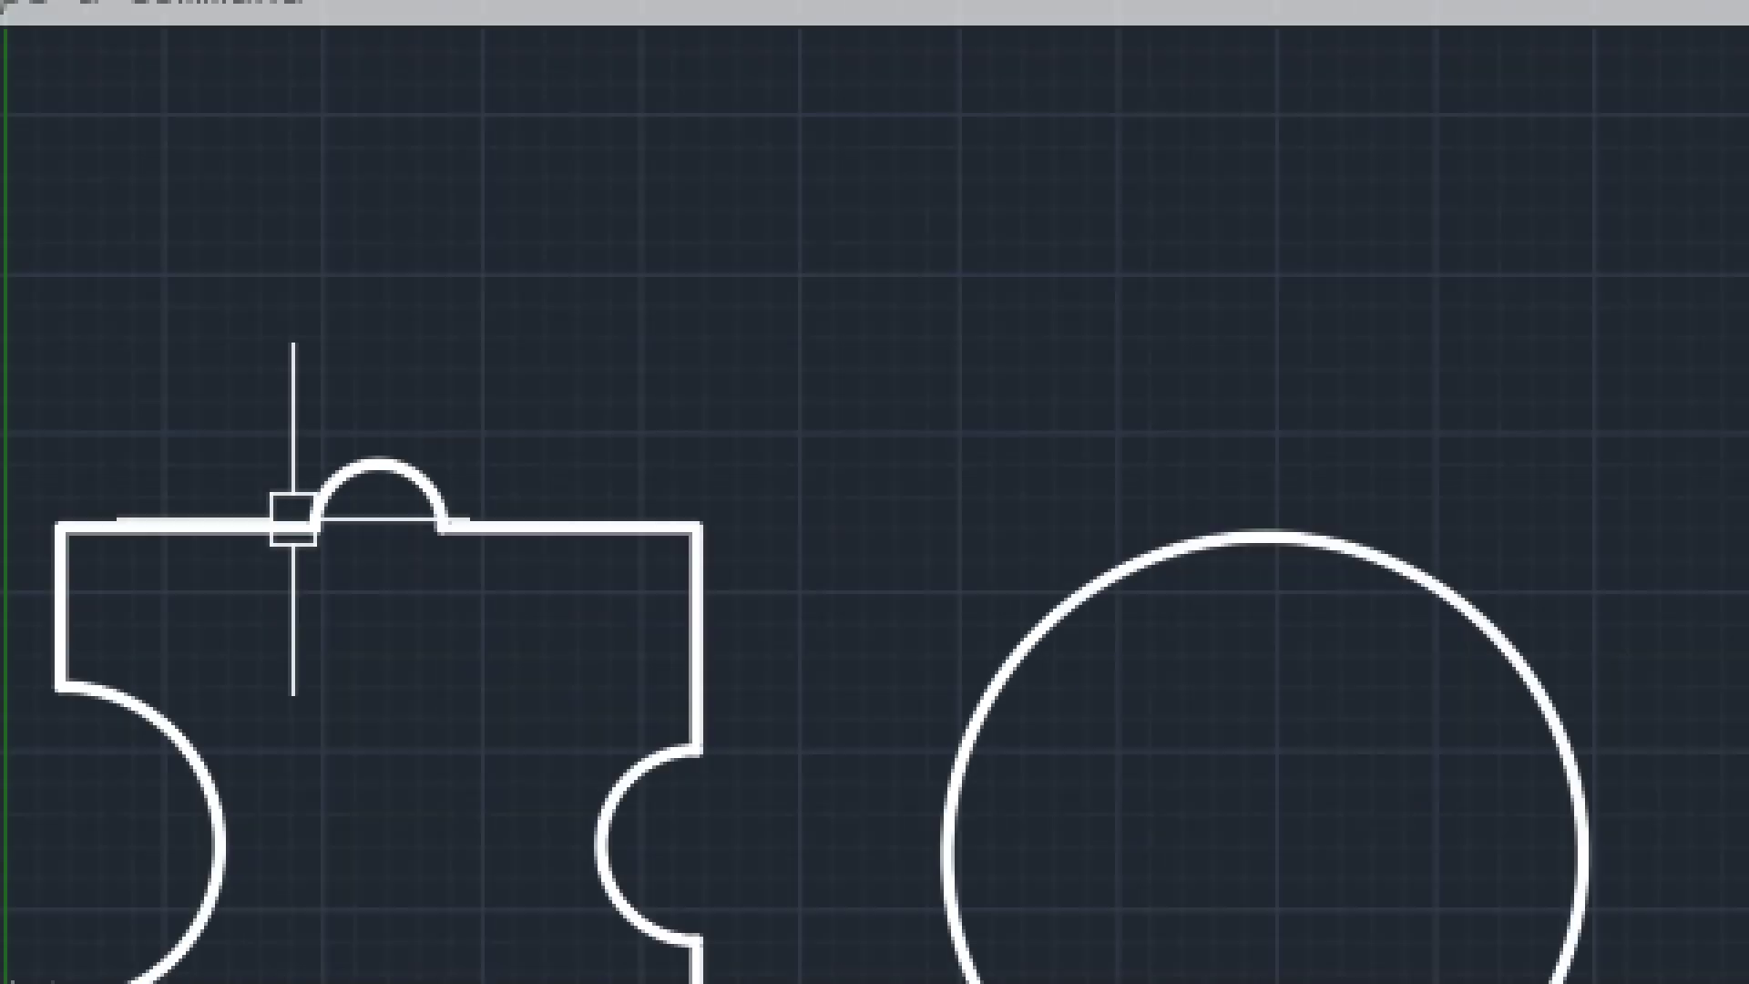
{"action": "scroll", "coordinate": [449, 489], "scroll_direction": "up", "scroll_amount": 2}
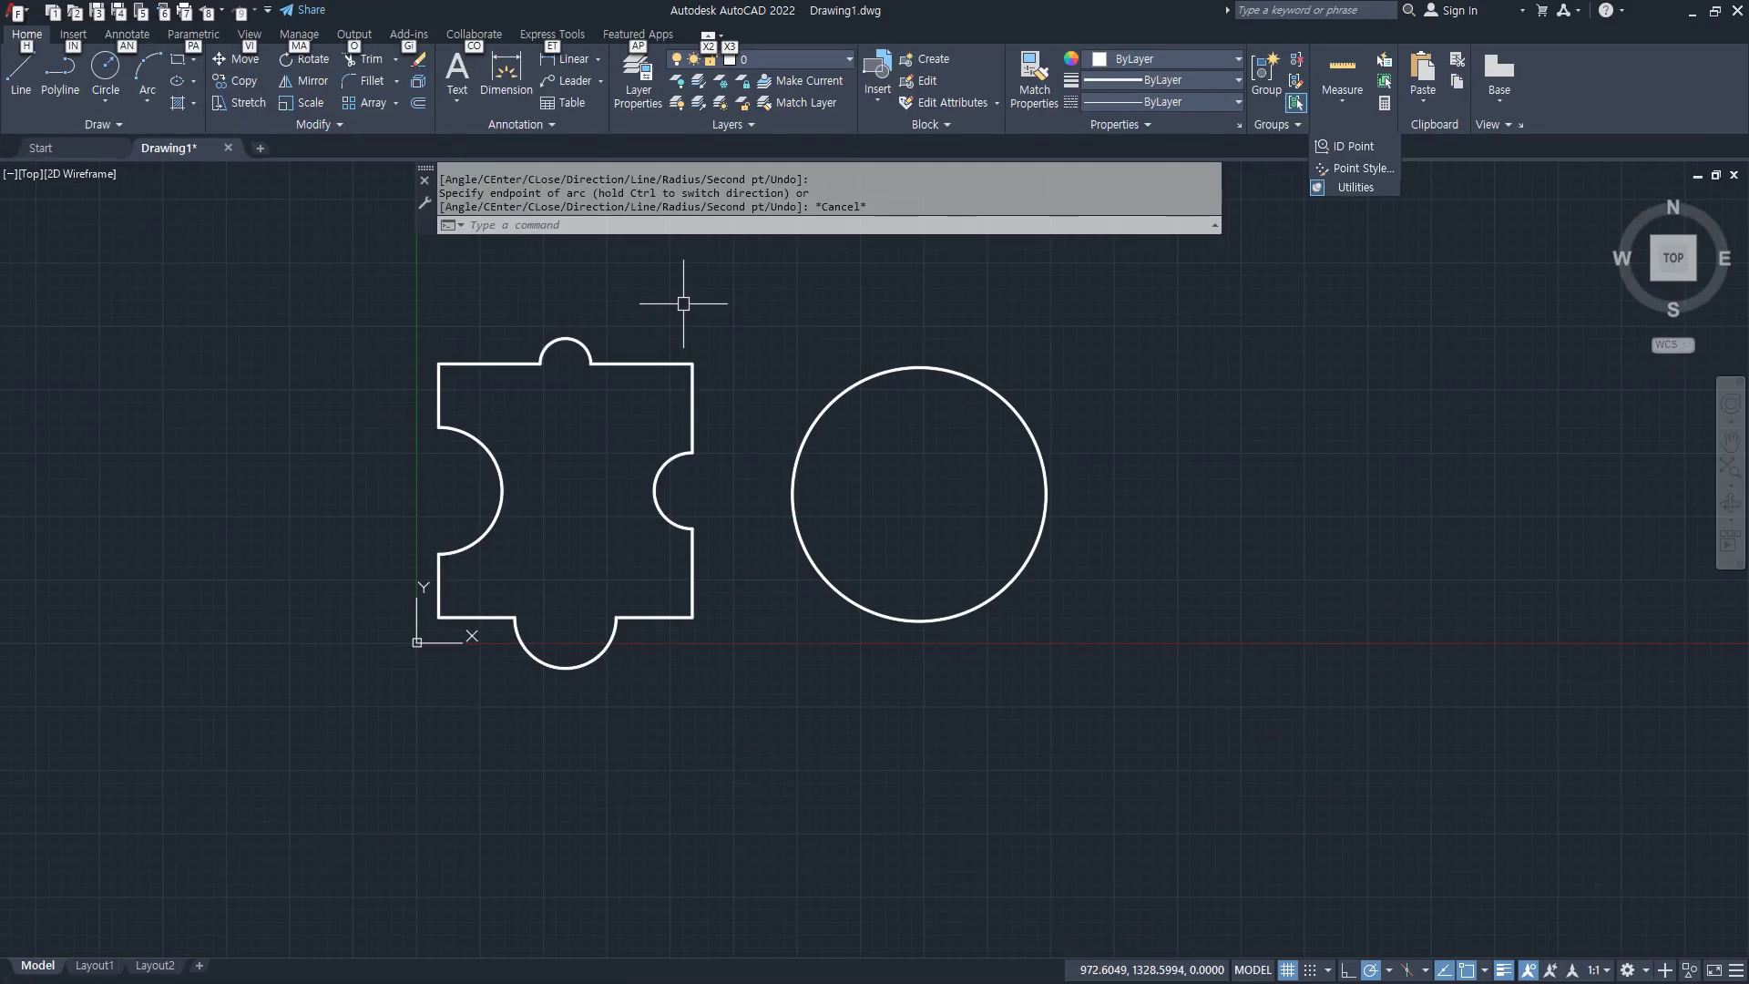
{"action": "key", "text": "Escape"}
{"action": "type", "text": "aa"}
{"action": "key", "text": "Return"}
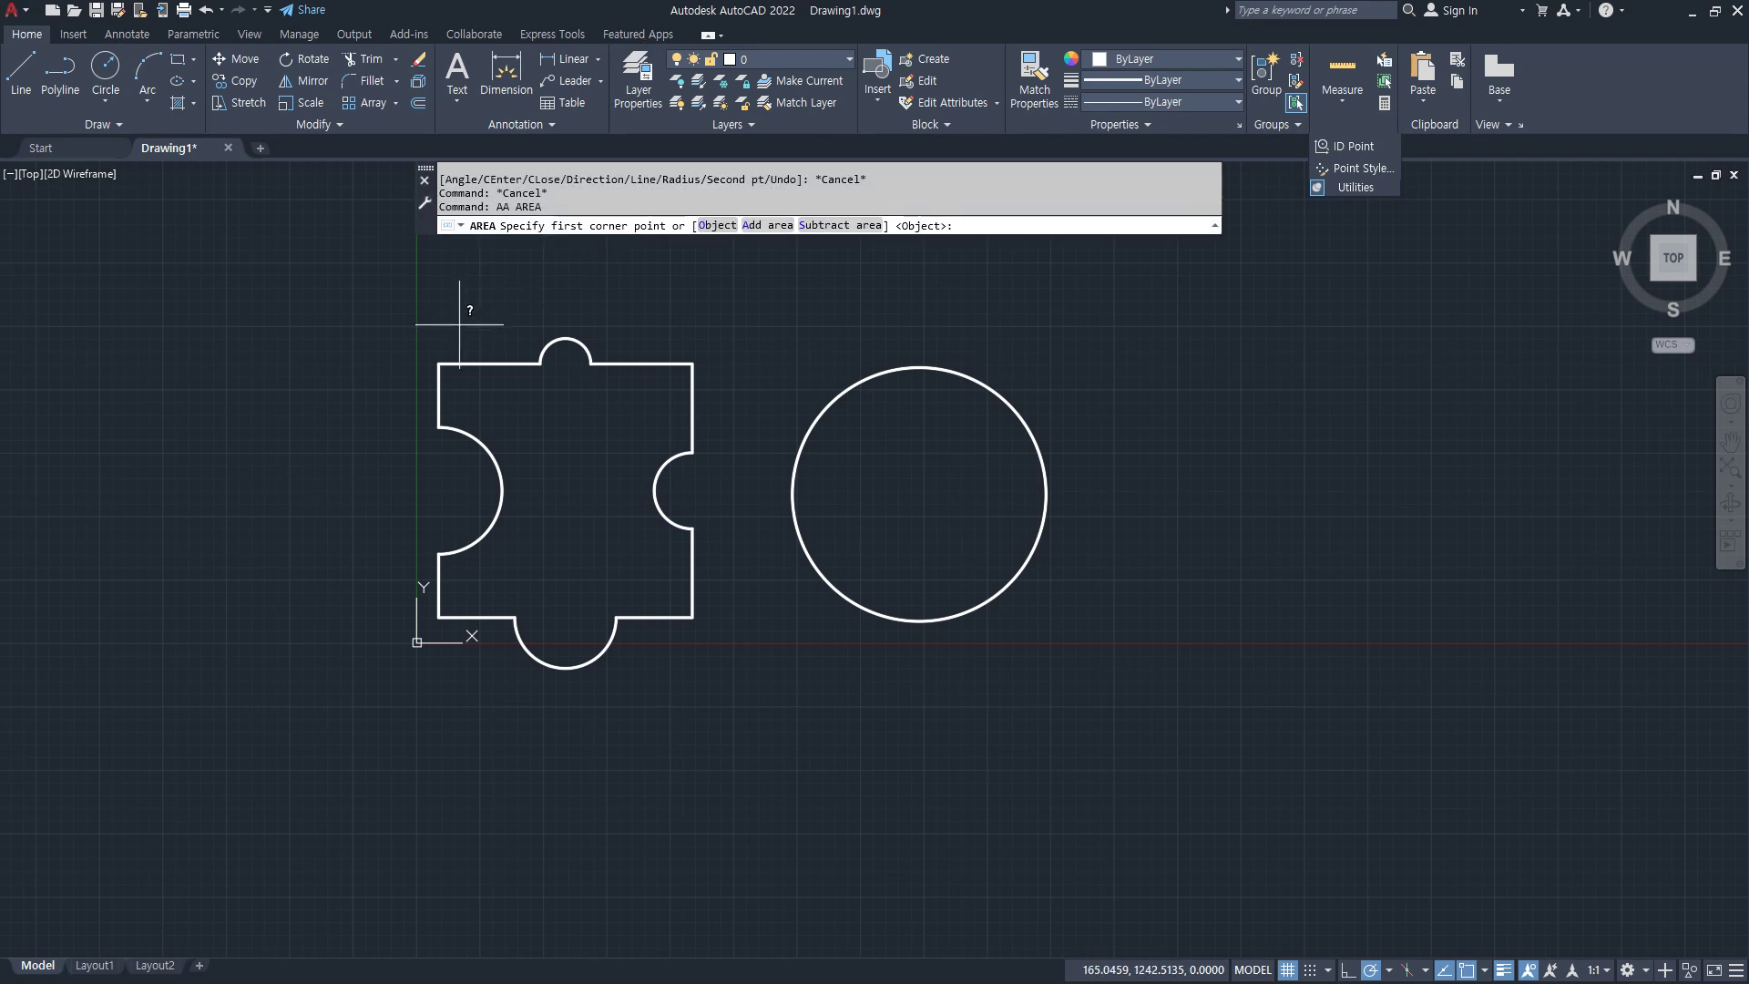
{"action": "left_click", "coordinate": [439, 363]}
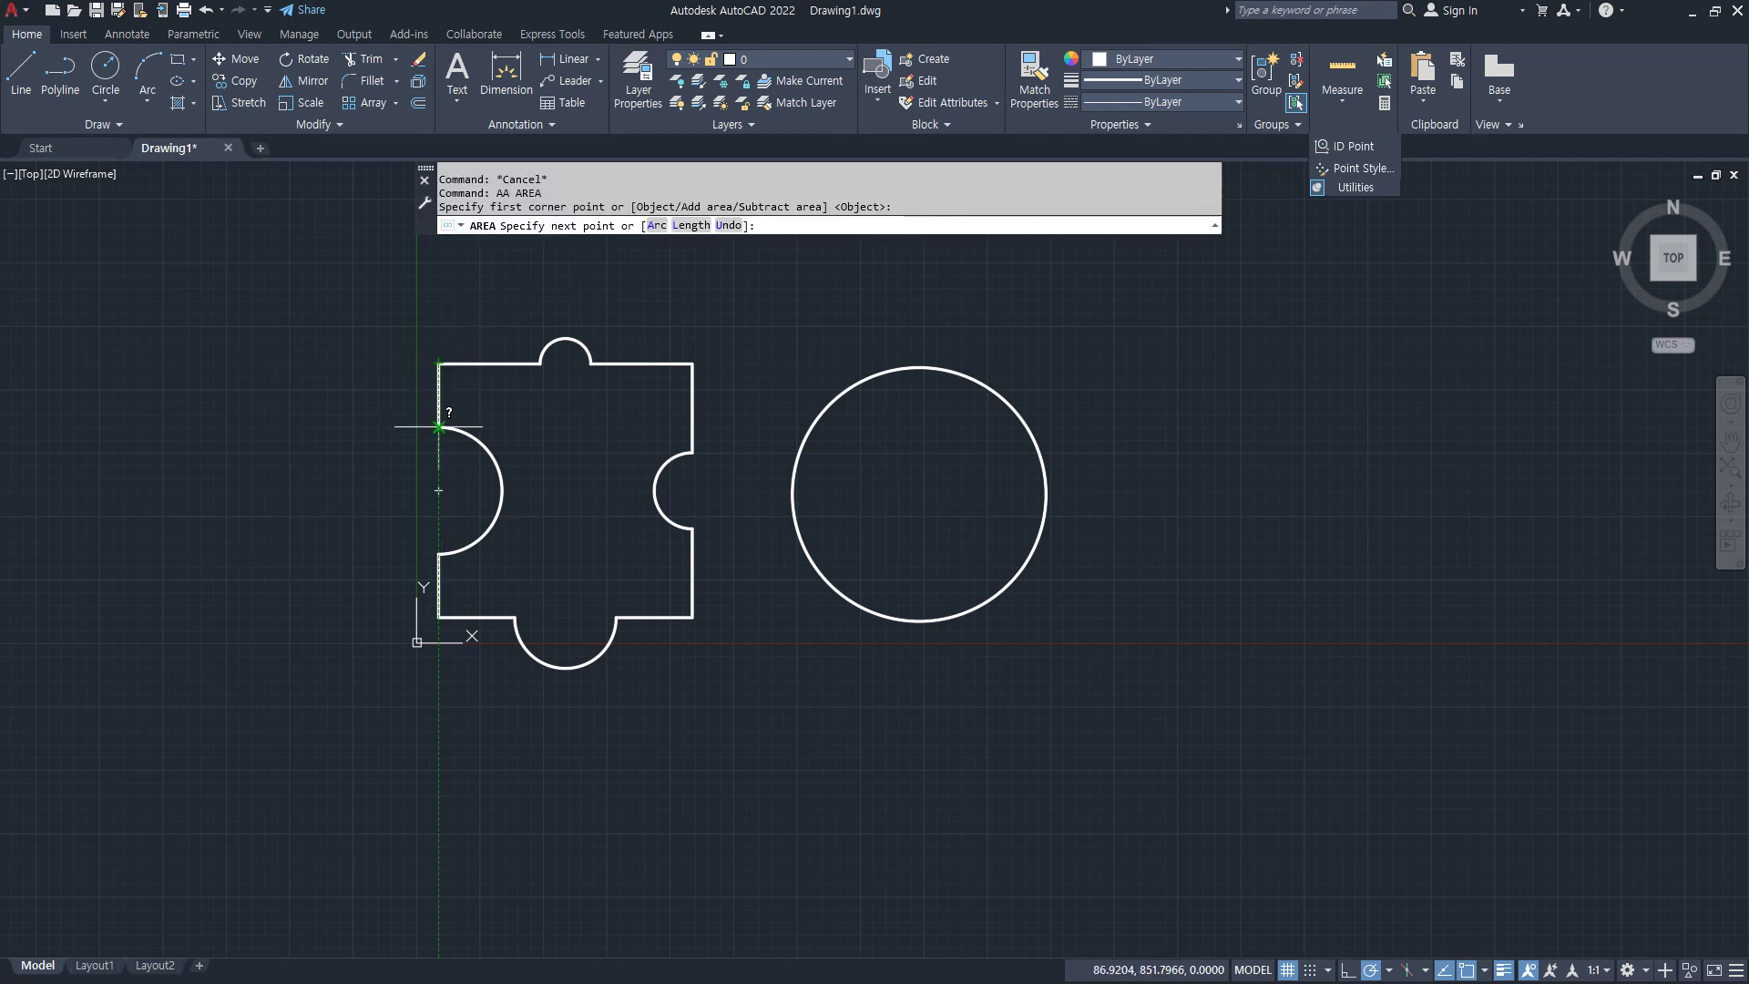
{"action": "left_click", "coordinate": [438, 427]}
{"action": "type", "text": "a"}
{"action": "key", "text": "Return"}
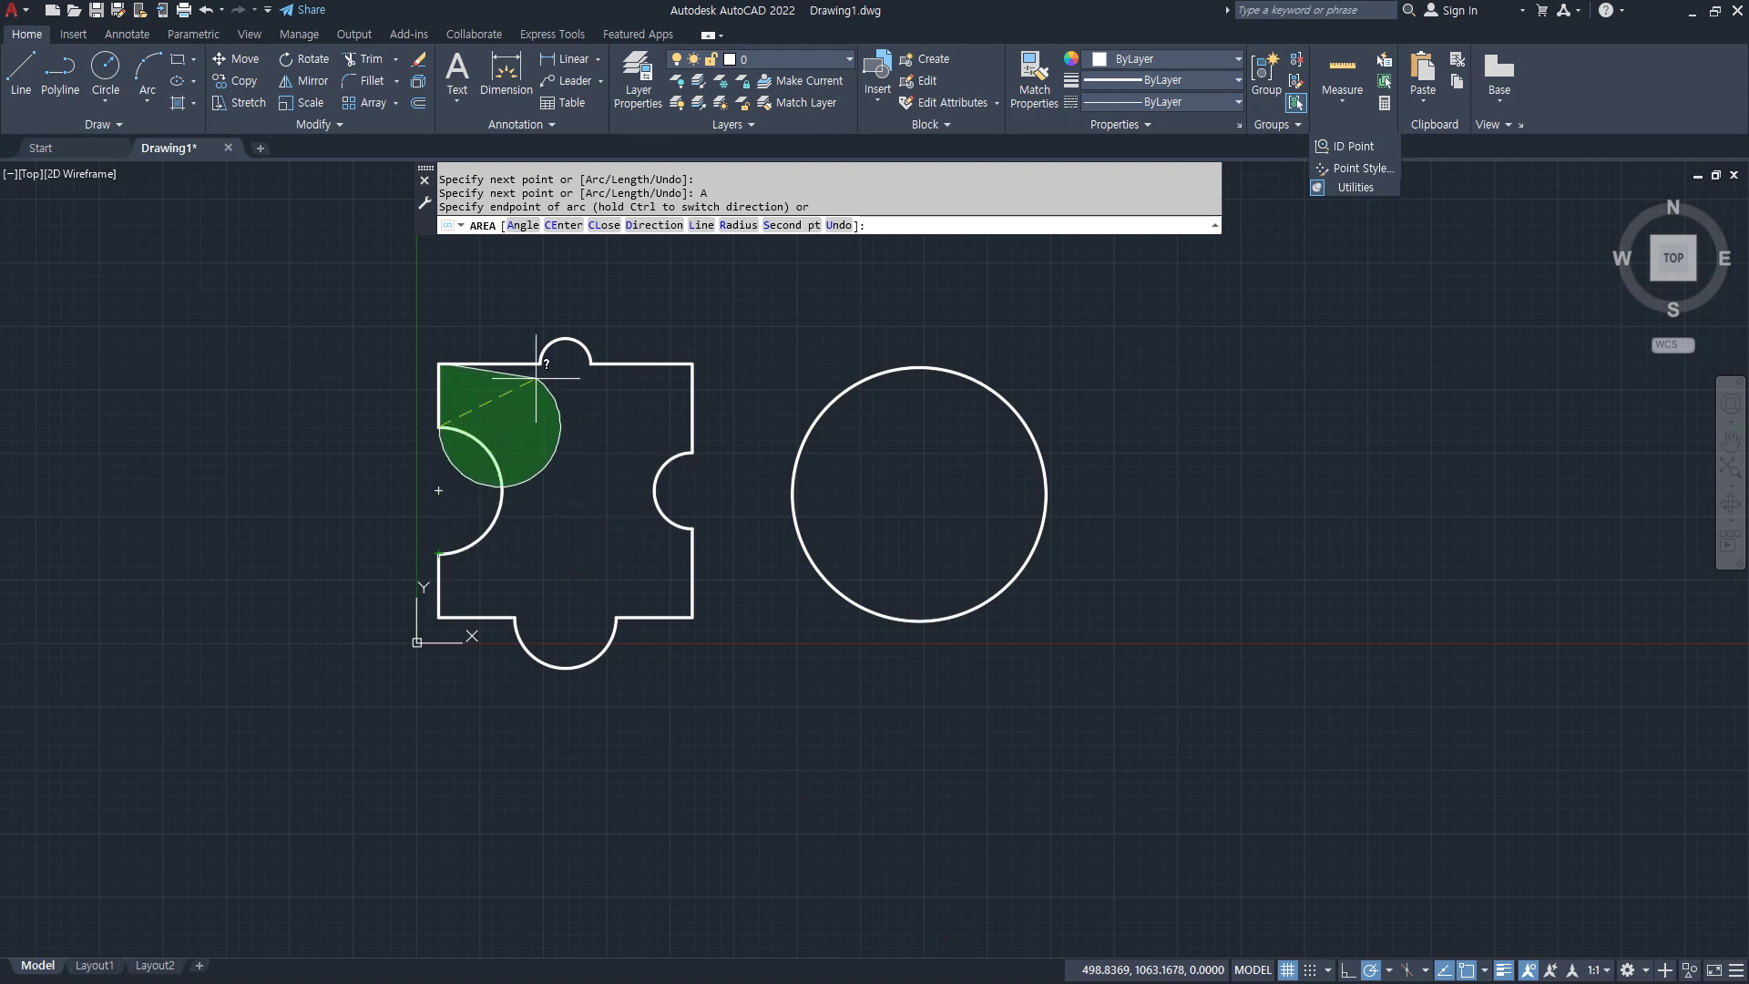
{"action": "key", "text": "Escape"}
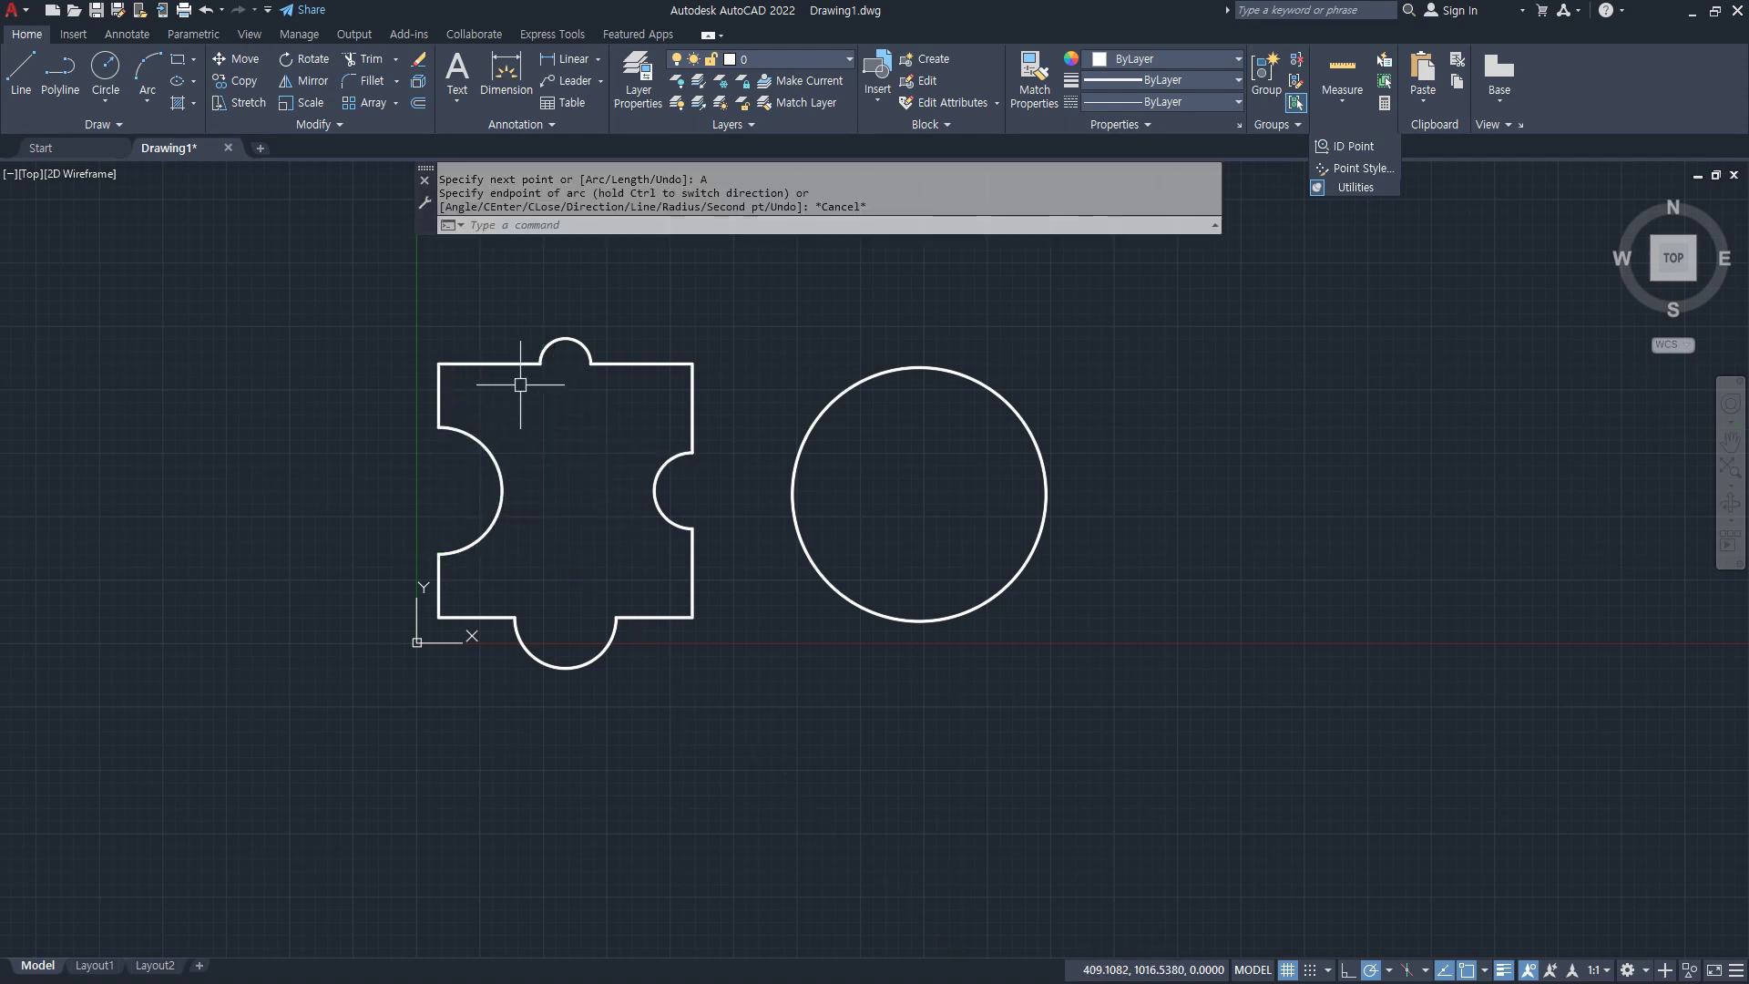
Step: Try to trace the area from the upper-left corner along the top edge, defining the top bump's arc by its centre
{"action": "key", "text": "Return"}
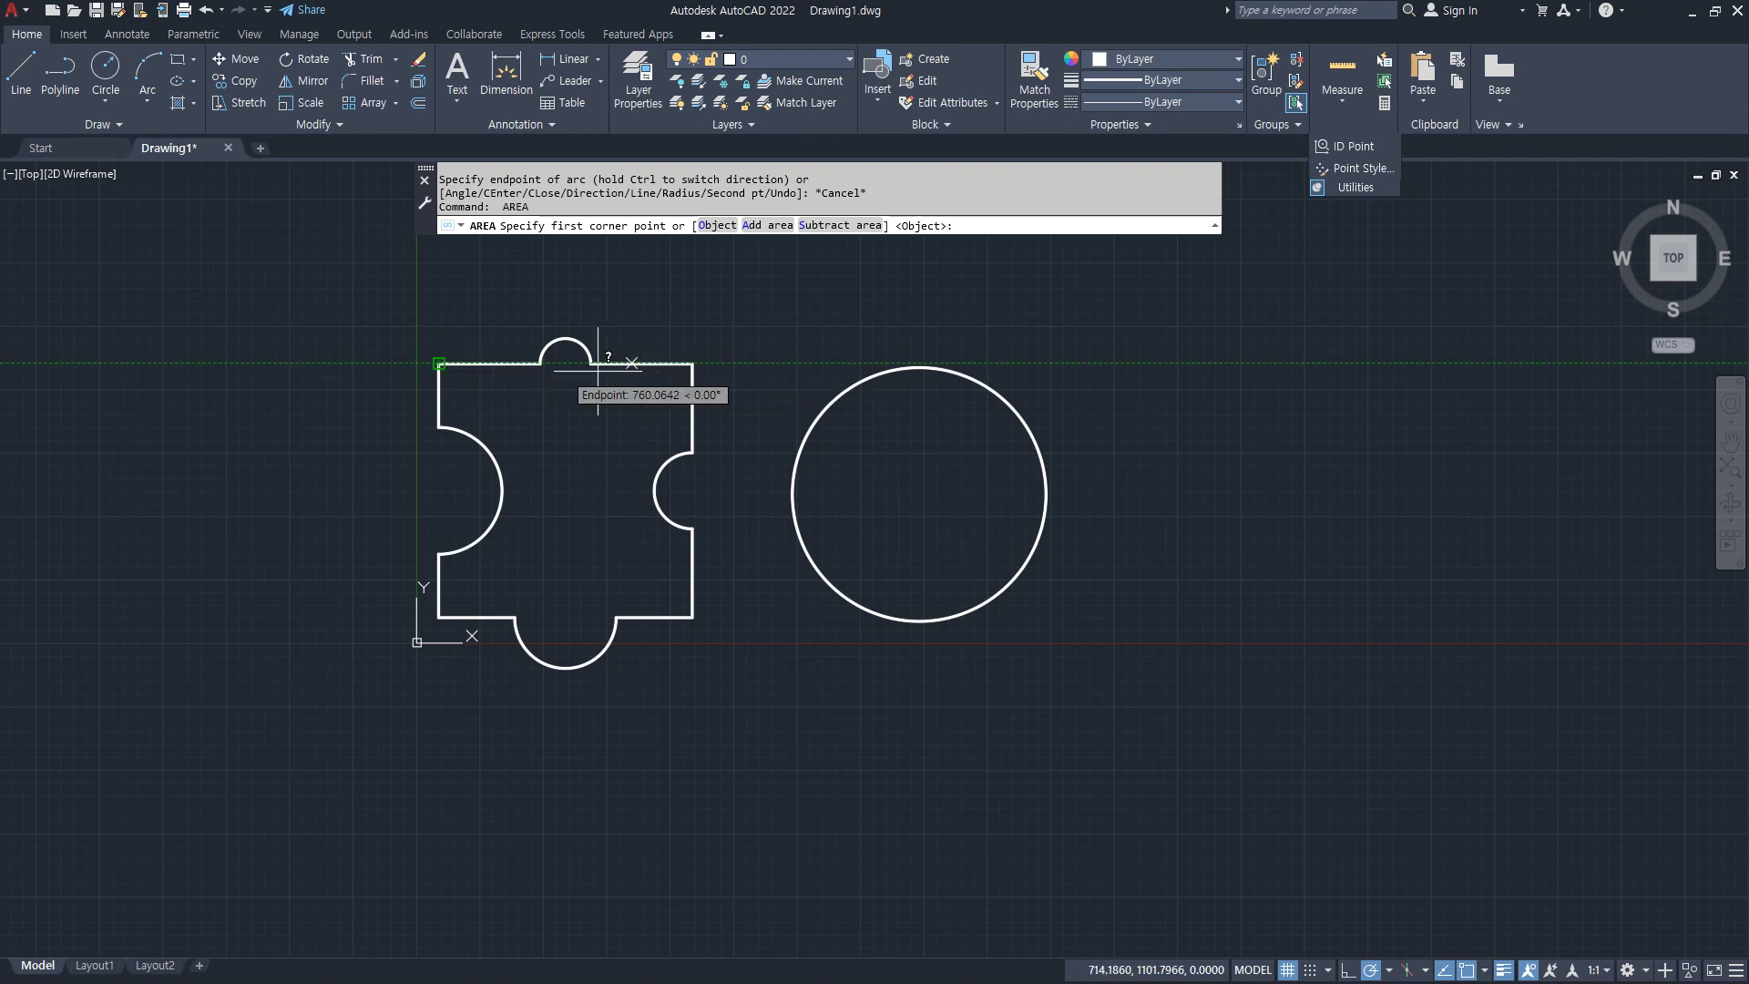
{"action": "left_click", "coordinate": [438, 364]}
{"action": "left_click", "coordinate": [539, 363]}
{"action": "type", "text": "a"}
{"action": "key", "text": "Return"}
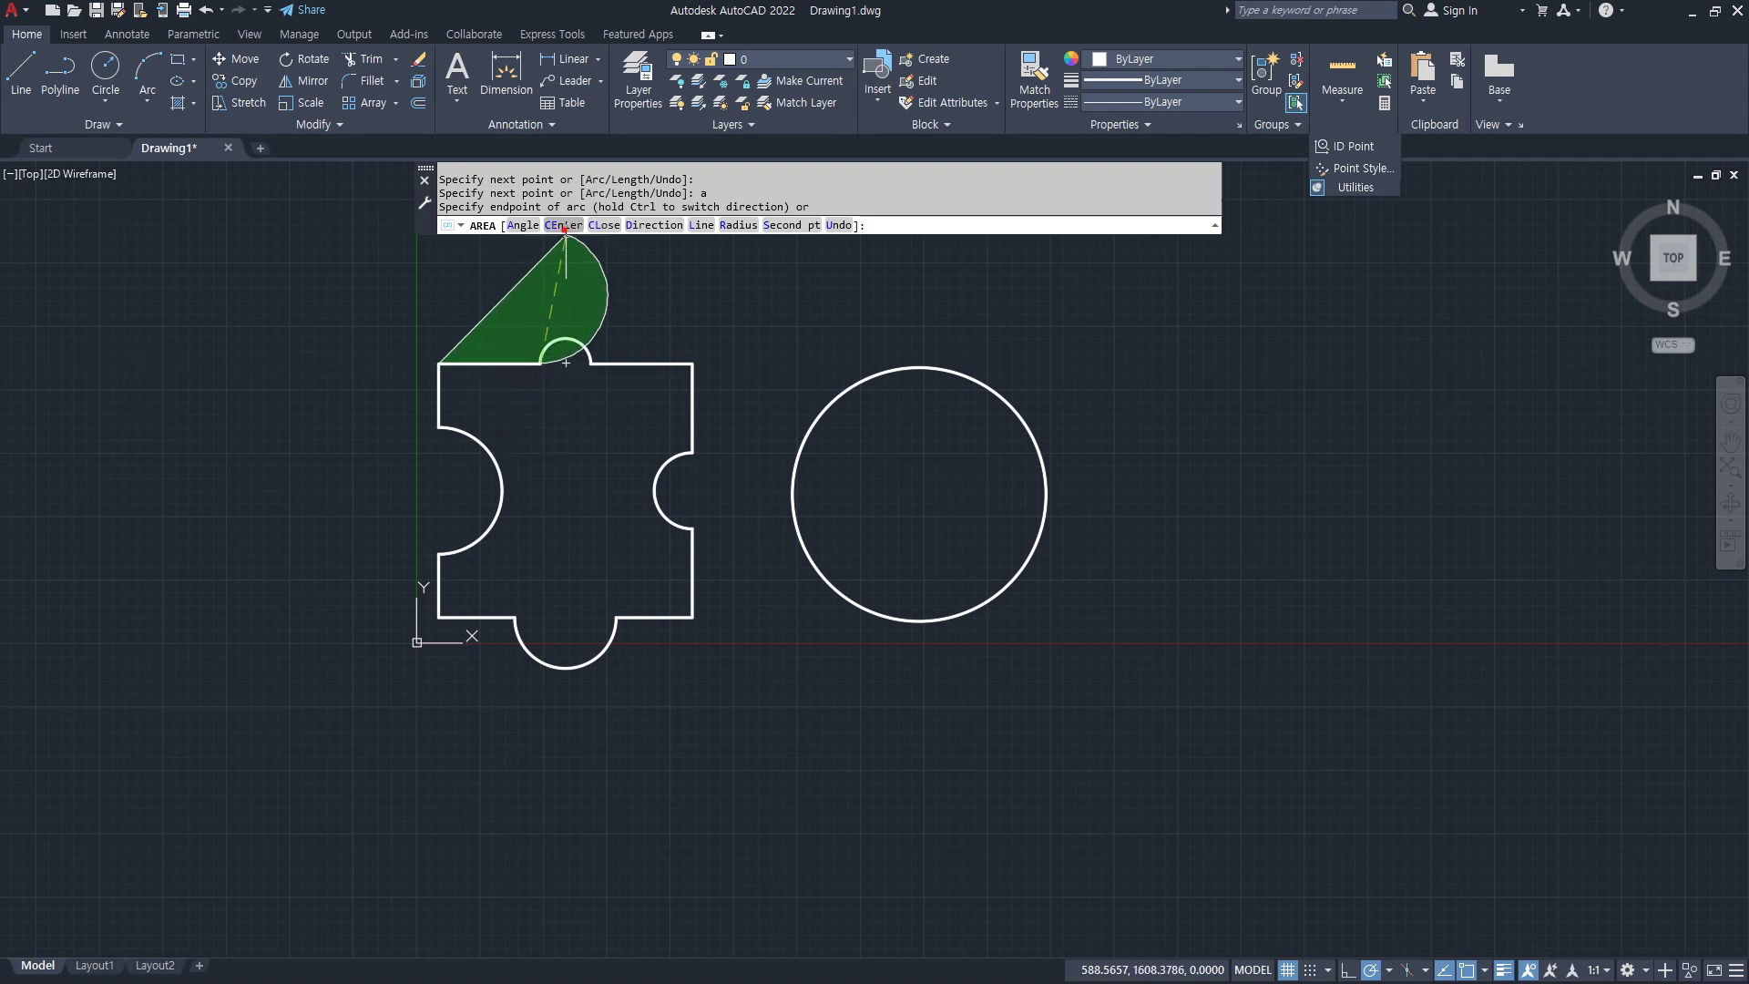
{"action": "left_click", "coordinate": [563, 226]}
{"action": "left_click", "coordinate": [566, 364]}
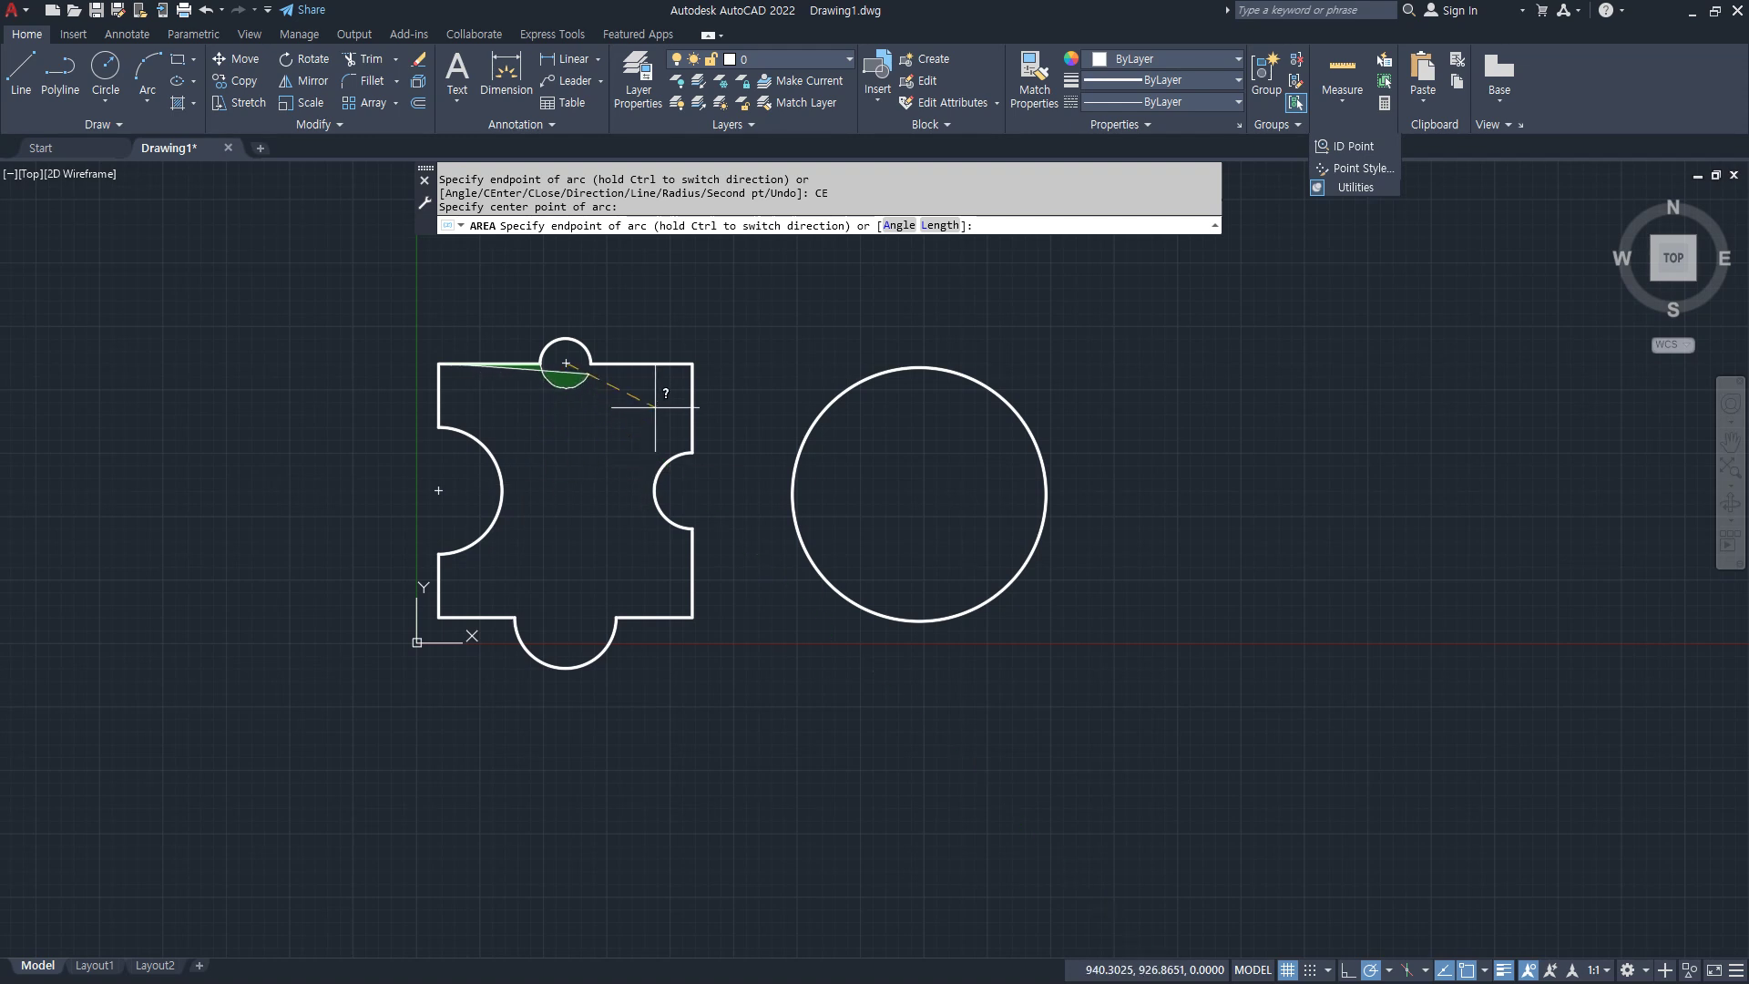
{"action": "left_click", "coordinate": [574, 400]}
{"action": "key", "text": "Escape"}
{"action": "key", "text": "Escape"}
Step: Try to trace the area down the left edge from the upper-left corner, defining the left notch's arc by its centre
{"action": "key", "text": "Return"}
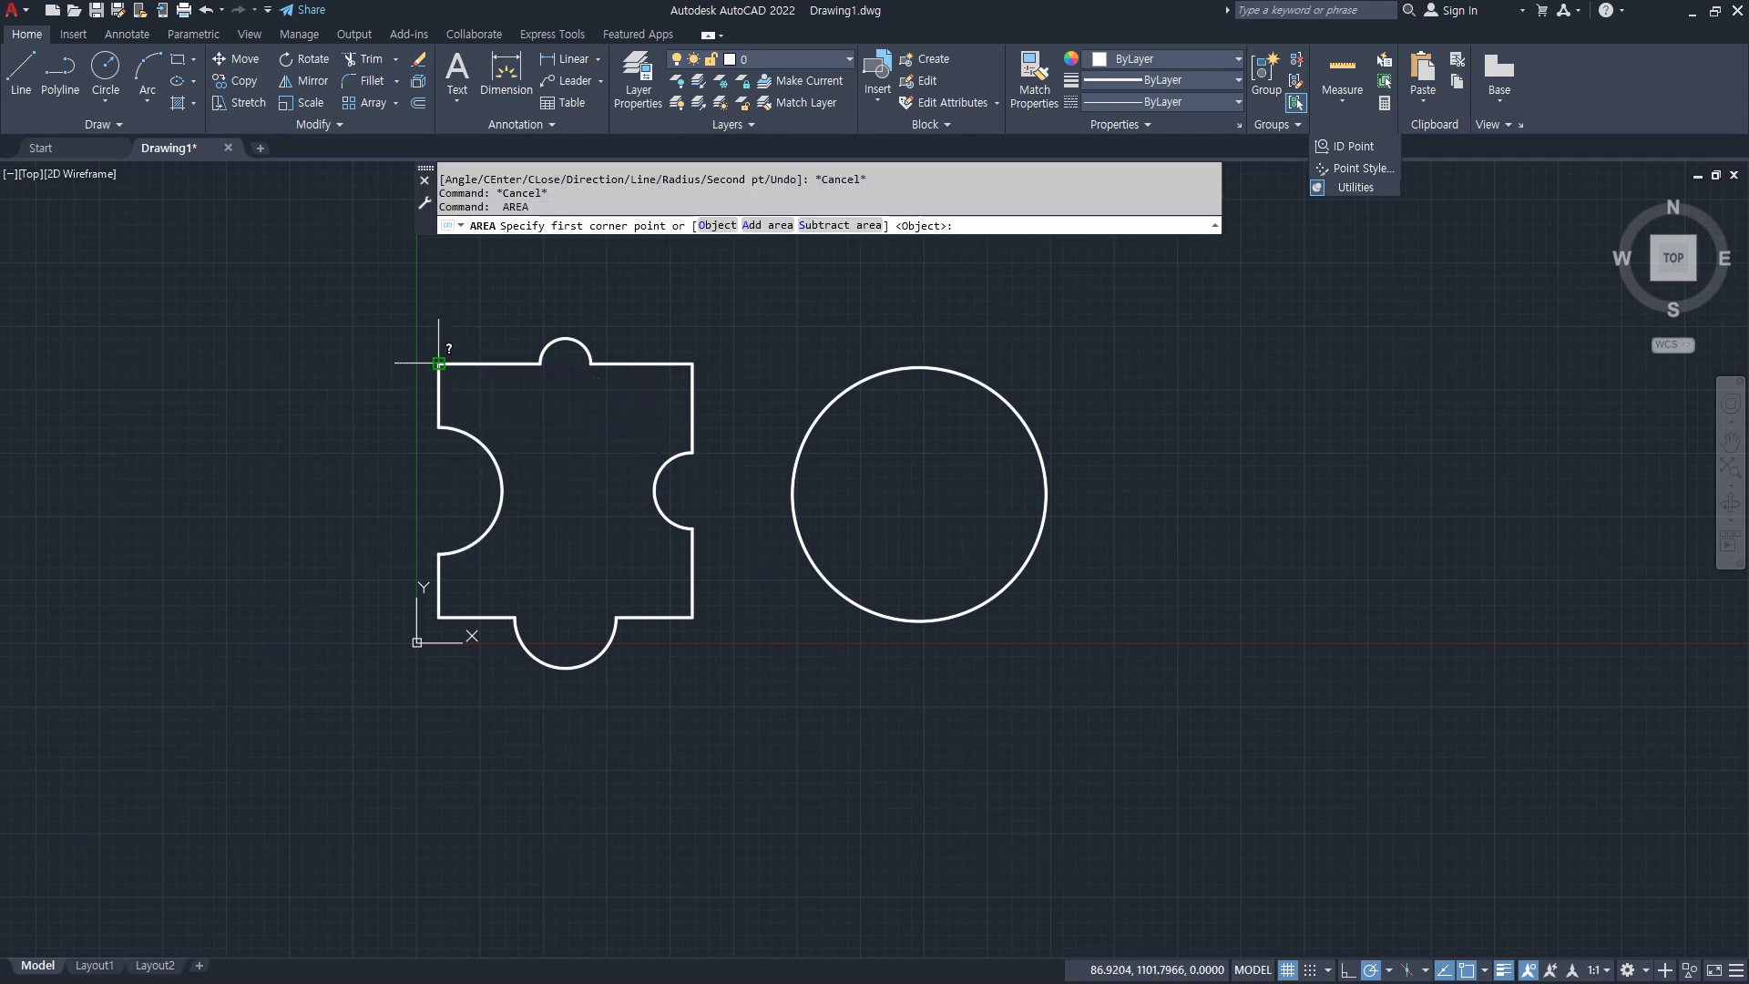
{"action": "left_click", "coordinate": [438, 363]}
{"action": "left_click", "coordinate": [438, 427]}
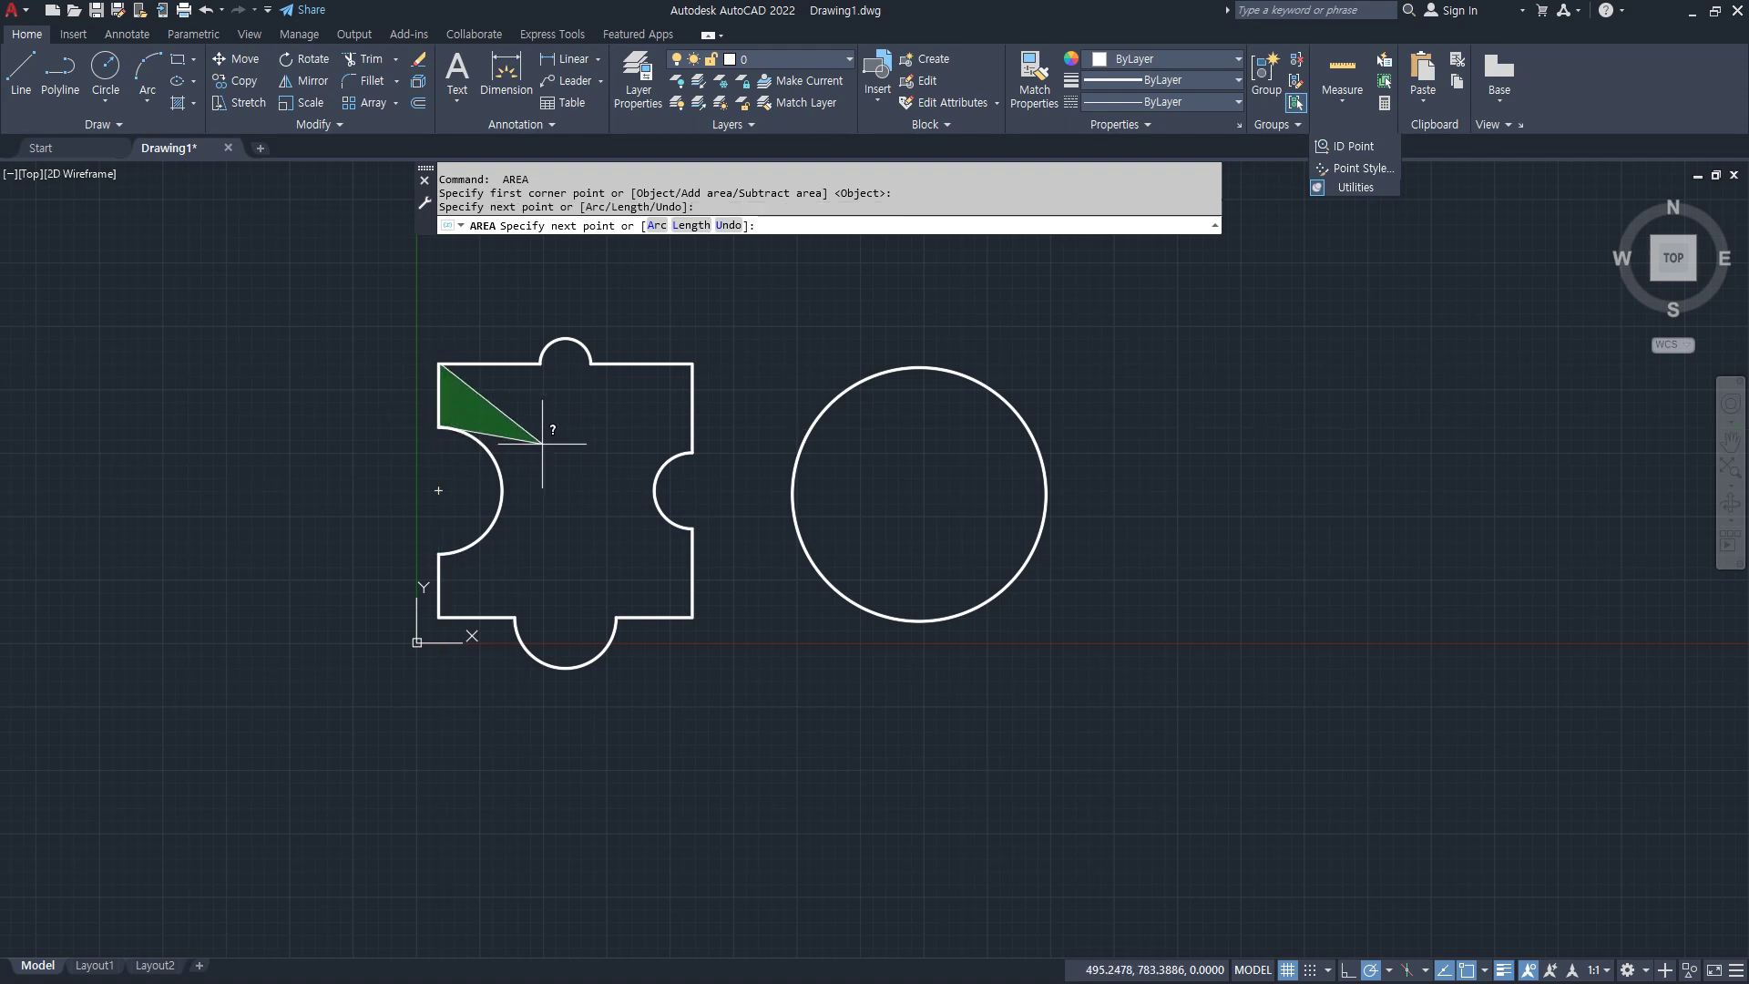
{"action": "type", "text": "a"}
{"action": "key", "text": "Return"}
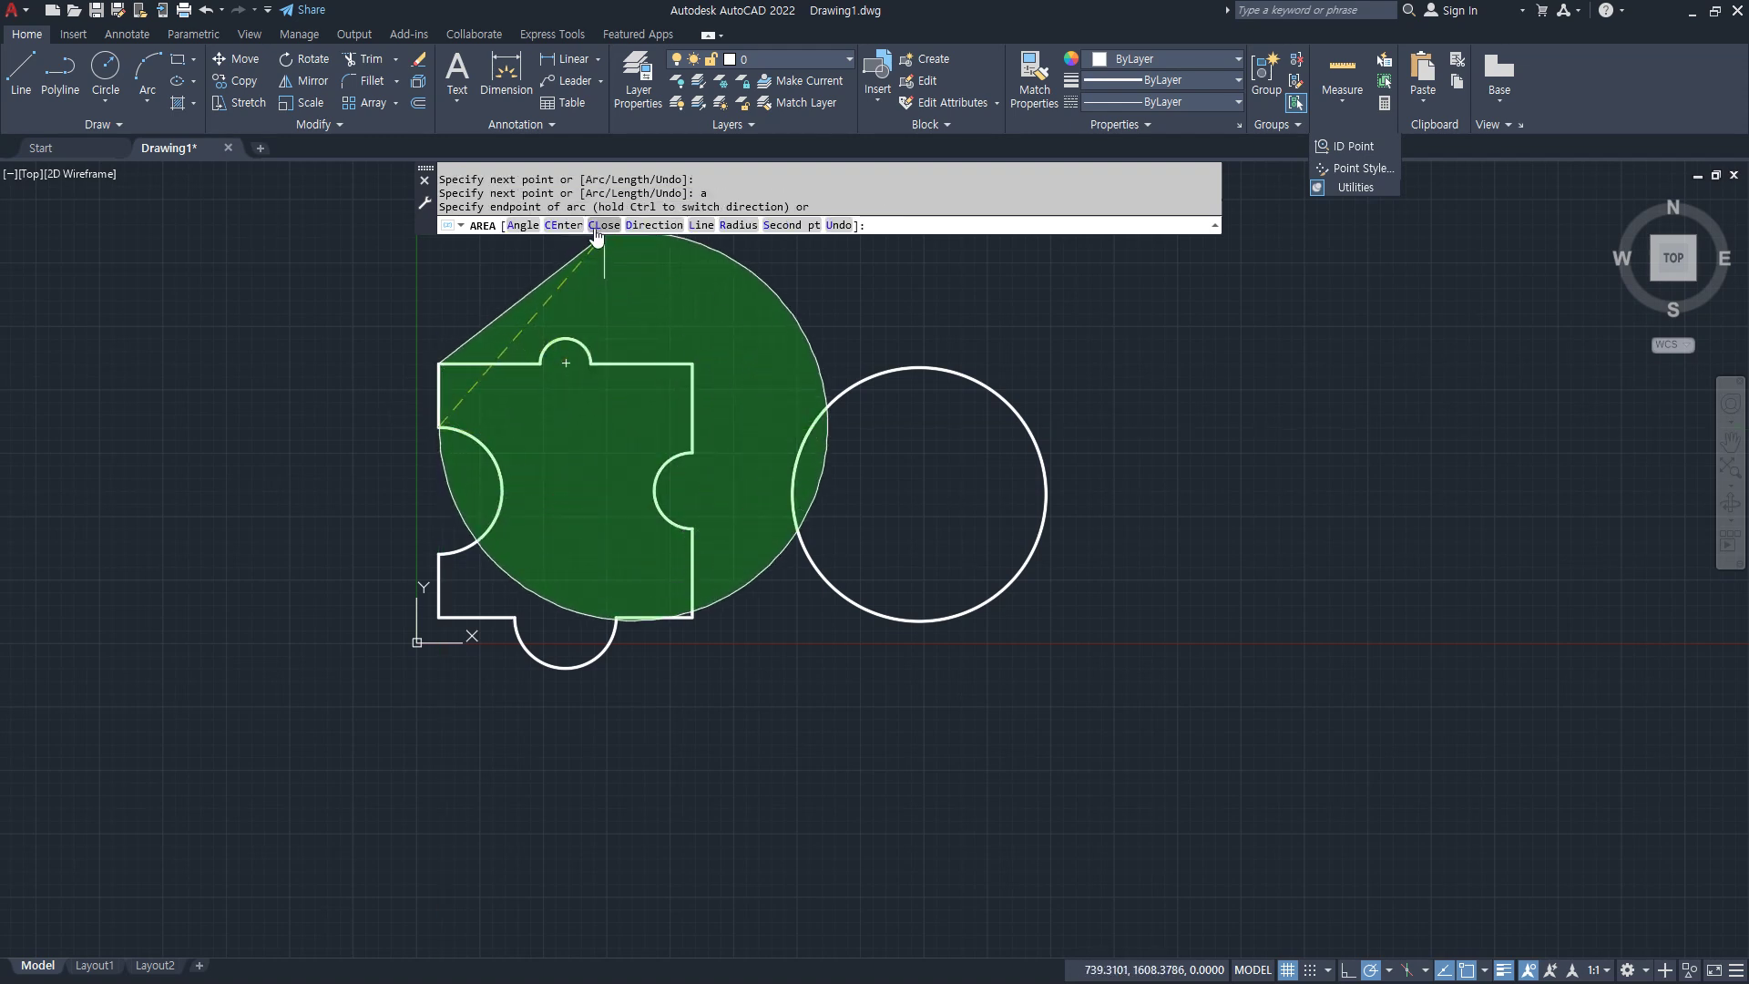
{"action": "left_click", "coordinate": [563, 225]}
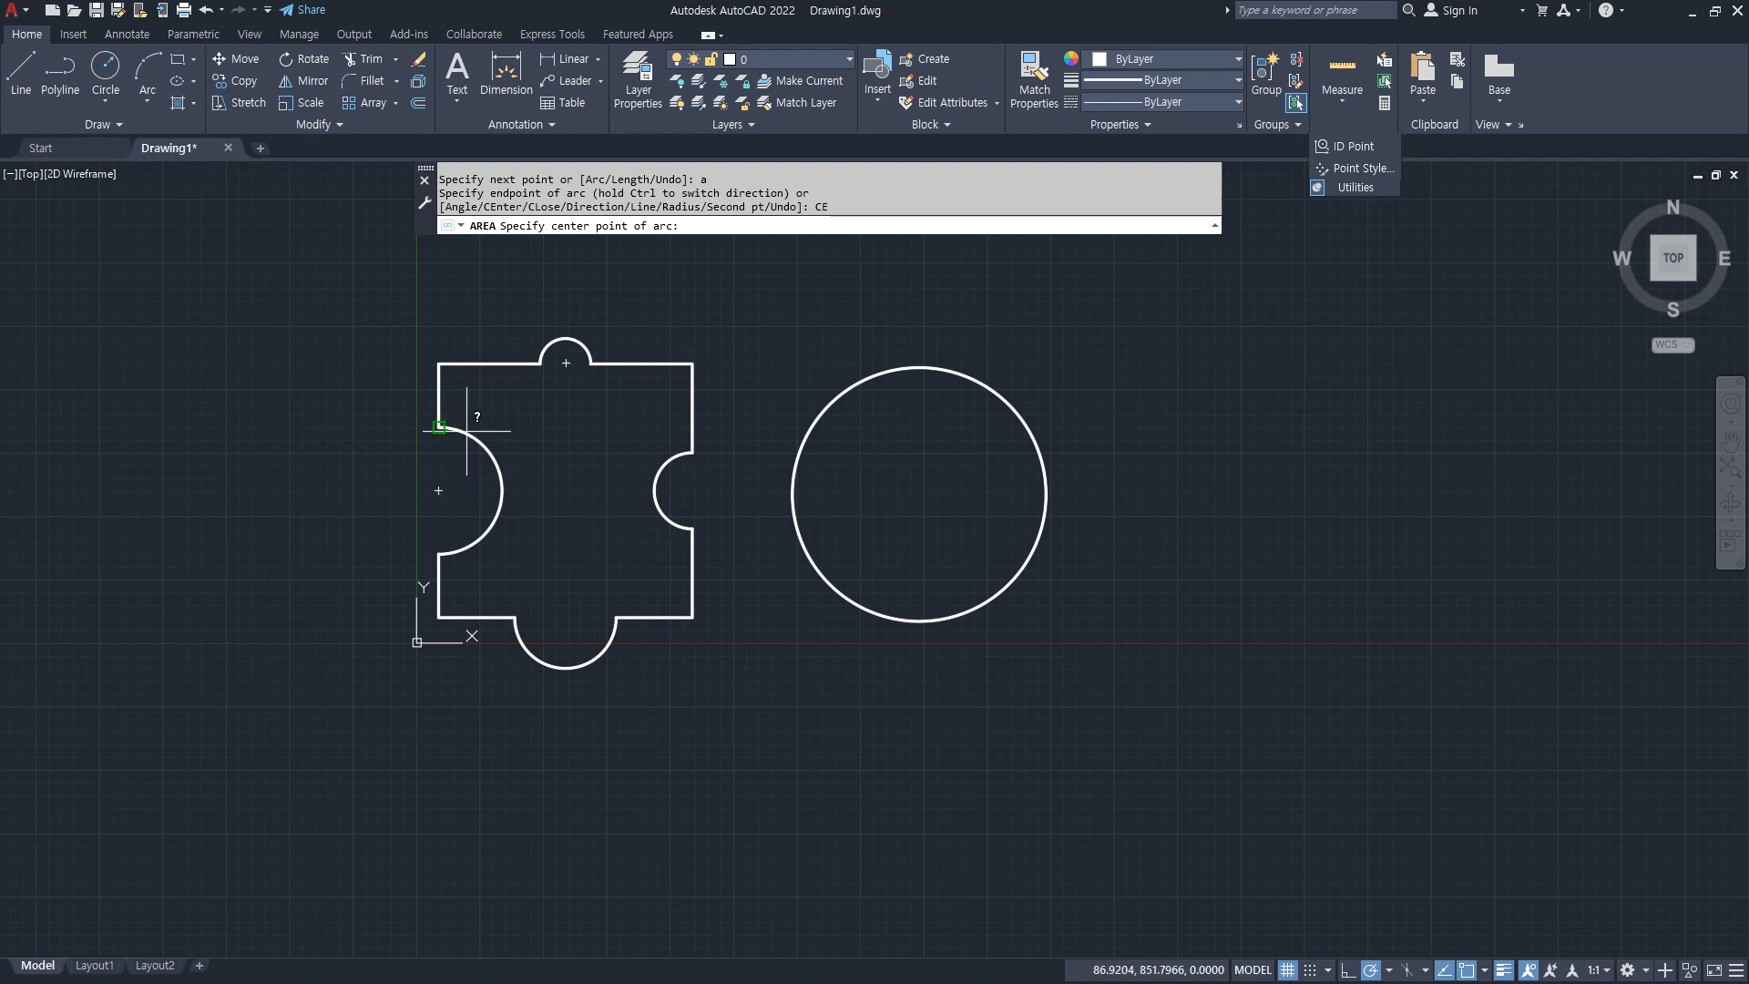
{"action": "left_click", "coordinate": [438, 490]}
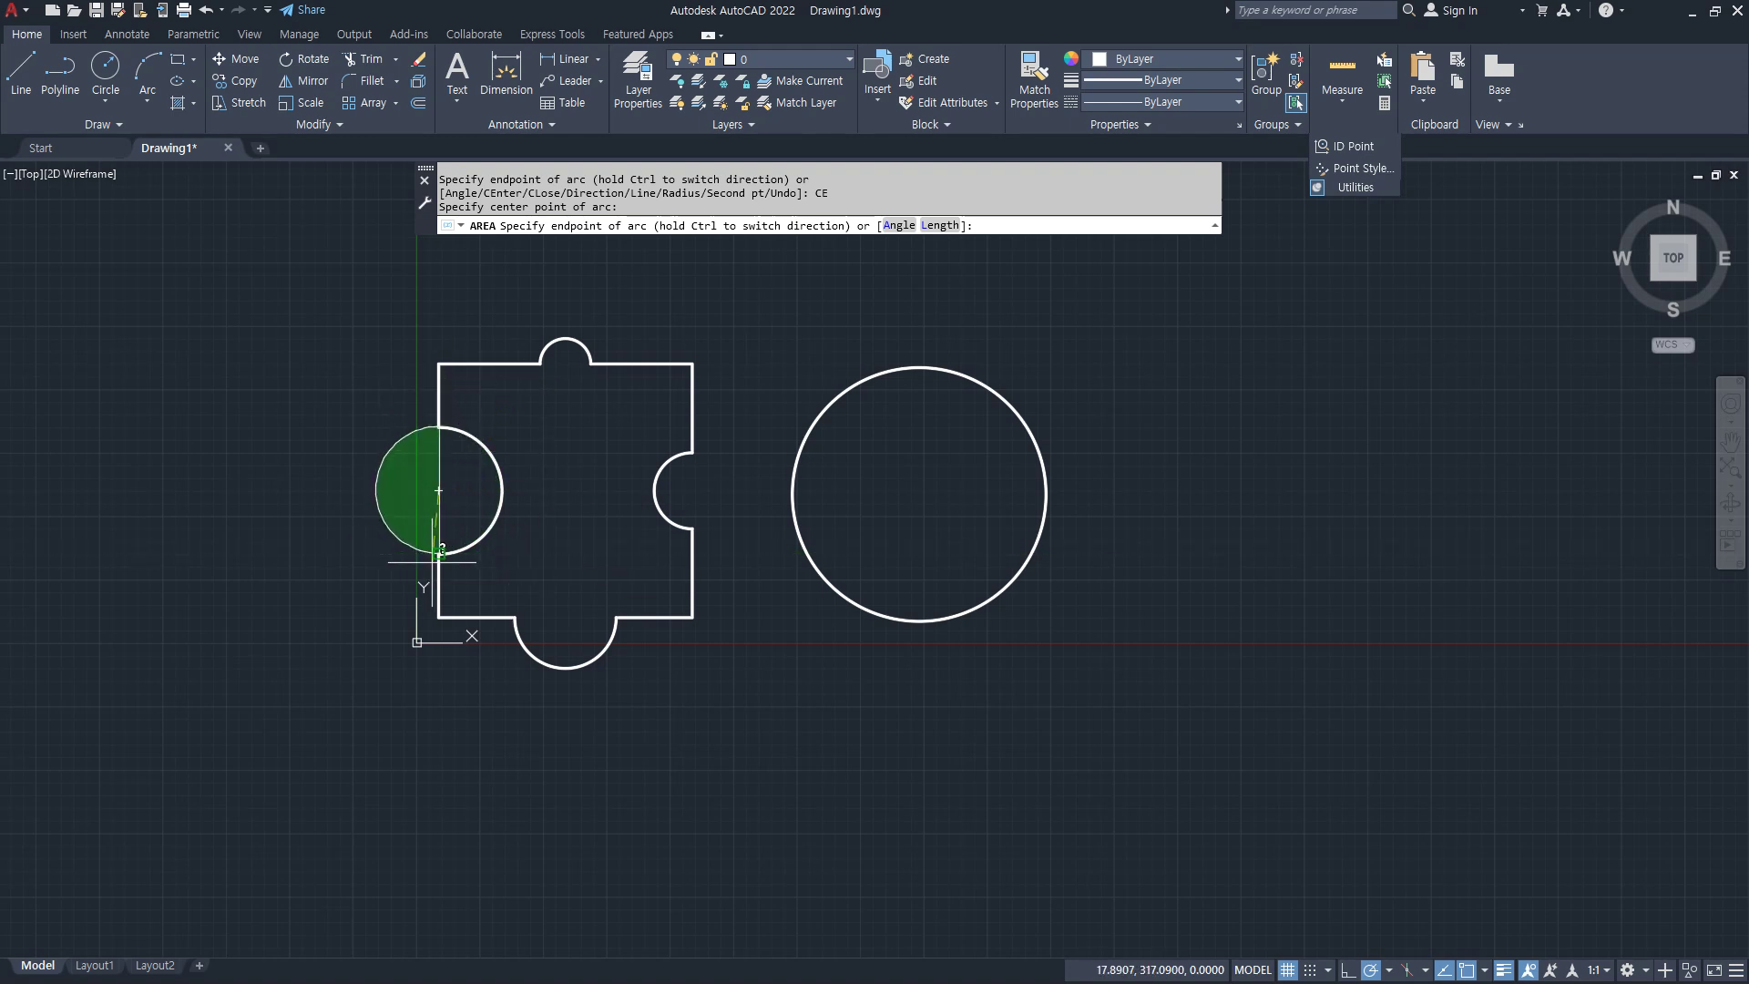
{"action": "key", "text": "Escape"}
{"action": "key", "text": "Escape"}
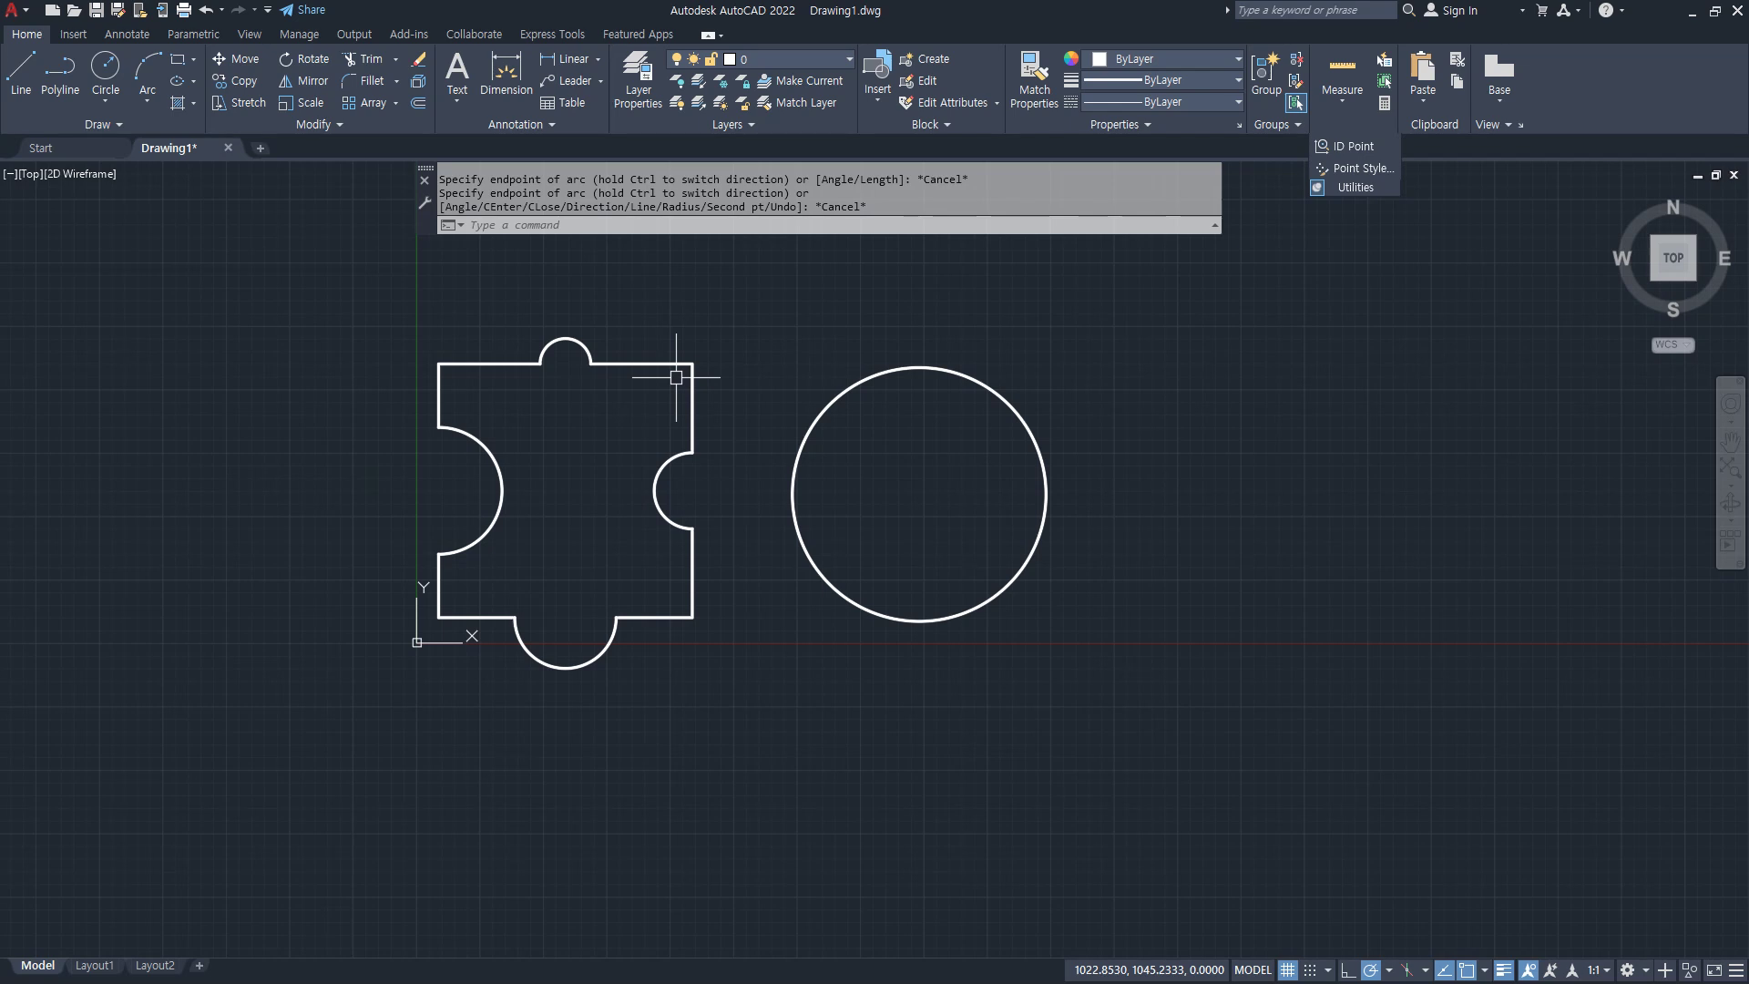
Step: Join all line and arc segments of the irregular shape into one polyline and select it to check the result
{"action": "left_click", "coordinate": [583, 346]}
{"action": "mouse_move", "coordinate": [643, 364]}
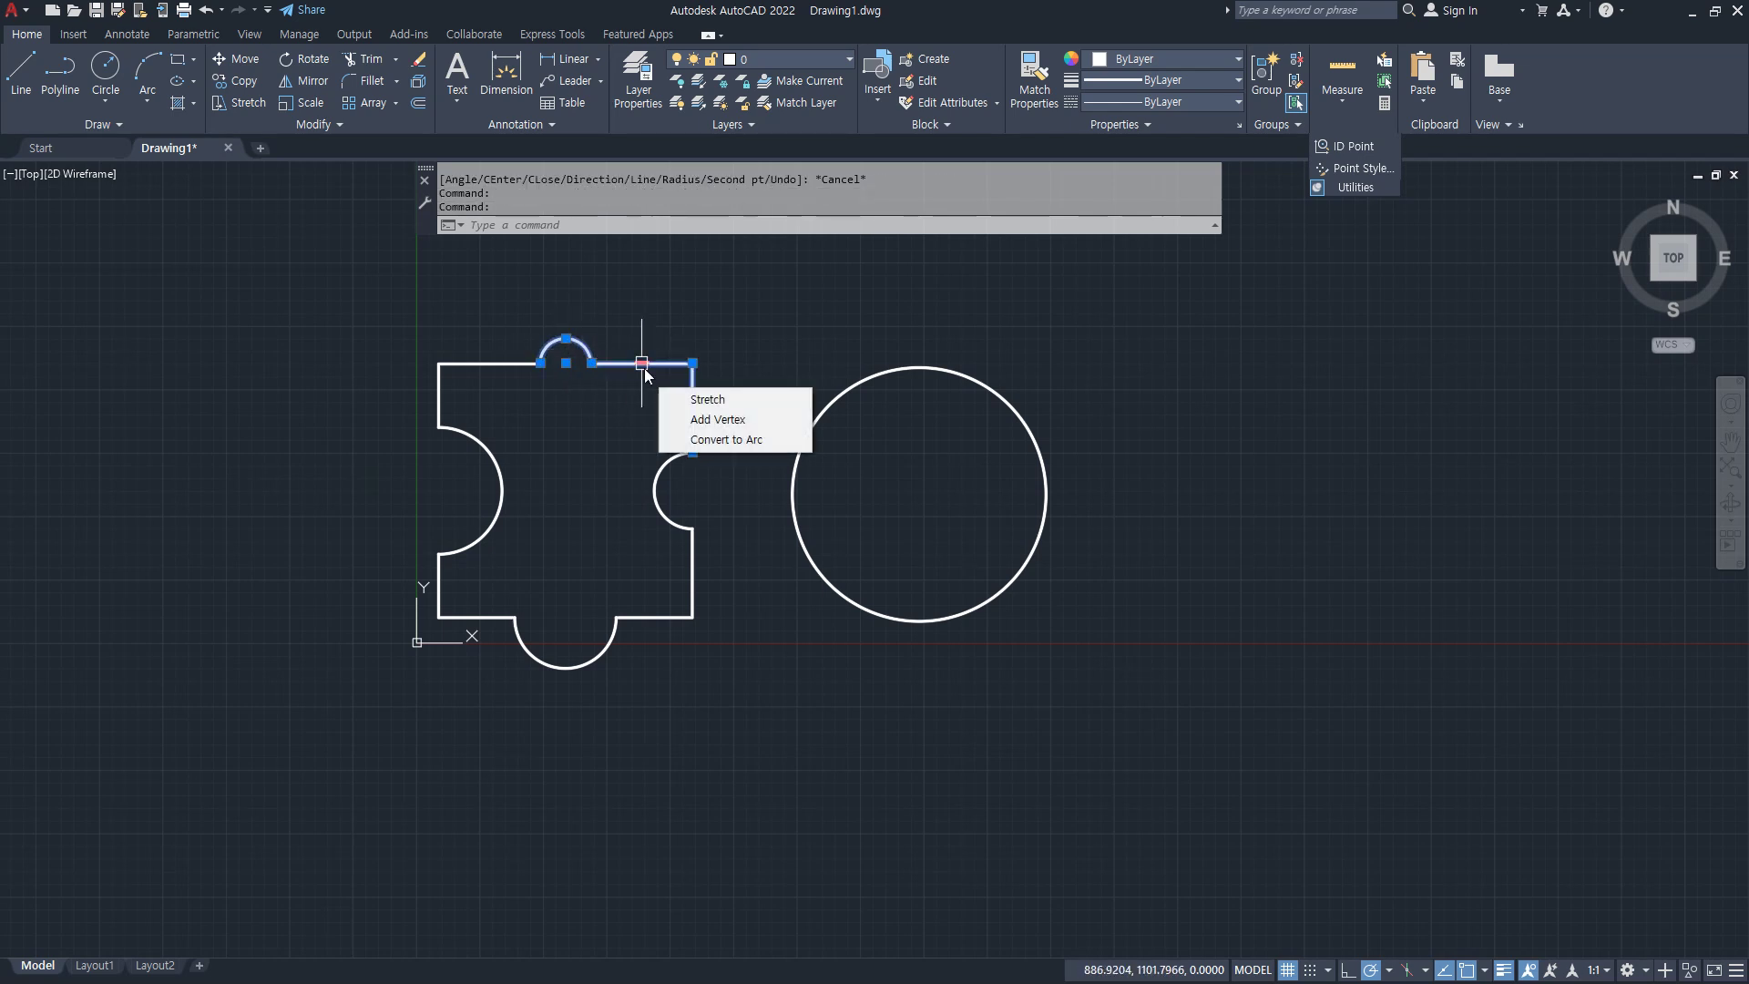
{"action": "key", "text": "Escape"}
{"action": "type", "text": "j"}
{"action": "key", "text": "Return"}
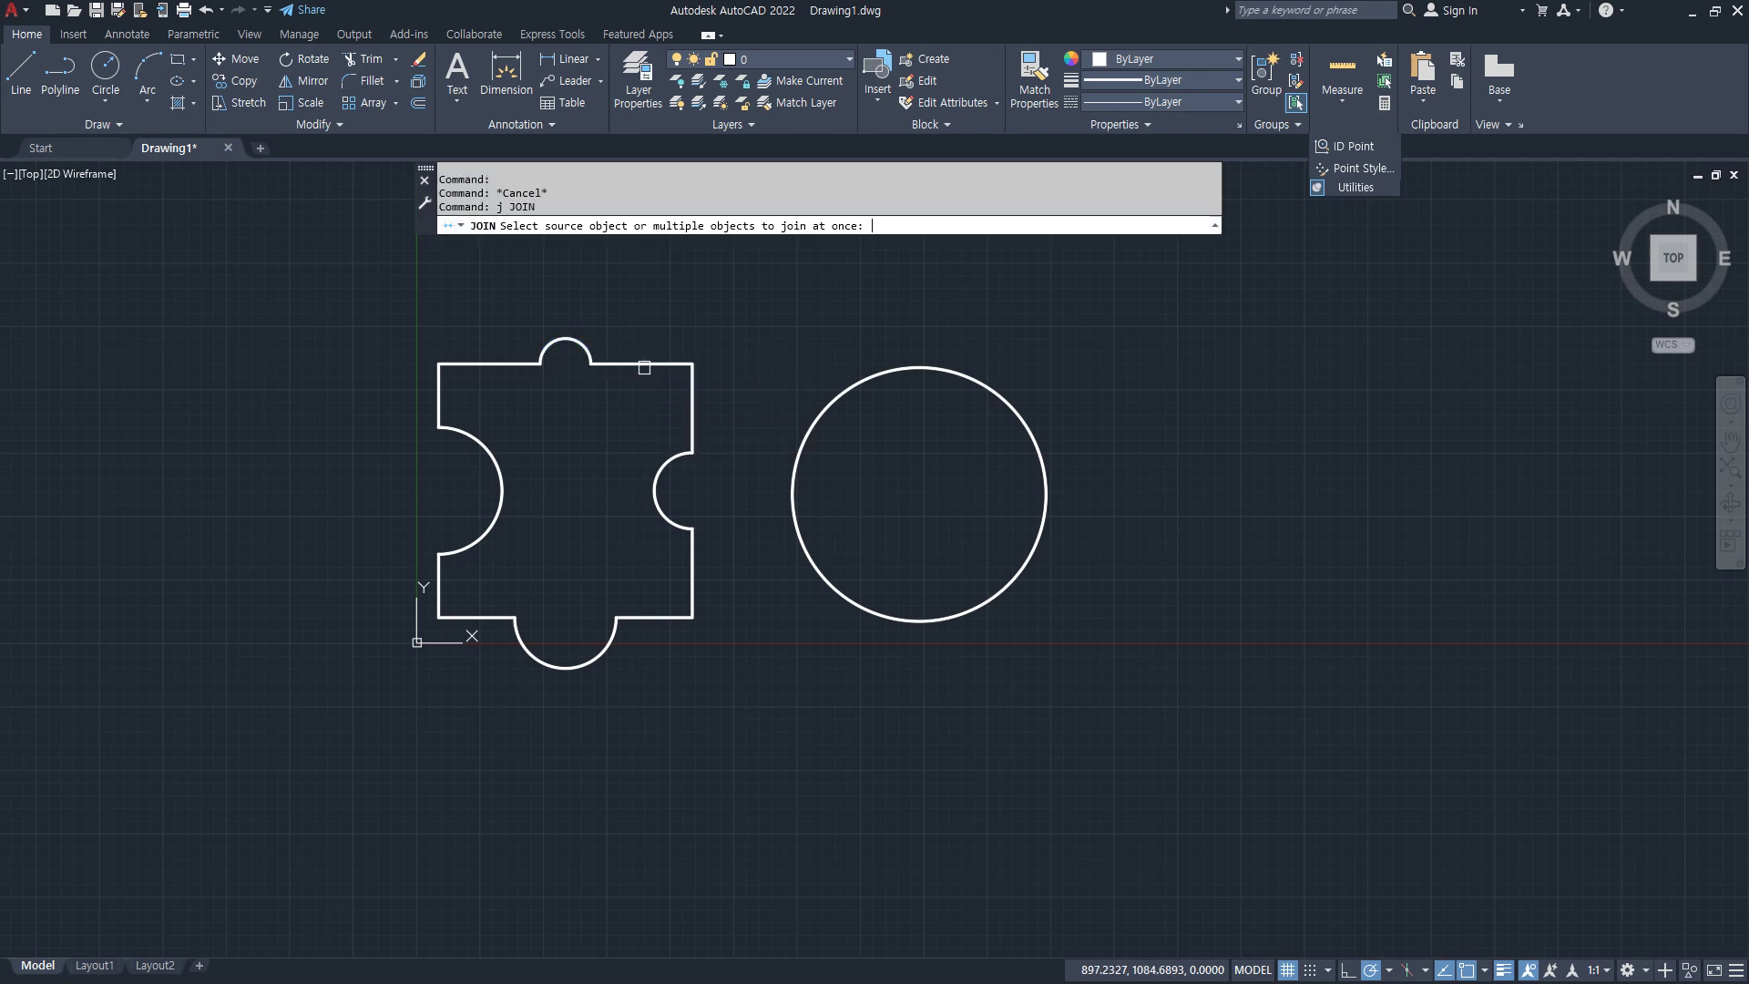
{"action": "left_click", "coordinate": [707, 291]}
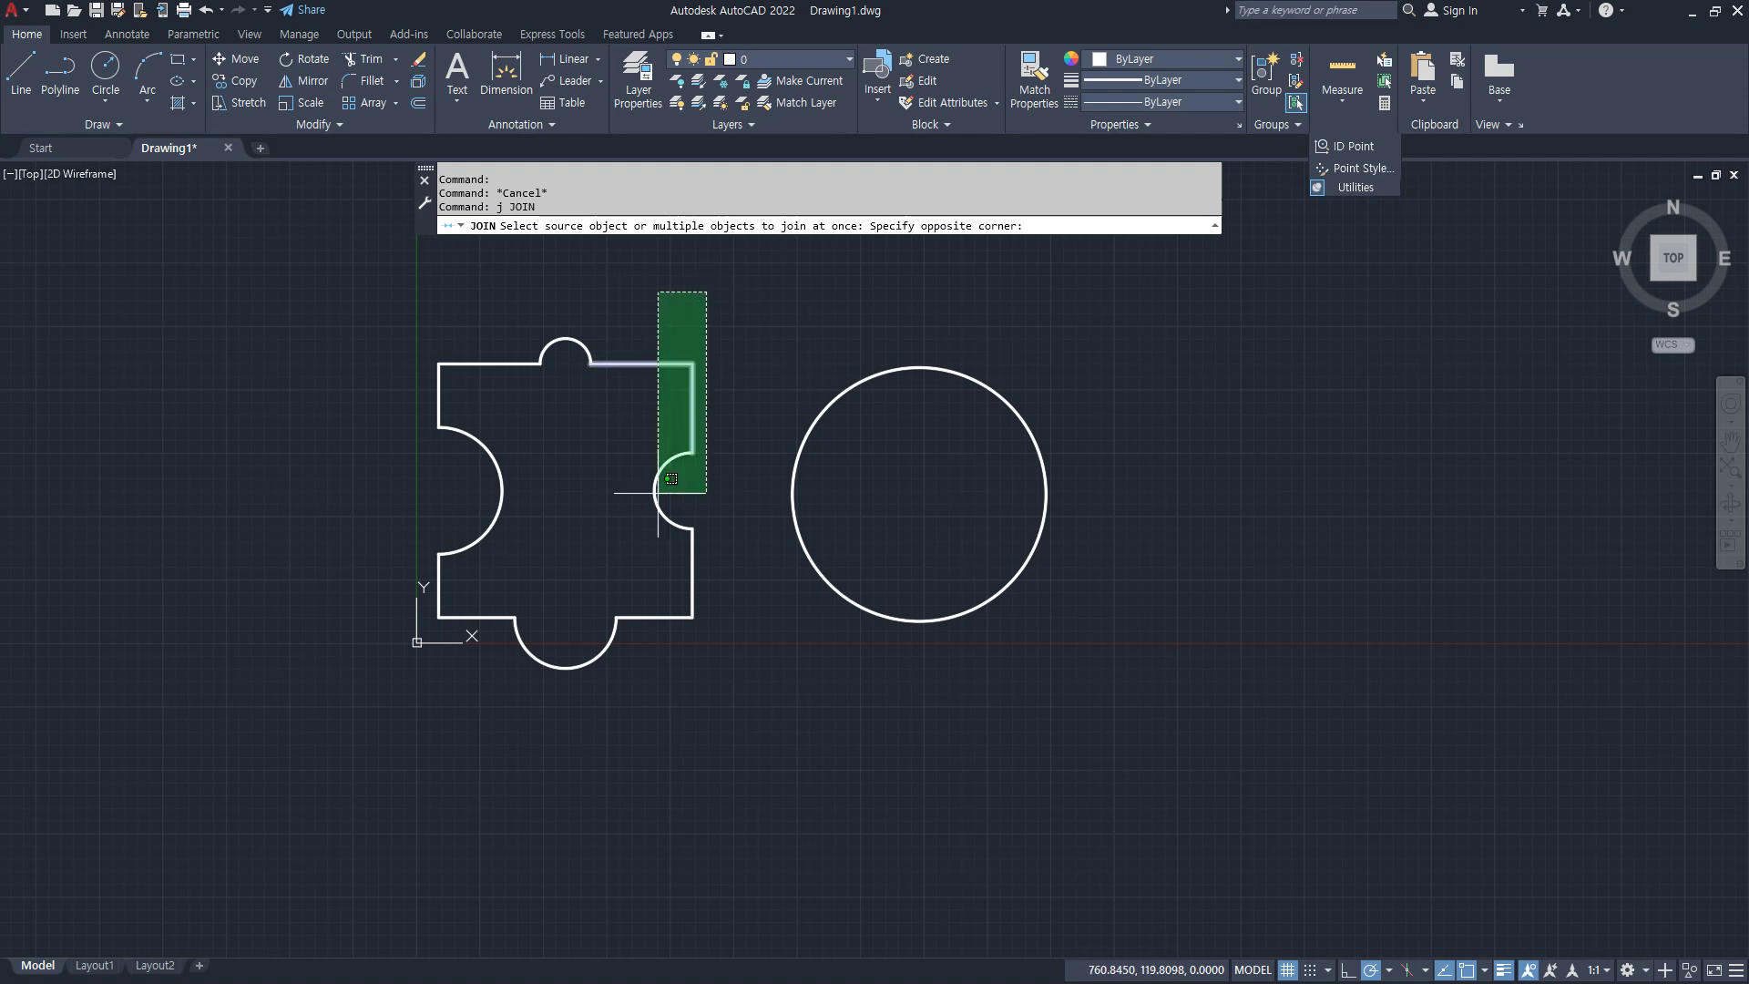
{"action": "left_click", "coordinate": [272, 826]}
{"action": "key", "text": "Return"}
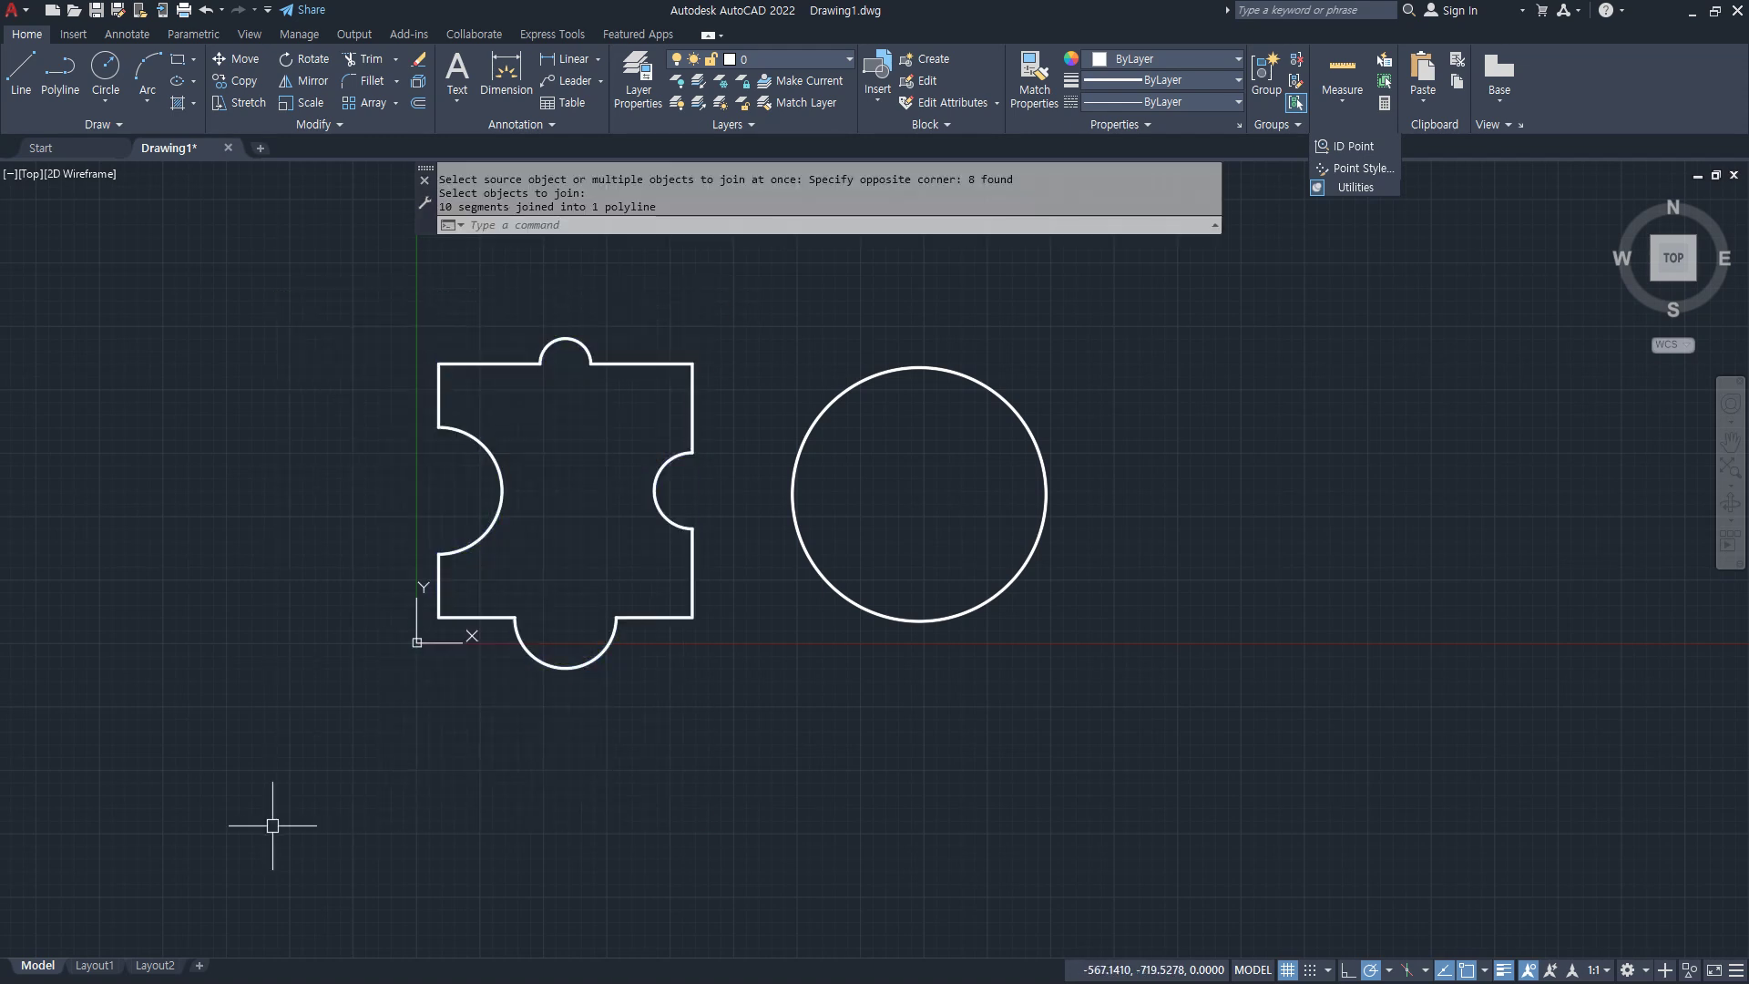
{"action": "left_click", "coordinate": [658, 361]}
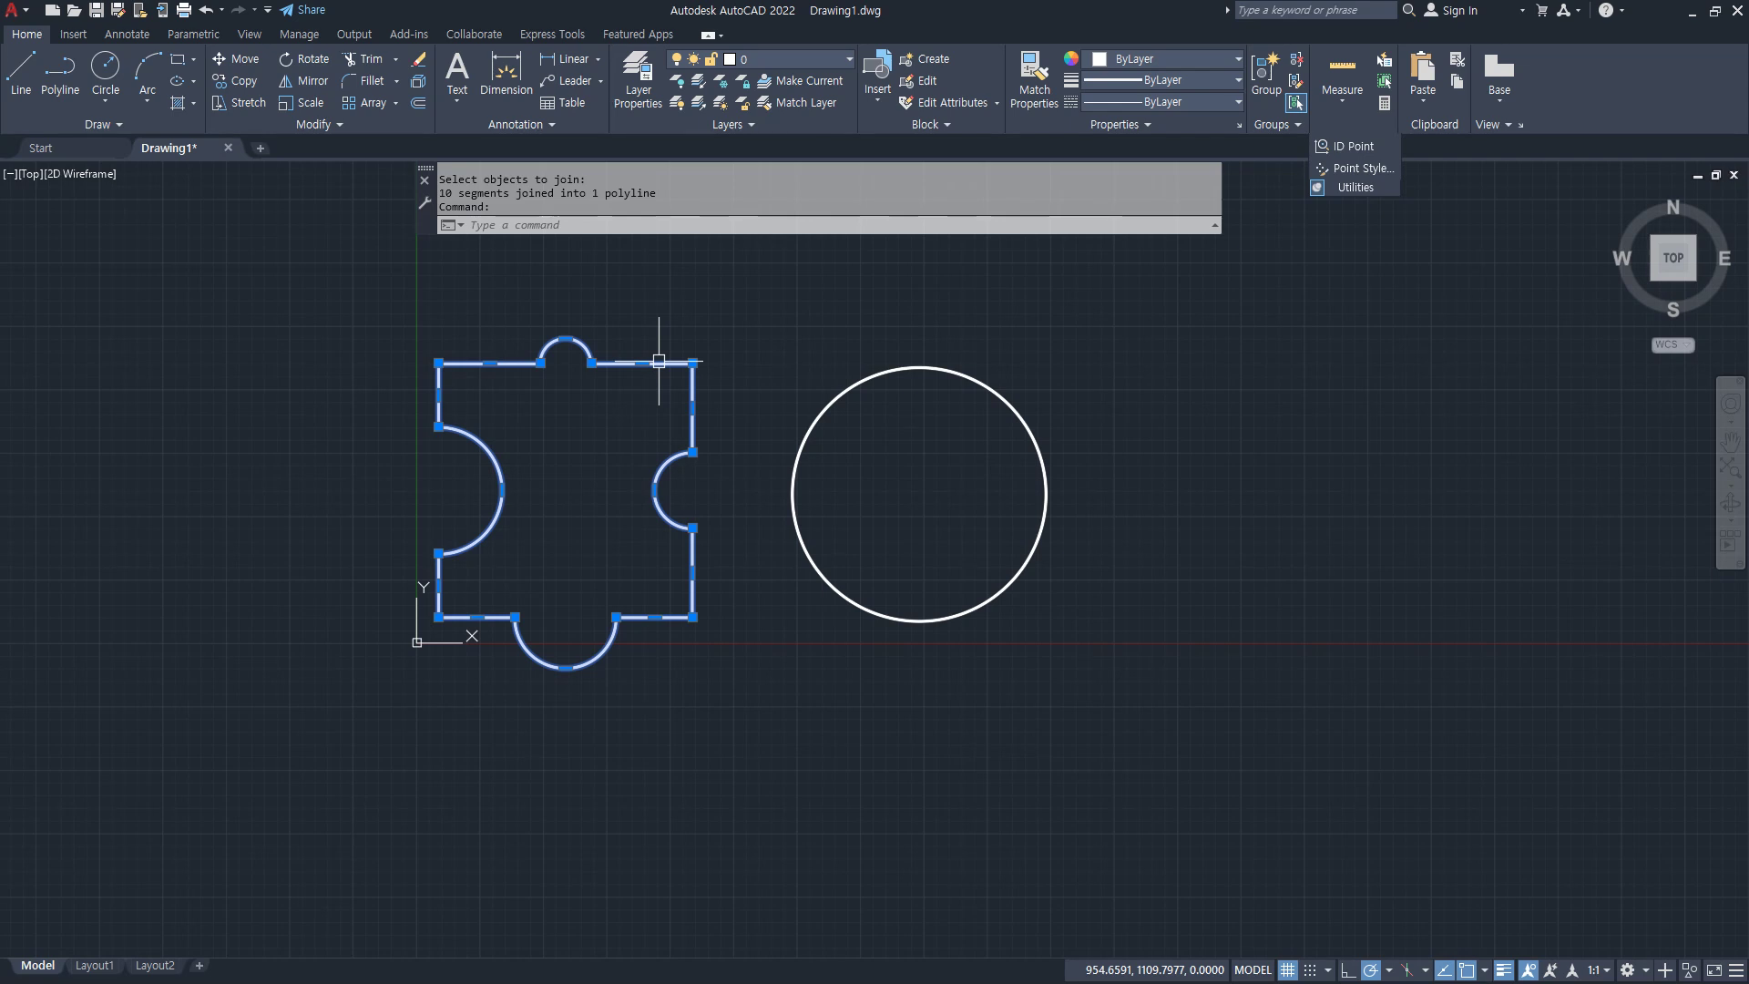
{"action": "key", "text": "Escape"}
Step: Measure the joined shape's area and perimeter with the AREA command's Object option and highlight the result line
{"action": "type", "text": "aa"}
{"action": "key", "text": "Return"}
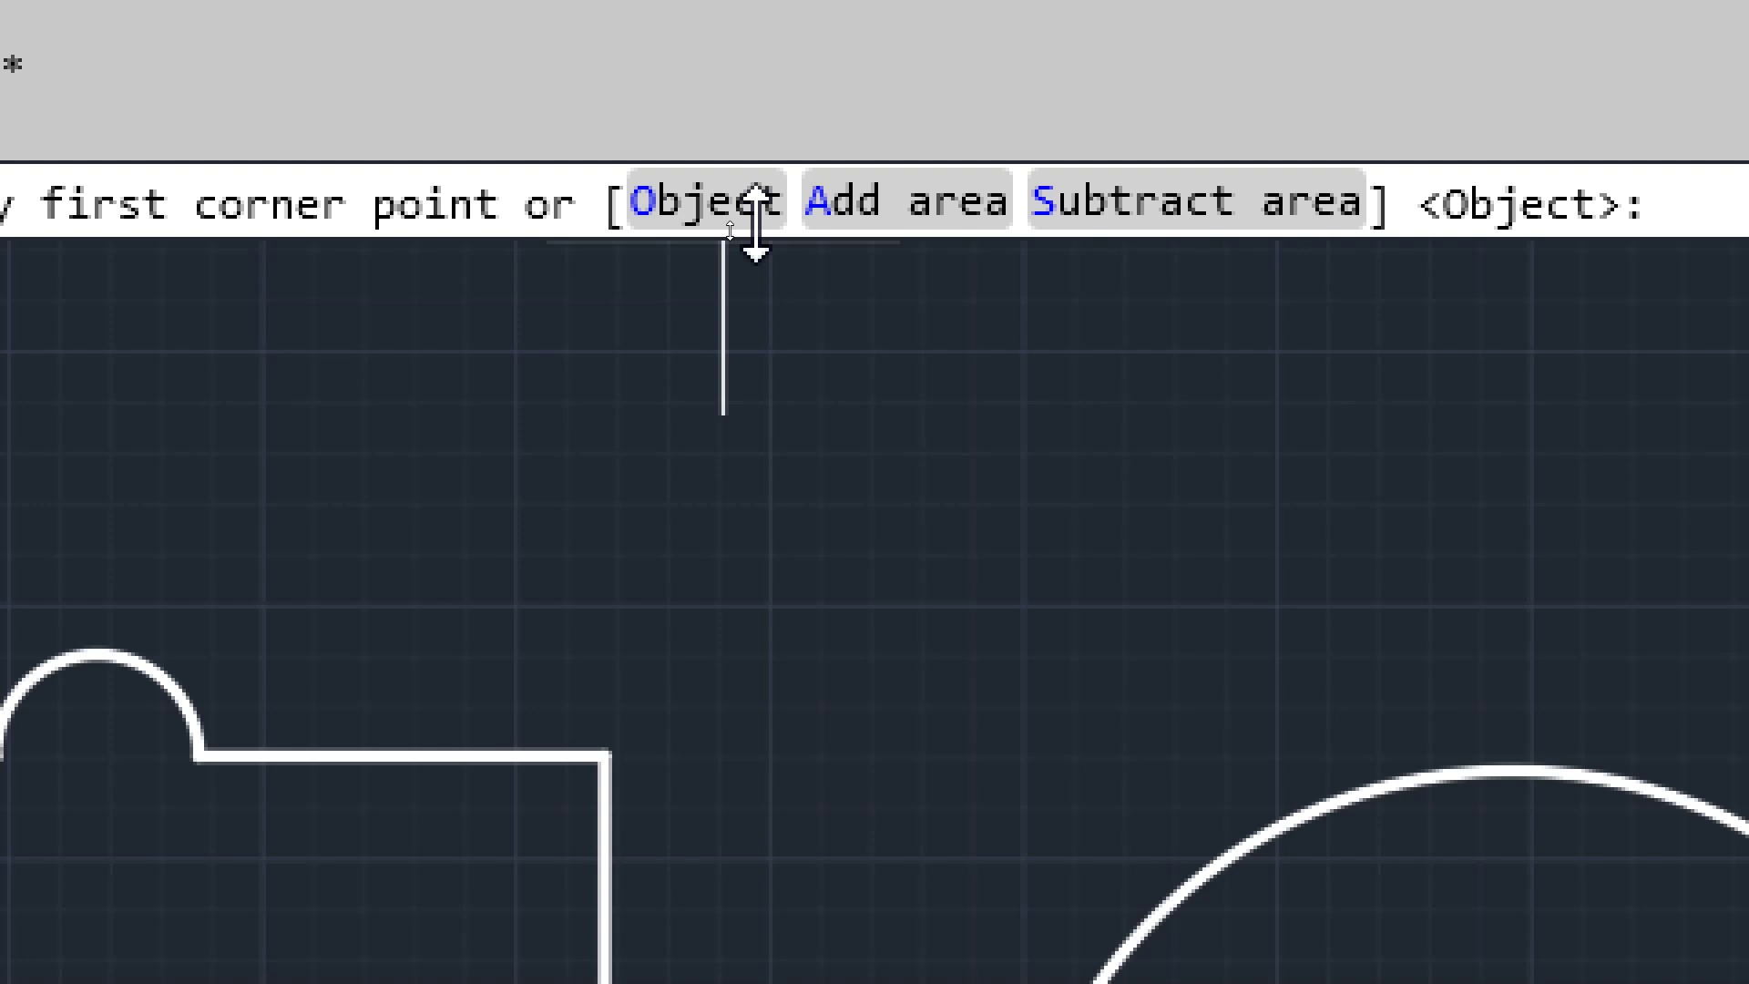
{"action": "left_click", "coordinate": [707, 201]}
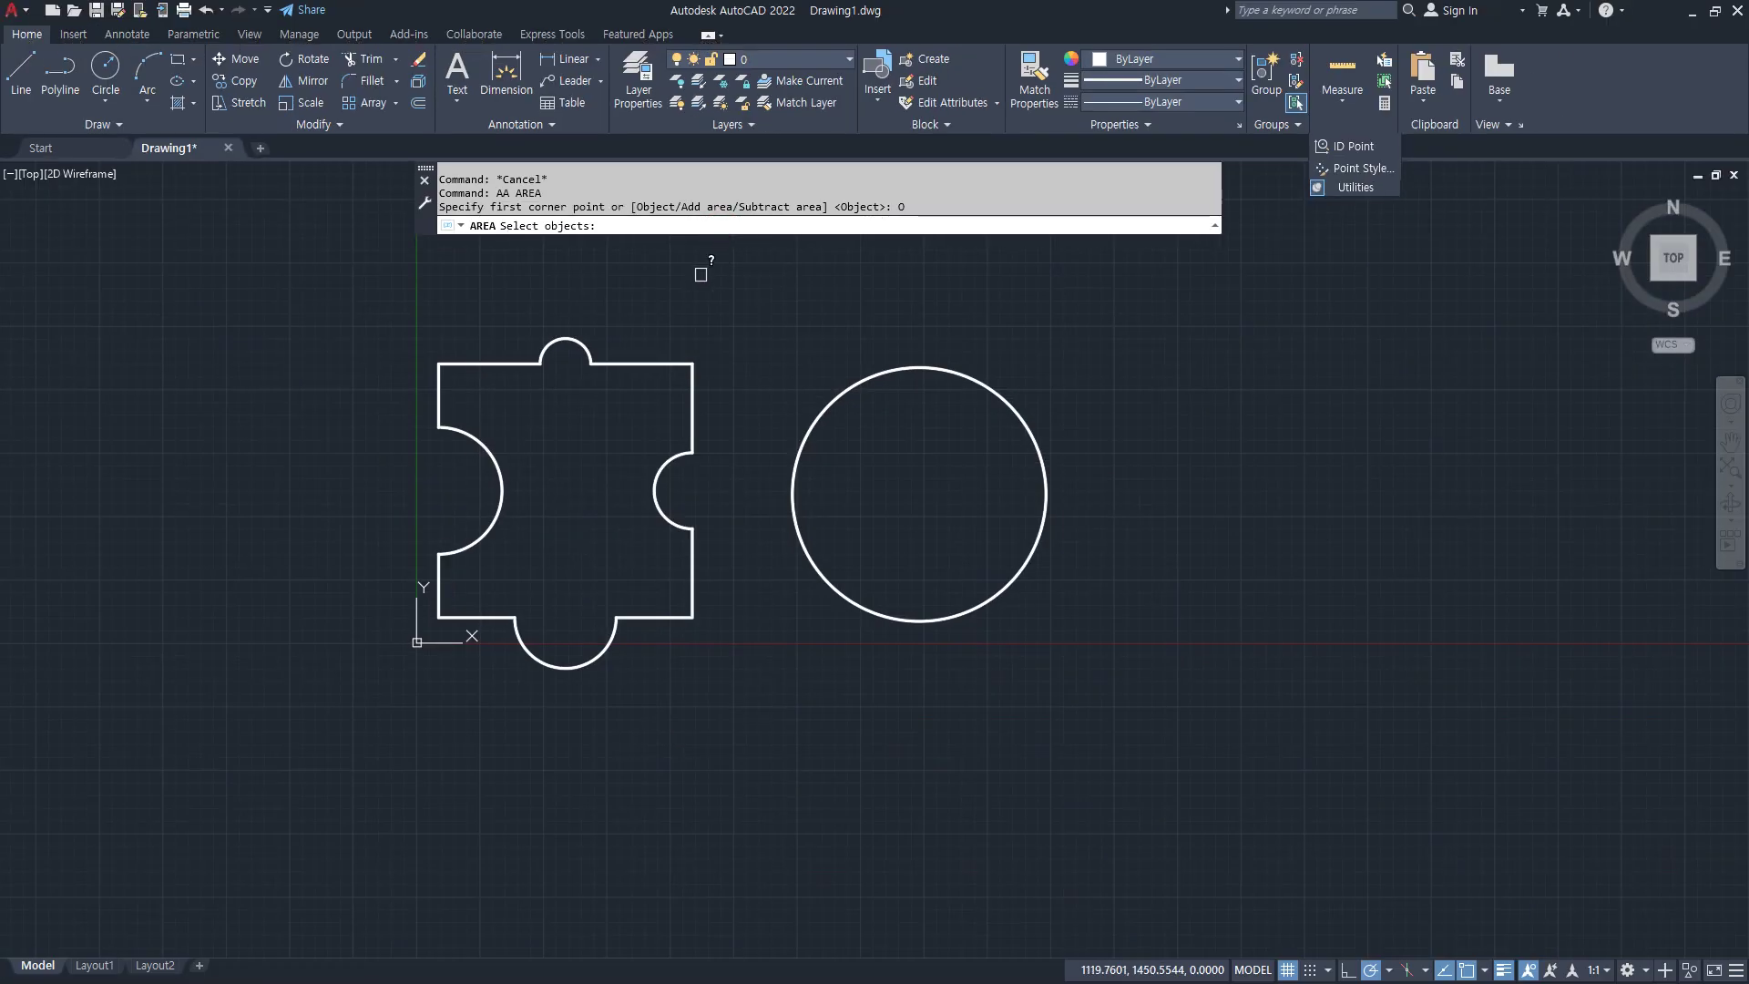
{"action": "left_click", "coordinate": [618, 364]}
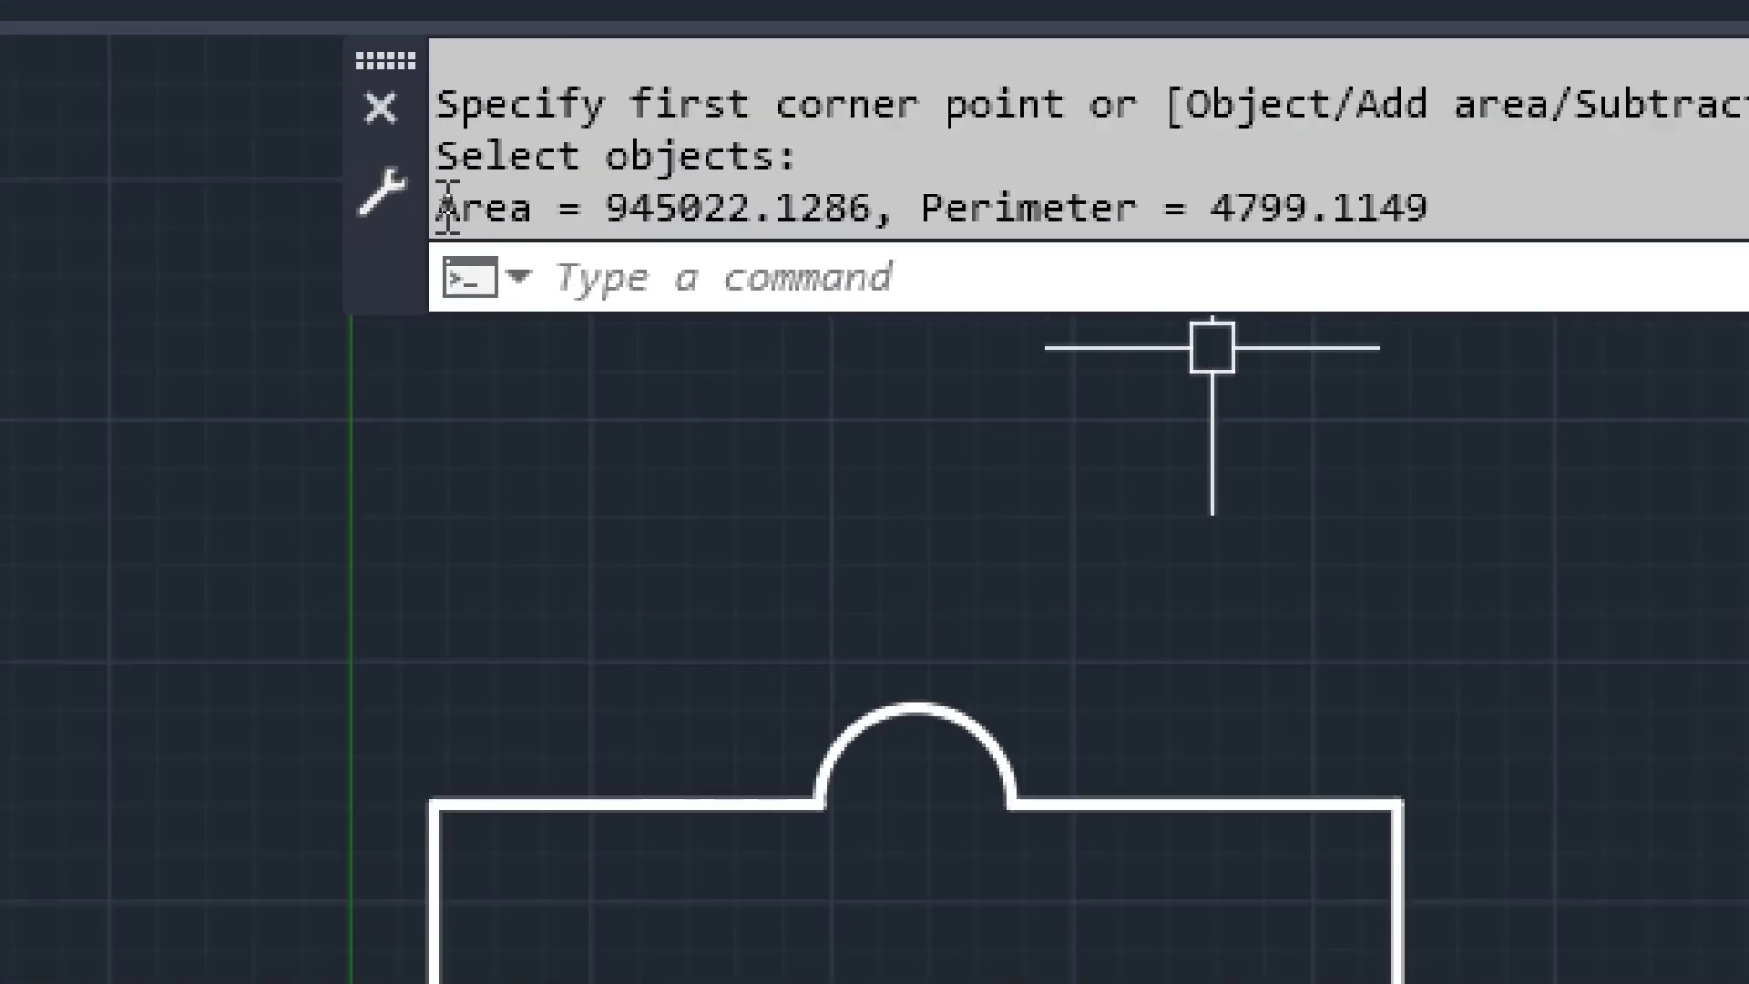
{"action": "left_click_drag", "start_coordinate": [446, 208], "coordinate": [1706, 205]}
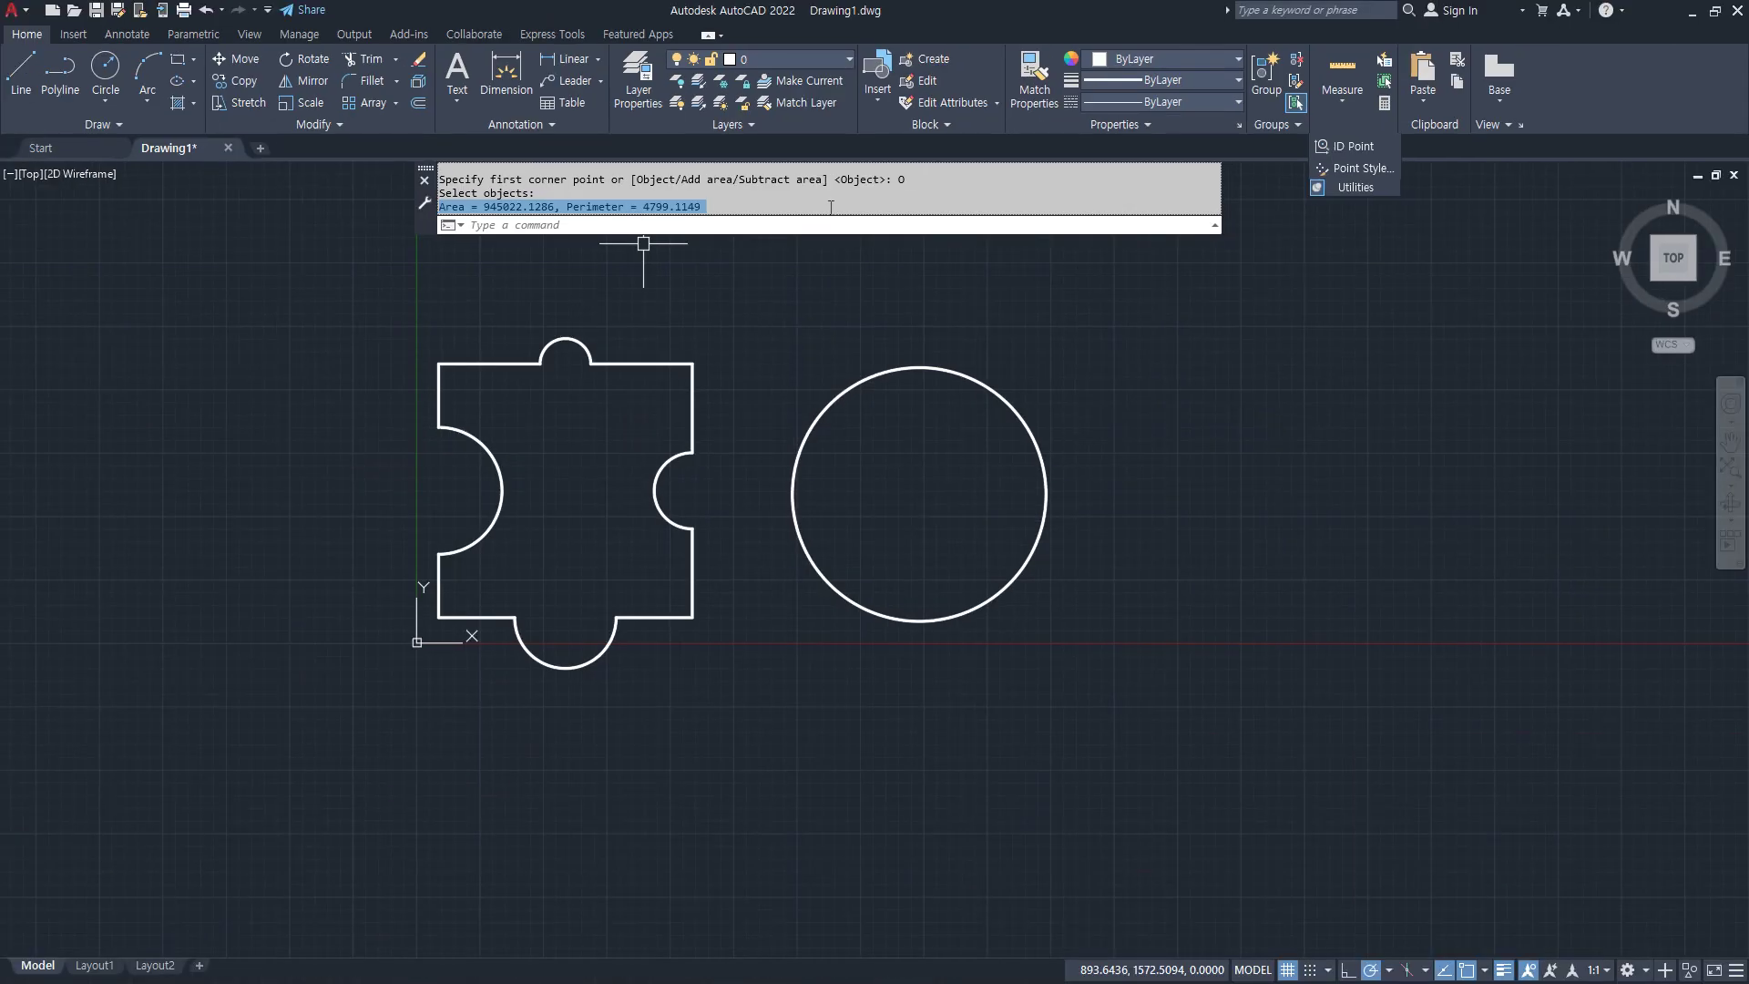
{"action": "key", "text": "Escape"}
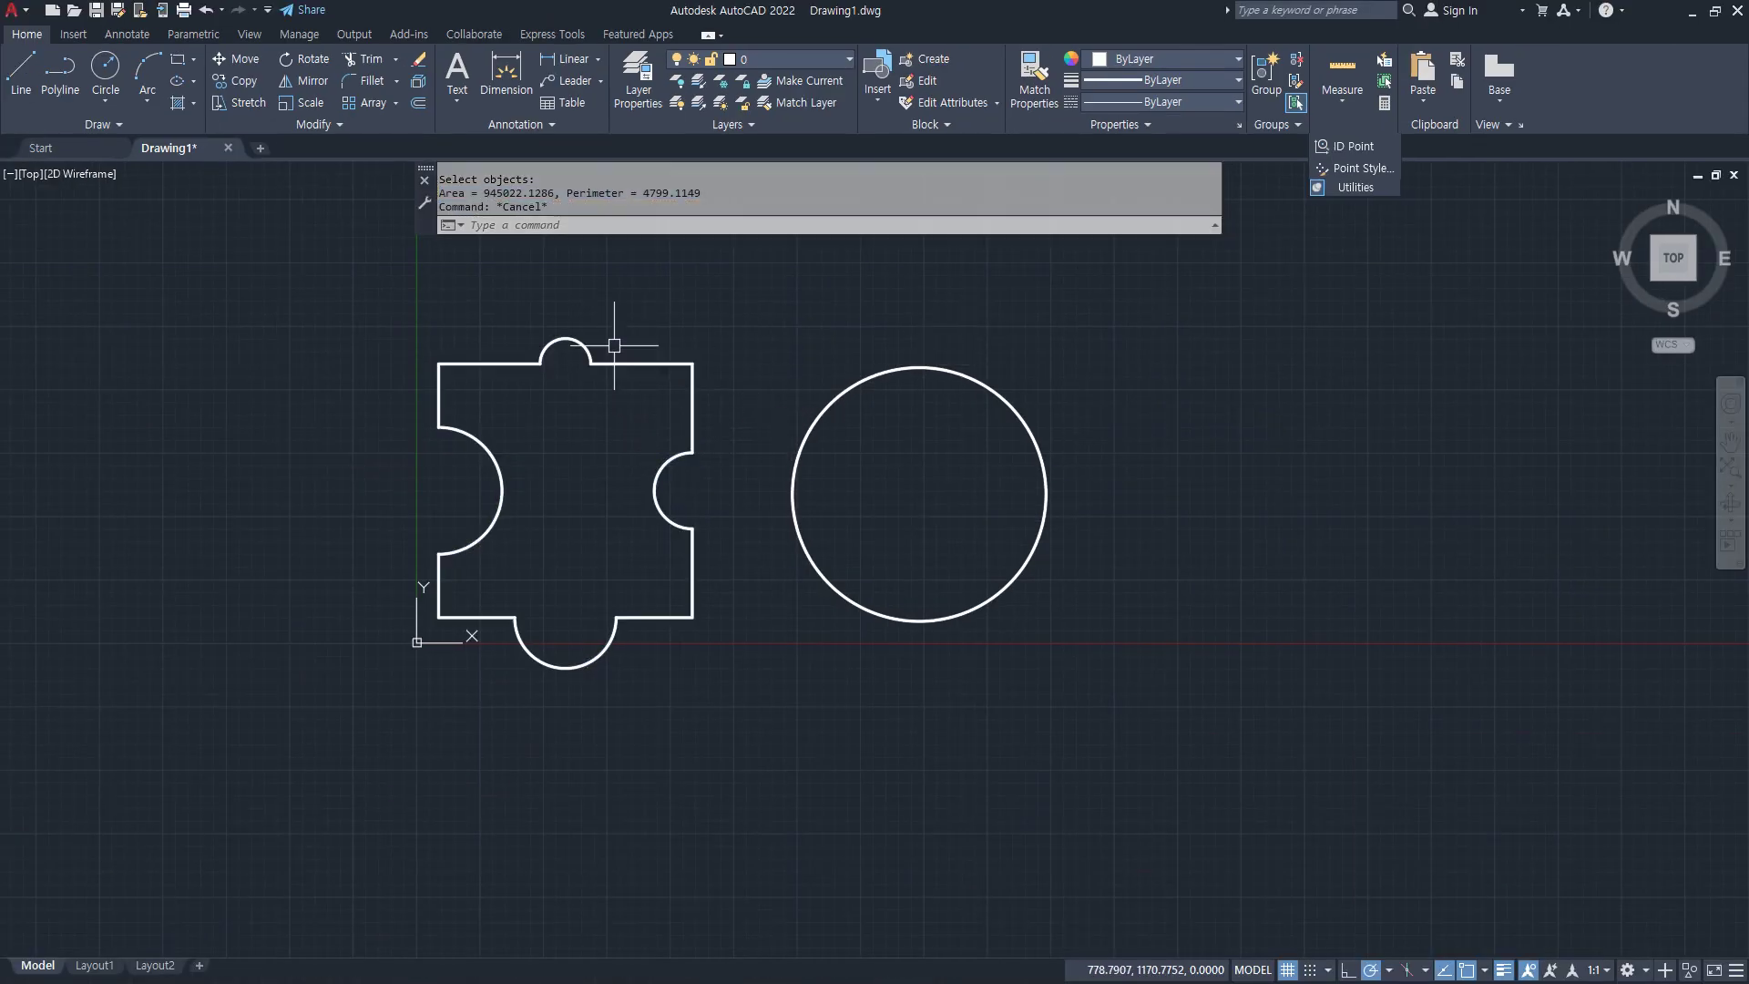
{"action": "mouse_move", "coordinate": [636, 278]}
{"action": "left_mouse_down"}
{"action": "mouse_move", "coordinate": [637, 360]}
{"action": "mouse_move", "coordinate": [661, 330]}
{"action": "left_mouse_up"}
{"action": "left_click_drag", "start_coordinate": [890, 302], "coordinate": [883, 371]}
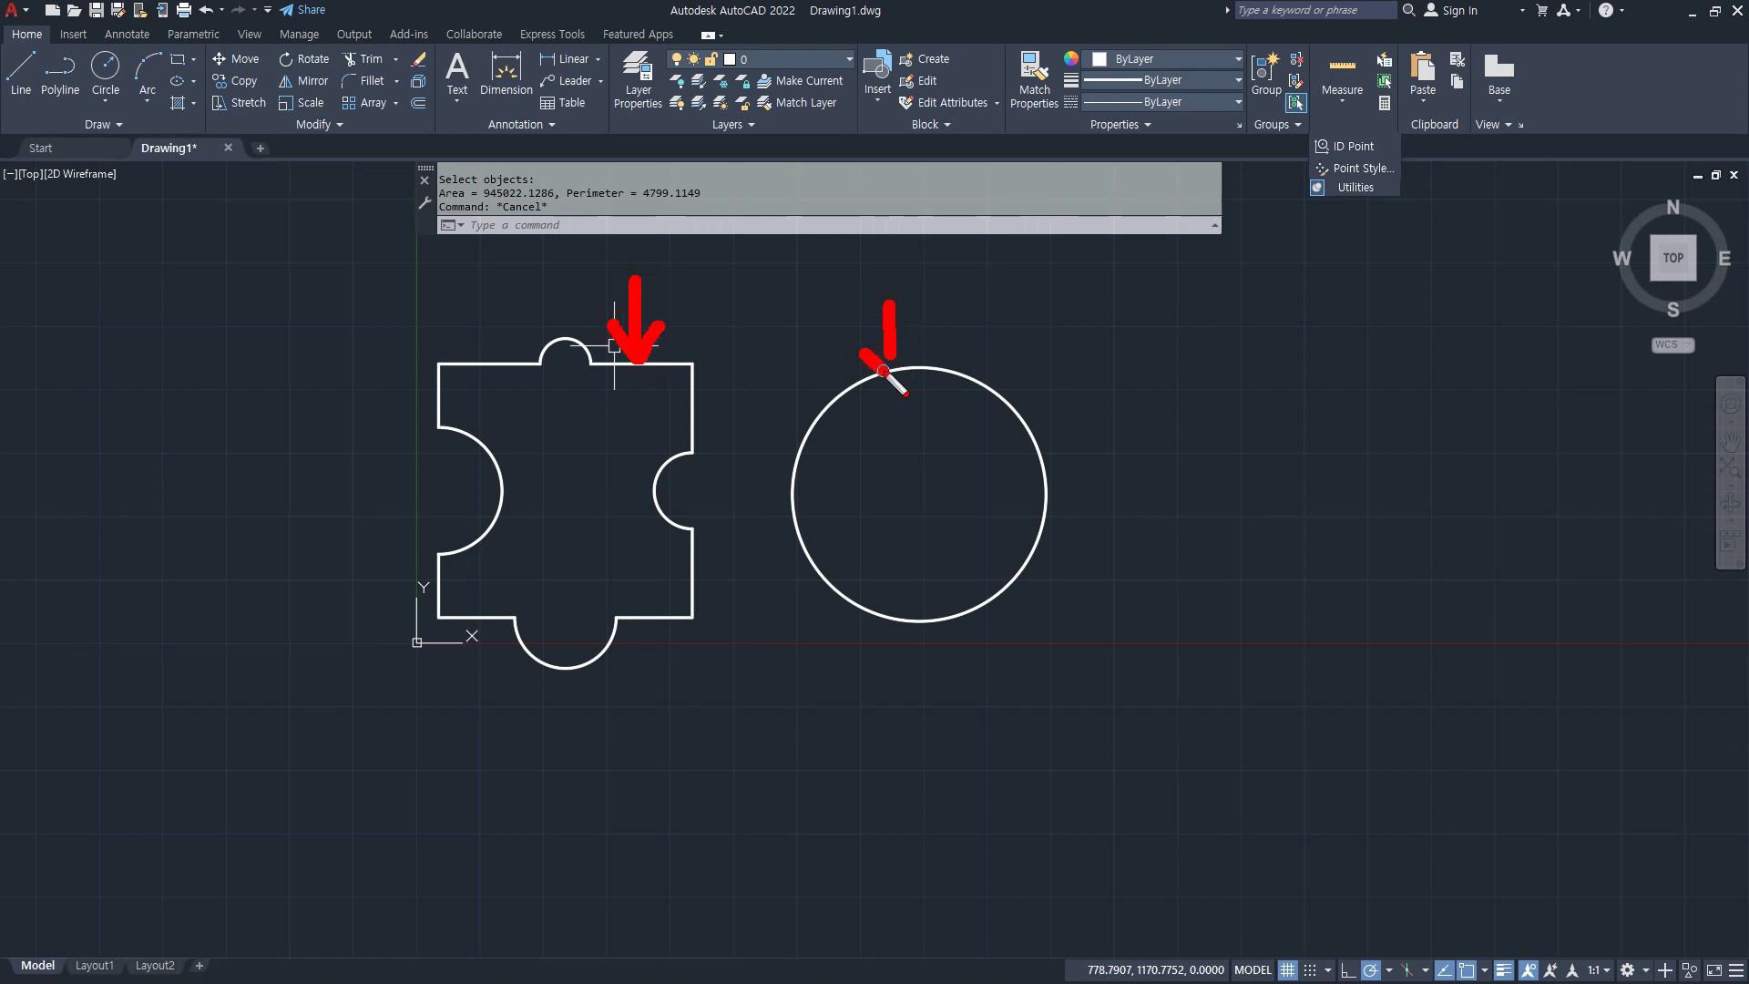
{"action": "key", "text": "Escape"}
Step: Draw a circle of radius 100 centred on the left notch's arc centre
{"action": "type", "text": "c"}
{"action": "scroll", "coordinate": [486, 471], "scroll_direction": "up", "scroll_amount": 2}
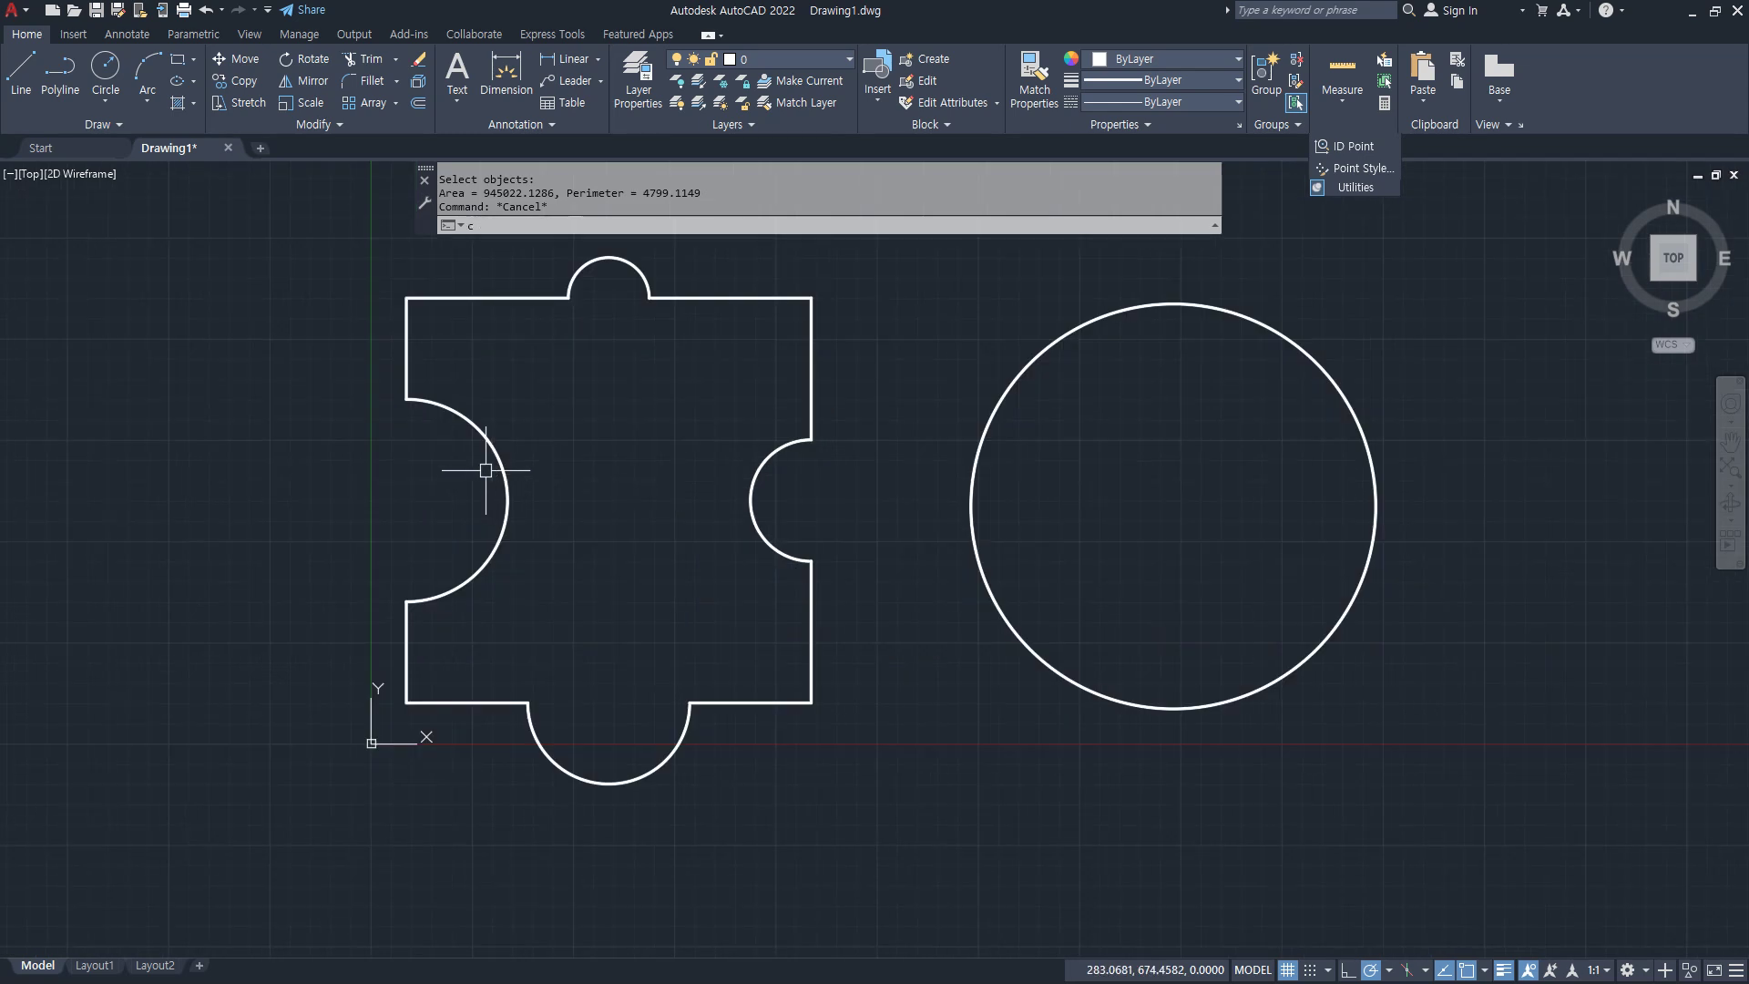
{"action": "key", "text": "Return"}
{"action": "left_click", "coordinate": [406, 500]}
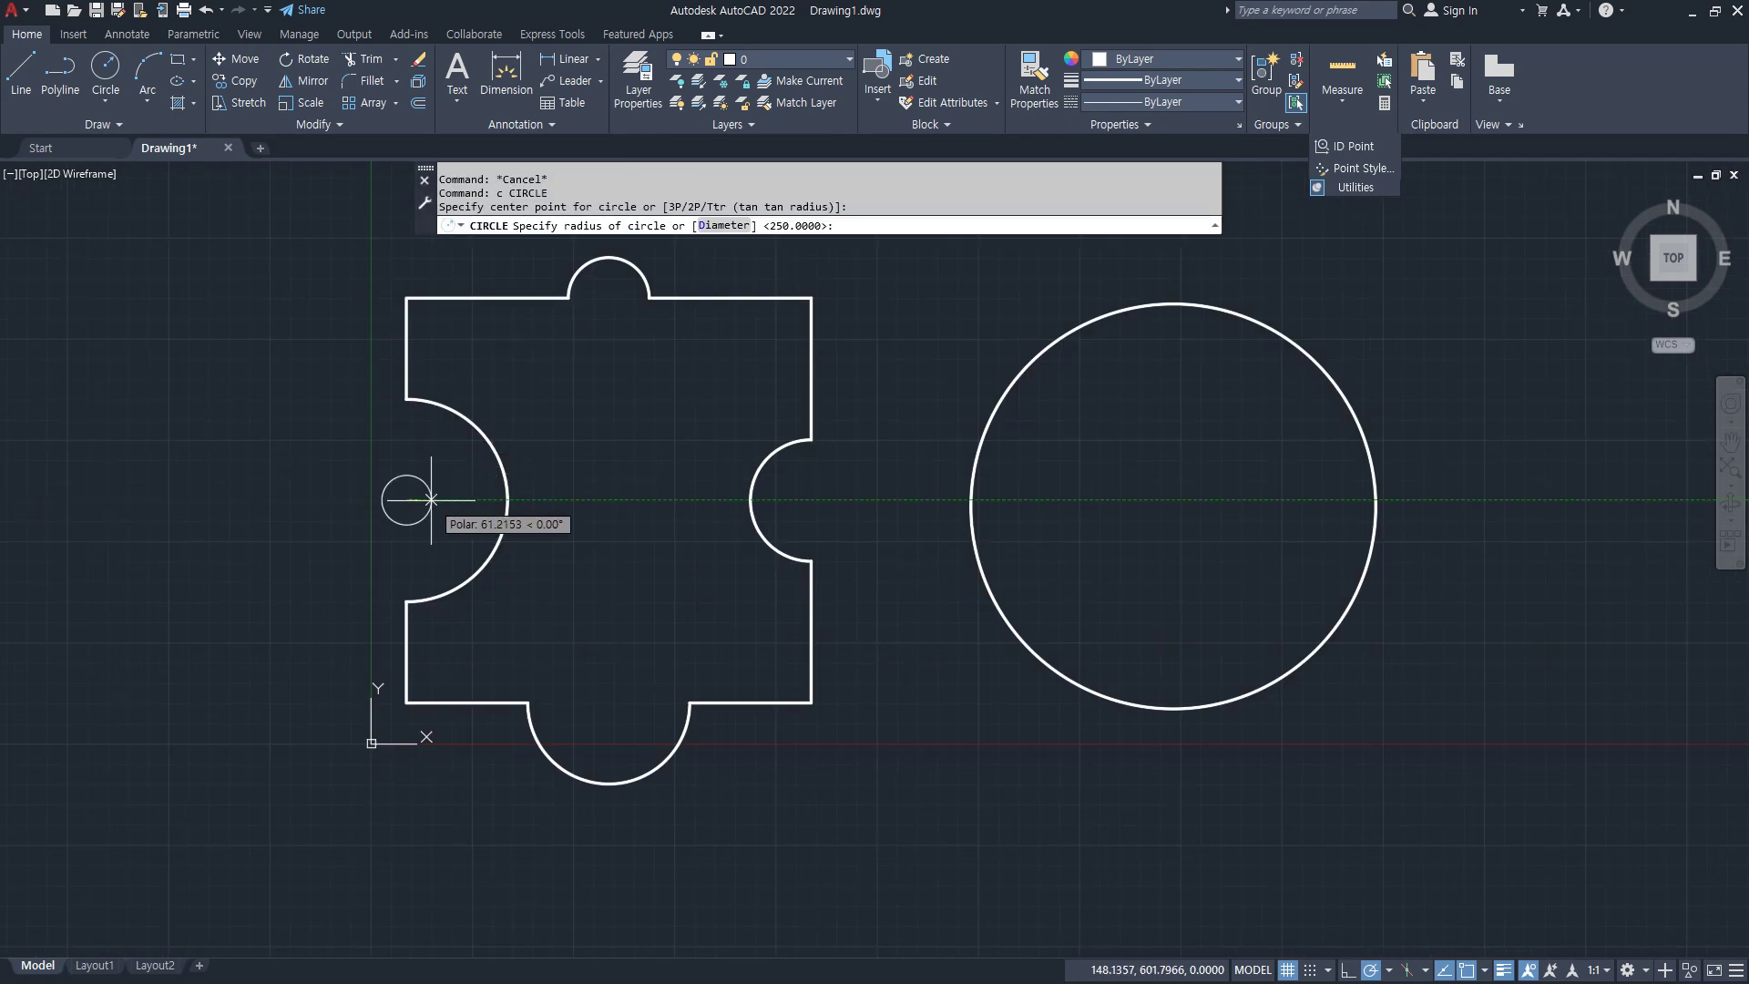
{"action": "type", "text": "100"}
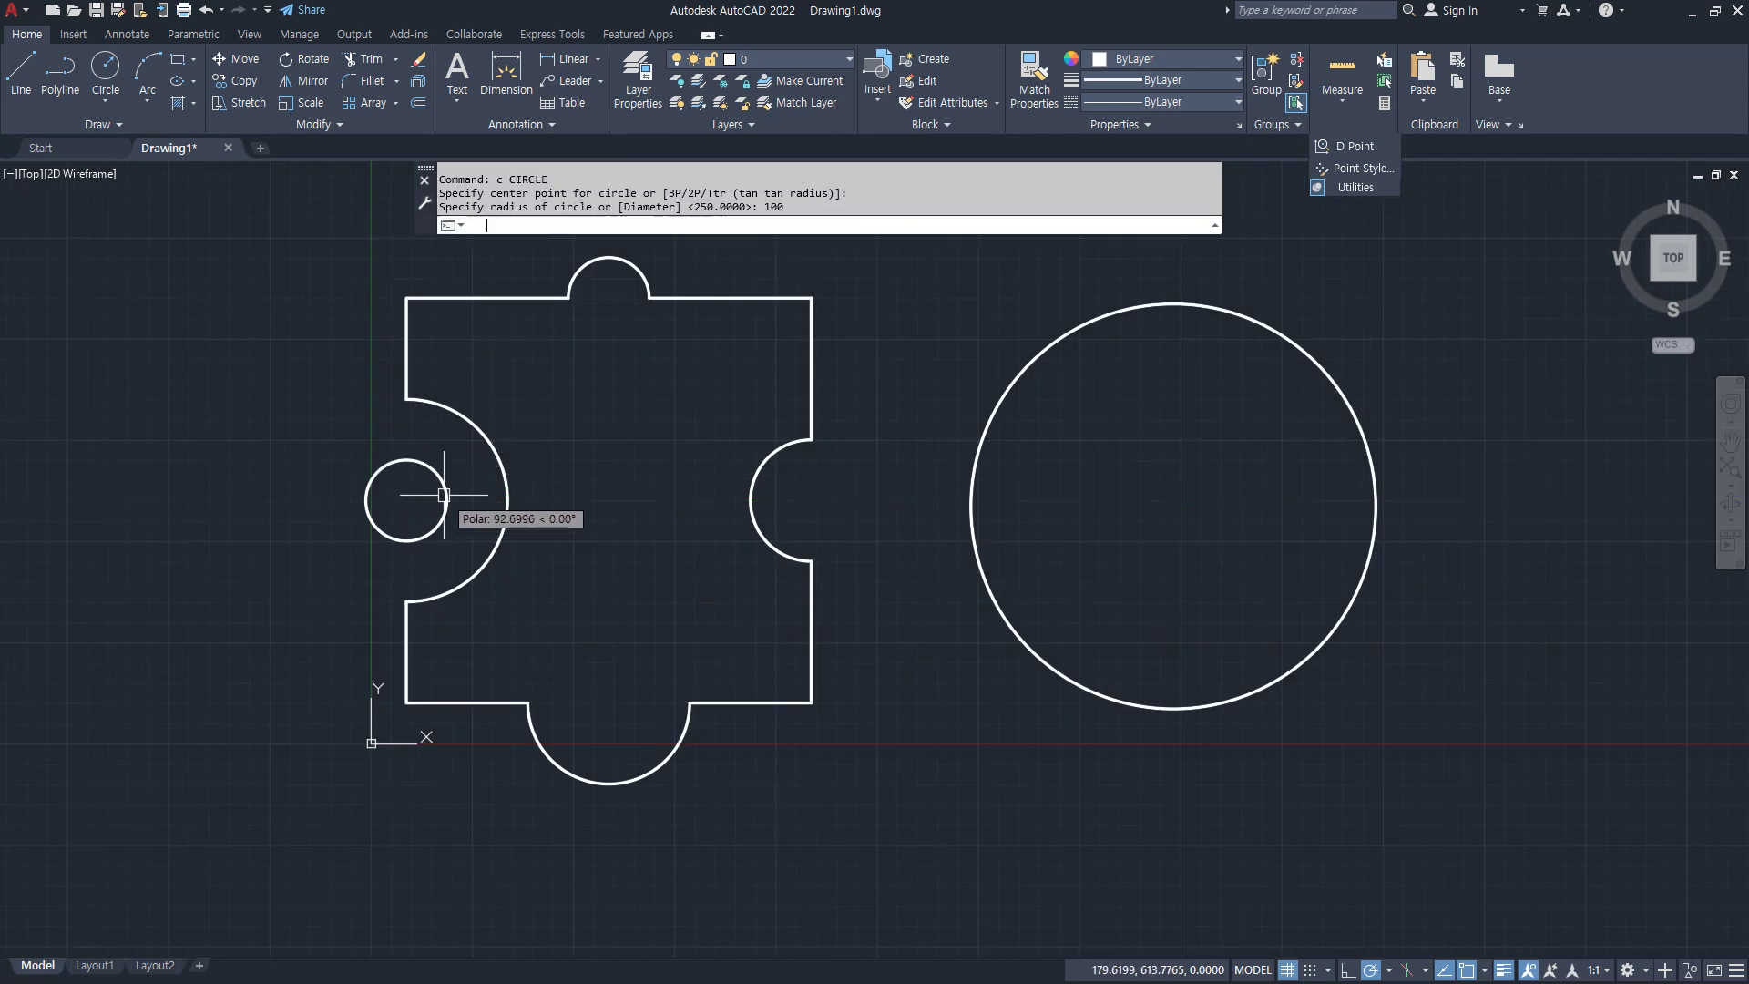
{"action": "key", "text": "Return"}
Step: Draw a circle of radius 50 centred on the right notch's arc centre
{"action": "key", "text": "Return"}
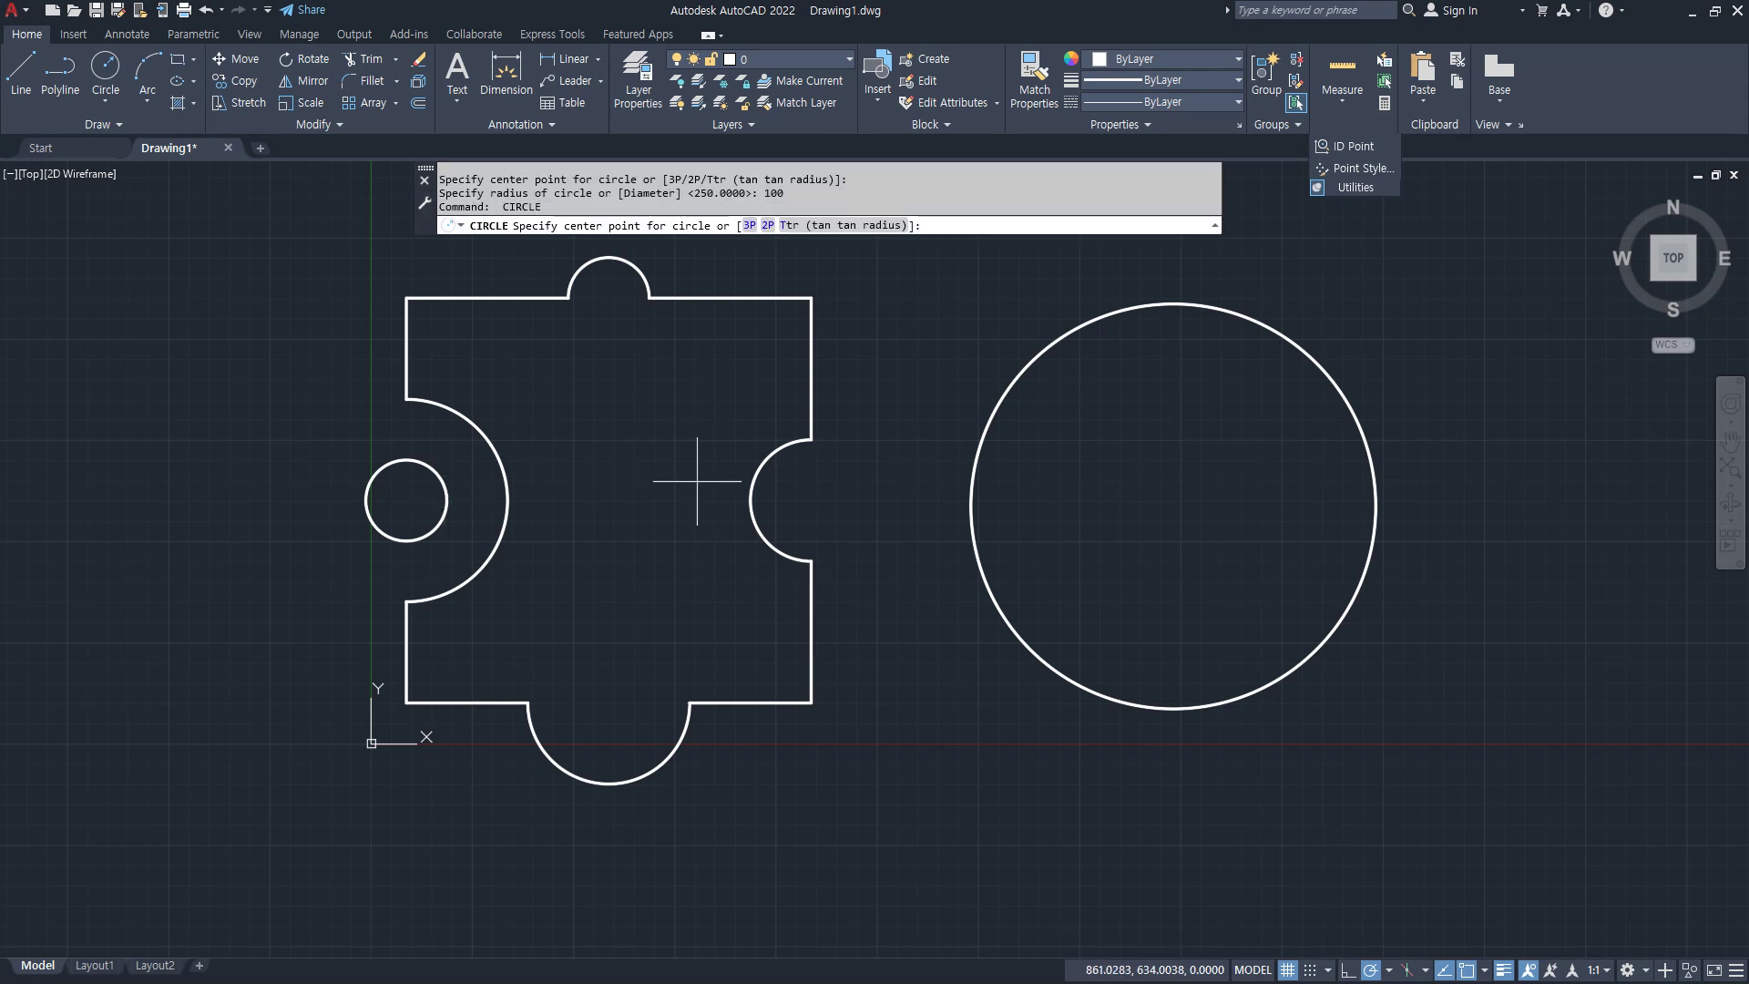
{"action": "left_click", "coordinate": [811, 500]}
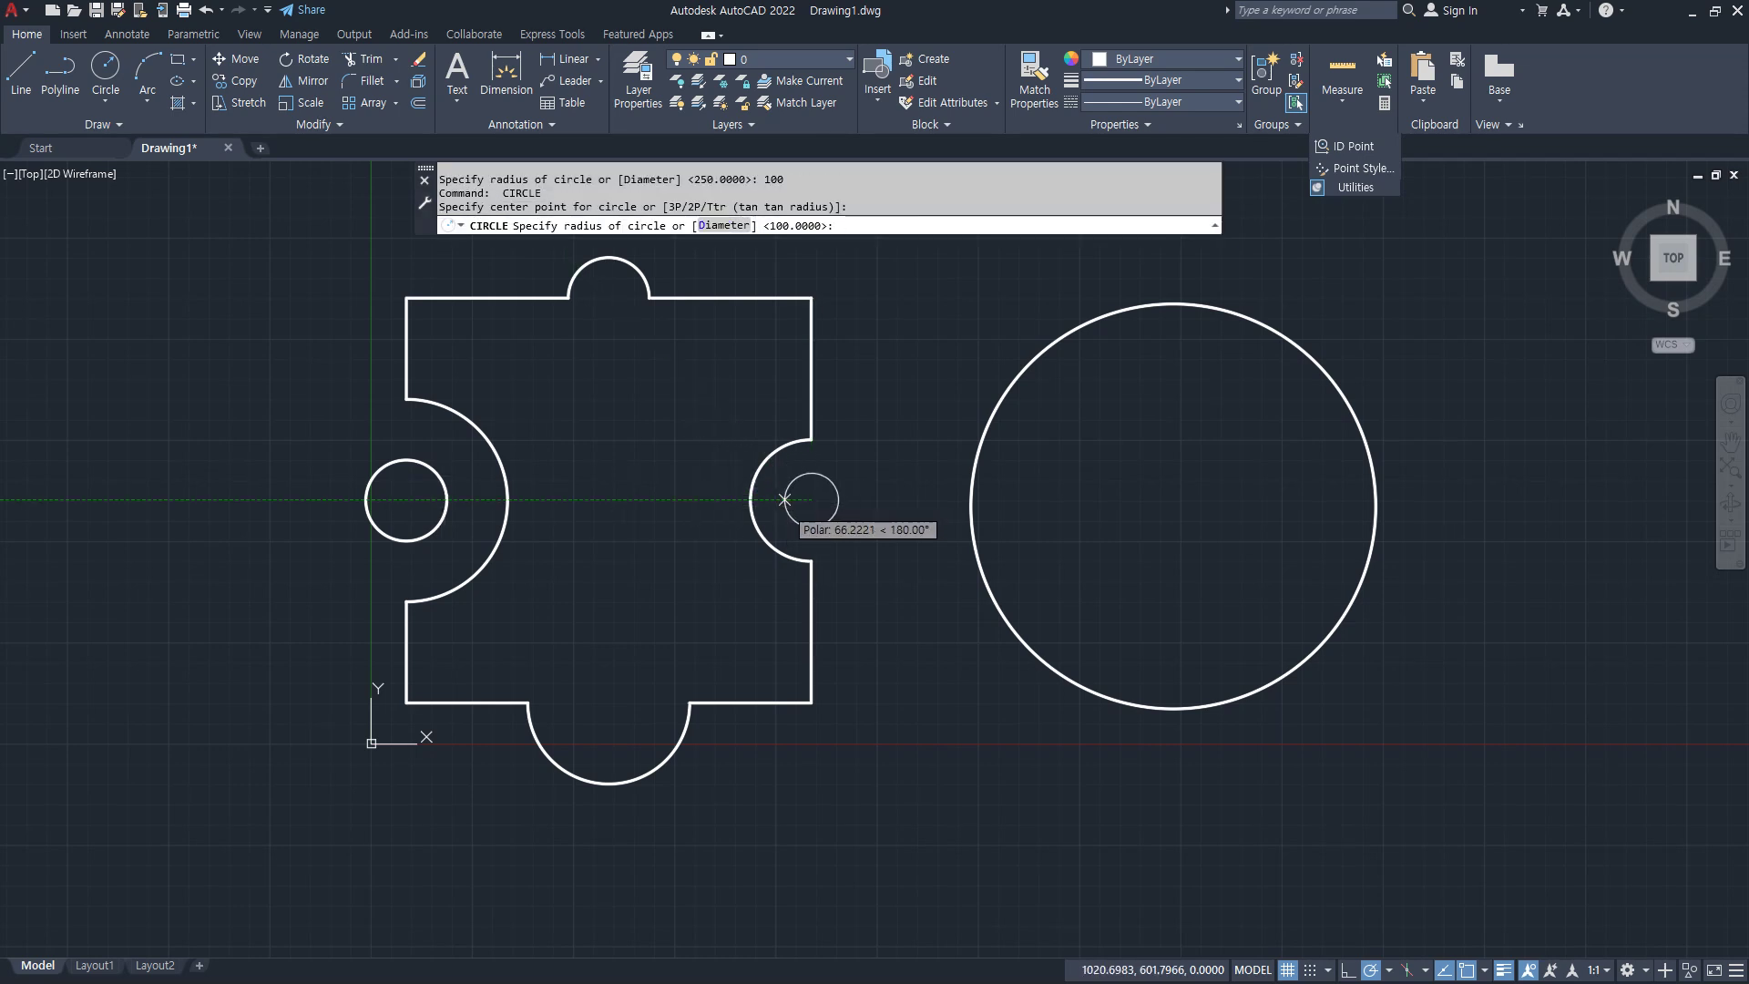
{"action": "type", "text": "50"}
{"action": "key", "text": "Return"}
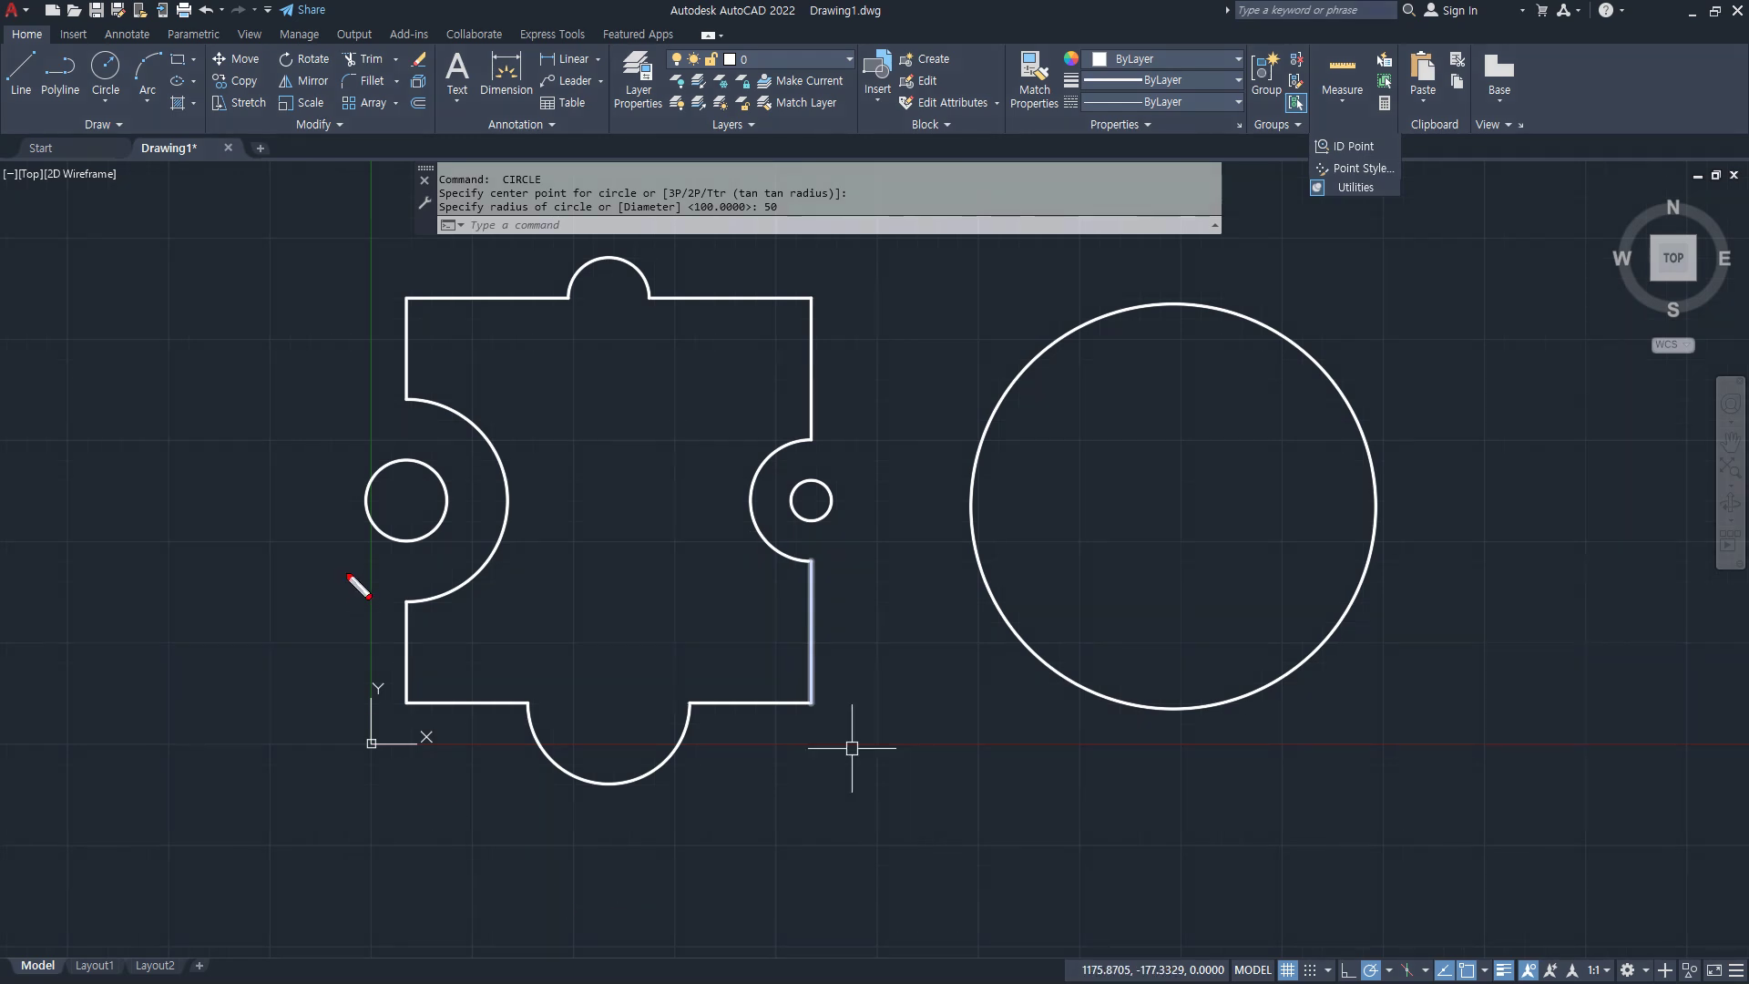
{"action": "left_click_drag", "start_coordinate": [611, 296], "coordinate": [529, 415]}
{"action": "left_click_drag", "start_coordinate": [716, 341], "coordinate": [569, 554]}
{"action": "left_click_drag", "start_coordinate": [660, 537], "coordinate": [591, 655]}
{"action": "left_click_drag", "start_coordinate": [410, 477], "coordinate": [401, 536]}
{"action": "left_click_drag", "start_coordinate": [795, 515], "coordinate": [808, 504]}
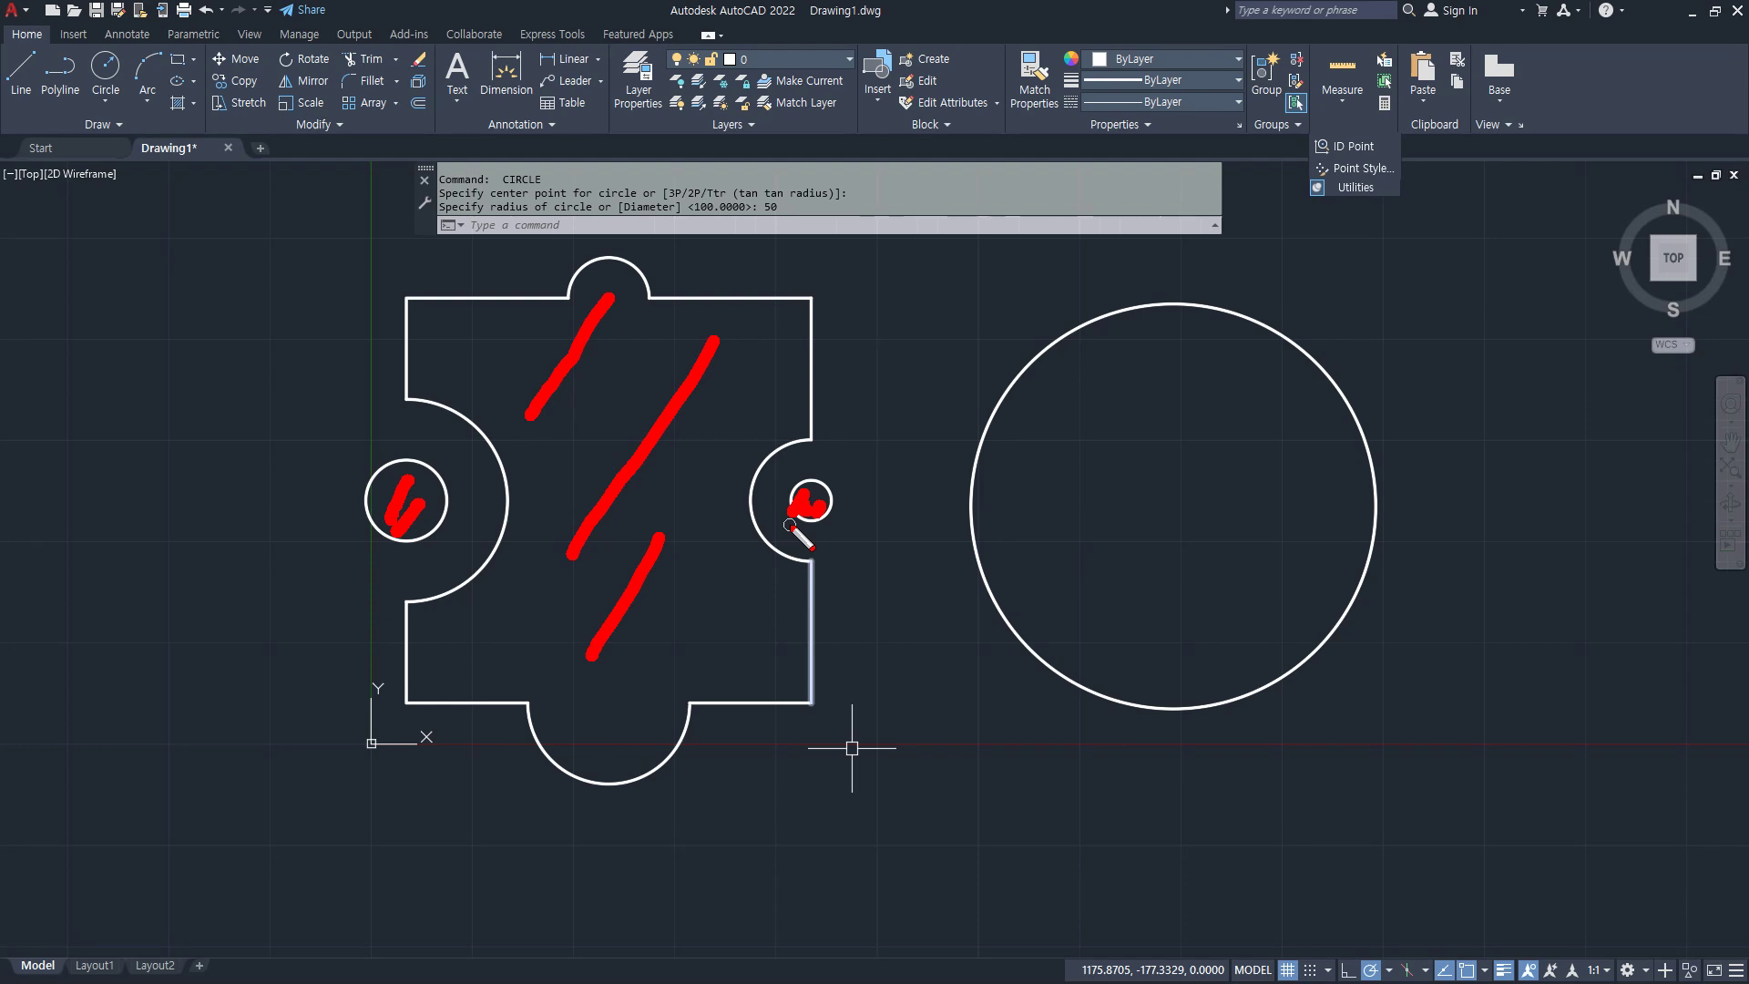
{"action": "key", "text": "Escape"}
Step: Run AREA with the Add area and Object options and add the left notch's circle and the irregular shape to the total
{"action": "type", "text": "aa"}
{"action": "key", "text": "Return"}
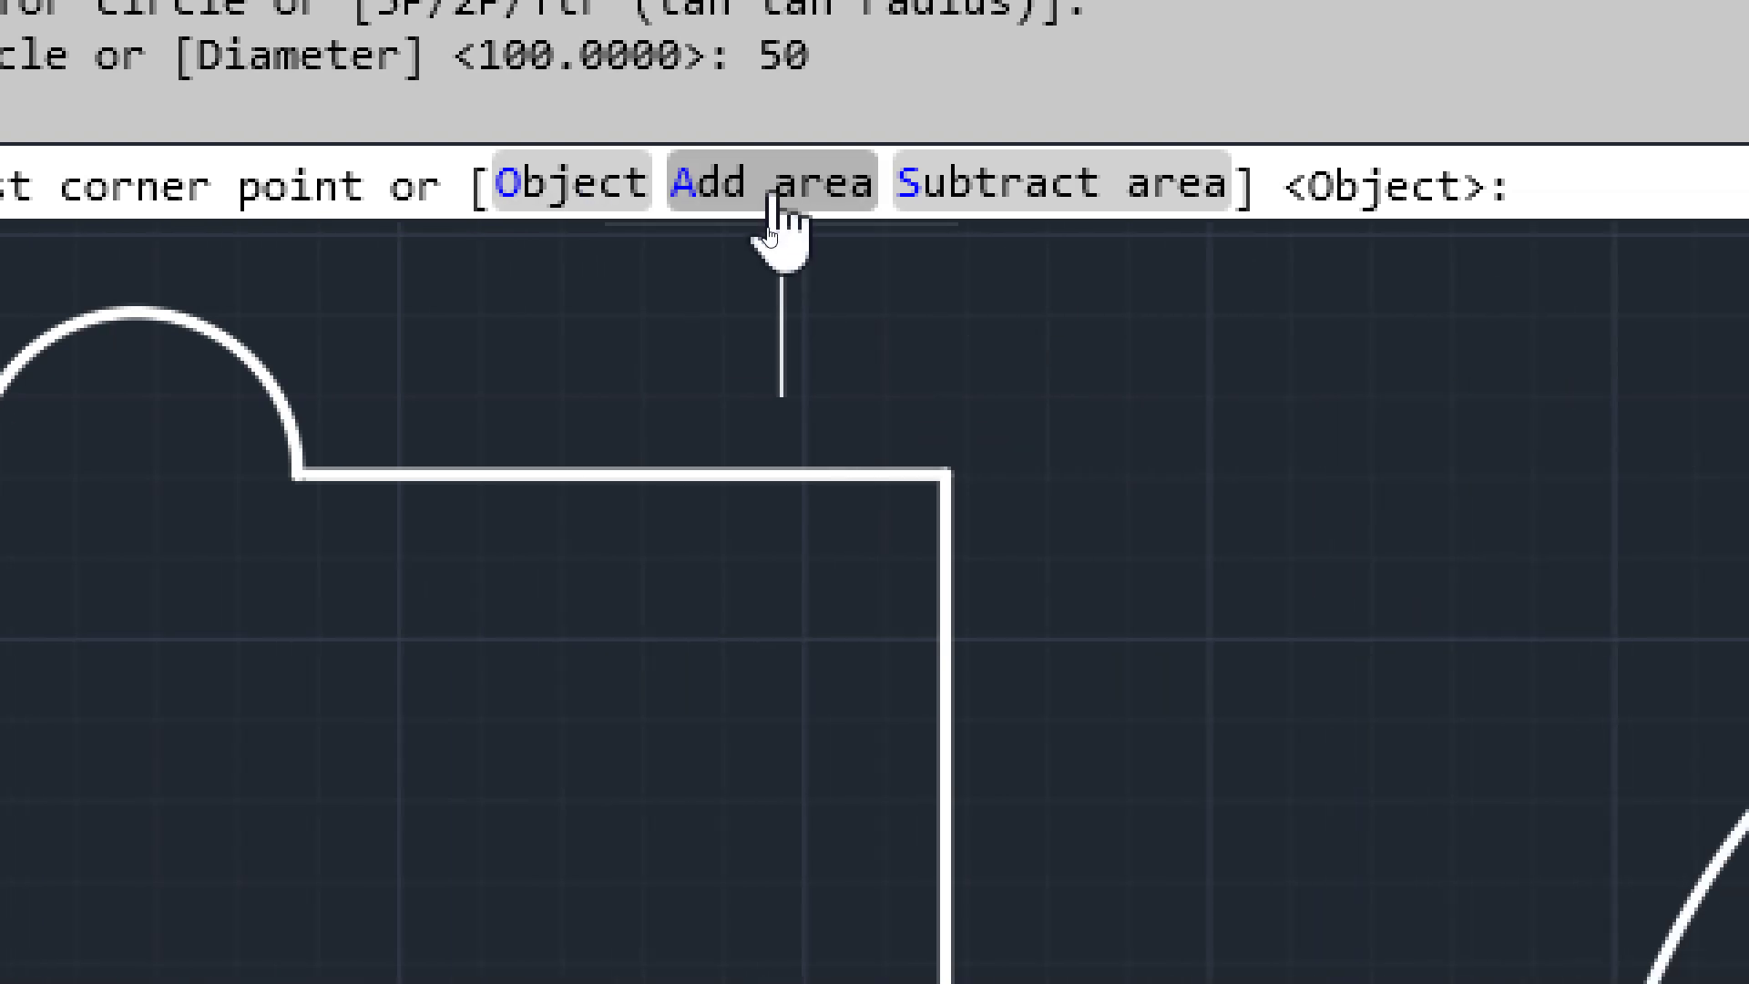
{"action": "left_click", "coordinate": [774, 196]}
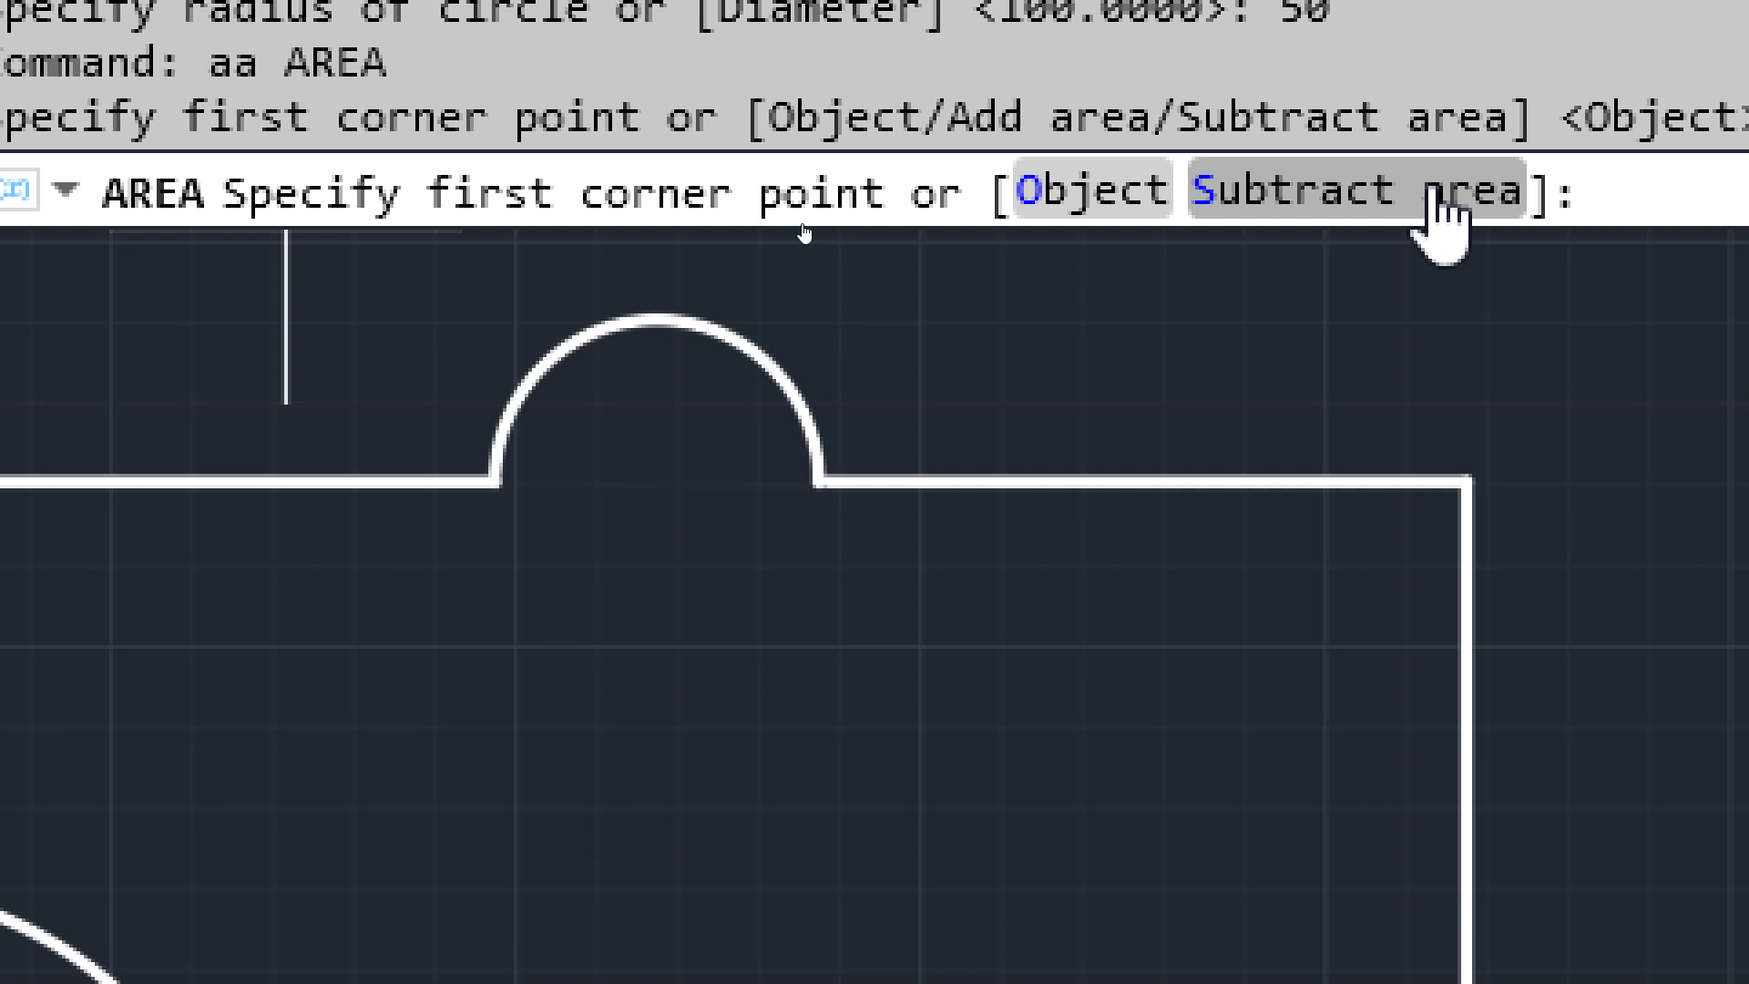
{"action": "left_click", "coordinate": [1139, 182]}
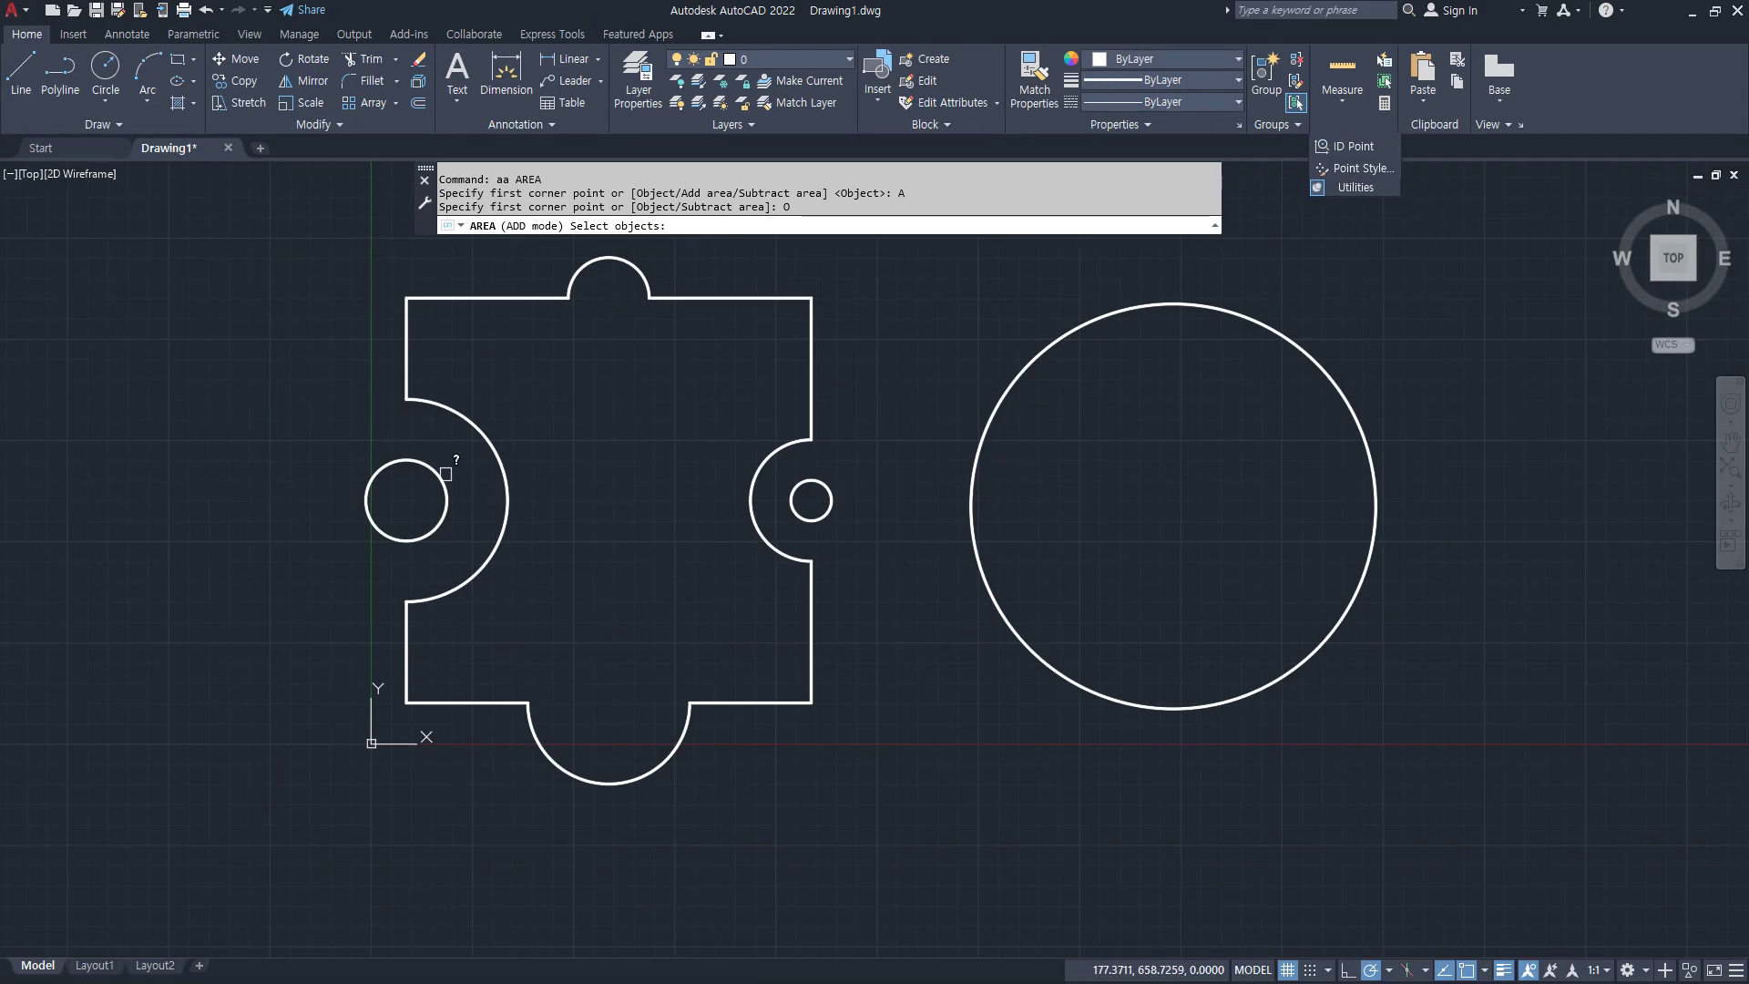
{"action": "left_click", "coordinate": [437, 470]}
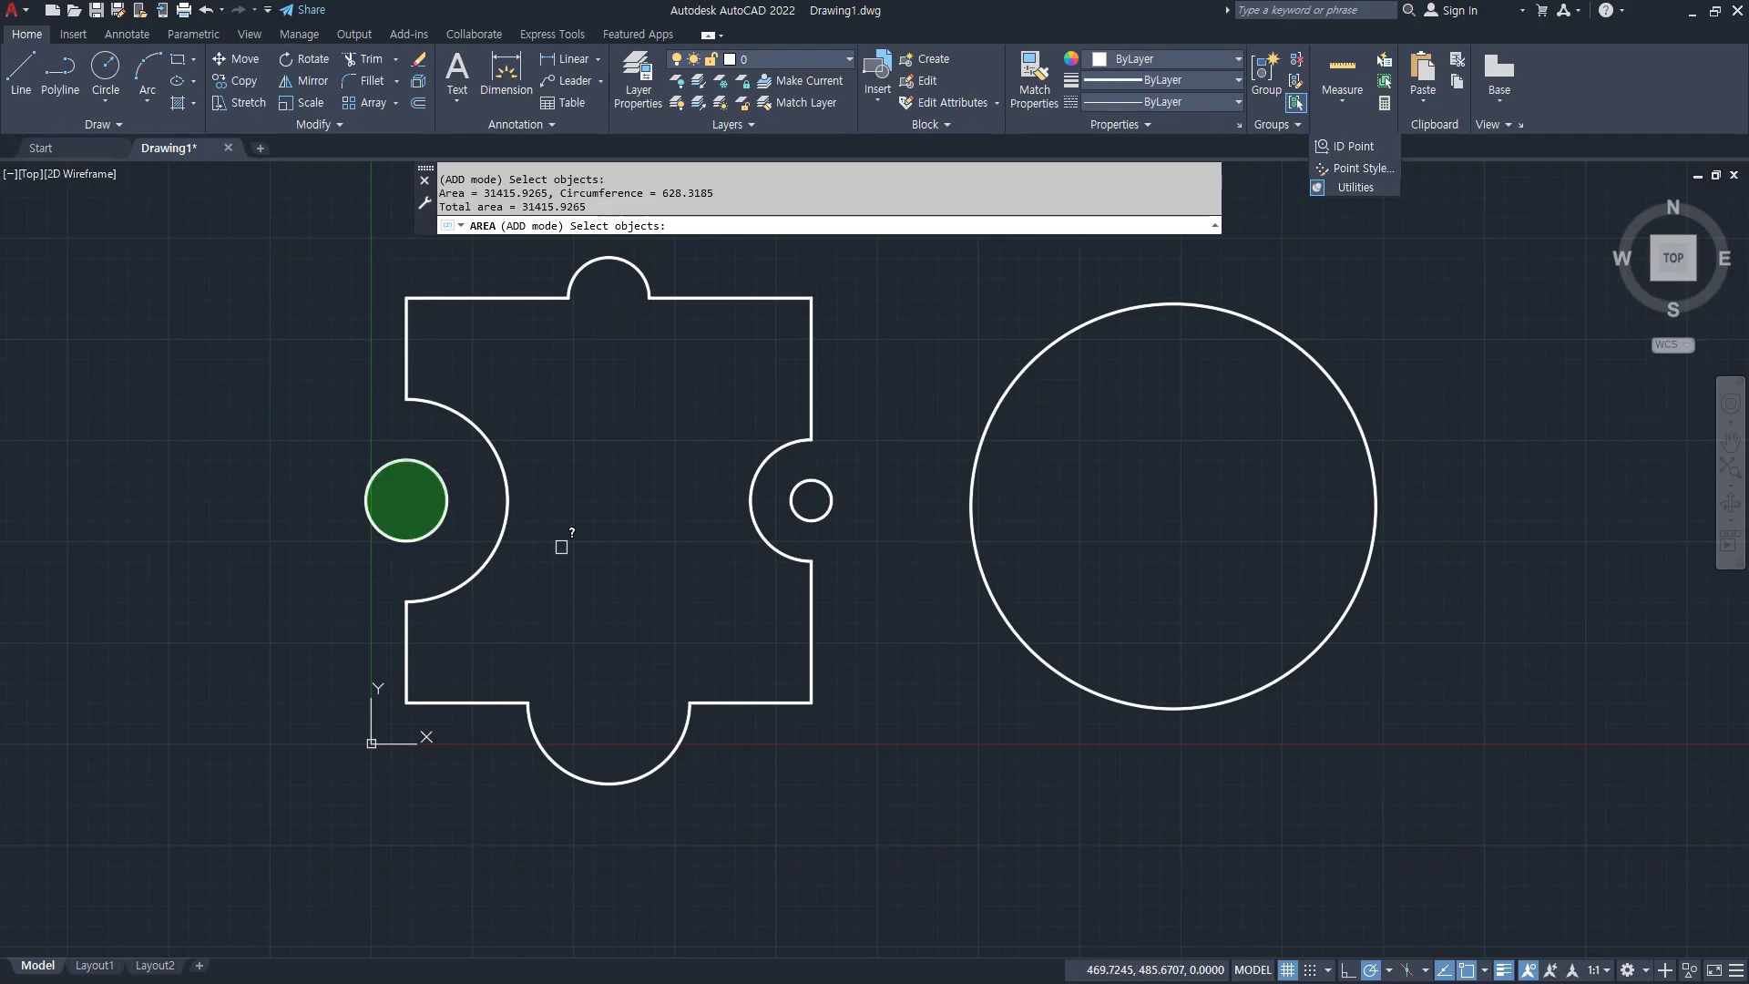
{"action": "mouse_move", "coordinate": [438, 203]}
{"action": "left_mouse_down"}
{"action": "mouse_move", "coordinate": [674, 205]}
{"action": "mouse_move", "coordinate": [597, 226]}
{"action": "mouse_move", "coordinate": [491, 220]}
{"action": "left_mouse_up"}
{"action": "left_click", "coordinate": [512, 297]}
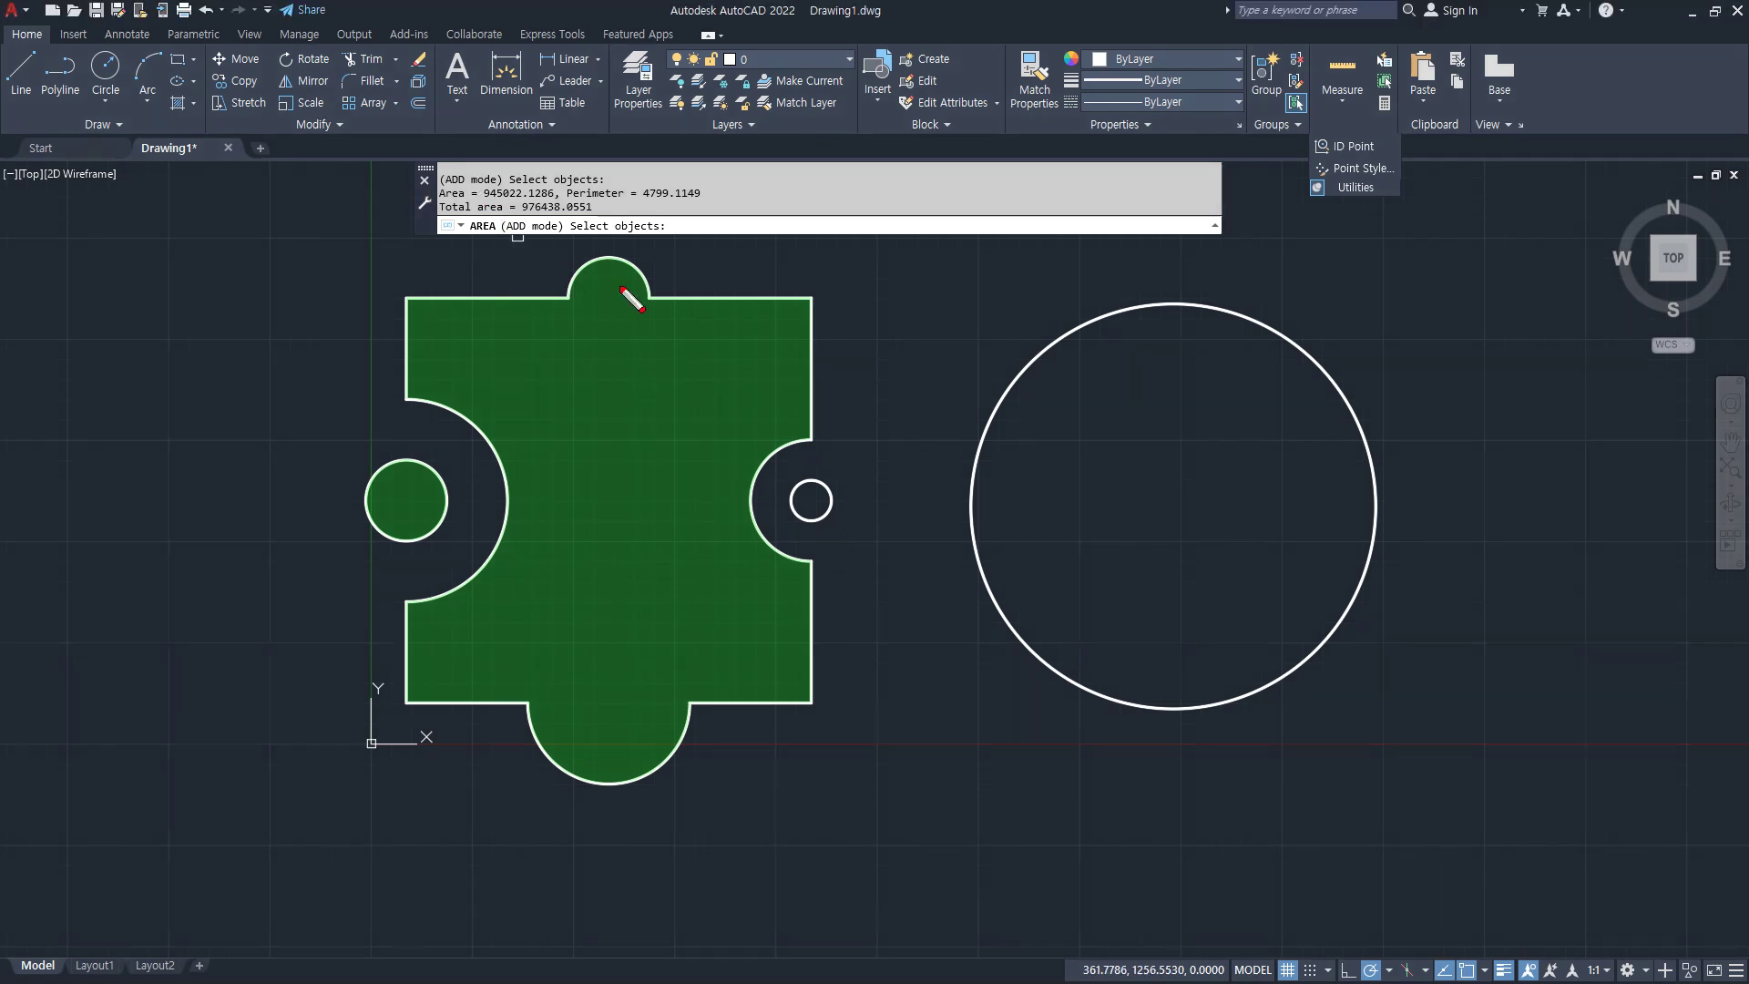
{"action": "left_click_drag", "start_coordinate": [650, 293], "coordinate": [608, 200]}
{"action": "left_click_drag", "start_coordinate": [401, 476], "coordinate": [425, 489]}
{"action": "left_click_drag", "start_coordinate": [554, 415], "coordinate": [578, 398]}
{"action": "left_click_drag", "start_coordinate": [612, 225], "coordinate": [442, 225]}
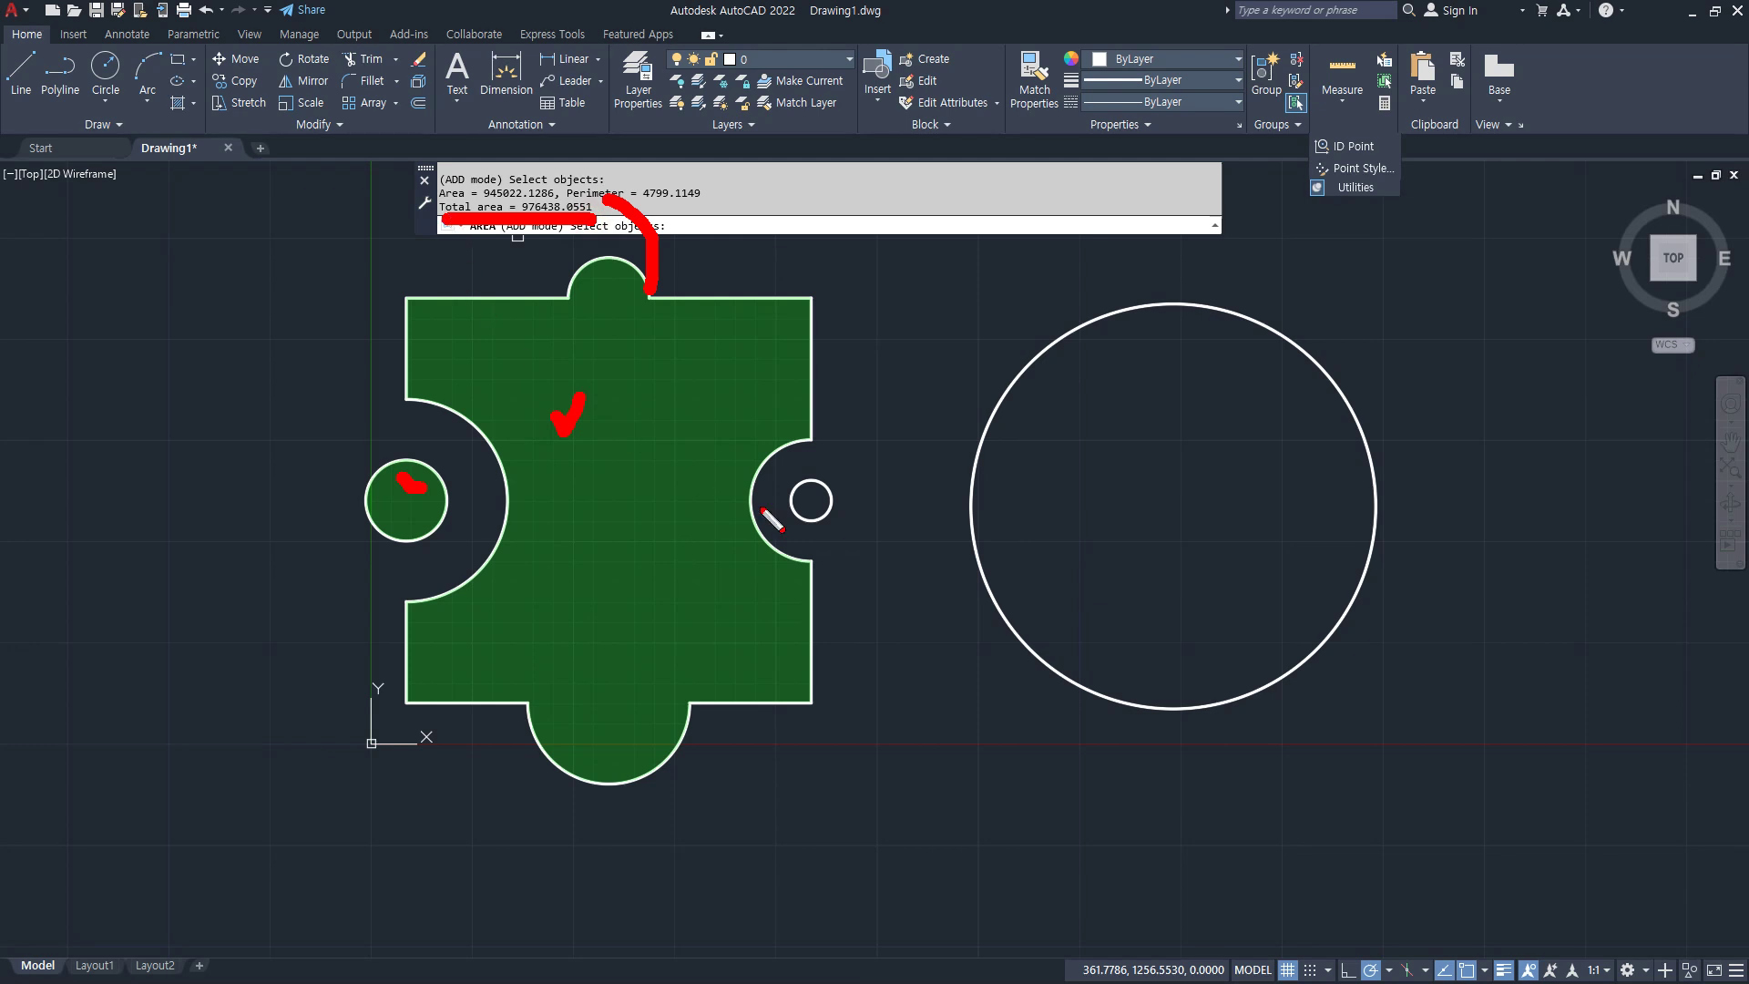
Step: Add the right notch's small circle to the running area total, finish the AREA command and highlight the total line
{"action": "left_click", "coordinate": [793, 484]}
{"action": "key", "text": "ctrl+2"}
{"action": "mouse_move", "coordinate": [825, 540]}
{"action": "left_mouse_down"}
{"action": "mouse_move", "coordinate": [856, 487]}
{"action": "mouse_move", "coordinate": [829, 545]}
{"action": "left_mouse_up"}
{"action": "mouse_move", "coordinate": [466, 195]}
{"action": "left_mouse_down"}
{"action": "mouse_move", "coordinate": [697, 200]}
{"action": "mouse_move", "coordinate": [476, 219]}
{"action": "mouse_move", "coordinate": [645, 217]}
{"action": "left_mouse_up"}
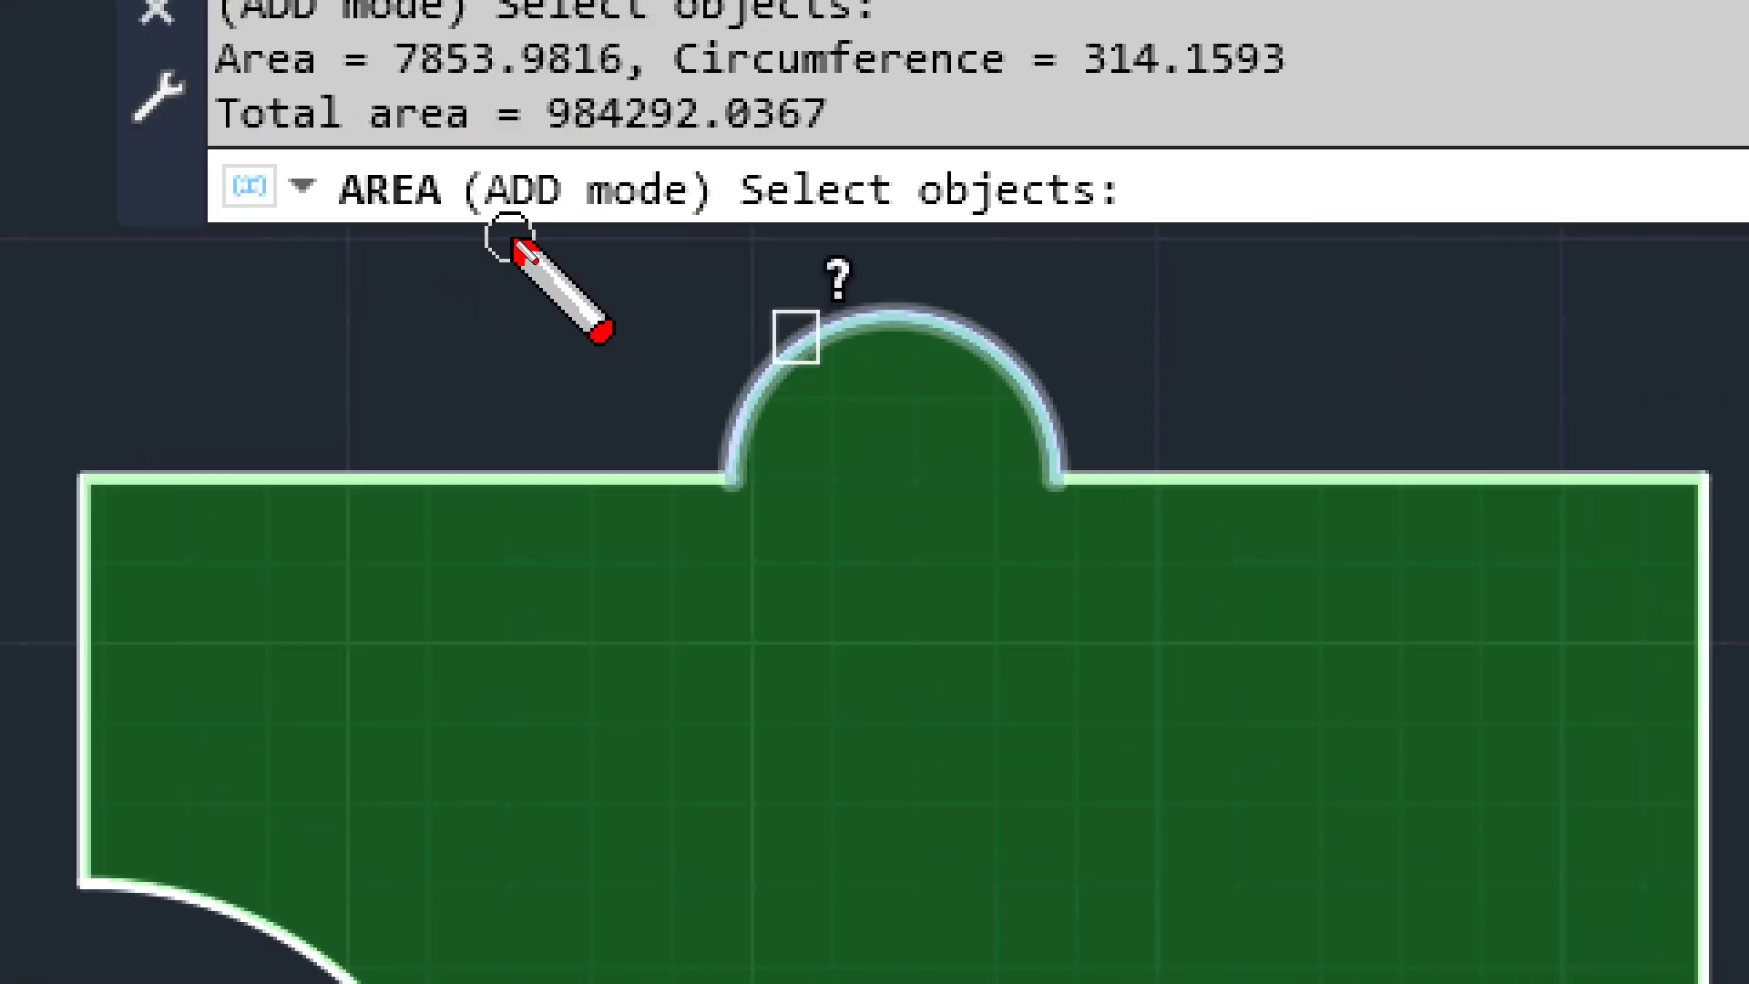
{"action": "left_click_drag", "start_coordinate": [509, 238], "coordinate": [549, 238]}
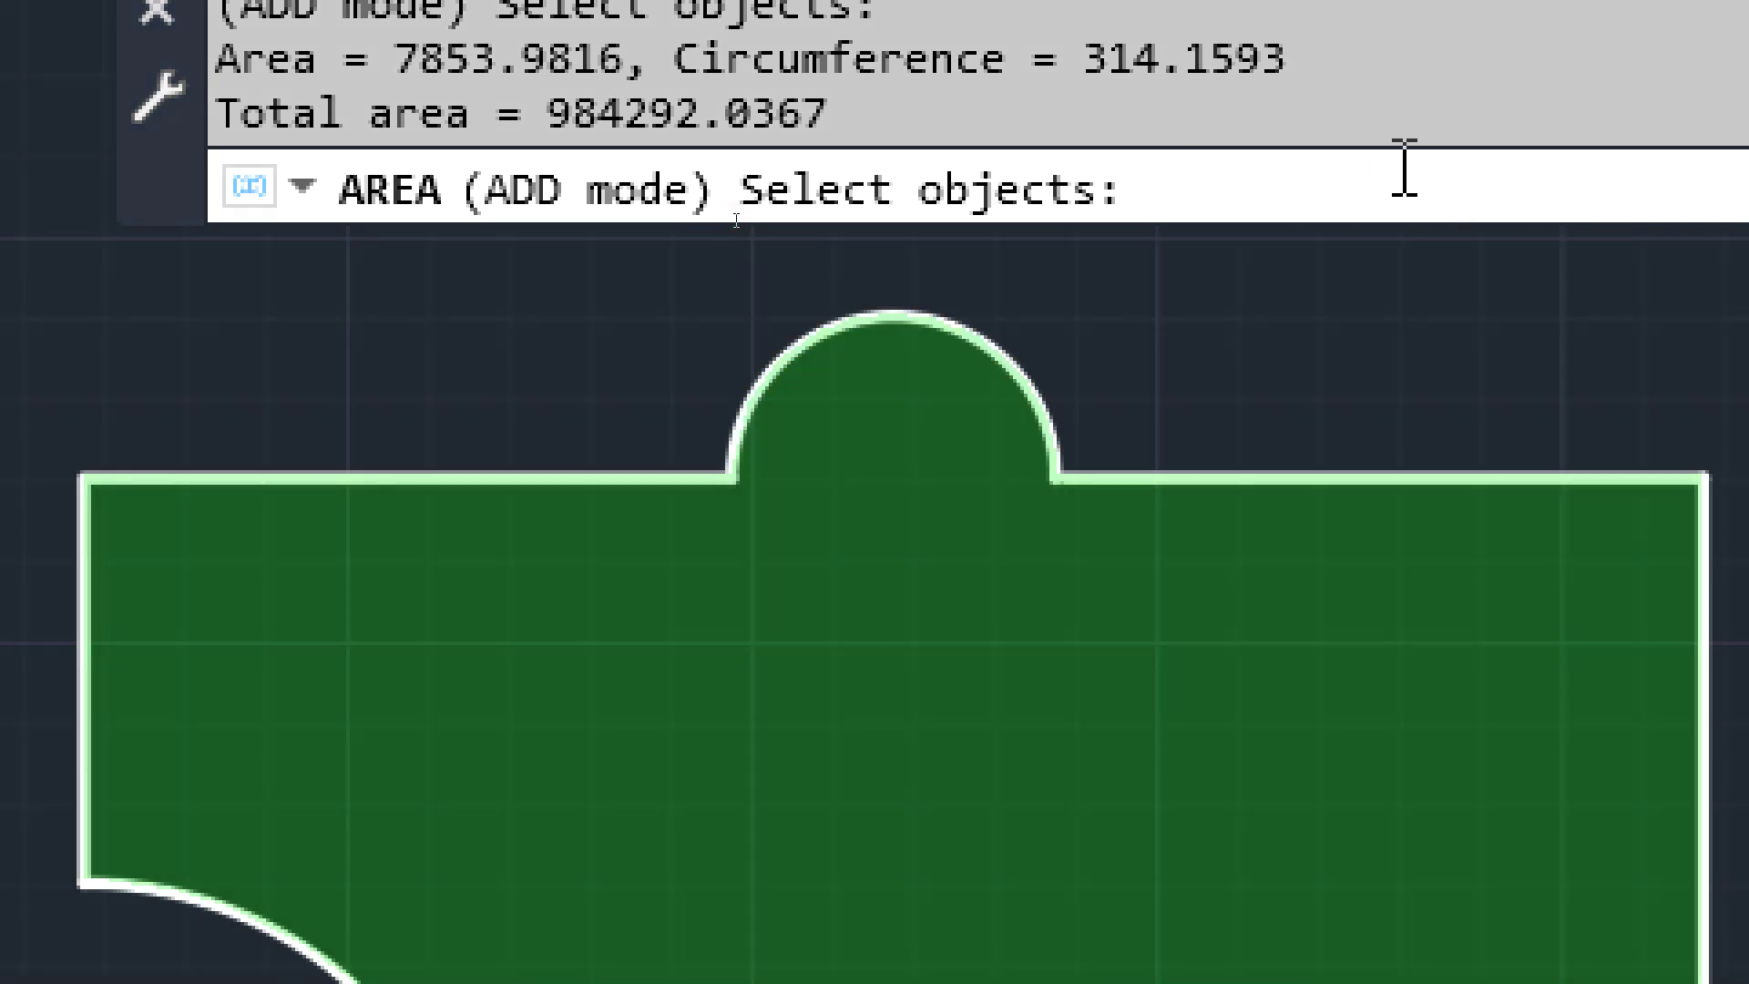
{"action": "key", "text": "Return"}
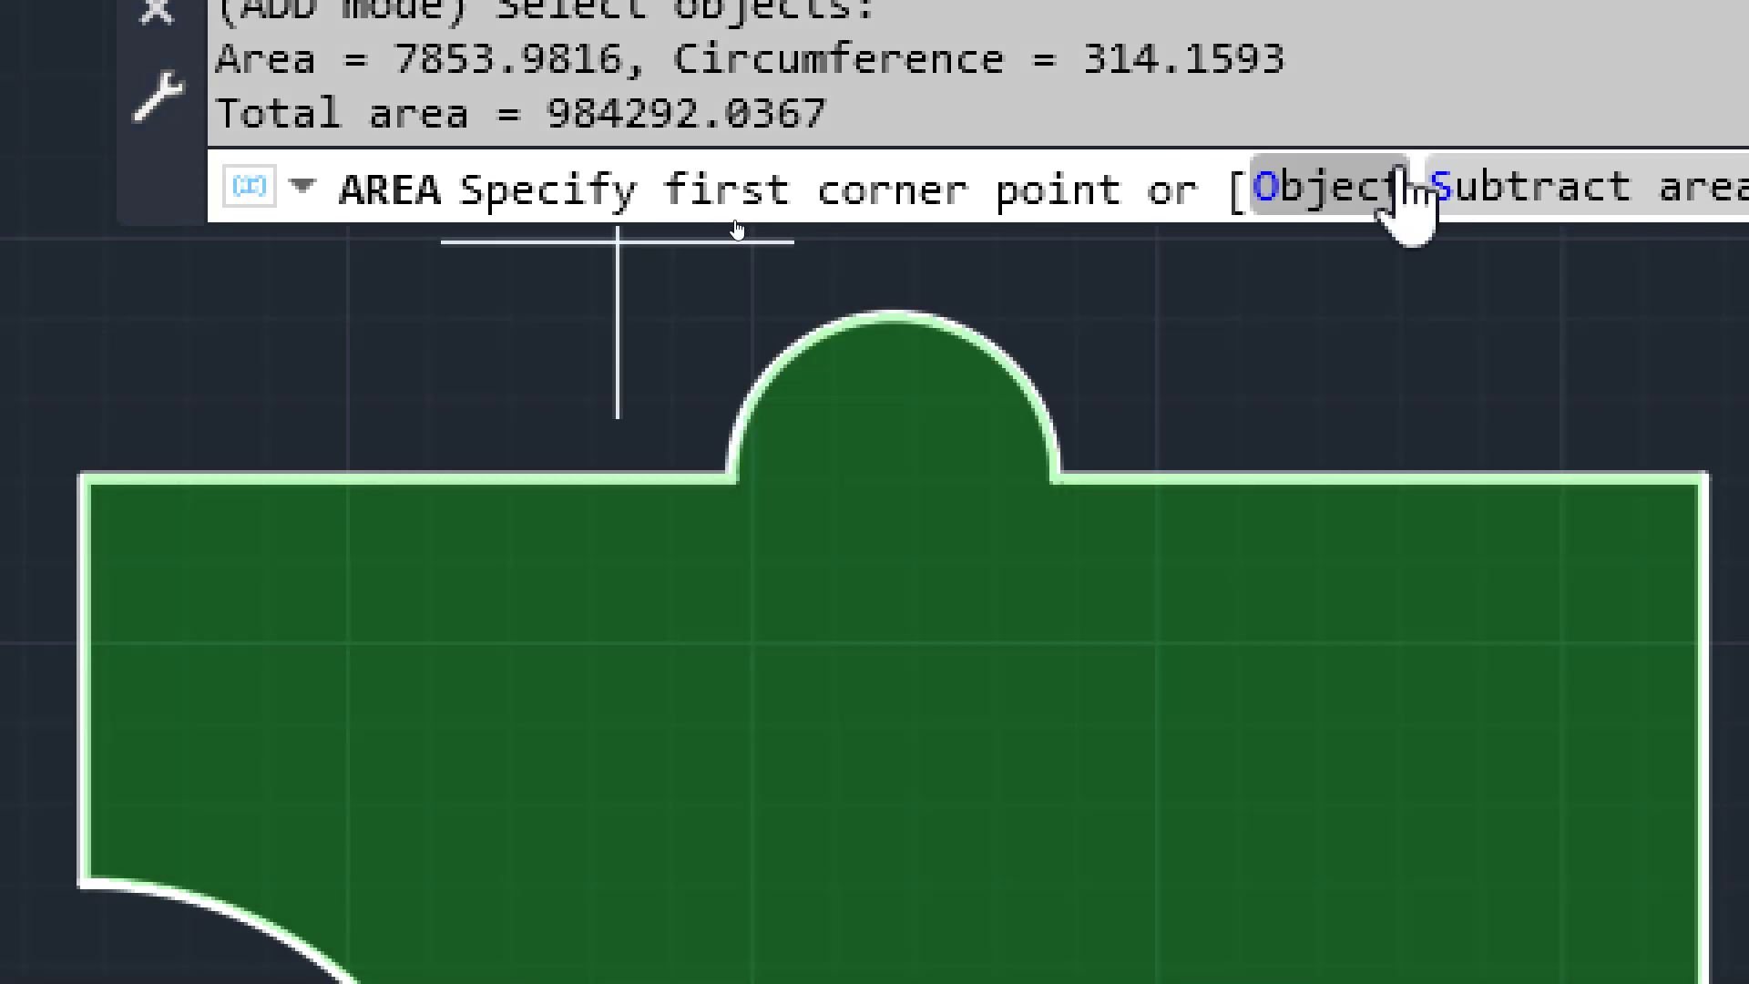
{"action": "key", "text": "Return"}
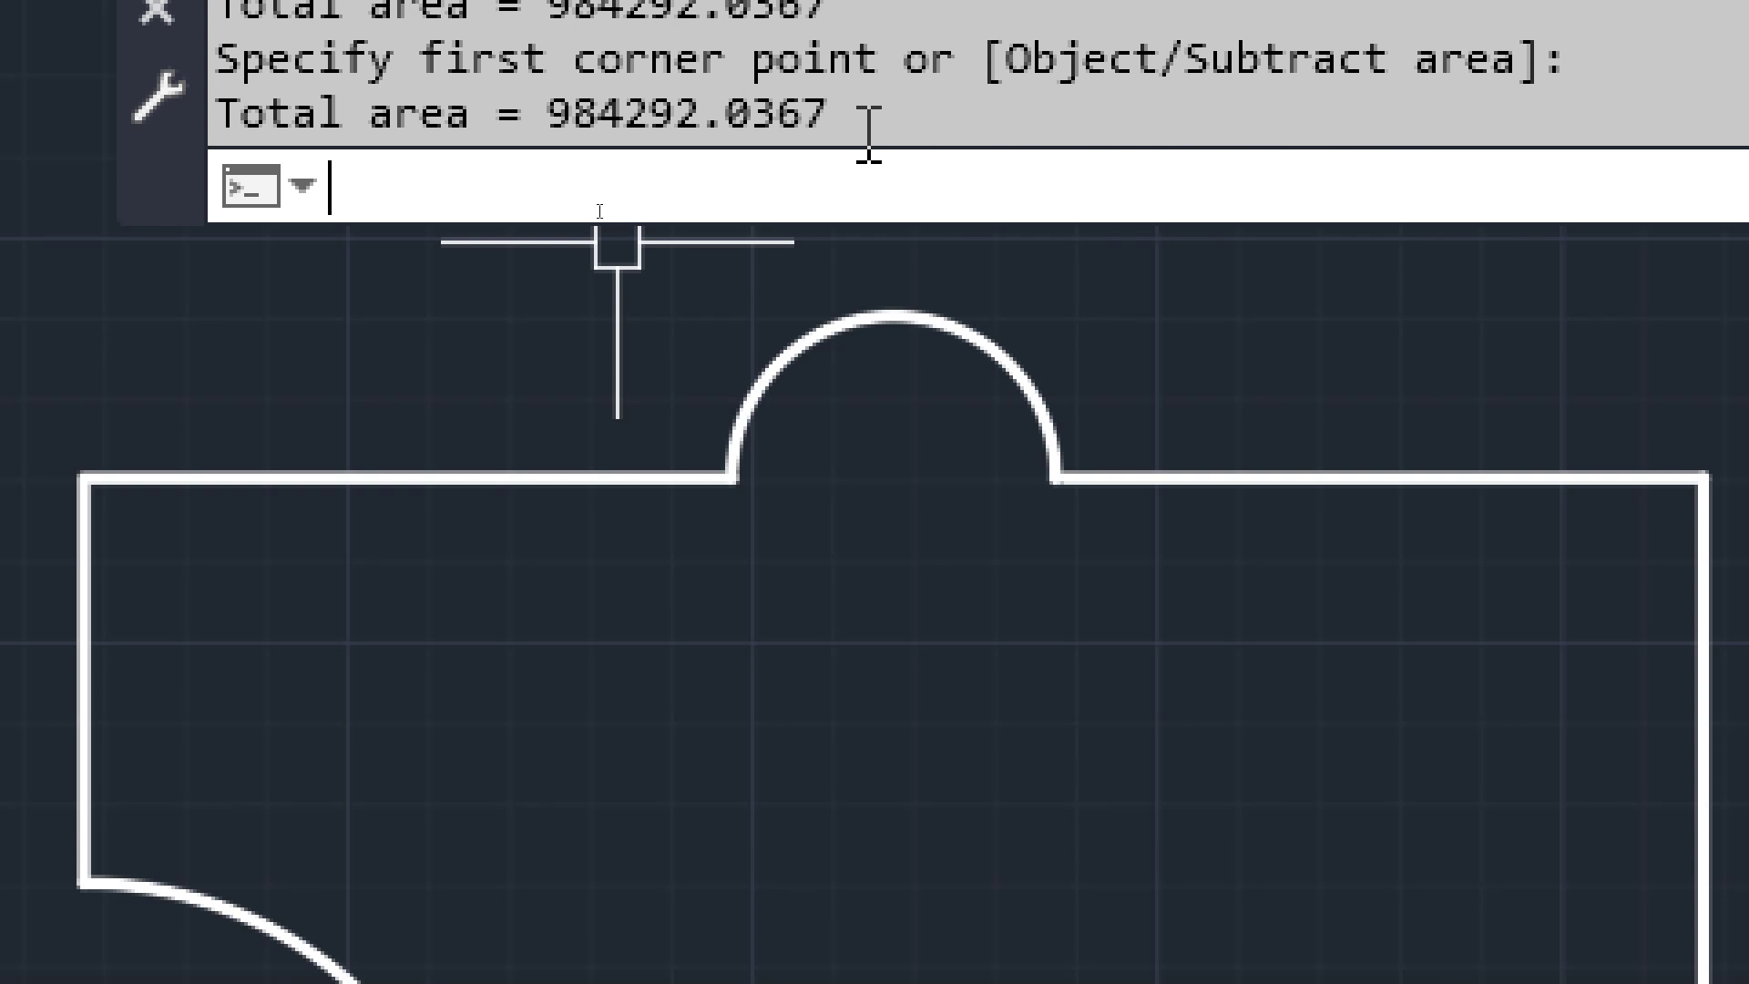
{"action": "left_click_drag", "start_coordinate": [861, 123], "coordinate": [215, 123]}
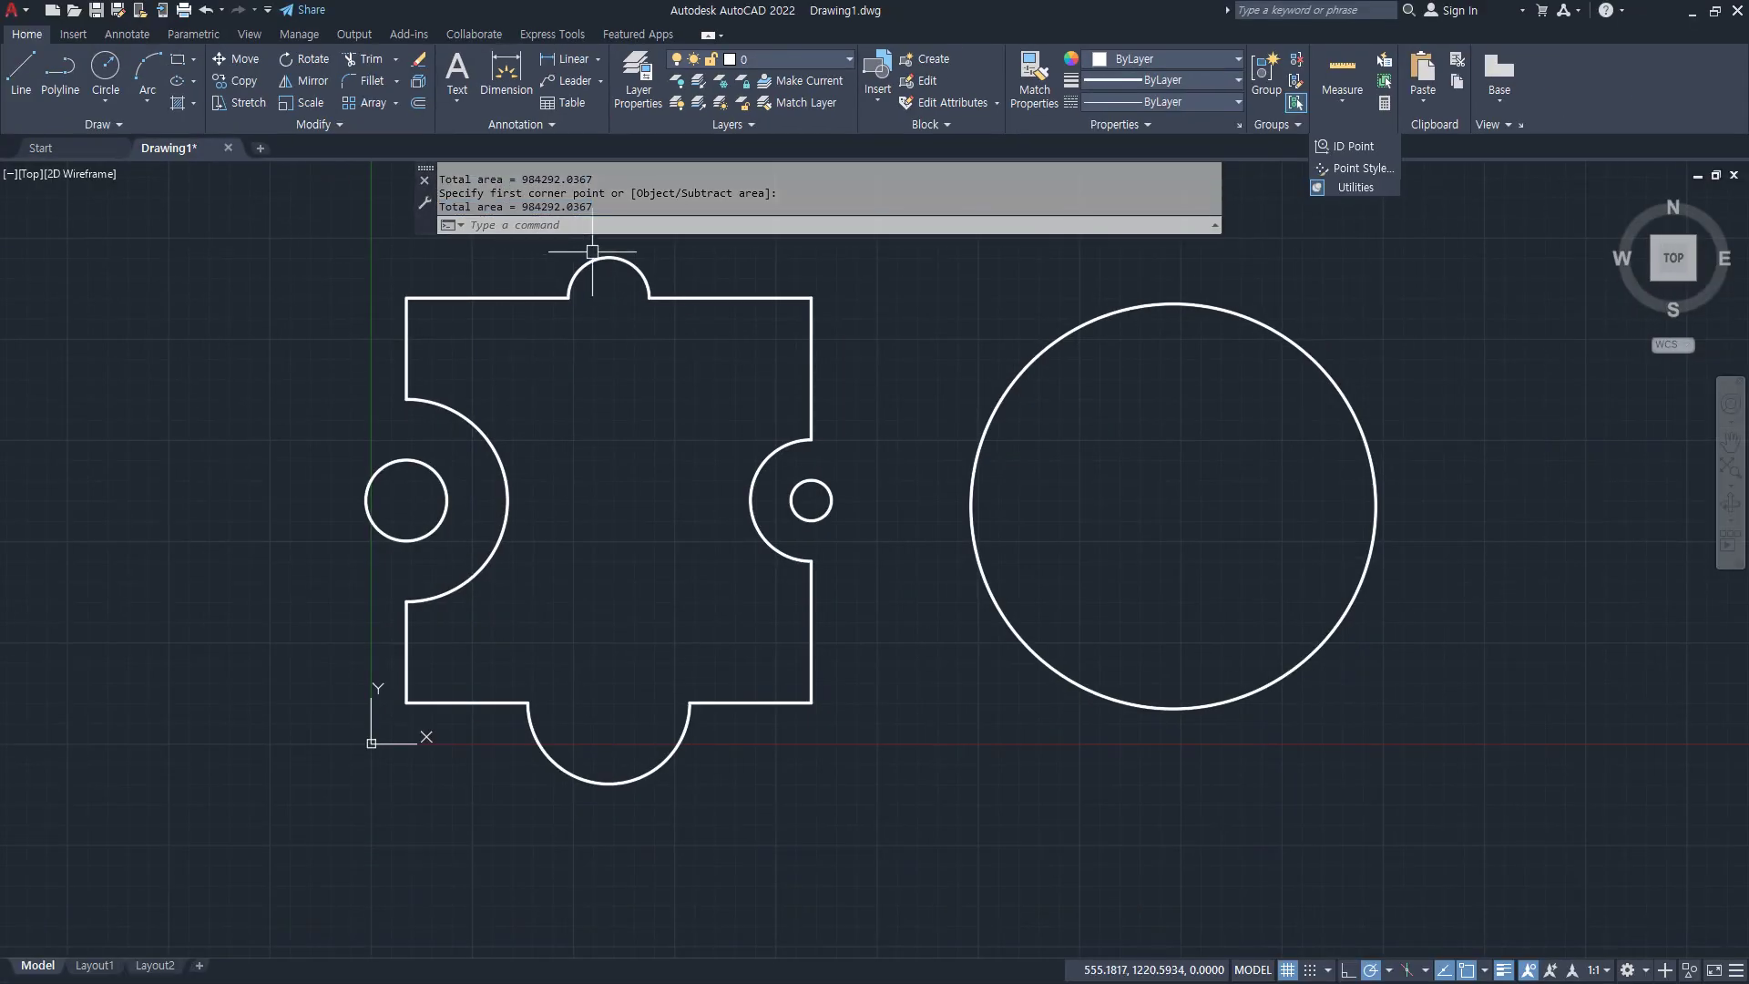
{"action": "key", "text": "Escape"}
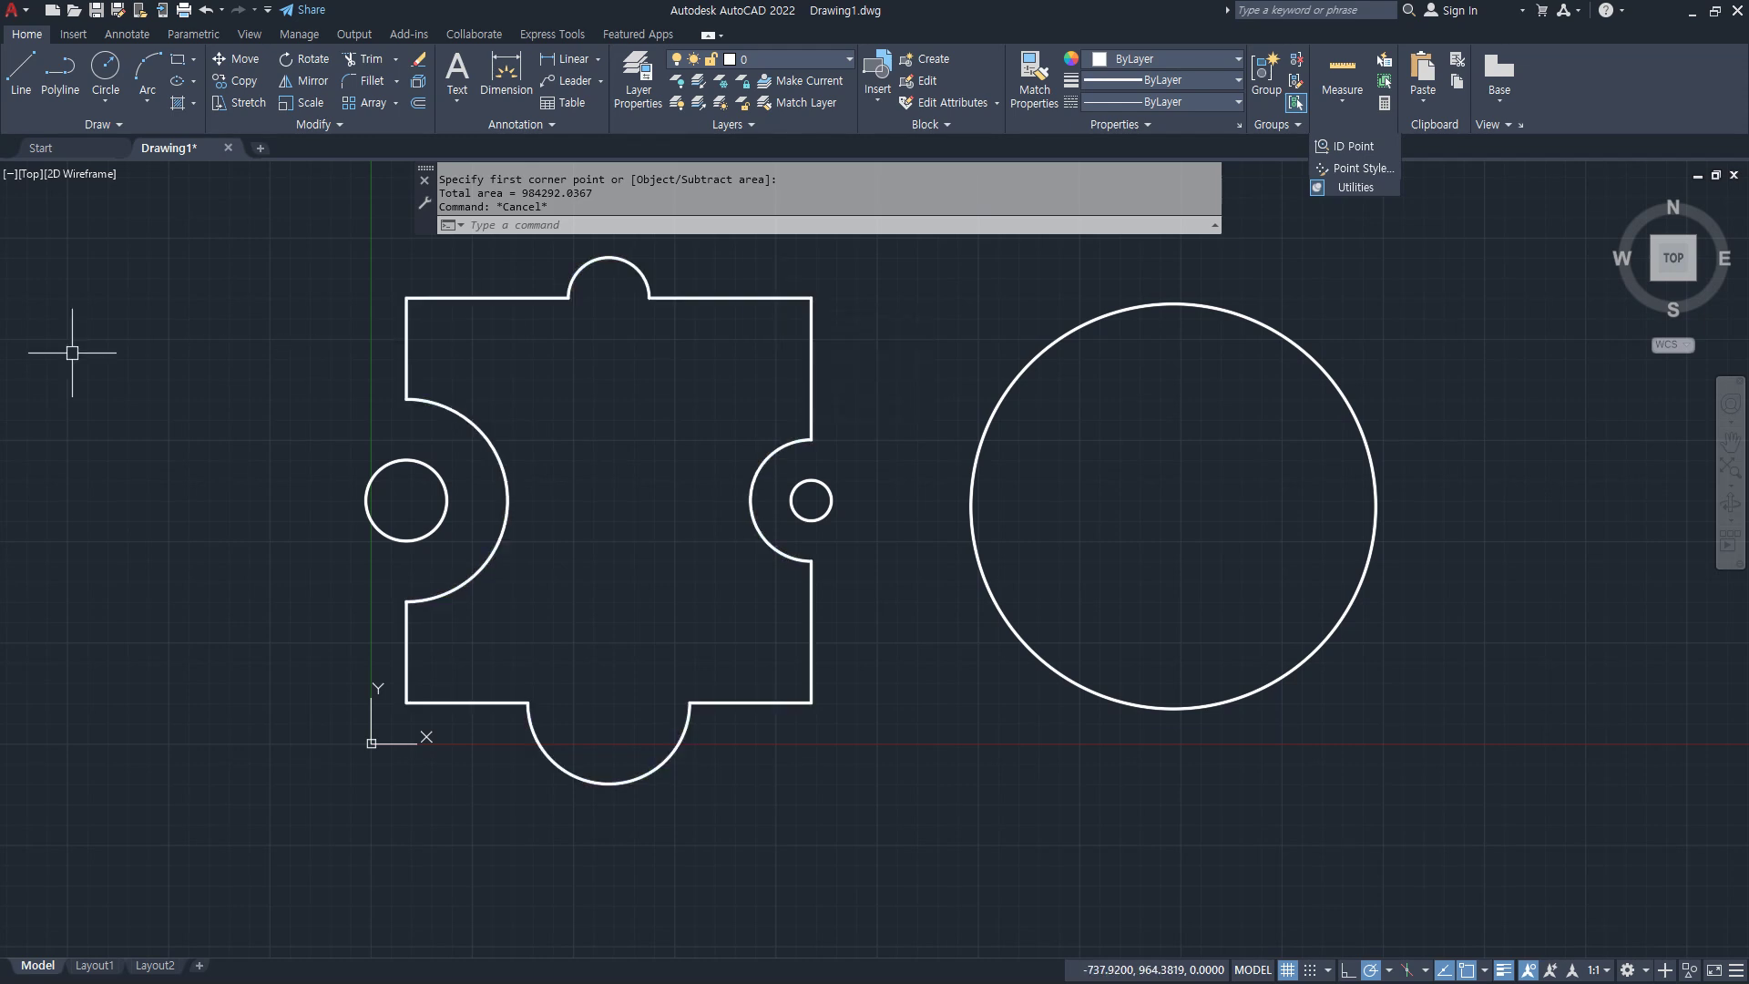
Step: Try a circle of radius 20 at the top bump's arc centre and erase it
{"action": "type", "text": "c"}
{"action": "key", "text": "Return"}
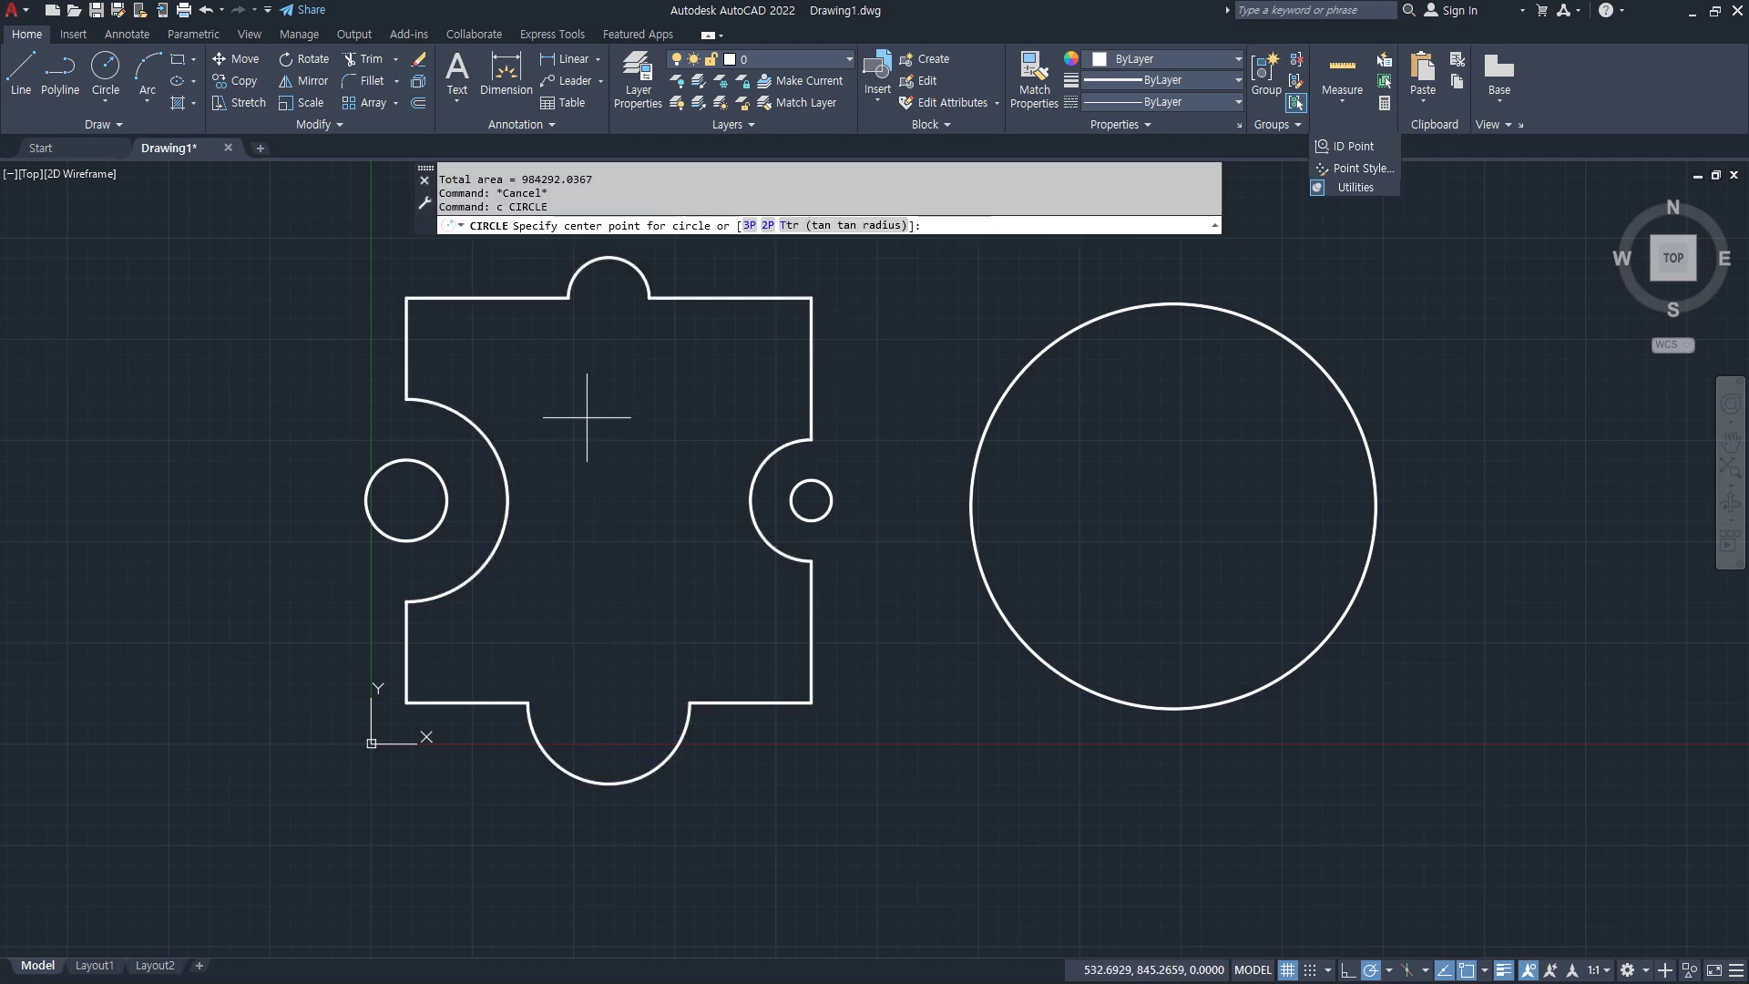
{"action": "left_click", "coordinate": [608, 297]}
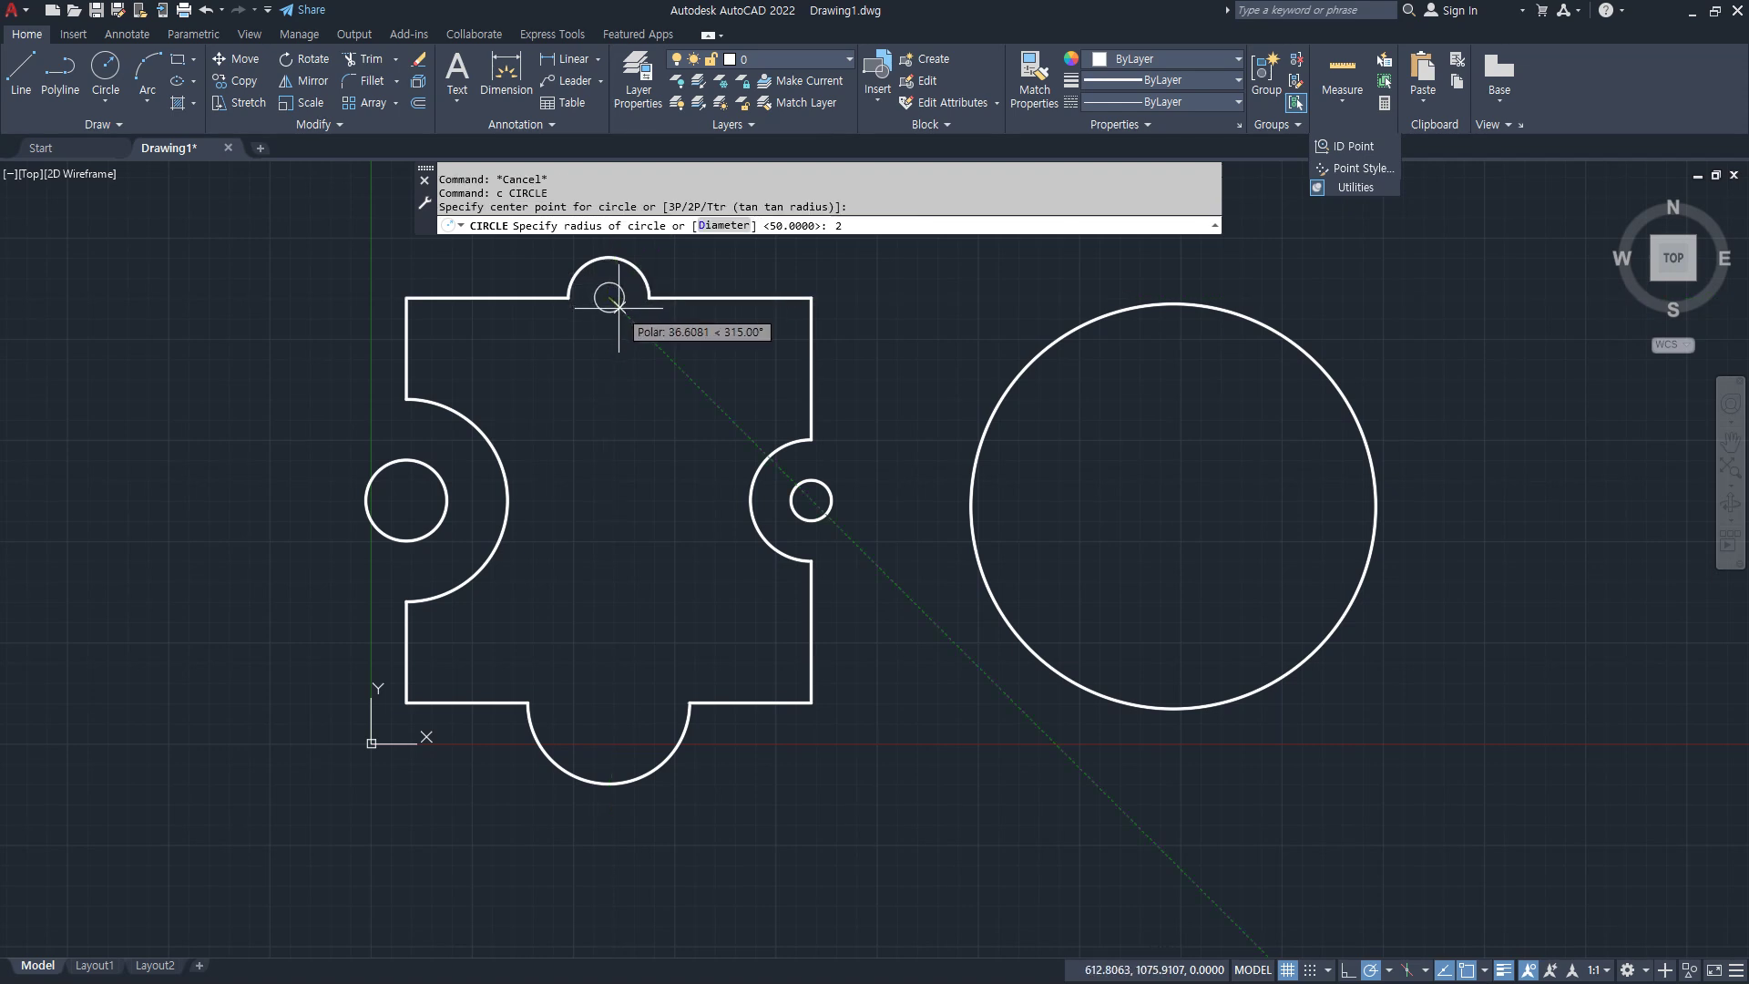
{"action": "type", "text": "20"}
{"action": "key", "text": "Return"}
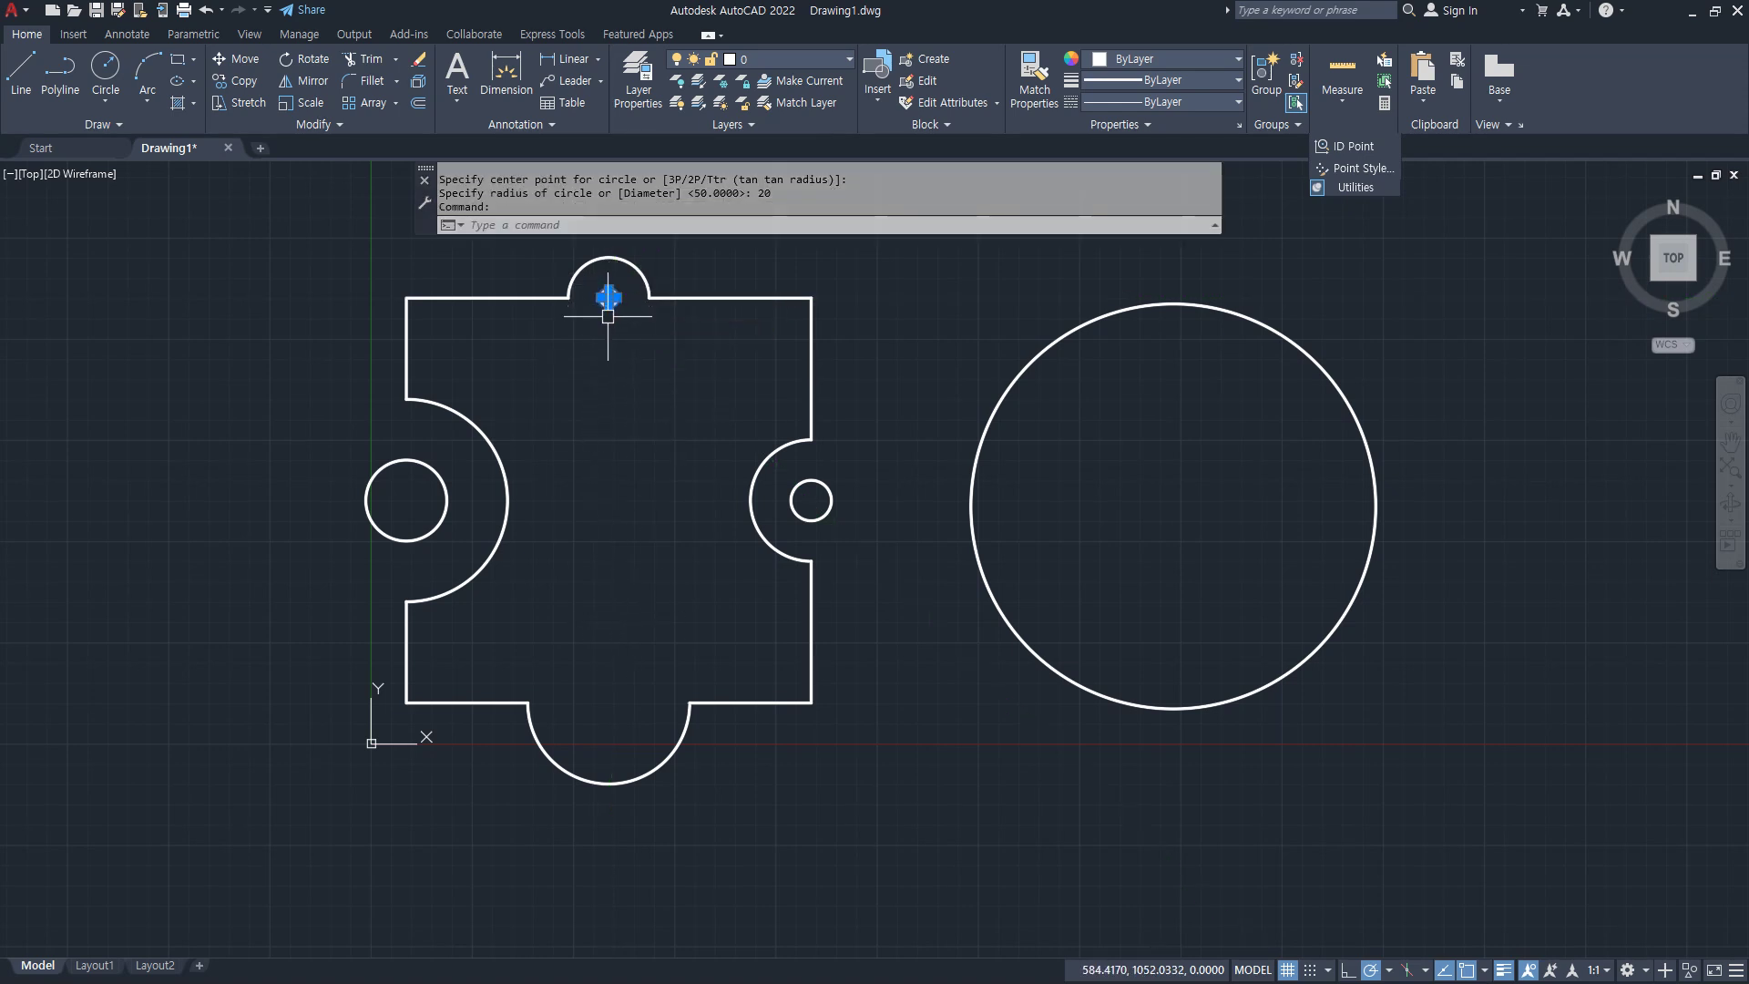
{"action": "type", "text": "e"}
{"action": "key", "text": "Return"}
Step: Draw a circle of radius 50 centred on the top bump's arc centre
{"action": "type", "text": "c"}
{"action": "key", "text": "Return"}
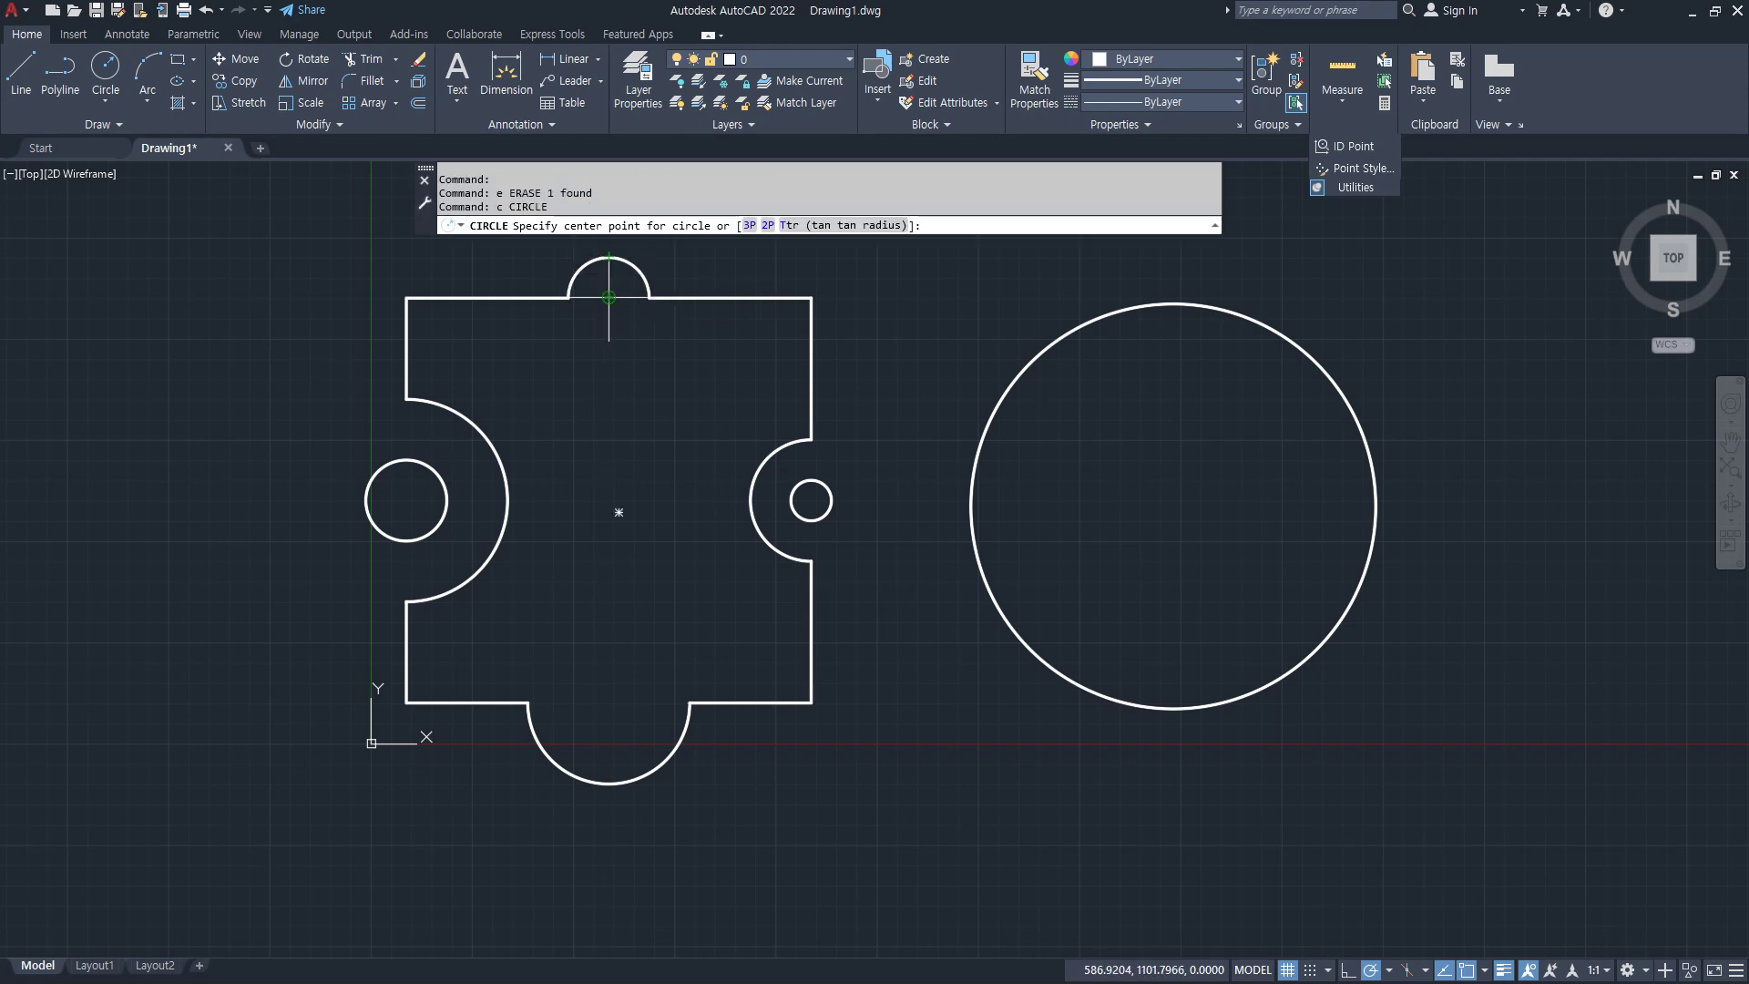
{"action": "left_click", "coordinate": [608, 297]}
{"action": "type", "text": "50"}
{"action": "key", "text": "Return"}
Step: Draw a circle of radius 100 centred on the bottom bump's arc centre
{"action": "key", "text": "Return"}
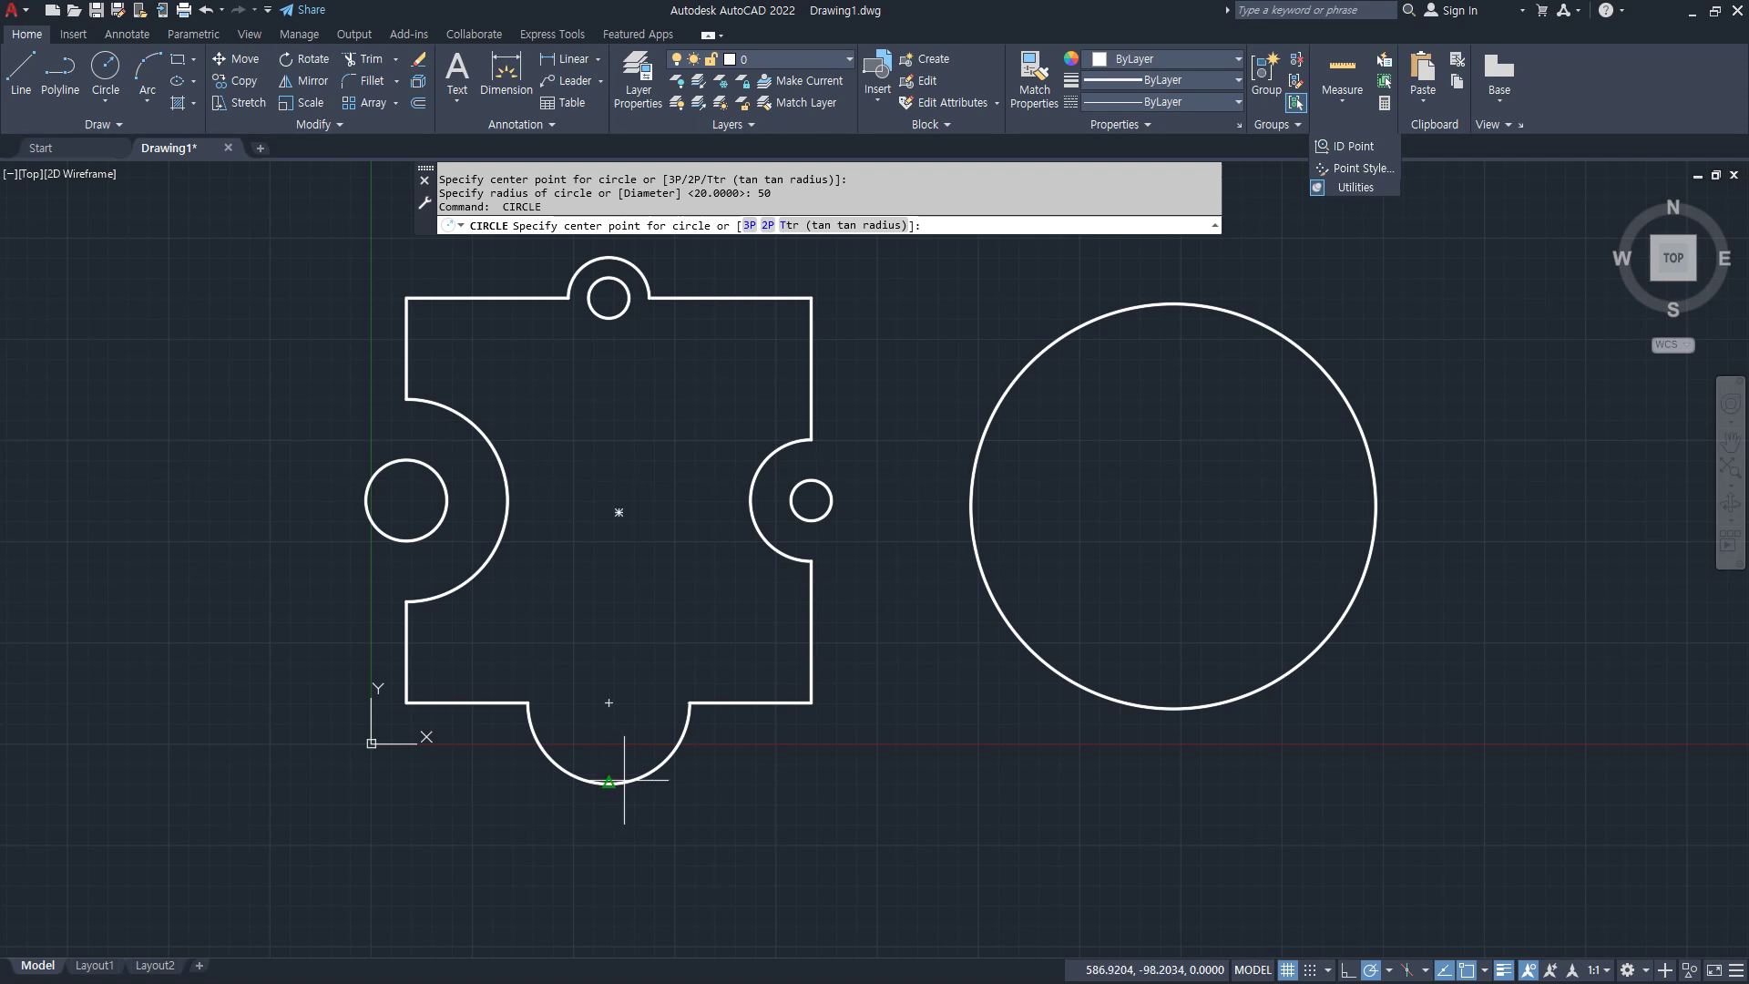
{"action": "left_click", "coordinate": [609, 702]}
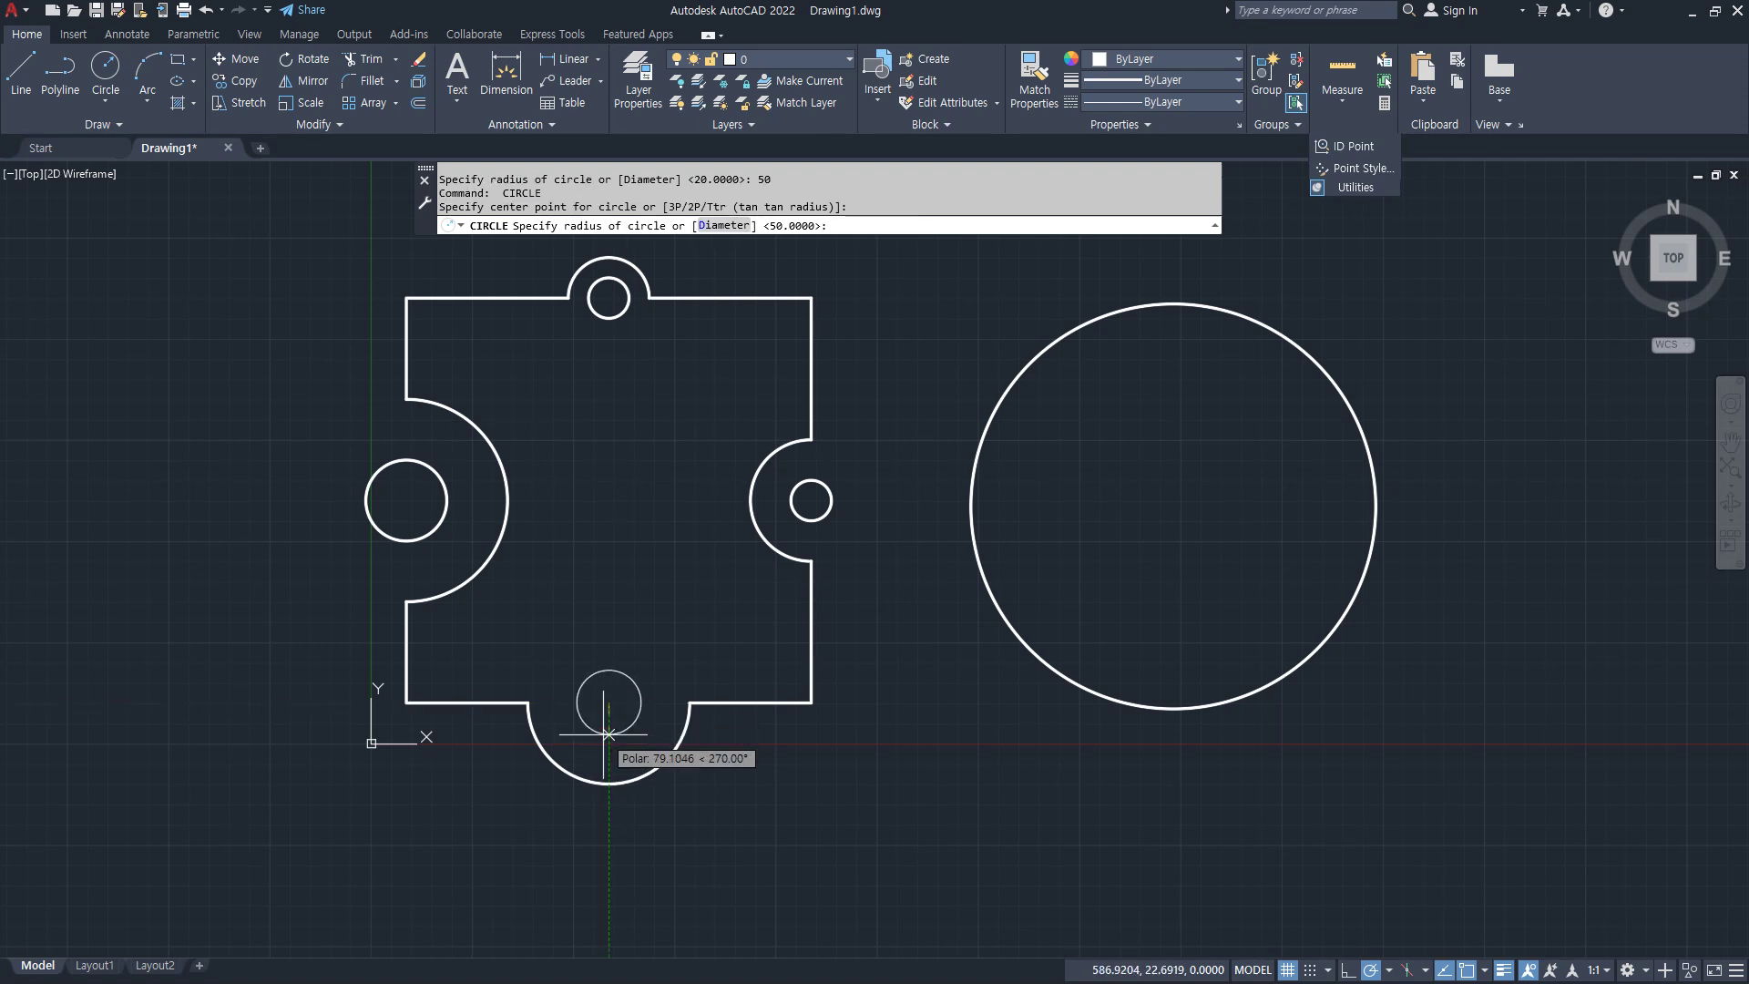
{"action": "key", "text": "Return"}
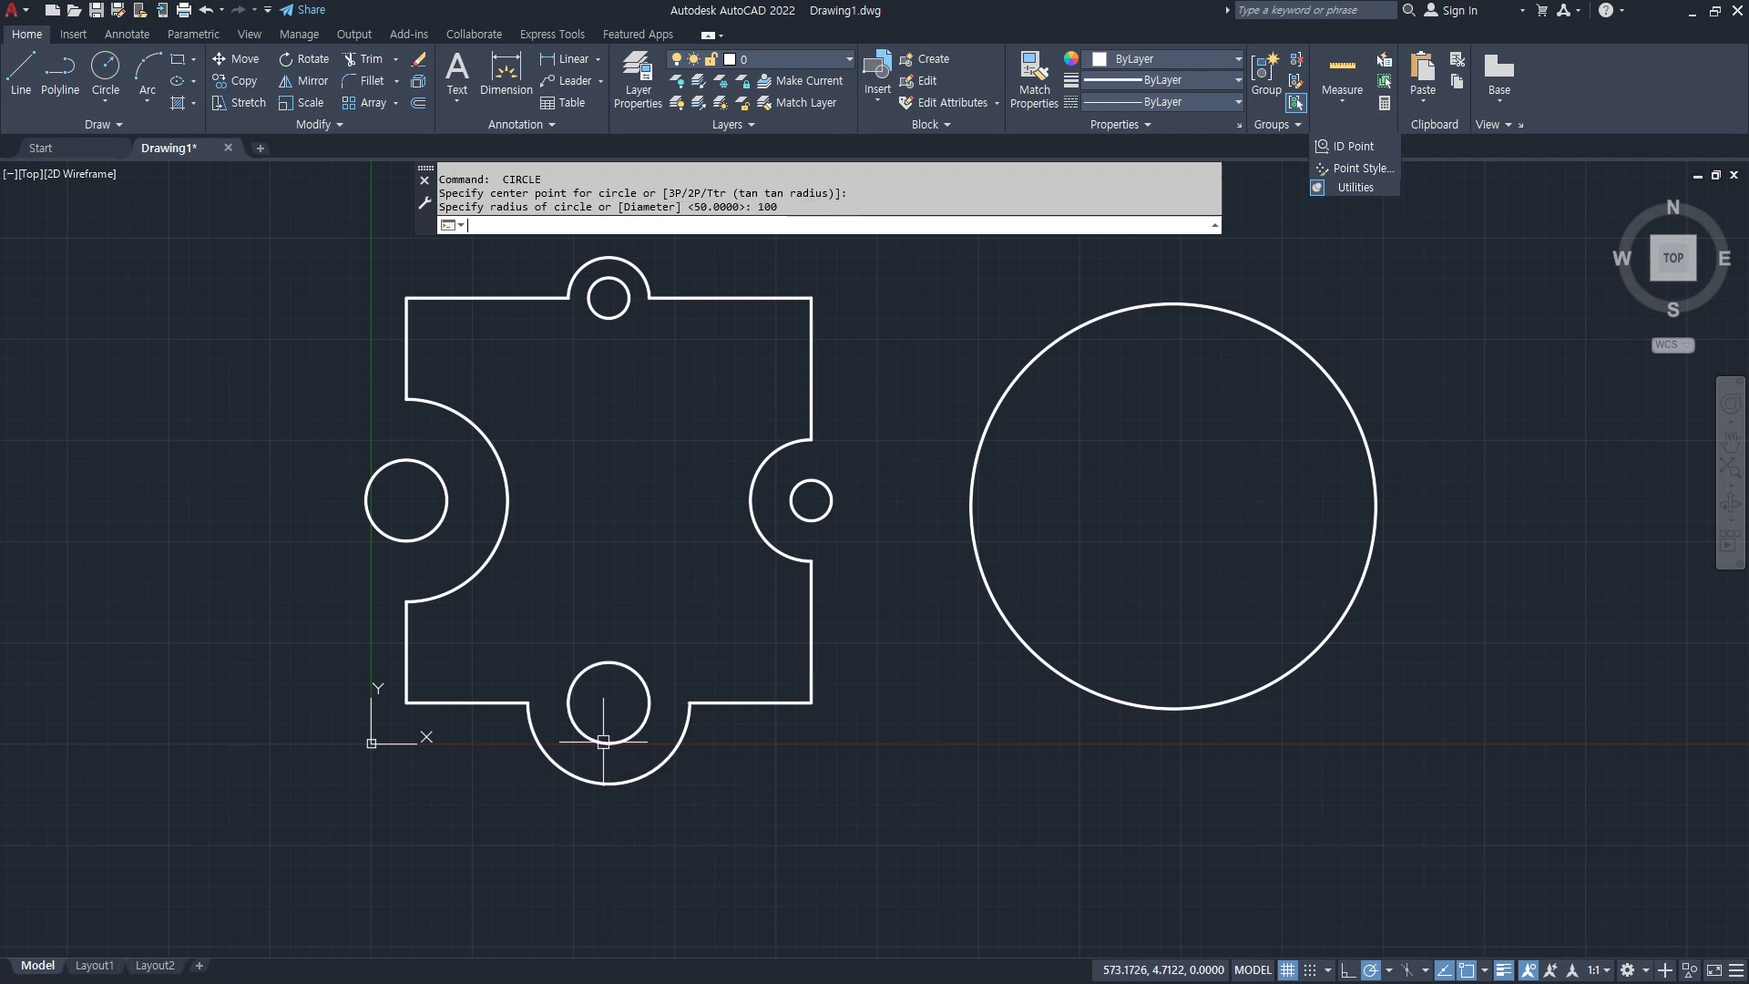
{"action": "mouse_move", "coordinate": [628, 261]}
{"action": "left_mouse_down"}
{"action": "mouse_move", "coordinate": [415, 401]}
{"action": "mouse_move", "coordinate": [424, 629]}
{"action": "mouse_move", "coordinate": [537, 770]}
{"action": "mouse_move", "coordinate": [806, 711]}
{"action": "mouse_move", "coordinate": [794, 330]}
{"action": "mouse_move", "coordinate": [670, 265]}
{"action": "mouse_move", "coordinate": [597, 311]}
{"action": "left_mouse_up"}
{"action": "mouse_move", "coordinate": [603, 680]}
{"action": "left_mouse_down"}
{"action": "mouse_move", "coordinate": [611, 703]}
{"action": "mouse_move", "coordinate": [633, 684]}
{"action": "left_mouse_up"}
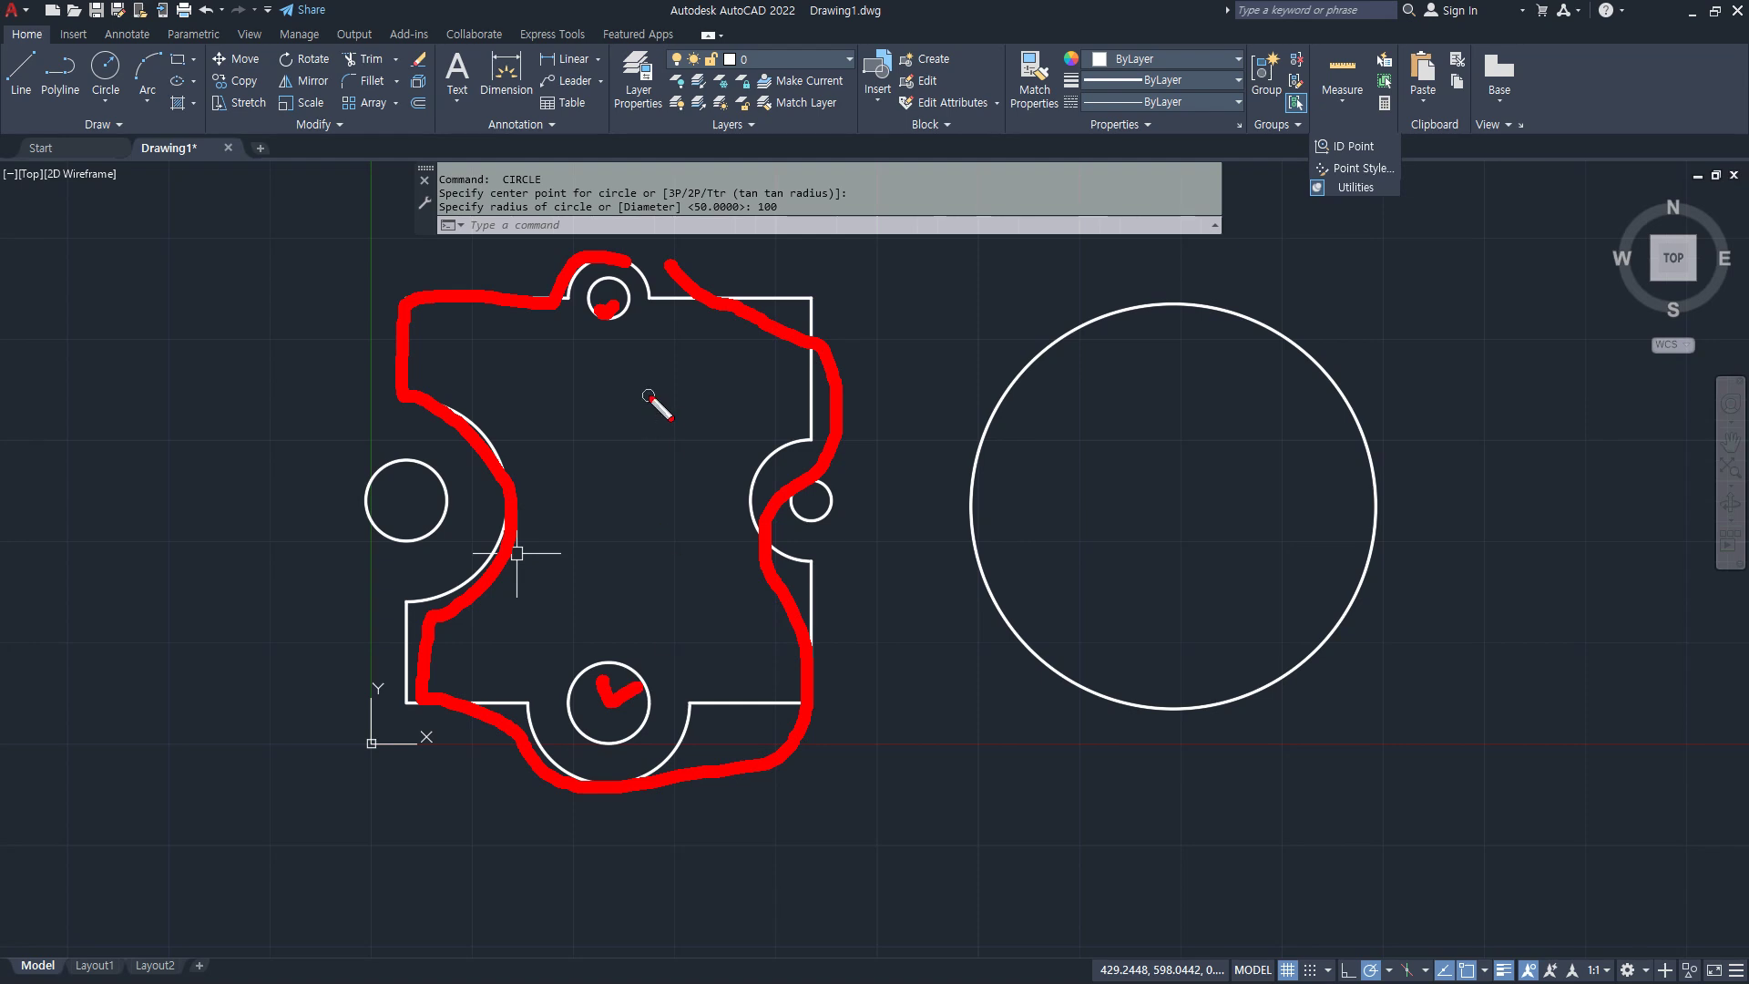
{"action": "key", "text": "Escape"}
Step: Try to measure the irregular shape with AREA's Subtract area and Object options, and cancel the command
{"action": "type", "text": "aa"}
{"action": "key", "text": "Return"}
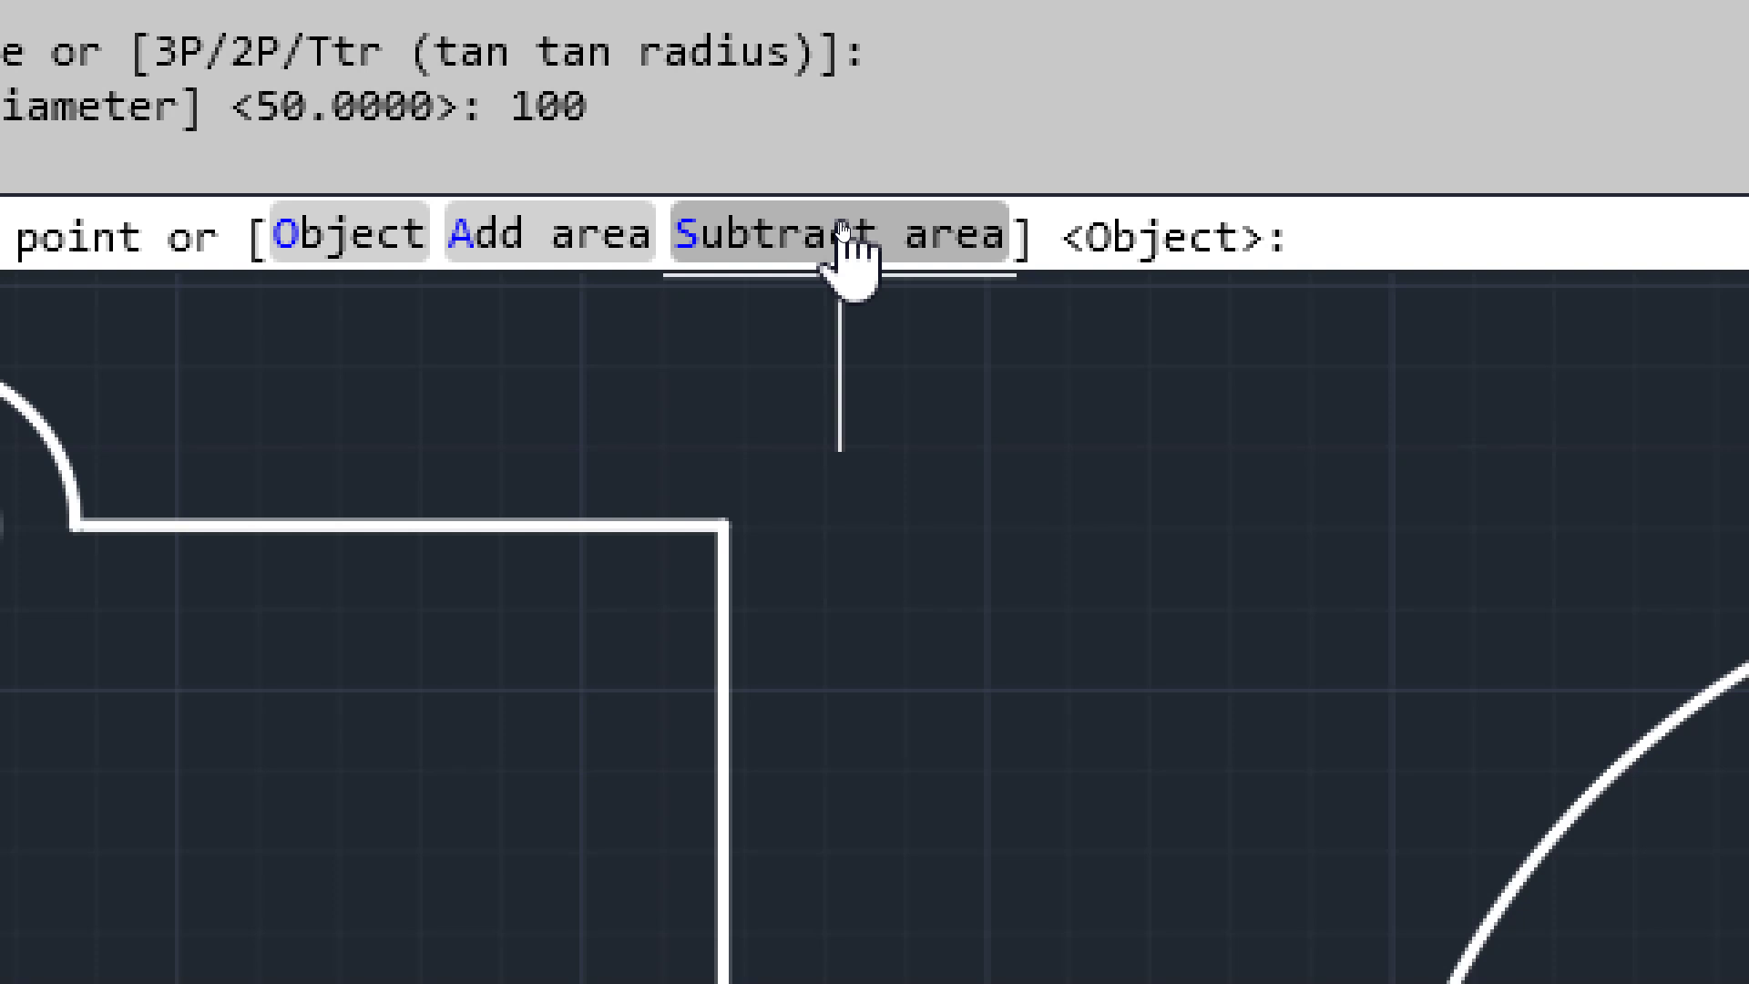
{"action": "left_click", "coordinate": [844, 233]}
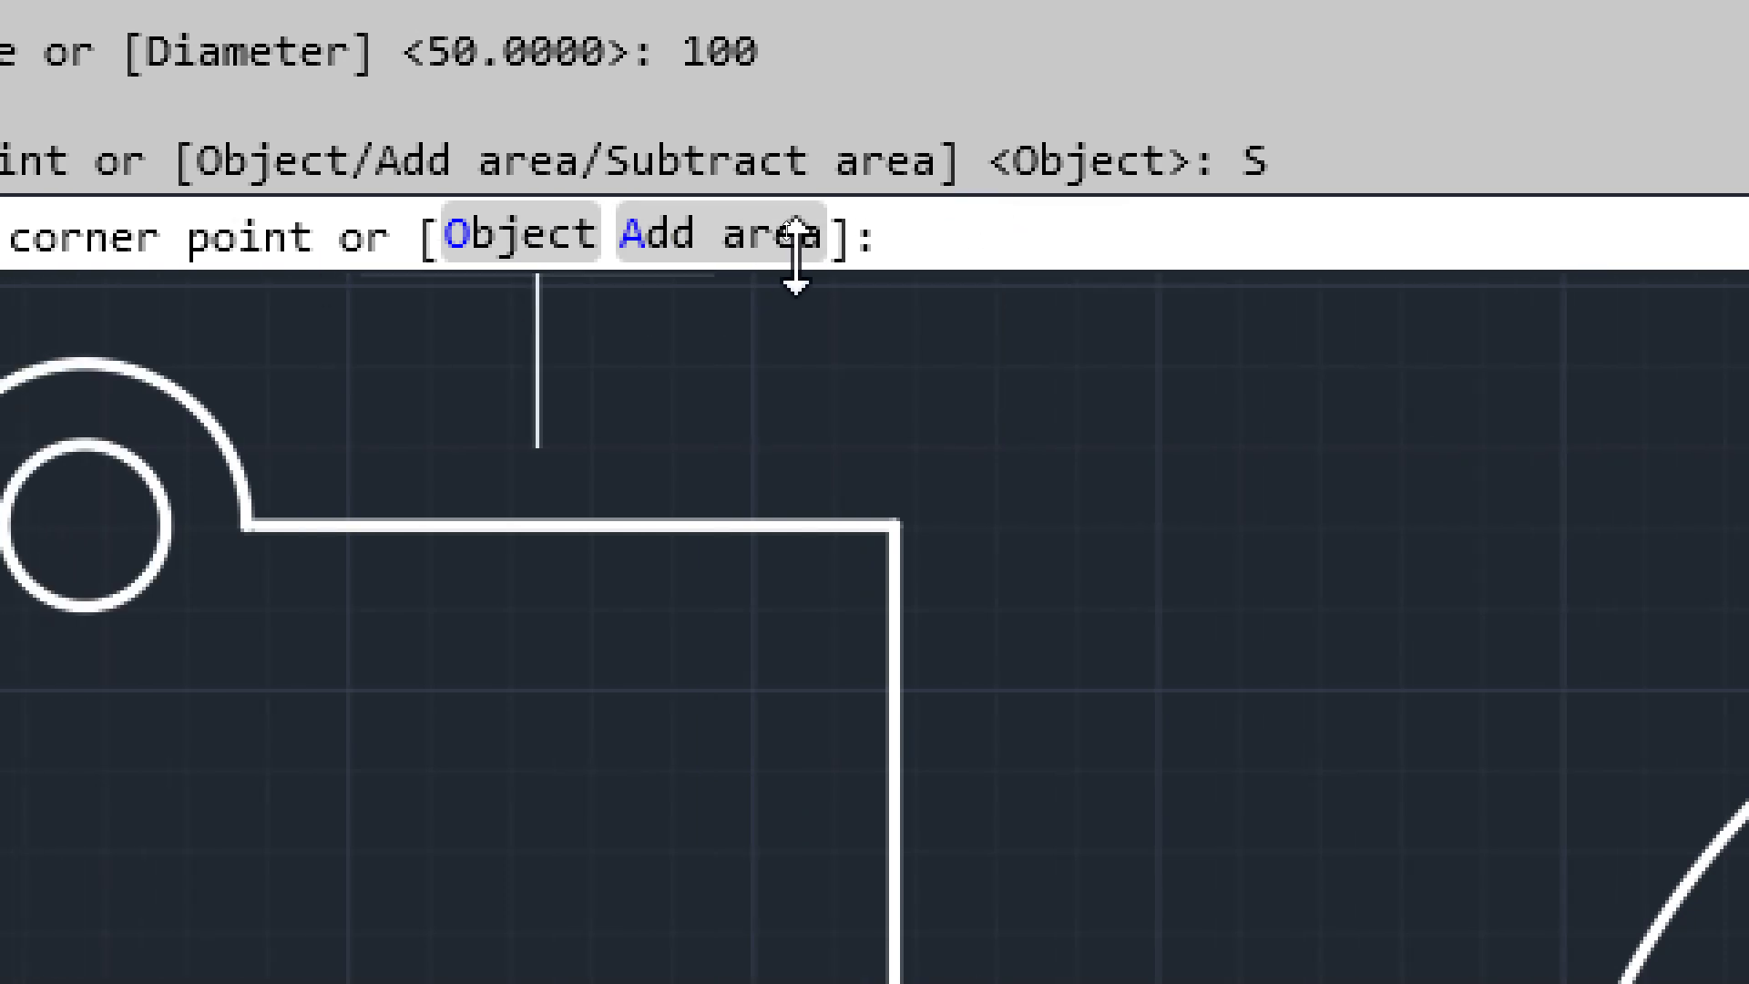
{"action": "left_click", "coordinate": [558, 245]}
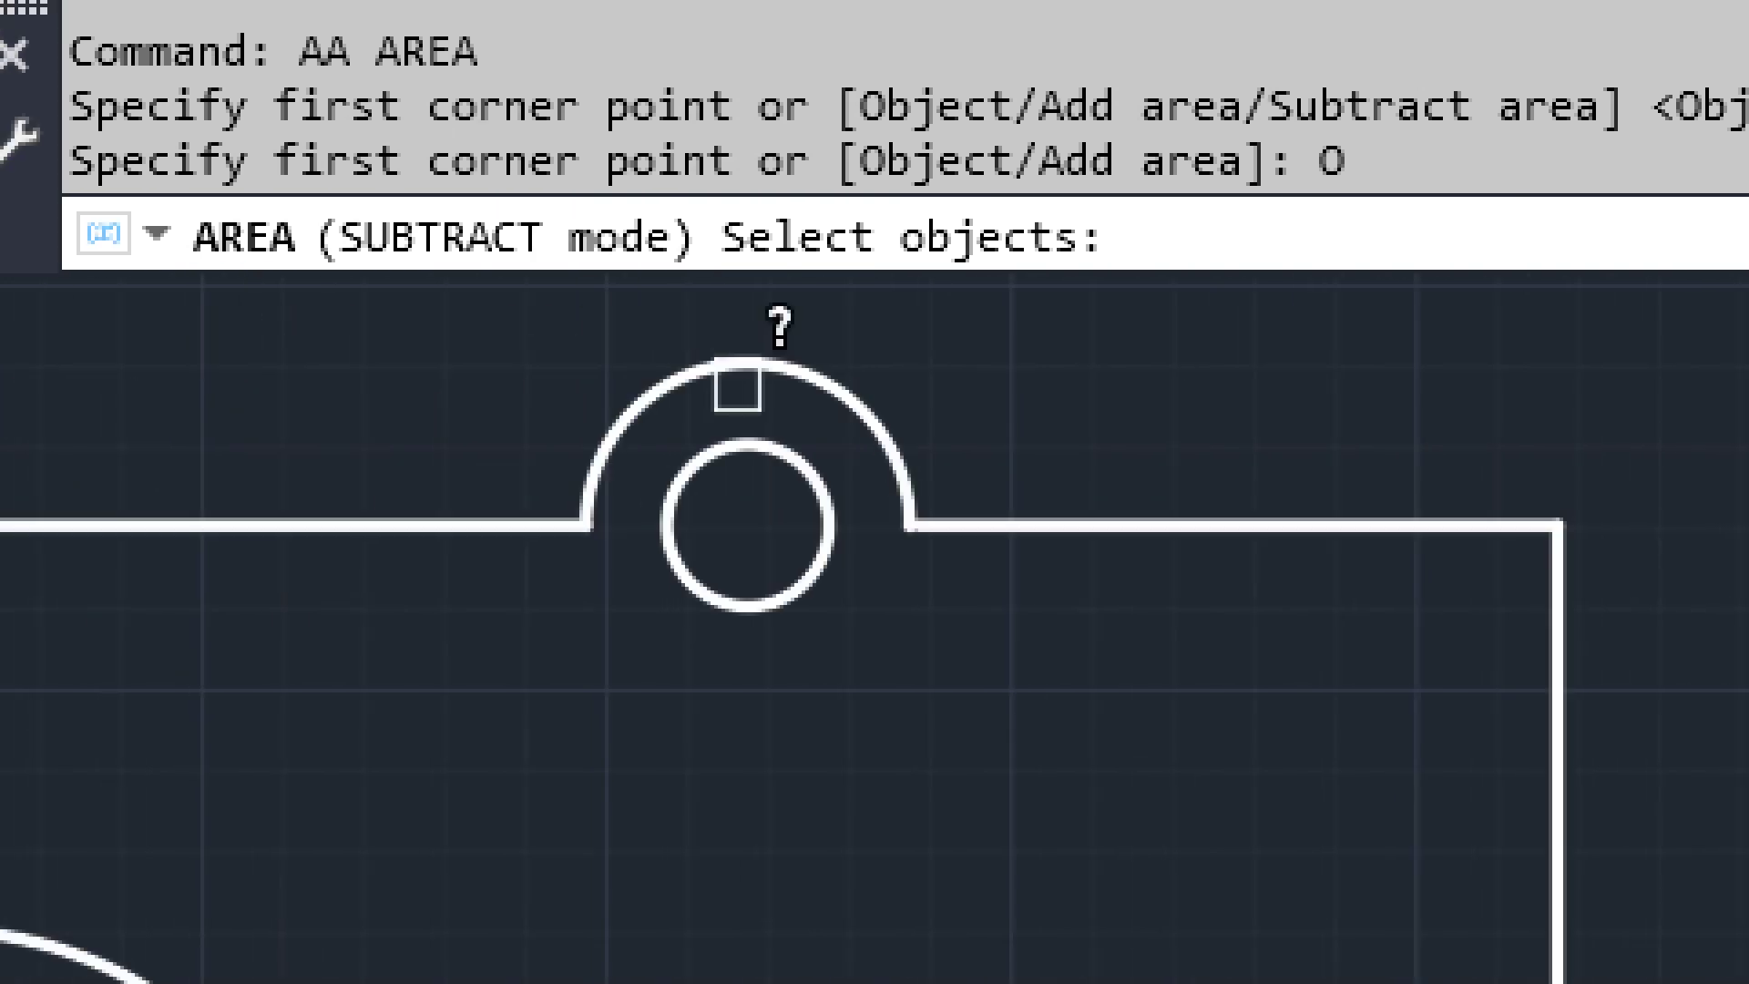
{"action": "left_click", "coordinate": [749, 361]}
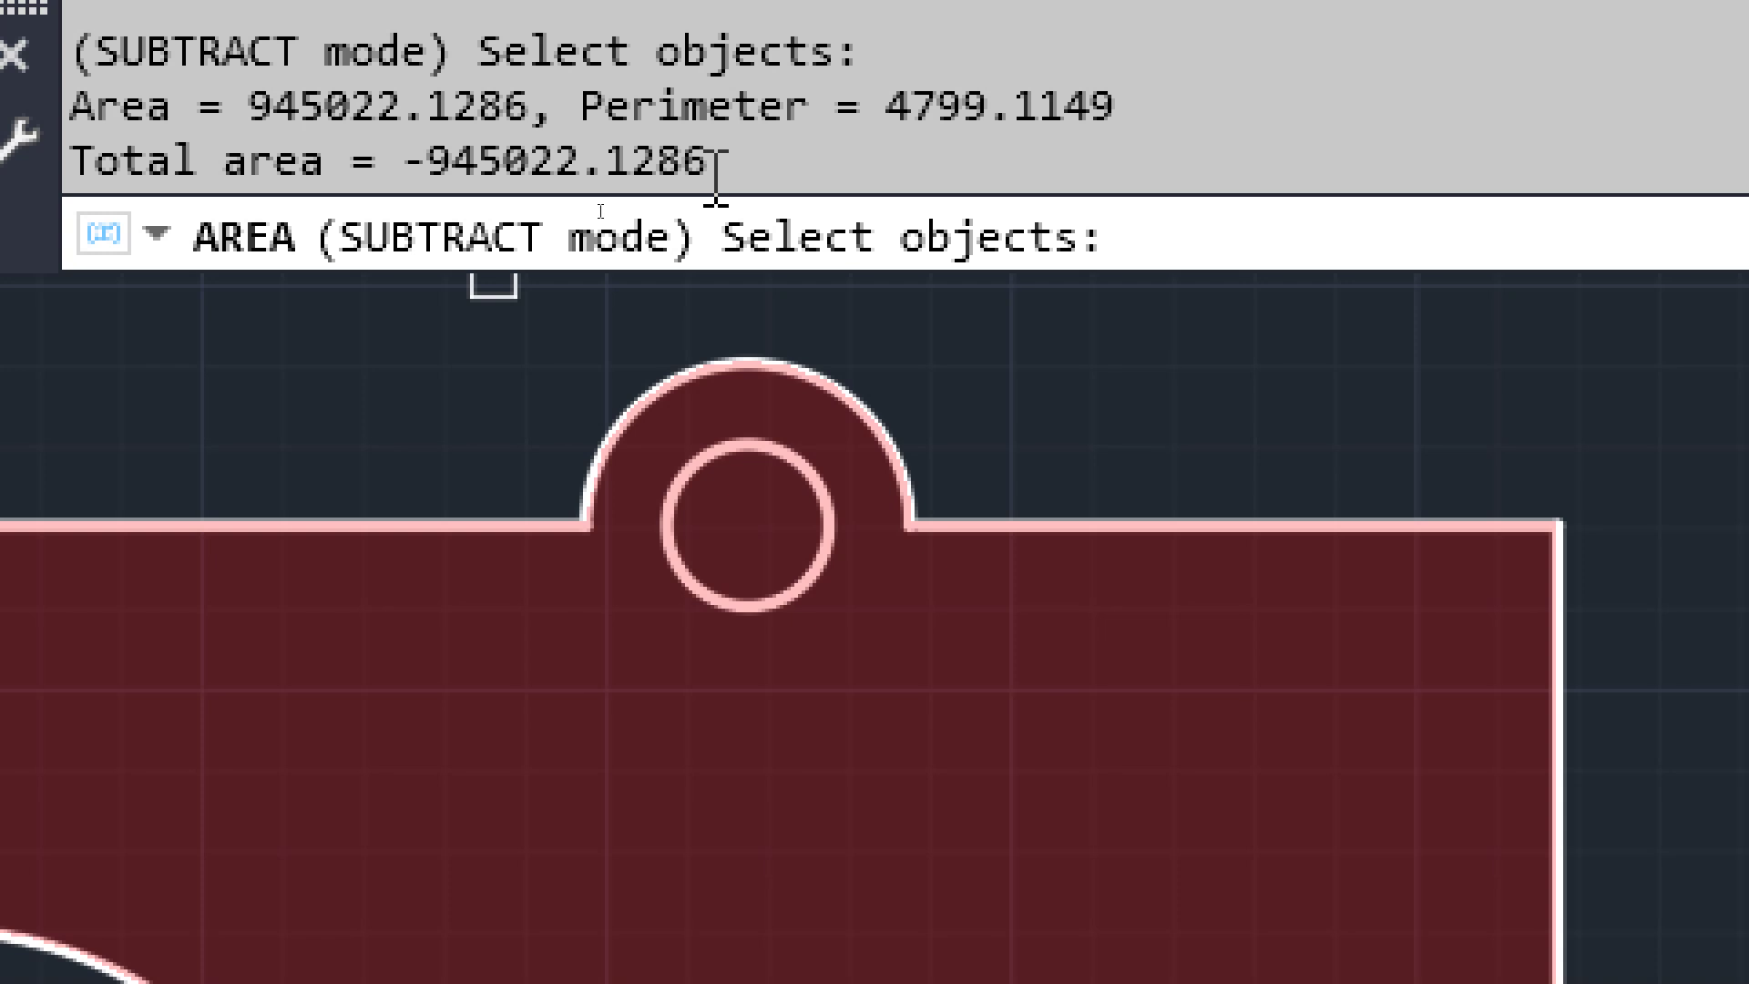
{"action": "key", "text": "Escape"}
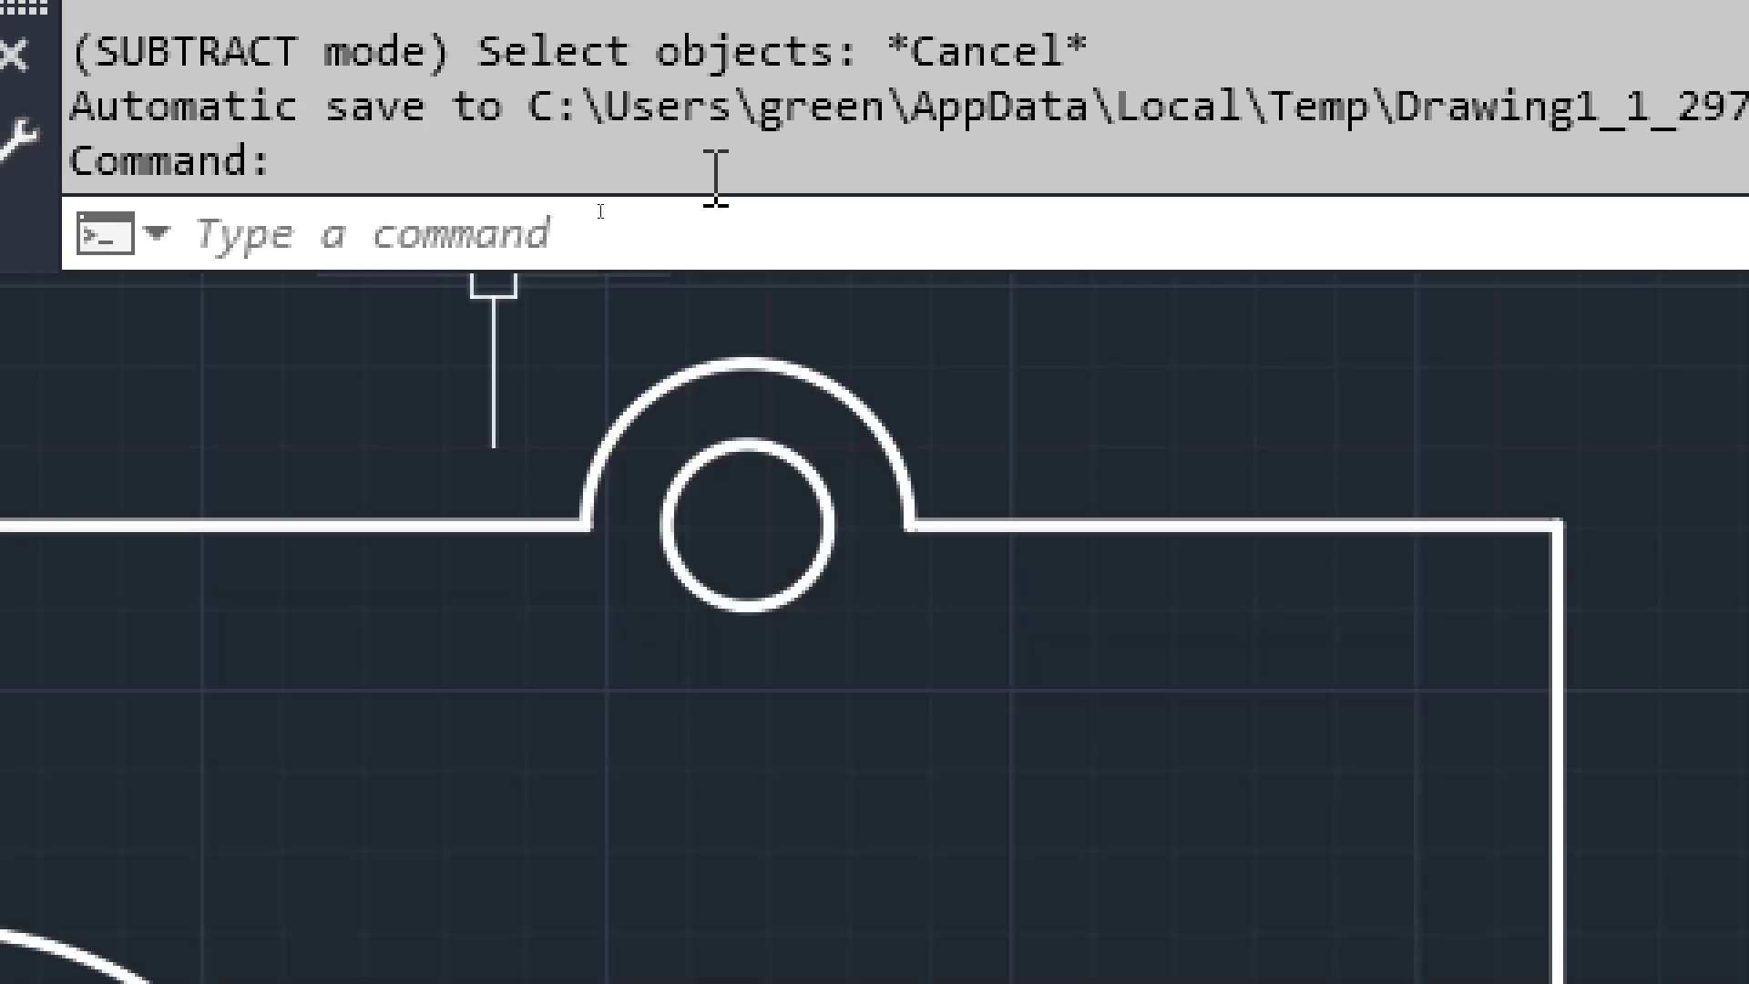
Step: Add the irregular shape's area to a running AREA total with the Add area and Object options
{"action": "key", "text": "Return"}
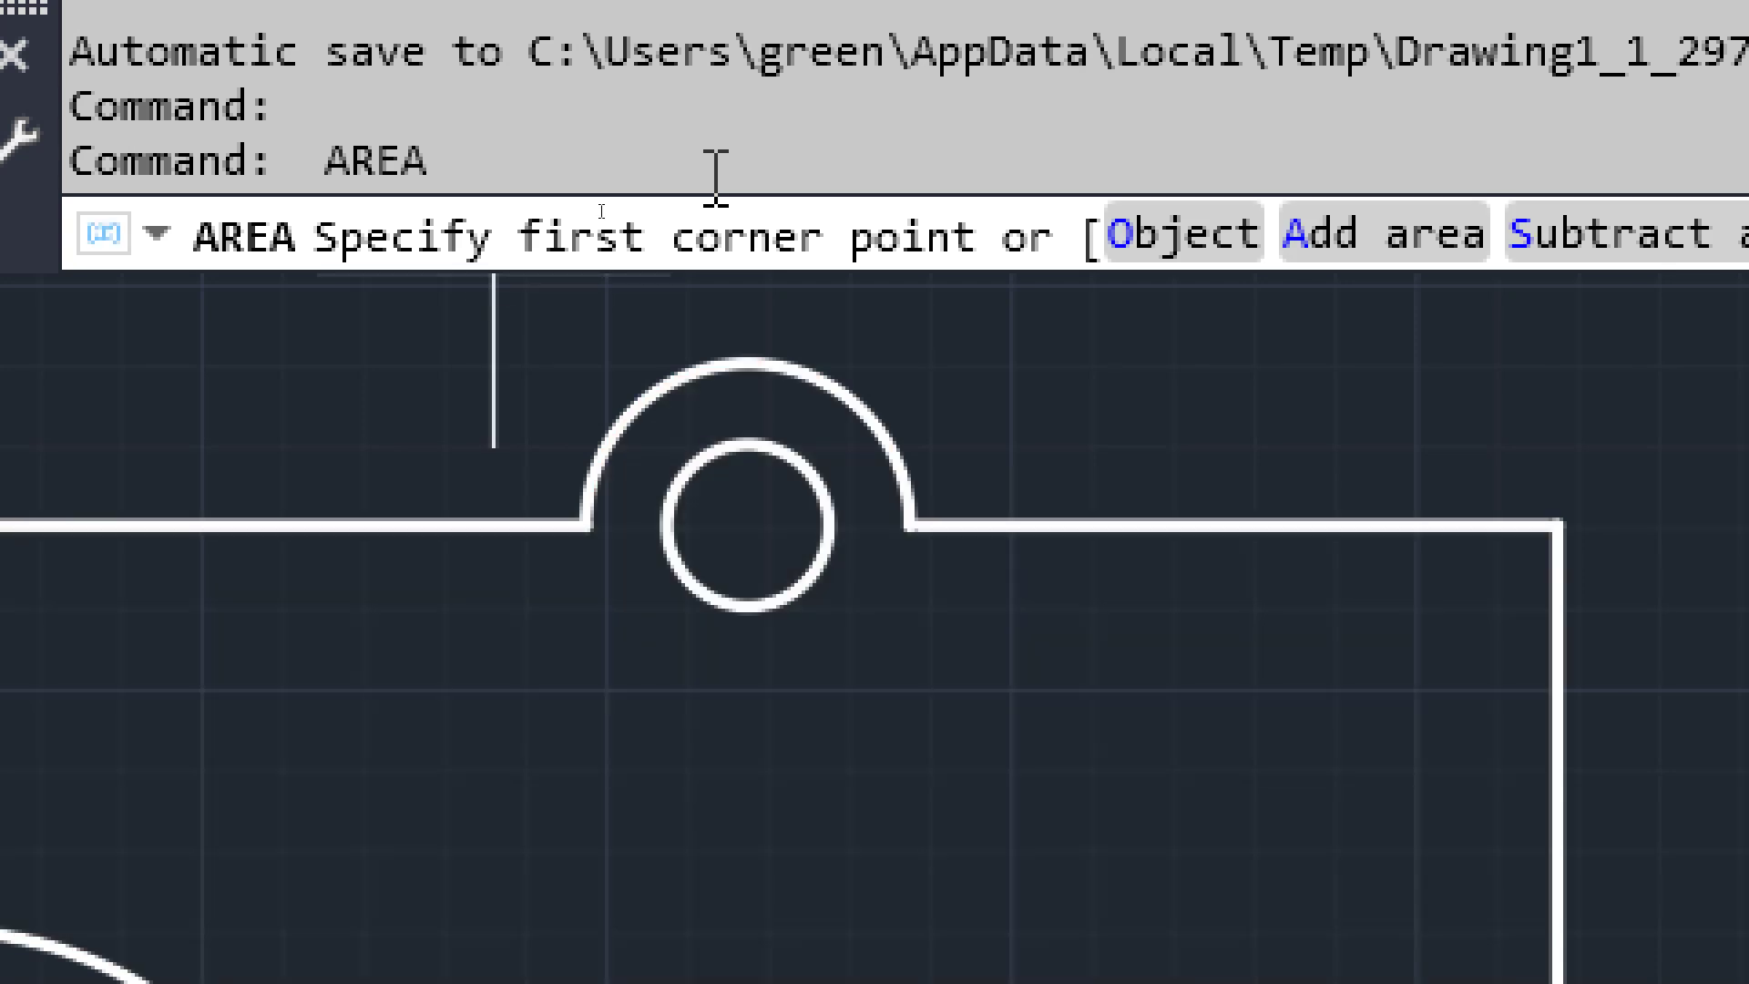
{"action": "left_click", "coordinate": [1357, 227]}
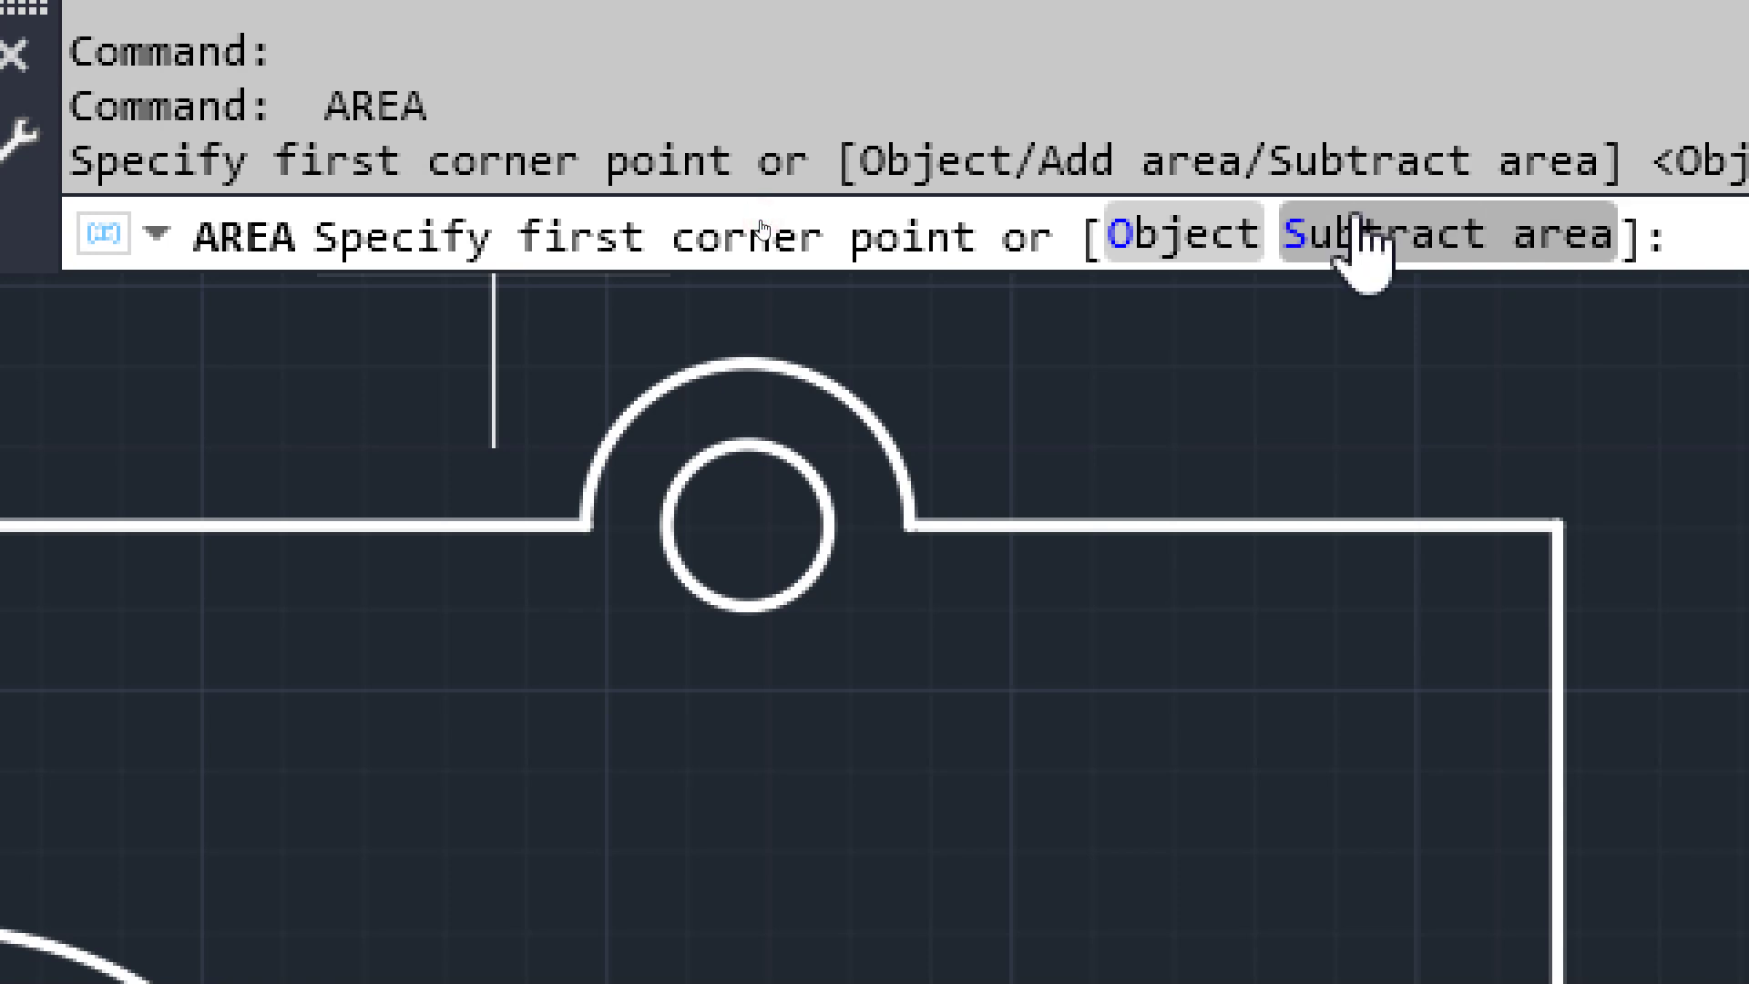
{"action": "left_click", "coordinate": [1129, 234]}
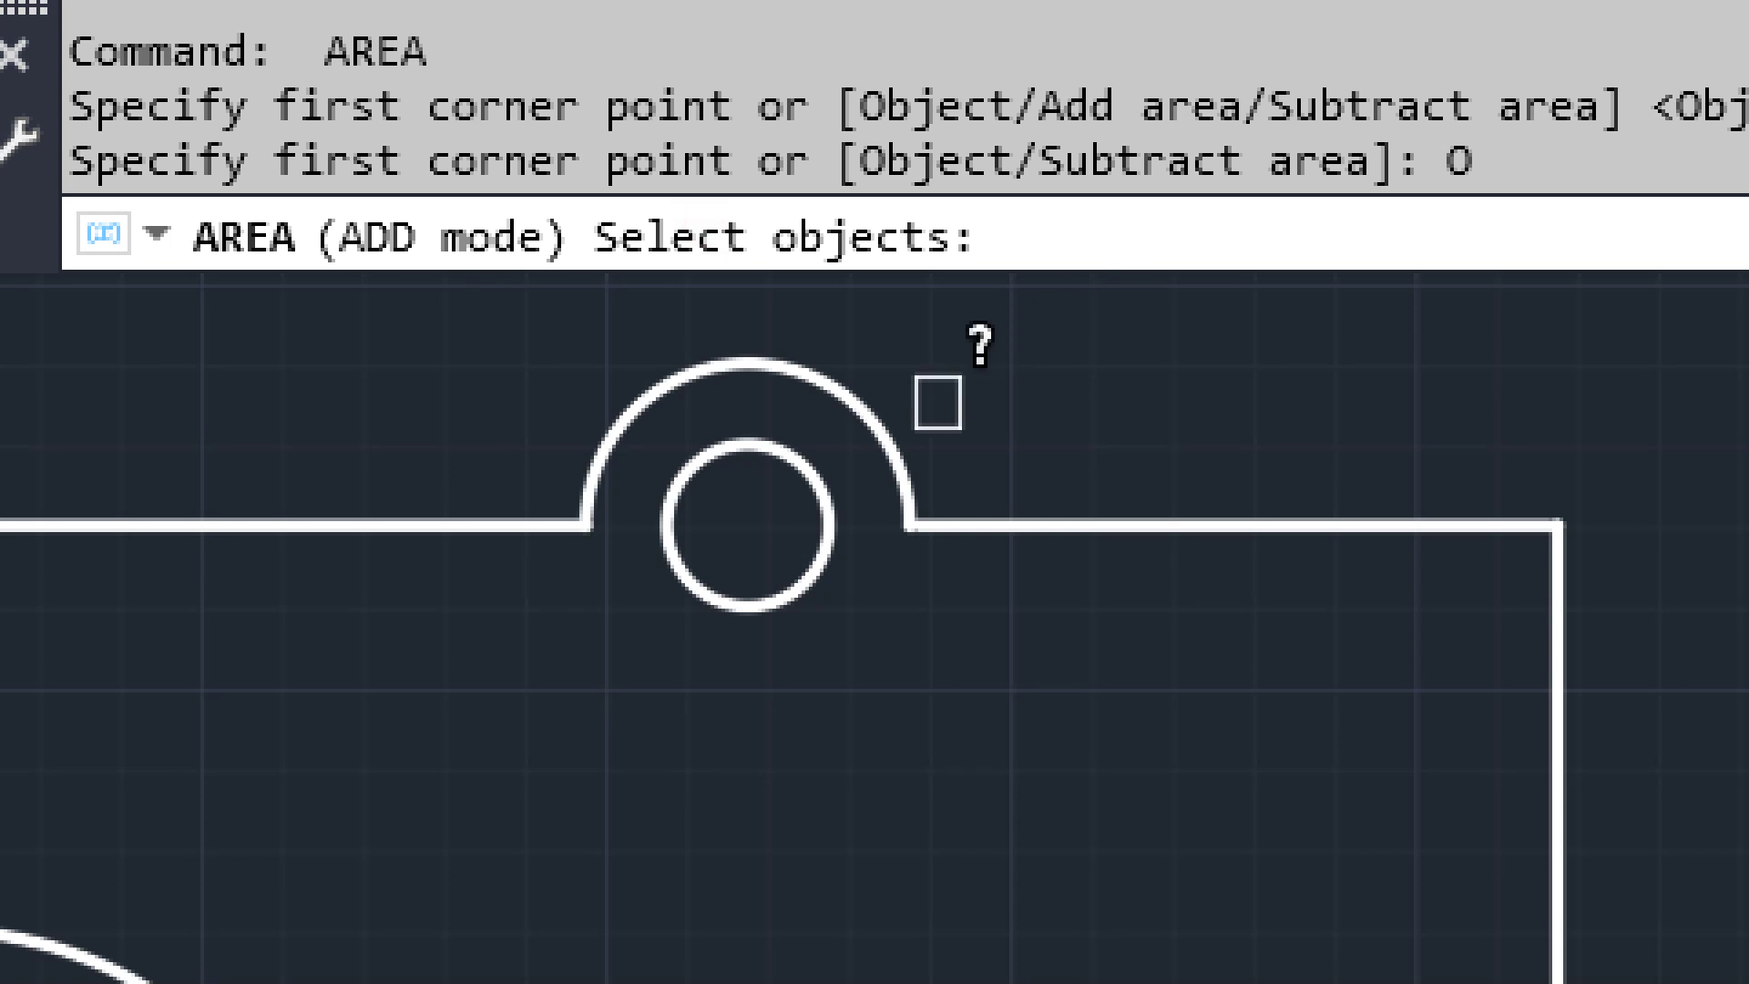
{"action": "left_click", "coordinate": [871, 414]}
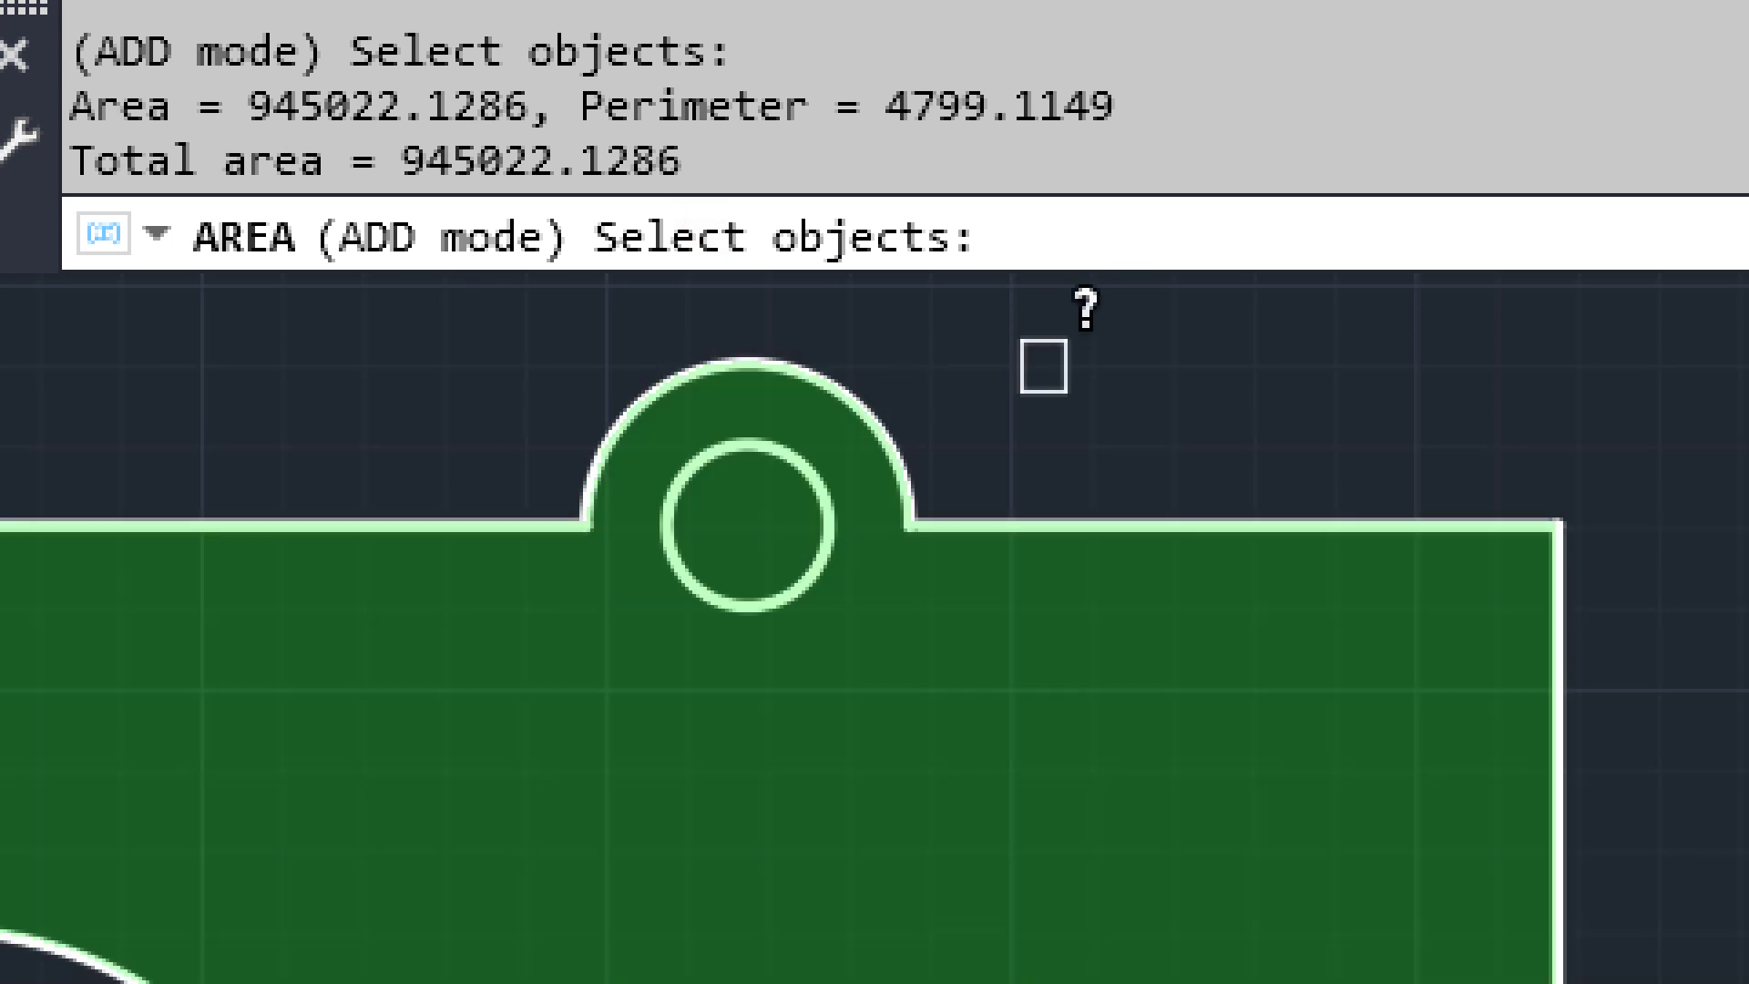
{"action": "key", "text": "Return"}
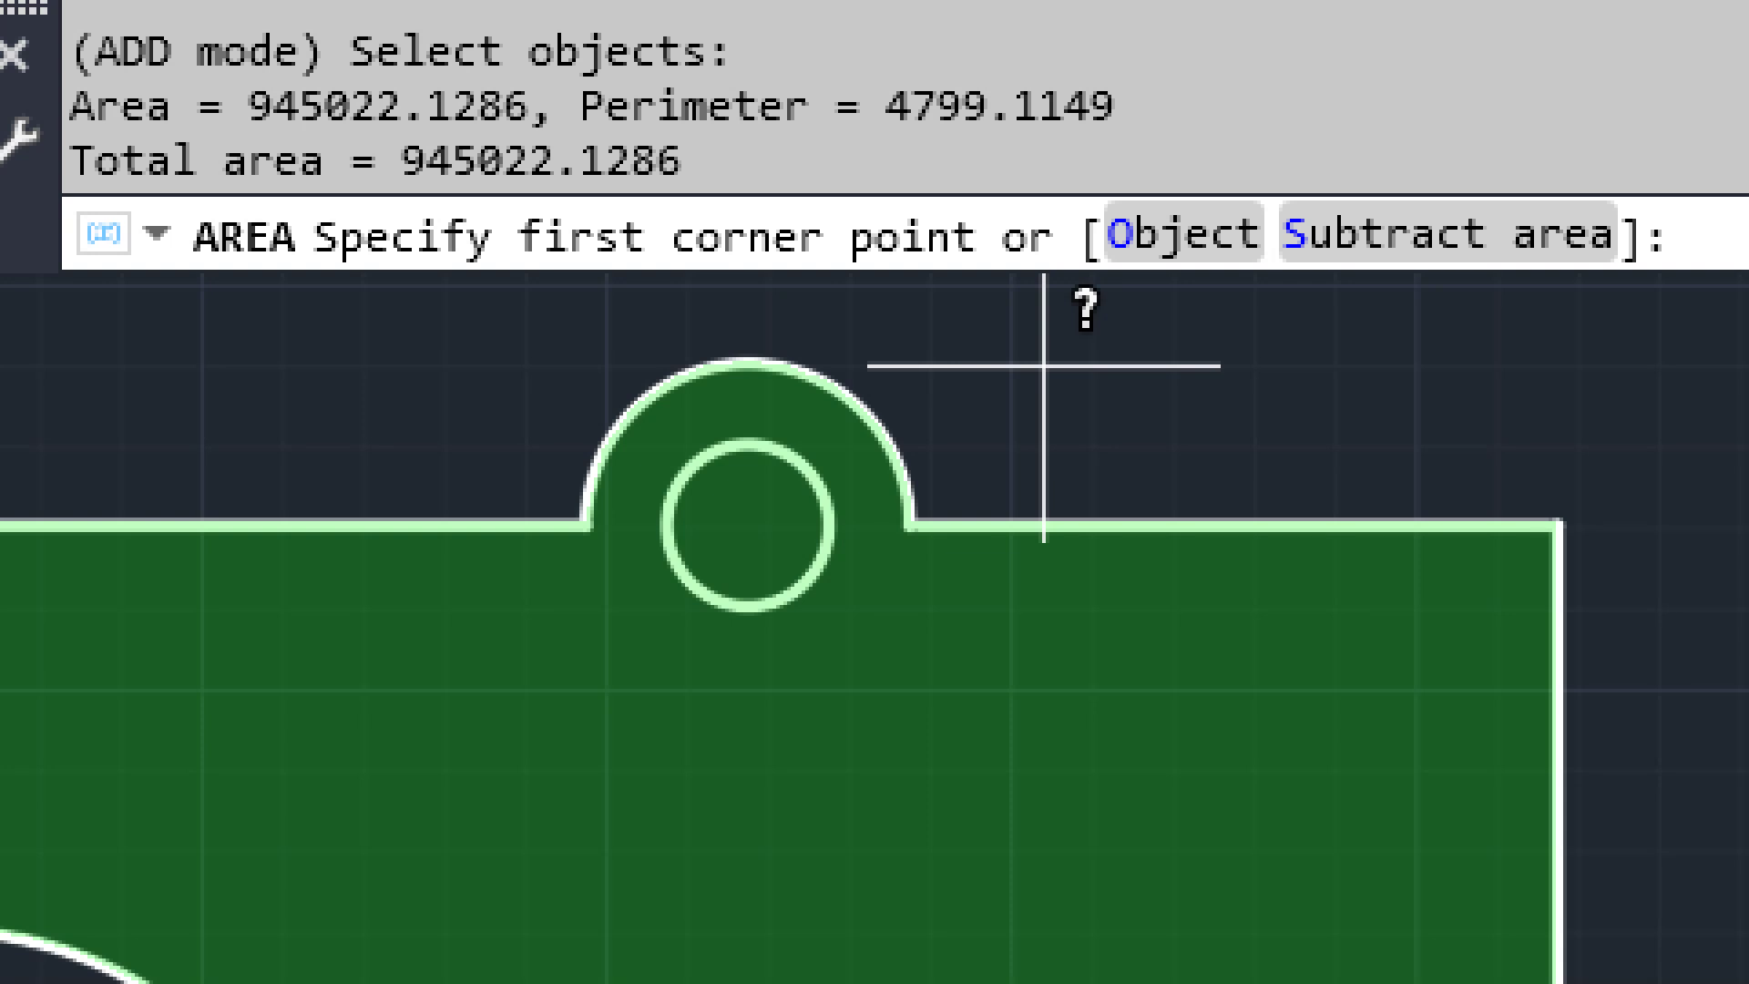
Step: Subtract the circles inside the top and bottom bumps from the total area as objects, and finish the AREA command
{"action": "left_click", "coordinate": [1424, 241]}
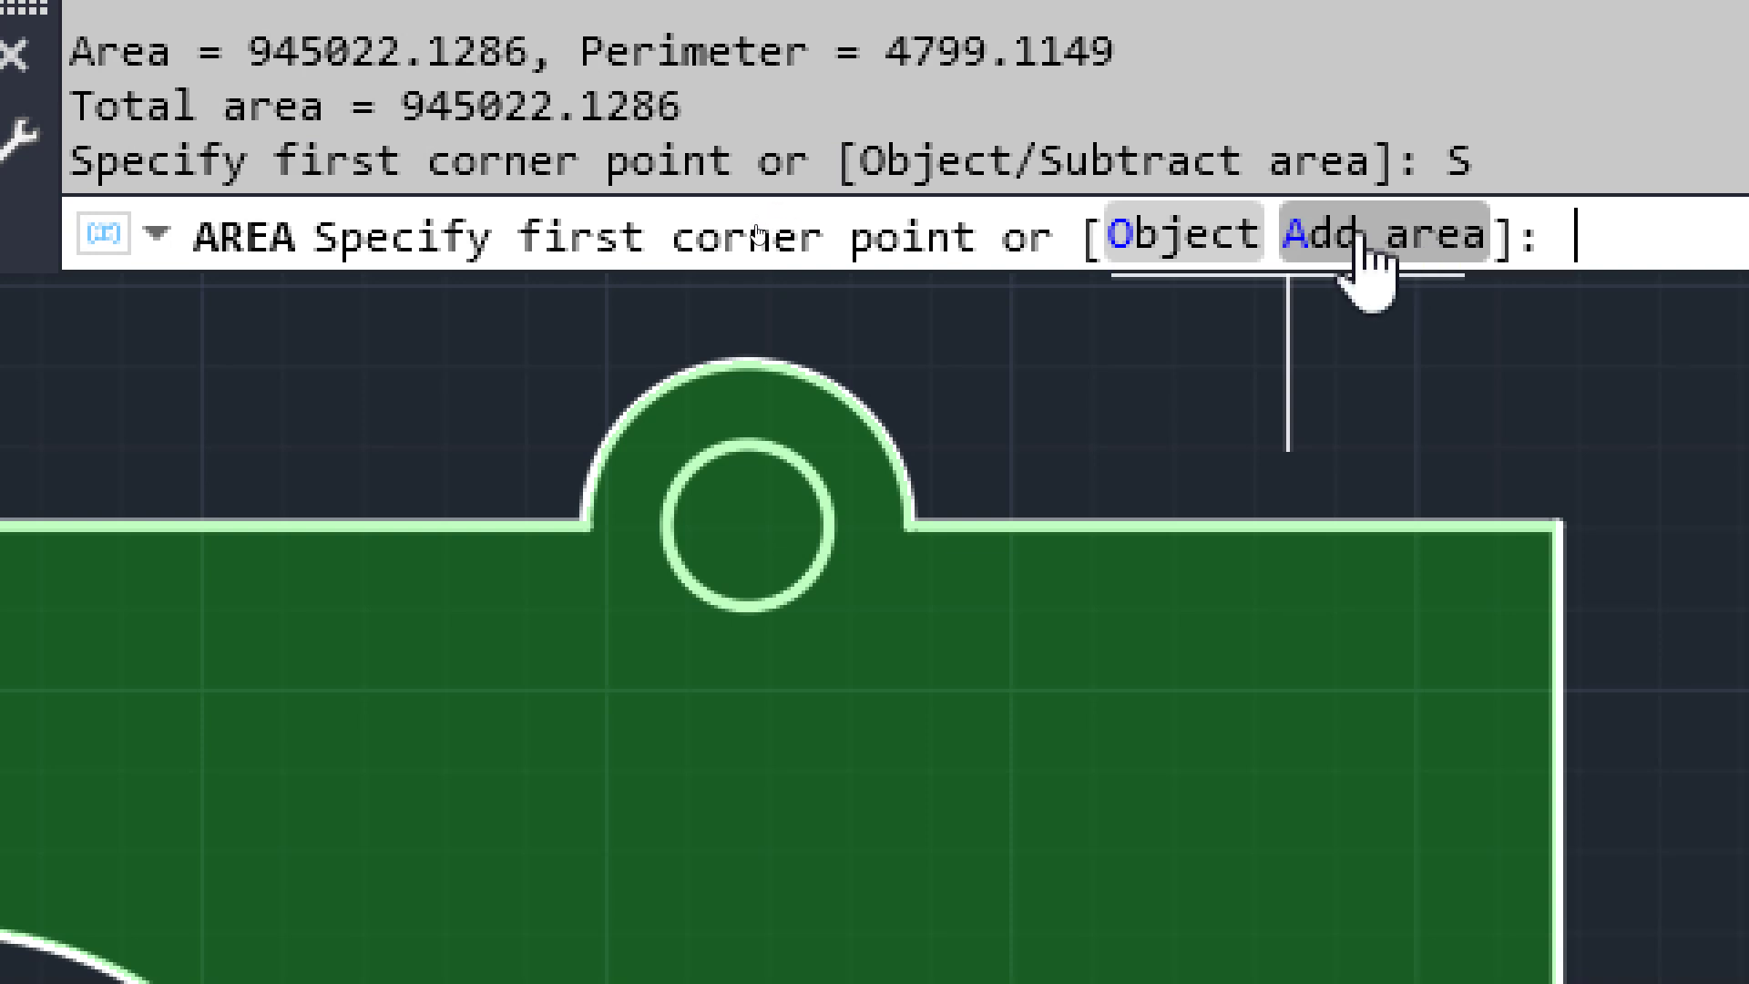
{"action": "left_click", "coordinate": [1241, 246]}
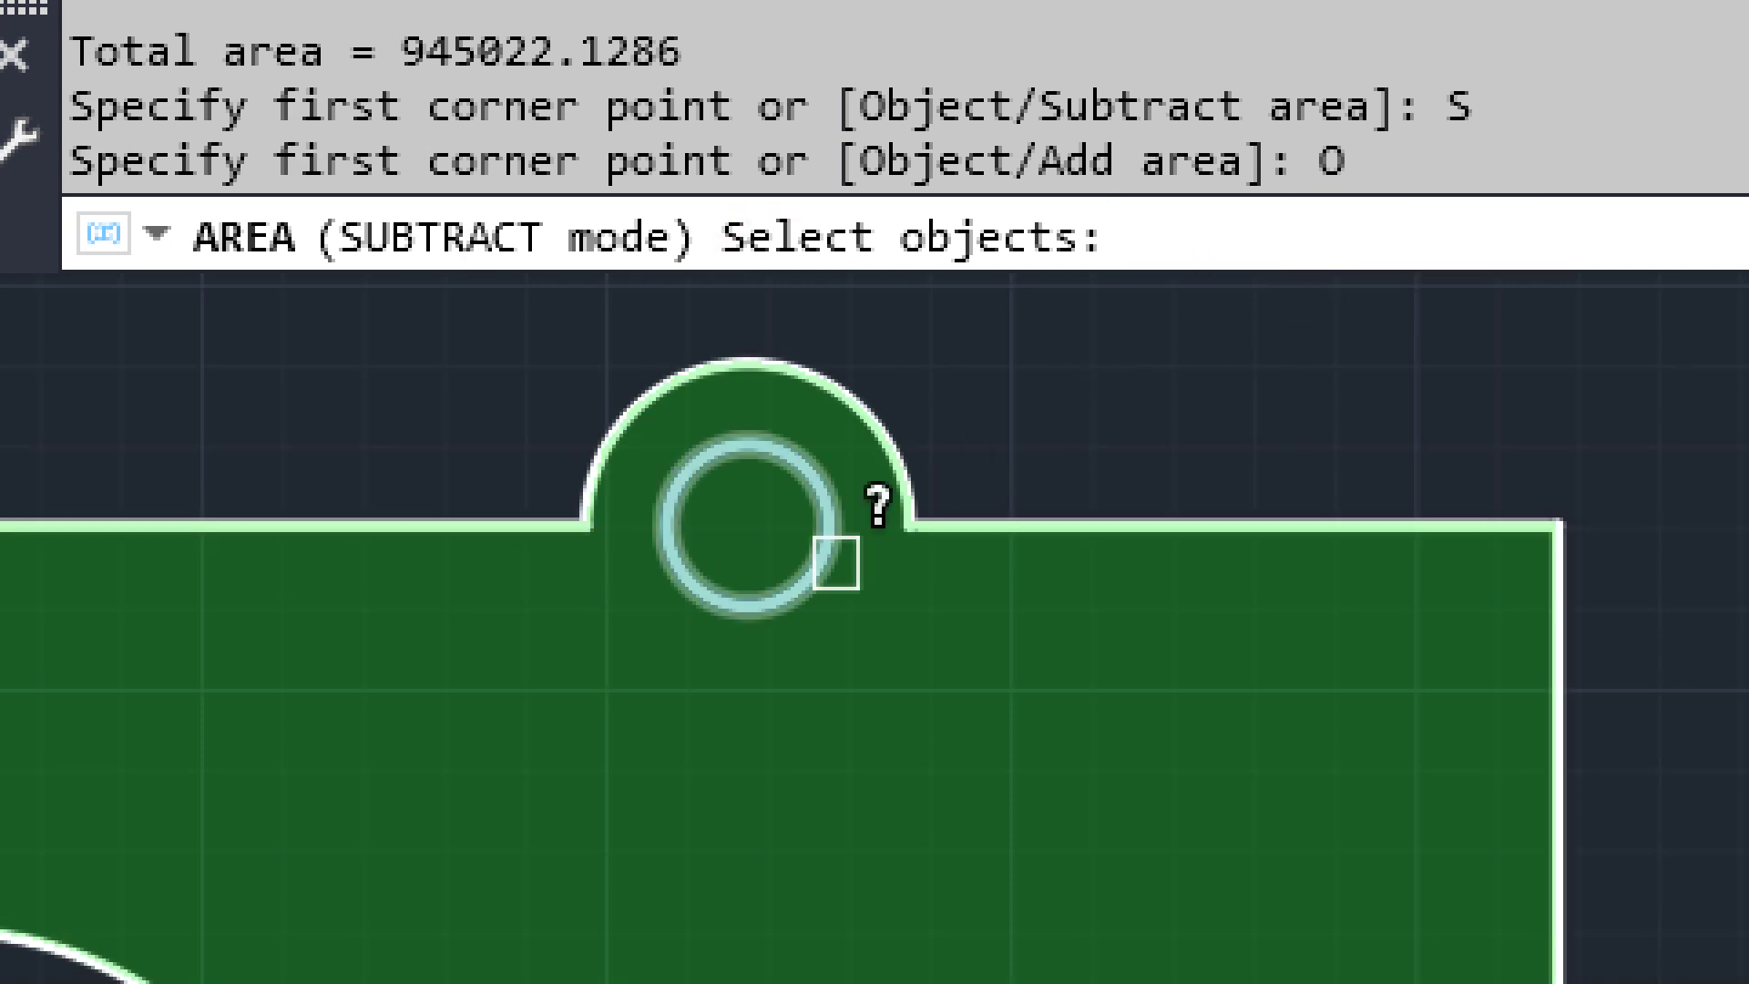
{"action": "left_click", "coordinate": [833, 562]}
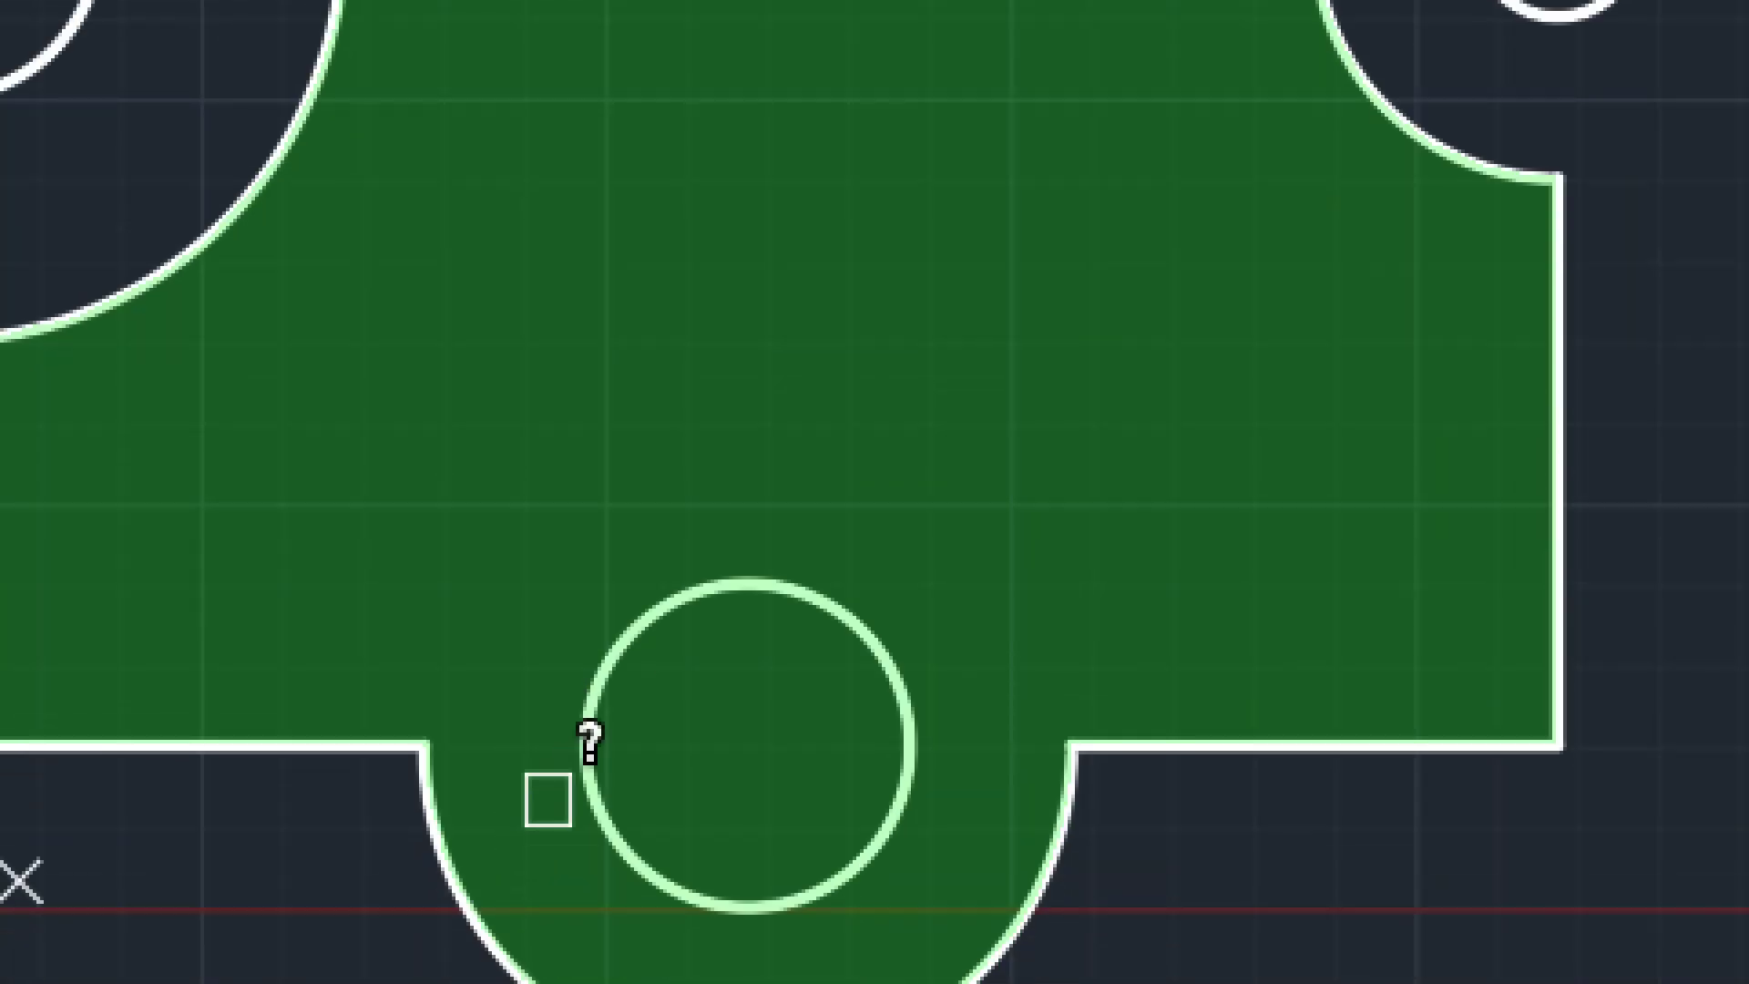
{"action": "left_click", "coordinate": [606, 783]}
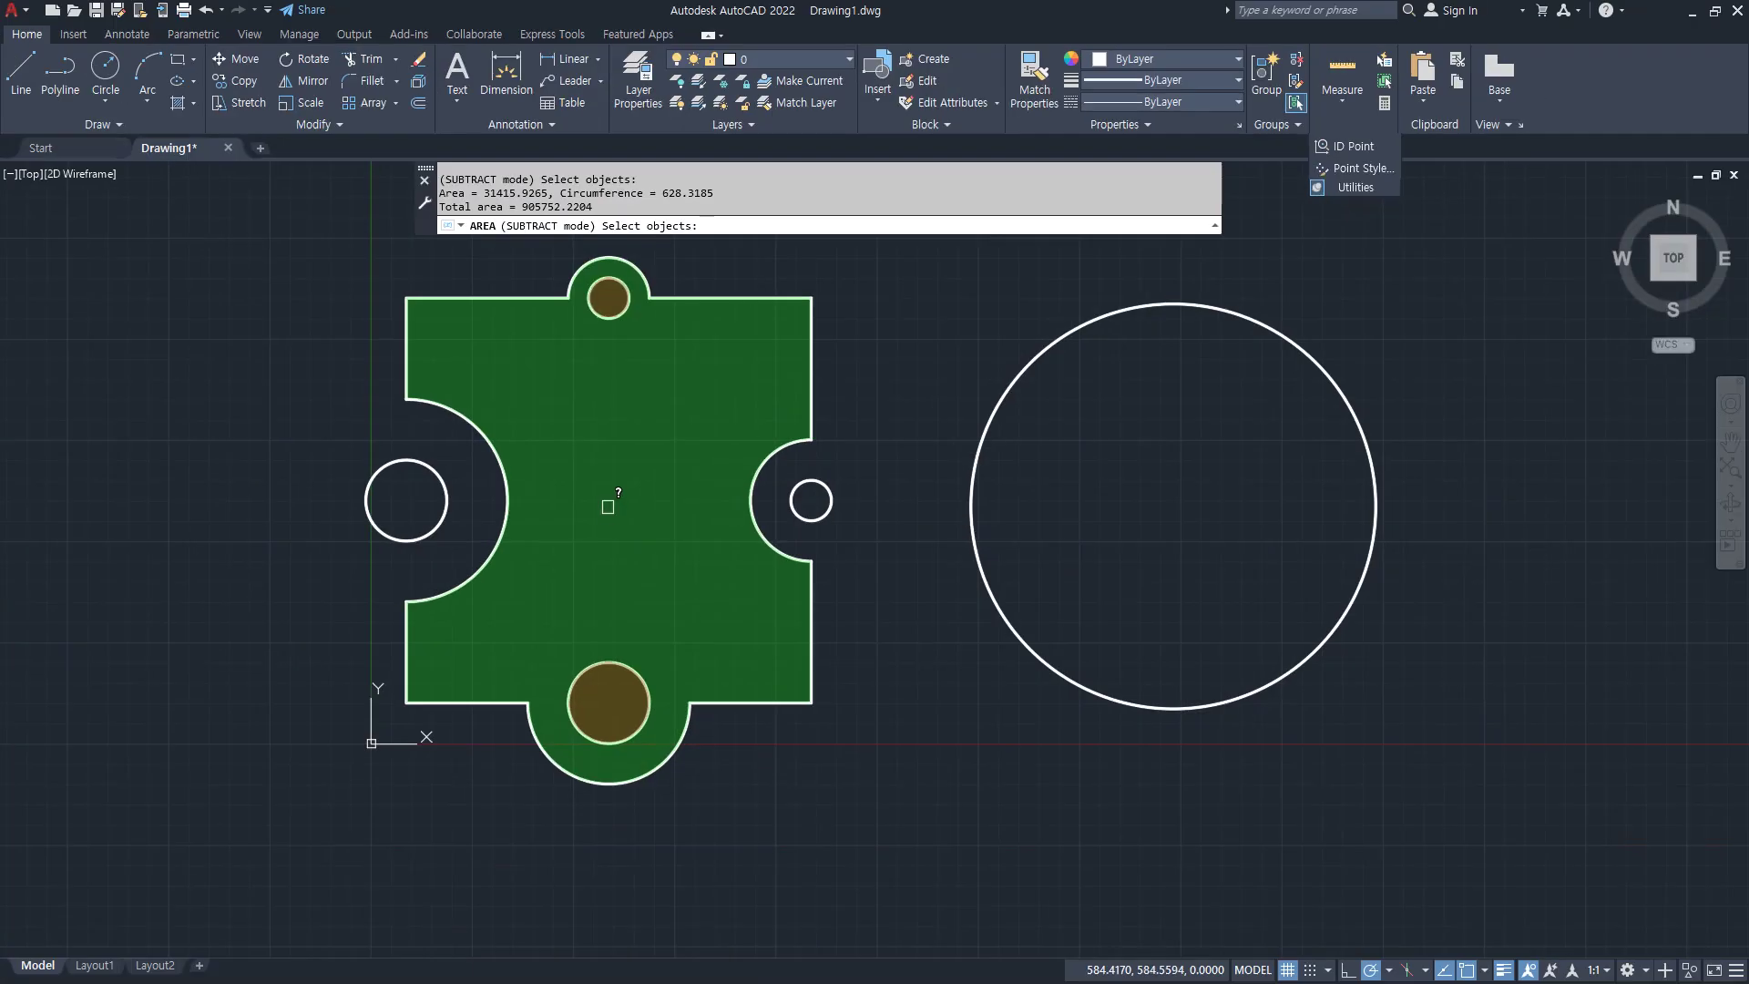
{"action": "key", "text": "Return"}
{"action": "key", "text": "Return"}
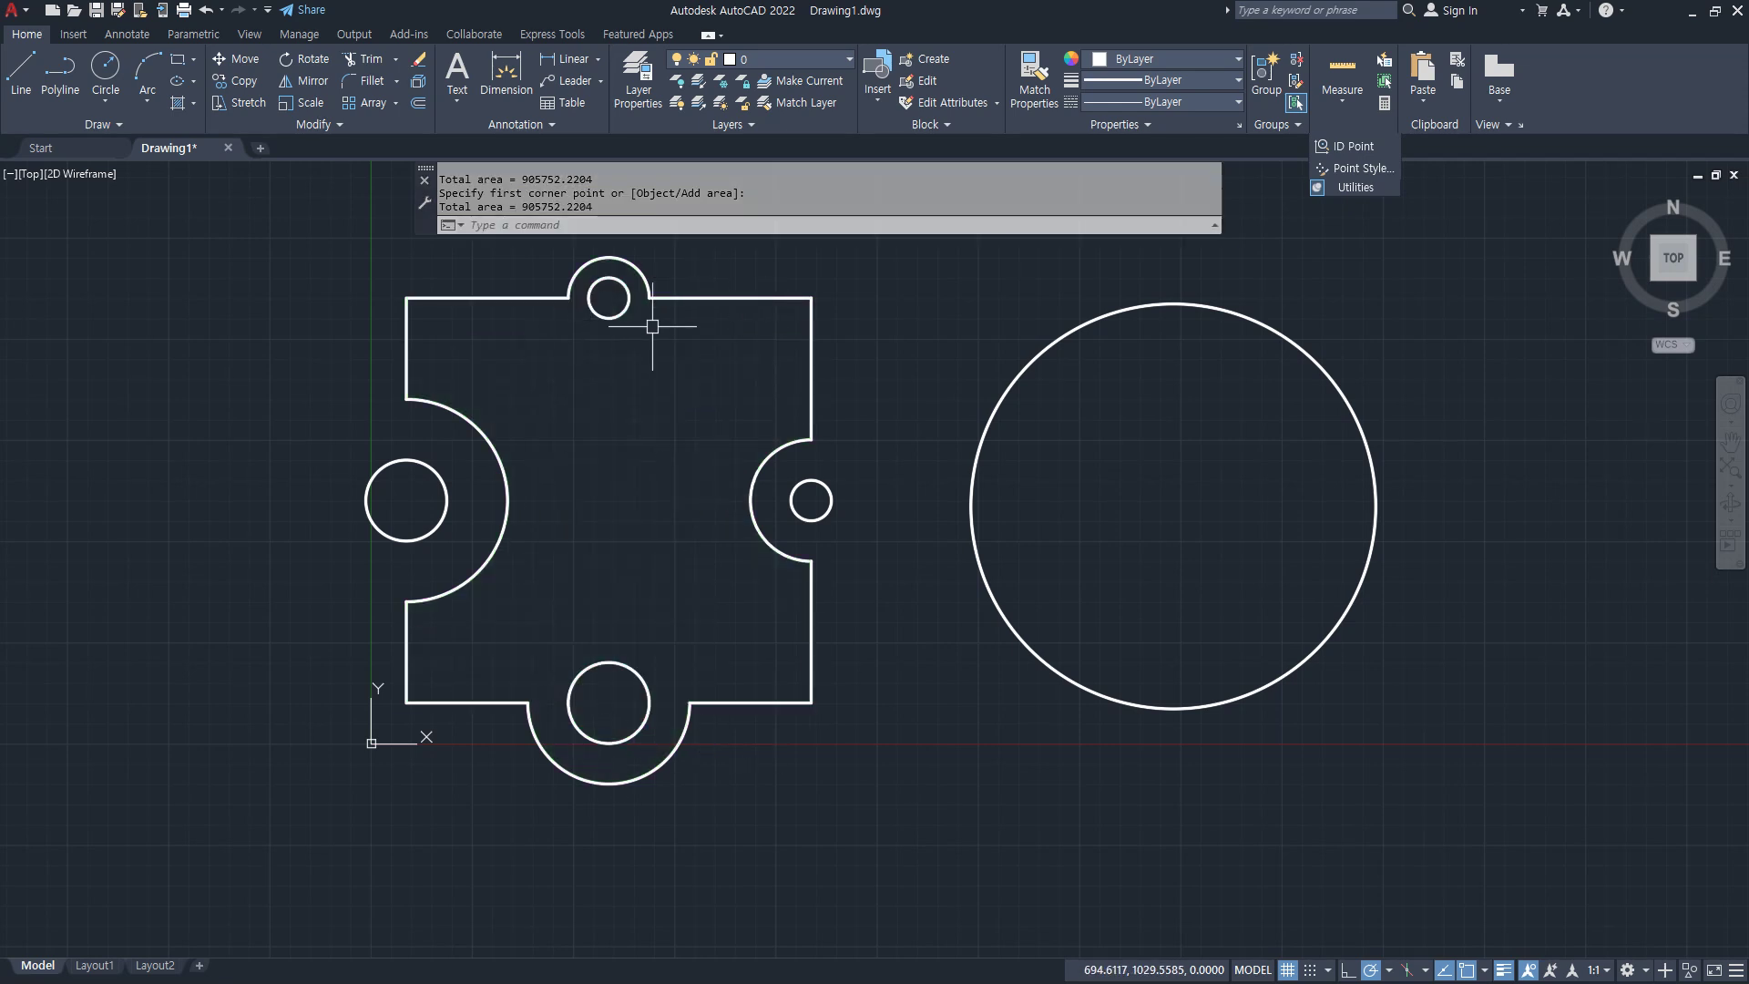
Step: Start a circle centred on the large circle's centre
{"action": "type", "text": "c"}
{"action": "key", "text": "Return"}
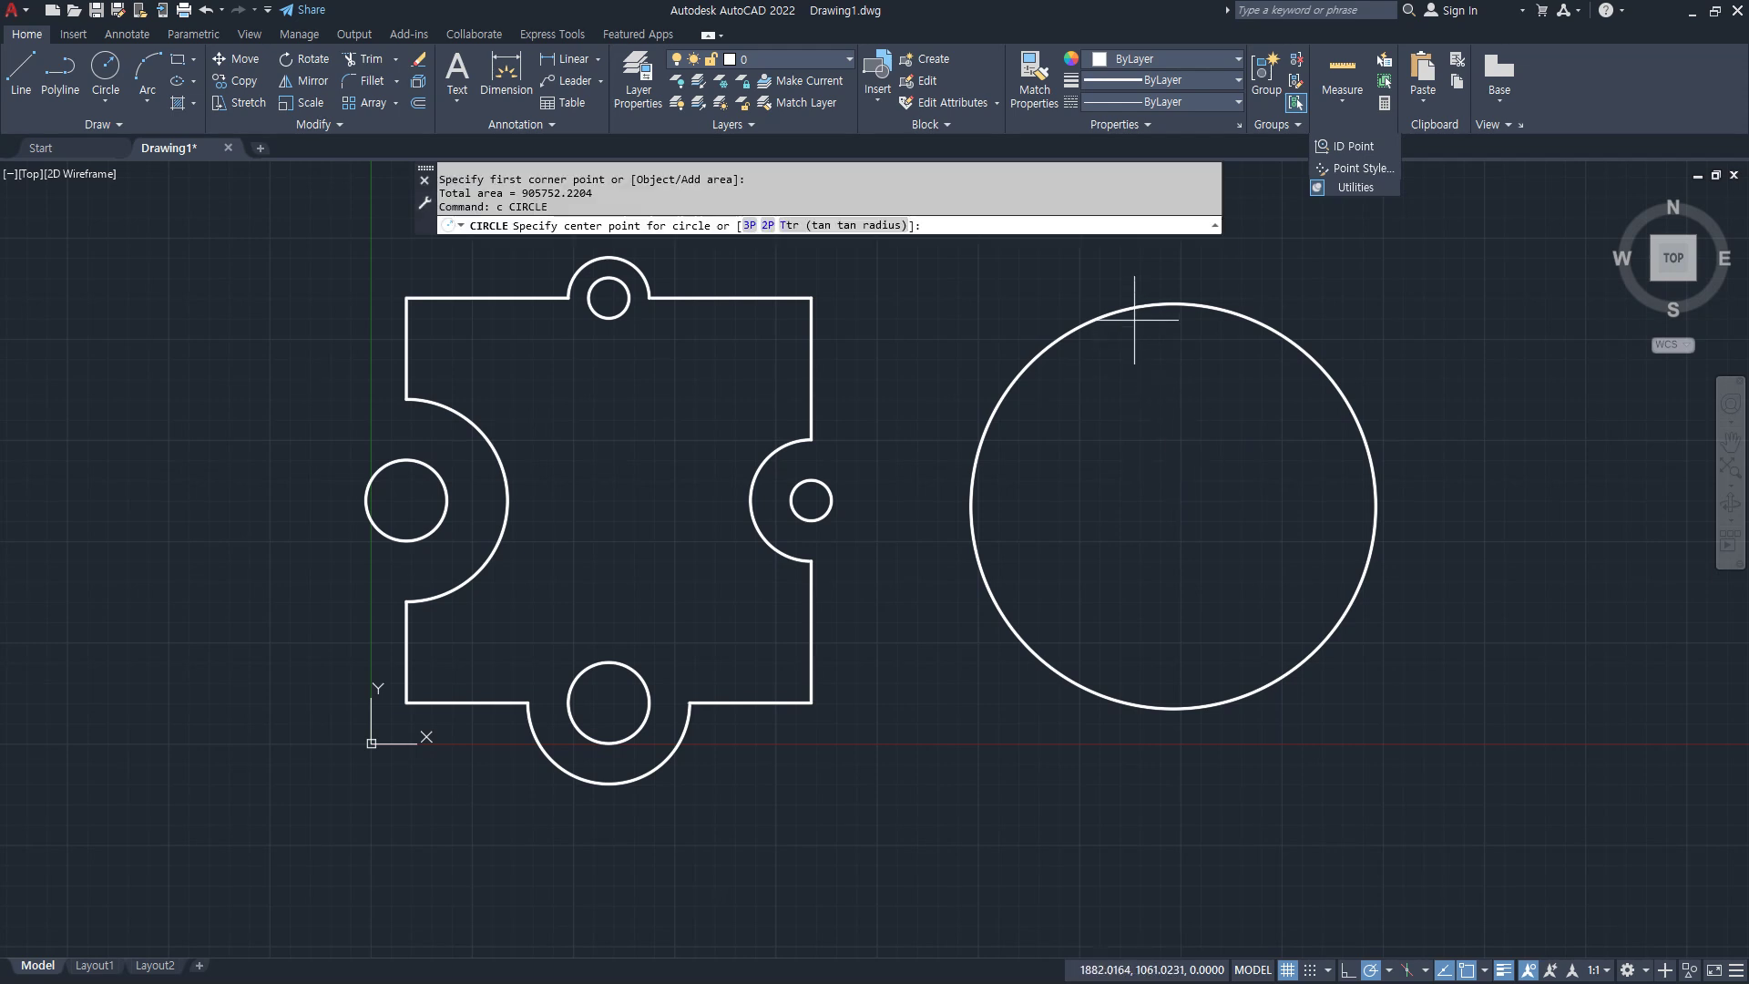
{"action": "left_click", "coordinate": [1173, 504]}
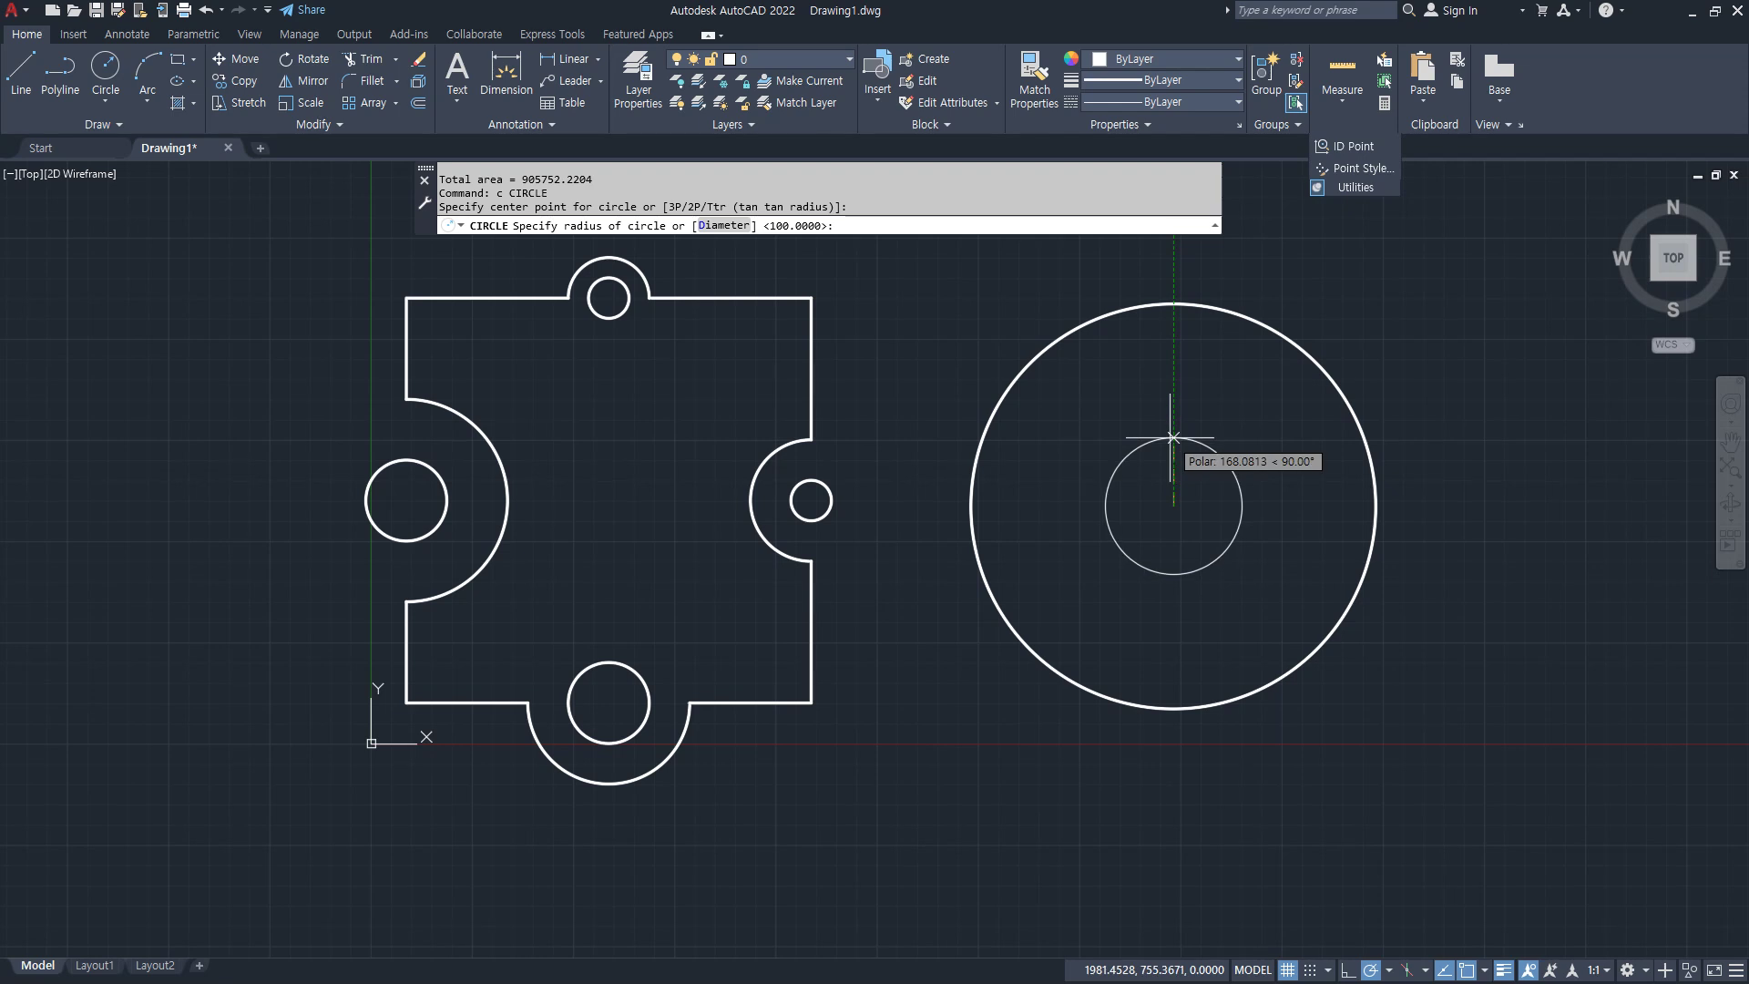
Step: Draw a circle of radius 150 concentric with the large circle
{"action": "type", "text": "150"}
{"action": "key", "text": "Return"}
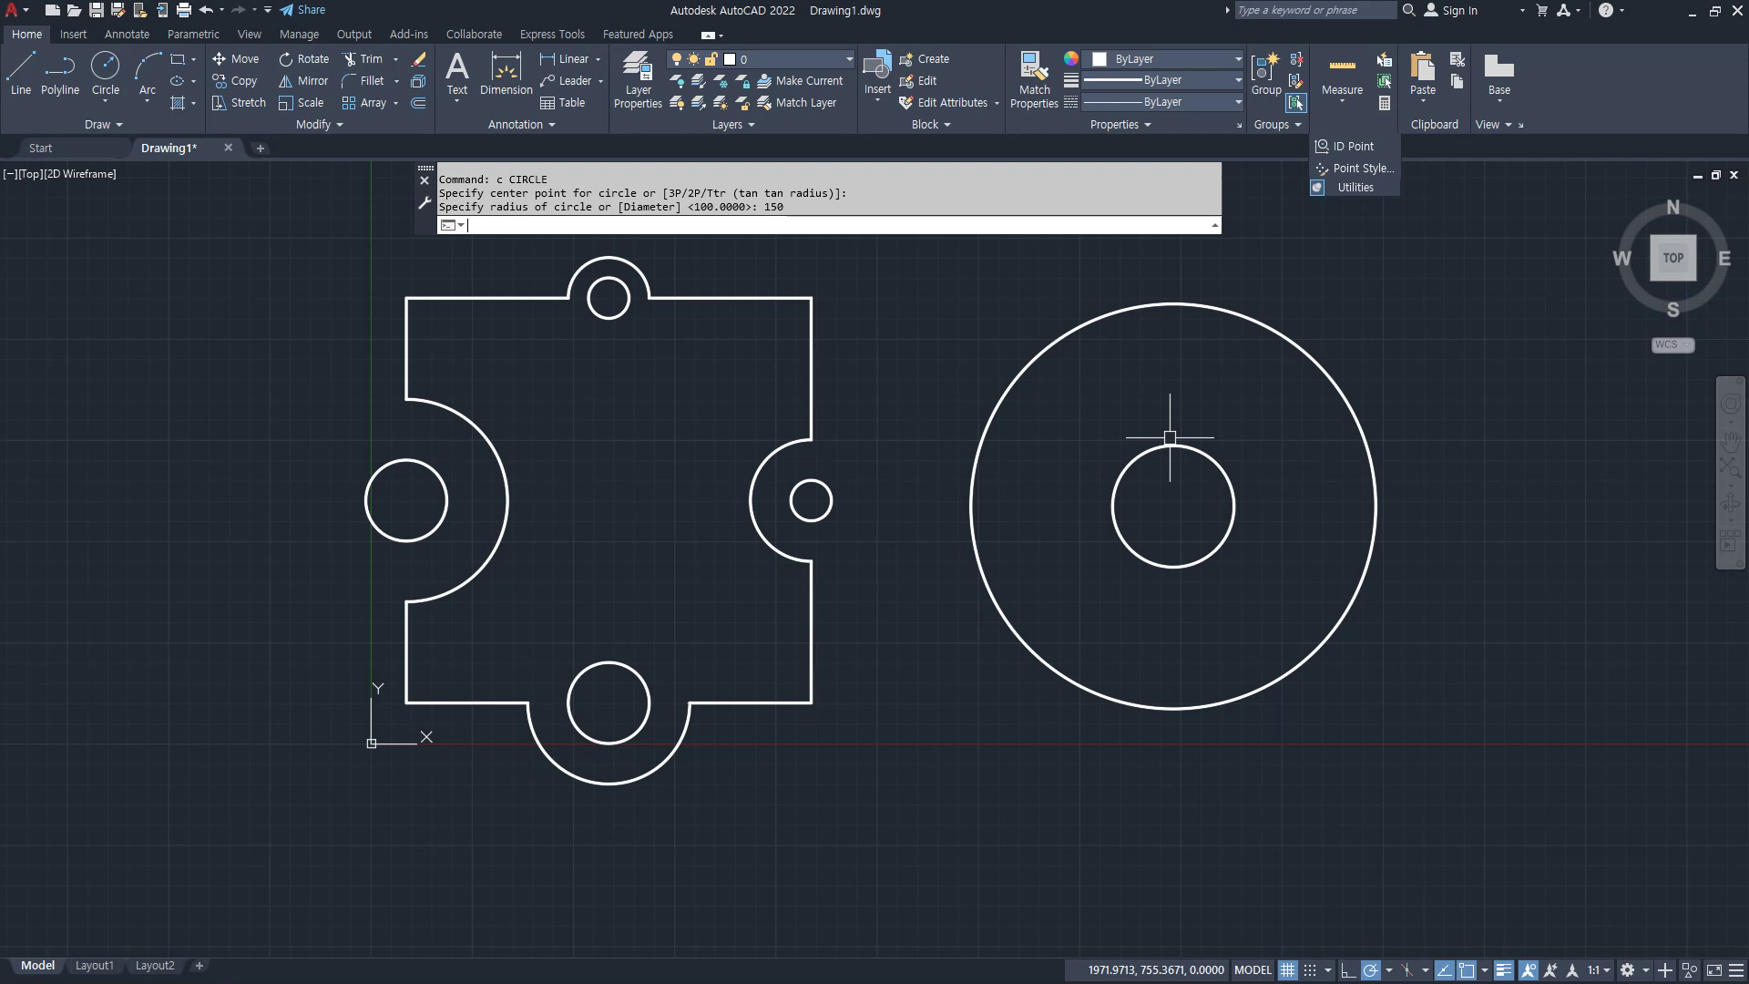
Step: Measure the combined area of the notched plate outline, its two side circles and the large circle using Area in add mode
{"action": "type", "text": "AA"}
{"action": "key", "text": "Return"}
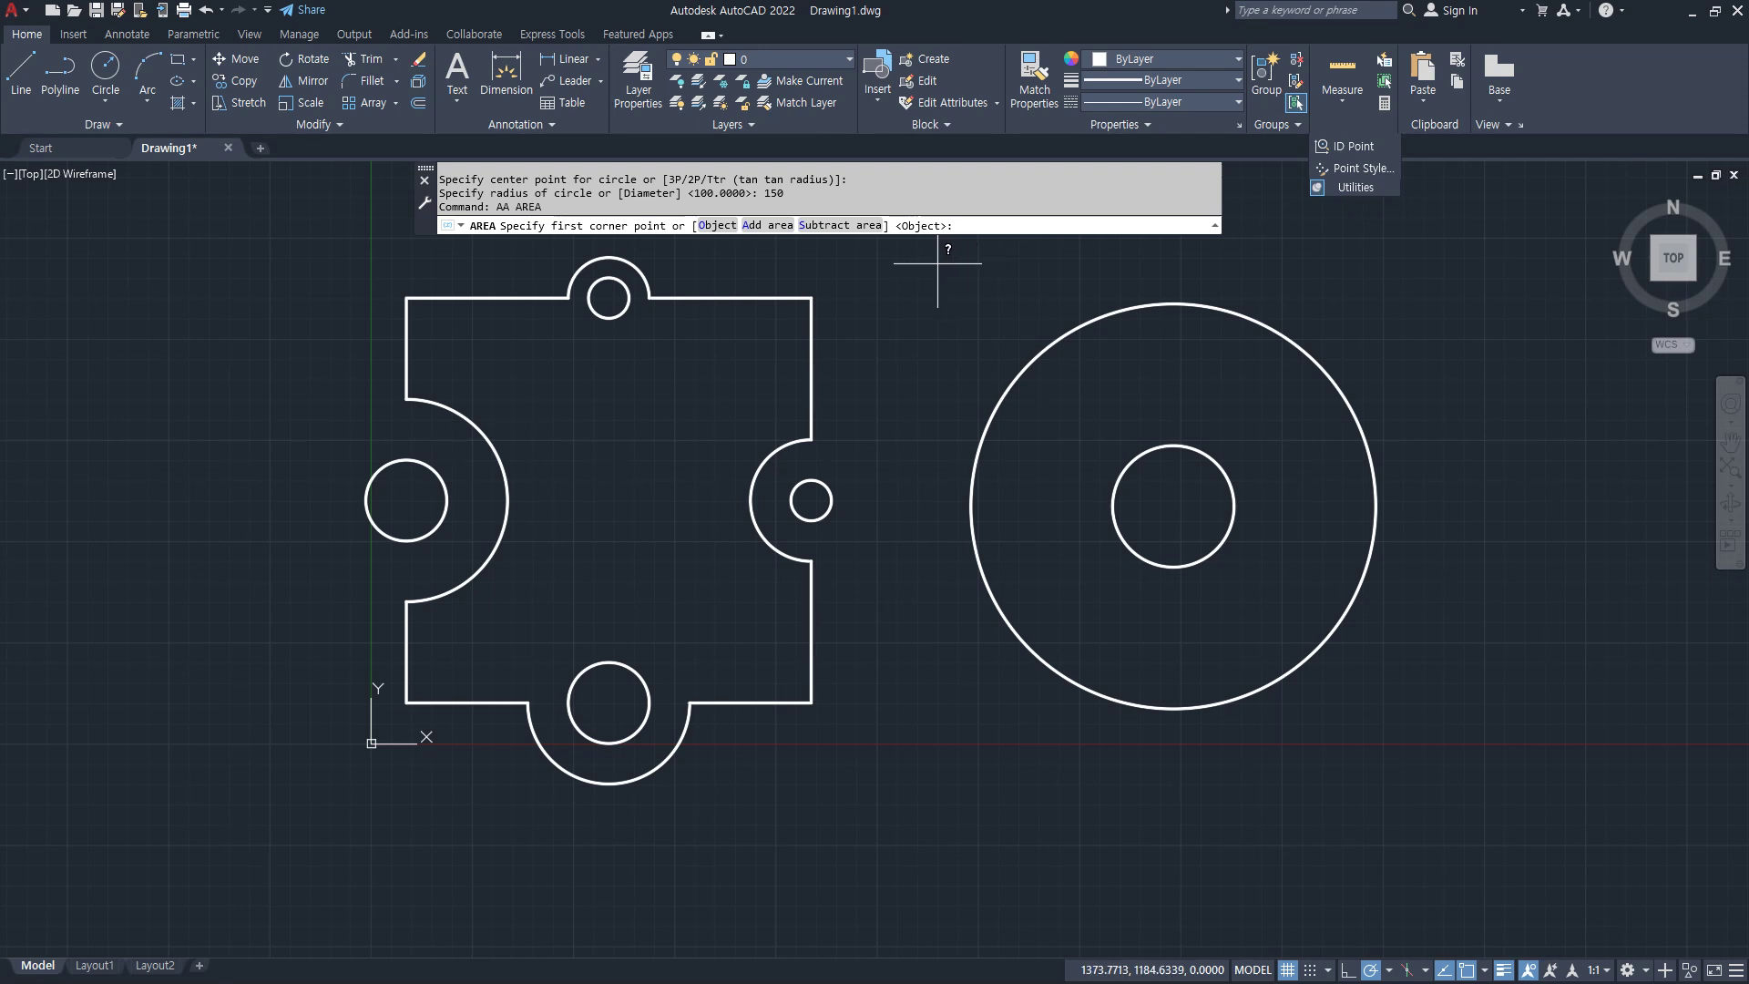
{"action": "left_click", "coordinate": [768, 226]}
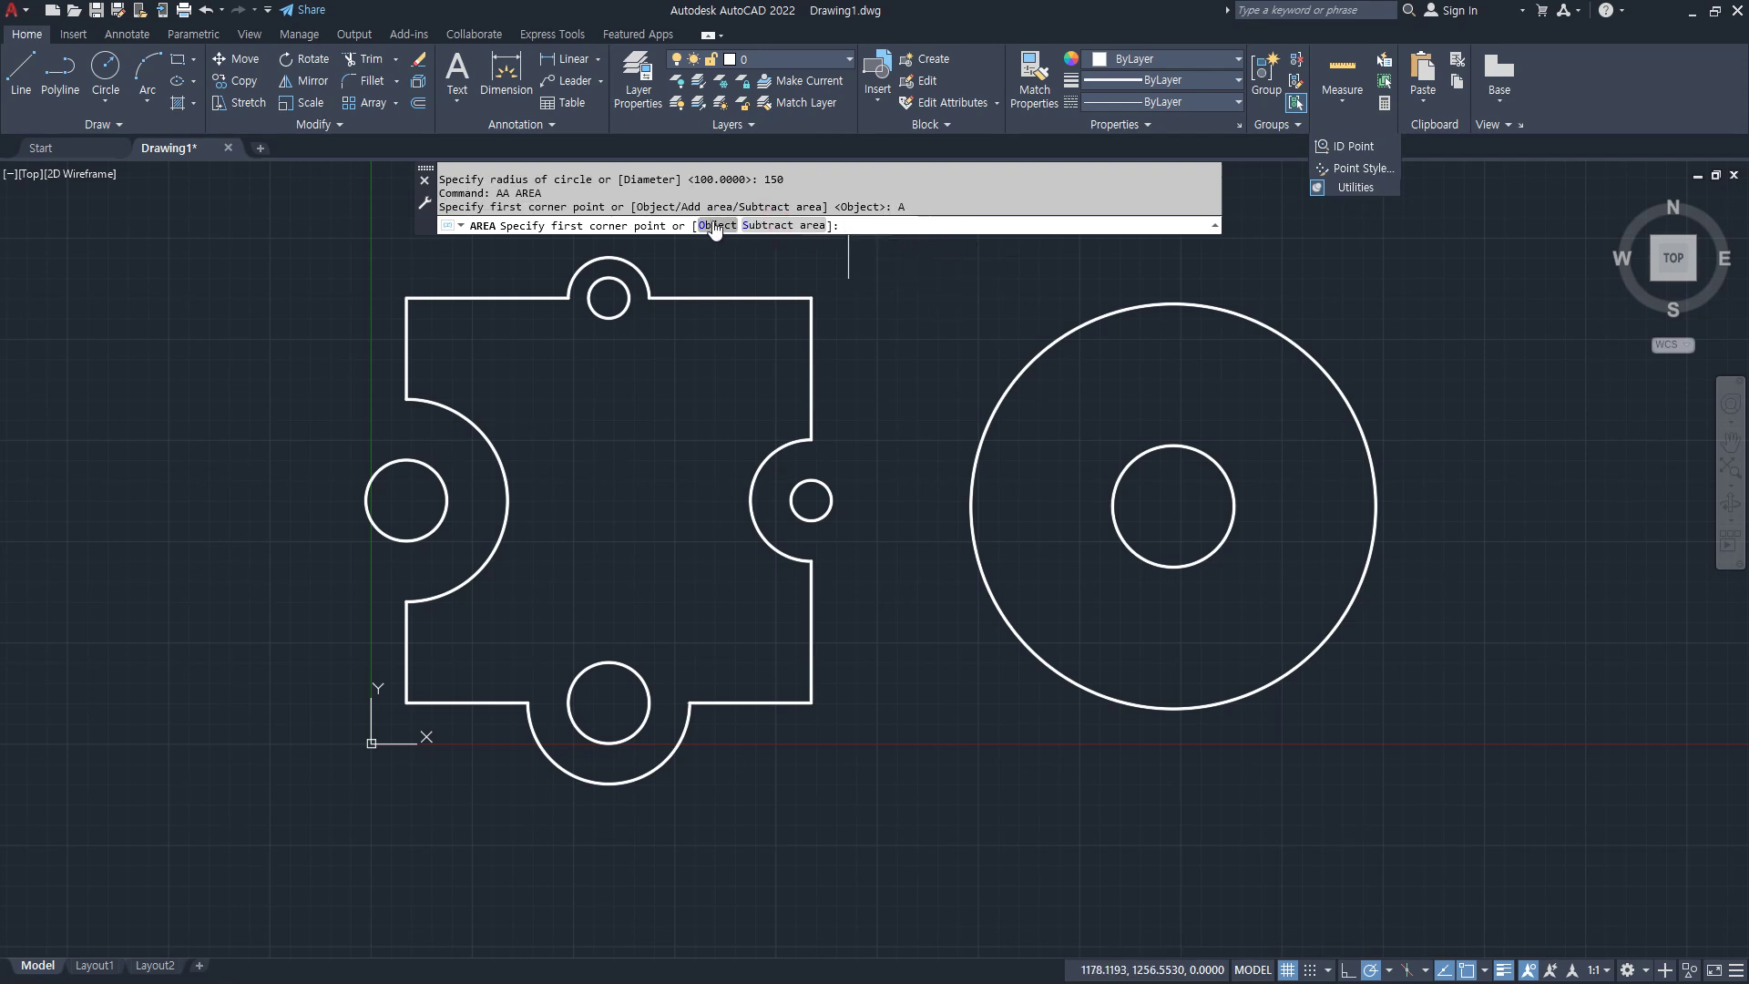
{"action": "left_click", "coordinate": [716, 226]}
{"action": "left_click", "coordinate": [696, 295]}
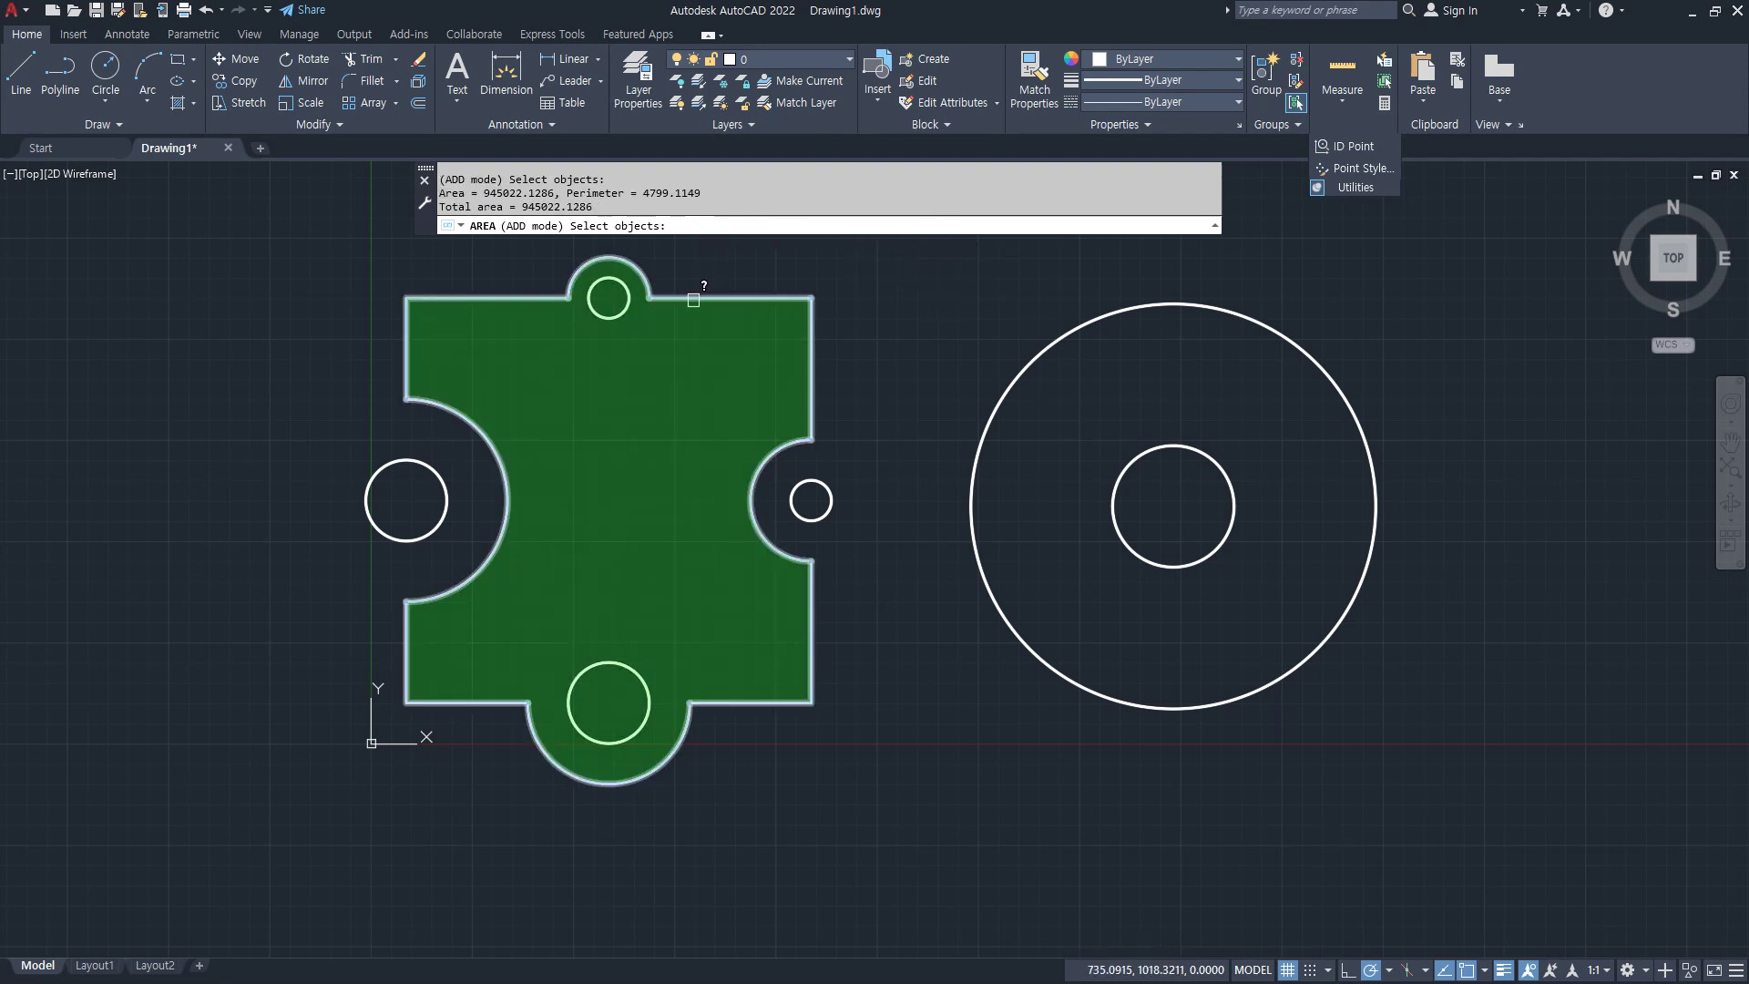
{"action": "left_click", "coordinate": [368, 511]}
{"action": "left_click", "coordinate": [792, 485]}
{"action": "left_click", "coordinate": [971, 462]}
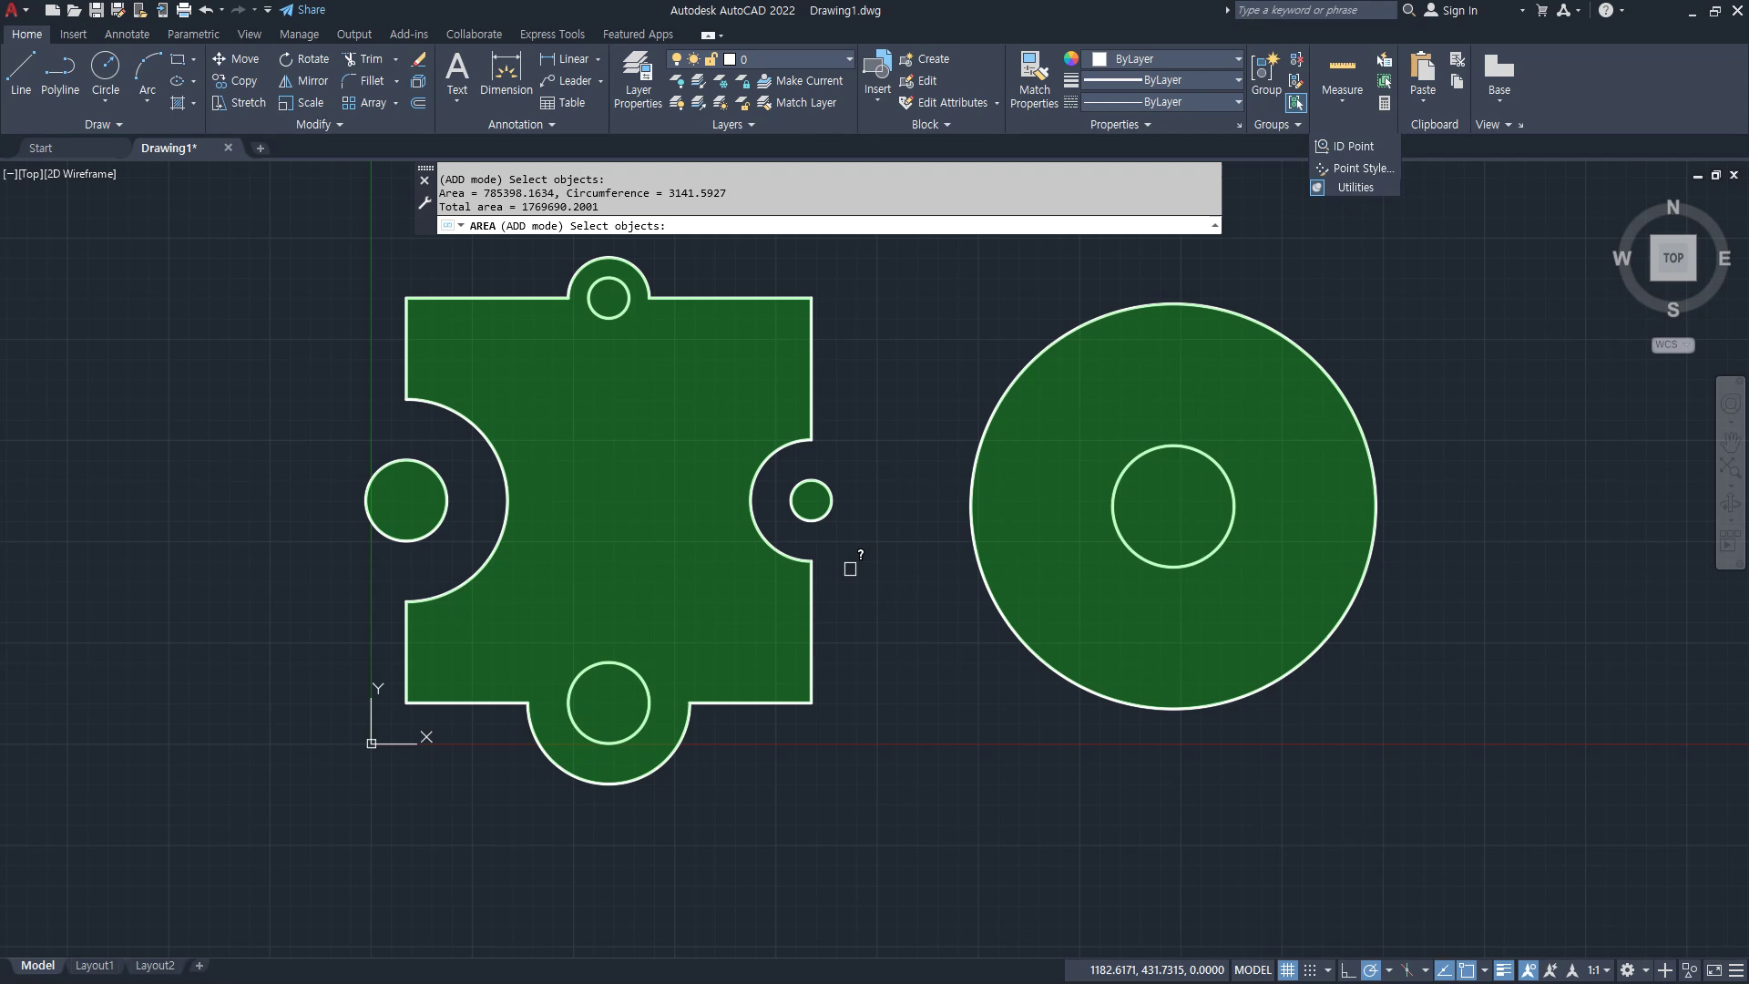
{"action": "key", "text": "Return"}
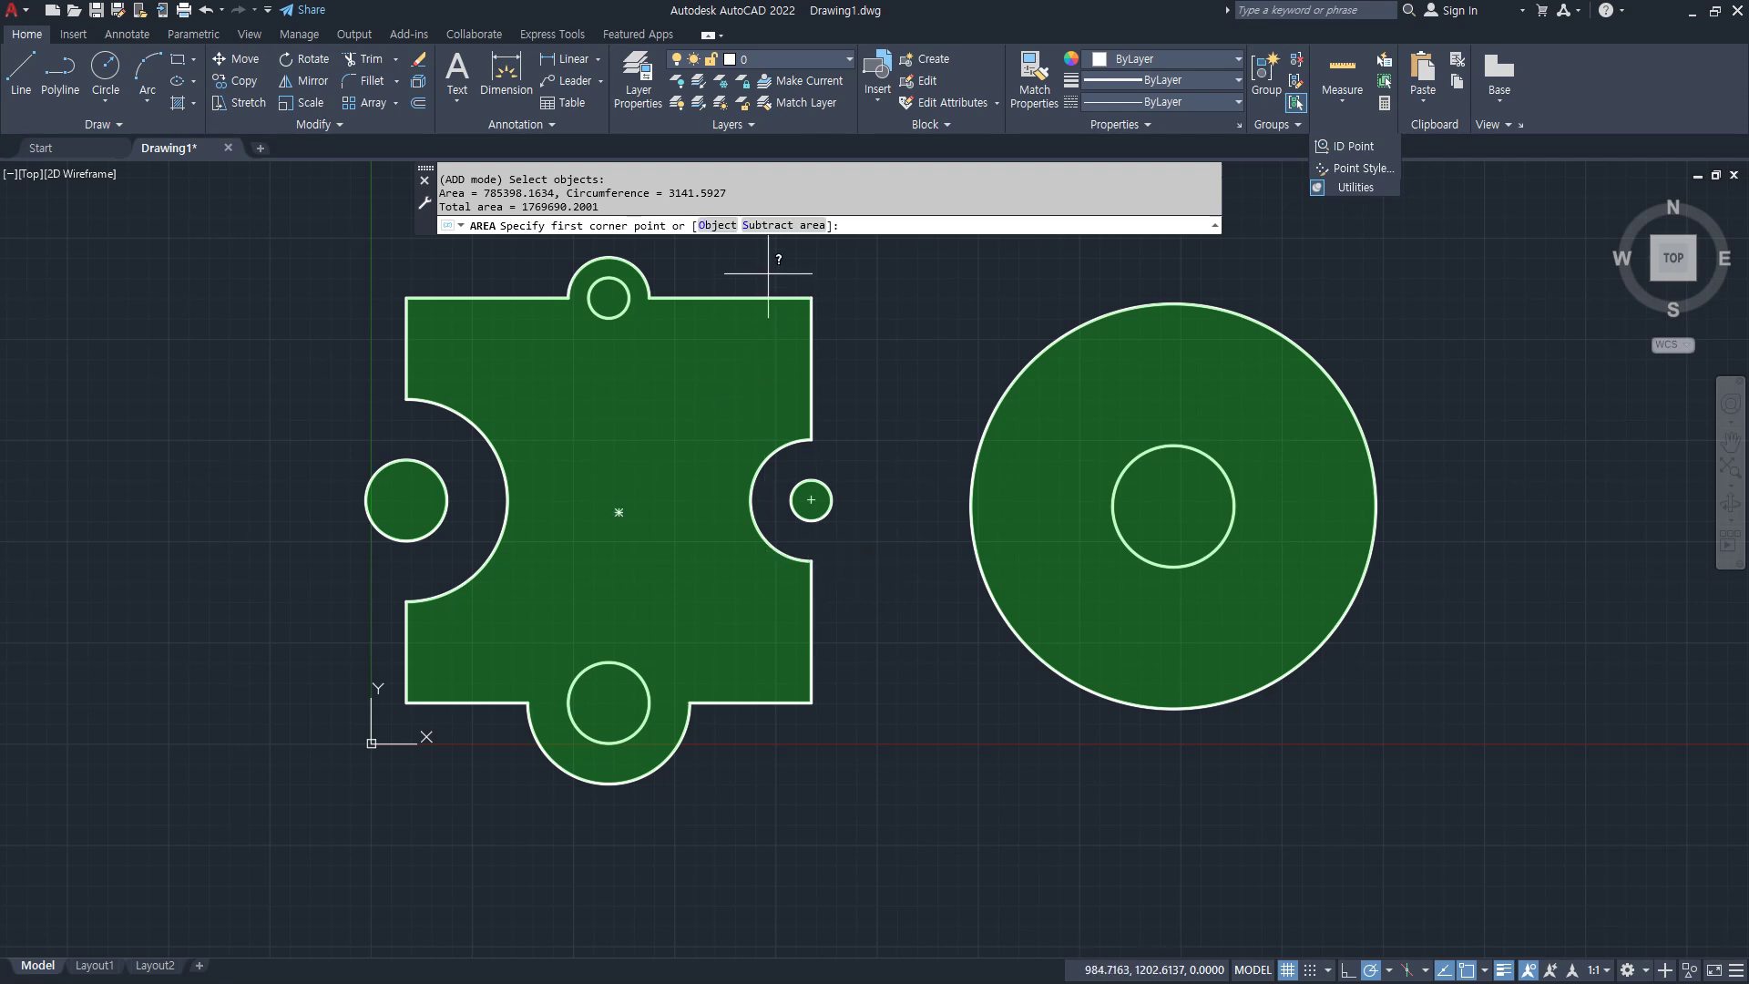
Step: Subtract the plate's upper and lower holes and the inner concentric circle from the area measurement, and finish it
{"action": "left_click", "coordinate": [783, 227]}
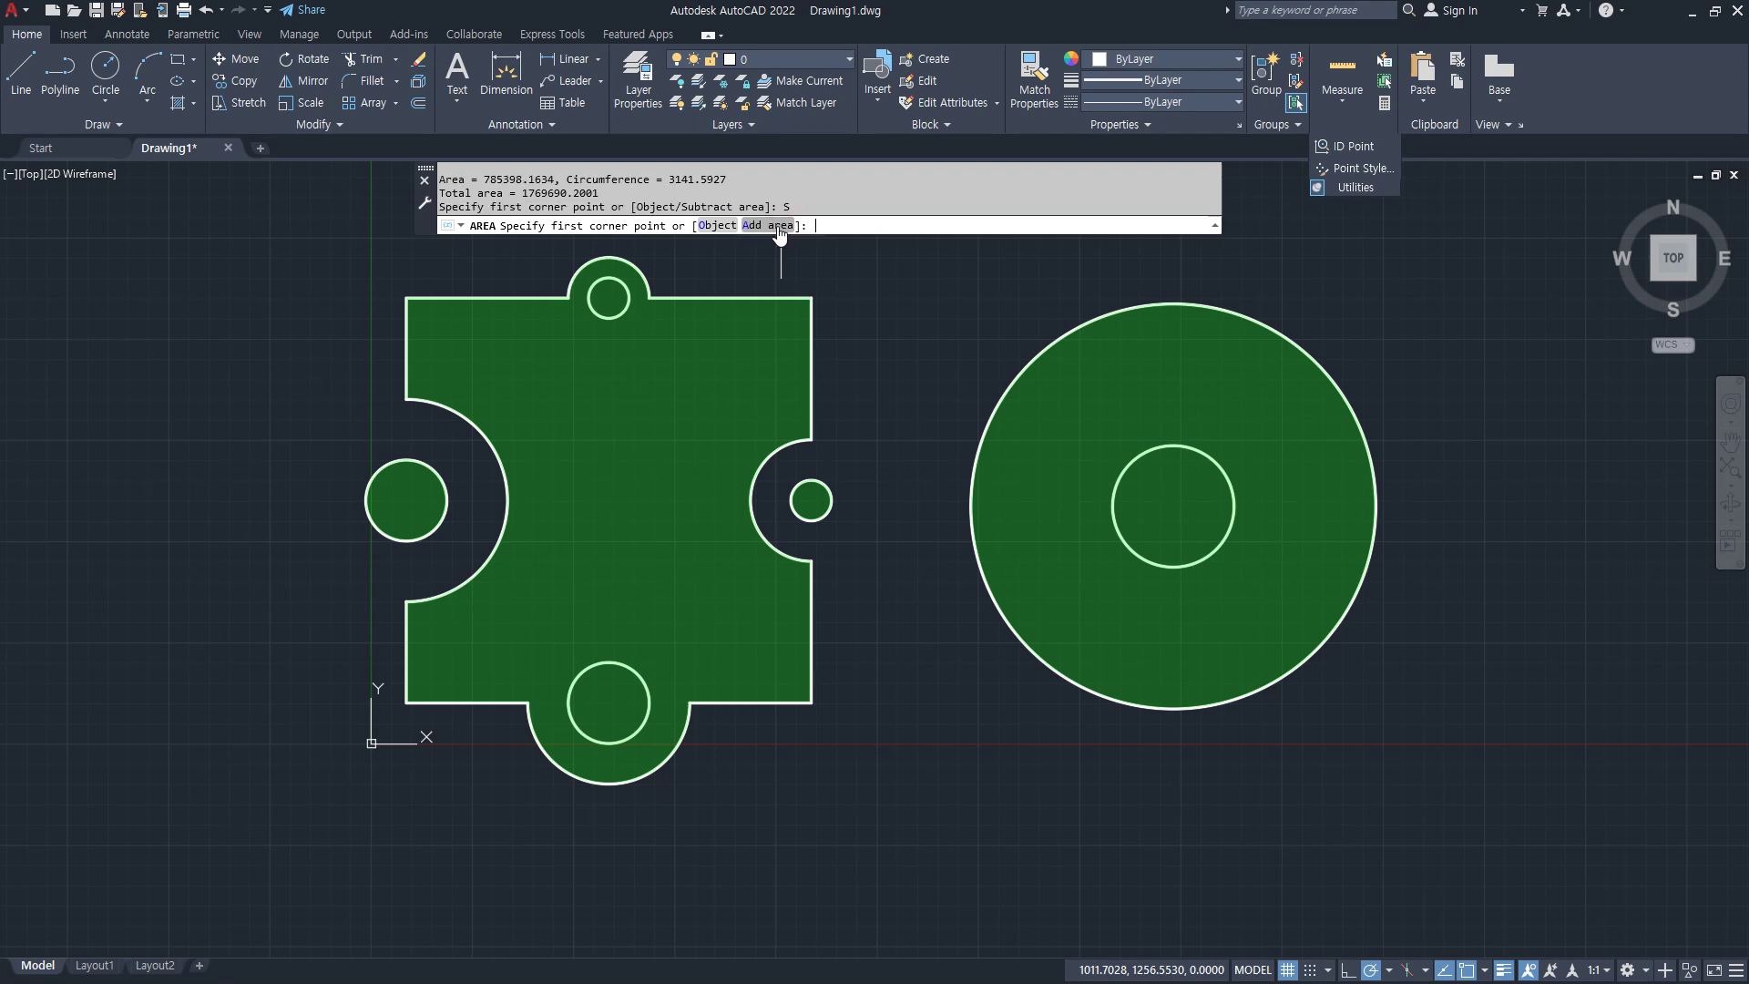
{"action": "left_click", "coordinate": [717, 226]}
{"action": "left_click", "coordinate": [623, 311]}
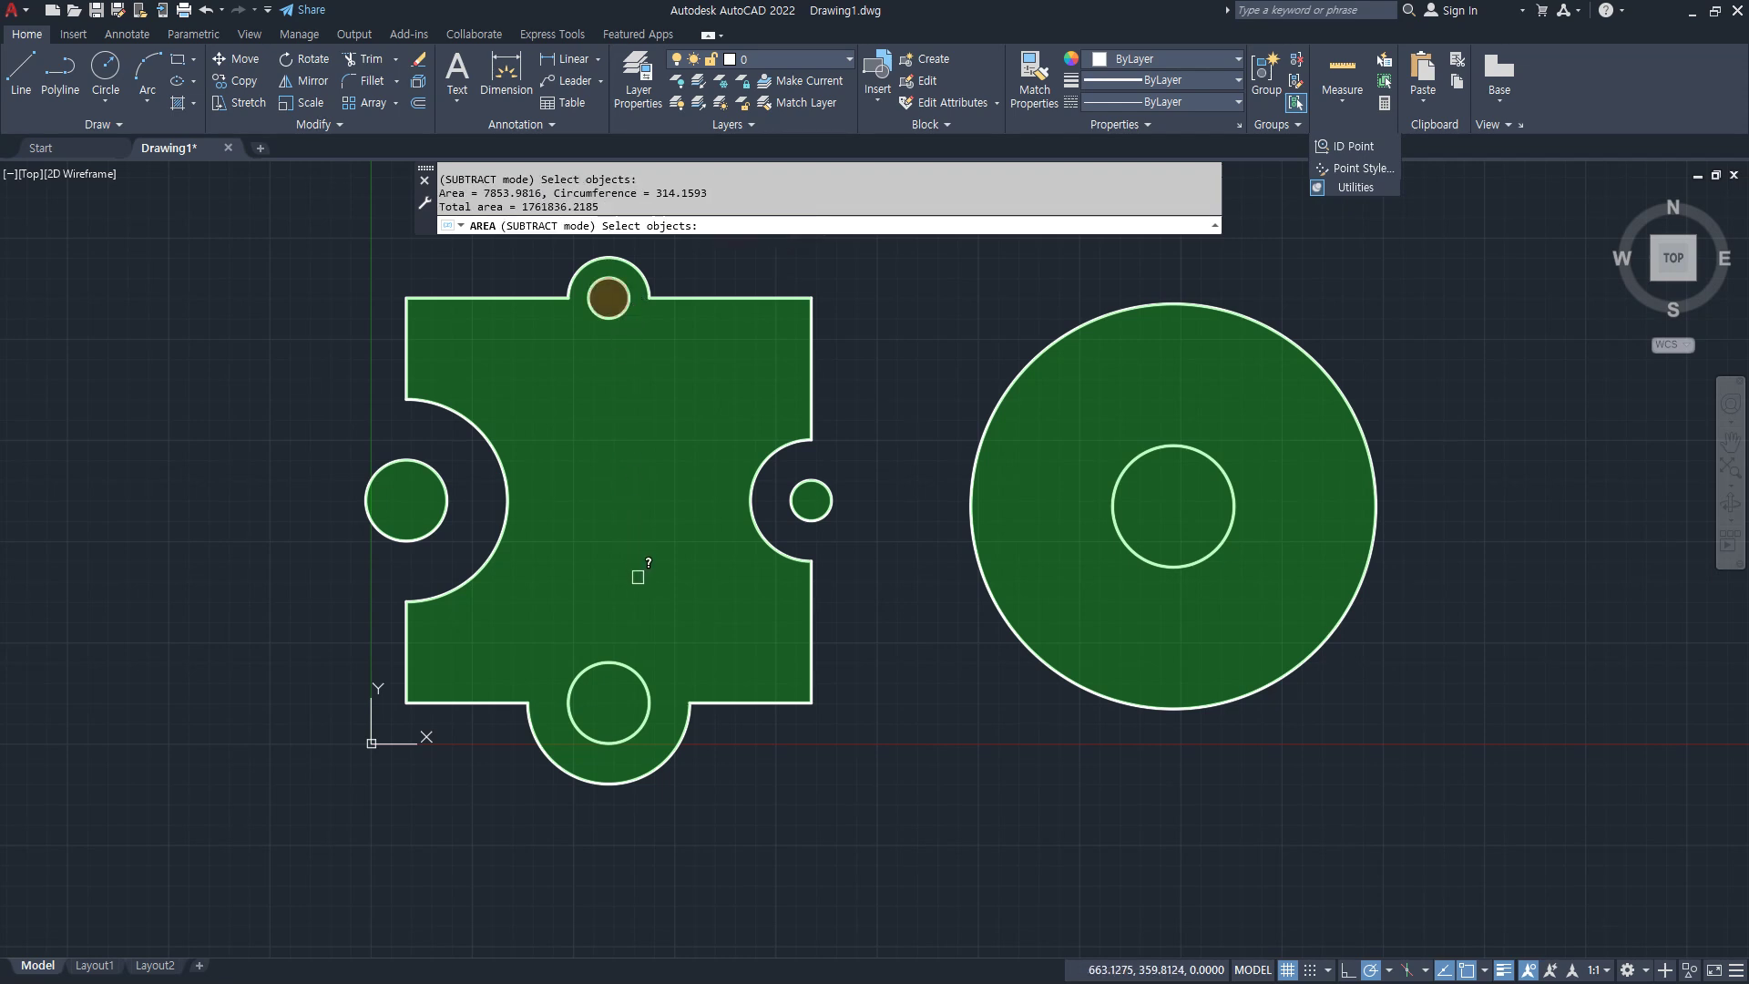
{"action": "left_click", "coordinate": [630, 663]}
{"action": "left_click", "coordinate": [1132, 551]}
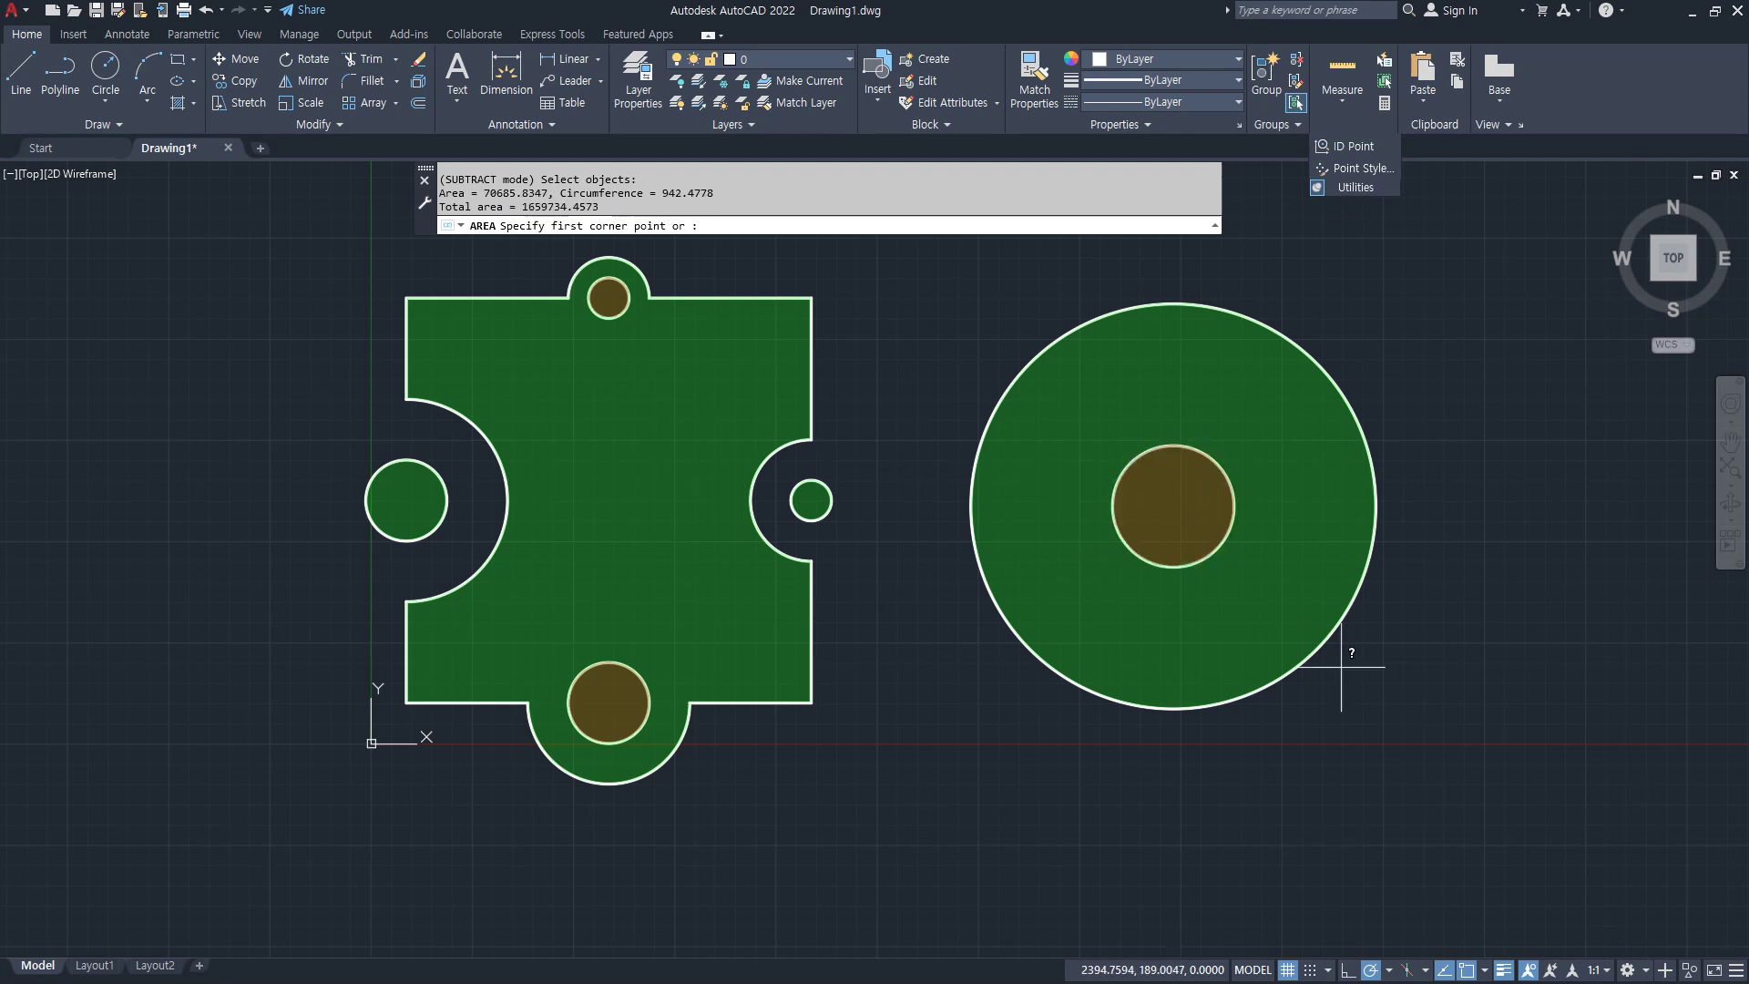
{"action": "key", "text": "Return"}
{"action": "key", "text": "Return"}
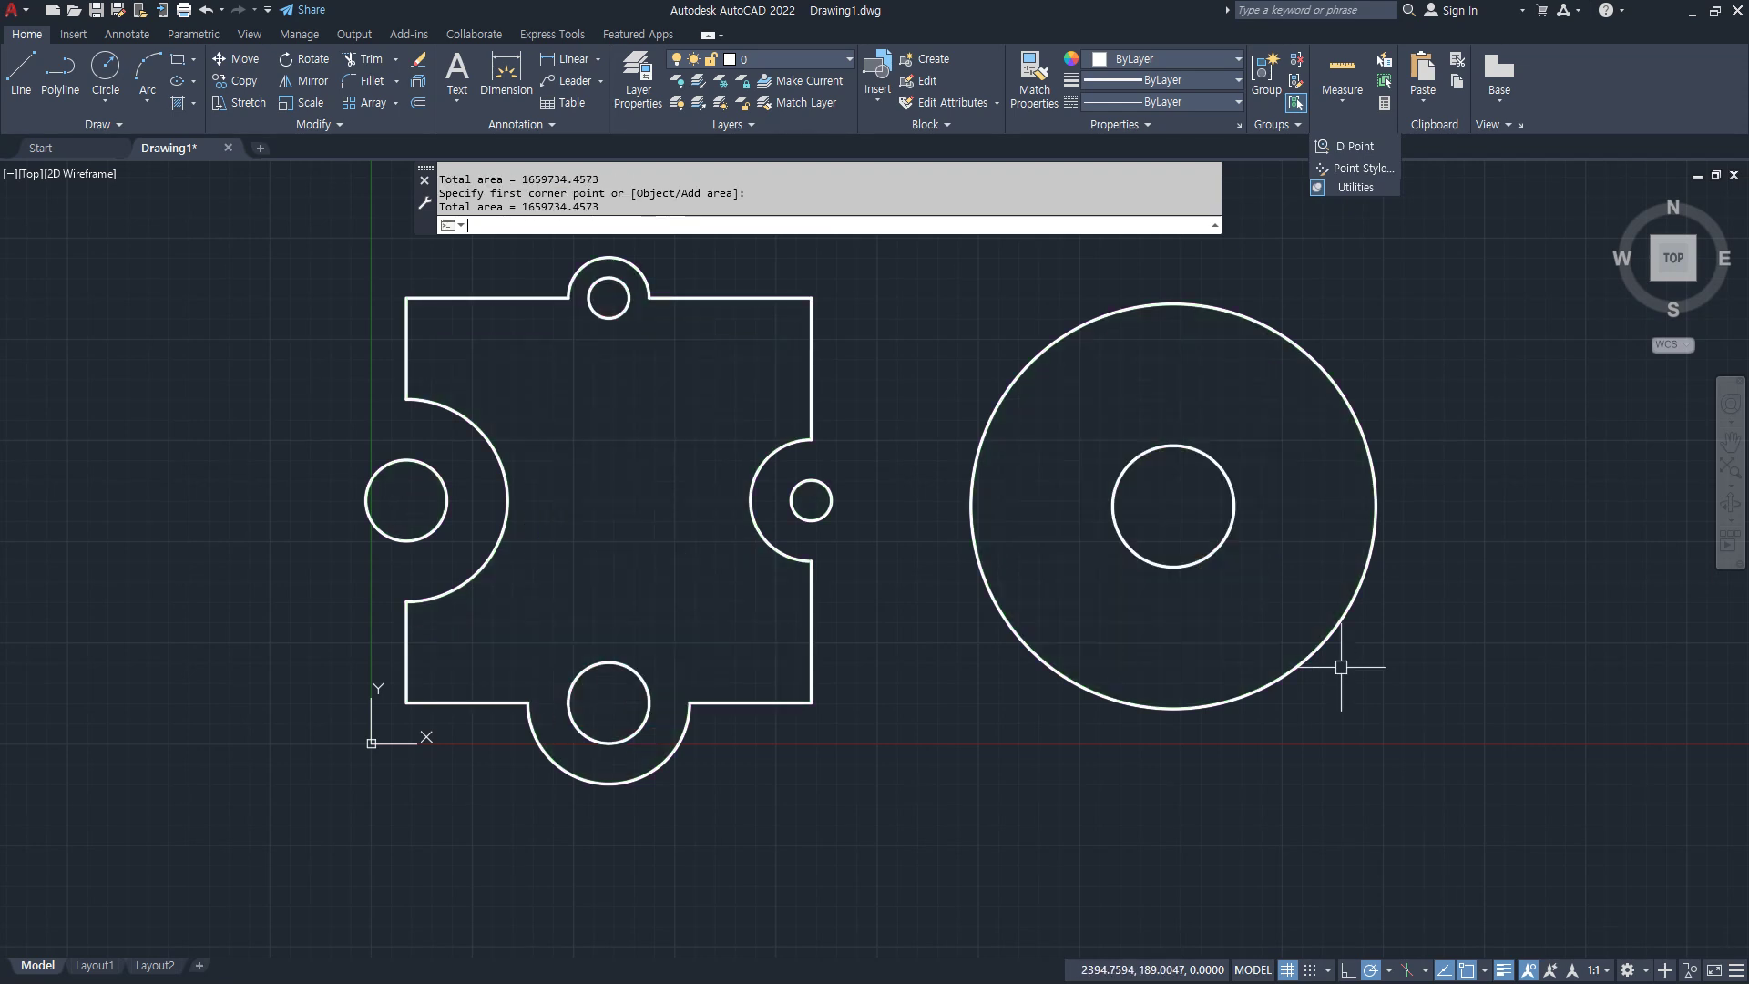
Step: Switch to the Notepad notes and add the line "1mm" at the end
{"action": "key", "text": "alt+Tab"}
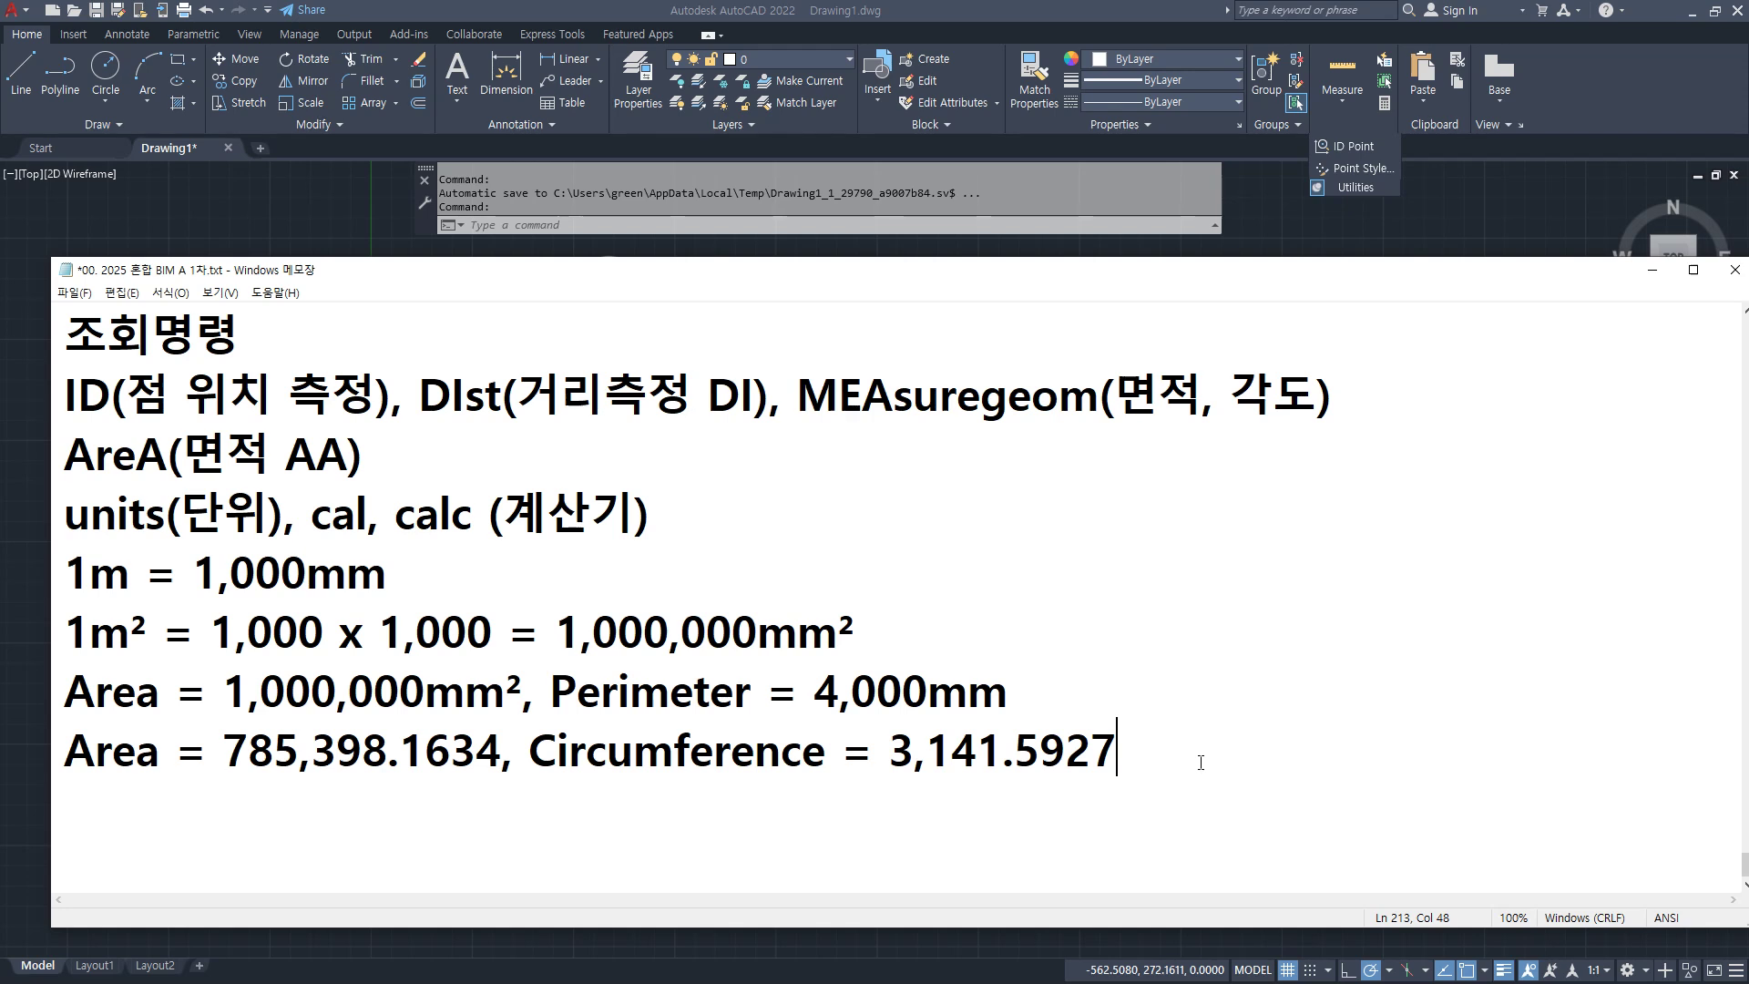
{"action": "key", "text": "Return"}
{"action": "type", "text": "1mm"}
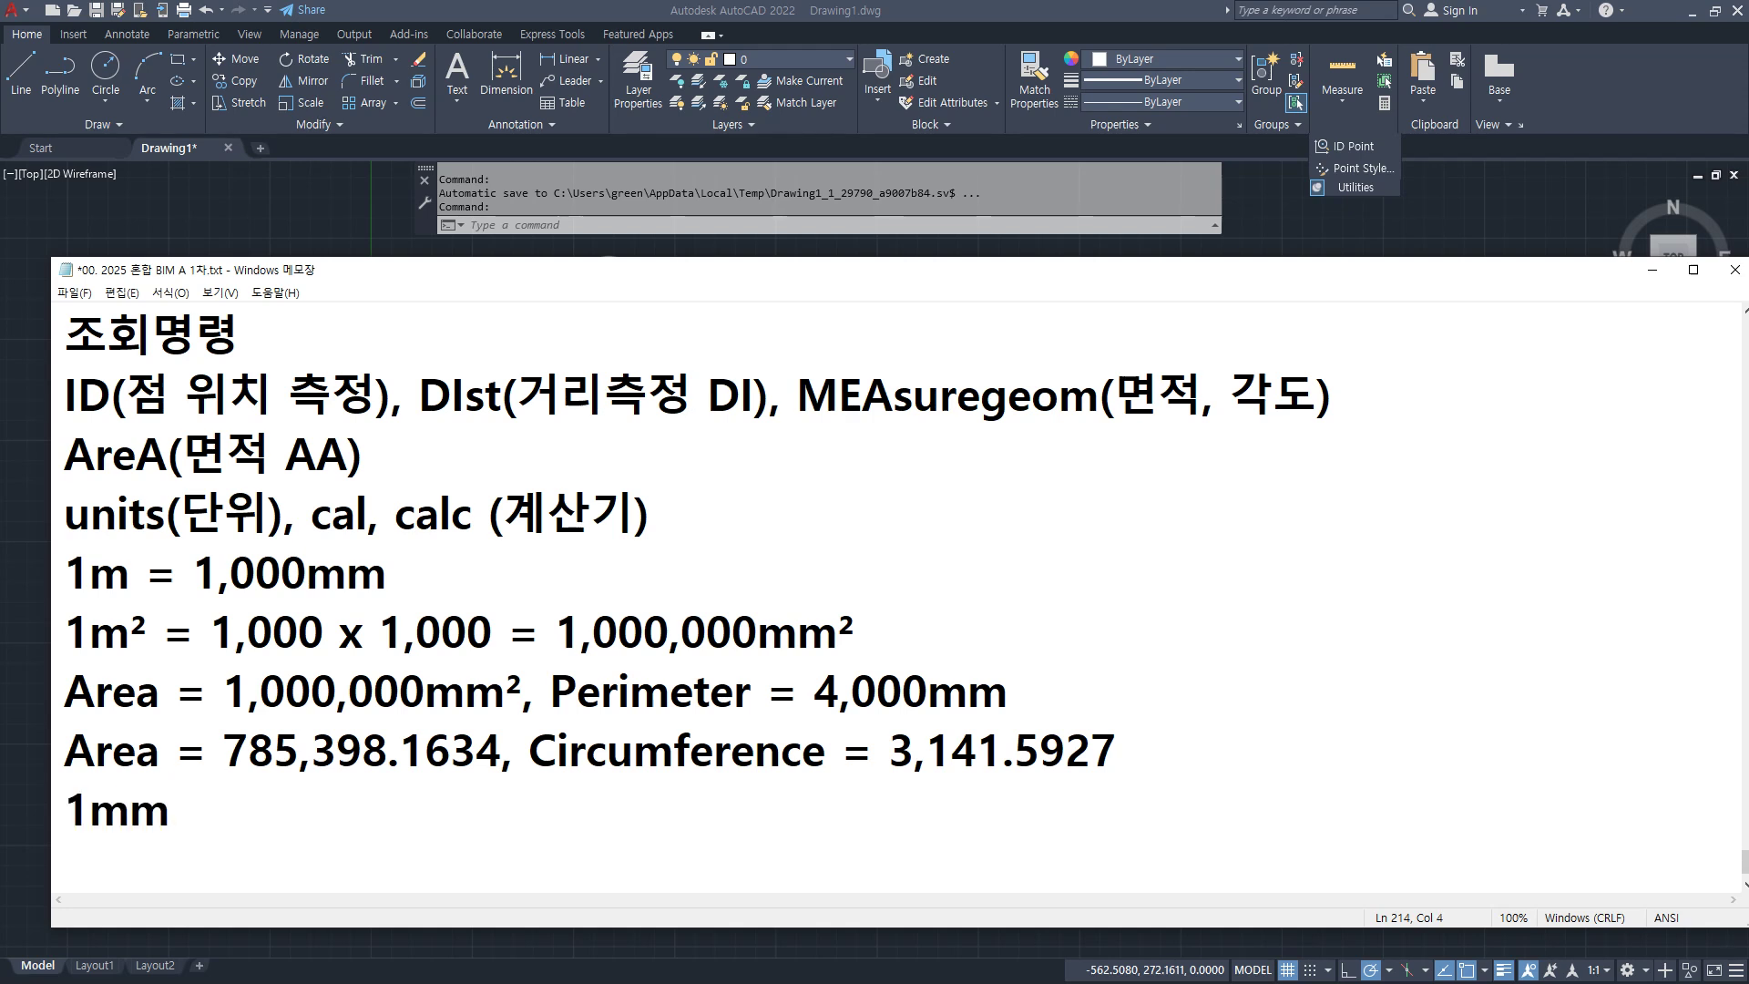
Step: Add the note line "1자 30.3Cm - 목재, 유리" below "1mm"
{"action": "key", "text": "Return"}
{"action": "type", "text": "1자"}
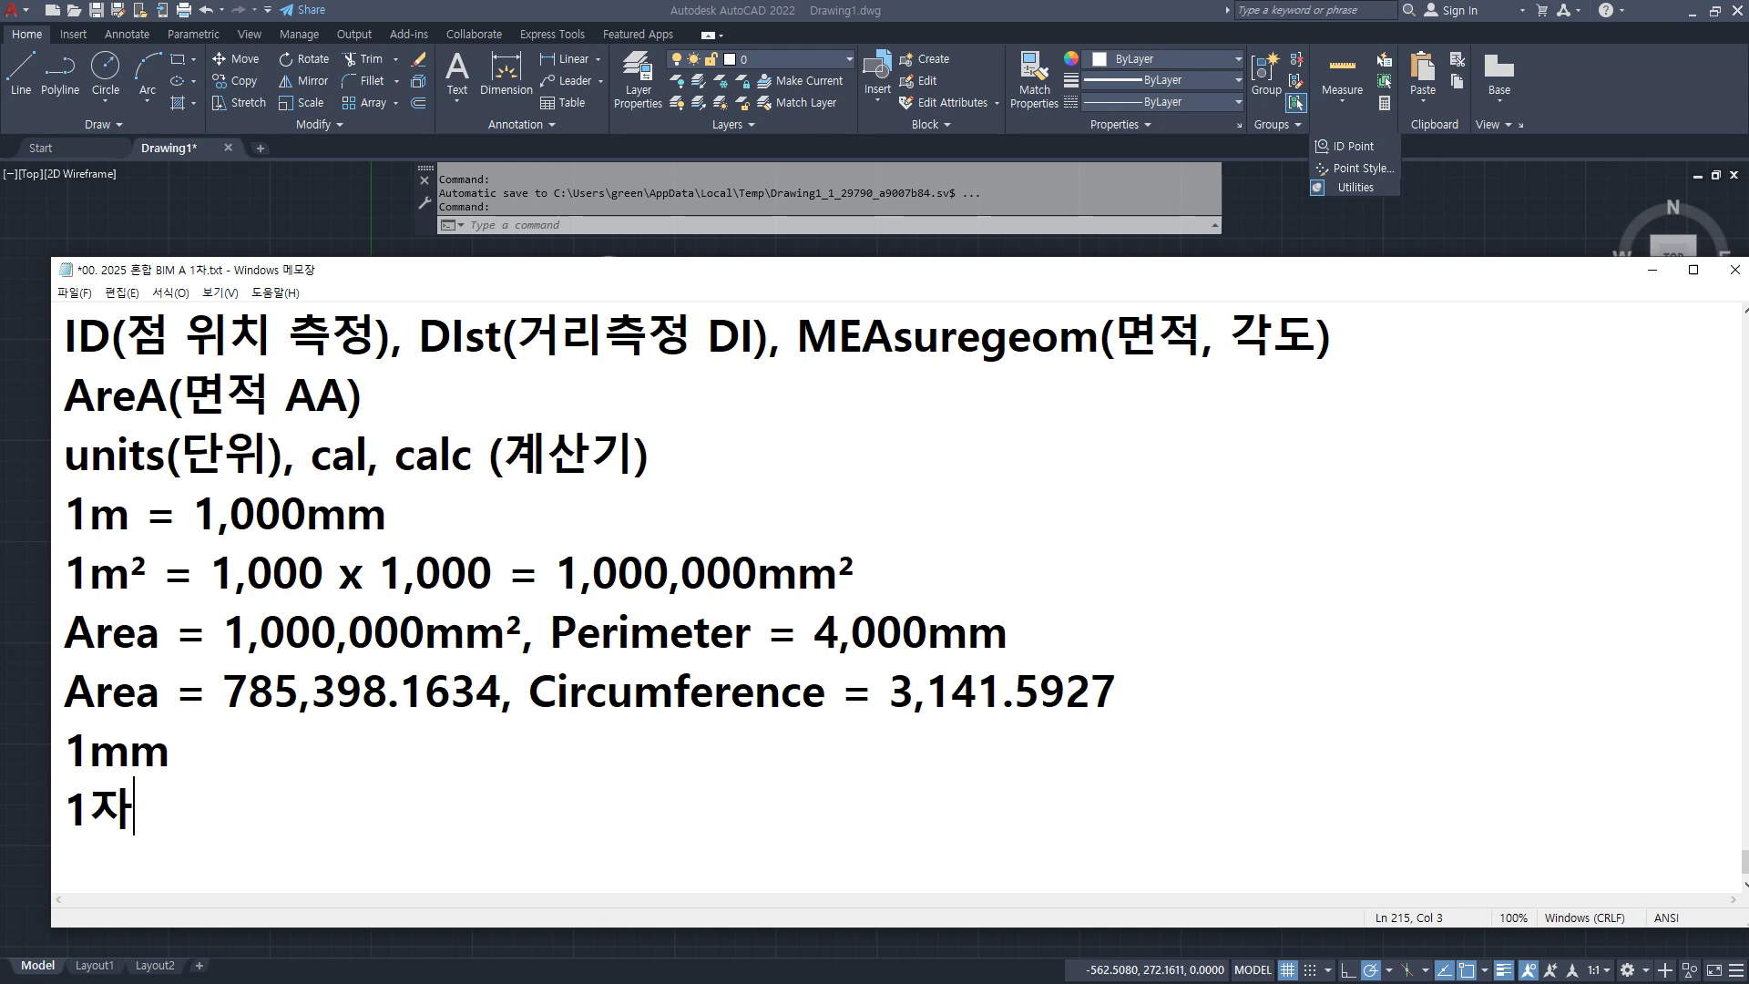
{"action": "type", "text": "30.3Cm"}
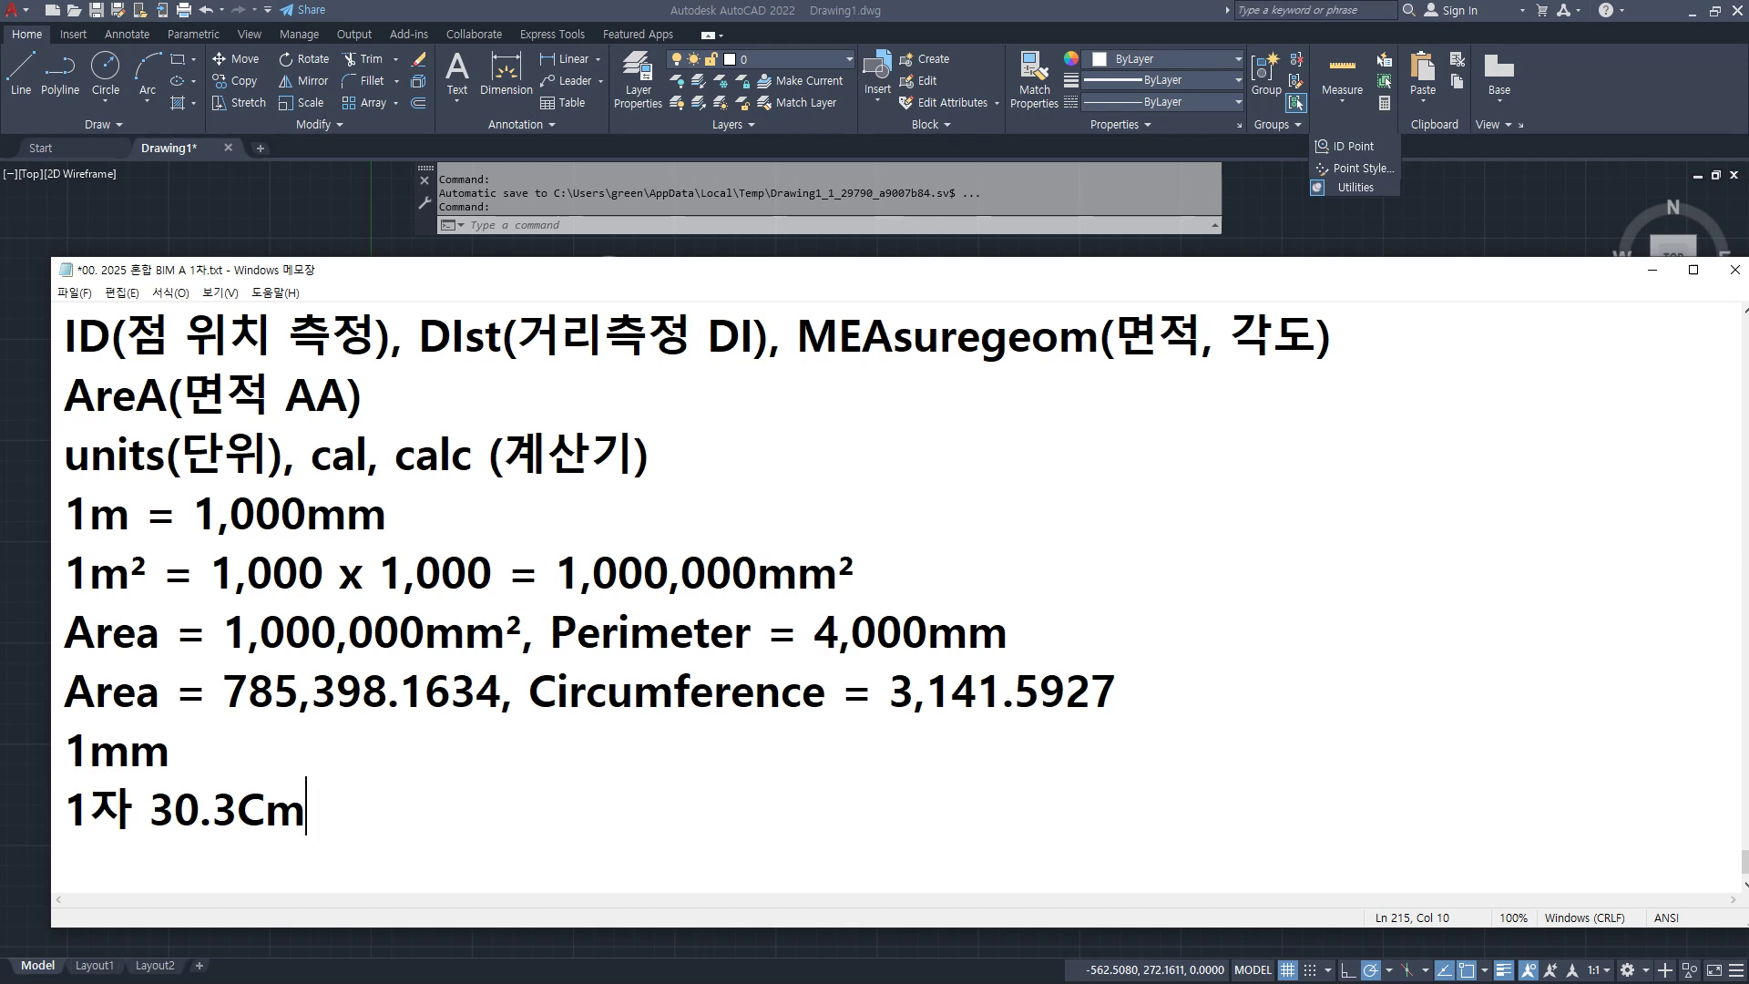
{"action": "type", "text": "- "}
{"action": "type", "text": "목재,"}
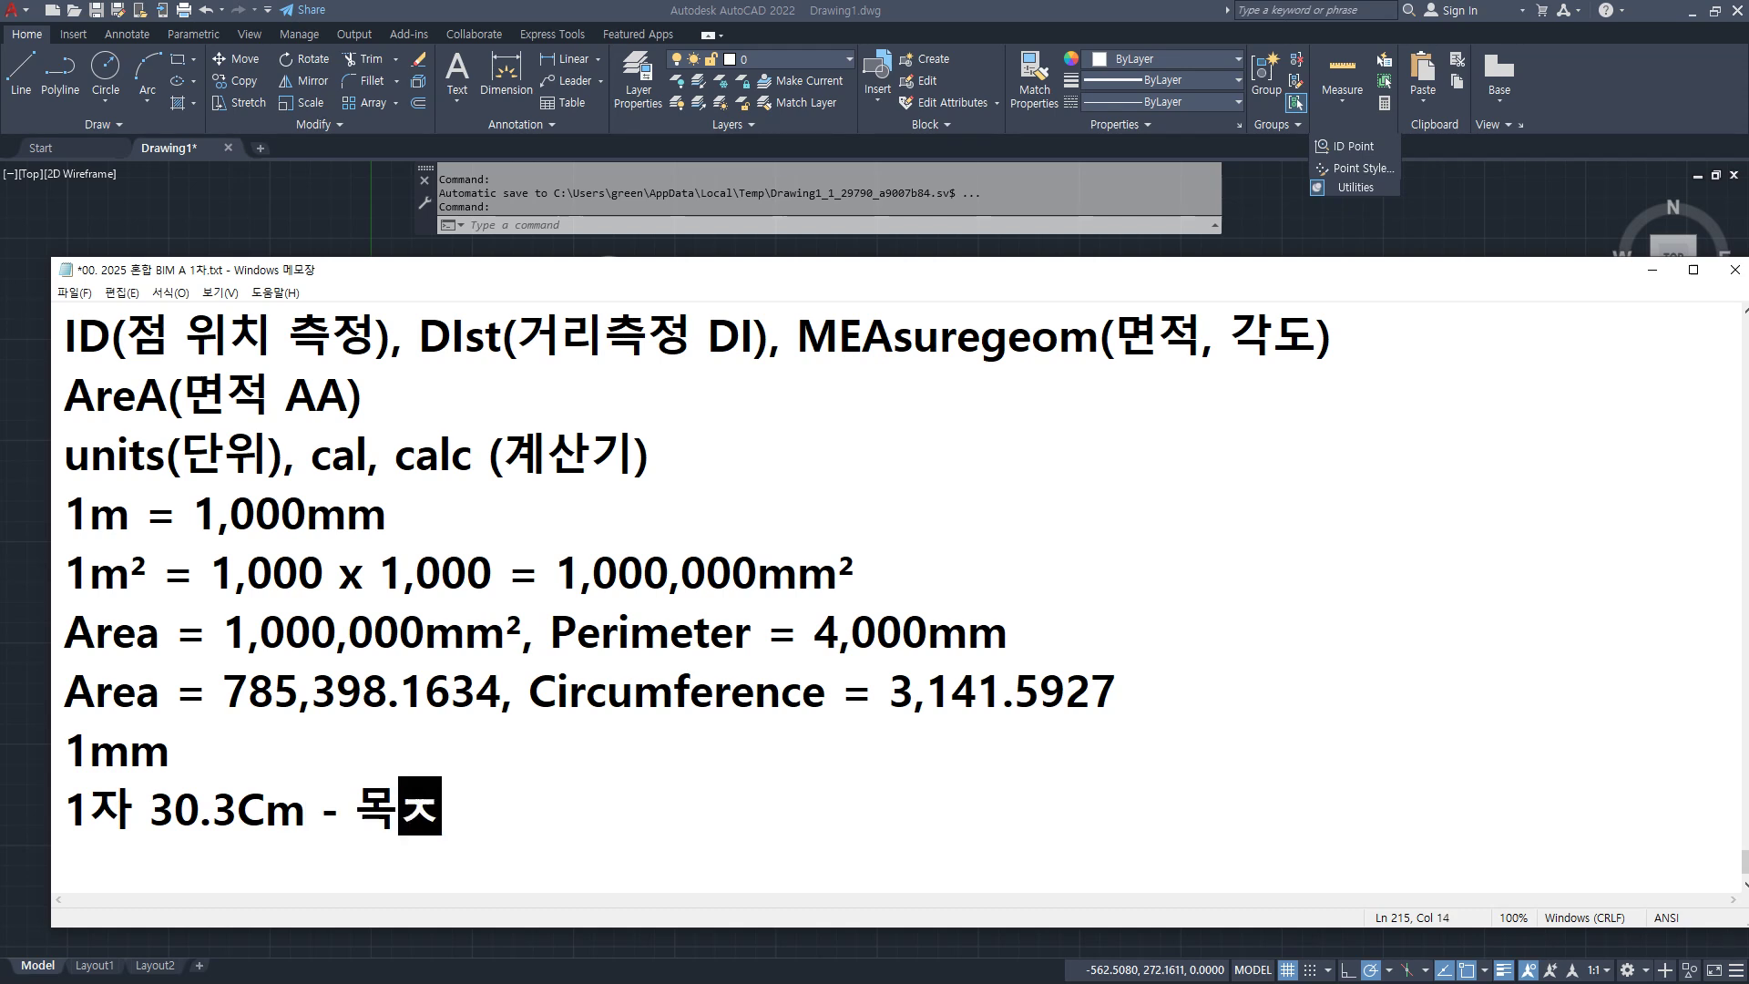
{"action": "type", "text": " 유리"}
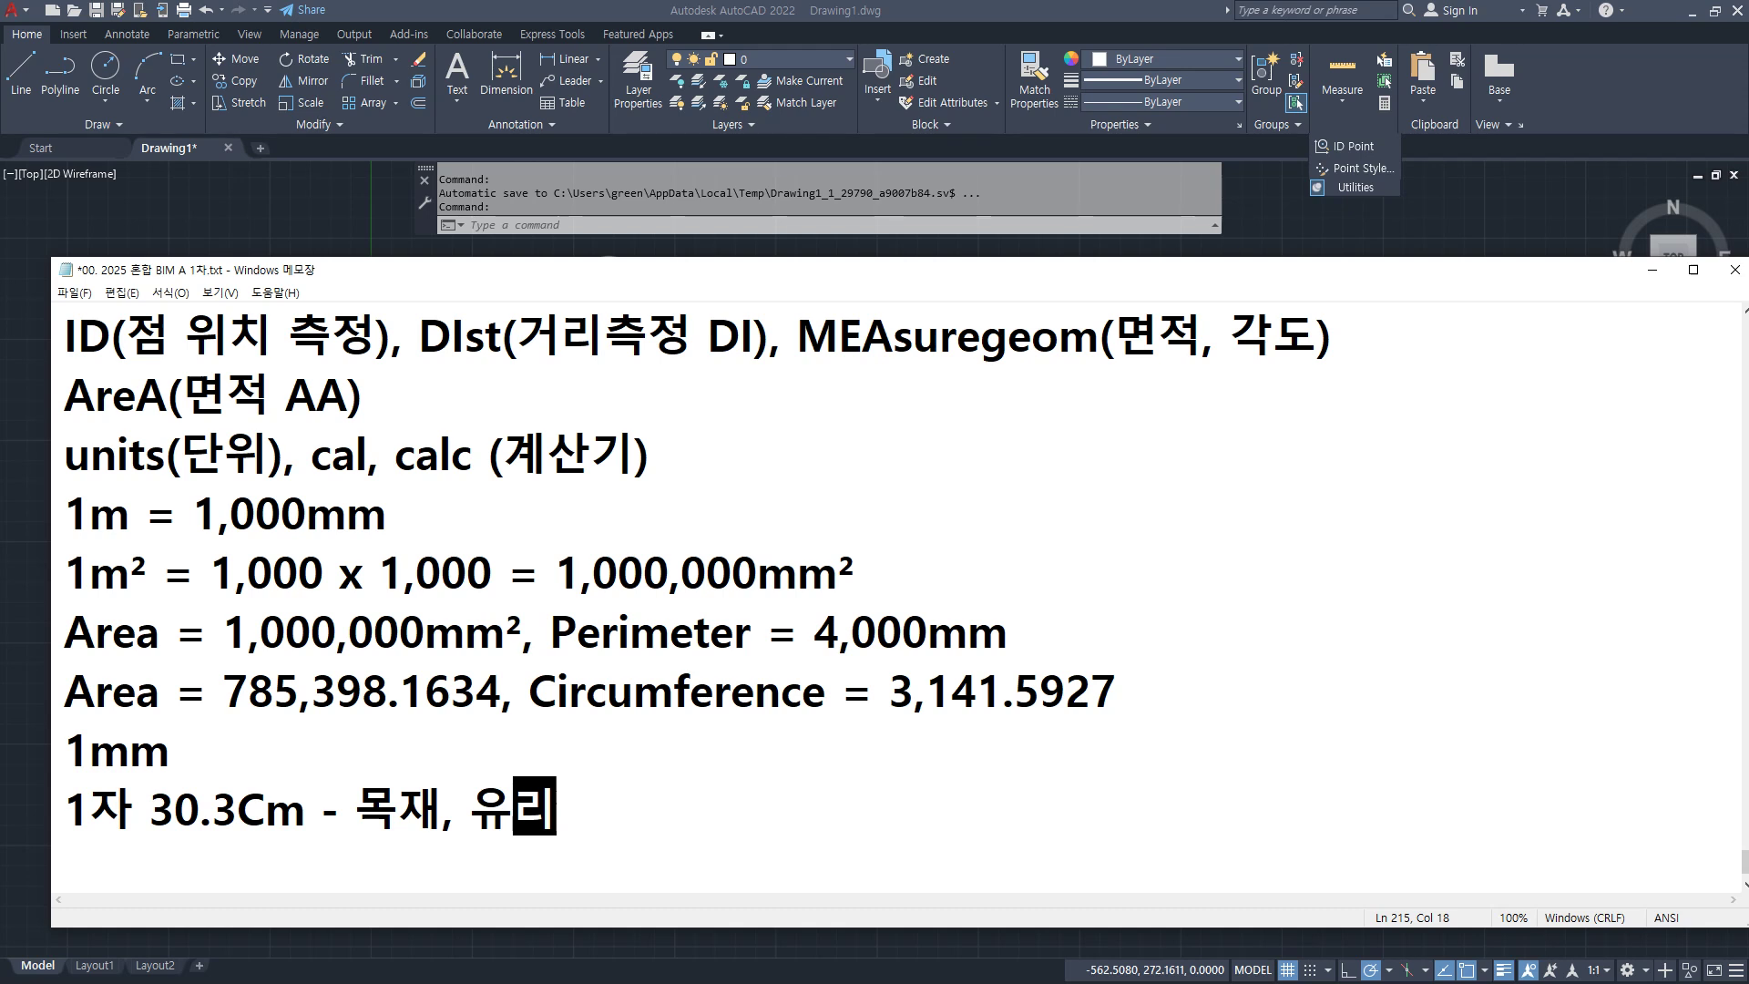
Step: Add the note line "장농의 폭 = 90cm =3자" about the wardrobe width
{"action": "key", "text": "Return"}
{"action": "type", "text": "장"}
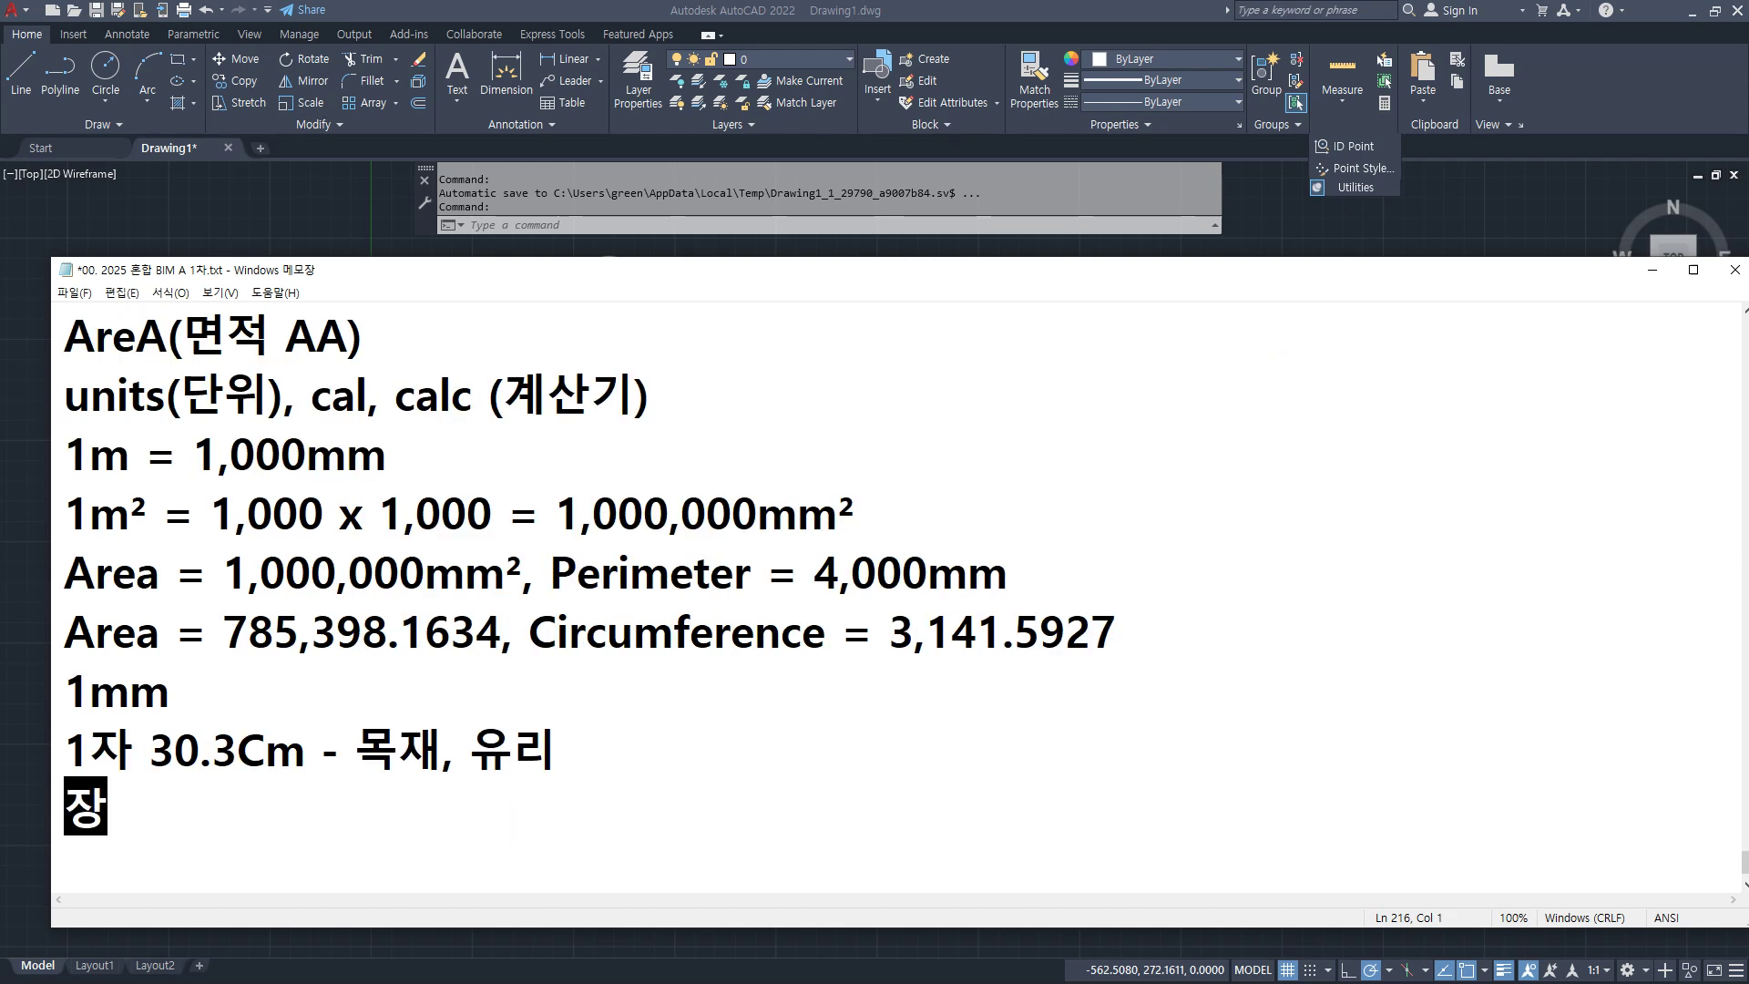
{"action": "type", "text": "ㅇ"}
{"action": "key", "text": "BackSpace"}
{"action": "type", "text": "농우ㅏ"}
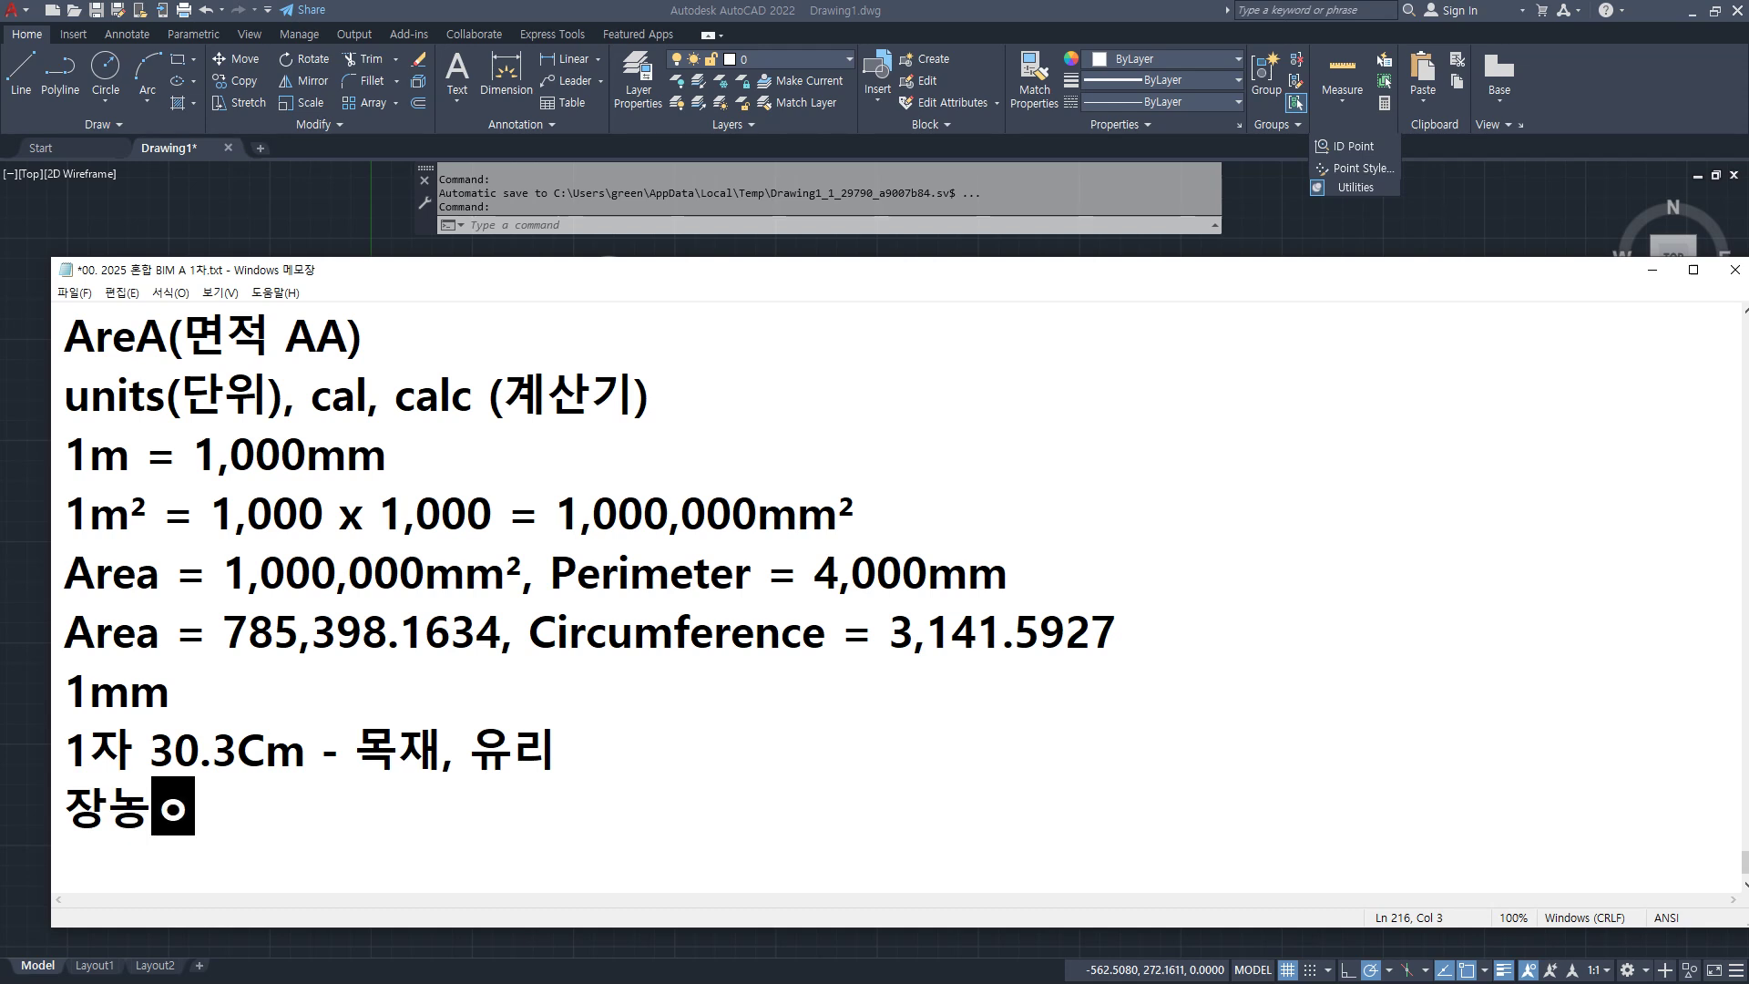
{"action": "key", "text": "BackSpace"}
{"action": "key", "text": "BackSpace"}
{"action": "key", "text": "BackSpace"}
{"action": "type", "text": "ㅗ"}
{"action": "key", "text": "BackSpace"}
{"action": "type", "text": "의 목"}
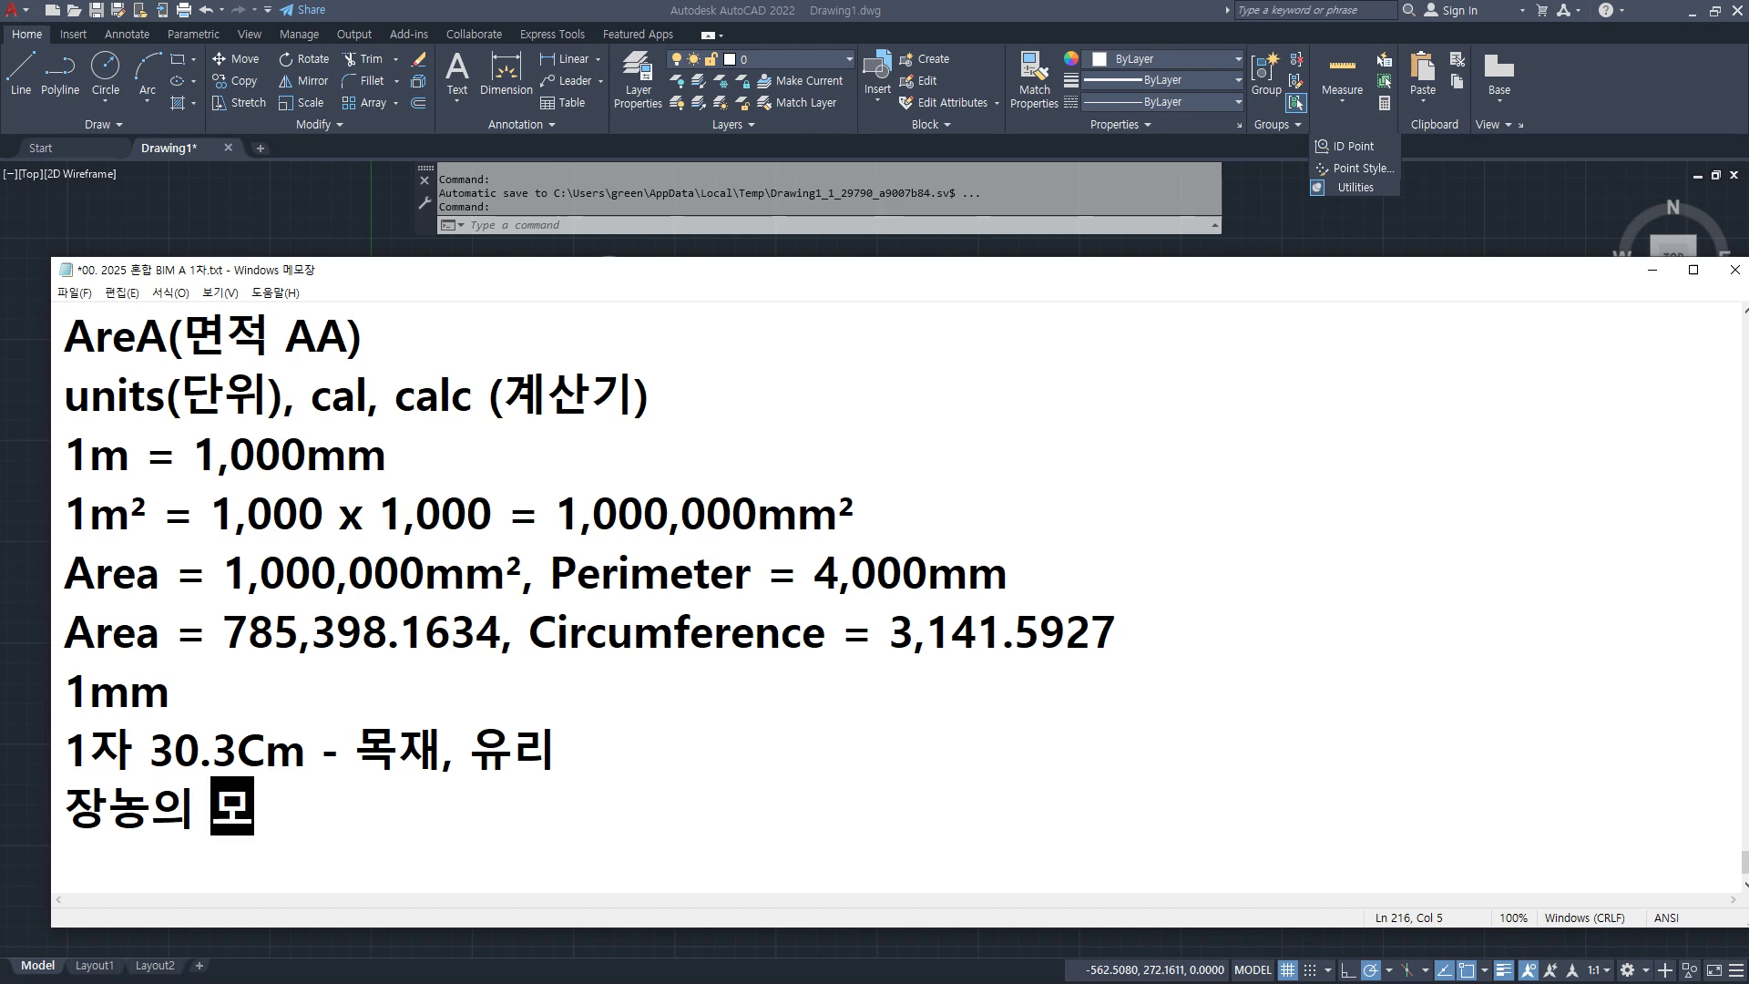
{"action": "key", "text": "BackSpace"}
{"action": "key", "text": "BackSpace"}
{"action": "key", "text": "BackSpace"}
{"action": "type", "text": "폭"}
{"action": "key", "text": "BackSpace"}
{"action": "key", "text": "BackSpace"}
{"action": "type", "text": "ㅗㄱ = 90ㅊㅡ"}
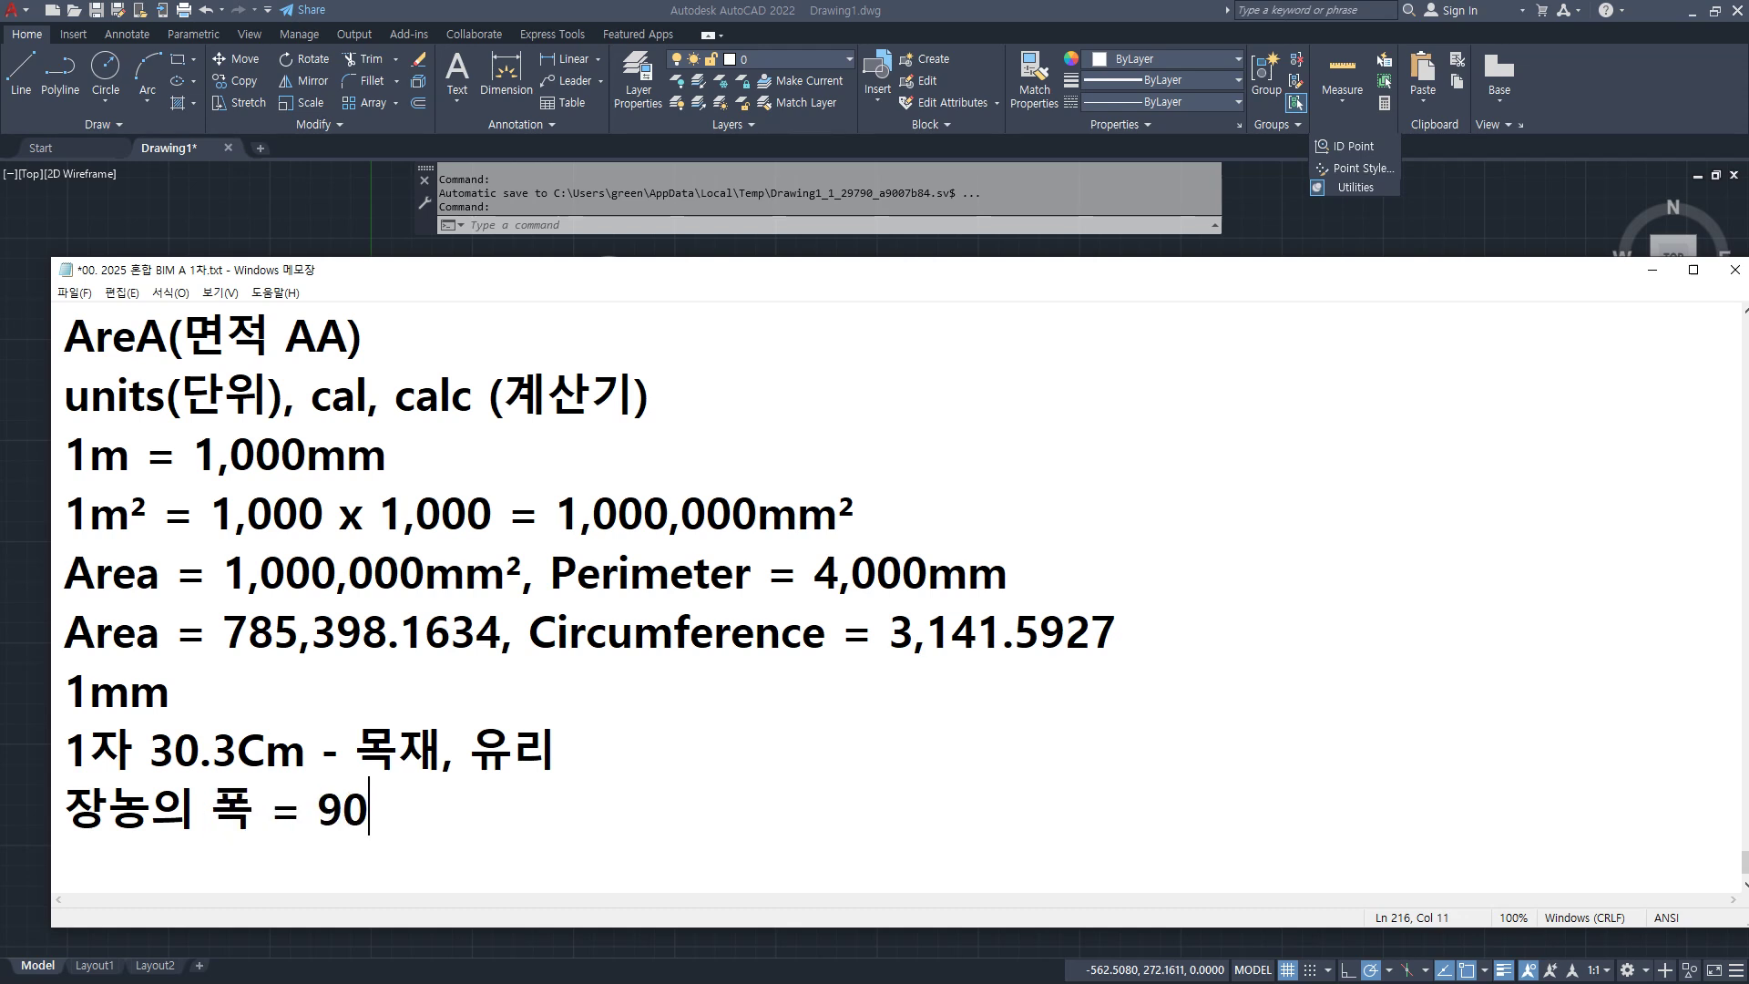
{"action": "key", "text": "BackSpace"}
{"action": "key", "text": "BackSpace"}
{"action": "key", "text": "Hangul"}
{"action": "type", "text": "cm"}
{"action": "type", "text": "=3"}
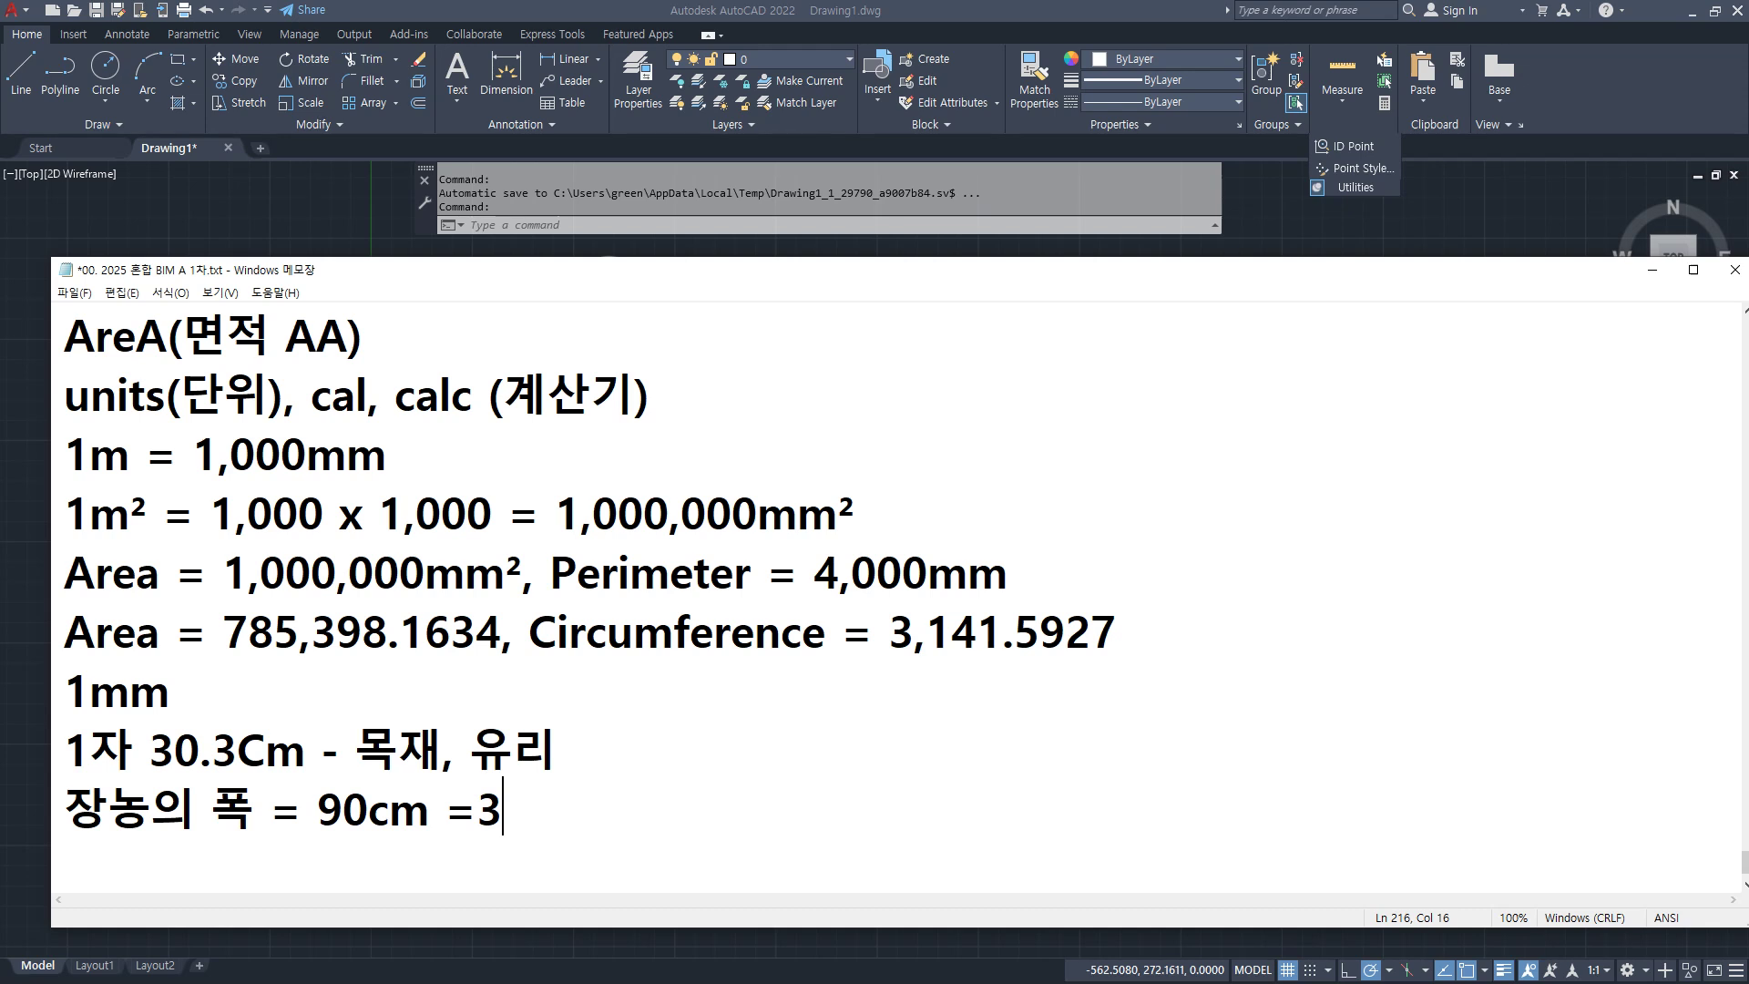
{"action": "type", "text": "자"}
Step: Add the note line "어항 자반어항 - 한자반 어항 = 45cm어항" about the fish tank size
{"action": "key", "text": "Return"}
{"action": "type", "text": "db"}
{"action": "key", "text": "BackSpace"}
{"action": "key", "text": "BackSpace"}
{"action": "type", "text": "어"}
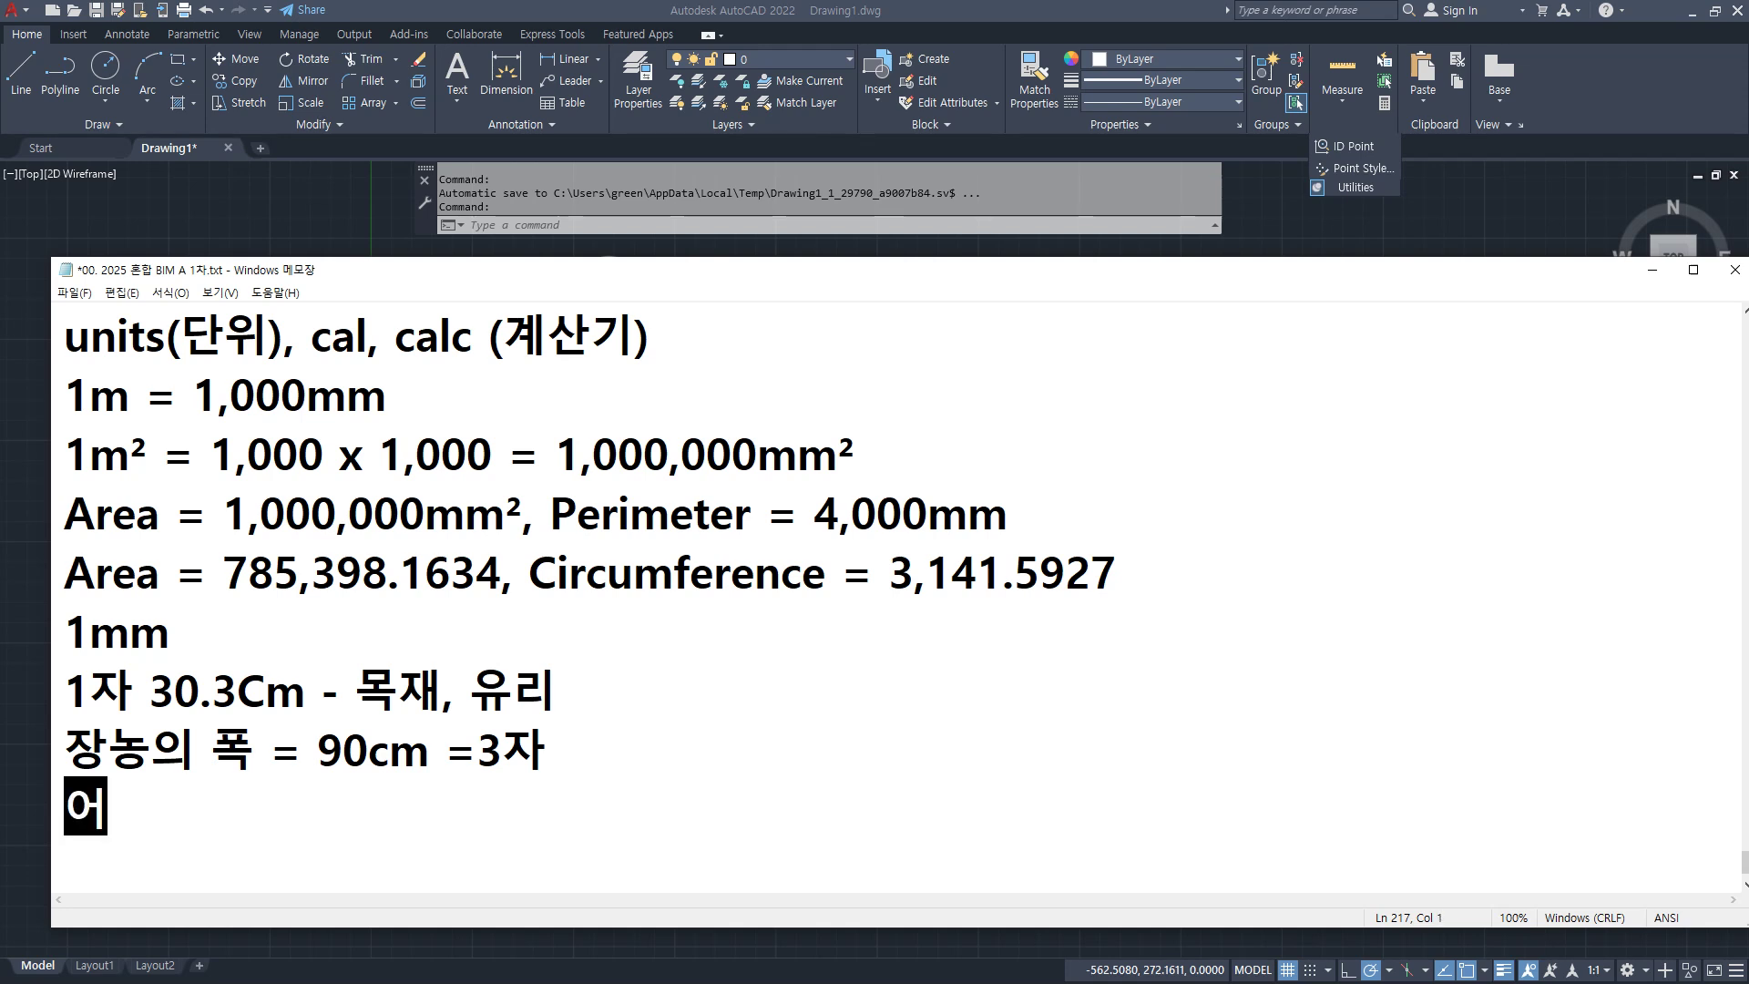
{"action": "type", "text": "하ㅇ "}
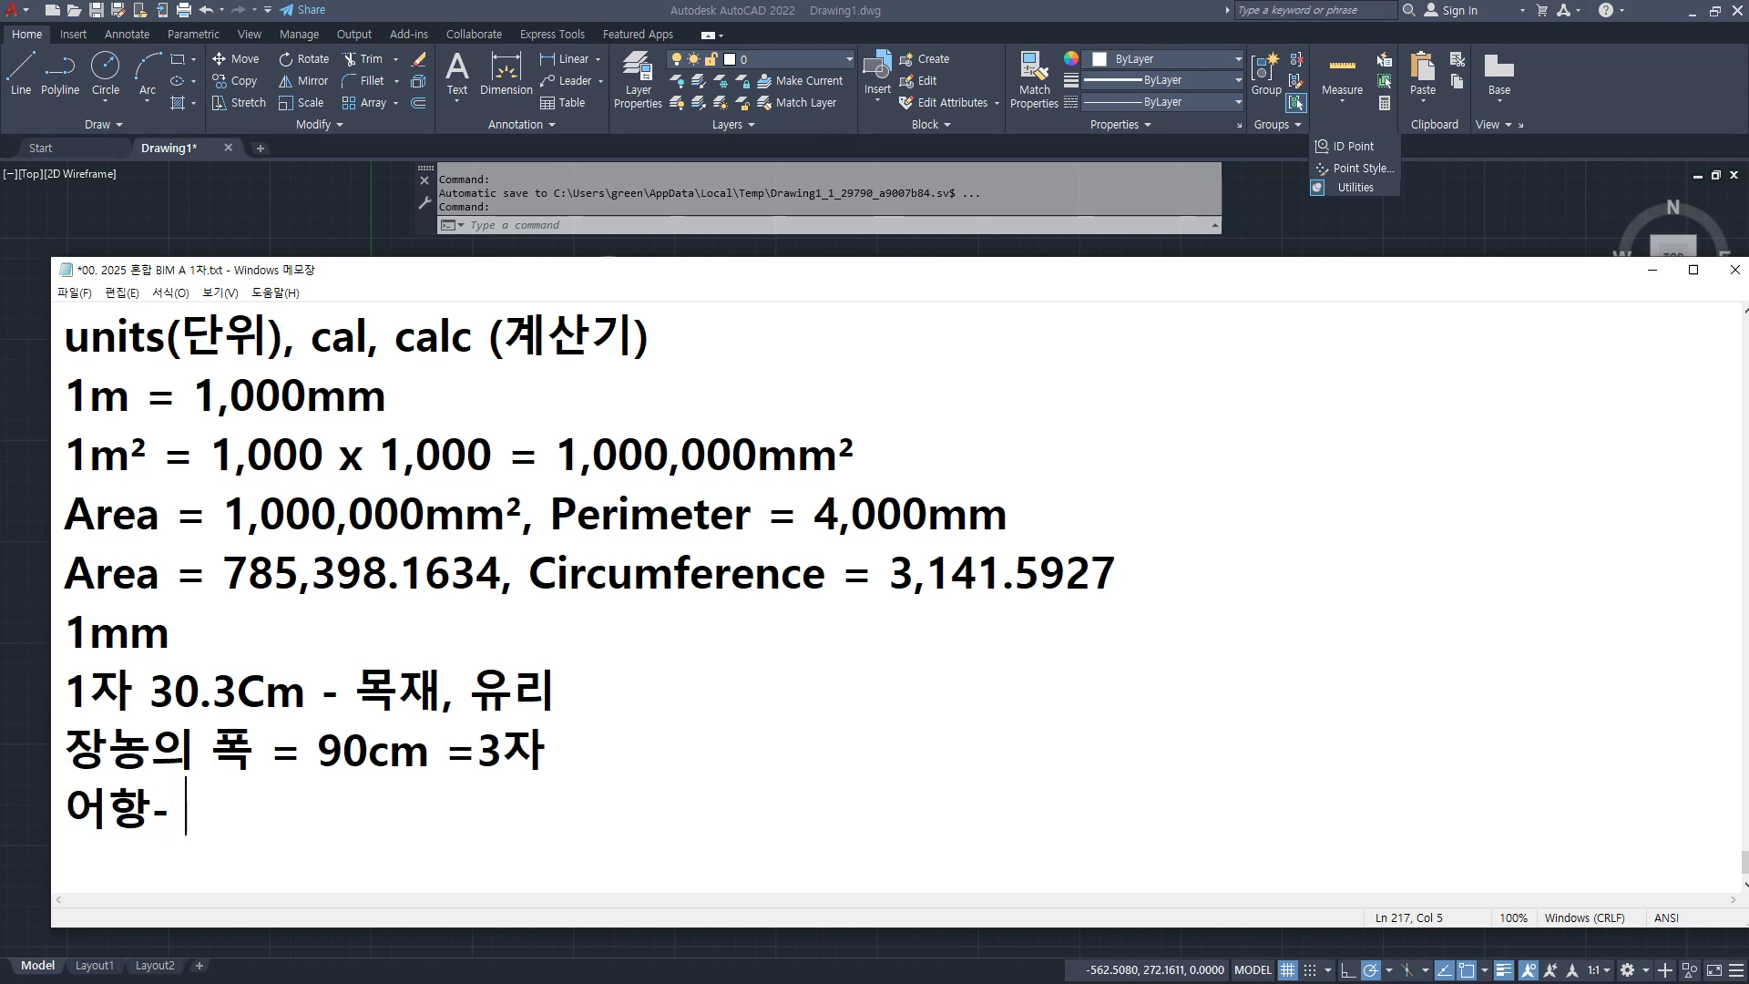
{"action": "type", "text": "자반ㅇ"}
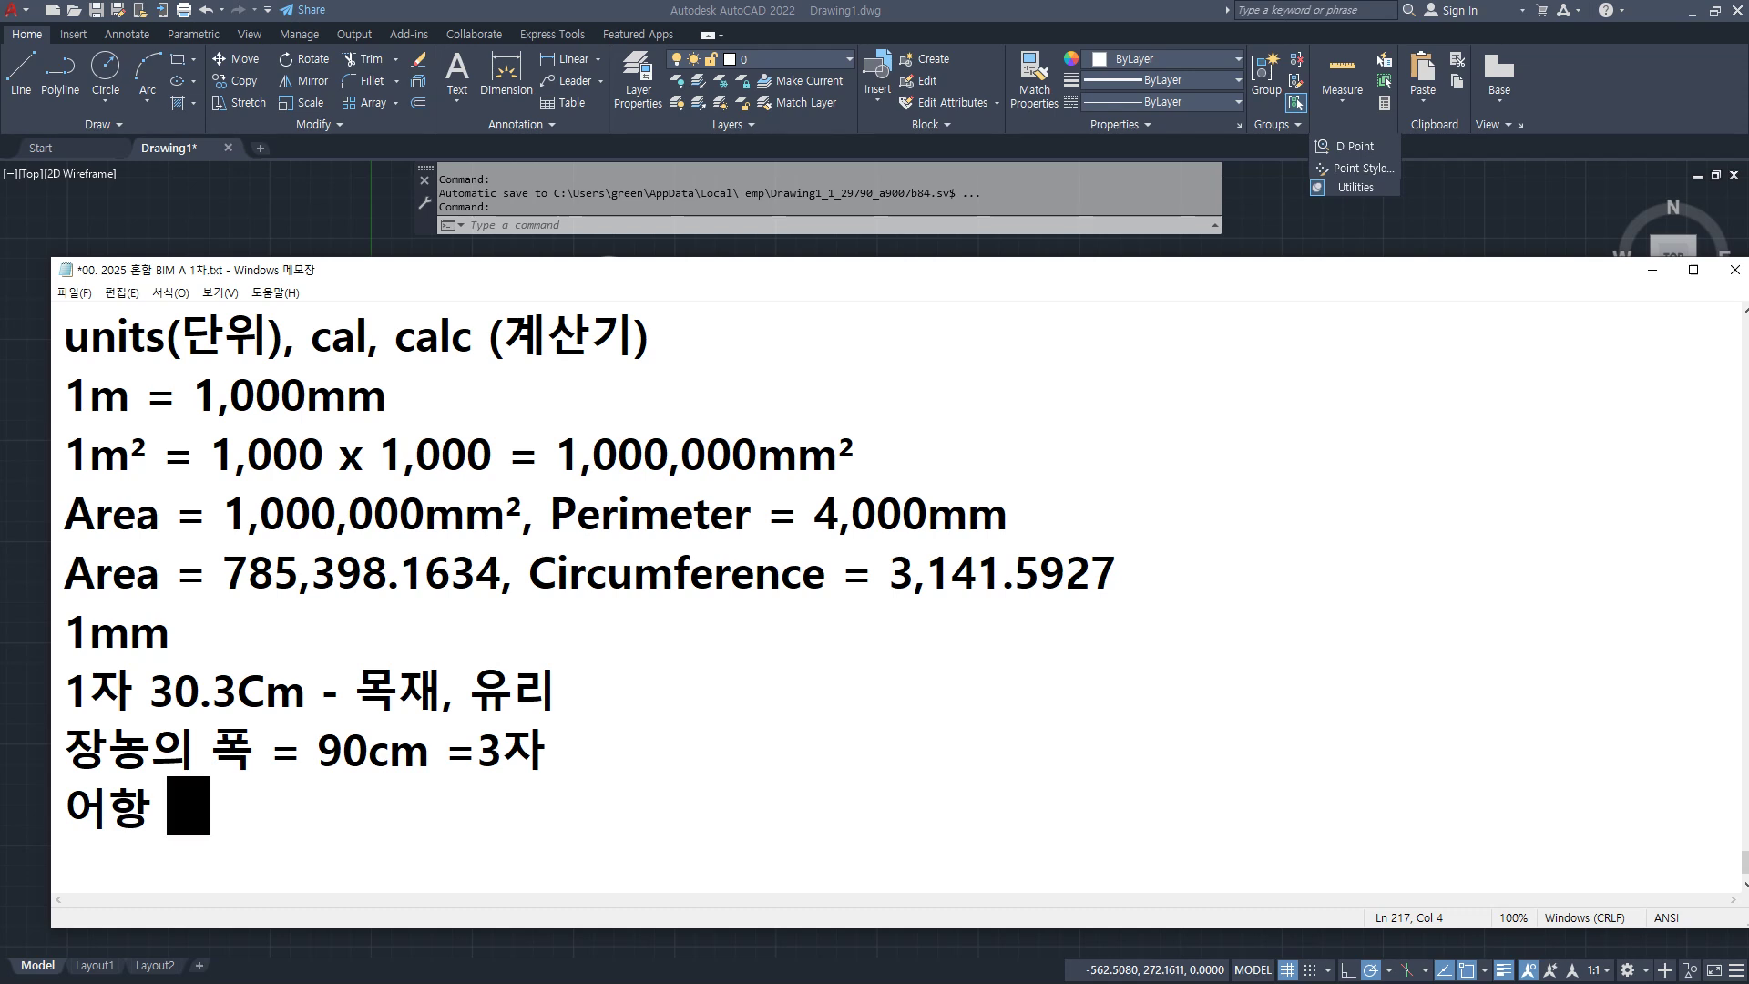
{"action": "type", "text": "ㅓ항"}
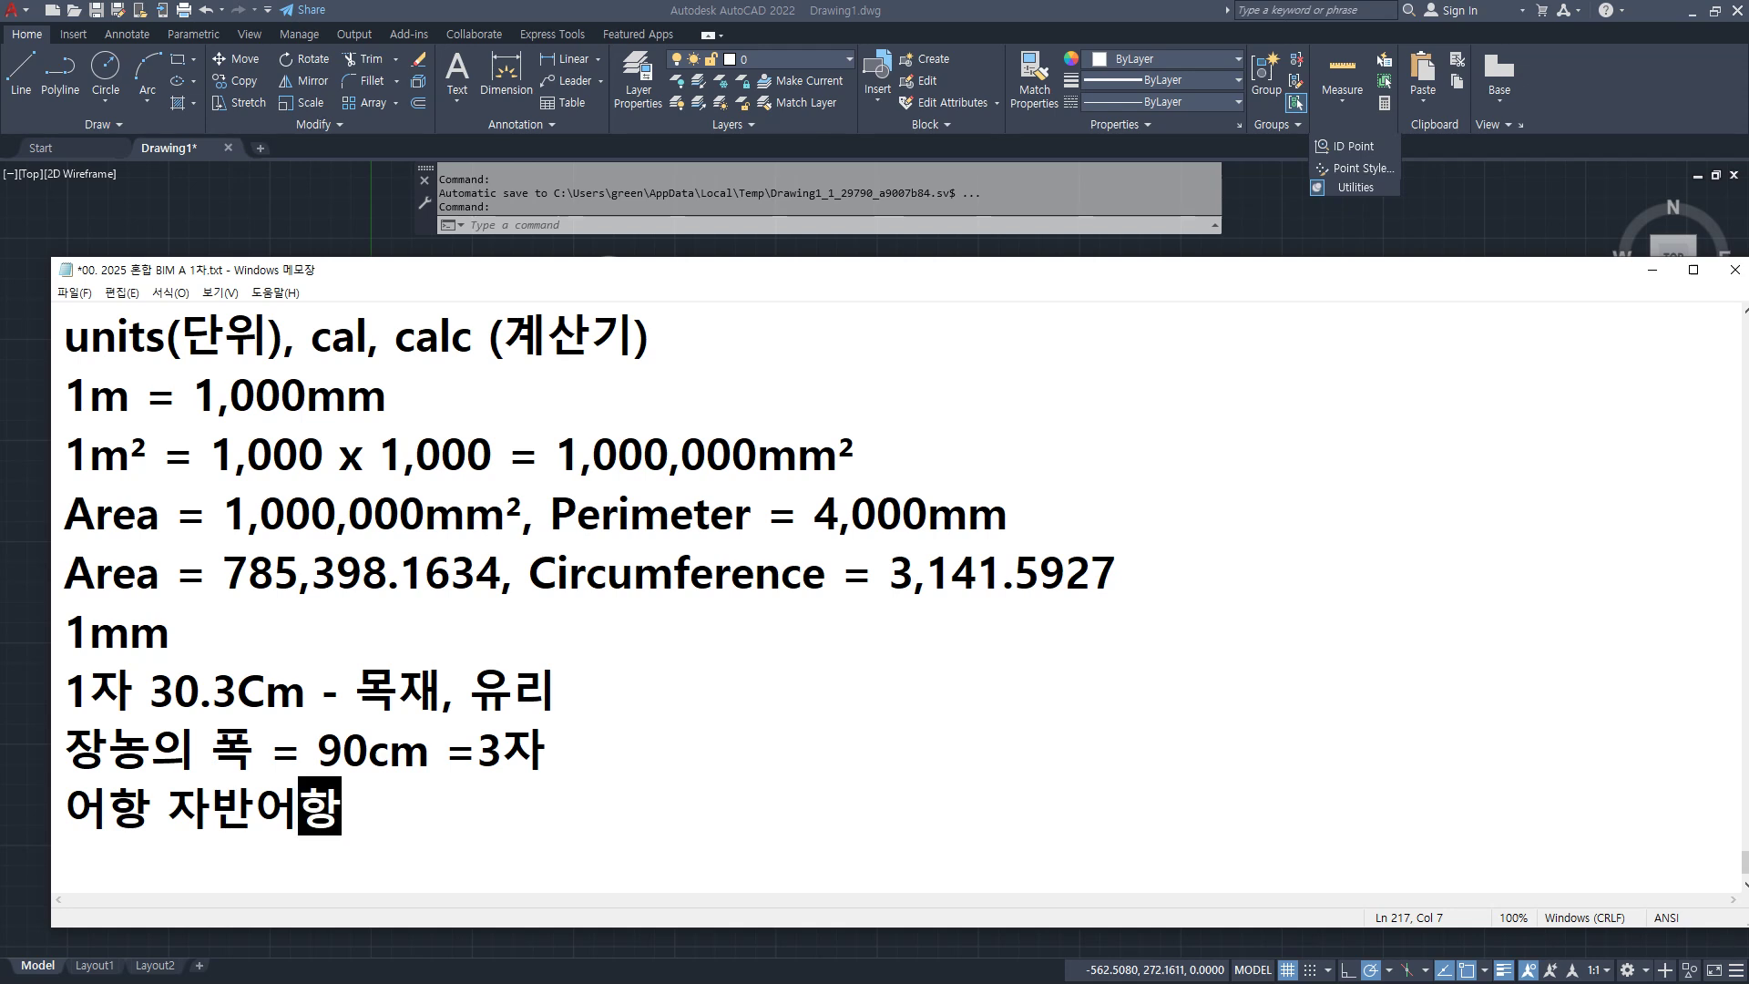
{"action": "type", "text": "- "}
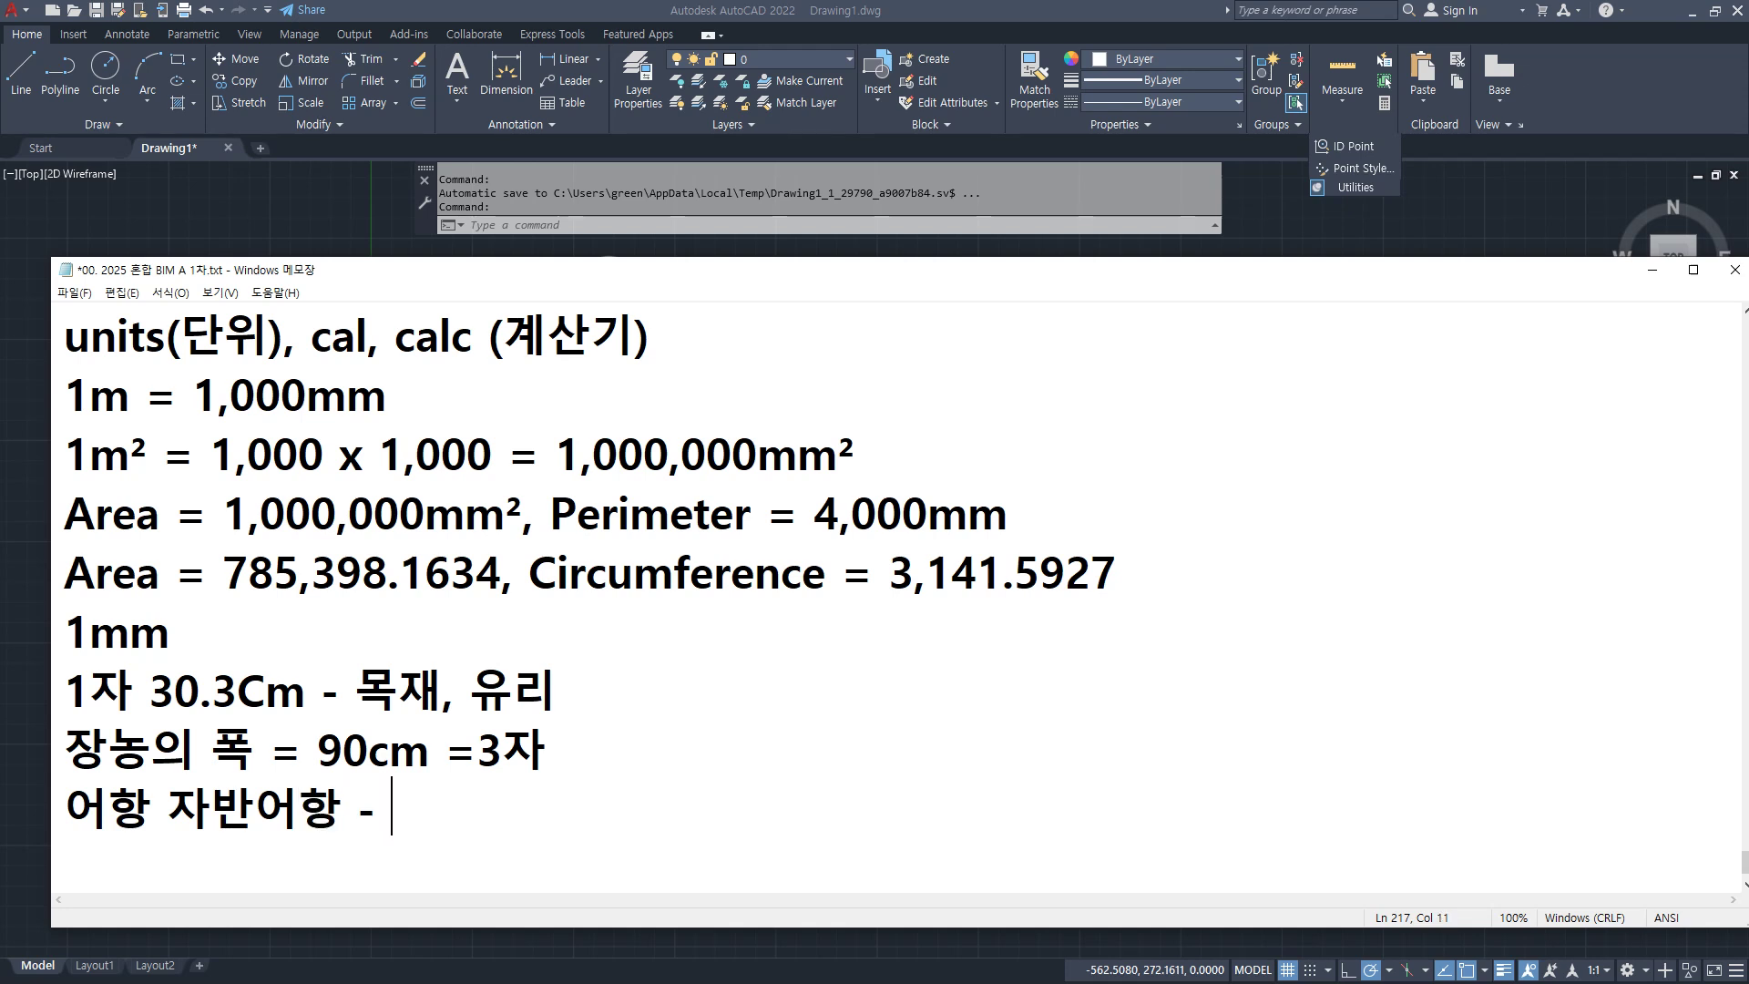
{"action": "type", "text": "하ㄴ자반 엉"}
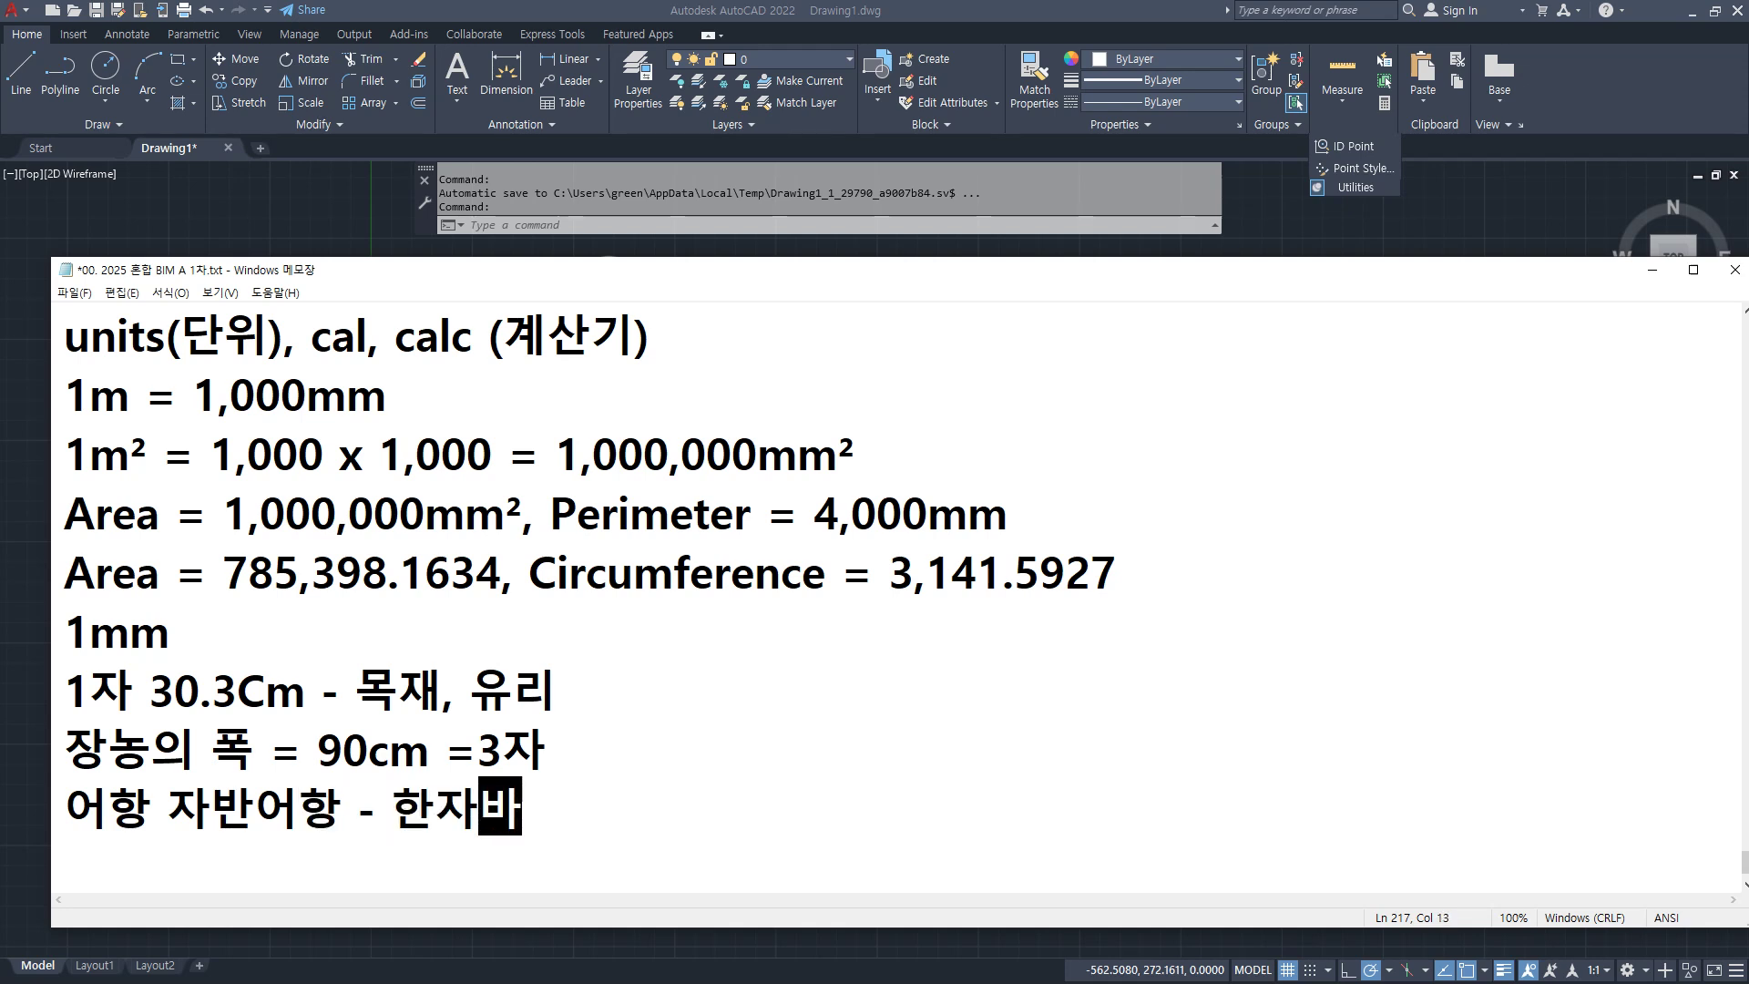
{"action": "type", "text": "항"}
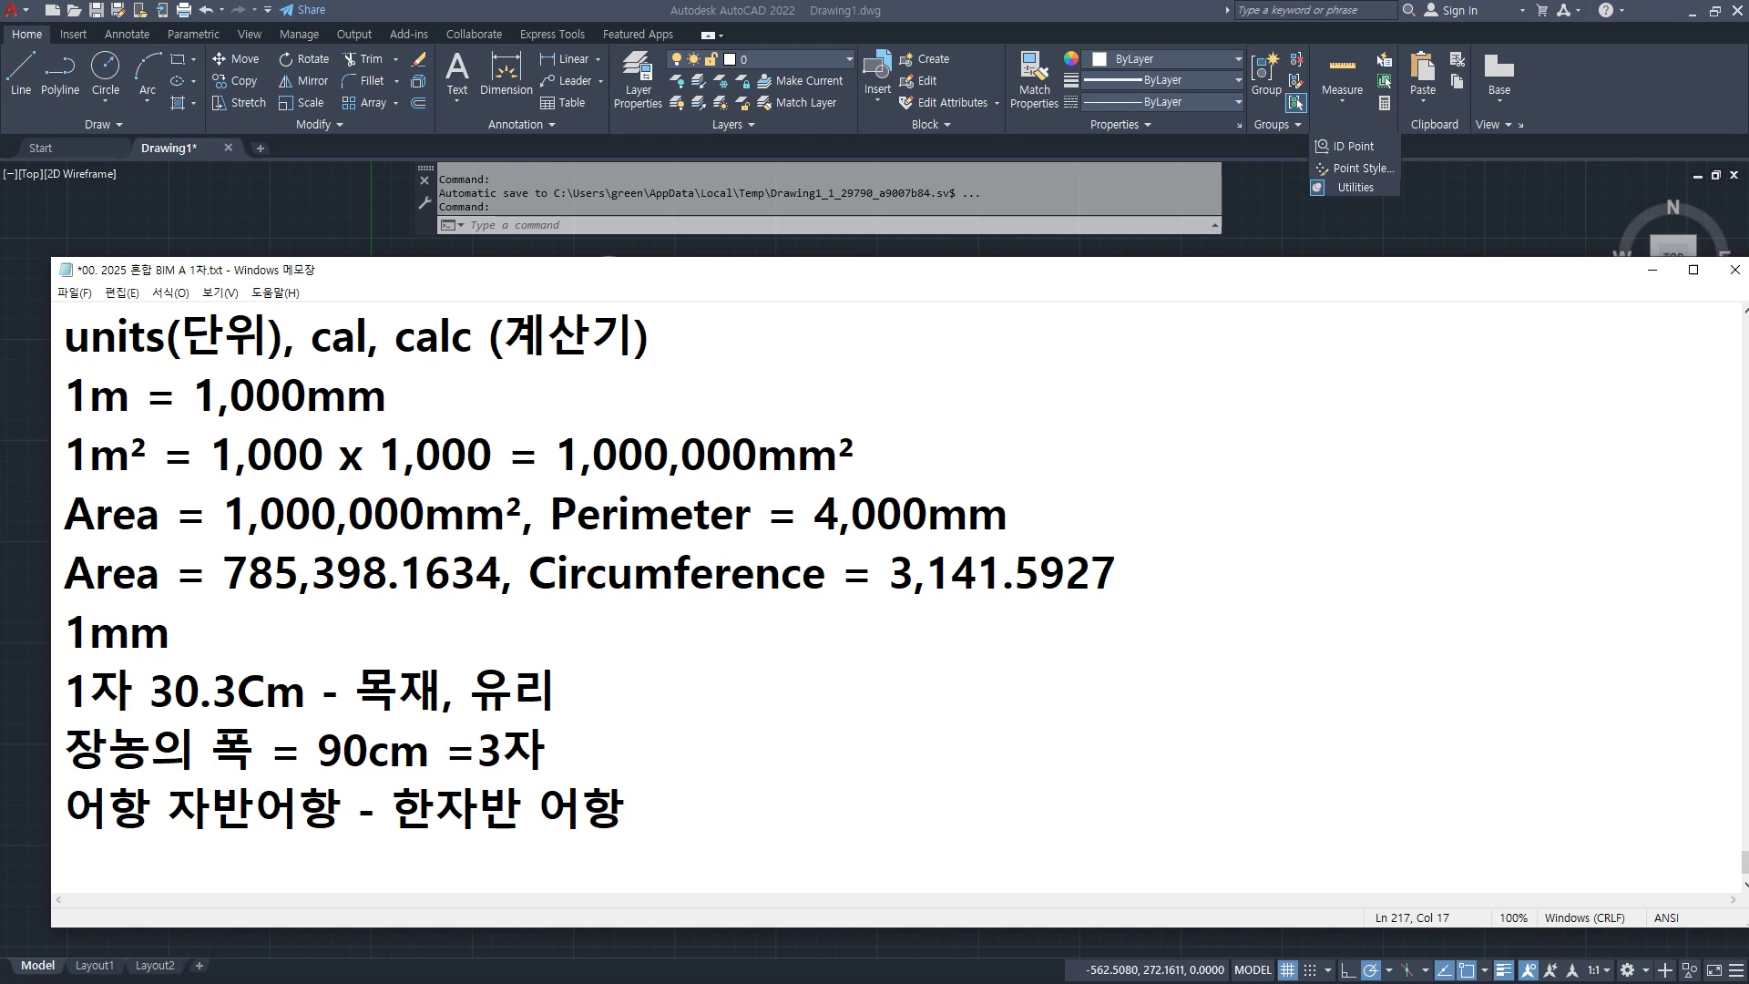
{"action": "type", "text": " = "}
{"action": "type", "text": "34"}
{"action": "key", "text": "BackSpace"}
{"action": "key", "text": "BackSpace"}
{"action": "type", "text": "45cm어항"}
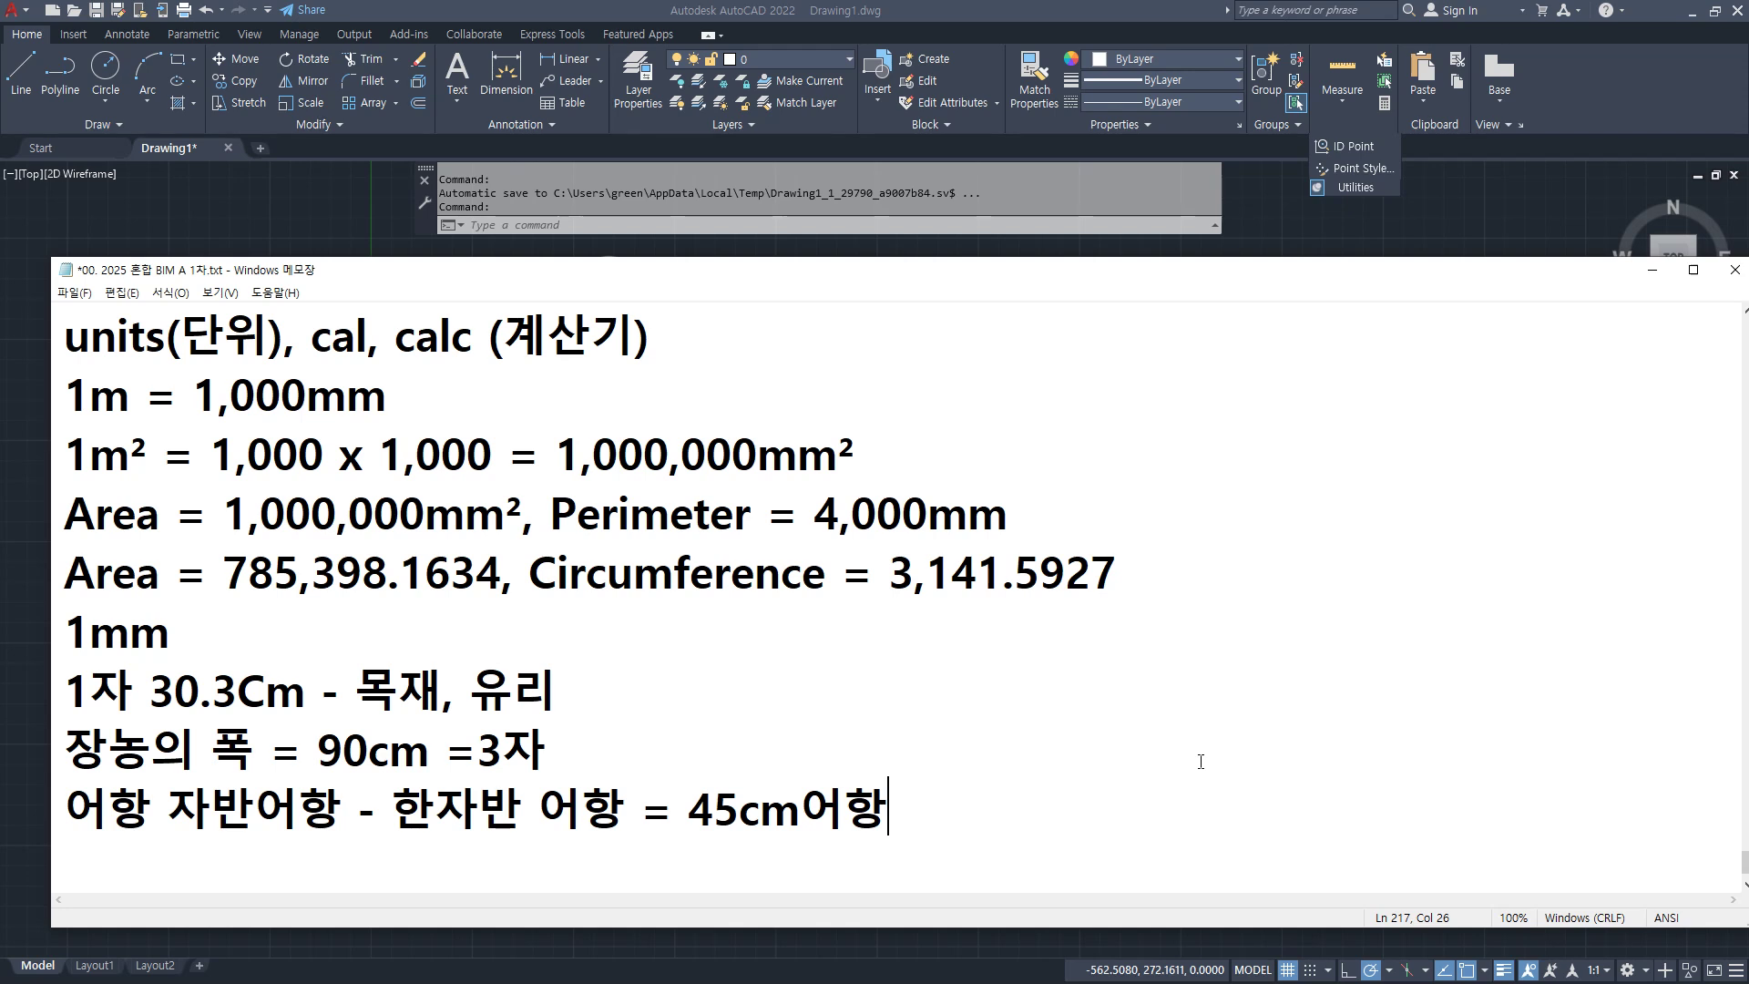
Step: Add two further note lines, "피트" and "인치", below the fish tank line
{"action": "key", "text": "Return"}
{"action": "type", "text": "v"}
{"action": "key", "text": "BackSpace"}
{"action": "key", "text": "BackSpace"}
{"action": "key", "text": "Return"}
{"action": "type", "text": "피트"}
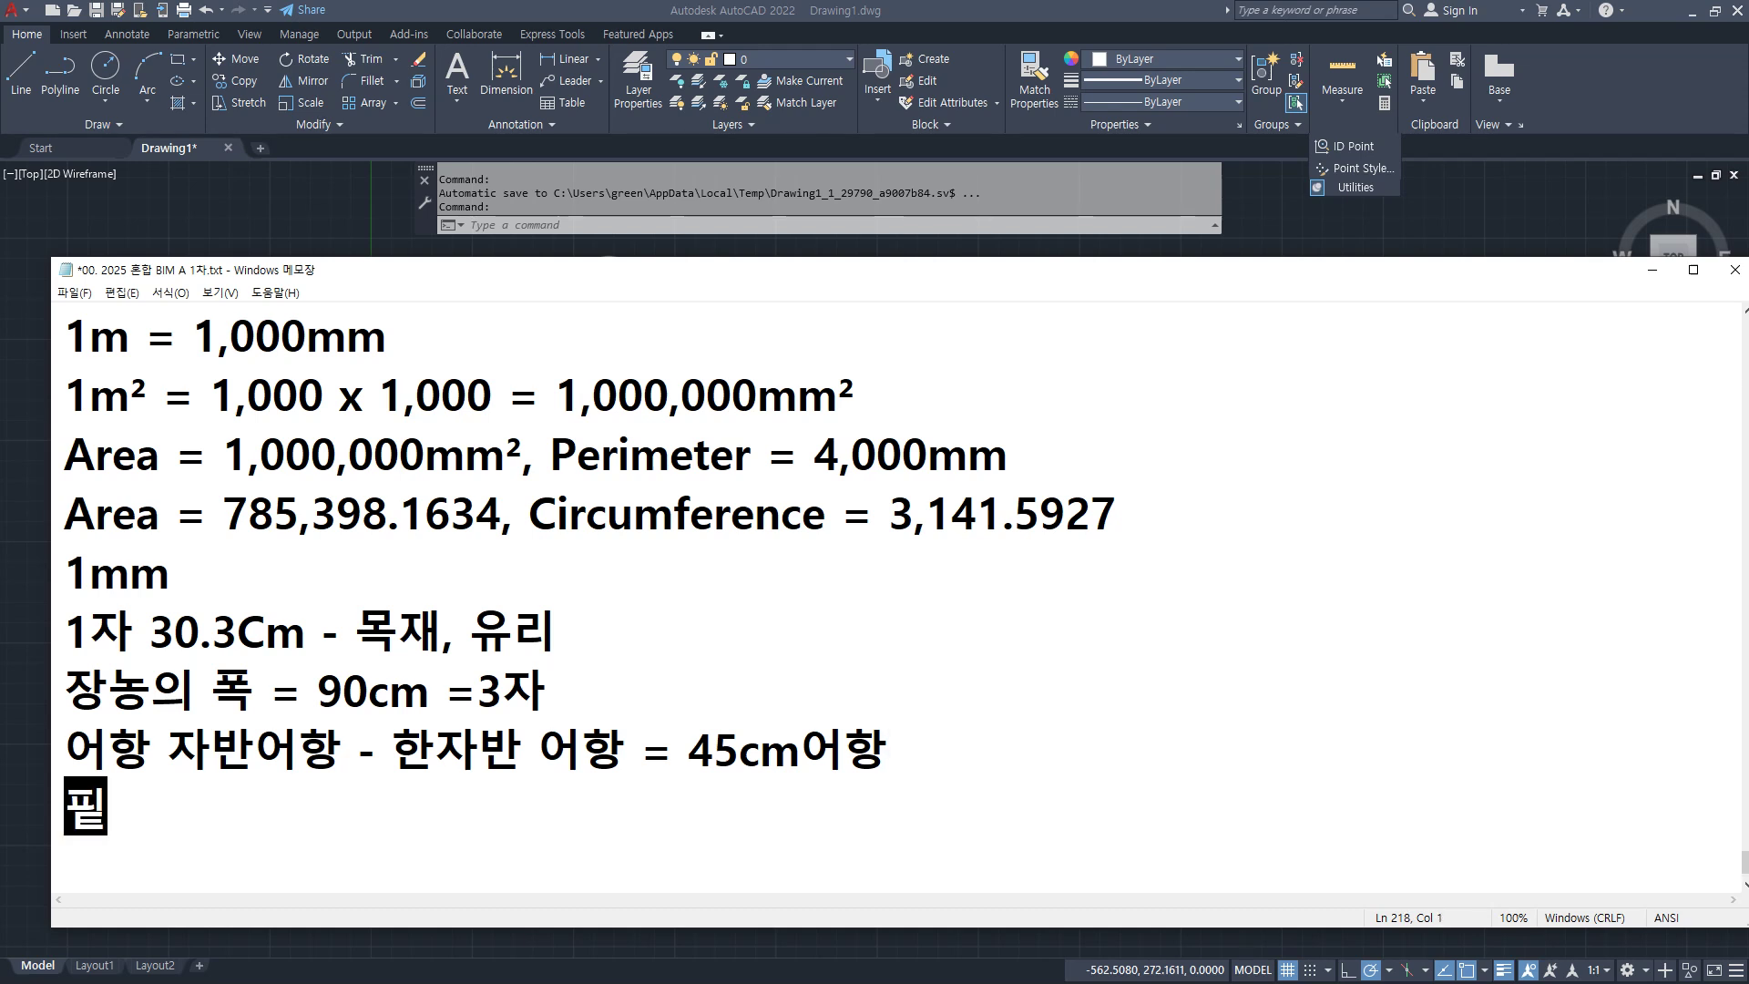
{"action": "key", "text": "Return"}
{"action": "type", "text": "인치"}
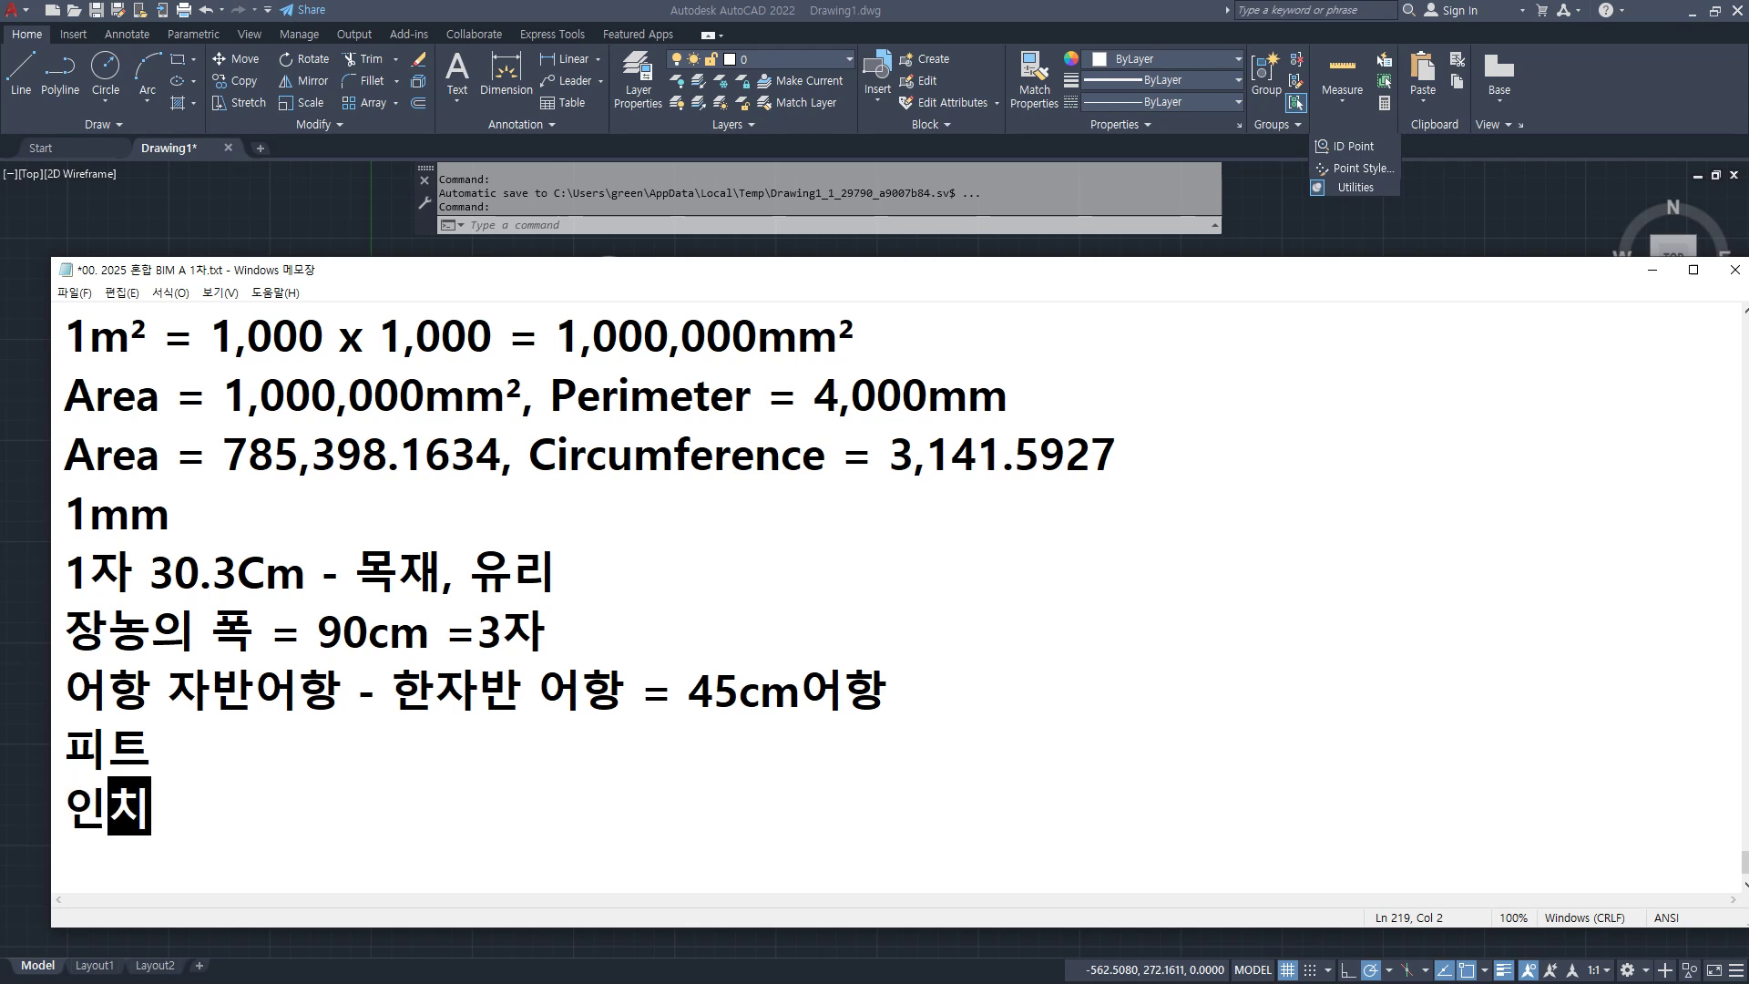
Step: Write the value "2.54cm" after "인치"
{"action": "left_click", "coordinate": [1200, 762]}
{"action": "key", "text": "Down"}
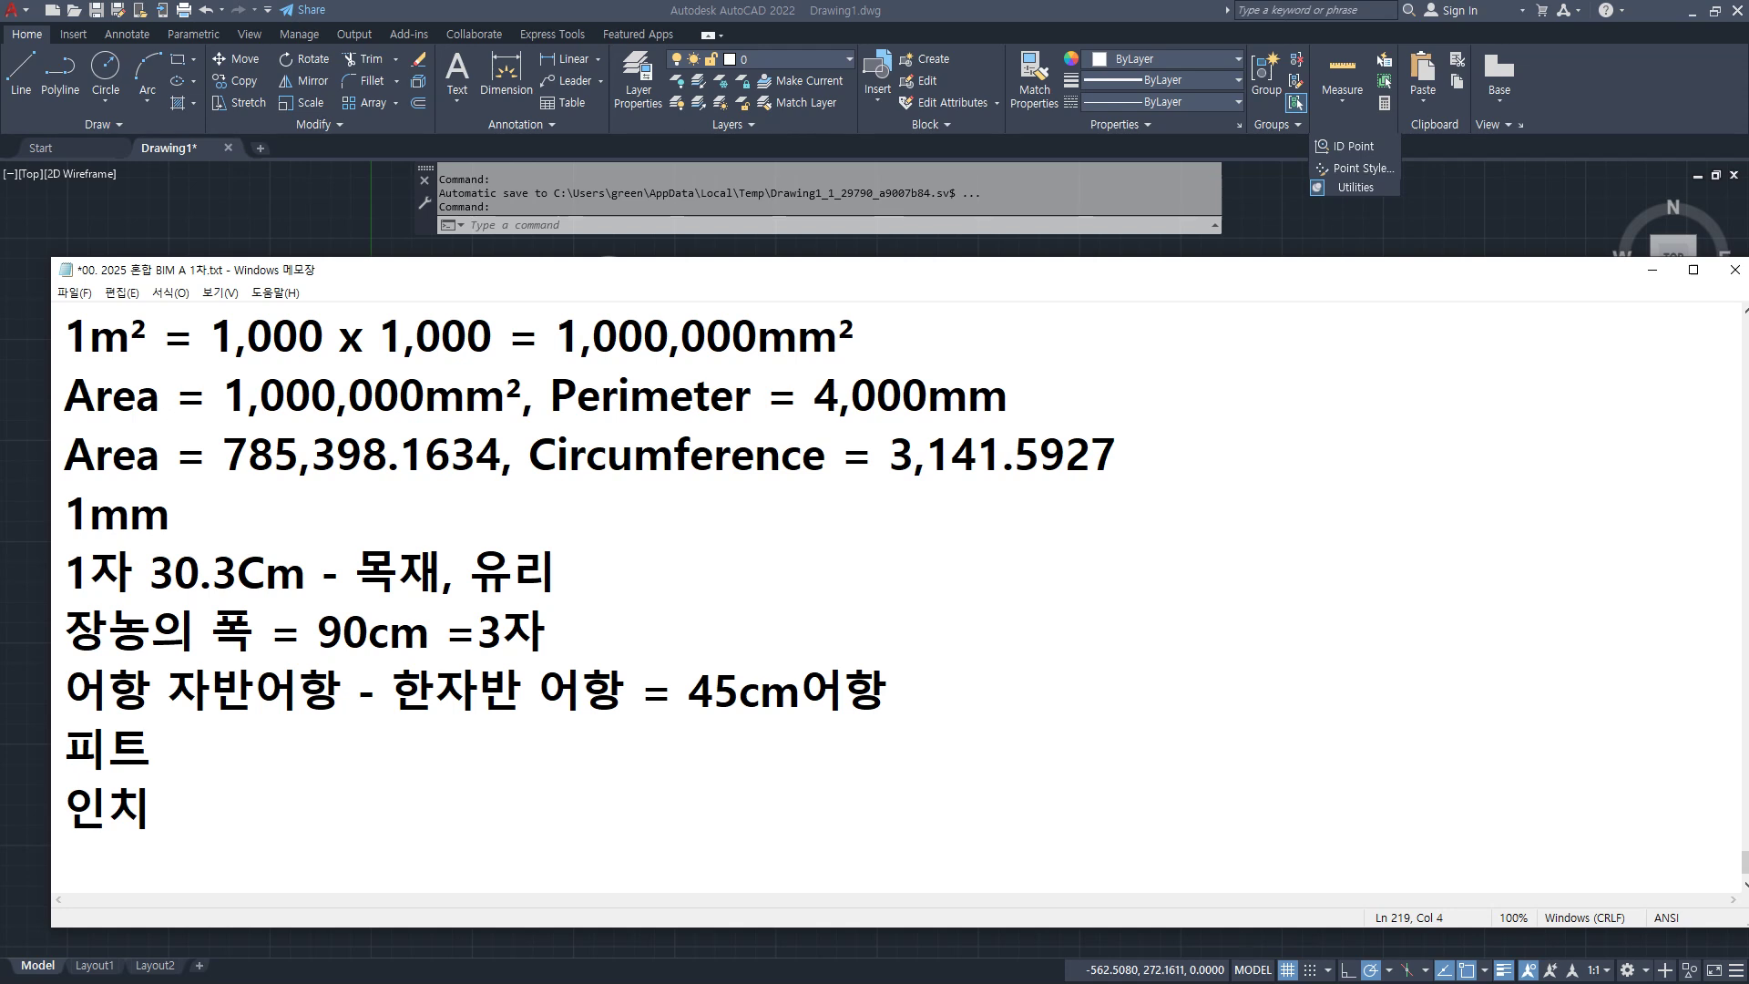
{"action": "type", "text": "2.54cm"}
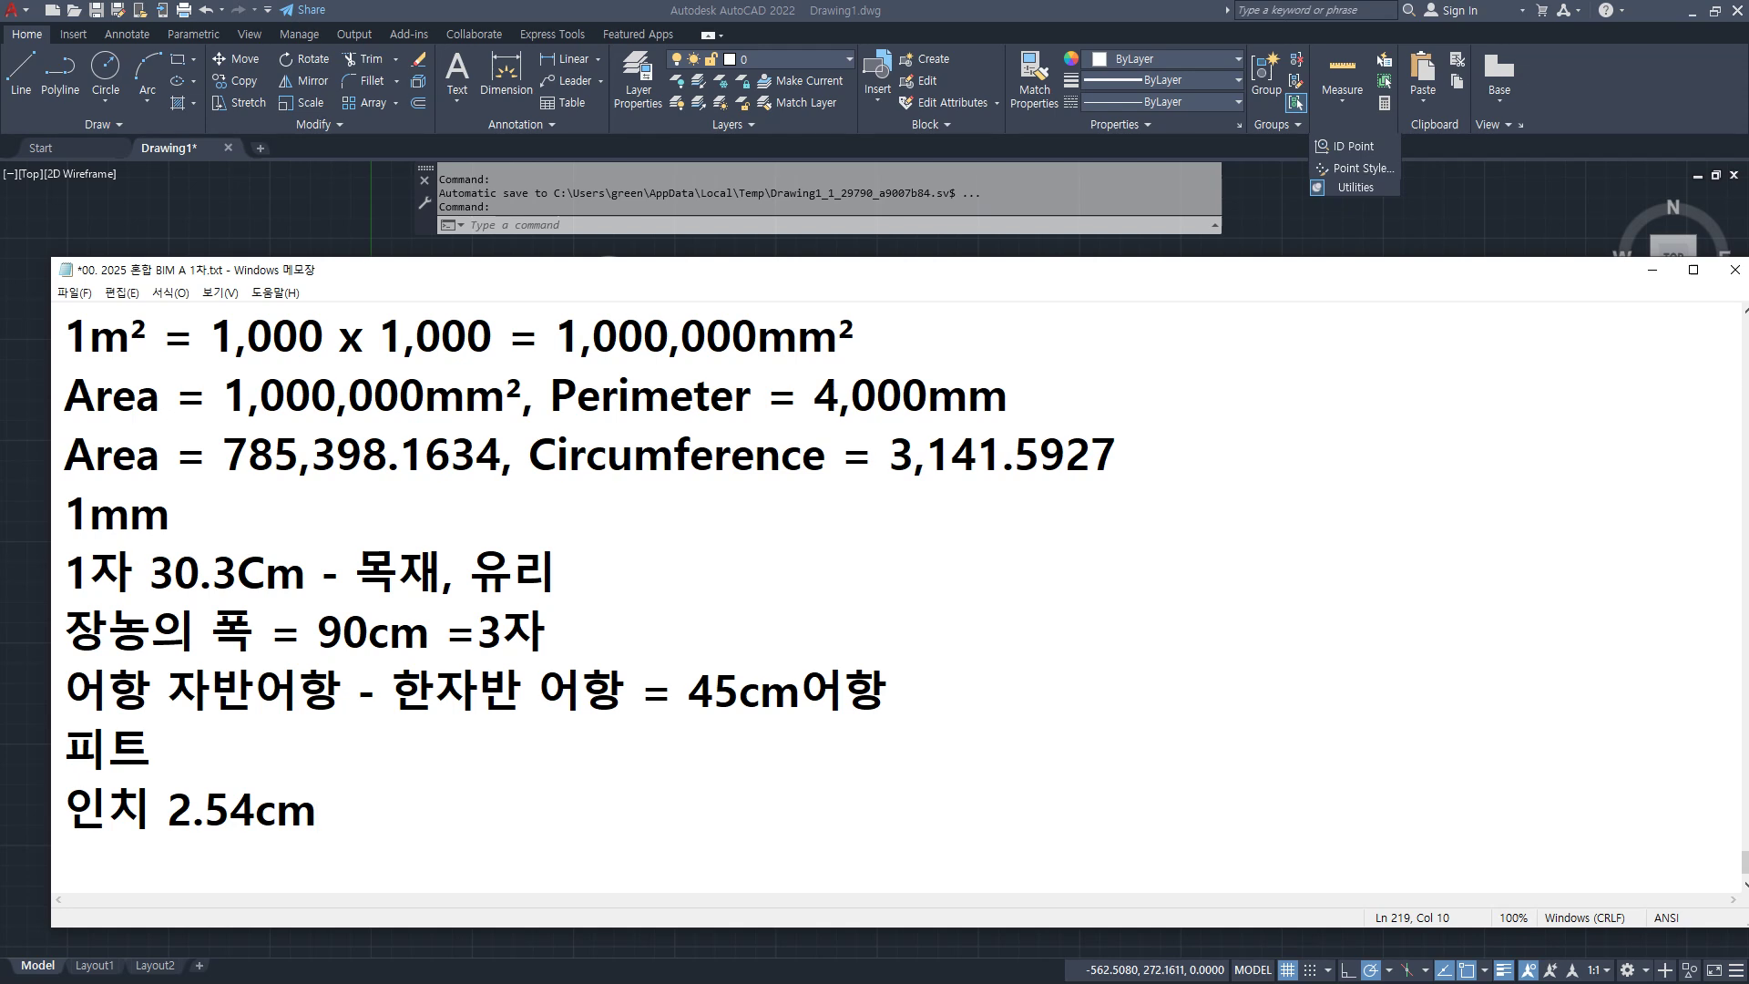
Step: Write the conversion "30.48cm = 2.54x12" after "피트"
{"action": "left_click", "coordinate": [1201, 762]}
{"action": "type", "text": "3."}
{"action": "key", "text": "BackSpace"}
{"action": "type", "text": "0.48cm = "}
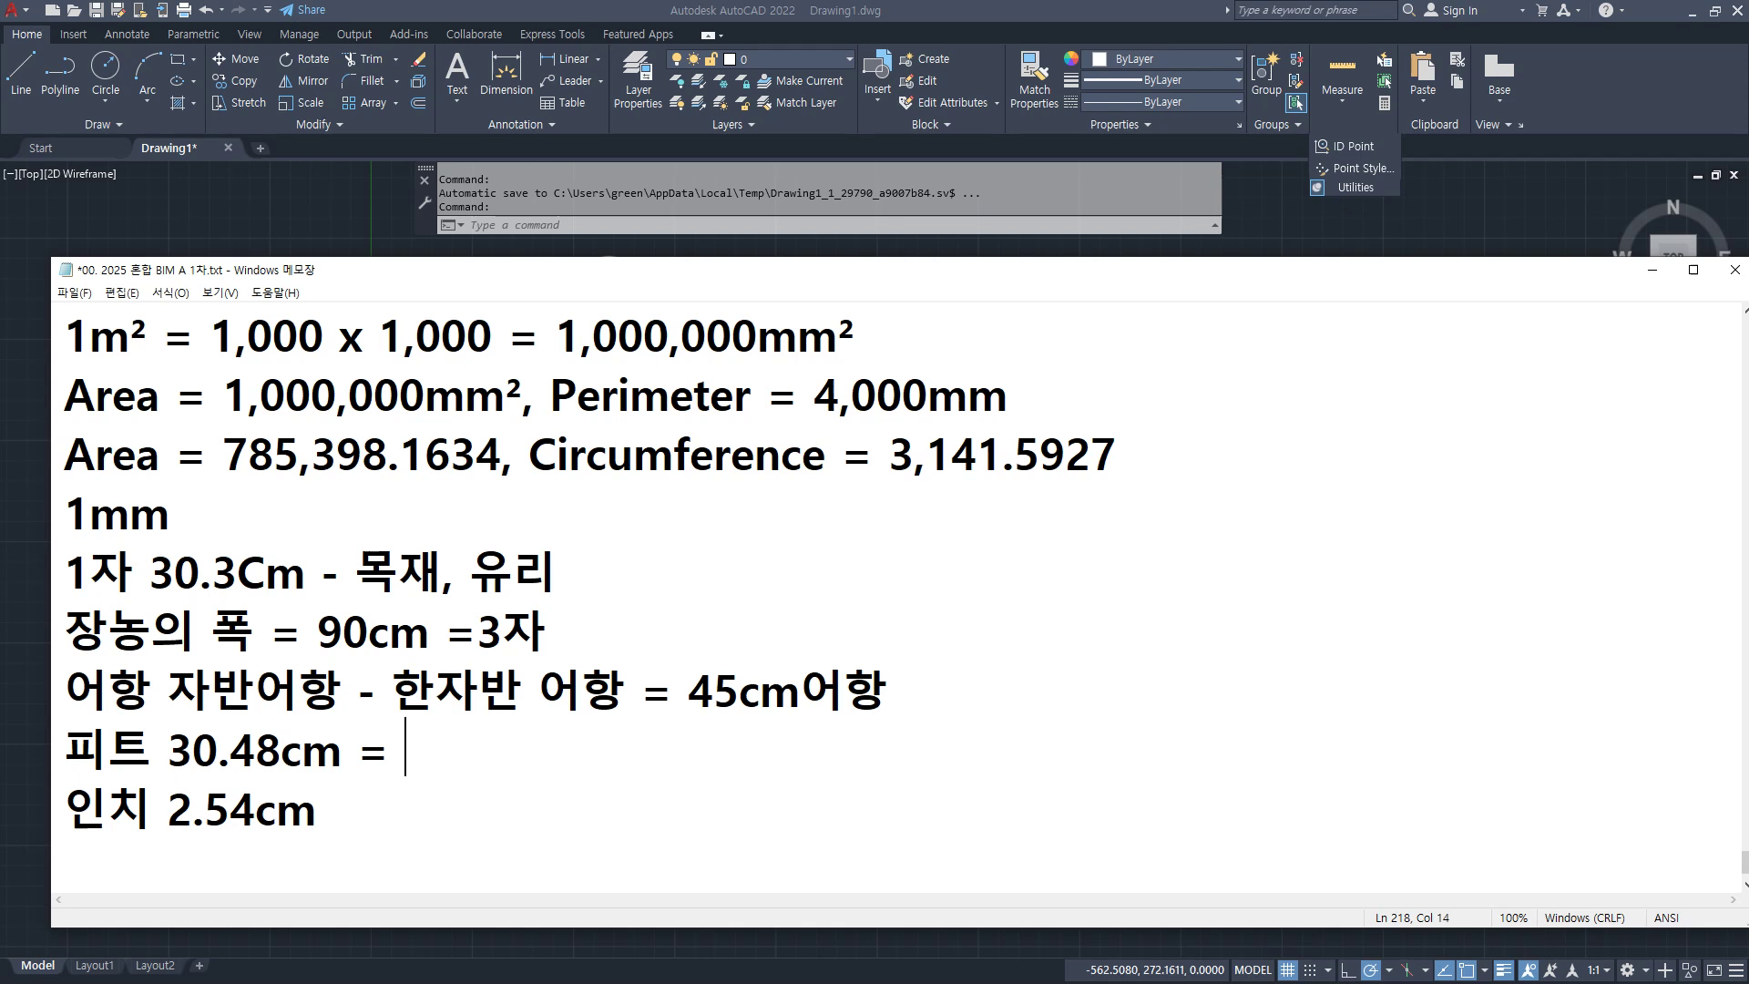
{"action": "type", "text": "2.54x12"}
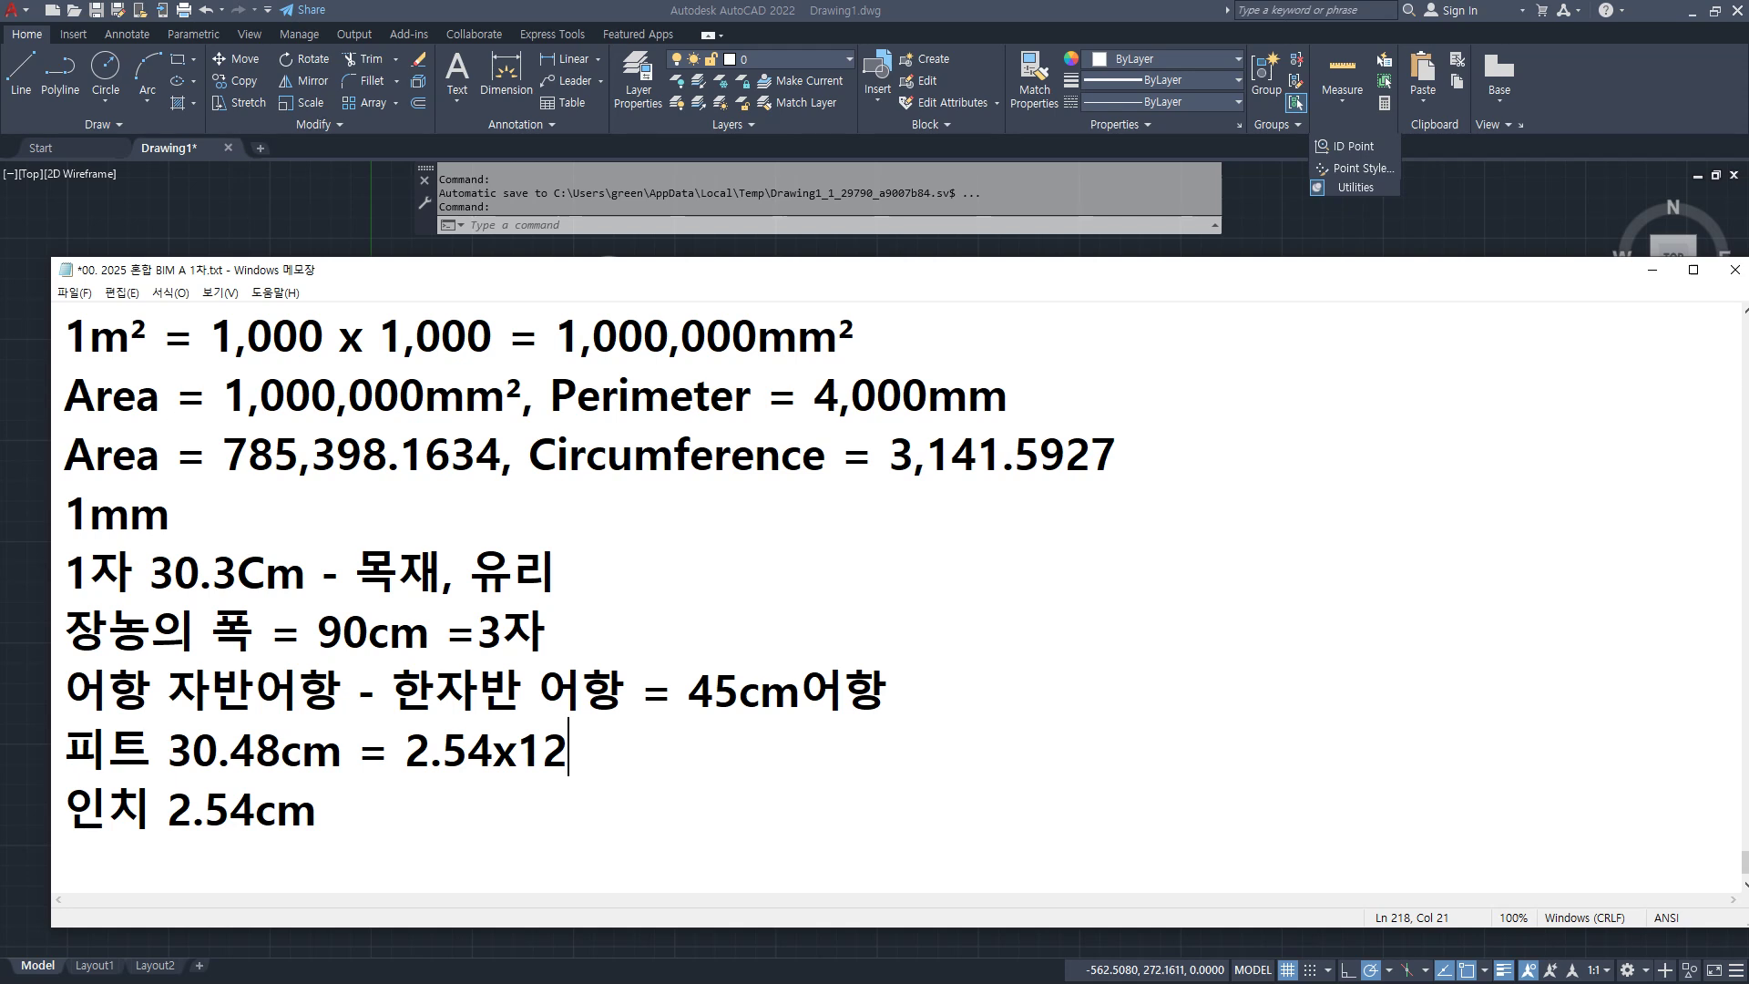
Step: Insert "Feet" directly after "피트" and append "Foot" to the end of the same line
{"action": "key", "text": "Home"}
{"action": "key", "text": "Right"}
{"action": "key", "text": "Right"}
{"action": "type", "text": "Feet"}
{"action": "key", "text": "End"}
{"action": "type", "text": "Foot"}
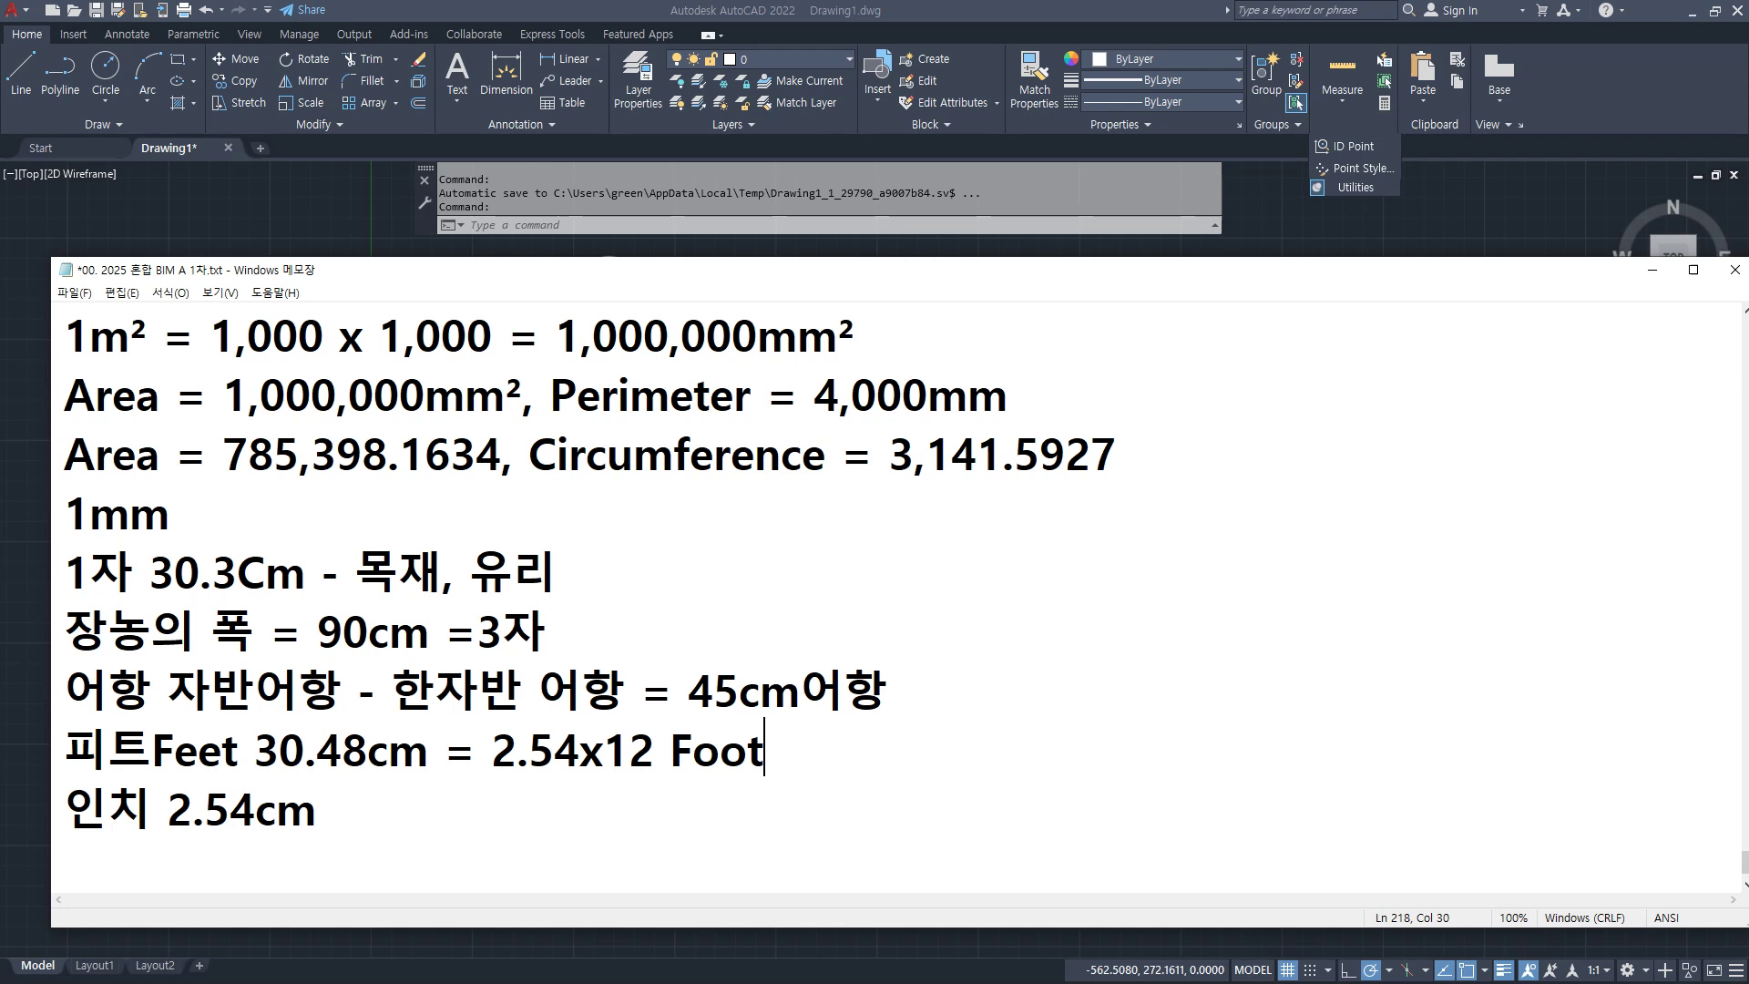
Step: Add the note "사람을 기준으로 치수를 사용합니다. - Human Scale" below the inch line, leaving one blank line between them
{"action": "key", "text": "Down"}
{"action": "key", "text": "Return"}
{"action": "key", "text": "Return"}
{"action": "type", "text": "tkf"}
{"action": "key", "text": "BackSpace"}
{"action": "key", "text": "BackSpace"}
{"action": "key", "text": "BackSpace"}
{"action": "key", "text": "Hangul"}
{"action": "type", "text": "사람을 기준"}
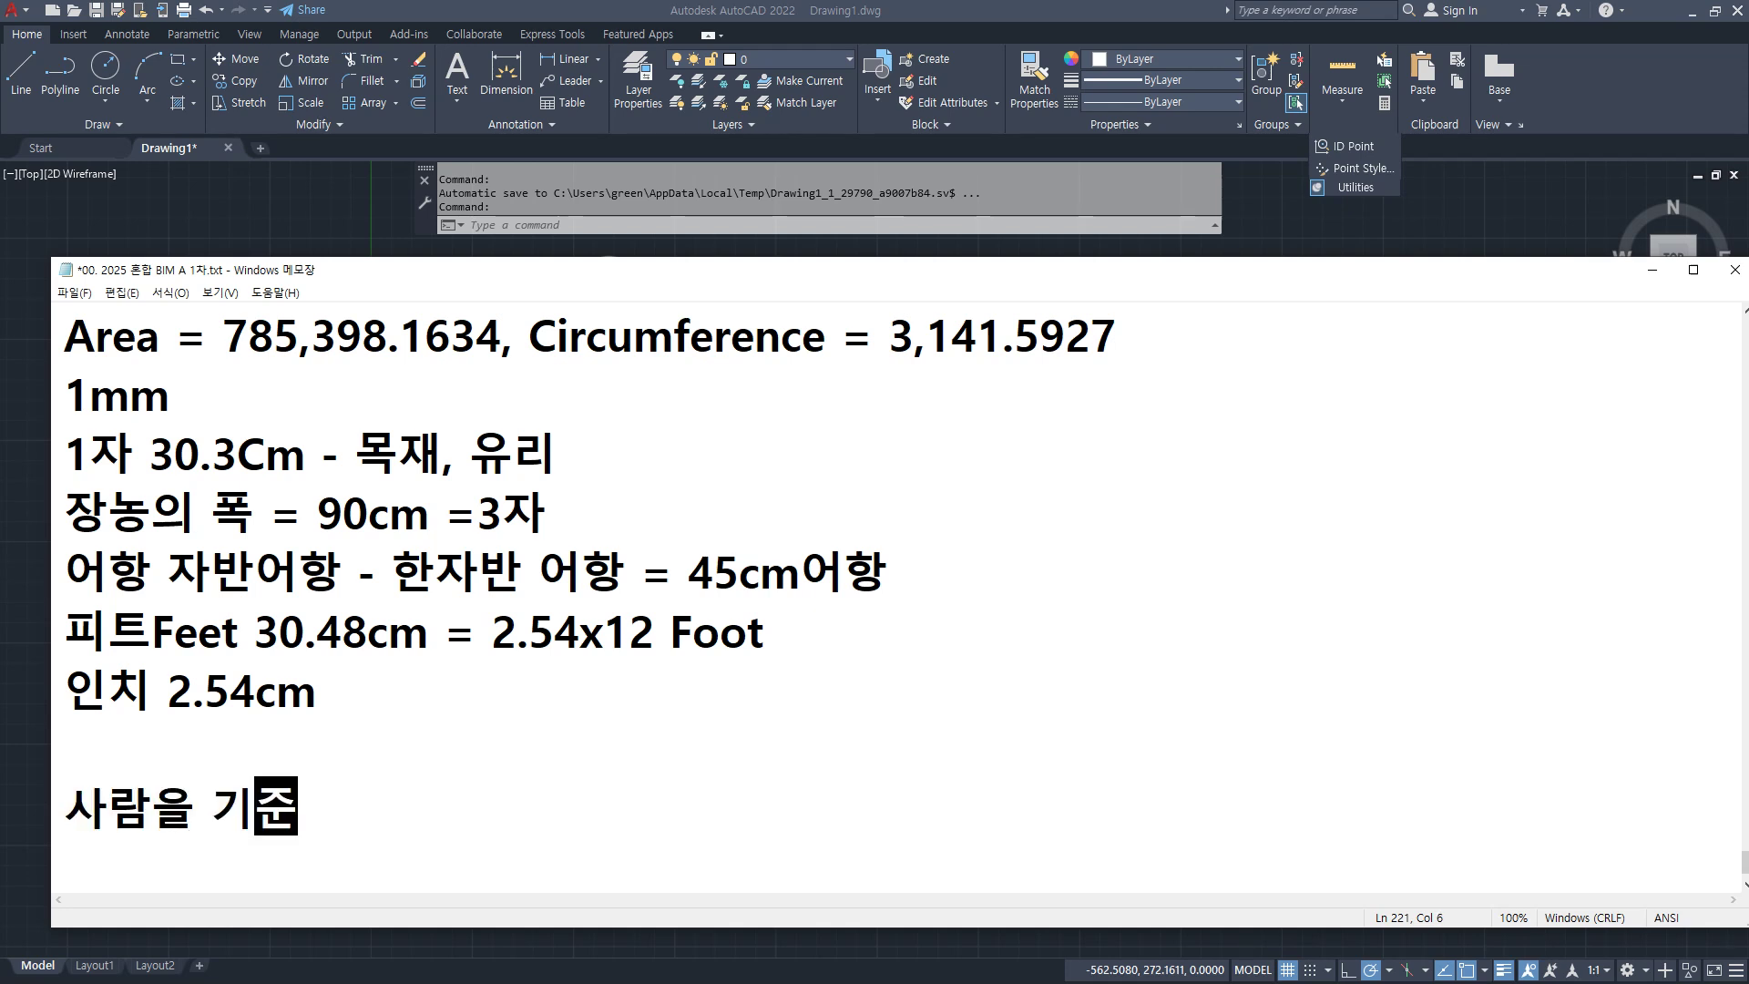
{"action": "type", "text": "을로 치수를 사용"}
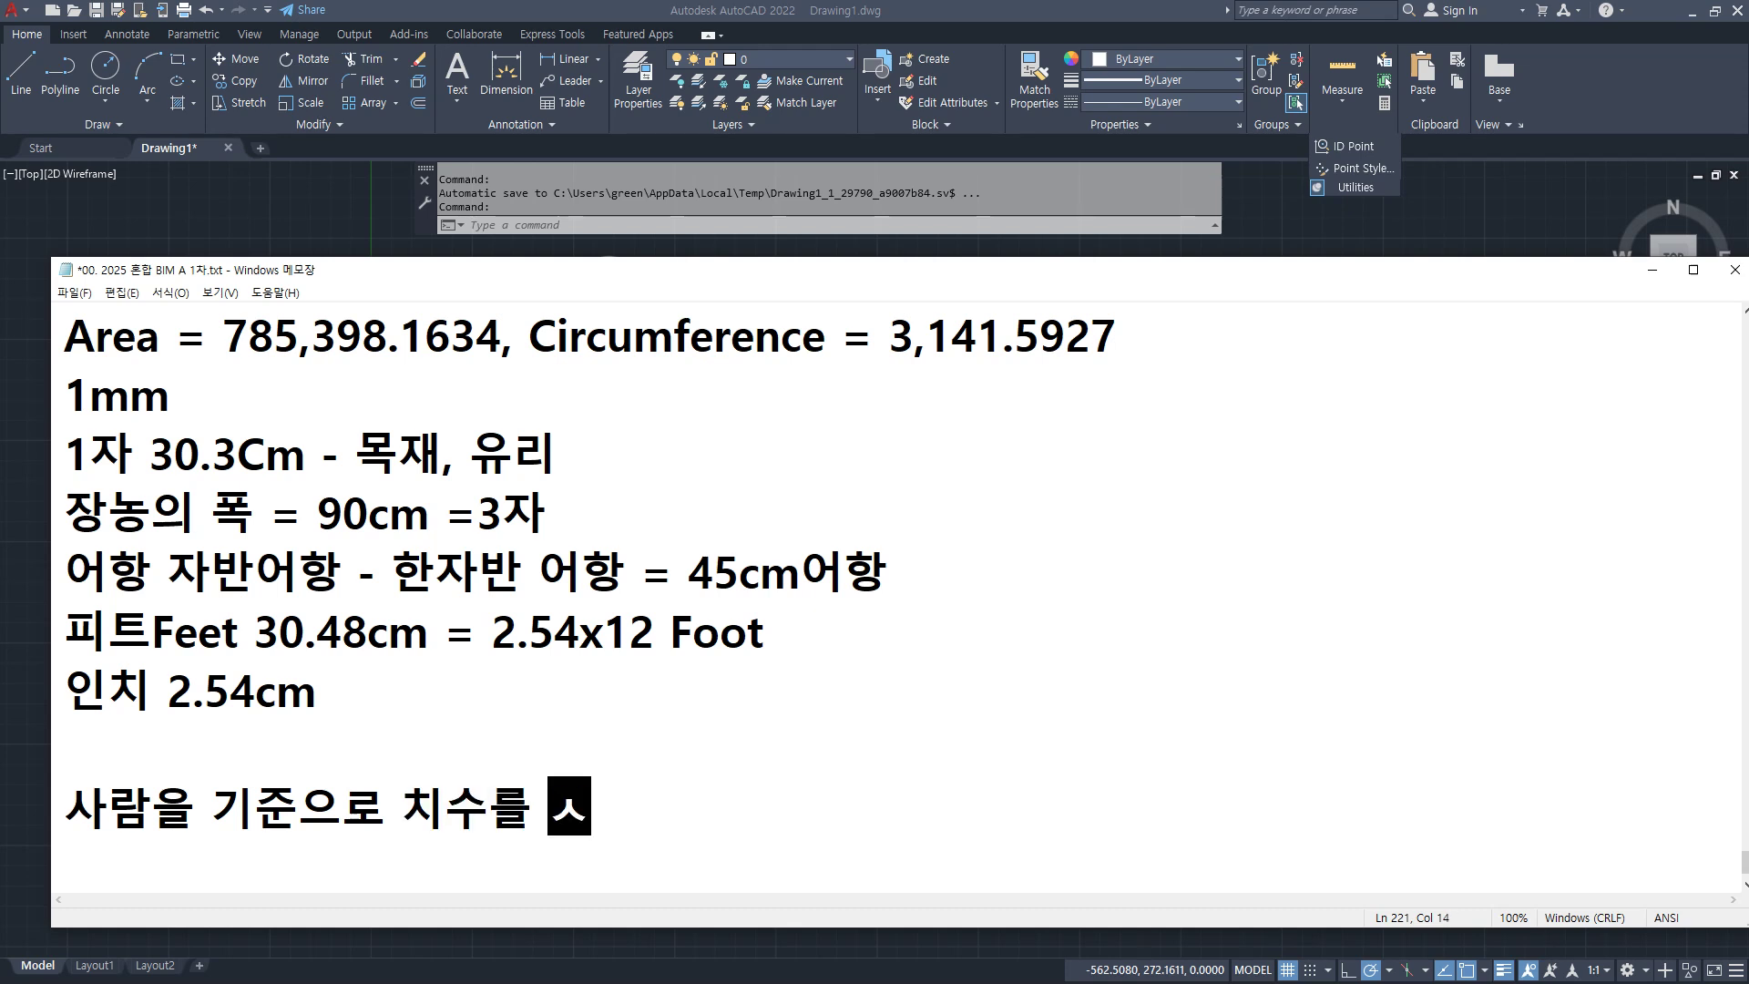
{"action": "type", "text": "합니다."}
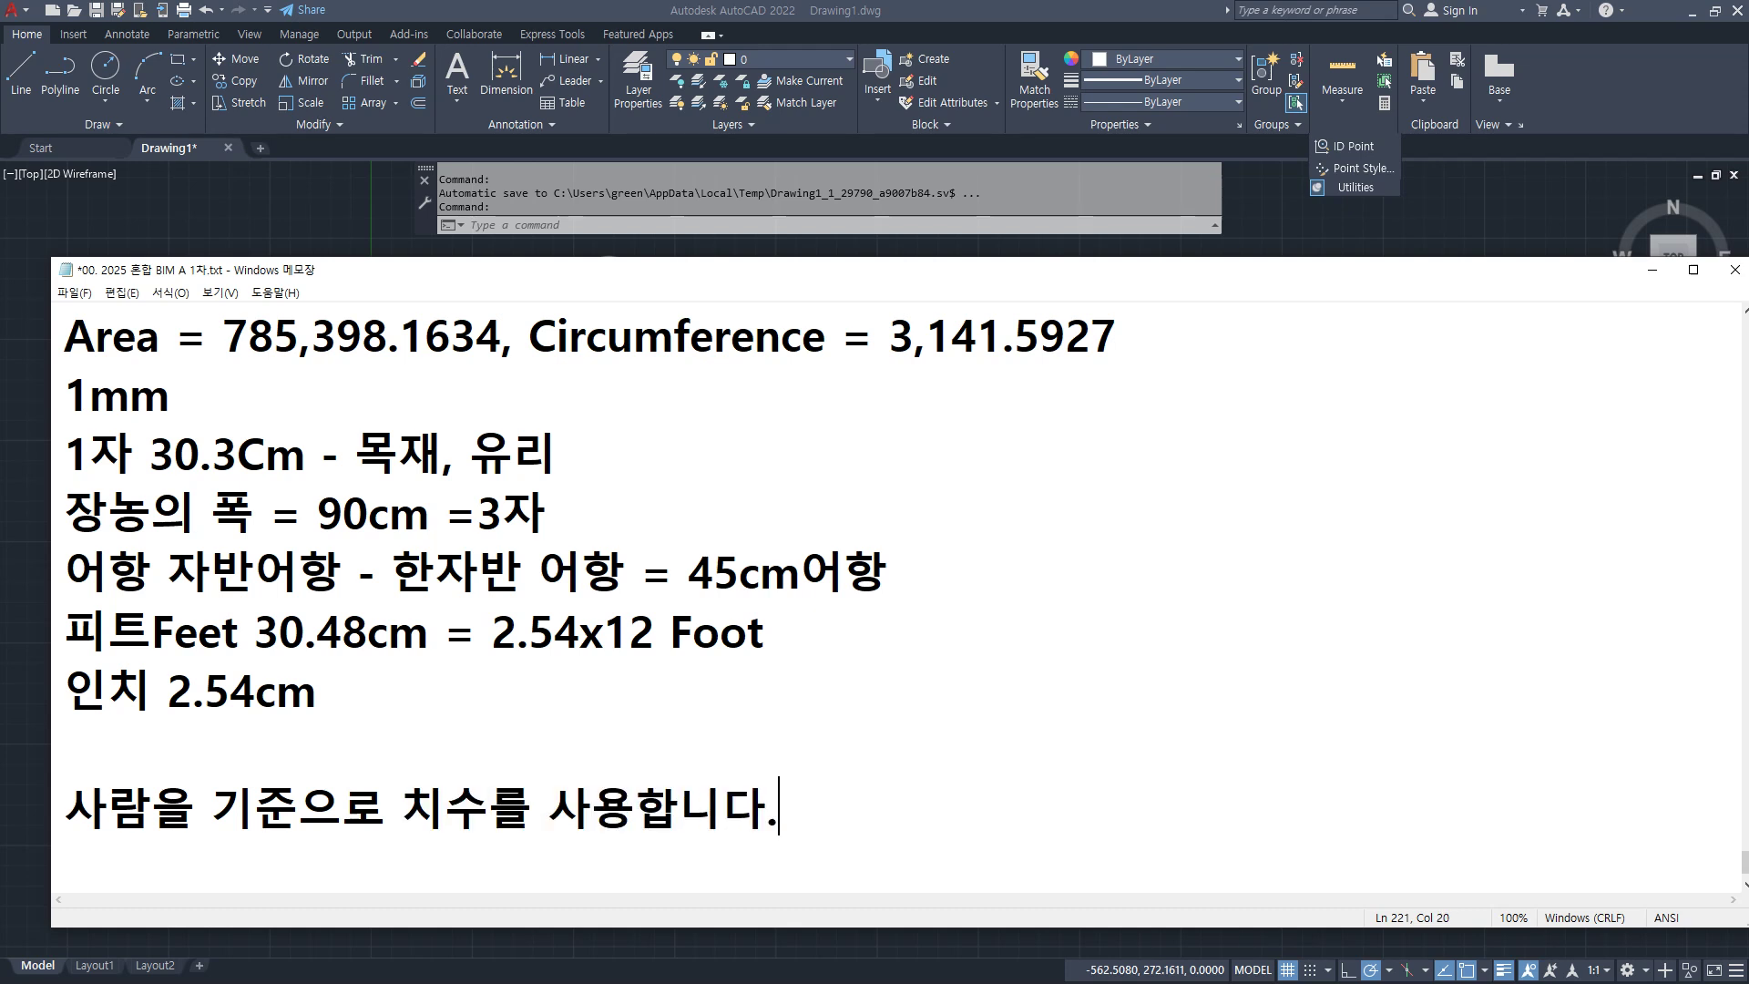
{"action": "type", "text": " - Human Scale"}
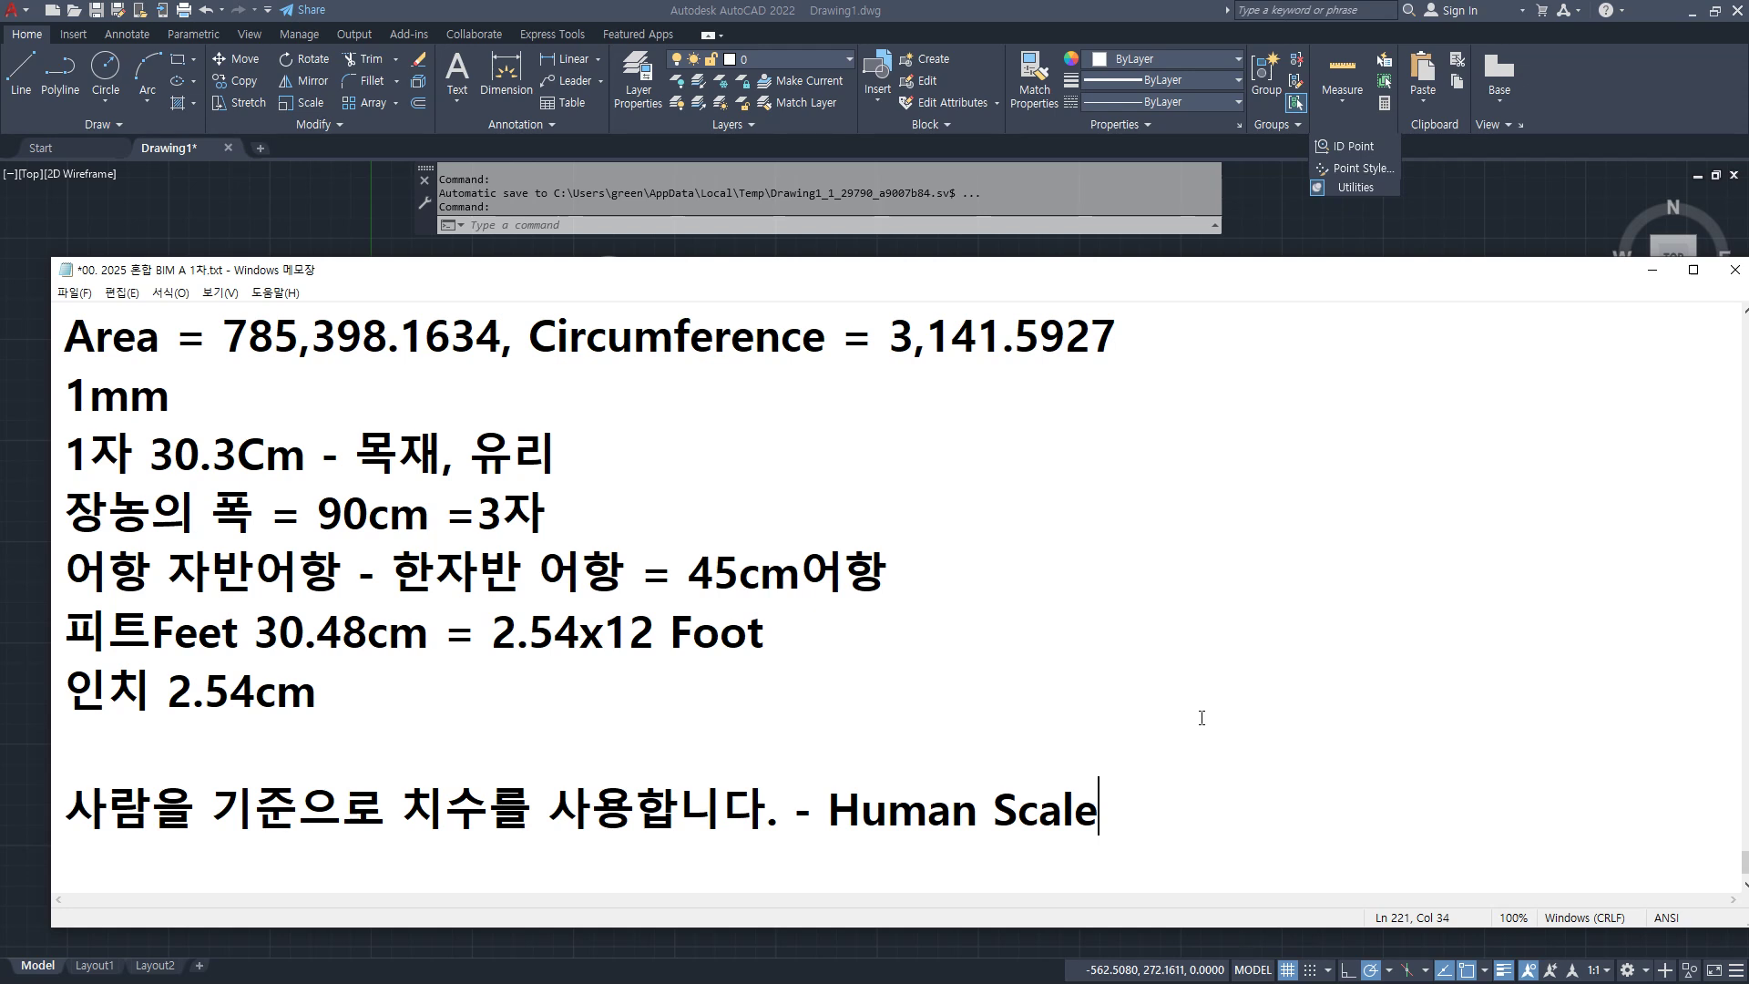
Step: Append the reference heights "남자 170cm 여자 160cm" to the Human Scale line
{"action": "type", "text": "남자 170ㅊ"}
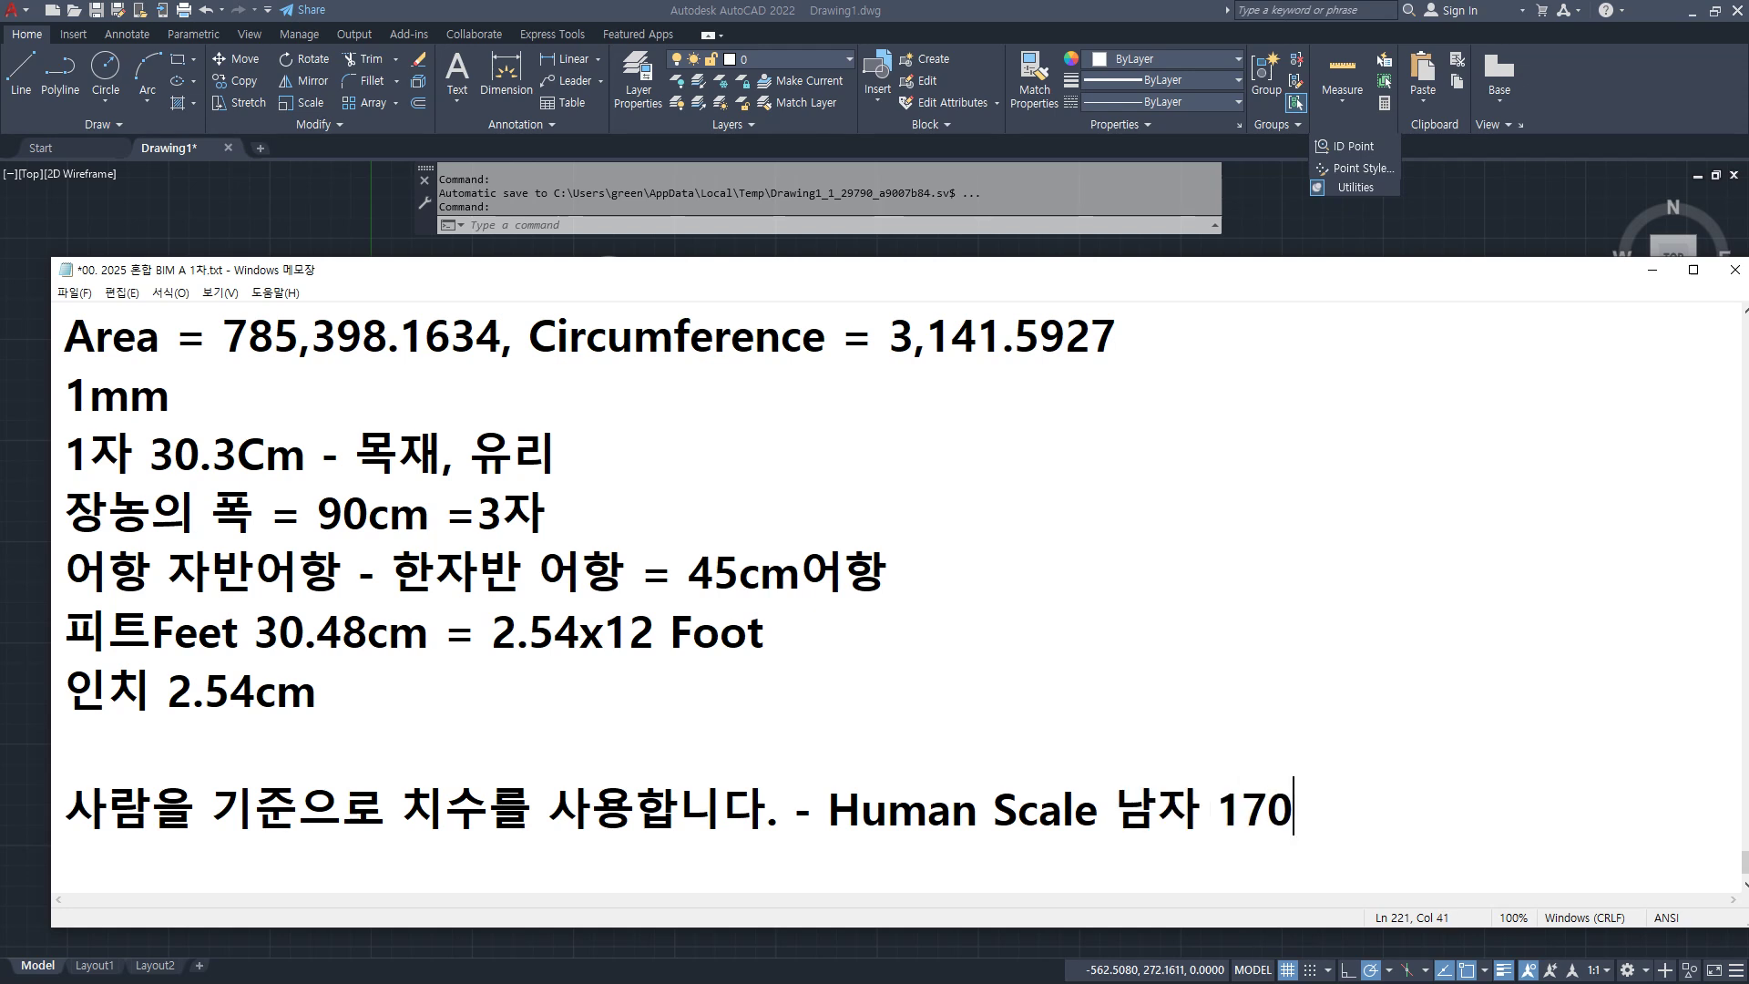
{"action": "key", "text": "BackSpace"}
{"action": "key", "text": "BackSpace"}
{"action": "type", "text": "cn"}
{"action": "key", "text": "BackSpace"}
{"action": "type", "text": "m 여자"}
{"action": "key", "text": "Hangul"}
{"action": "type", "text": "160c"}
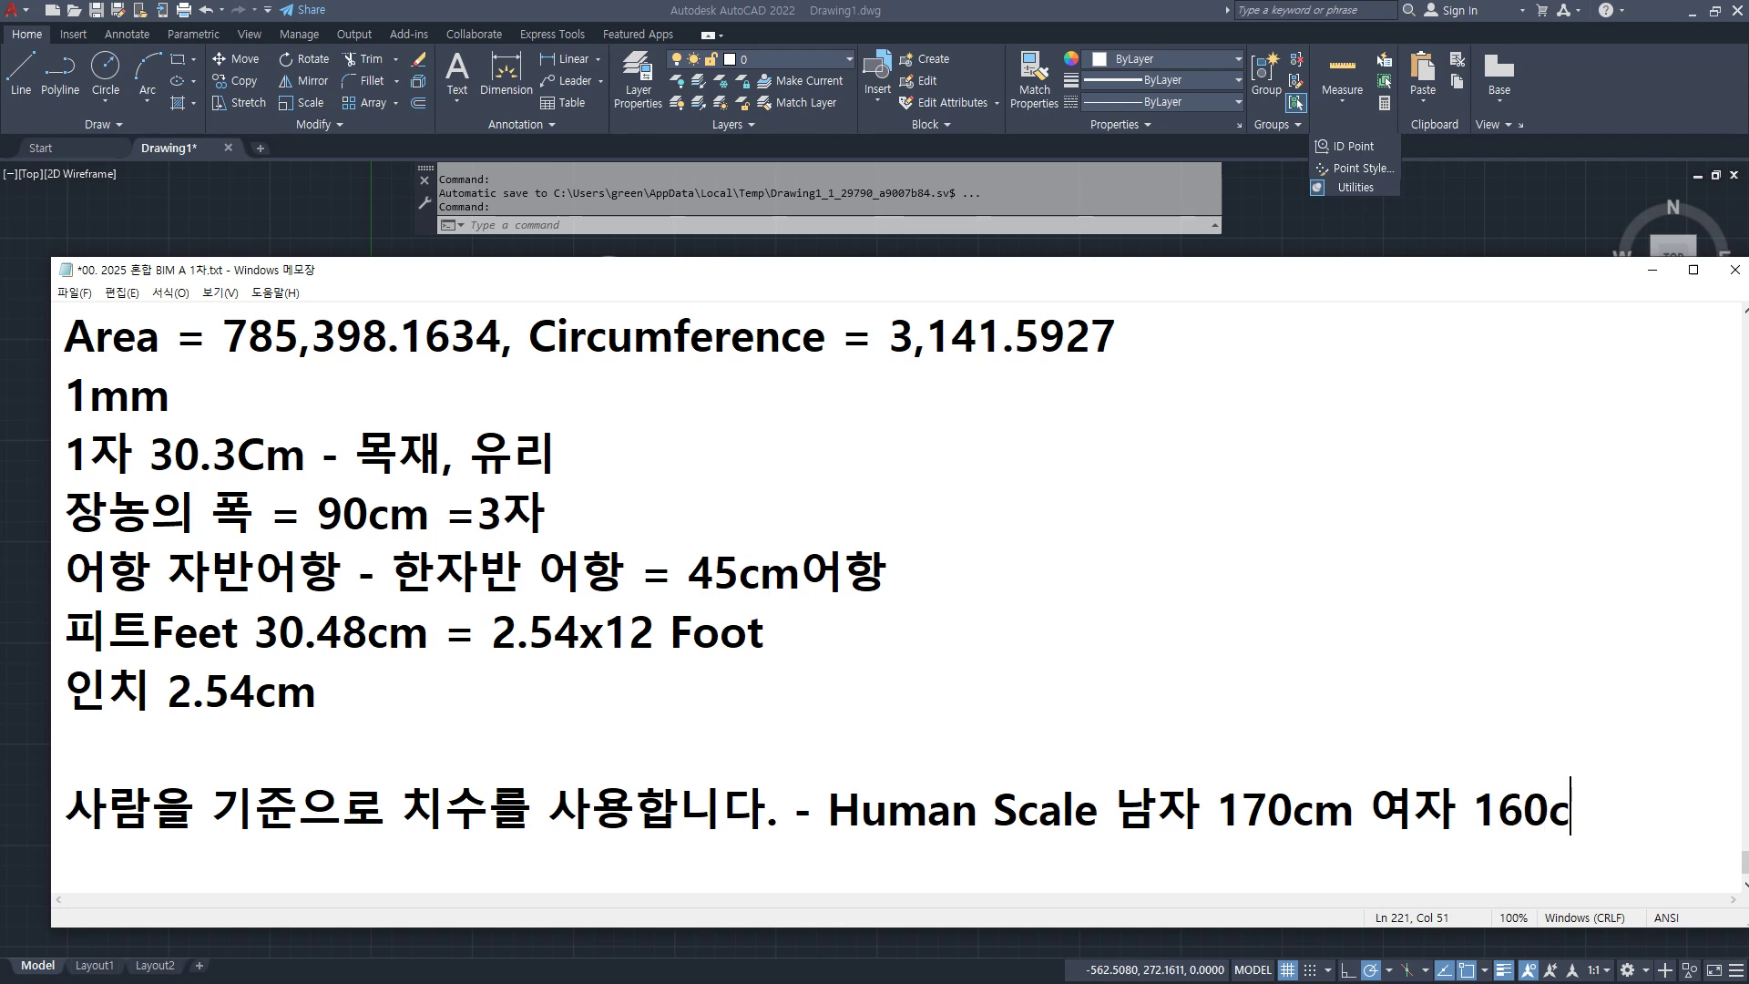
{"action": "type", "text": "m"}
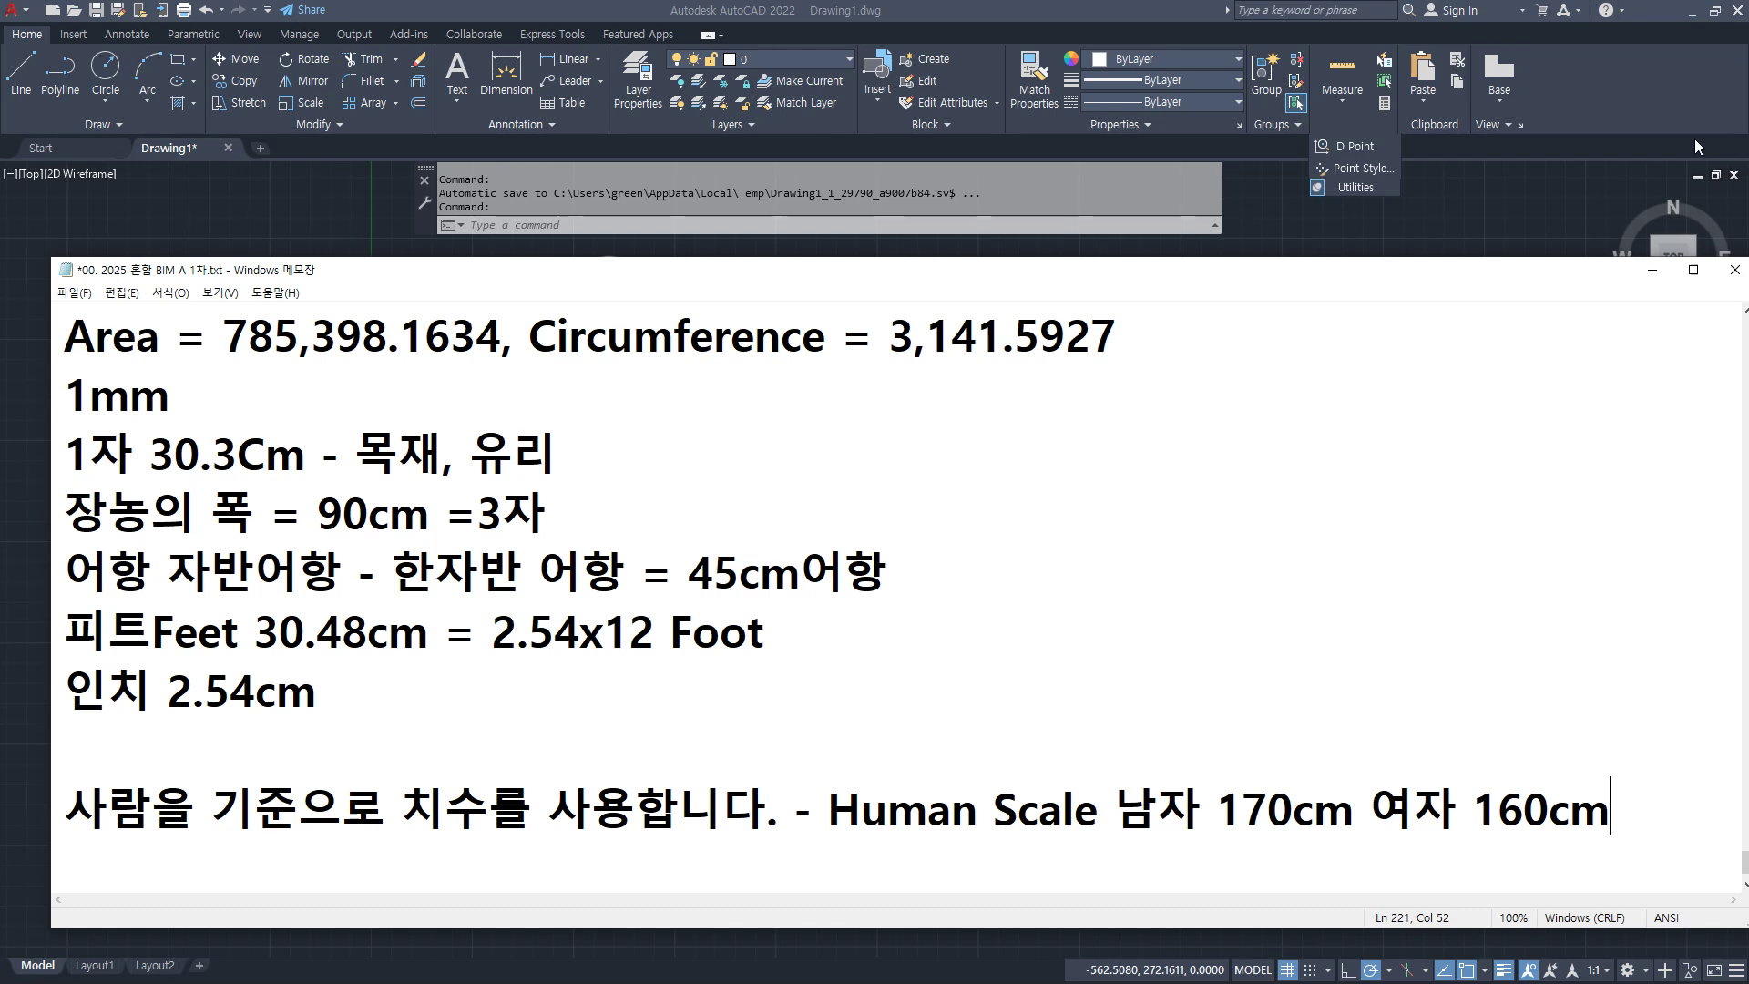
Step: Delete the blank line between the inch line and the Human Scale line
{"action": "scroll", "coordinate": [1030, 34], "scroll_direction": "down", "scroll_amount": 2}
{"action": "scroll", "coordinate": [675, 718], "scroll_direction": "down", "scroll_amount": 1}
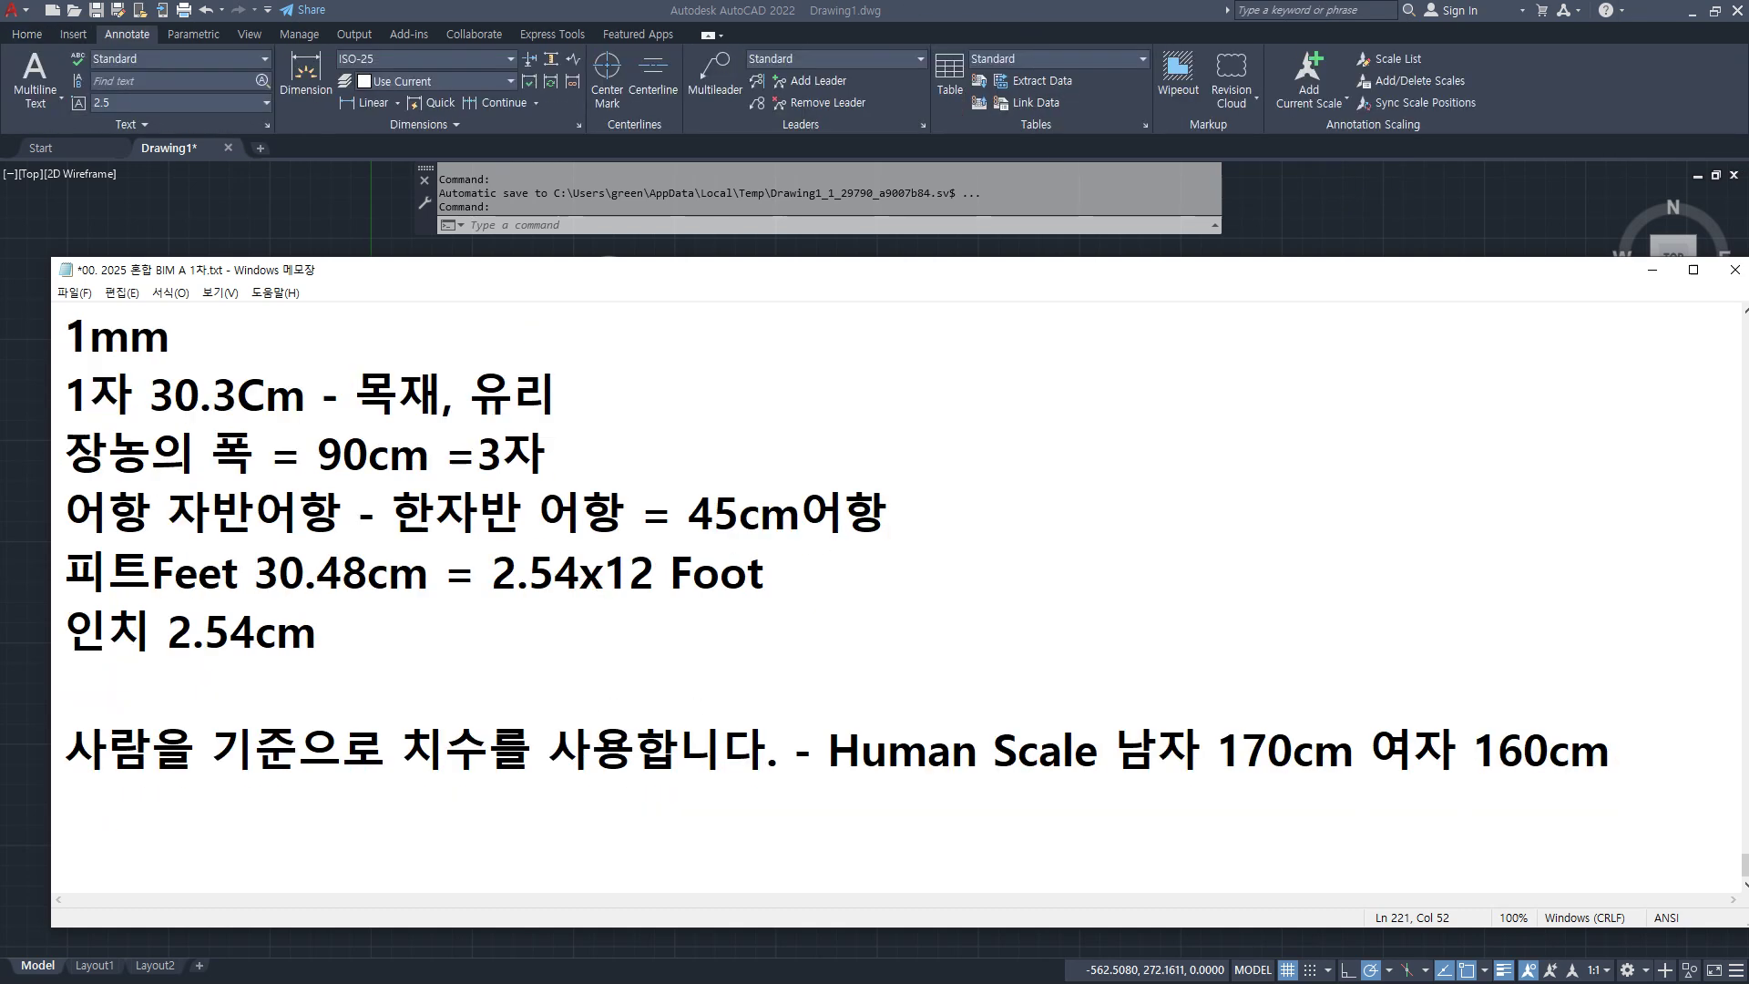
{"action": "left_click", "coordinate": [894, 723]}
{"action": "key", "text": "Up"}
{"action": "key", "text": "Delete"}
{"action": "key", "text": "Down"}
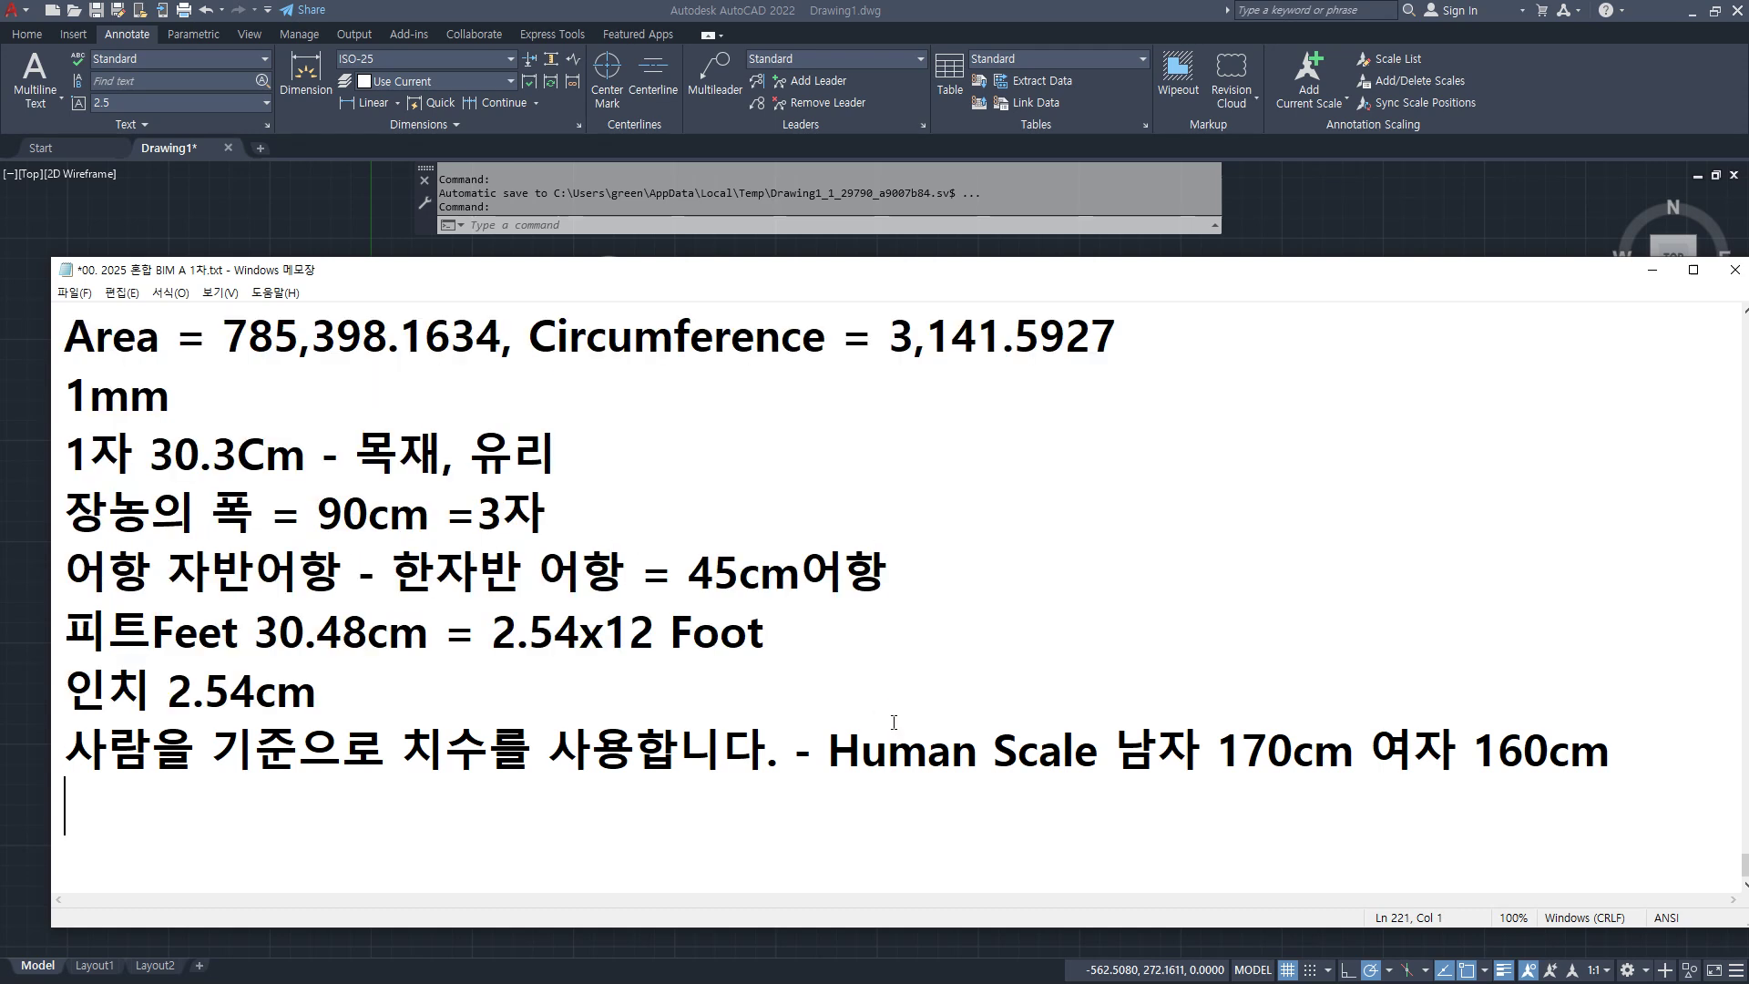
Step: Add the note line "면적 m²" below the Human Scale line
{"action": "type", "text": "a"}
{"action": "key", "text": "BackSpace"}
{"action": "key", "text": "Hangul"}
{"action": "type", "text": "ㅁ면적"}
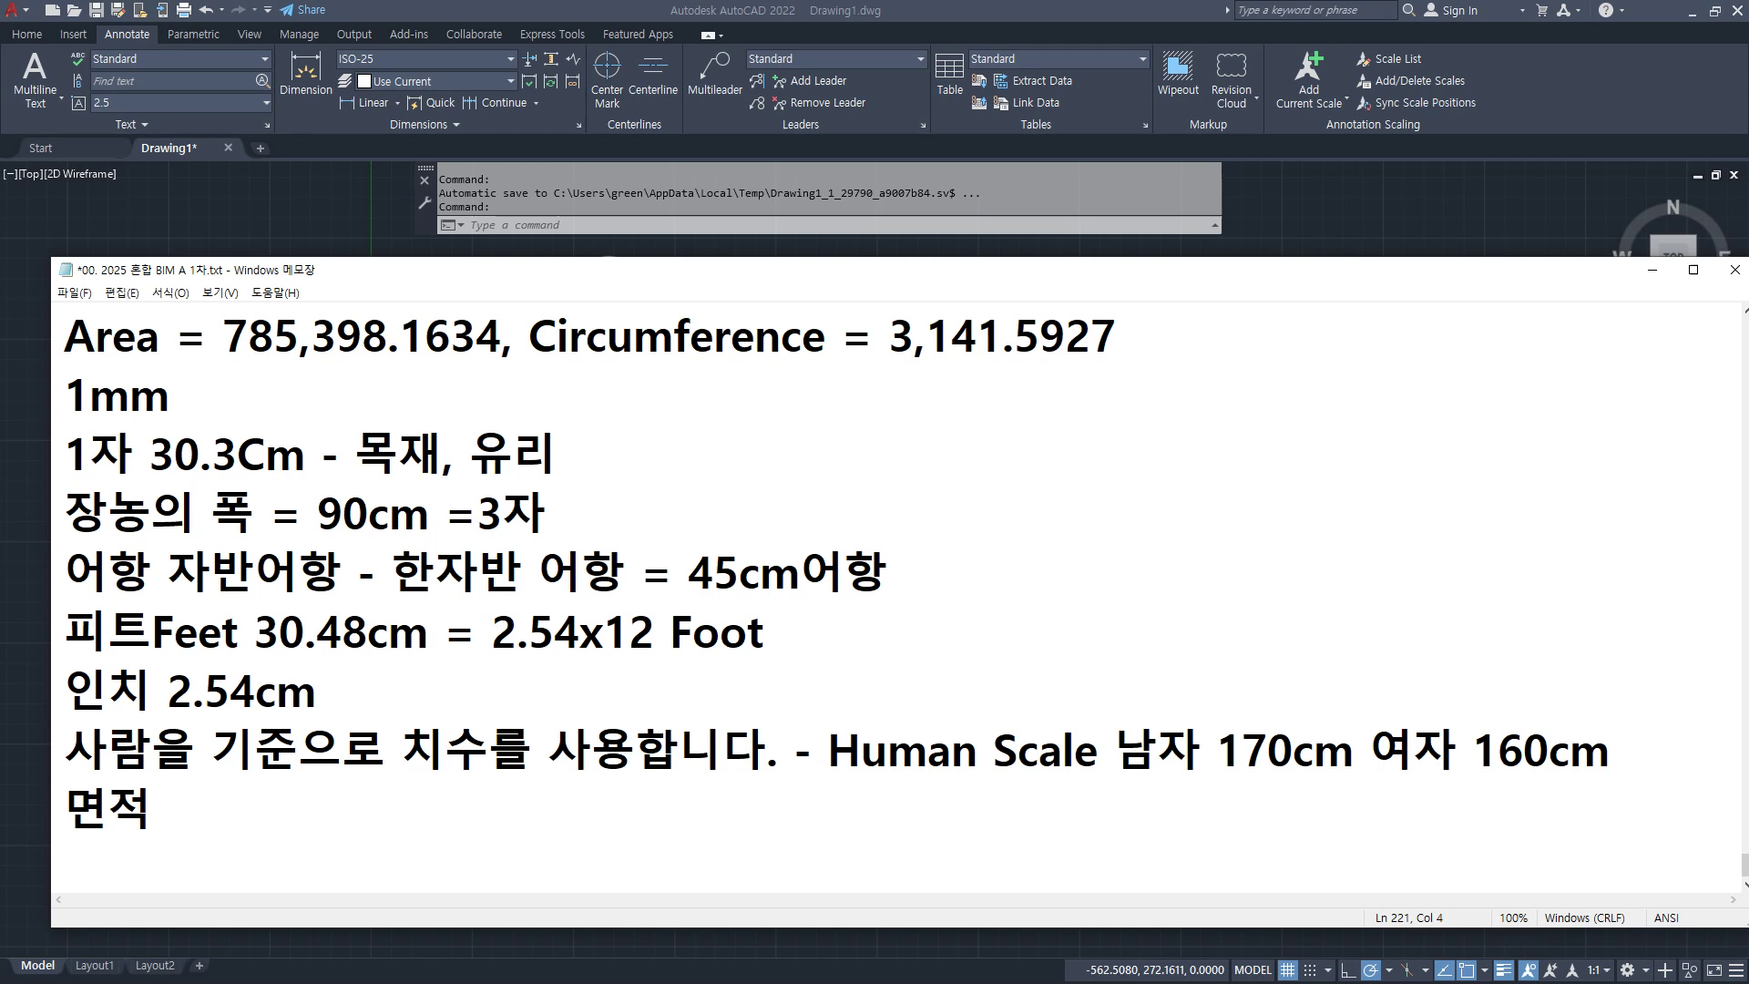
{"action": "key", "text": "alt+Tab"}
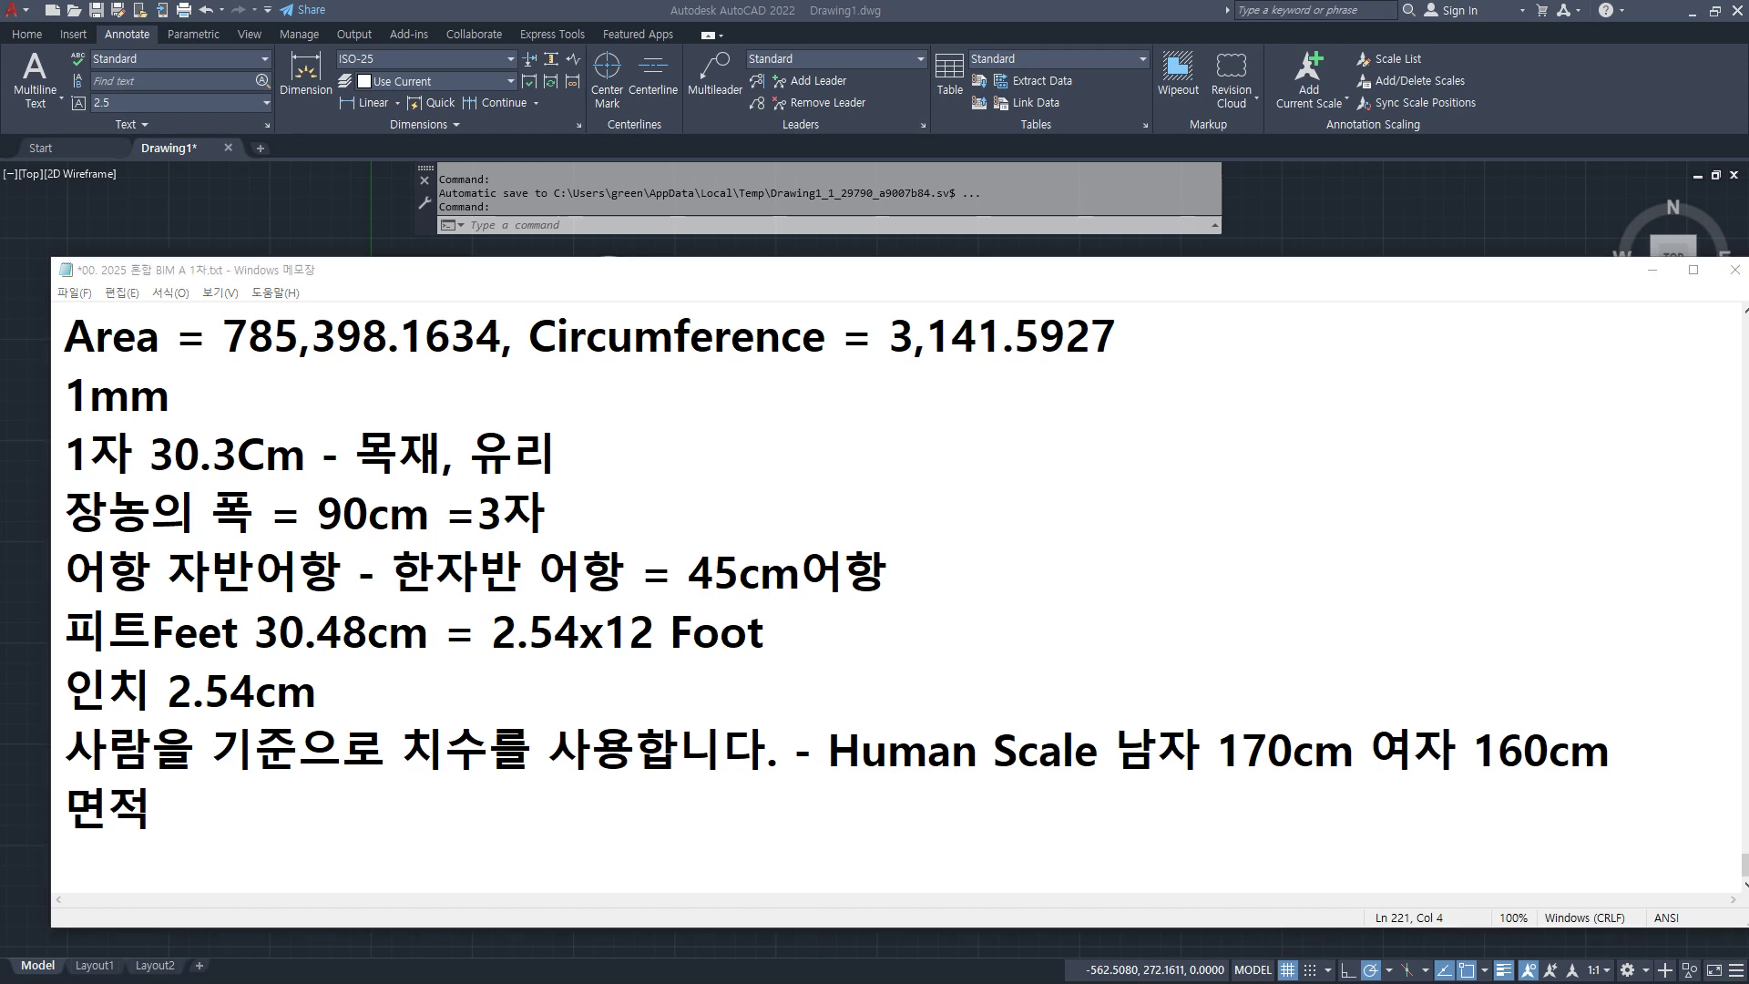
{"action": "left_click", "coordinate": [256, 820]}
{"action": "type", "text": "m²"}
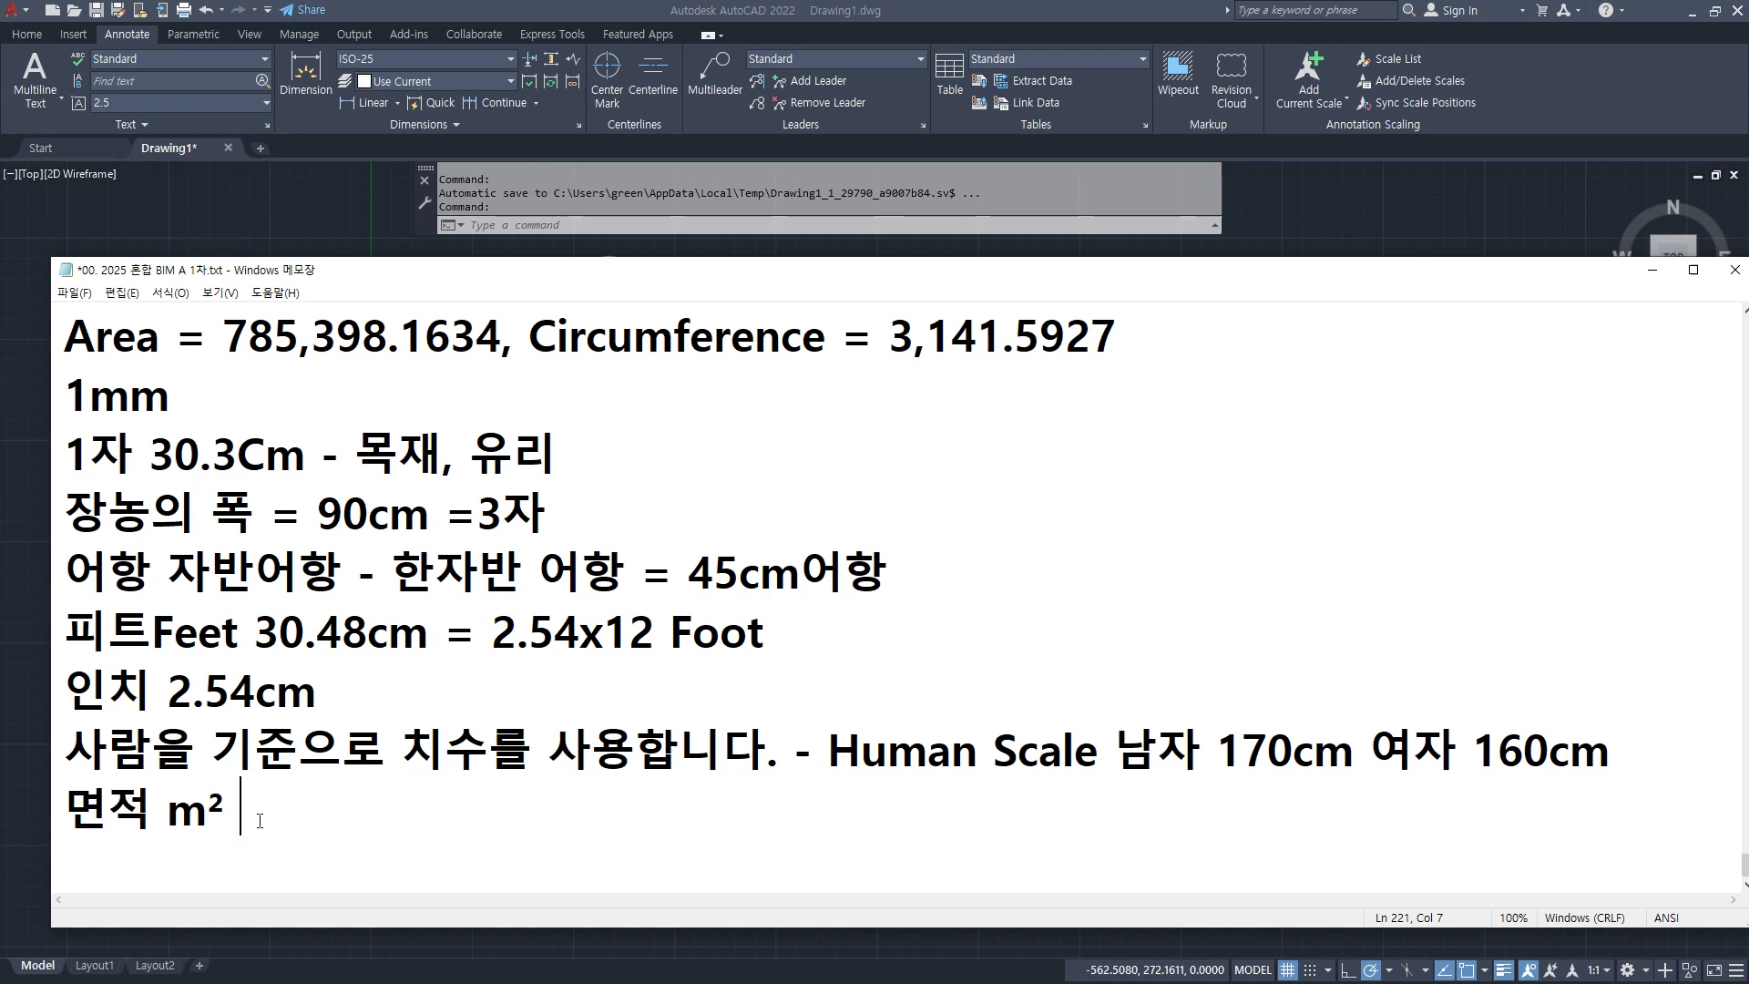
Step: Add a new line reading "1평(平)" below the "면적 m²" line
{"action": "key", "text": "Return"}
{"action": "key", "text": "BackSpace"}
{"action": "key", "text": "Return"}
{"action": "type", "text": "V"}
{"action": "key", "text": "BackSpace"}
{"action": "type", "text": "평"}
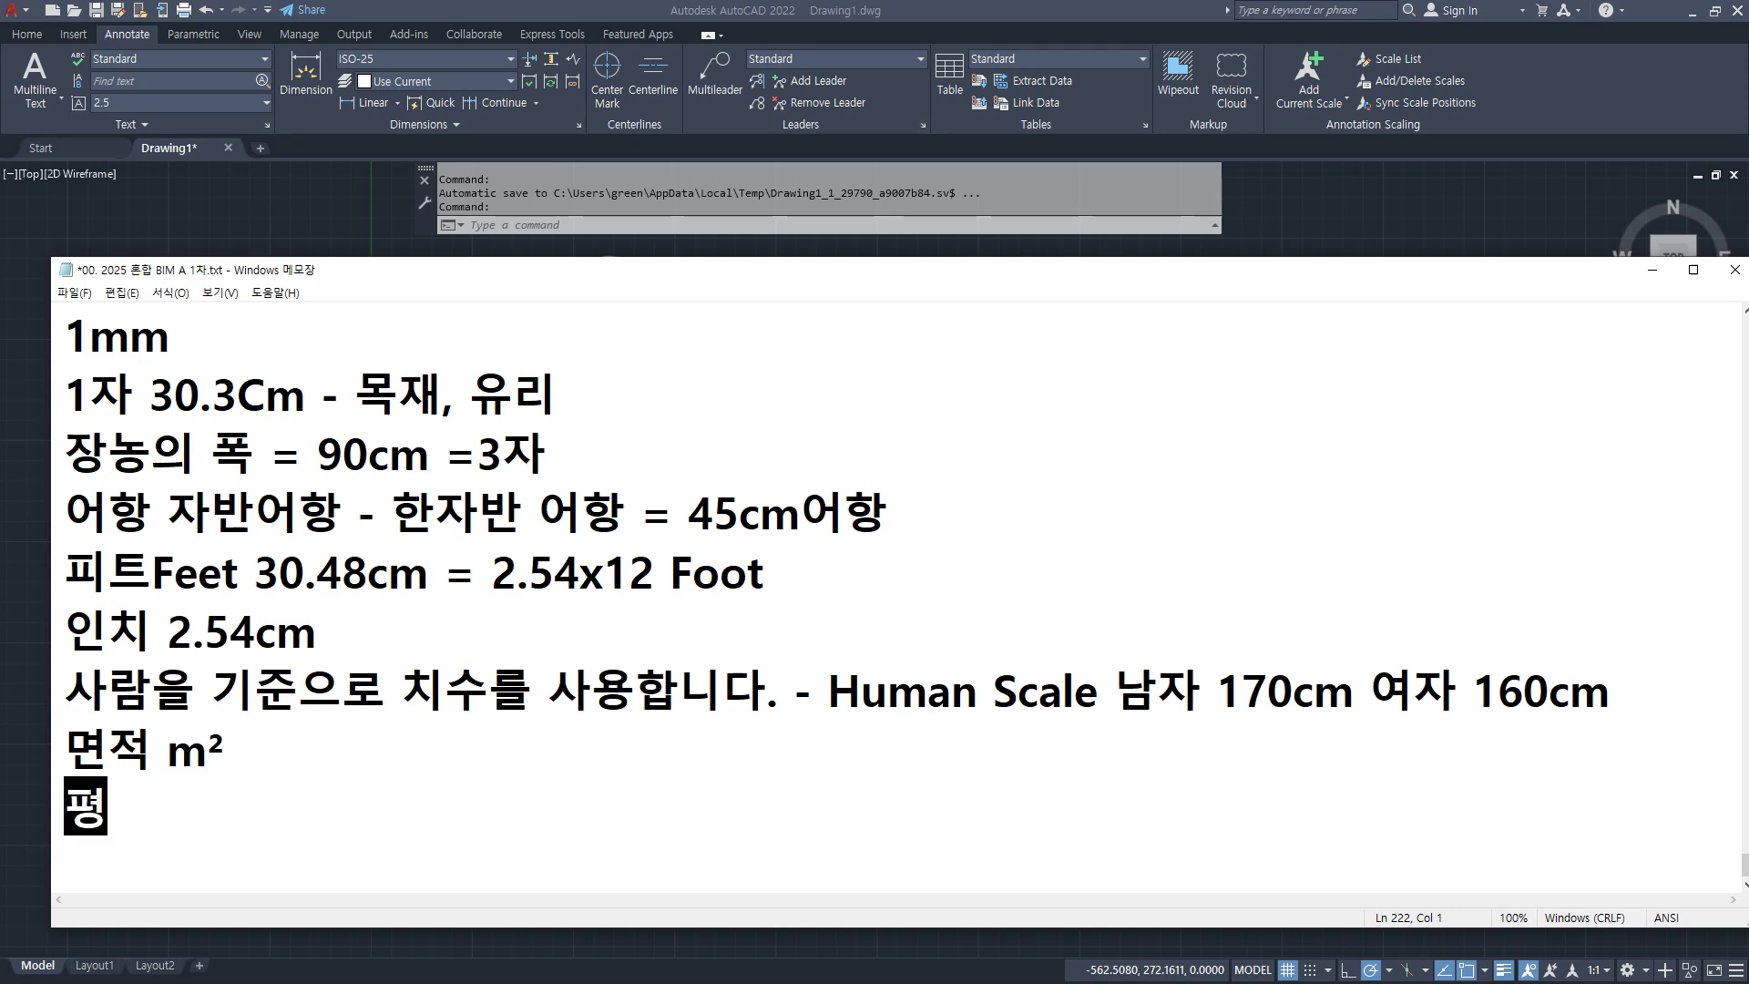
{"action": "left_click", "coordinate": [170, 802]}
{"action": "type", "text": "(平)"}
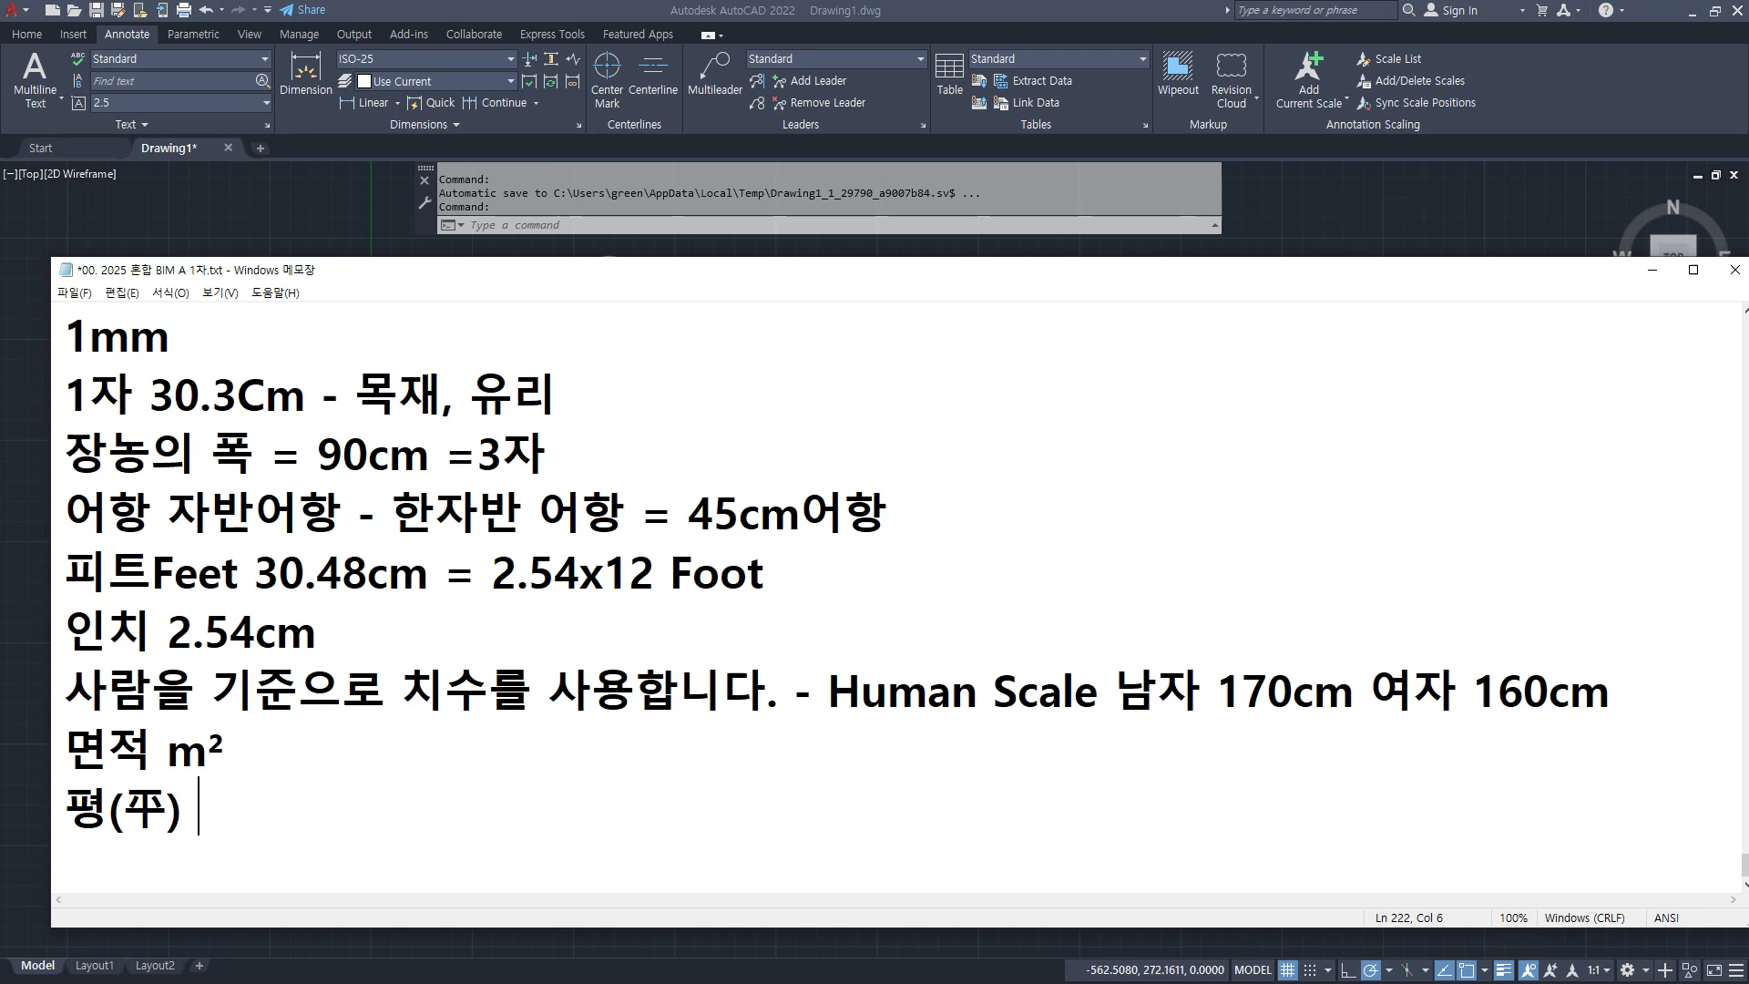
{"action": "key", "text": "Home"}
{"action": "type", "text": "1"}
{"action": "key", "text": "End"}
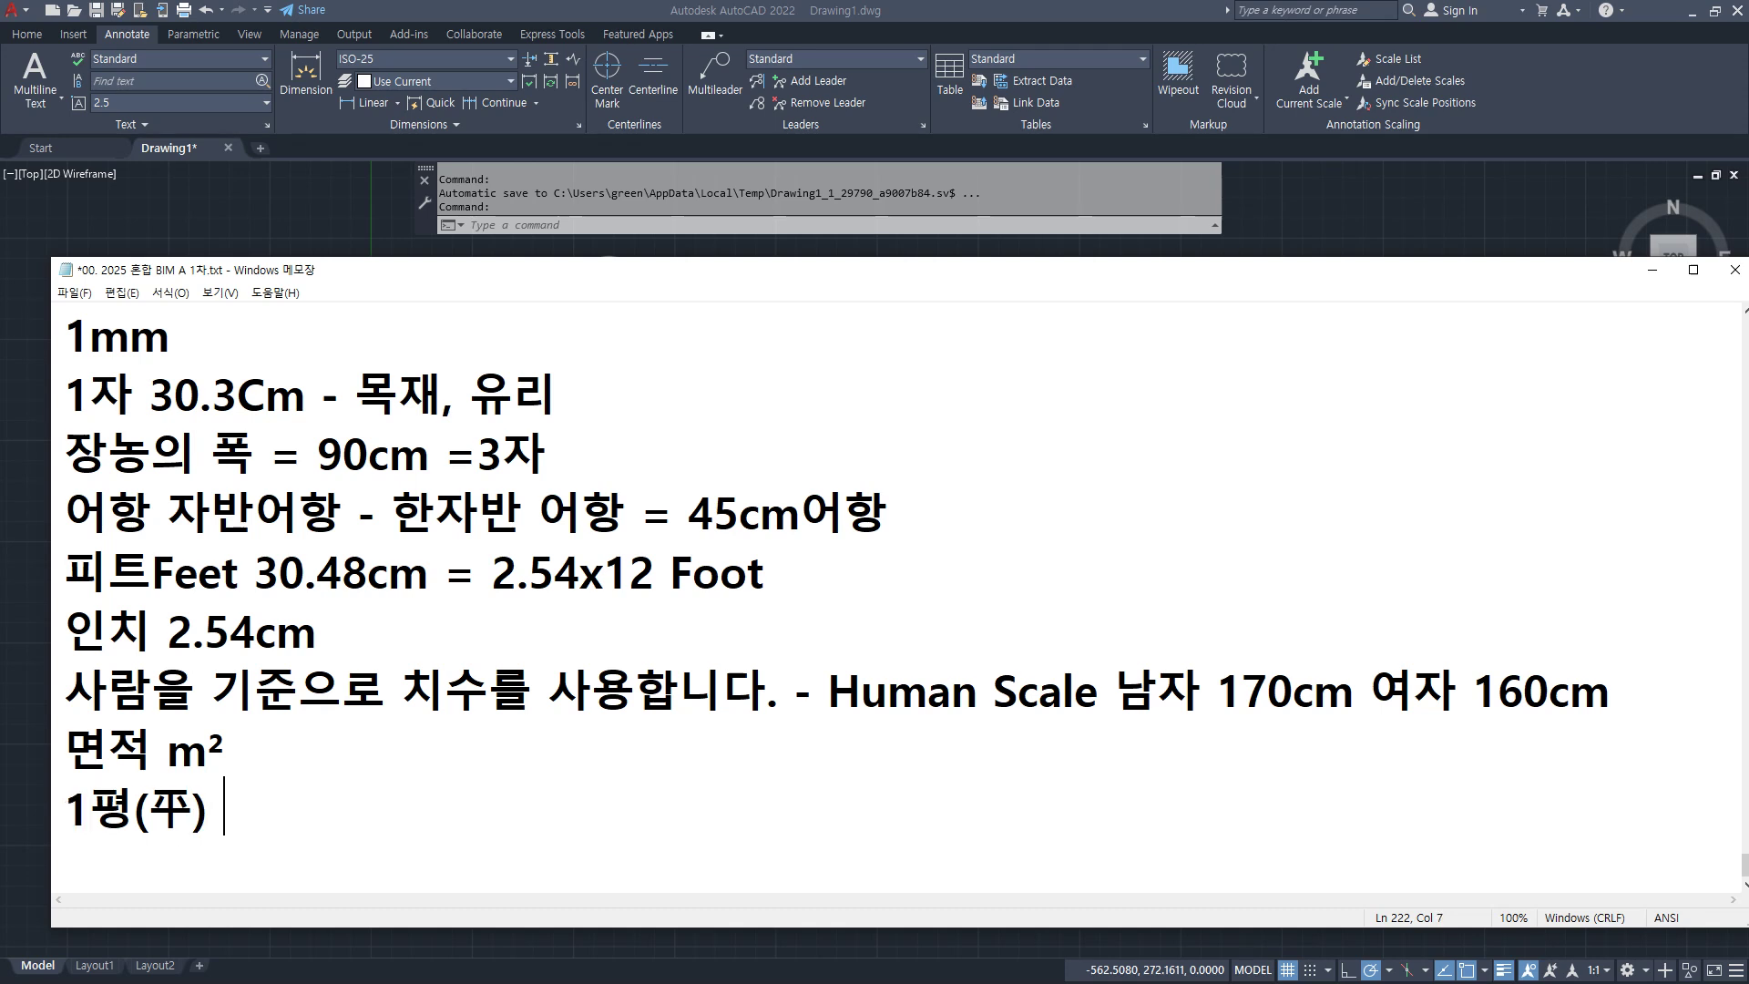
Step: Append "= 3.3m²" to the "1평(平)" line, copying the "m²" from the line above
{"action": "type", "text": "="}
{"action": "type", "text": "3.3"}
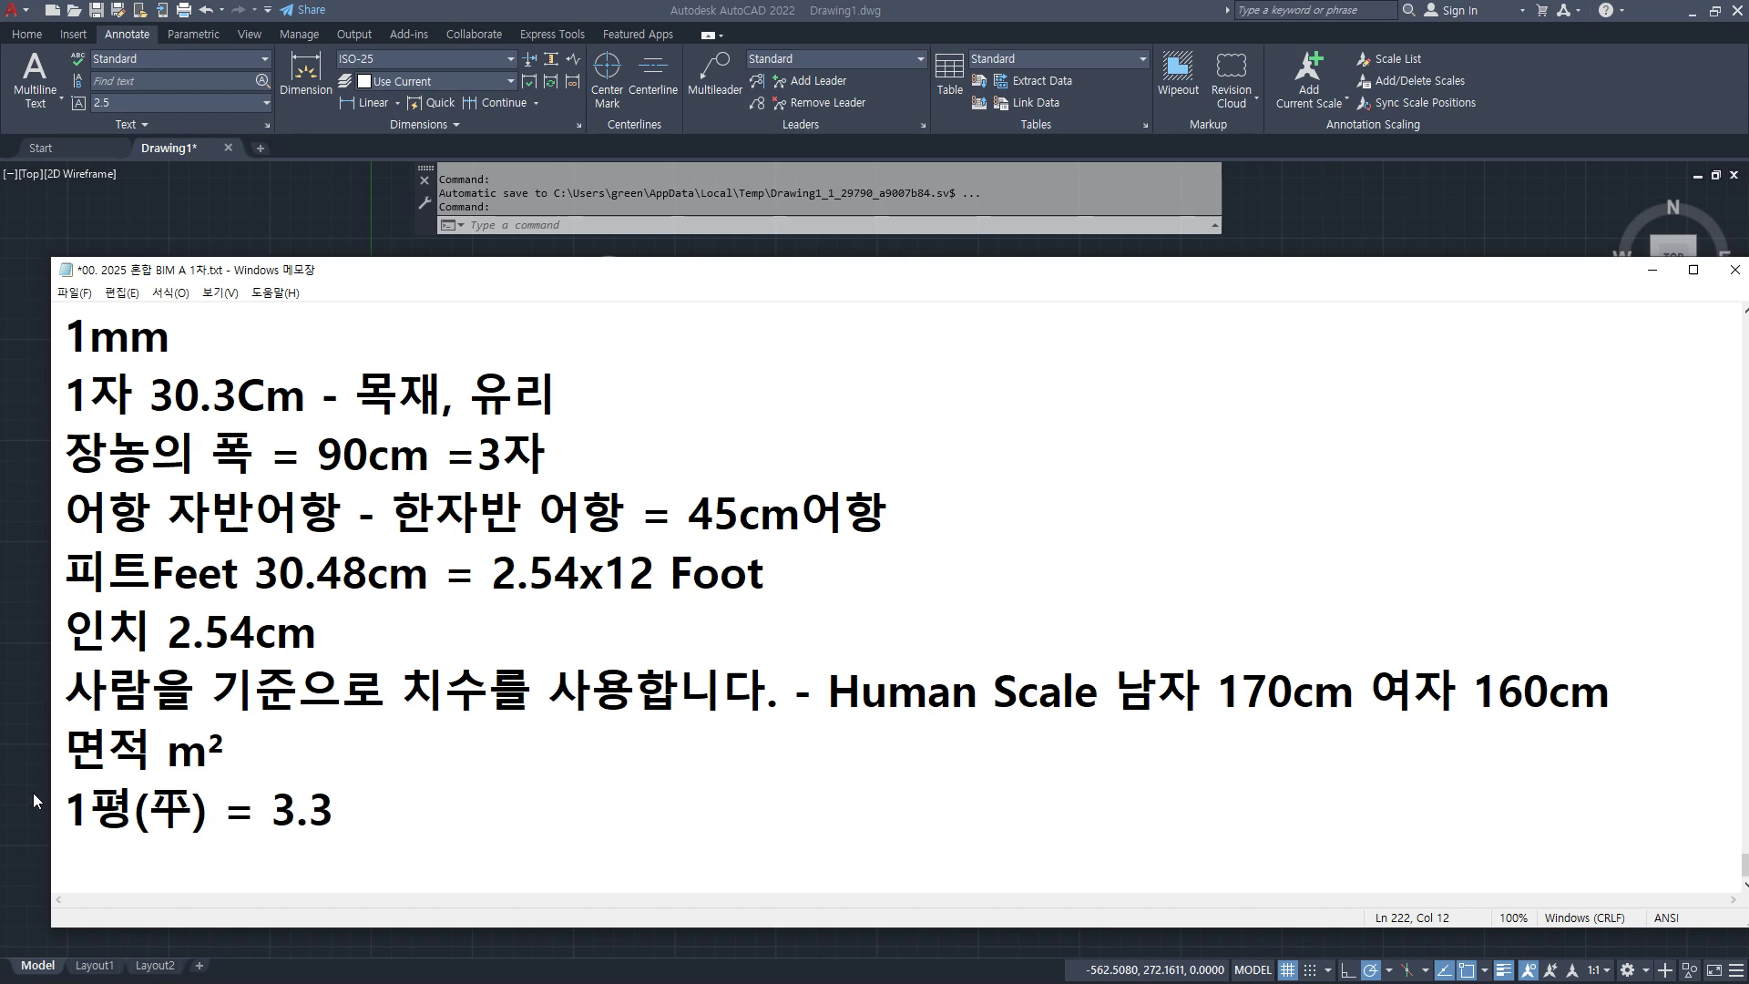
{"action": "left_click", "coordinate": [169, 755]}
{"action": "left_click_drag", "start_coordinate": [173, 757], "coordinate": [229, 759]}
{"action": "key", "text": "ctrl+c"}
{"action": "left_click", "coordinate": [453, 812]}
{"action": "key", "text": "ctrl+v"}
Step: Extend the "1평(平)" conversion with "= 6자x6자 = 1.8mx1.8m"
{"action": "type", "text": "= 6"}
{"action": "type", "text": "wk"}
{"action": "key", "text": "BackSpace"}
{"action": "key", "text": "BackSpace"}
{"action": "key", "text": "Hangul"}
{"action": "type", "text": "자"}
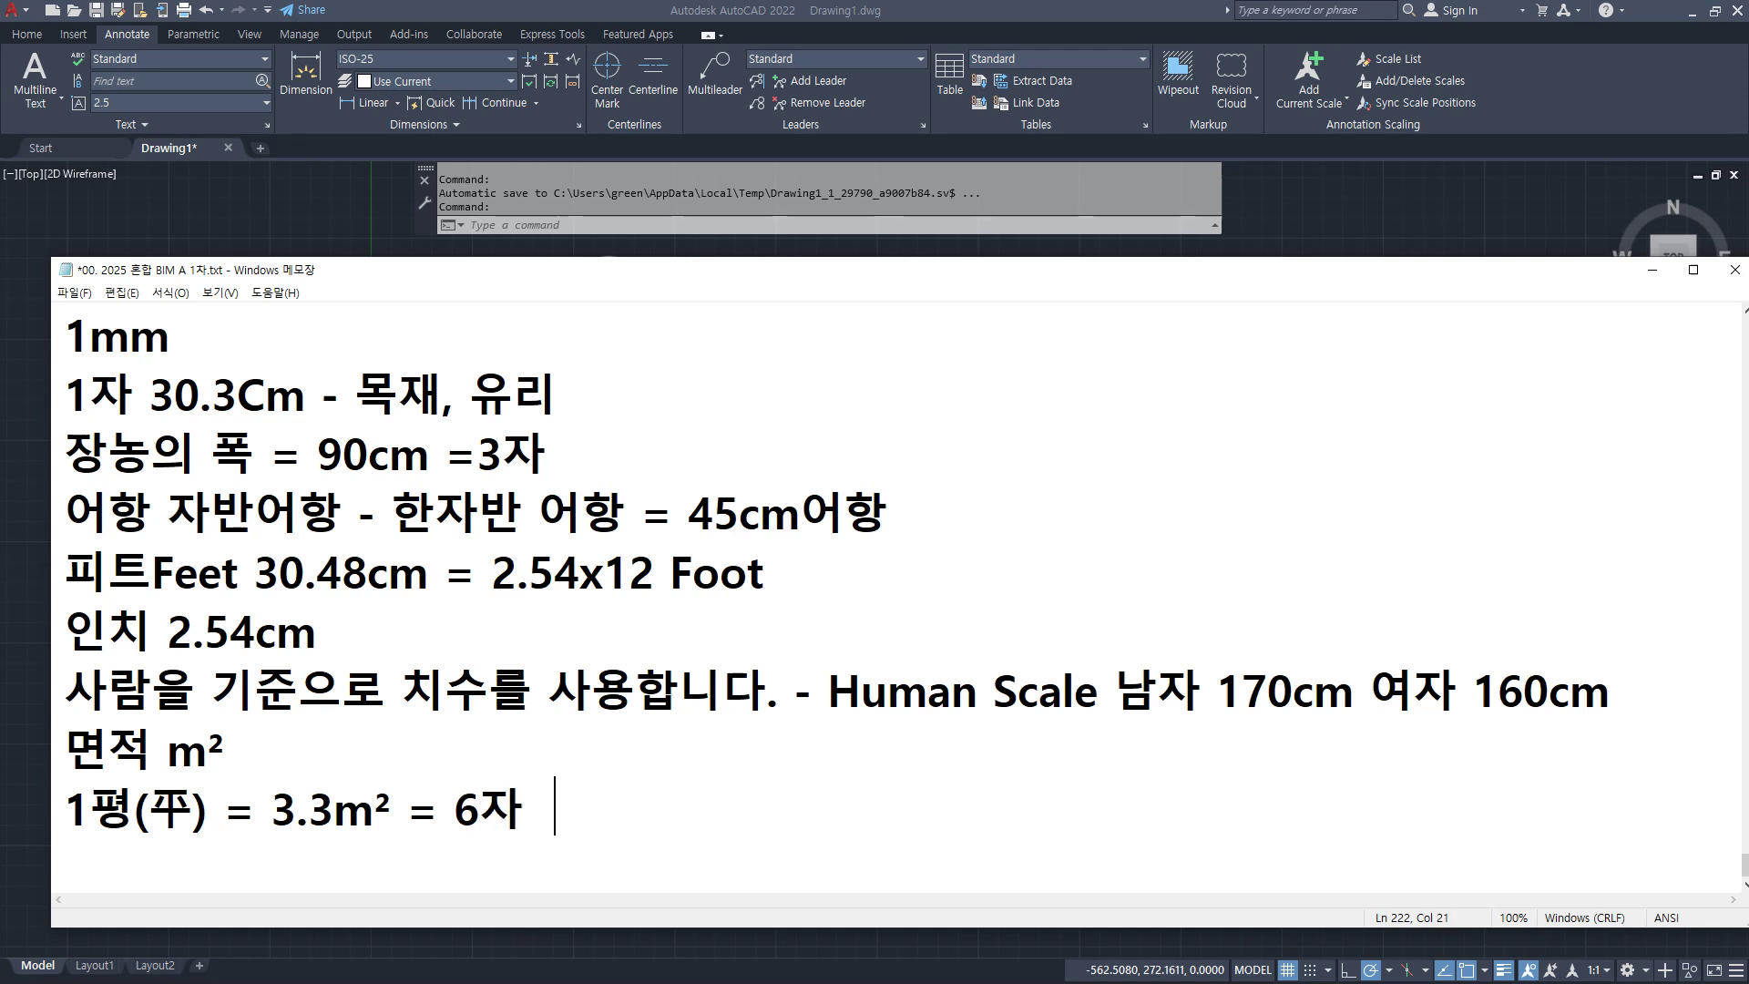
{"action": "key", "text": "BackSpace"}
{"action": "type", "text": "ㅌ"}
{"action": "key", "text": "BackSpace"}
{"action": "key", "text": "BackSpace"}
{"action": "type", "text": "x6"}
{"action": "key", "text": "Hangul"}
{"action": "type", "text": "자 ="}
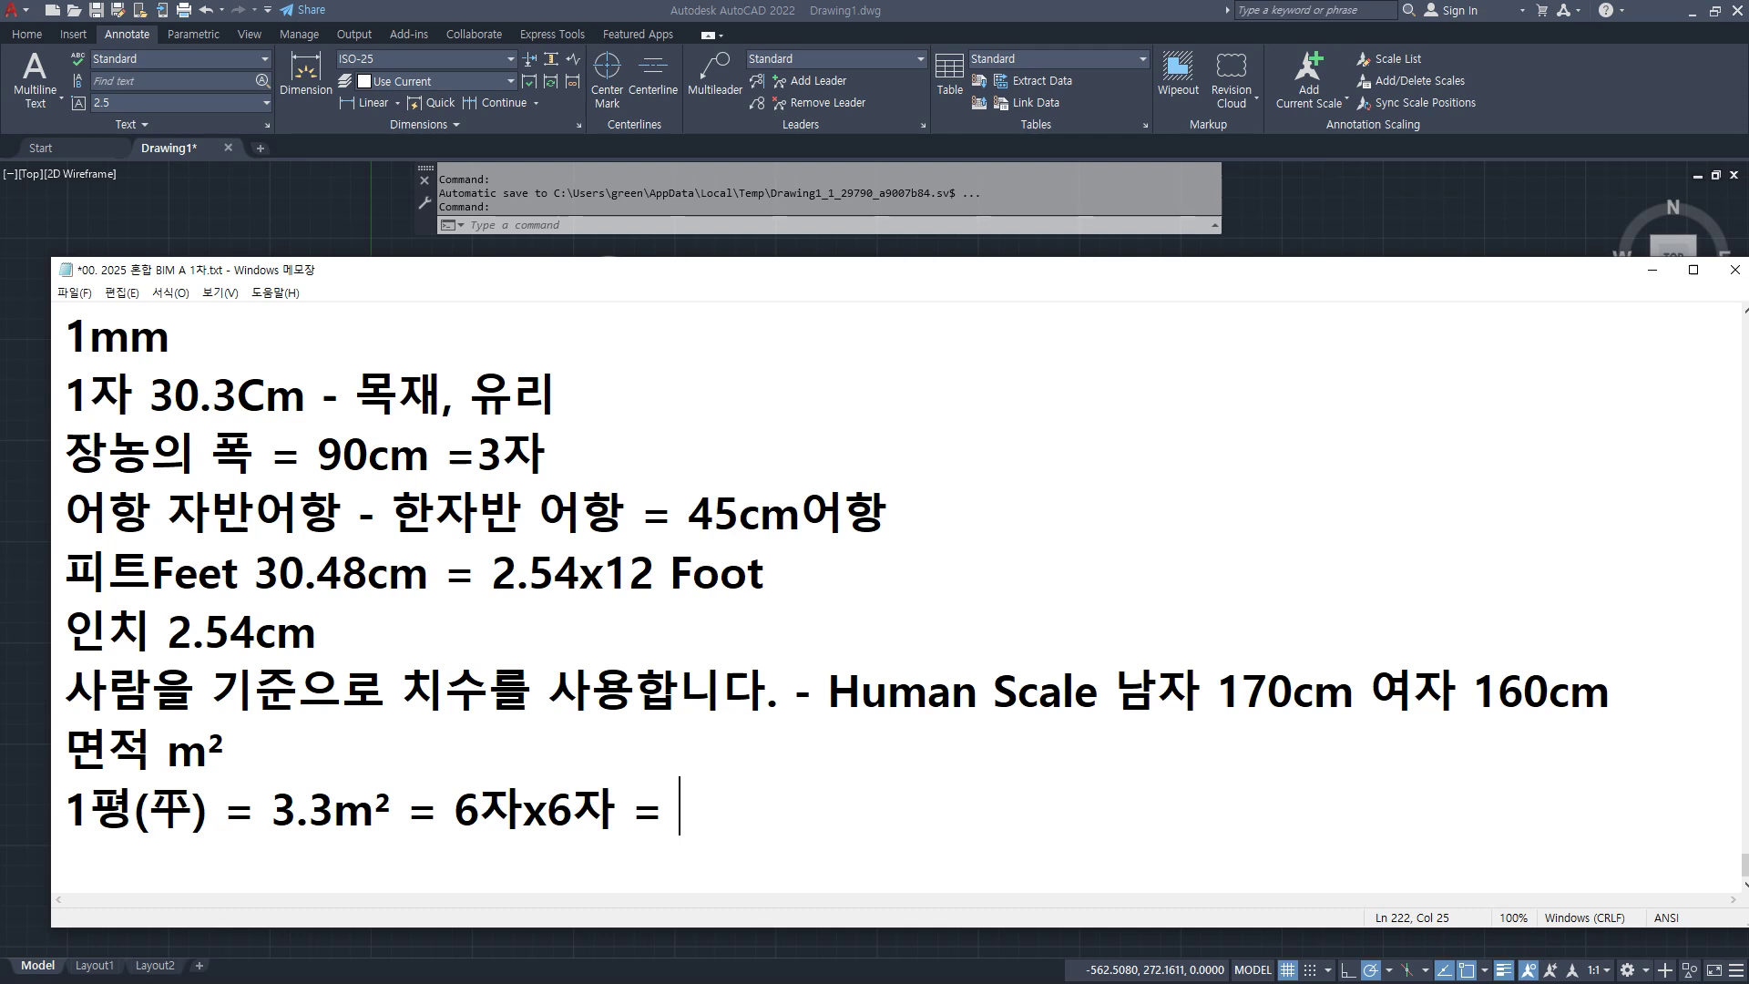
{"action": "type", "text": "1.8mx"}
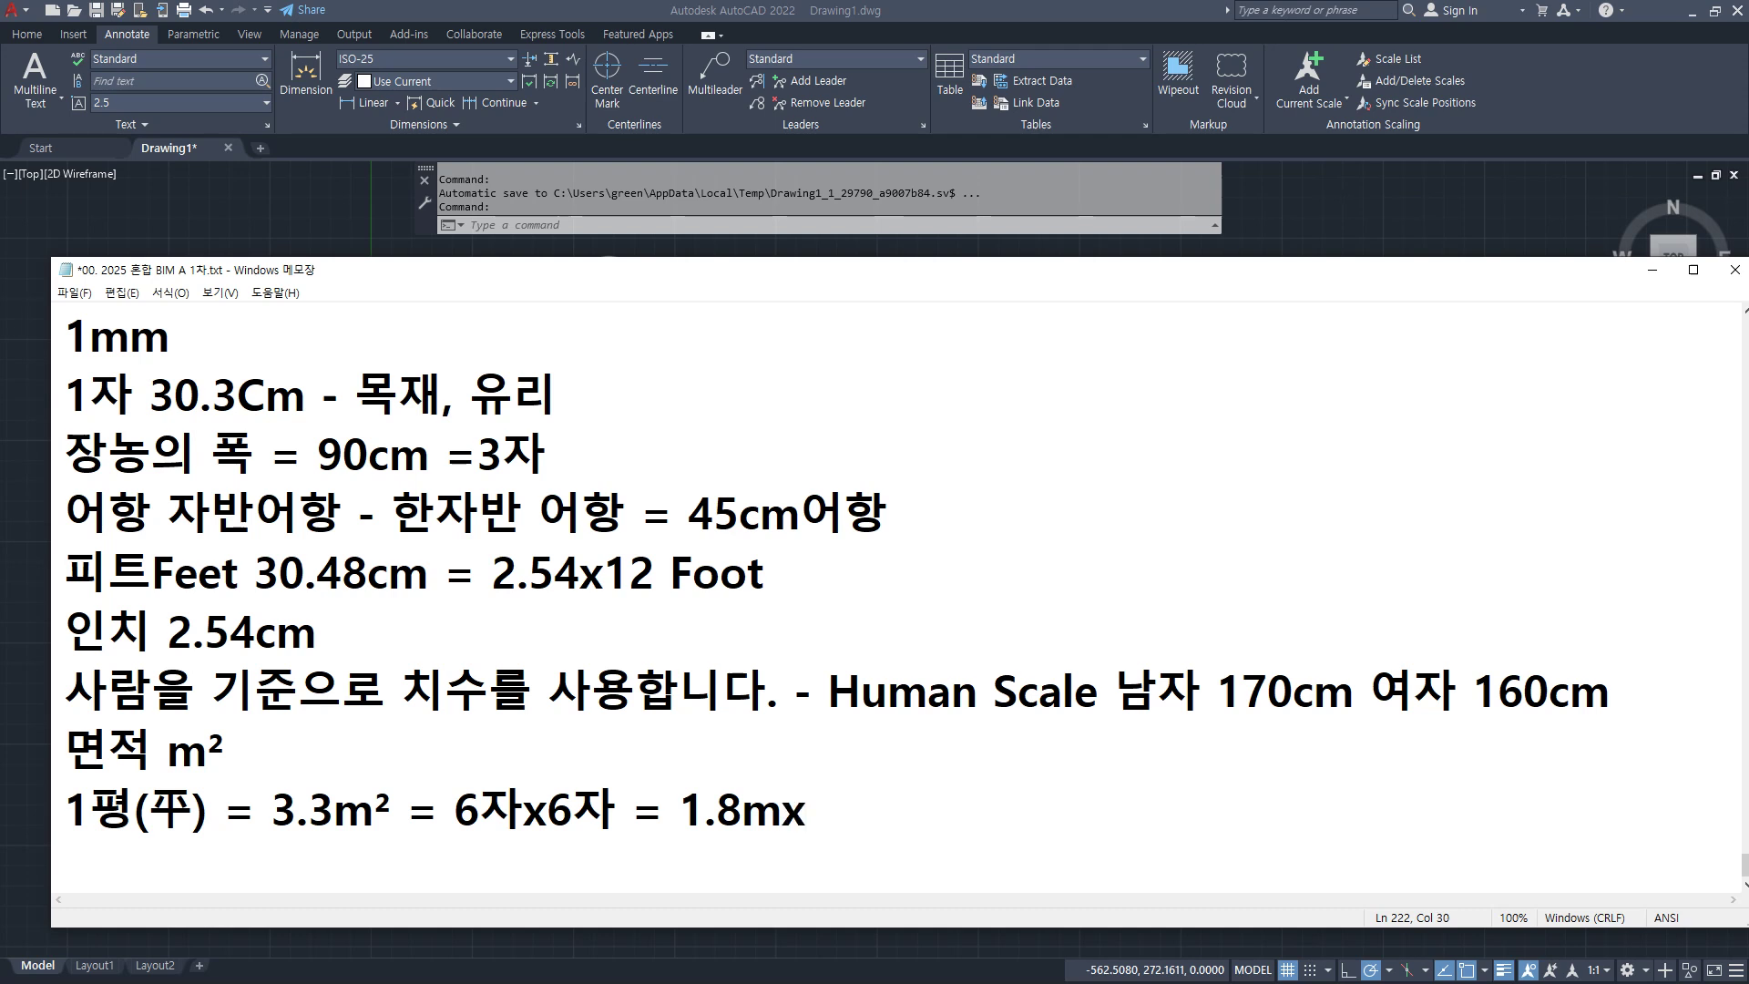
{"action": "type", "text": "1.8m"}
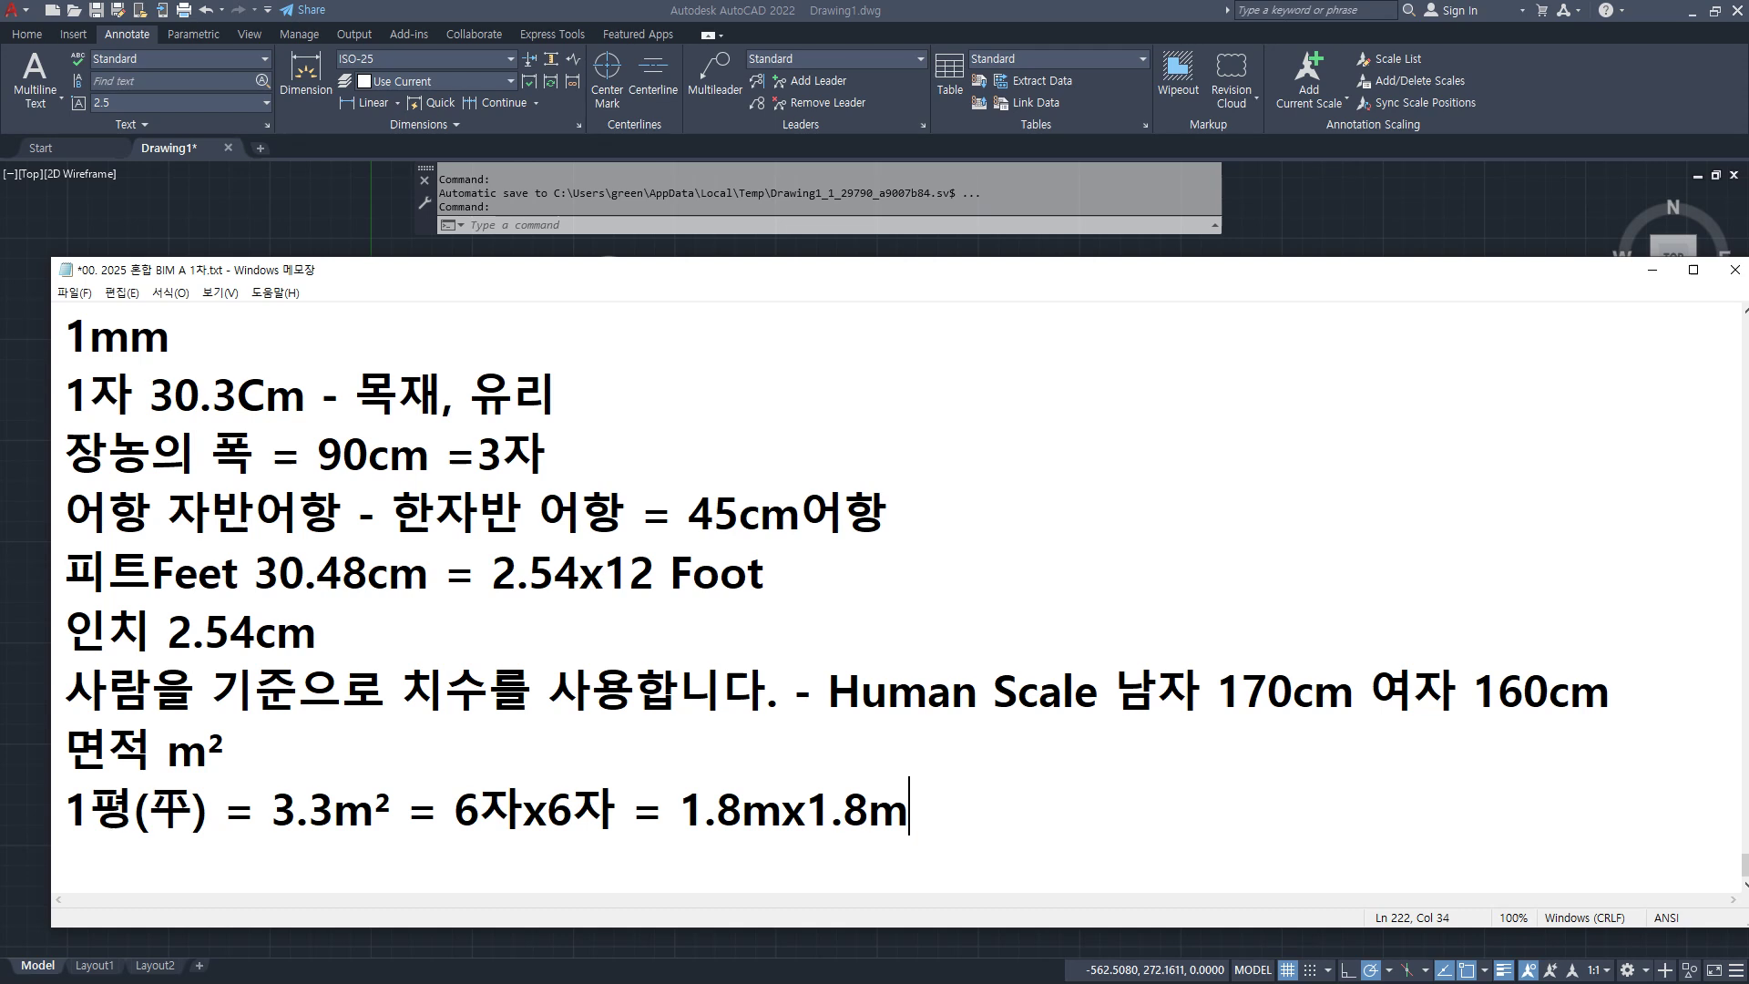
Step: Add two note lines, "헤베" and "루베", below the "1평(平)" conversion
{"action": "key", "text": "Return"}
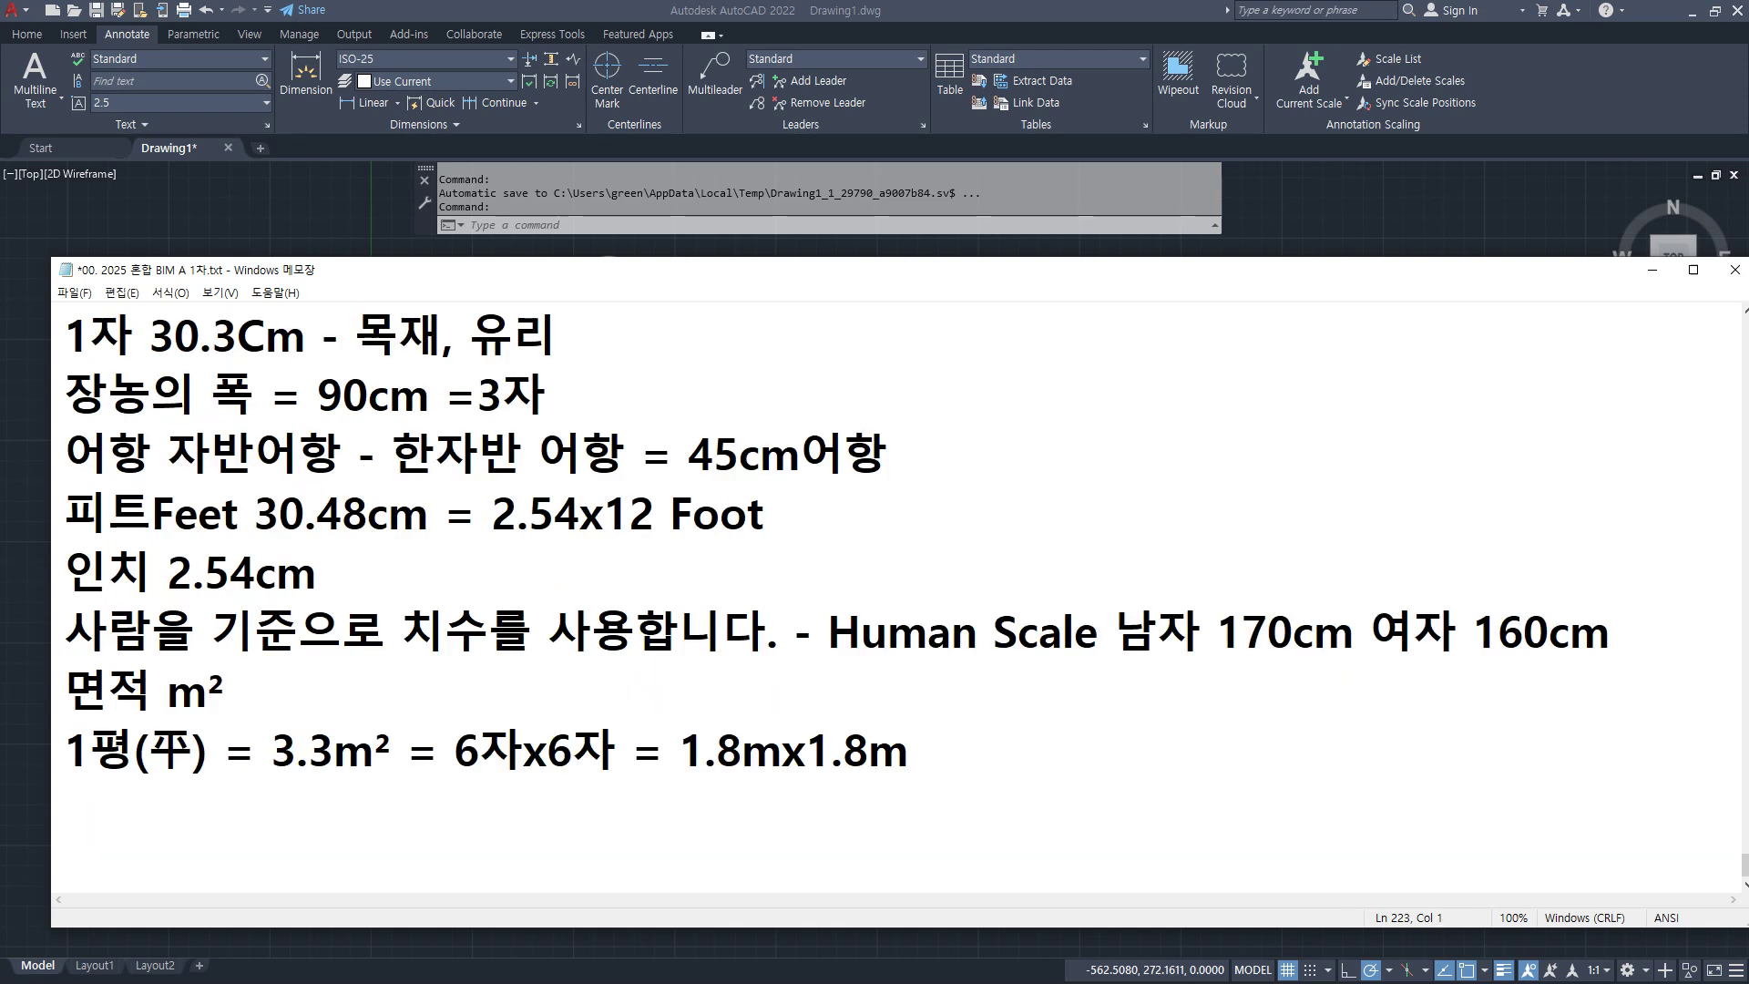
{"action": "type", "text": "gp"}
{"action": "key", "text": "BackSpace"}
{"action": "key", "text": "BackSpace"}
{"action": "key", "text": "Hangul"}
{"action": "type", "text": "헤베"}
{"action": "key", "text": "Return"}
{"action": "type", "text": "루베"}
Step: Add the alternative spellings "(해배, 헤배, 해베)" after "헤베"
{"action": "key", "text": "Up"}
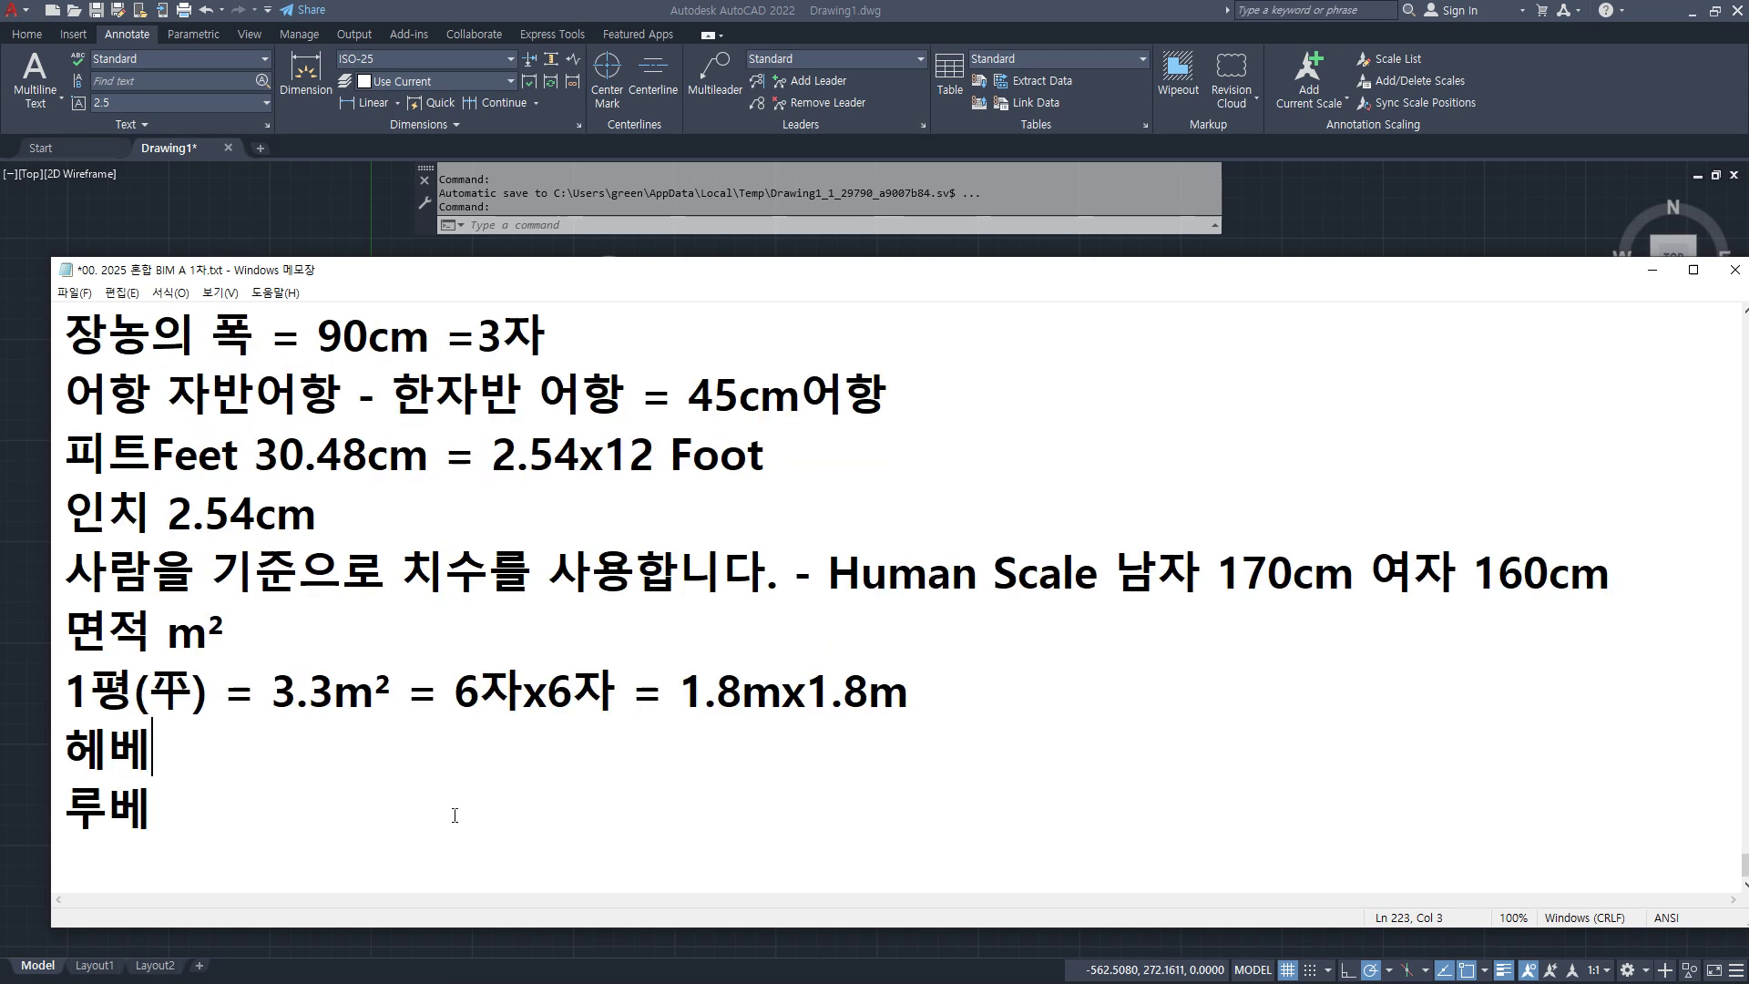
{"action": "type", "text": "(해"}
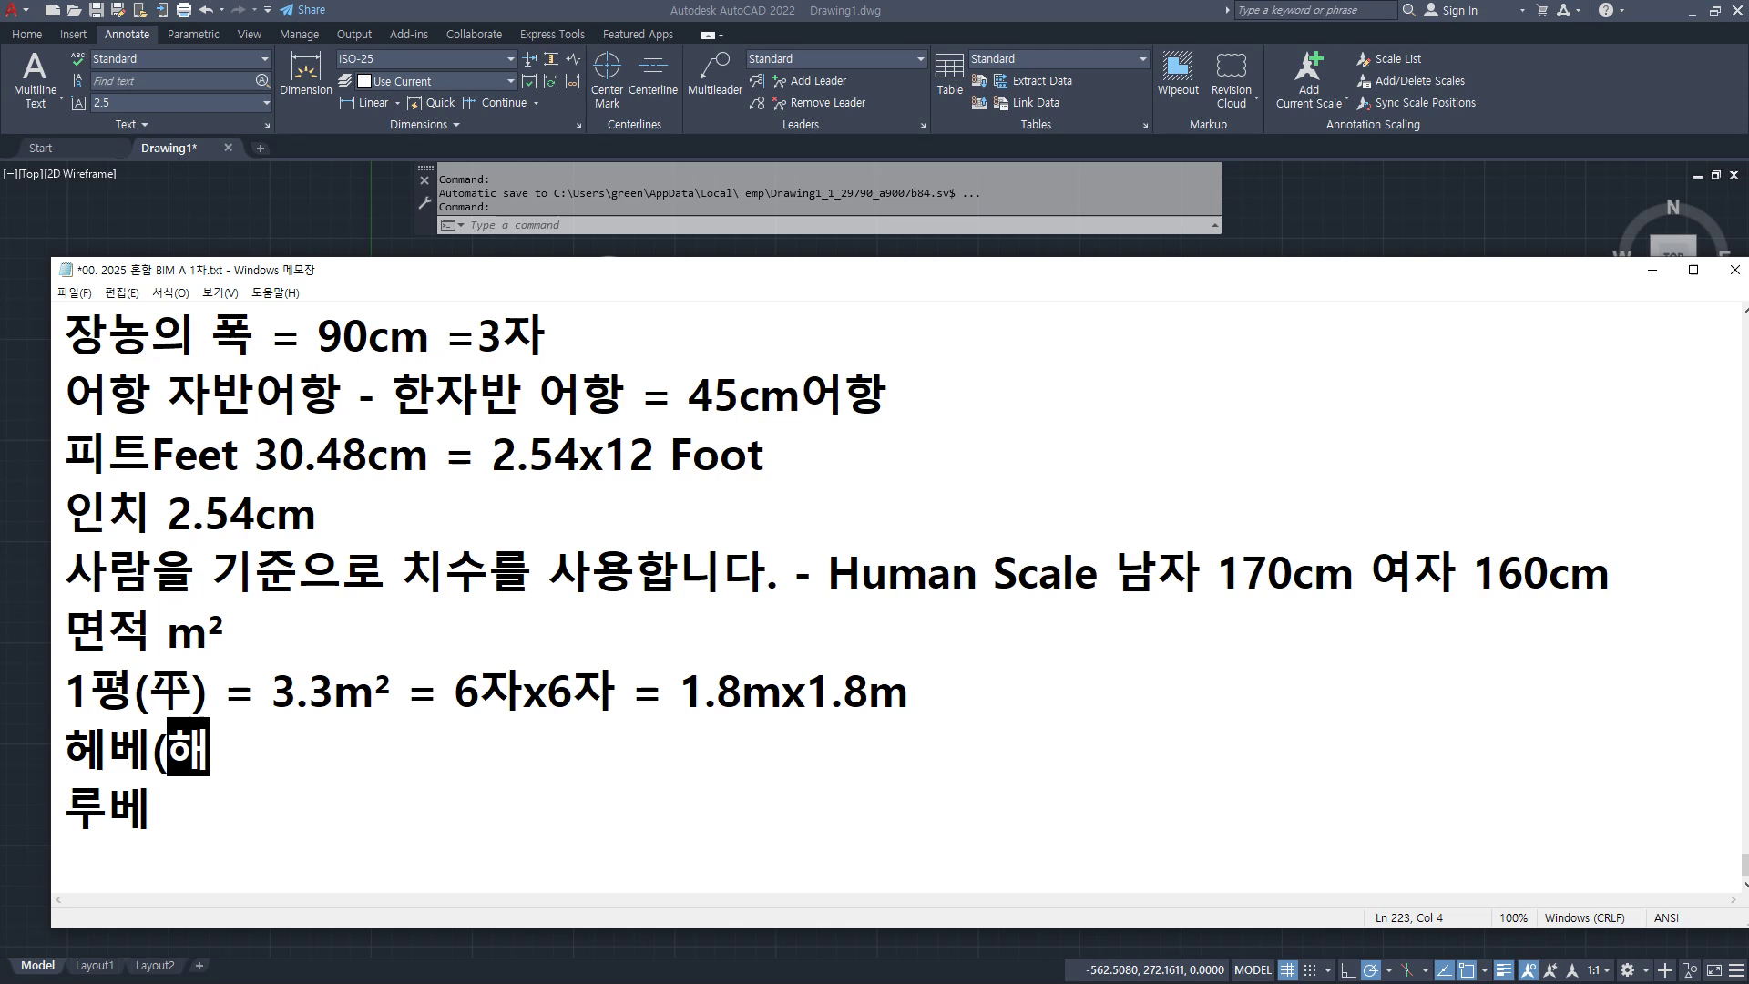
{"action": "type", "text": "배, ㅔㅎ"}
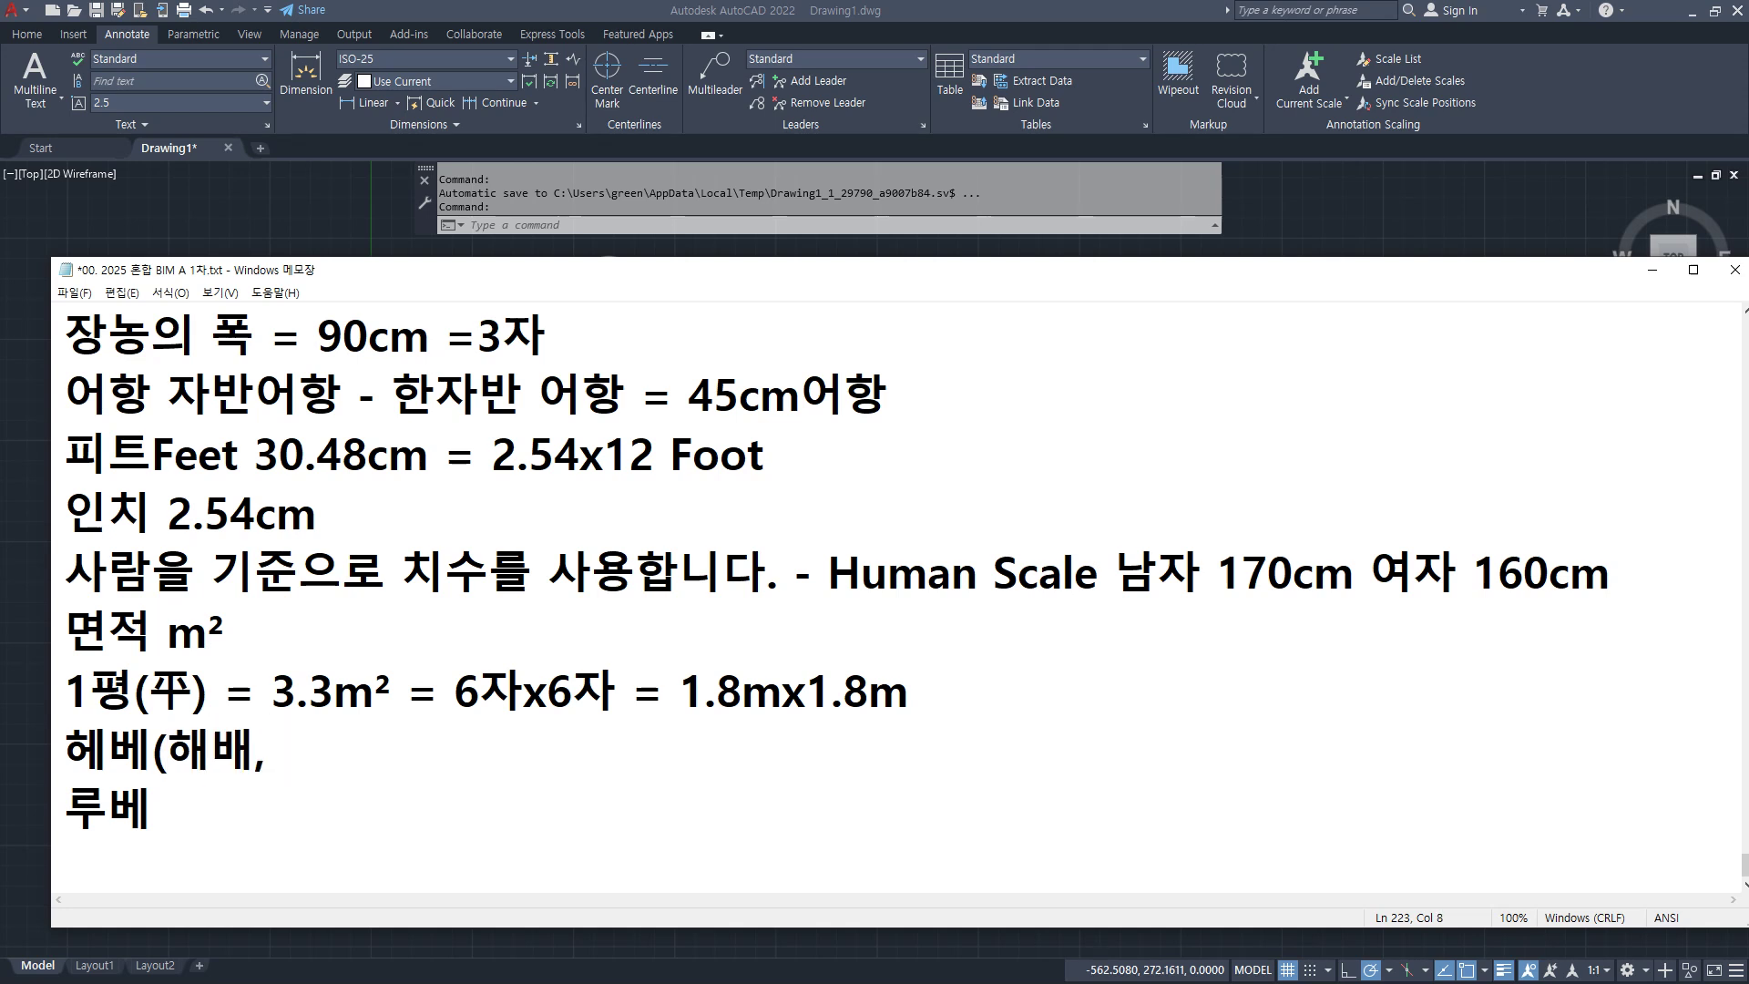
{"action": "key", "text": "BackSpace"}
{"action": "key", "text": "BackSpace"}
{"action": "type", "text": "헤"}
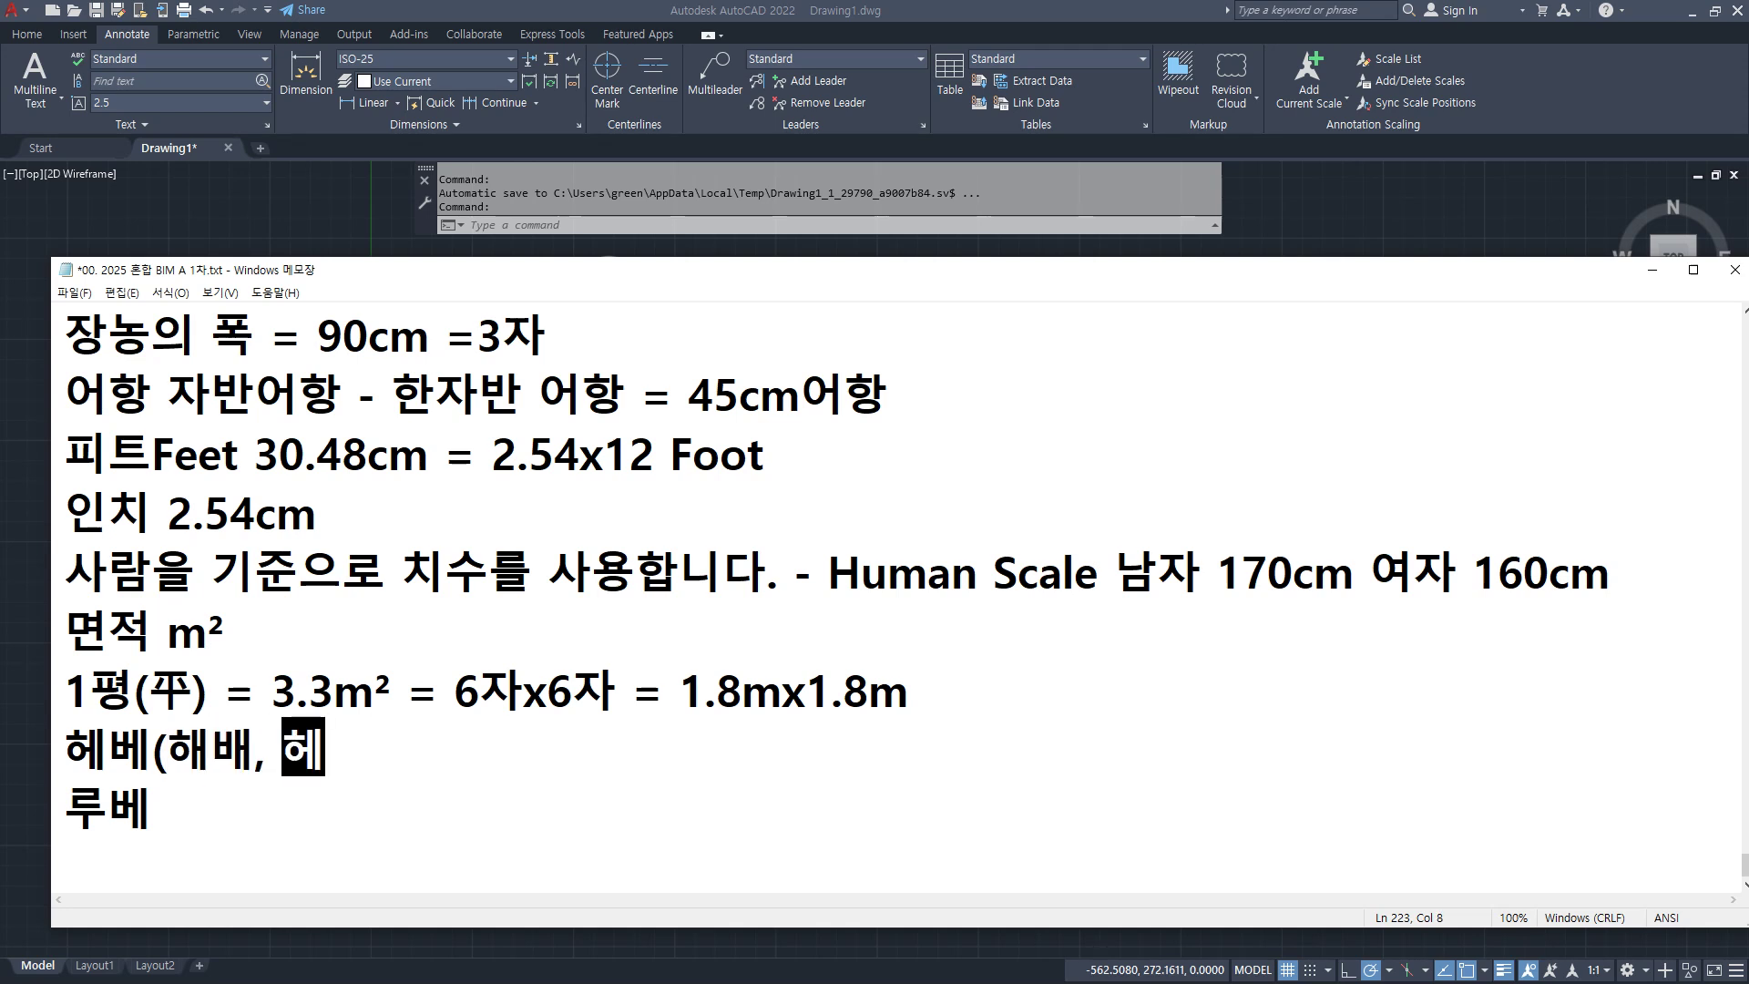
{"action": "type", "text": "배, 해"}
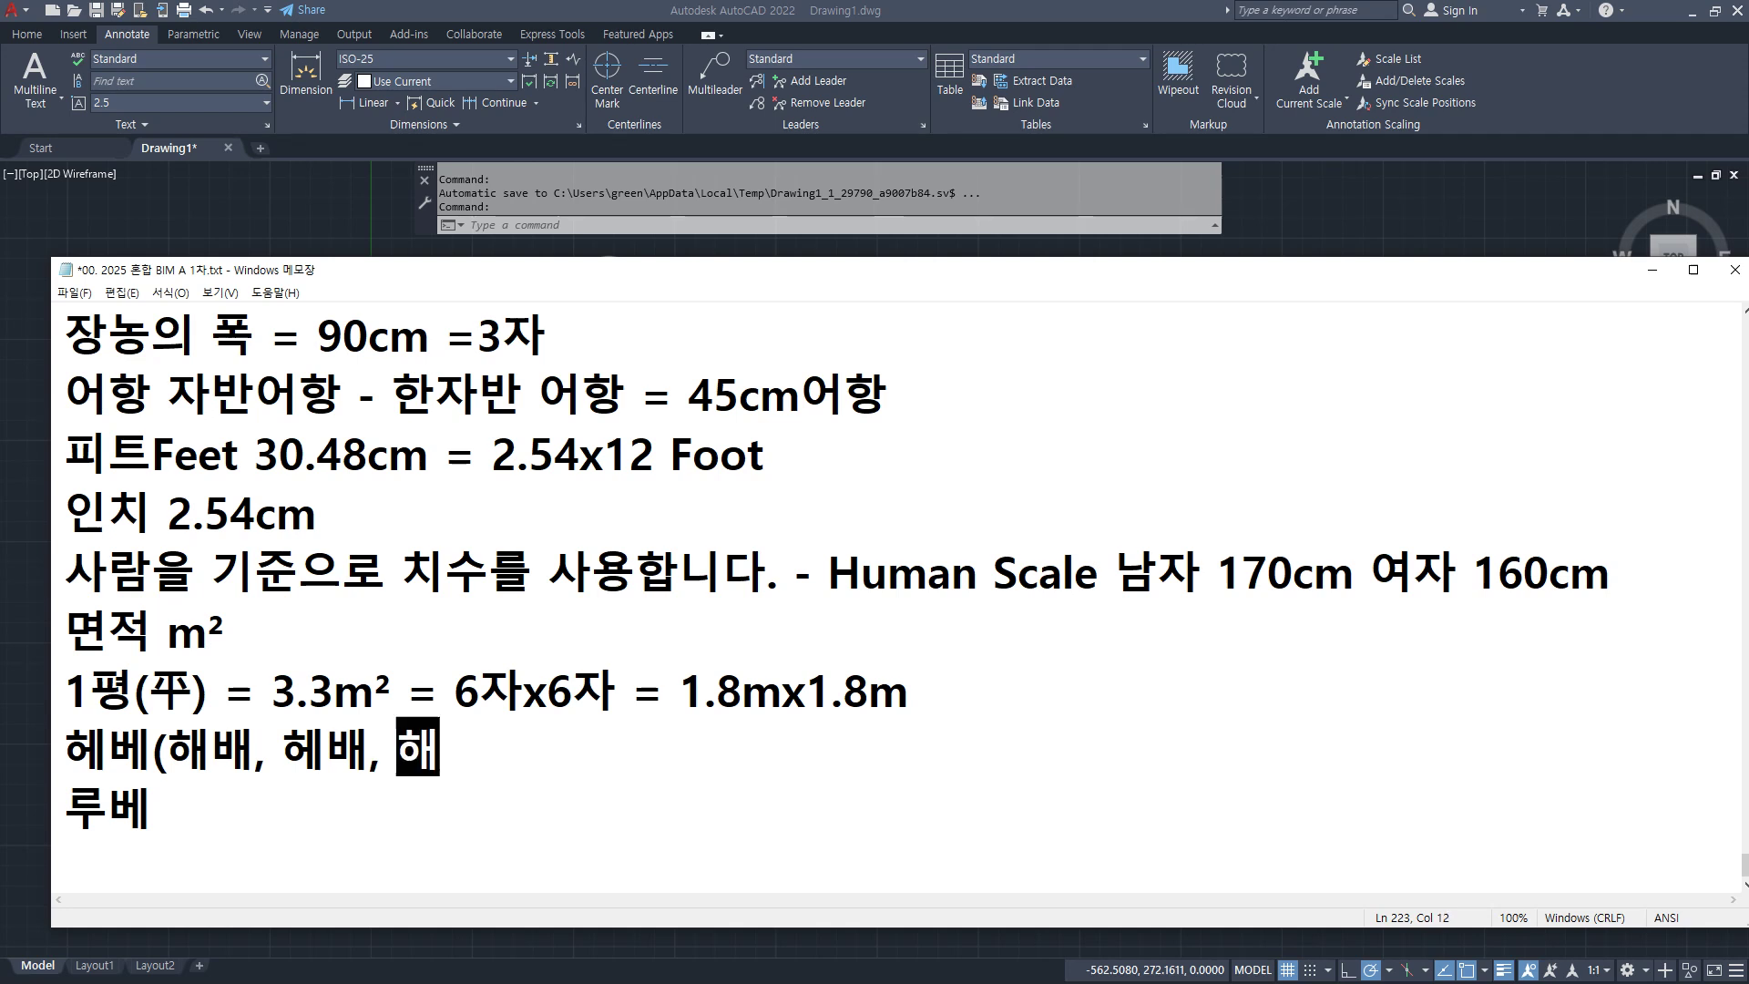
{"action": "type", "text": "베)"}
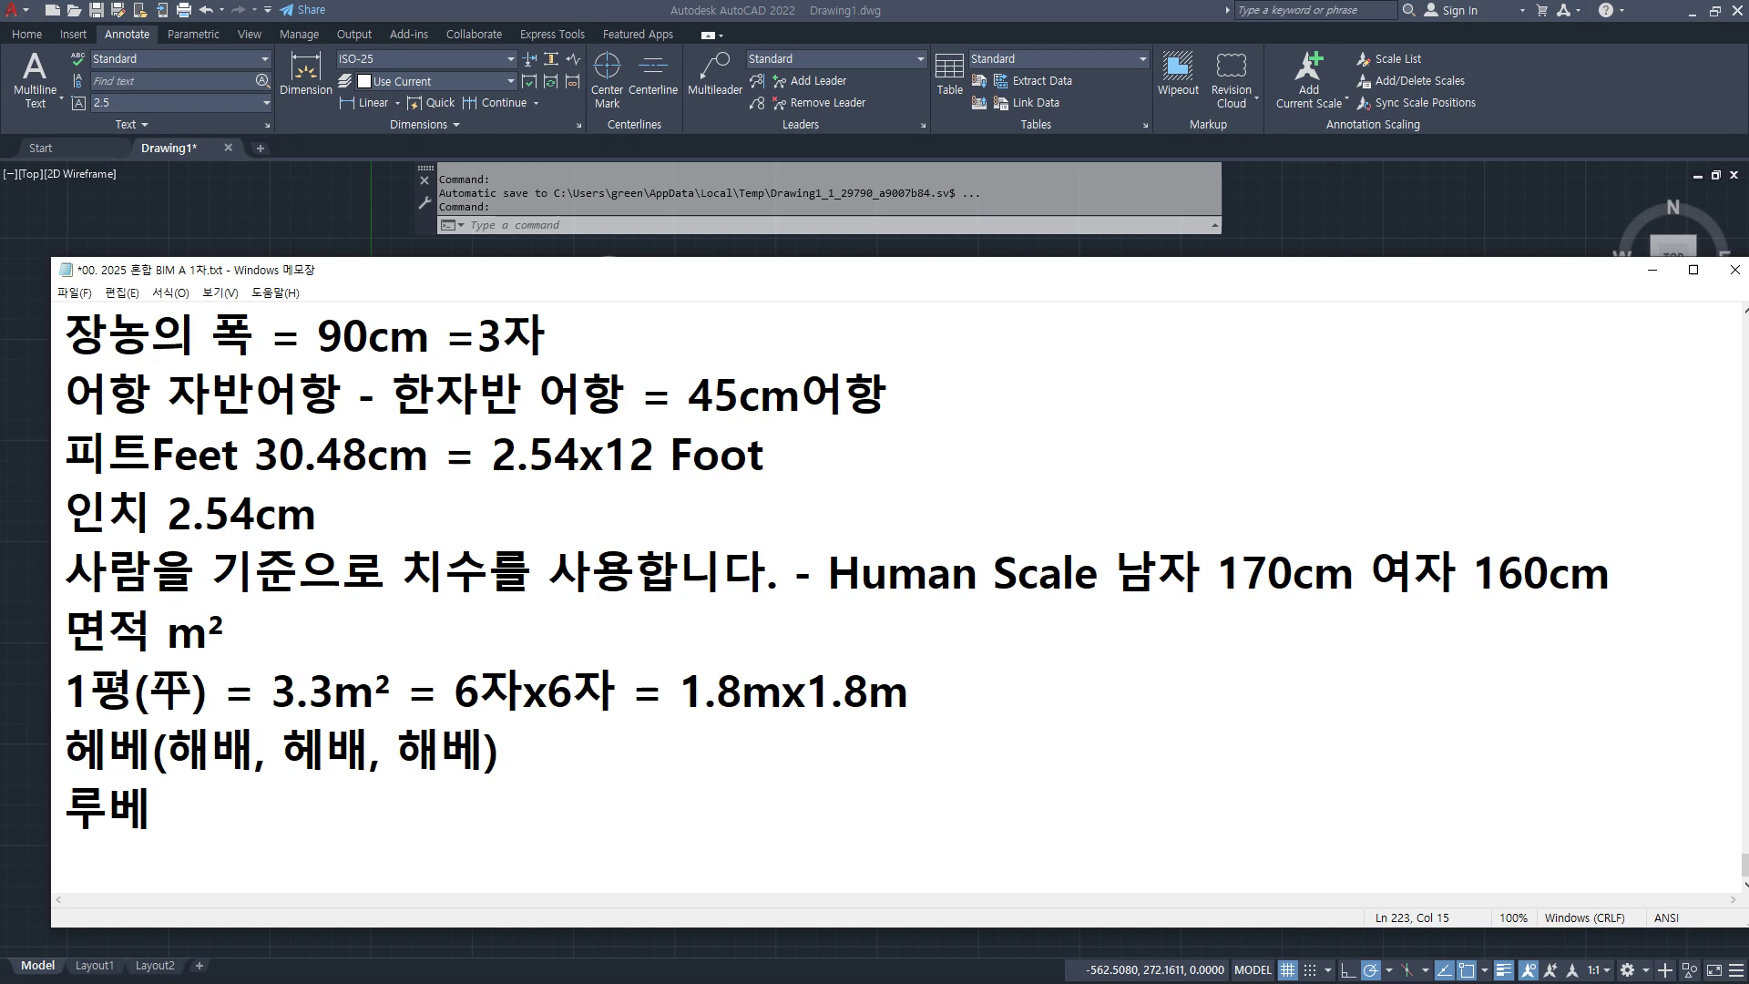
Step: Delete the parenthesised alternative spellings after "헤베"
{"action": "key", "text": "shift+Left"}
{"action": "key", "text": "shift+Left"}
{"action": "key", "text": "shift+Left"}
{"action": "key", "text": "shift+Left"}
{"action": "key", "text": "shift+Left"}
{"action": "key", "text": "shift+Left"}
{"action": "key", "text": "shift+Left"}
{"action": "key", "text": "shift+Left"}
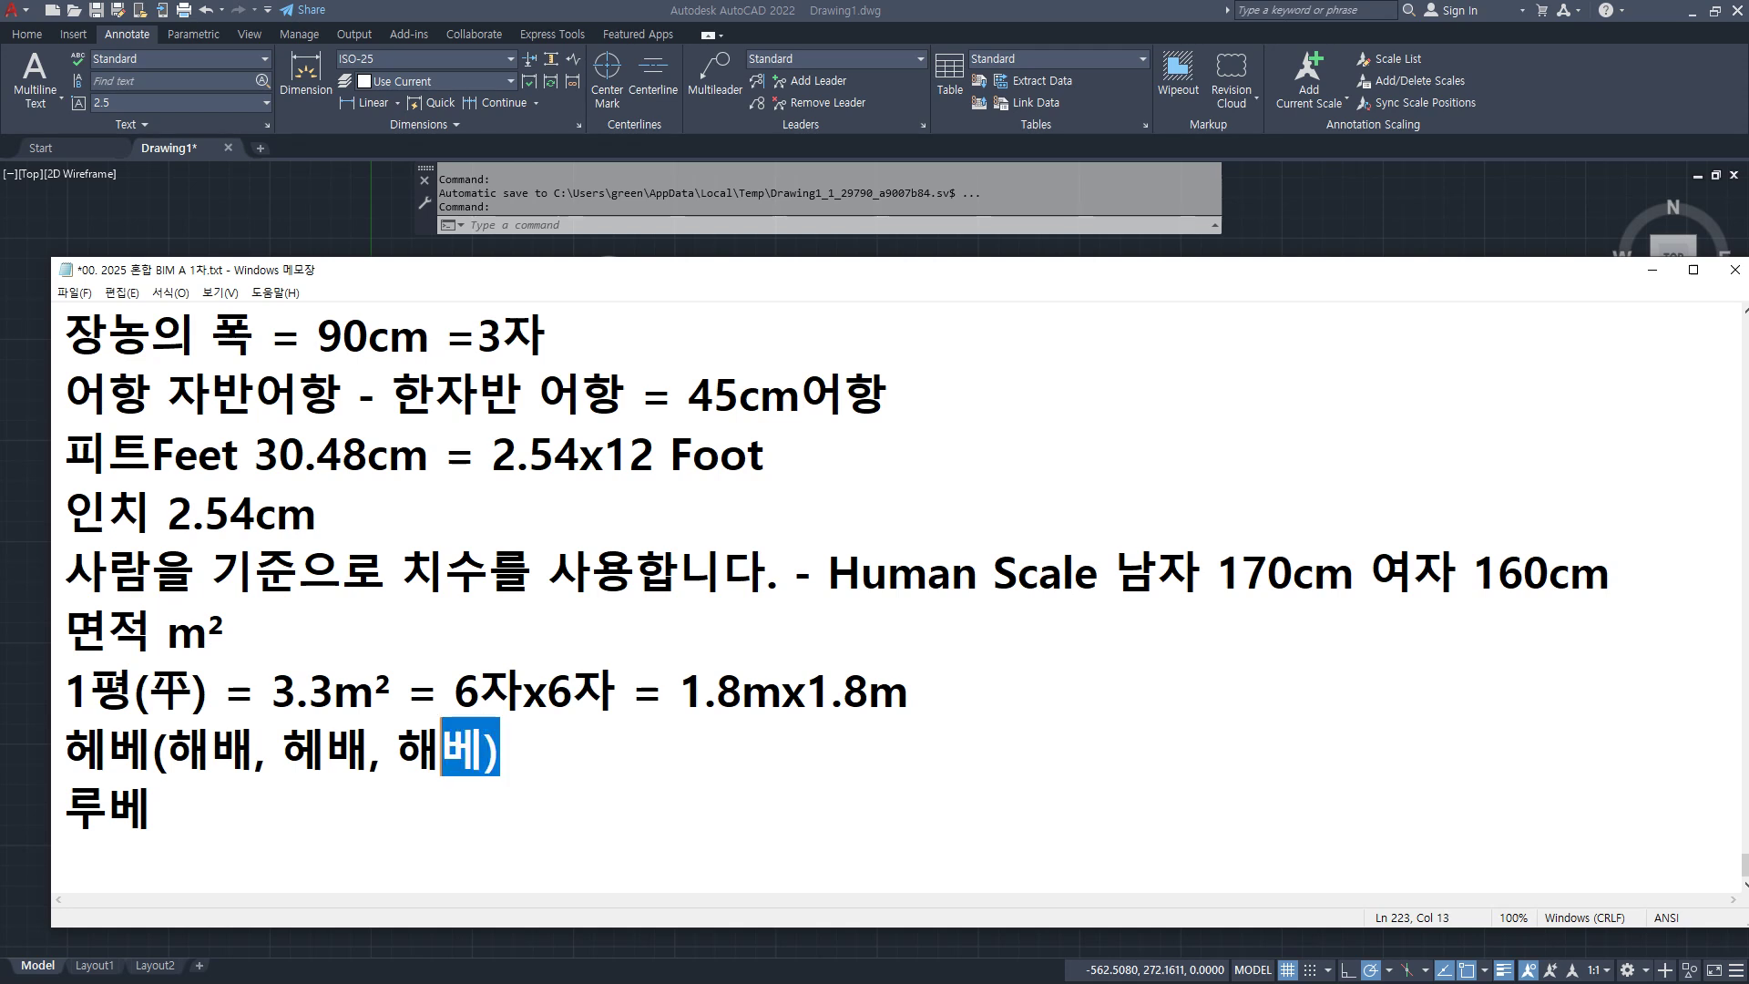
{"action": "key", "text": "shift+Left"}
{"action": "key", "text": "shift+Left"}
{"action": "key", "text": "shift+Left"}
{"action": "key", "text": "shift+Left"}
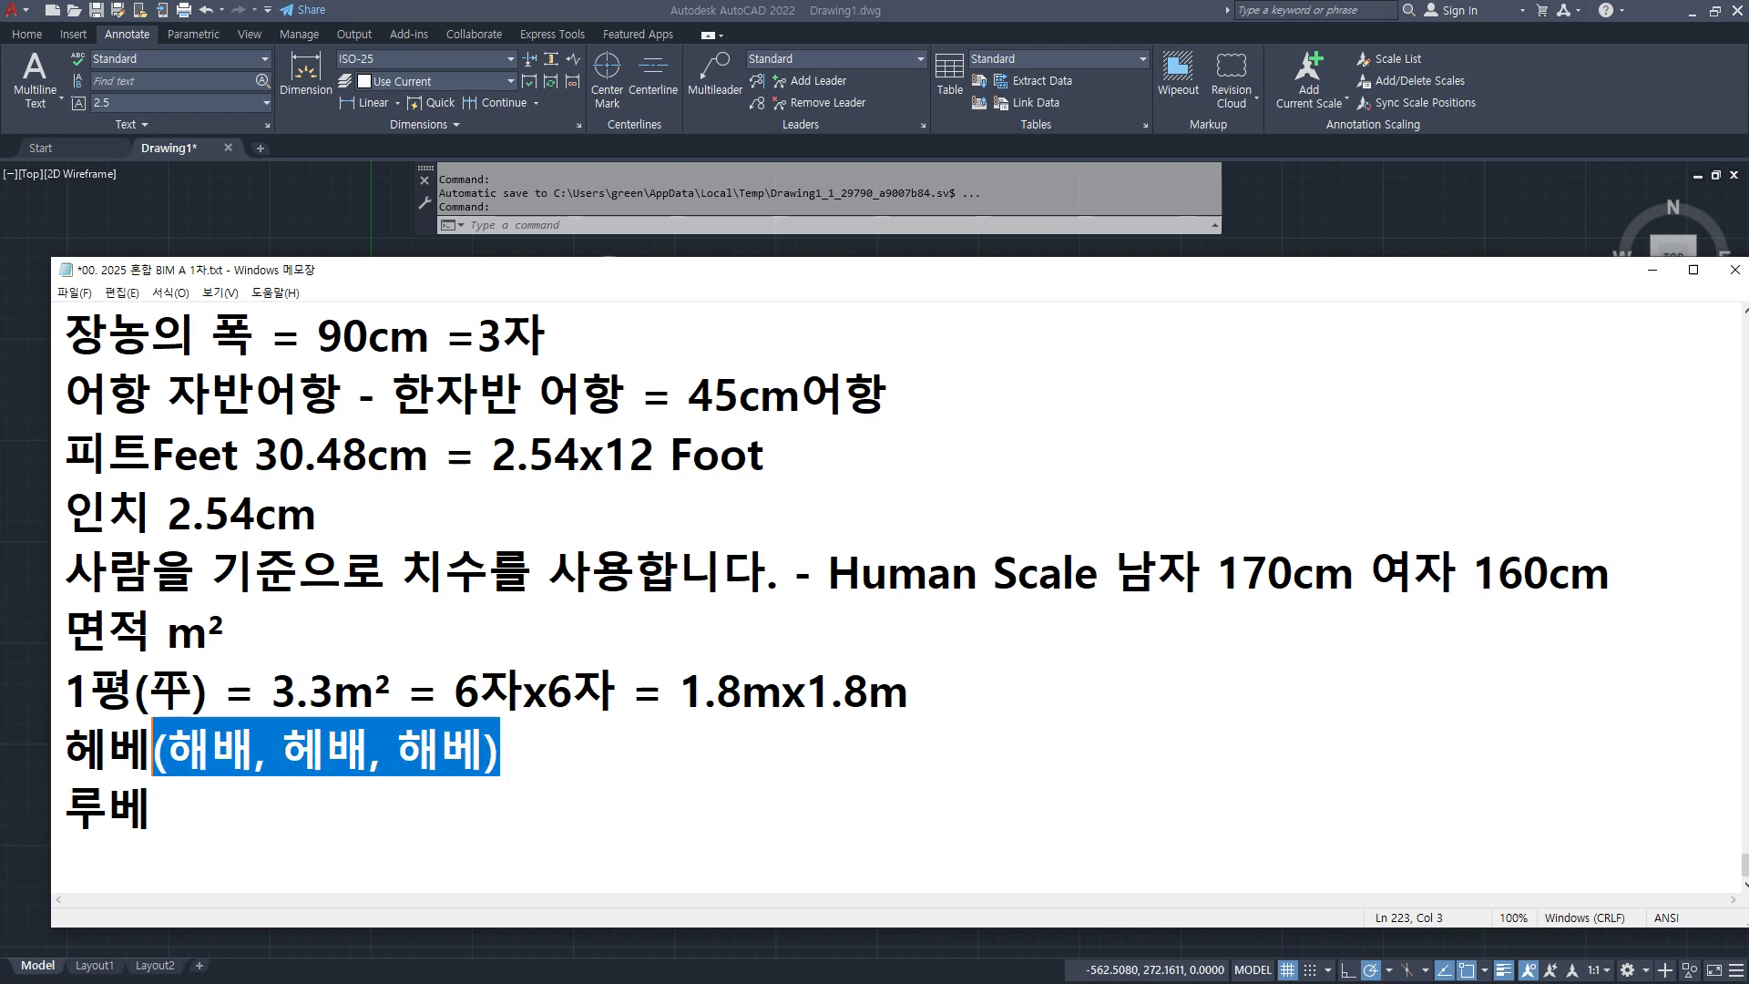
{"action": "key", "text": "BackSpace"}
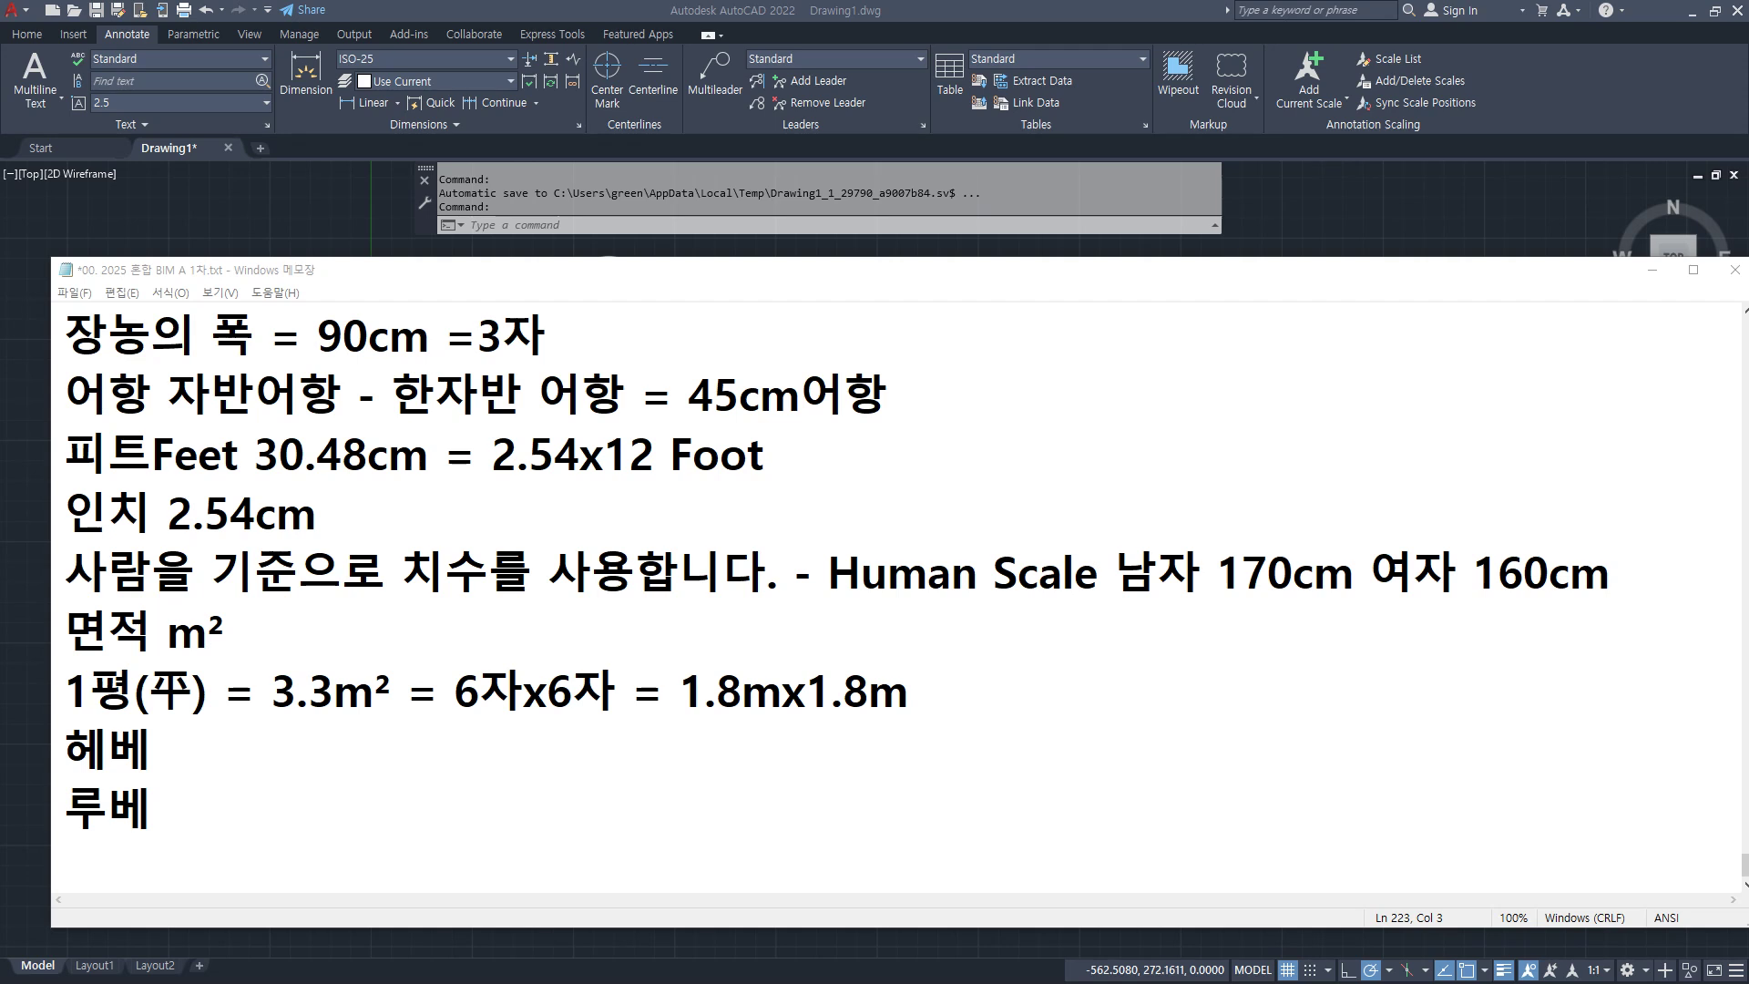
Step: Write "平方米" after "헤베" and "立方米" after "루베"
{"action": "left_click", "coordinate": [353, 743]}
{"action": "type", "text": "平方米"}
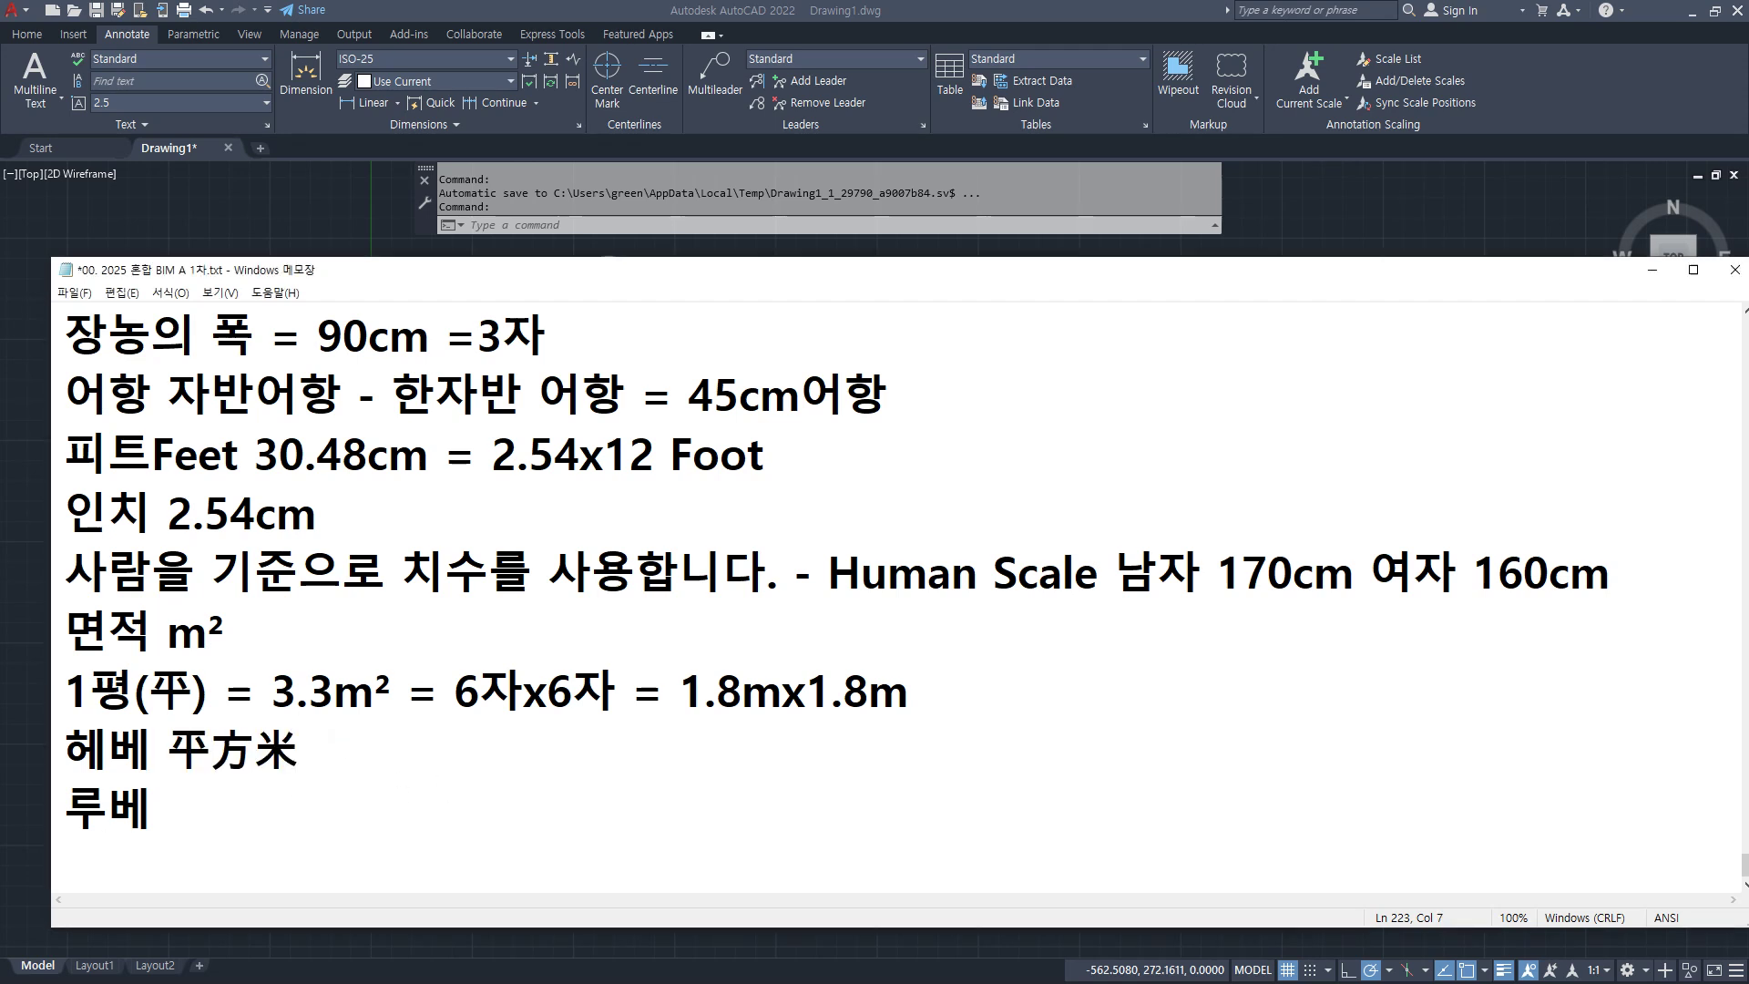
{"action": "type", "text": " 루베 立方米"}
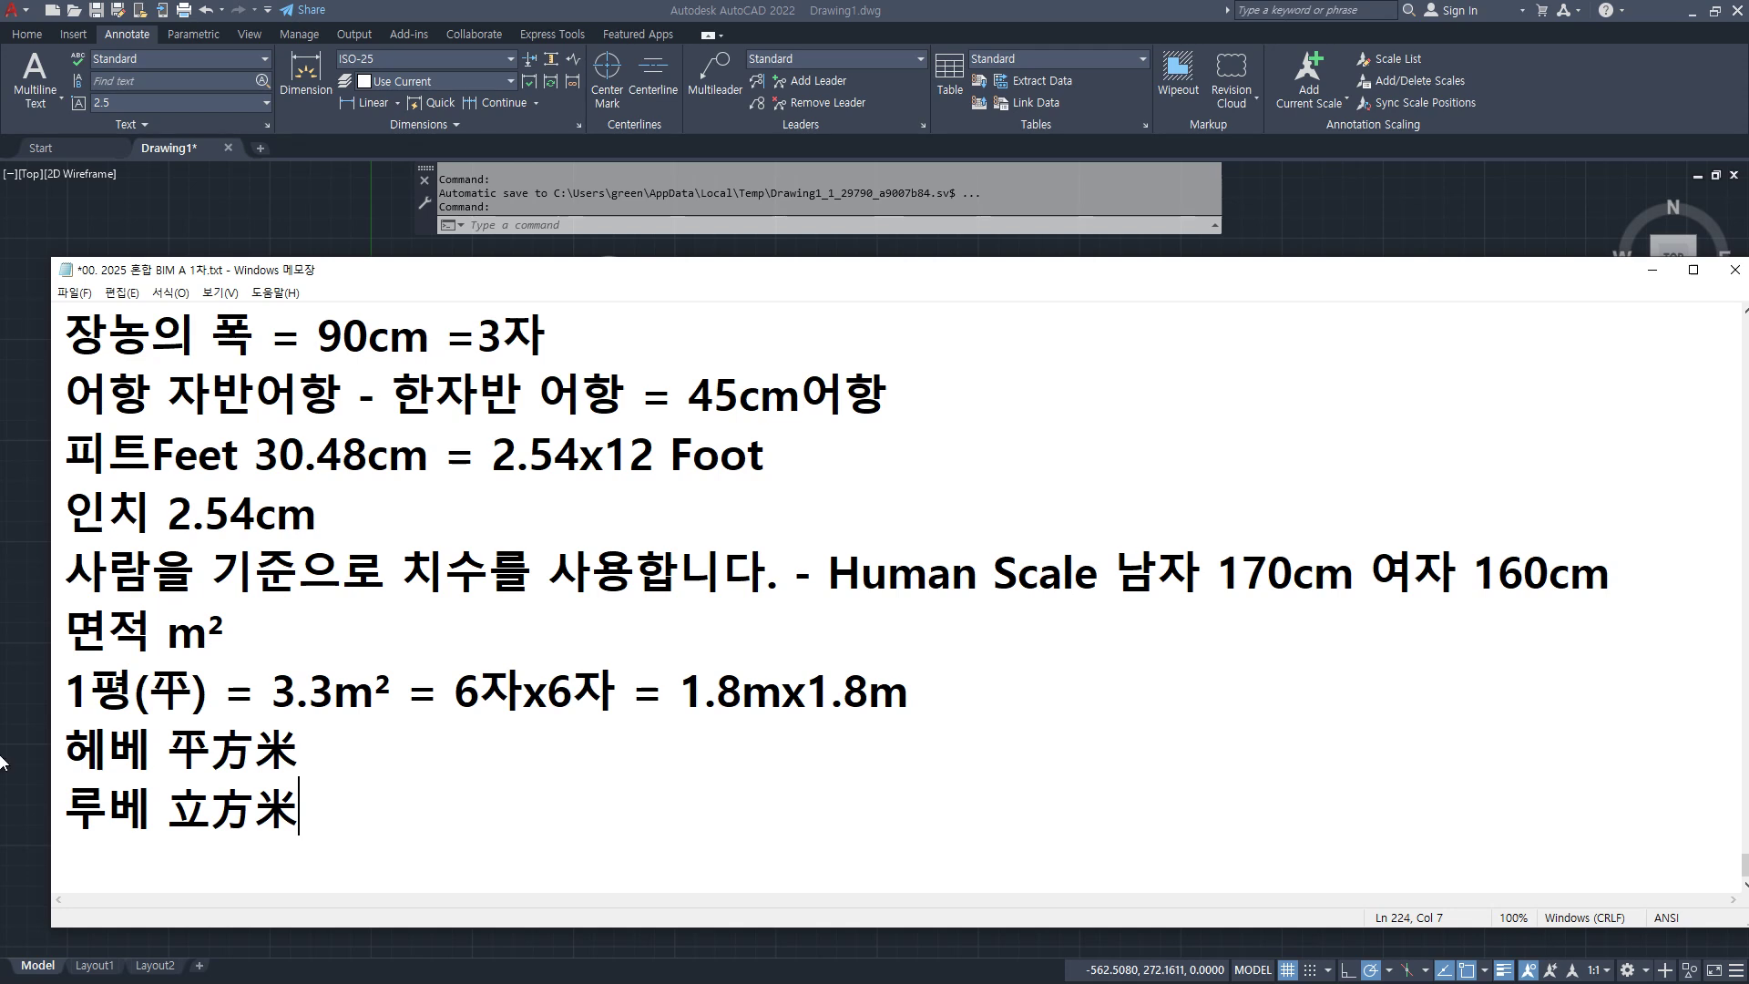
Step: Append "면적" to the "헤베 平方米" line and "부피" to the "루베 立方米" line
{"action": "left_click", "coordinate": [424, 731]}
{"action": "type", "text": "a"}
{"action": "key", "text": "BackSpace"}
{"action": "key", "text": "BackSpace"}
{"action": "type", "text": "면적"}
{"action": "key", "text": "Down"}
{"action": "type", "text": "ㅂㅜ피"}
Step: Append "m²" with the superscript symbol to the end of the "헤베 平方米 면적" line
{"action": "left_click", "coordinate": [421, 732]}
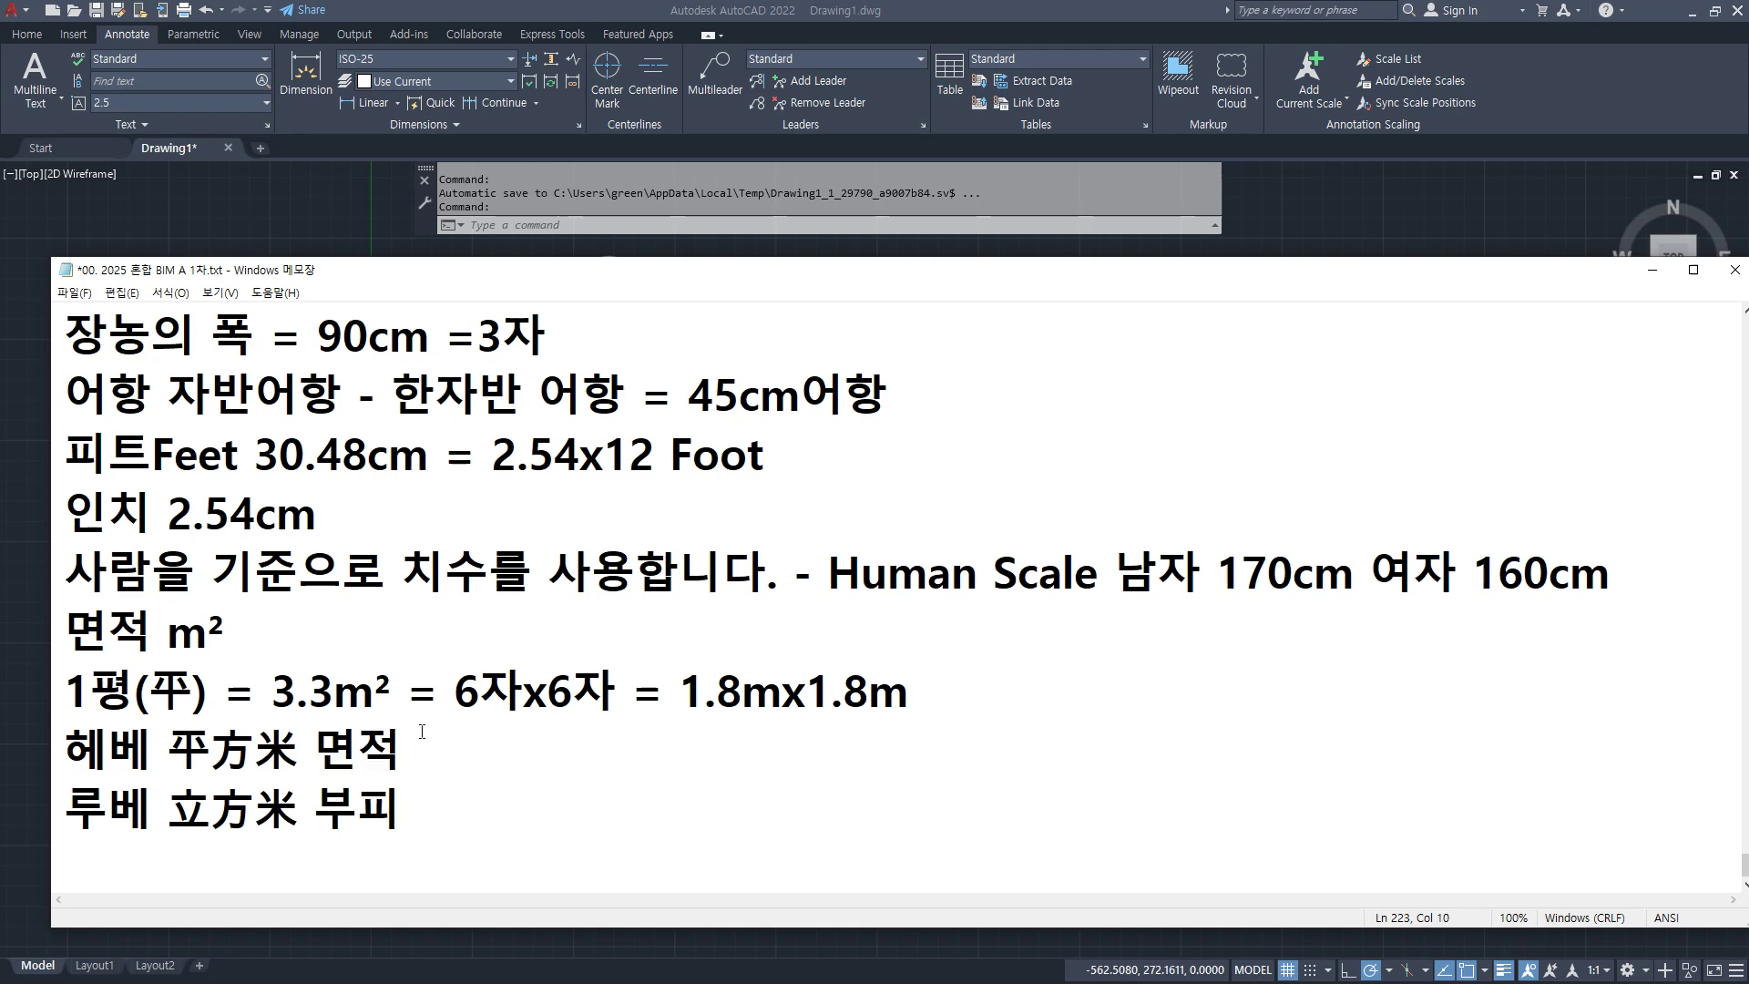
{"action": "type", "text": "m2"}
{"action": "key", "text": "BackSpace"}
{"action": "key", "text": "super+period"}
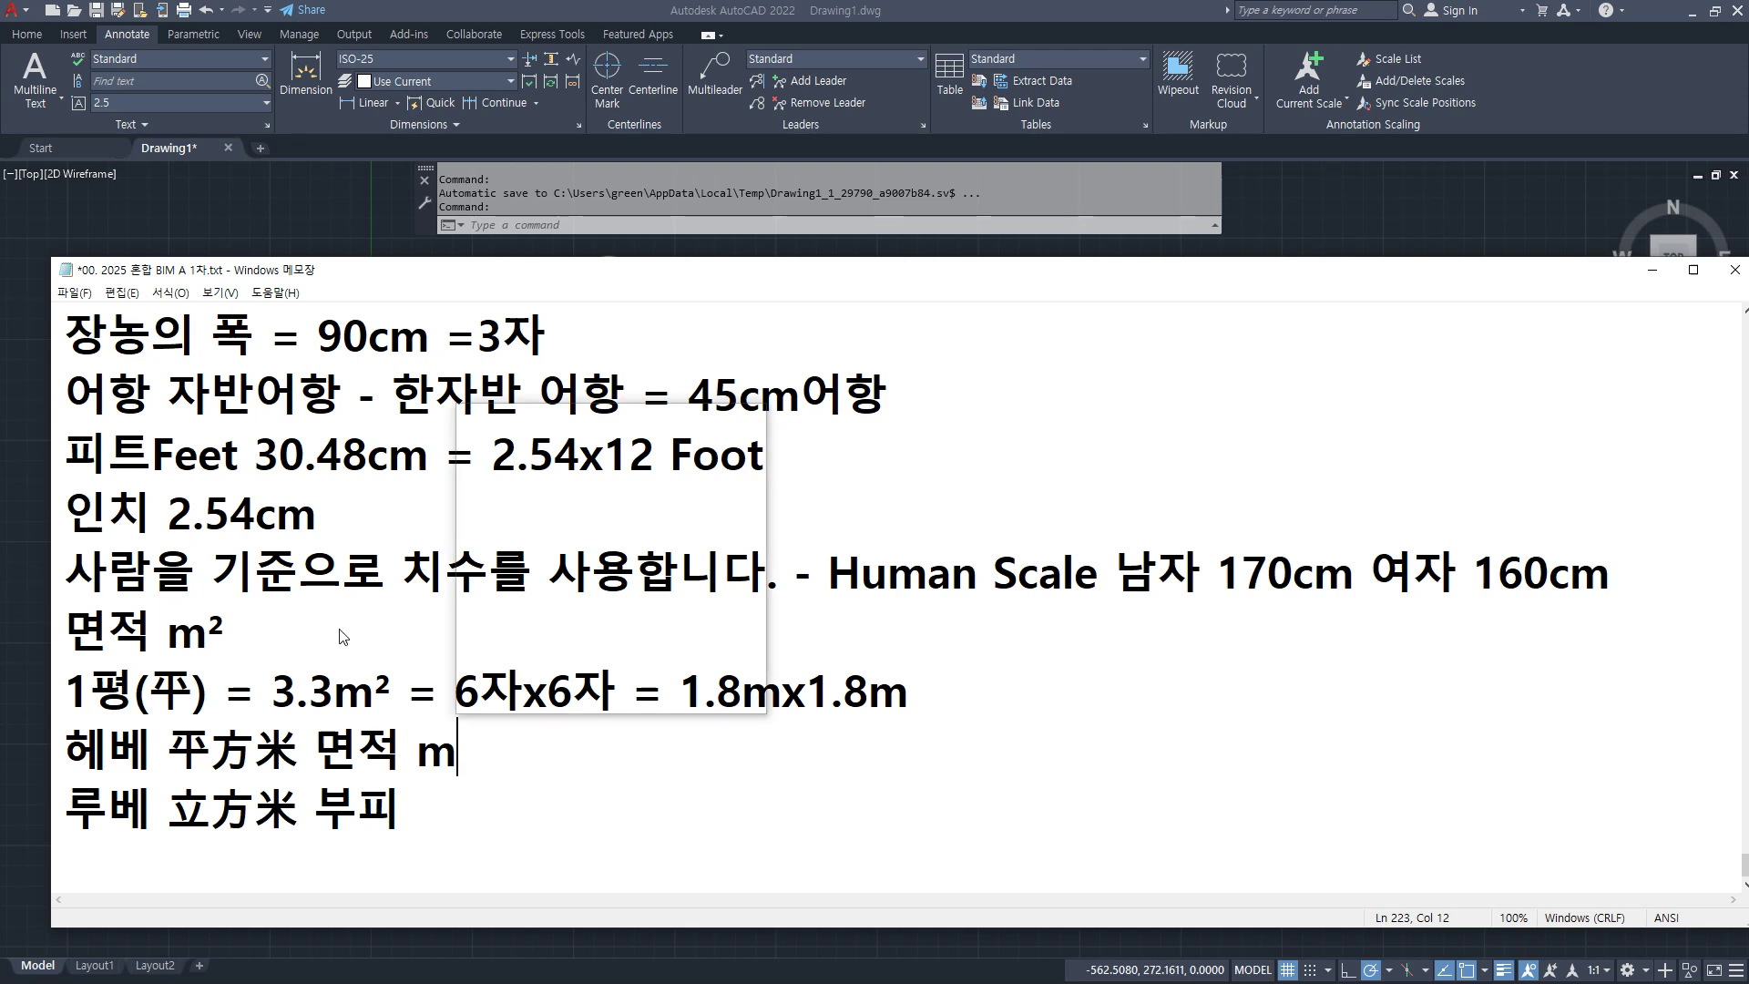
{"action": "left_click", "coordinate": [554, 465]}
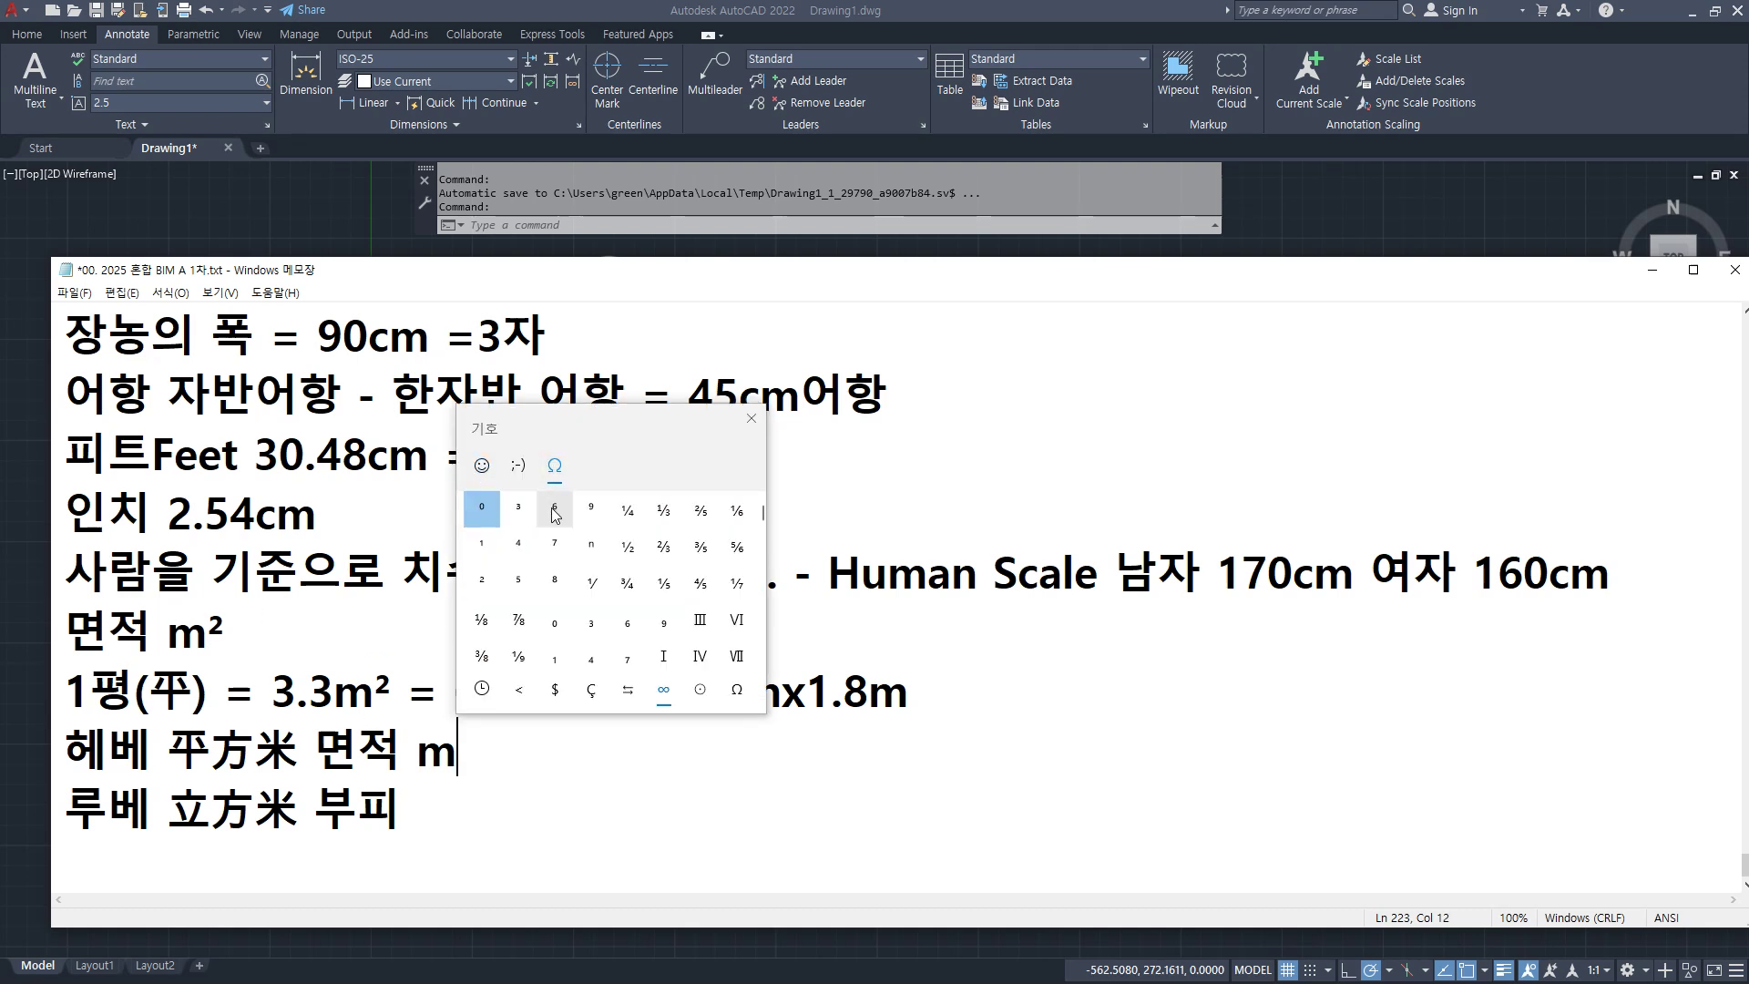
{"action": "left_click", "coordinate": [482, 581]}
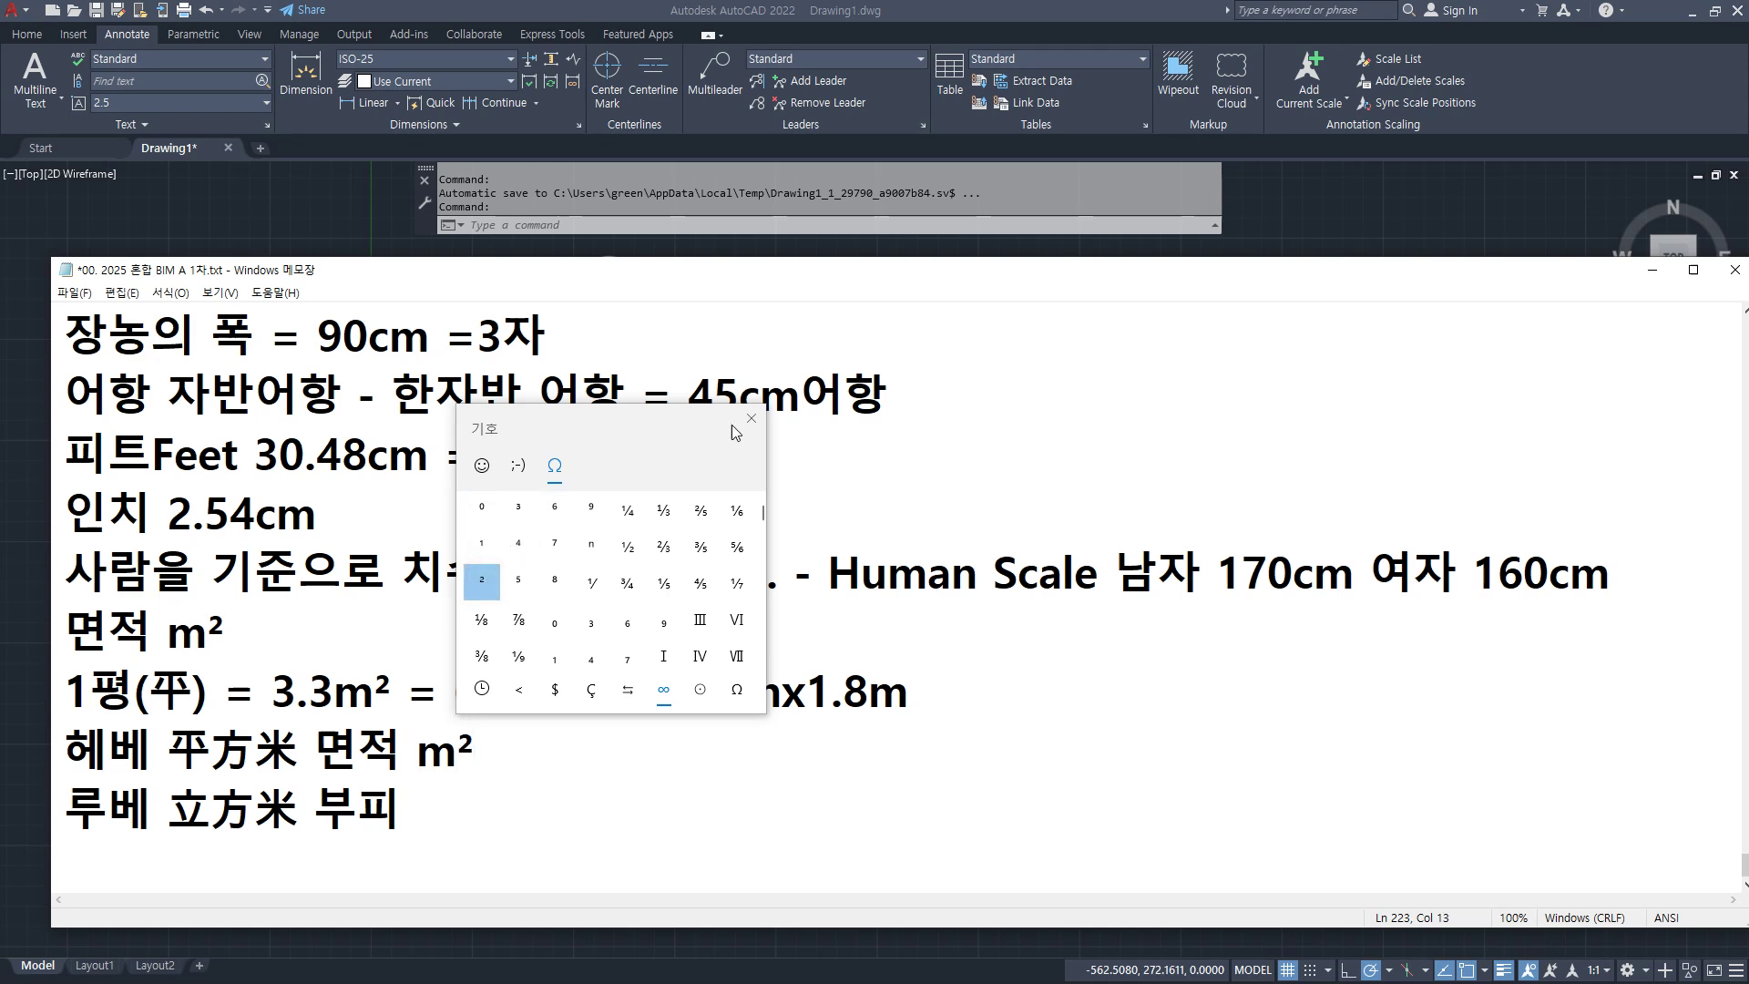
{"action": "key", "text": "Escape"}
Step: Append "m³" with the superscript symbol to the end of the "루베 立方米 부피" line
{"action": "left_click", "coordinate": [499, 798]}
{"action": "type", "text": "m"}
{"action": "key", "text": "super+period"}
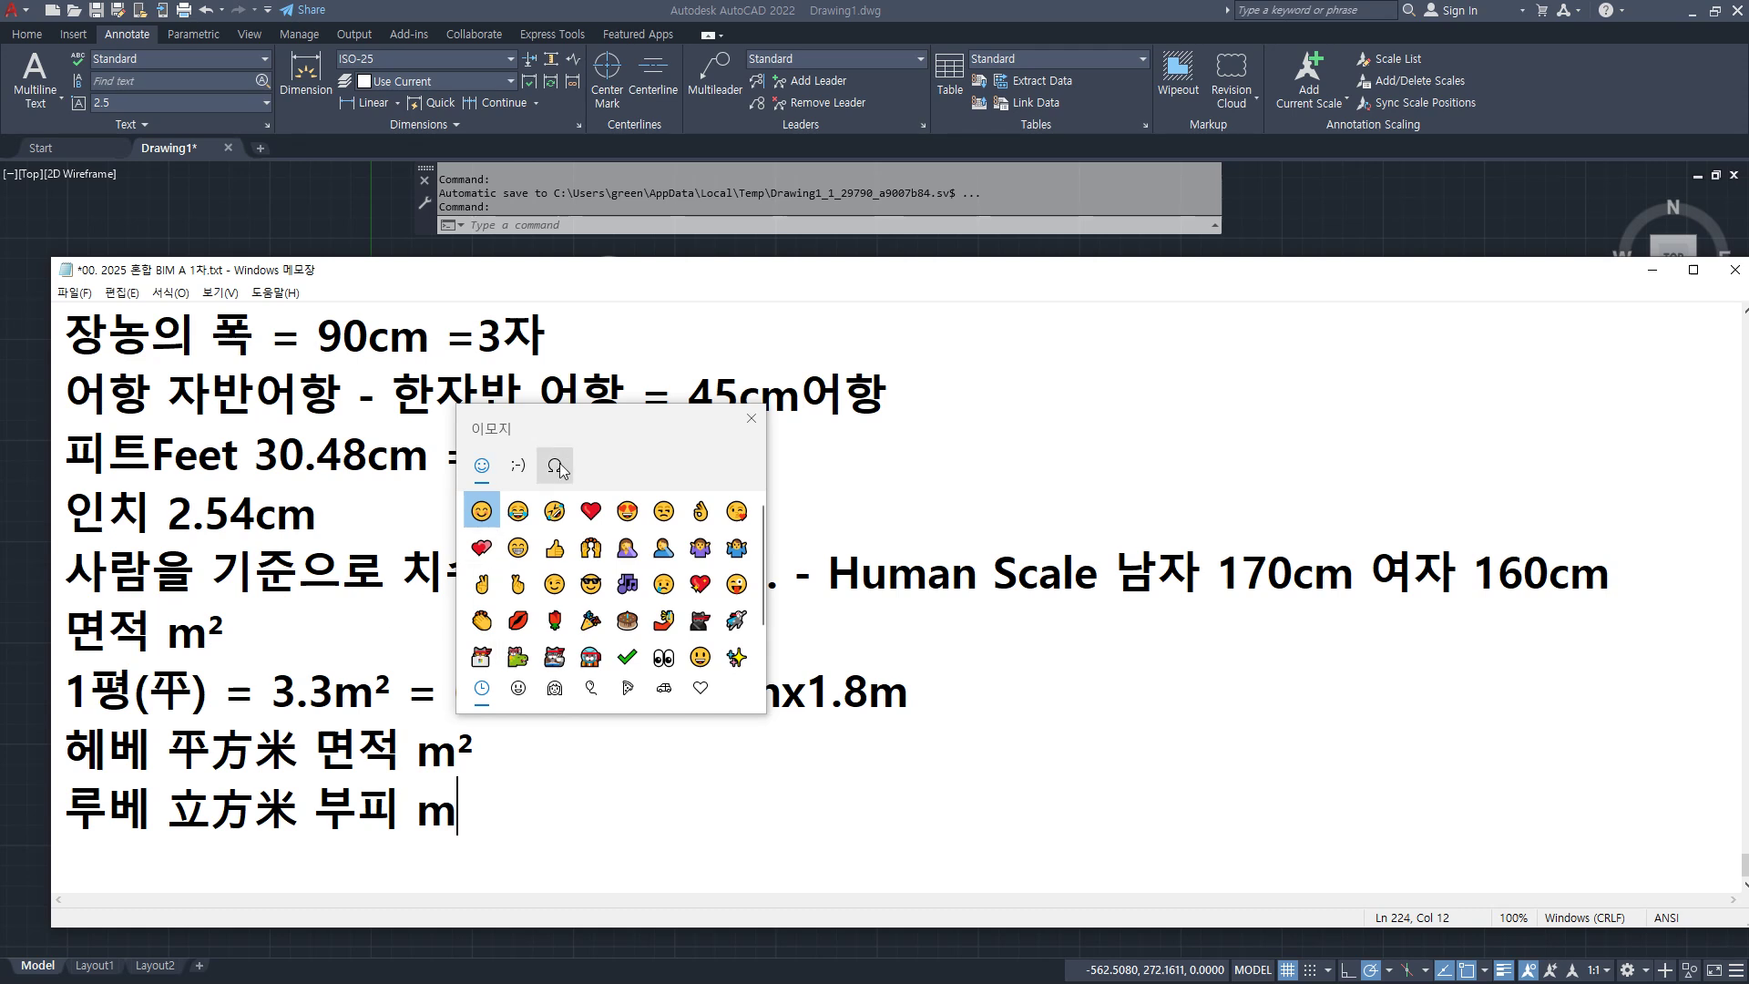
{"action": "left_click", "coordinate": [556, 464]}
{"action": "left_click", "coordinate": [518, 507]}
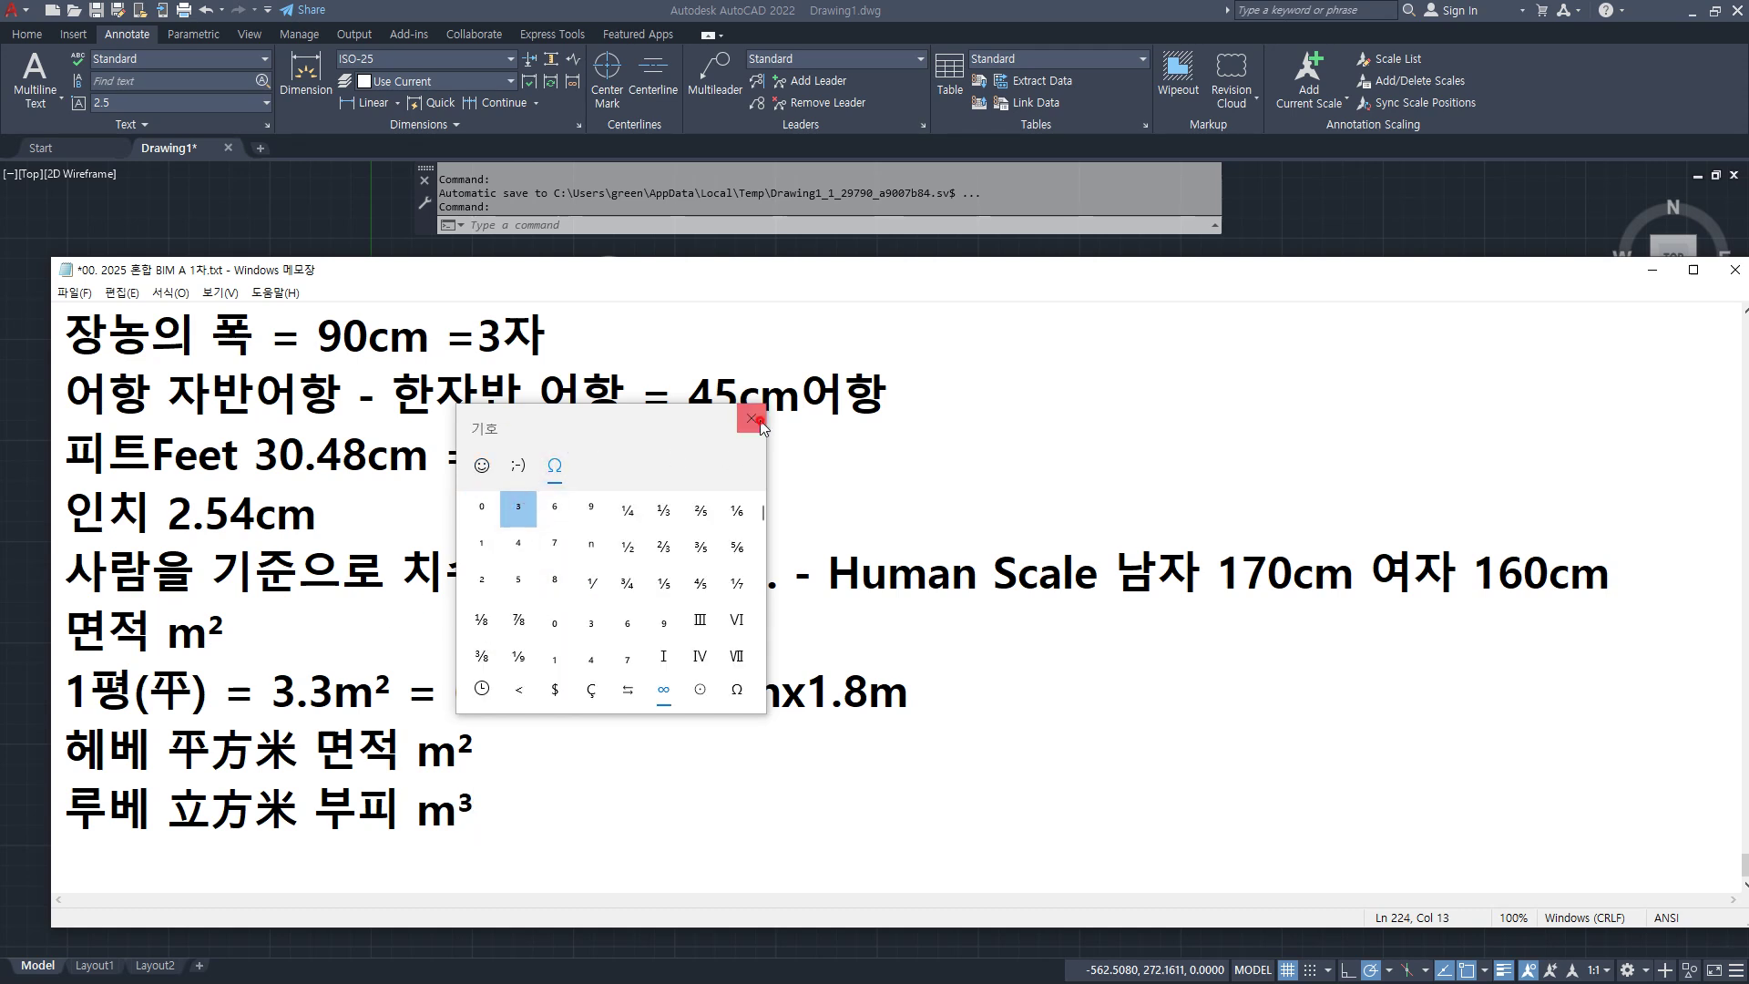
{"action": "left_click", "coordinate": [752, 420]}
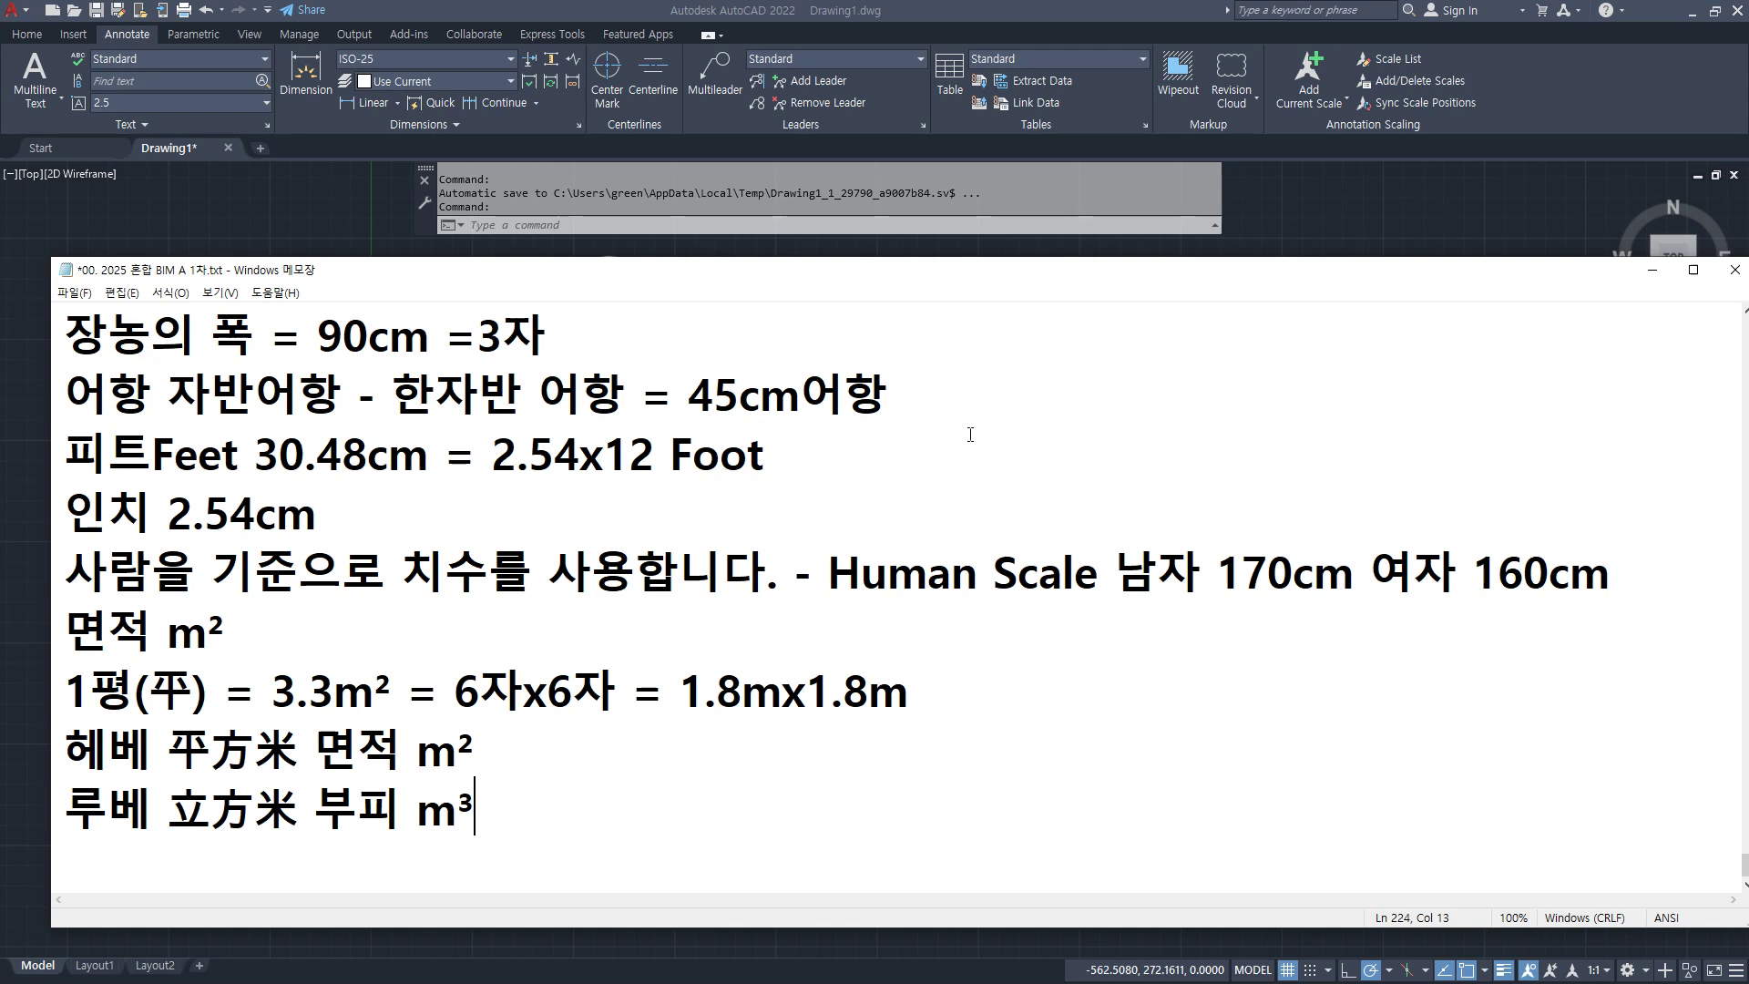
Step: Add the example "레미콘" to the end of the 루베 line and "타일, 벽지" to the 헤베 line
{"action": "type", "text": "레미콘"}
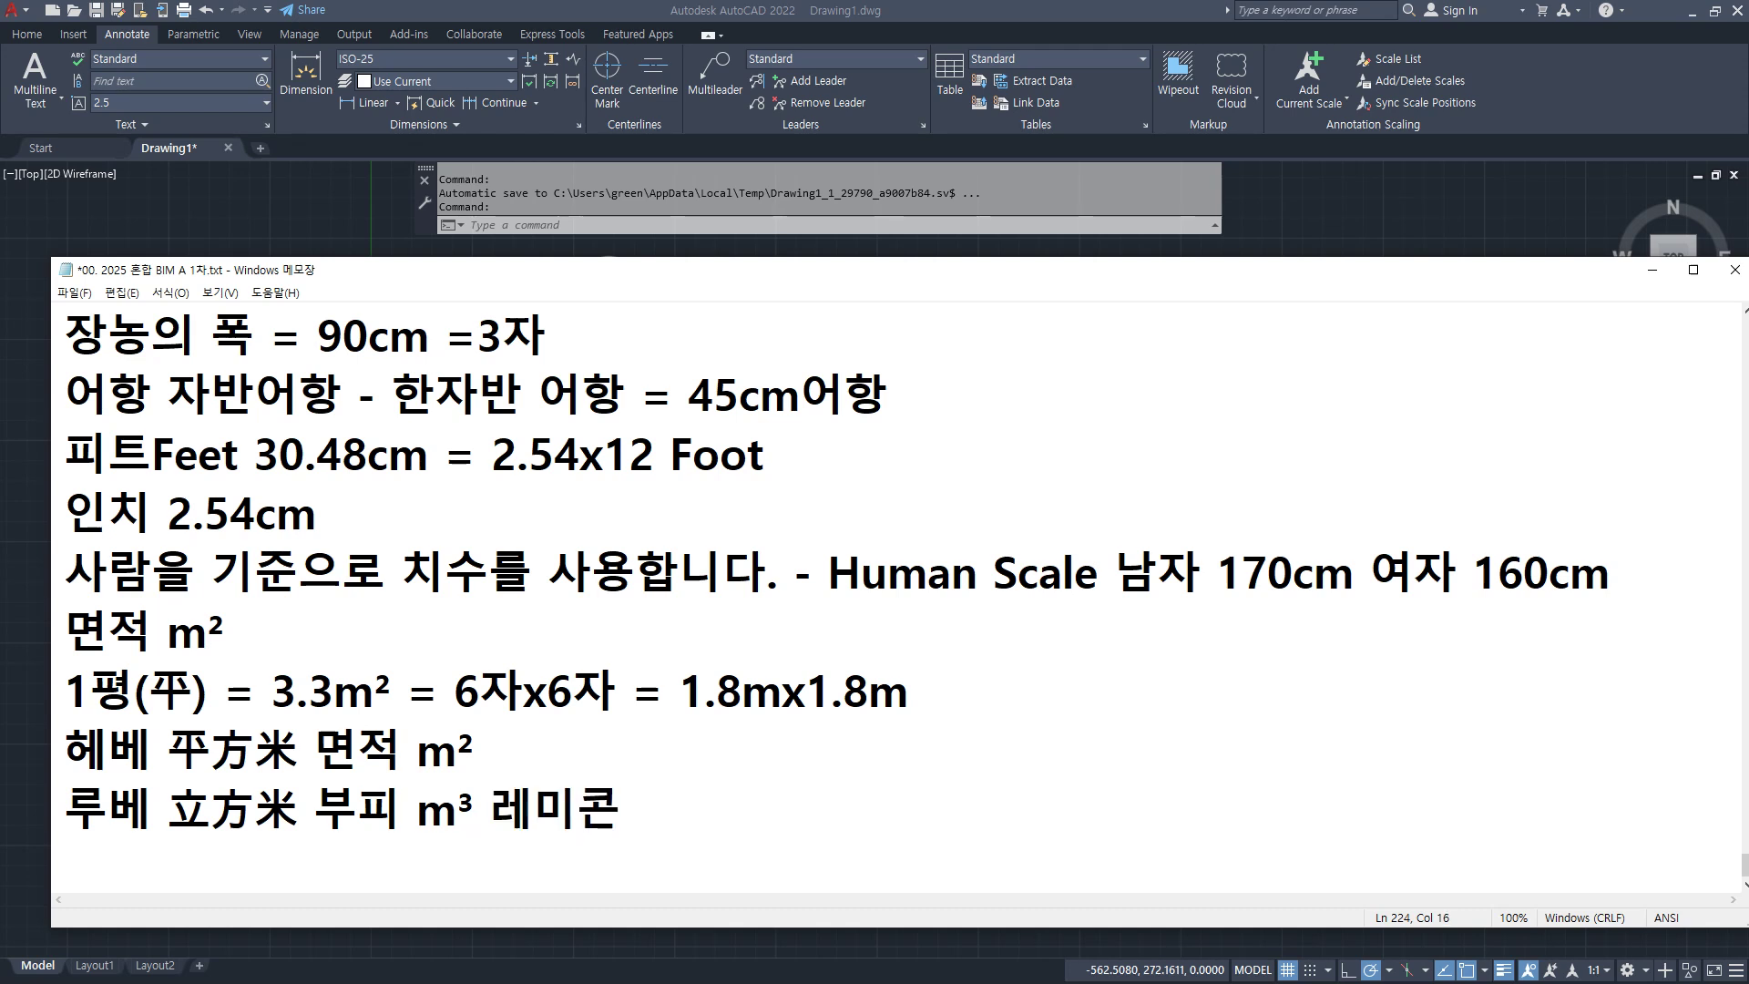
{"action": "key", "text": "Up"}
{"action": "type", "text": "타일, 벽지"}
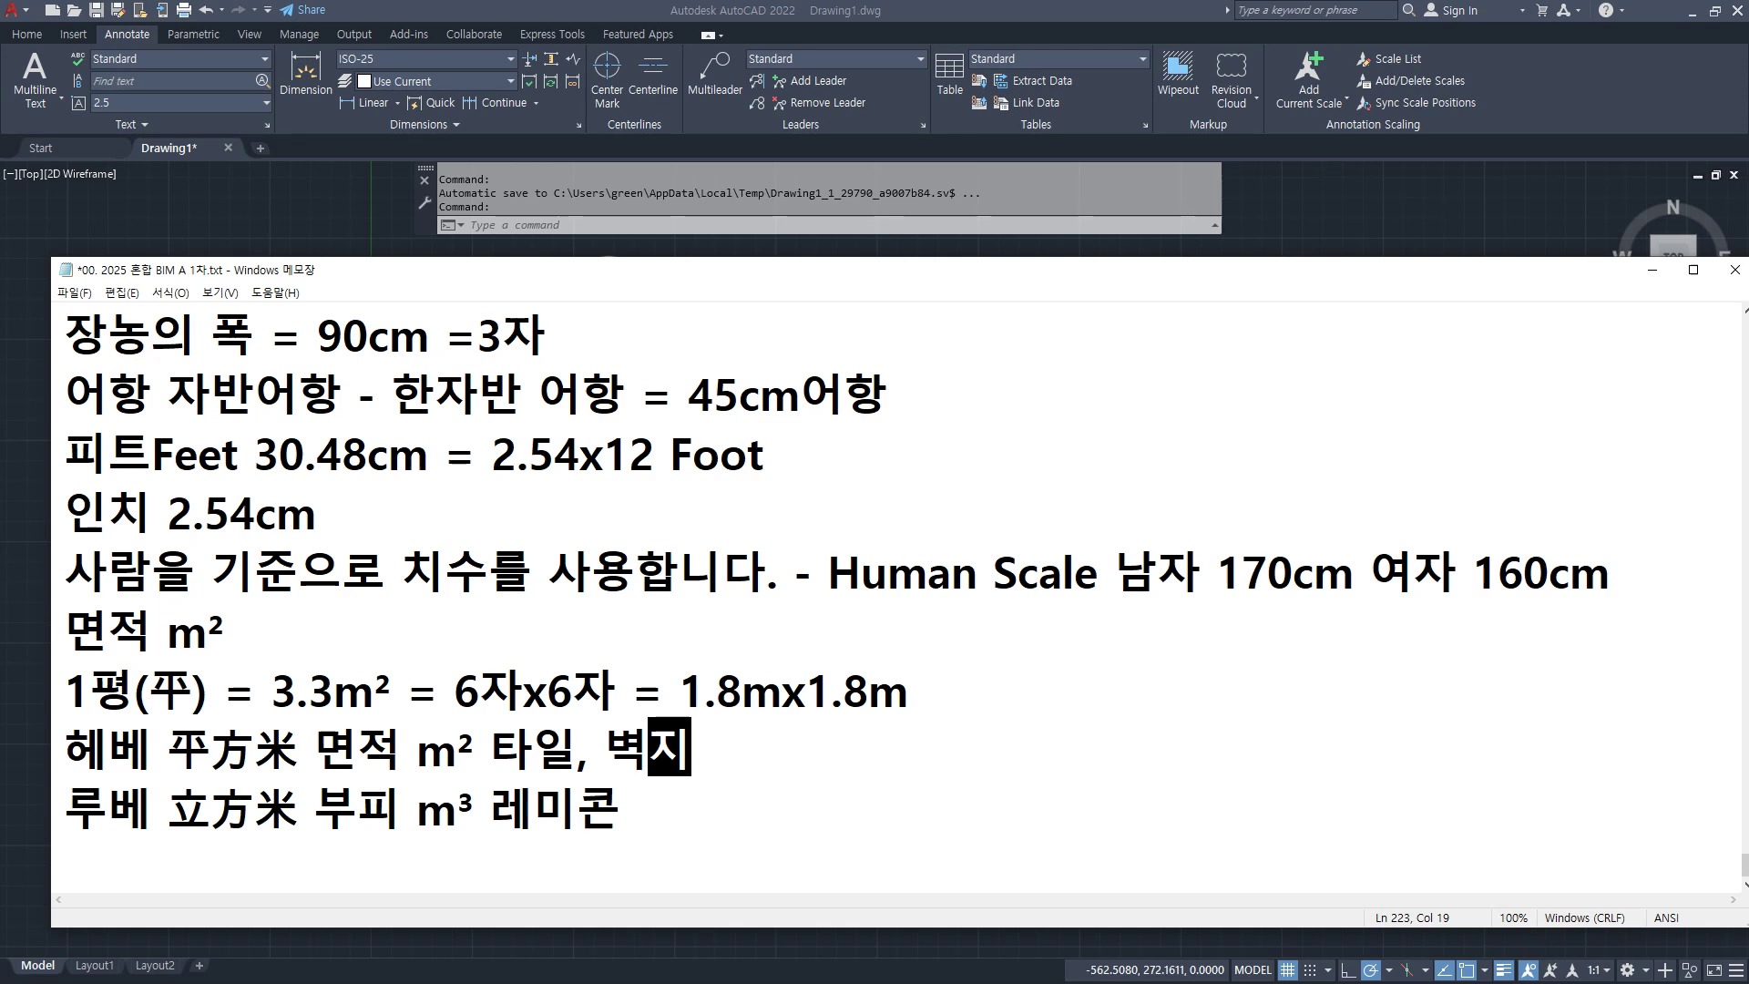
Step: Write "방통친다. 12루베" on a new line below the 루베 line
{"action": "key", "text": "Down"}
{"action": "key", "text": "Return"}
{"action": "type", "text": "방통친다. 12루베"}
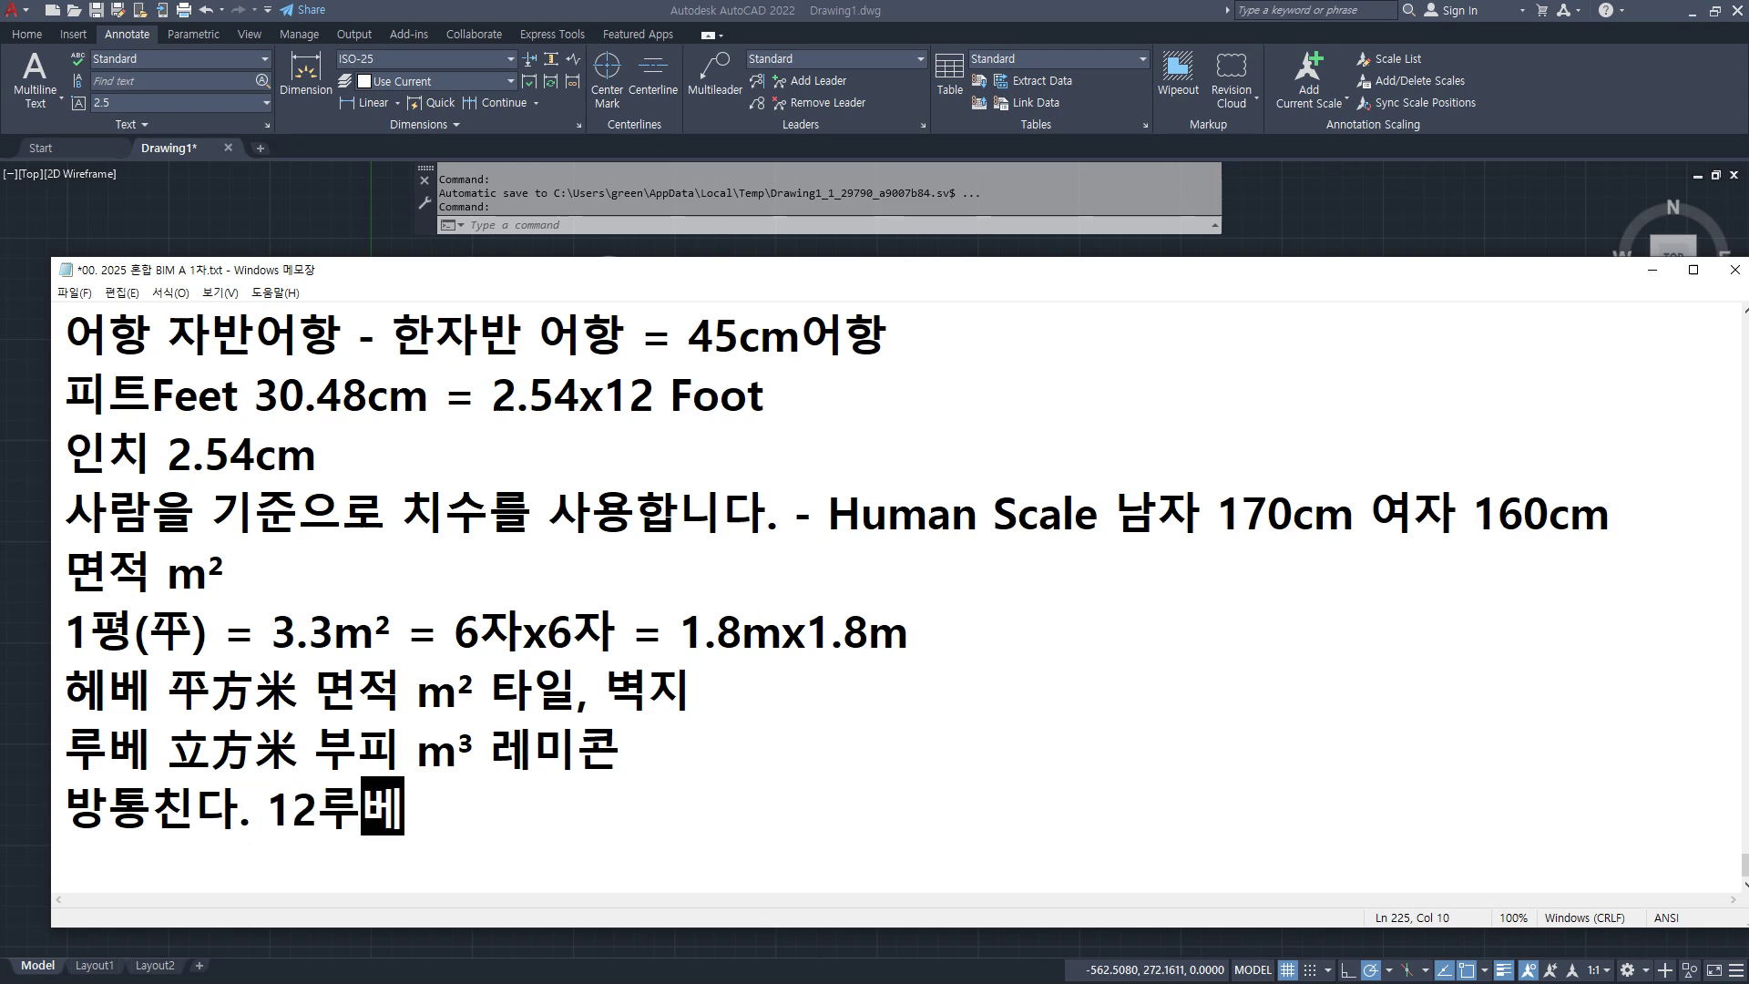
Step: Expand "방통친다" into "방바닥통미장" in the 12루베 line
{"action": "key", "text": "Home"}
{"action": "key", "text": "Right"}
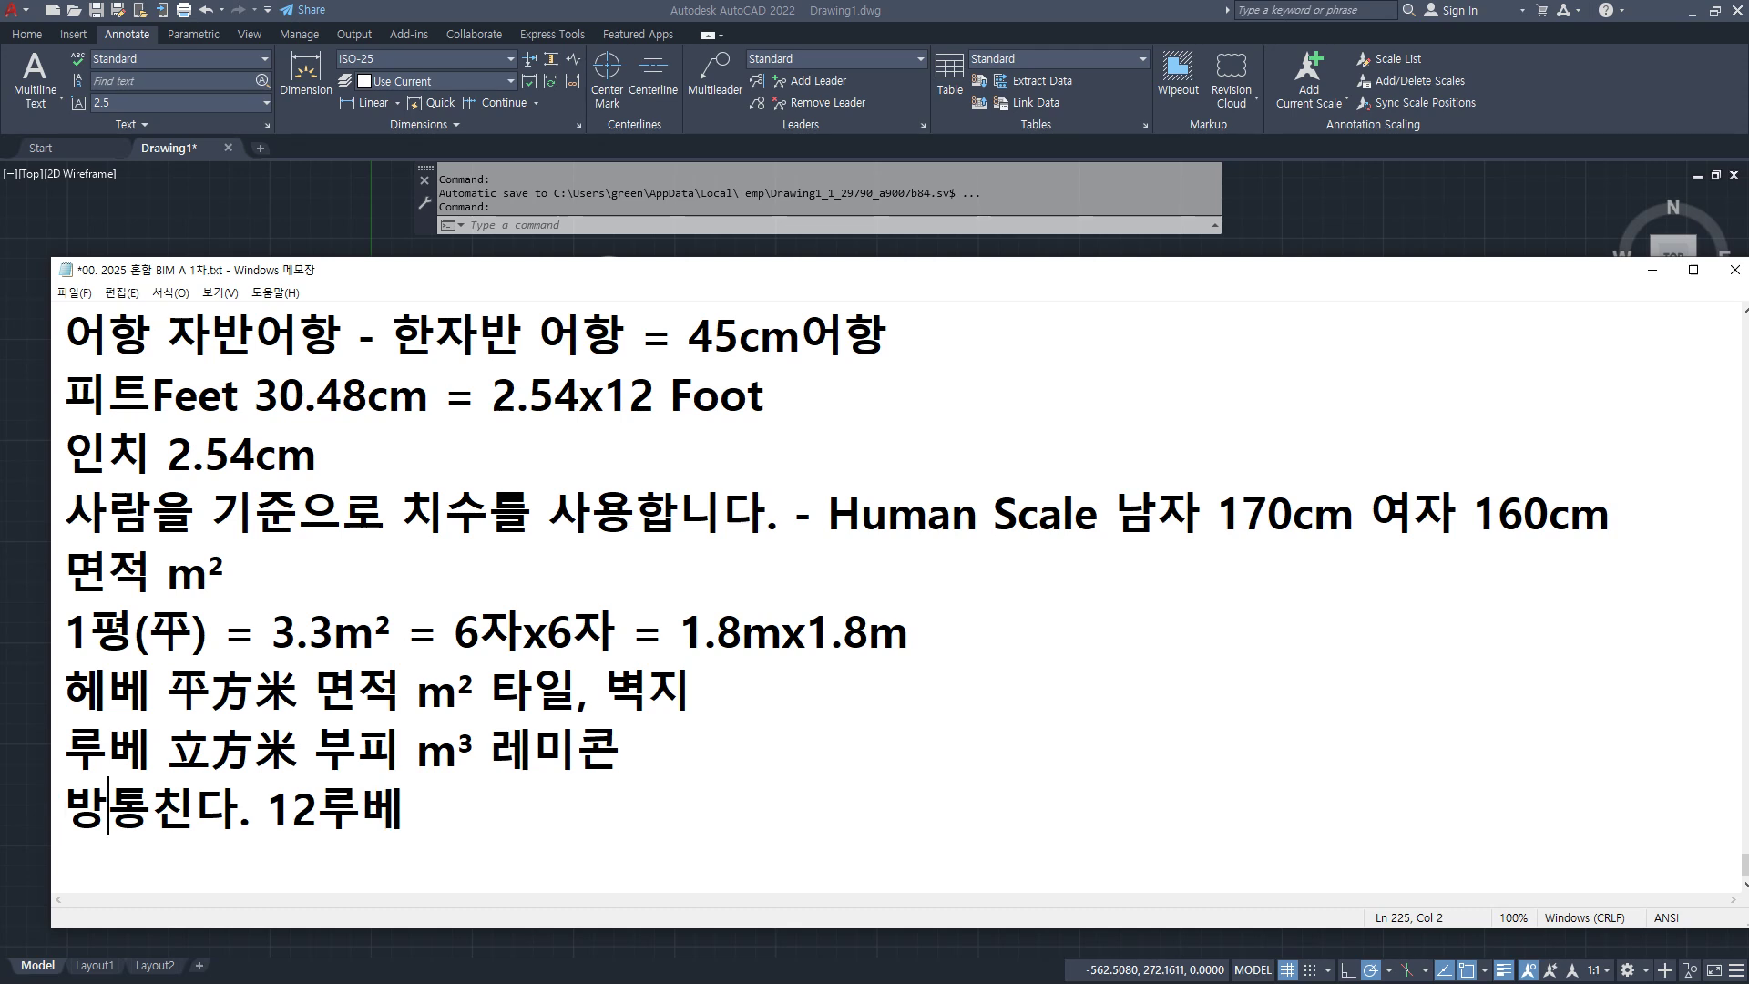
{"action": "type", "text": "밥닥"}
{"action": "key", "text": "Right"}
{"action": "type", "text": "및"}
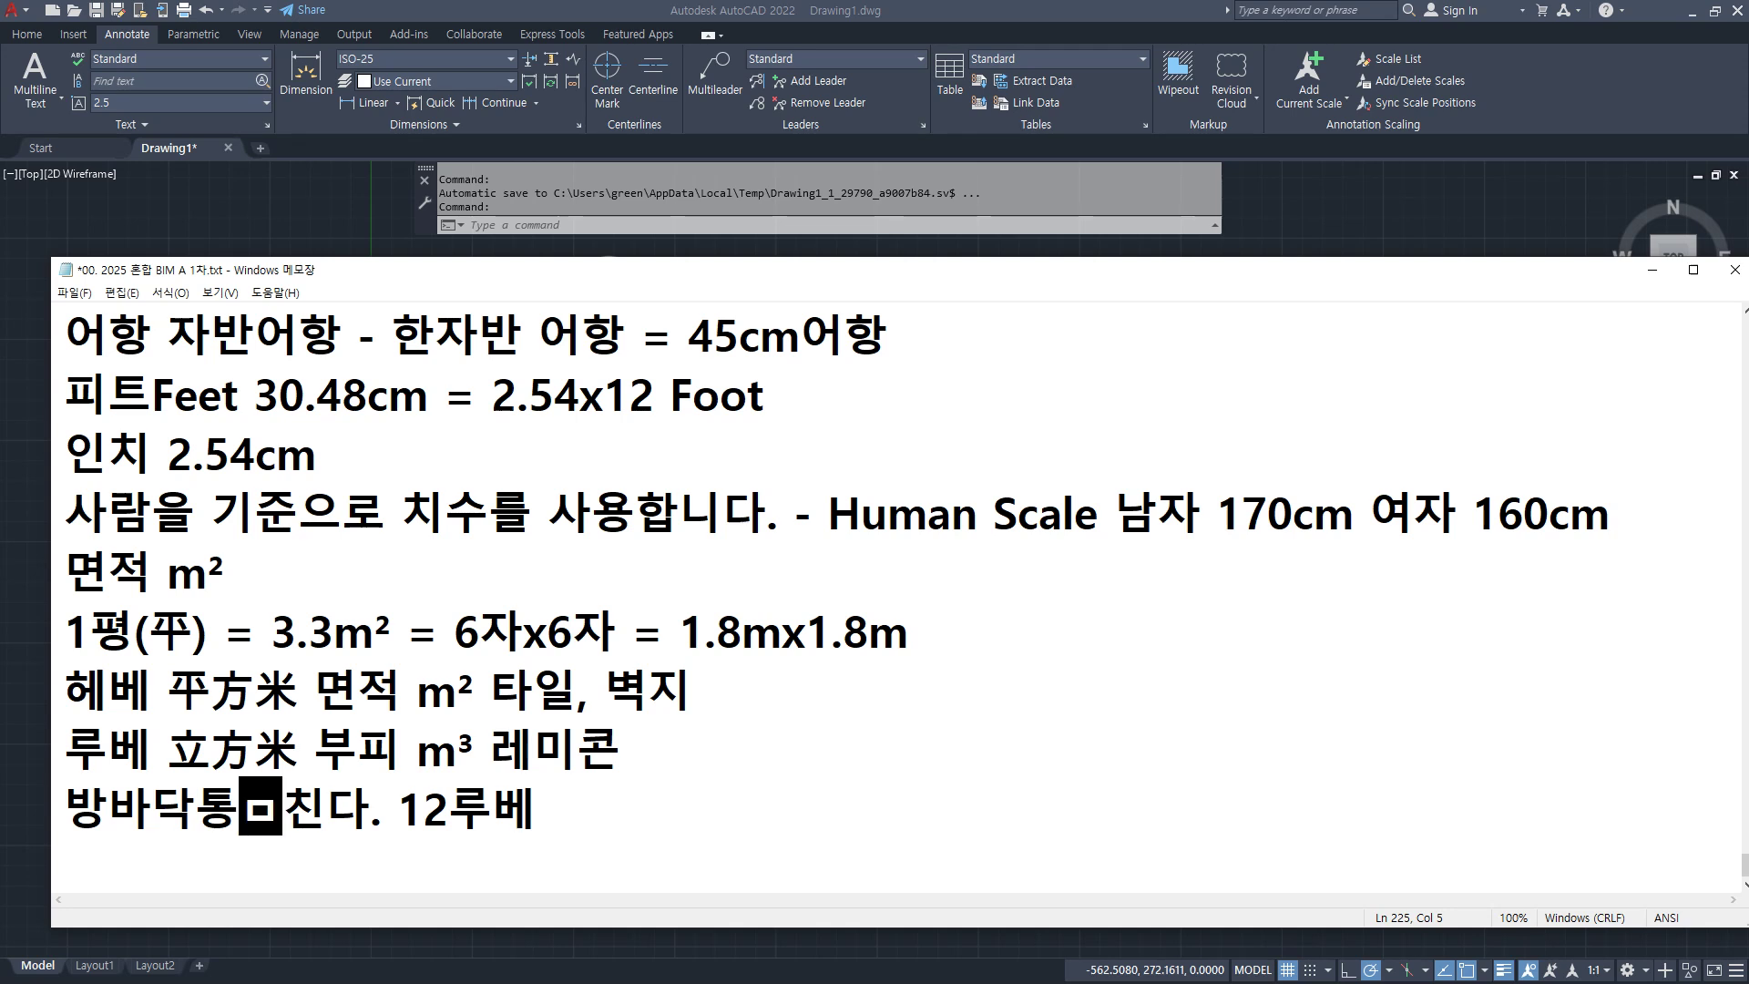
{"action": "type", "text": "장"}
{"action": "key", "text": "Delete"}
{"action": "key", "text": "Delete"}
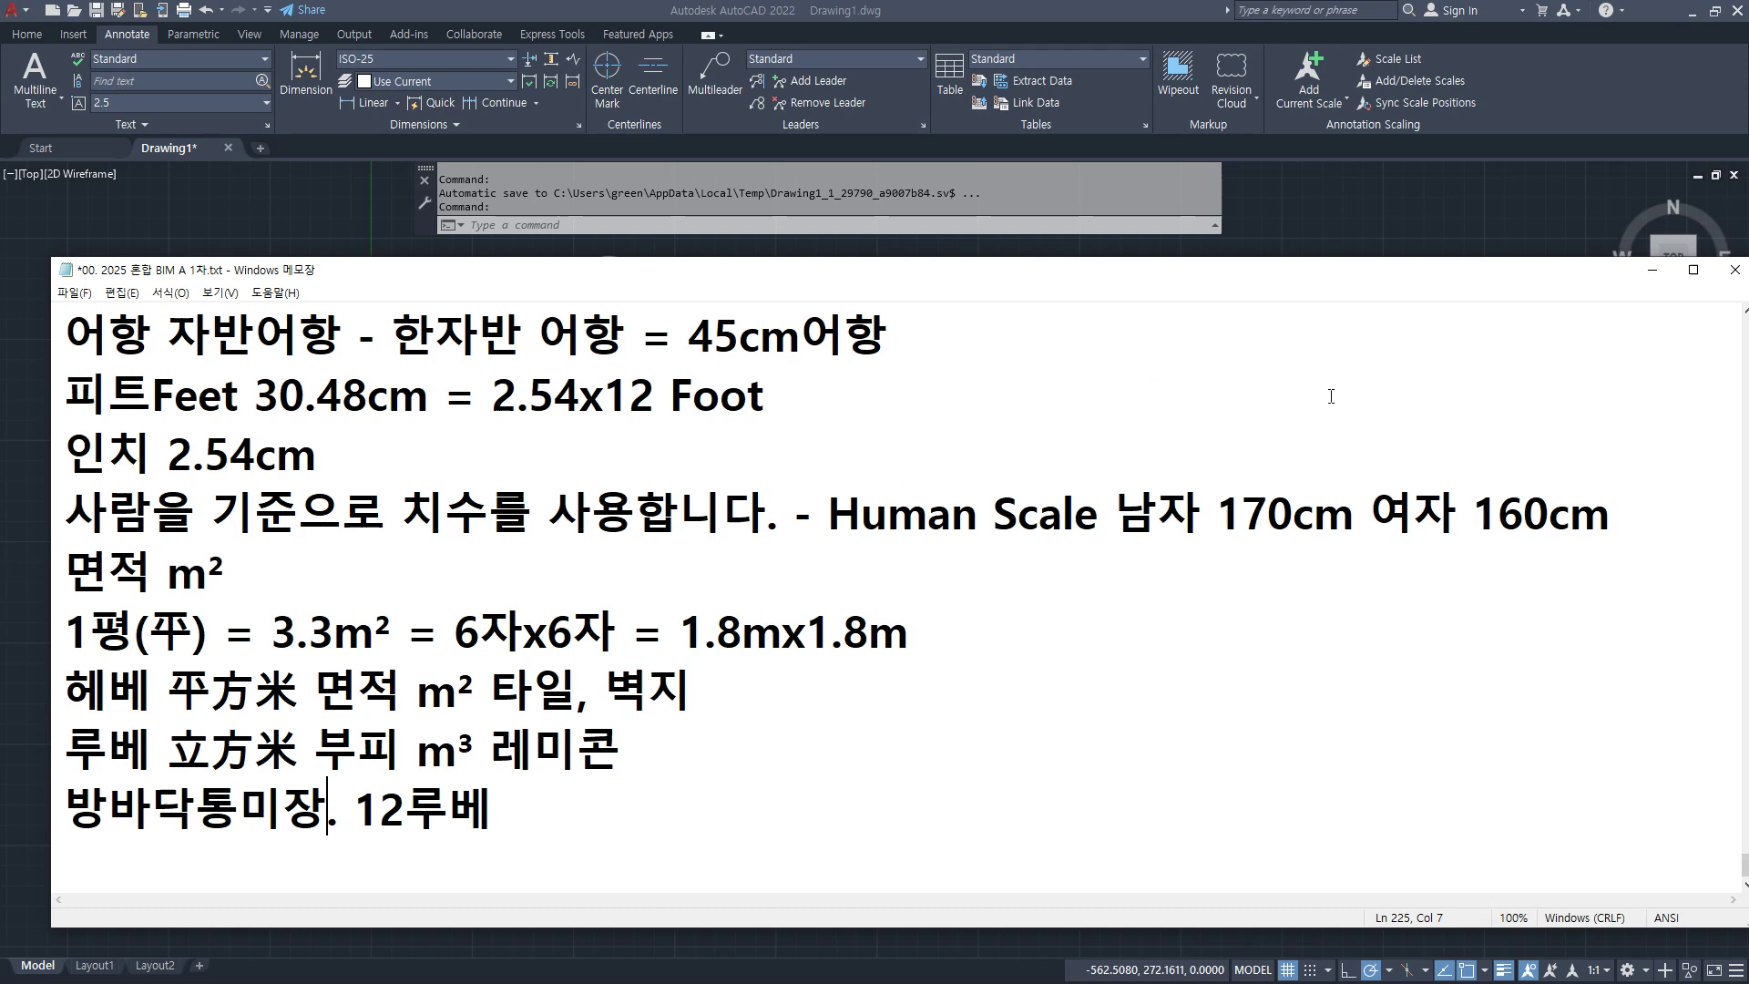
Step: Leave a blank line after the 12루베 line and write "적산 = 물량산출"
{"action": "key", "text": "End"}
{"action": "key", "text": "Return"}
{"action": "key", "text": "Return"}
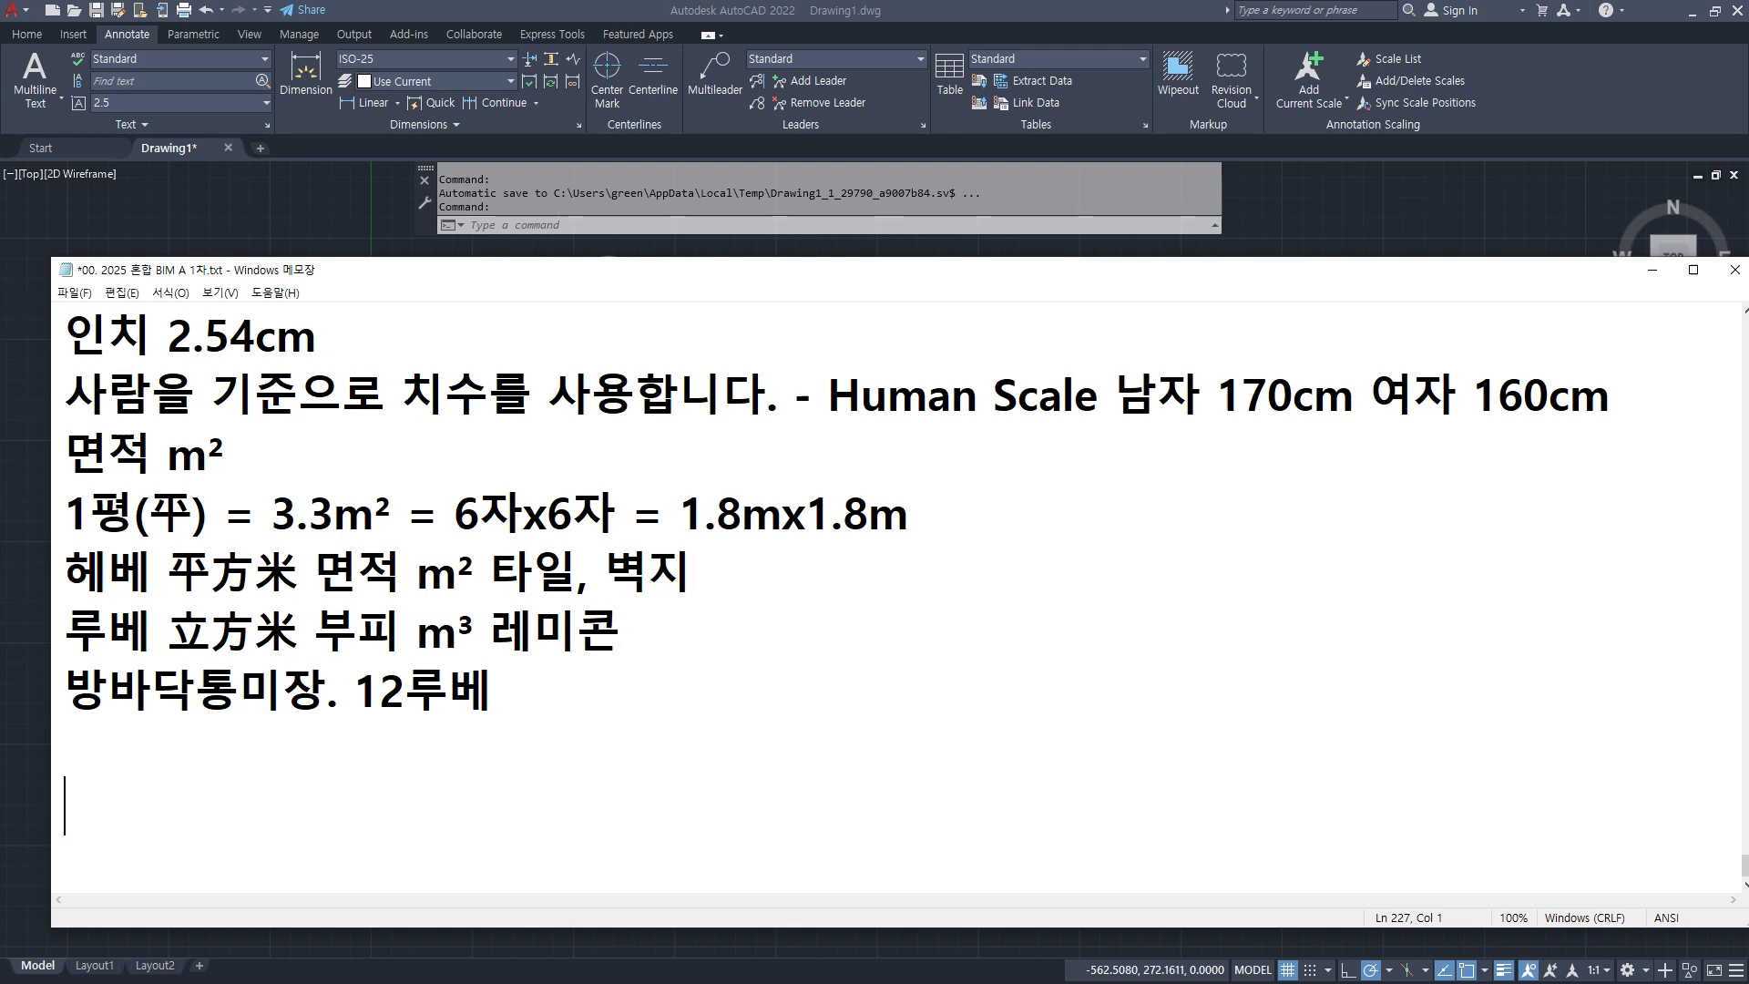
{"action": "type", "text": "적산"}
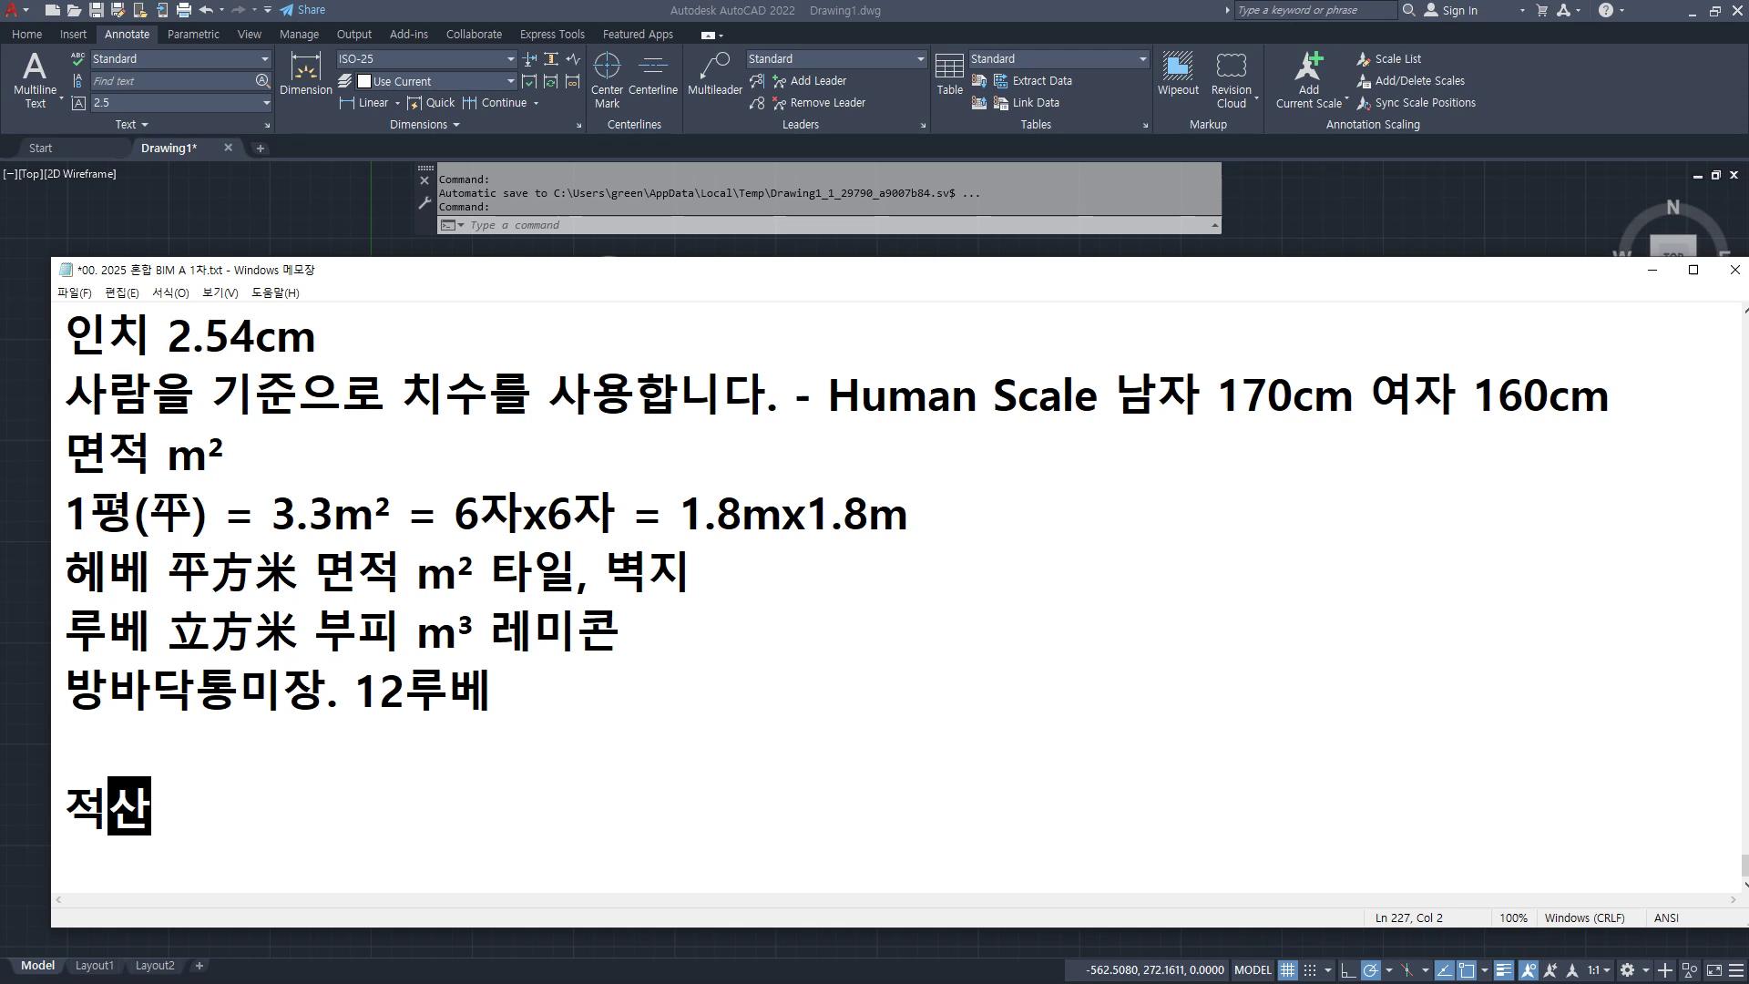
{"action": "type", "text": "= 물ㅇ"}
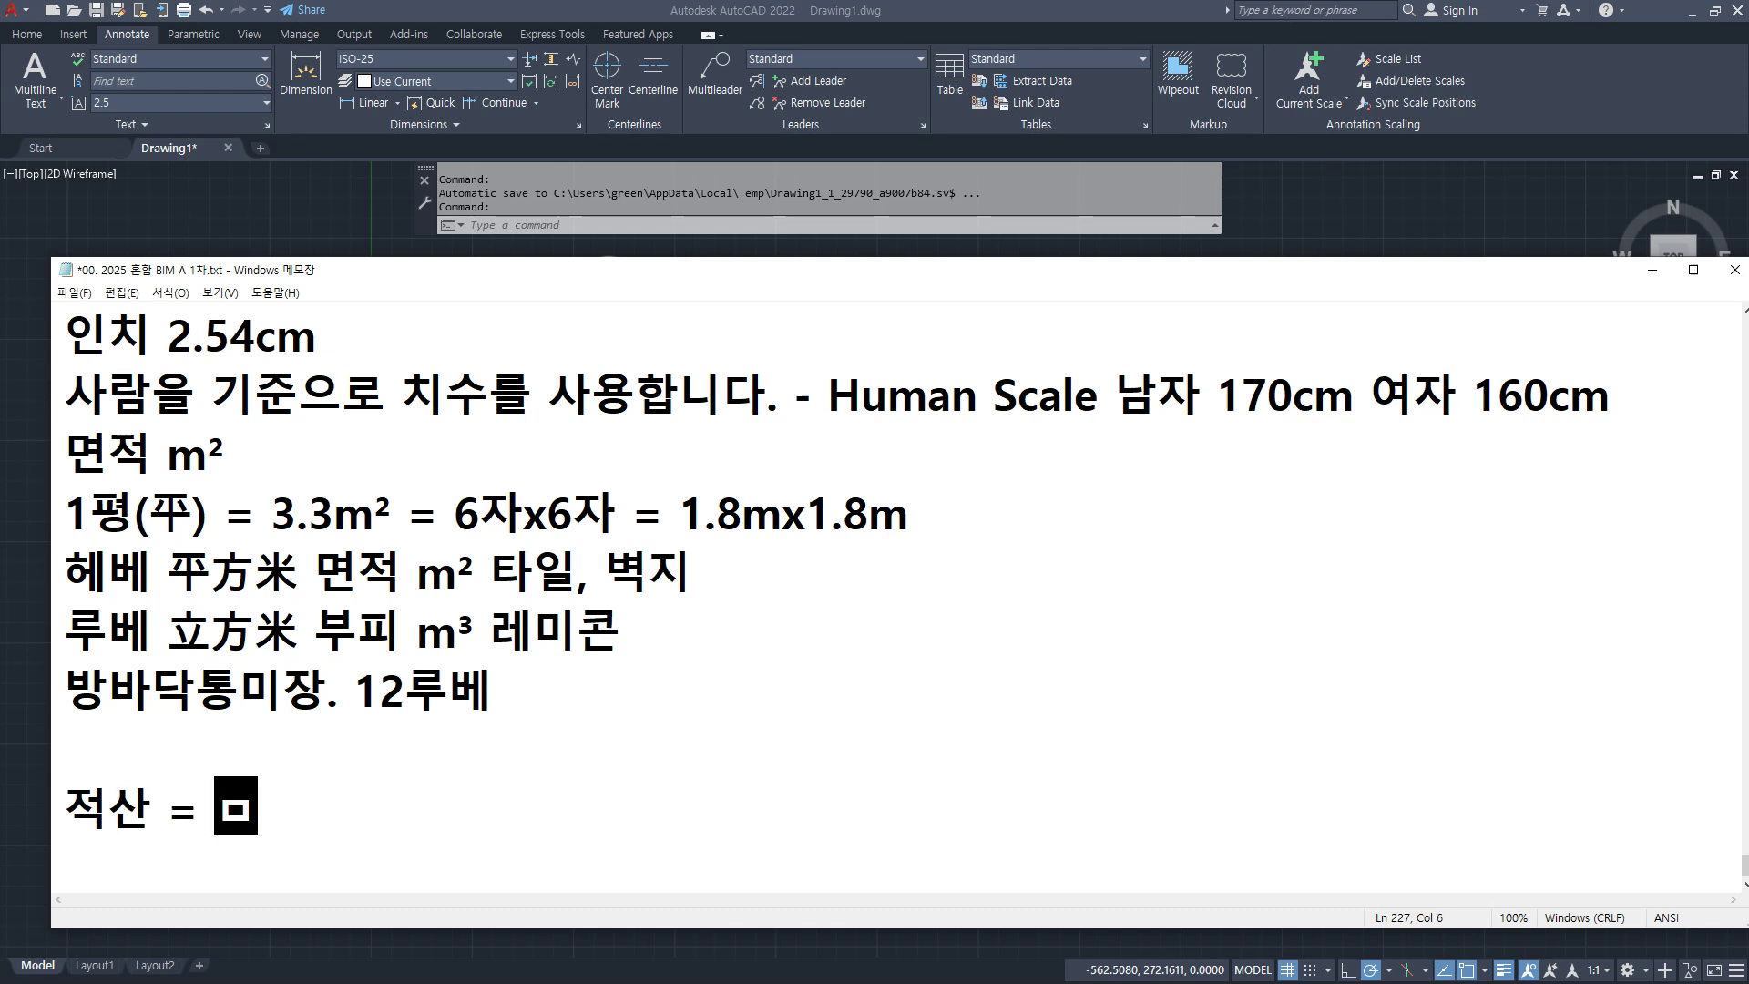
{"action": "key", "text": "BackSpace"}
{"action": "key", "text": "BackSpace"}
{"action": "type", "text": "물량사ㄴ출"}
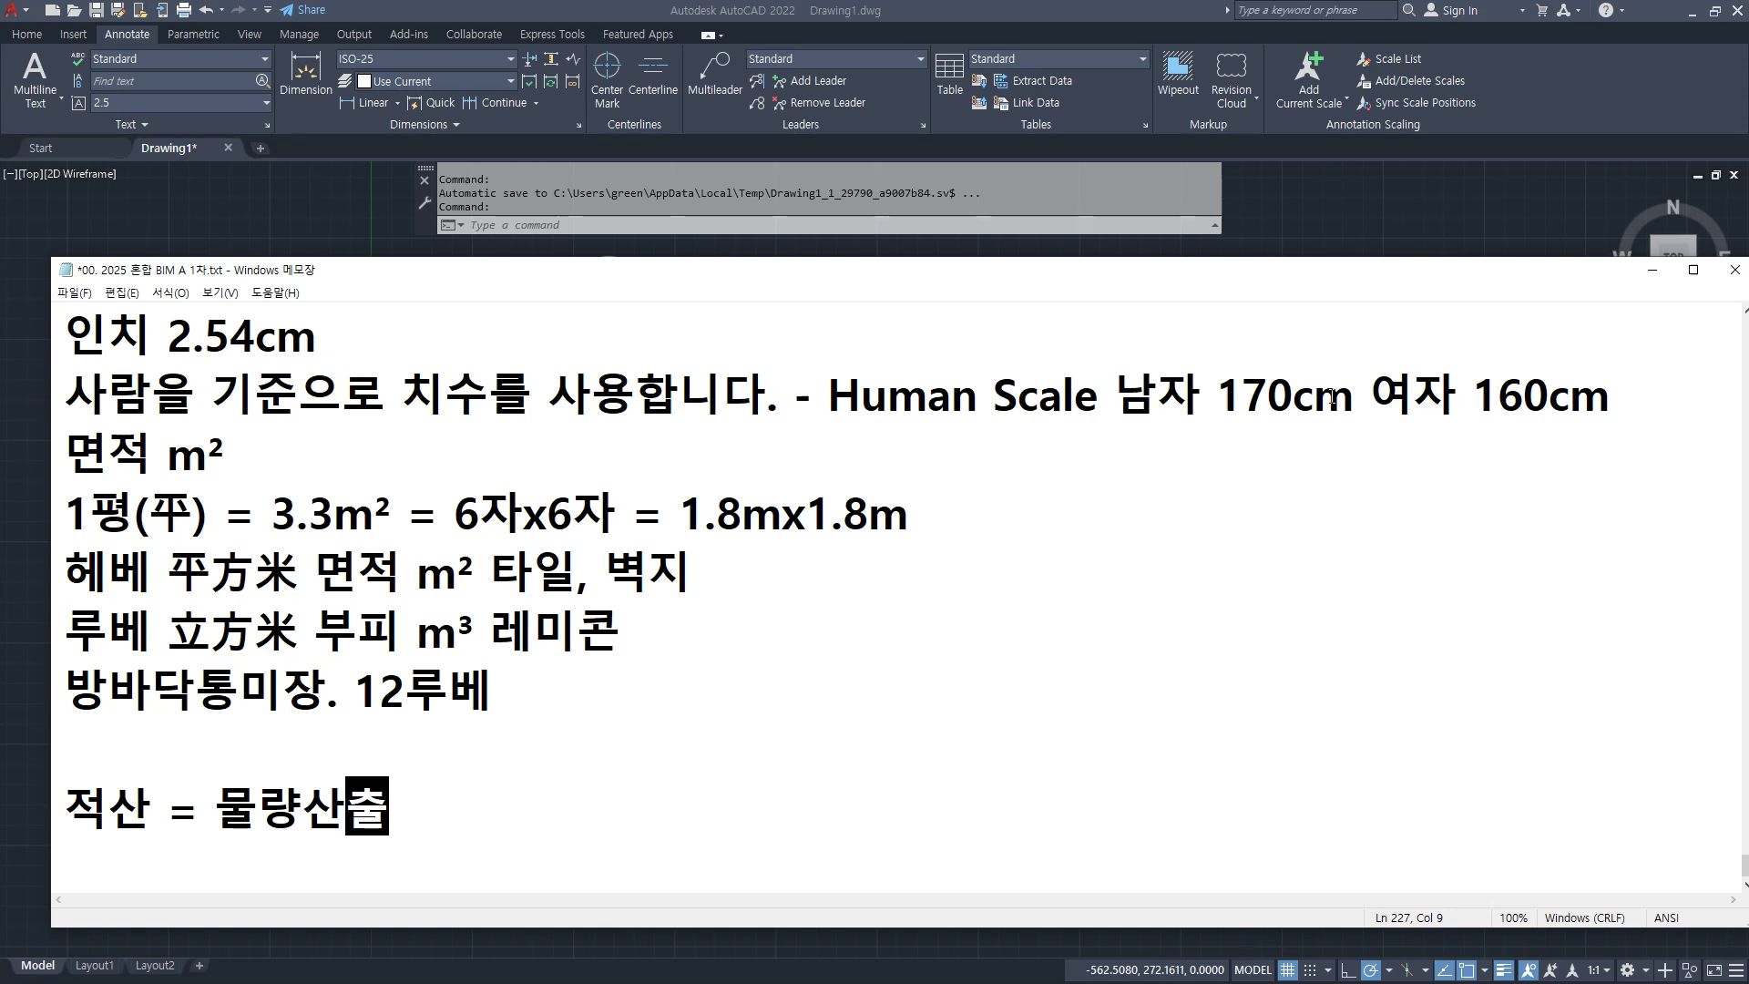
Step: Extend the "적산 = 물량산출" line with the formula "전체면적 / 자재 1개의 면적"
{"action": "type", "text": "전체며"}
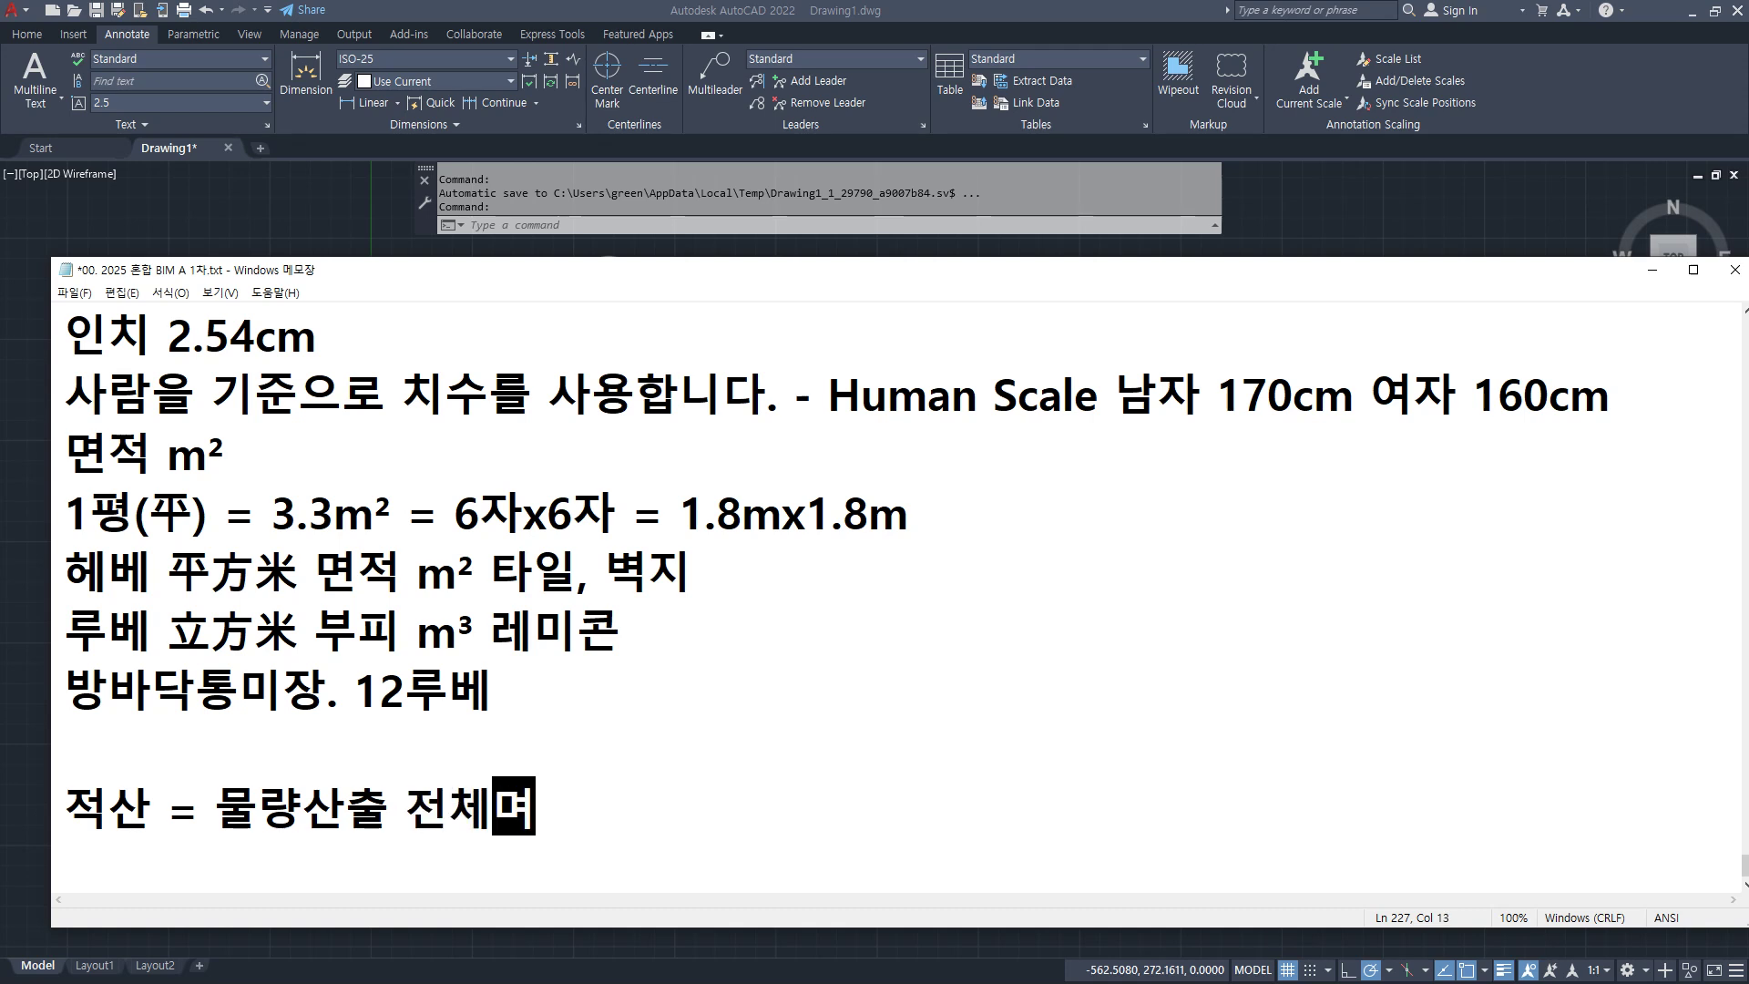
{"action": "type", "text": "면적 / "}
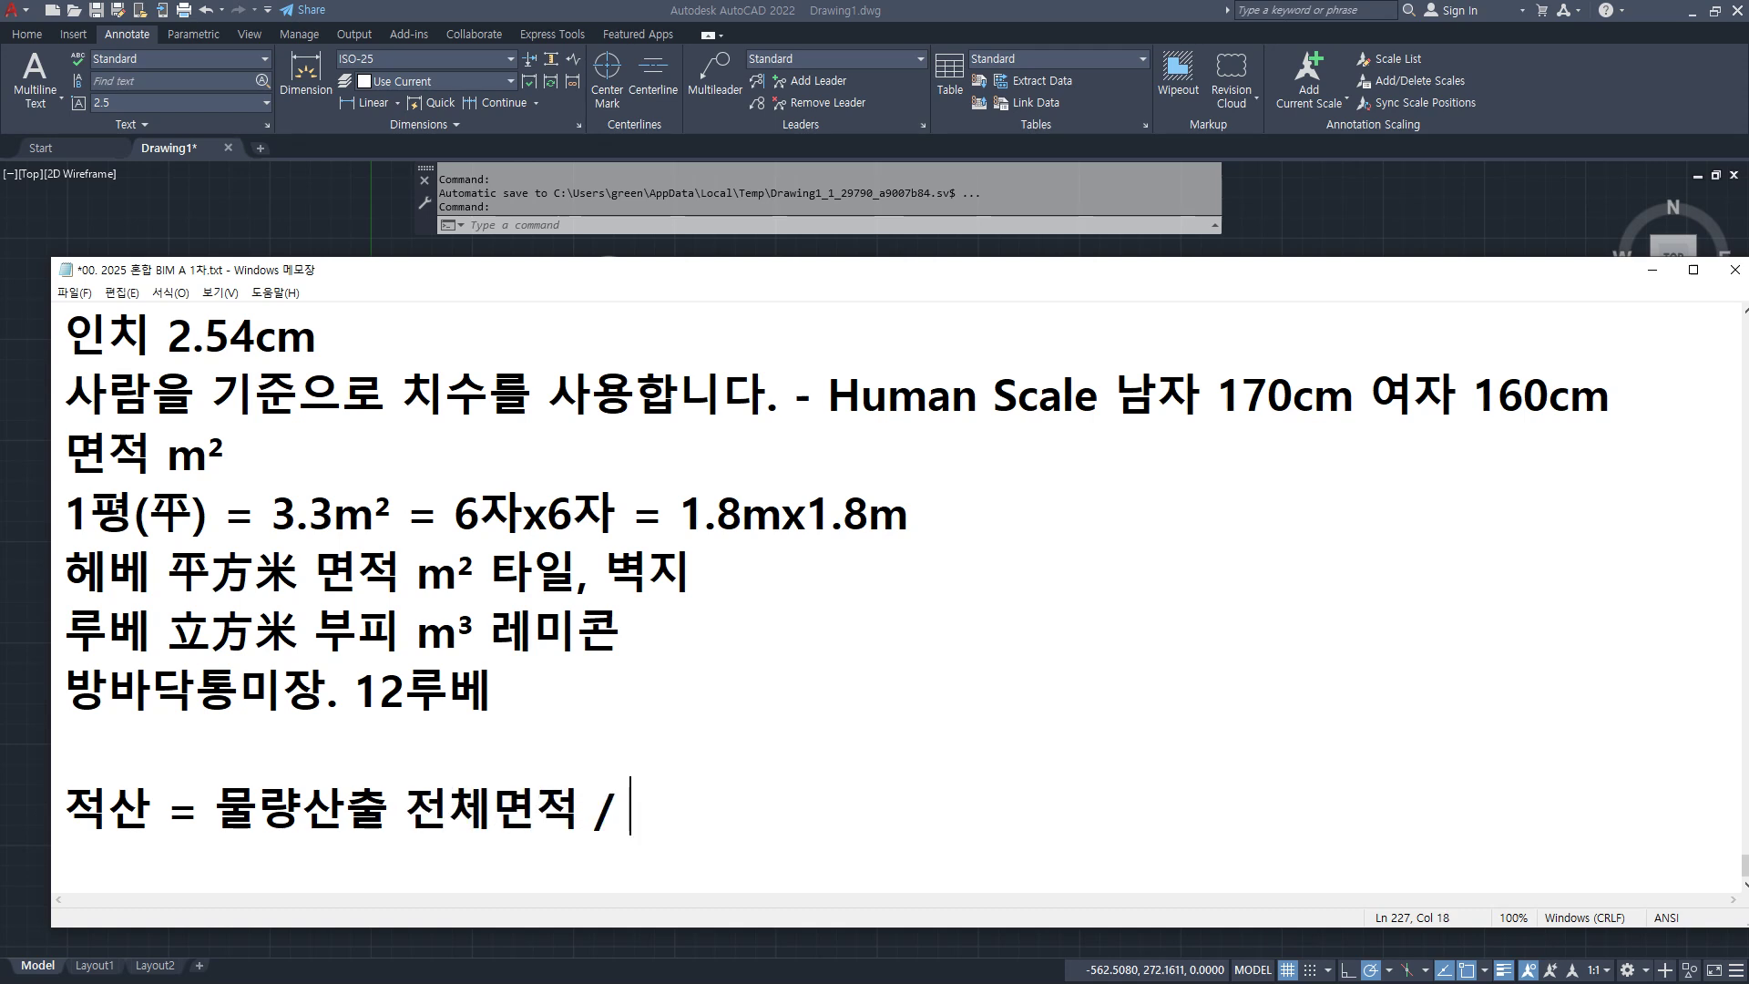
{"action": "type", "text": "자재 1개의 면적"}
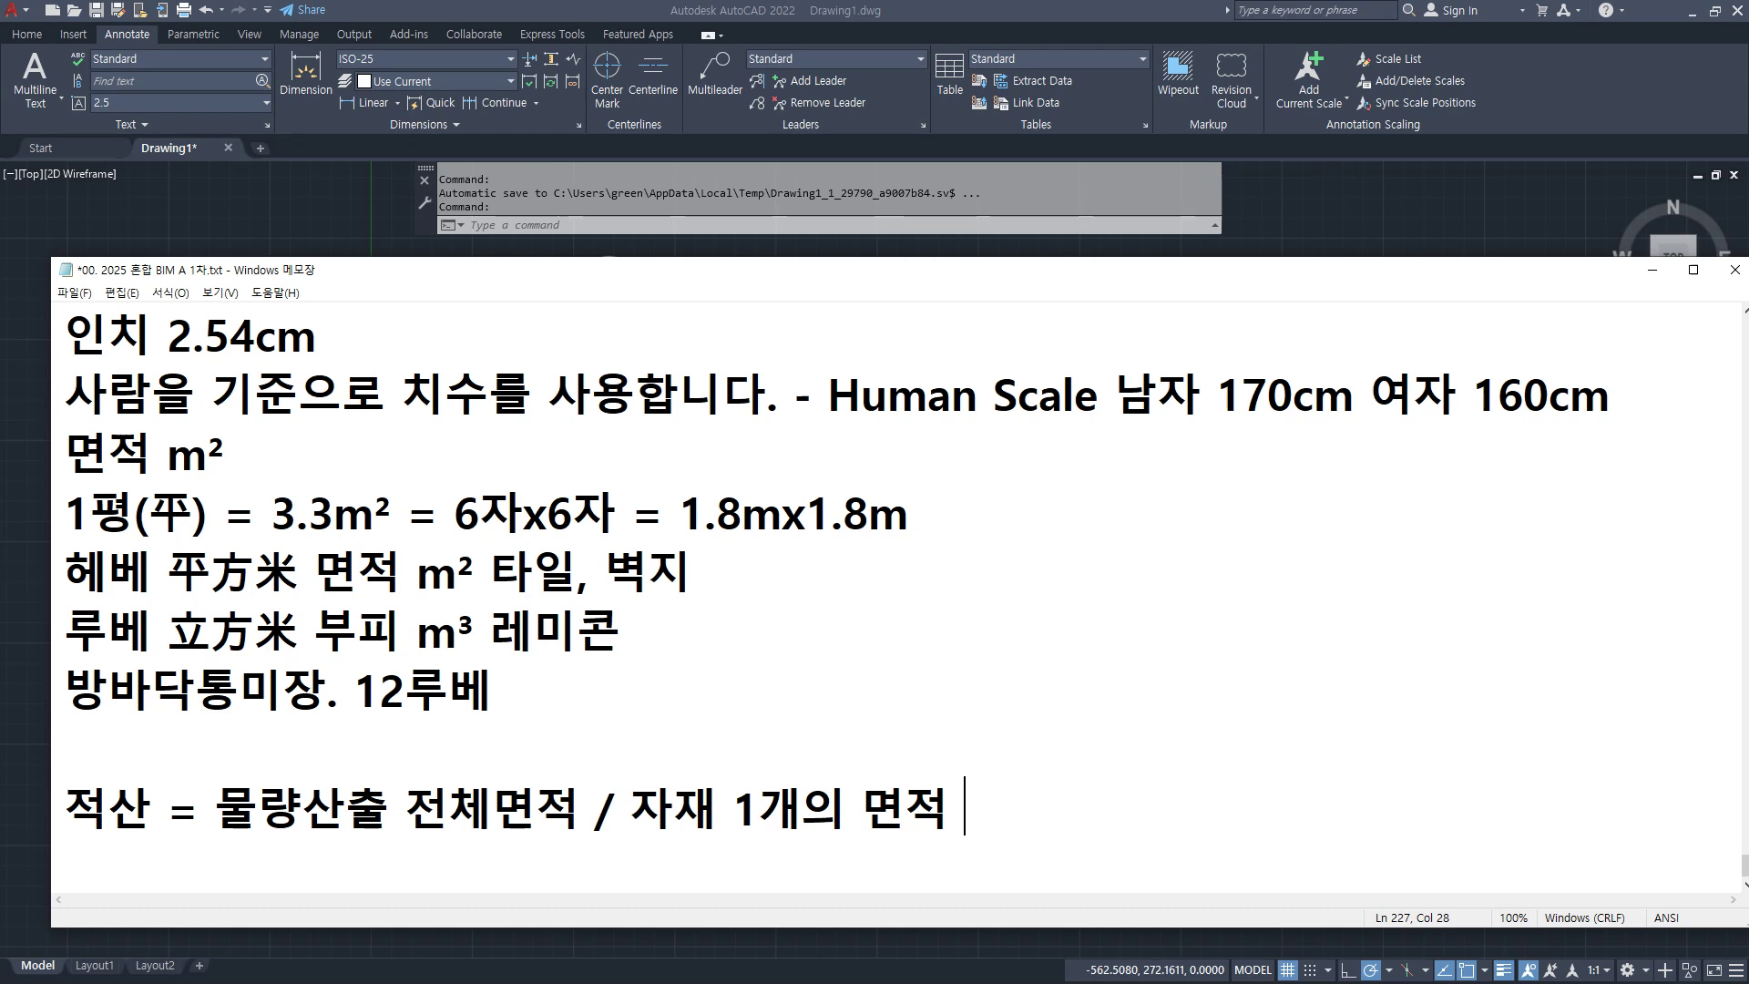
Step: Write the material weight formula "자재의 중량 = 부피x비중" on a new line
{"action": "key", "text": "Return"}
{"action": "type", "text": "중라ㅇ"}
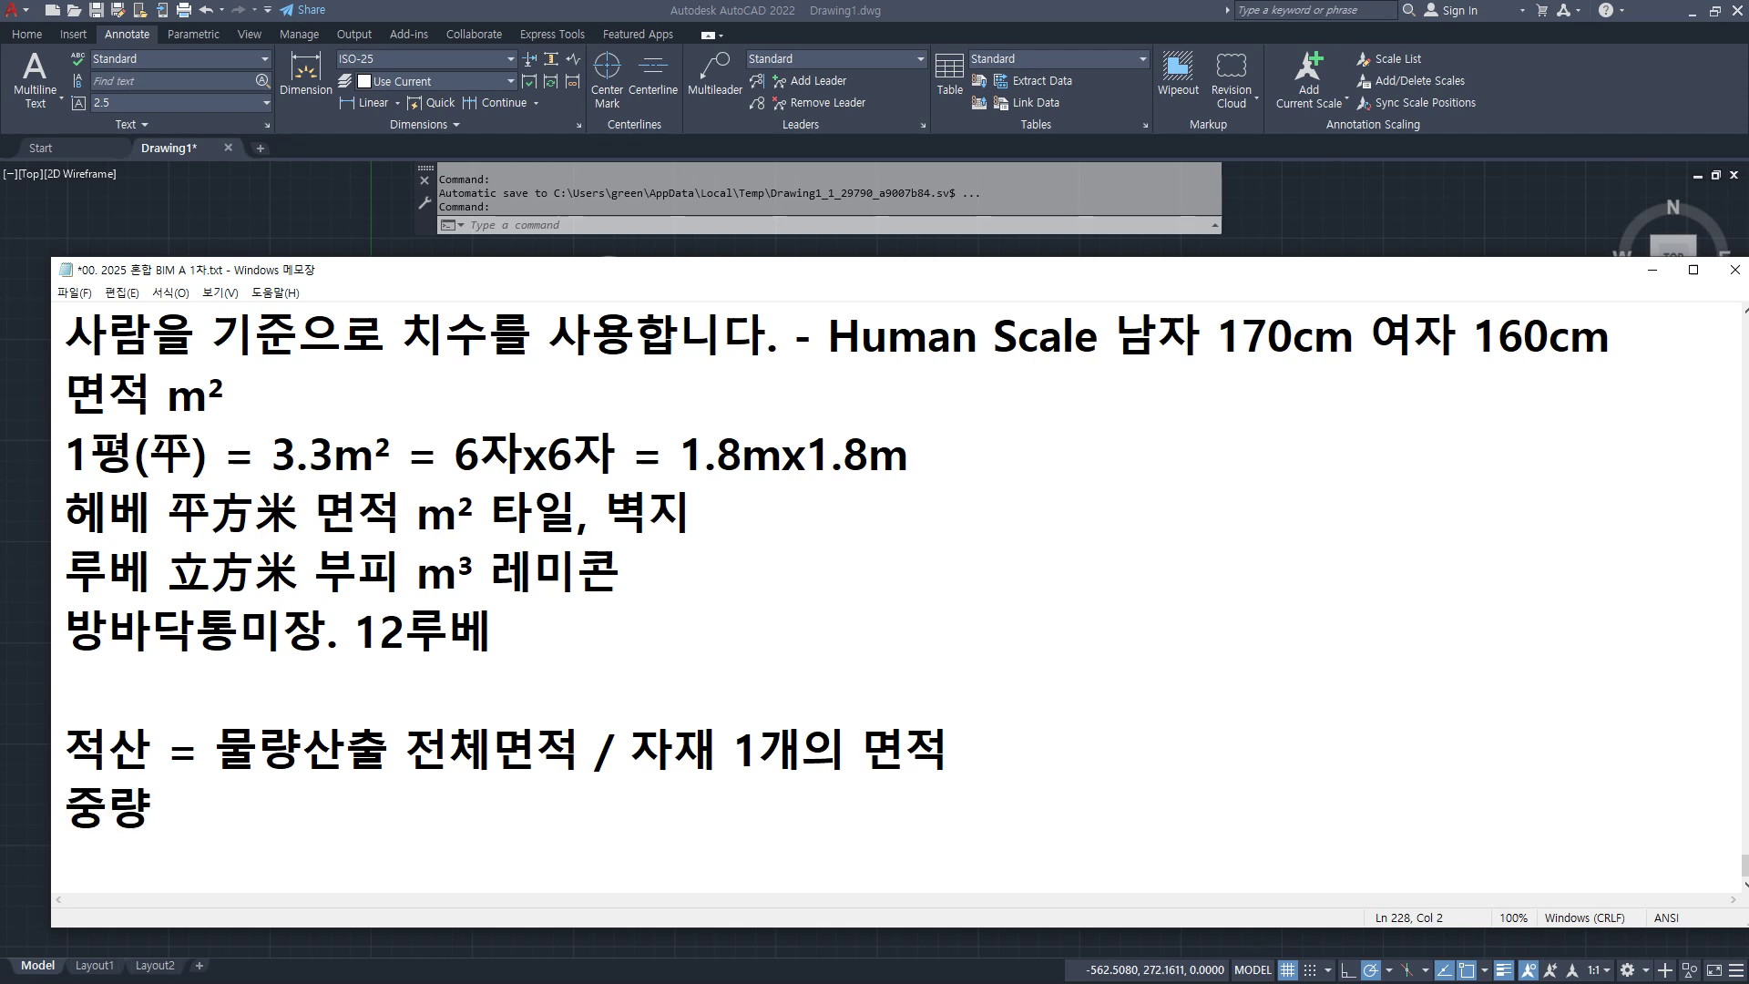
{"action": "key", "text": "Home"}
{"action": "type", "text": "ㅈㅏ애의"}
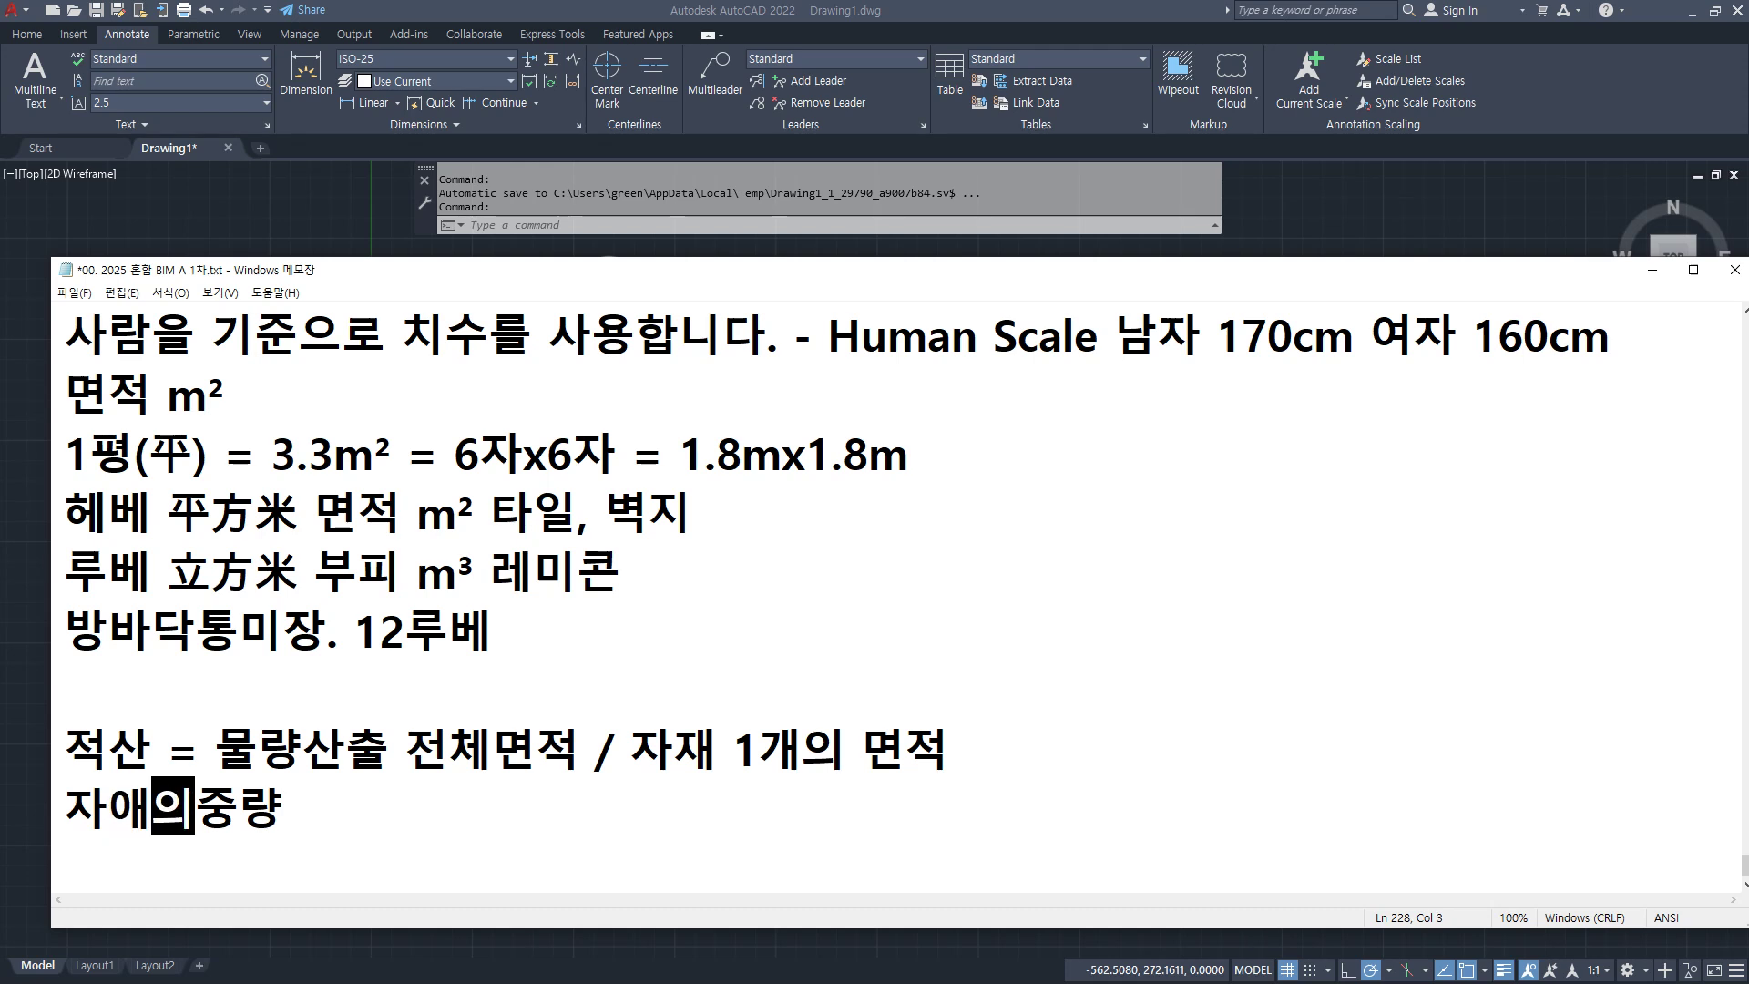
{"action": "key", "text": "End"}
{"action": "key", "text": "Home"}
{"action": "key", "text": "Right"}
{"action": "key", "text": "Delete"}
{"action": "type", "text": "재"}
{"action": "key", "text": "End"}
{"action": "type", "text": "= "}
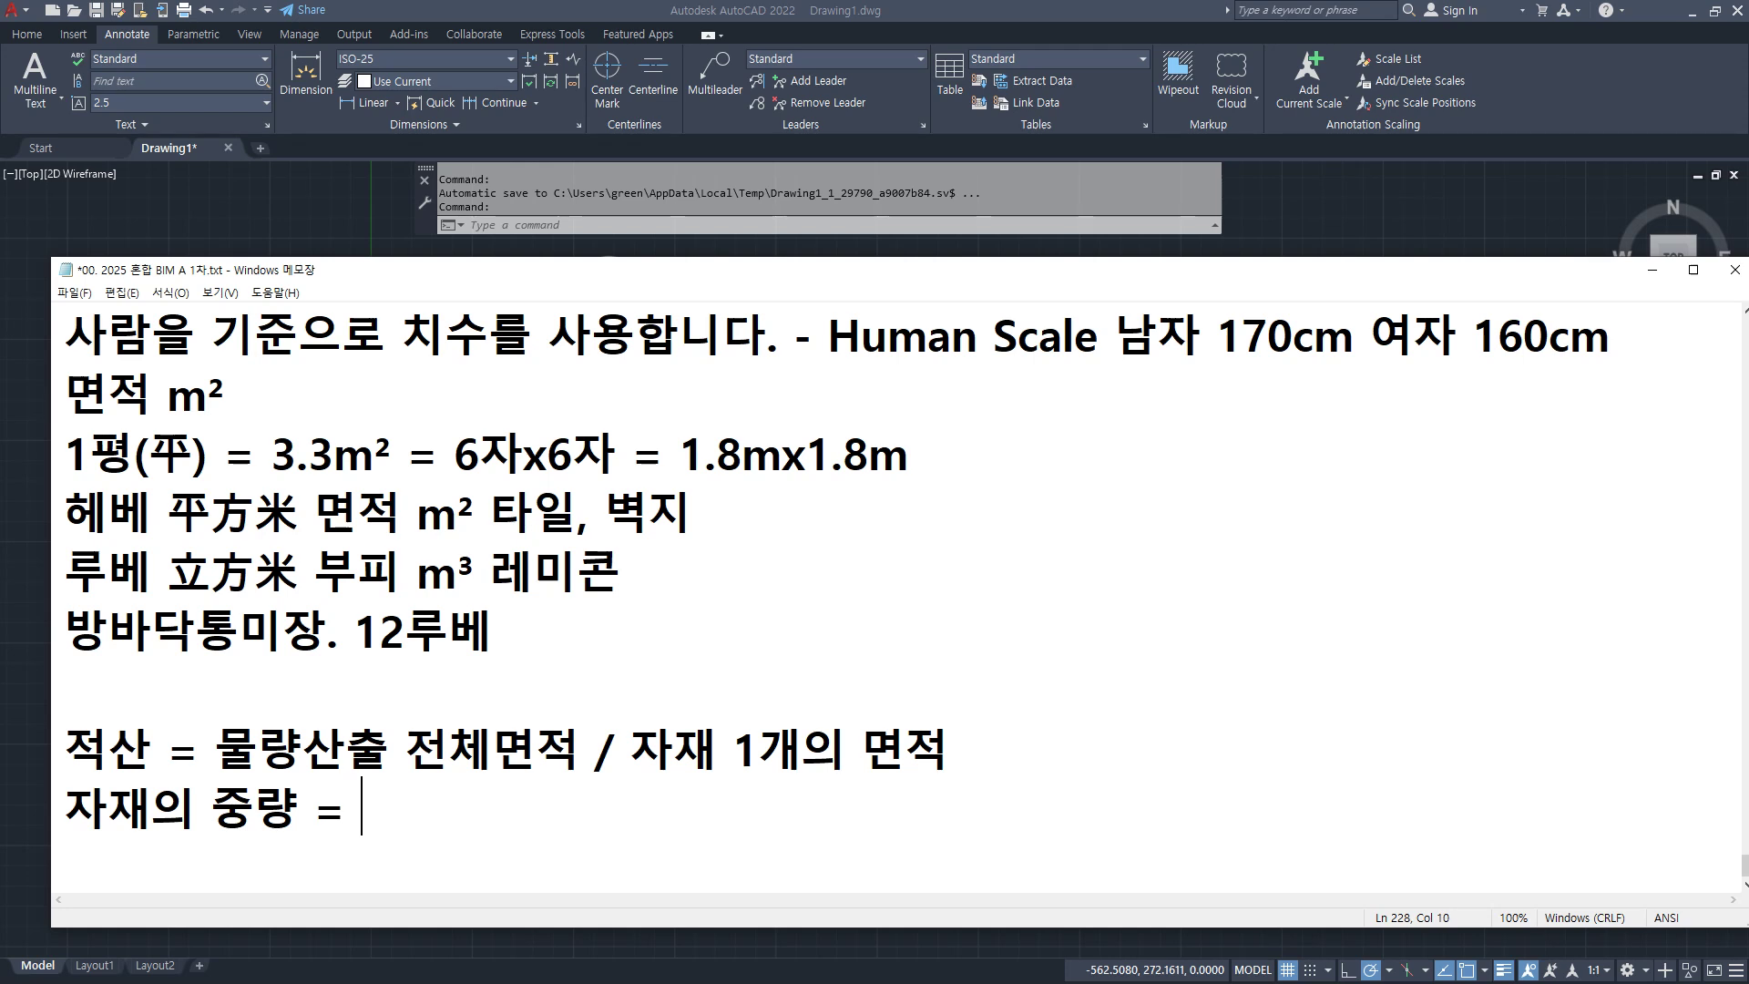
{"action": "type", "text": "부피x비중"}
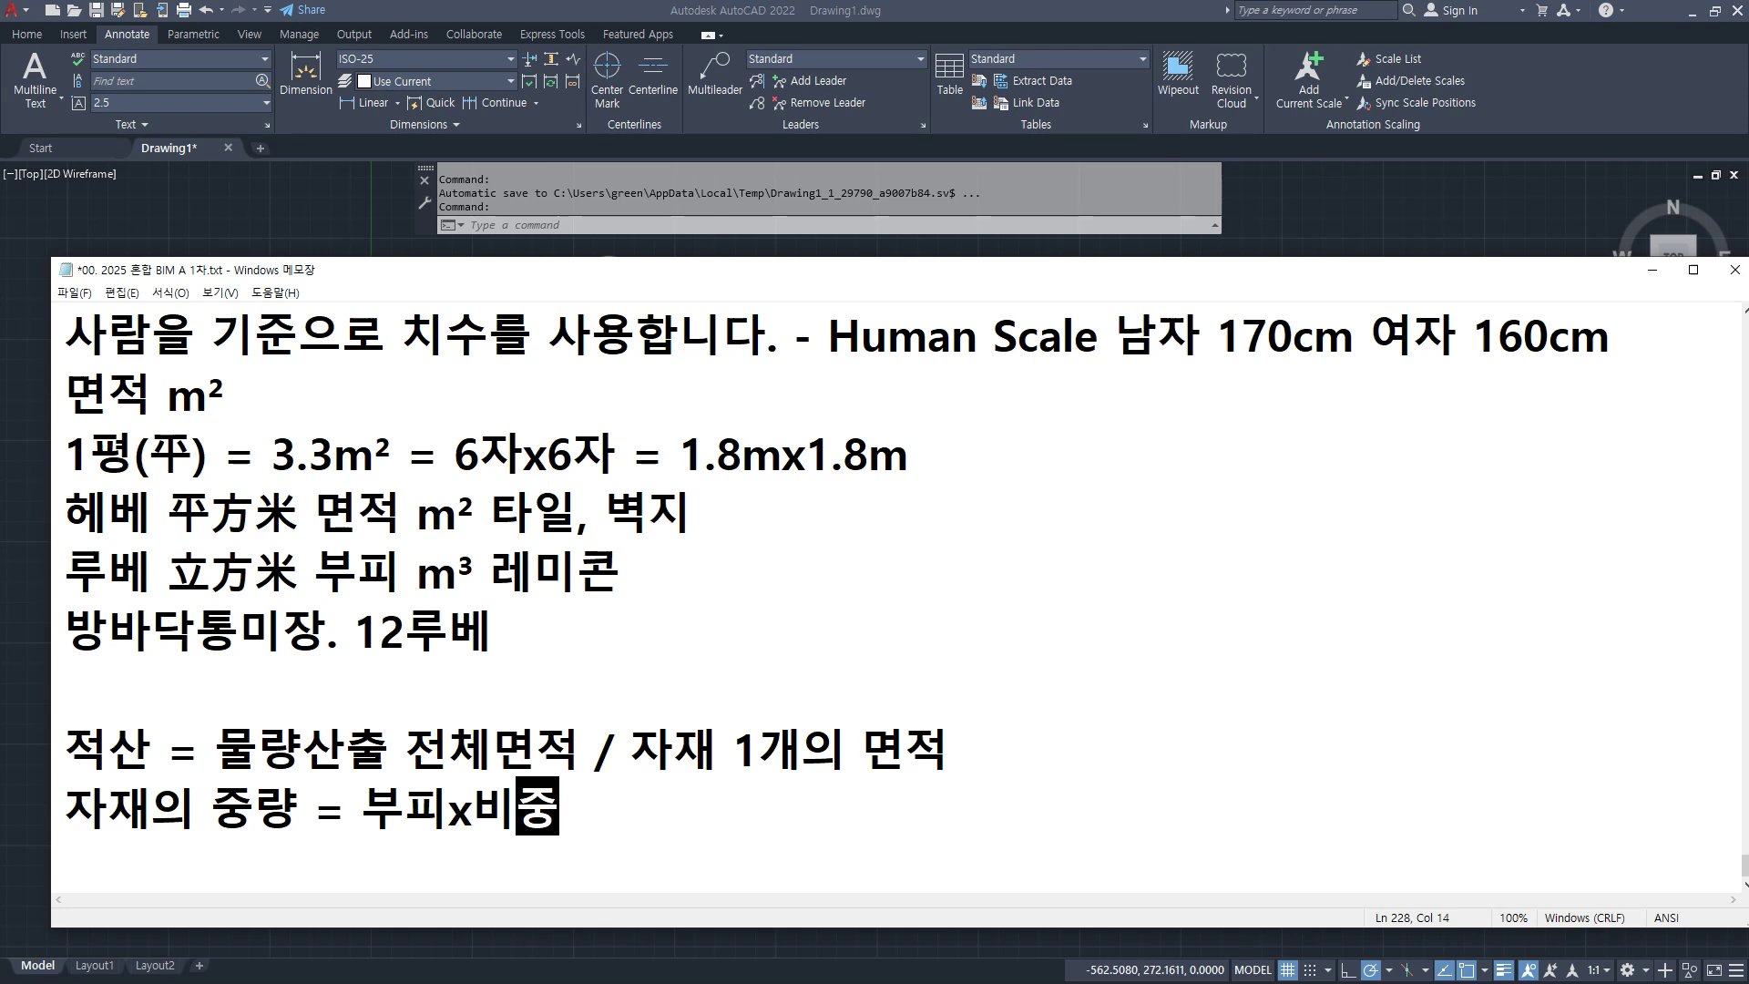
Step: Add the specific gravity definition "비중 = 물 1cmx1cmx1cm" on the next line
{"action": "key", "text": "Return"}
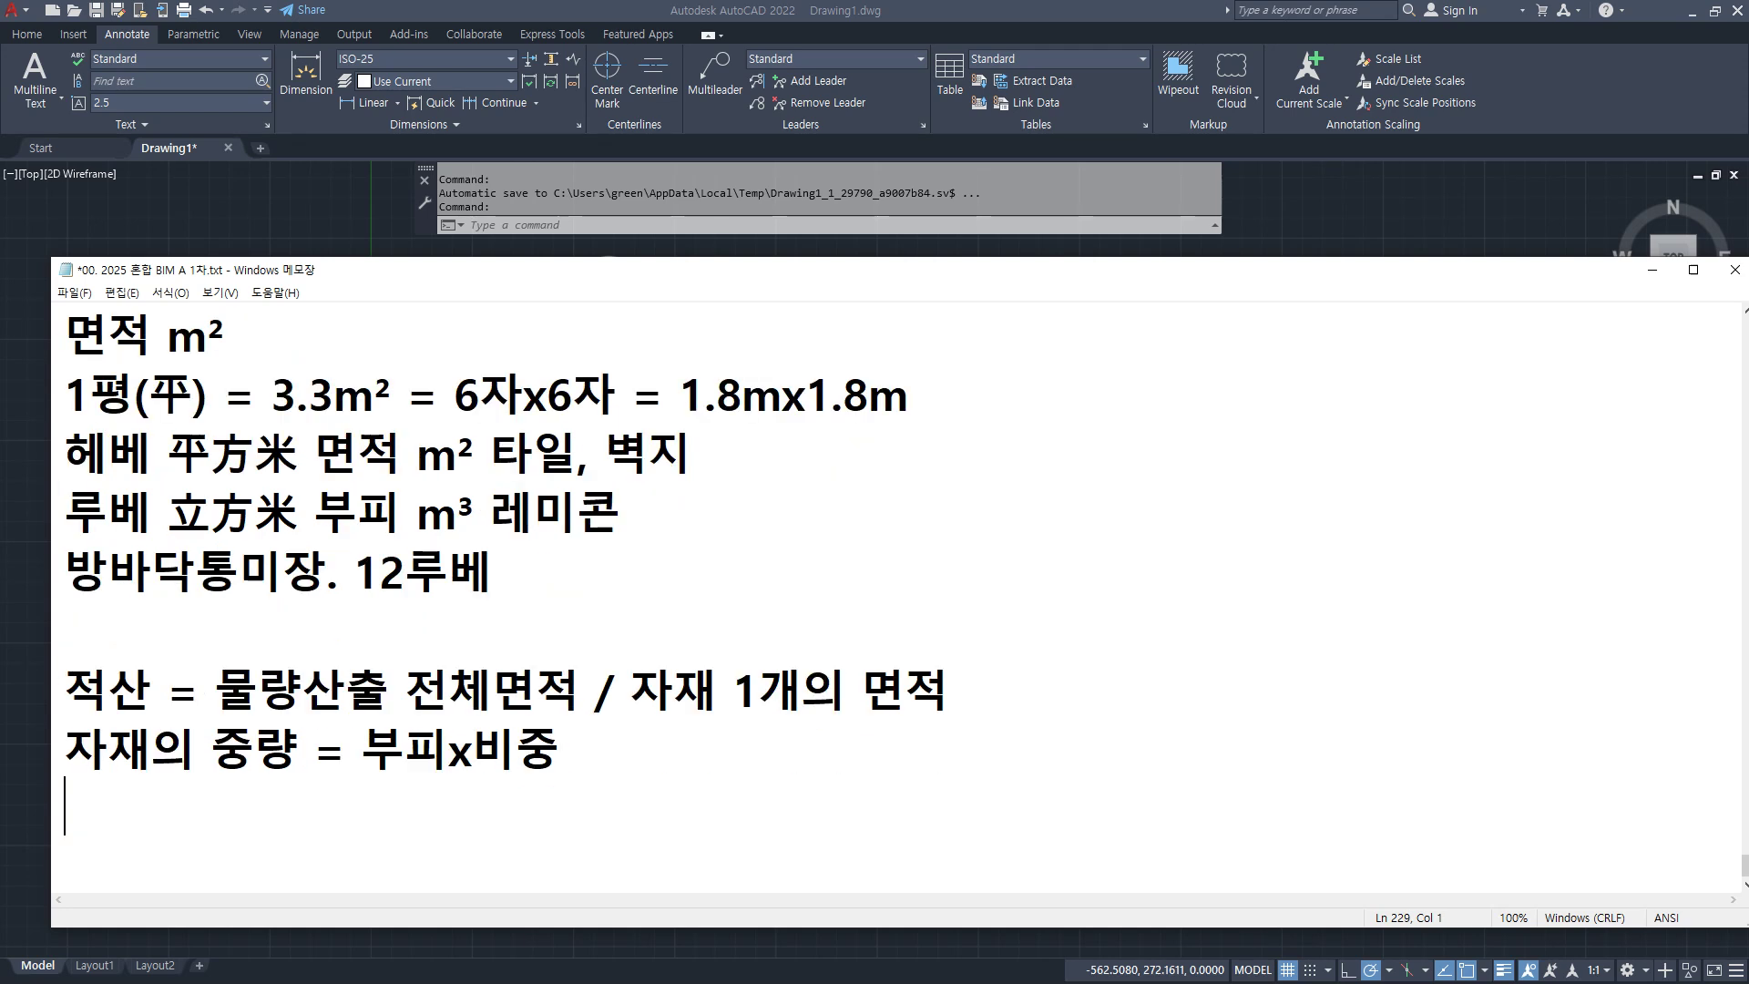
{"action": "type", "text": "ㅂㅣ중 = 물"}
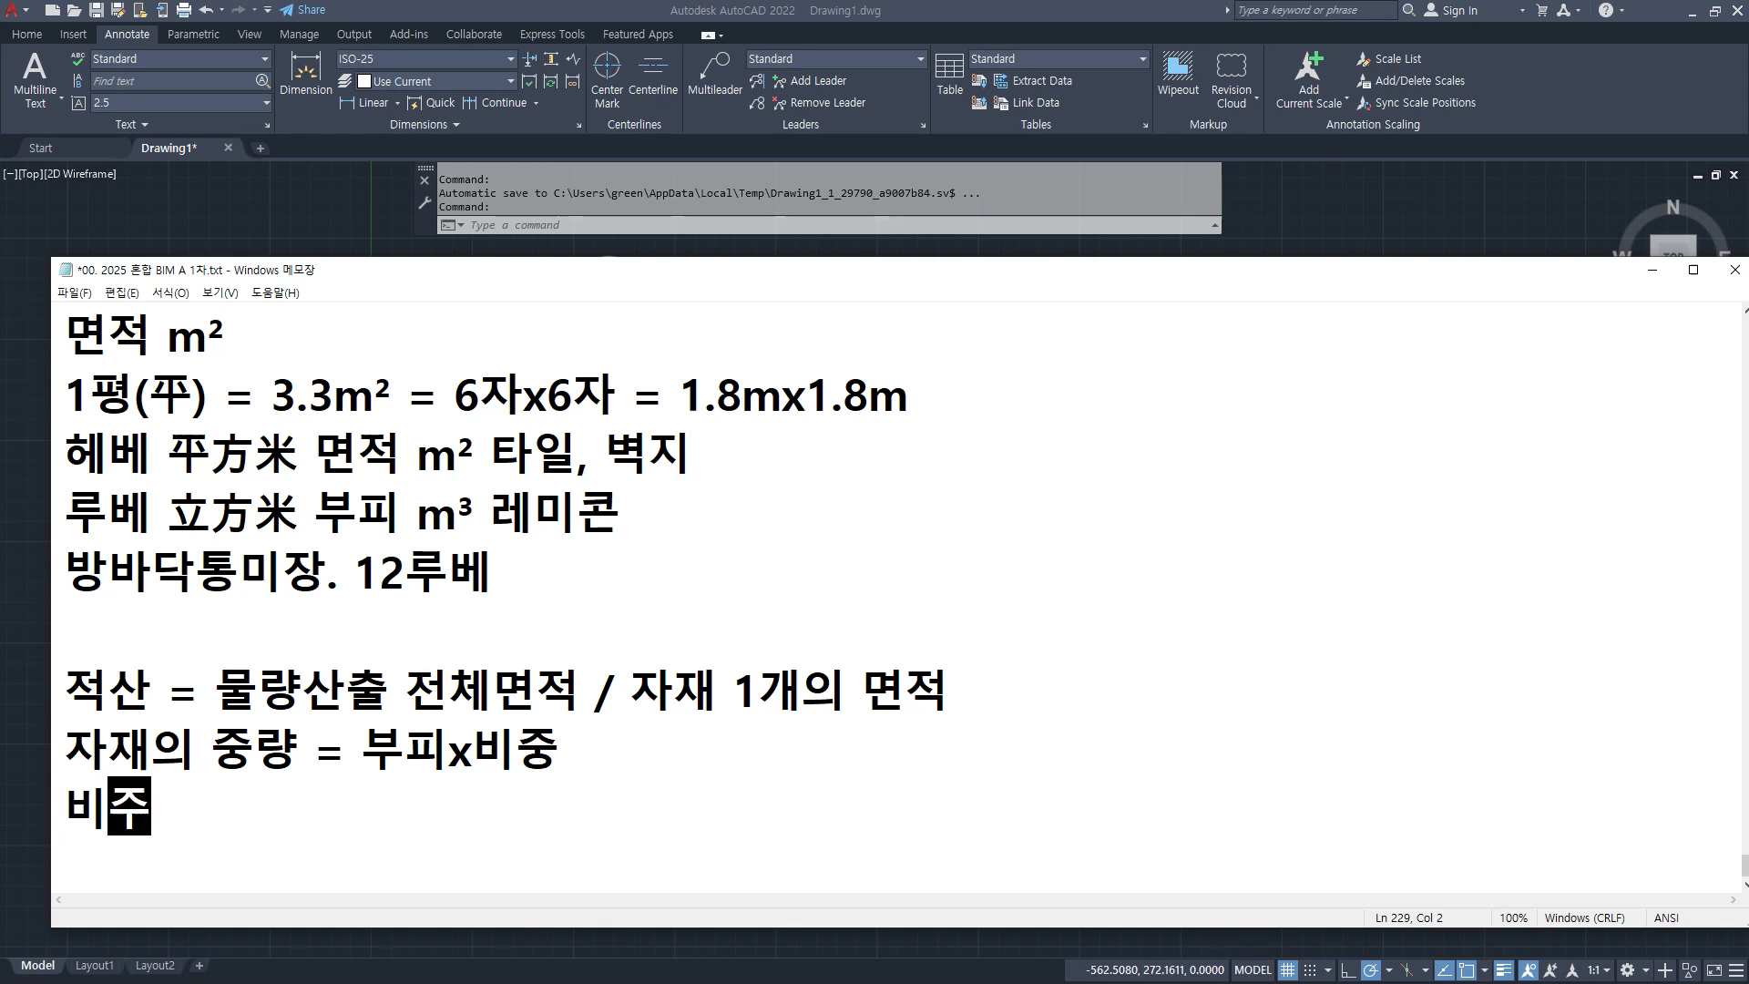
{"action": "type", "text": " 1"}
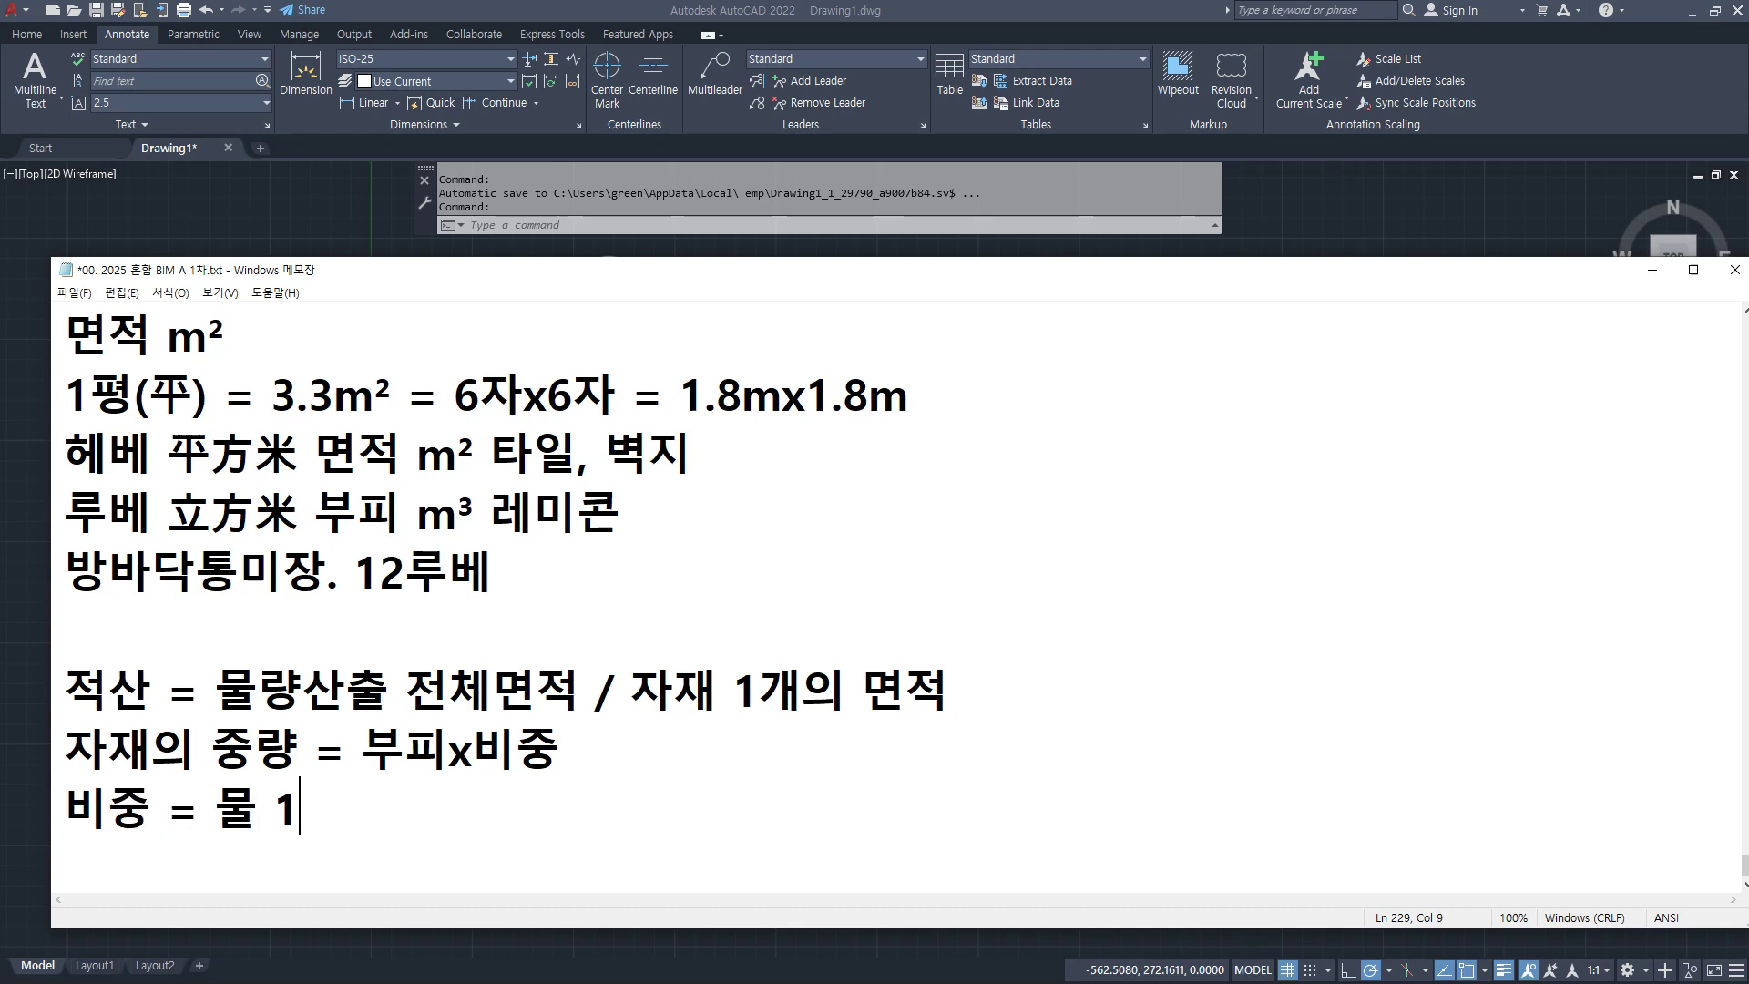
{"action": "type", "text": "cmx"}
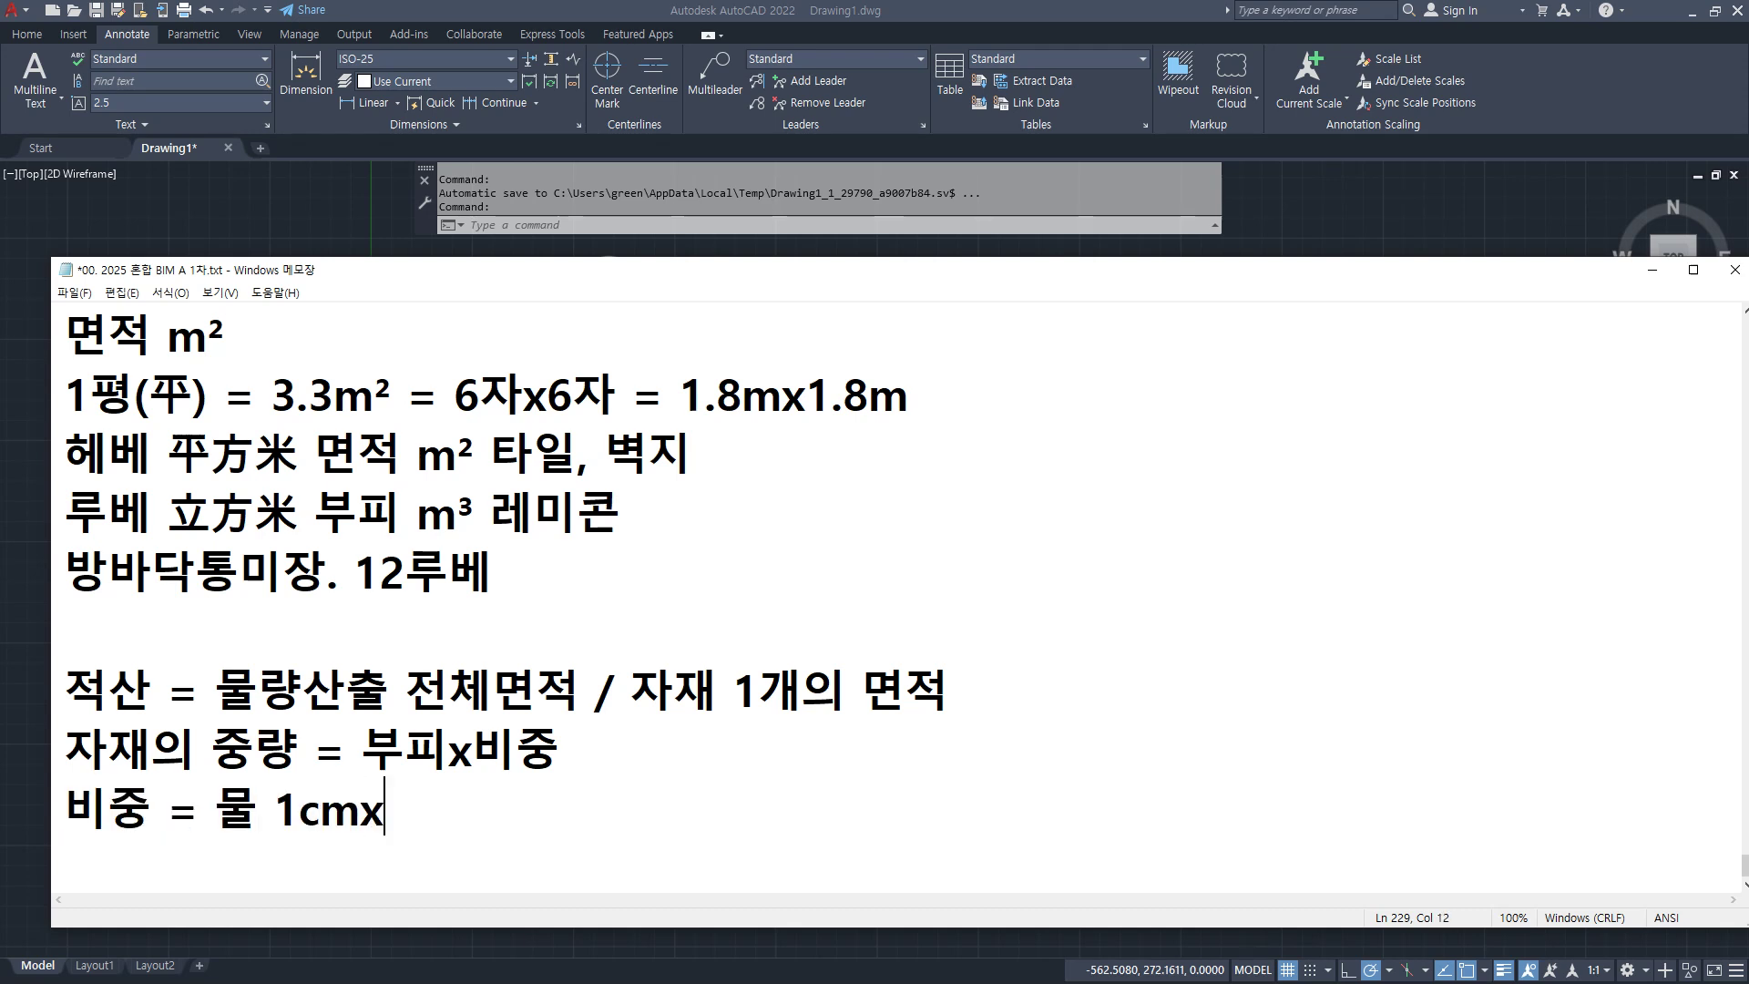
{"action": "type", "text": "1cmx1cmx1cm"}
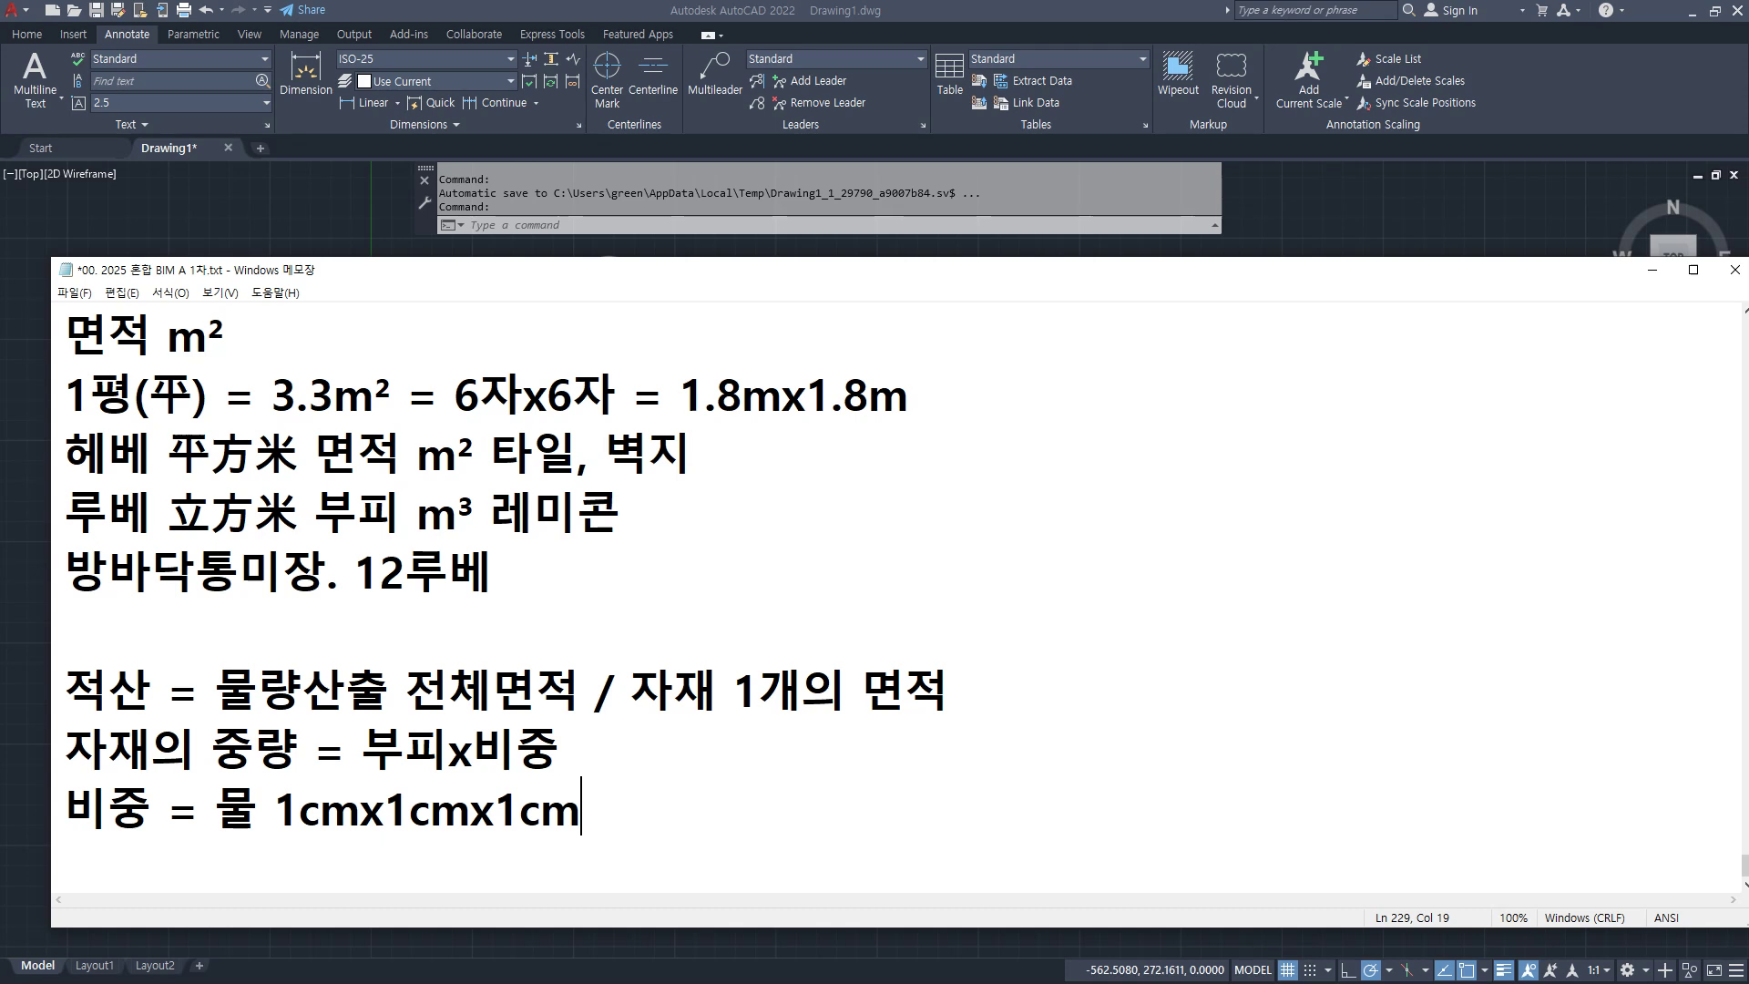
Step: Write the specific gravity of iron as "철 7.6" on a new line
{"action": "key", "text": "Return"}
{"action": "type", "text": "cj"}
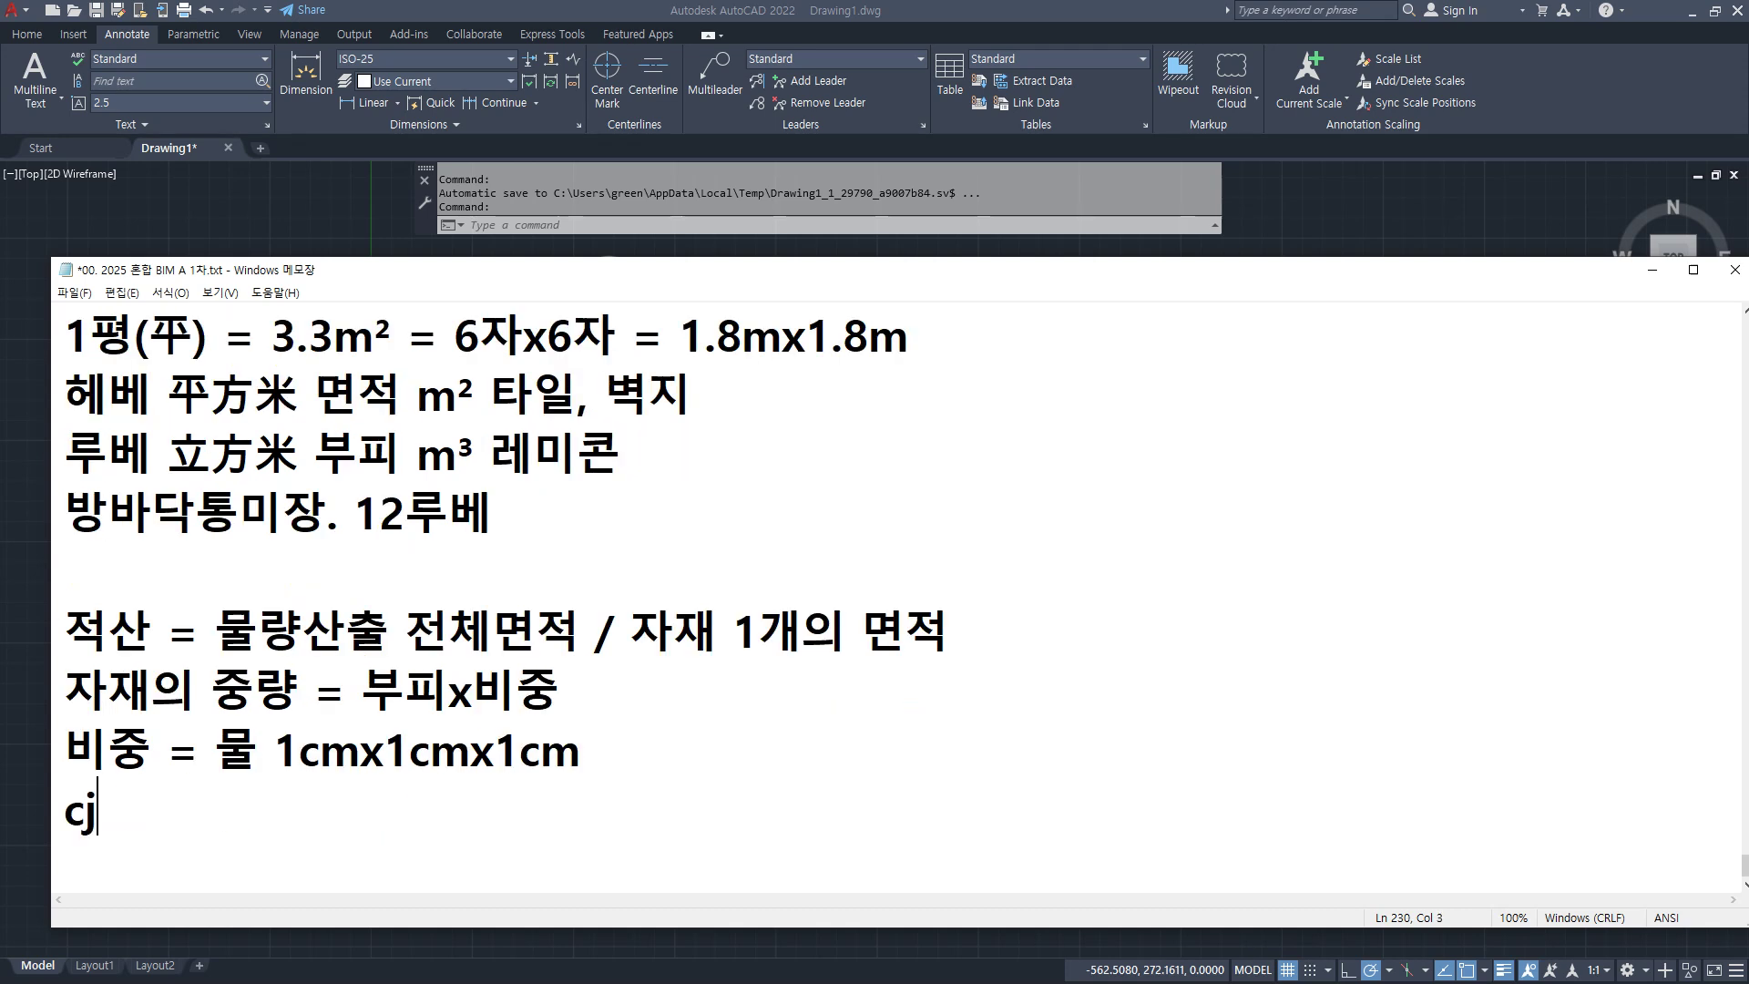
{"action": "key", "text": "BackSpace"}
{"action": "key", "text": "BackSpace"}
{"action": "type", "text": "cjf"}
{"action": "key", "text": "BackSpace"}
{"action": "key", "text": "BackSpace"}
{"action": "key", "text": "BackSpace"}
{"action": "key", "text": "BackSpace"}
{"action": "type", "text": "cjf"}
{"action": "type", "text": "7."}
{"action": "type", "text": "8"}
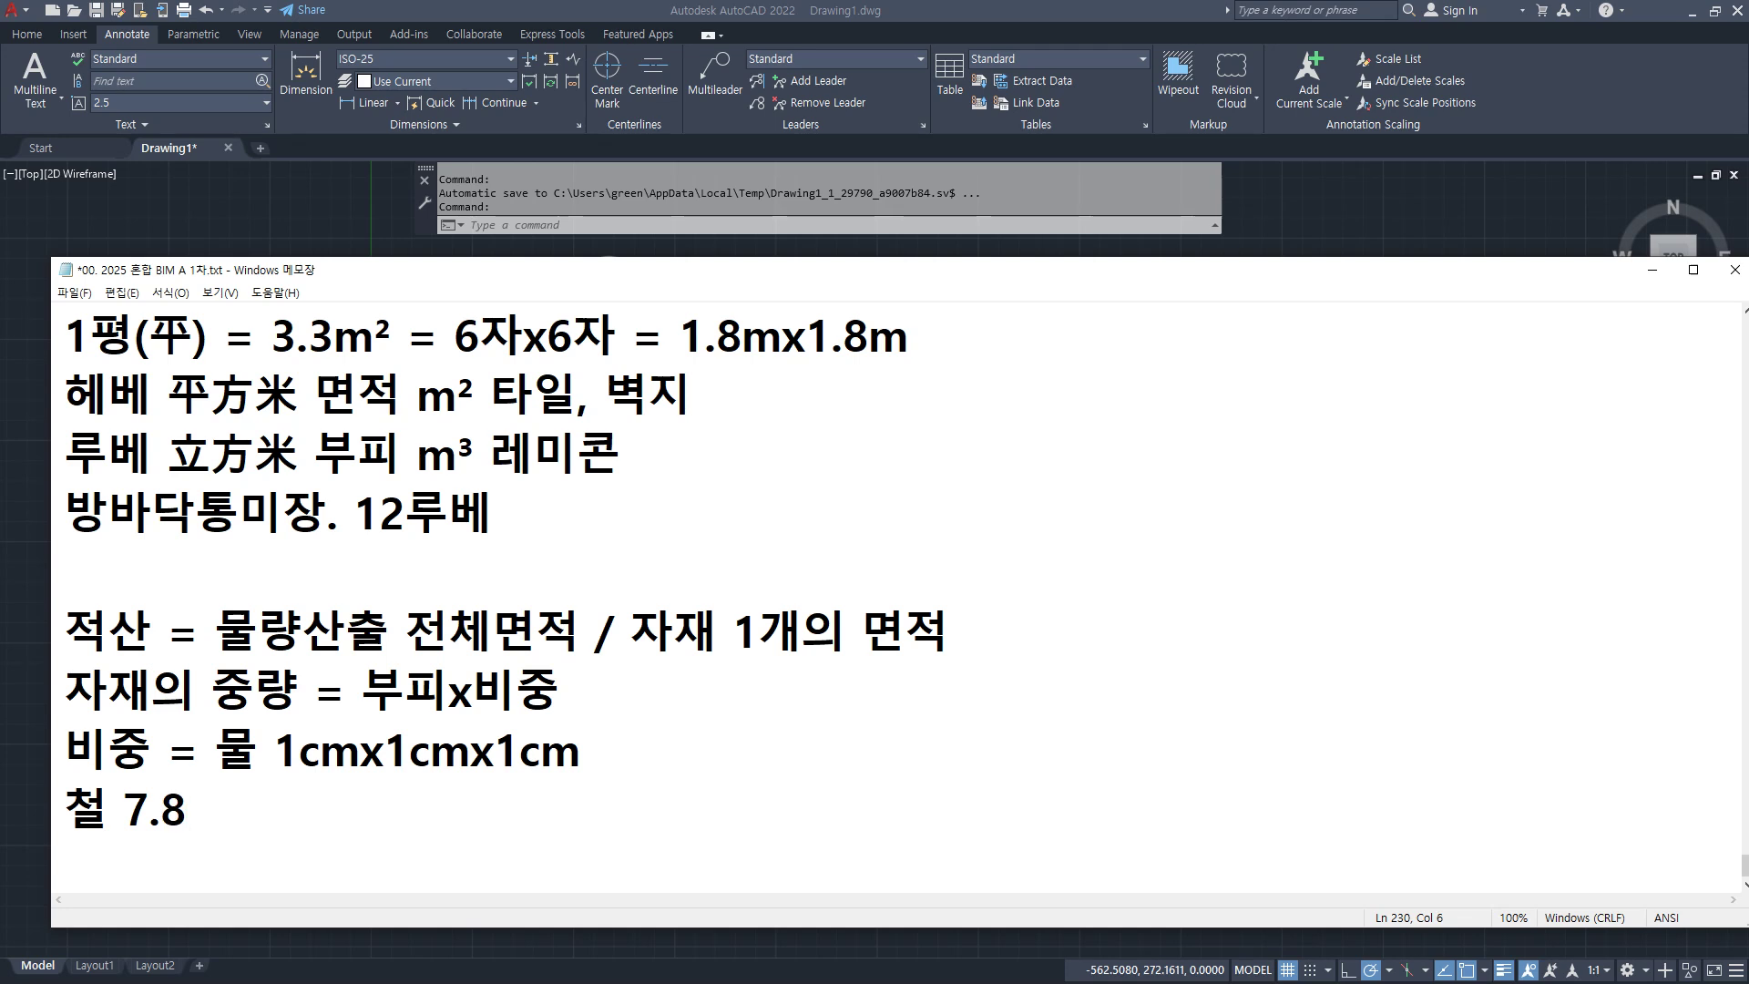
{"action": "key", "text": "BackSpace"}
{"action": "type", "text": "6"}
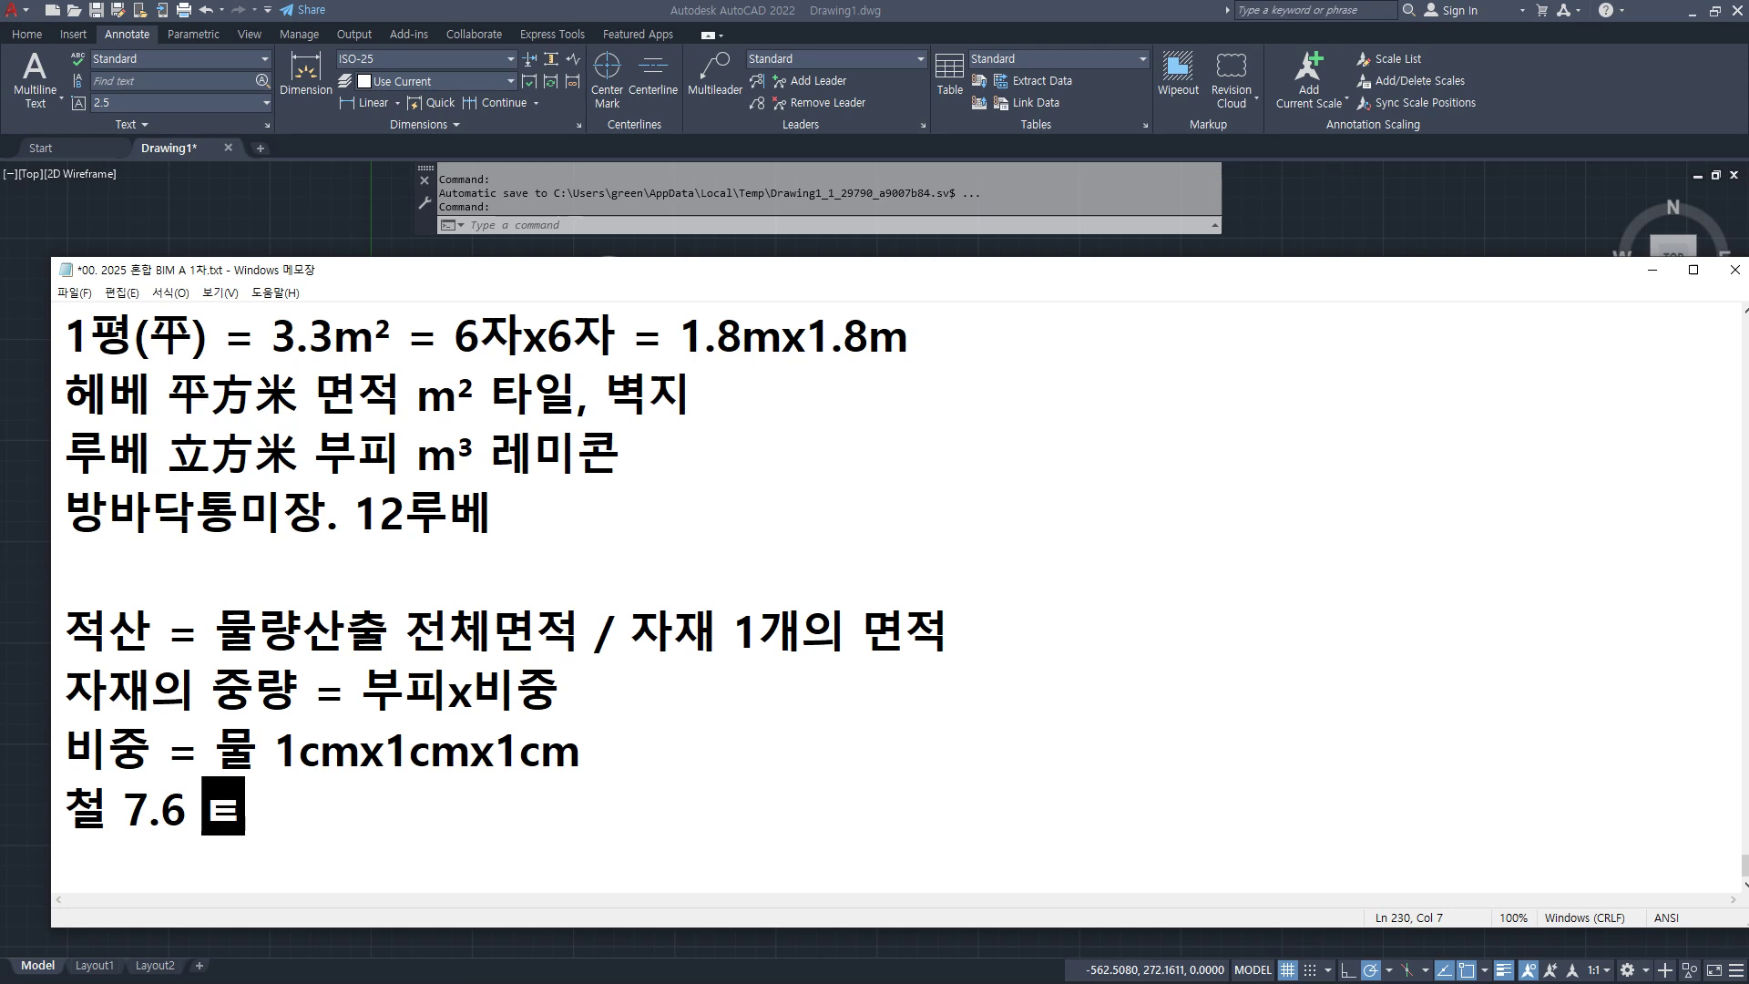
{"action": "type", "text": "x"}
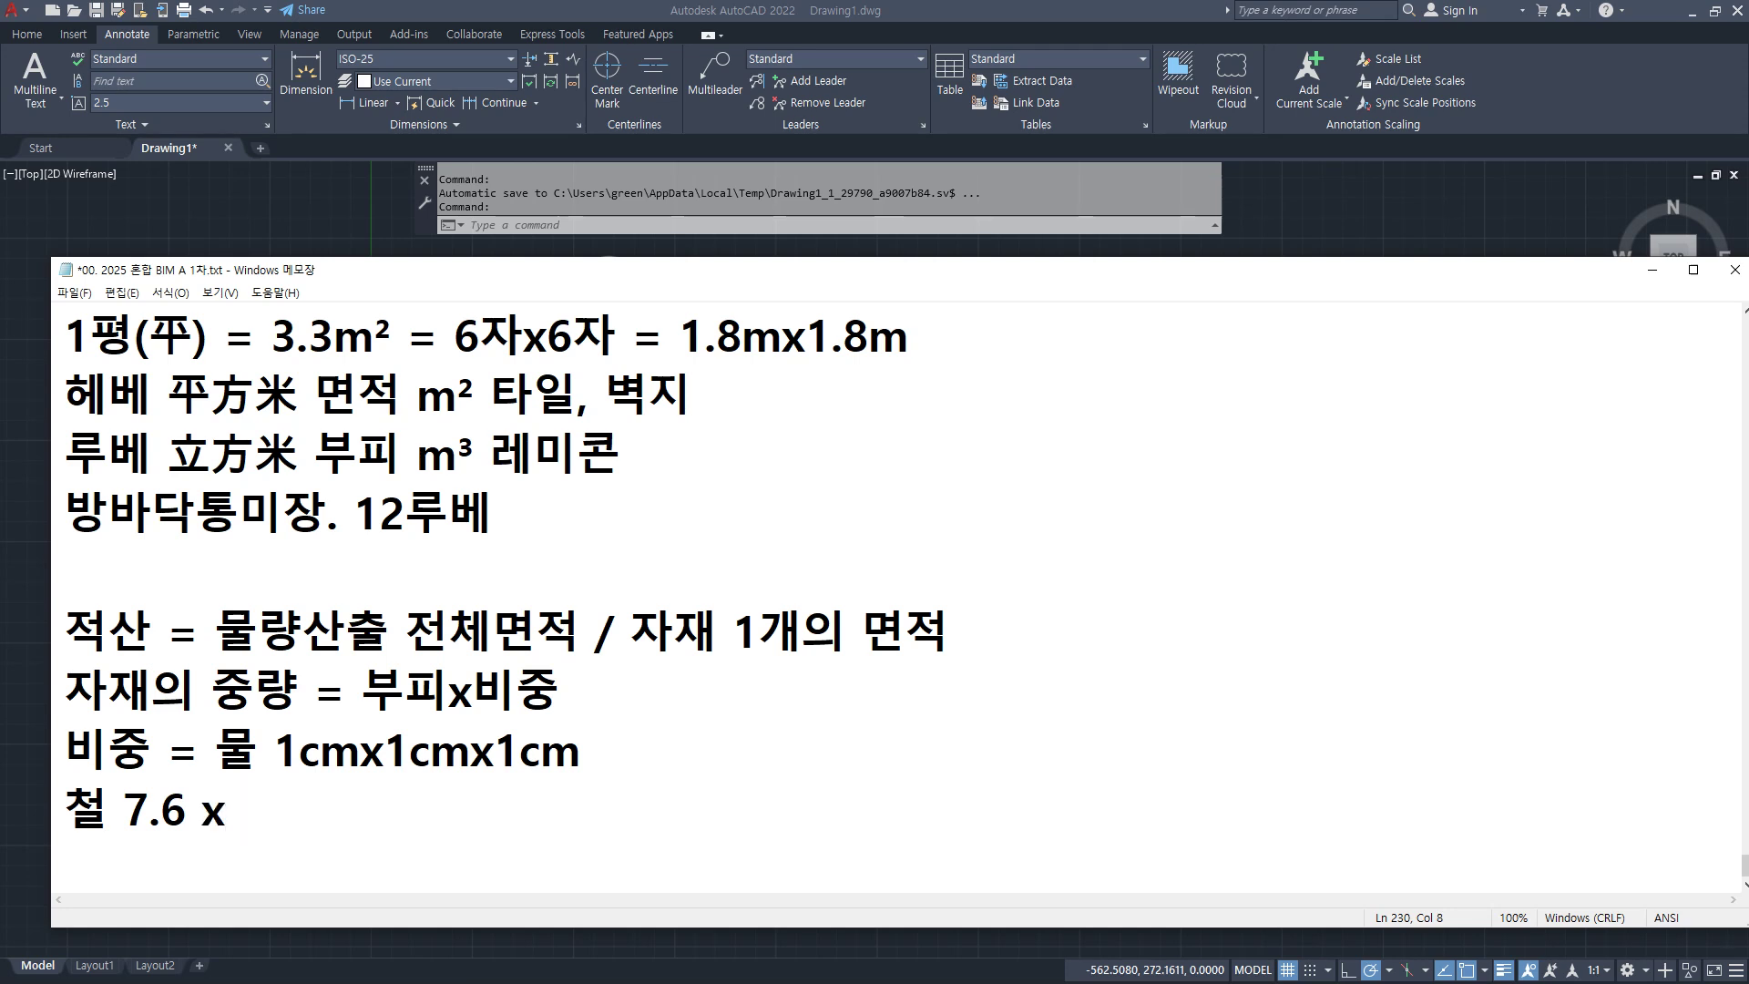
{"action": "key", "text": "BackSpace"}
{"action": "key", "text": "BackSpace"}
Step: Start a new line below the iron entry with the cost note "중량계산 매입가 +"
{"action": "key", "text": "Return"}
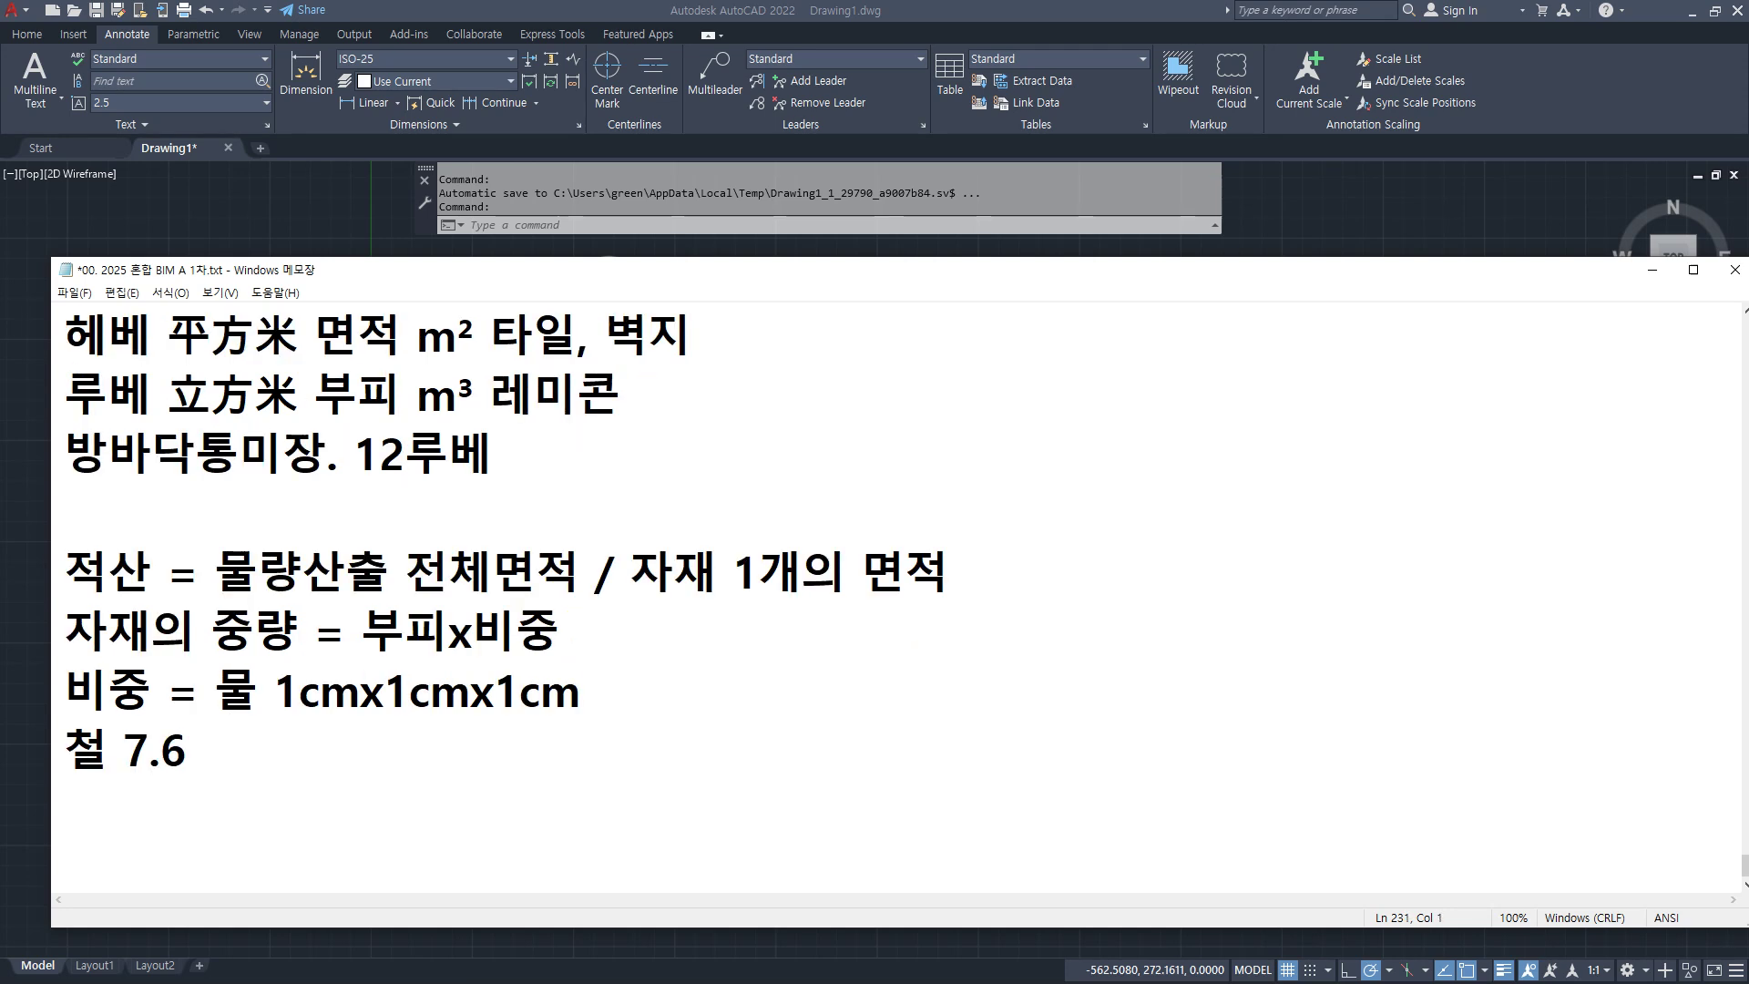
{"action": "type", "text": "중"}
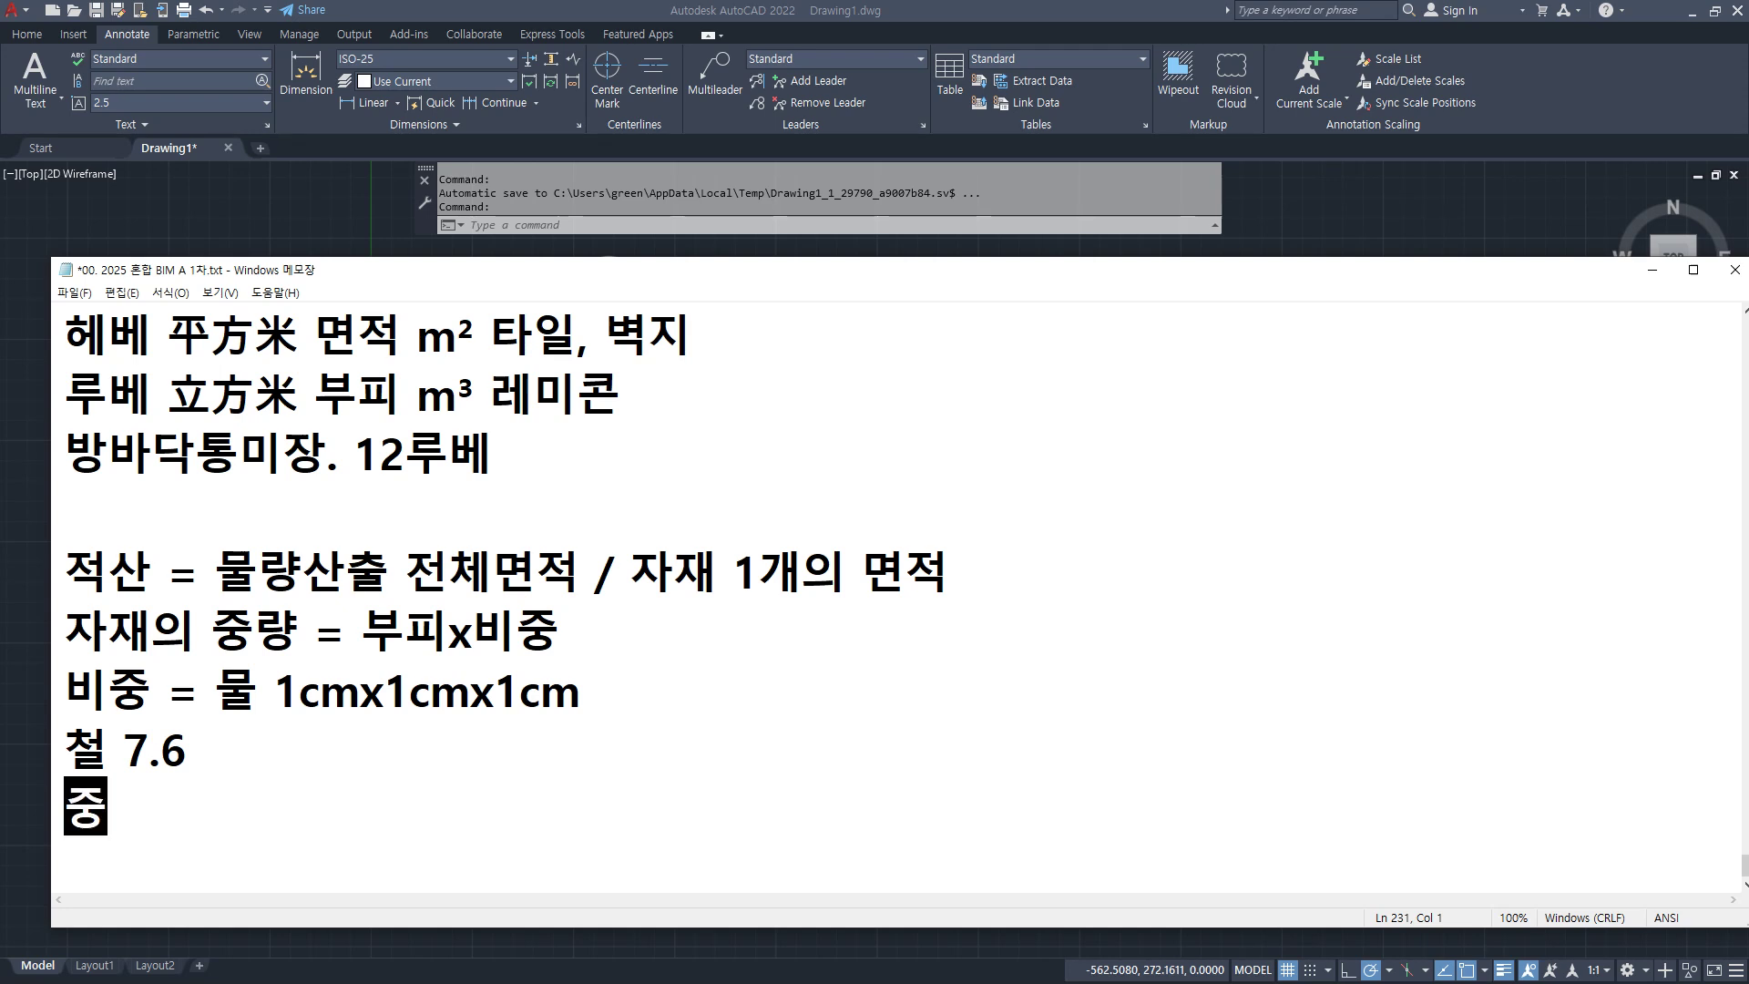
{"action": "type", "text": "량계산 배"}
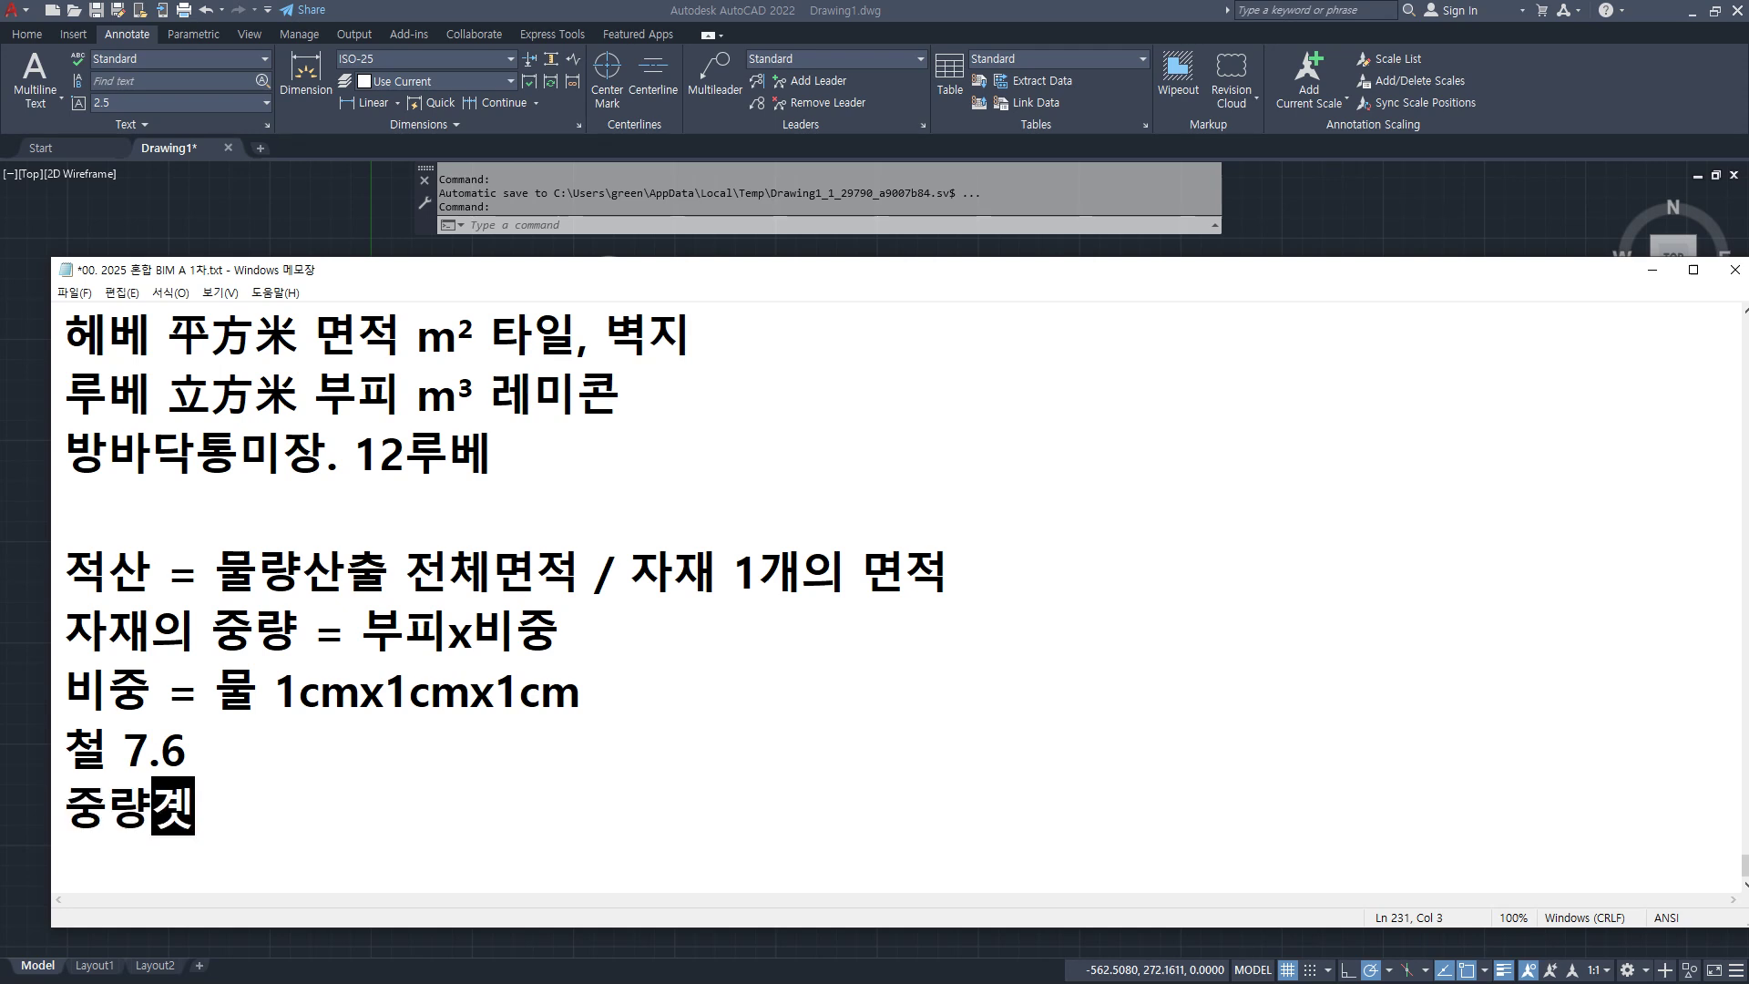
{"action": "key", "text": "BackSpace"}
{"action": "key", "text": "BackSpace"}
{"action": "type", "text": "매"}
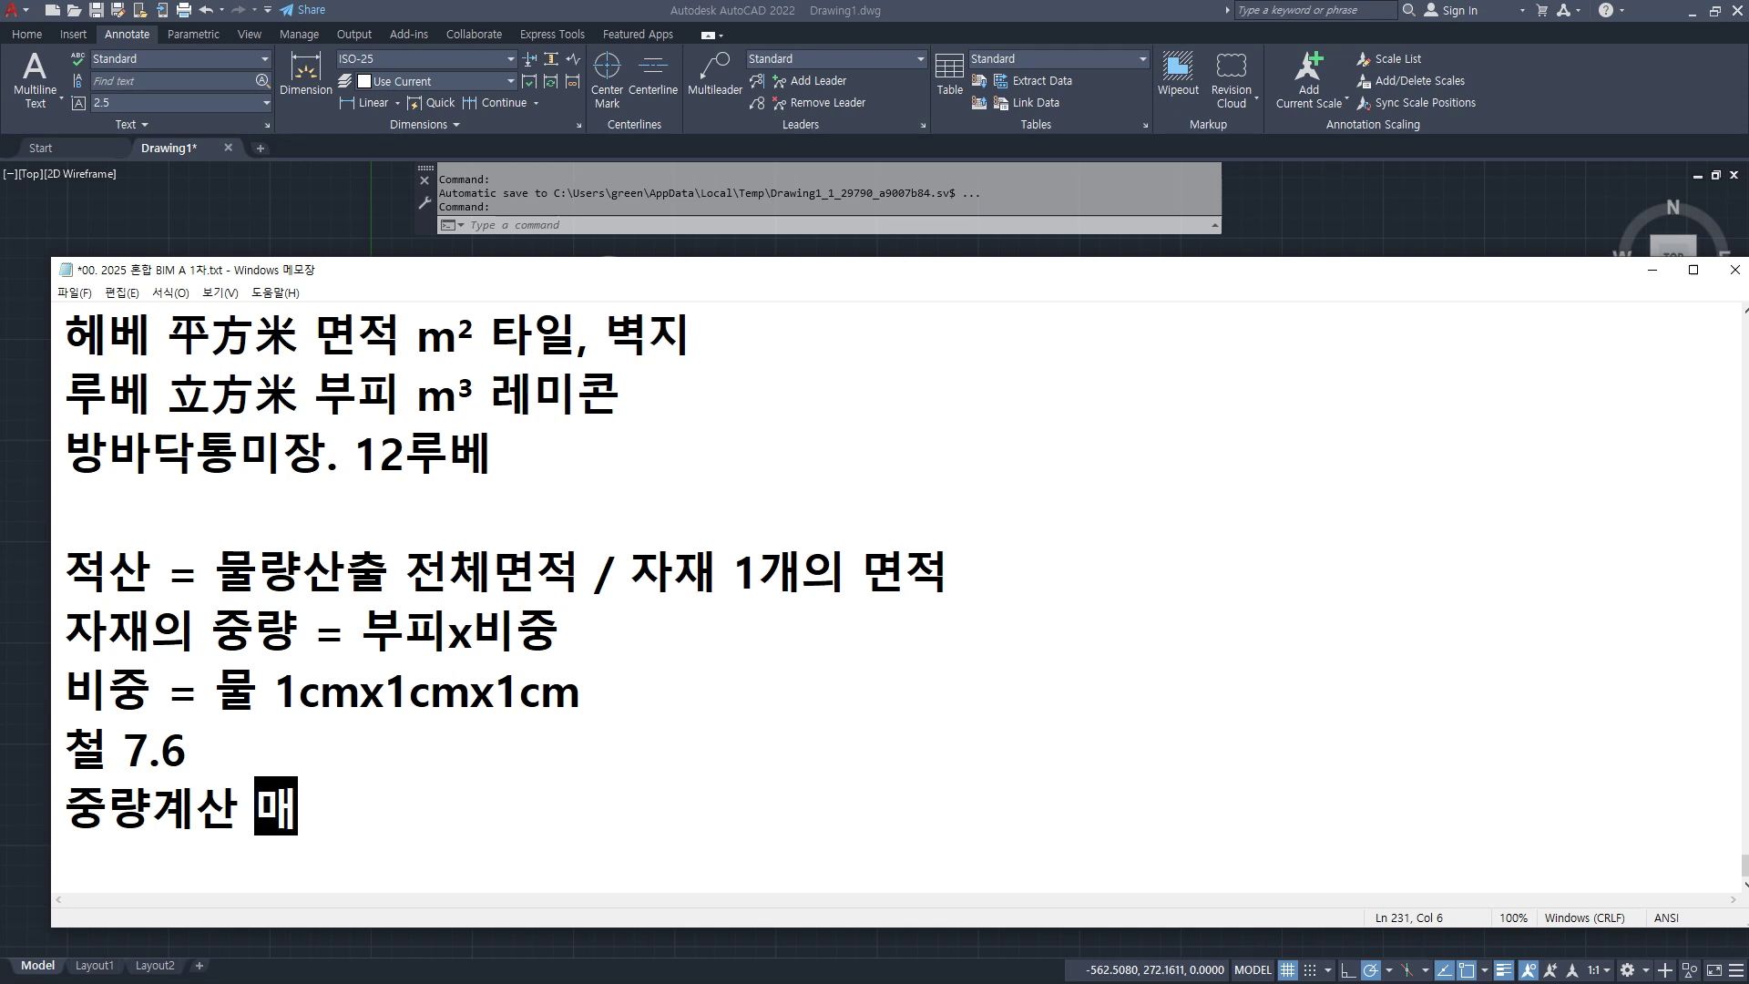
{"action": "type", "text": "입가 *"}
{"action": "key", "text": "BackSpace"}
{"action": "type", "text": "+ "}
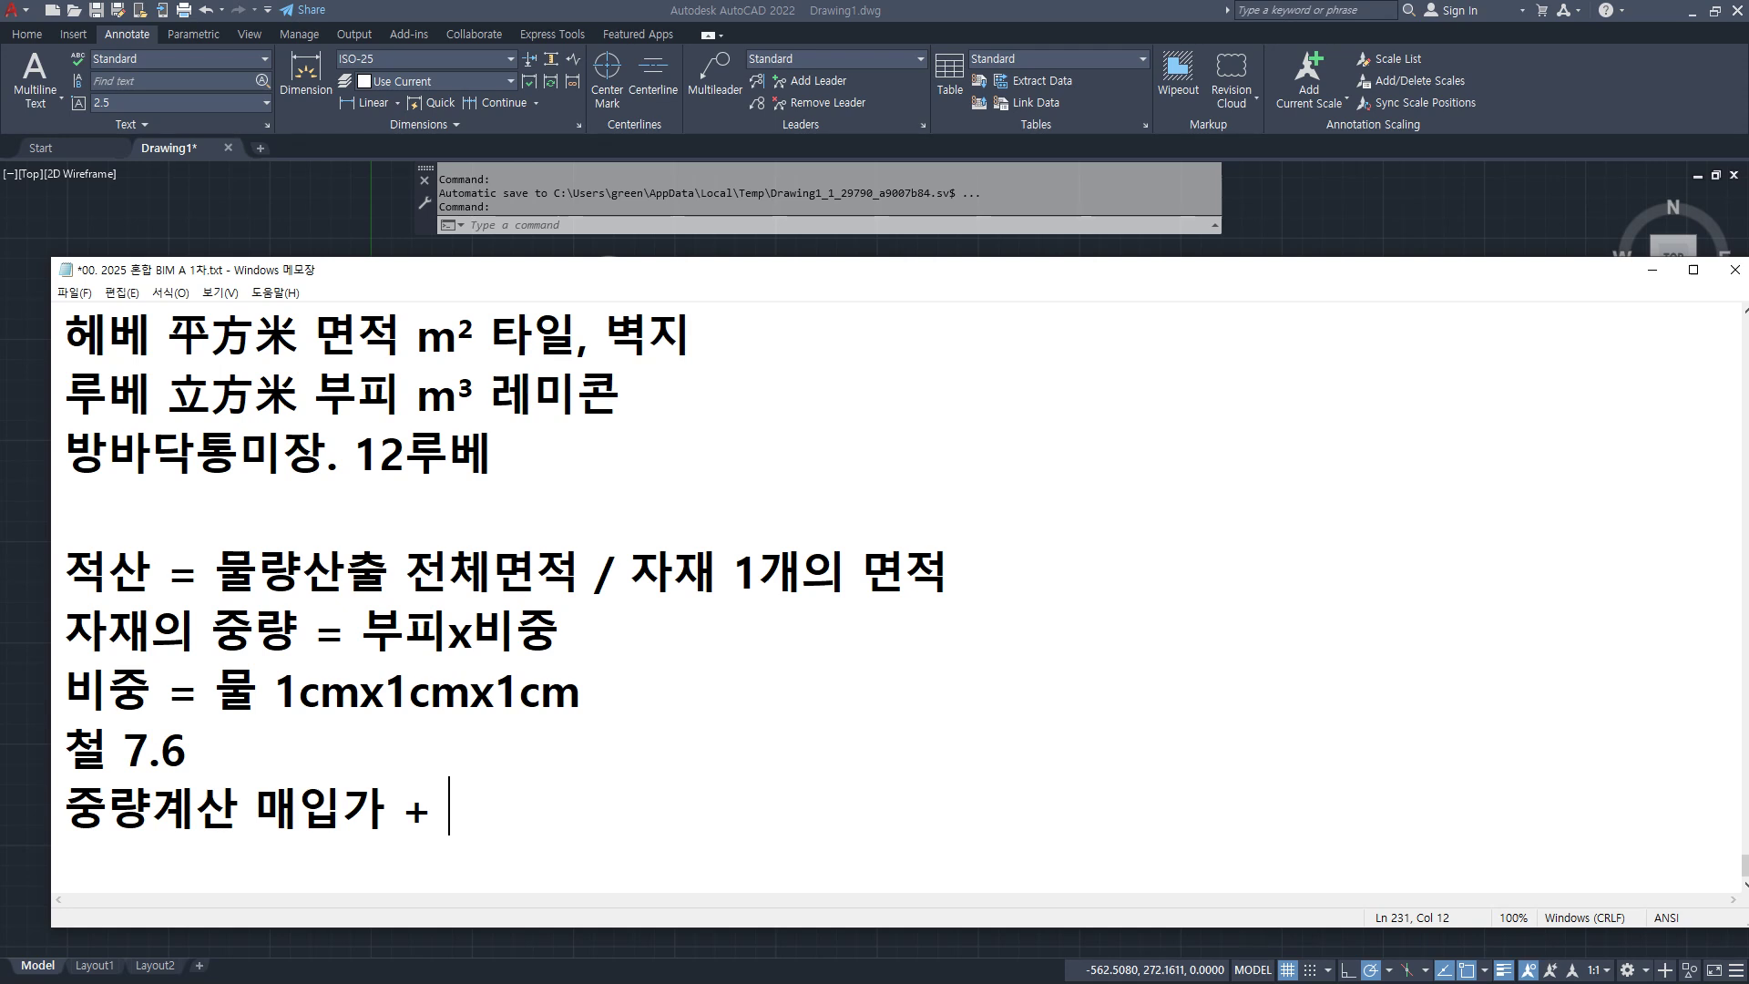
Step: Complete the weight calculation line with "운송비 + 가공비 + 인건비 + 회사마진"
{"action": "type", "text": "운송"}
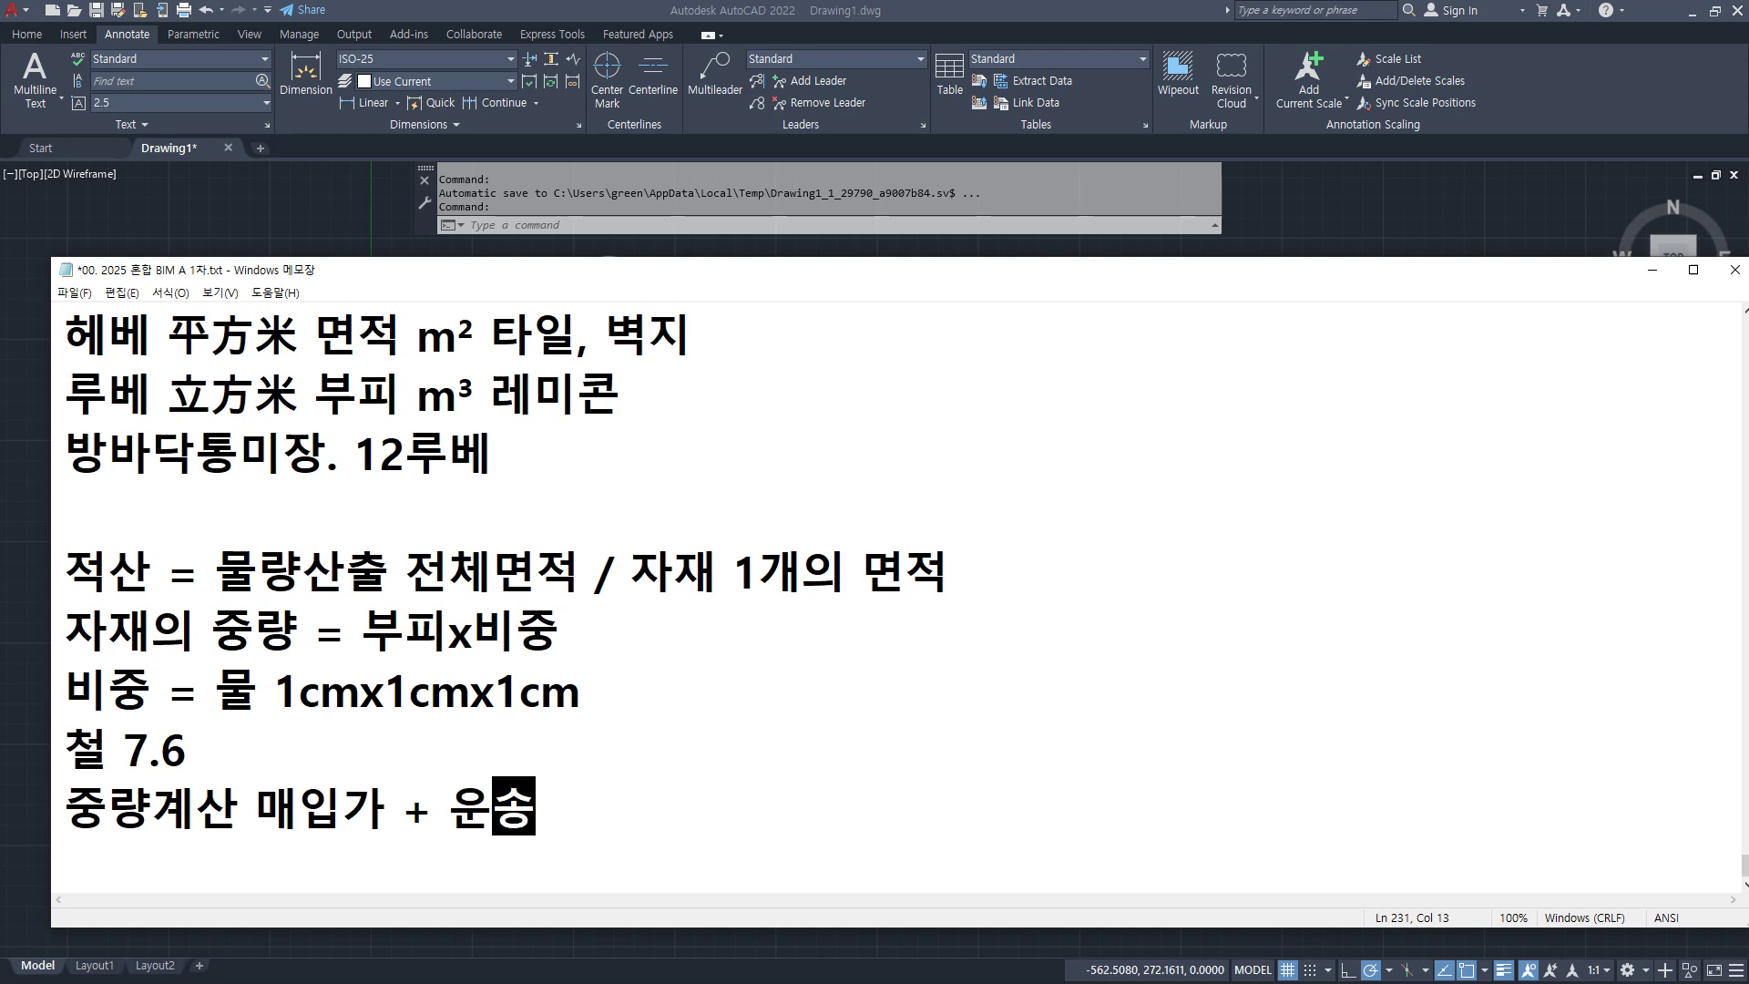
{"action": "type", "text": "비 + "}
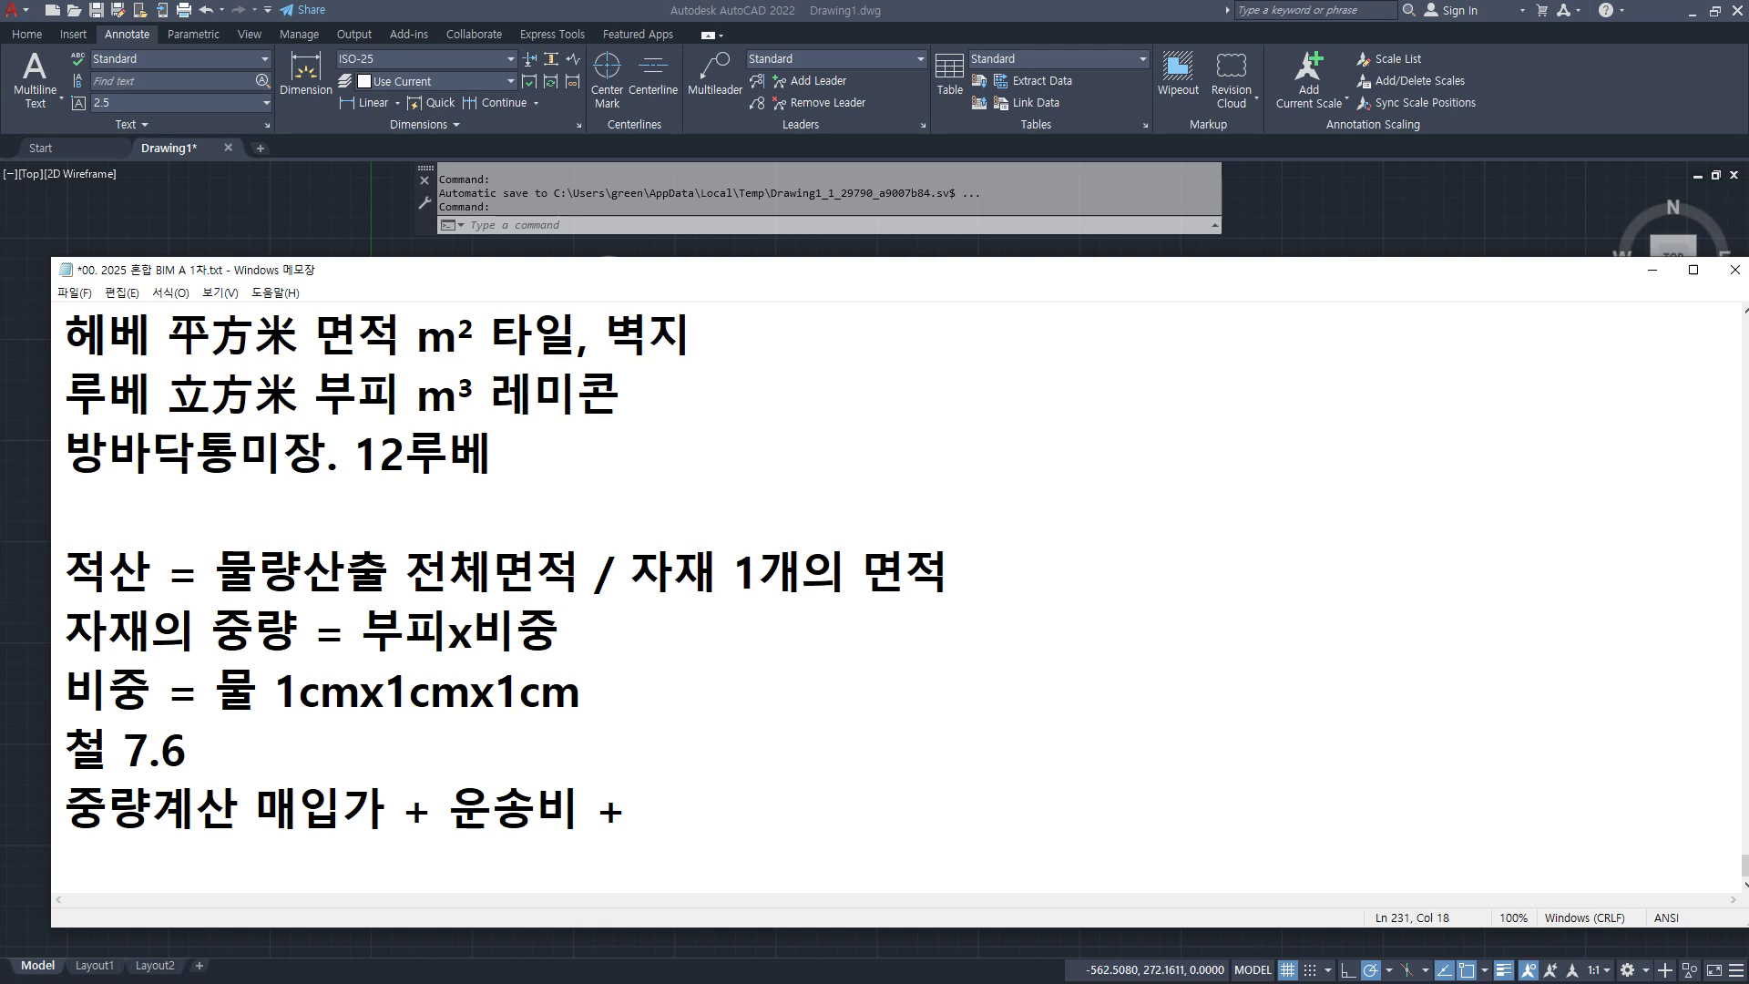
{"action": "type", "text": "각공비 "}
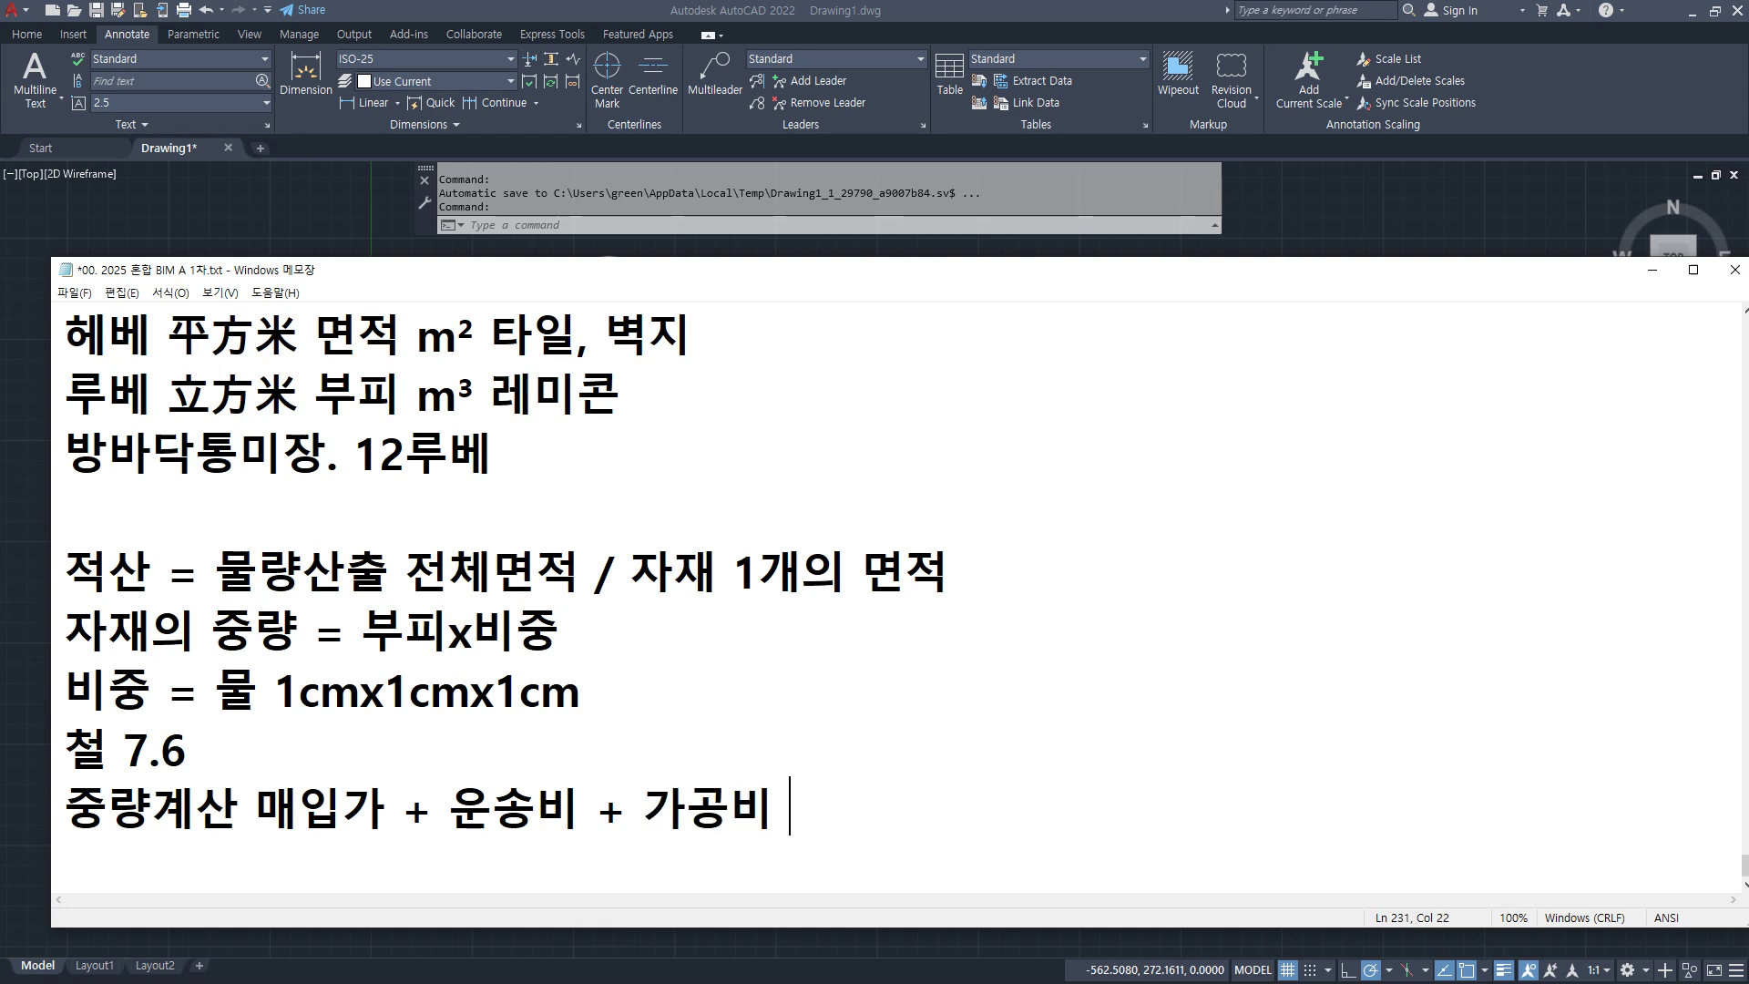
{"action": "type", "text": "+ 이건비"}
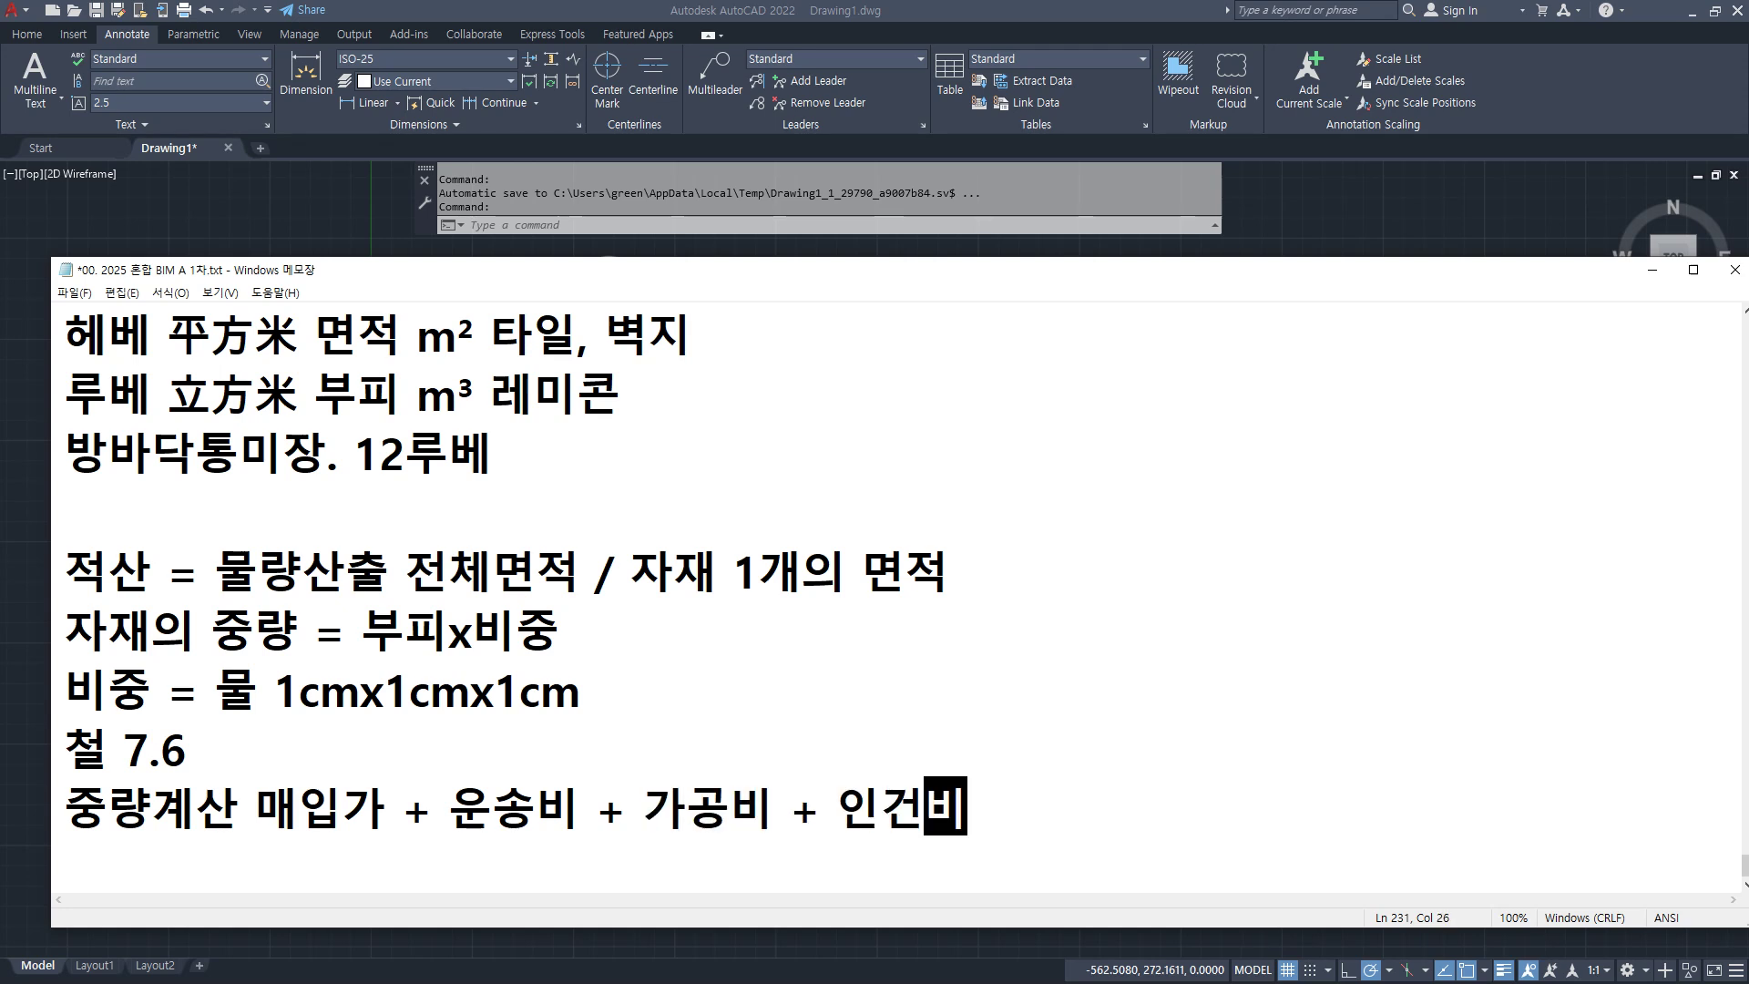
{"action": "type", "text": " + 회사마진"}
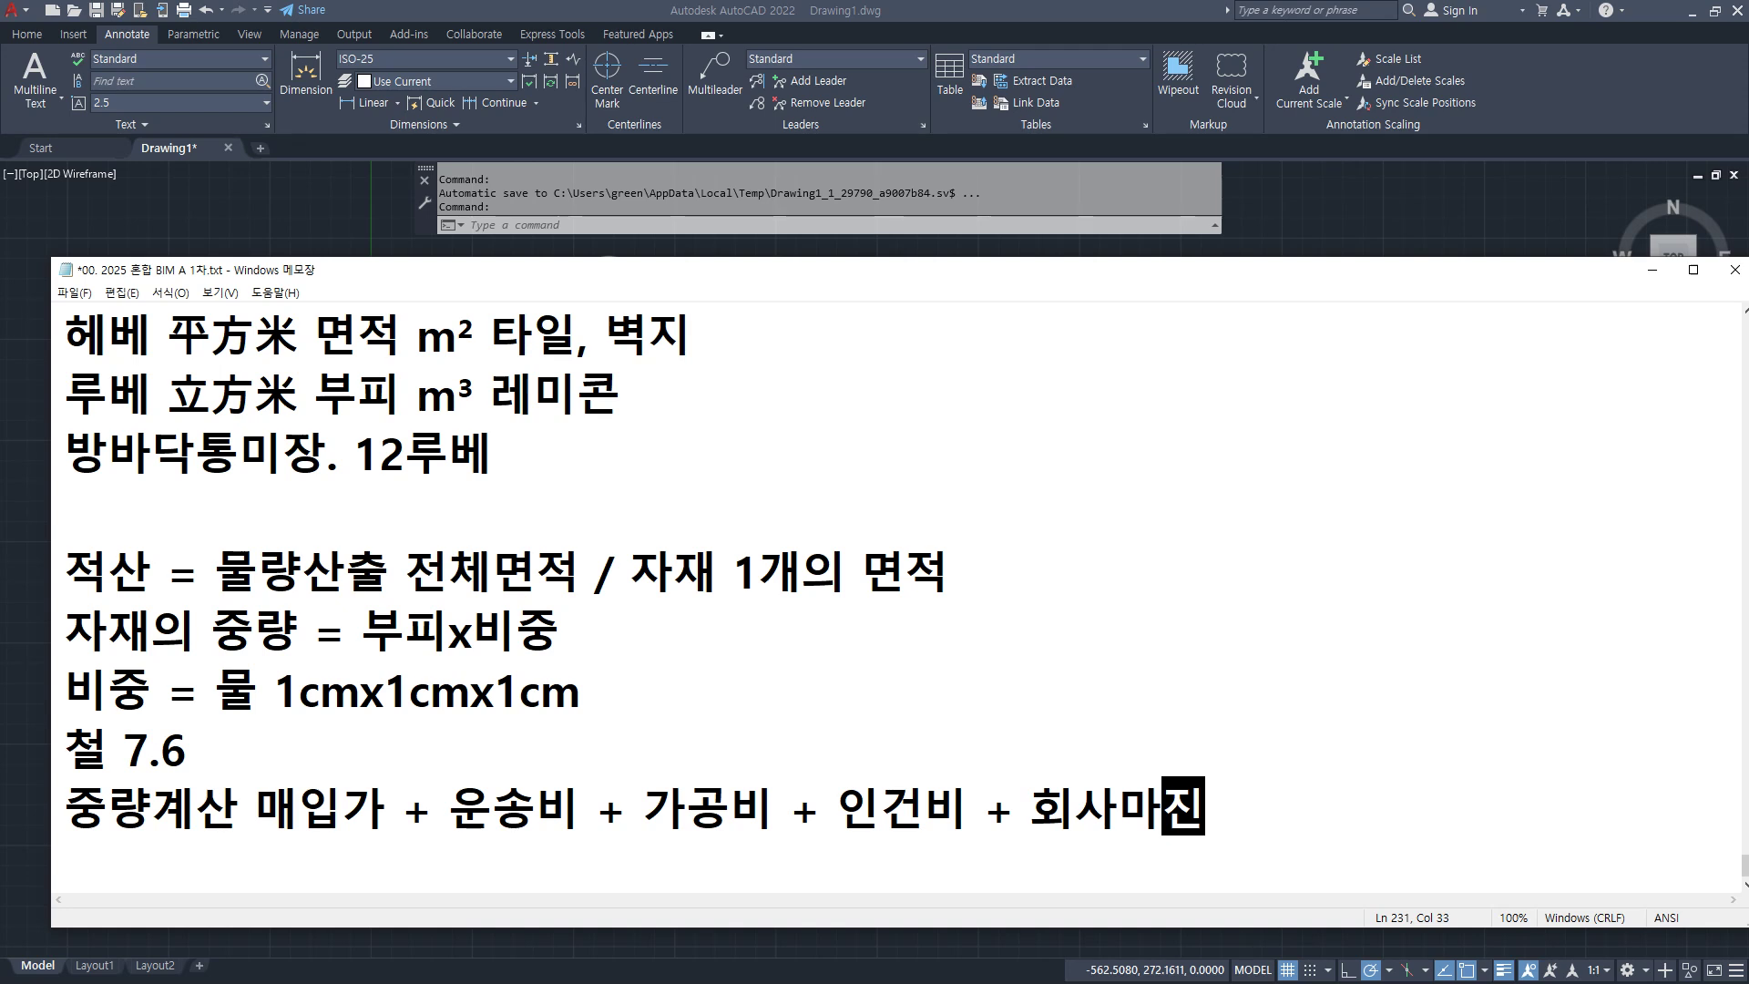
{"action": "key", "text": "Right"}
Step: Write the ceiling terms "천정, 천장" on a new line
{"action": "key", "text": "Return"}
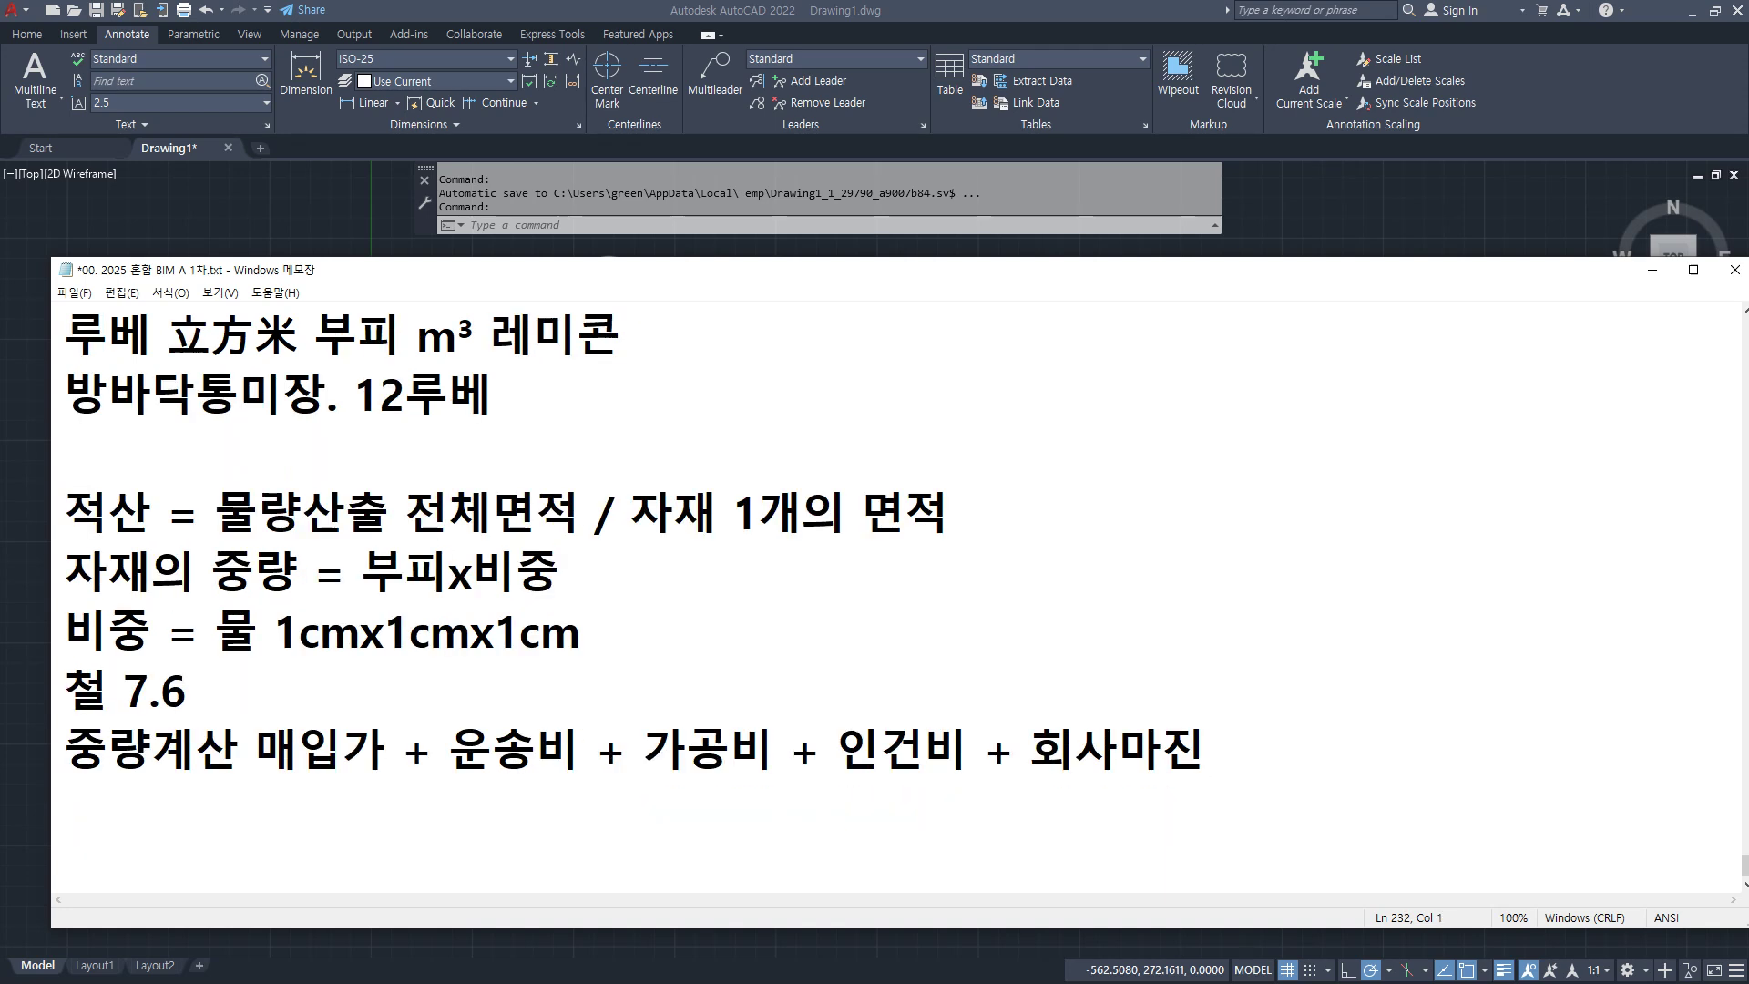
{"action": "type", "text": "cj"}
{"action": "key", "text": "BackSpace"}
{"action": "key", "text": "BackSpace"}
{"action": "type", "text": "천"}
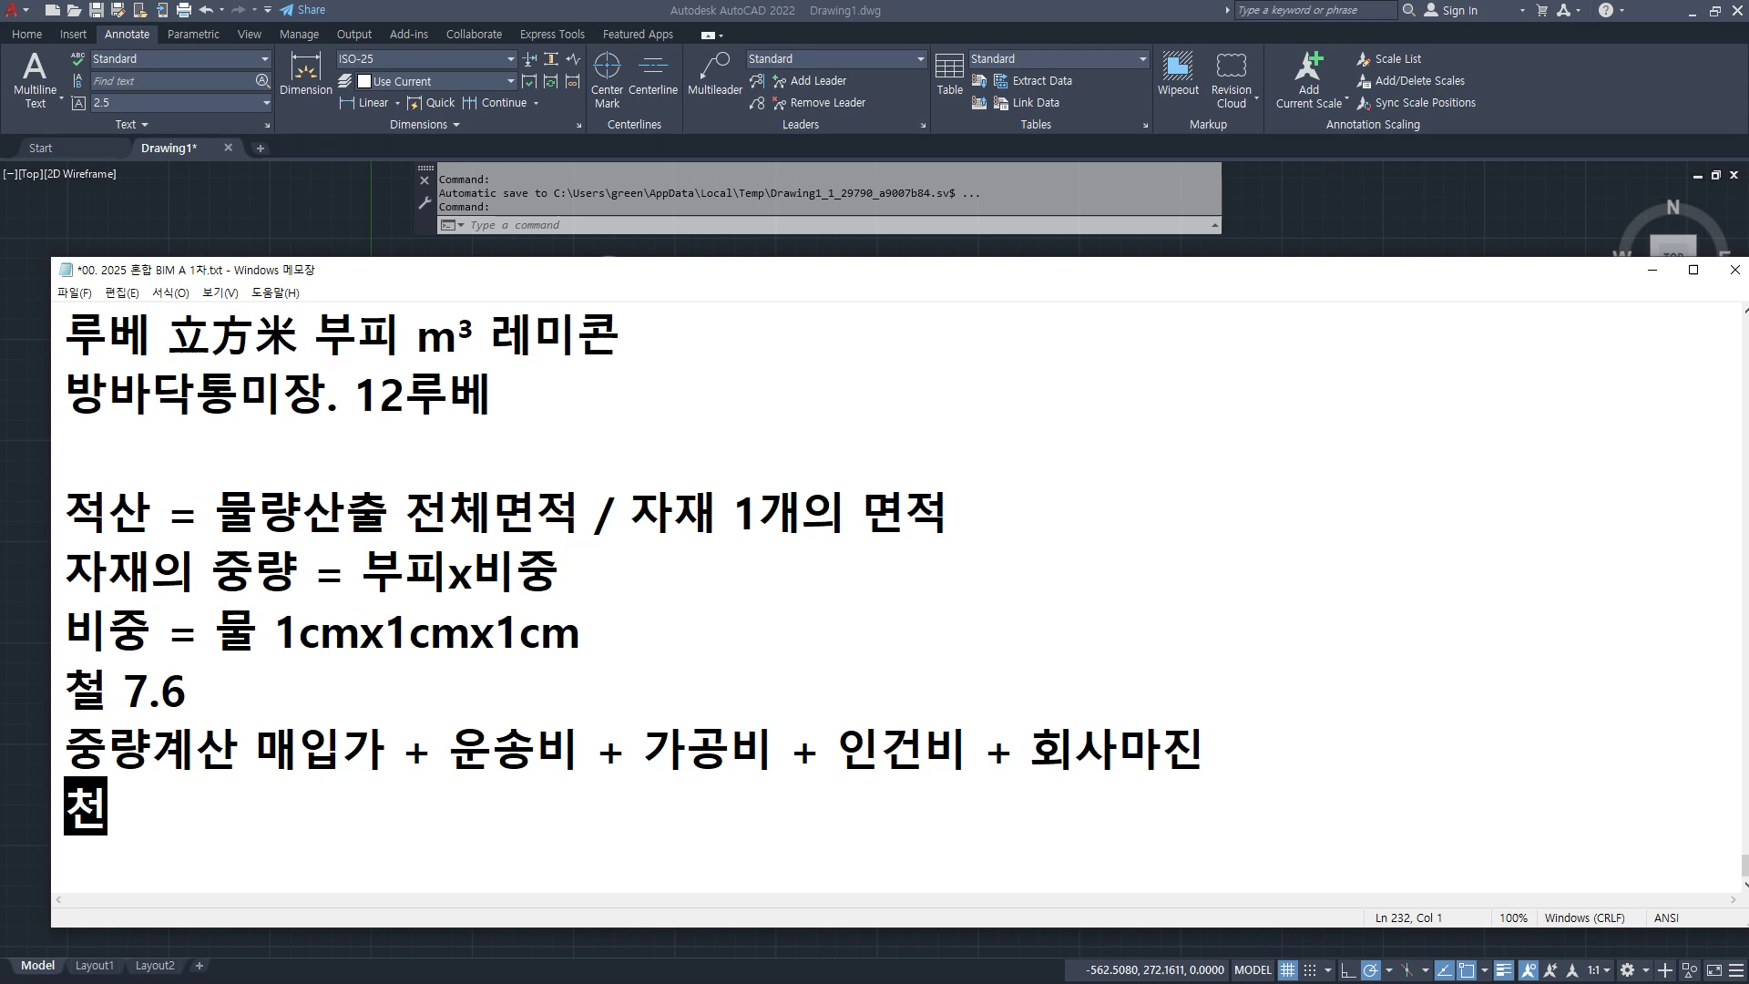
{"action": "type", "text": "정, 처ㄴ장"}
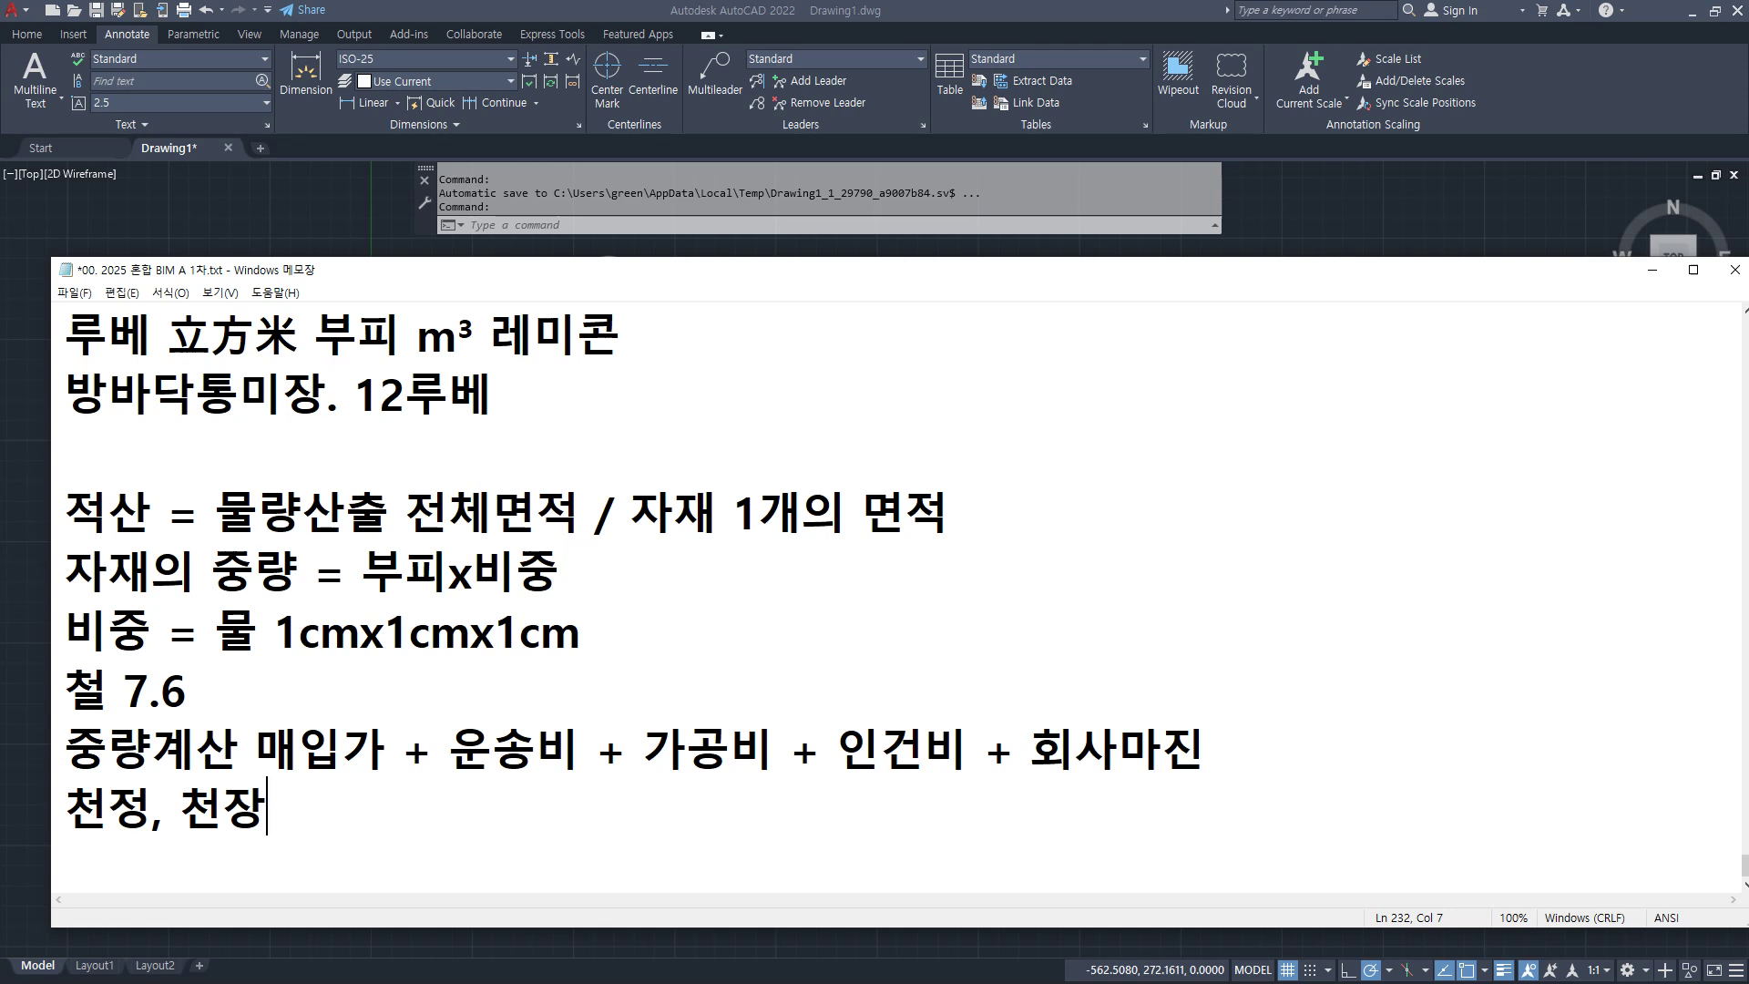
Step: Insert the remark "(일본식)" directly after "천정" in the ceiling terms line
{"action": "key", "text": "Left"}
{"action": "key", "text": "Left"}
{"action": "key", "text": "Left"}
{"action": "key", "text": "Left"}
{"action": "type", "text": "("}
{"action": "type", "text": "dlf"}
{"action": "key", "text": "BackSpace"}
{"action": "key", "text": "BackSpace"}
{"action": "key", "text": "BackSpace"}
{"action": "type", "text": "일본시"}
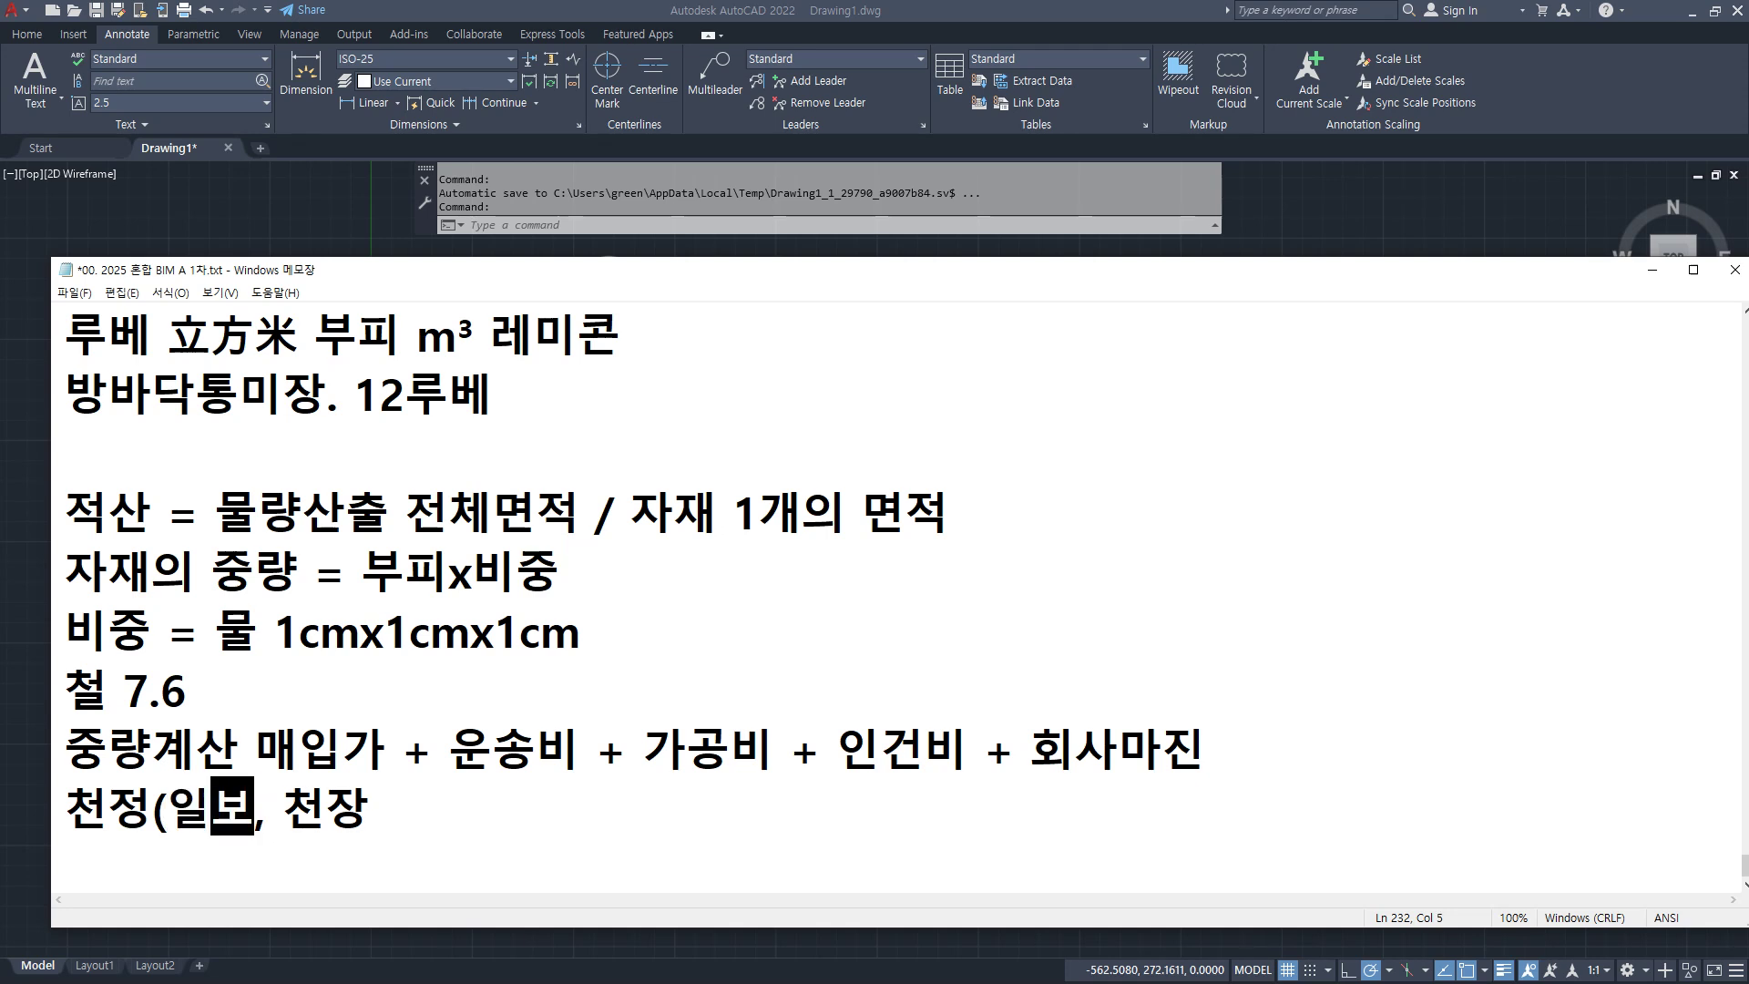
{"action": "type", "text": "ㄱ)"}
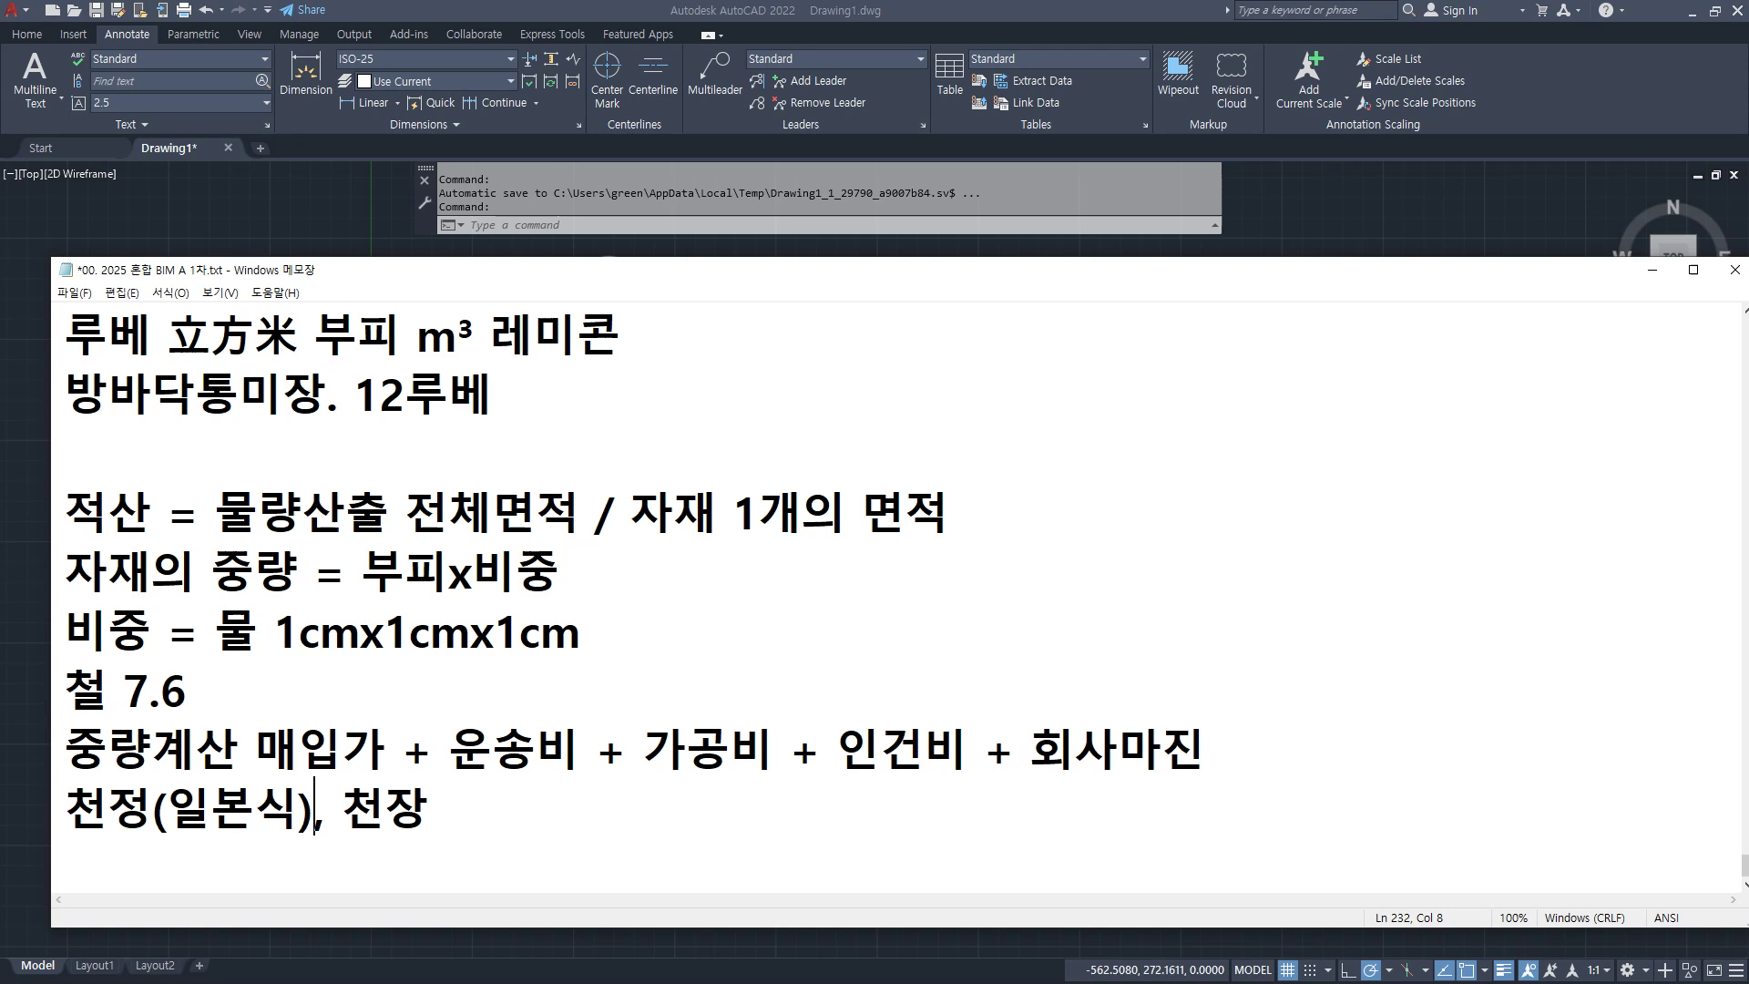
Step: Append ", 반자" to the end of the ceiling terms line
{"action": "left_click", "coordinate": [429, 806]}
{"action": "type", "text": ", 밙"}
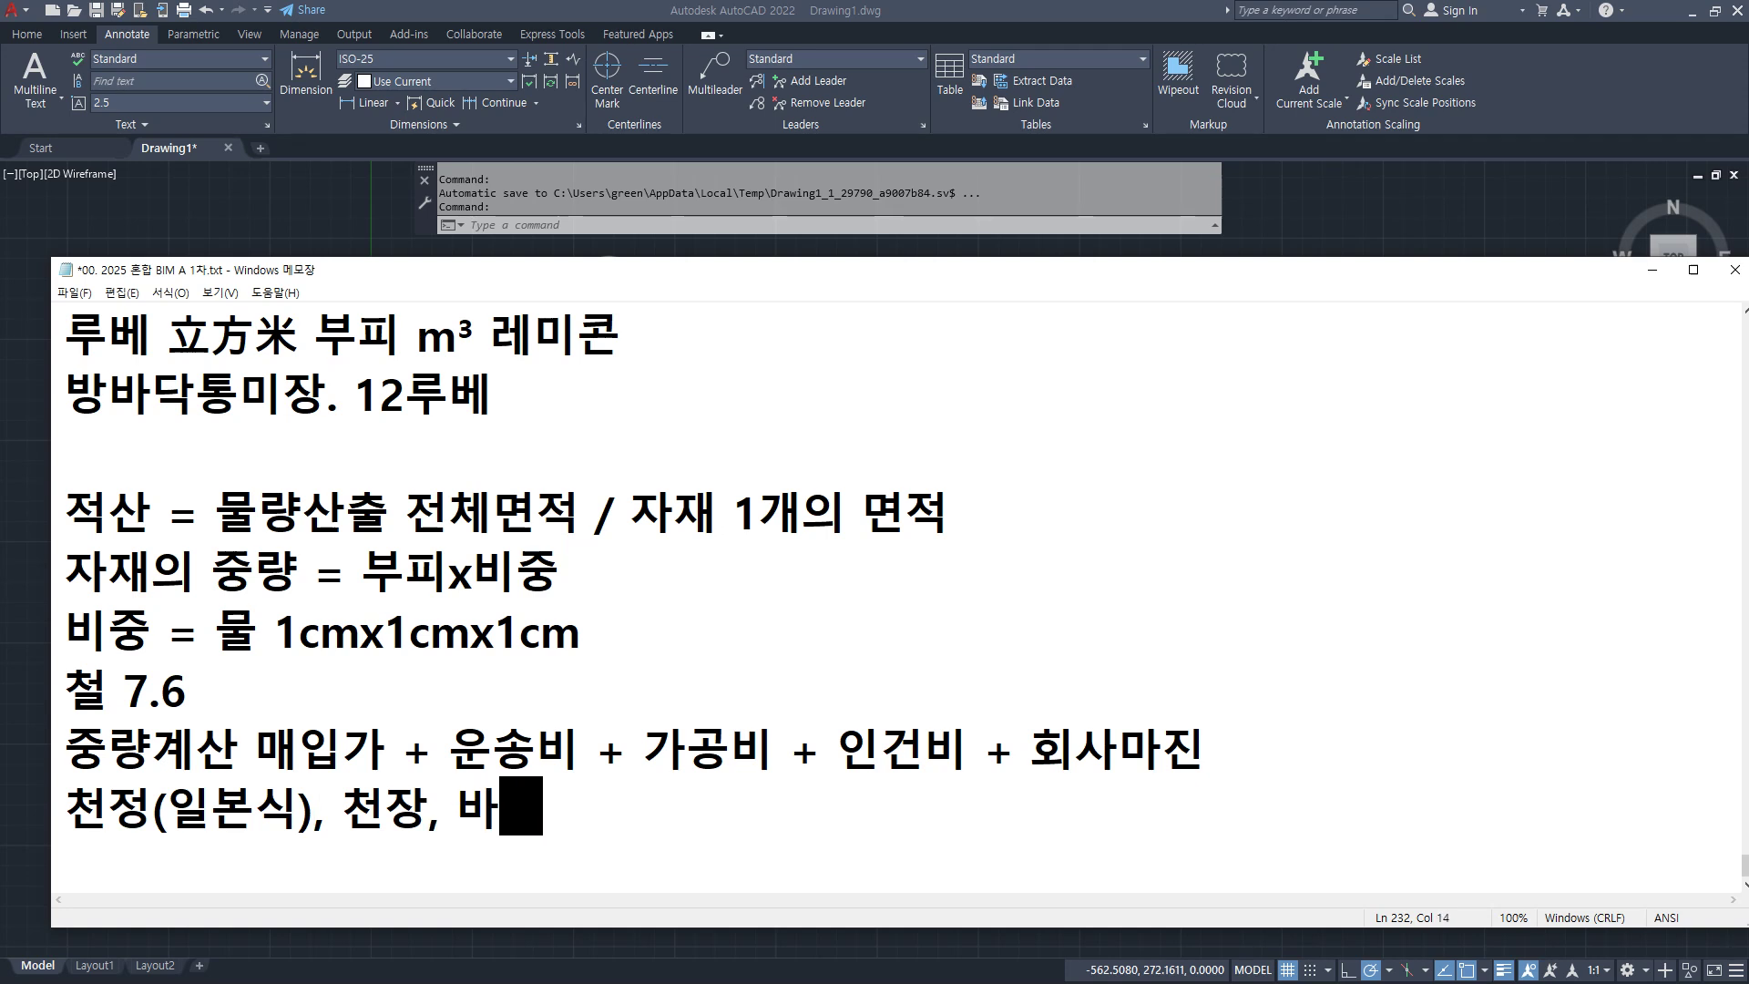
{"action": "type", "text": "자"}
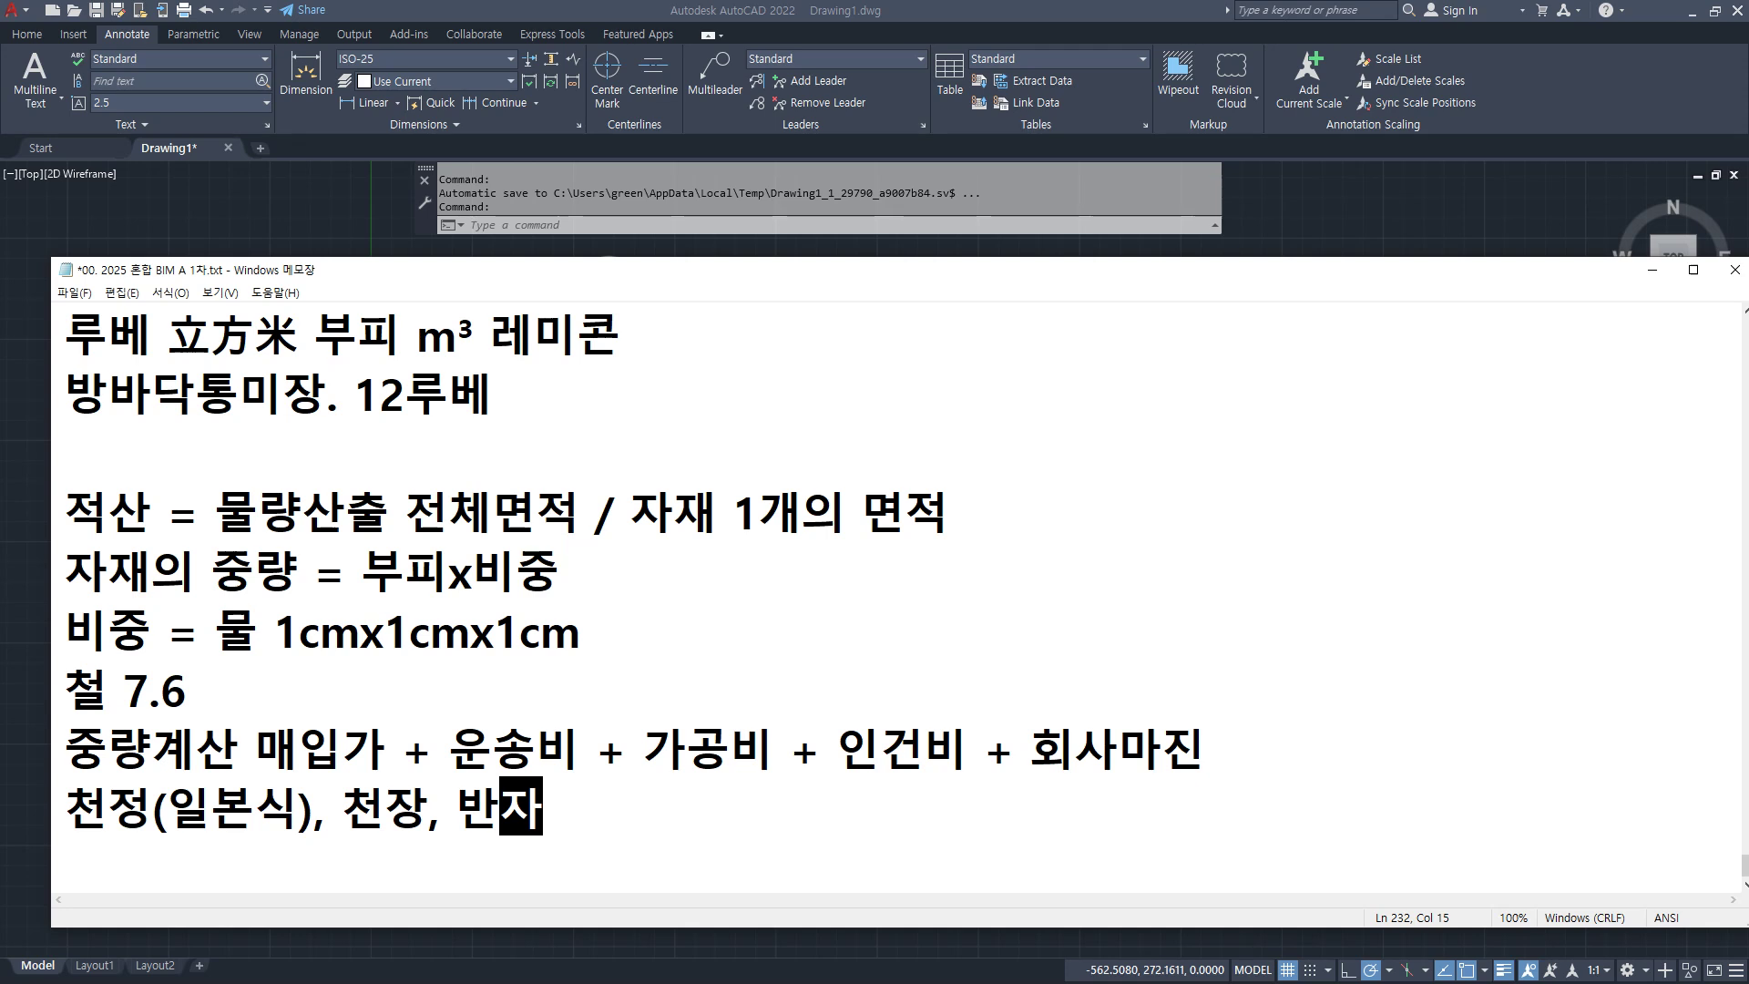
Step: Write the ceiling height terms "천장높이, 실링높이, 반자높이" on the next line
{"action": "key", "text": "Return"}
{"action": "type", "text": "천"}
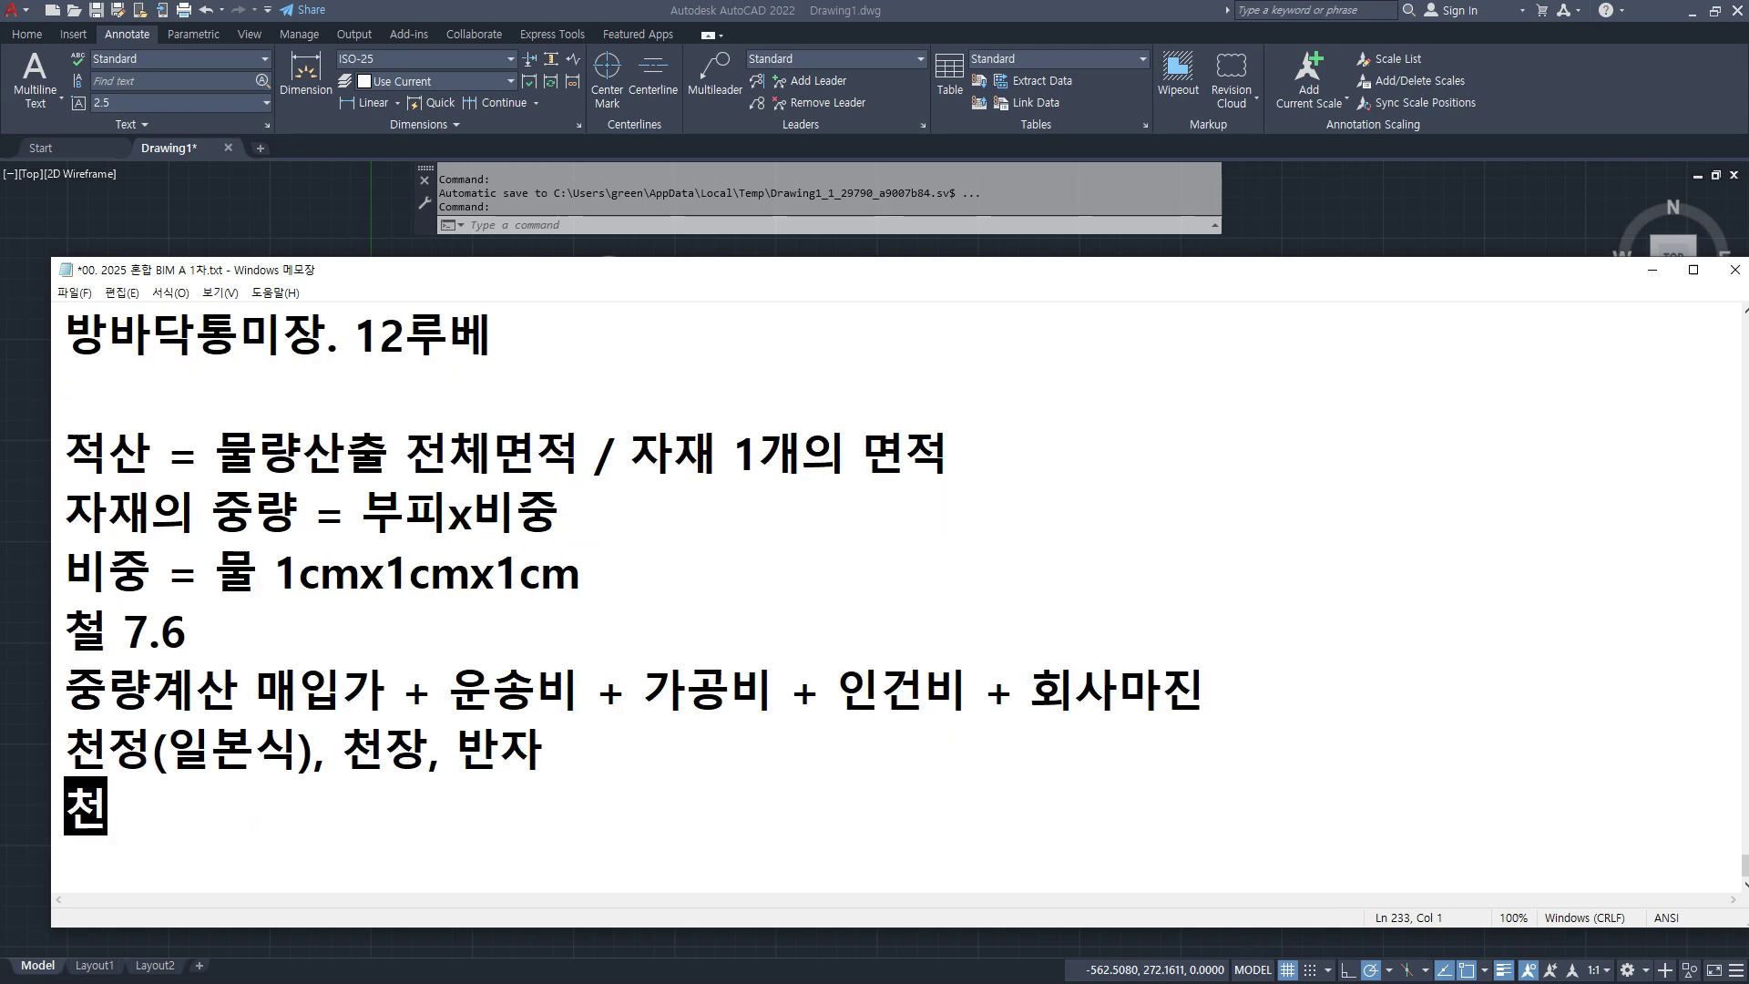
{"action": "type", "text": "자ㅇ높이, "}
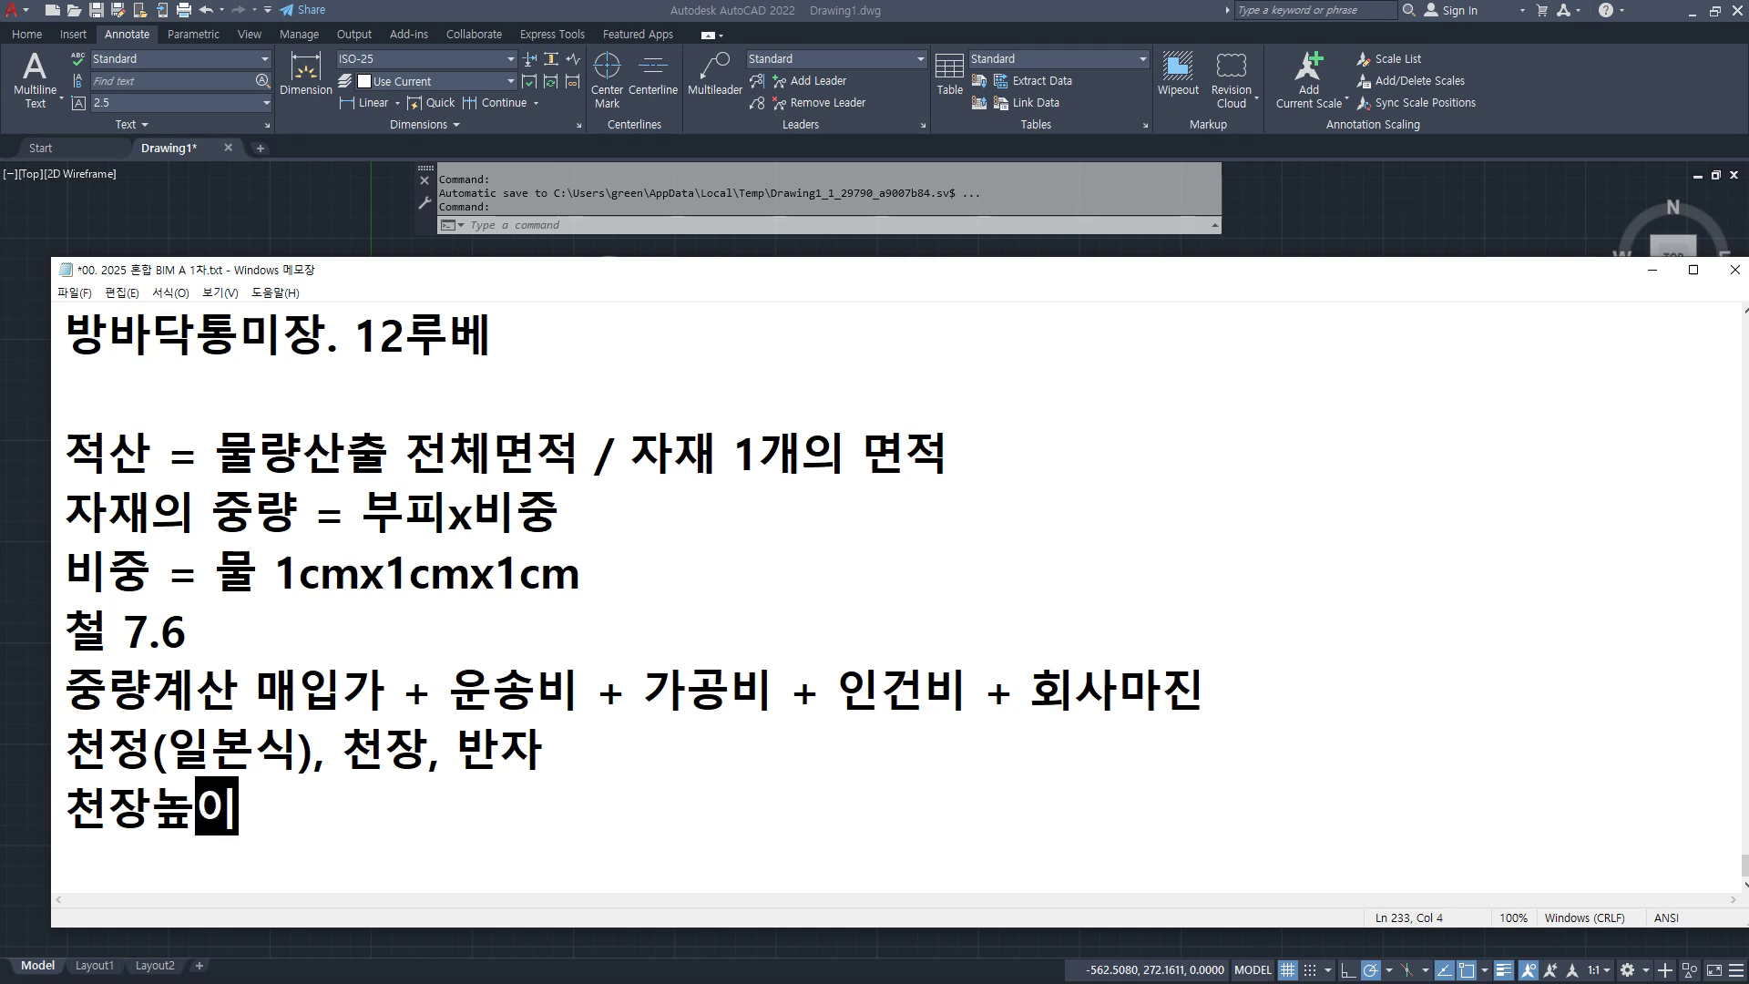
{"action": "type", "text": "실링"}
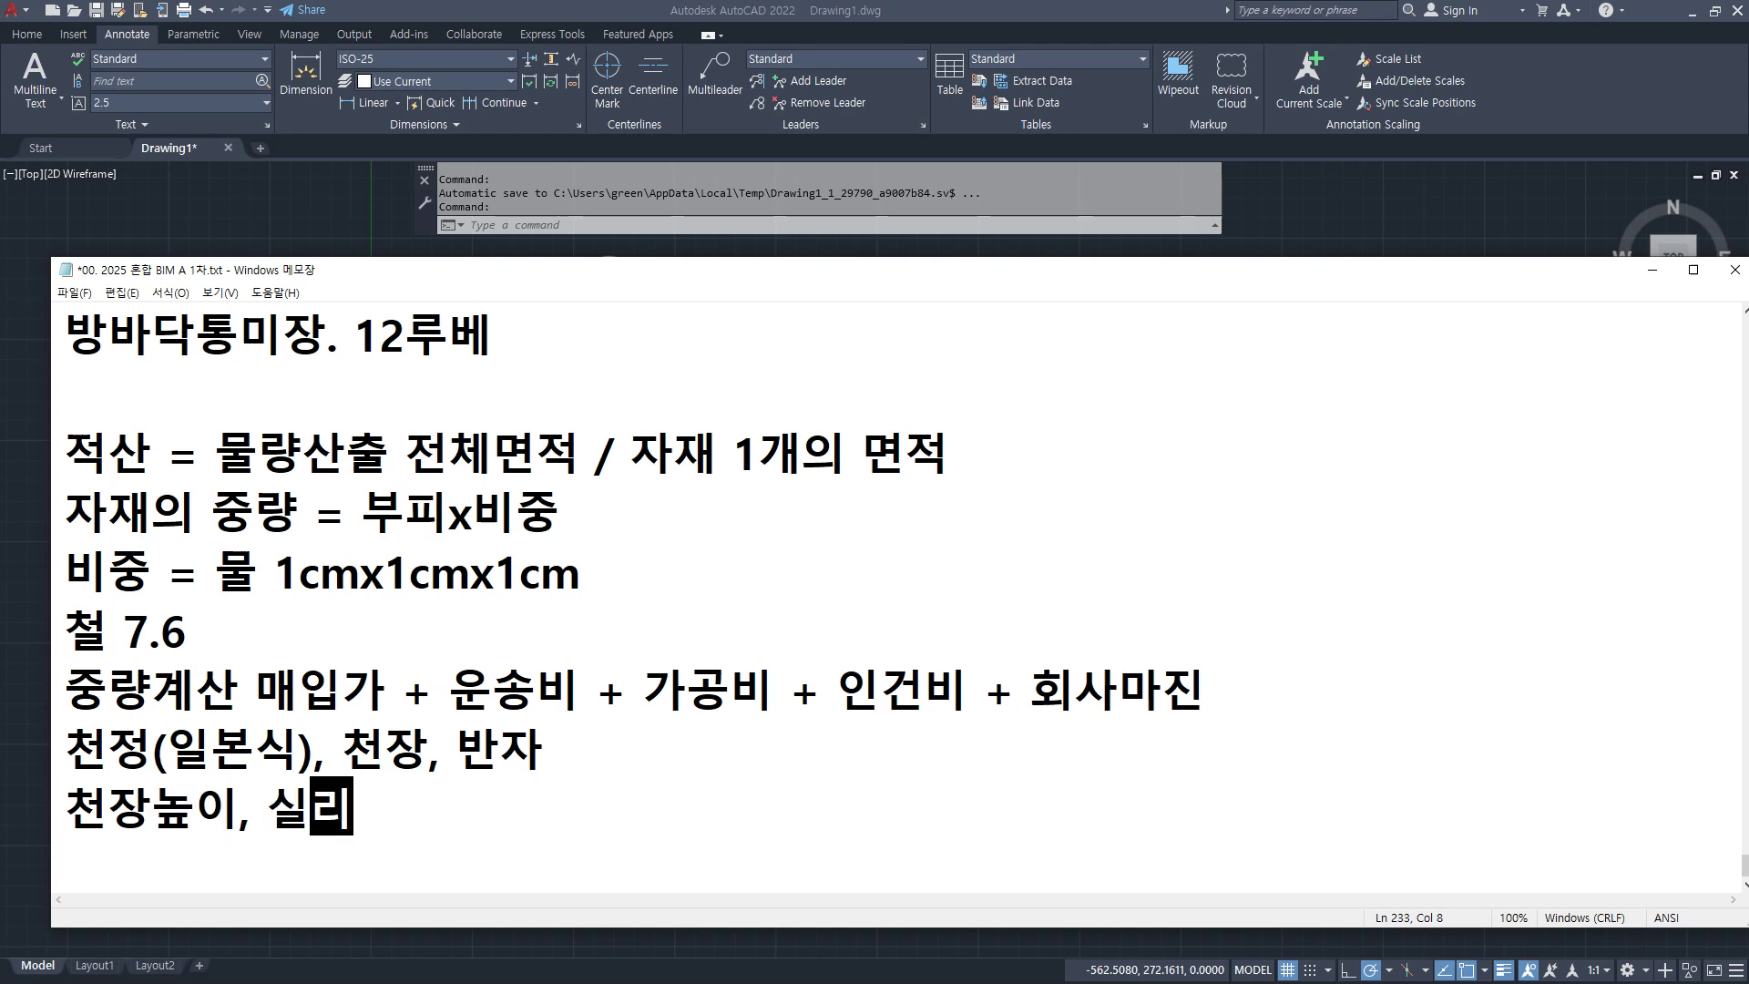
{"action": "type", "text": "높이"}
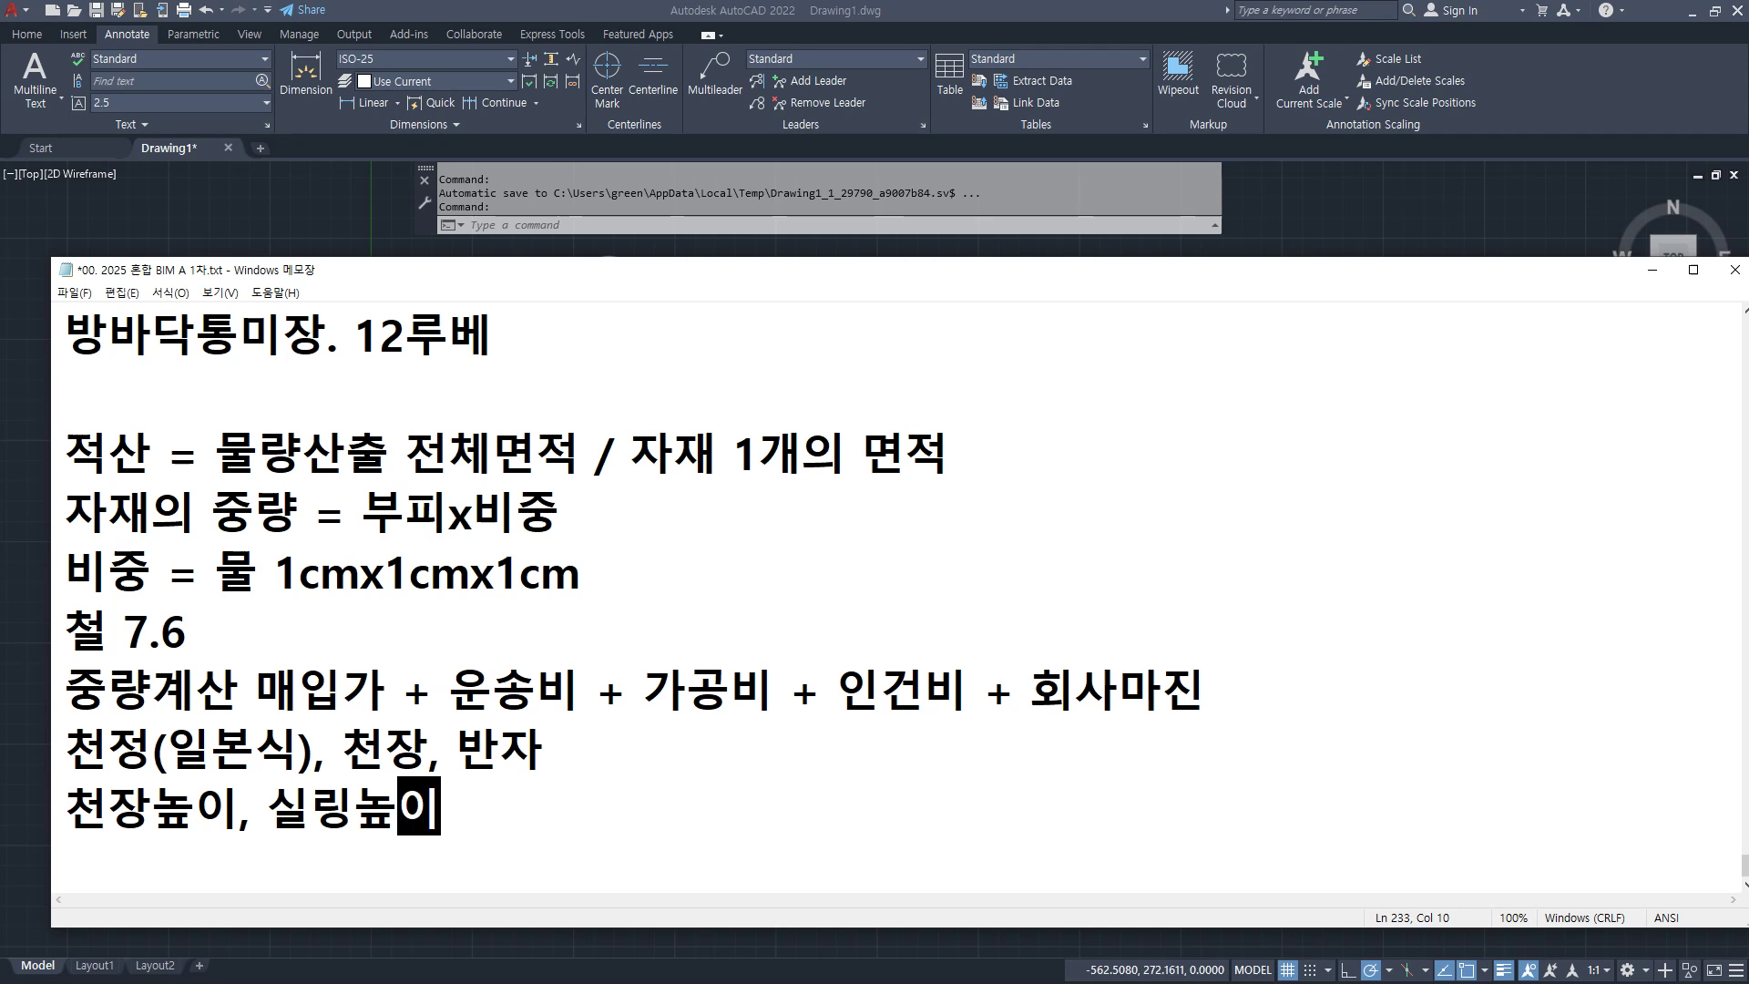
{"action": "type", "text": ", "}
{"action": "type", "text": "반자폰"}
{"action": "key", "text": "BackSpace"}
{"action": "key", "text": "BackSpace"}
{"action": "key", "text": "BackSpace"}
{"action": "type", "text": "높이"}
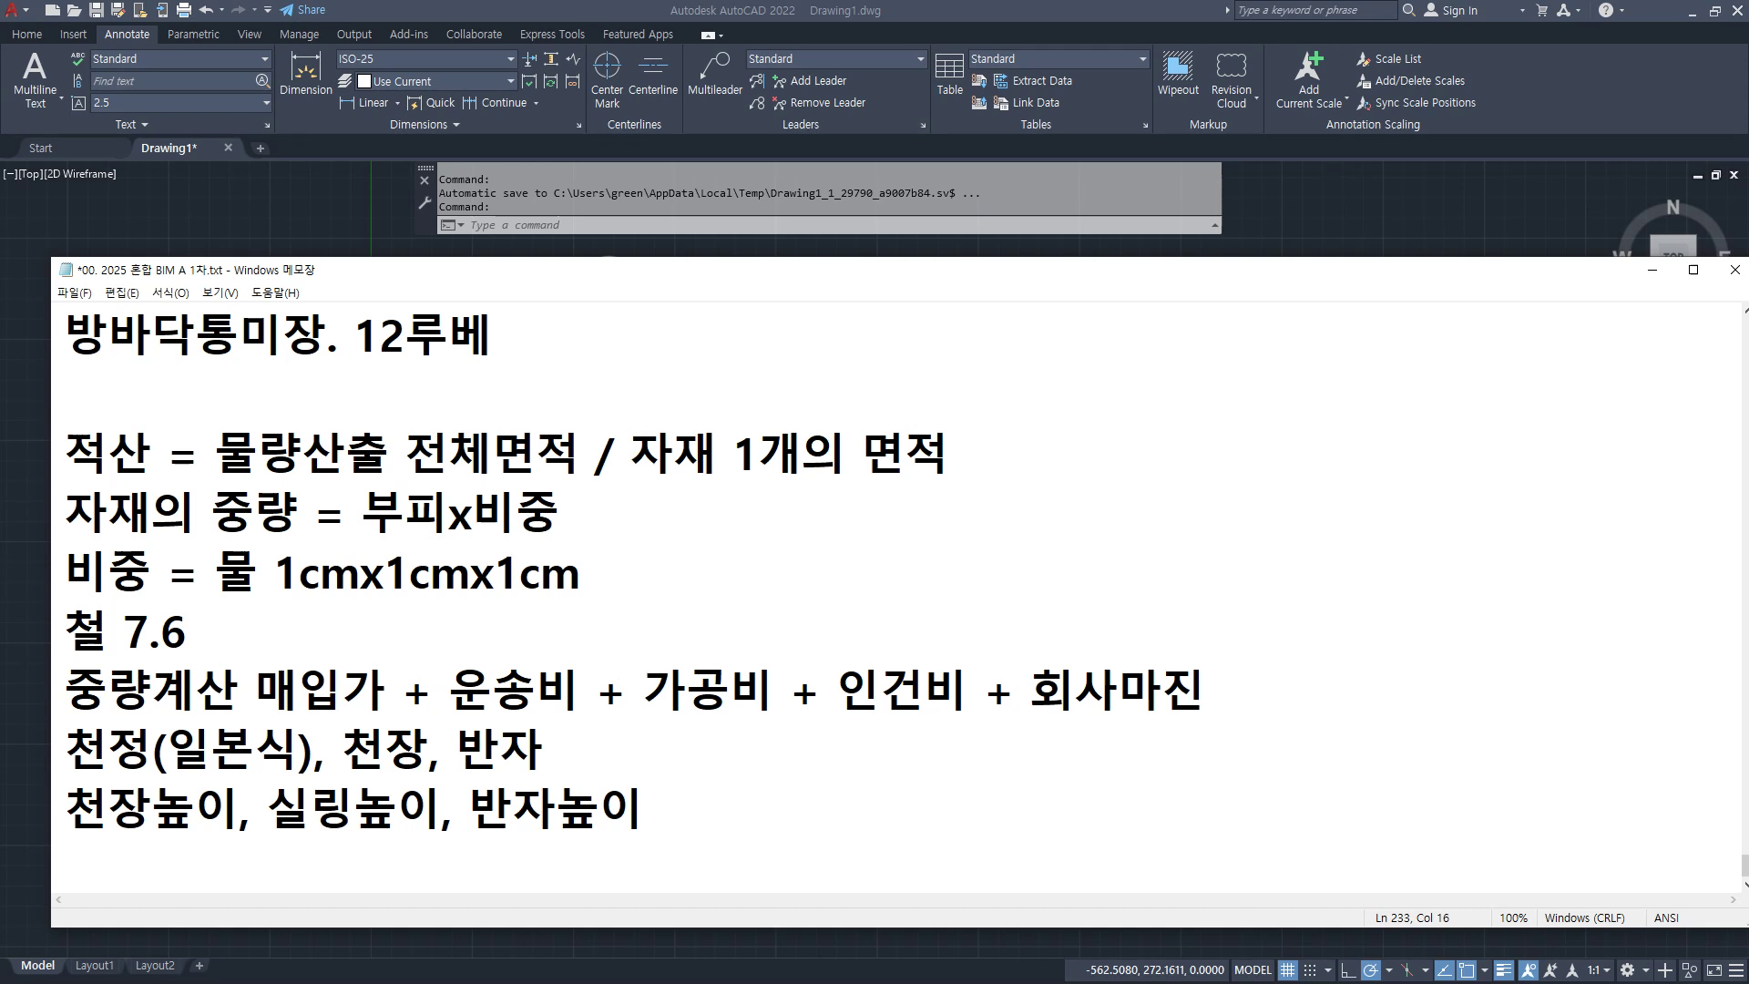
Step: Append the height value "=2,400" to the ceiling height terms line
{"action": "key", "text": "Hangul_Hanja"}
{"action": "key", "text": "Escape"}
{"action": "type", "text": "="}
{"action": "type", "text": "2400"}
{"action": "key", "text": "Left"}
{"action": "key", "text": "Left"}
{"action": "key", "text": "Left"}
{"action": "type", "text": ","}
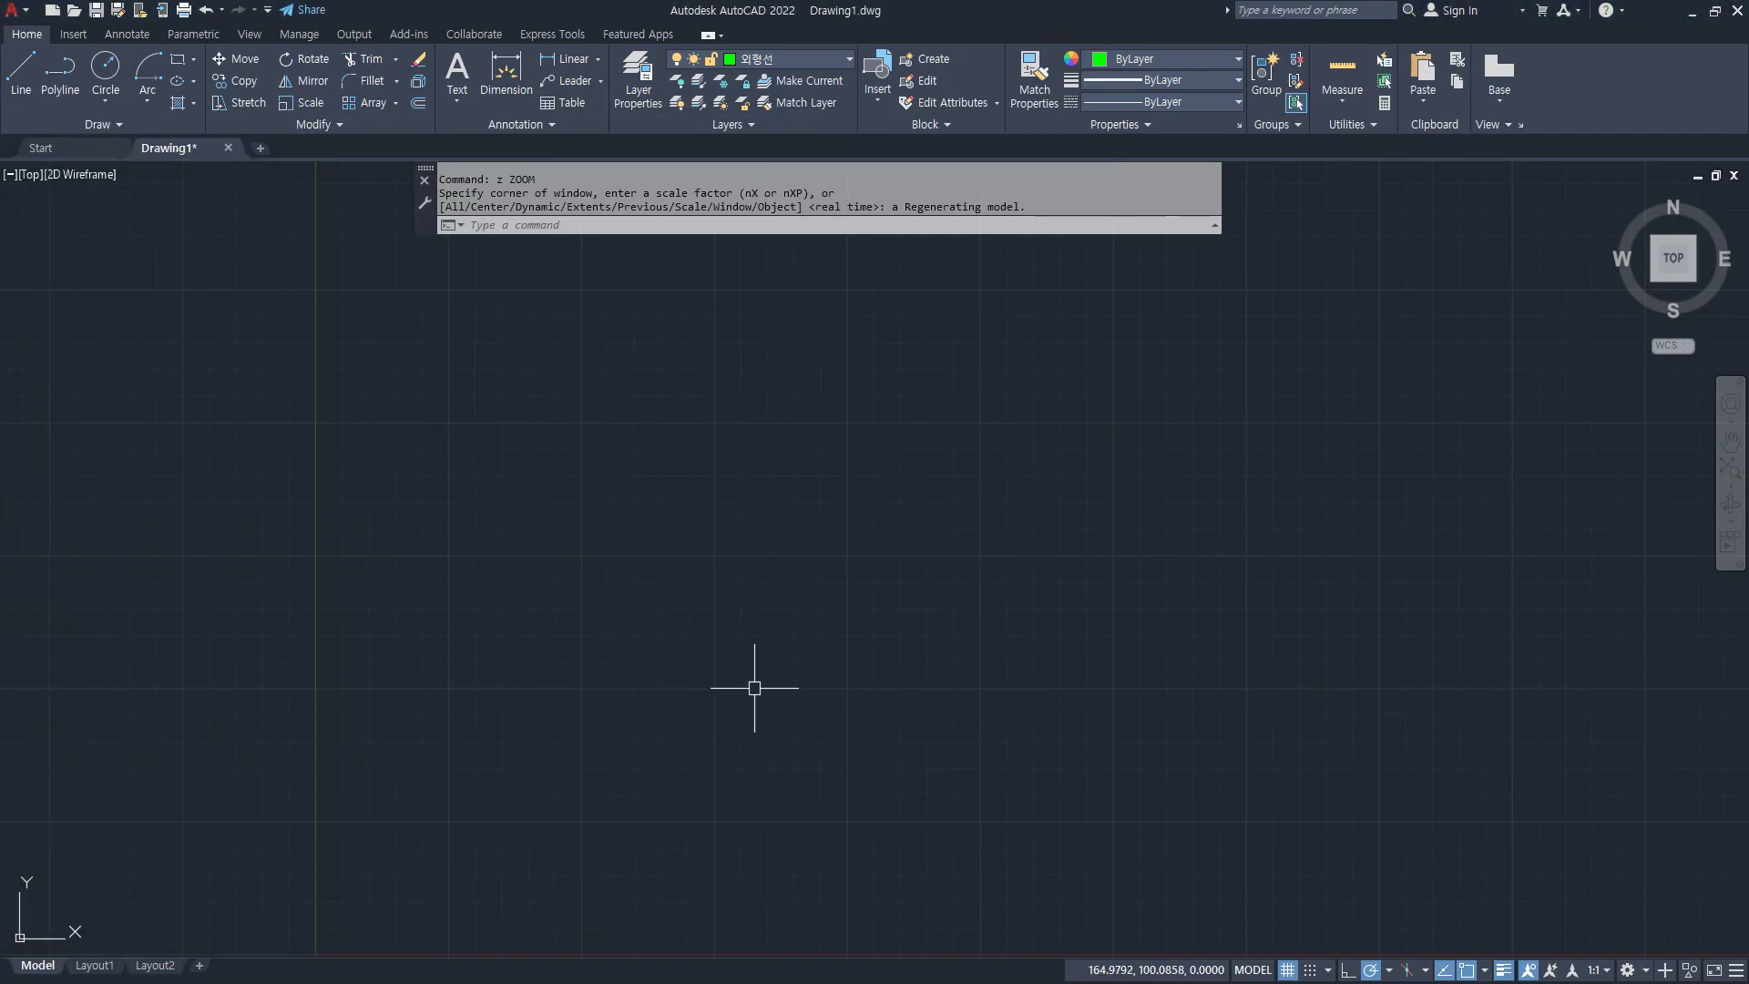
Step: Switch to AutoCAD and draw horizontal, vertical and 45° diagonal construction lines through one common point
{"action": "type", "text": "xl"}
{"action": "key", "text": "Return"}
{"action": "left_click", "coordinate": [794, 620]}
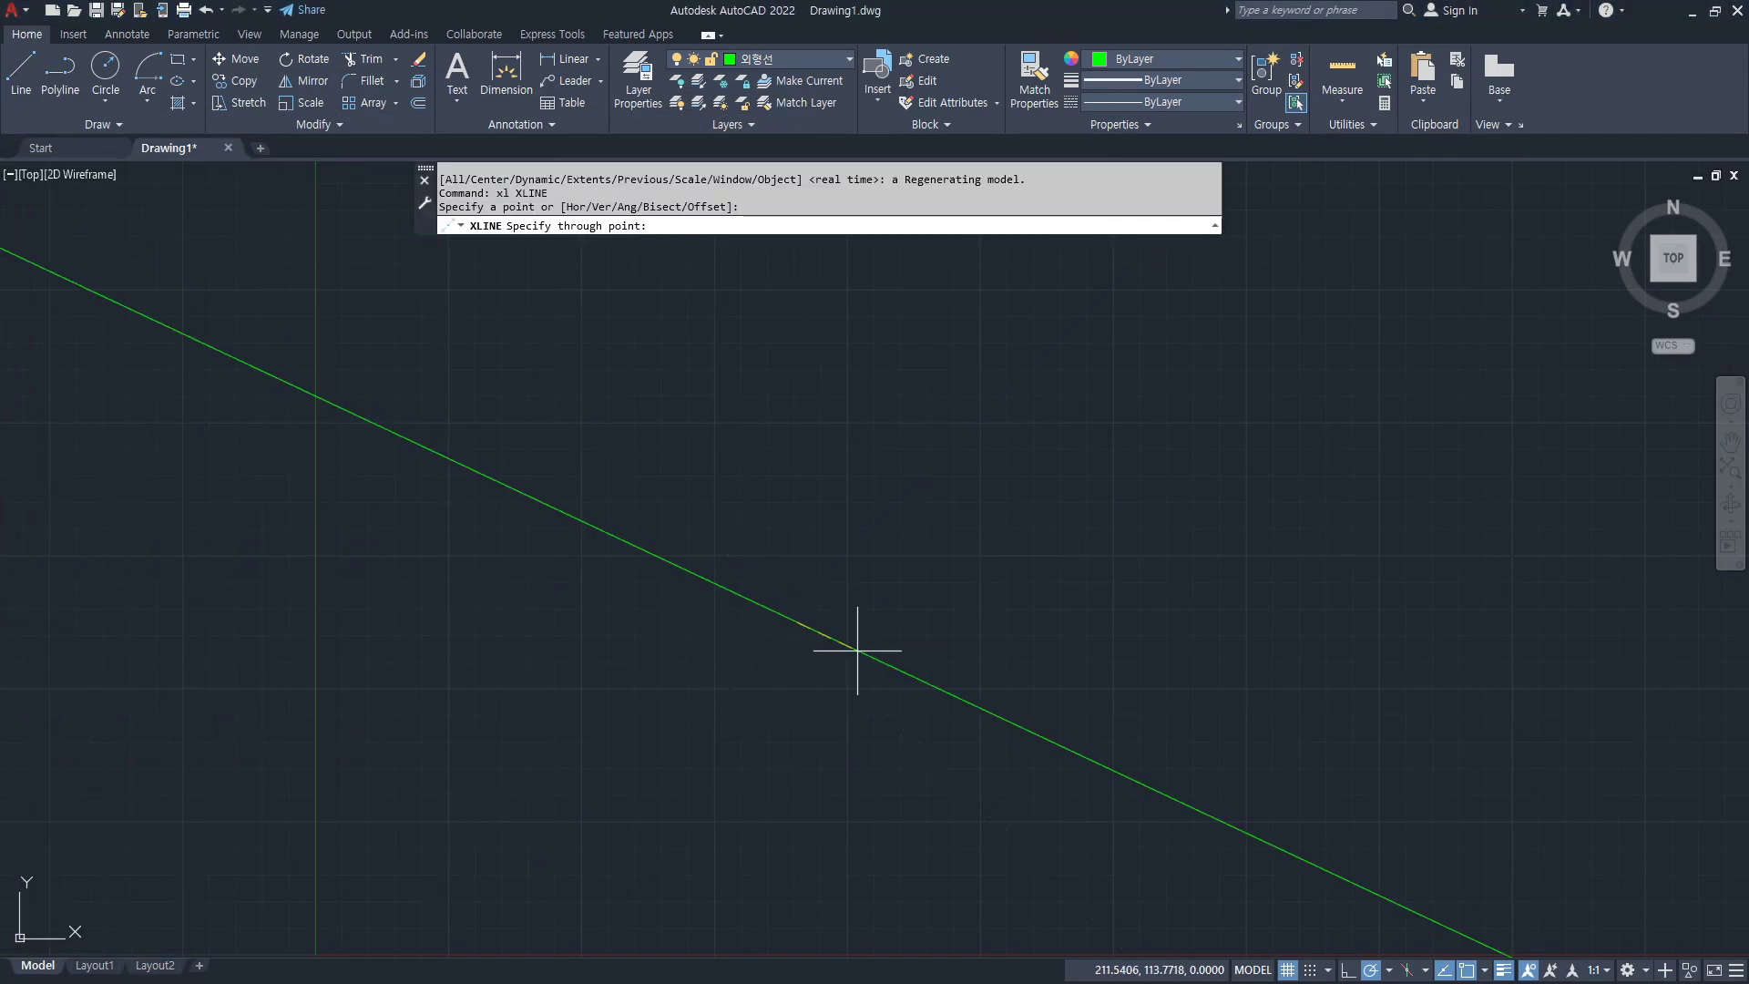
{"action": "left_click", "coordinate": [905, 623]}
{"action": "left_click", "coordinate": [797, 550]}
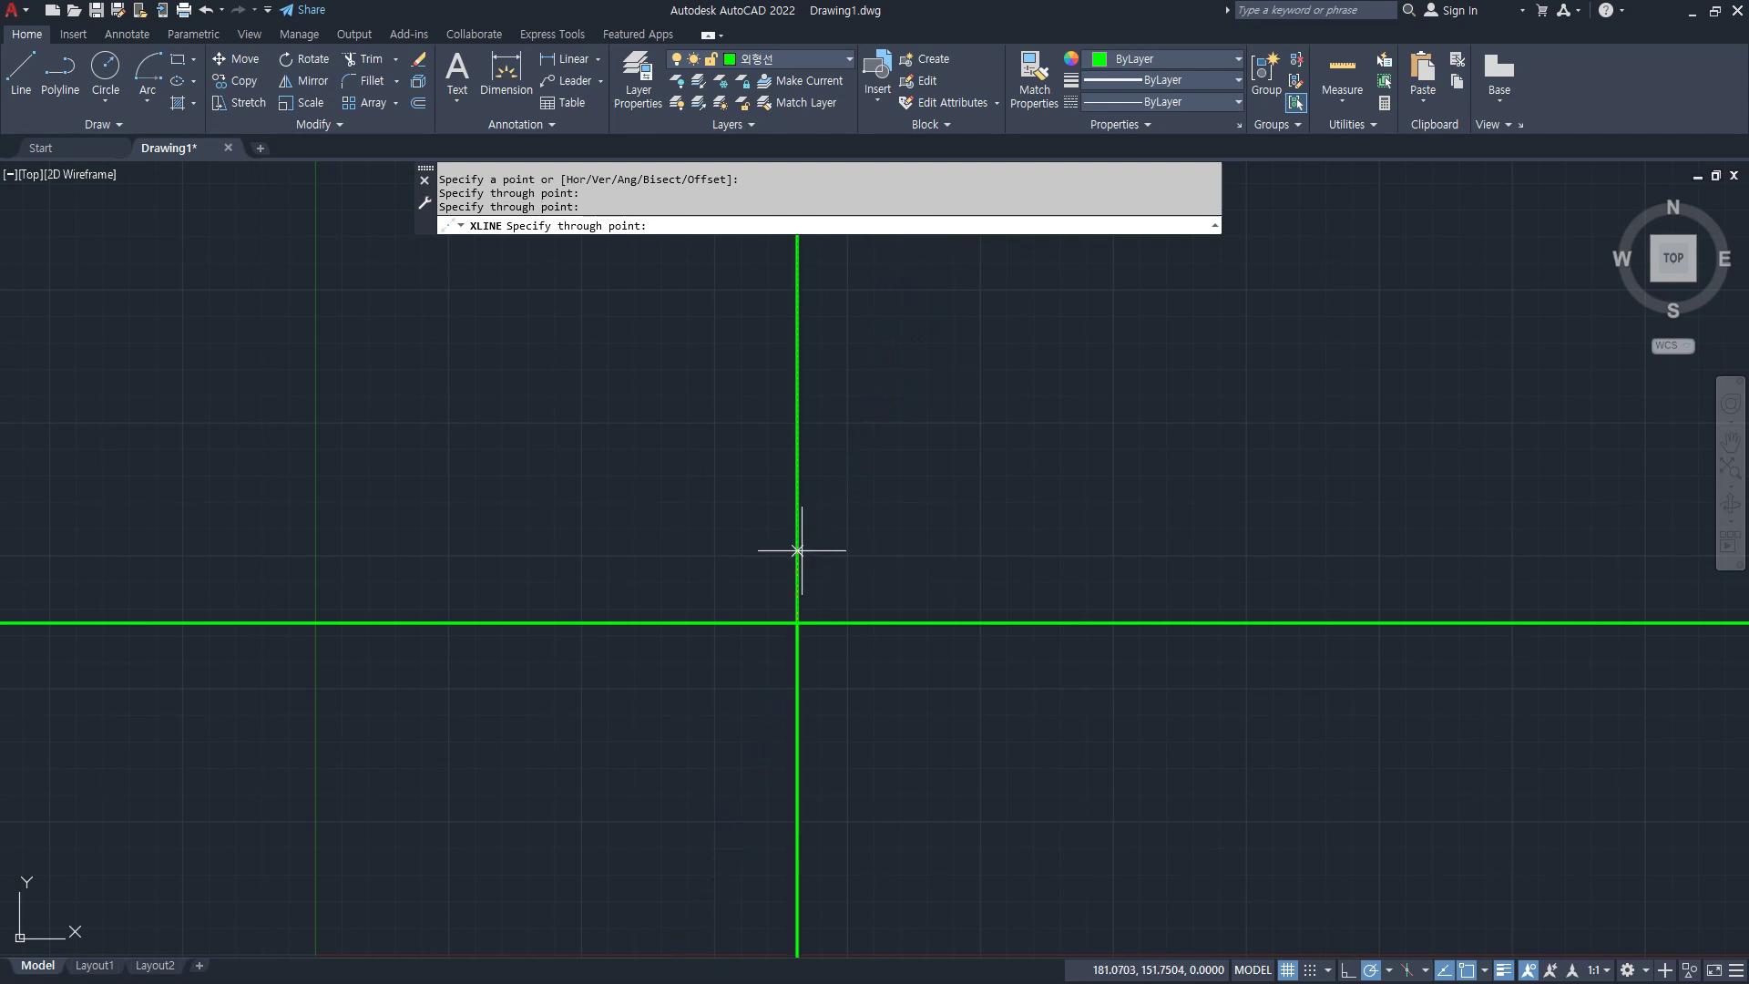
{"action": "left_click", "coordinate": [921, 492]}
{"action": "key", "text": "Return"}
Step: Trim away the part of the diagonal construction line below the common intersection
{"action": "type", "text": "tr"}
{"action": "key", "text": "Return"}
{"action": "left_click", "coordinate": [742, 676]}
{"action": "key", "text": "Return"}
Step: Offset the vertical construction line 120 to the left
{"action": "middle_click_drag", "start_coordinate": [629, 751], "coordinate": [804, 527]}
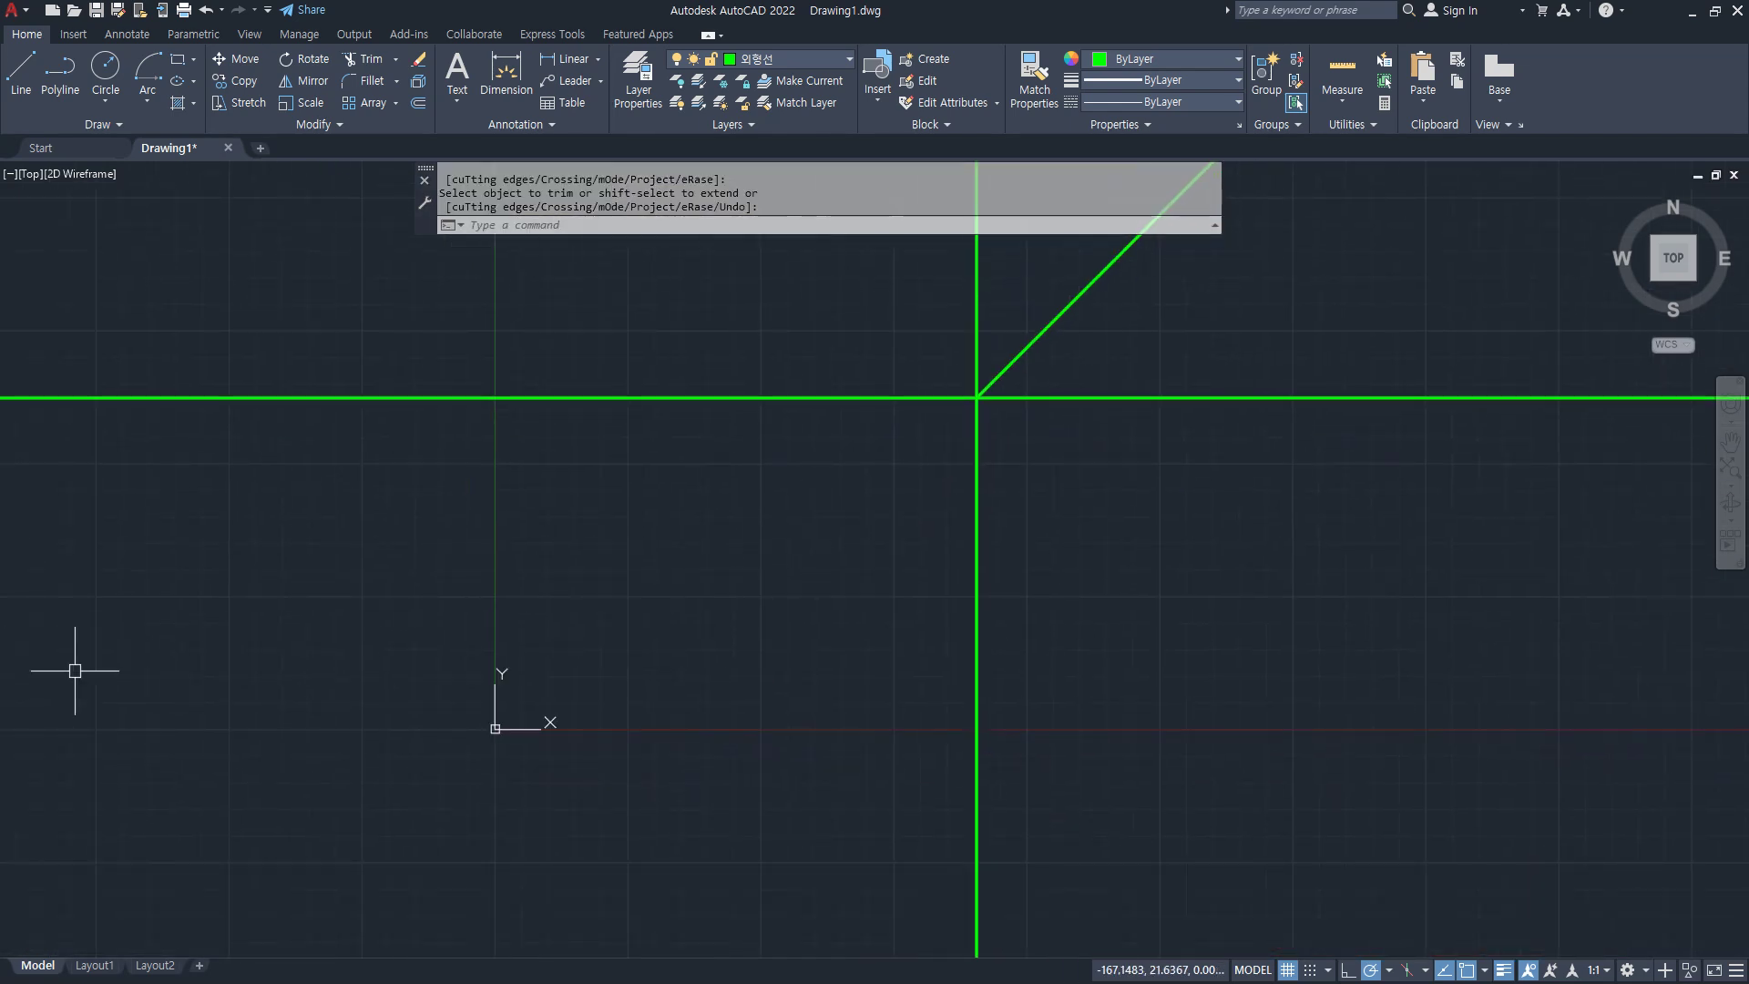
{"action": "type", "text": "o"}
{"action": "key", "text": "Return"}
{"action": "type", "text": "120"}
{"action": "key", "text": "Return"}
{"action": "left_click", "coordinate": [976, 538]}
{"action": "left_click", "coordinate": [827, 539]}
{"action": "key", "text": "Return"}
Step: Offset the new left vertical line another 70 to the left
{"action": "key", "text": "Return"}
{"action": "type", "text": "7"}
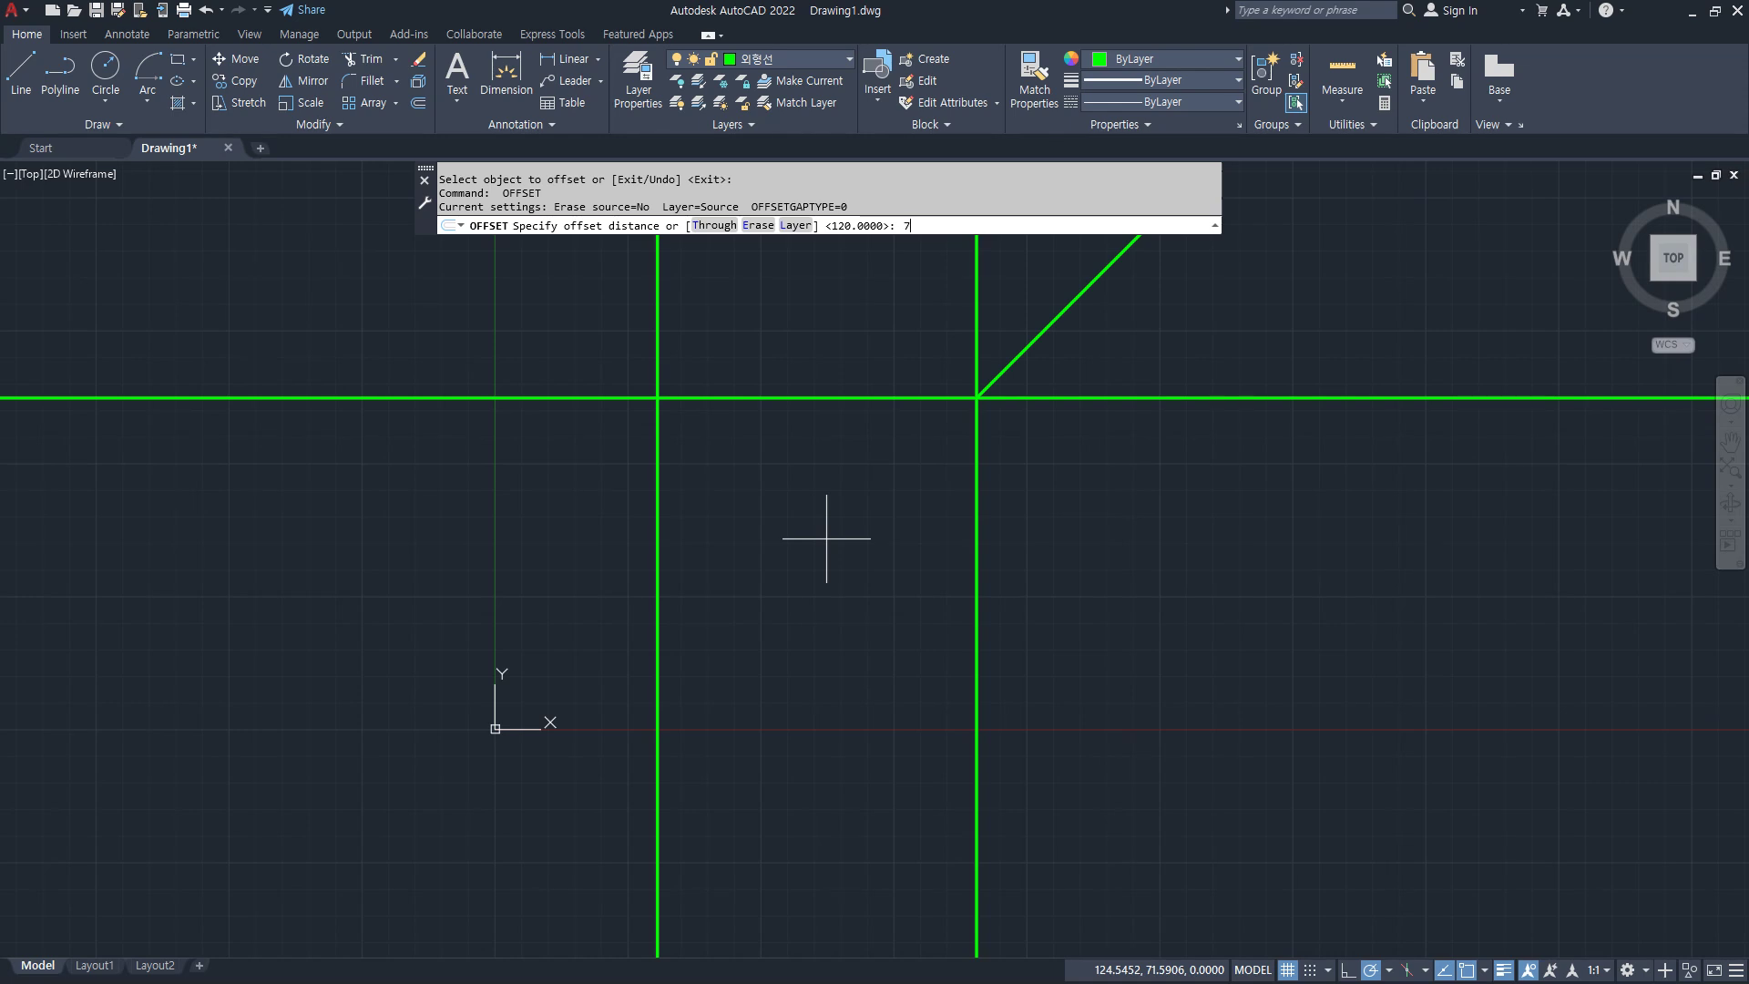
{"action": "type", "text": "0"}
{"action": "key", "text": "Return"}
{"action": "left_click", "coordinate": [655, 503]}
{"action": "left_click", "coordinate": [565, 521]}
{"action": "key", "text": "Return"}
Step: Move all the construction lines together up and to the right, farther from the origin
{"action": "type", "text": "m"}
{"action": "key", "text": "Return"}
{"action": "left_click", "coordinate": [1288, 528]}
{"action": "left_click", "coordinate": [215, 337]}
{"action": "key", "text": "Return"}
{"action": "left_click", "coordinate": [183, 637]}
{"action": "left_click", "coordinate": [579, 472]}
{"action": "middle_click_drag", "start_coordinate": [580, 472], "coordinate": [272, 661]}
Step: Offset the horizontal construction line 100 downward
{"action": "key", "text": "Return"}
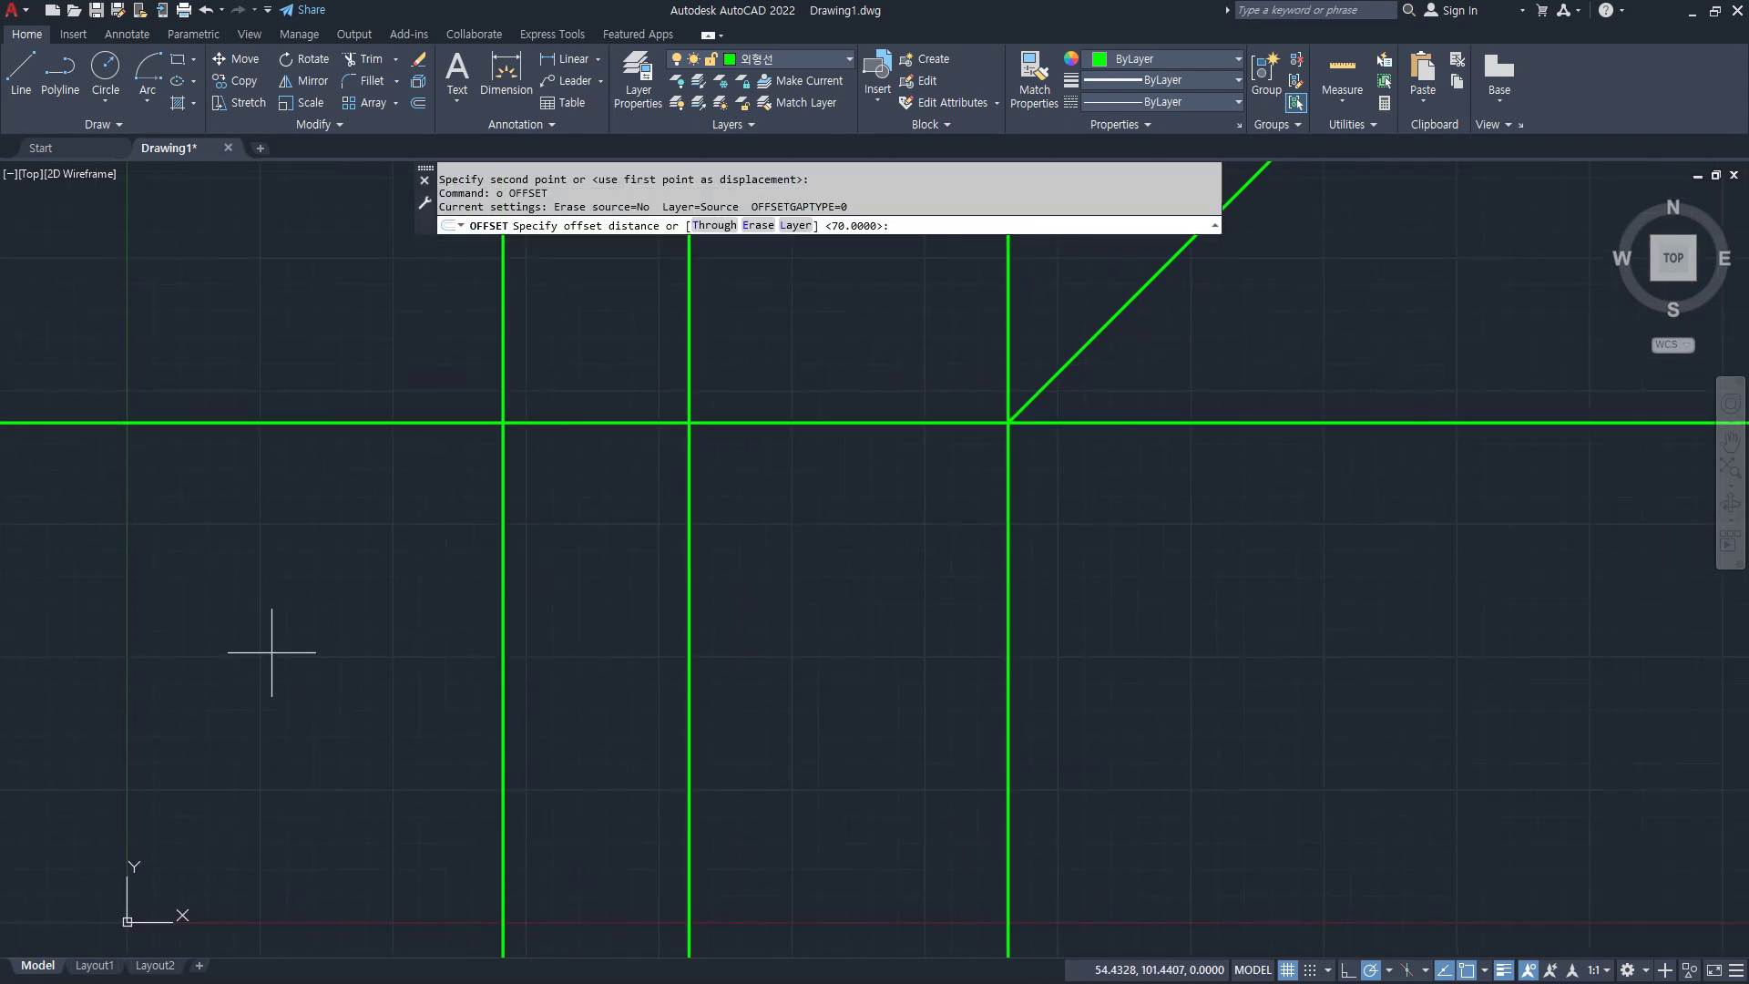
{"action": "type", "text": "100"}
{"action": "key", "text": "Return"}
{"action": "left_click", "coordinate": [381, 424]}
{"action": "left_click", "coordinate": [360, 588]}
{"action": "key", "text": "Return"}
Step: Trim the vertical lines below the lower horizontal and the horizontal lines left of the leftmost vertical
{"action": "type", "text": "tr"}
{"action": "key", "text": "Return"}
{"action": "left_click", "coordinate": [401, 809]}
{"action": "left_click", "coordinate": [1121, 785]}
{"action": "key", "text": "Return"}
{"action": "left_click", "coordinate": [391, 292]}
{"action": "left_click", "coordinate": [363, 774]}
{"action": "key", "text": "Return"}
Step: Draw a horizontal line from left of the verticals to the diagonal, continuing straight down to the lower horizontal line
{"action": "scroll", "coordinate": [363, 820], "scroll_direction": "down", "scroll_amount": 2}
{"action": "middle_click_drag", "start_coordinate": [527, 677], "coordinate": [487, 695]}
{"action": "key", "text": "Return"}
{"action": "type", "text": "l"}
{"action": "key", "text": "Return"}
{"action": "left_click", "coordinate": [320, 457]}
{"action": "left_click", "coordinate": [857, 459]}
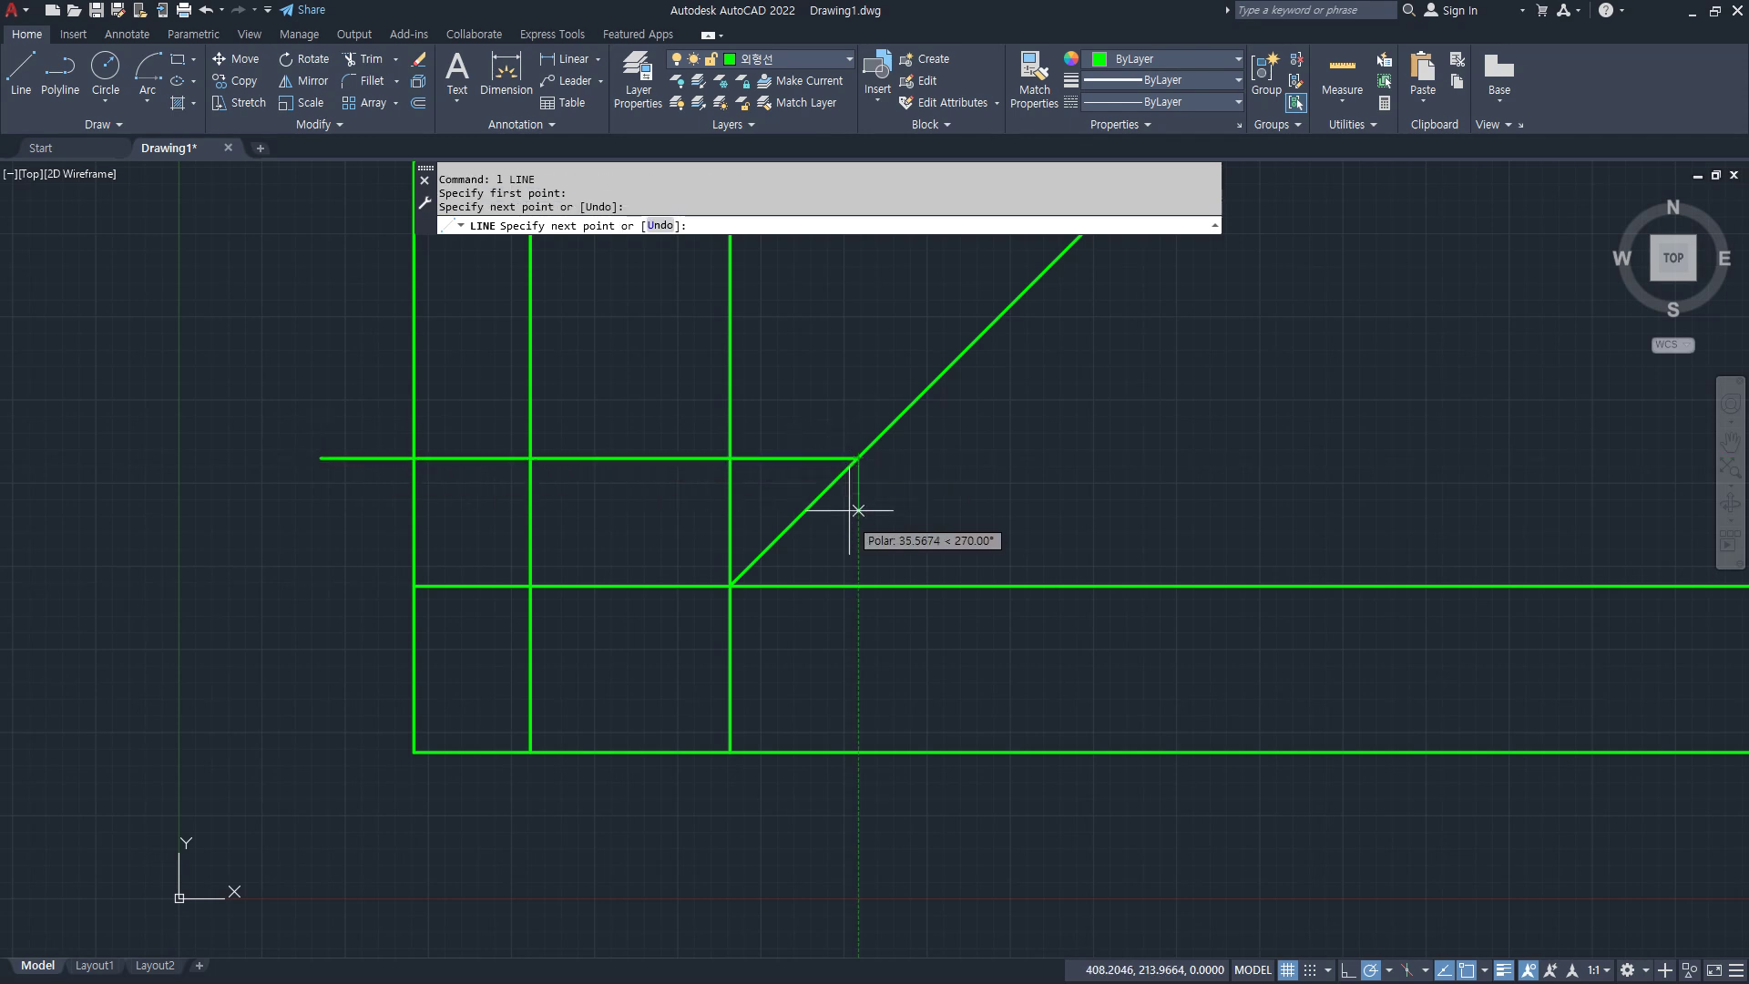
{"action": "left_click", "coordinate": [857, 752]}
{"action": "key", "text": "Return"}
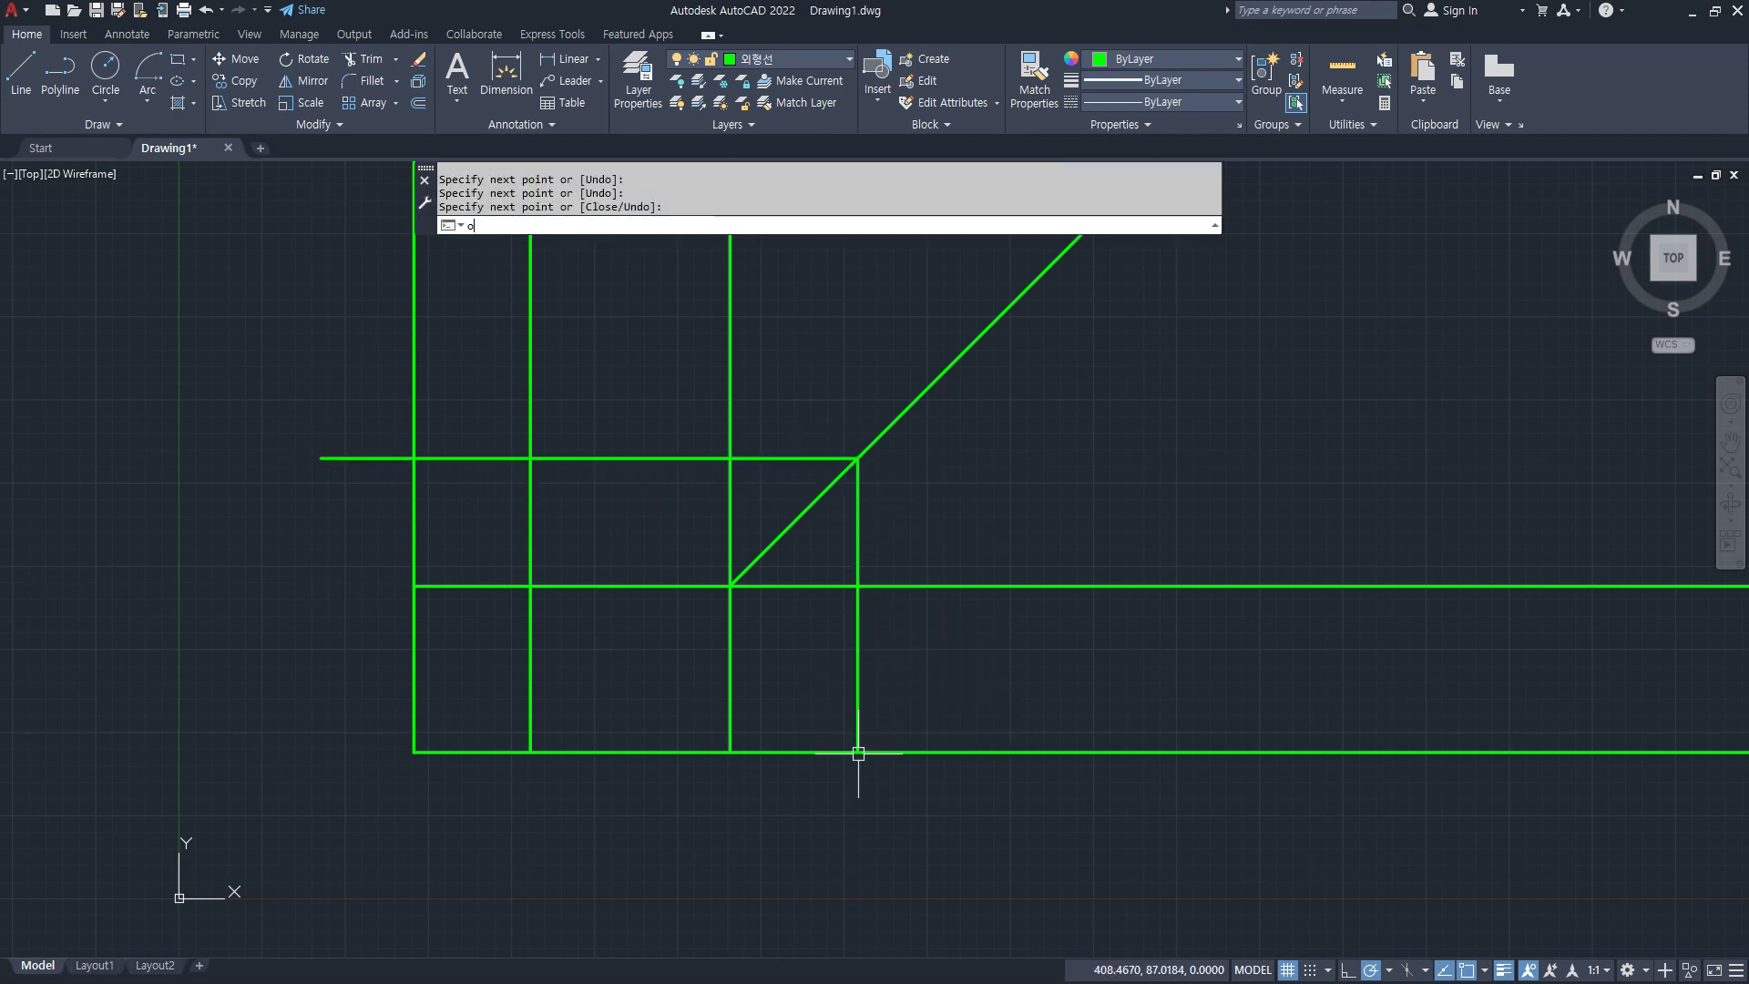
Step: Offset the projected vertical line twice to the right and the projected horizontal line twice upward, each by 55
{"action": "type", "text": "o"}
{"action": "key", "text": "Return"}
{"action": "type", "text": "55"}
{"action": "key", "text": "Return"}
{"action": "left_click", "coordinate": [857, 670]}
{"action": "left_click", "coordinate": [928, 649]}
{"action": "left_click", "coordinate": [949, 644]}
{"action": "left_click", "coordinate": [970, 638]}
{"action": "left_click", "coordinate": [696, 457]}
{"action": "left_click", "coordinate": [665, 353]}
{"action": "left_click", "coordinate": [658, 366]}
{"action": "left_click", "coordinate": [656, 314]}
{"action": "key", "text": "Return"}
Step: Fillet the rightmost vertical line and the diagonal into a sharp corner
{"action": "type", "text": "f"}
{"action": "key", "text": "Return"}
{"action": "left_click", "coordinate": [1044, 493]}
{"action": "left_click", "coordinate": [982, 334]}
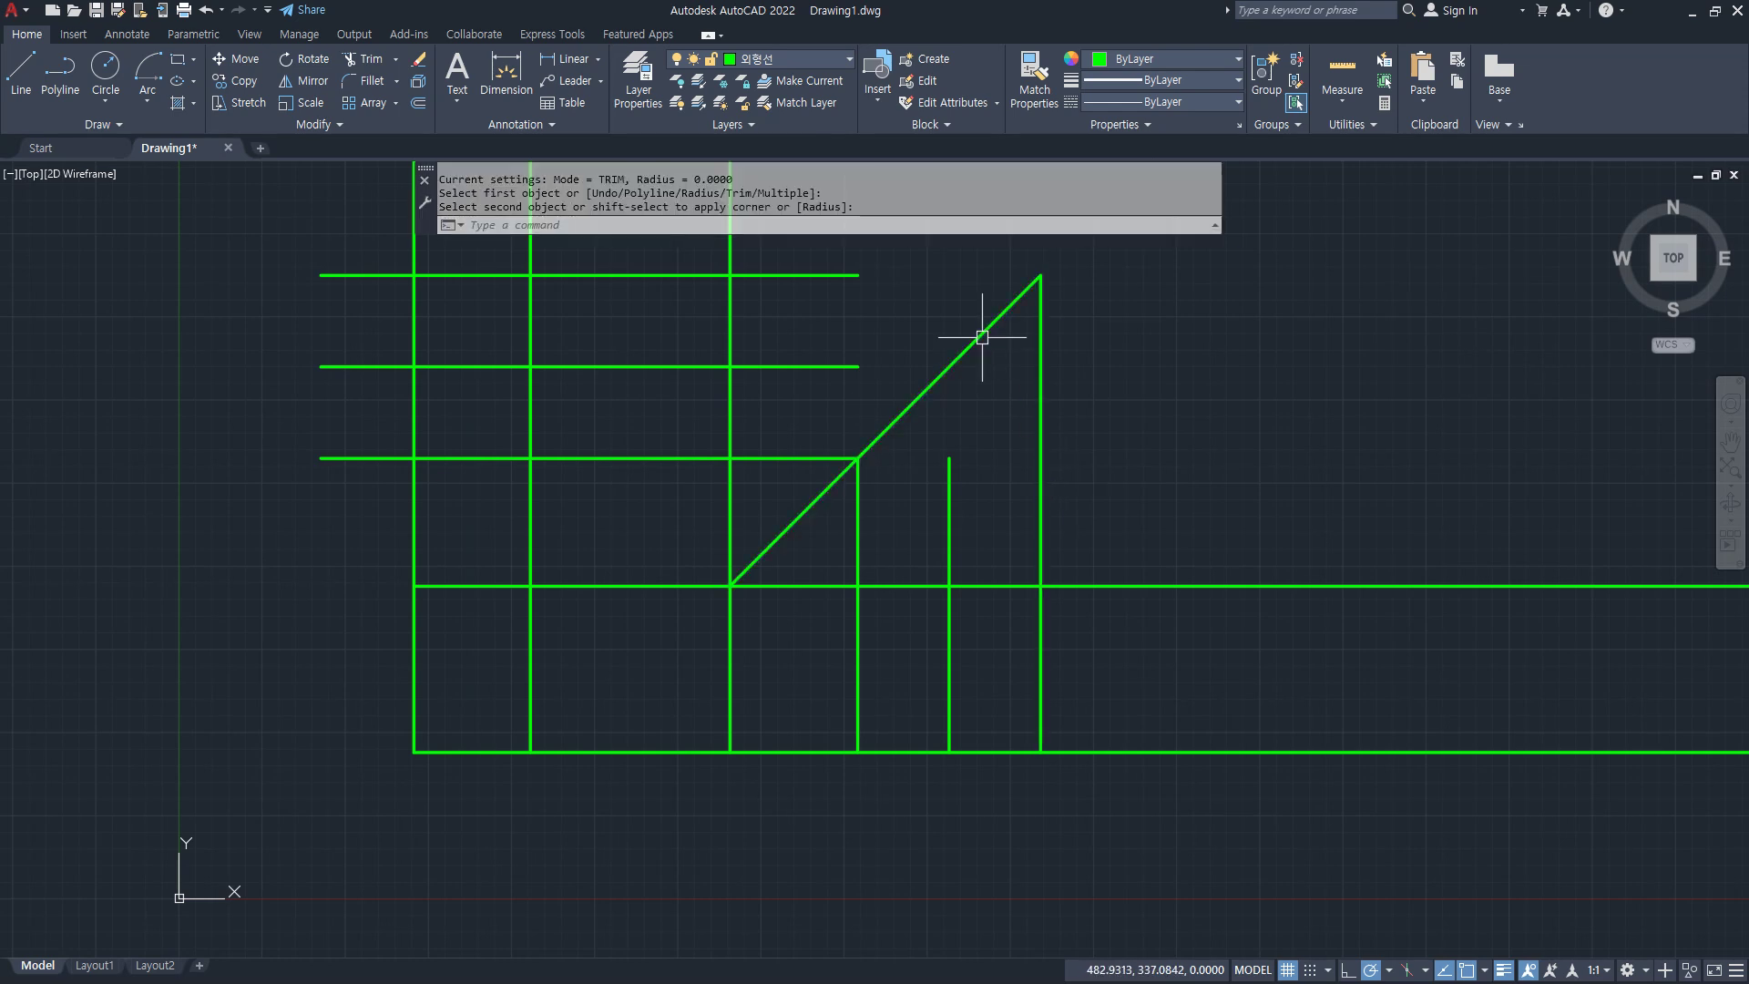
Step: Trim the excess projection lines around and between the views, leaving the top, front and side view outlines and the diagonal
{"action": "type", "text": "tr"}
{"action": "key", "text": "Return"}
{"action": "mouse_move", "coordinate": [1120, 800]}
{"action": "left_mouse_down"}
{"action": "mouse_move", "coordinate": [1118, 540]}
{"action": "mouse_move", "coordinate": [843, 539]}
{"action": "mouse_move", "coordinate": [762, 778]}
{"action": "mouse_move", "coordinate": [702, 832]}
{"action": "mouse_move", "coordinate": [364, 820]}
{"action": "mouse_move", "coordinate": [359, 546]}
{"action": "mouse_move", "coordinate": [750, 483]}
{"action": "mouse_move", "coordinate": [750, 319]}
{"action": "mouse_move", "coordinate": [638, 262]}
{"action": "mouse_move", "coordinate": [372, 261]}
{"action": "mouse_move", "coordinate": [346, 496]}
{"action": "mouse_move", "coordinate": [287, 574]}
{"action": "left_mouse_up"}
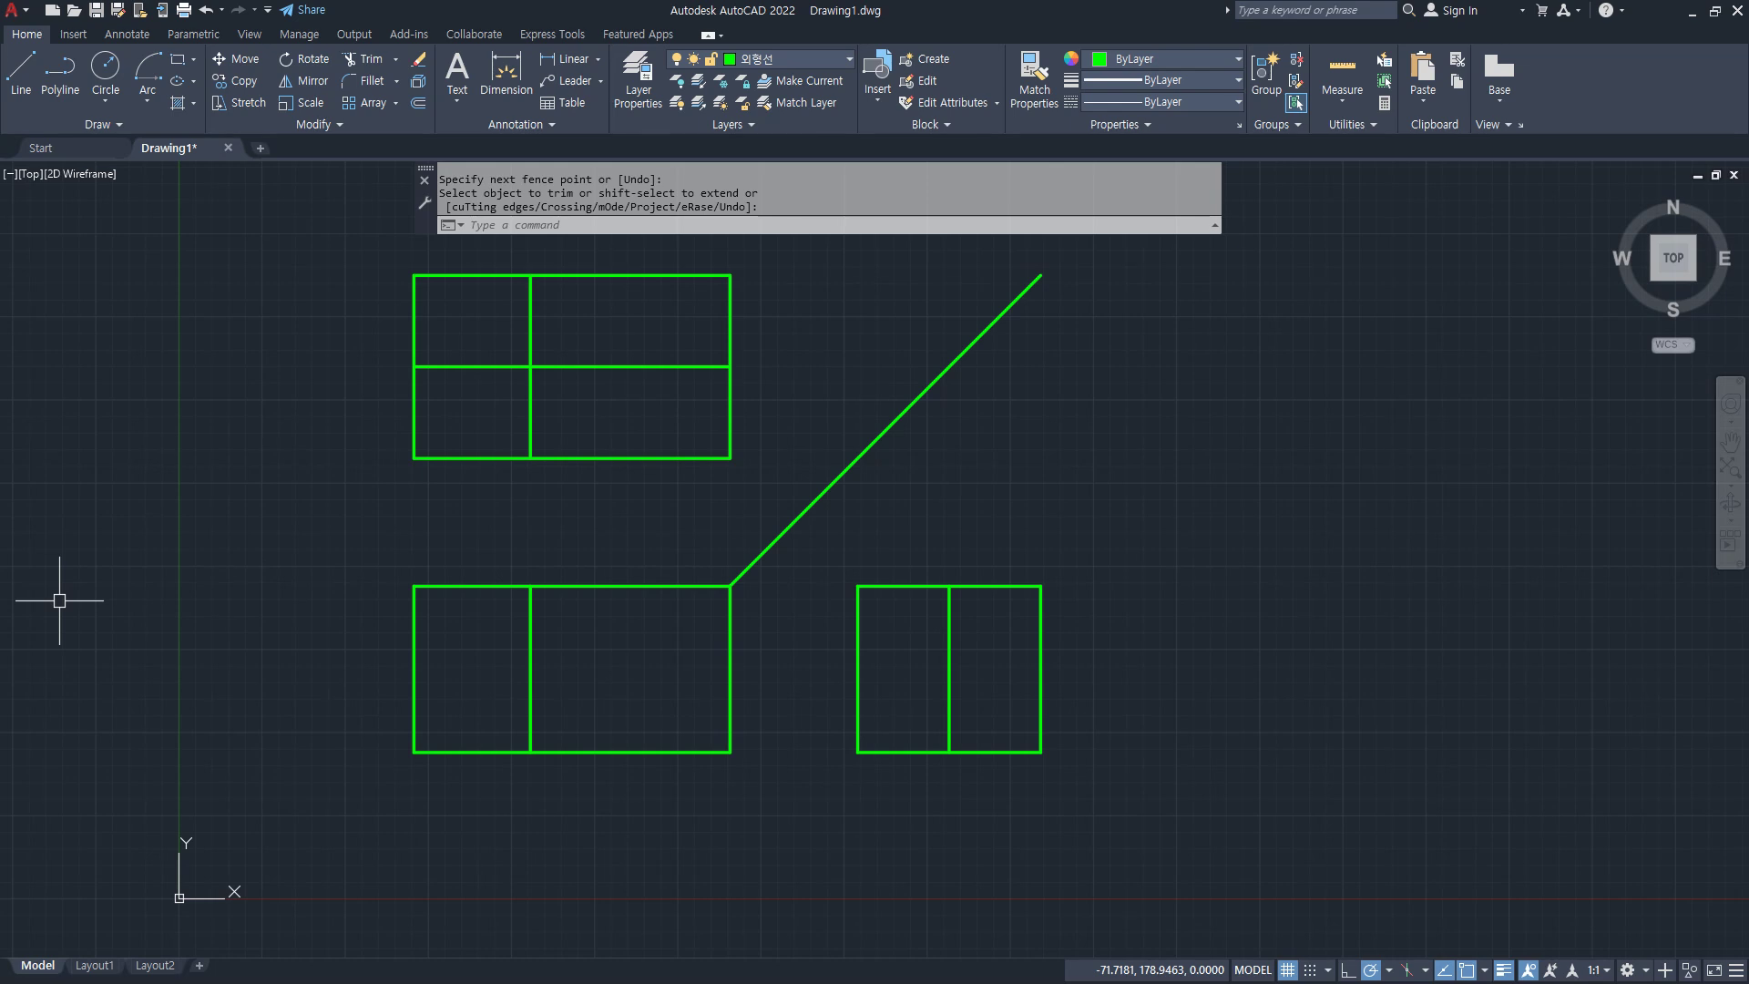
{"action": "key", "text": "Return"}
Step: Draw a closed four-sided diamond in the top view, connecting the outer ends of its vertical and horizontal inner lines
{"action": "type", "text": "l"}
{"action": "key", "text": "Return"}
{"action": "left_click", "coordinate": [528, 276]}
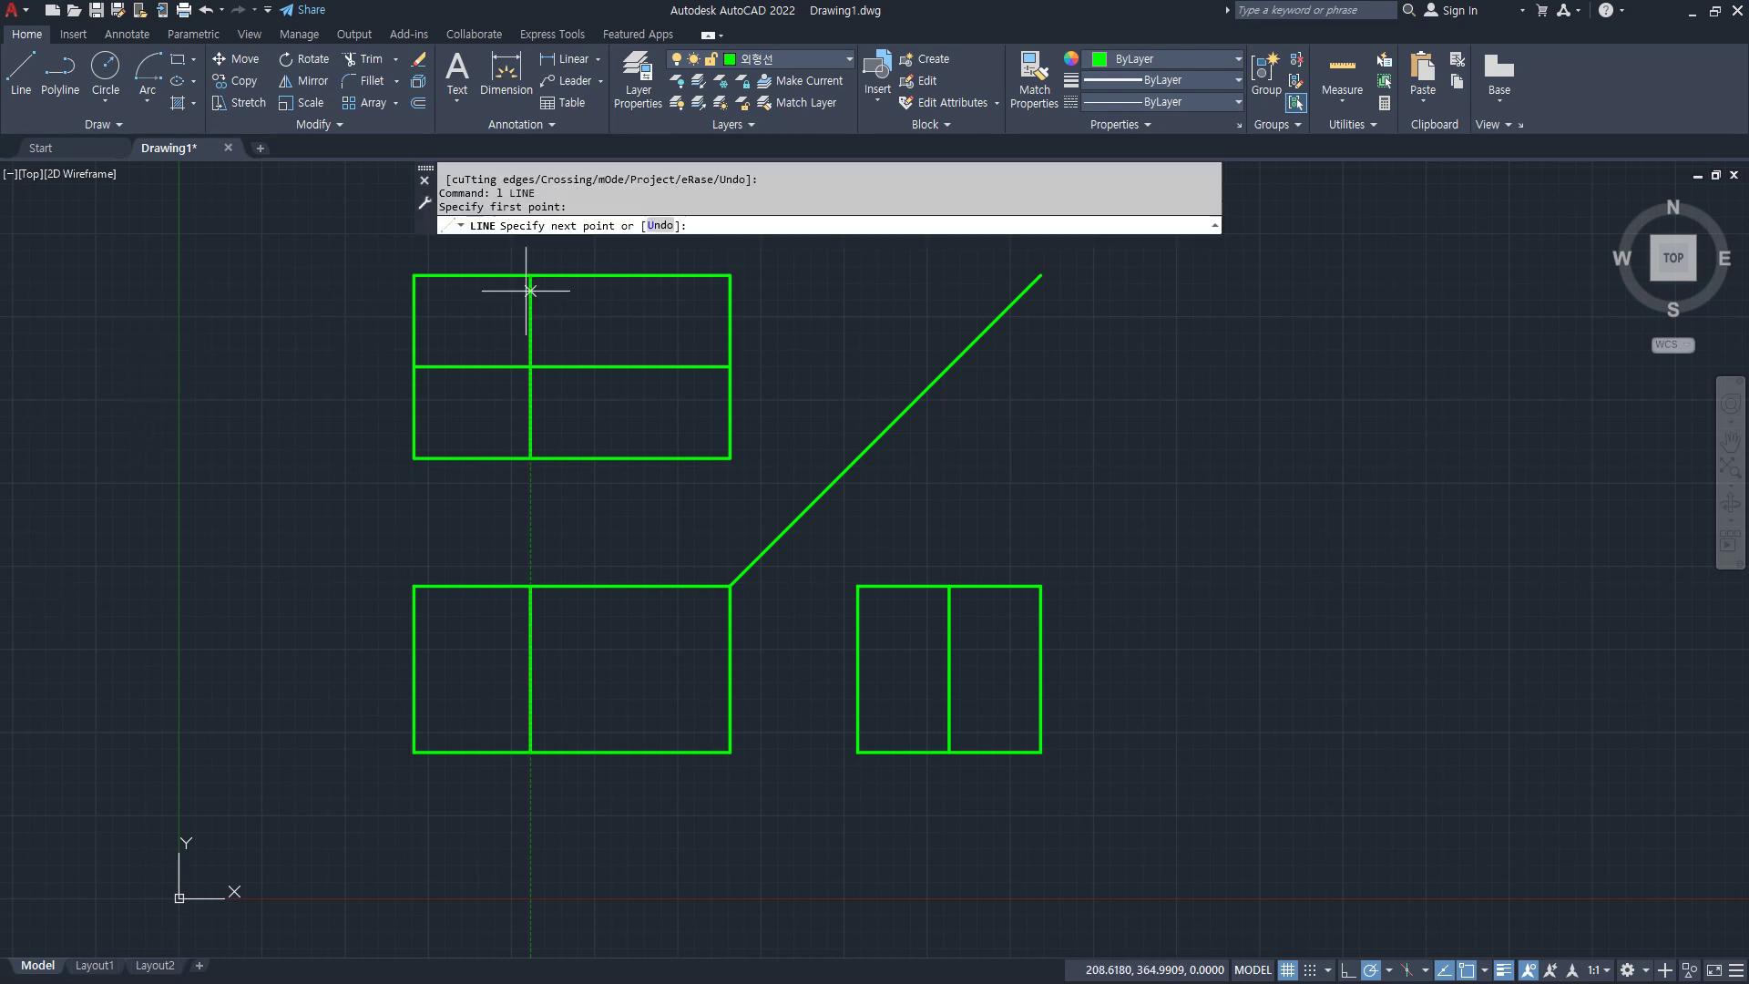
{"action": "type", "text": "end"}
{"action": "key", "text": "Return"}
{"action": "left_click", "coordinate": [455, 365]}
{"action": "left_click", "coordinate": [528, 457]}
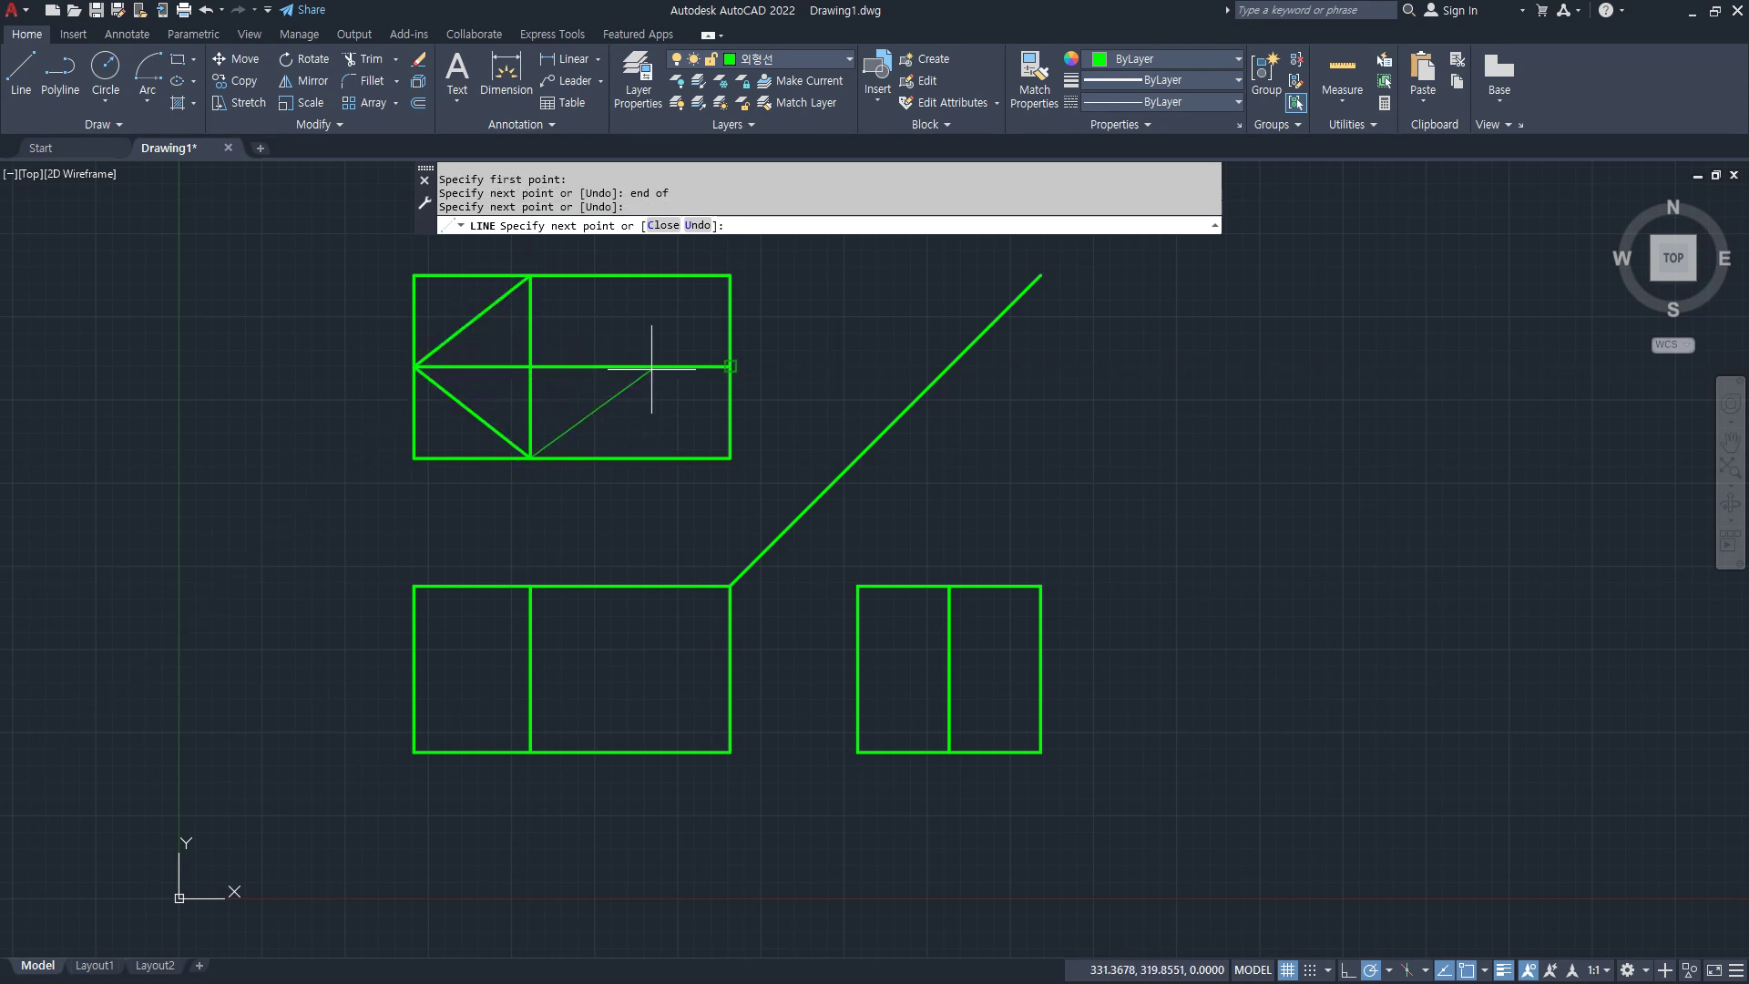
{"action": "left_click", "coordinate": [729, 365]}
{"action": "left_click", "coordinate": [530, 277]}
{"action": "key", "text": "Escape"}
Step: Erase the four outer rectangle edges around the diamond in the top view using a fence selection
{"action": "type", "text": "e"}
{"action": "key", "text": "Return"}
{"action": "type", "text": "f"}
{"action": "key", "text": "Return"}
{"action": "left_click", "coordinate": [639, 492]}
{"action": "left_click", "coordinate": [808, 335]}
{"action": "left_click", "coordinate": [608, 252]}
{"action": "key", "text": "Return"}
{"action": "key", "text": "Return"}
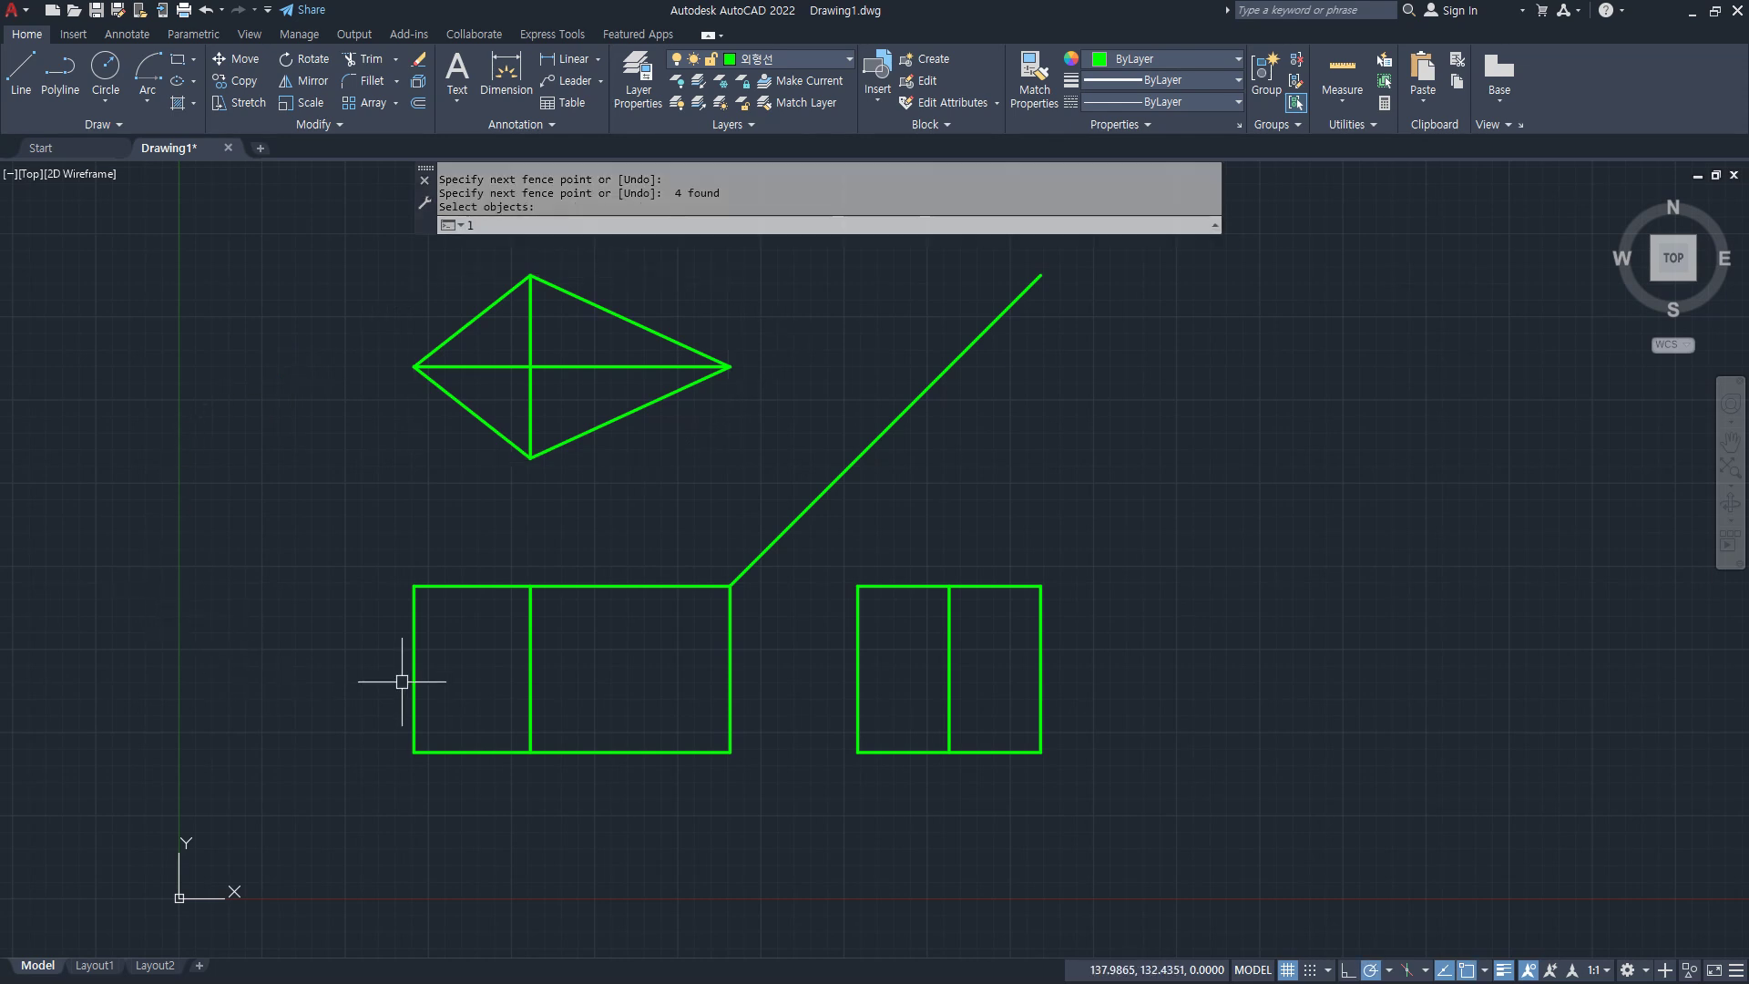
Step: Draw two slanted lines in the front view from the lower outer corners to the top end of the inner vertical line
{"action": "type", "text": "l"}
{"action": "key", "text": "Return"}
{"action": "left_click", "coordinate": [414, 752]}
{"action": "left_click", "coordinate": [530, 587]}
{"action": "left_click", "coordinate": [724, 716]}
{"action": "key", "text": "Return"}
Step: Erase the left, top and right rectangle edges of the front view using a fence selection
{"action": "type", "text": "e"}
{"action": "key", "text": "Return"}
{"action": "type", "text": "f"}
{"action": "key", "text": "Return"}
{"action": "left_click", "coordinate": [765, 706]}
{"action": "left_click", "coordinate": [553, 523]}
{"action": "left_click", "coordinate": [483, 568]}
{"action": "key", "text": "Return"}
{"action": "key", "text": "Return"}
Step: Draw two slanted lines in the side view from the lower corners to the top end of its centre line
{"action": "type", "text": "l"}
{"action": "key", "text": "Return"}
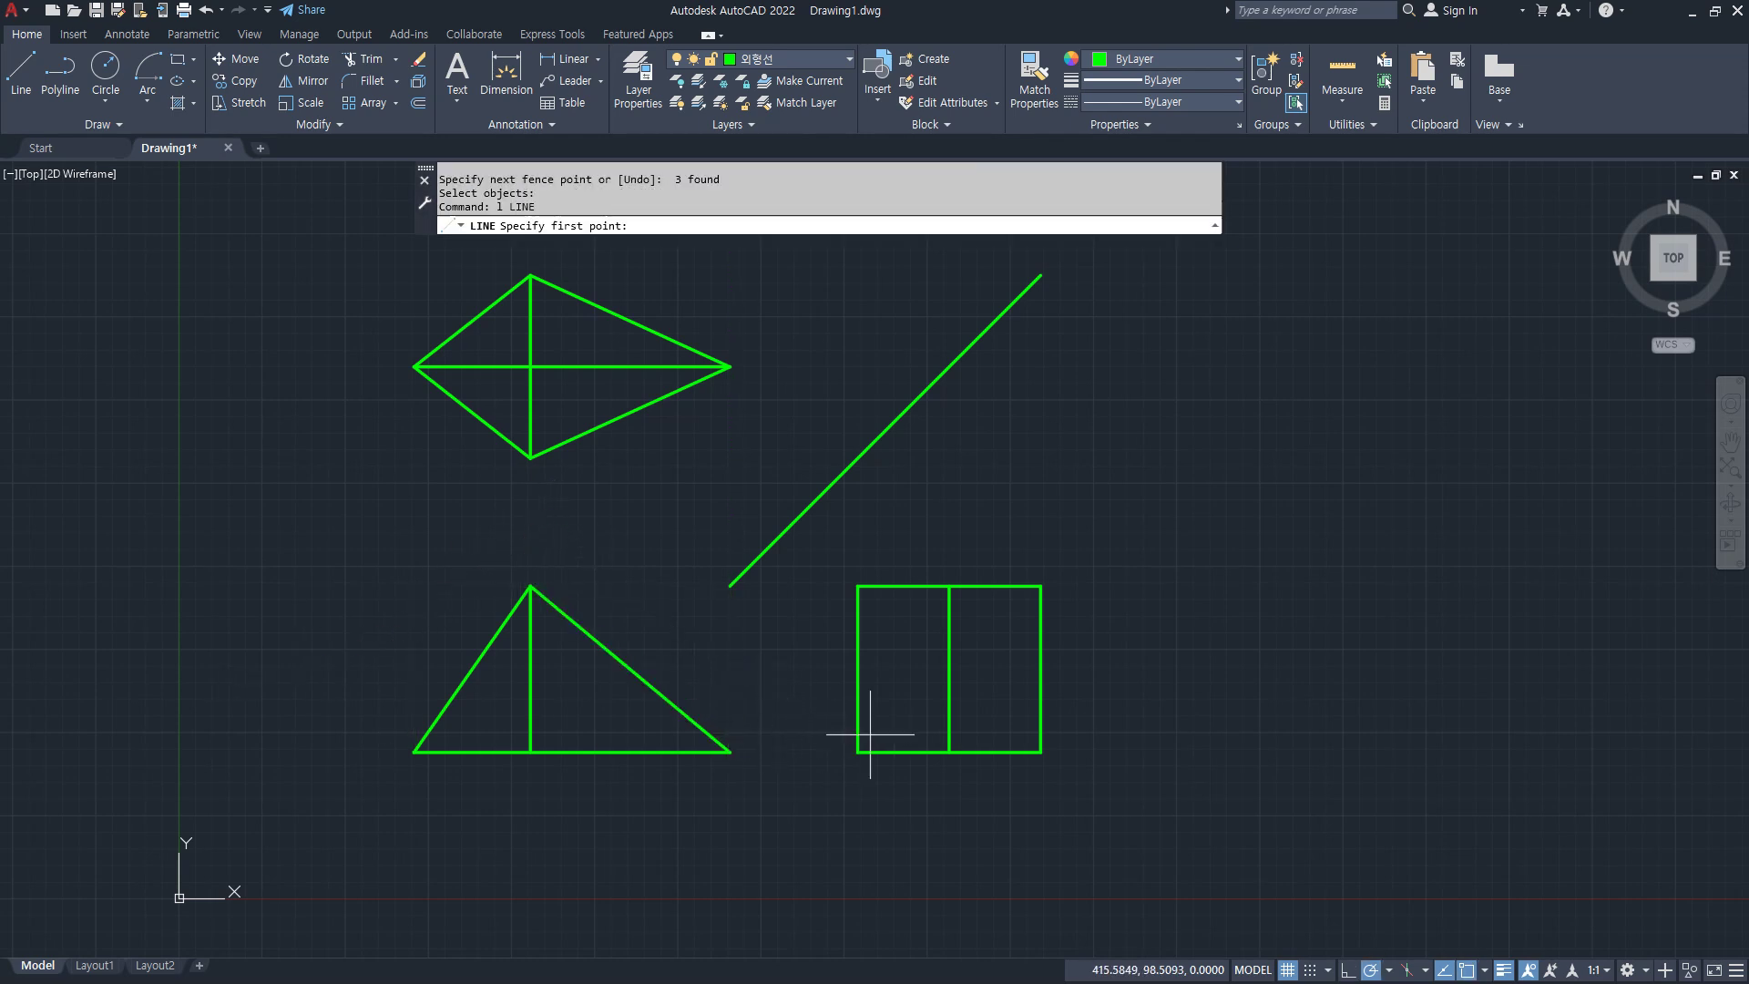
{"action": "left_click", "coordinate": [858, 752]}
{"action": "left_click", "coordinate": [949, 587]}
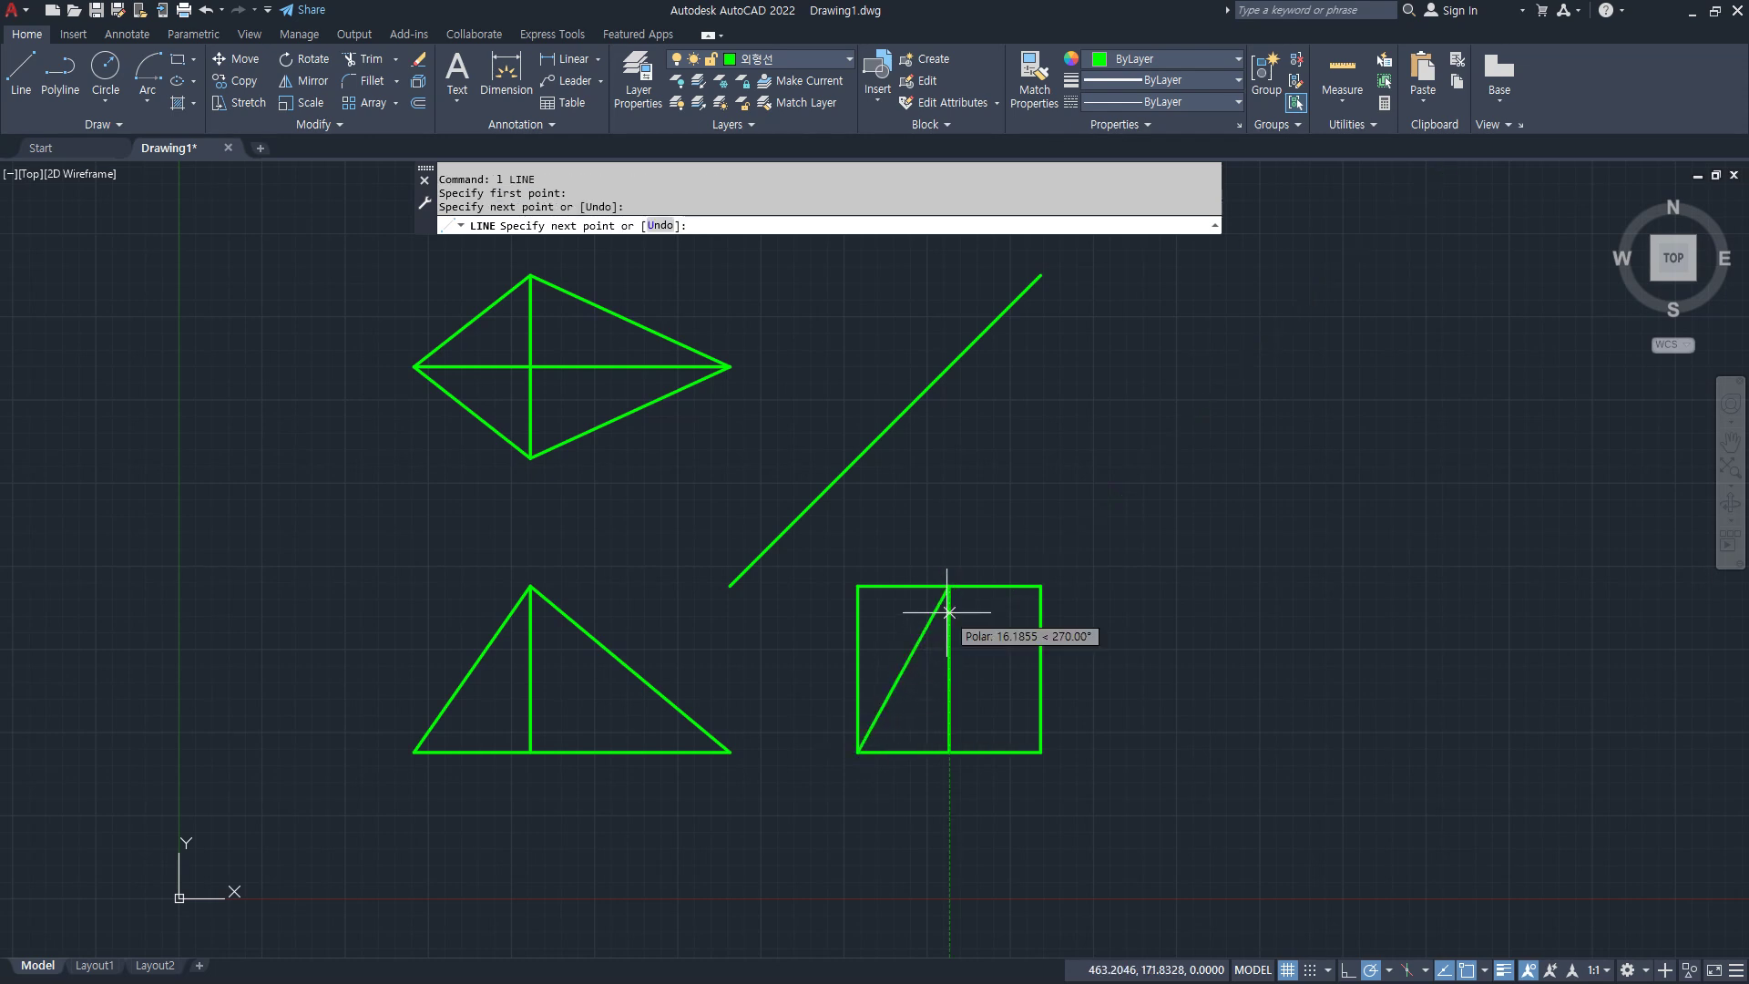
{"action": "left_click", "coordinate": [1041, 752]}
{"action": "key", "text": "Return"}
Step: Erase the left, top and right rectangle edges of the side view using a fence selection
{"action": "type", "text": "e"}
{"action": "key", "text": "Return"}
{"action": "type", "text": "f"}
{"action": "key", "text": "Return"}
{"action": "left_click", "coordinate": [1102, 716]}
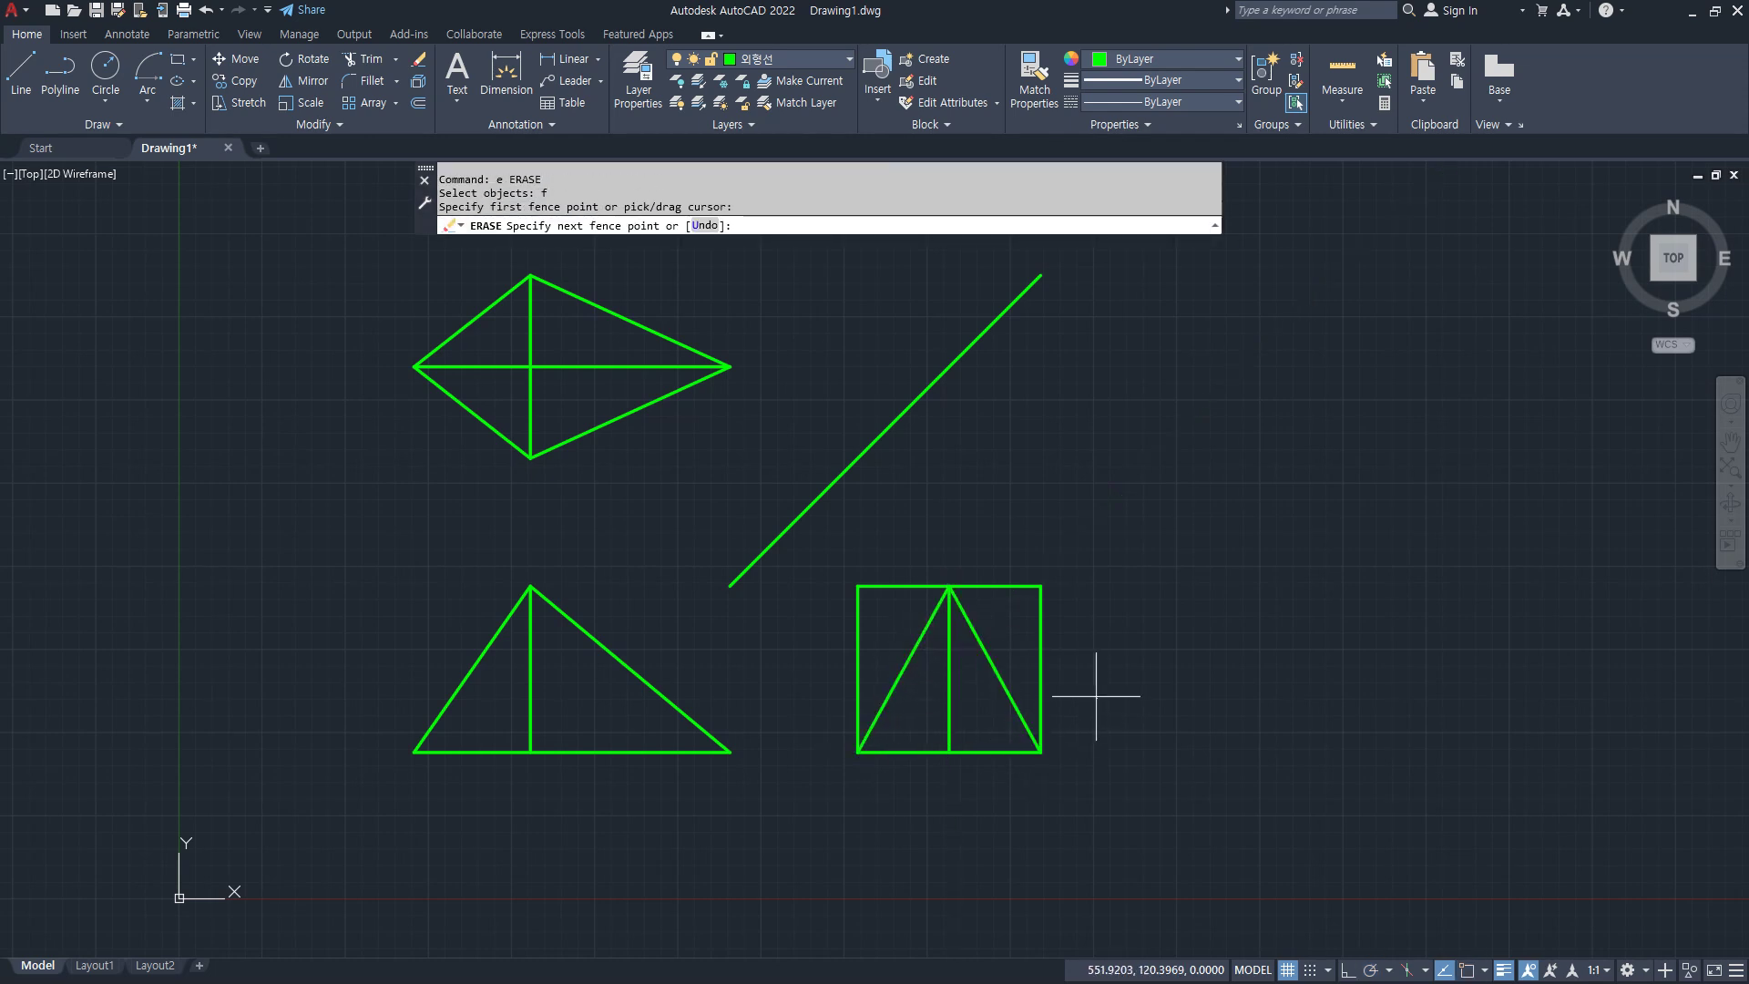
{"action": "left_click", "coordinate": [956, 489]}
{"action": "left_click", "coordinate": [784, 675]}
{"action": "key", "text": "Return"}
{"action": "key", "text": "Return"}
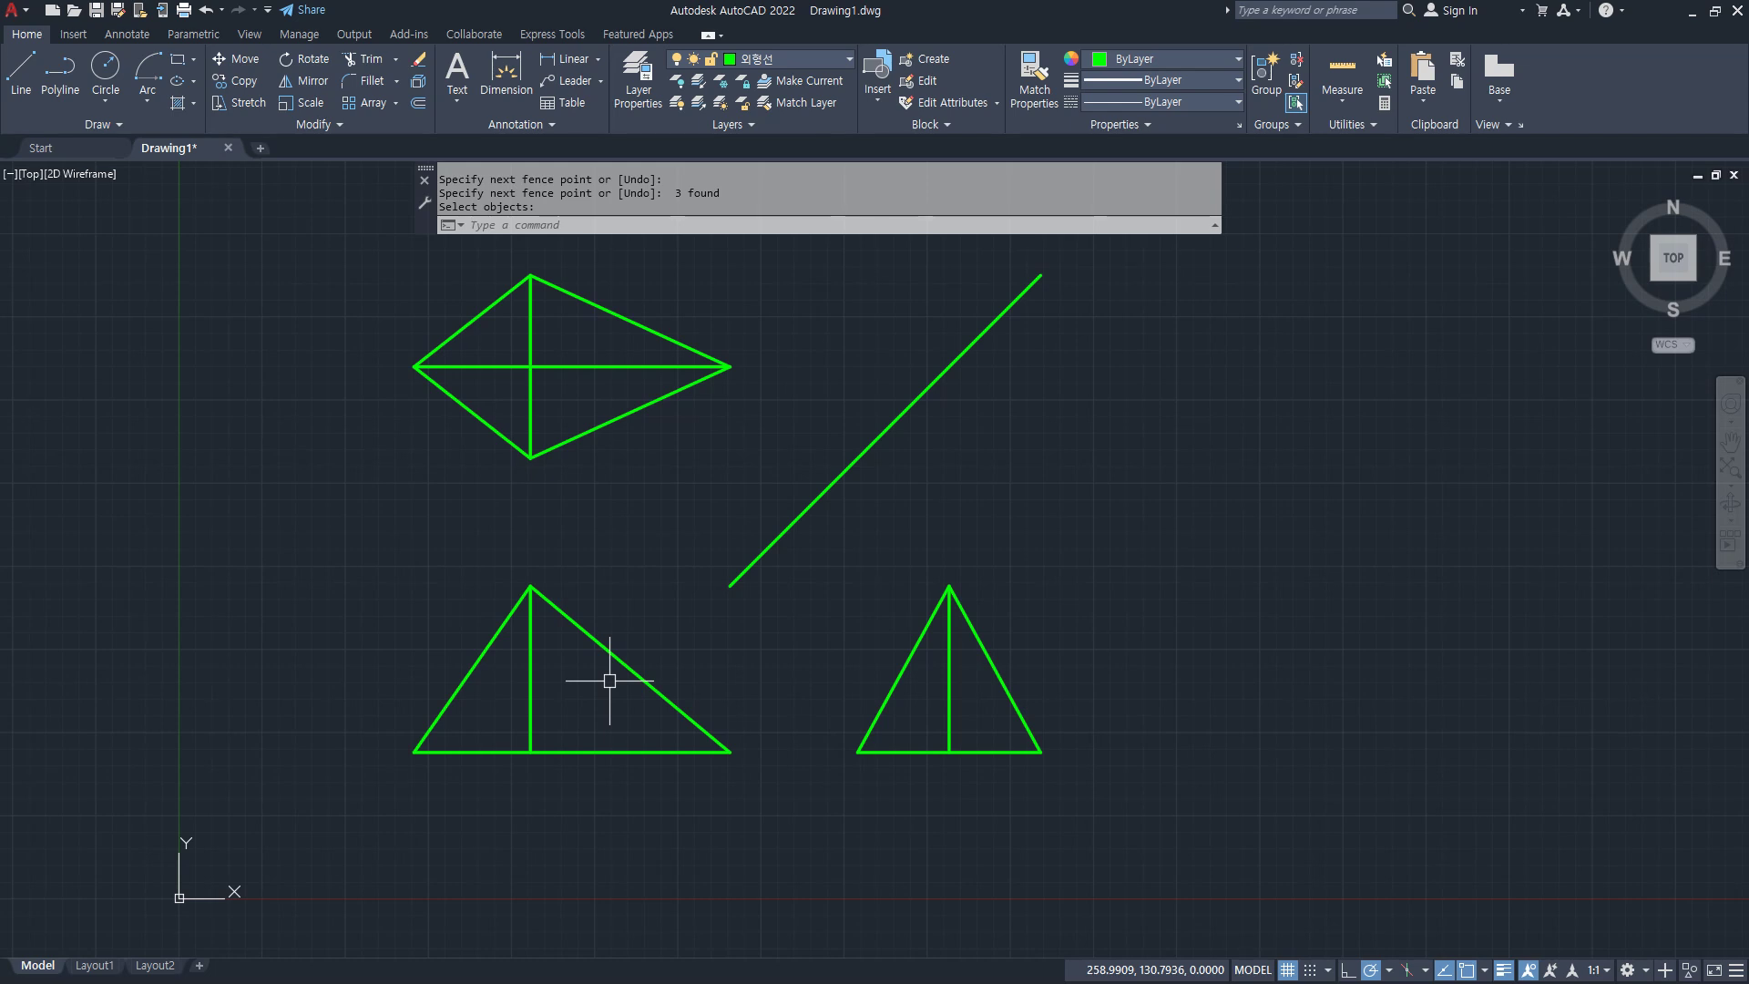
{"action": "key", "text": "ctrl+2"}
{"action": "mouse_move", "coordinate": [955, 641]}
{"action": "left_mouse_down"}
{"action": "mouse_move", "coordinate": [901, 722]}
{"action": "mouse_move", "coordinate": [964, 630]}
{"action": "left_mouse_up"}
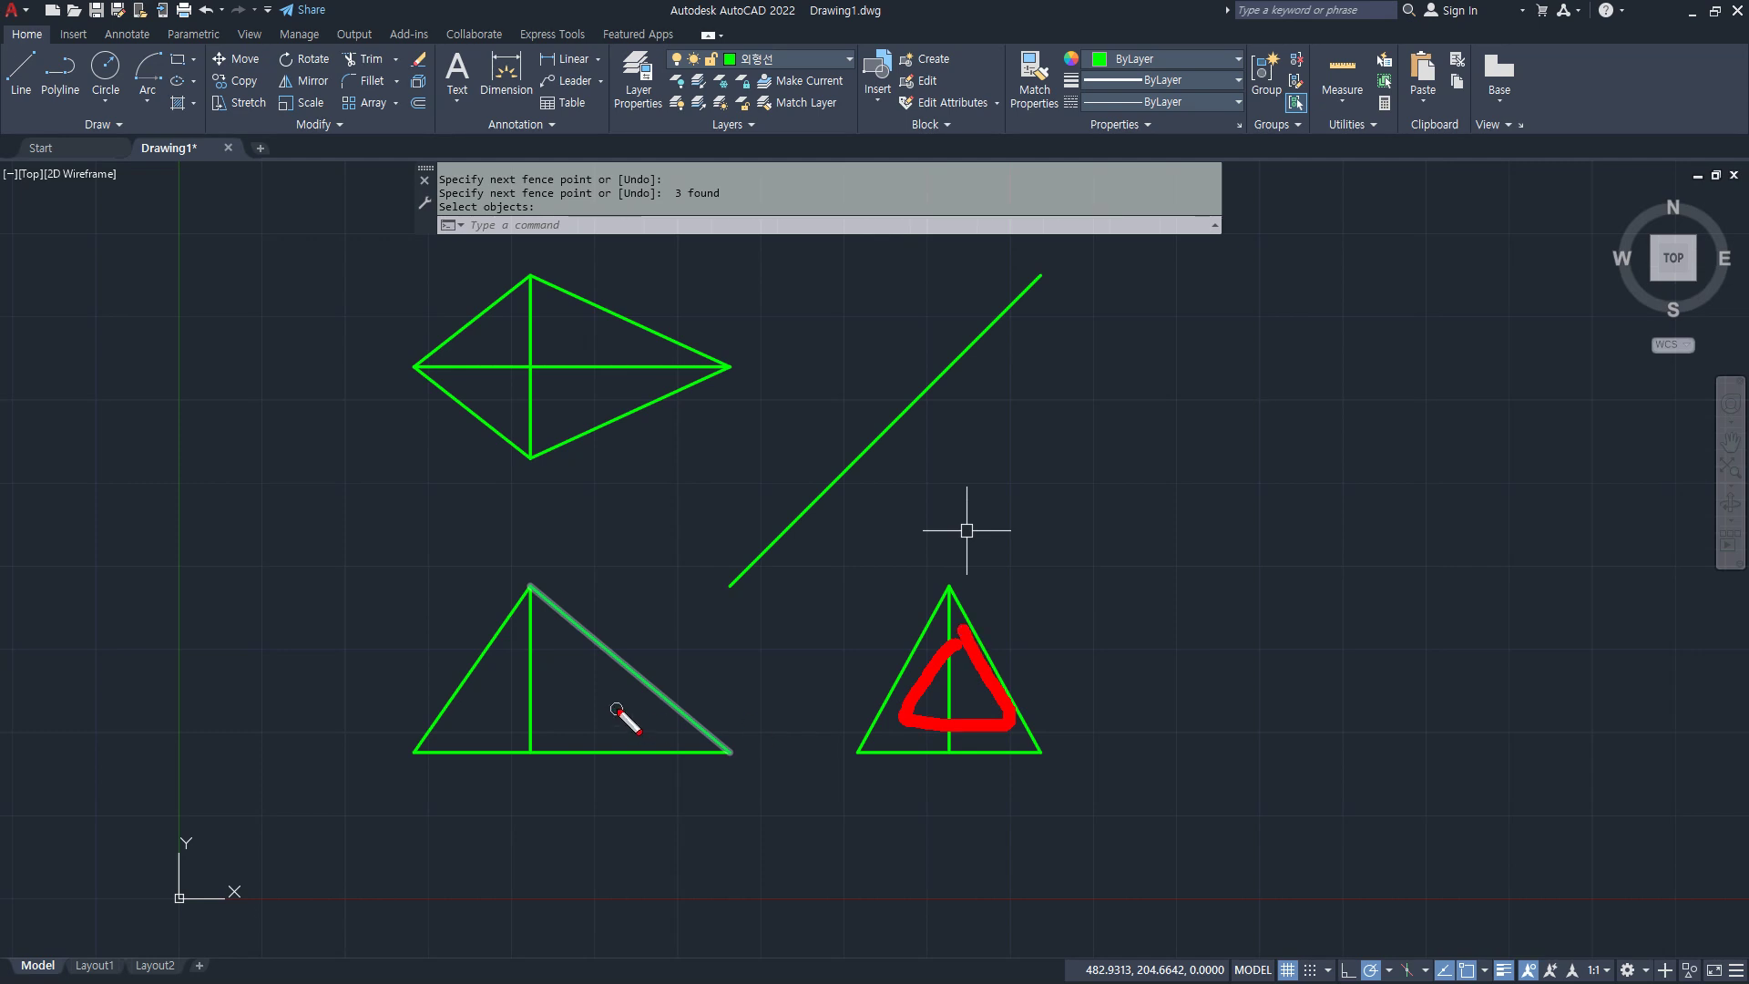
{"action": "left_click_drag", "start_coordinate": [622, 709], "coordinate": [217, 702]}
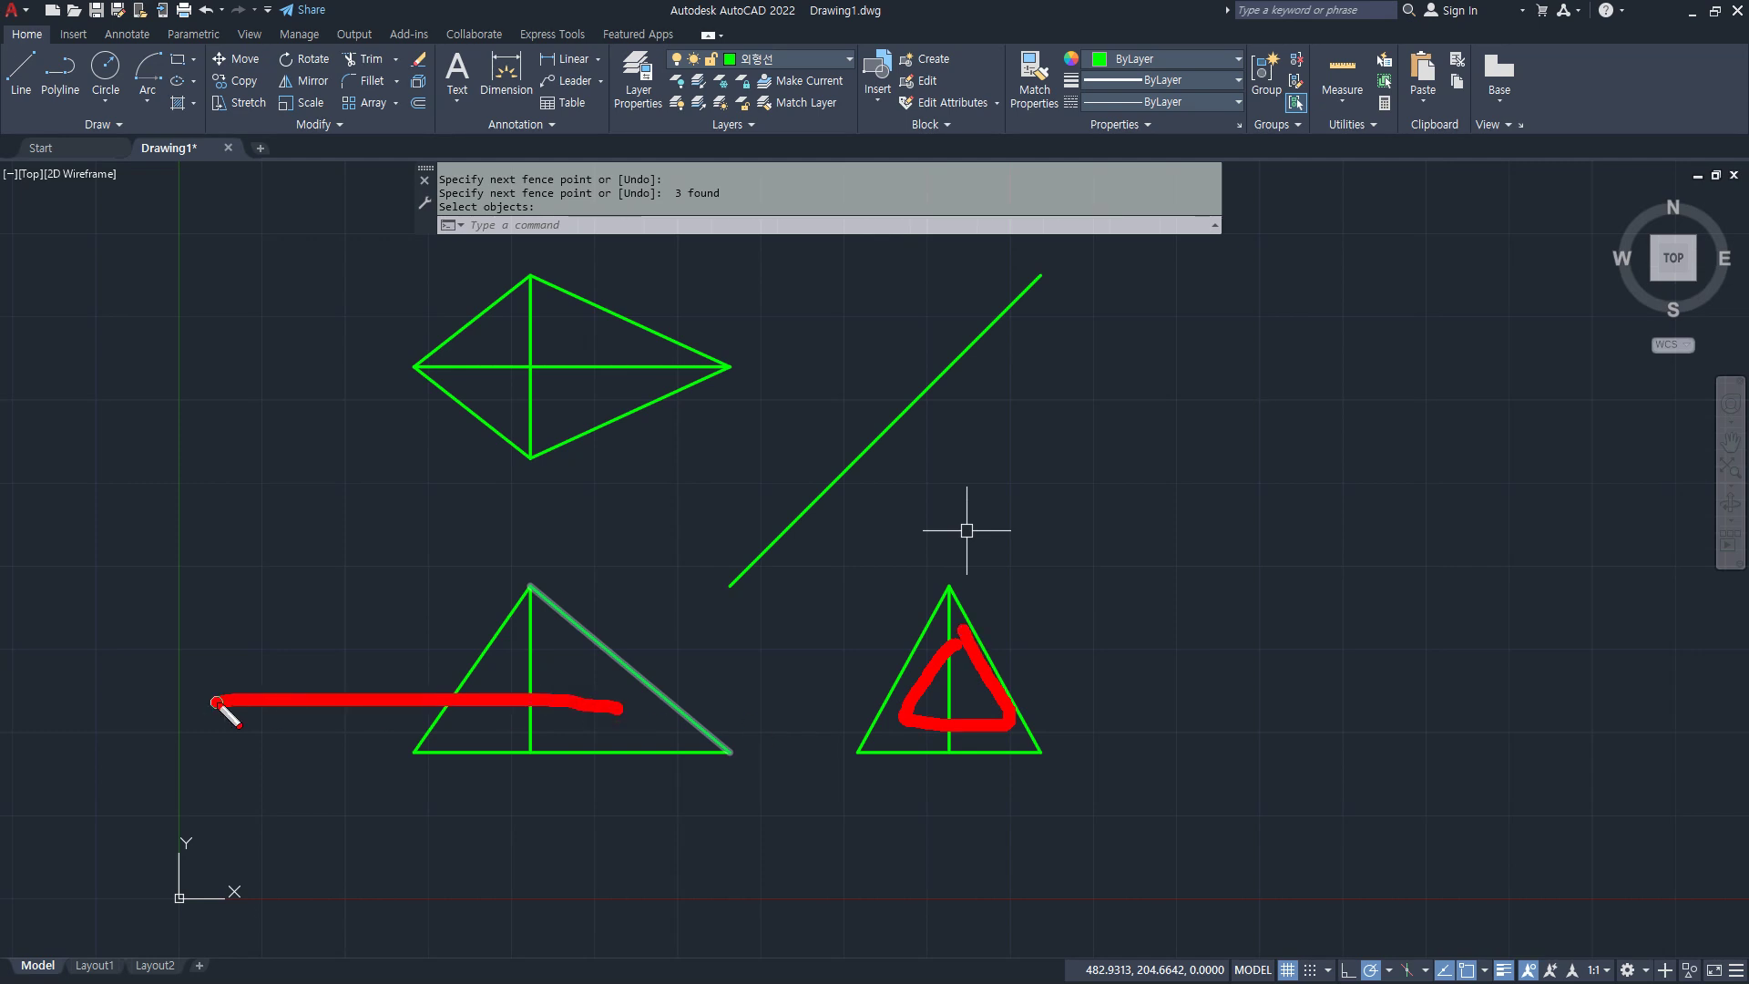
{"action": "mouse_move", "coordinate": [881, 817]}
{"action": "left_mouse_down"}
{"action": "mouse_move", "coordinate": [1011, 593]}
{"action": "mouse_move", "coordinate": [816, 638]}
{"action": "mouse_move", "coordinate": [1008, 890]}
{"action": "left_mouse_up"}
{"action": "key", "text": "Escape"}
Step: Offset the base line of the side view triangle 10 units upward
{"action": "scroll", "coordinate": [975, 766], "scroll_direction": "up", "scroll_amount": 4}
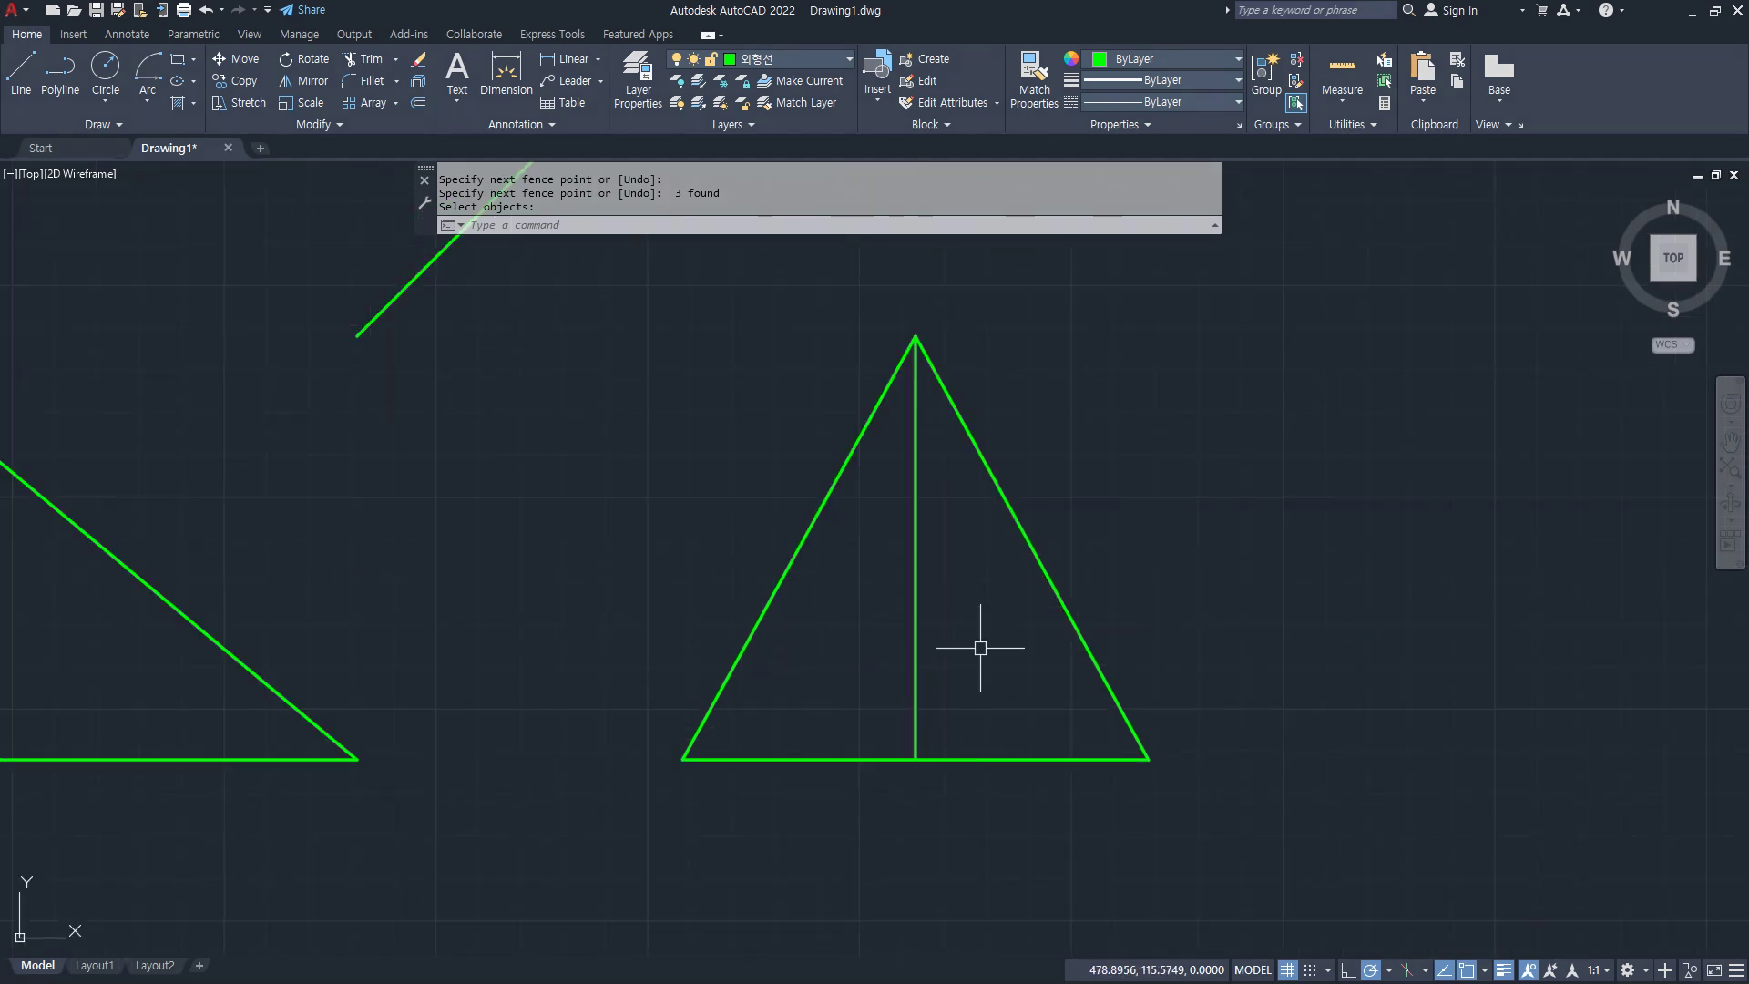
{"action": "key", "text": "Return"}
{"action": "type", "text": "o"}
{"action": "key", "text": "Return"}
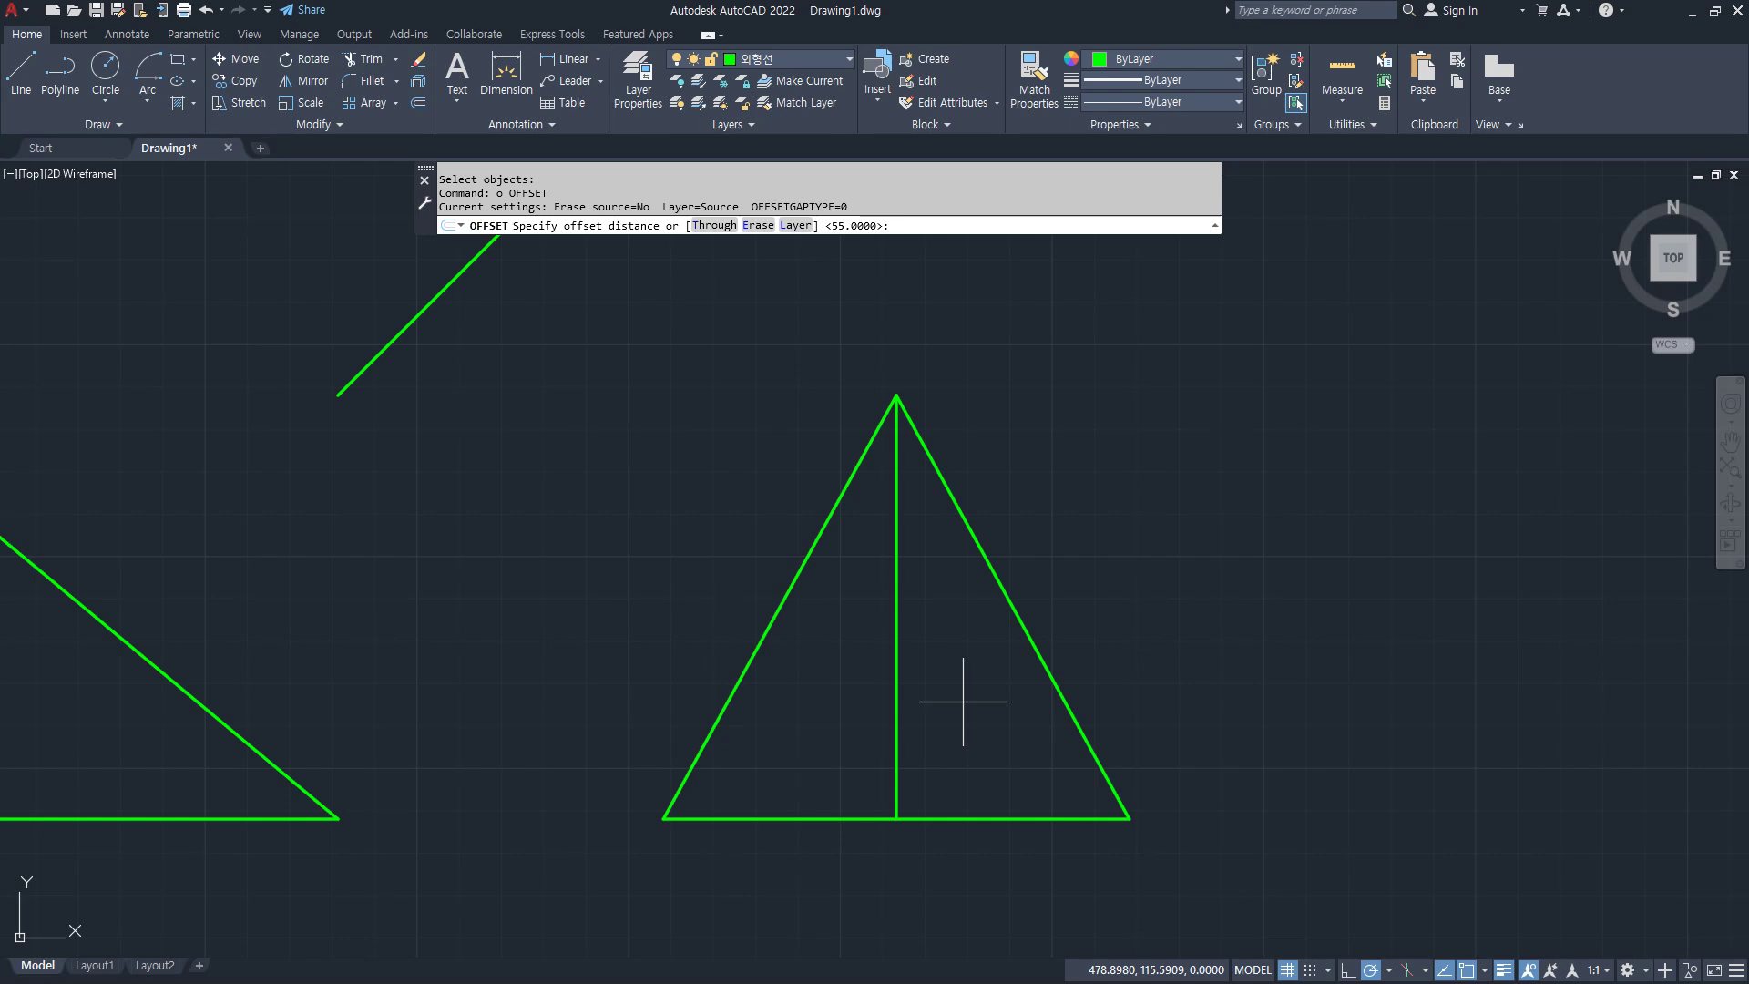
{"action": "type", "text": "10"}
{"action": "key", "text": "Return"}
{"action": "left_click", "coordinate": [959, 819]}
{"action": "left_click", "coordinate": [959, 739]}
{"action": "key", "text": "Return"}
Step: Offset the side view's vertical centre line 30 units to both sides
{"action": "key", "text": "Return"}
{"action": "type", "text": "30"}
{"action": "key", "text": "Return"}
{"action": "left_click", "coordinate": [898, 702]}
{"action": "left_click", "coordinate": [859, 699]}
{"action": "left_click", "coordinate": [900, 693]}
{"action": "left_click", "coordinate": [911, 692]}
{"action": "key", "text": "Return"}
{"action": "left_click_drag", "start_coordinate": [1023, 781], "coordinate": [1297, 781]}
{"action": "mouse_move", "coordinate": [1154, 774]}
{"action": "left_mouse_down"}
{"action": "mouse_move", "coordinate": [957, 559]}
{"action": "mouse_move", "coordinate": [931, 561]}
{"action": "left_mouse_up"}
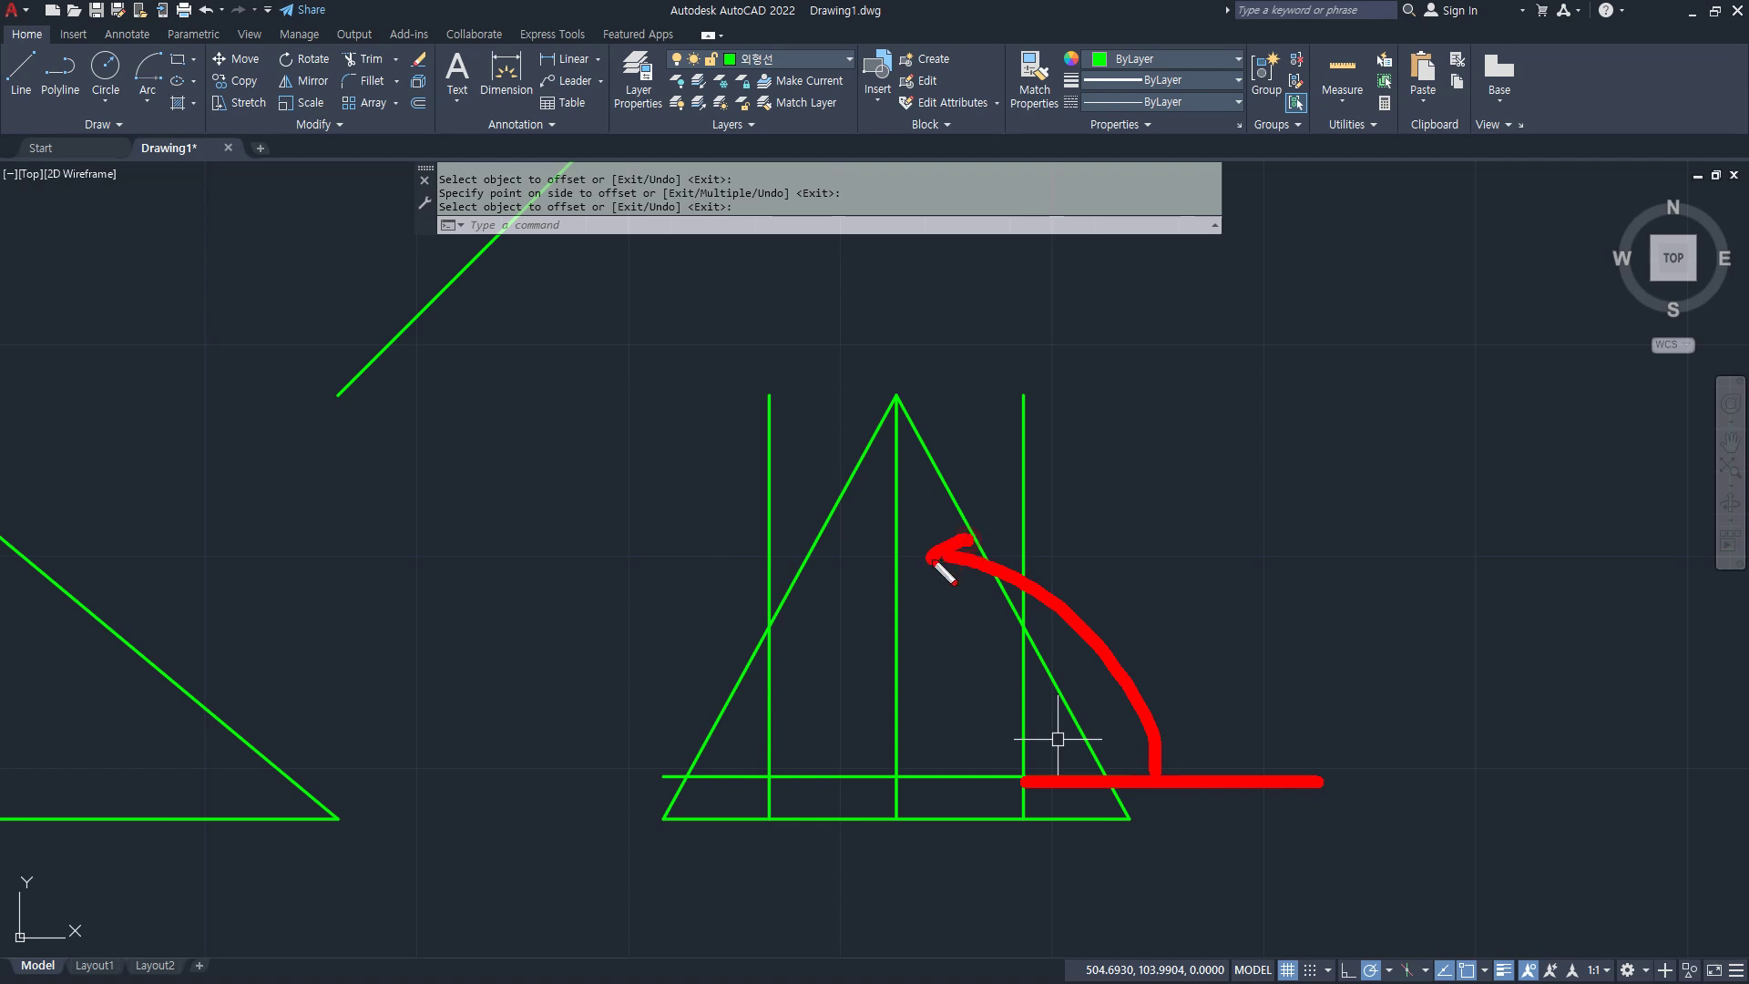
{"action": "mouse_move", "coordinate": [1173, 508]}
{"action": "left_mouse_down"}
{"action": "mouse_move", "coordinate": [1163, 567]}
{"action": "mouse_move", "coordinate": [1196, 574]}
{"action": "left_mouse_up"}
{"action": "mouse_move", "coordinate": [1266, 502]}
{"action": "left_mouse_down"}
{"action": "mouse_move", "coordinate": [1261, 566]}
{"action": "mouse_move", "coordinate": [1310, 565]}
{"action": "left_mouse_up"}
{"action": "left_click_drag", "start_coordinate": [1274, 492], "coordinate": [1275, 597]}
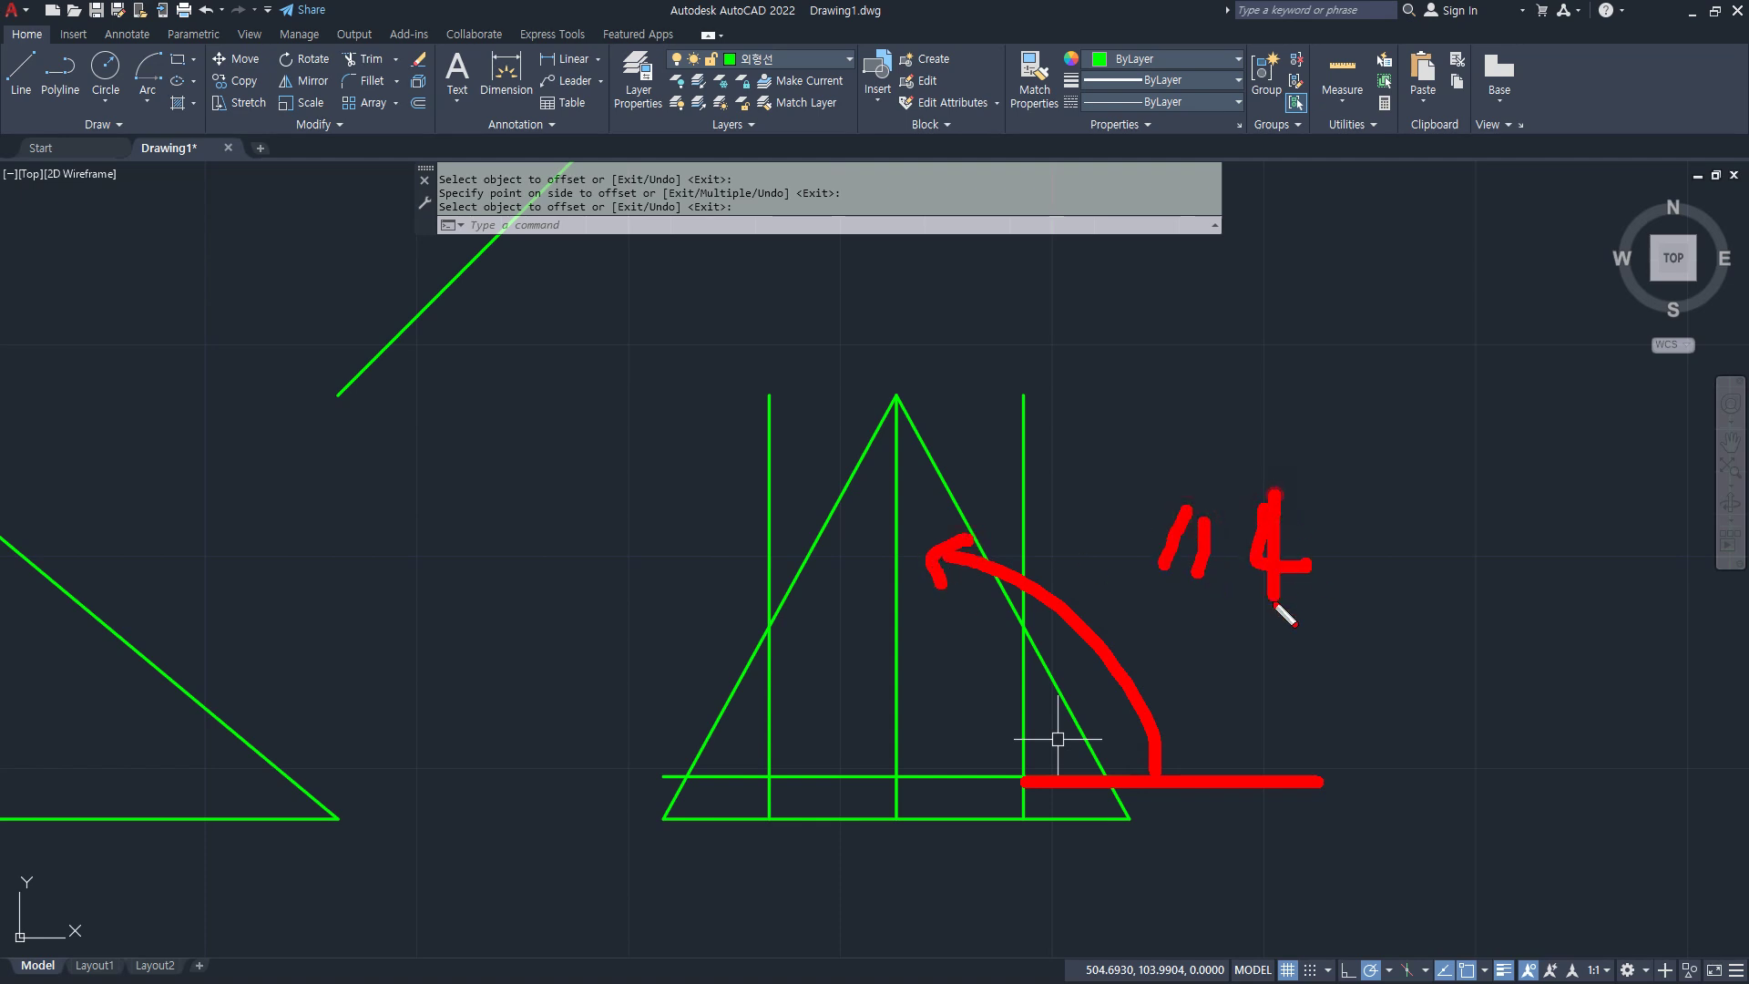
{"action": "left_click_drag", "start_coordinate": [1024, 387], "coordinate": [1019, 855]}
{"action": "mouse_move", "coordinate": [1204, 612]}
{"action": "left_mouse_down"}
{"action": "mouse_move", "coordinate": [1189, 628]}
{"action": "mouse_move", "coordinate": [1208, 716]}
{"action": "left_mouse_up"}
{"action": "mouse_move", "coordinate": [1255, 635]}
{"action": "left_mouse_down"}
{"action": "mouse_move", "coordinate": [1289, 656]}
{"action": "mouse_move", "coordinate": [1261, 638]}
{"action": "left_mouse_up"}
{"action": "left_click_drag", "start_coordinate": [1399, 676], "coordinate": [1098, 727]}
{"action": "mouse_move", "coordinate": [1364, 732]}
{"action": "left_mouse_down"}
{"action": "mouse_move", "coordinate": [1419, 778]}
{"action": "mouse_move", "coordinate": [1385, 852]}
{"action": "left_mouse_up"}
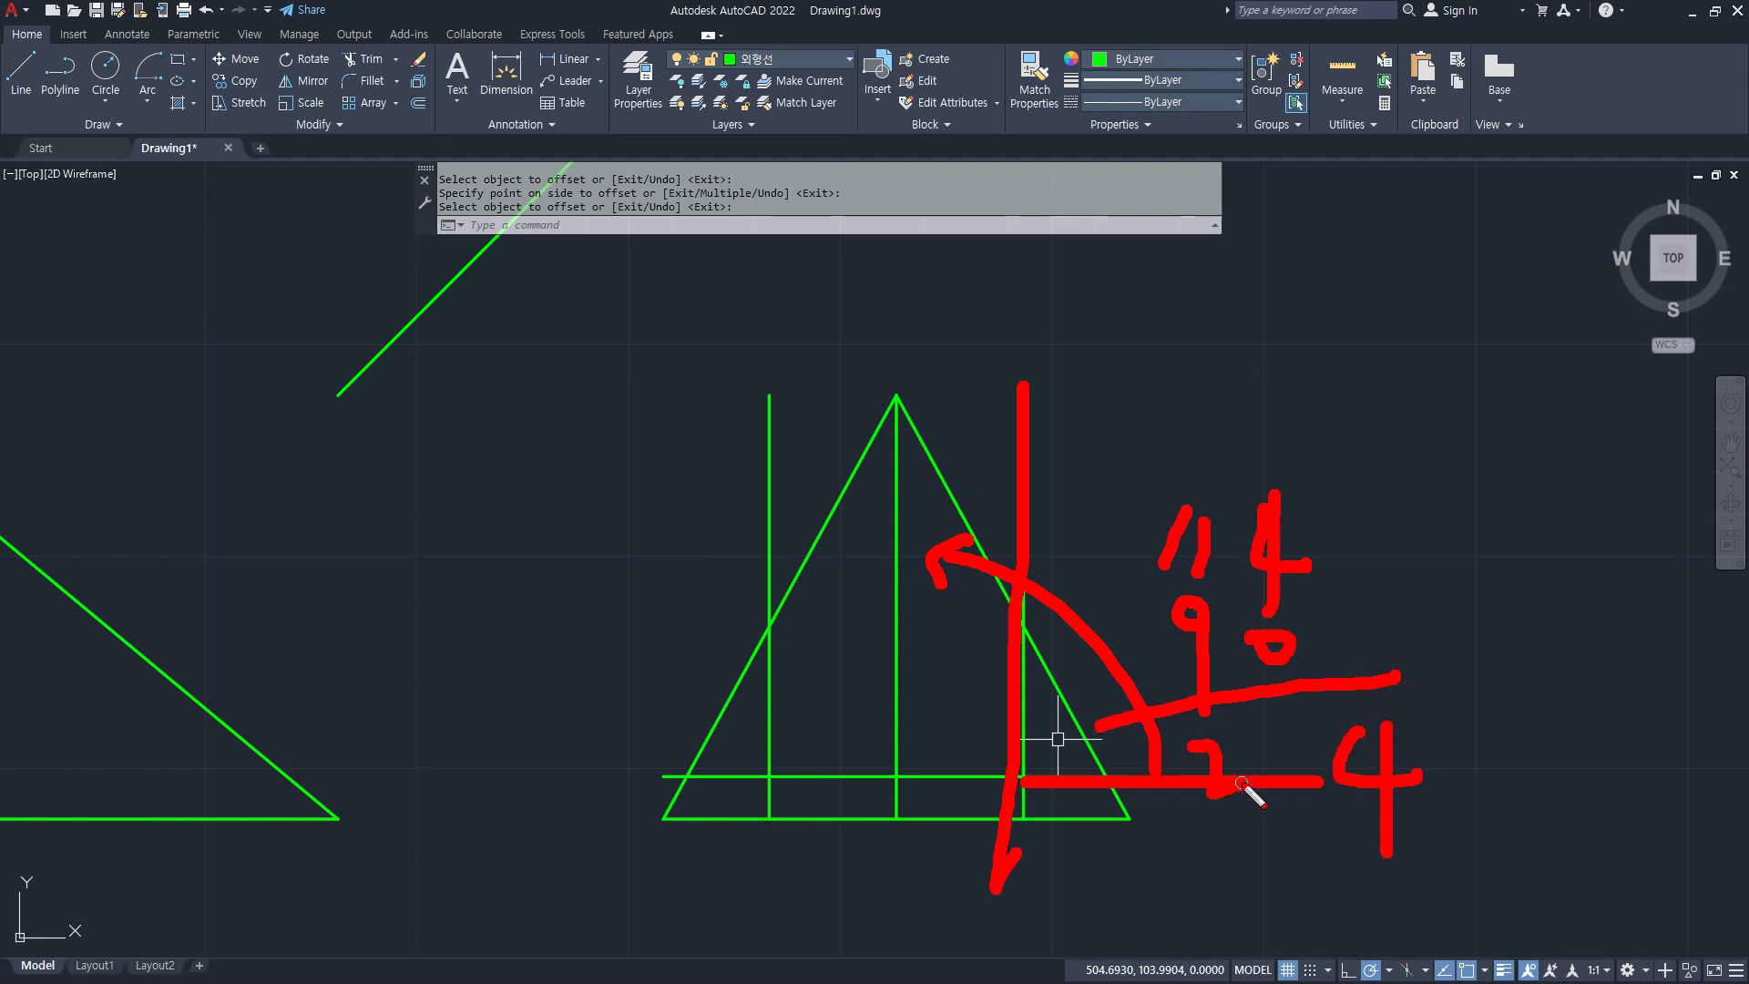
{"action": "key", "text": "Escape"}
Step: Rotate the right offset vertical line by 24 degrees about its intersection with the raised horizontal line
{"action": "type", "text": "ro"}
{"action": "key", "text": "Return"}
{"action": "left_click", "coordinate": [1023, 722]}
{"action": "key", "text": "Return"}
{"action": "left_click", "coordinate": [1024, 777]}
{"action": "type", "text": "24"}
{"action": "key", "text": "Return"}
Step: Rotate the left offset vertical line by -24 degrees about its intersection with the raised horizontal line
{"action": "key", "text": "Return"}
{"action": "left_click", "coordinate": [769, 728]}
{"action": "key", "text": "Return"}
{"action": "left_click", "coordinate": [769, 776]}
{"action": "type", "text": "-24"}
{"action": "key", "text": "Return"}
Step: Fillet the two rotated lines and the raised horizontal line into sharp corners, closing an inner triangle in the side view
{"action": "type", "text": "f"}
{"action": "key", "text": "Return"}
{"action": "left_click", "coordinate": [801, 776]}
{"action": "left_click", "coordinate": [791, 738]}
{"action": "key", "text": "Return"}
{"action": "left_click", "coordinate": [856, 584]}
{"action": "left_click", "coordinate": [933, 574]}
{"action": "key", "text": "Return"}
{"action": "left_click", "coordinate": [957, 629]}
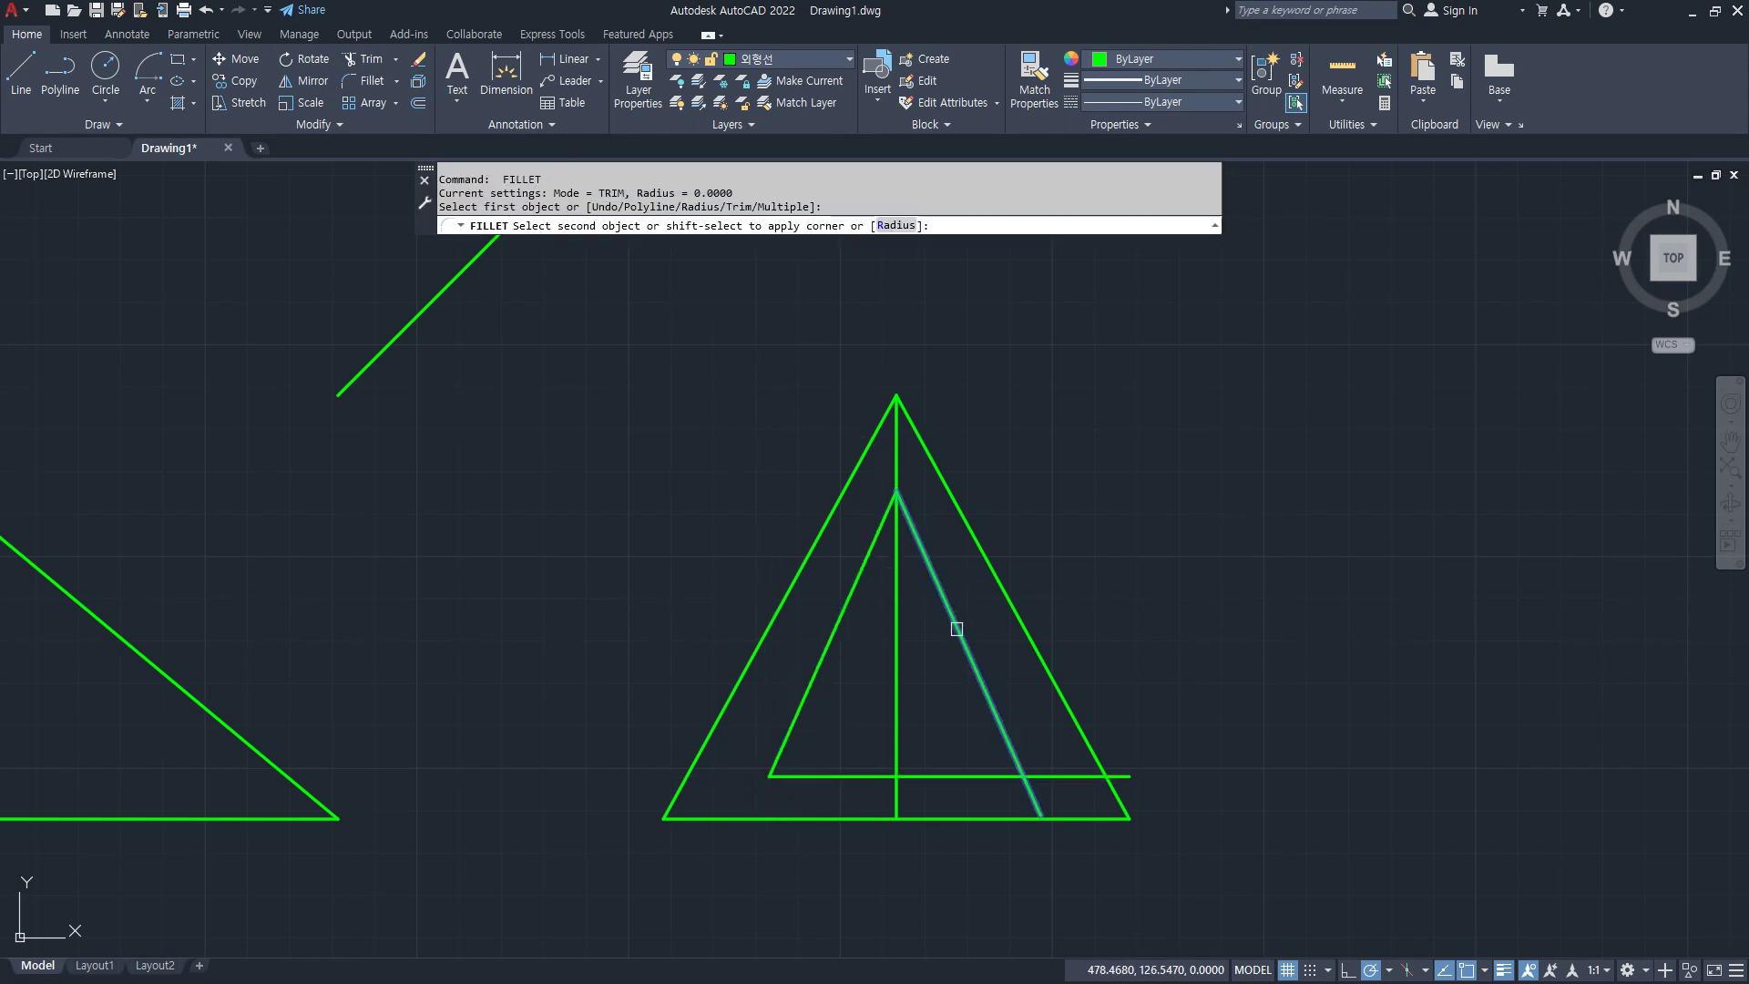
{"action": "left_click", "coordinate": [956, 777]}
Step: Trim the part of the side view's centre line that lies inside the inner triangle
{"action": "type", "text": "tr"}
{"action": "key", "text": "Return"}
{"action": "left_click", "coordinate": [893, 656]}
{"action": "scroll", "coordinate": [970, 684], "scroll_direction": "down", "scroll_amount": 3}
{"action": "middle_click_drag", "start_coordinate": [852, 671], "coordinate": [1048, 674]}
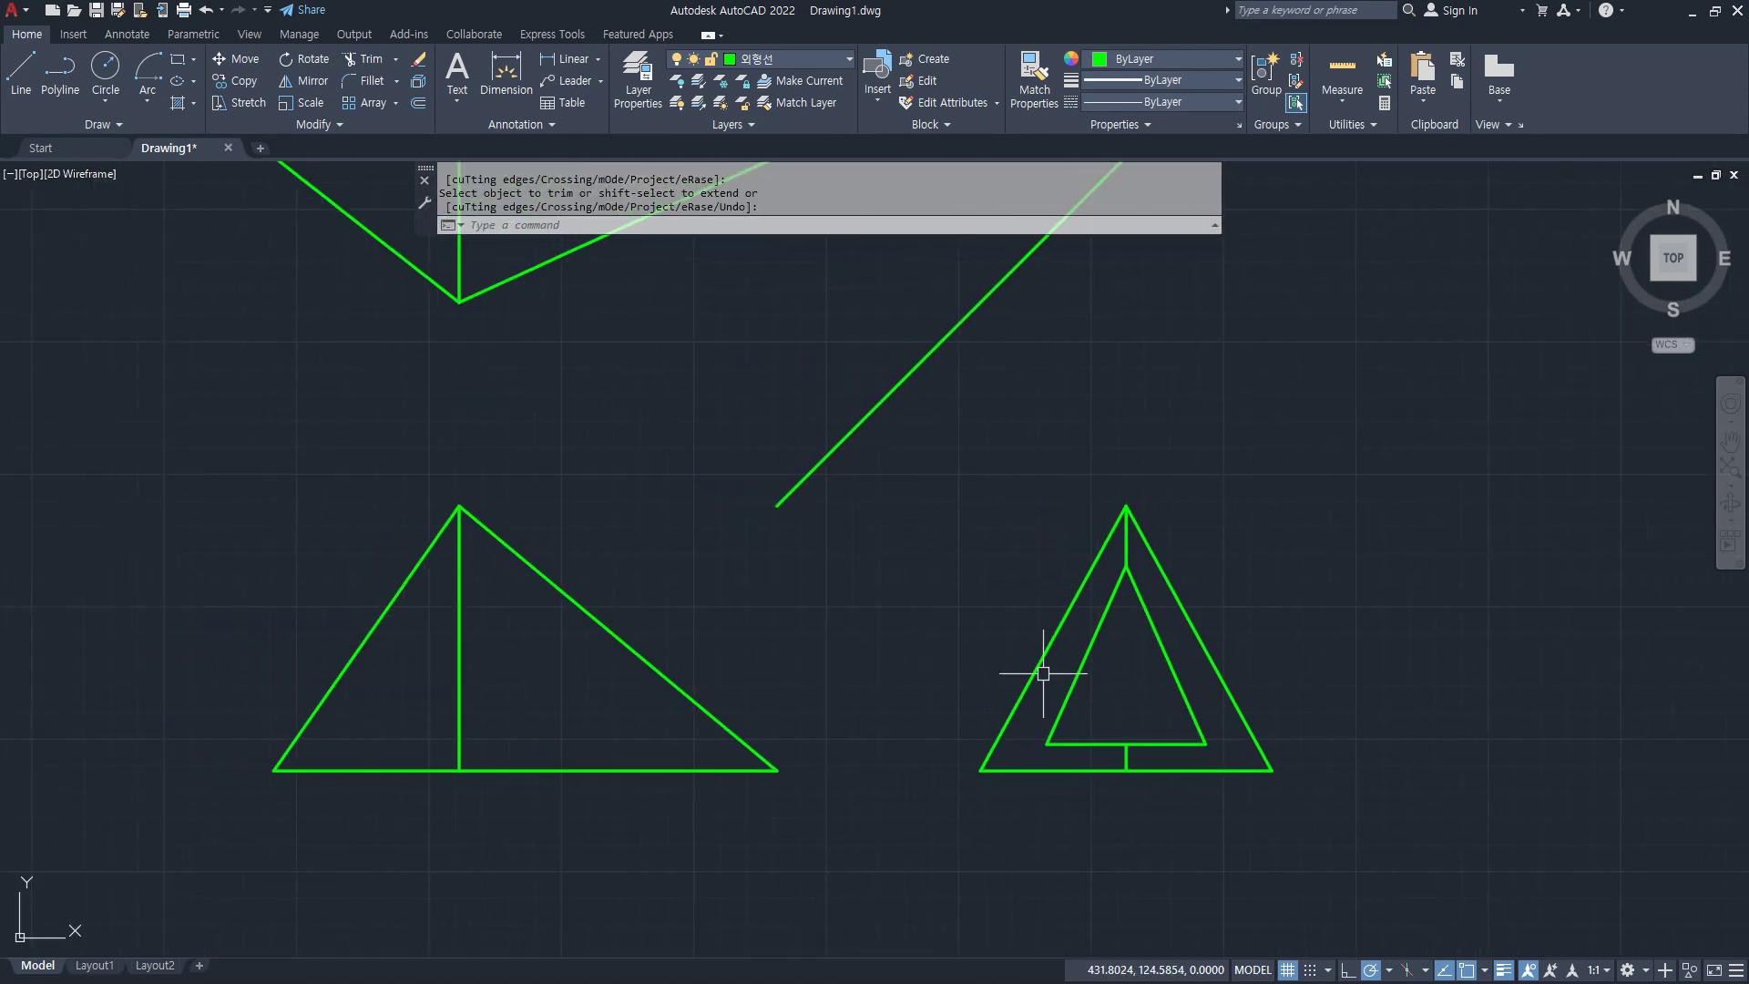
{"action": "key", "text": "Return"}
Step: Draw horizontal projection lines from the inner triangle's apex and lower left corner to the front view's left slanted edge
{"action": "type", "text": "l"}
{"action": "key", "text": "Return"}
{"action": "left_click", "coordinate": [1122, 567]}
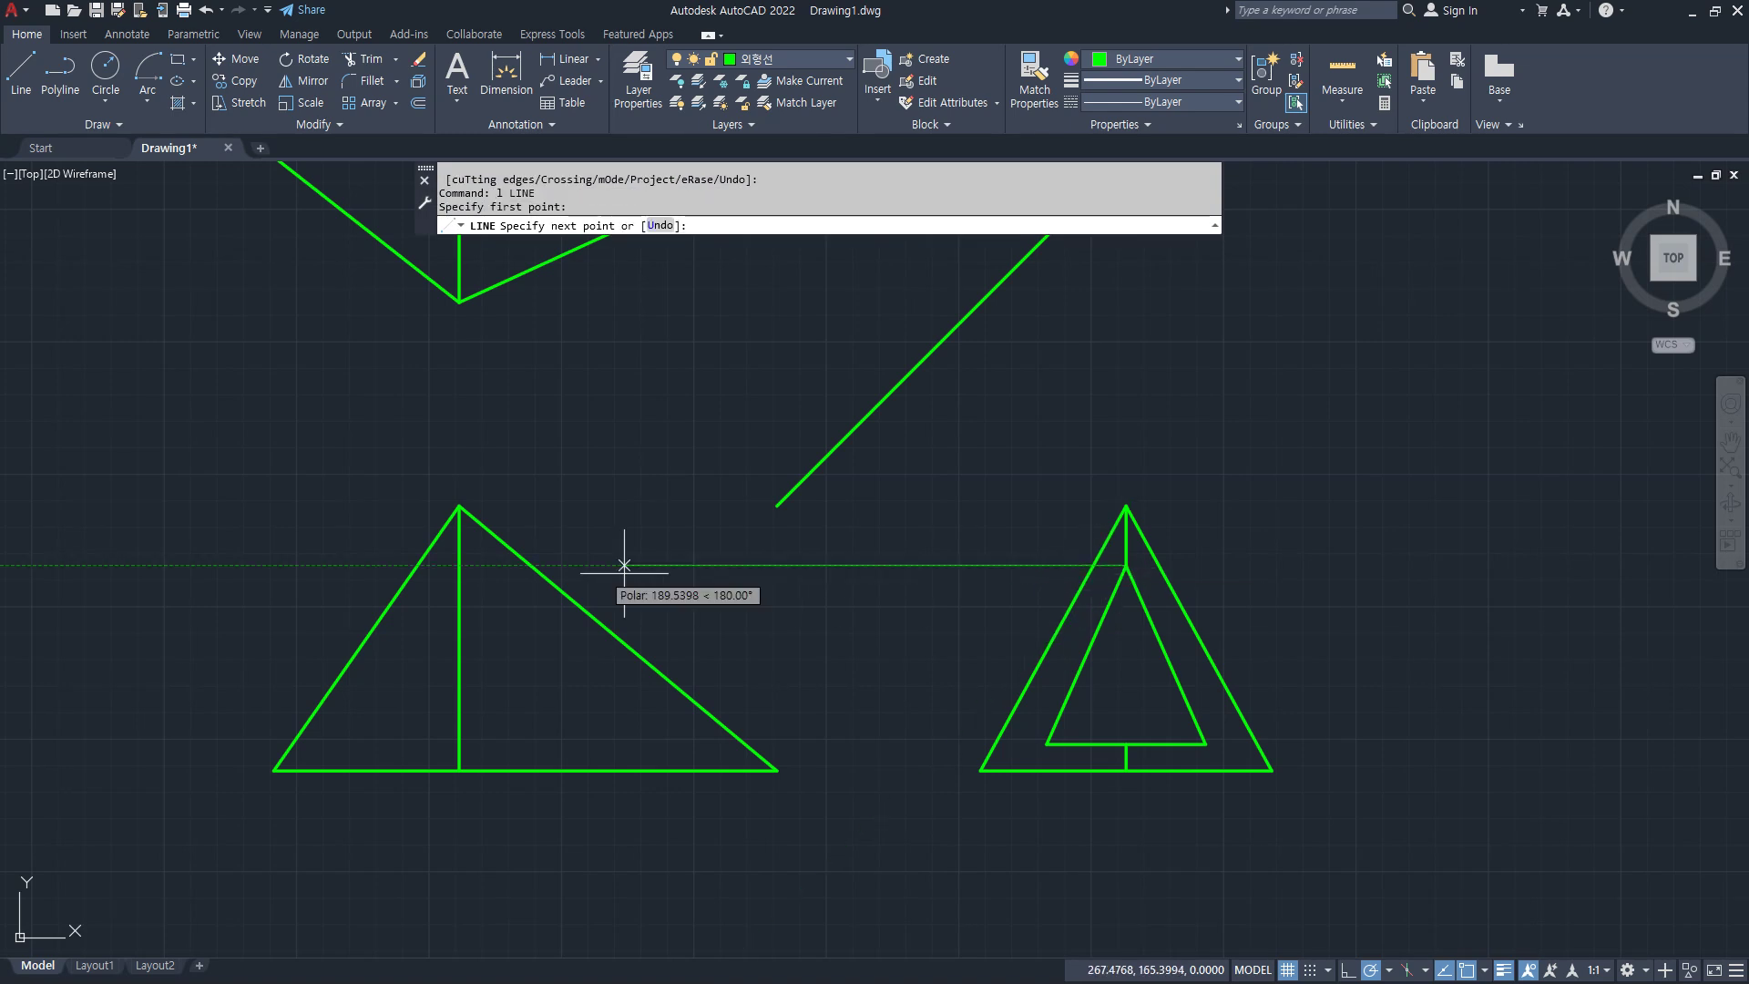
{"action": "left_click", "coordinate": [418, 566]}
{"action": "key", "text": "Return"}
{"action": "key", "text": "Return"}
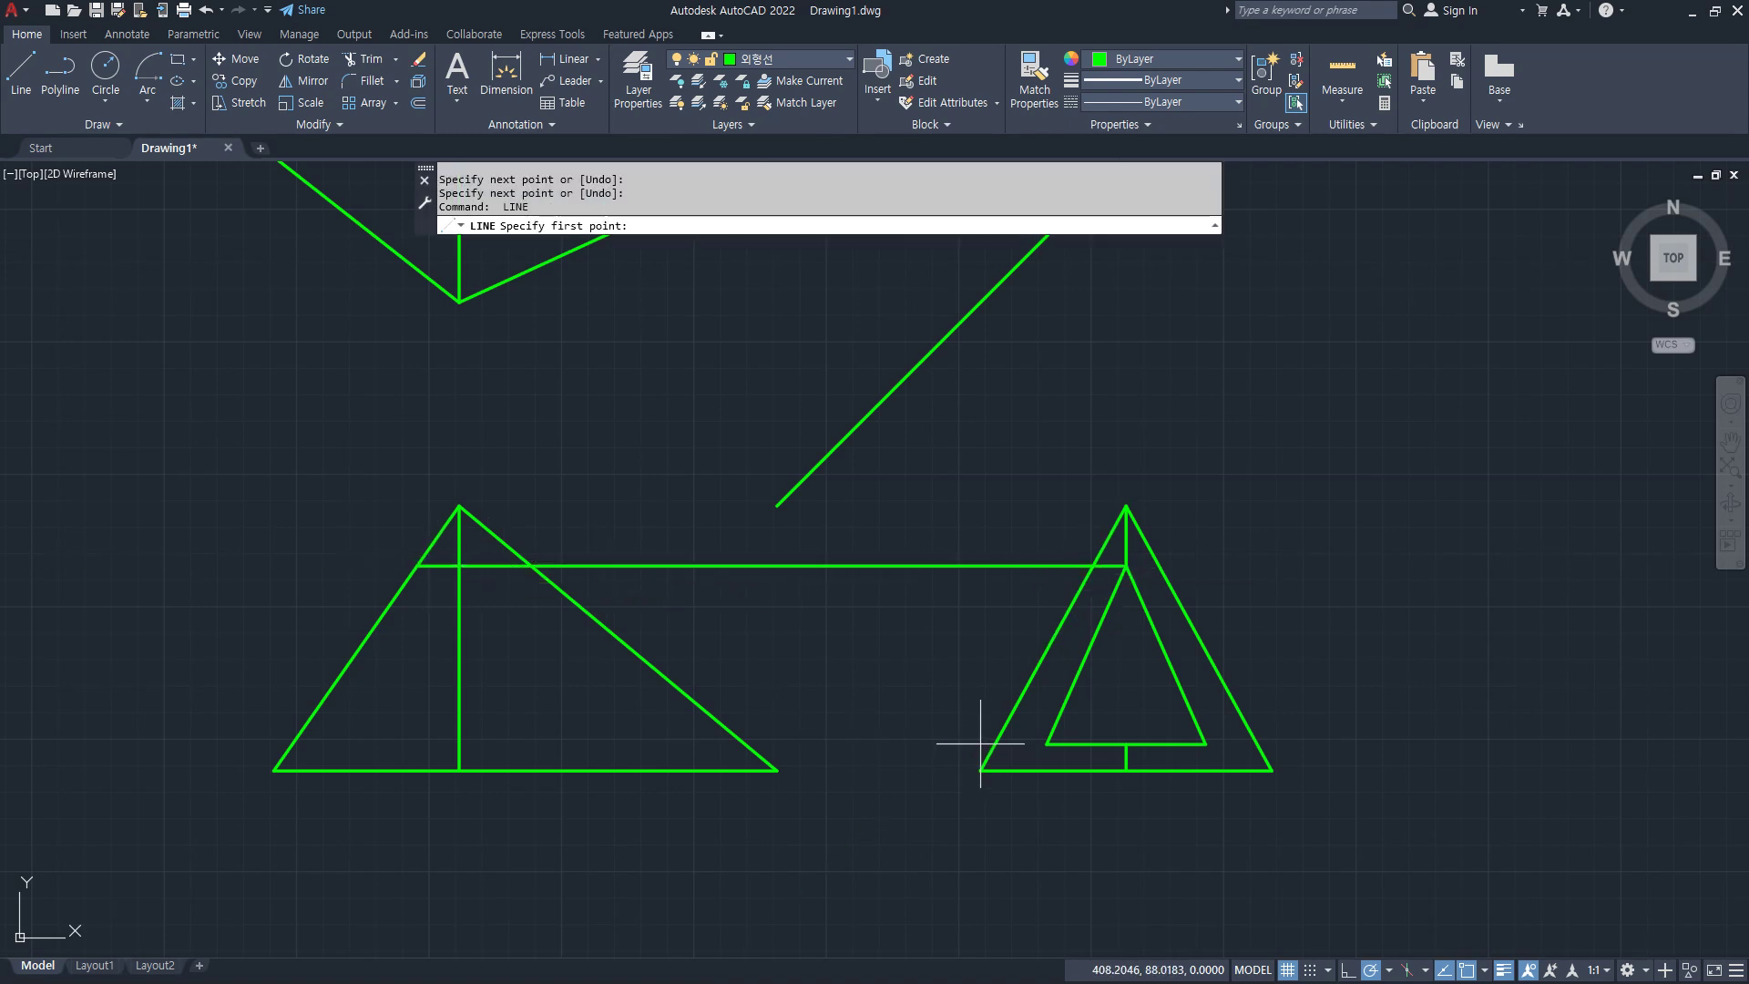
{"action": "left_click", "coordinate": [1047, 745]}
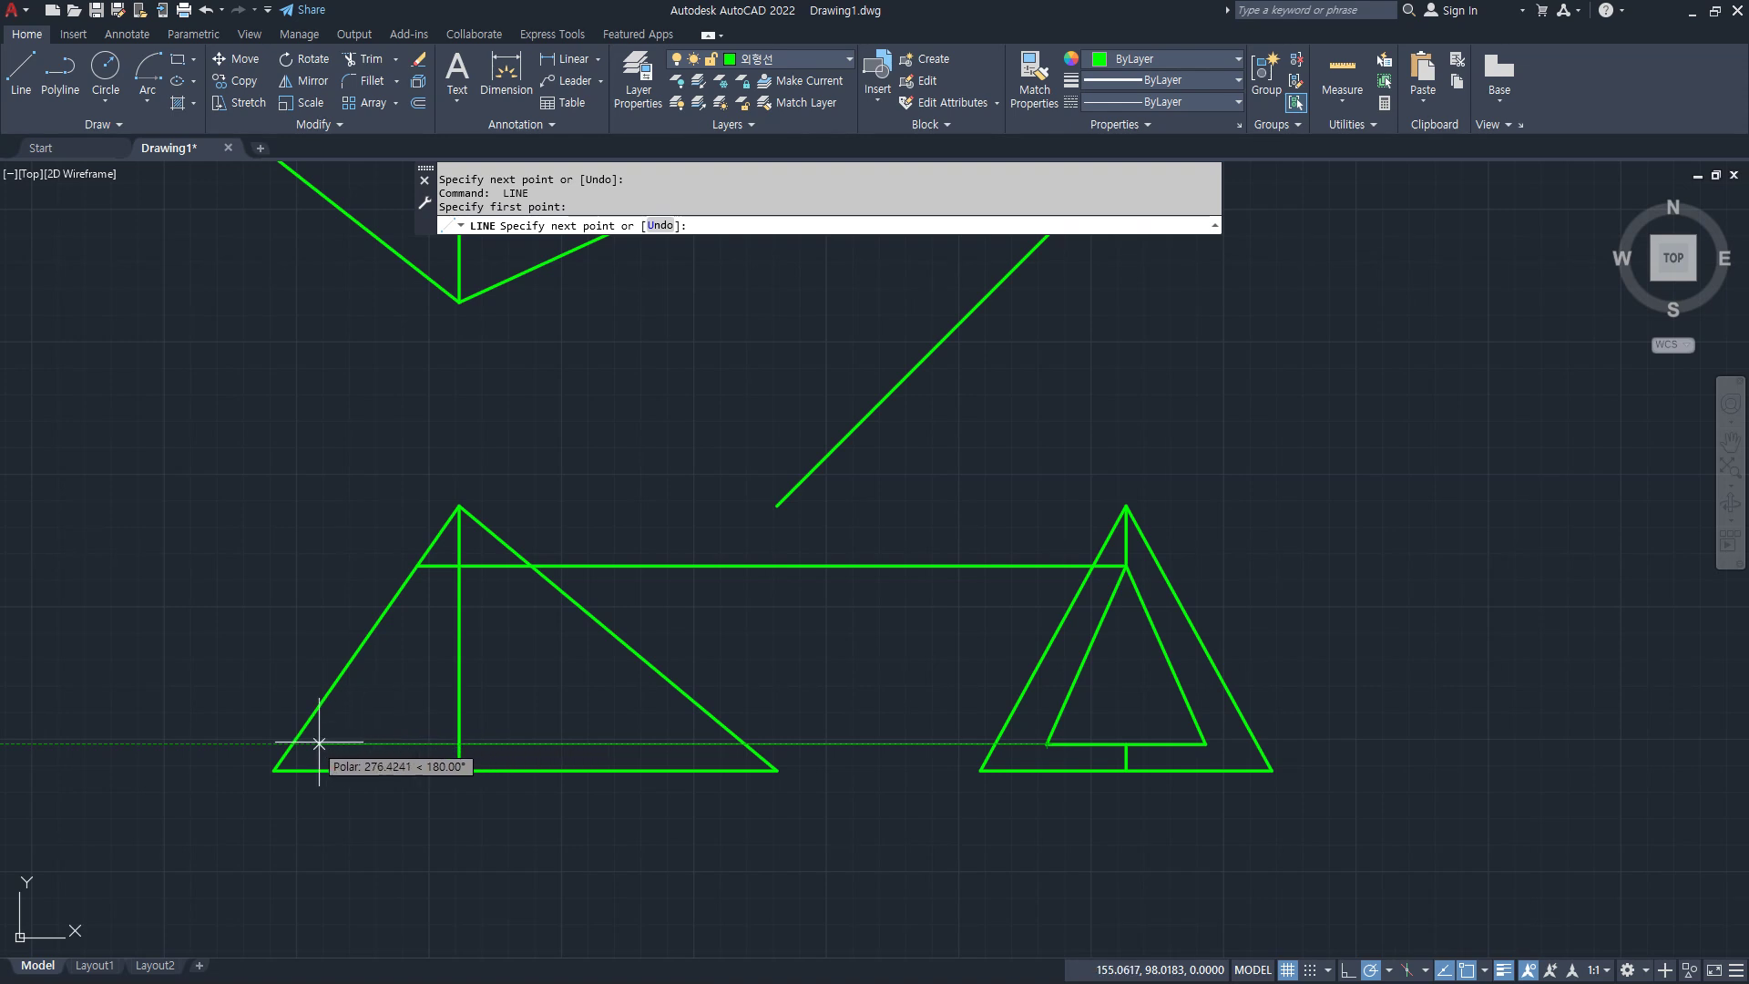
{"action": "left_click", "coordinate": [291, 744]}
{"action": "key", "text": "Return"}
Step: Trim the two horizontal projection lines in the gap between the front view and the side view
{"action": "type", "text": "tr"}
{"action": "key", "text": "Return"}
{"action": "left_click_drag", "start_coordinate": [860, 790], "coordinate": [929, 508]}
{"action": "key", "text": "Escape"}
Step: Erase the two leftover projection line segments inside the left part of the side view
{"action": "left_click", "coordinate": [957, 518]}
{"action": "left_click", "coordinate": [1215, 609]}
{"action": "left_click", "coordinate": [912, 717]}
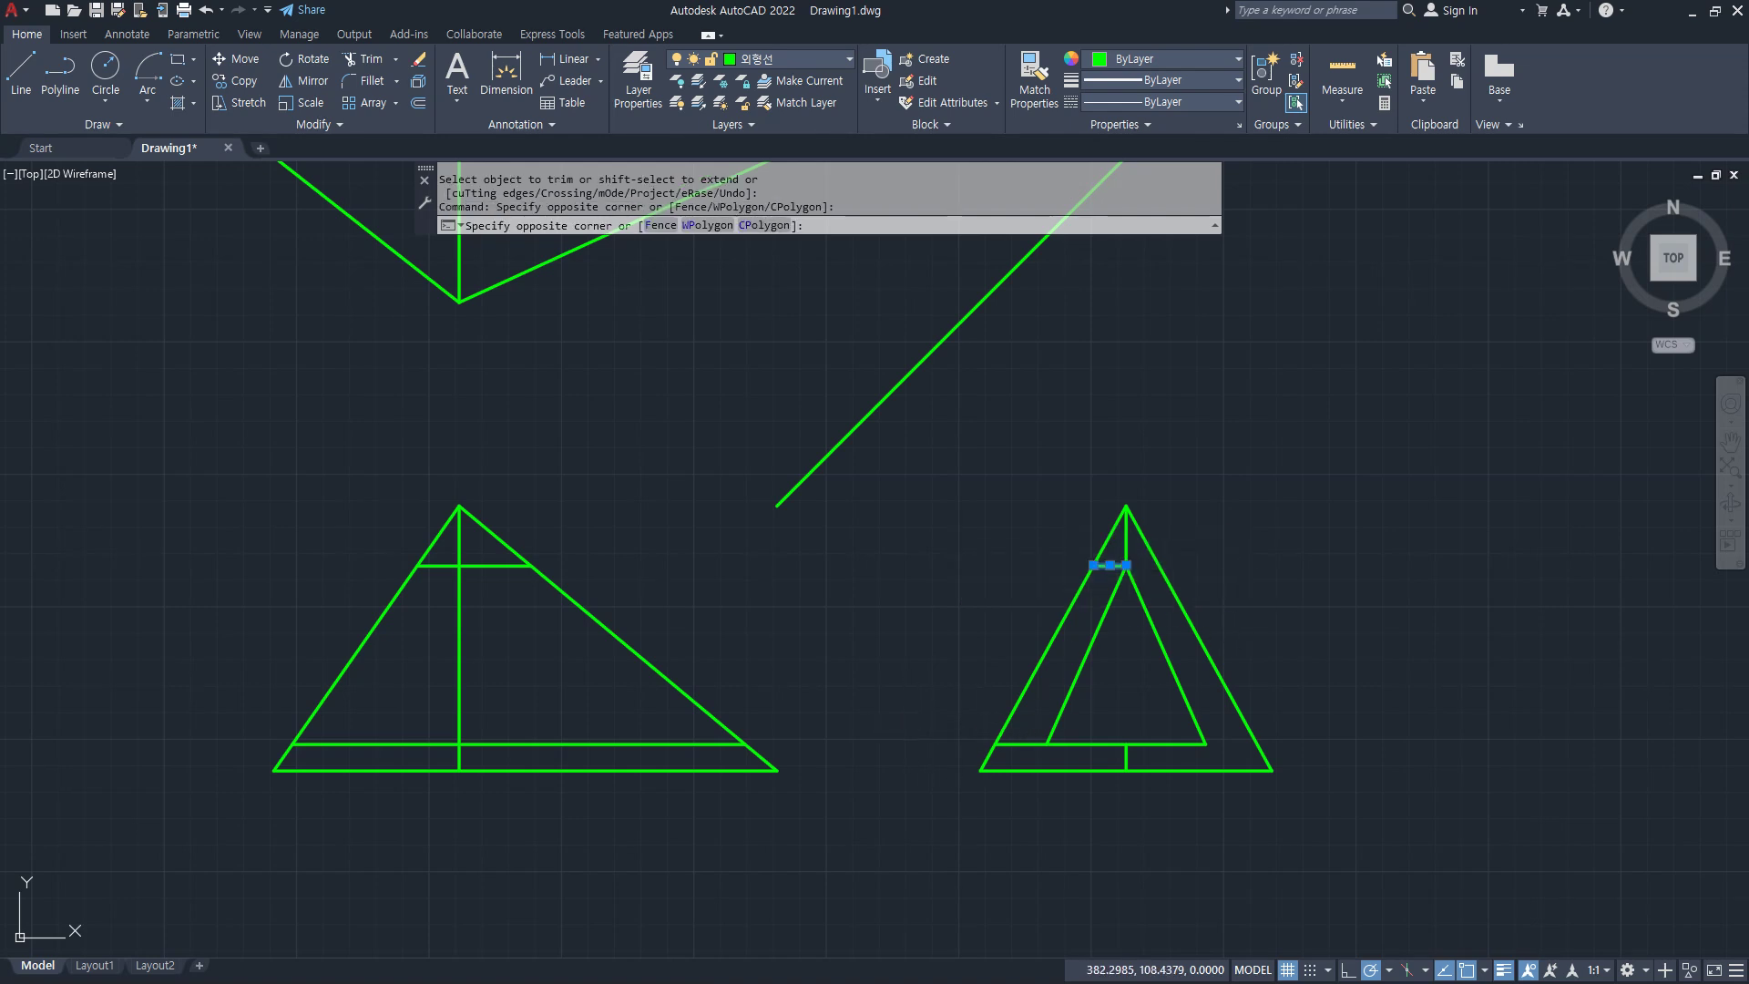
{"action": "left_click", "coordinate": [1063, 770]}
{"action": "type", "text": "e"}
{"action": "key", "text": "Return"}
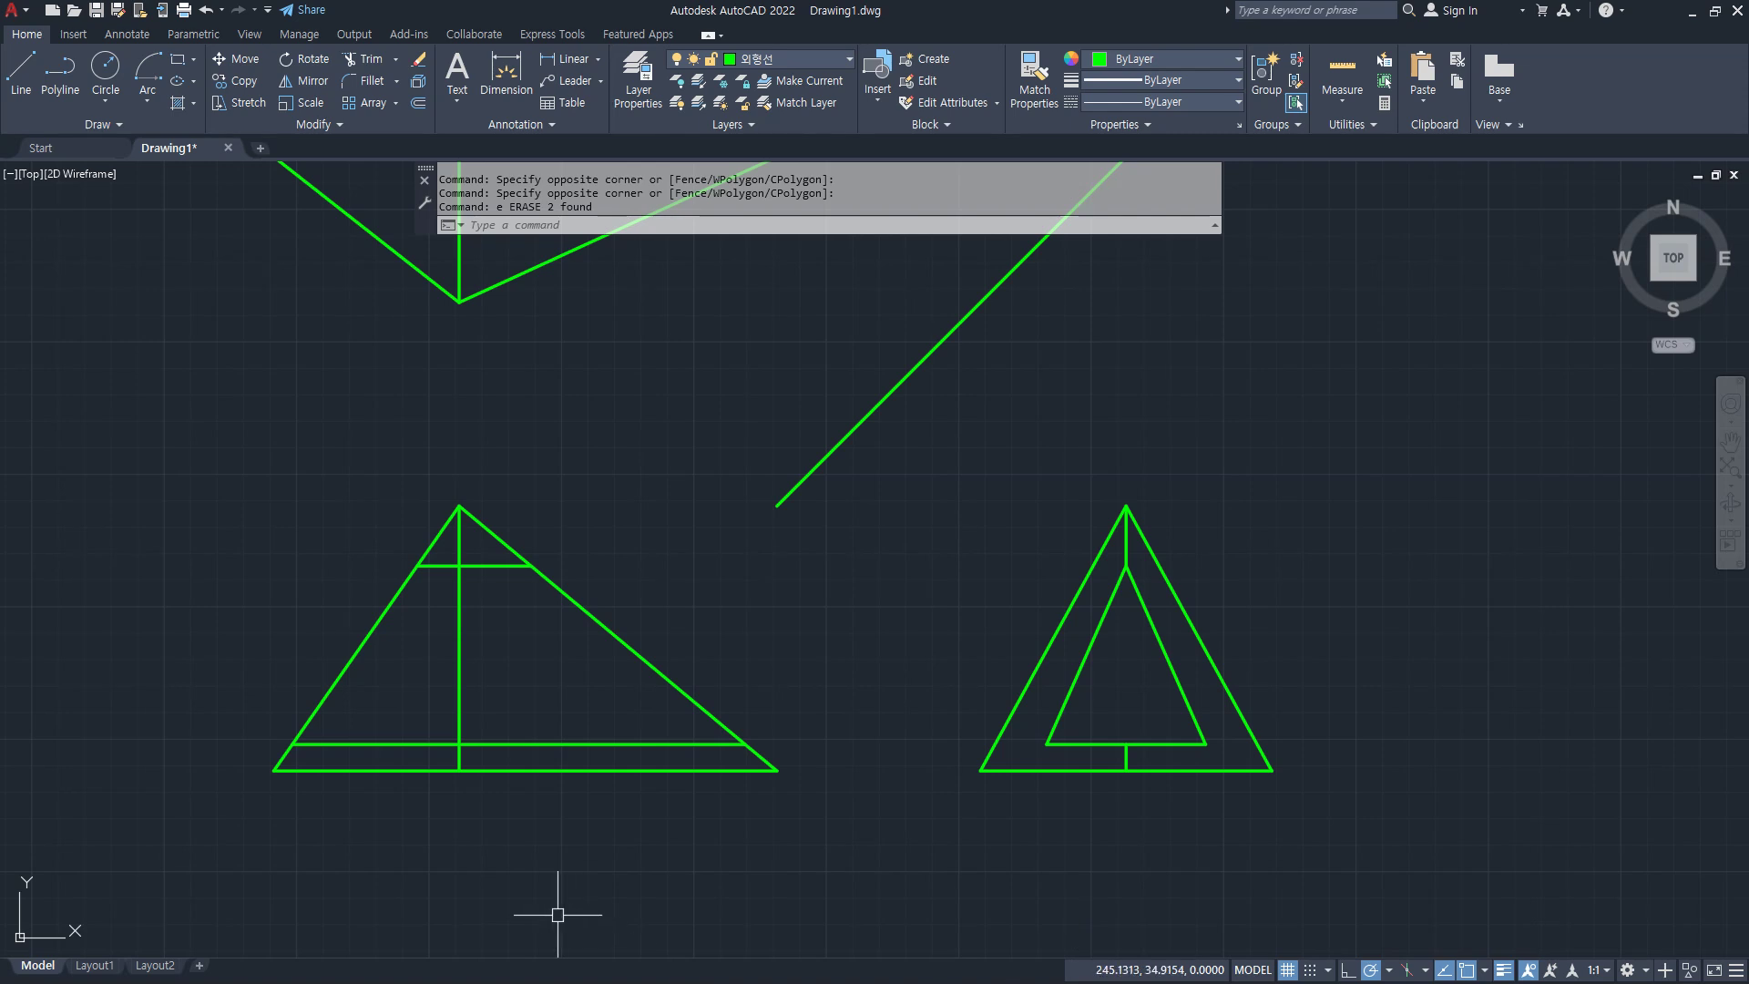
Step: Trim the front view's left slanted edge between the two horizontal projection lines
{"action": "type", "text": "tr"}
{"action": "key", "text": "Return"}
{"action": "left_click", "coordinate": [363, 640]}
{"action": "key", "text": "Return"}
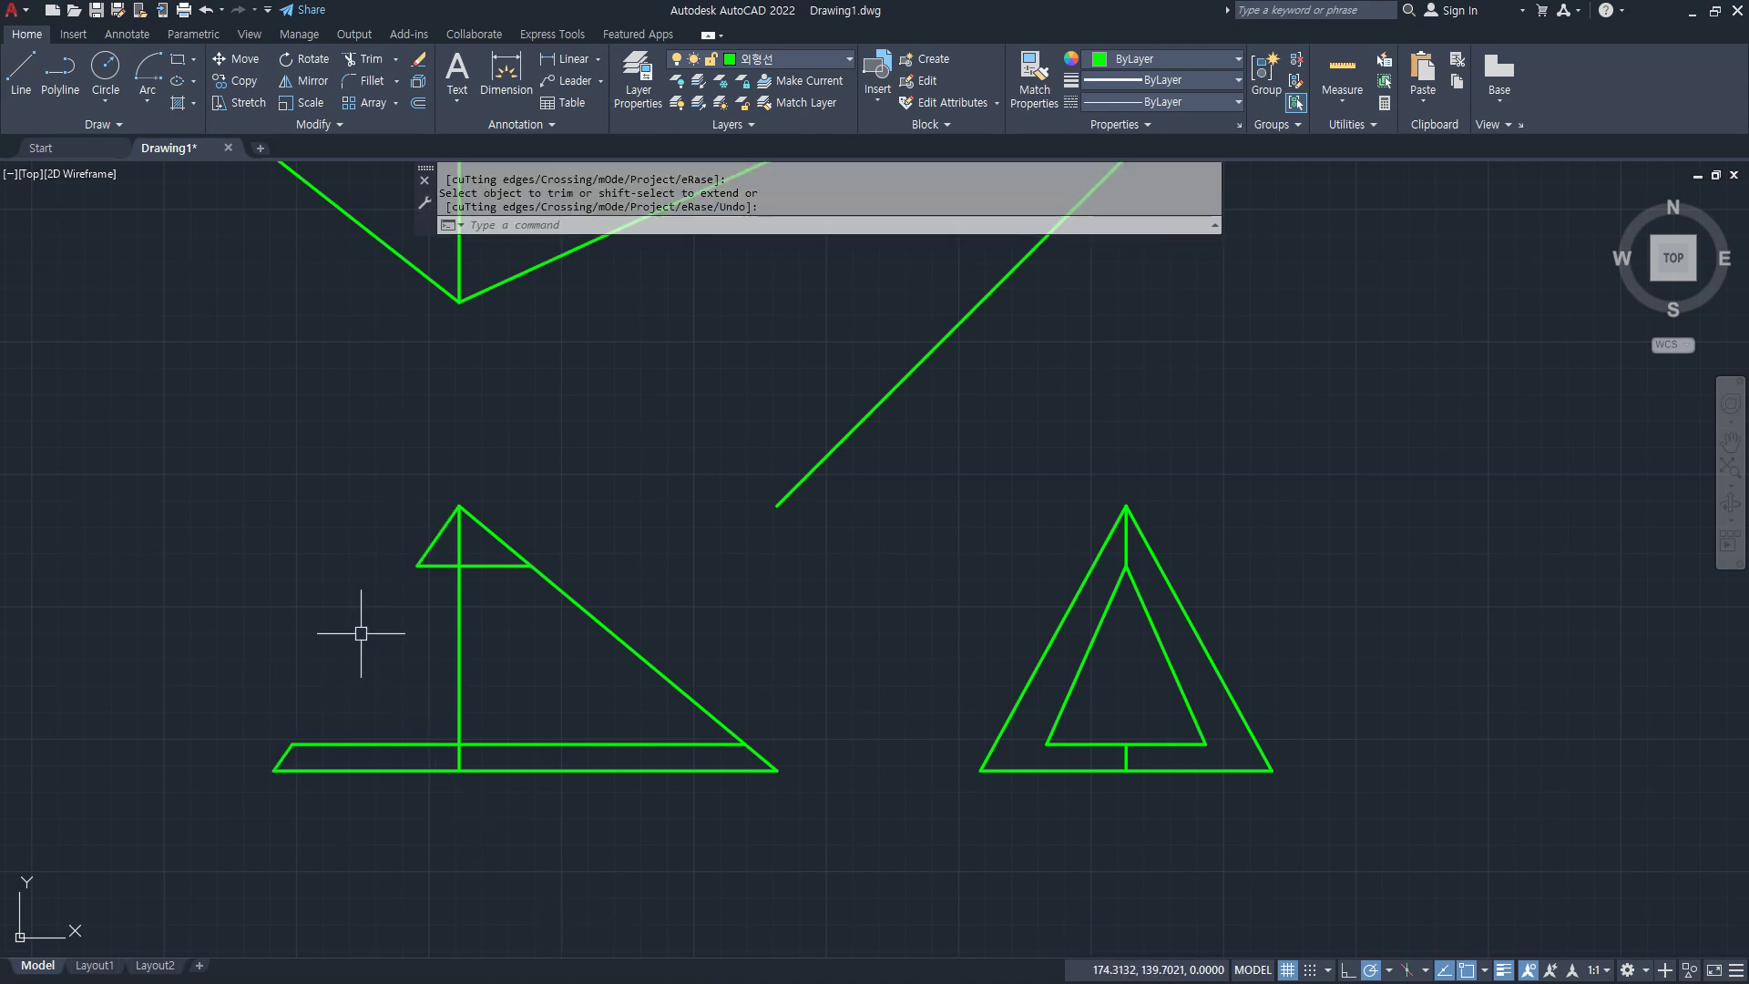
{"action": "key", "text": "ctrl+2"}
{"action": "mouse_move", "coordinate": [462, 565]}
{"action": "left_mouse_down"}
{"action": "mouse_move", "coordinate": [462, 672]}
{"action": "mouse_move", "coordinate": [616, 645]}
{"action": "left_mouse_up"}
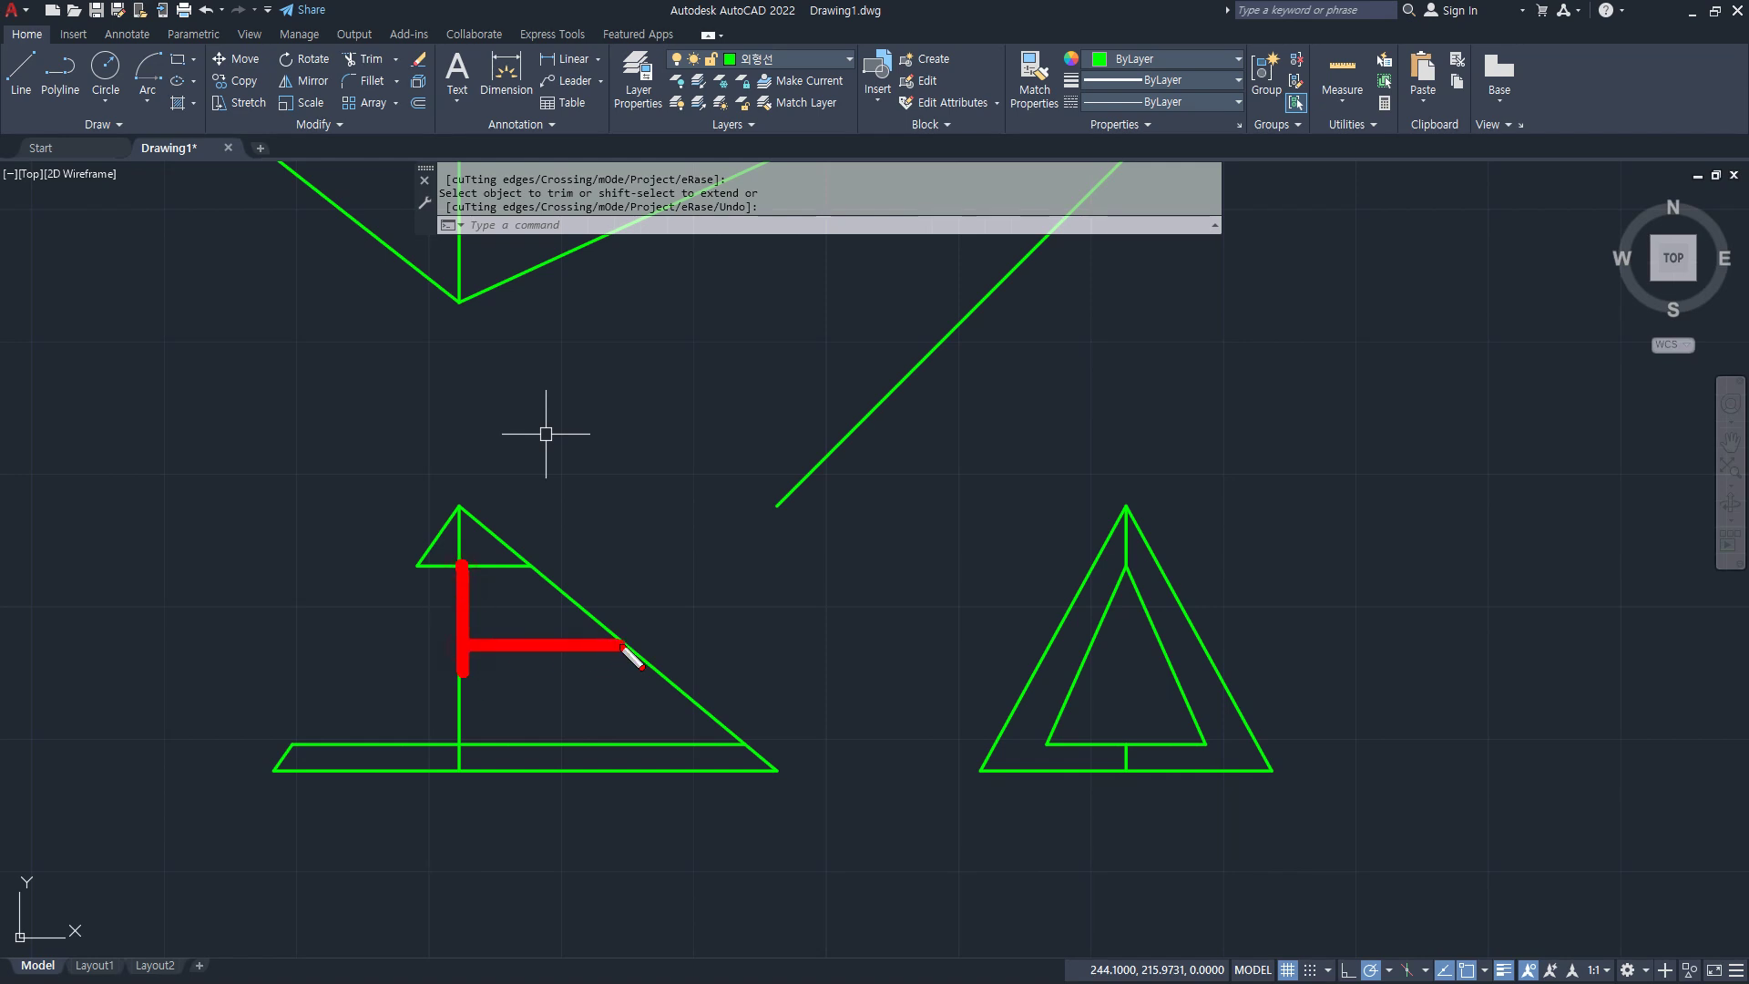
{"action": "key", "text": "Escape"}
Step: Offset the front view's vertical line 77 units to the right and trim it above the slanted edge, along with that edge's middle section
{"action": "type", "text": "o"}
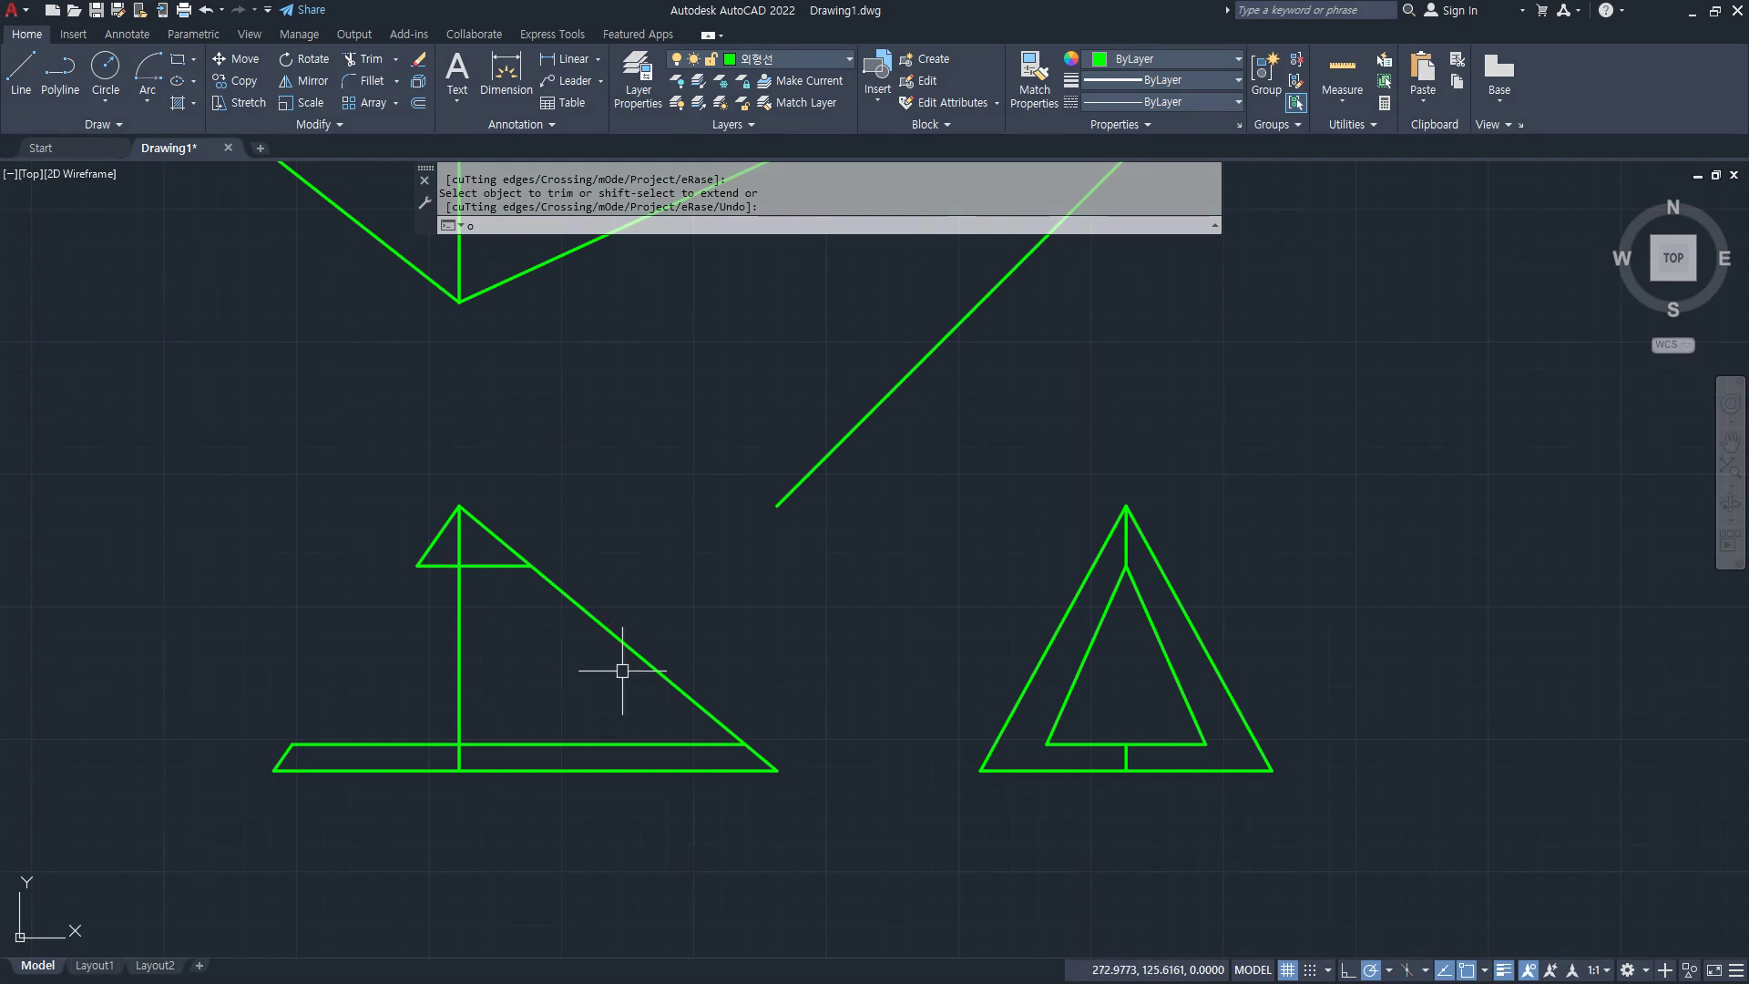
{"action": "key", "text": "Return"}
{"action": "type", "text": "77"}
{"action": "key", "text": "Return"}
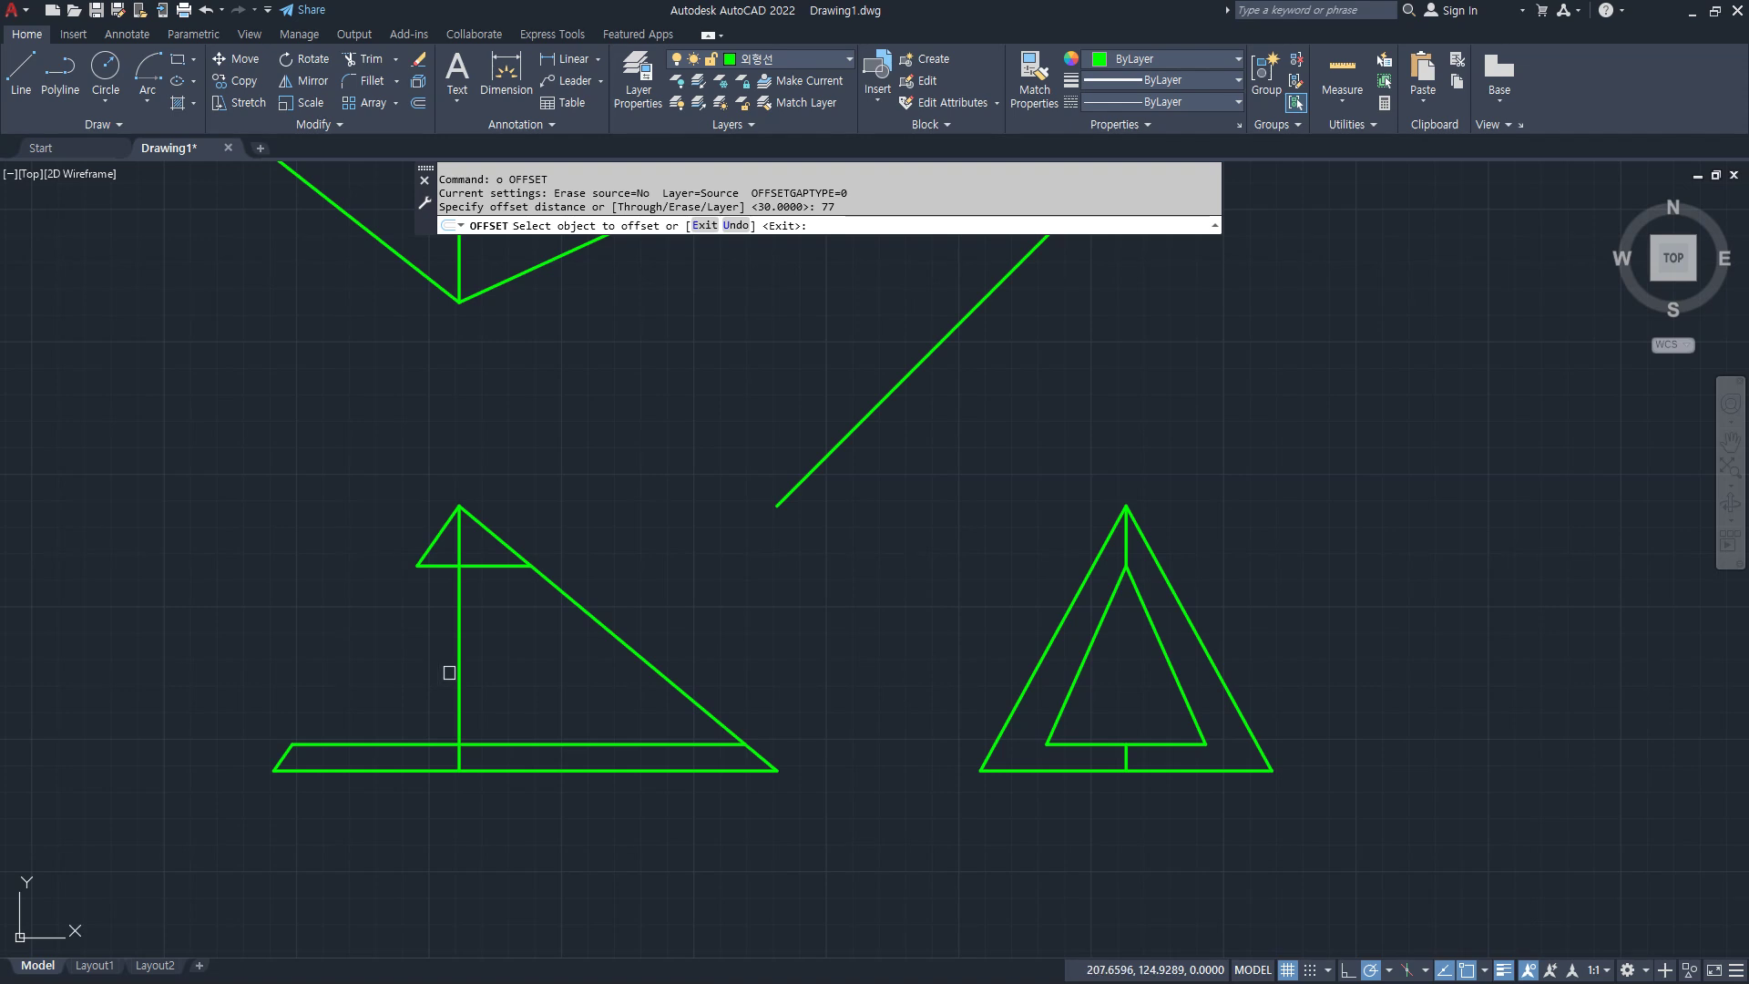
{"action": "left_click", "coordinate": [458, 672]}
{"action": "left_click", "coordinate": [601, 684]}
{"action": "left_click_drag", "start_coordinate": [697, 597], "coordinate": [538, 655]}
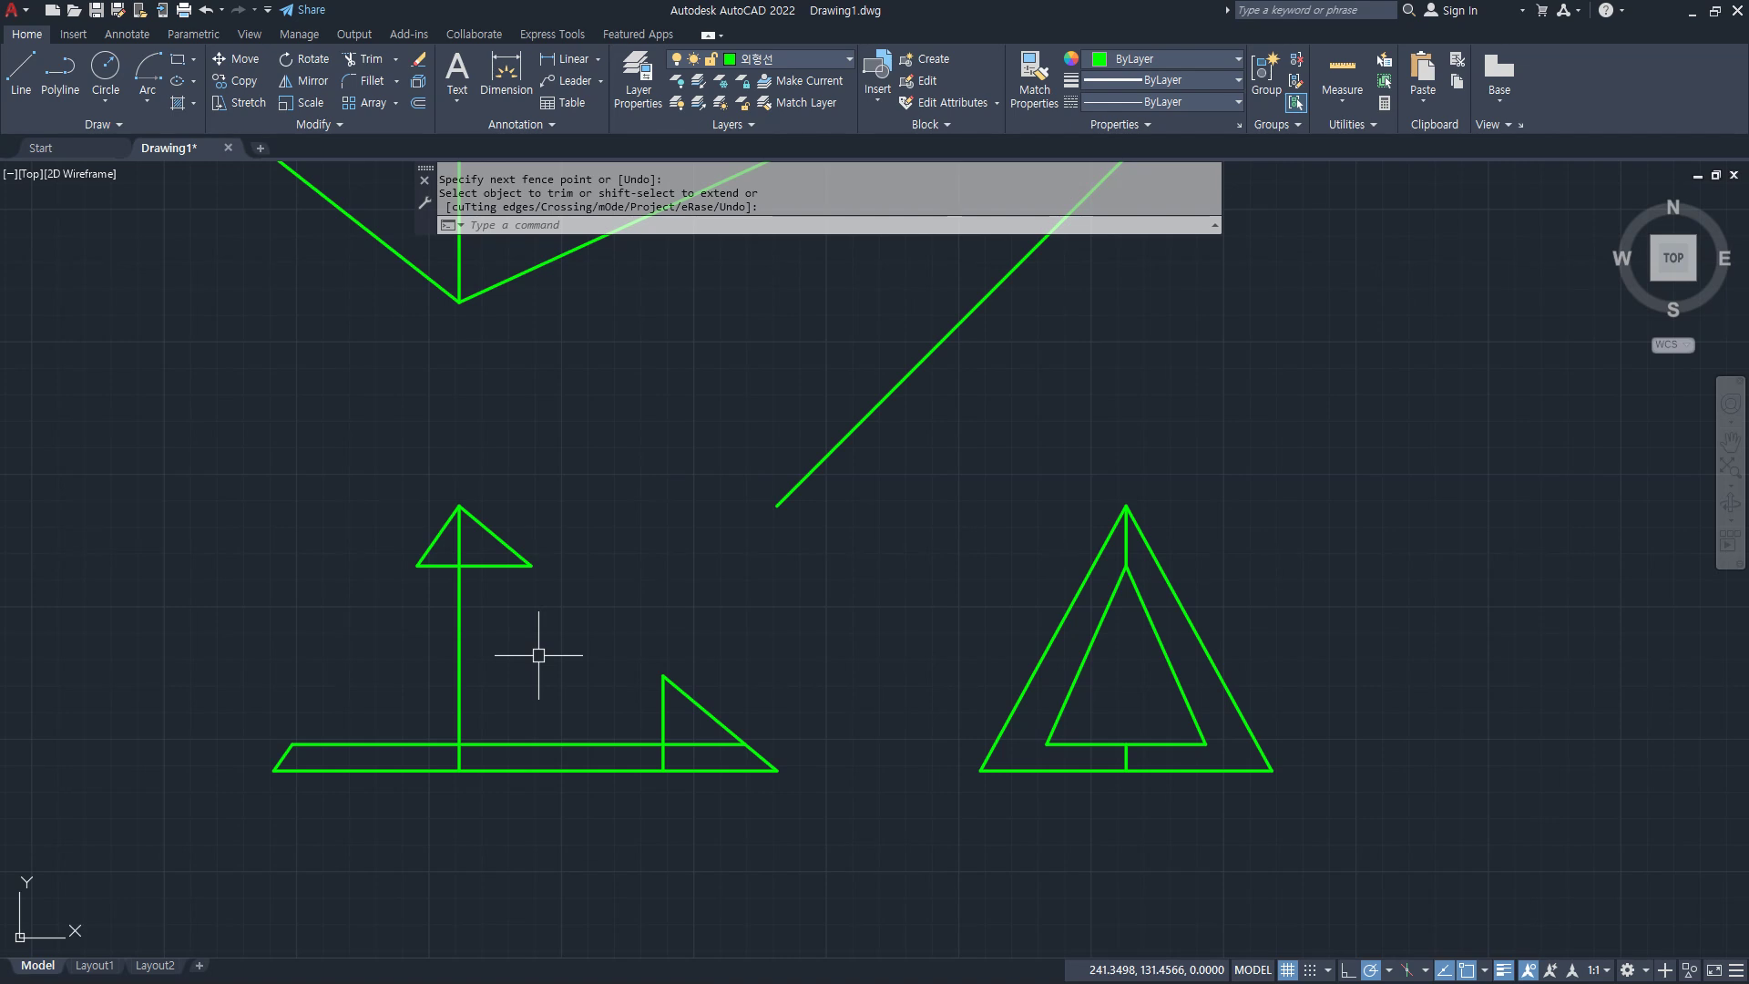
{"action": "key", "text": "Escape"}
Step: Draw a horizontal projection line from the top of the front view's offset vertical line across and past the side view
{"action": "type", "text": "l"}
{"action": "key", "text": "Return"}
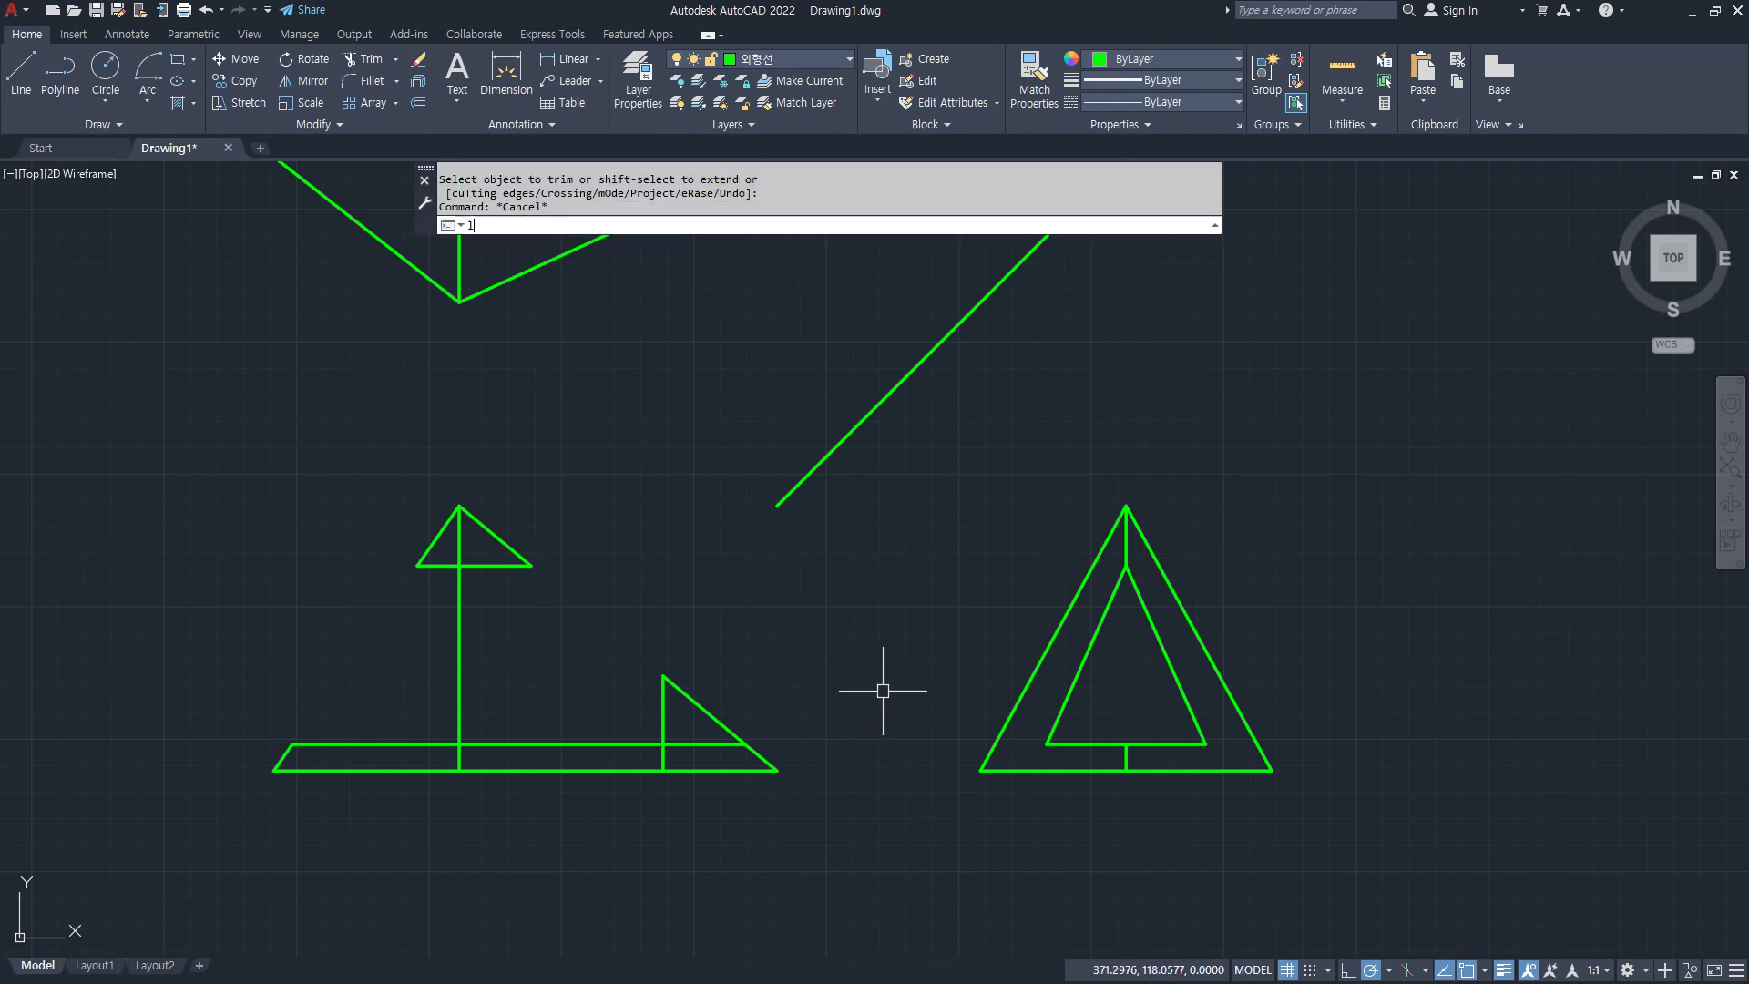
{"action": "left_click", "coordinate": [664, 675]}
{"action": "left_click", "coordinate": [1311, 675]}
{"action": "key", "text": "Escape"}
{"action": "key", "text": "Escape"}
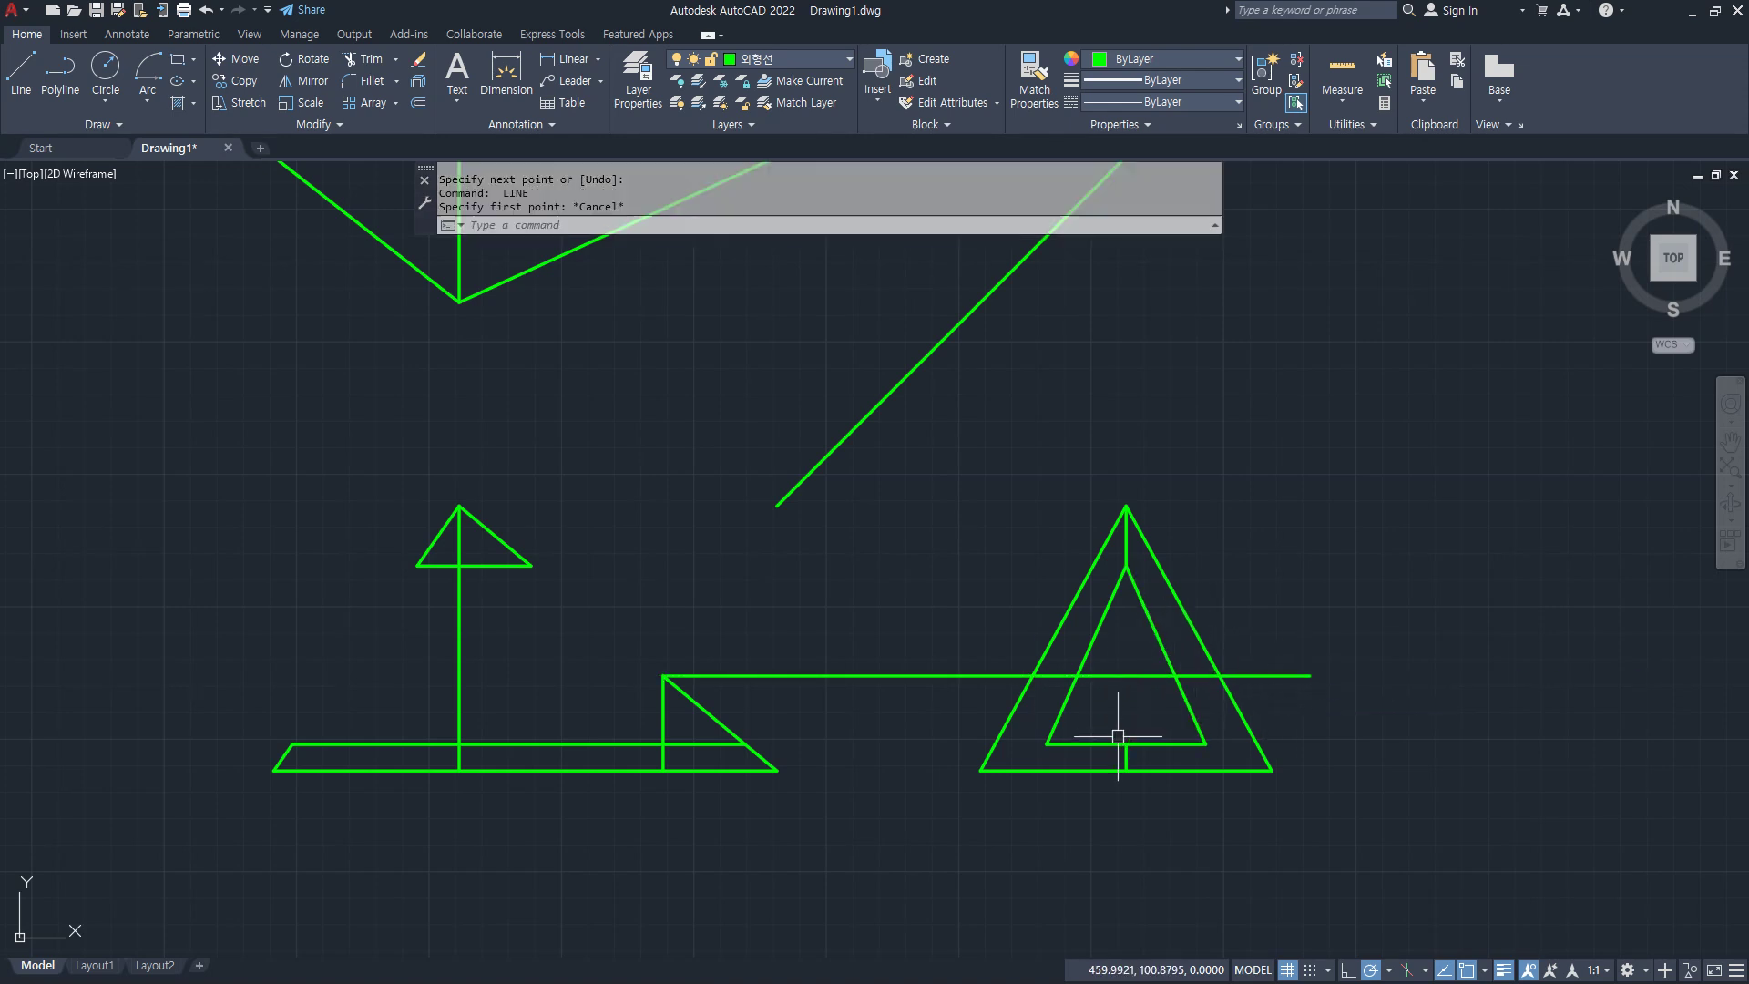
Step: Extend the side view's short lower centre line up to the horizontal projection line
{"action": "type", "text": "ex"}
{"action": "key", "text": "Return"}
{"action": "left_click", "coordinate": [1125, 753]}
{"action": "left_click", "coordinate": [1124, 729]}
{"action": "left_click", "coordinate": [1121, 760]}
{"action": "key", "text": "Escape"}
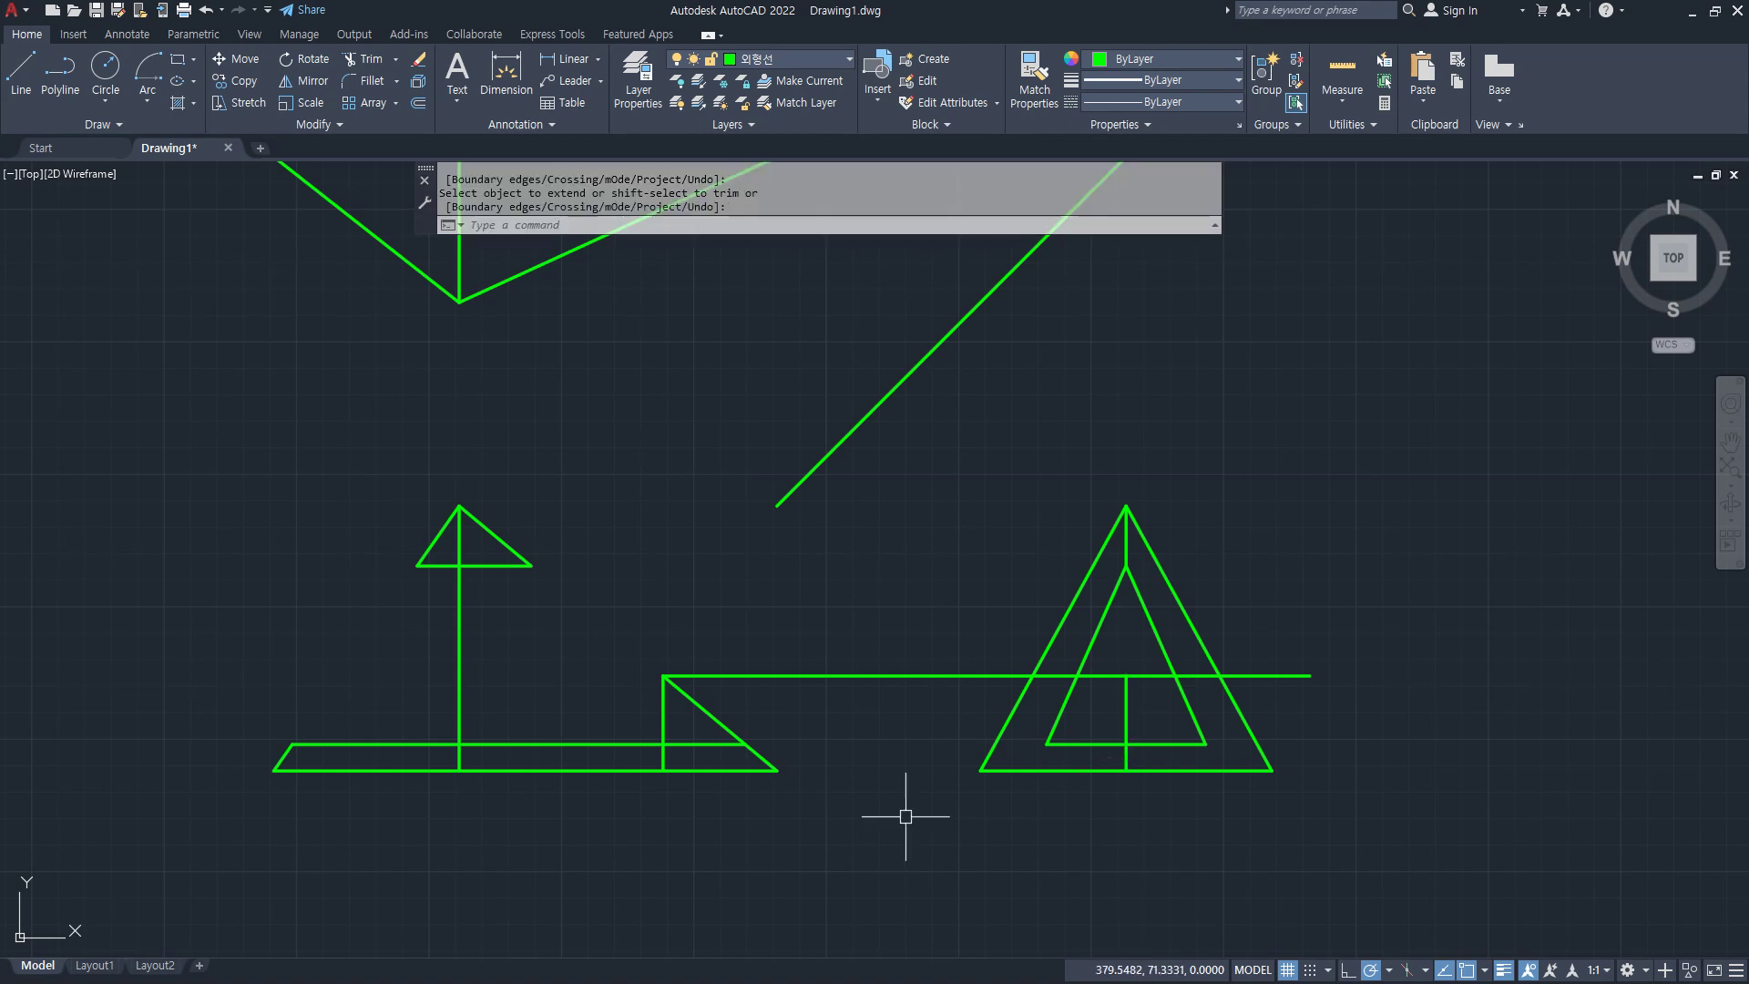
Step: Copy the side view's two outer slanted edges from the apex to the top end of the extended lower centre line
{"action": "type", "text": "cp"}
{"action": "key", "text": "Return"}
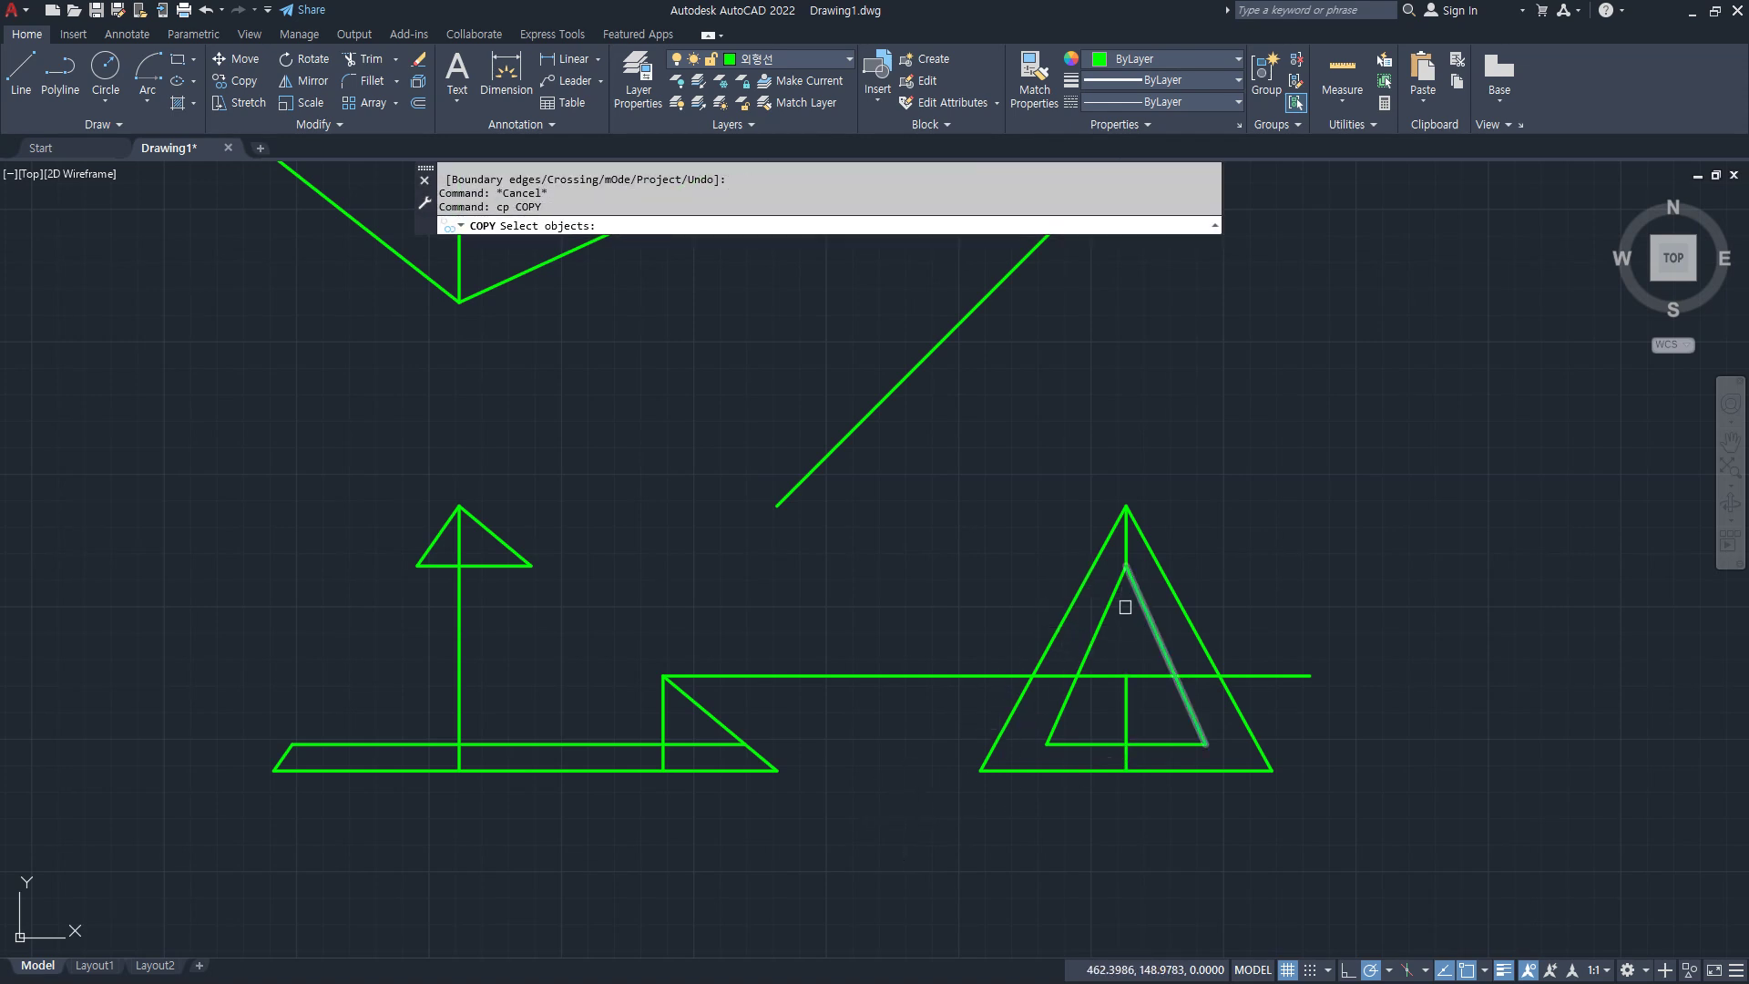
{"action": "left_click", "coordinate": [1153, 562]}
{"action": "left_click", "coordinate": [1103, 549]}
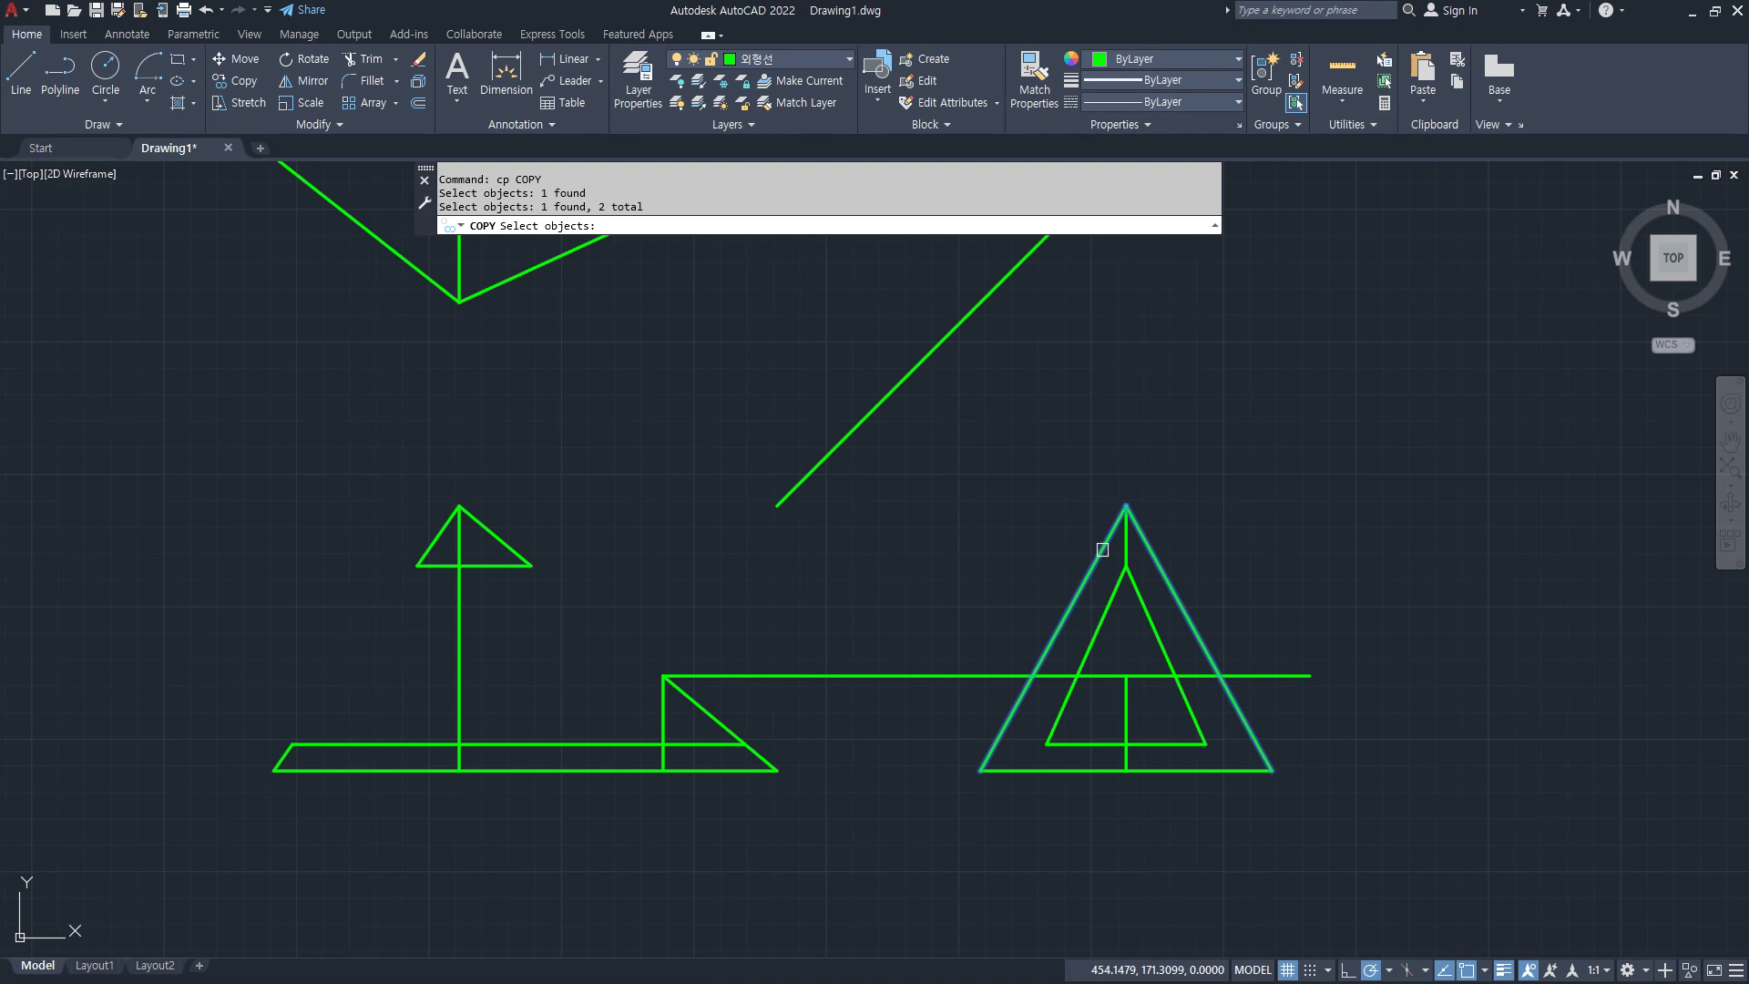
{"action": "key", "text": "Return"}
{"action": "left_click", "coordinate": [1126, 506]}
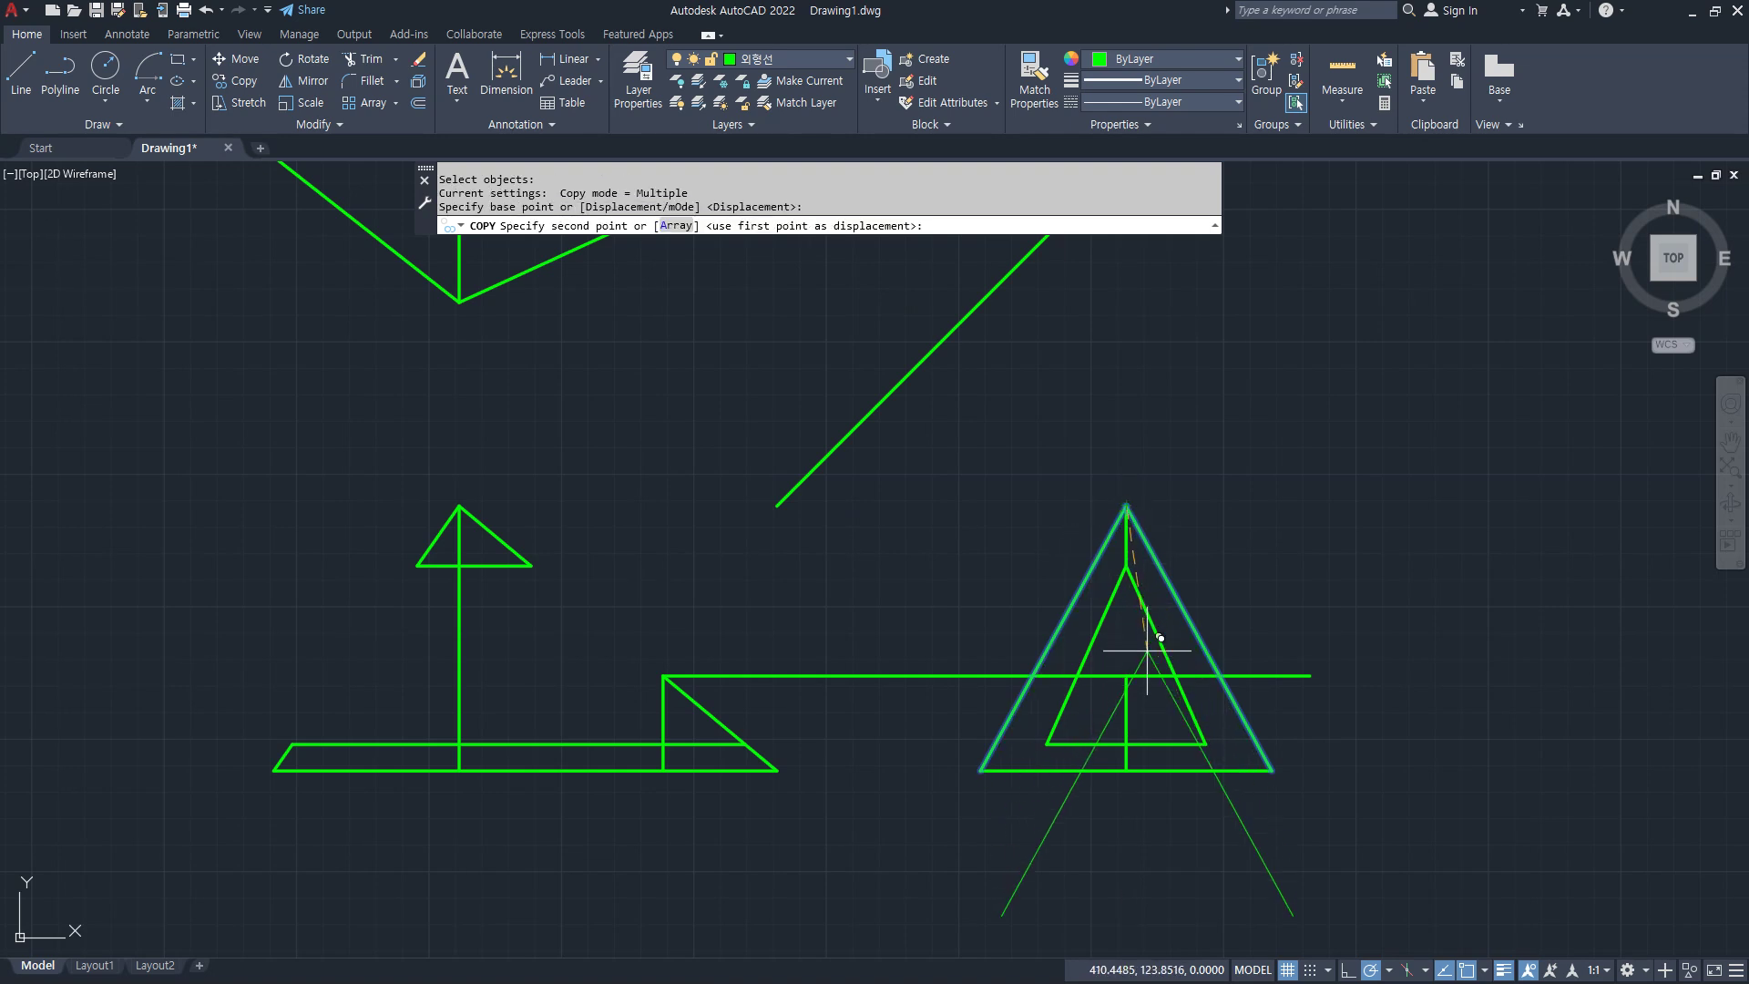
{"action": "left_click", "coordinate": [1127, 676]}
{"action": "key", "text": "Return"}
Step: Trim the inner triangle's base between the copied slanted lines, and the copied lines between the inner and outer bases
{"action": "scroll", "coordinate": [1164, 758], "scroll_direction": "up", "scroll_amount": 2}
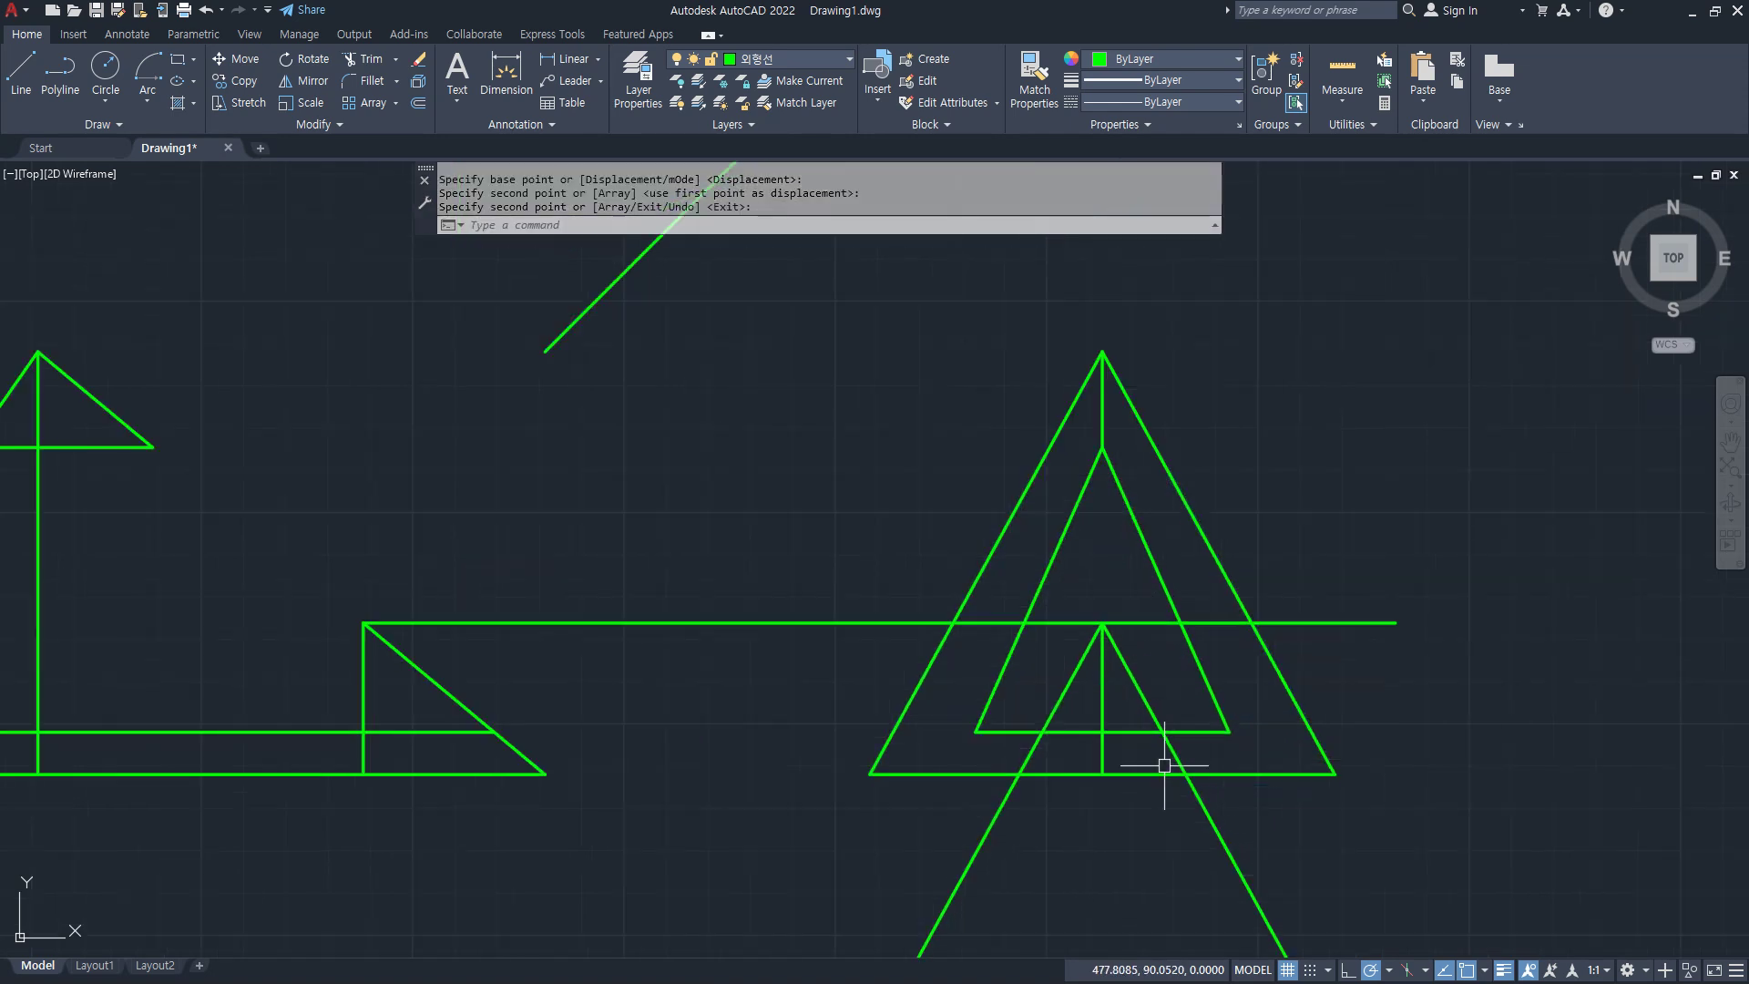
{"action": "type", "text": "tr"}
{"action": "key", "text": "Return"}
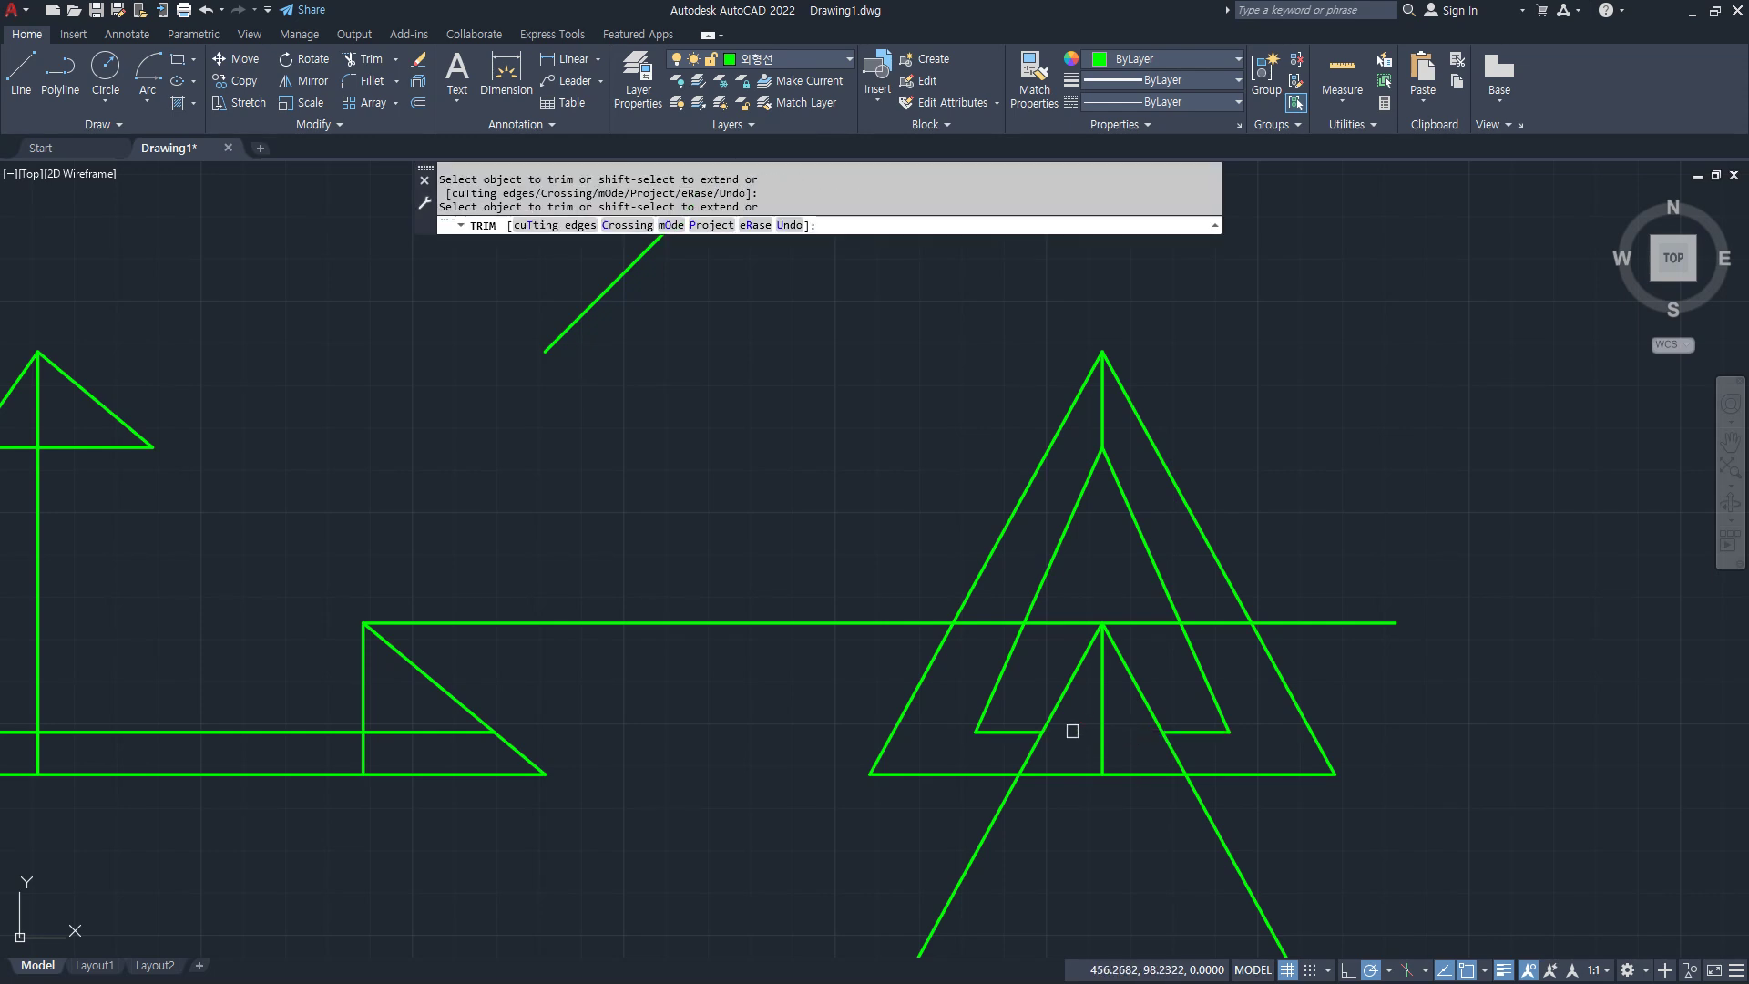
{"action": "left_click", "coordinate": [1039, 744]}
{"action": "left_click", "coordinate": [1168, 746]}
{"action": "key", "text": "Return"}
Step: Erase the leftover slanted segments below the side view and the horizontal projection line running across it
{"action": "left_click_drag", "start_coordinate": [1294, 825], "coordinate": [847, 894]}
{"action": "type", "text": "e"}
{"action": "key", "text": "Return"}
{"action": "left_click_drag", "start_coordinate": [791, 695], "coordinate": [724, 566]}
{"action": "type", "text": "e"}
{"action": "key", "text": "Return"}
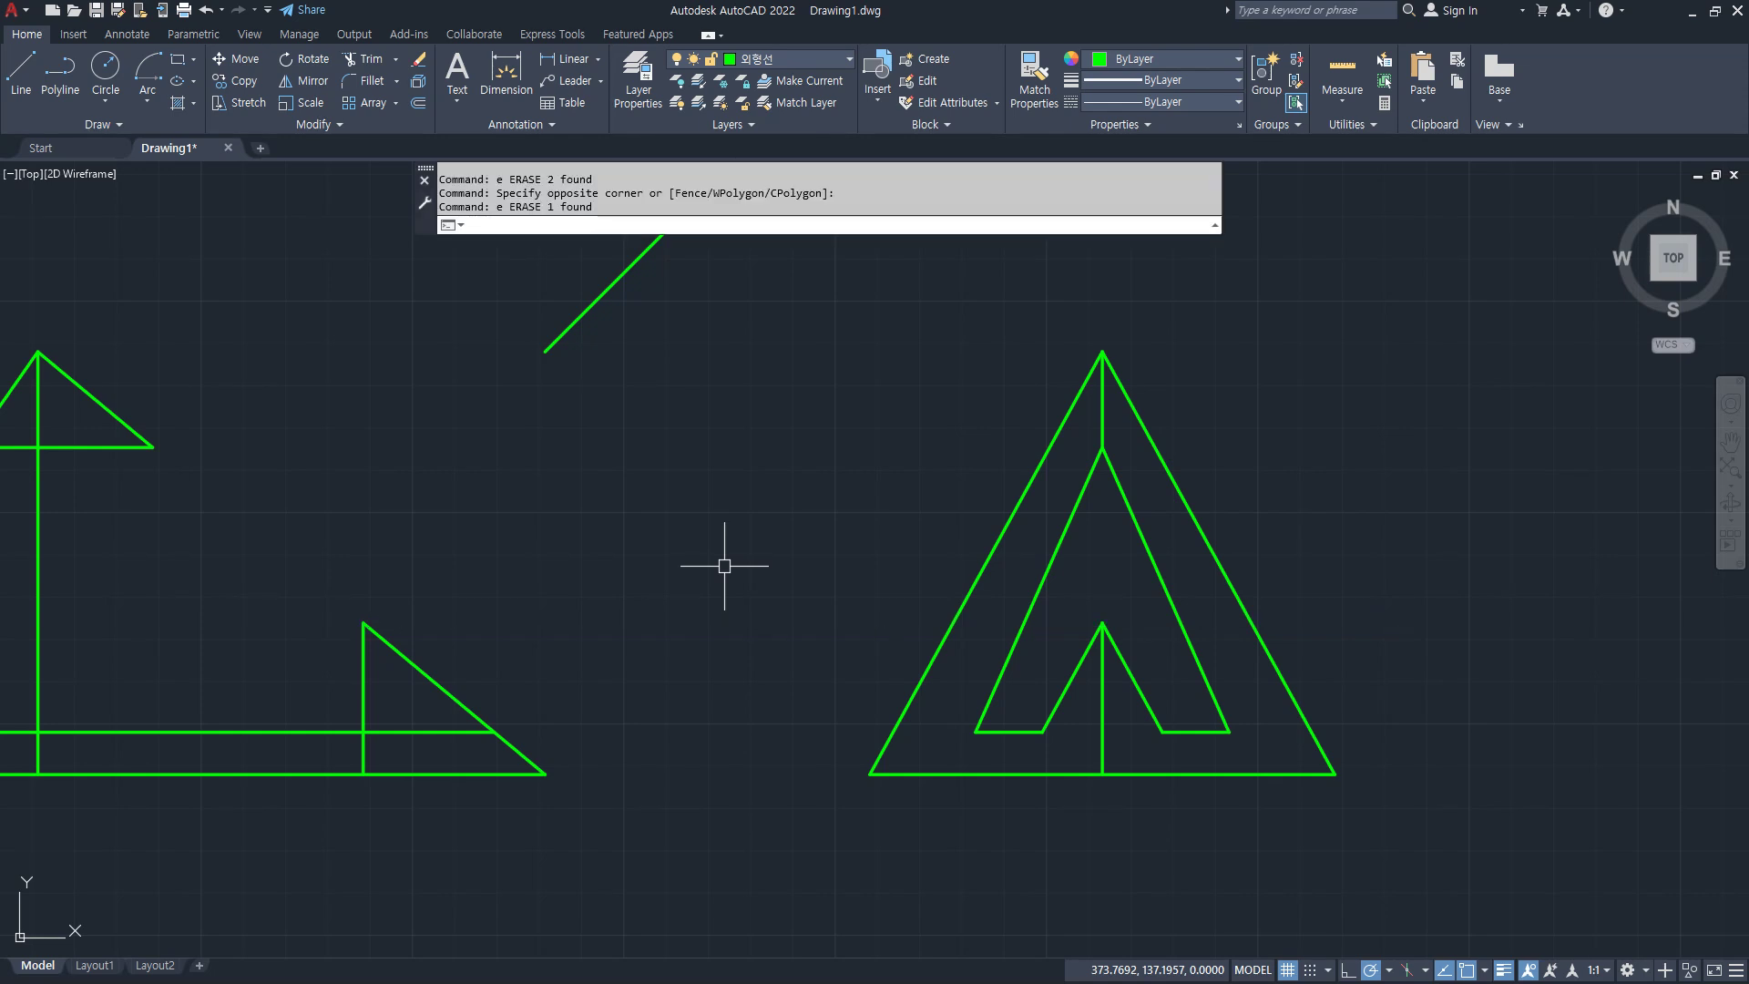
Step: Draw a line closing the gap in the side view's inner base and assign it to the 은선 layer
{"action": "type", "text": "l"}
{"action": "key", "text": "Return"}
{"action": "left_click", "coordinate": [1041, 731]}
{"action": "left_click", "coordinate": [1163, 731]}
{"action": "key", "text": "Return"}
{"action": "left_click", "coordinate": [1135, 734]}
{"action": "left_click", "coordinate": [769, 60]}
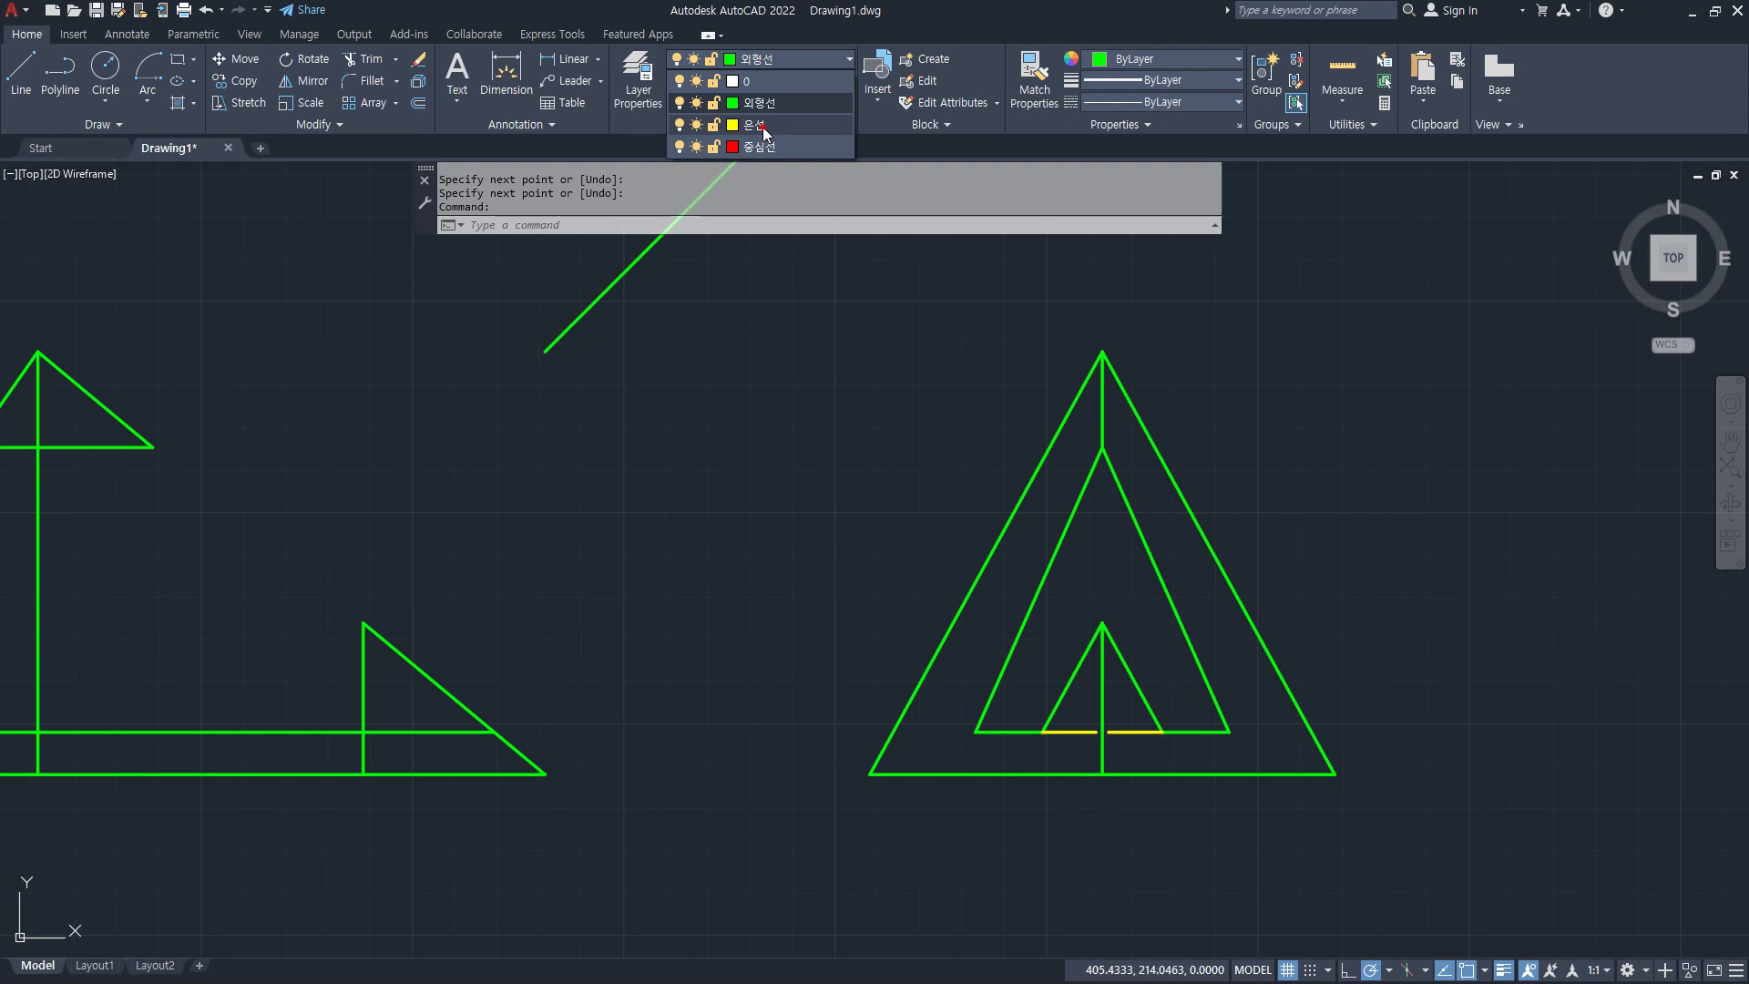
{"action": "left_click", "coordinate": [762, 128]}
{"action": "key", "text": "Escape"}
Step: Set the linetype scale factor to 0.3 and inspect the dashed line closing the inner base
{"action": "type", "text": "lts"}
{"action": "key", "text": "Return"}
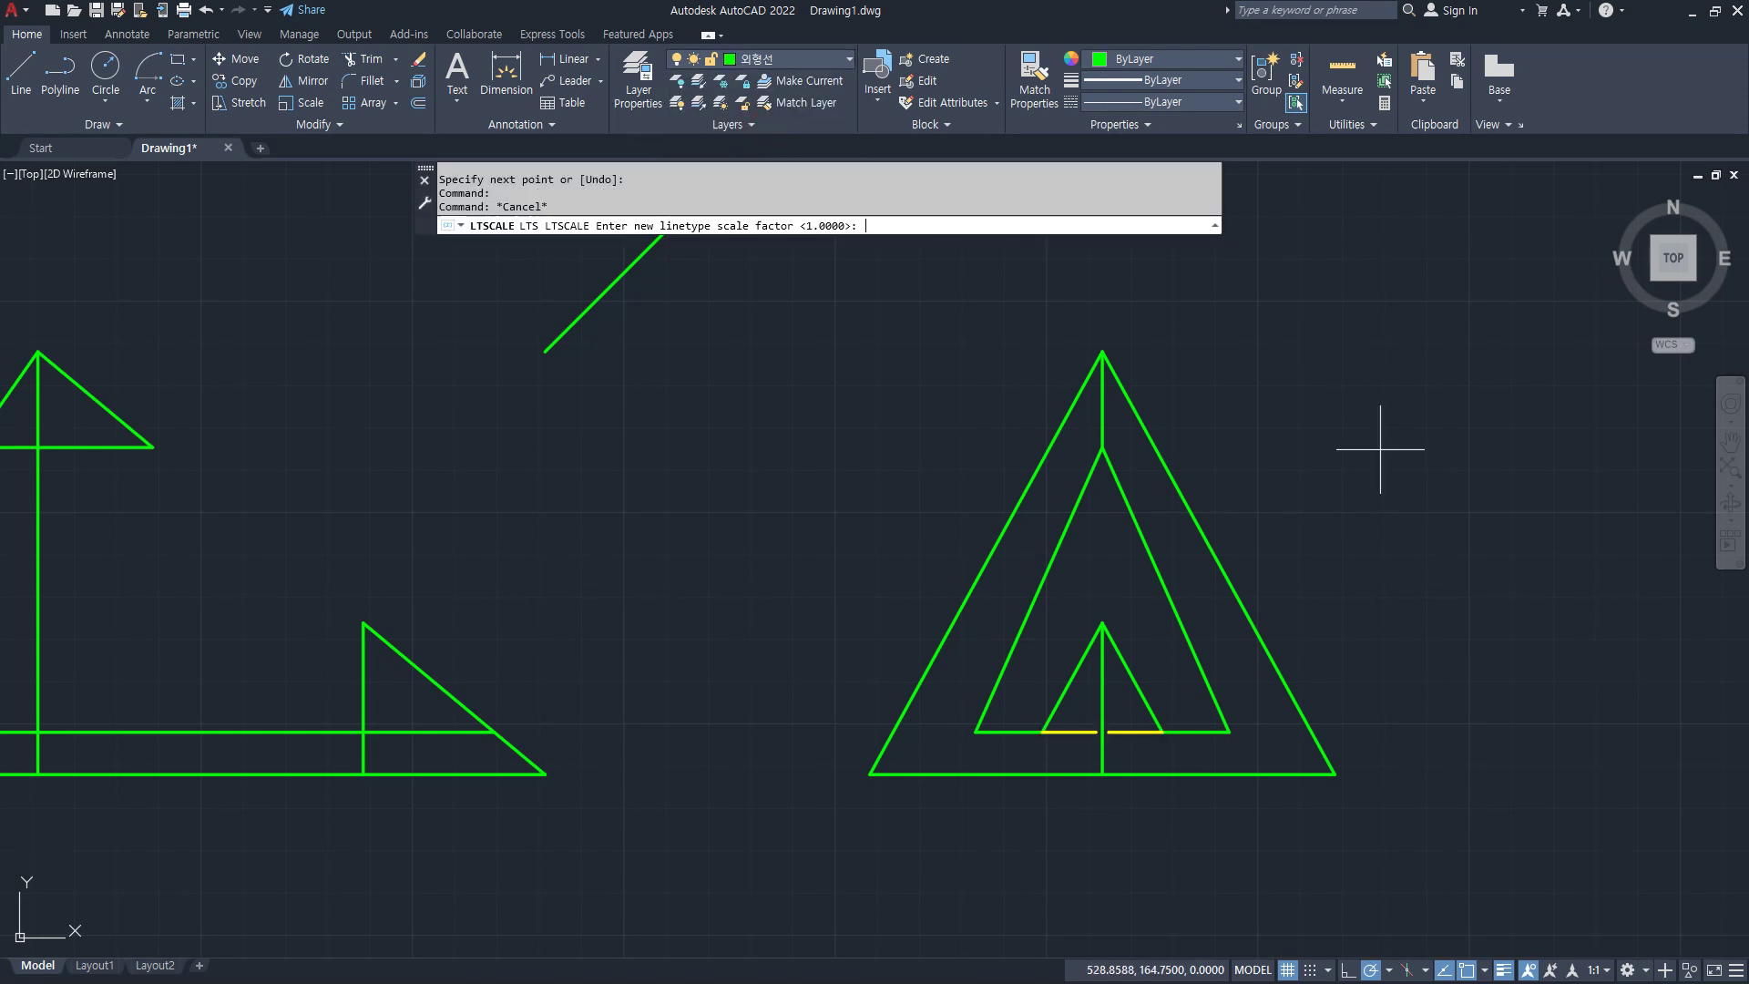
{"action": "key", "text": "Return"}
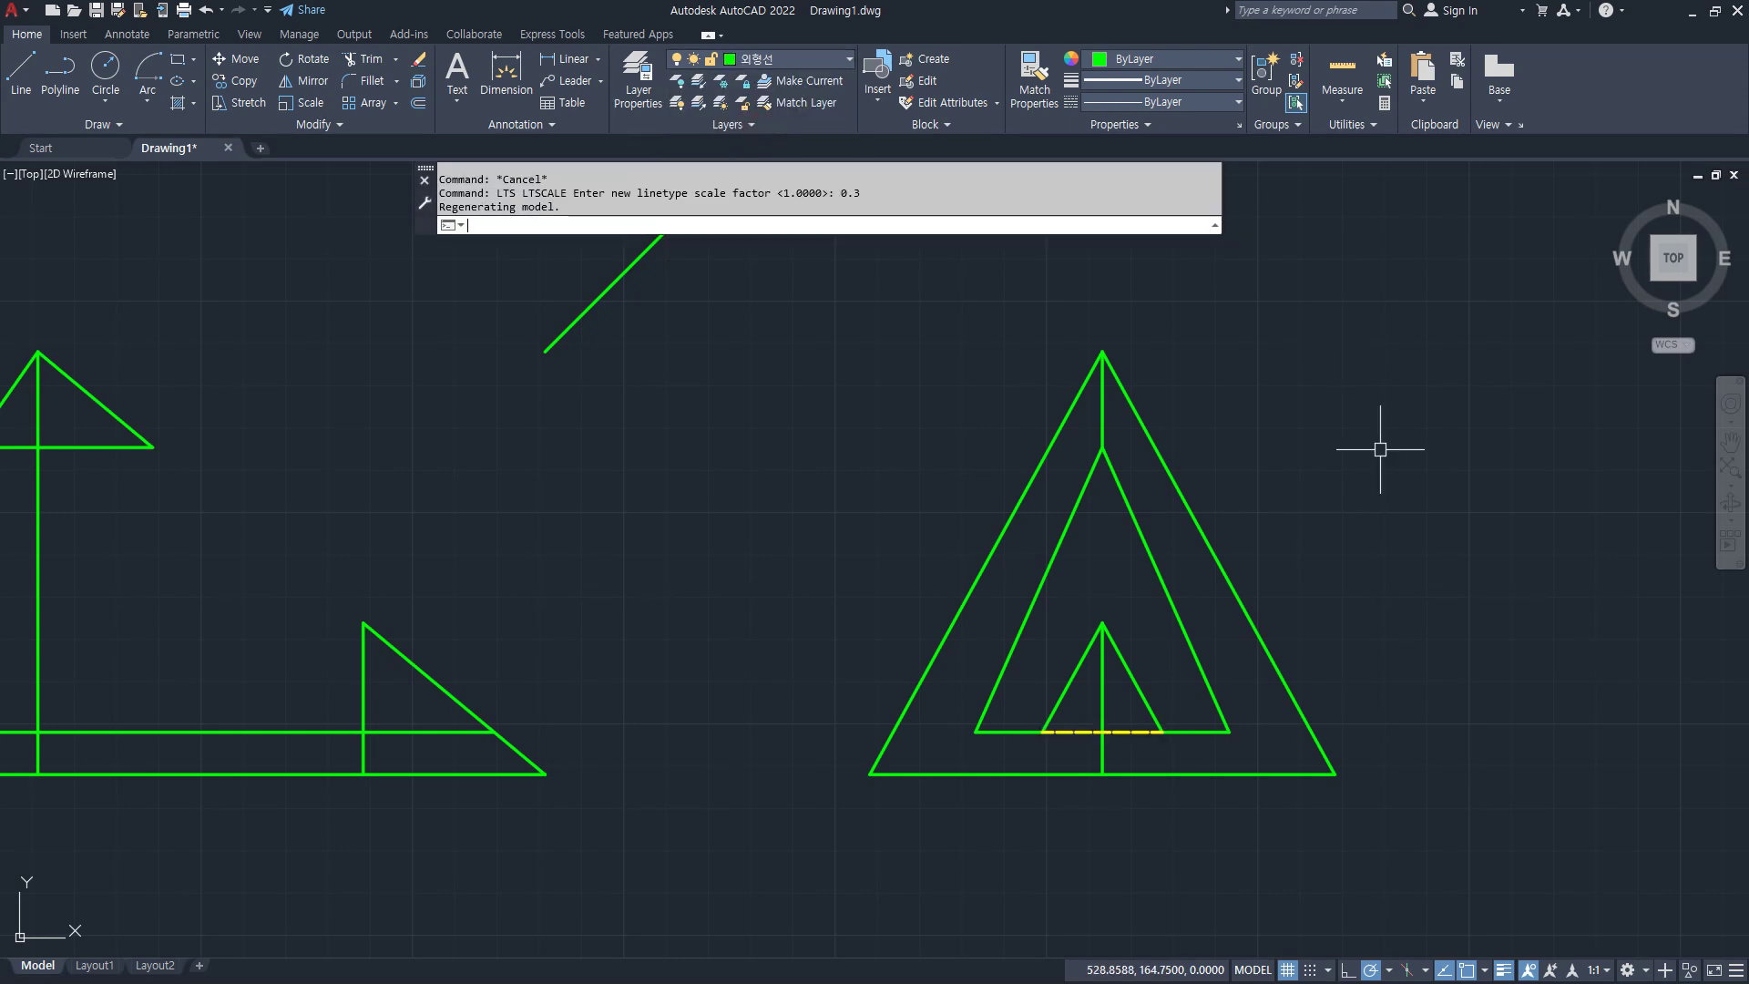
{"action": "scroll", "coordinate": [1111, 711], "scroll_direction": "up", "scroll_amount": 5}
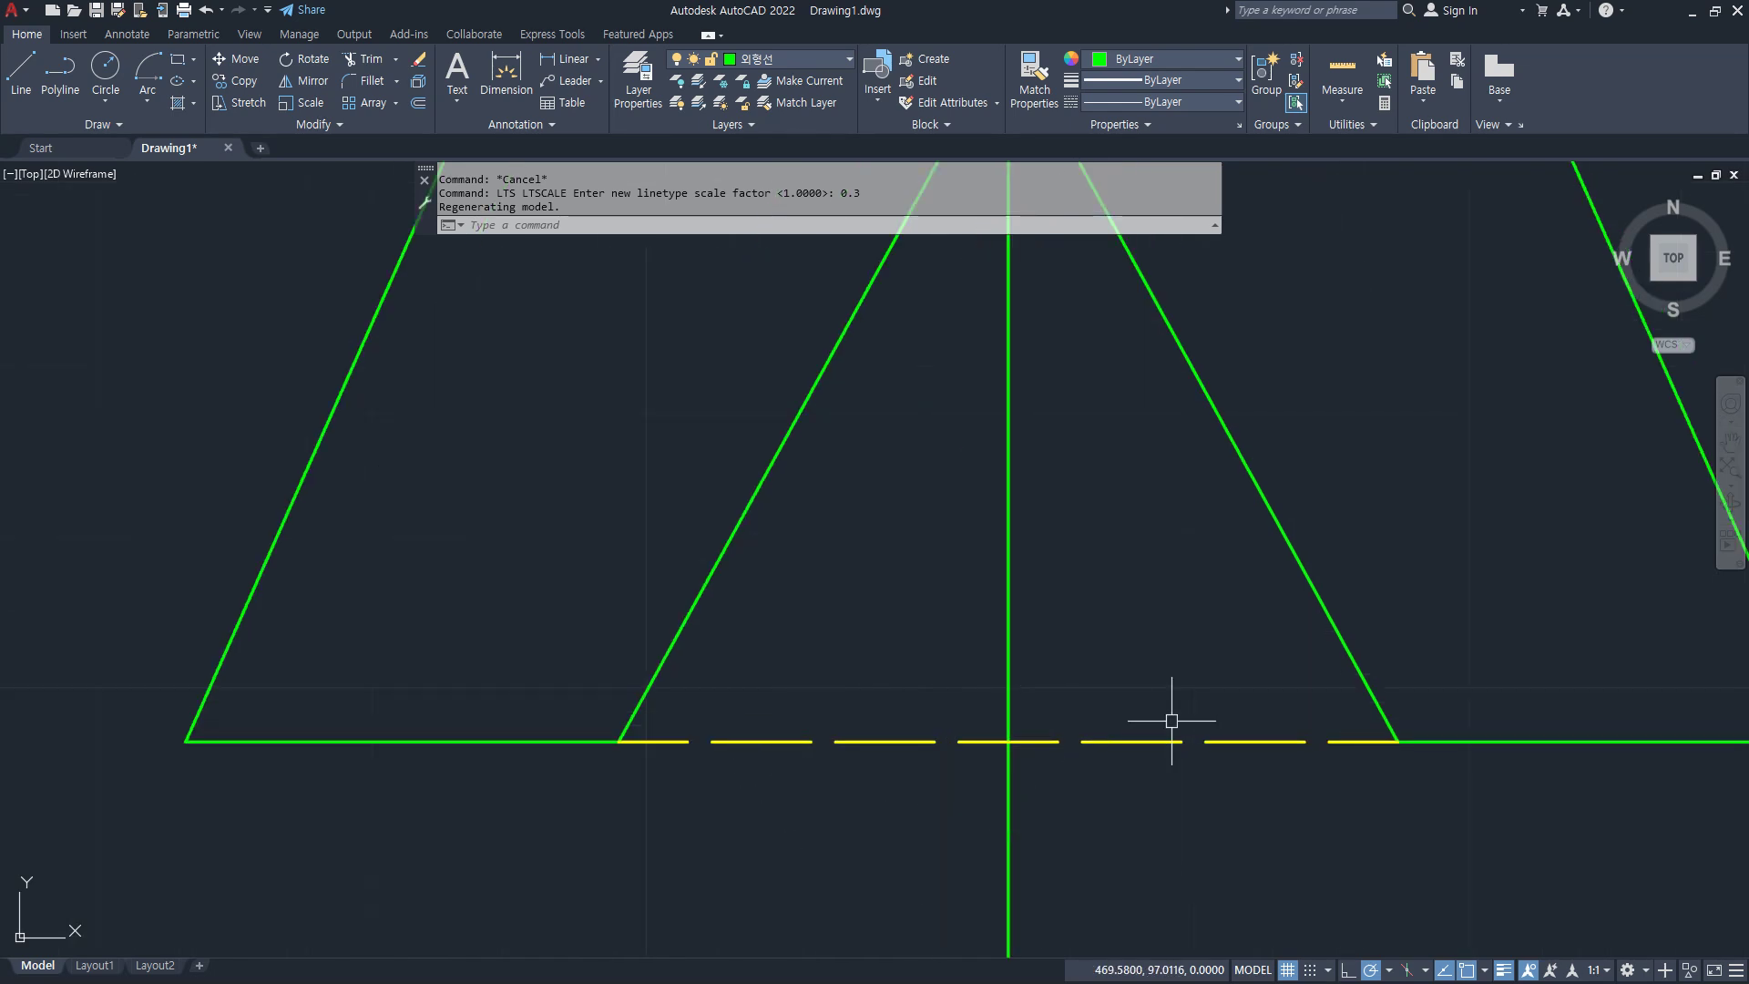
{"action": "scroll", "coordinate": [994, 808], "scroll_direction": "down", "scroll_amount": 10}
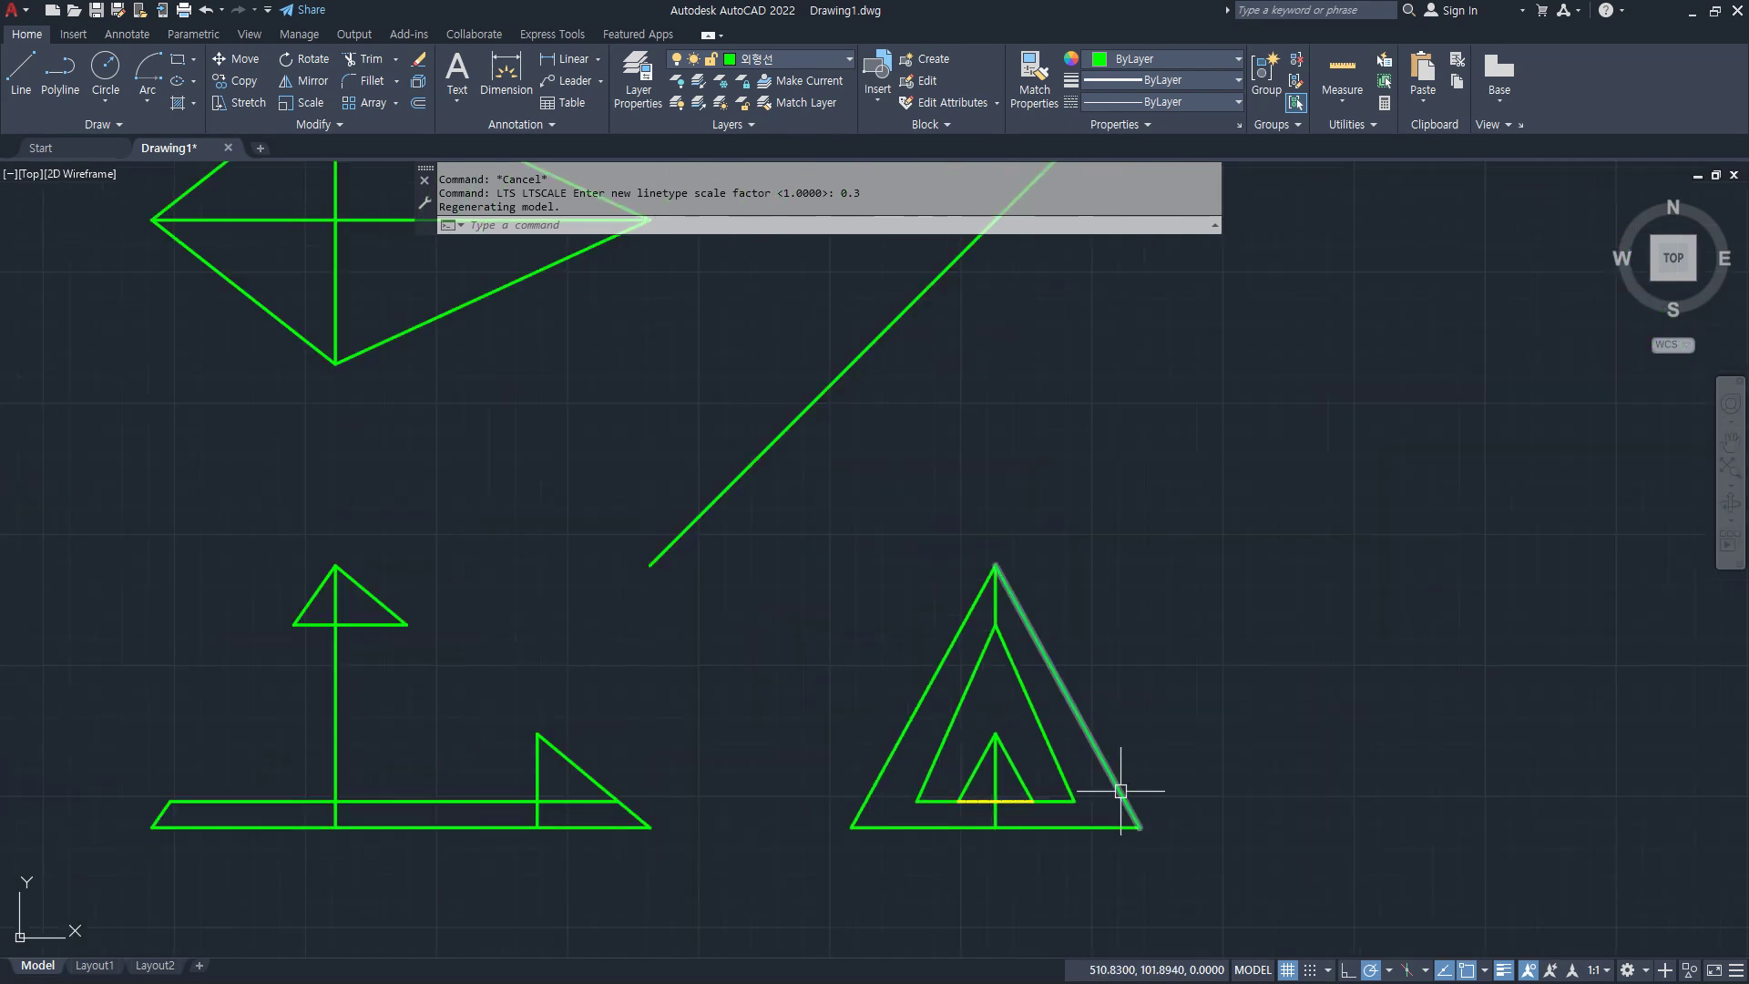
Step: Set the linetype scale factor to 0.5
{"action": "type", "text": "lts"}
{"action": "key", "text": "Return"}
{"action": "type", "text": "0.5"}
{"action": "key", "text": "Return"}
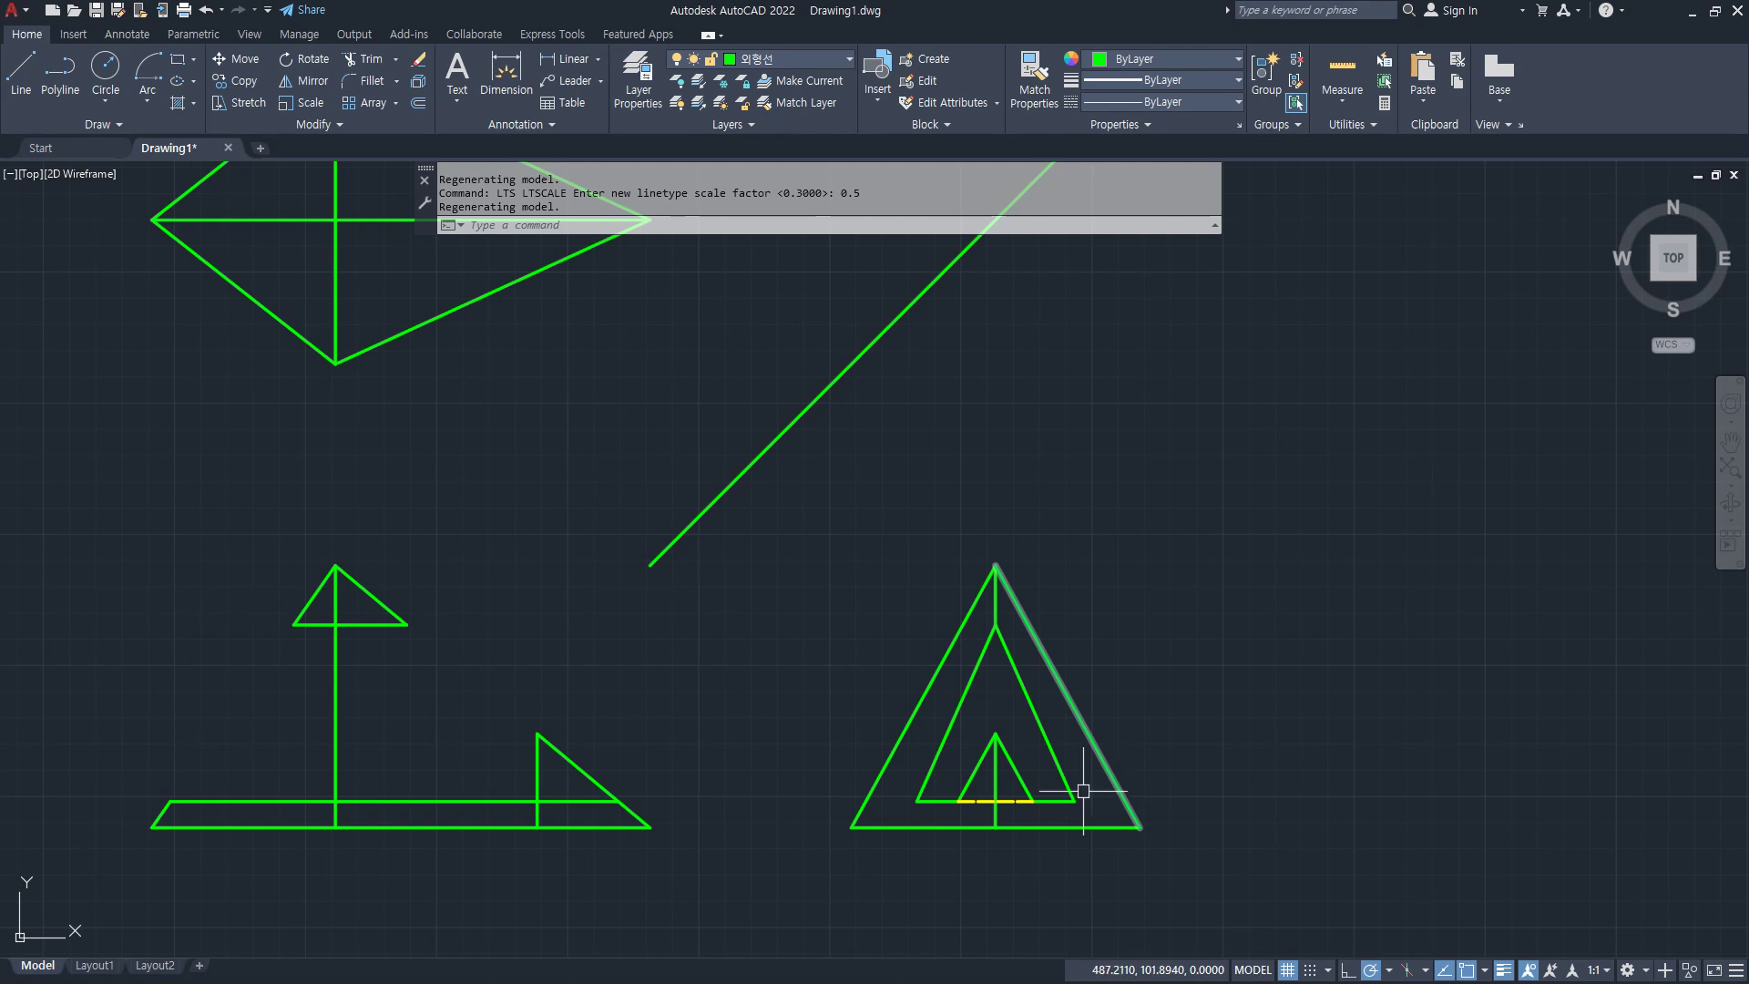
Step: Draw a projection line from the side view's inner base left end up to the 45° line, then horizontally across the top view
{"action": "middle_click_drag", "start_coordinate": [685, 693], "coordinate": [816, 718]}
{"action": "mouse_move", "coordinate": [689, 536]}
{"action": "middle_mouse_down"}
{"action": "mouse_move", "coordinate": [699, 565]}
{"action": "mouse_move", "coordinate": [679, 604]}
{"action": "middle_mouse_up"}
{"action": "type", "text": "l"}
{"action": "key", "text": "Return"}
{"action": "left_click", "coordinate": [1037, 892]}
{"action": "left_click", "coordinate": [1037, 389]}
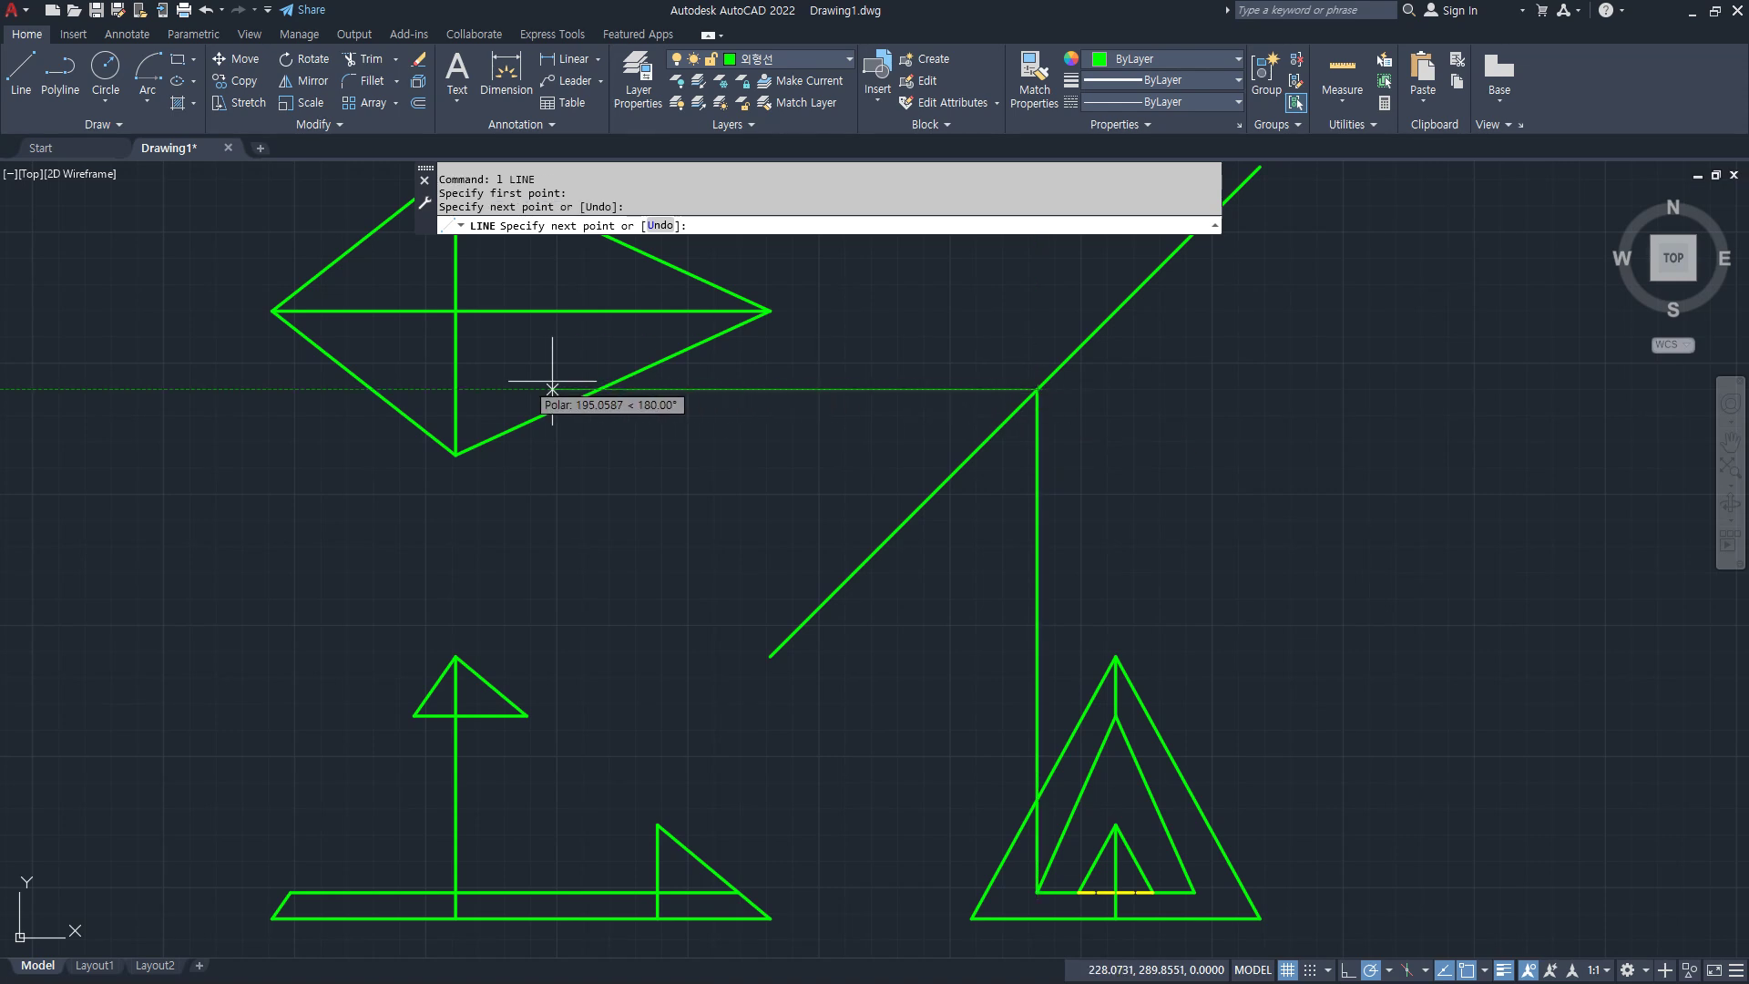
{"action": "left_click", "coordinate": [222, 389]}
{"action": "key", "text": "Return"}
Step: Project the side view's inner base right end up to the 45° line, then horizontally across the top view
{"action": "key", "text": "Return"}
{"action": "middle_click_drag", "start_coordinate": [1249, 862], "coordinate": [1126, 917]}
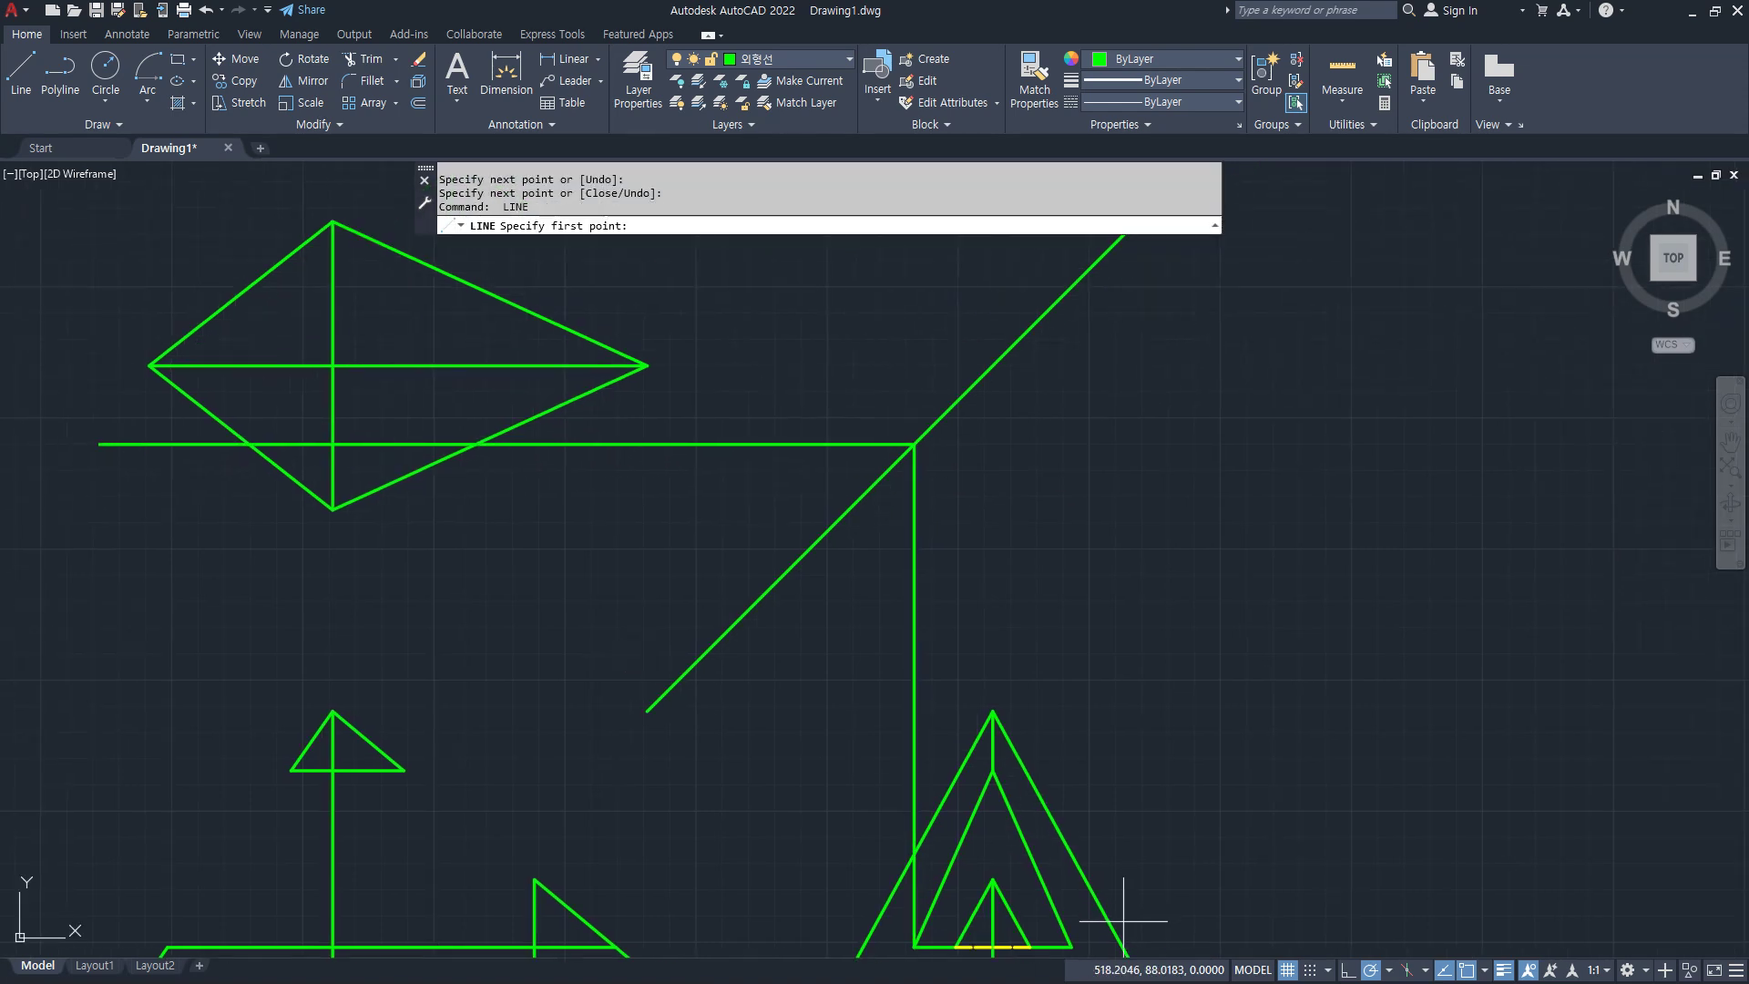
{"action": "left_click", "coordinate": [1071, 947]}
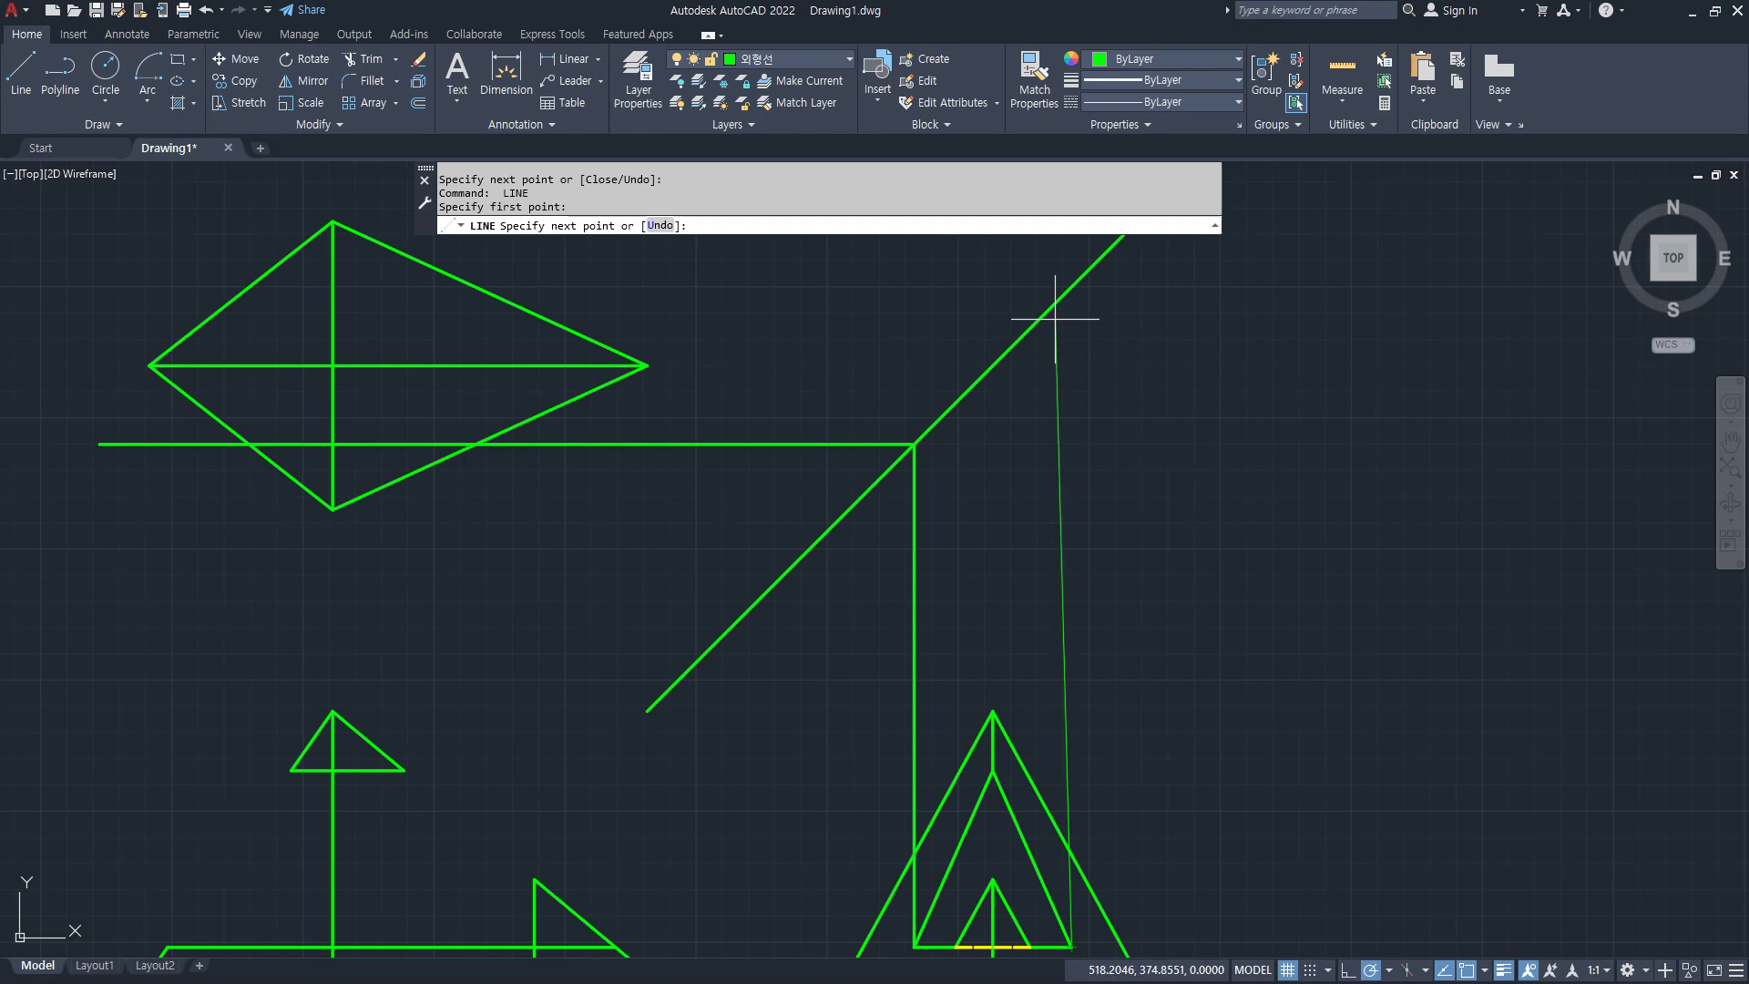
{"action": "left_click", "coordinate": [1071, 290]}
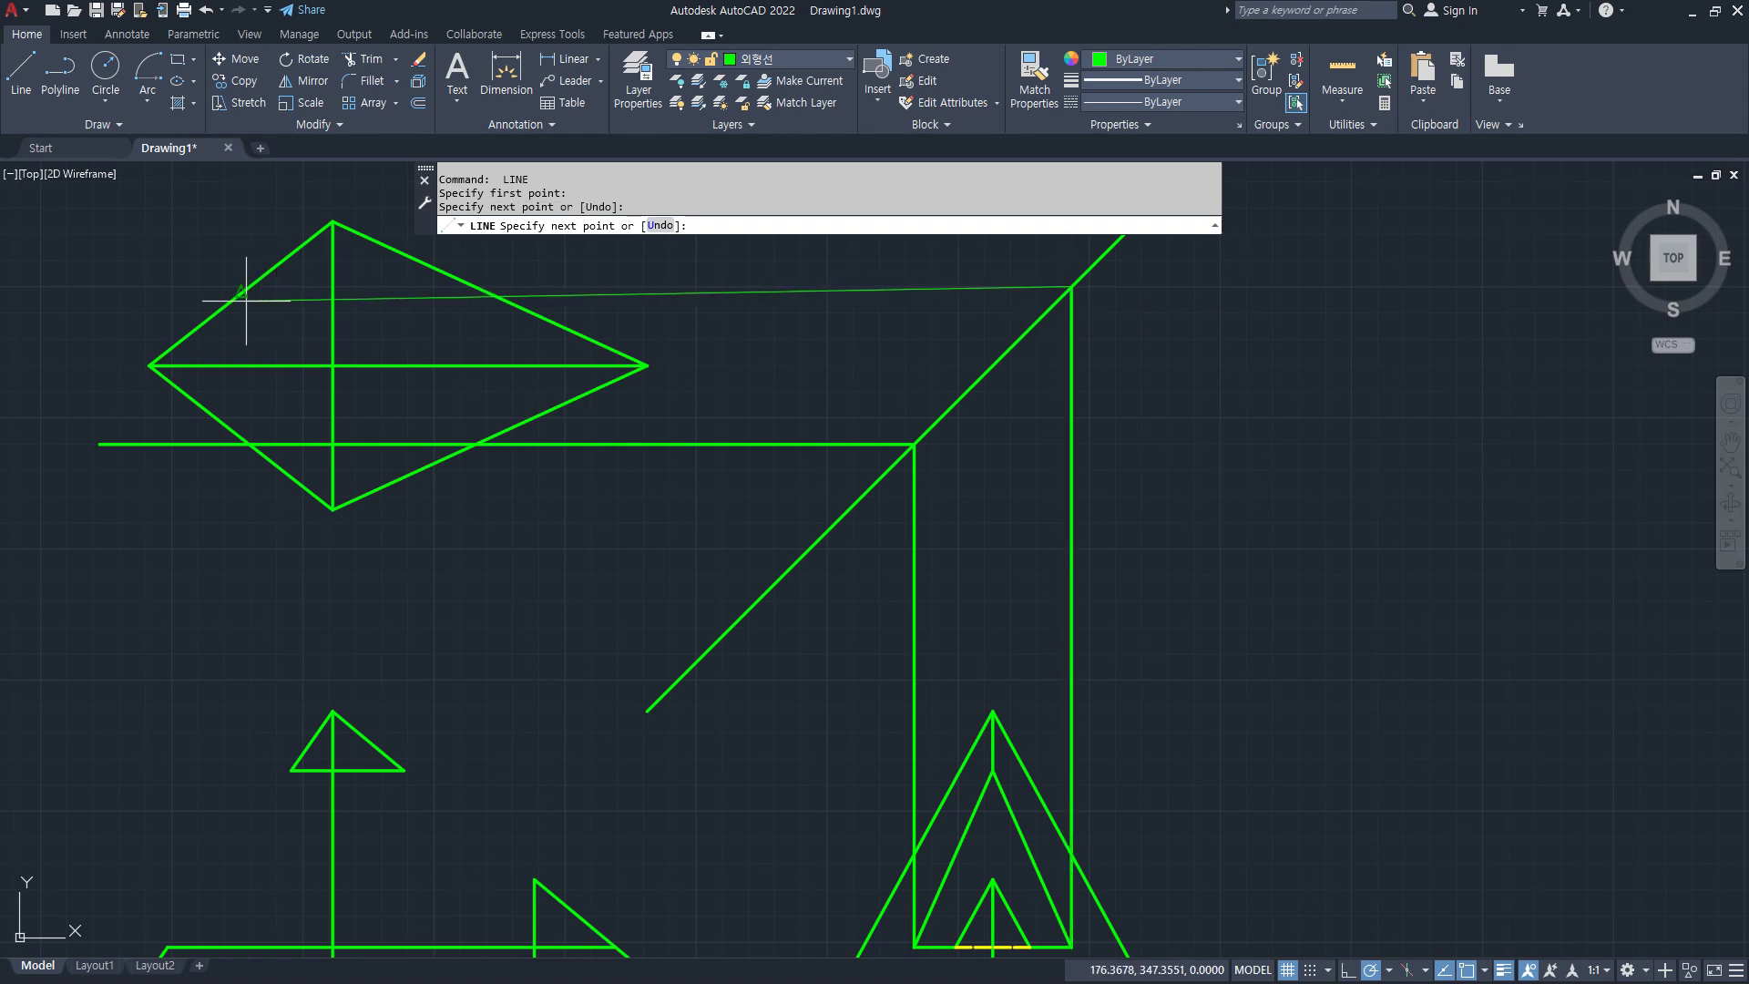
{"action": "left_click", "coordinate": [146, 286]}
{"action": "key", "text": "Return"}
{"action": "middle_click_drag", "start_coordinate": [514, 647], "coordinate": [604, 602]}
{"action": "mouse_move", "coordinate": [1113, 913]}
{"action": "left_mouse_down"}
{"action": "mouse_move", "coordinate": [968, 888]}
{"action": "mouse_move", "coordinate": [1122, 915]}
{"action": "left_mouse_up"}
{"action": "left_click_drag", "start_coordinate": [512, 362], "coordinate": [493, 268]}
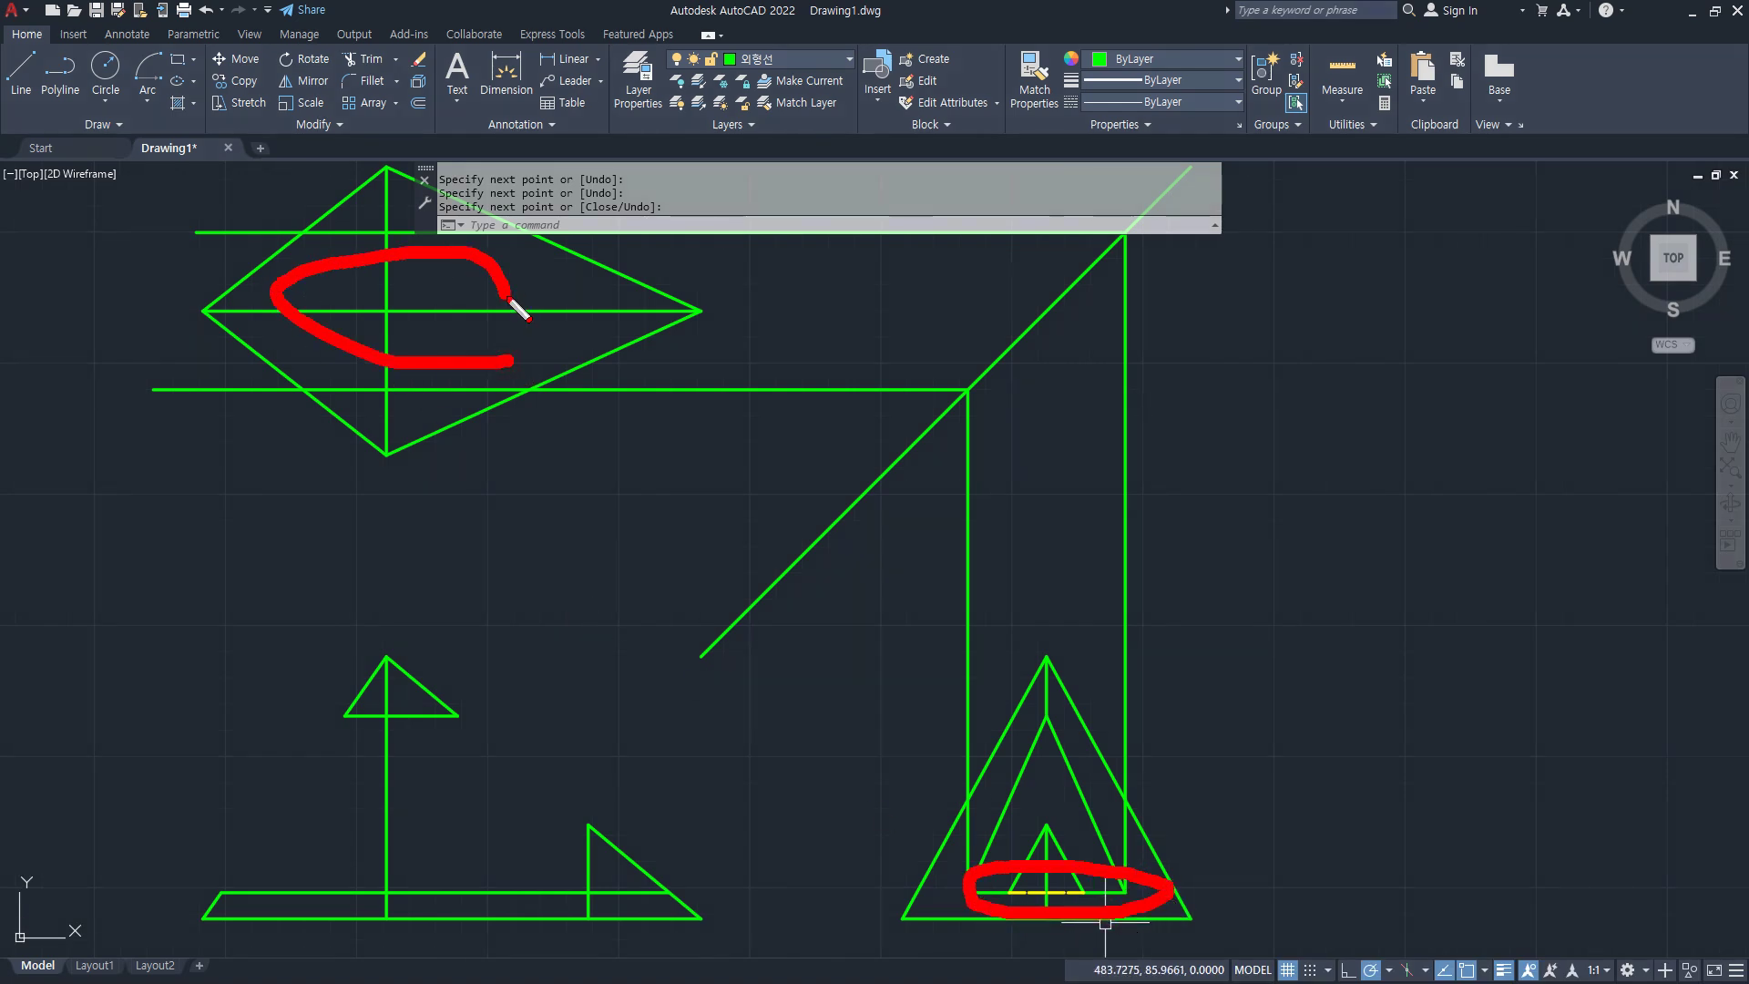
{"action": "mouse_move", "coordinate": [471, 892]}
{"action": "left_mouse_down"}
{"action": "mouse_move", "coordinate": [258, 870]}
{"action": "mouse_move", "coordinate": [506, 891]}
{"action": "left_mouse_up"}
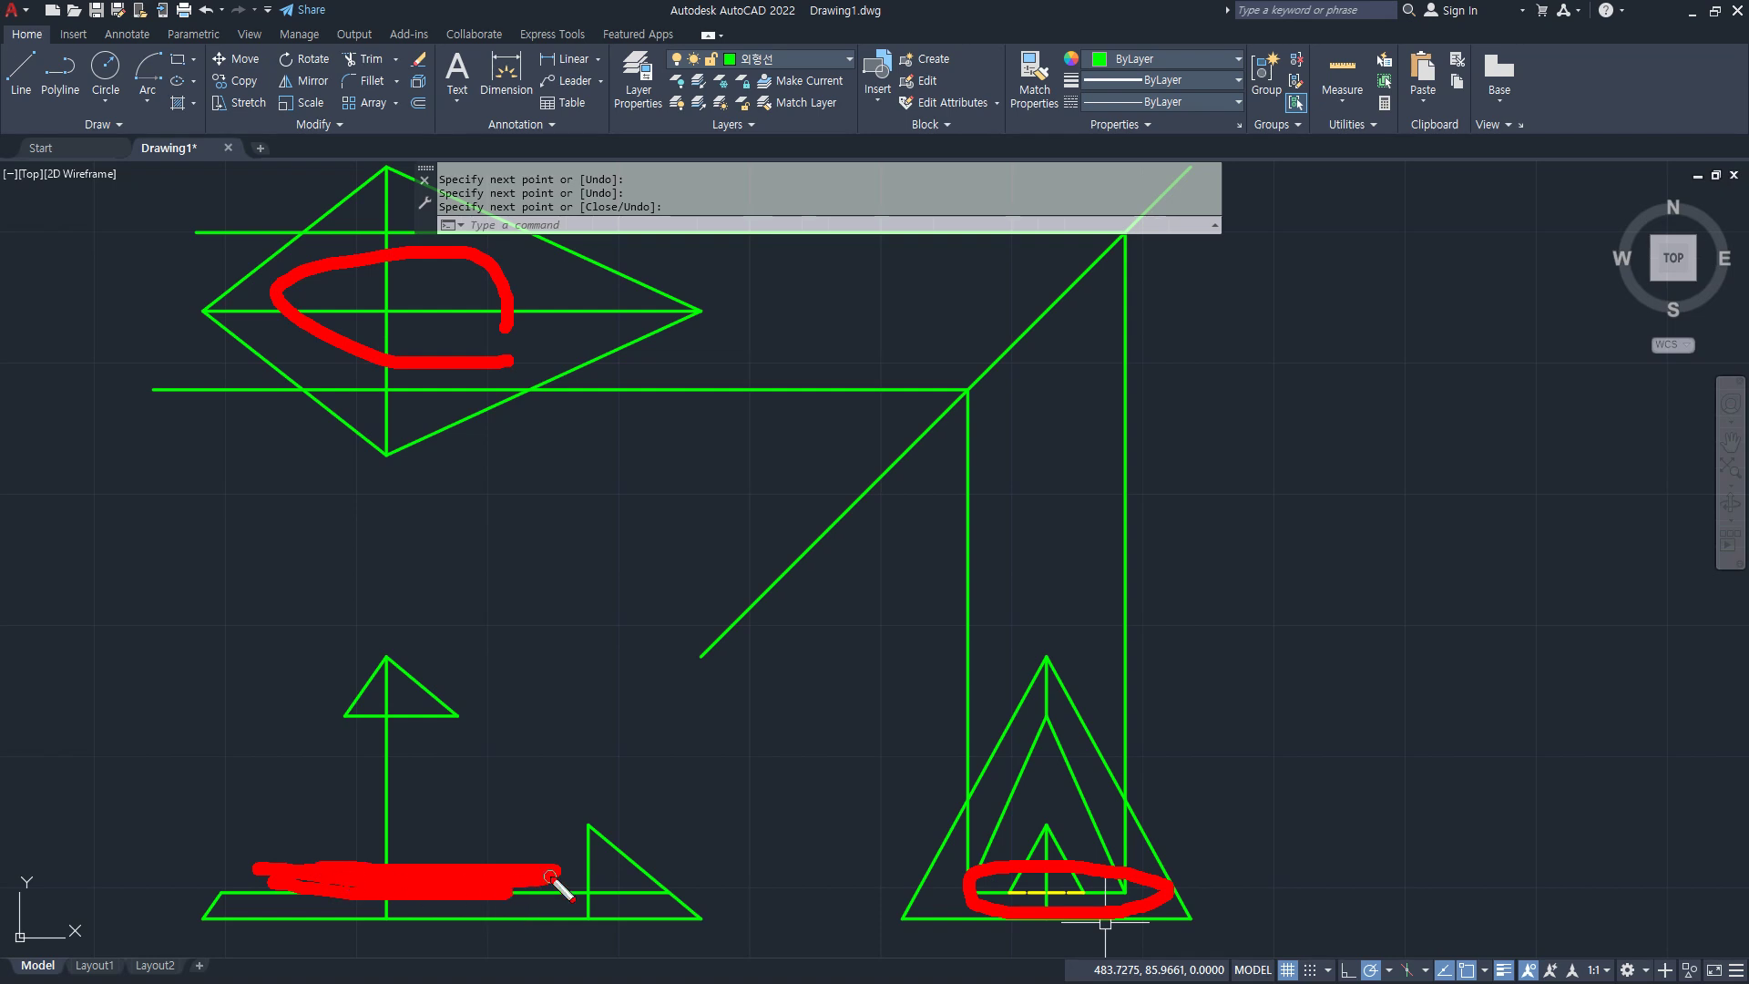
{"action": "key", "text": "Escape"}
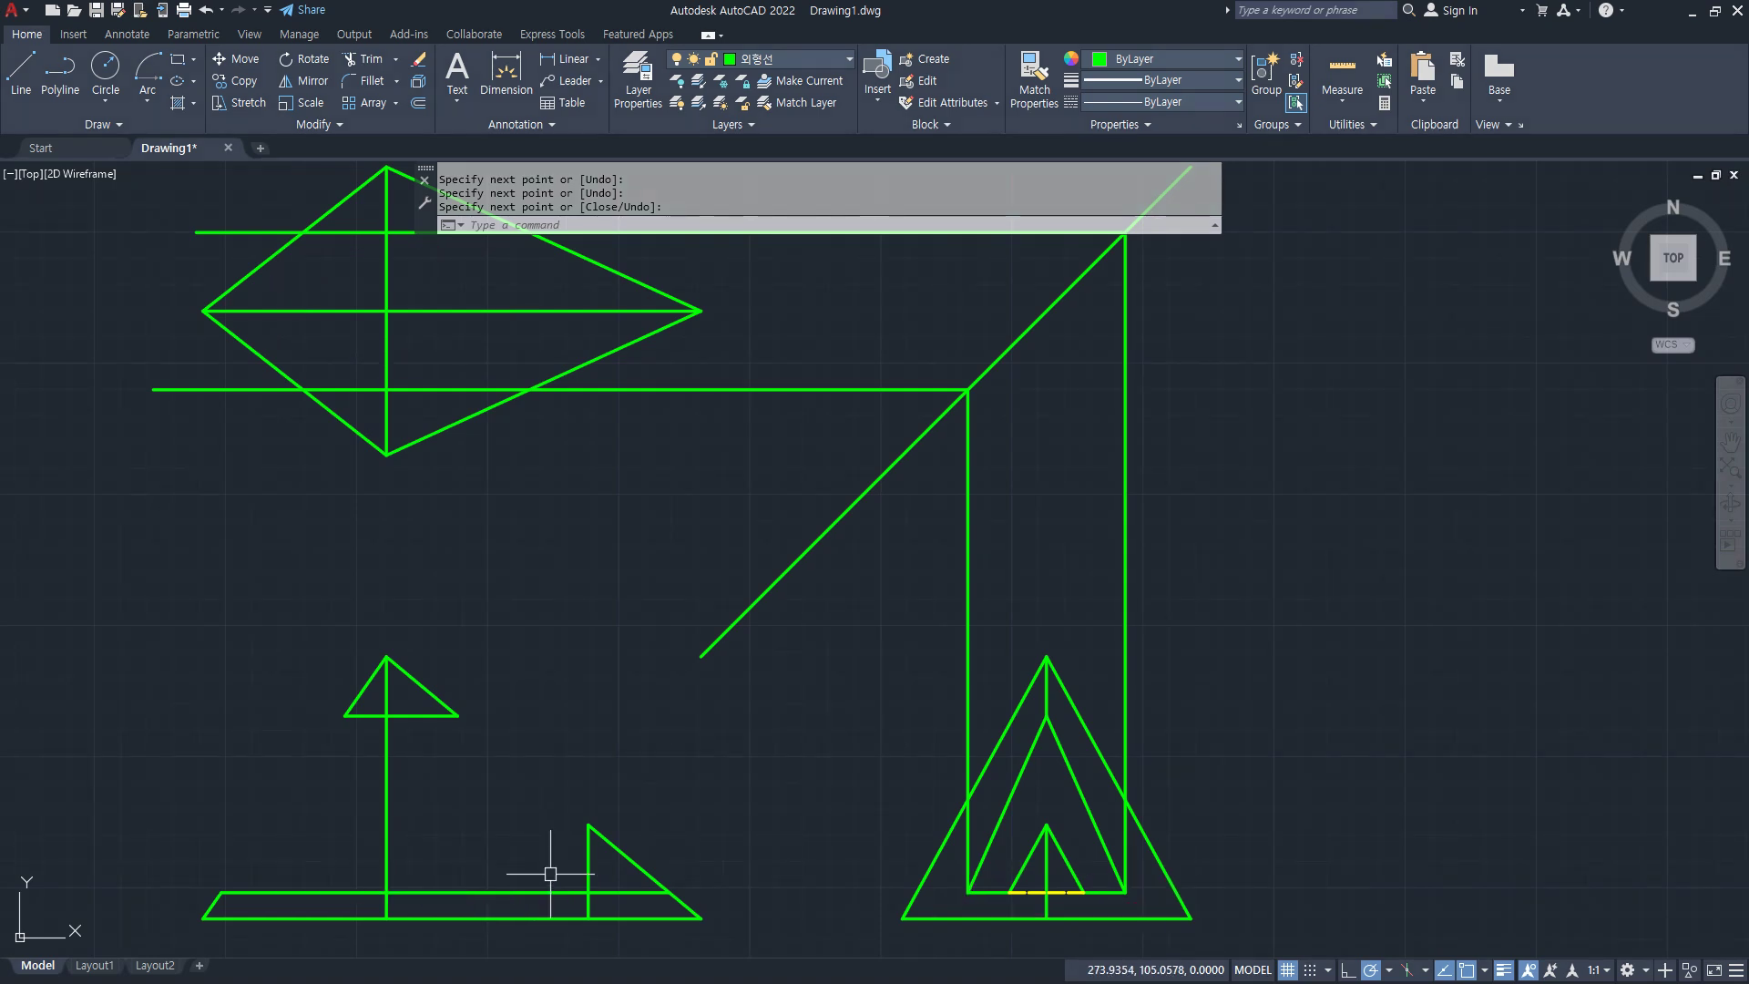
Step: Draw a vertical projection line from the left end of the front view's upper base line up through the top view
{"action": "key", "text": "Return"}
{"action": "left_click", "coordinate": [222, 892]}
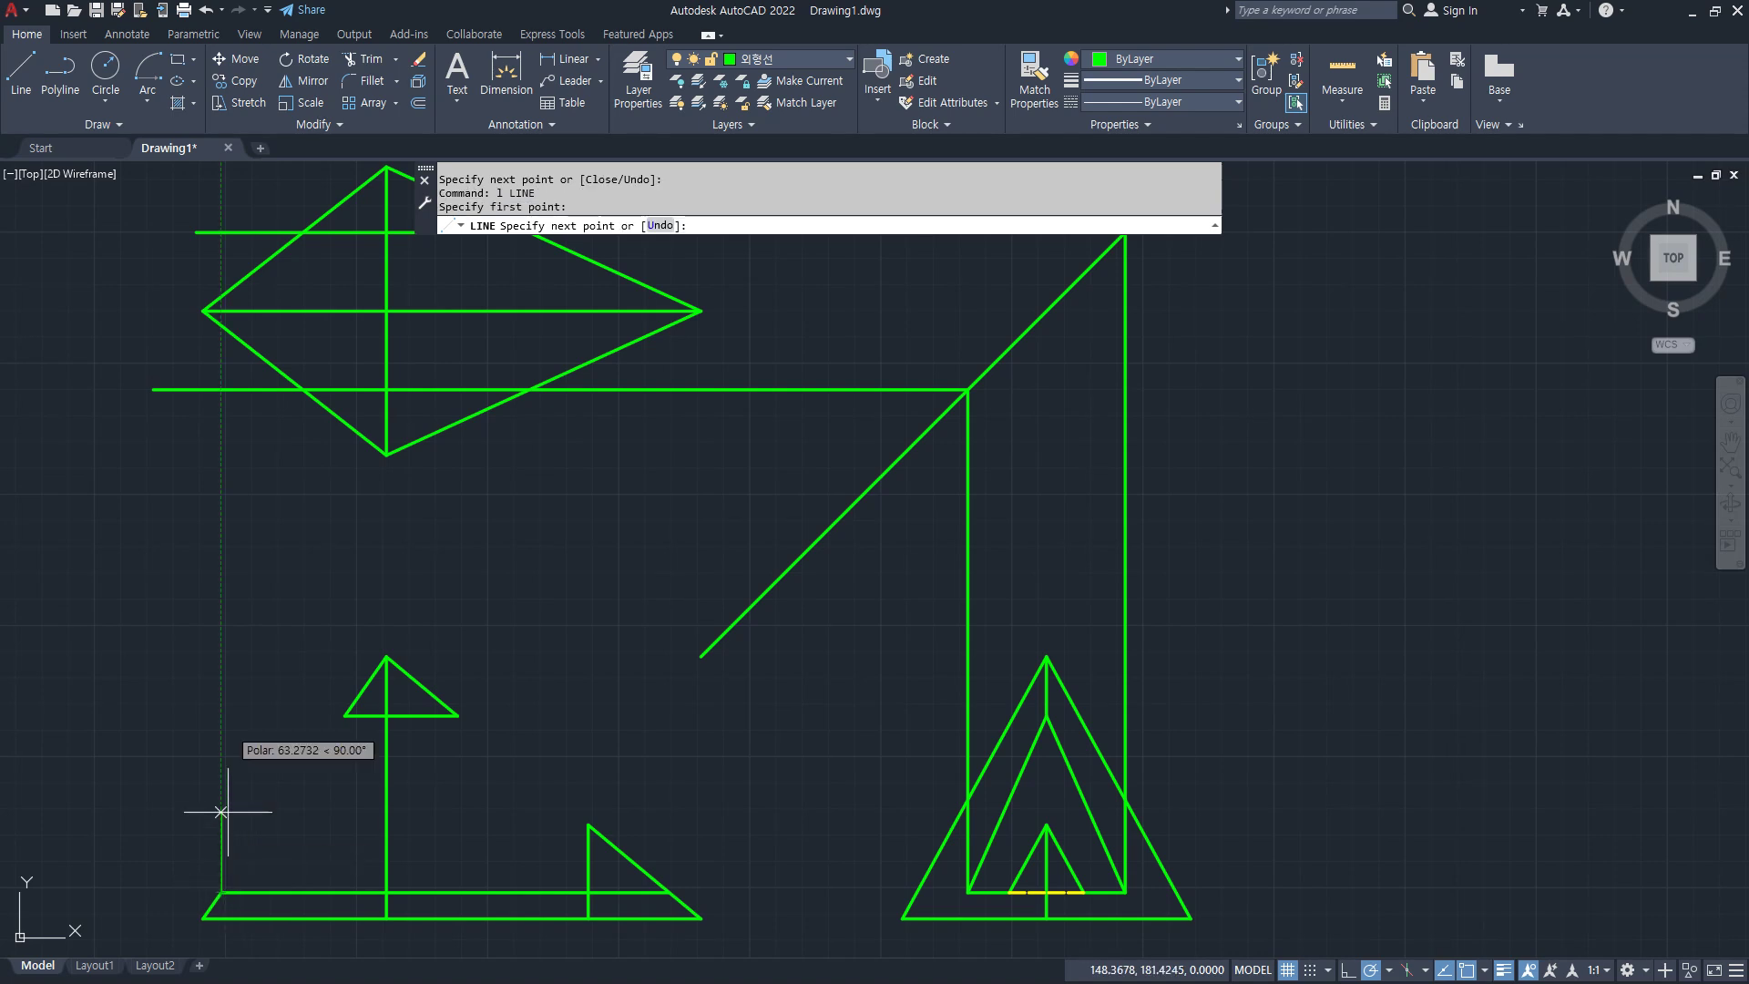
{"action": "left_click", "coordinate": [221, 208]}
{"action": "scroll", "coordinate": [222, 209], "scroll_direction": "up", "scroll_amount": 4}
{"action": "key", "text": "Return"}
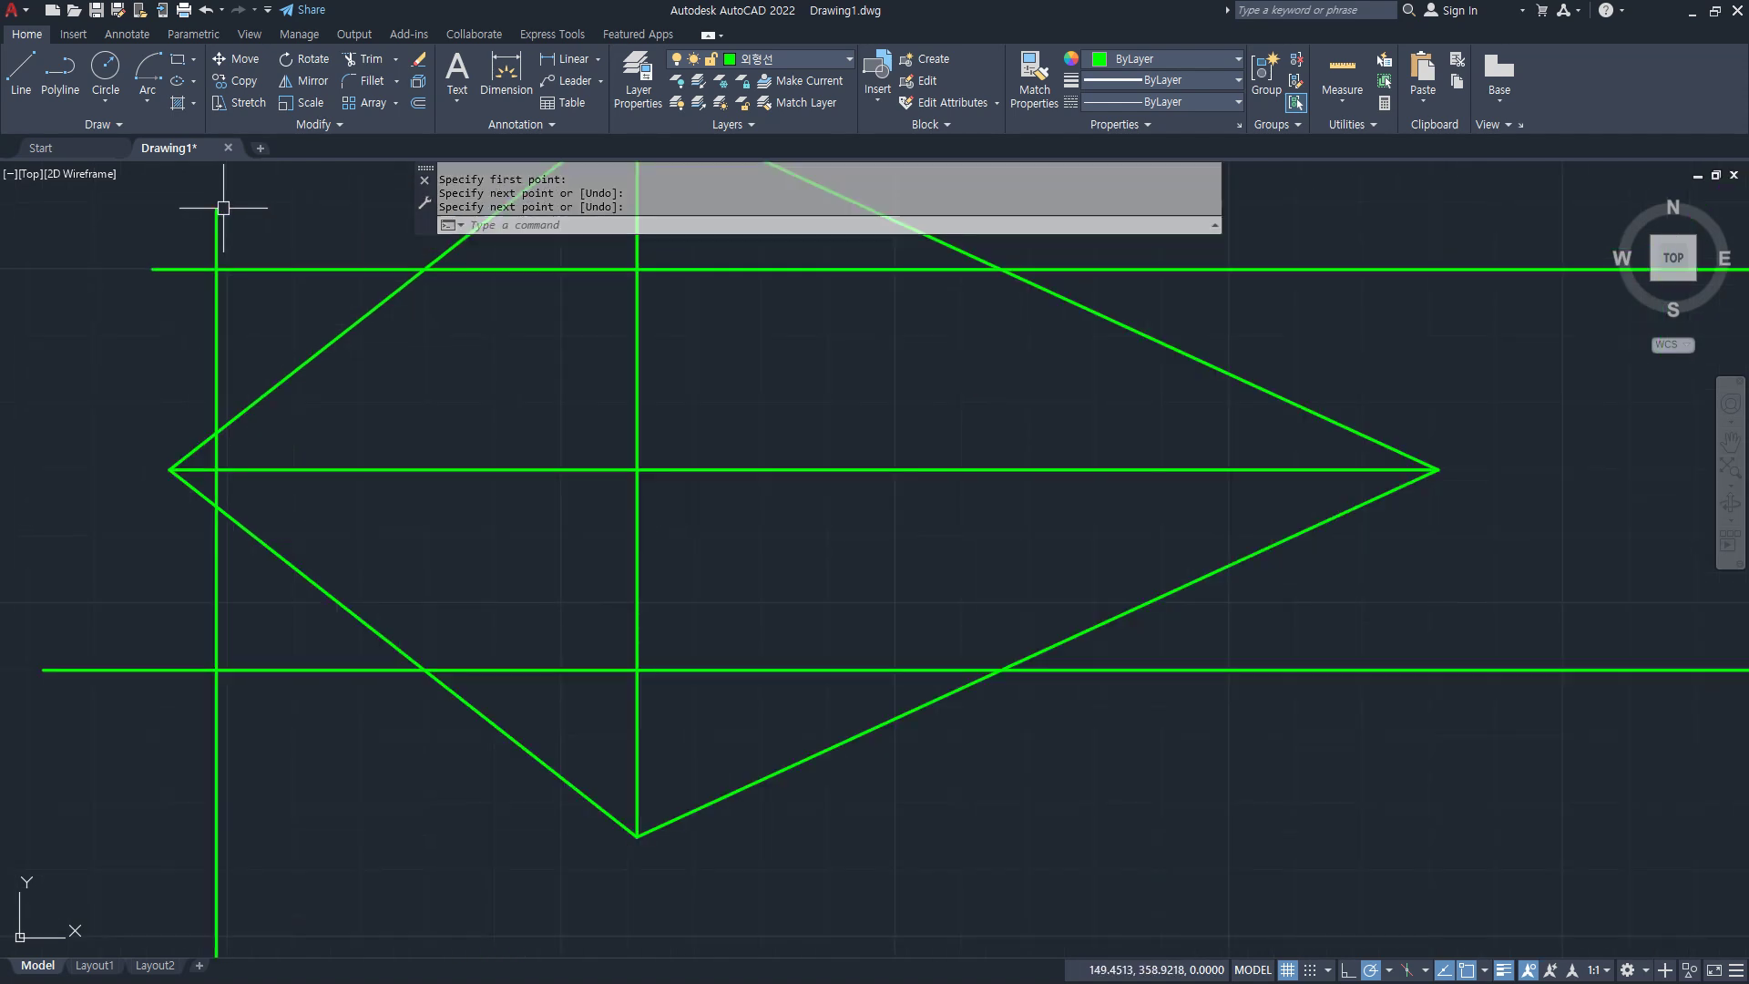
Step: Copy the top view's two left slanted edges from its left corner to where the vertical projection line crosses the horizontal centre line
{"action": "type", "text": "cp"}
{"action": "key", "text": "Return"}
{"action": "left_click", "coordinate": [246, 528]}
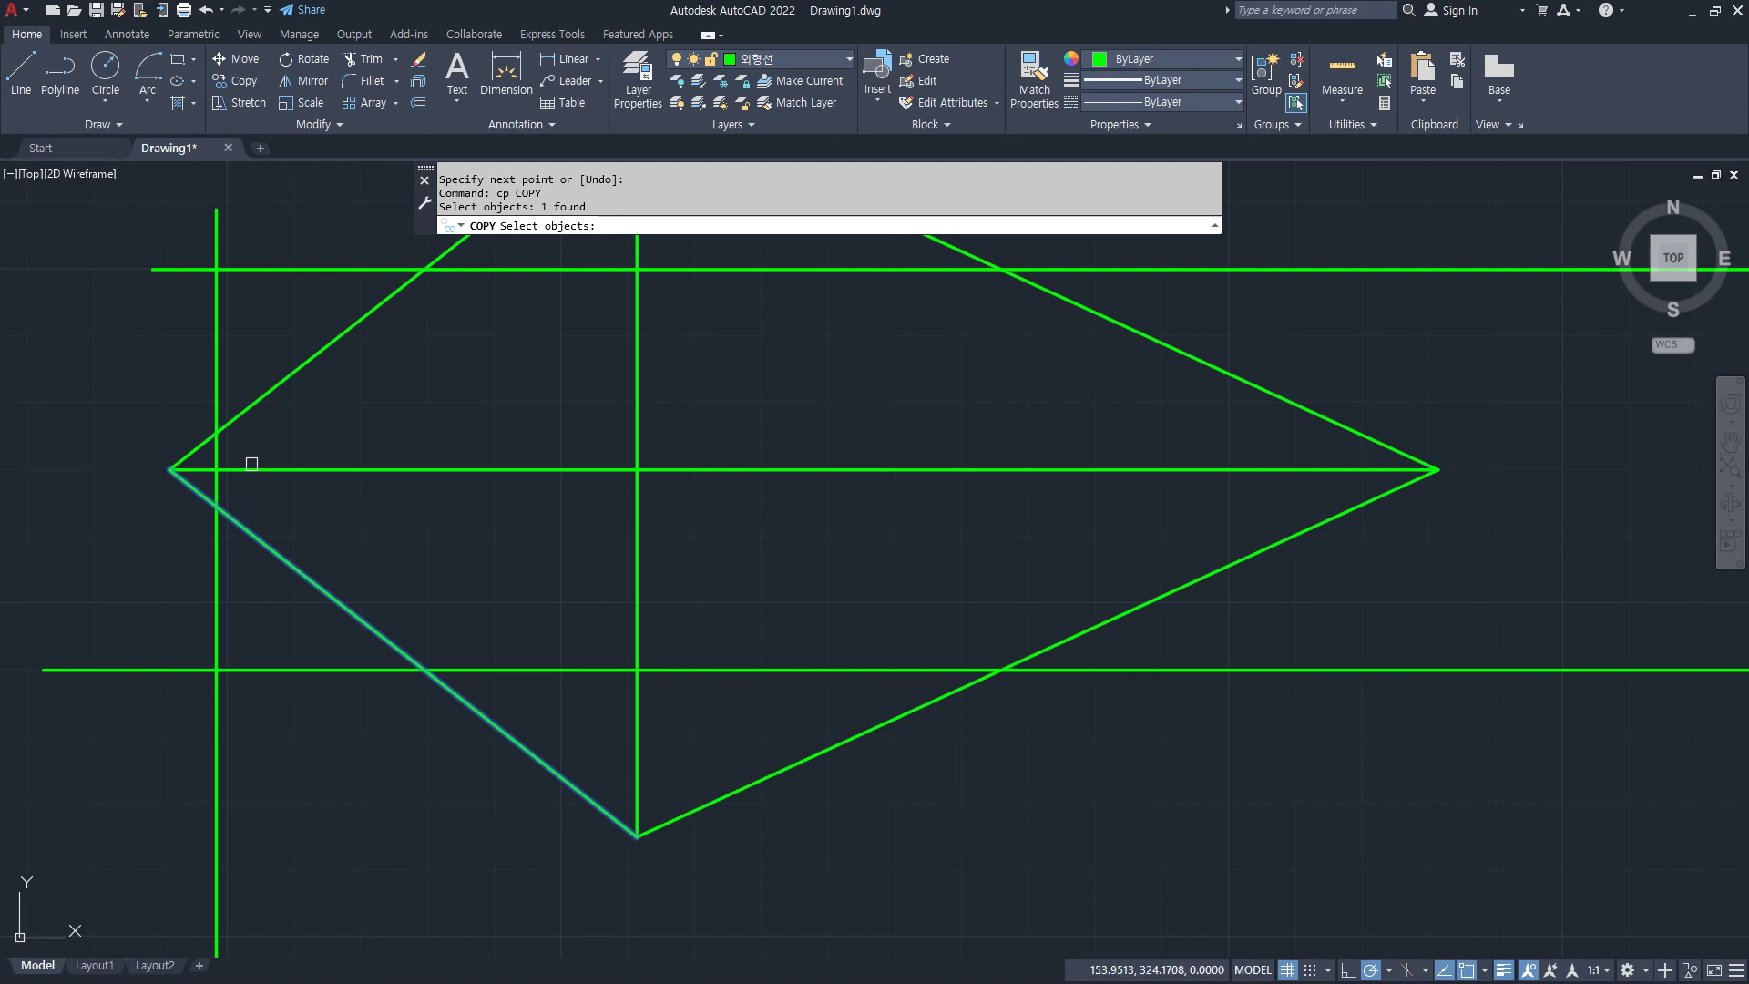
{"action": "left_click", "coordinate": [250, 406]}
{"action": "key", "text": "Return"}
{"action": "left_click", "coordinate": [168, 470]}
{"action": "left_click", "coordinate": [216, 471]}
{"action": "key", "text": "Return"}
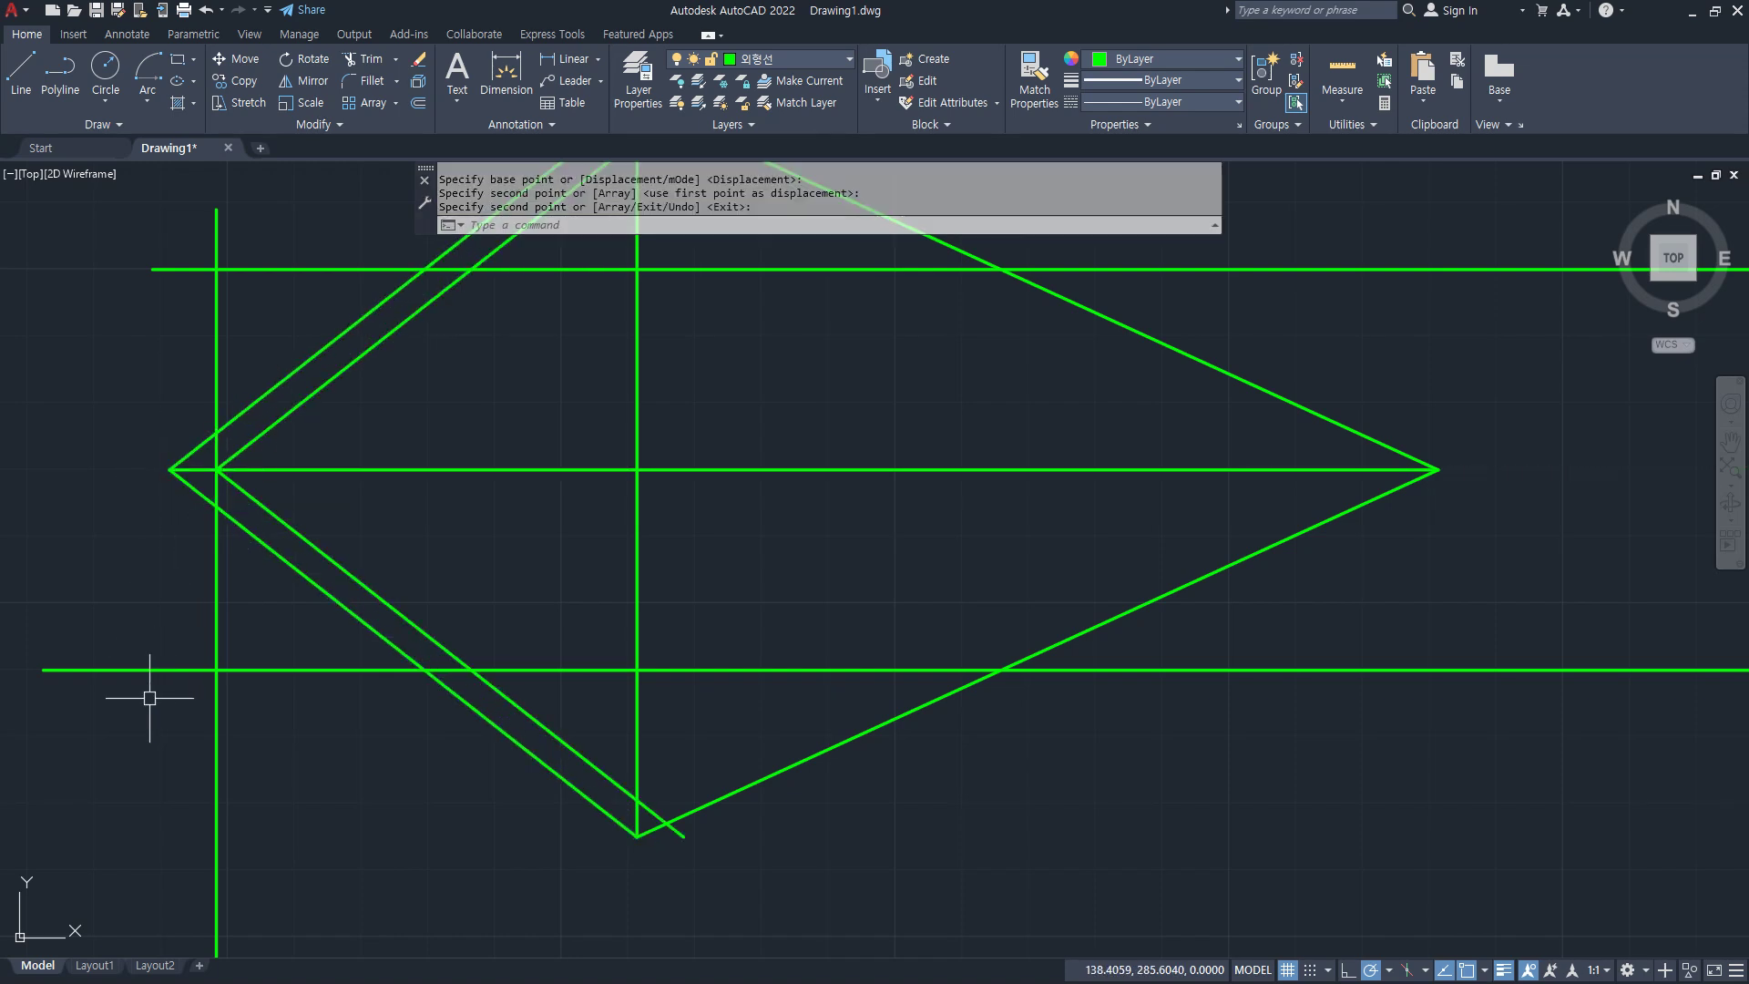
Step: Fillet the two copied left edges with the upper and lower horizontal projection lines to form sharp corners
{"action": "type", "text": "f"}
{"action": "key", "text": "Return"}
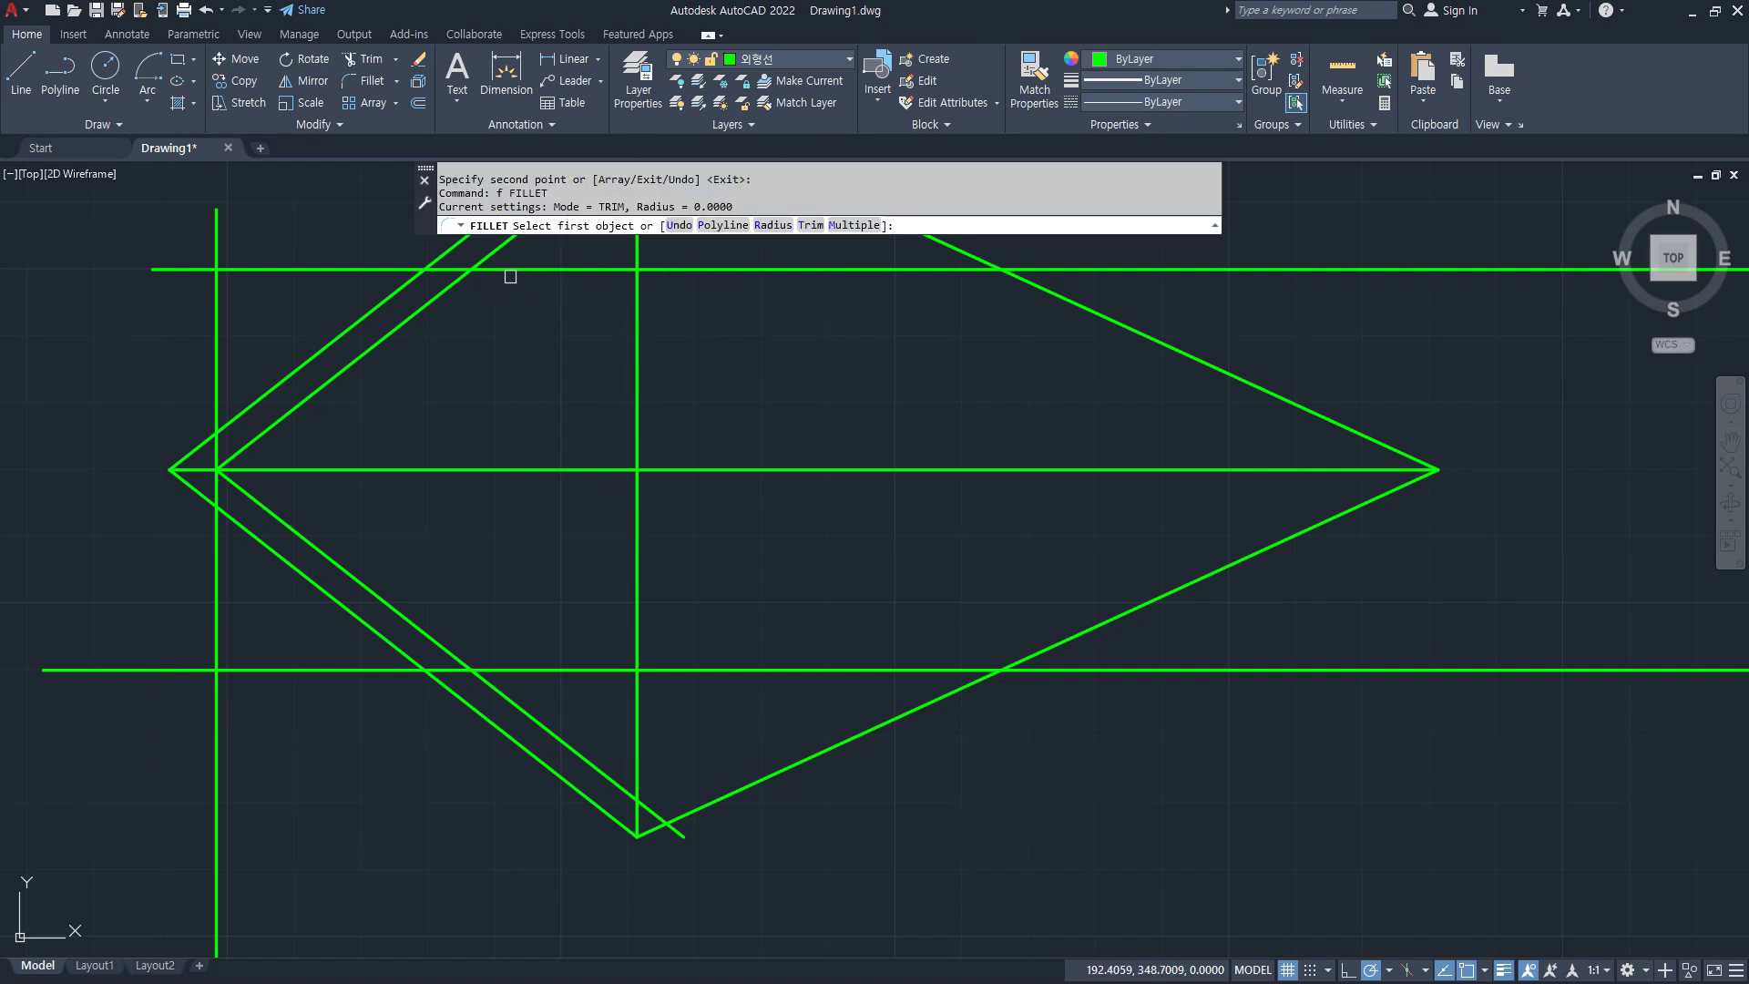
{"action": "left_click", "coordinate": [453, 281]}
{"action": "left_click", "coordinate": [488, 270]}
{"action": "key", "text": "Return"}
{"action": "left_click", "coordinate": [410, 624]}
{"action": "left_click", "coordinate": [497, 669]}
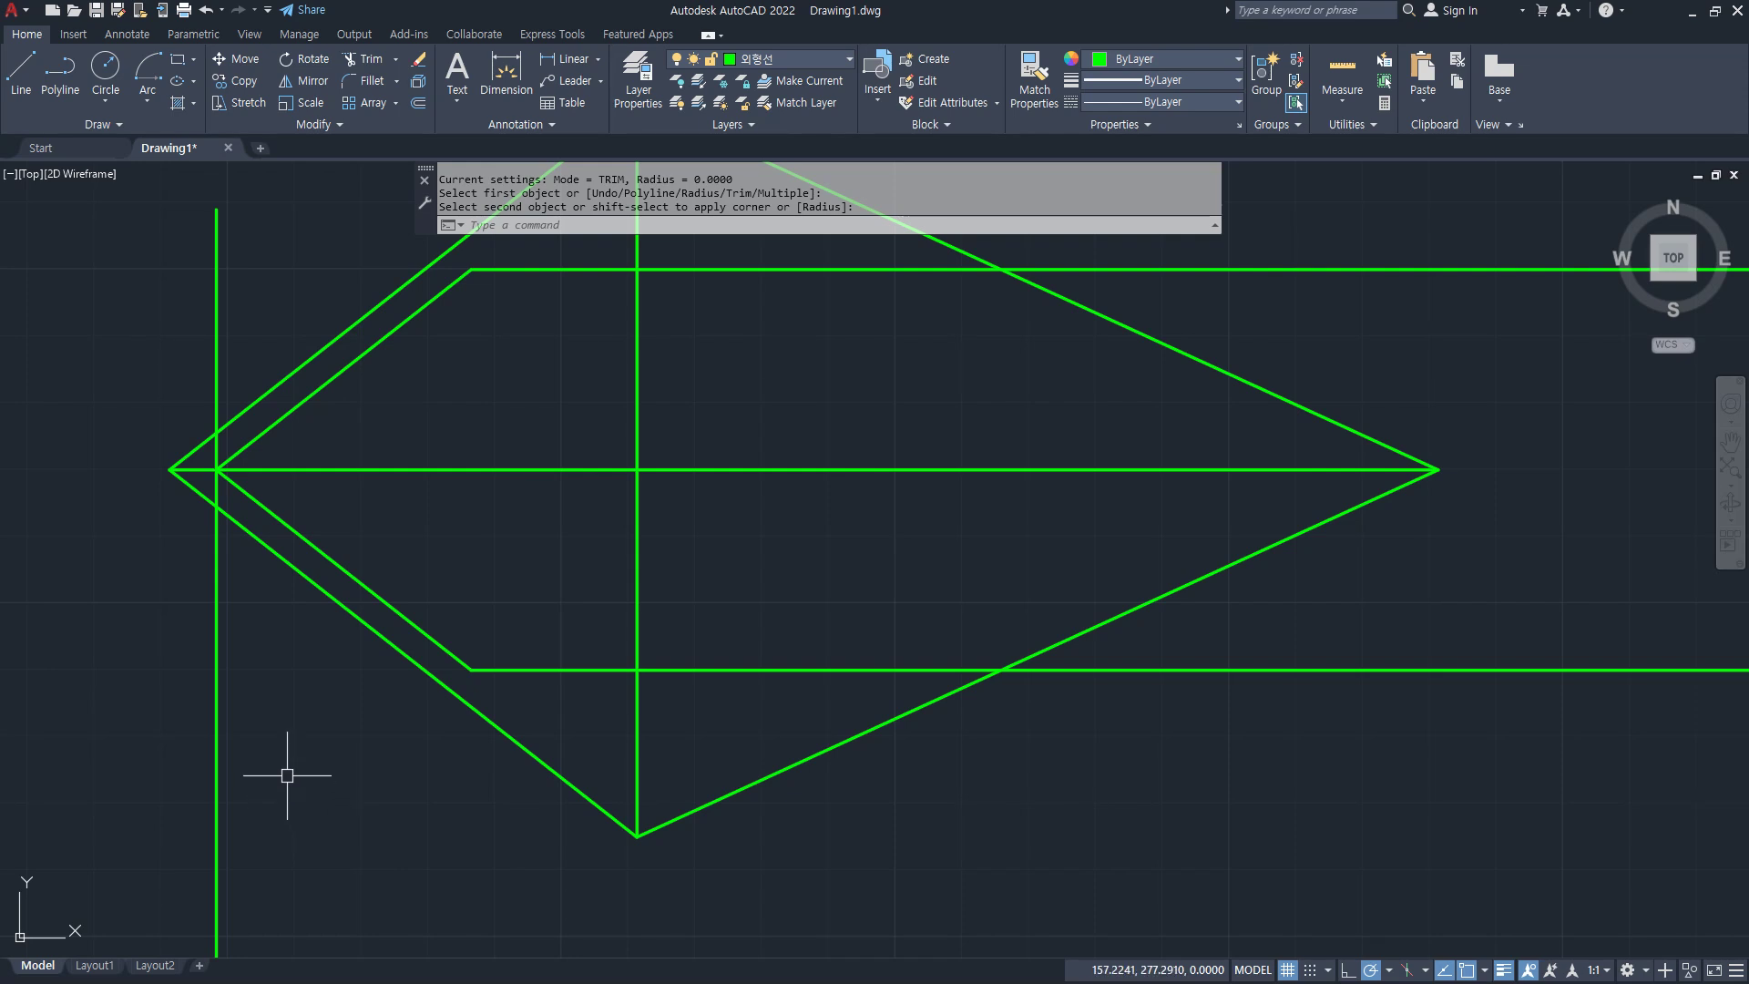
Step: Erase the vertical projection line at the left side of the top view
{"action": "left_click", "coordinate": [287, 776]}
{"action": "left_click", "coordinate": [137, 776]}
{"action": "type", "text": "e"}
{"action": "key", "text": "Return"}
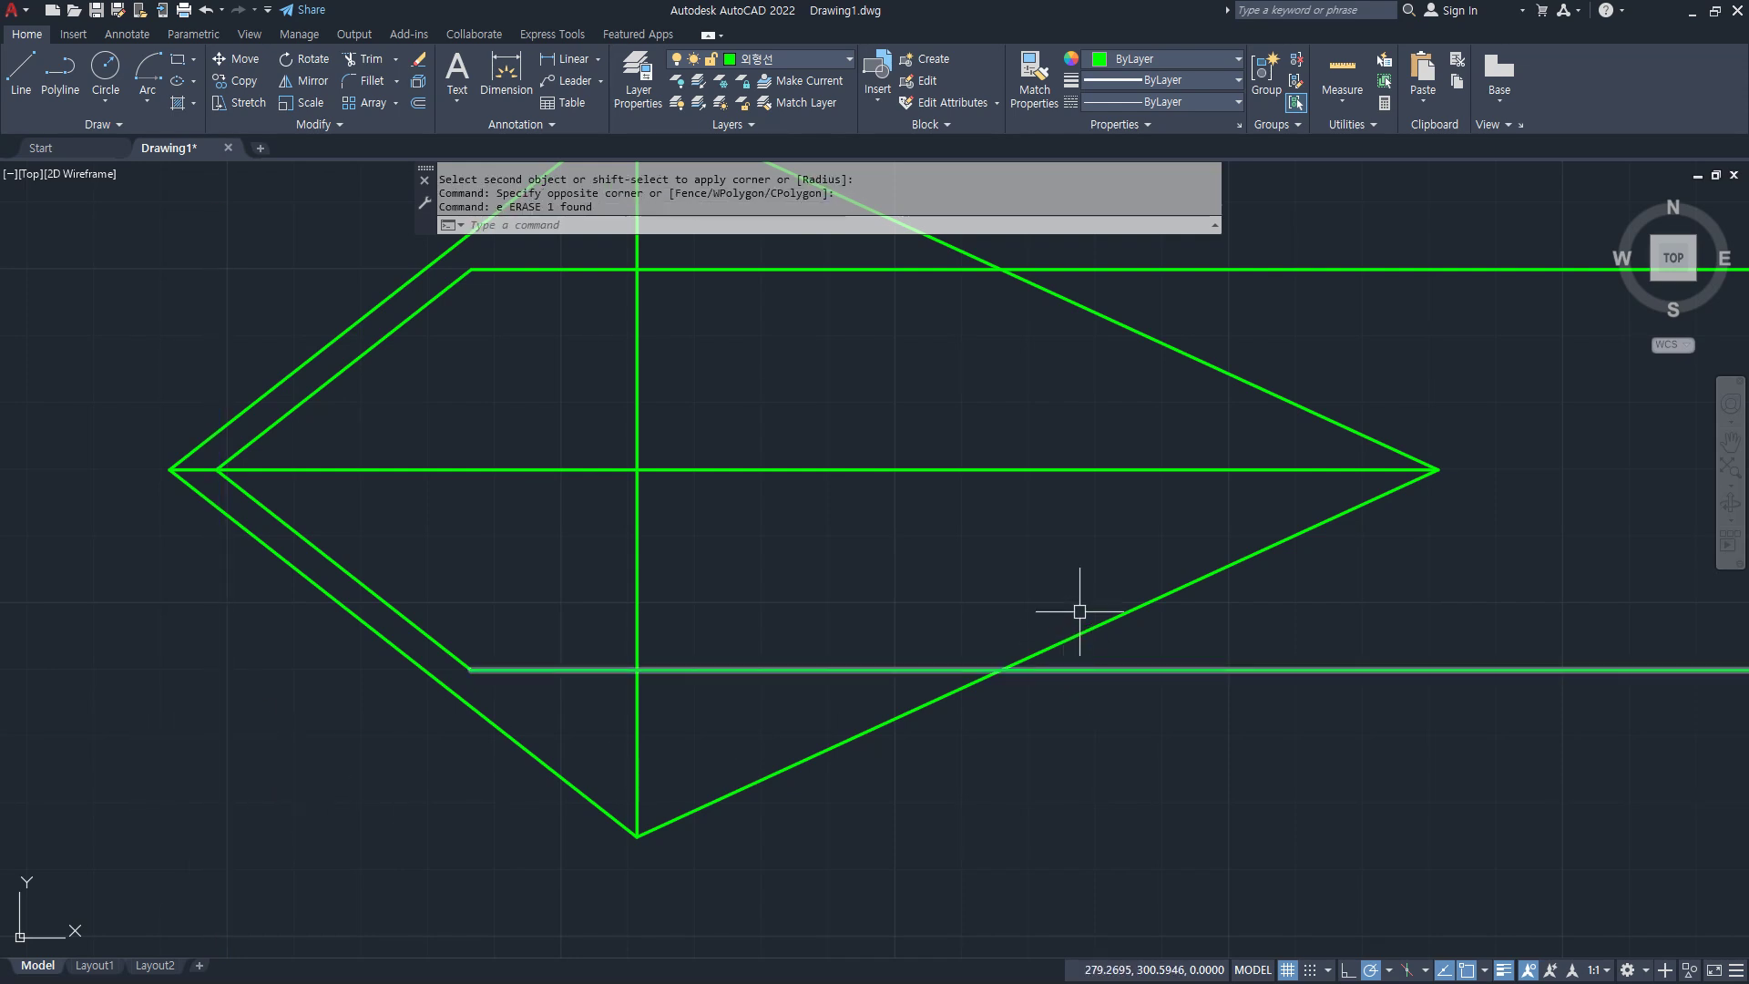
{"action": "mouse_move", "coordinate": [1241, 543]}
{"action": "left_mouse_down"}
{"action": "mouse_move", "coordinate": [1161, 356]}
{"action": "mouse_move", "coordinate": [1141, 552]}
{"action": "left_mouse_up"}
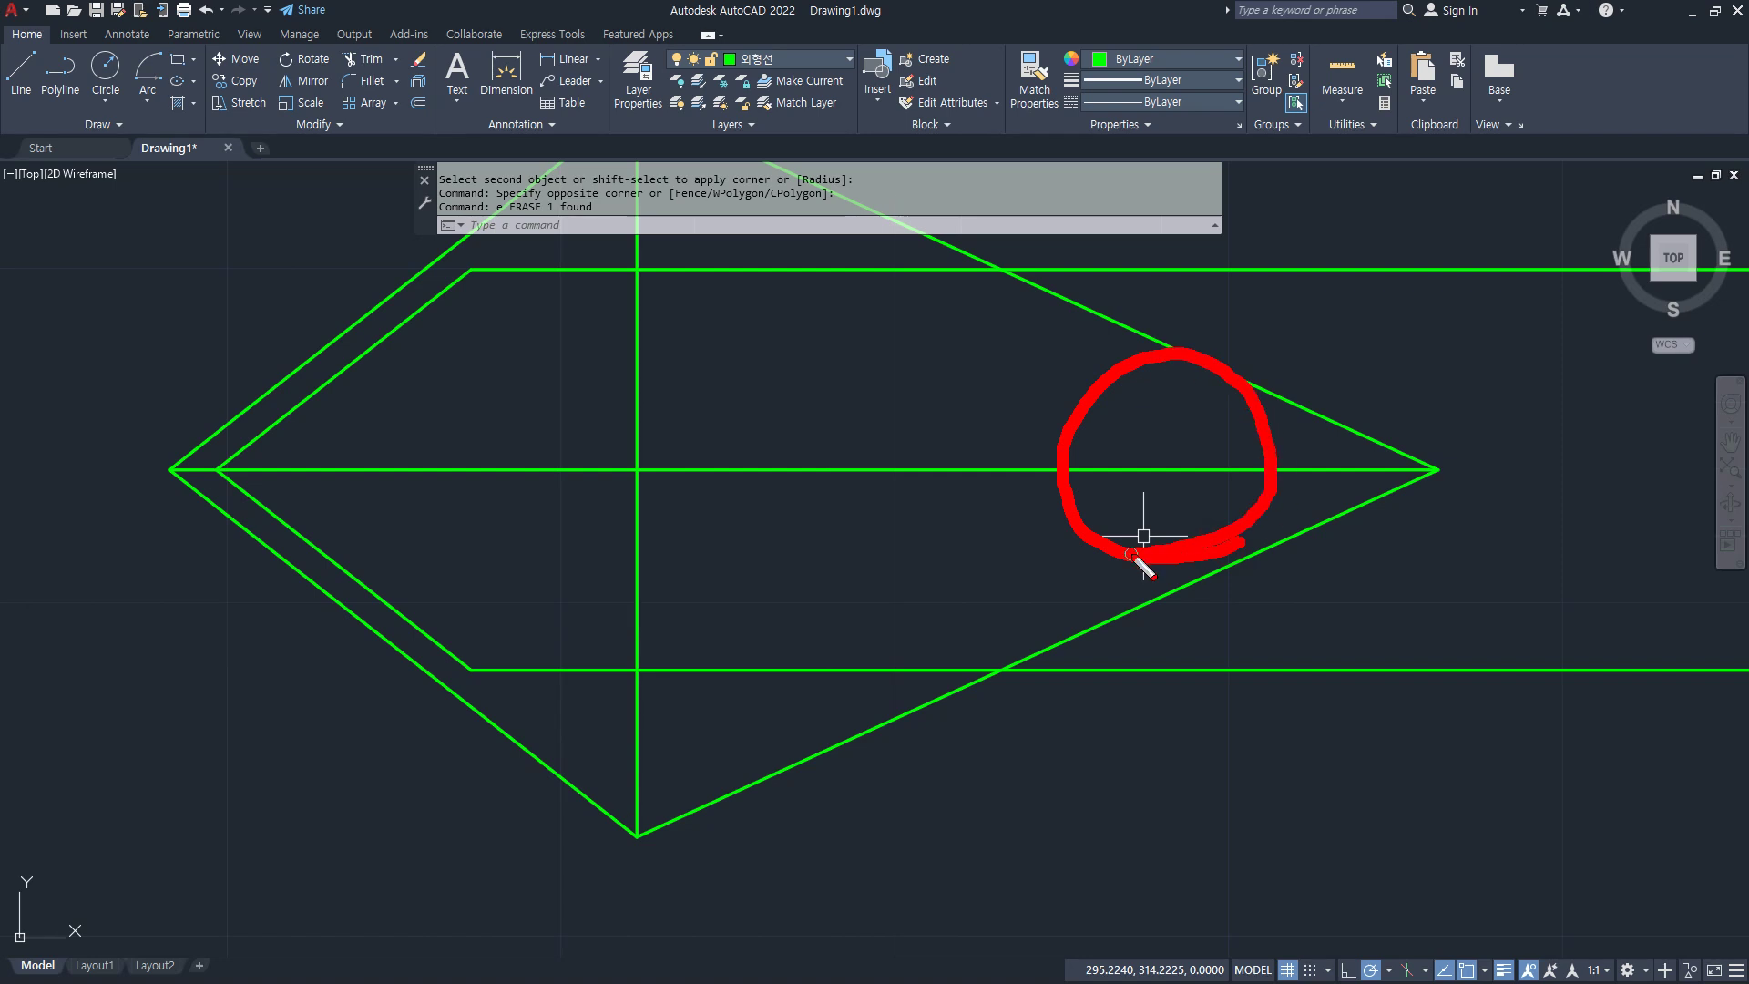
Step: Draw a vertical projection line from the peak of the front view's right triangle up through the top view
{"action": "scroll", "coordinate": [1143, 537], "scroll_direction": "down", "scroll_amount": 4}
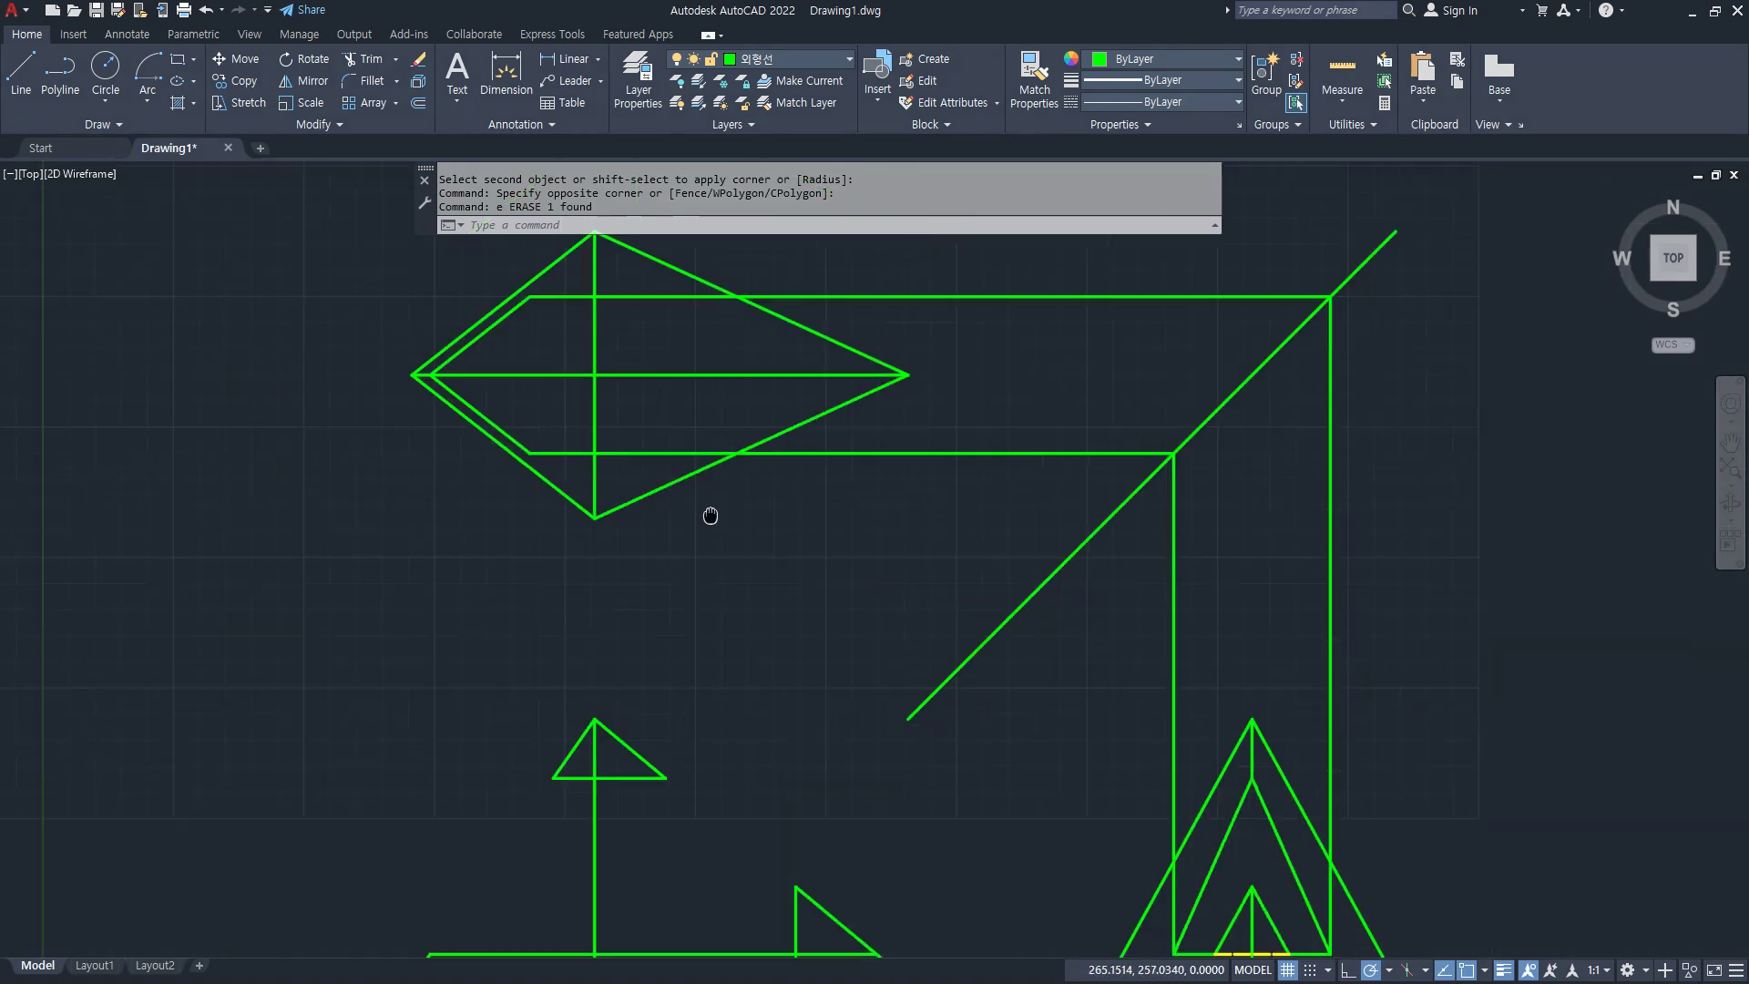
{"action": "middle_click_drag", "start_coordinate": [906, 926], "coordinate": [711, 727]}
{"action": "type", "text": "l"}
{"action": "key", "text": "Return"}
{"action": "left_click", "coordinate": [705, 783]}
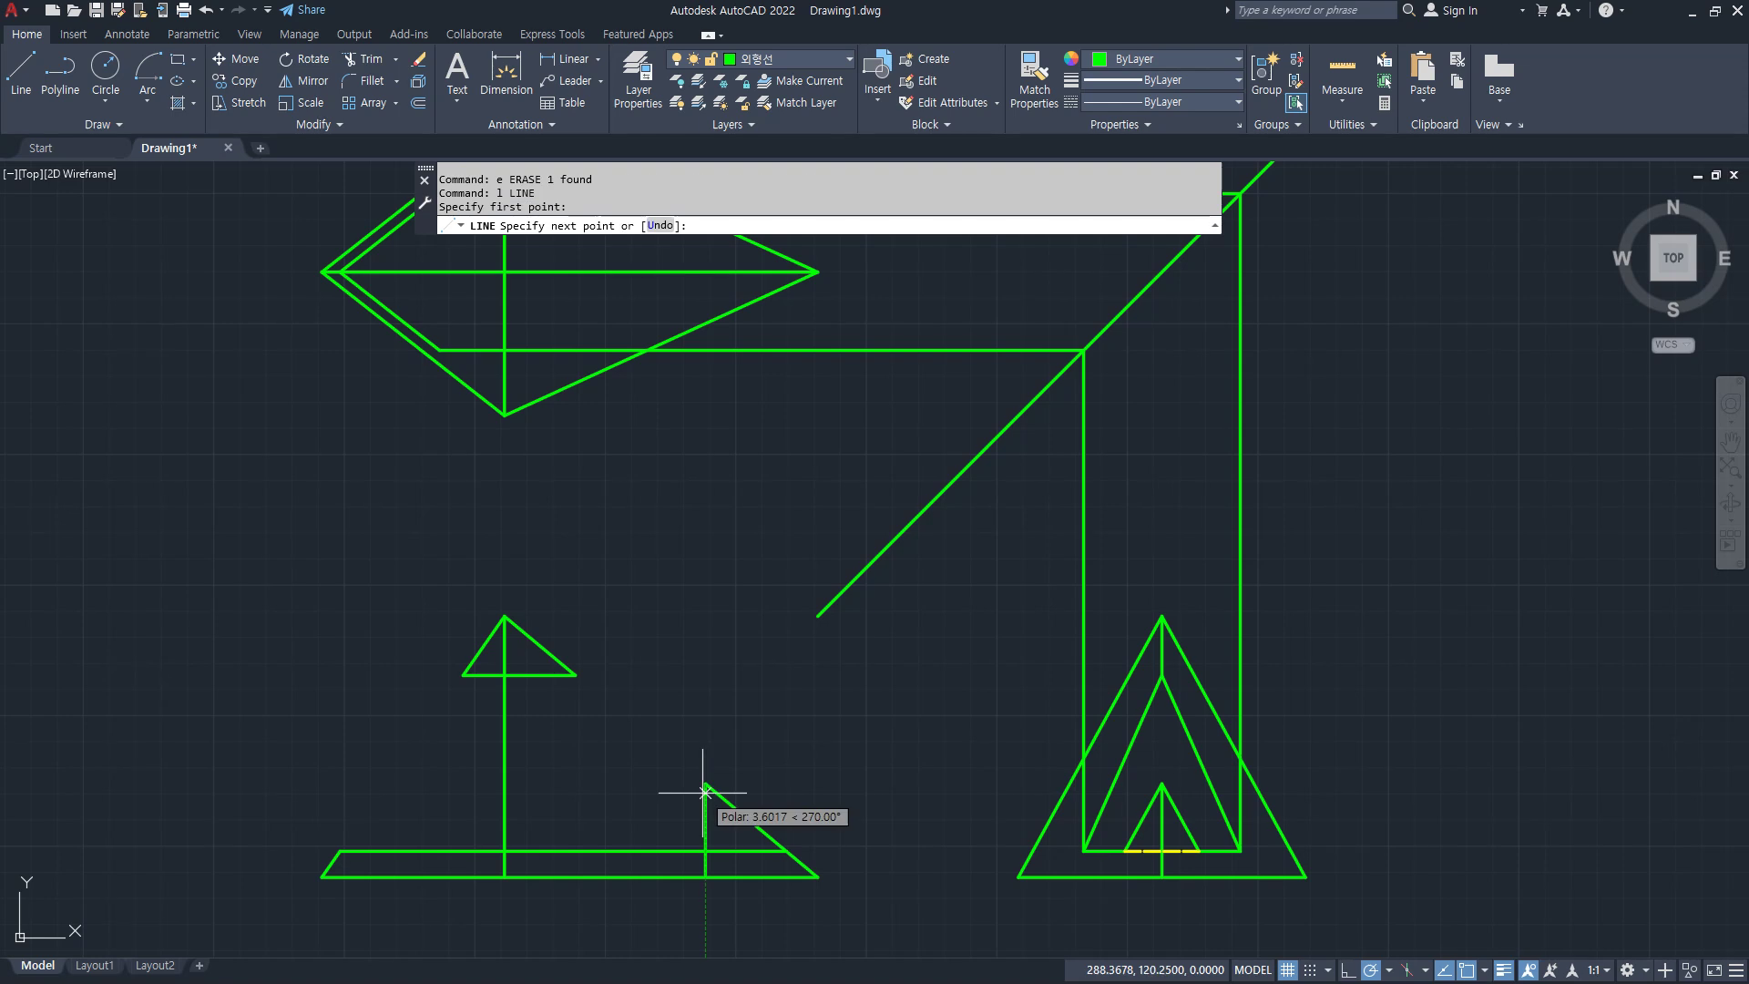
{"action": "middle_click_drag", "start_coordinate": [714, 275], "coordinate": [692, 379]}
{"action": "left_click", "coordinate": [693, 293]}
{"action": "key", "text": "ctrl+z"}
{"action": "left_click", "coordinate": [684, 284]}
{"action": "key", "text": "Return"}
Step: Draw a vertical projection line from the right end of the front view's upper base line up through the top view
{"action": "middle_click_drag", "start_coordinate": [754, 660], "coordinate": [651, 469]}
{"action": "scroll", "coordinate": [639, 744], "scroll_direction": "up", "scroll_amount": 6}
{"action": "key", "text": "Return"}
{"action": "left_click", "coordinate": [780, 790]}
{"action": "mouse_move", "coordinate": [347, 787]}
{"action": "left_mouse_down"}
{"action": "mouse_move", "coordinate": [750, 789]}
{"action": "mouse_move", "coordinate": [742, 407]}
{"action": "left_mouse_up"}
{"action": "scroll", "coordinate": [729, 383], "scroll_direction": "down", "scroll_amount": 5}
{"action": "middle_click_drag", "start_coordinate": [727, 379], "coordinate": [683, 854]}
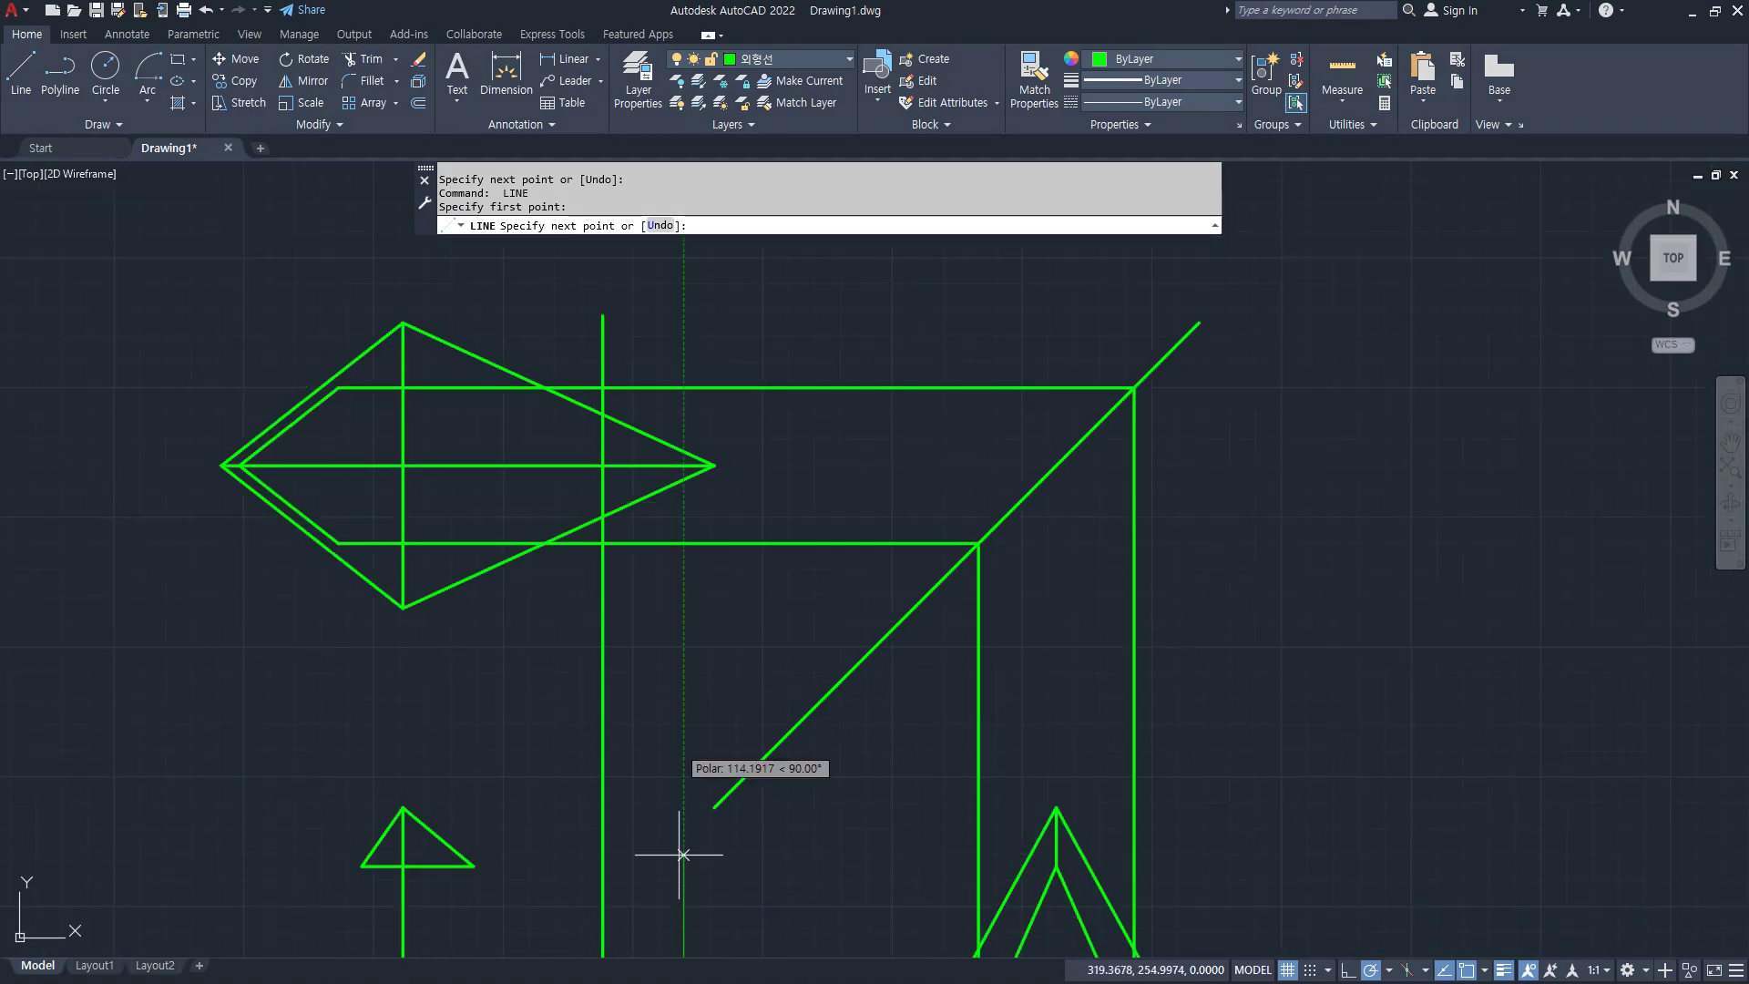
{"action": "left_click", "coordinate": [683, 355]}
{"action": "key", "text": "Return"}
Step: Copy the top view's two right slanted edges from its right corner to where the rightmost projection line crosses the horizontal centre line
{"action": "scroll", "coordinate": [683, 577], "scroll_direction": "up", "scroll_amount": 6}
{"action": "type", "text": "cp"}
{"action": "key", "text": "Return"}
{"action": "left_click", "coordinate": [741, 461]}
{"action": "left_click", "coordinate": [749, 501]}
{"action": "key", "text": "Return"}
{"action": "left_click", "coordinate": [796, 480]}
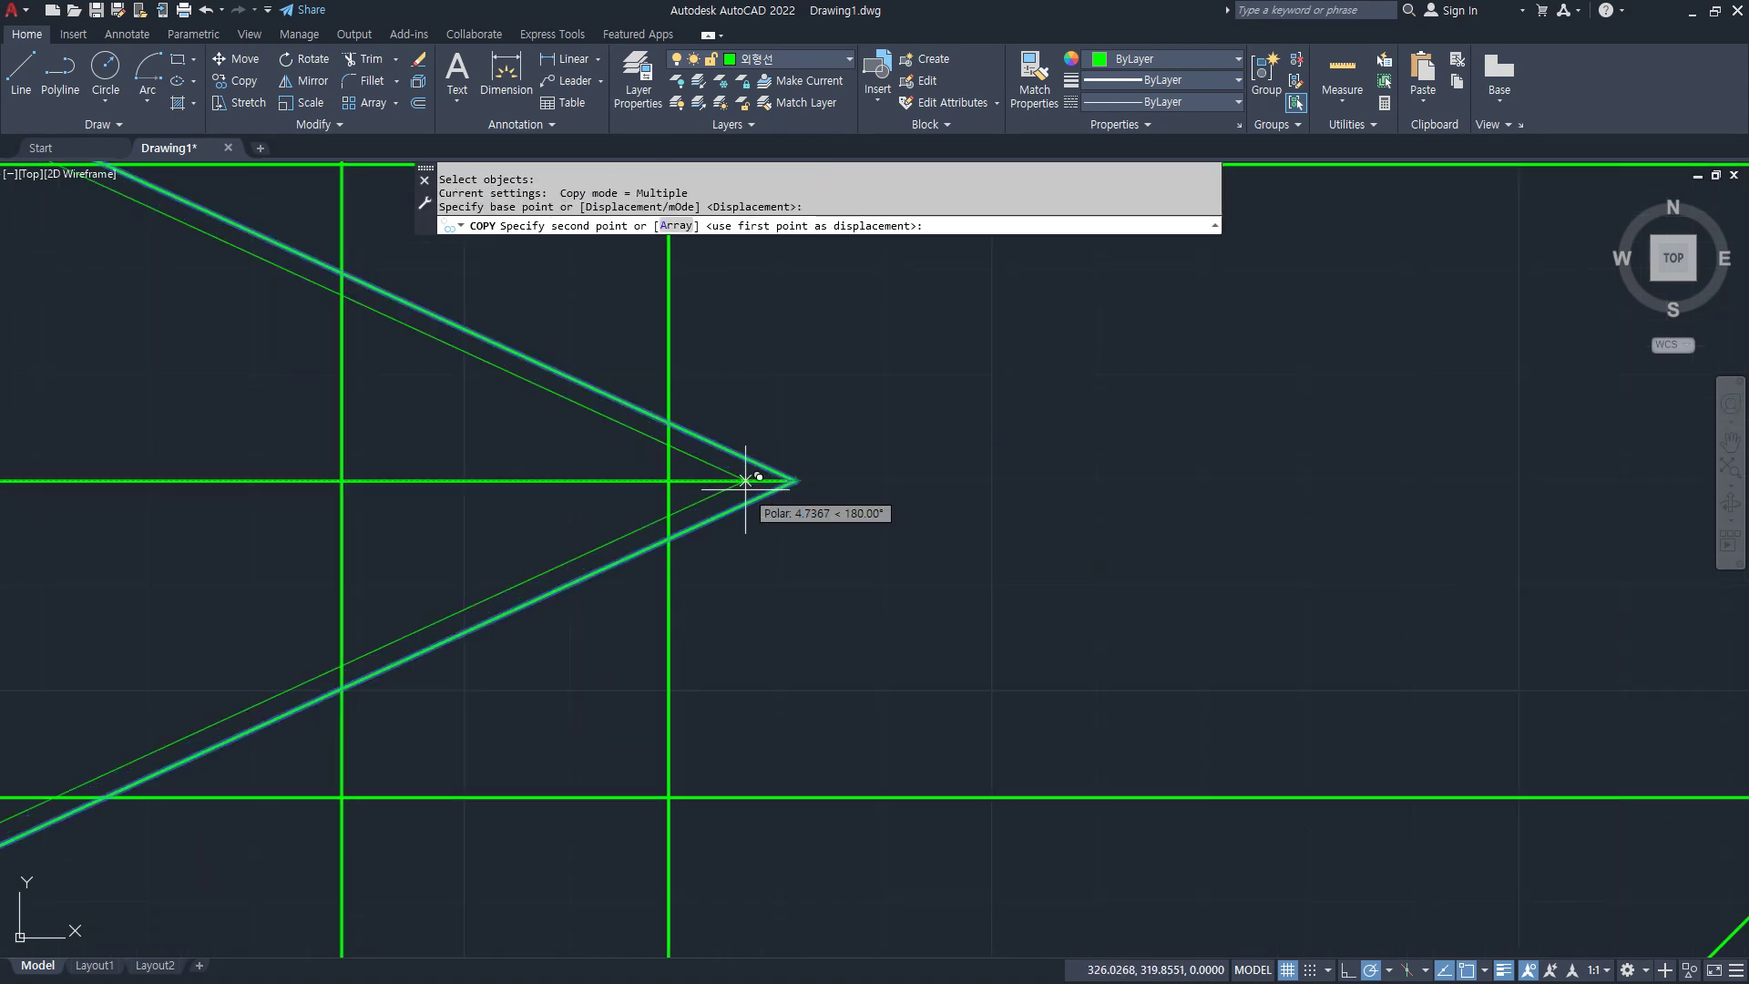
{"action": "left_click", "coordinate": [668, 480]}
{"action": "key", "text": "Return"}
Step: Erase the rightmost vertical projection line crossing the top view
{"action": "left_click", "coordinate": [695, 664]}
{"action": "left_click", "coordinate": [588, 710]}
{"action": "type", "text": "e"}
{"action": "key", "text": "Return"}
Step: Fillet the lower copied right edge with the lower horizontal projection line and with the remaining vertical projection line
{"action": "scroll", "coordinate": [586, 715], "scroll_direction": "down", "scroll_amount": 5}
{"action": "middle_click_drag", "start_coordinate": [558, 703], "coordinate": [579, 594]}
{"action": "scroll", "coordinate": [577, 547], "scroll_direction": "up", "scroll_amount": 2}
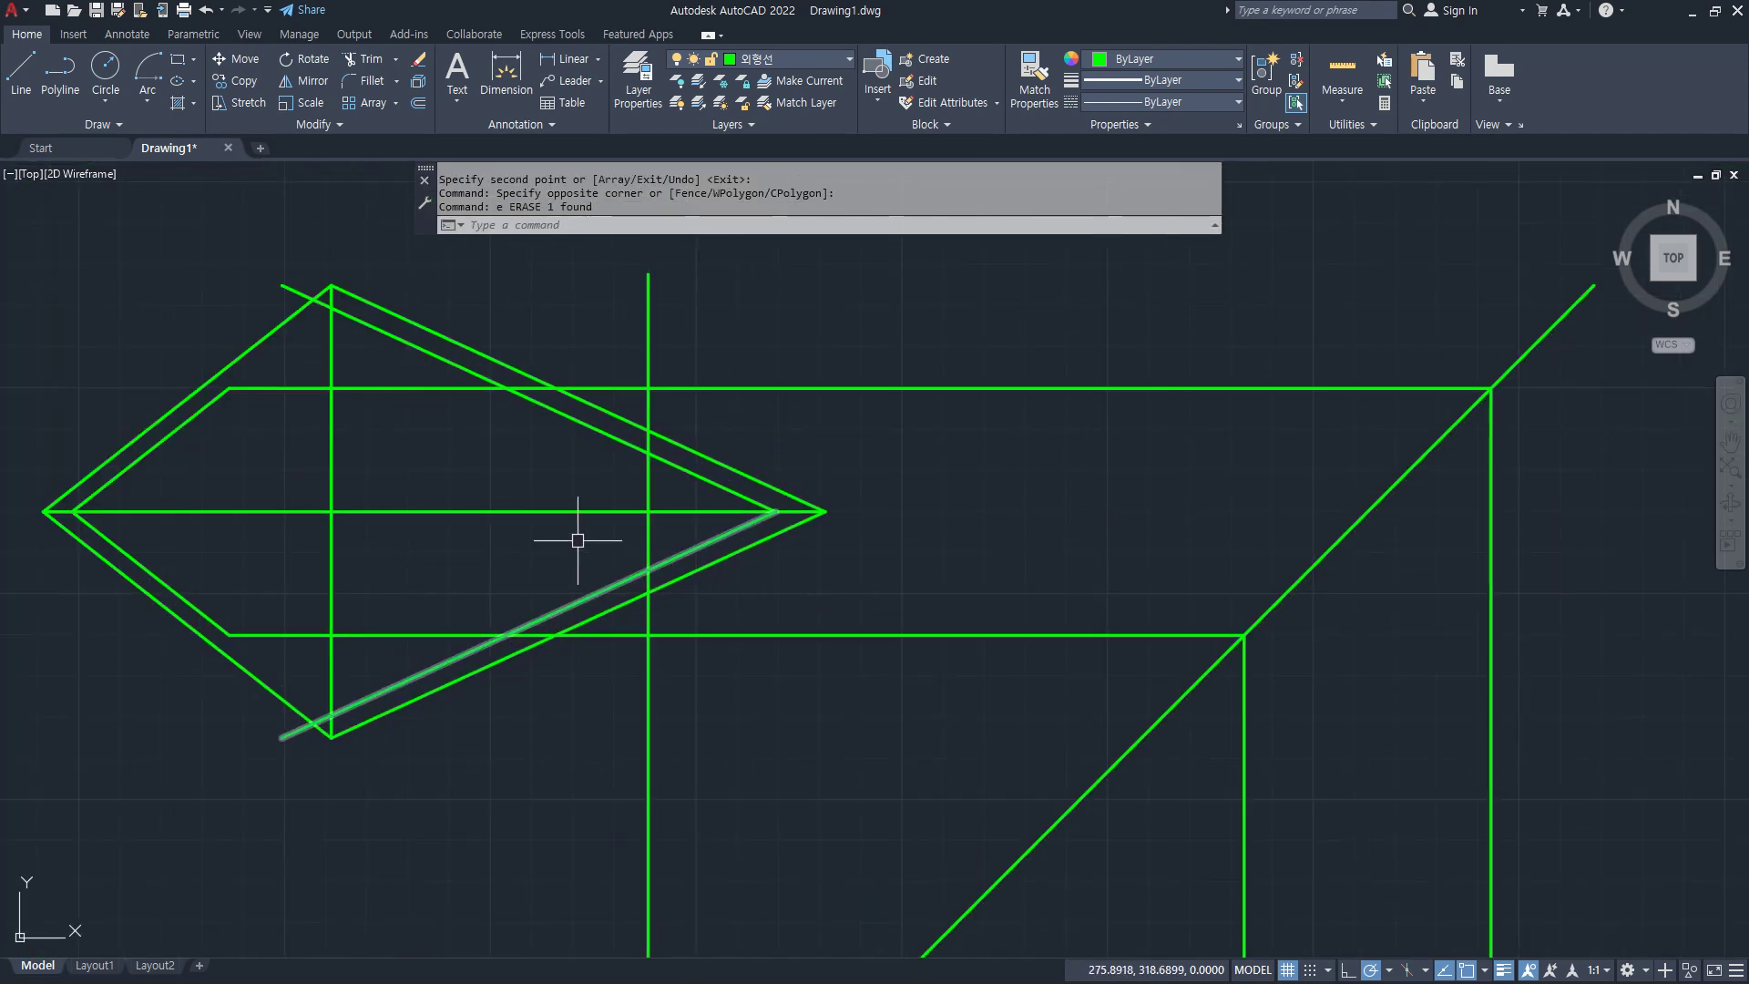
{"action": "type", "text": "f"}
{"action": "key", "text": "Return"}
{"action": "left_click", "coordinate": [470, 633]}
{"action": "left_click", "coordinate": [547, 617]}
{"action": "left_click", "coordinate": [578, 606]}
{"action": "key", "text": "Return"}
{"action": "left_click", "coordinate": [613, 584]}
{"action": "left_click", "coordinate": [648, 556]}
Step: Fillet the upper copied right edge with the vertical line and the upper horizontal projection line to close the inner outline
{"action": "key", "text": "Return"}
{"action": "left_click", "coordinate": [647, 477]}
{"action": "left_click", "coordinate": [627, 448]}
{"action": "key", "text": "Return"}
{"action": "left_click", "coordinate": [577, 420]}
{"action": "left_click", "coordinate": [471, 389]}
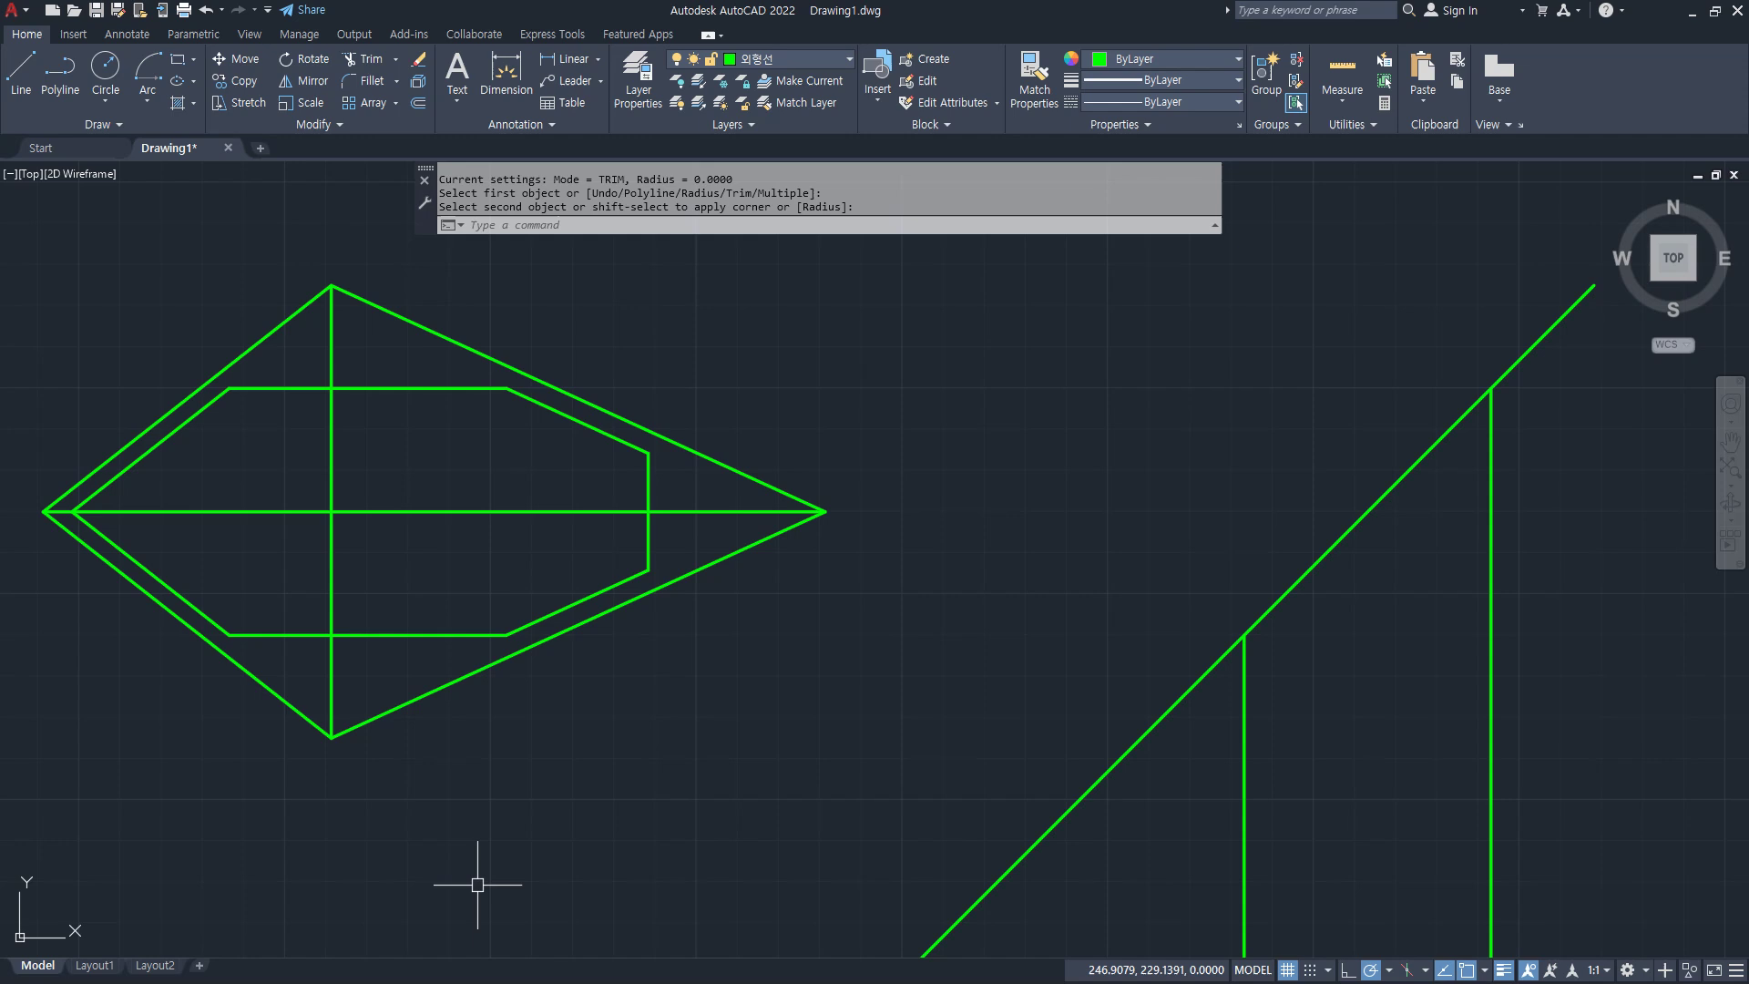
Step: Erase the two vertical projection lines between the side view and the 45° line
{"action": "scroll", "coordinate": [477, 883], "scroll_direction": "down", "scroll_amount": 2}
{"action": "mouse_move", "coordinate": [476, 883]}
{"action": "middle_mouse_down"}
{"action": "mouse_move", "coordinate": [507, 735]}
{"action": "mouse_move", "coordinate": [488, 578]}
{"action": "middle_mouse_up"}
{"action": "left_click", "coordinate": [1156, 711]}
{"action": "left_click", "coordinate": [971, 696]}
{"action": "type", "text": "e"}
{"action": "key", "text": "Return"}
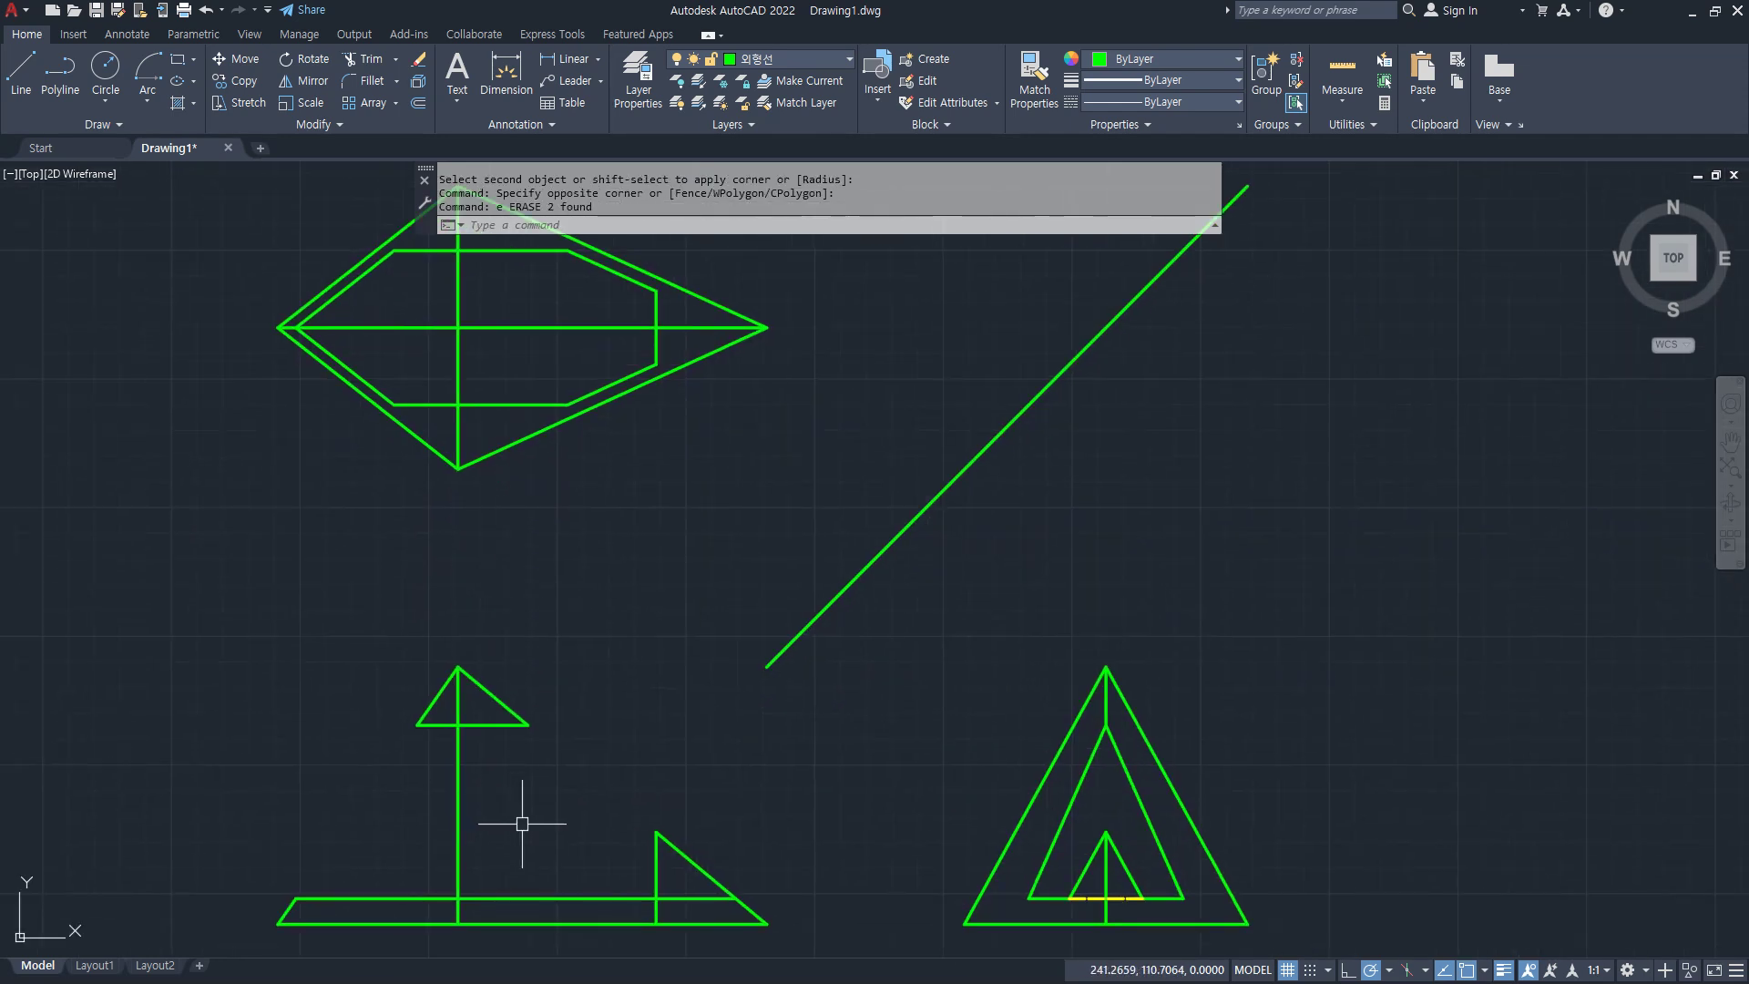
Step: Fillet the front view's right vertical edge with the upper base line to form a sharp corner
{"action": "type", "text": "f"}
{"action": "key", "text": "Return"}
{"action": "left_click", "coordinate": [656, 873]}
{"action": "left_click", "coordinate": [635, 898]}
Step: Draw a vertical line from the lower-left corner of the top view's inner outline down to the front view's upper base line
{"action": "type", "text": "l"}
{"action": "key", "text": "Return"}
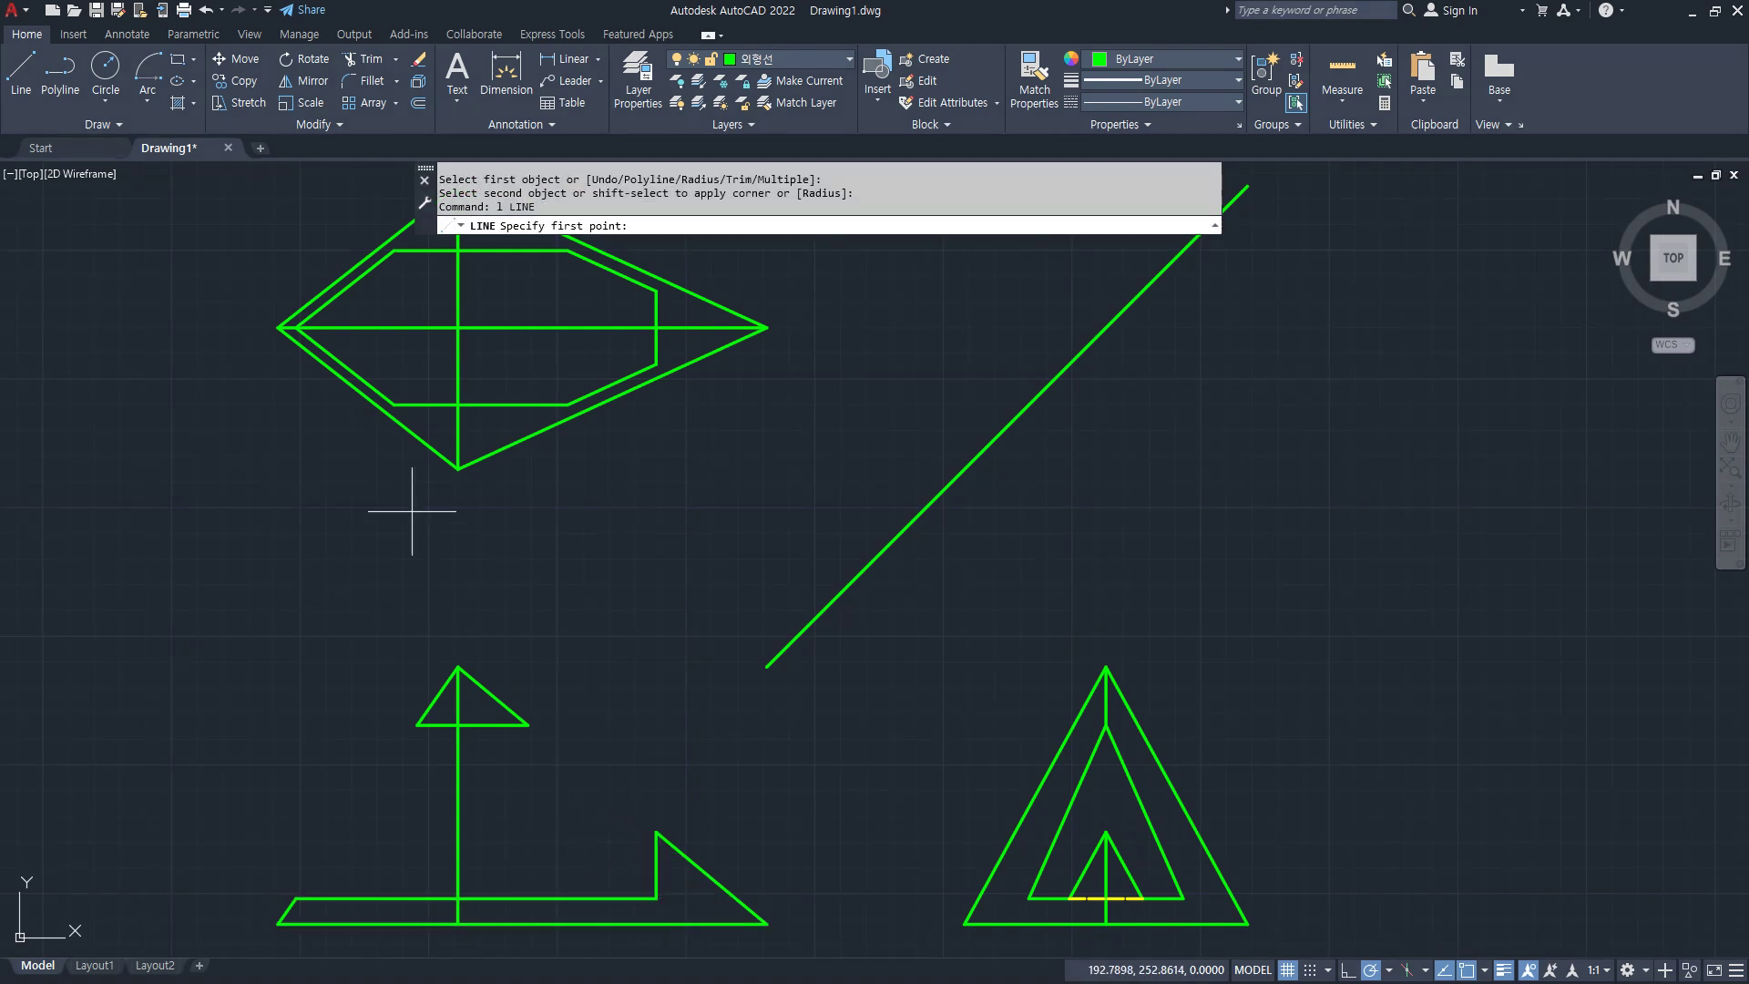
{"action": "left_click", "coordinate": [395, 403]}
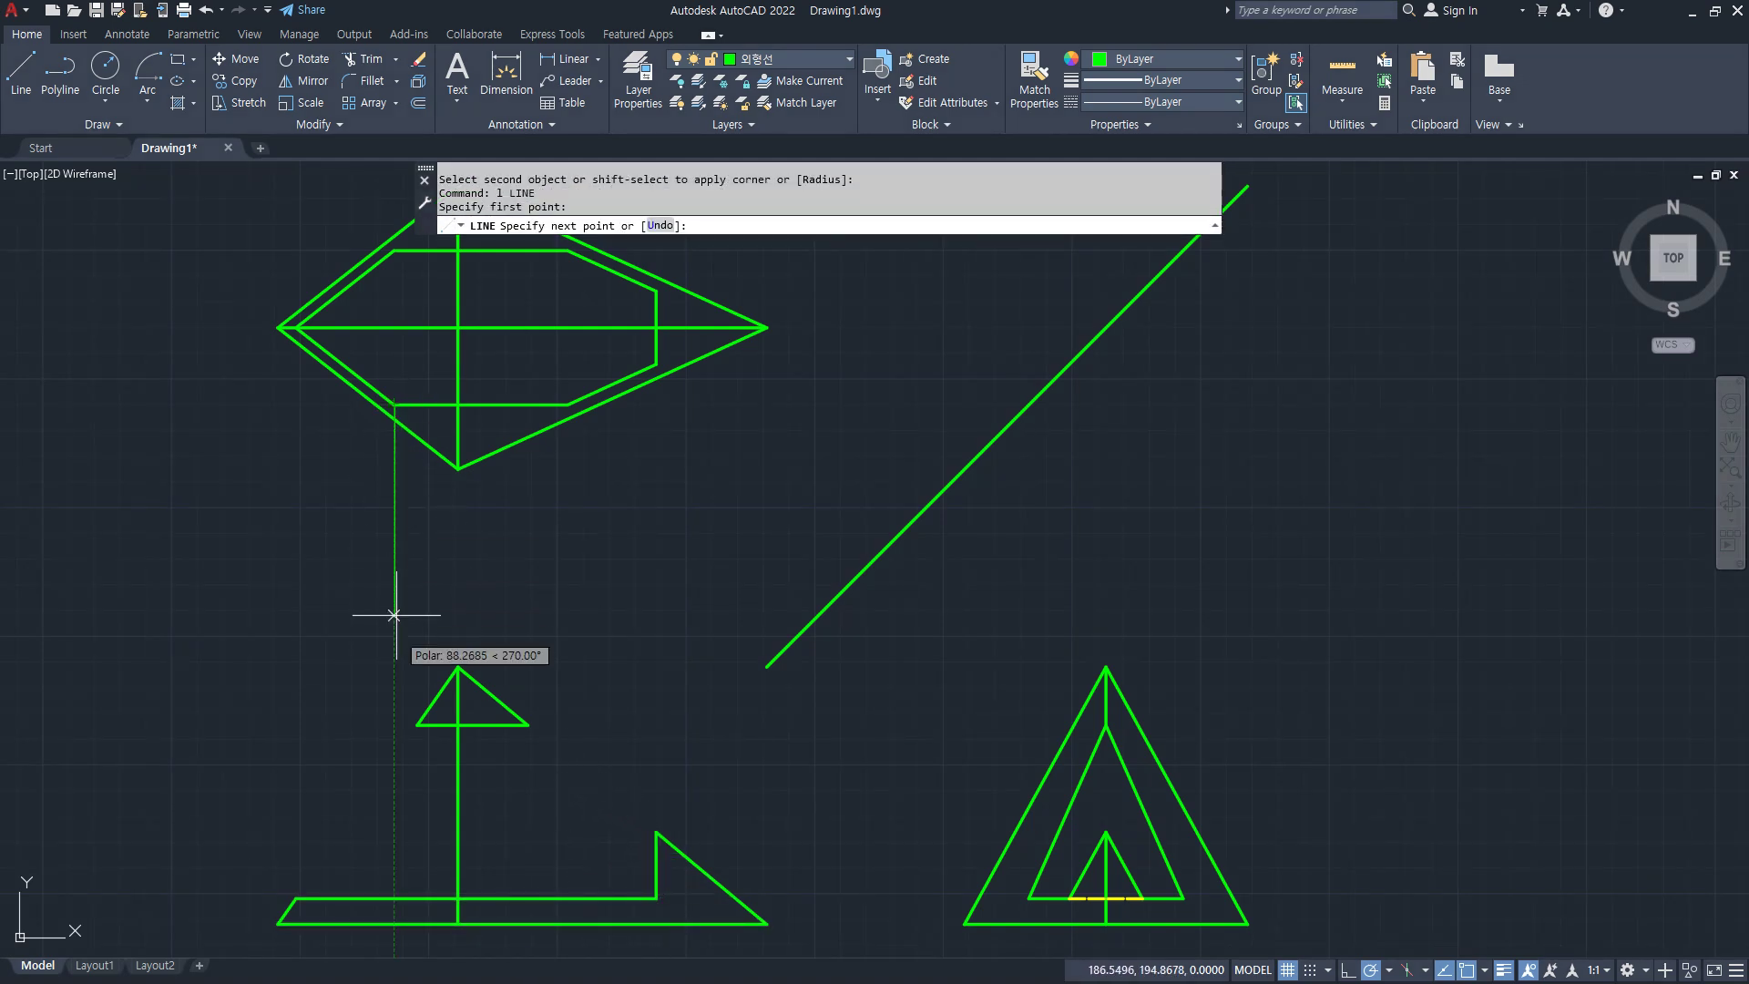
{"action": "left_click", "coordinate": [394, 899]}
{"action": "key", "text": "Return"}
Step: Draw a line from the inner outline's lower-right corner down to the front view's upper base line, then to the small triangle's right corner
{"action": "key", "text": "Return"}
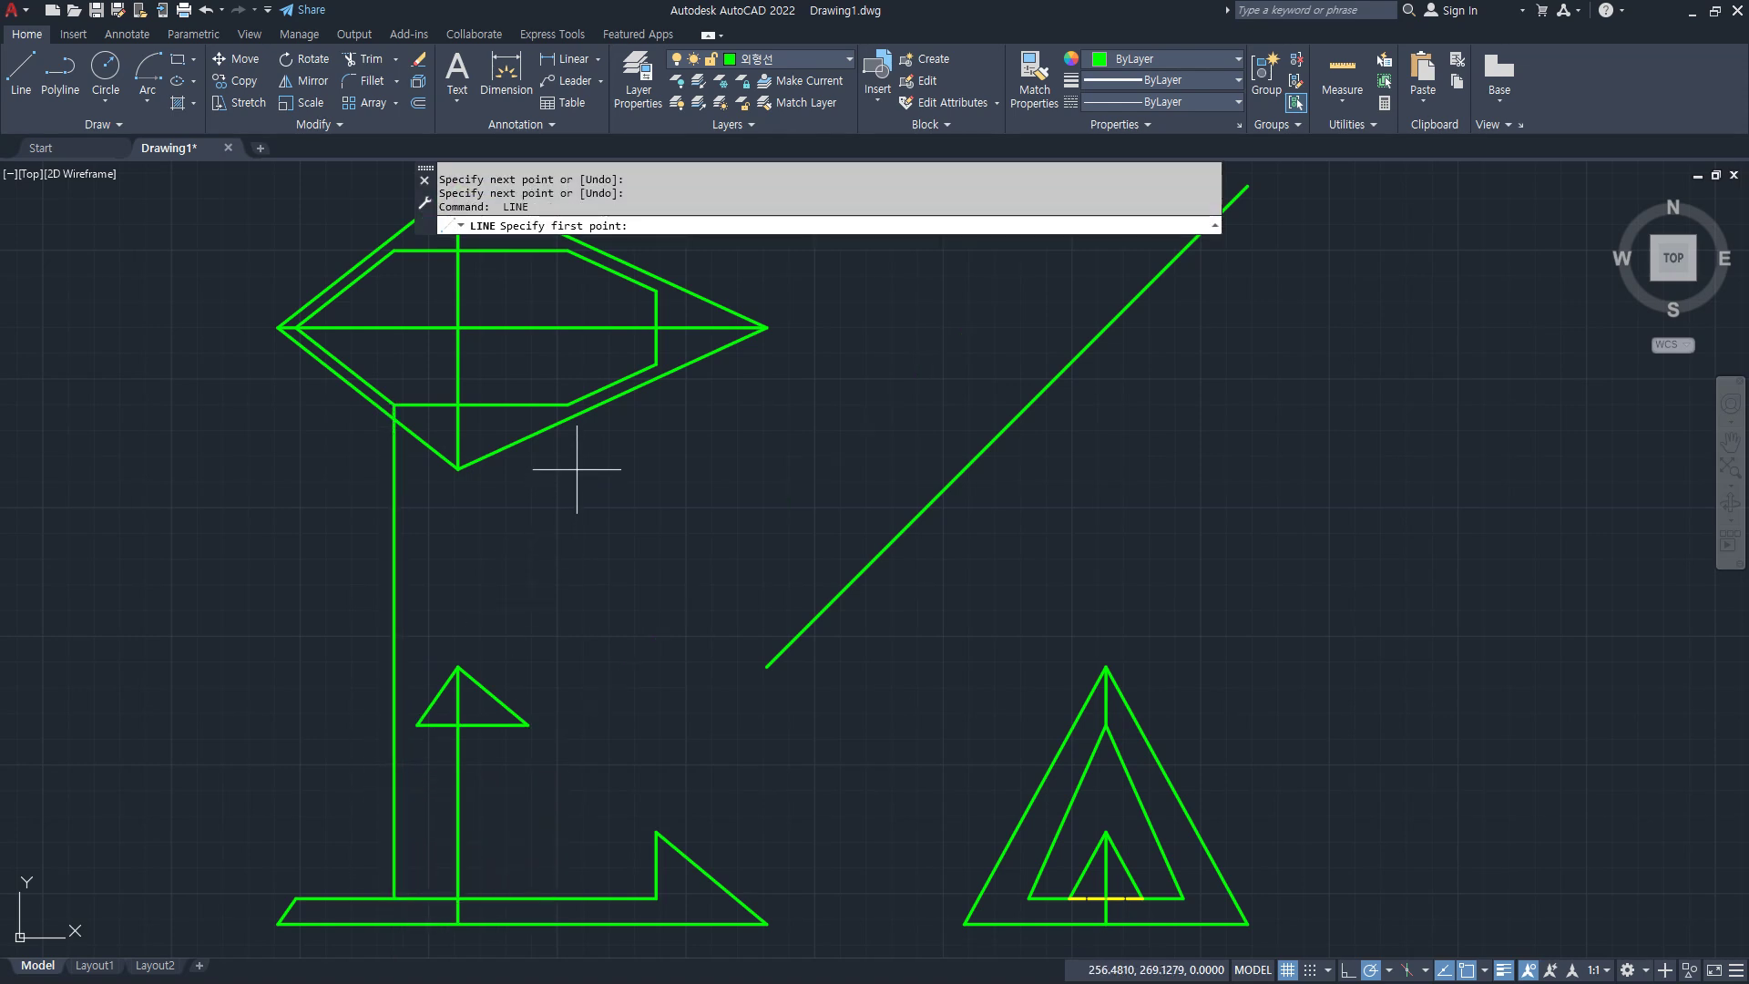
{"action": "left_click", "coordinate": [568, 403]}
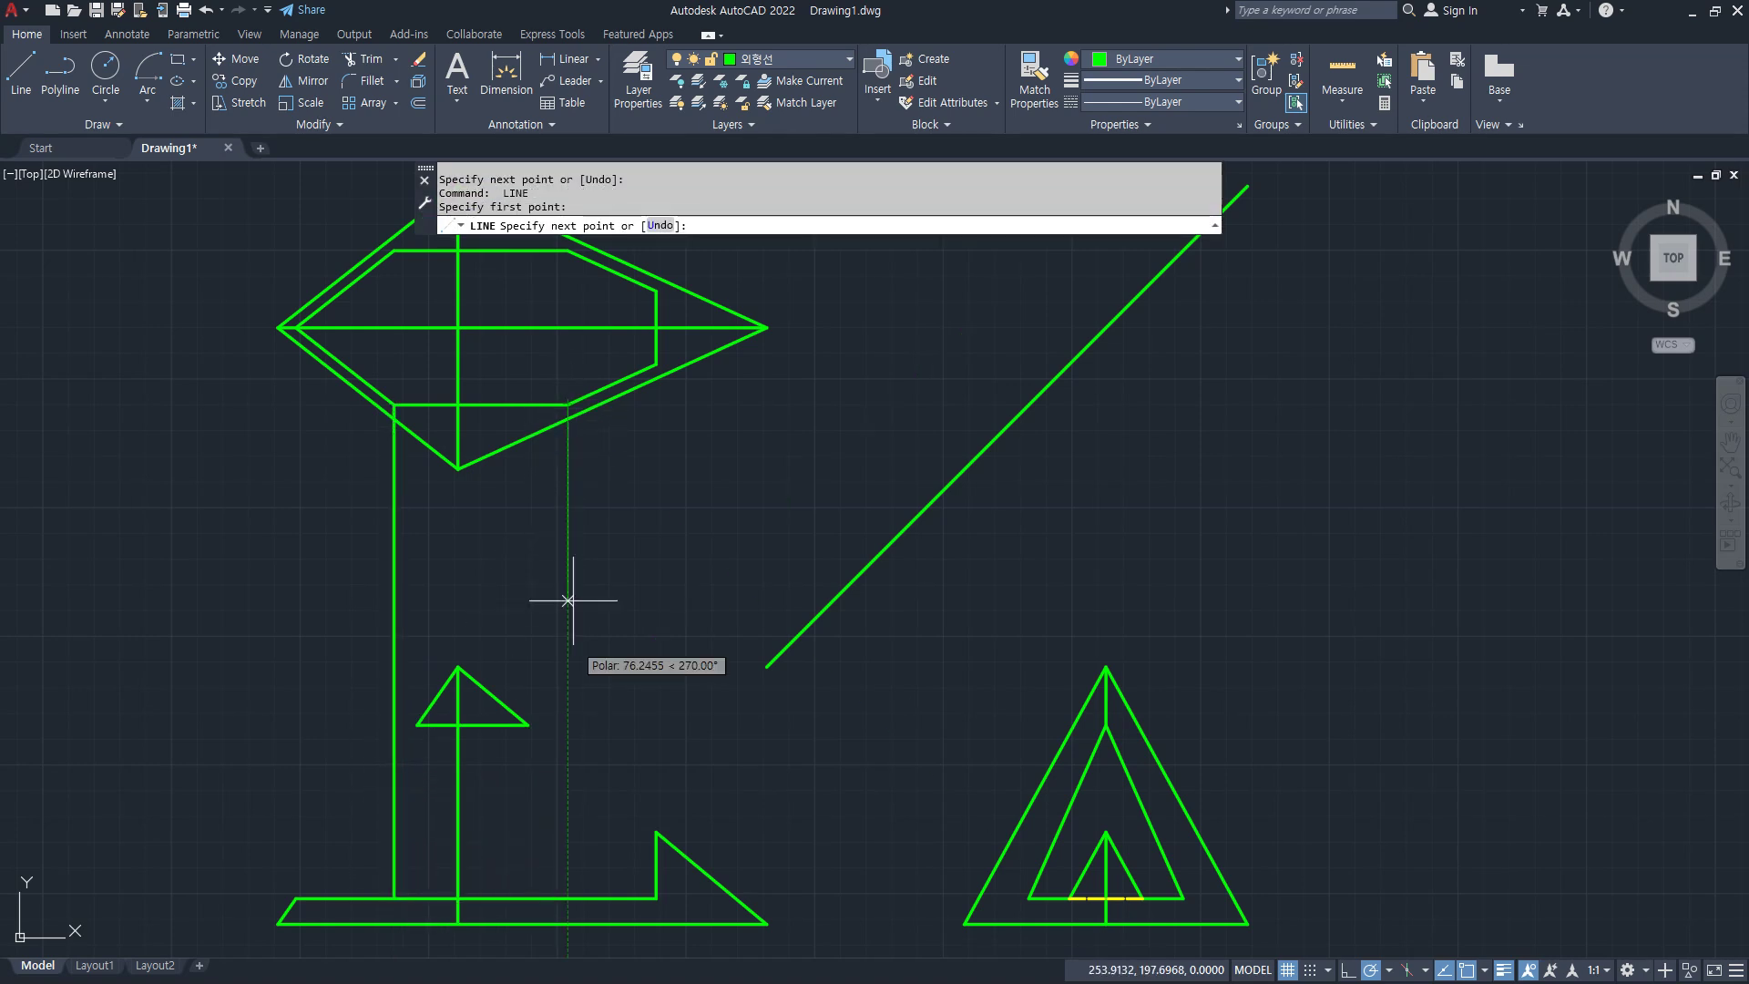
{"action": "left_click", "coordinate": [568, 898]}
{"action": "left_click", "coordinate": [528, 726]}
{"action": "key", "text": "Return"}
Step: Draw a slanted line from the left projection line's lower end to the left corner of the front view's small top triangle
{"action": "key", "text": "Return"}
{"action": "left_click", "coordinate": [396, 898]}
{"action": "left_click", "coordinate": [417, 724]}
{"action": "key", "text": "Return"}
Step: Erase the two vertical projection lines between the top and front views
{"action": "left_click", "coordinate": [619, 572]}
{"action": "left_click", "coordinate": [264, 542]}
{"action": "type", "text": "e"}
{"action": "key", "text": "Return"}
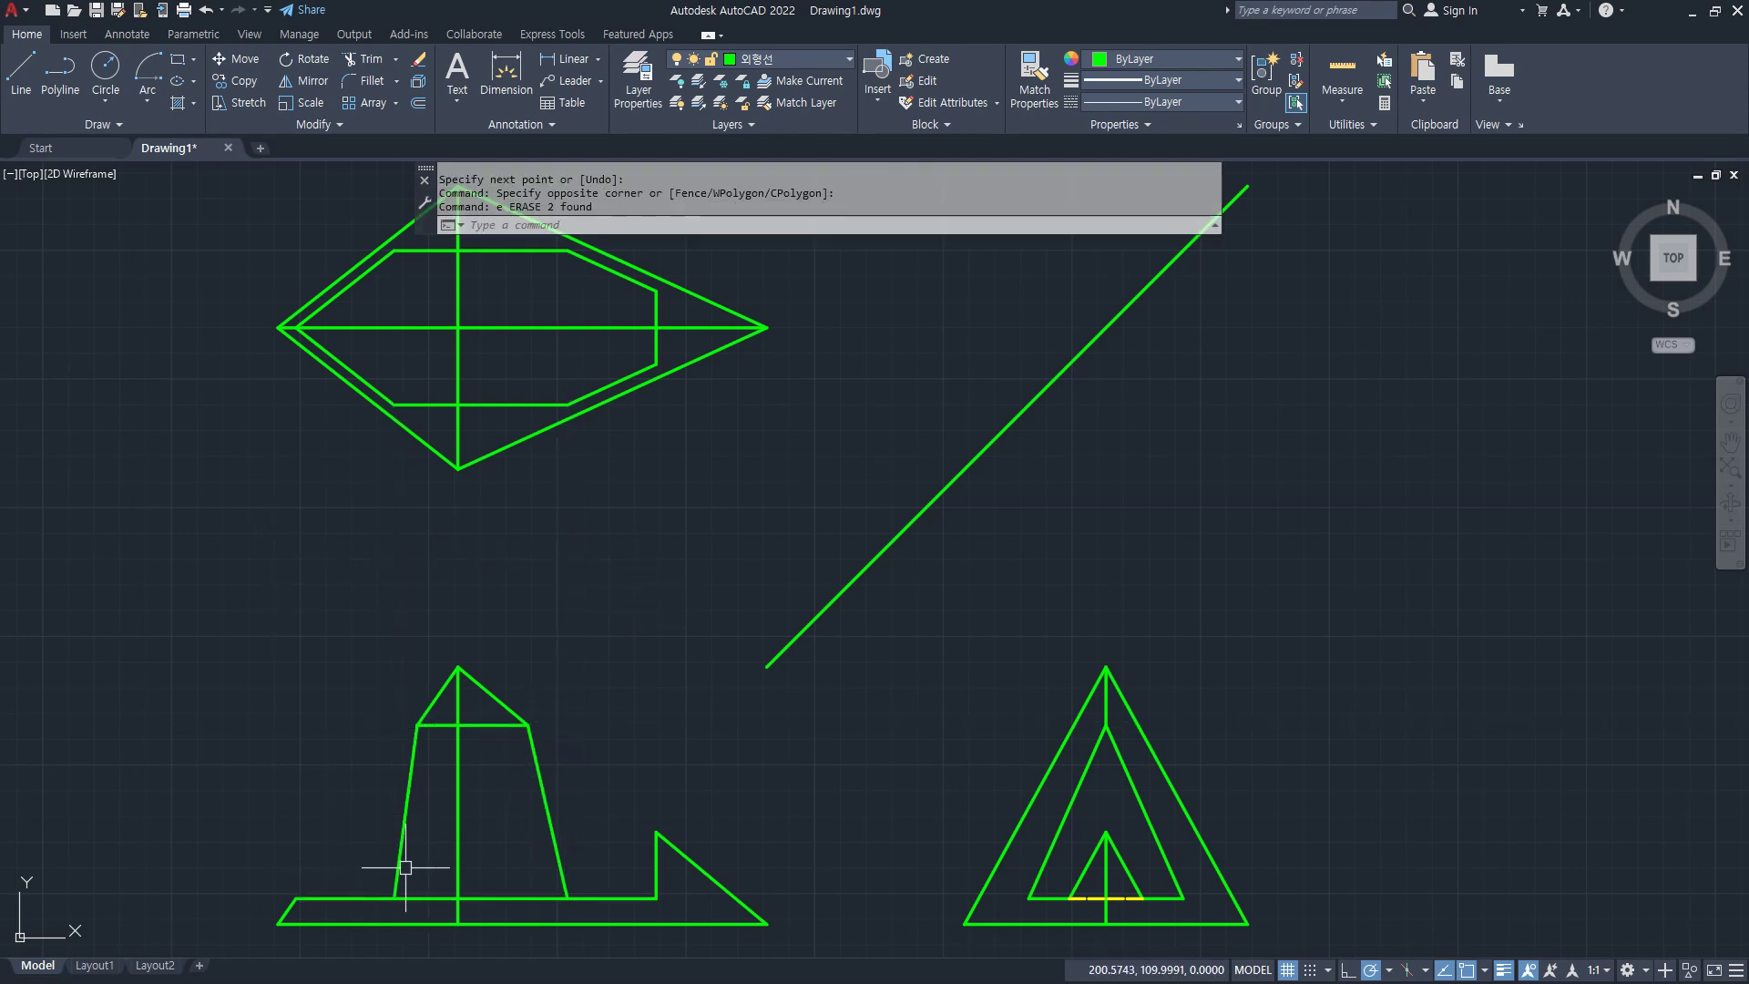
Step: Trim the front view's upper base line between the two slanted legs and remove the small top triangle's base
{"action": "type", "text": "tr"}
{"action": "key", "text": "Return"}
{"action": "left_click", "coordinate": [478, 898]}
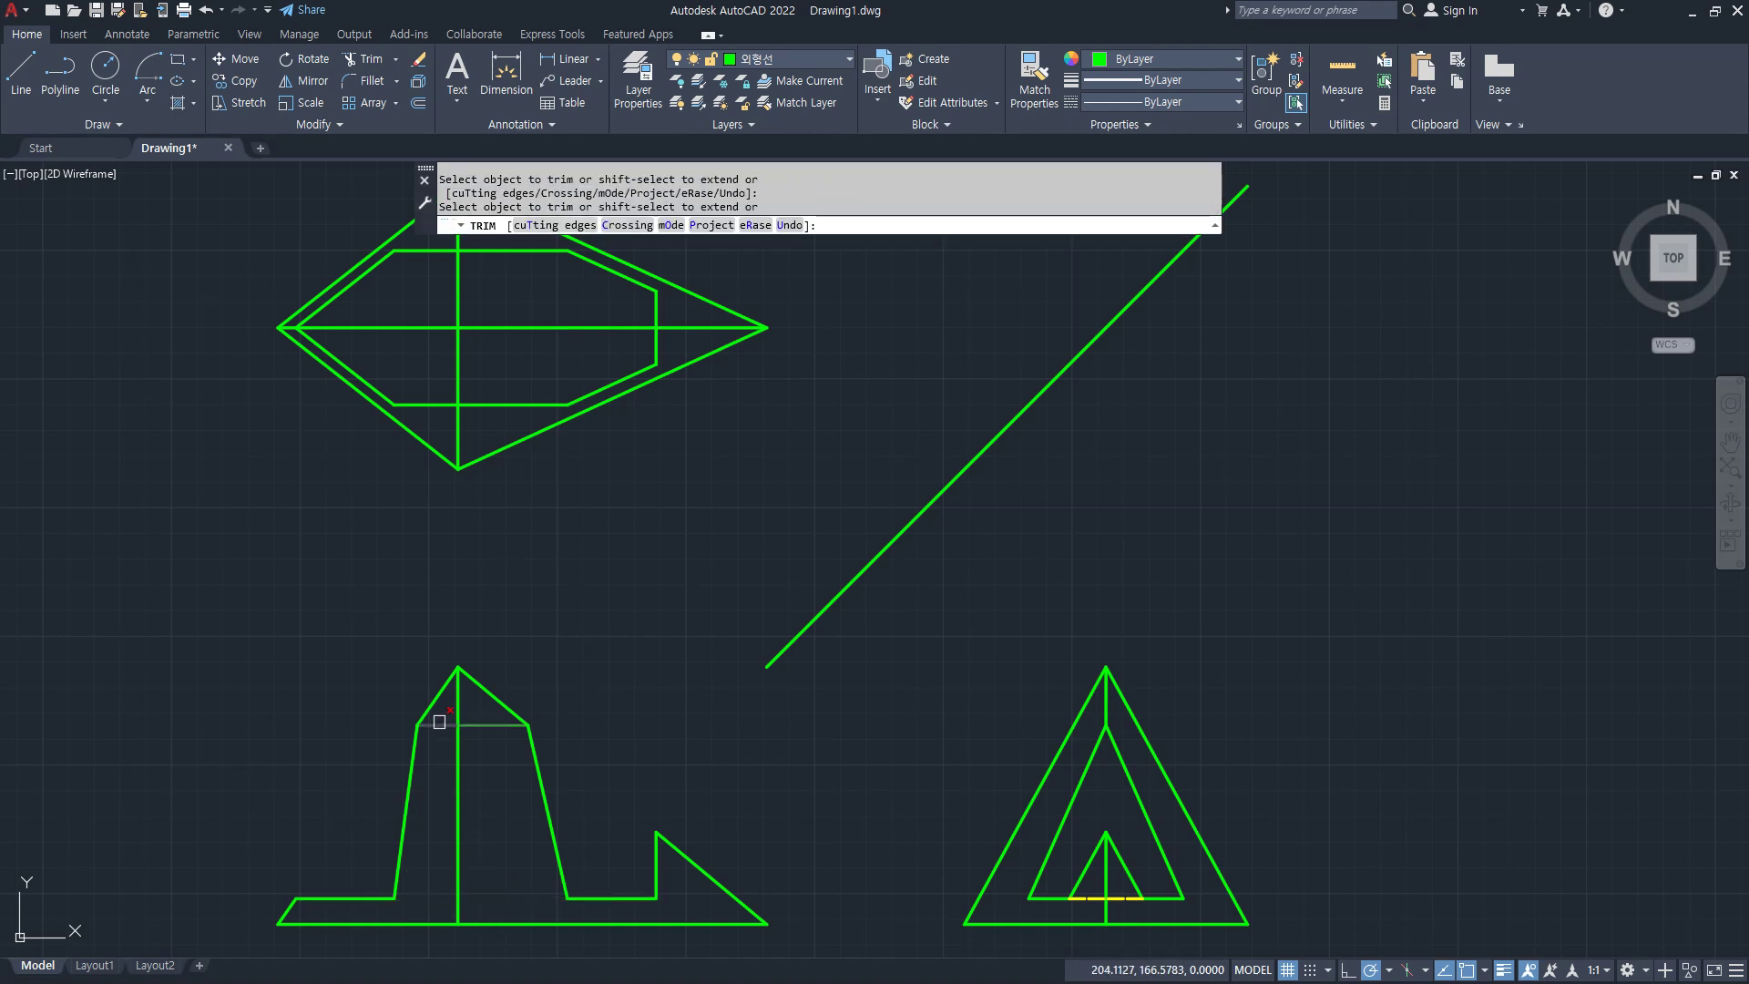
{"action": "key", "text": "Return"}
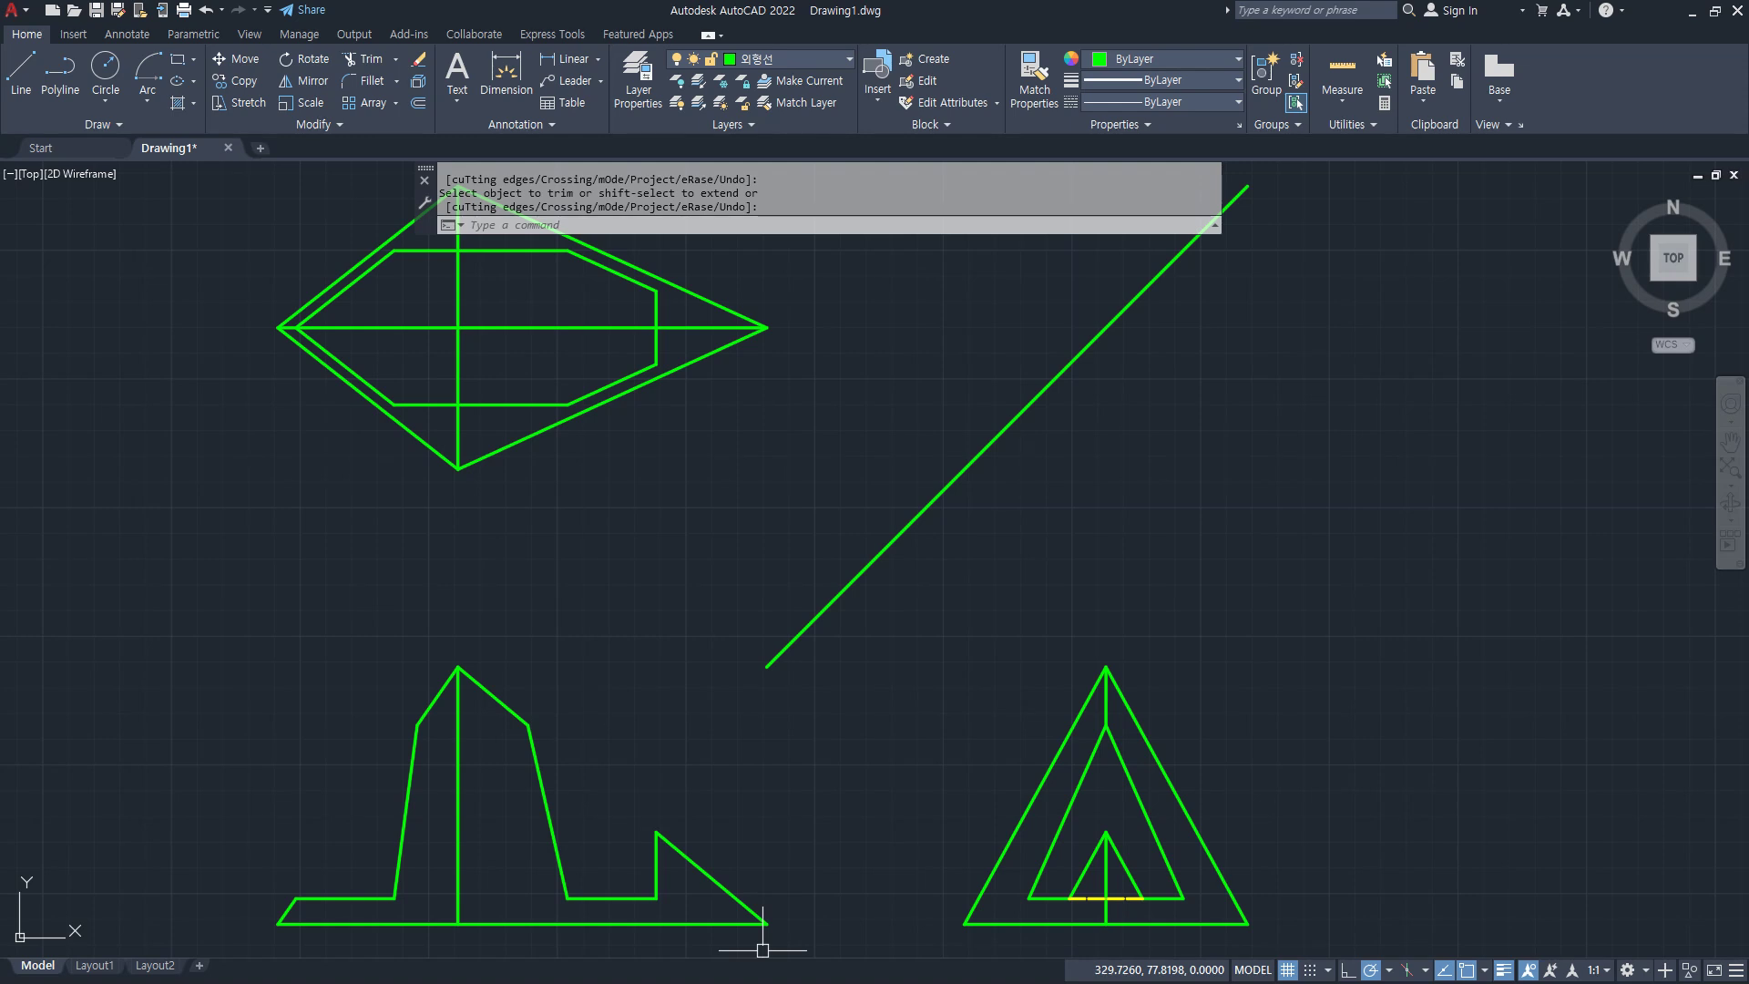
Step: Draw two horizontal lines in the front view, one between the upper shoulder corners and one between the slanted legs' lower ends
{"action": "type", "text": "l"}
{"action": "key", "text": "Return"}
{"action": "left_click", "coordinate": [528, 726]}
{"action": "left_click", "coordinate": [418, 725]}
{"action": "key", "text": "Return"}
{"action": "key", "text": "Return"}
{"action": "left_click", "coordinate": [568, 898]}
{"action": "left_click", "coordinate": [395, 898]}
{"action": "key", "text": "Return"}
Step: Match the front view's two new horizontal lines to the yellow dashed hidden line in the side view
{"action": "type", "text": "ma"}
{"action": "key", "text": "Return"}
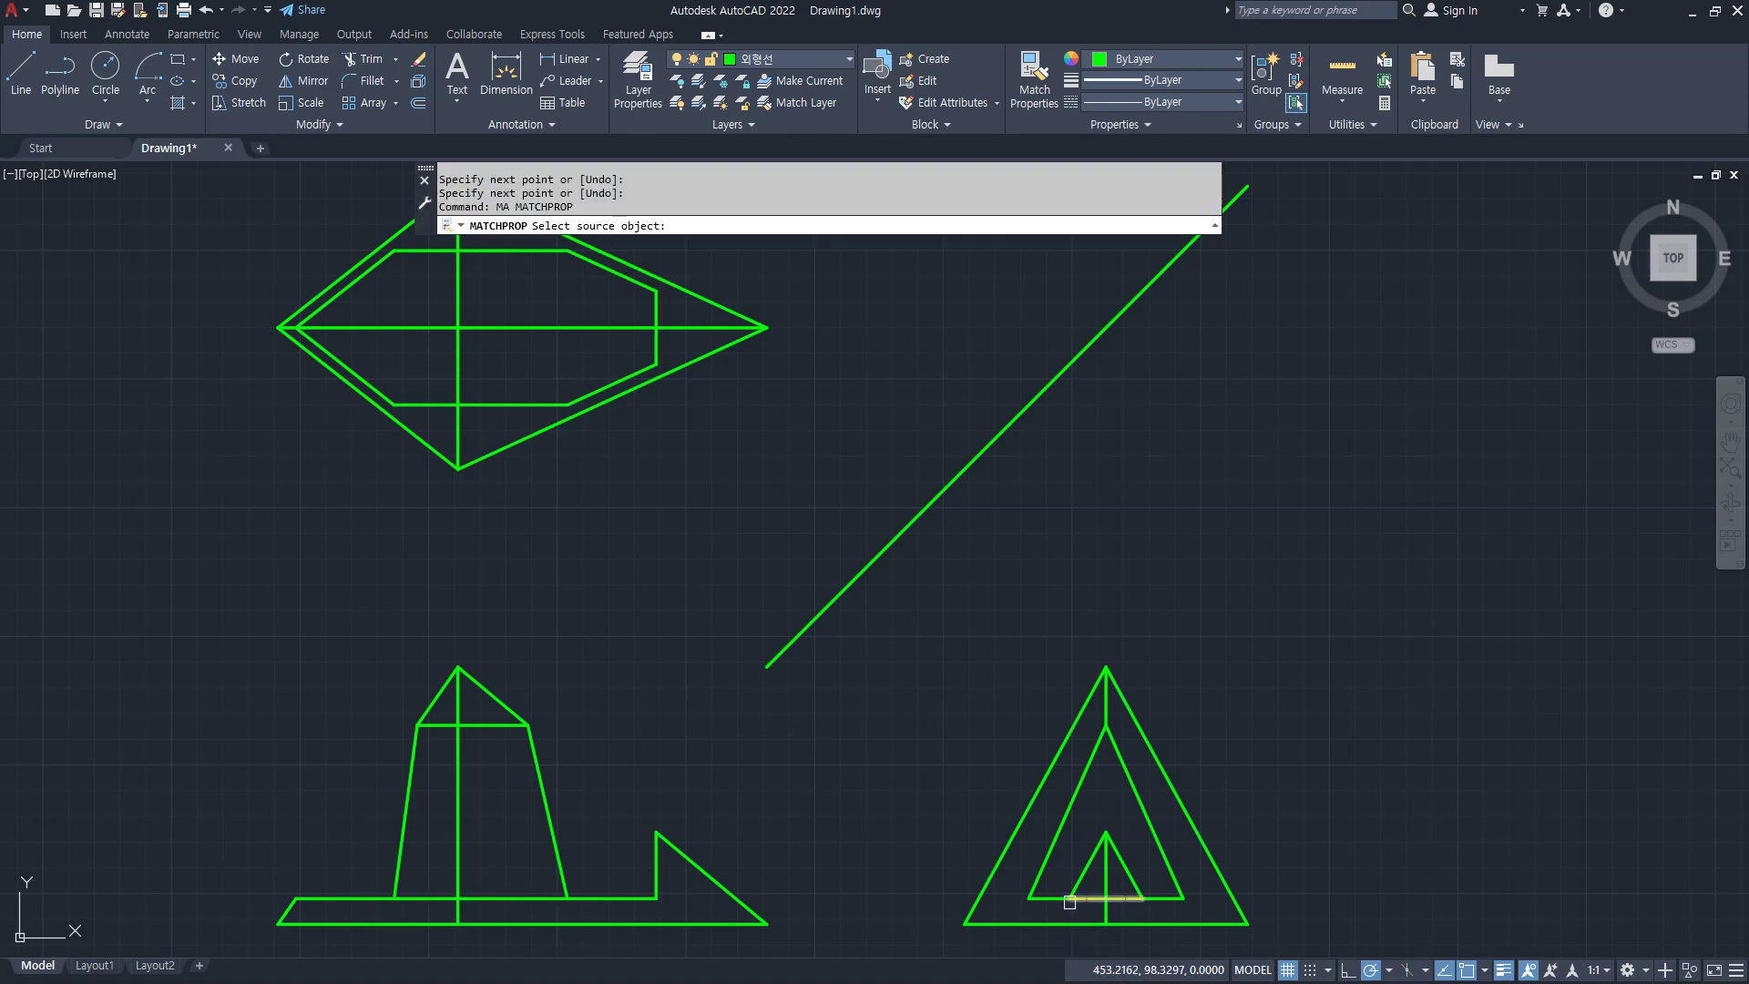
{"action": "left_click", "coordinate": [1089, 898]}
{"action": "left_click", "coordinate": [529, 898]}
{"action": "left_click", "coordinate": [492, 725]}
{"action": "key", "text": "Return"}
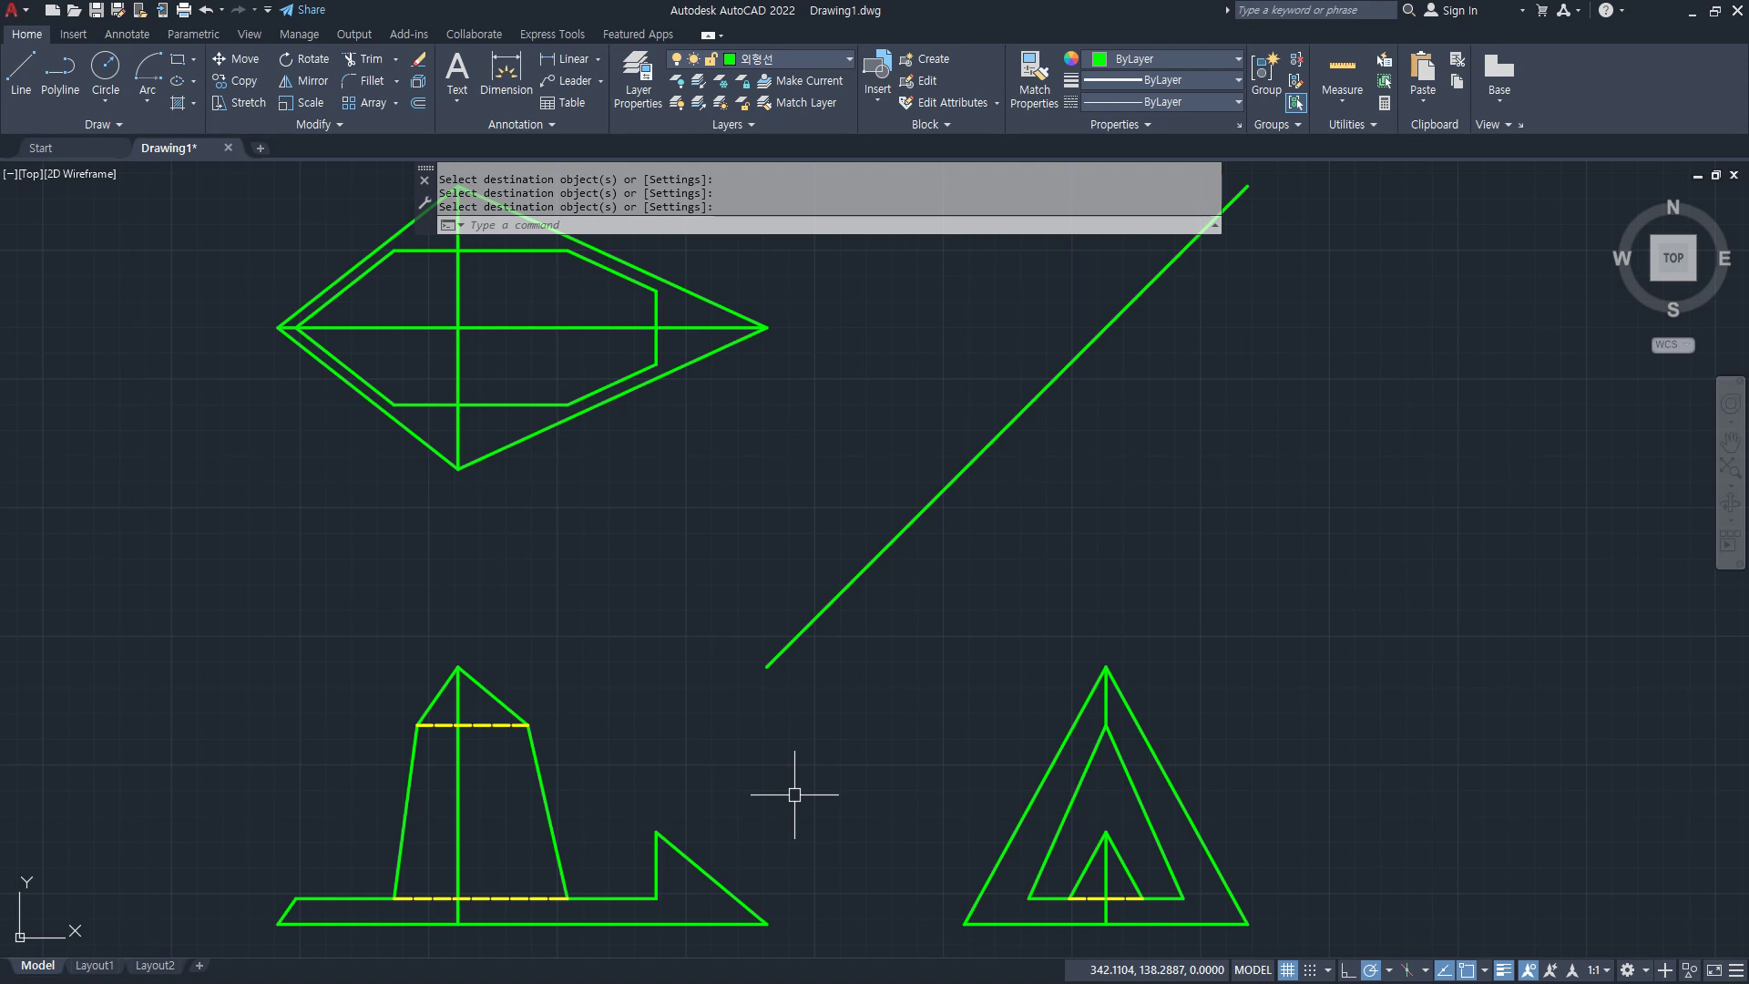
Step: Project vertical lines from the front view's two shoulder corners up to the top view's horizontal centre line
{"action": "middle_click_drag", "start_coordinate": [749, 779], "coordinate": [324, 838]}
{"action": "type", "text": "l"}
{"action": "key", "text": "Return"}
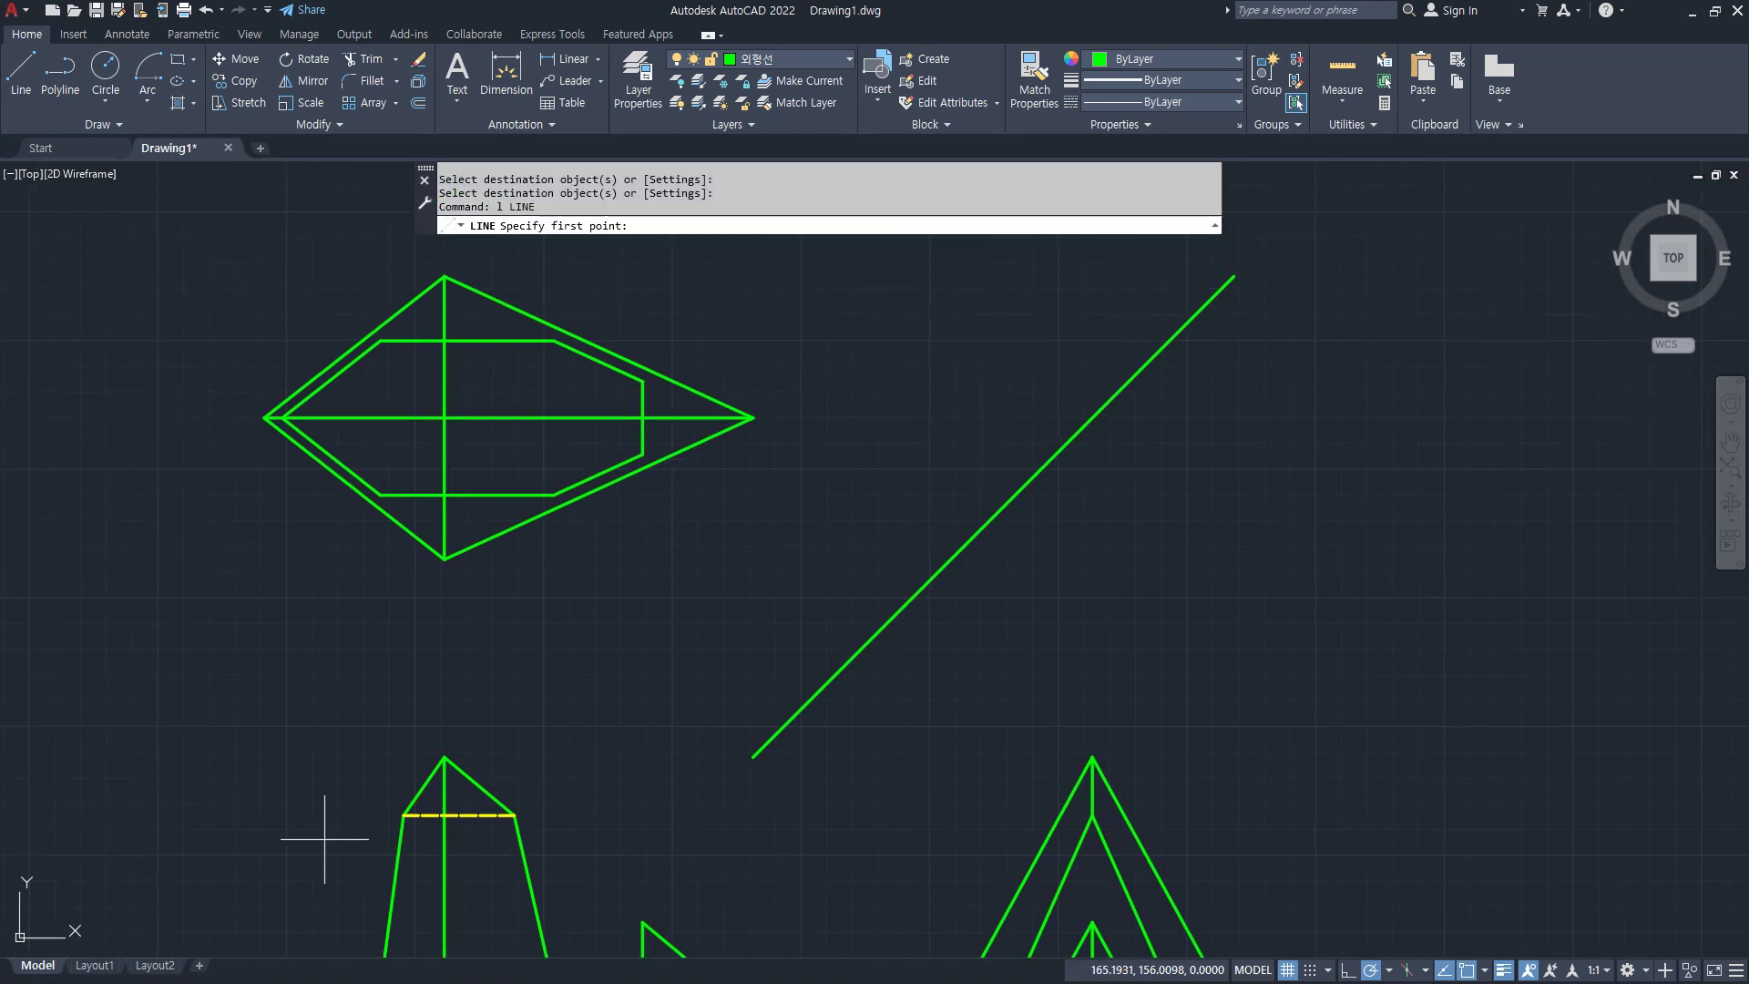
{"action": "left_click", "coordinate": [403, 815]}
{"action": "left_click", "coordinate": [404, 418]}
{"action": "key", "text": "Return"}
{"action": "key", "text": "Return"}
{"action": "left_click", "coordinate": [512, 817]}
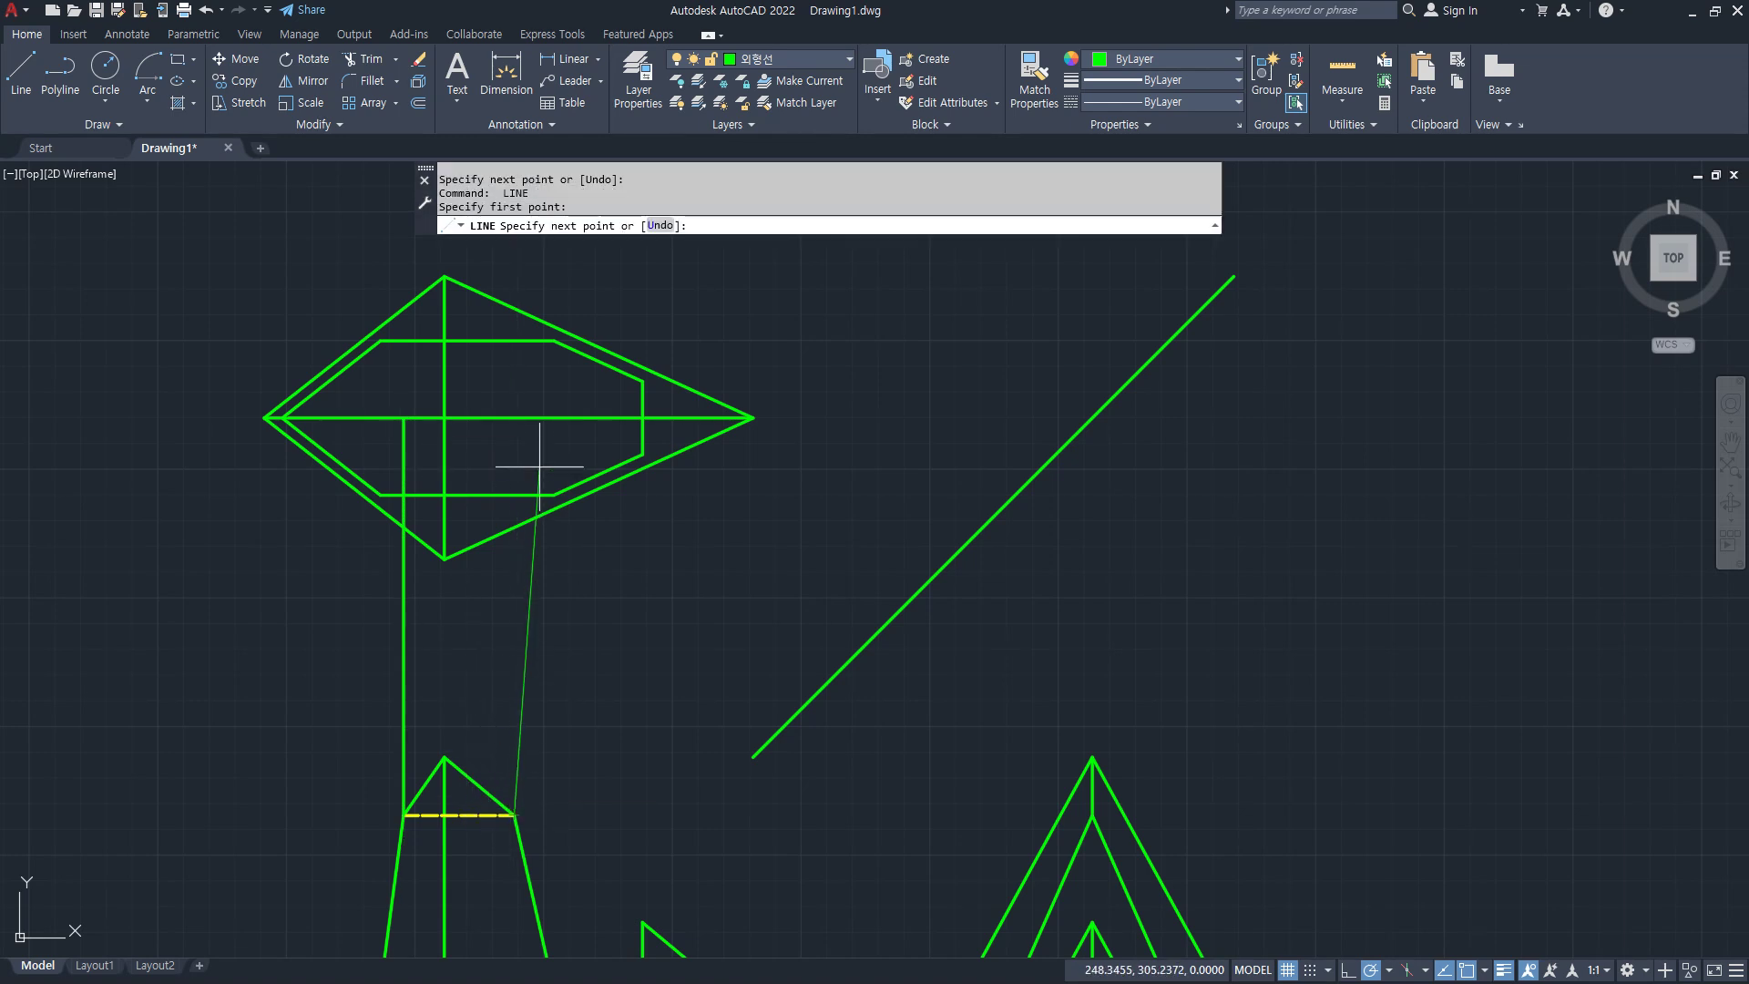
{"action": "type", "text": "per"}
{"action": "key", "text": "Return"}
{"action": "left_click", "coordinate": [537, 418]}
Step: Connect the right projection line's upper end to the inner outline's upper-right and lower-right corners in the top view with slanted lines
{"action": "left_click", "coordinate": [554, 340]}
{"action": "key", "text": "Return"}
{"action": "key", "text": "Return"}
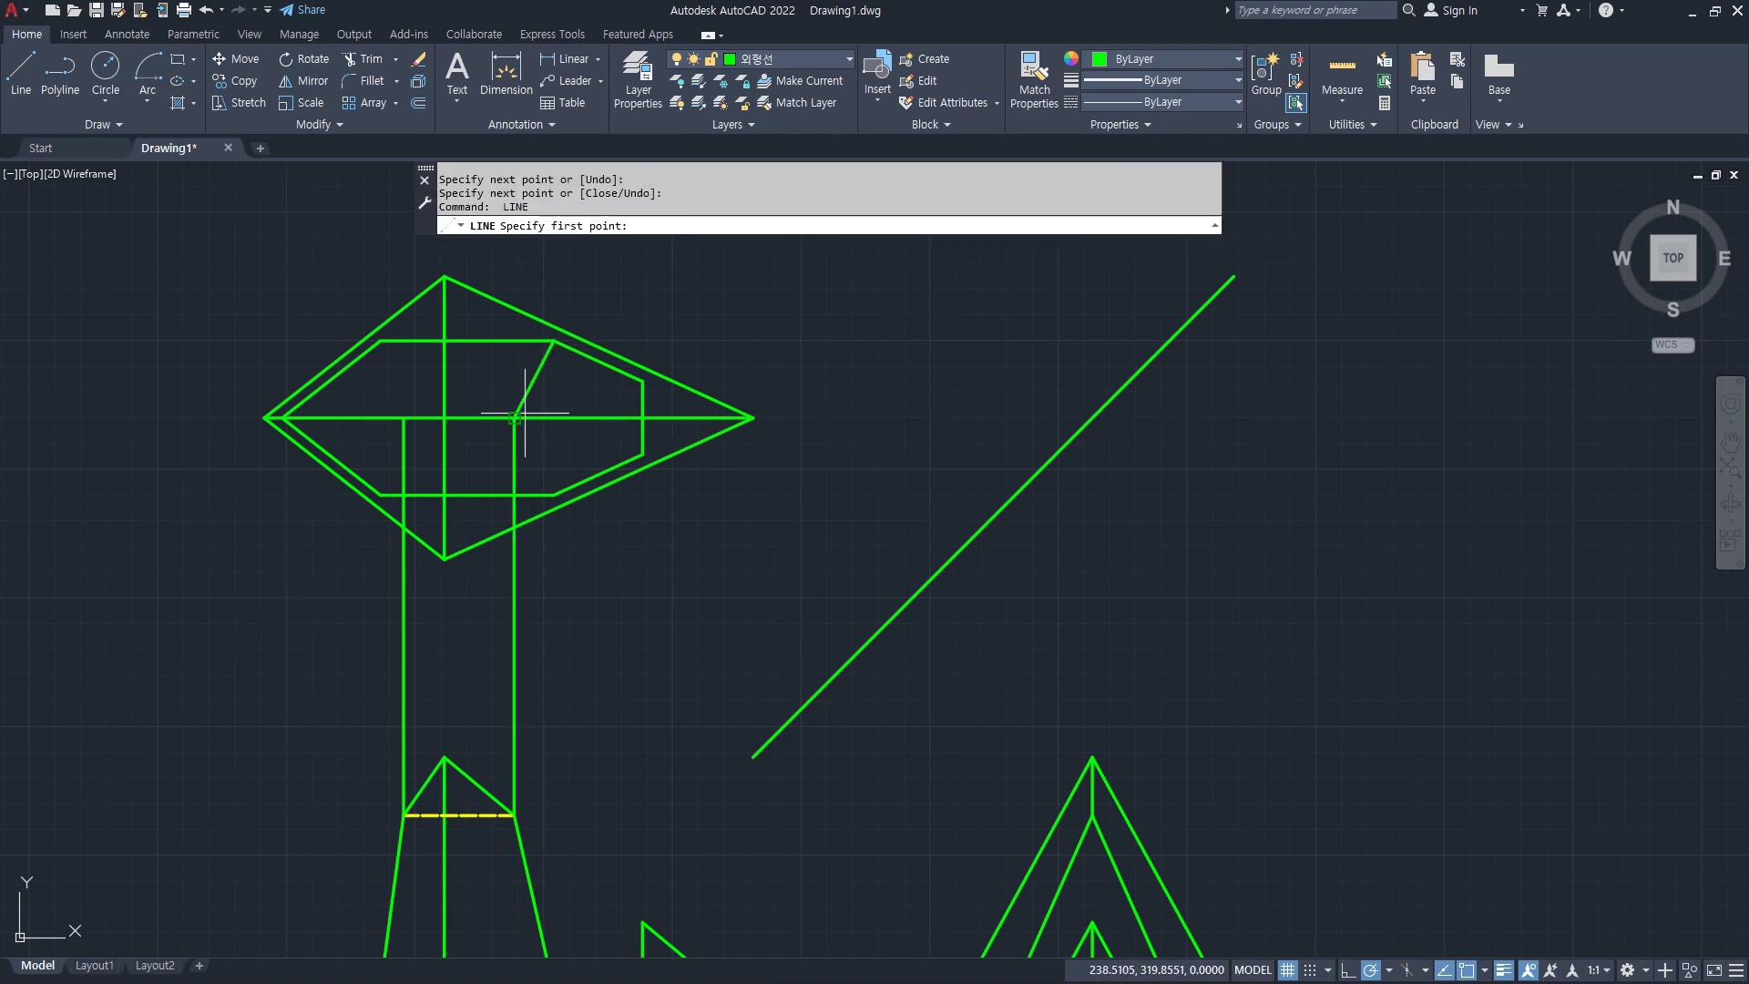
{"action": "left_click", "coordinate": [523, 415]}
{"action": "left_click", "coordinate": [553, 495]}
{"action": "key", "text": "Return"}
Step: Connect the left projection line's upper end to the inner outline's upper-left and lower-left corners in the top view with slanted lines
{"action": "key", "text": "Return"}
{"action": "left_click", "coordinate": [406, 418]}
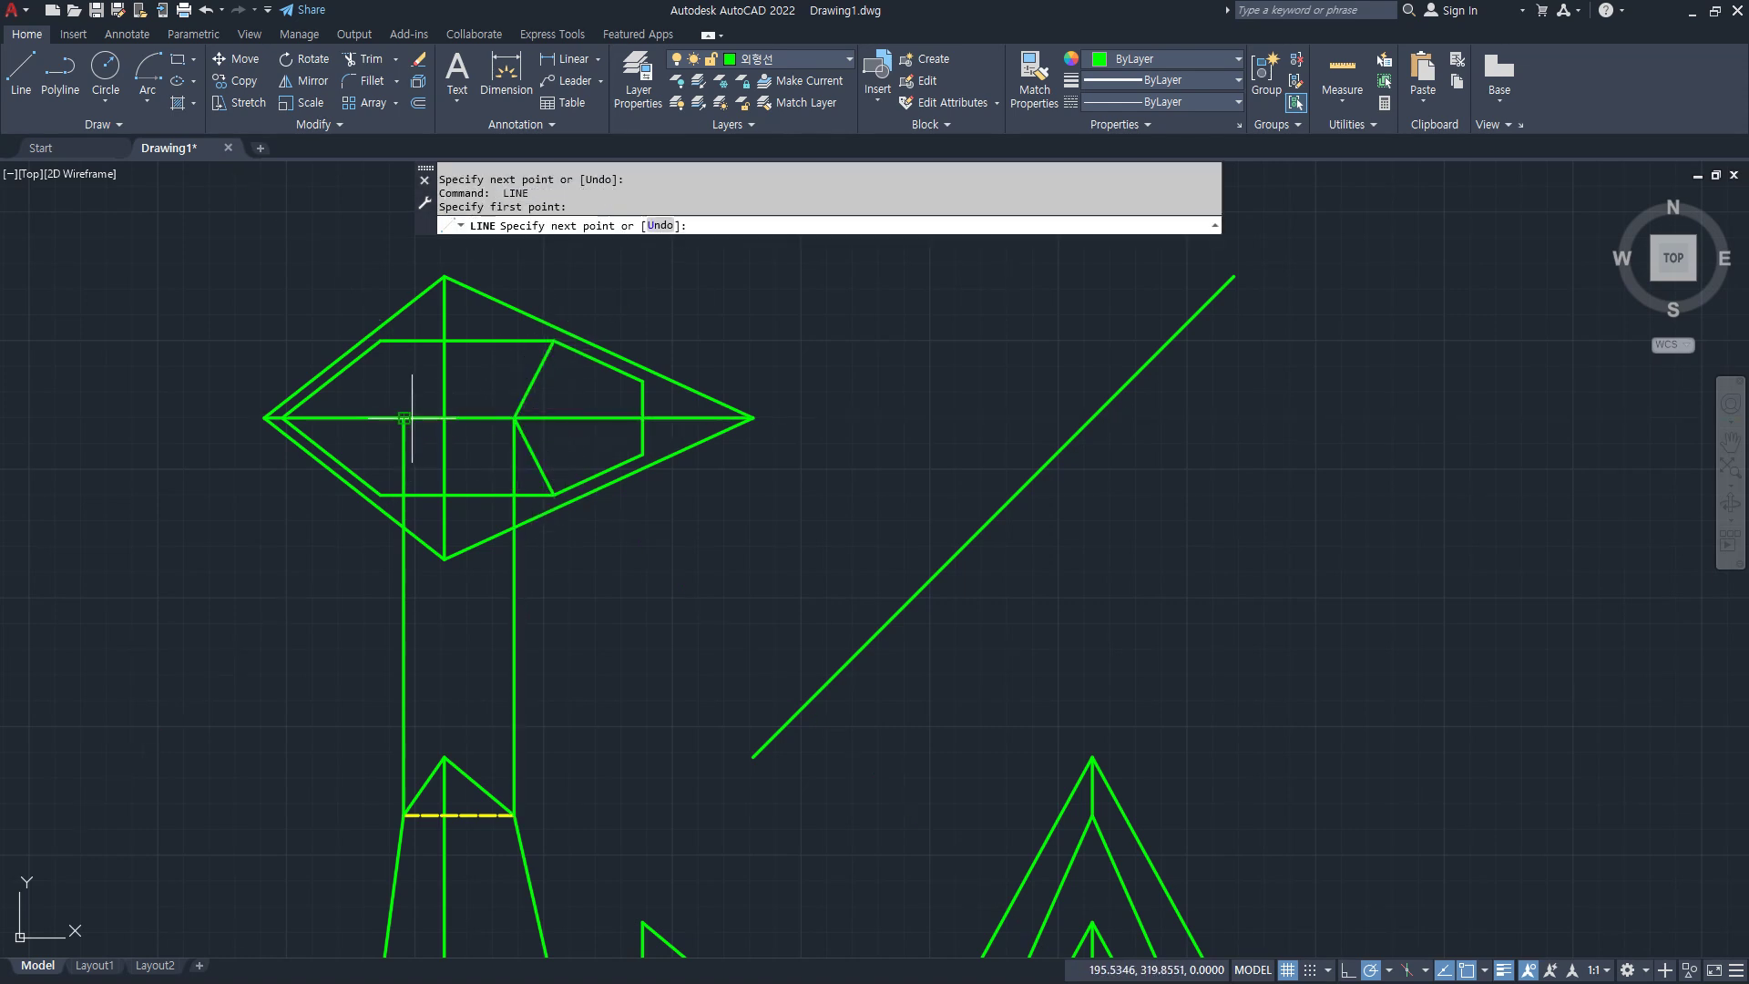
{"action": "left_click", "coordinate": [381, 341]}
{"action": "key", "text": "Return"}
{"action": "key", "text": "Return"}
{"action": "left_click", "coordinate": [403, 418]}
{"action": "left_click", "coordinate": [381, 494]}
{"action": "key", "text": "Return"}
{"action": "middle_click_drag", "start_coordinate": [429, 560], "coordinate": [451, 430]}
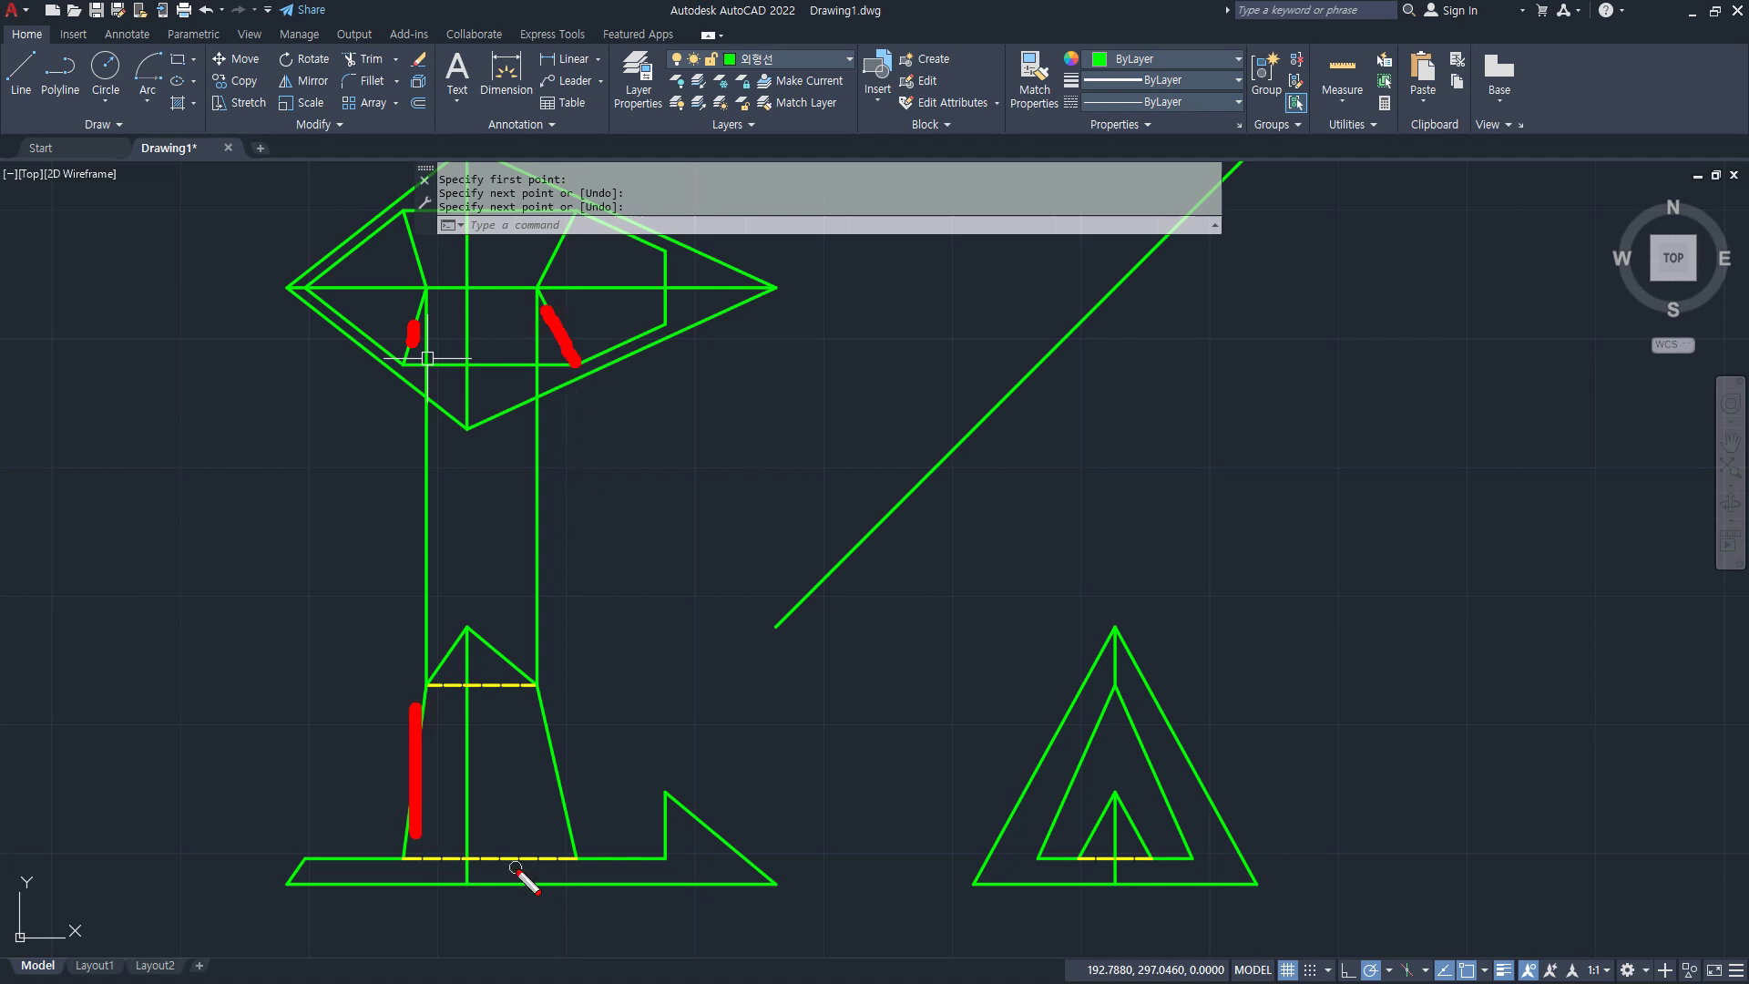
{"action": "left_click_drag", "start_coordinate": [538, 697], "coordinate": [586, 833]}
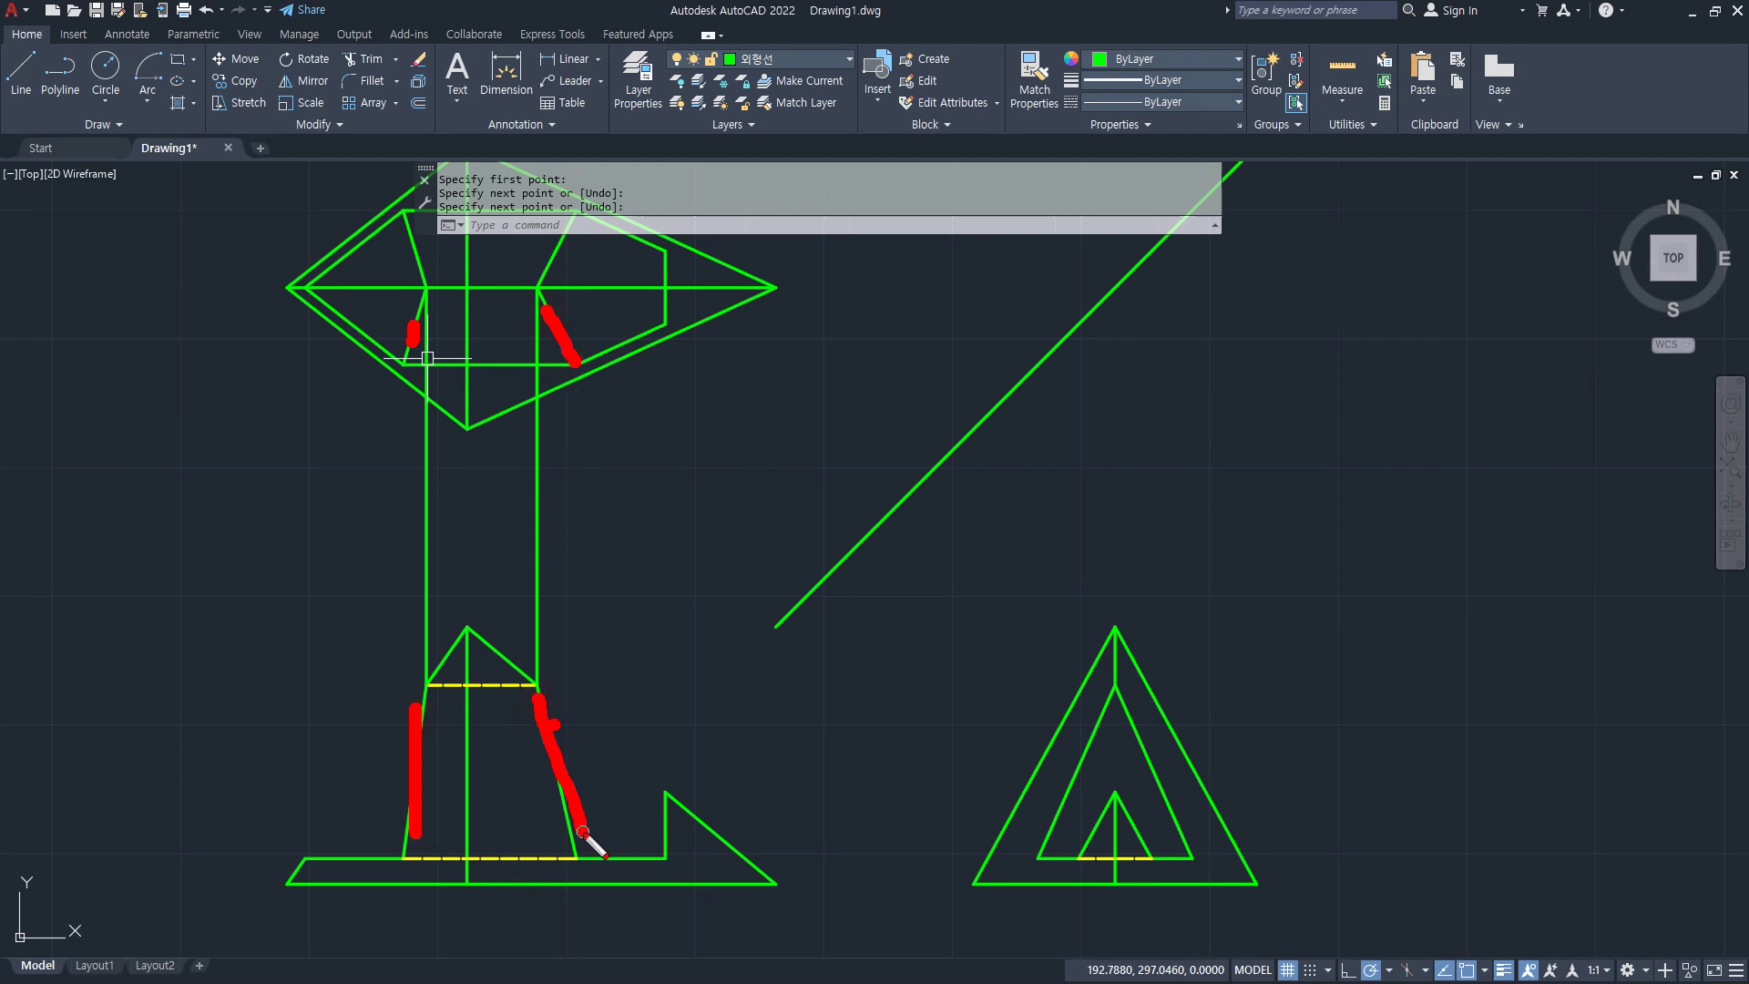
Step: Erase the two vertical projection lines running between the top and front views
{"action": "left_click", "coordinate": [586, 565]}
{"action": "left_click", "coordinate": [383, 534]}
{"action": "type", "text": "e"}
{"action": "key", "text": "Return"}
Step: Trim the top view's horizontal centre line inside the inner outline on both outer sides of the slanted lines
{"action": "middle_click_drag", "start_coordinate": [382, 535], "coordinate": [385, 639]}
{"action": "type", "text": "tr"}
{"action": "key", "text": "Return"}
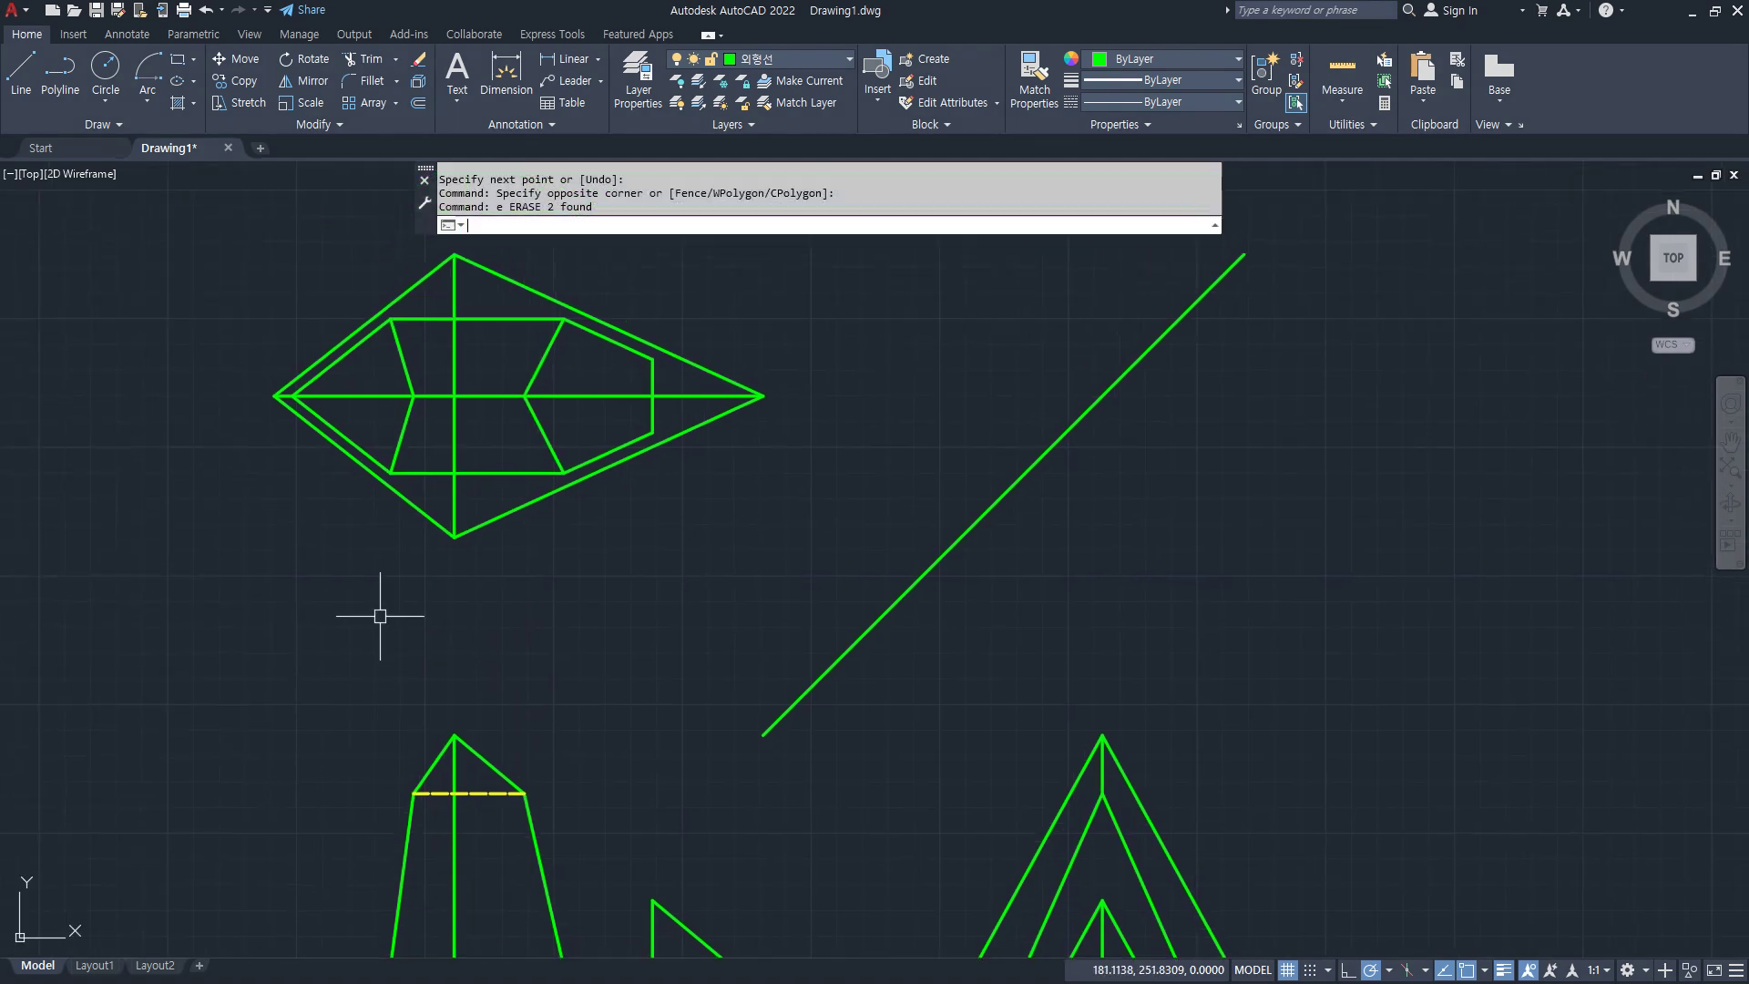
{"action": "left_click", "coordinate": [378, 396]}
{"action": "left_click", "coordinate": [587, 395]}
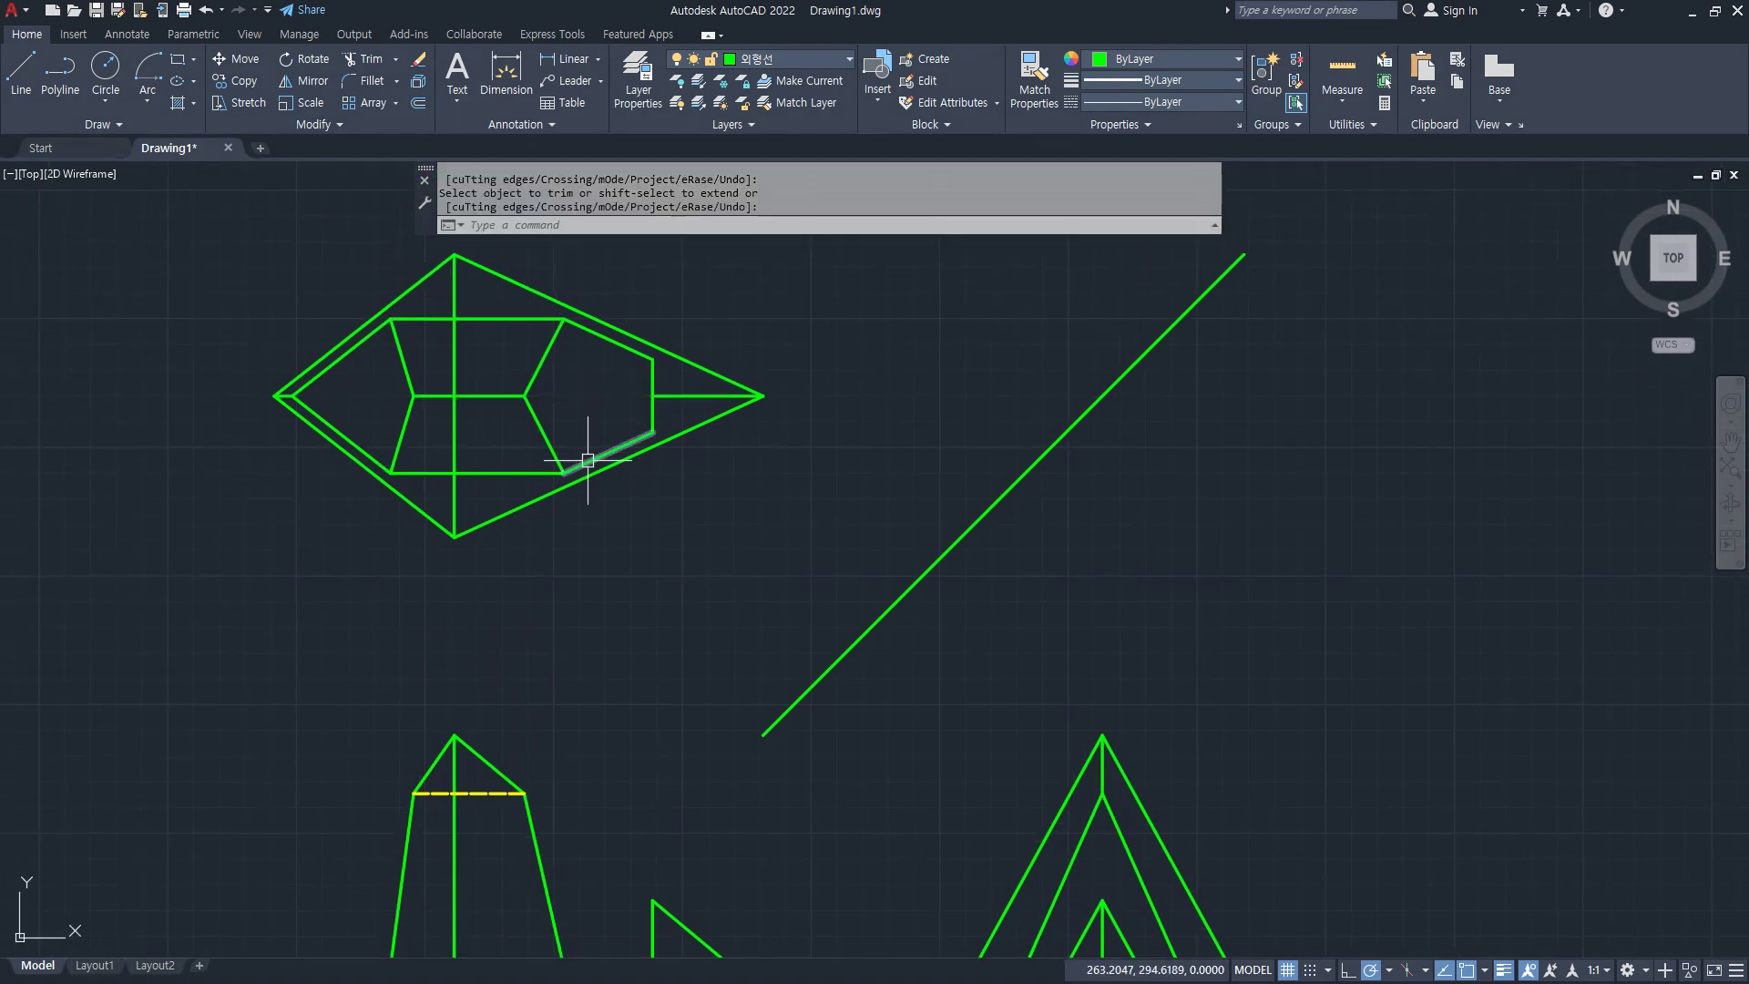
{"action": "key", "text": "Return"}
Step: Match the inner outline's upper and lower horizontal edges in the top view to the front view's yellow dashed hidden line
{"action": "type", "text": "ma"}
{"action": "key", "text": "Return"}
{"action": "left_click", "coordinate": [483, 808]}
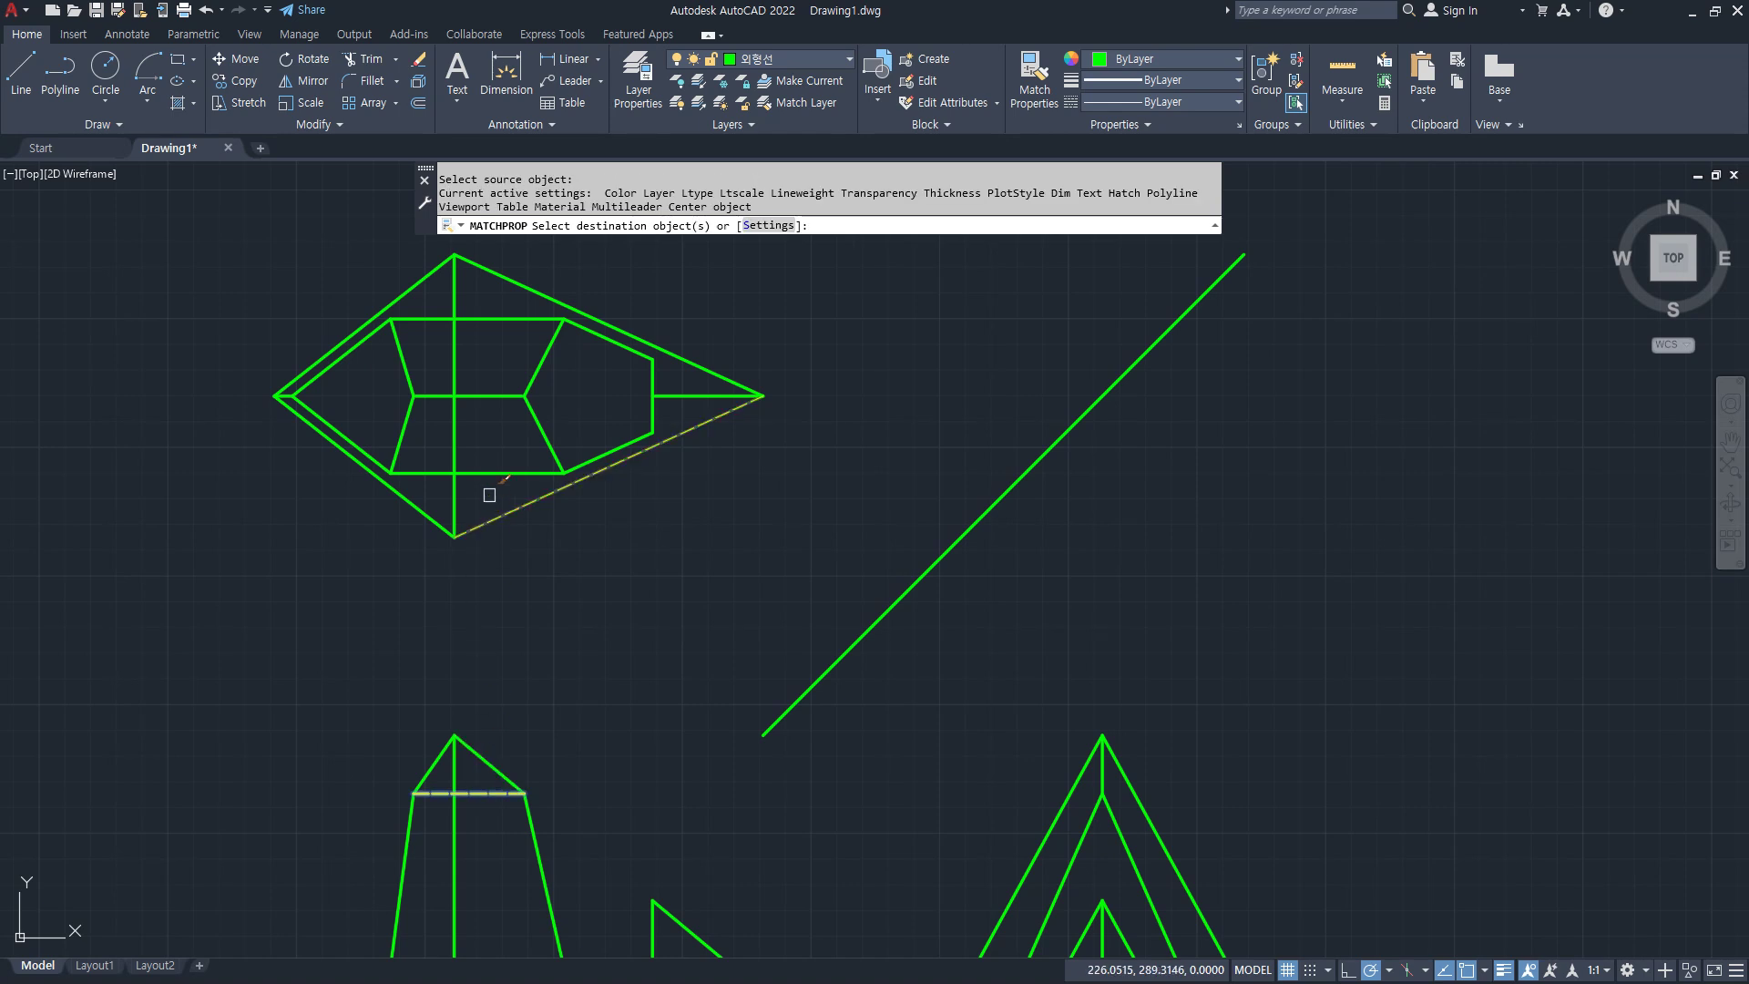
{"action": "left_click", "coordinate": [499, 323]}
{"action": "key", "text": "Return"}
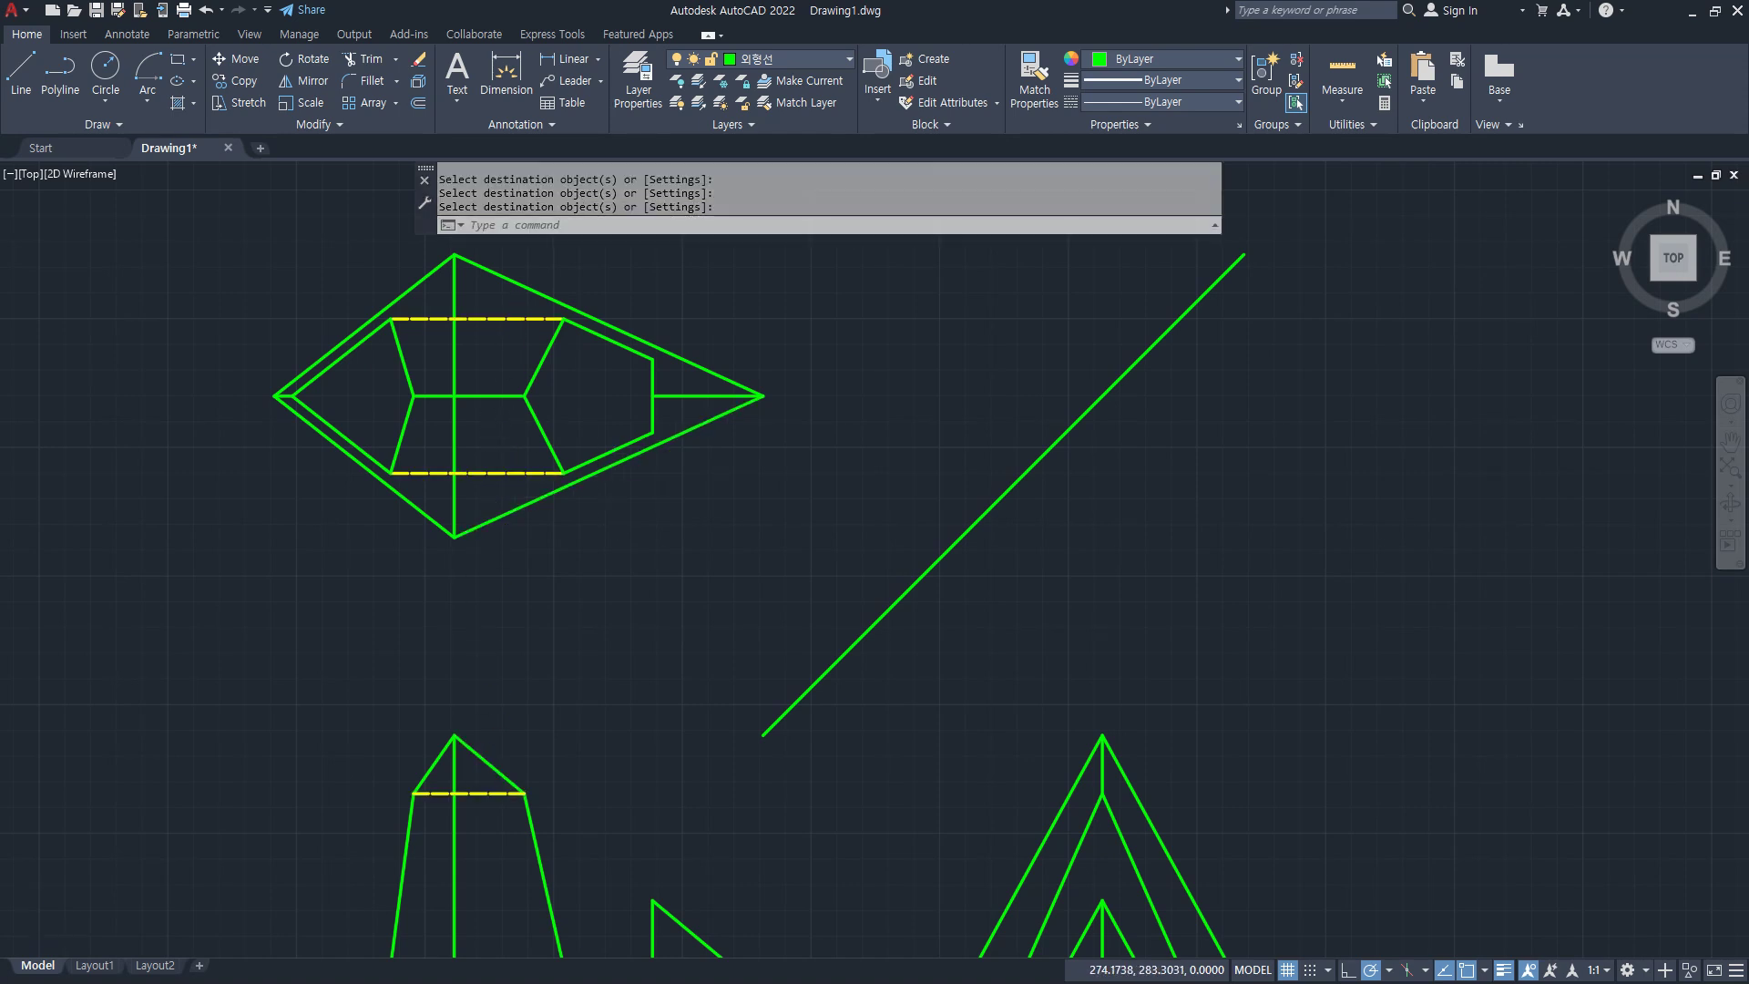